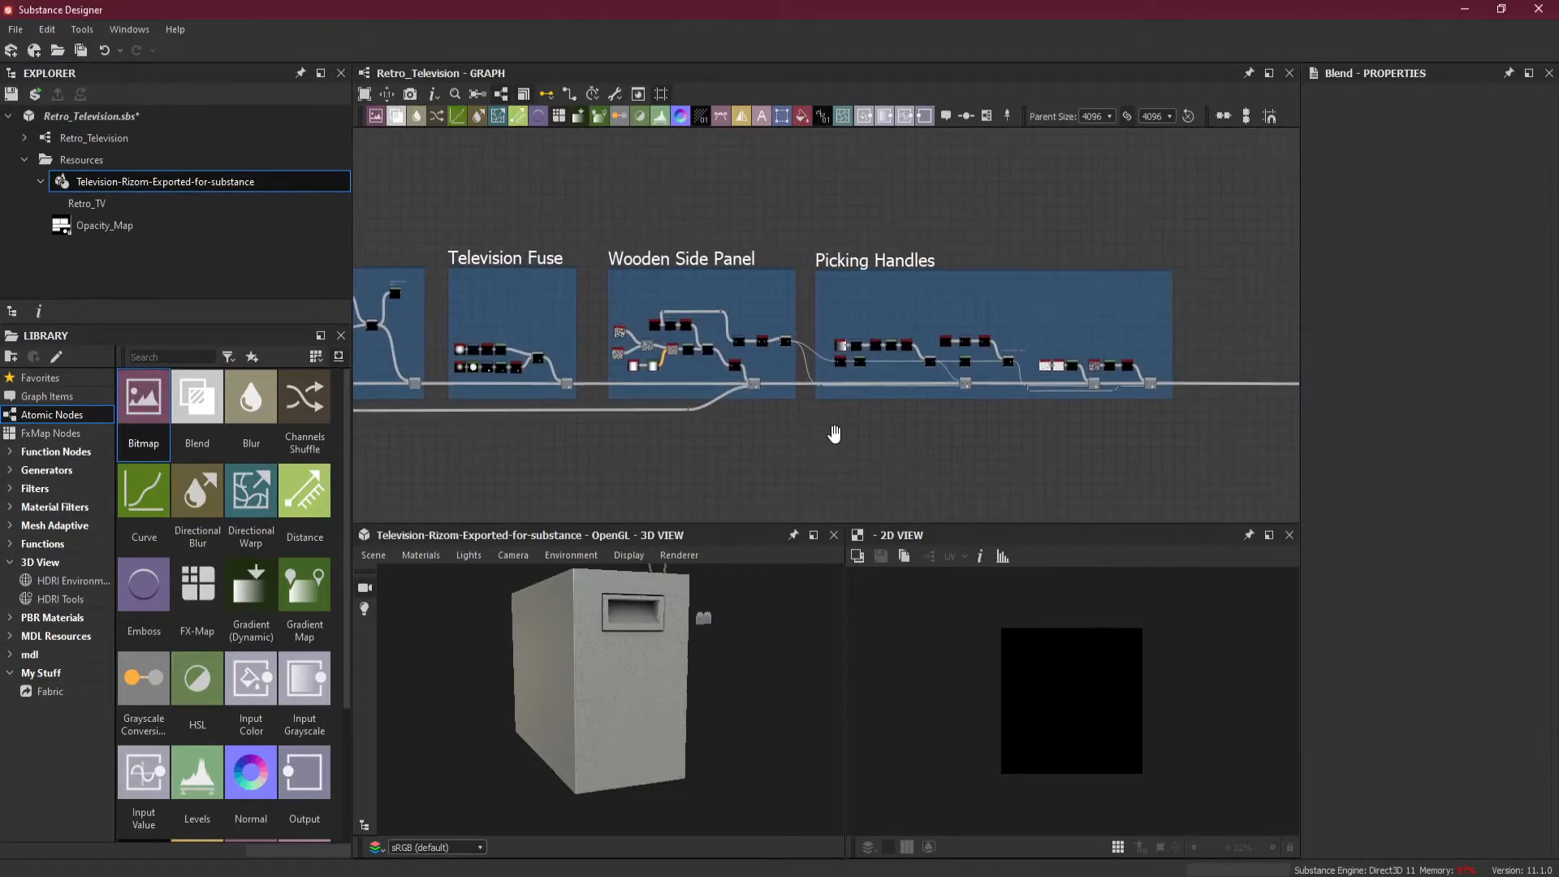
- Move the Wooden Side Panel and Picking Handles frames with the output nodes away from Television Fuse to make room in the graph
scroll(833, 430, up, 2)
middle_drag(918, 452, 714, 426)
scroll(738, 421, down, 2)
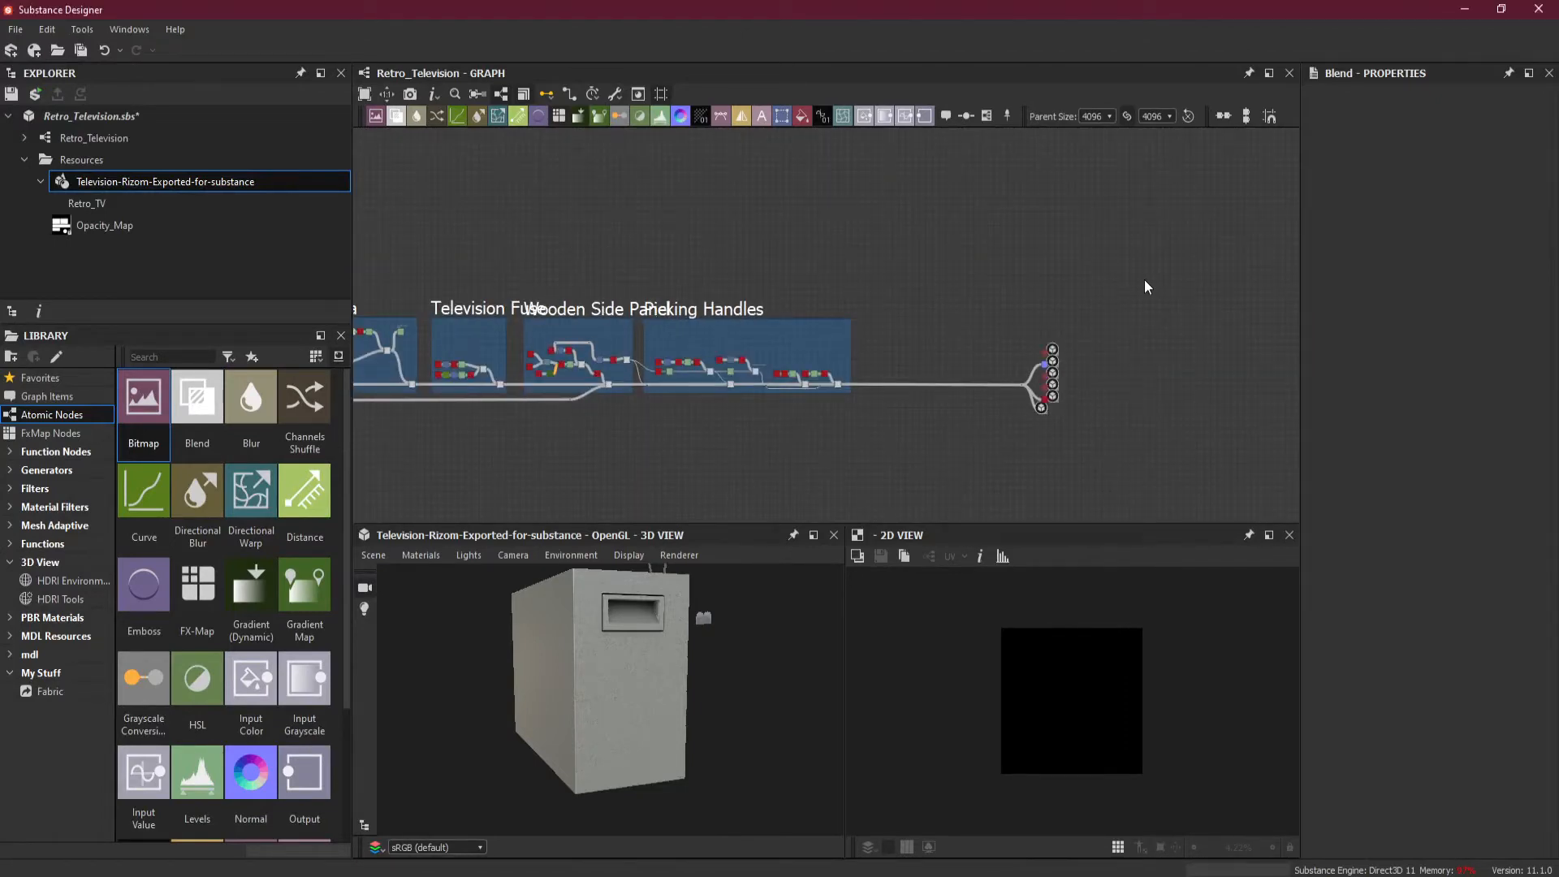
drag(1111, 365, 519, 467)
drag(581, 309, 800, 314)
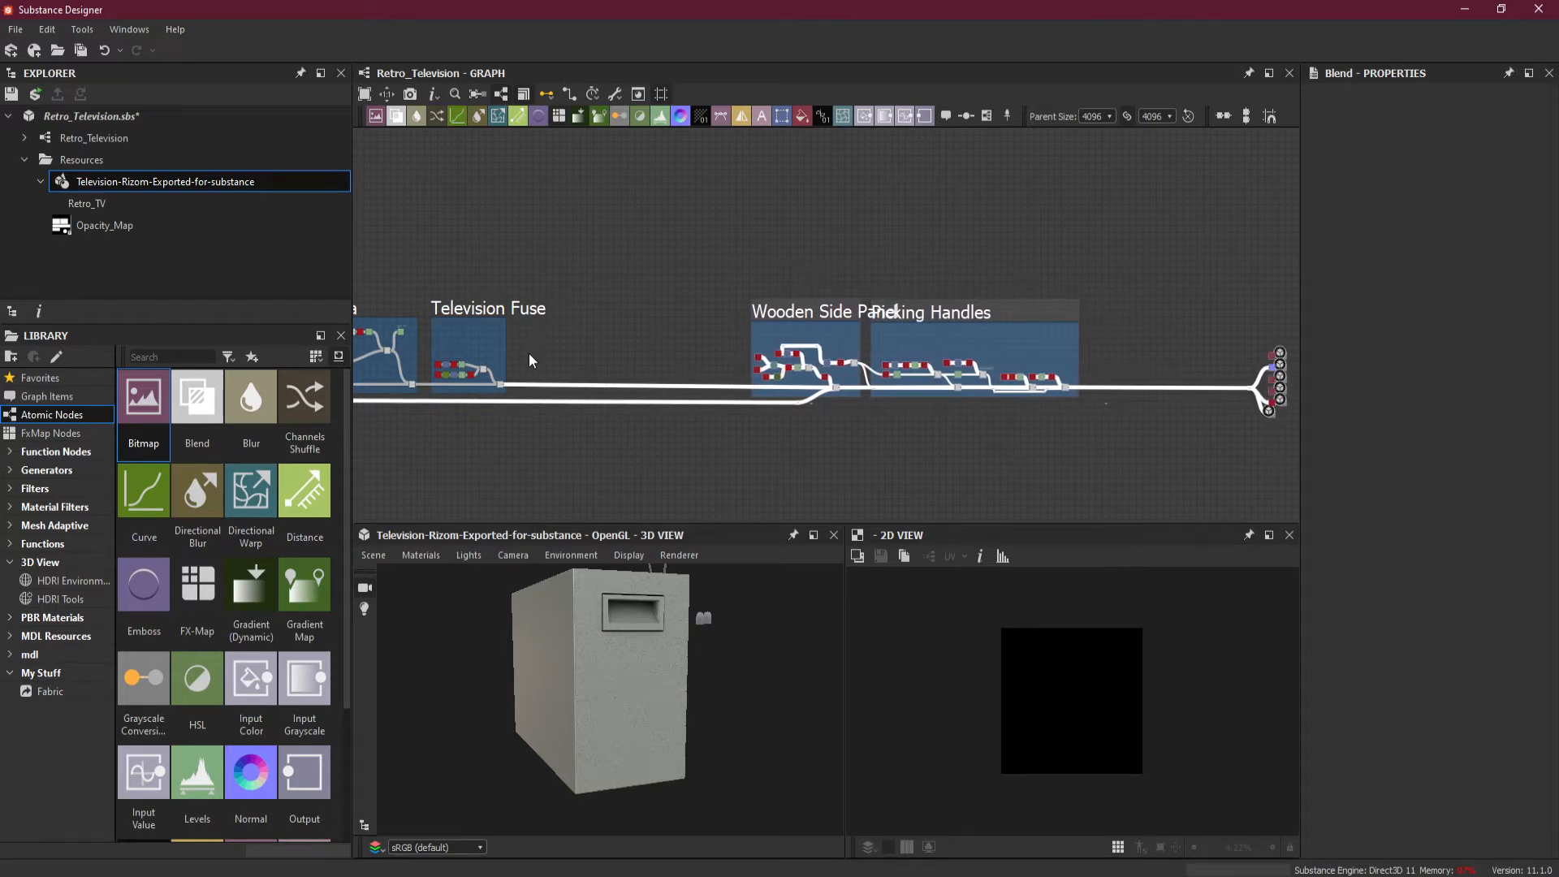
- Insert a Blend node on the main link just after the Television Fuse frame and set its blending mode to Add (Linear Dodge)
scroll(491, 358, up, 4)
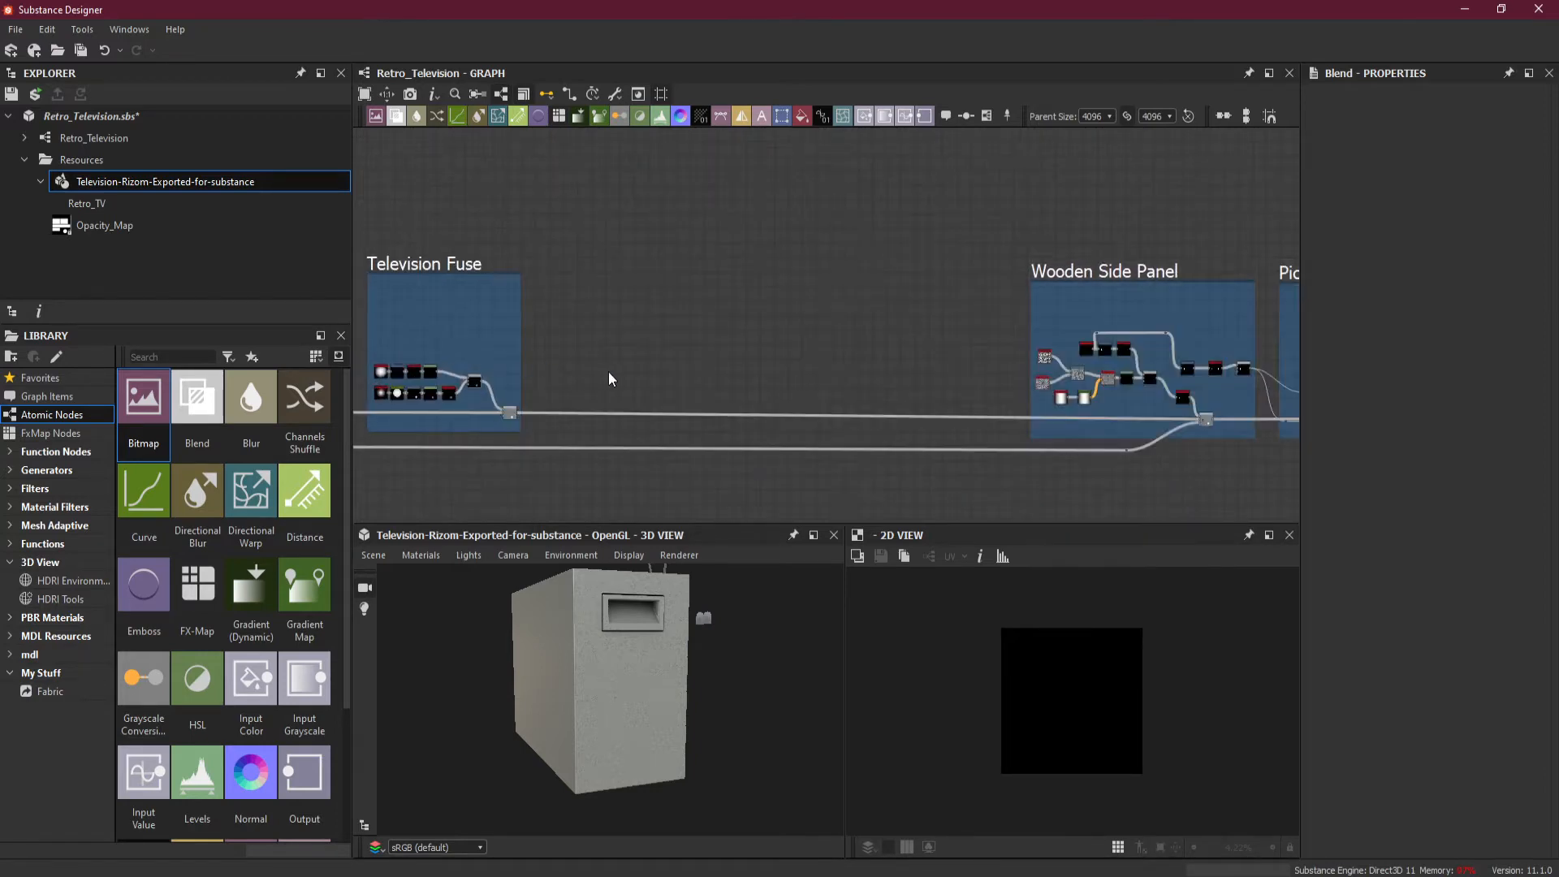
drag(632, 724, 620, 716)
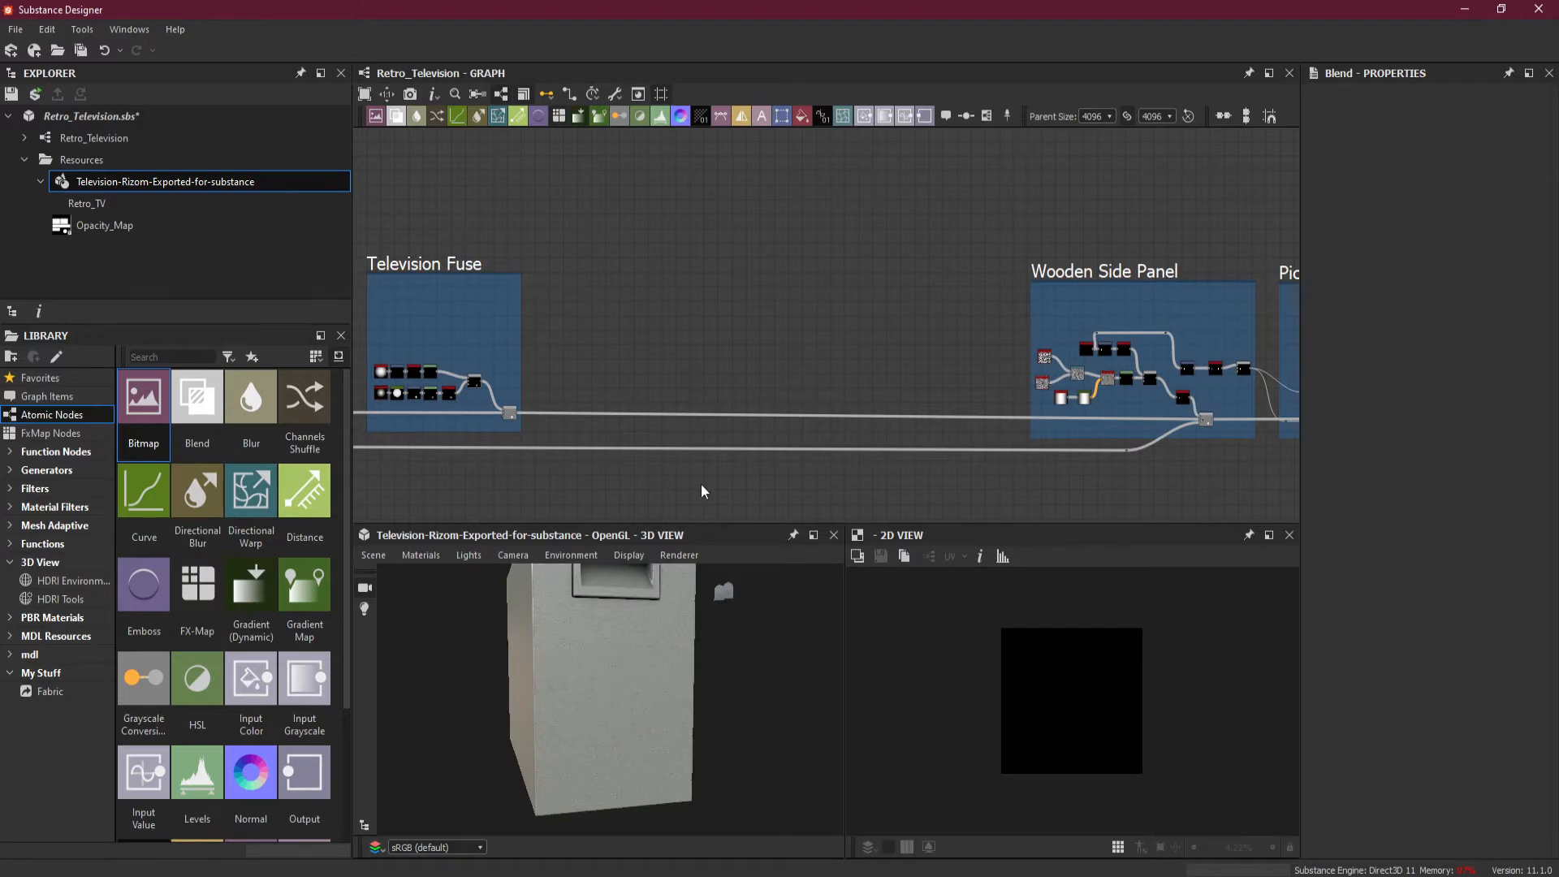
scroll(642, 426, up, 2)
scroll(504, 383, up, 2)
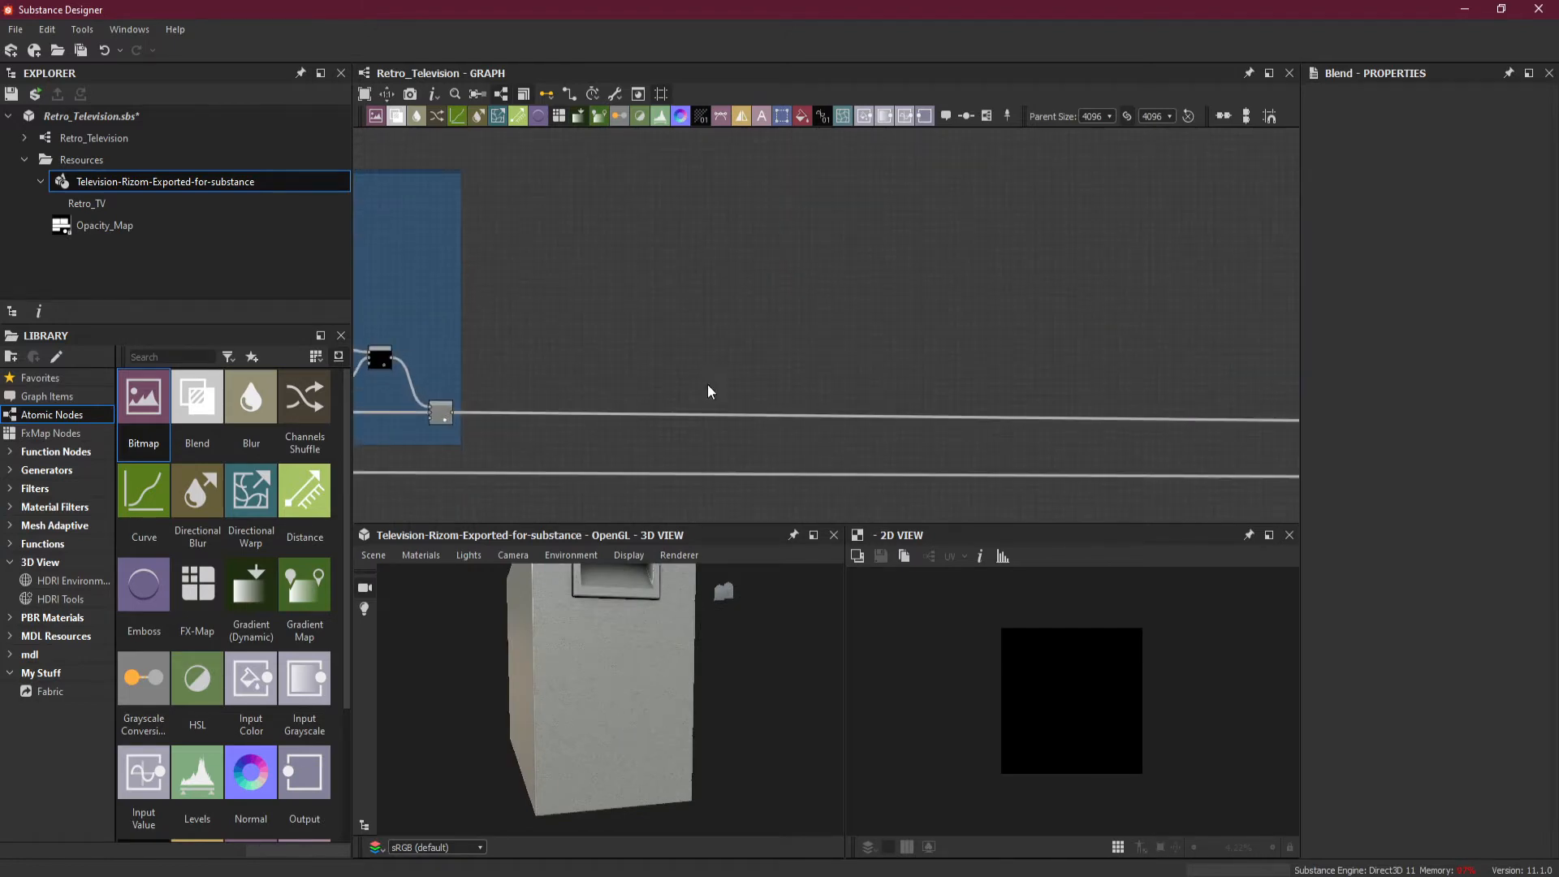
right_click(851, 432)
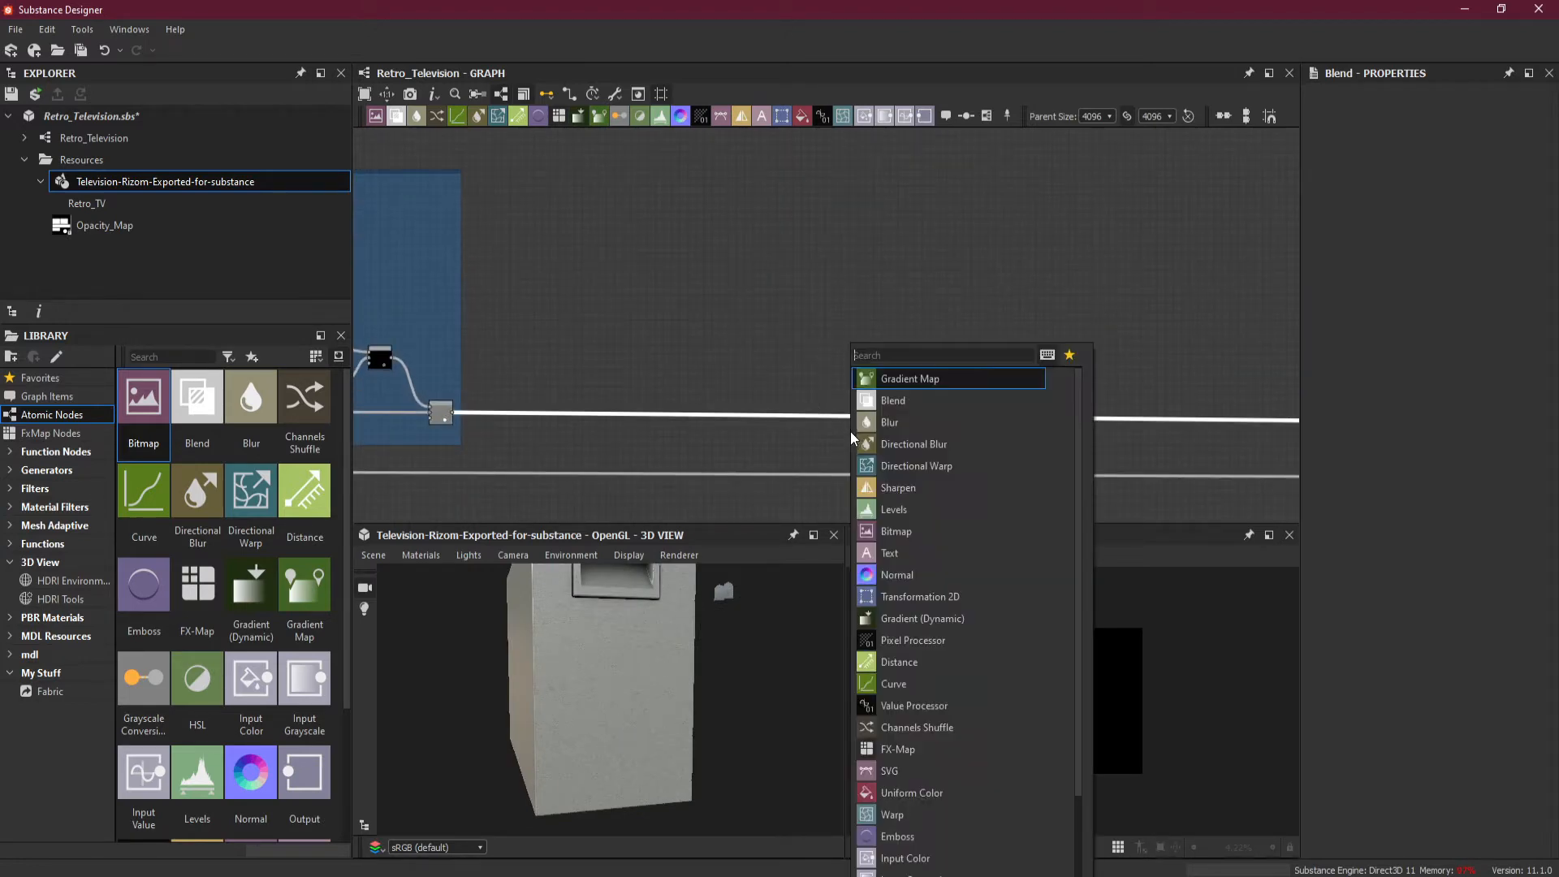
click(918, 397)
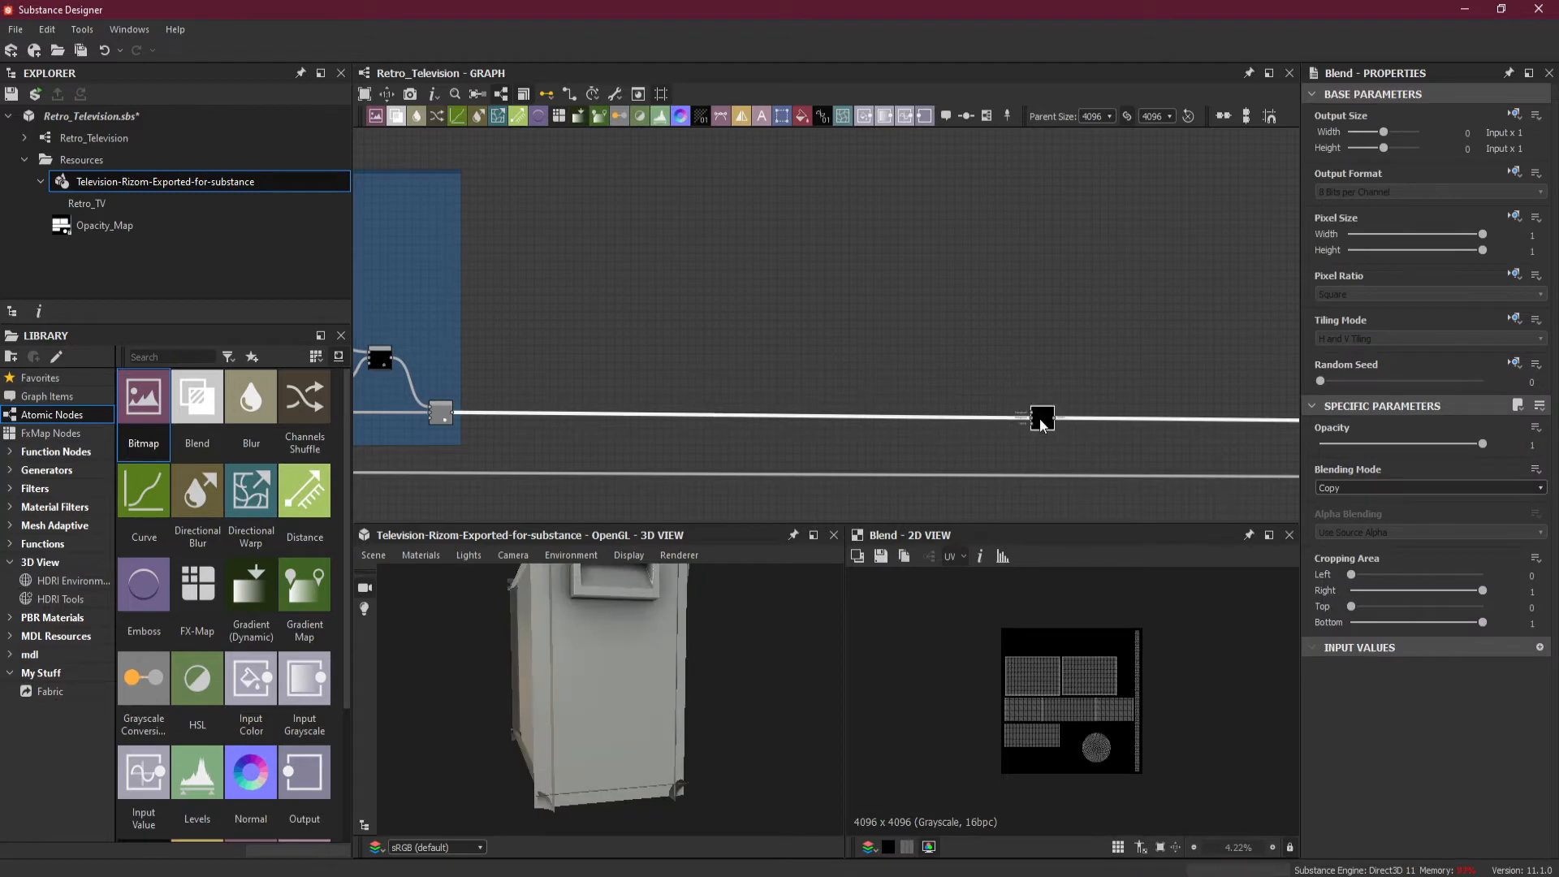
drag(1042, 424, 655, 419)
click(1350, 488)
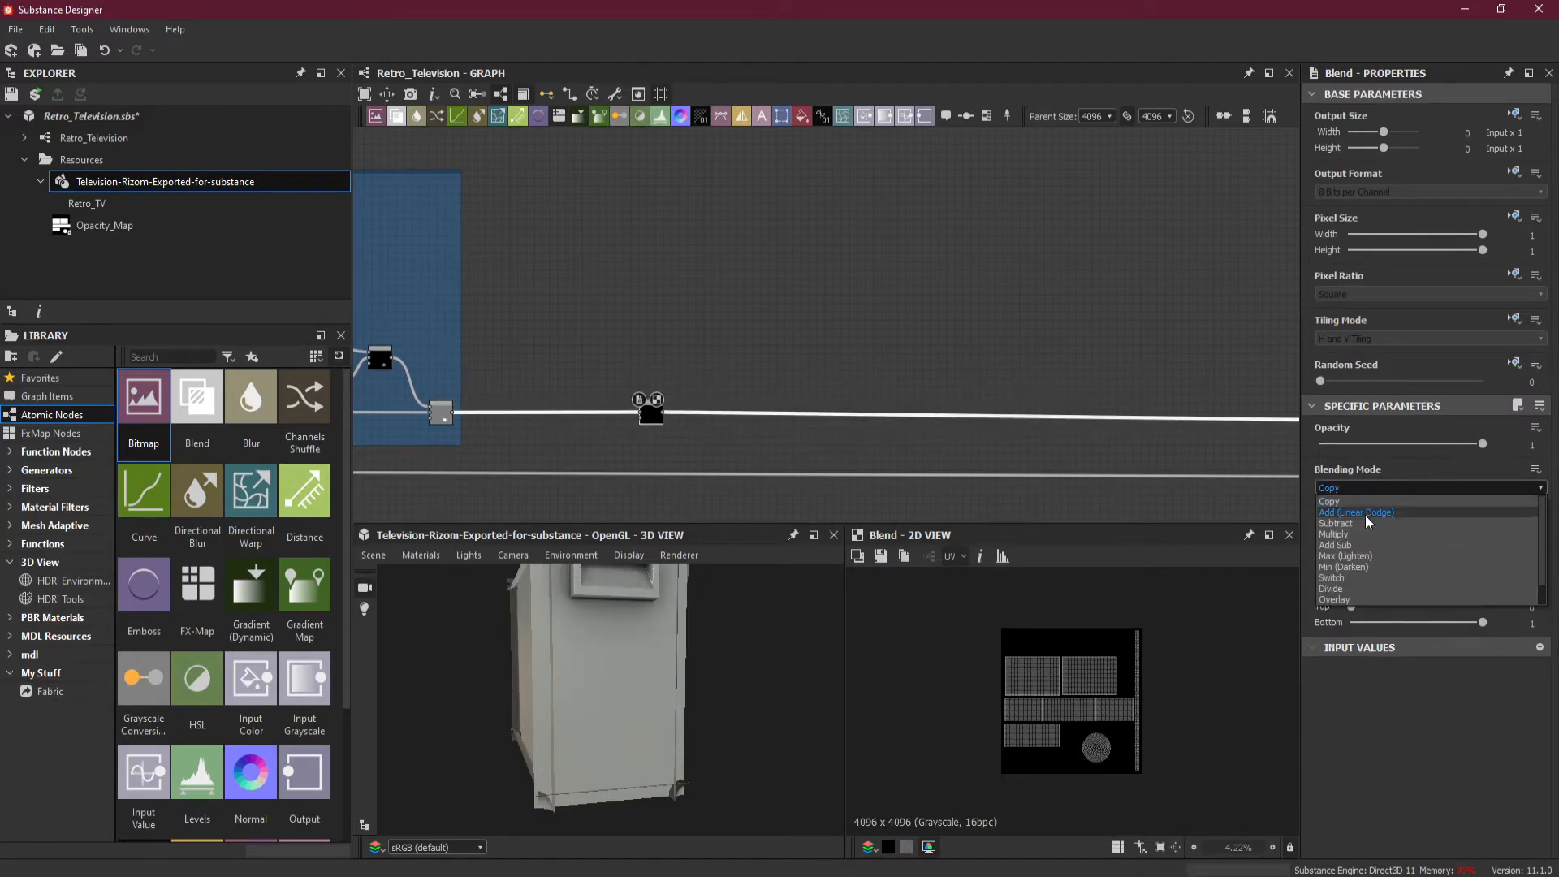
click(1366, 515)
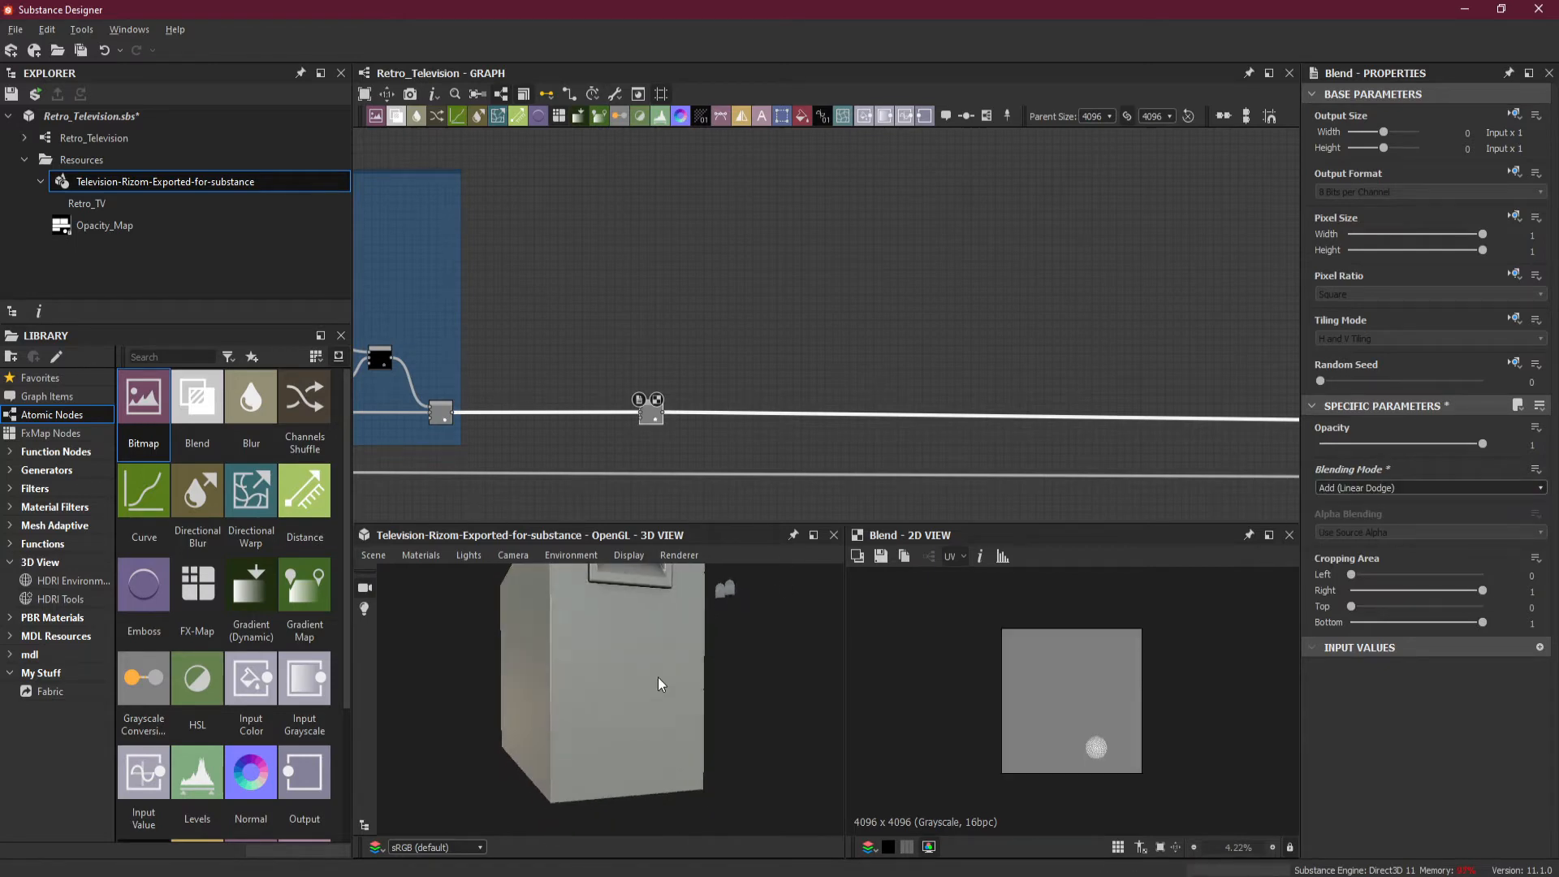
scroll(649, 682, up, 5)
drag(635, 700, 607, 627)
scroll(567, 411, up, 4)
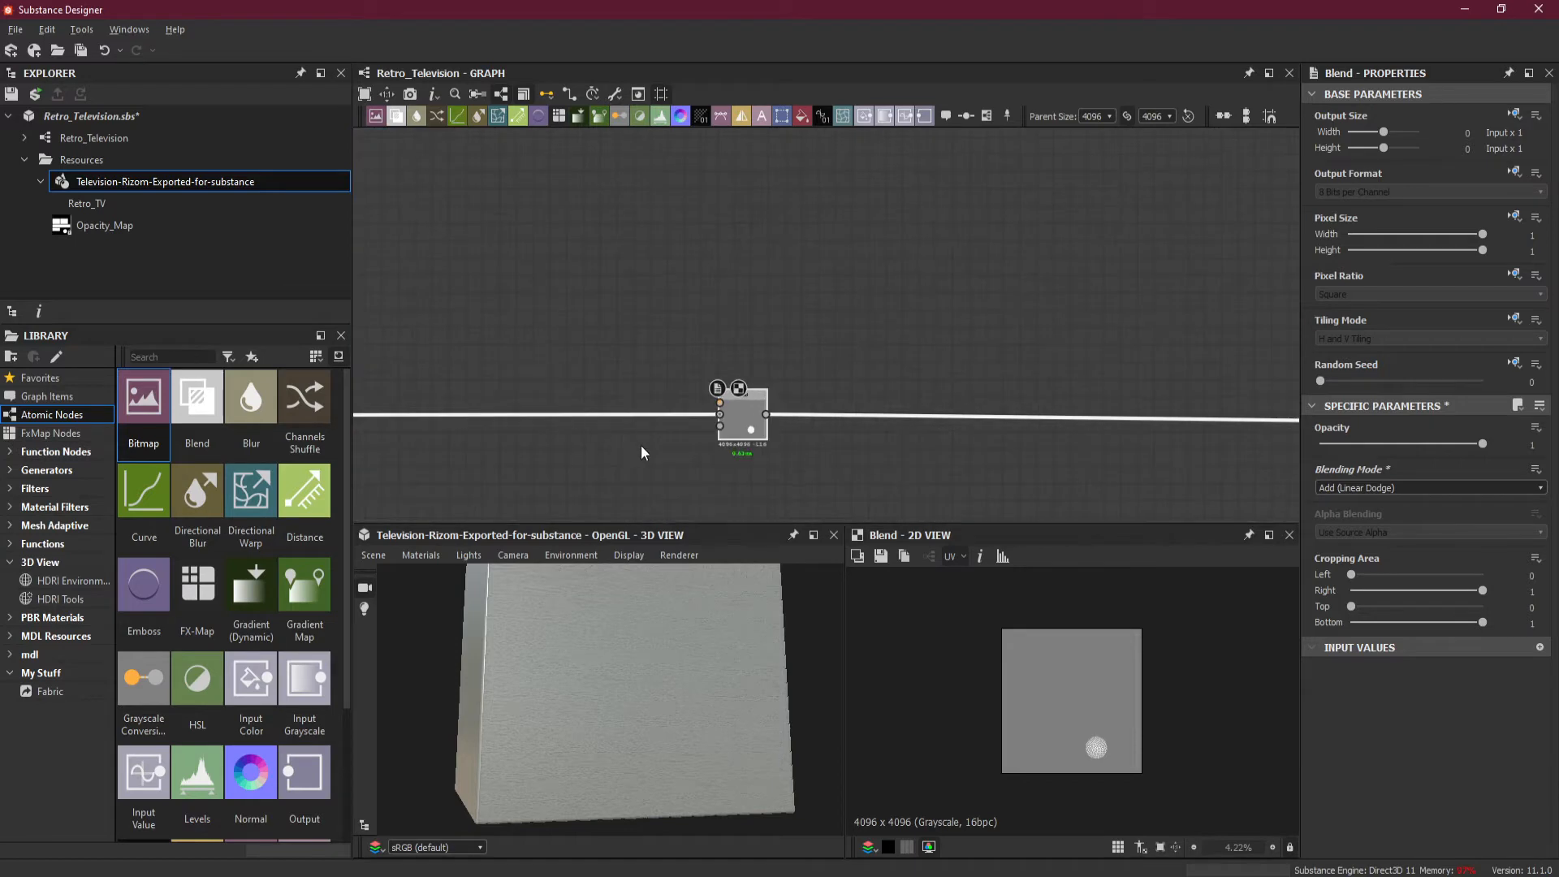
- Add a Shape node followed by a Transformation 2D node and connect them to the new Blend's foreground input
middle_drag(640, 445, 784, 449)
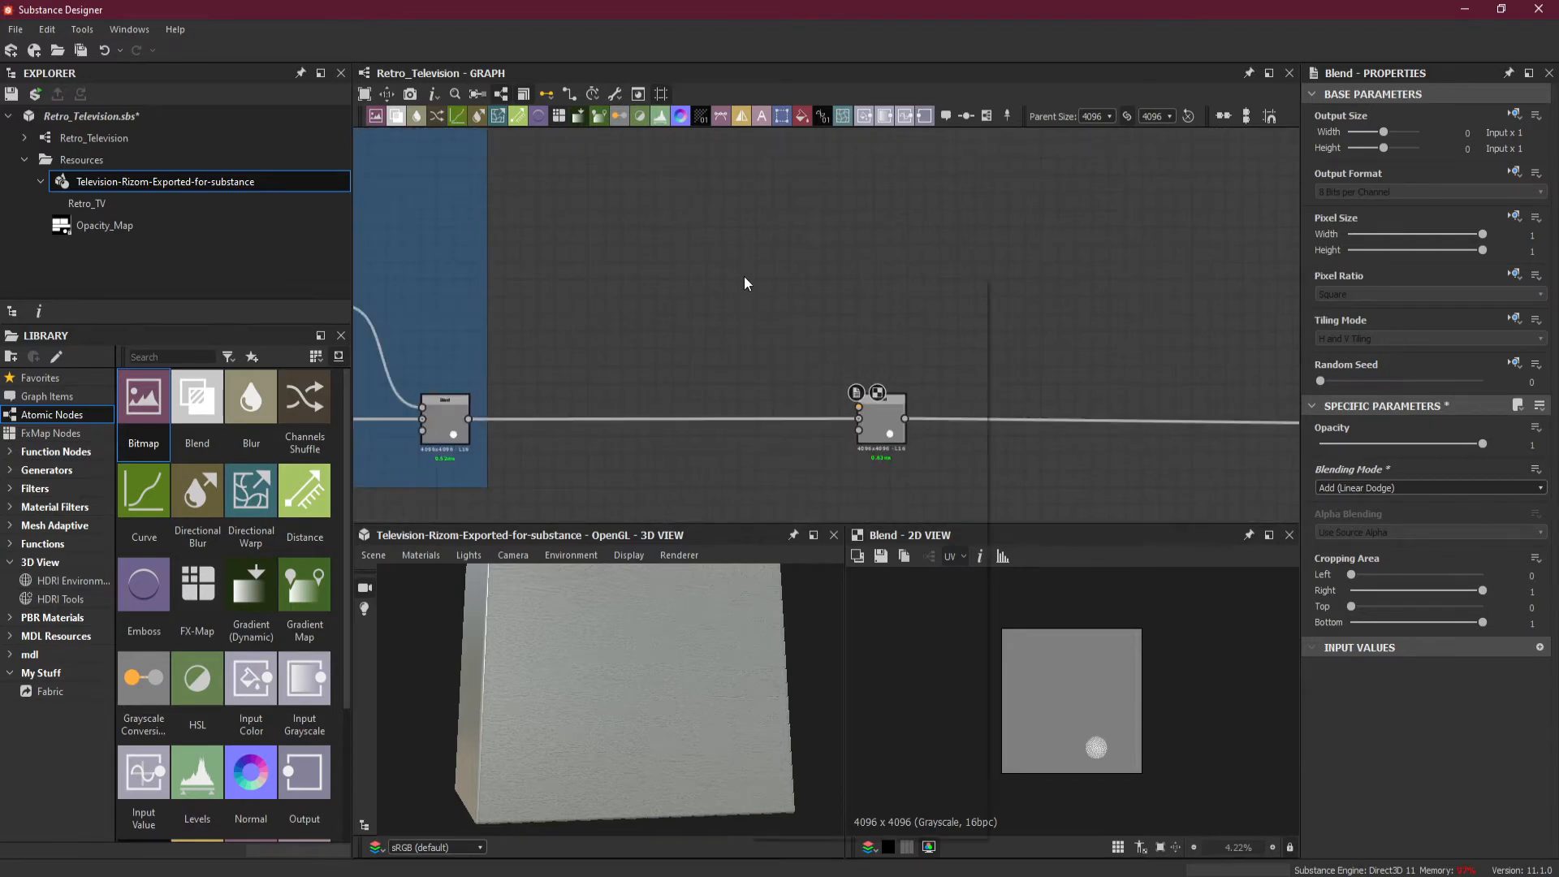
key(space)
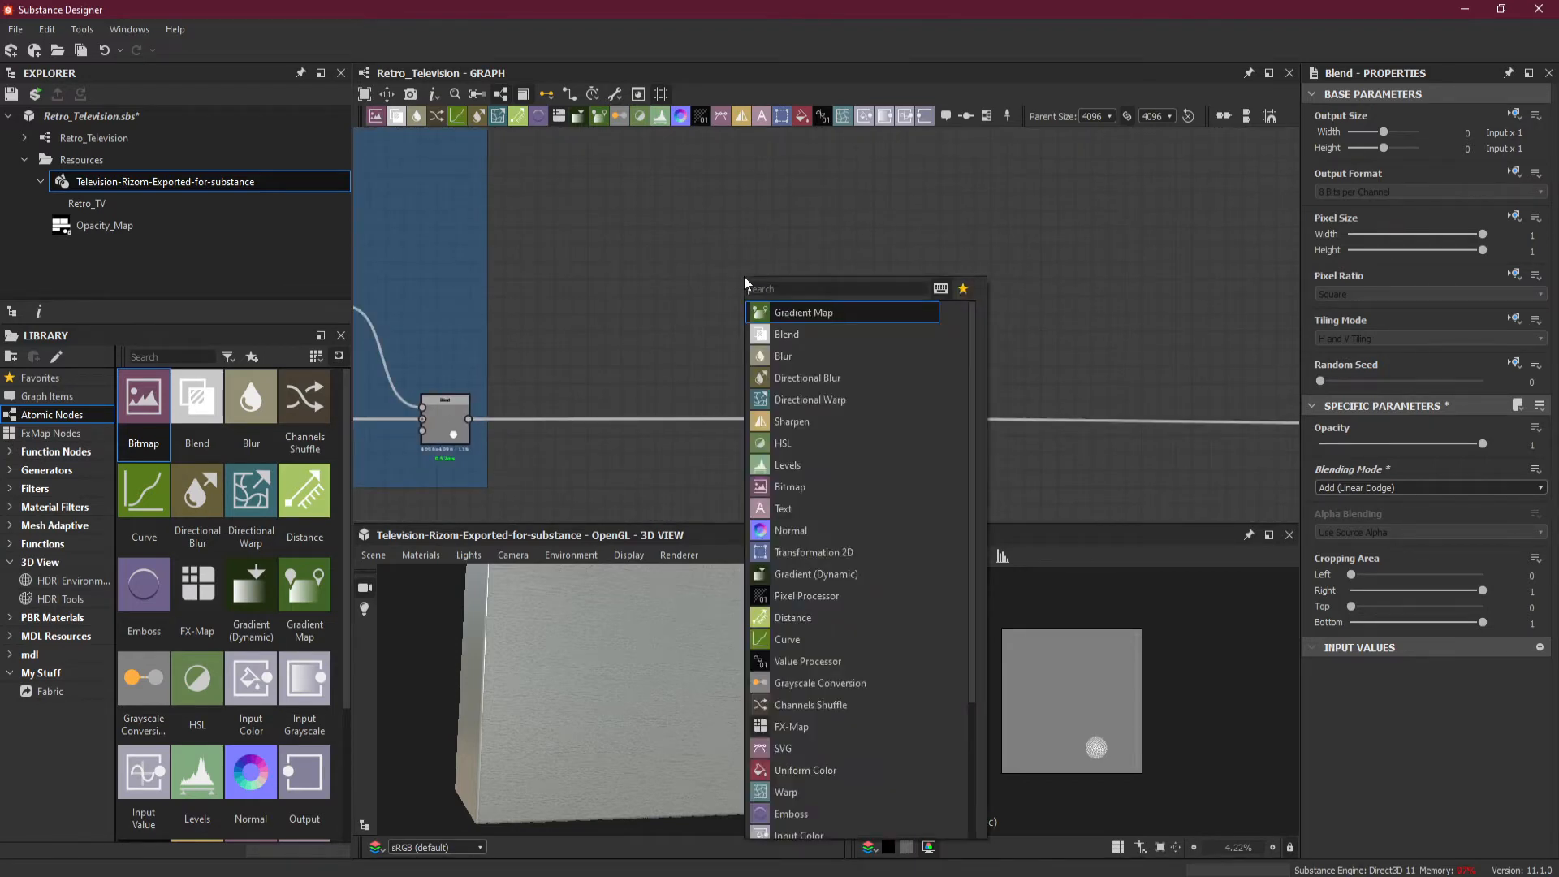
click(796, 335)
key(space)
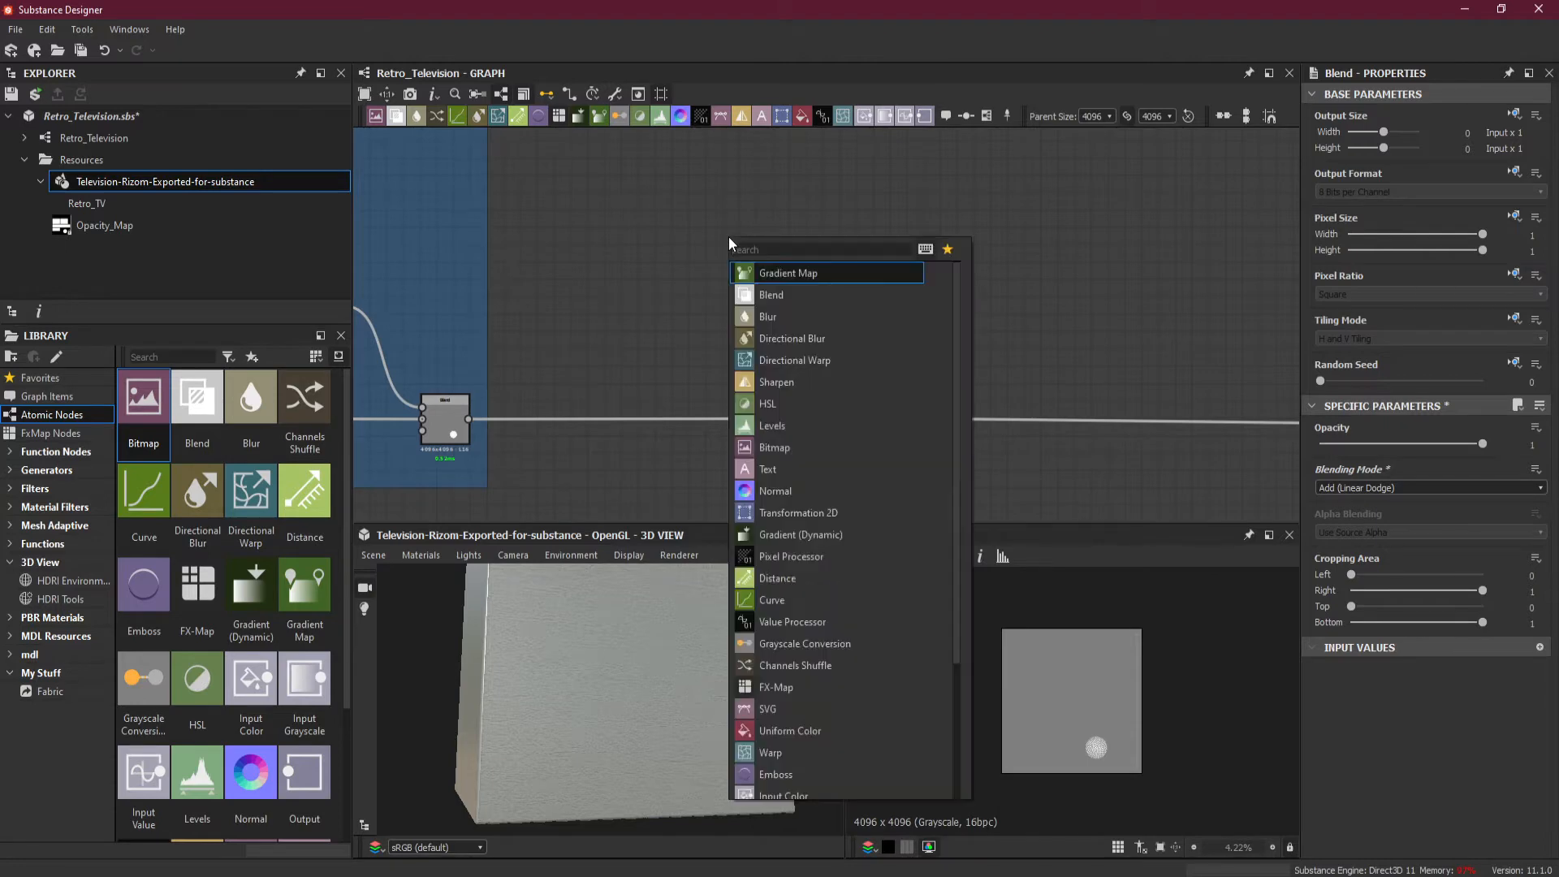
text(sh)
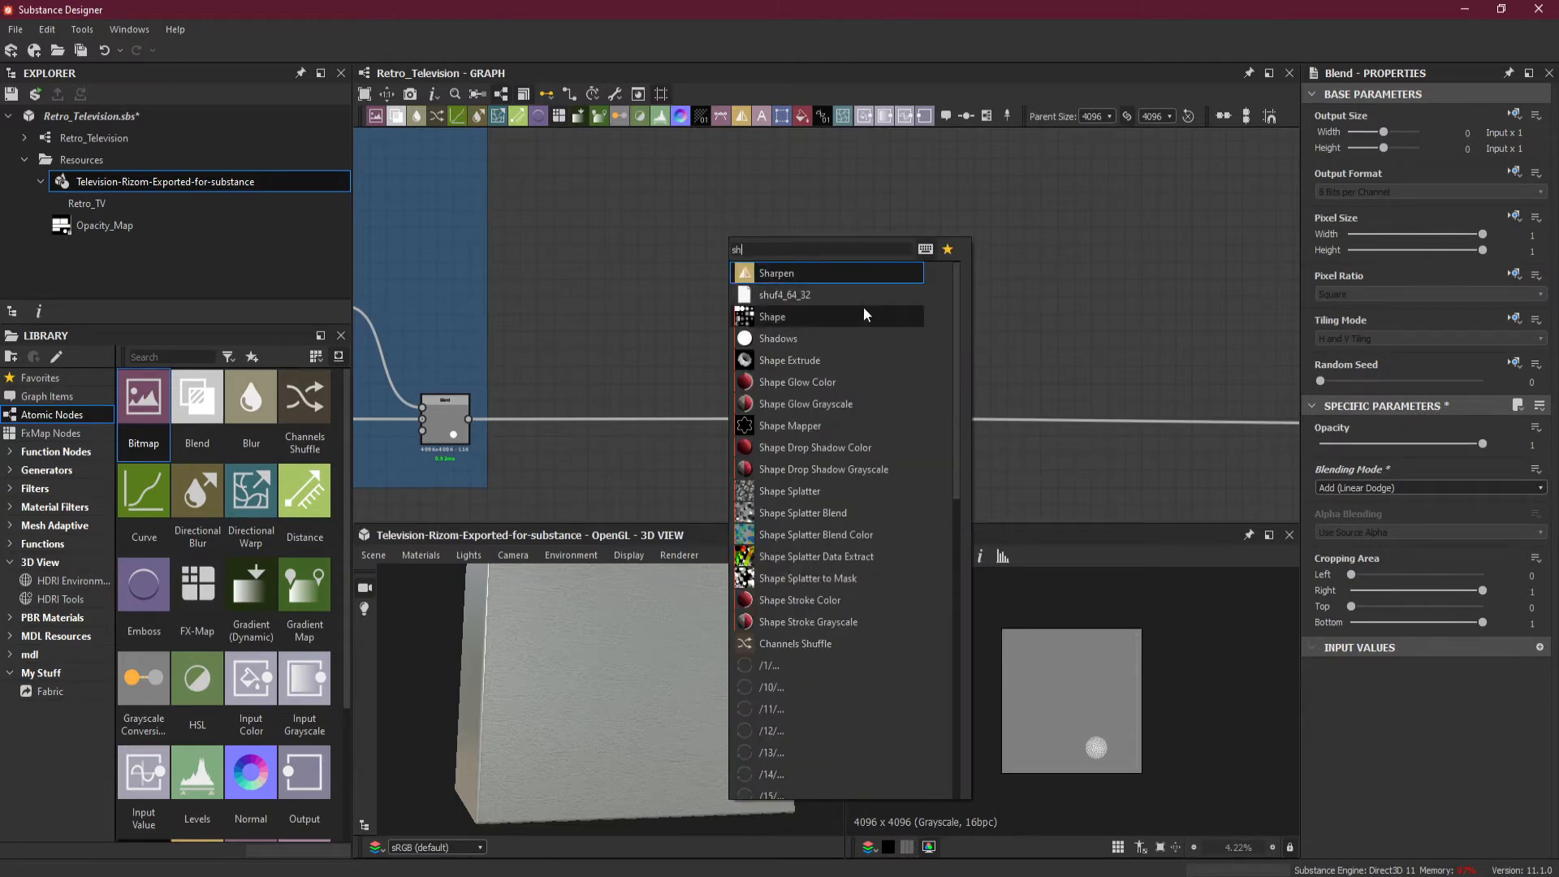
click(840, 315)
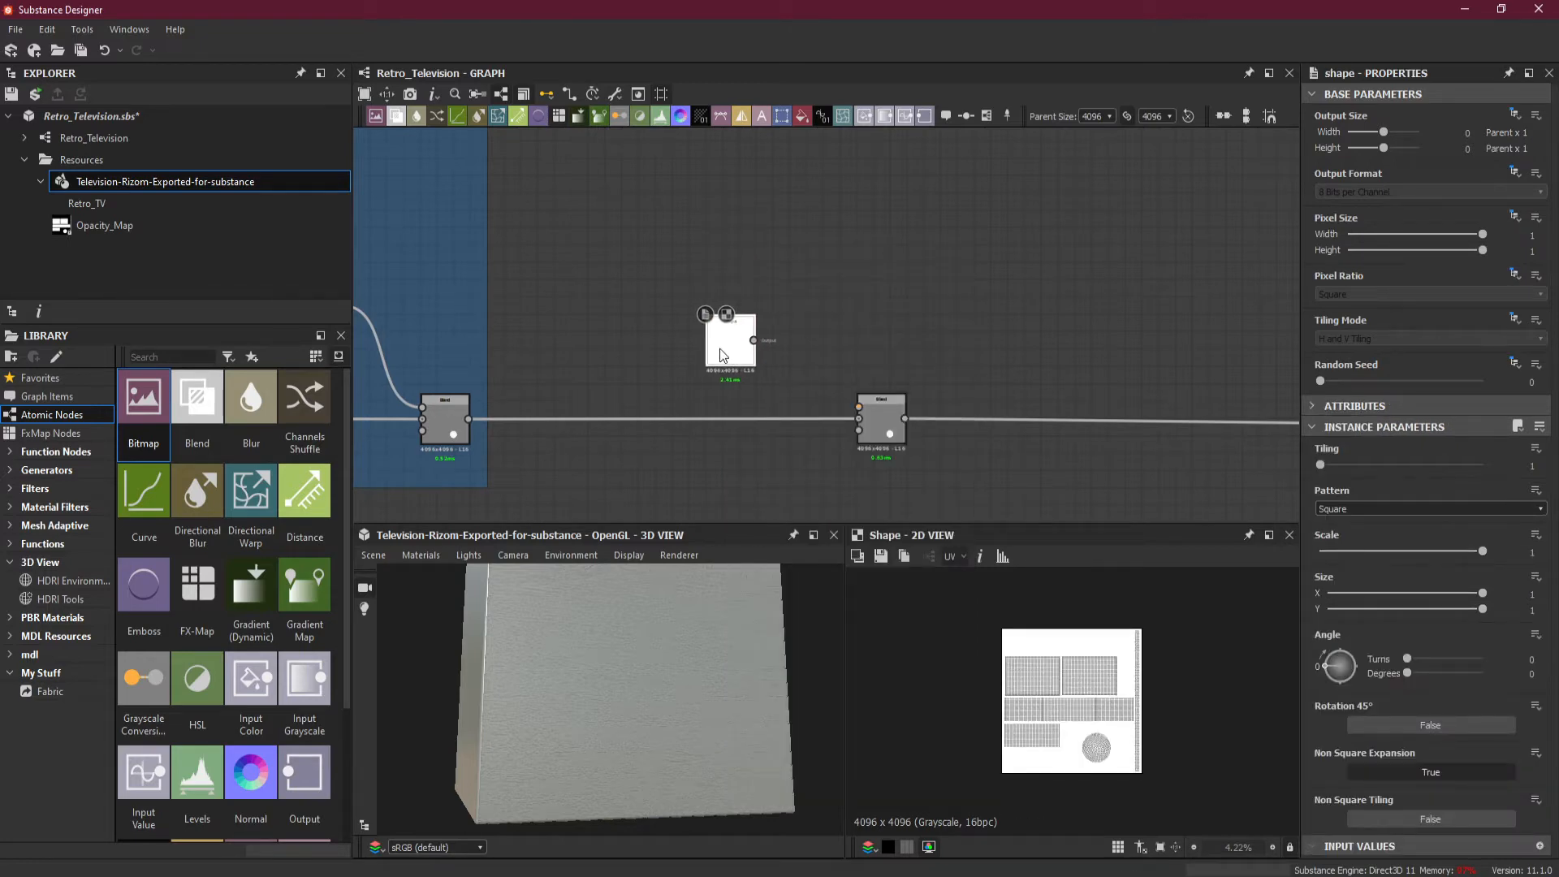
scroll(770, 360, up, 1)
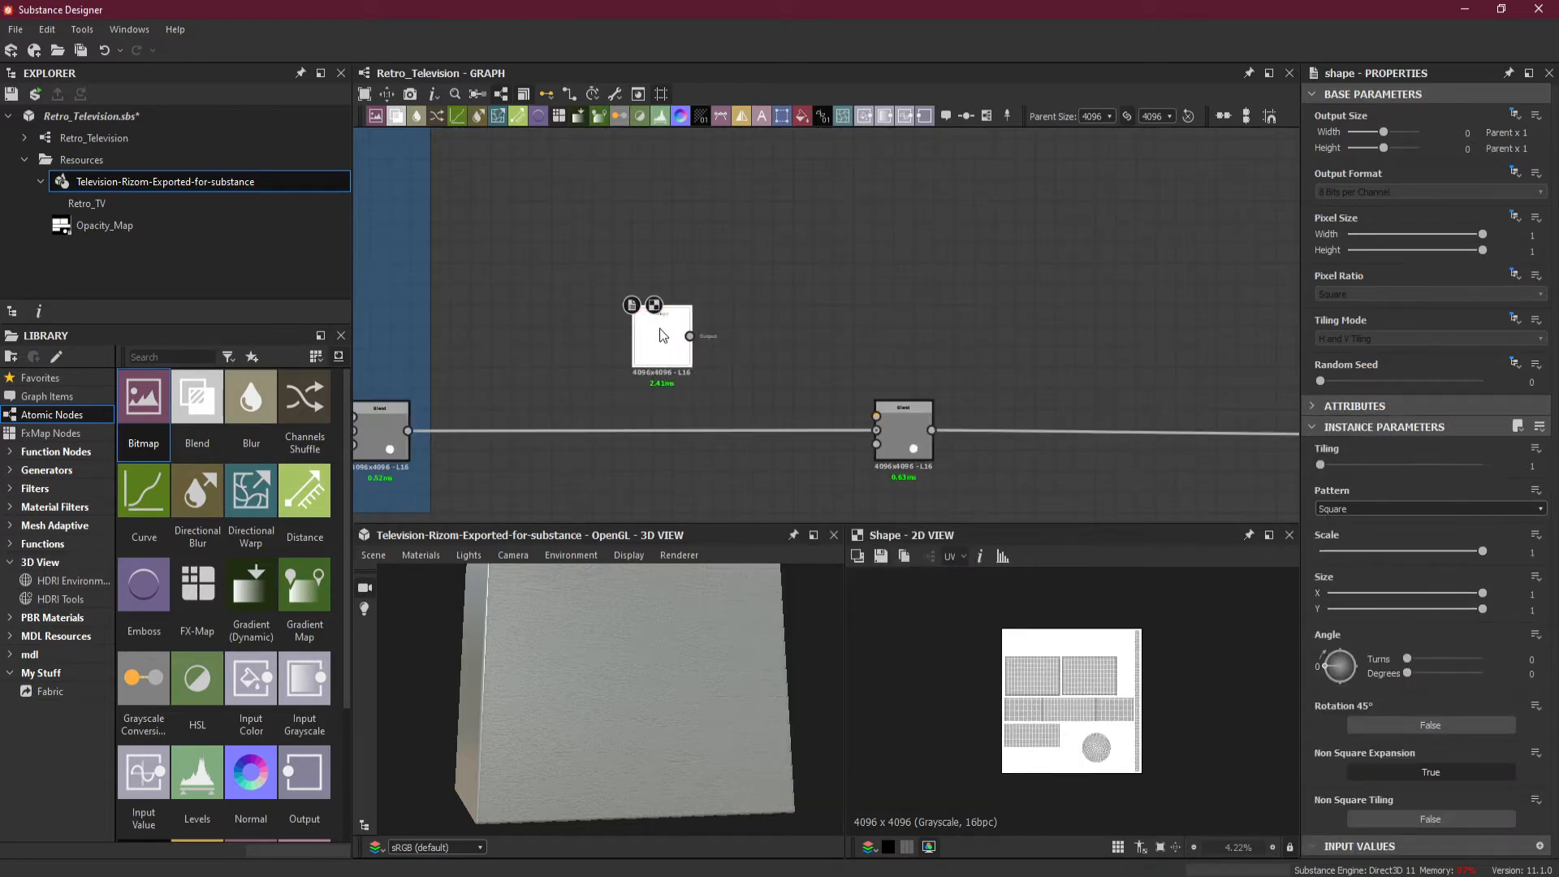
drag(660, 329, 595, 325)
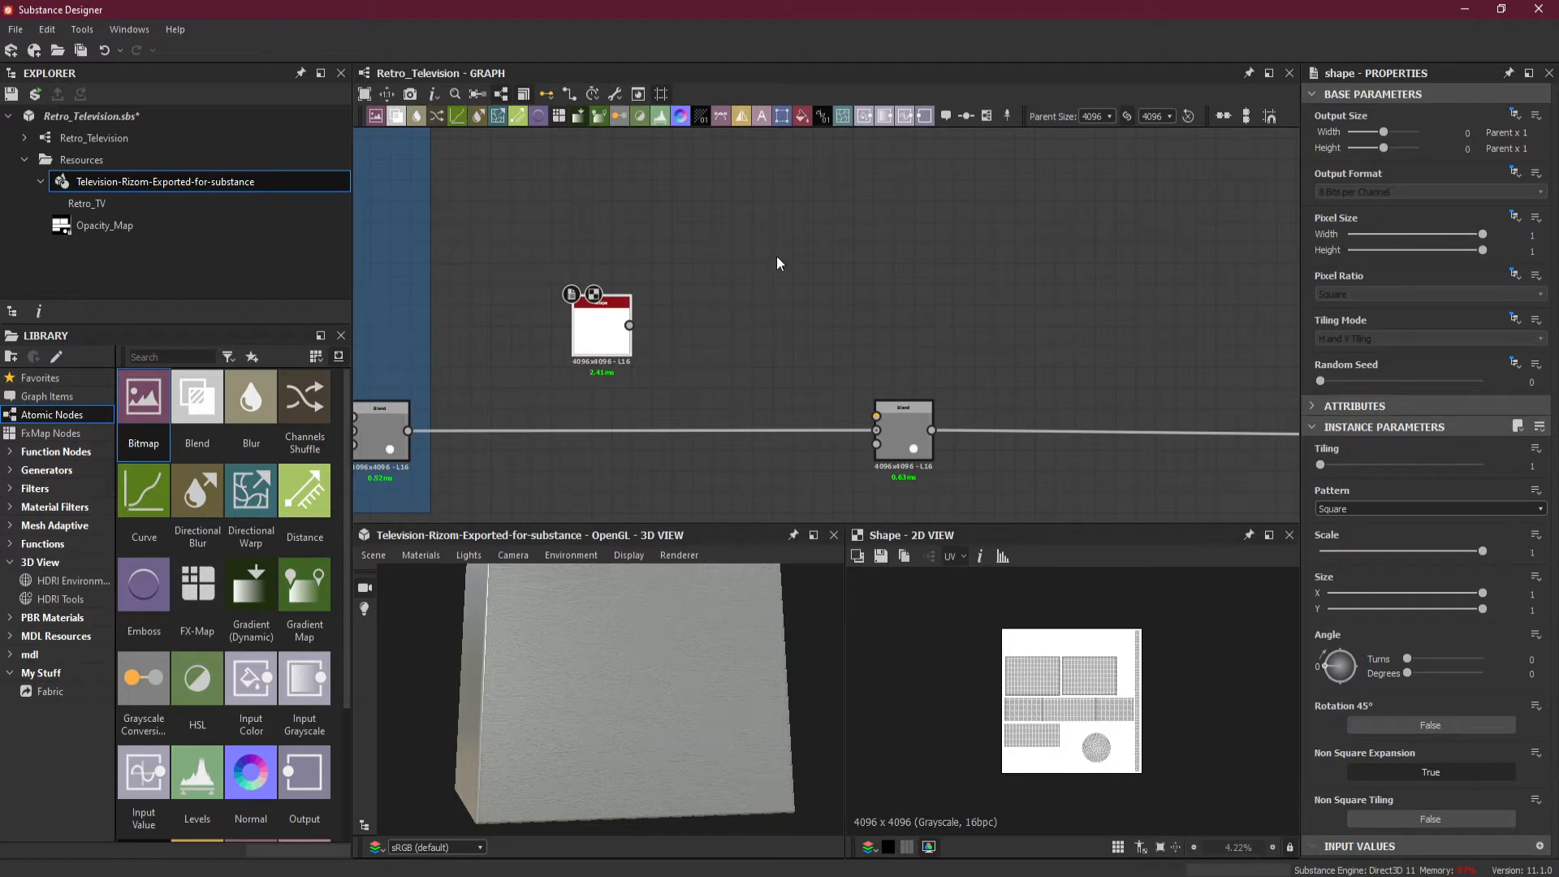
click(782, 116)
drag(730, 325, 876, 415)
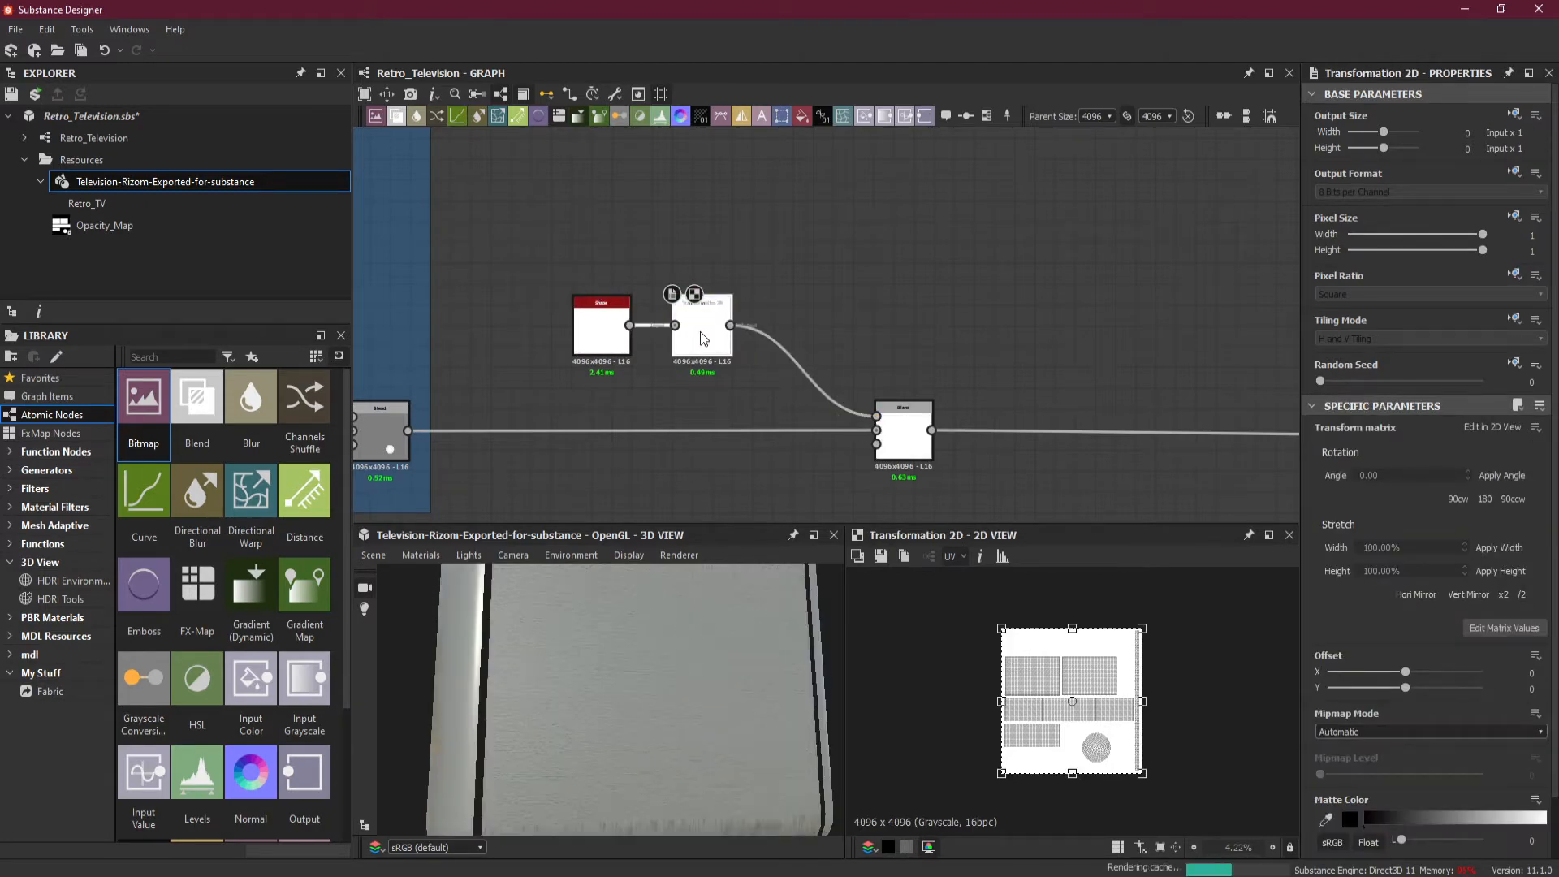
- Set the Transformation 2D's Tiling Mode to Absolute with No Tiling
click(1513, 318)
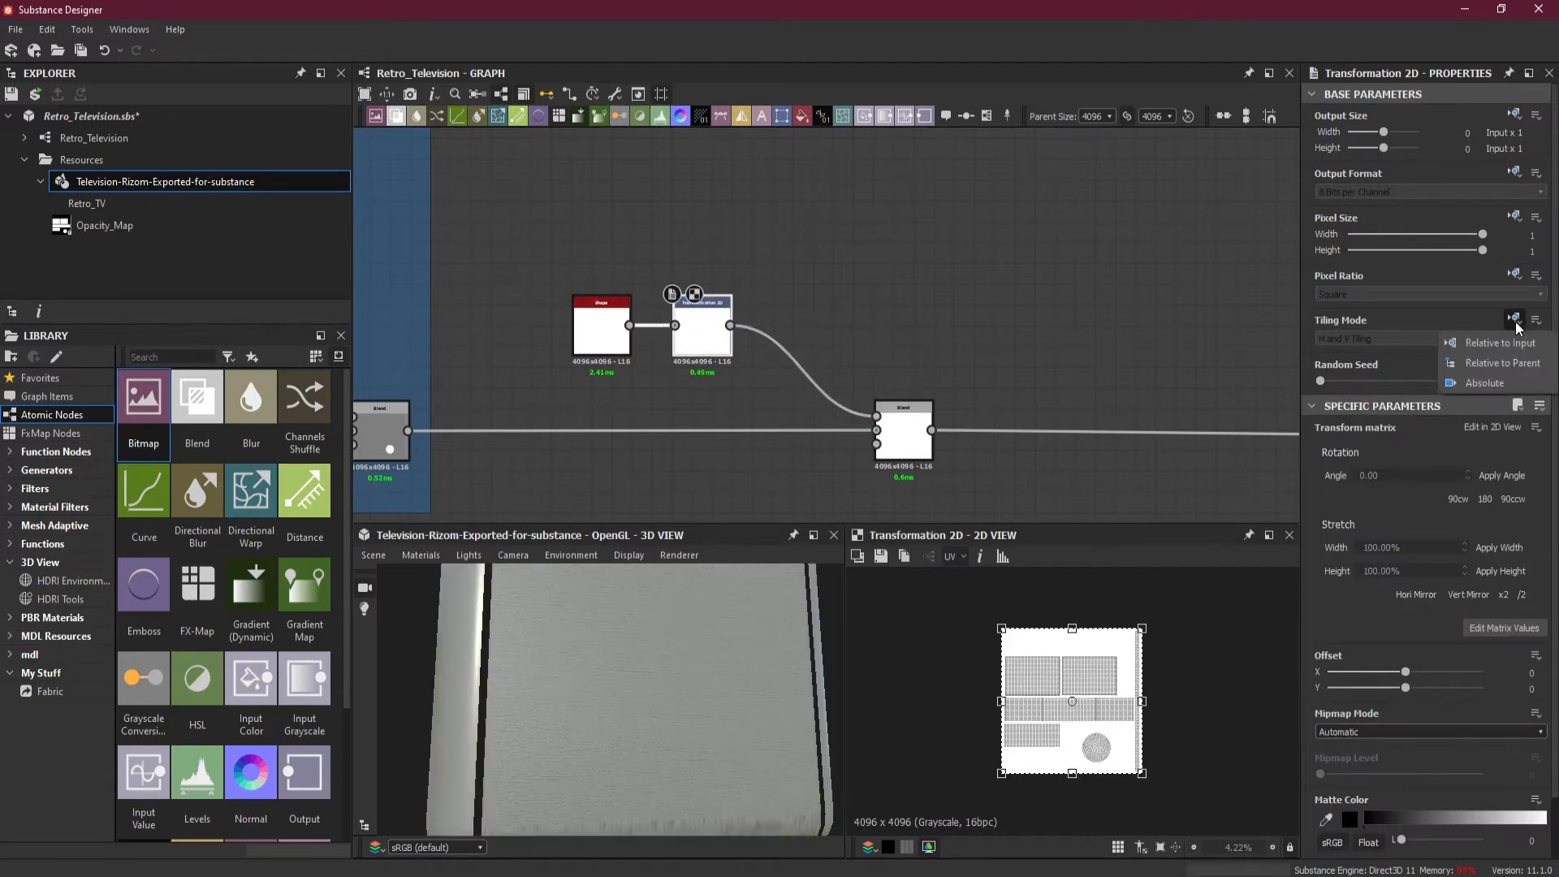
click(1510, 383)
click(1428, 338)
click(1347, 351)
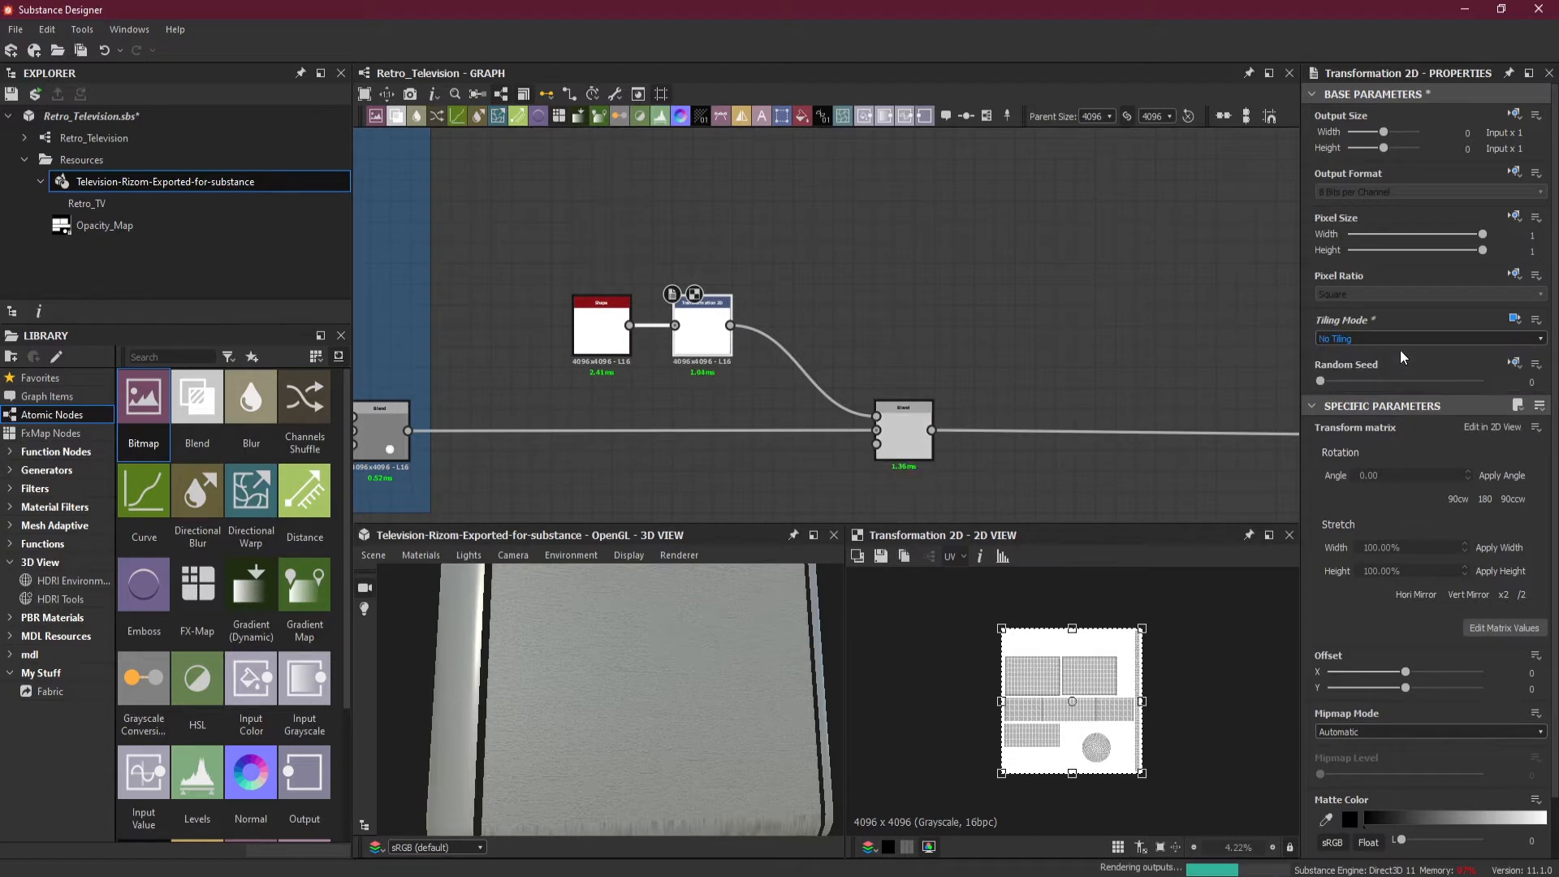
- Reduce the Shape node's Scale to 0.18 to get a small square
click(617, 356)
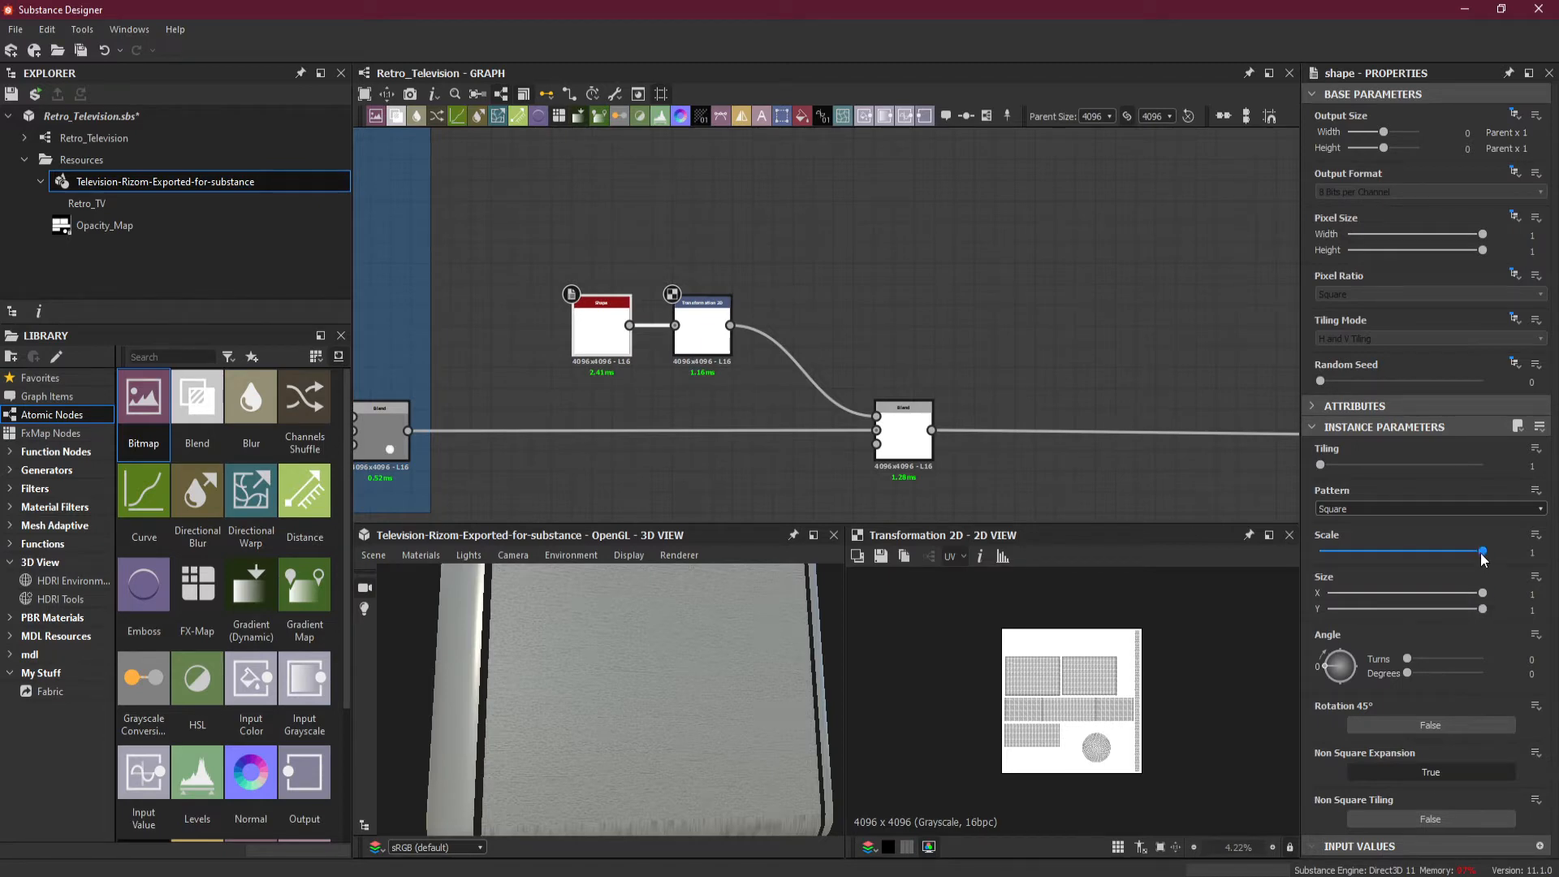
drag(1482, 555, 1349, 558)
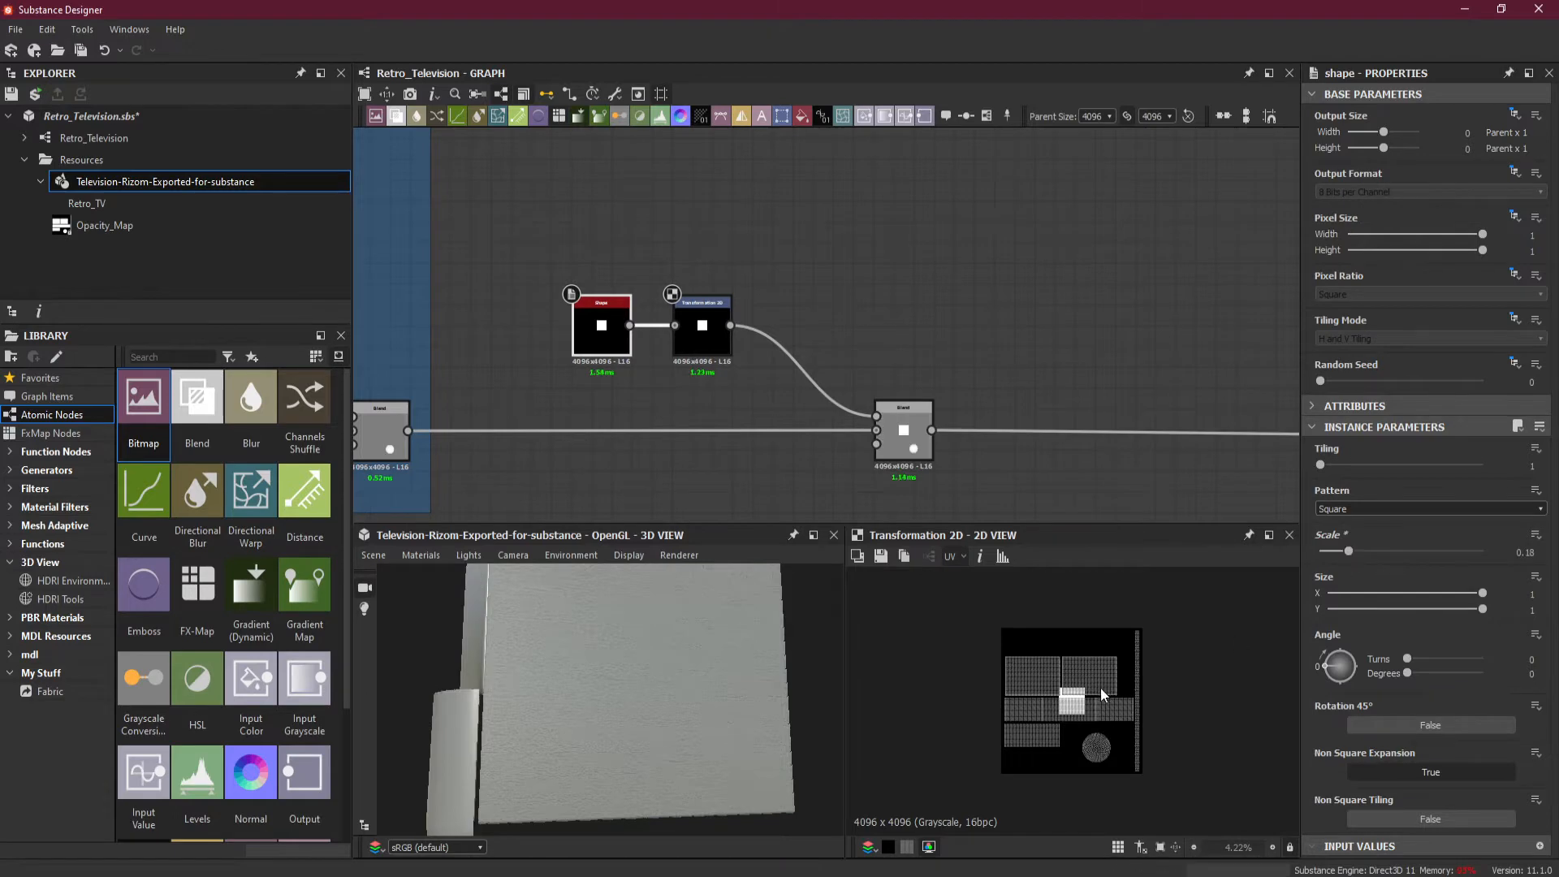
scroll(1099, 689, up, 6)
drag(508, 669, 644, 716)
- Offset the square with the Transformation 2D to about X -0.294, Y -0.054, onto the UV island of the cabinet face with the recessed slot
click(702, 333)
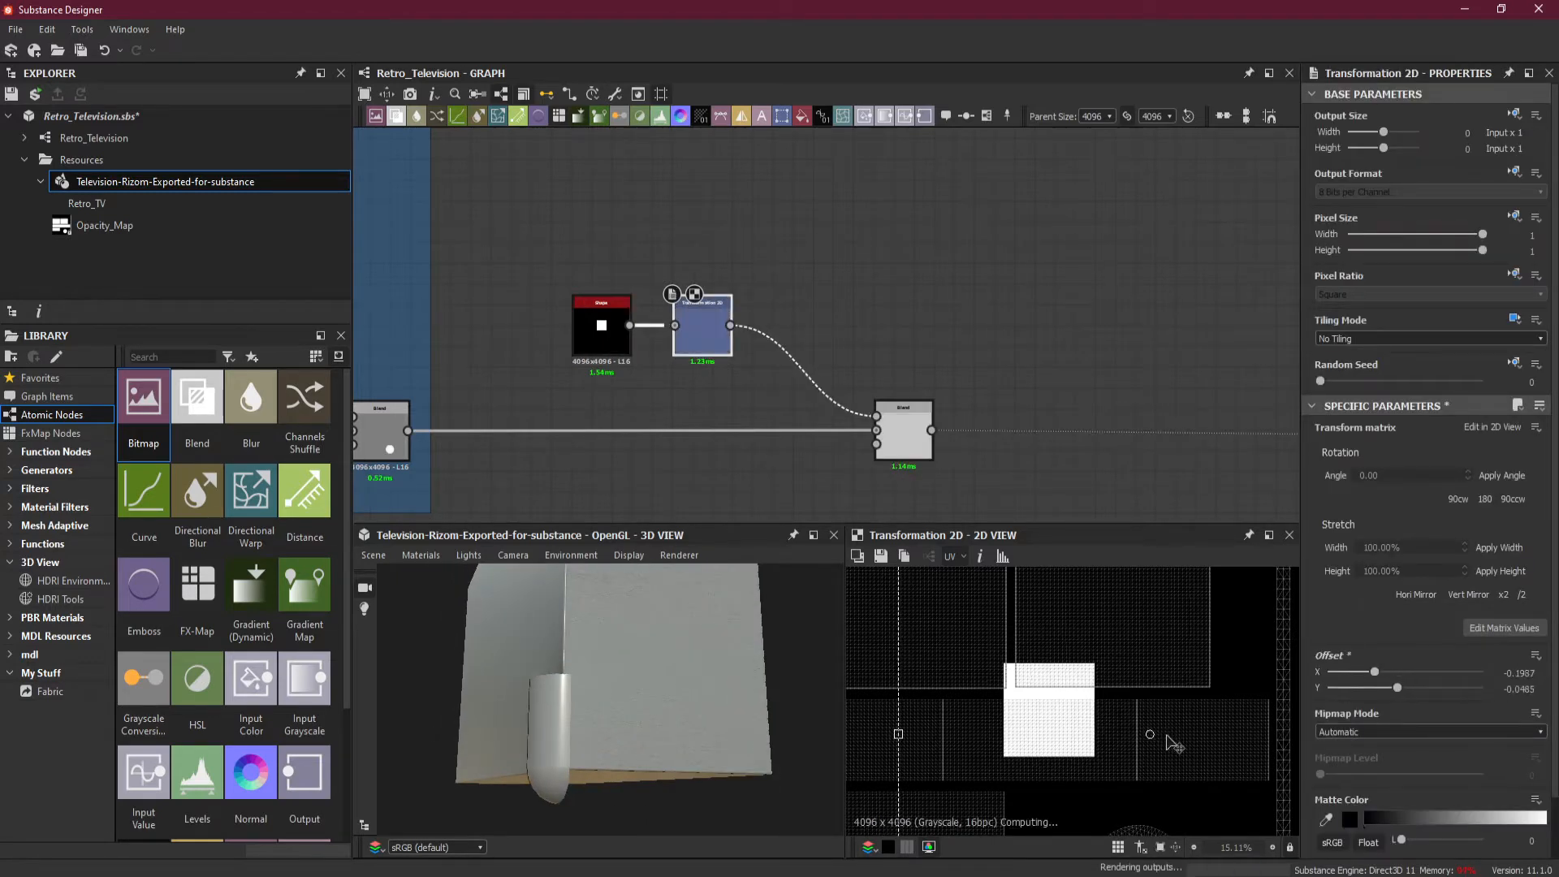
drag(1073, 718, 998, 714)
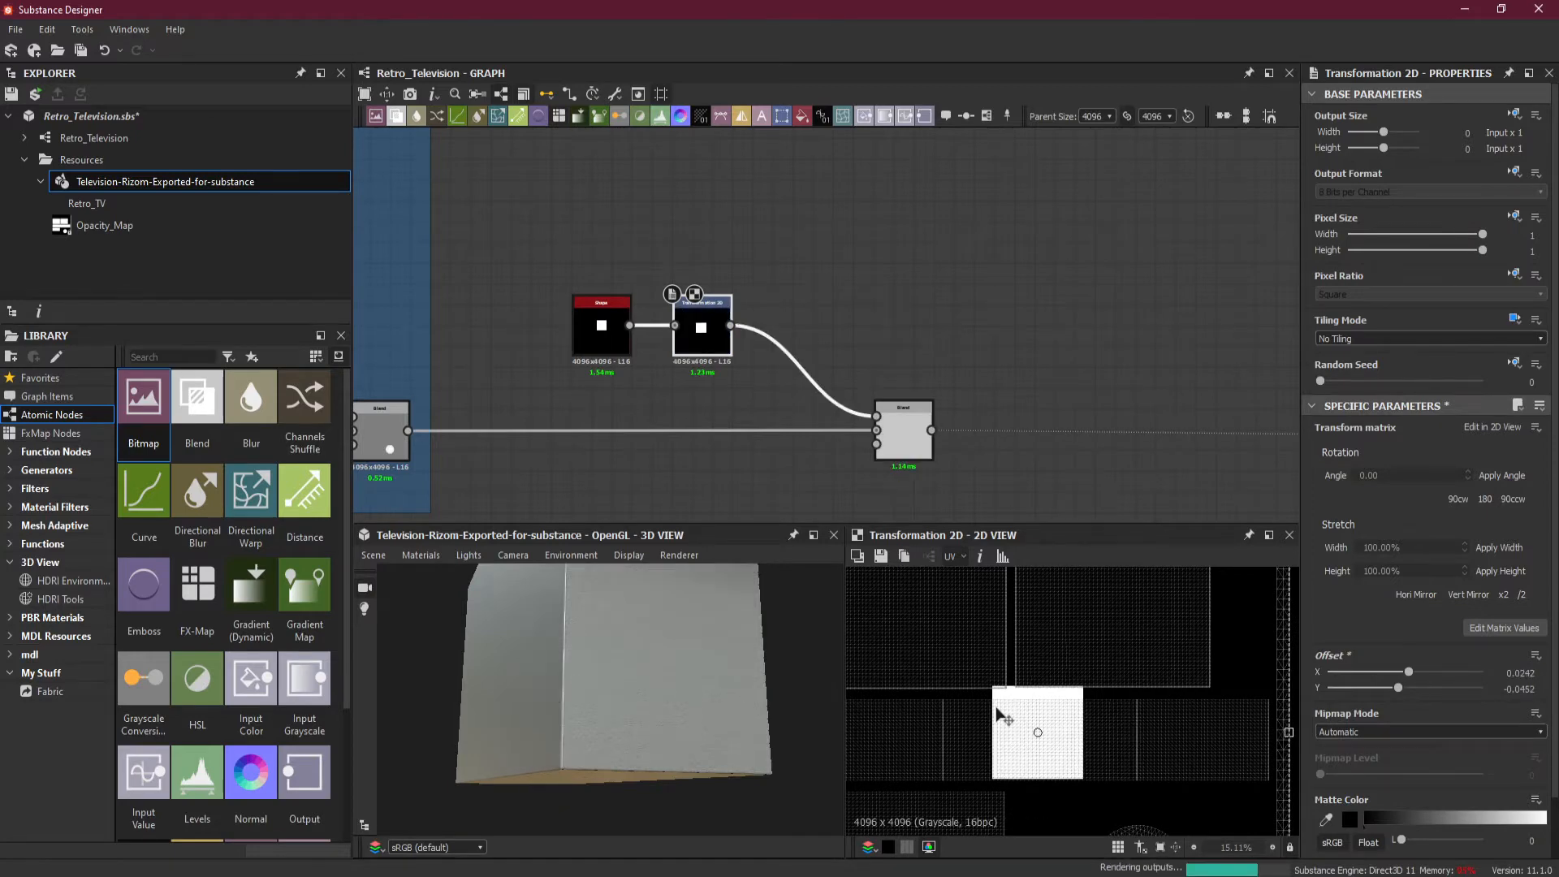
scroll(1009, 715, down, 3)
scroll(1009, 714, up, 1)
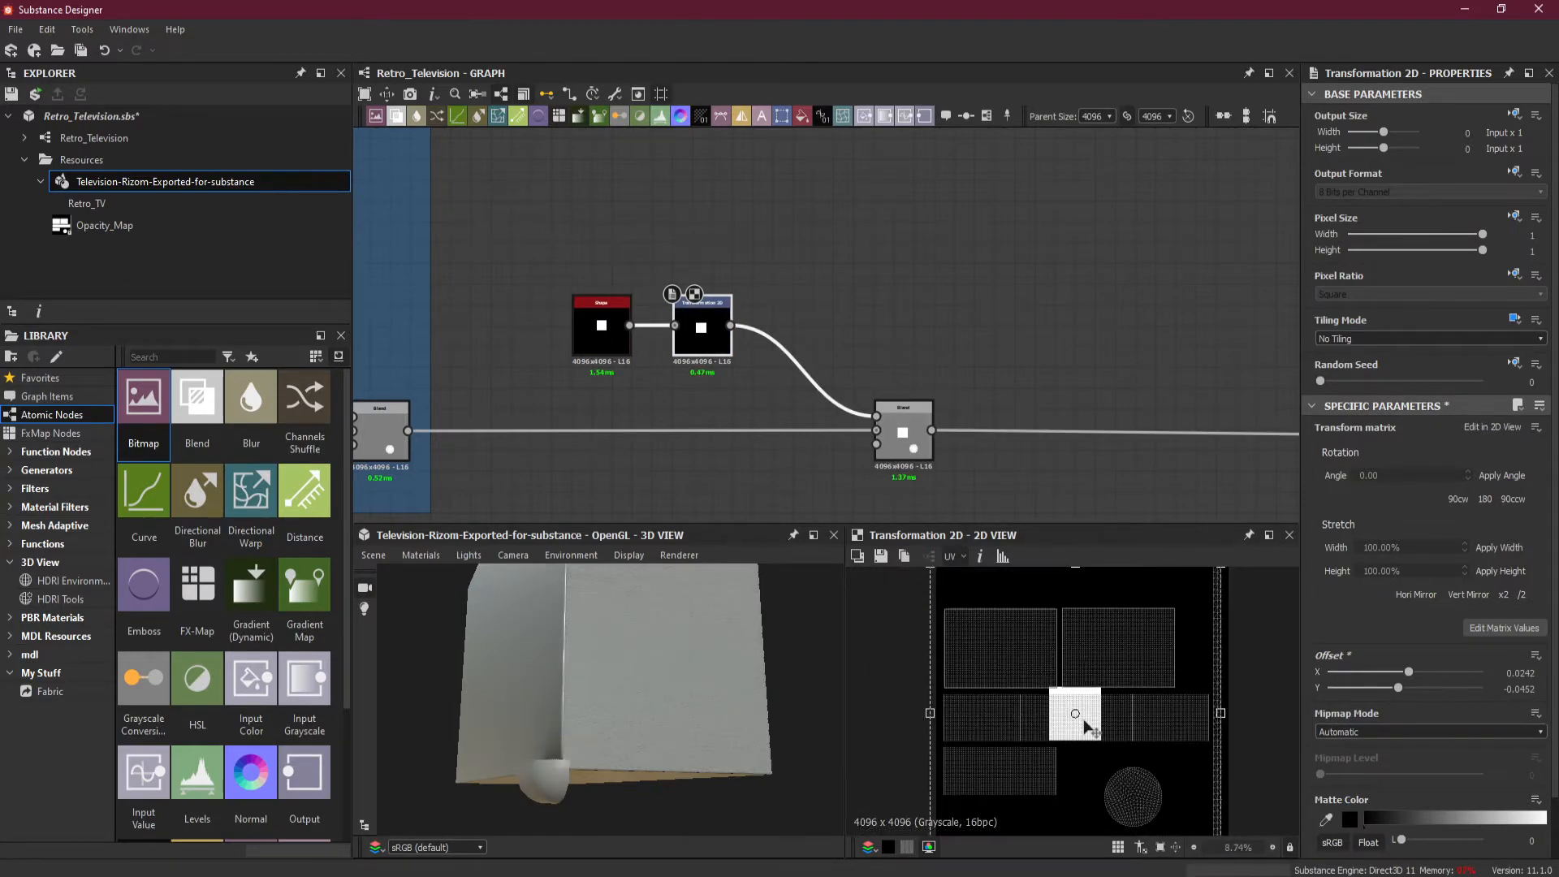
drag(1086, 720, 1179, 729)
scroll(1180, 729, up, 5)
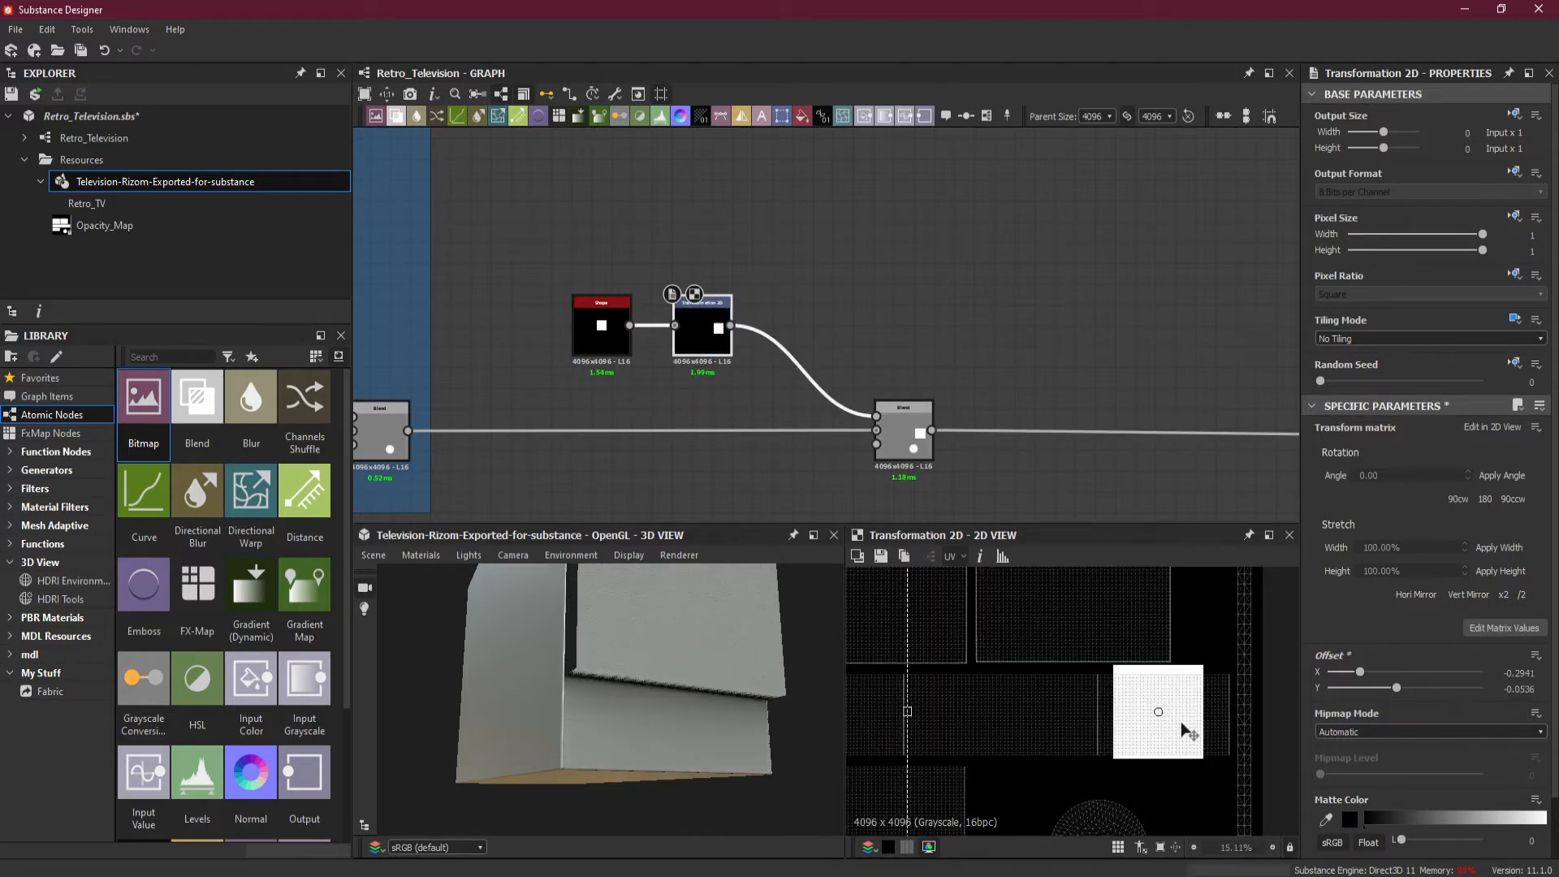
drag(690, 694, 661, 672)
scroll(672, 747, down, 5)
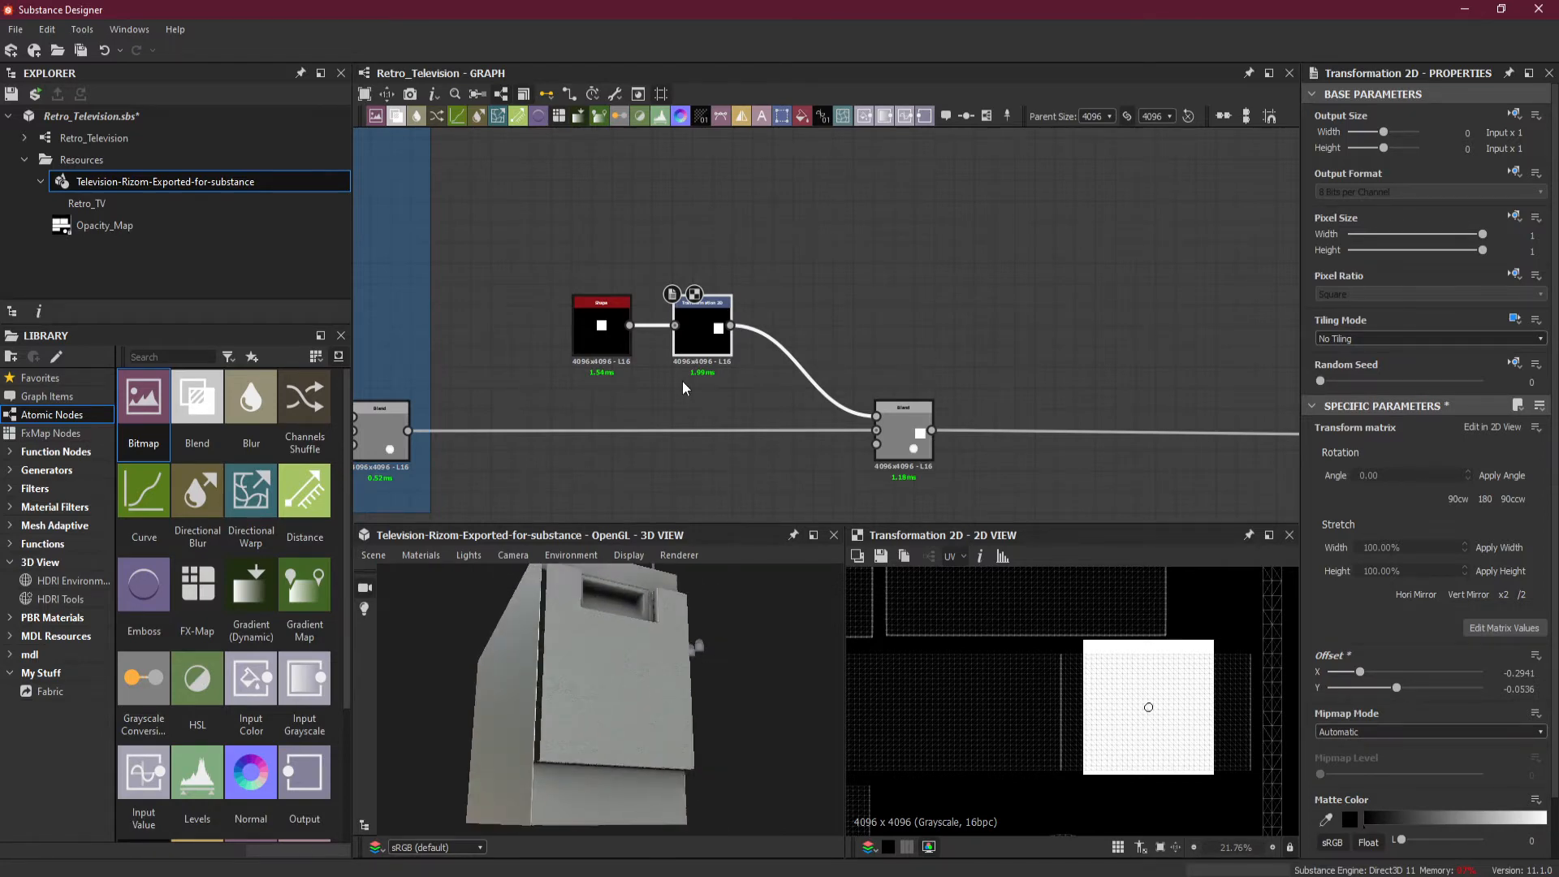
- Set the Shape node's Scale to 0.09 and inspect the raised square's edges on the 3D model
click(601, 329)
scroll(1189, 756, up, 2)
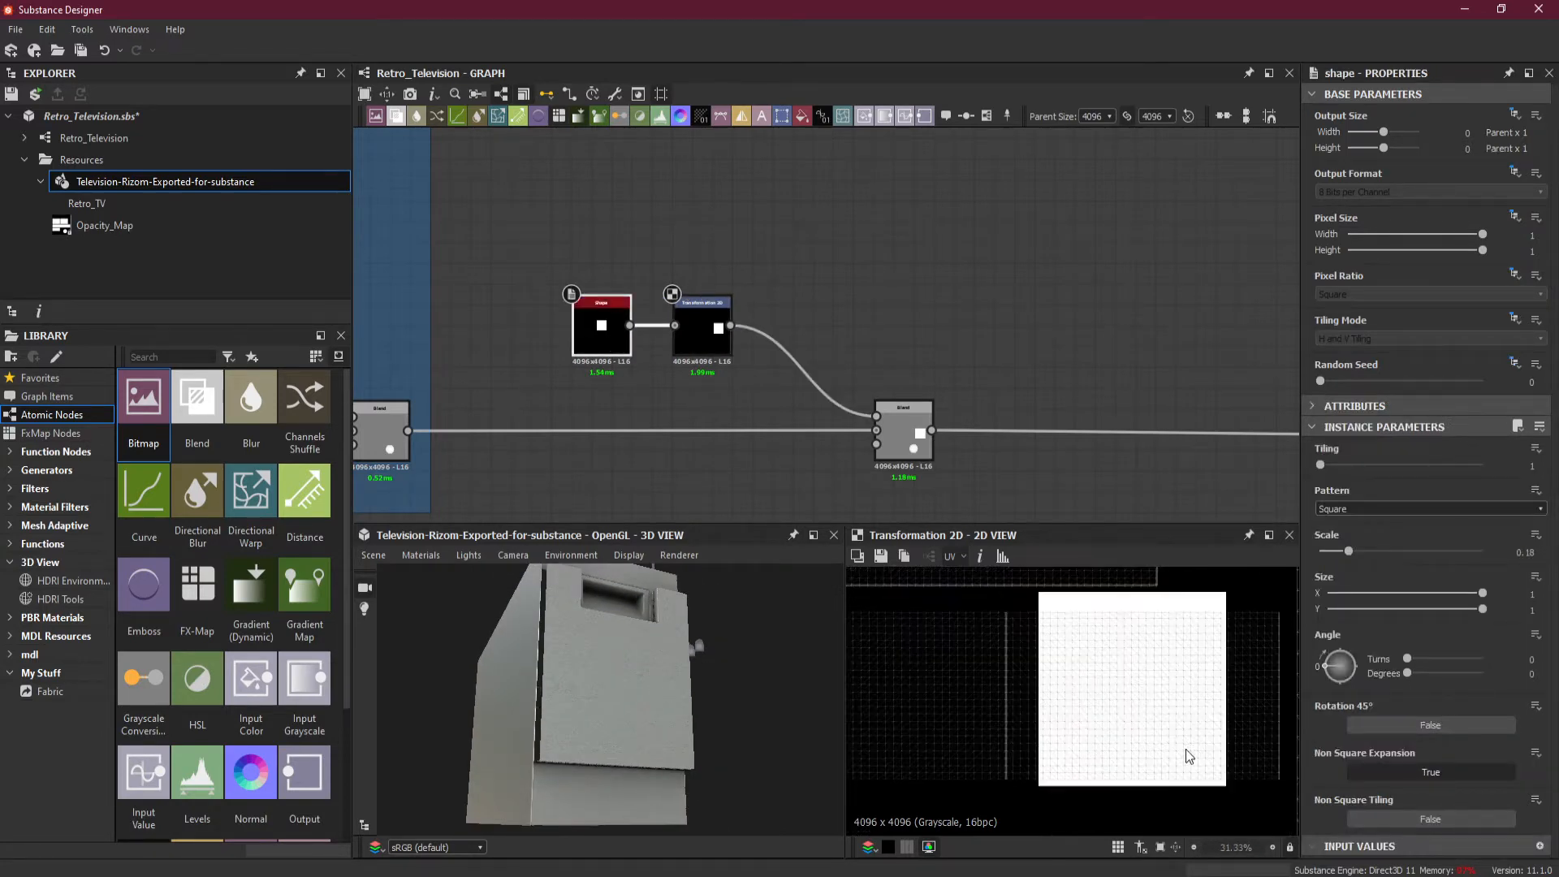
drag(1348, 554, 1338, 559)
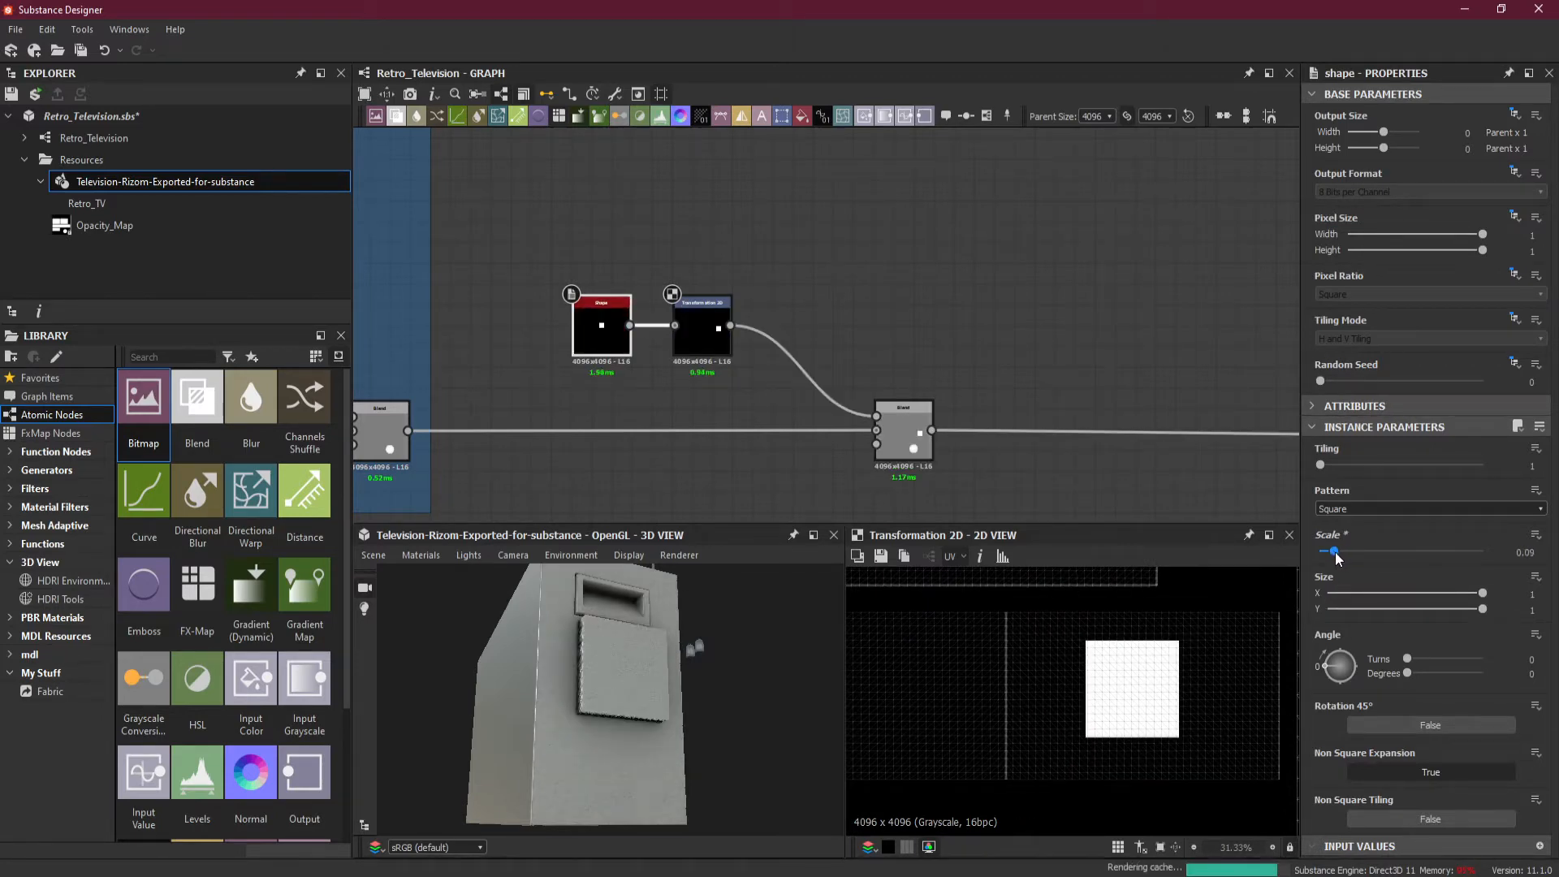
scroll(1114, 698, up, 1)
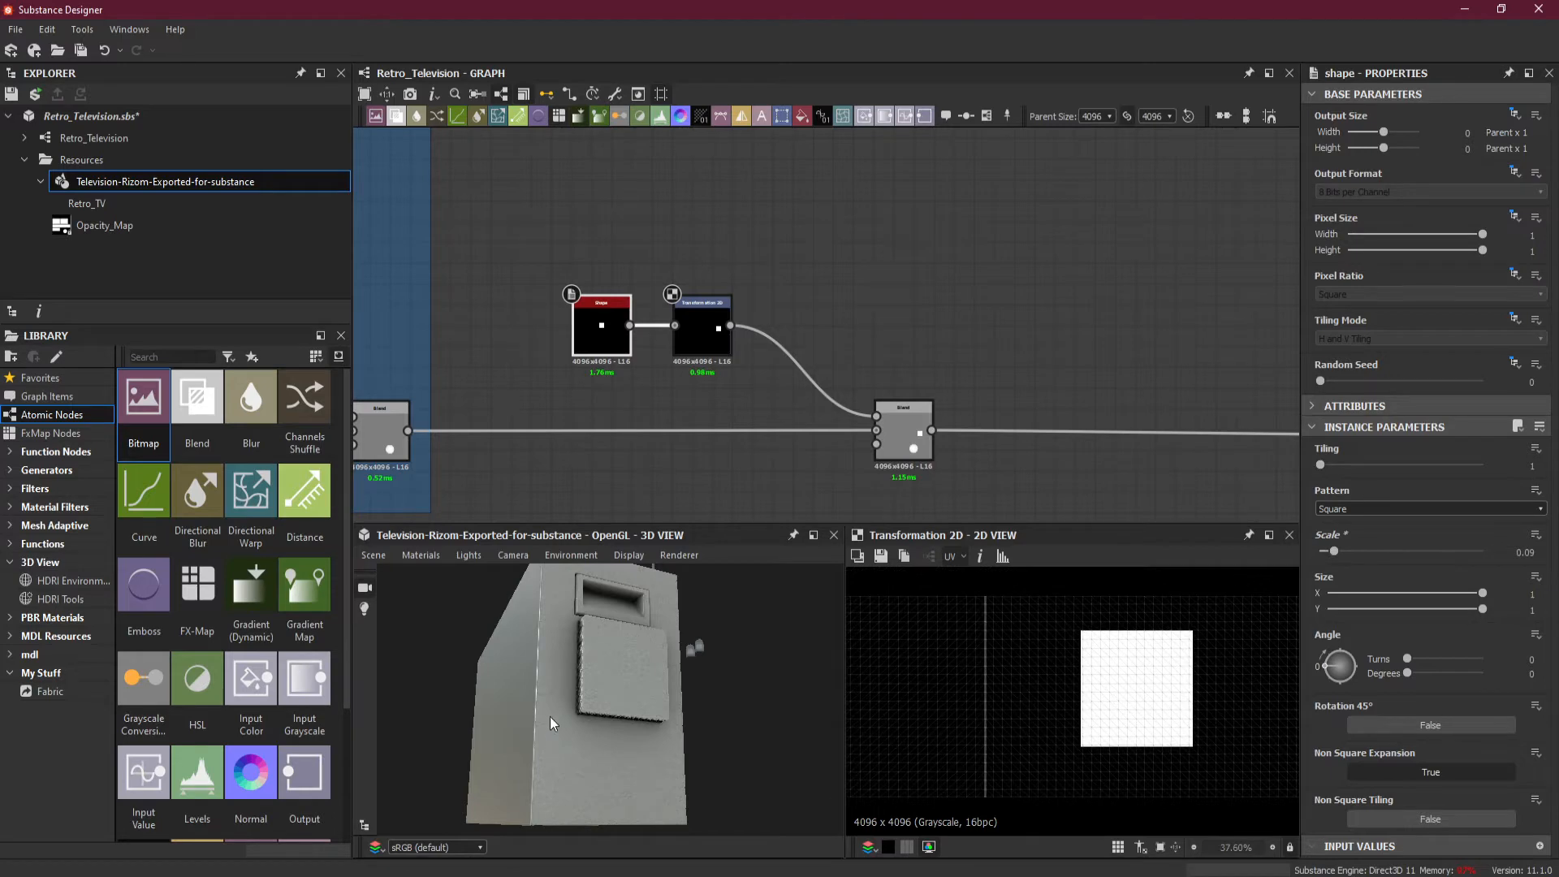
scroll(638, 660, up, 5)
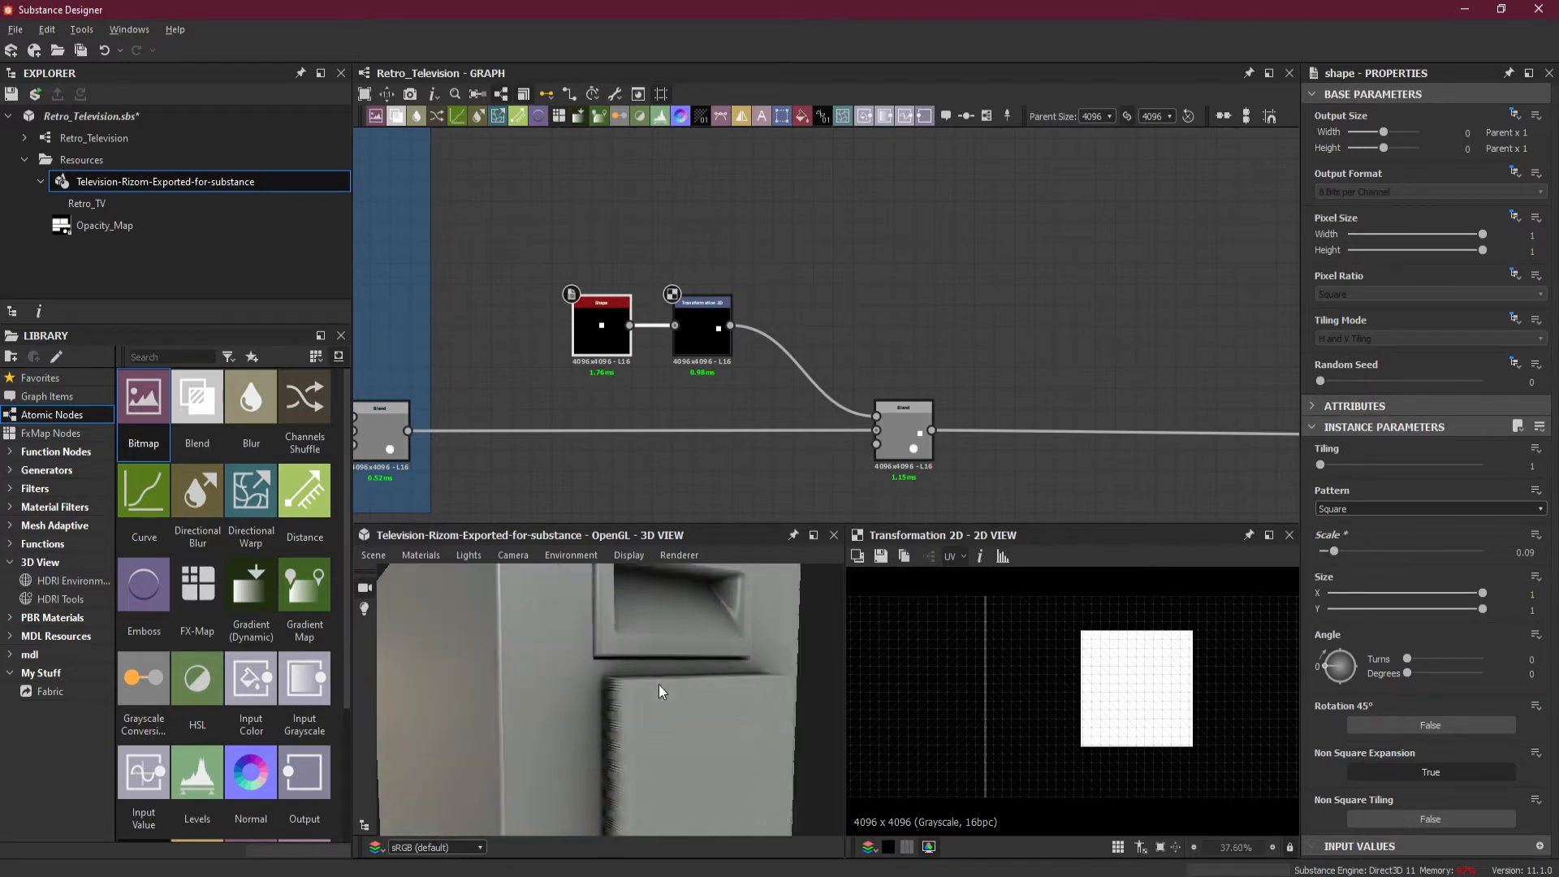
drag(659, 684, 664, 684)
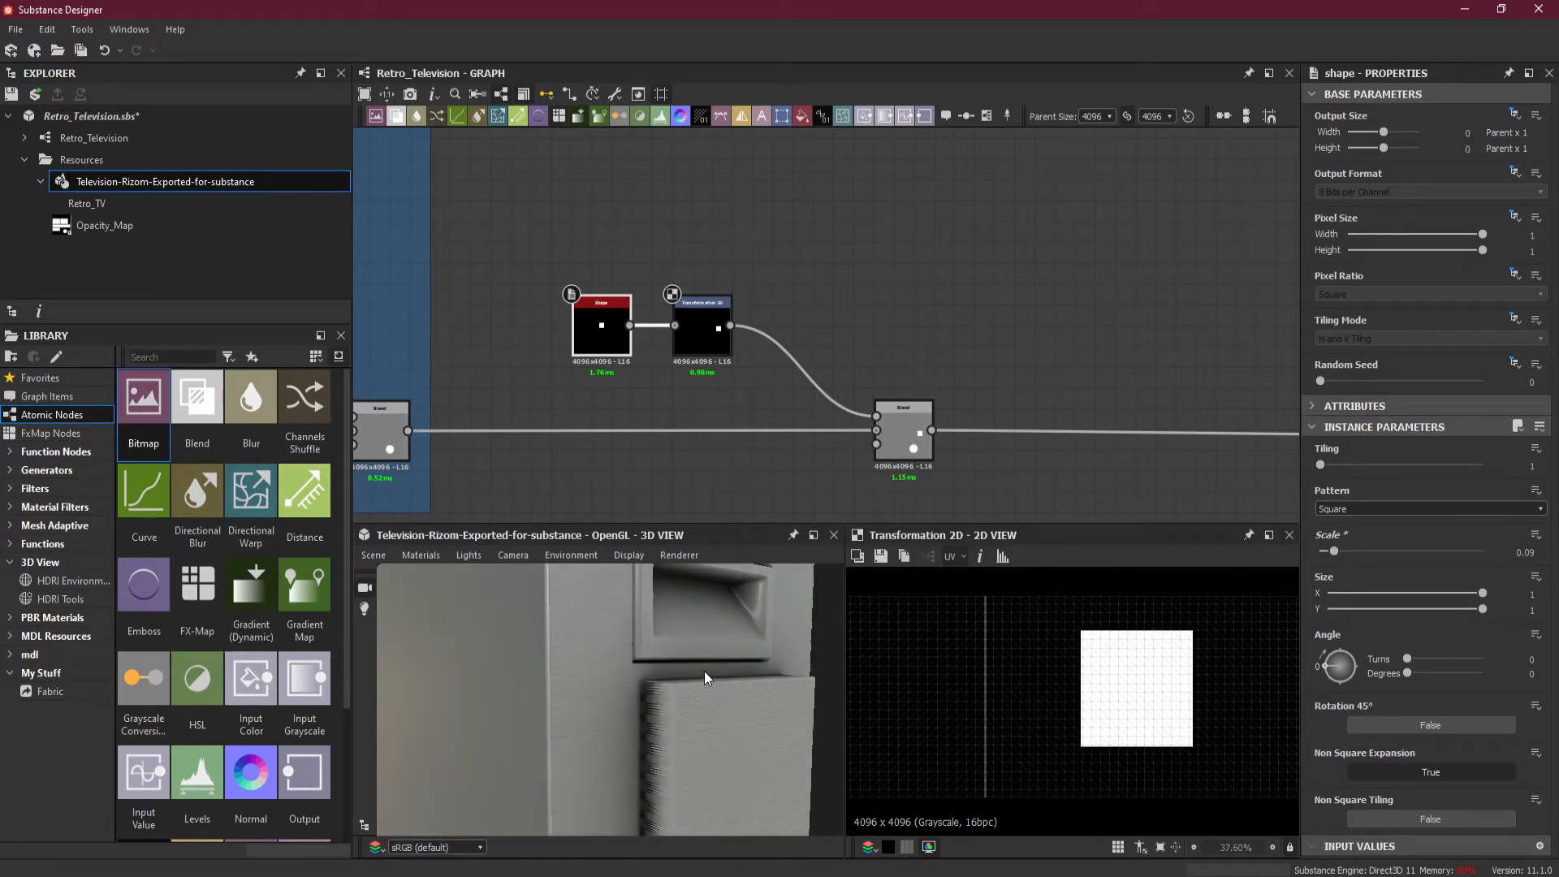
drag(721, 741, 698, 702)
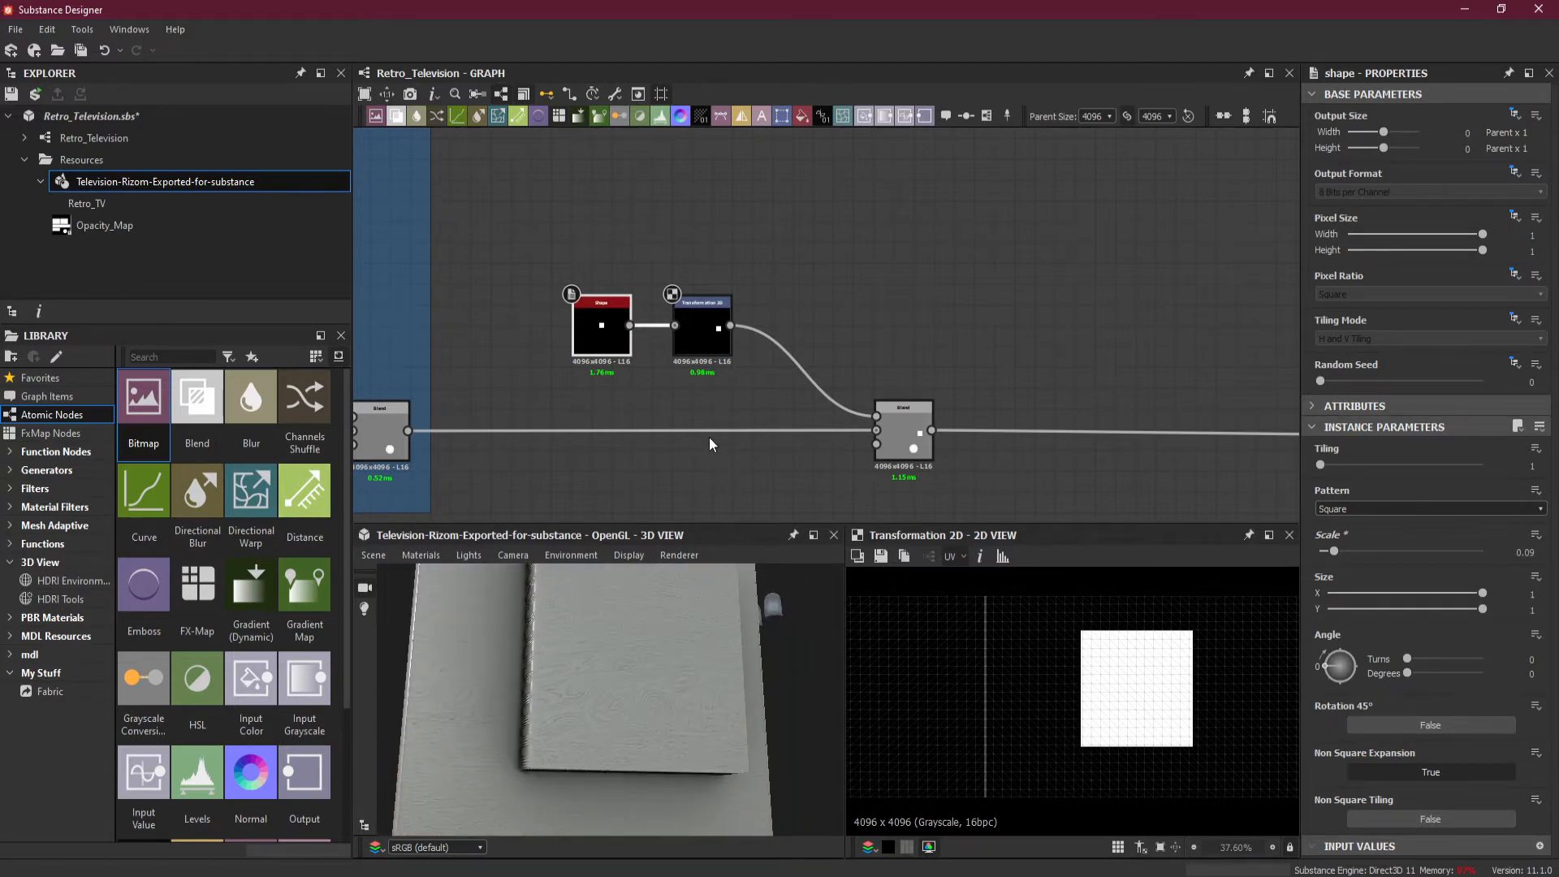
scroll(700, 400, up, 1)
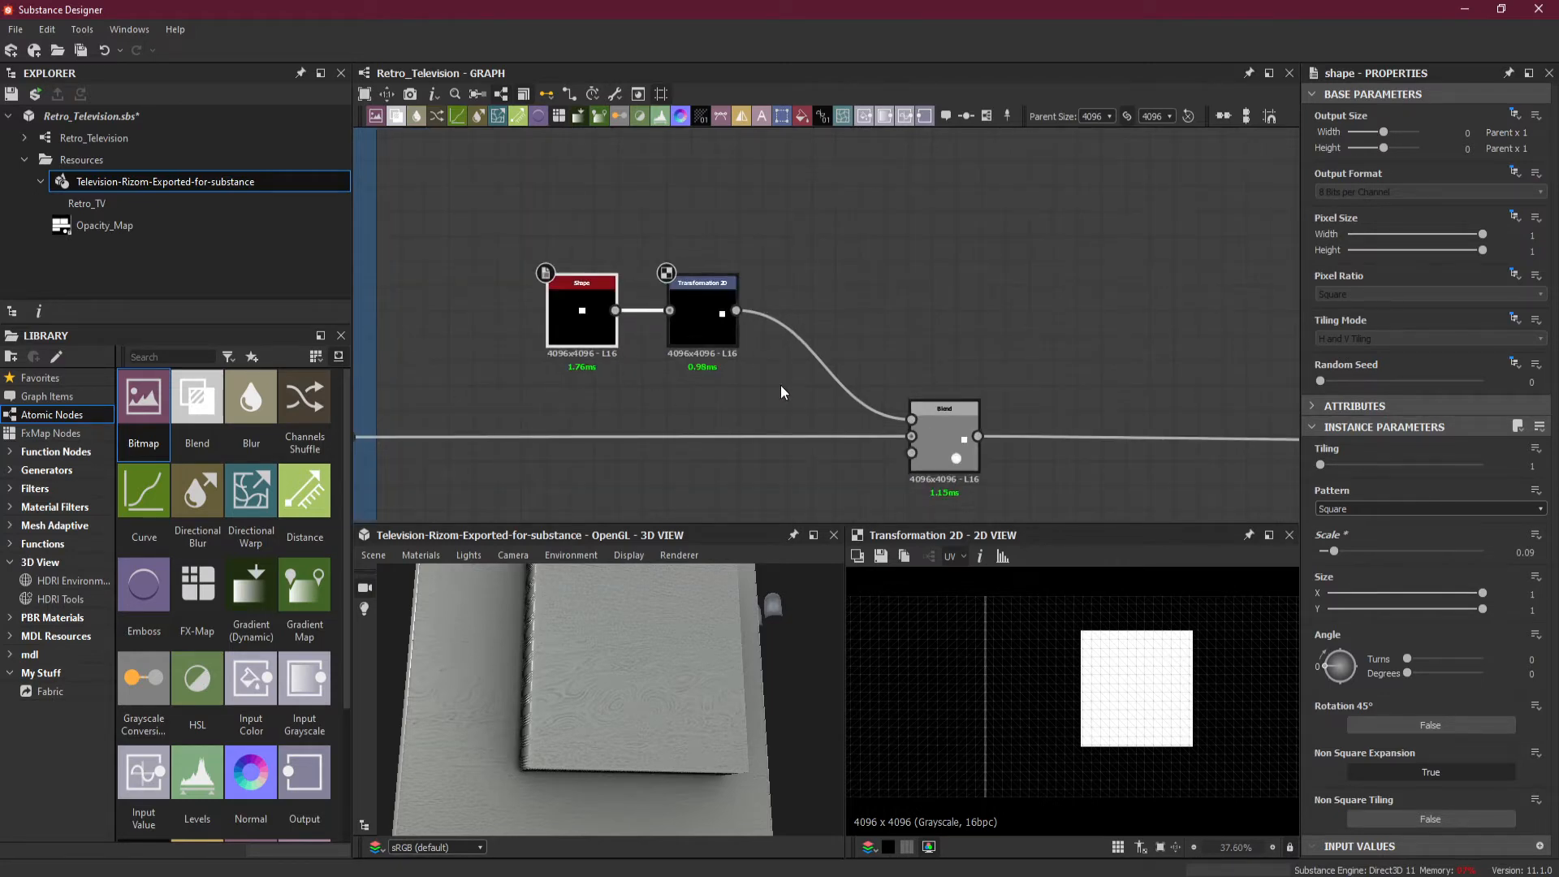
alt+click(824, 455)
click(911, 454)
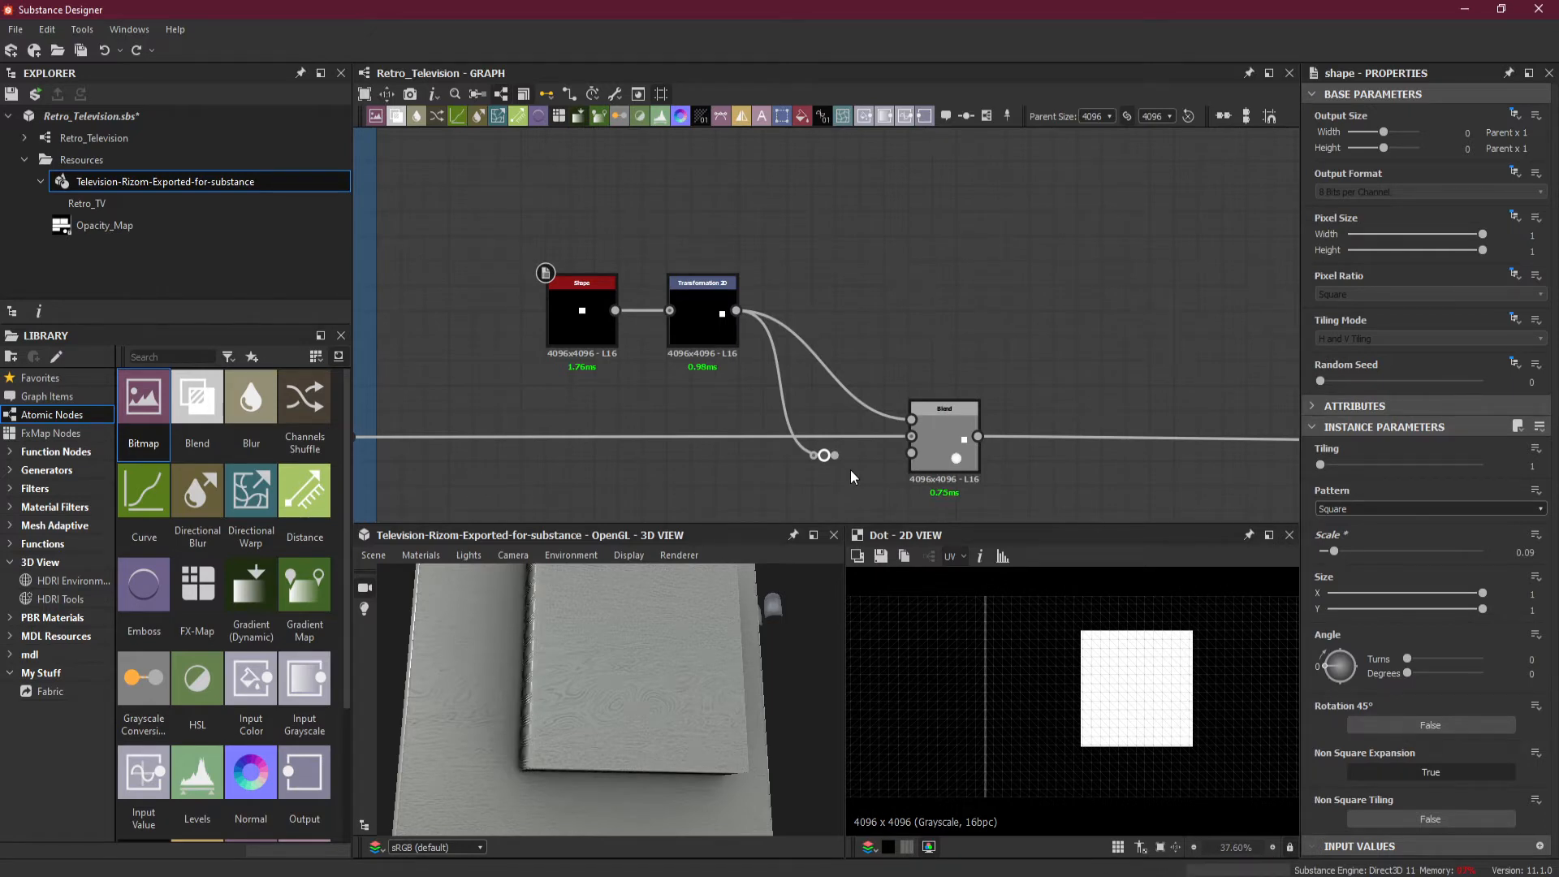
key(Delete)
- Reduce the Shape node's Size to X 0.54 and Y 0.3, and inspect the resulting rectangle on the cabinet face
click(692, 322)
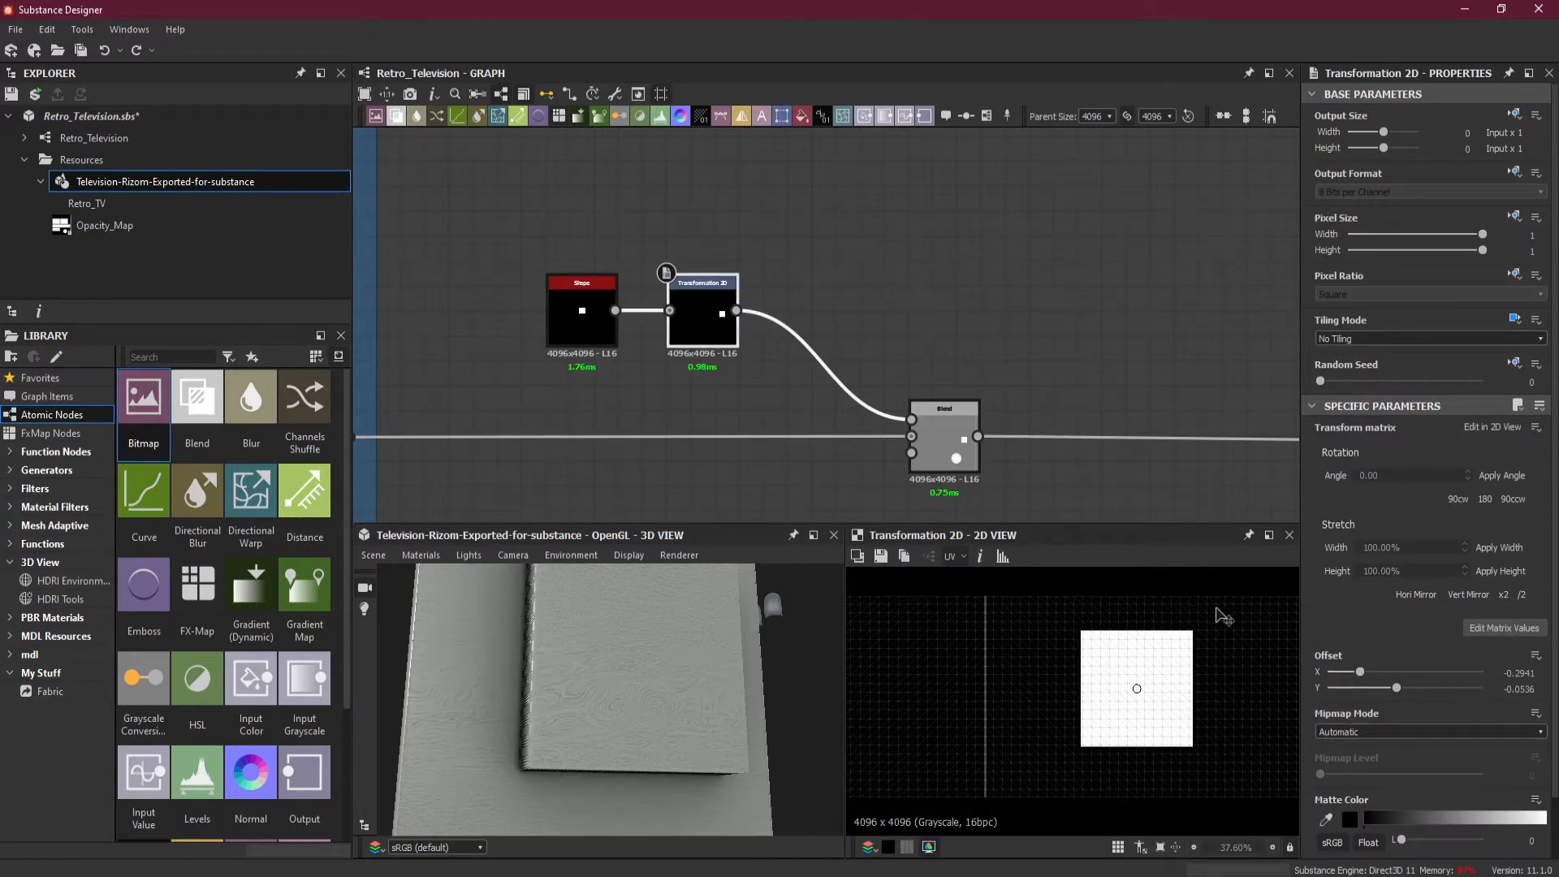
click(582, 316)
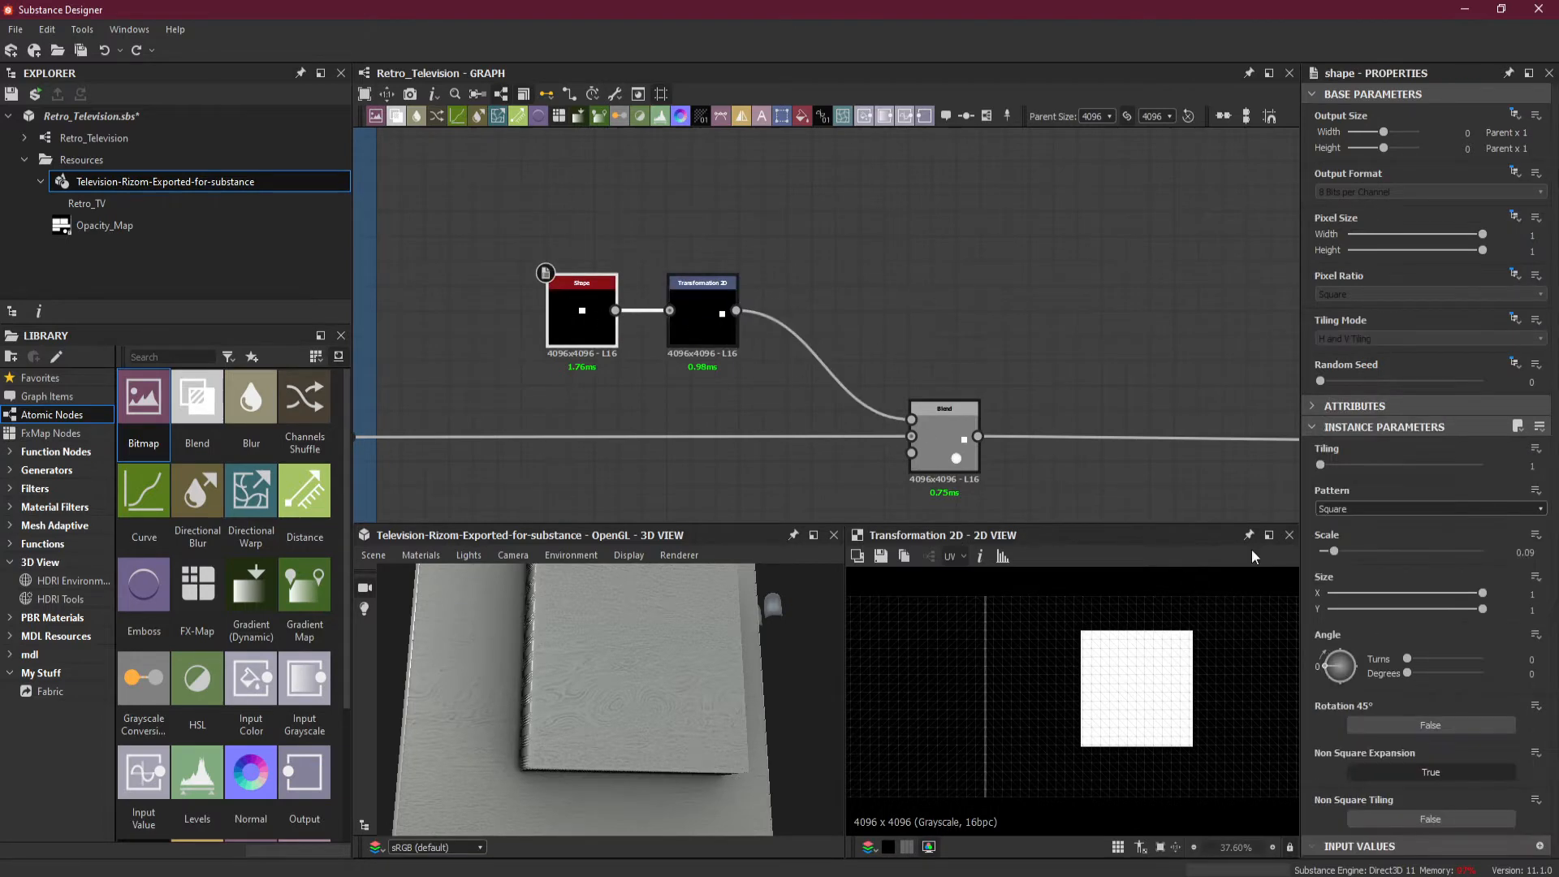
drag(1482, 595, 1375, 614)
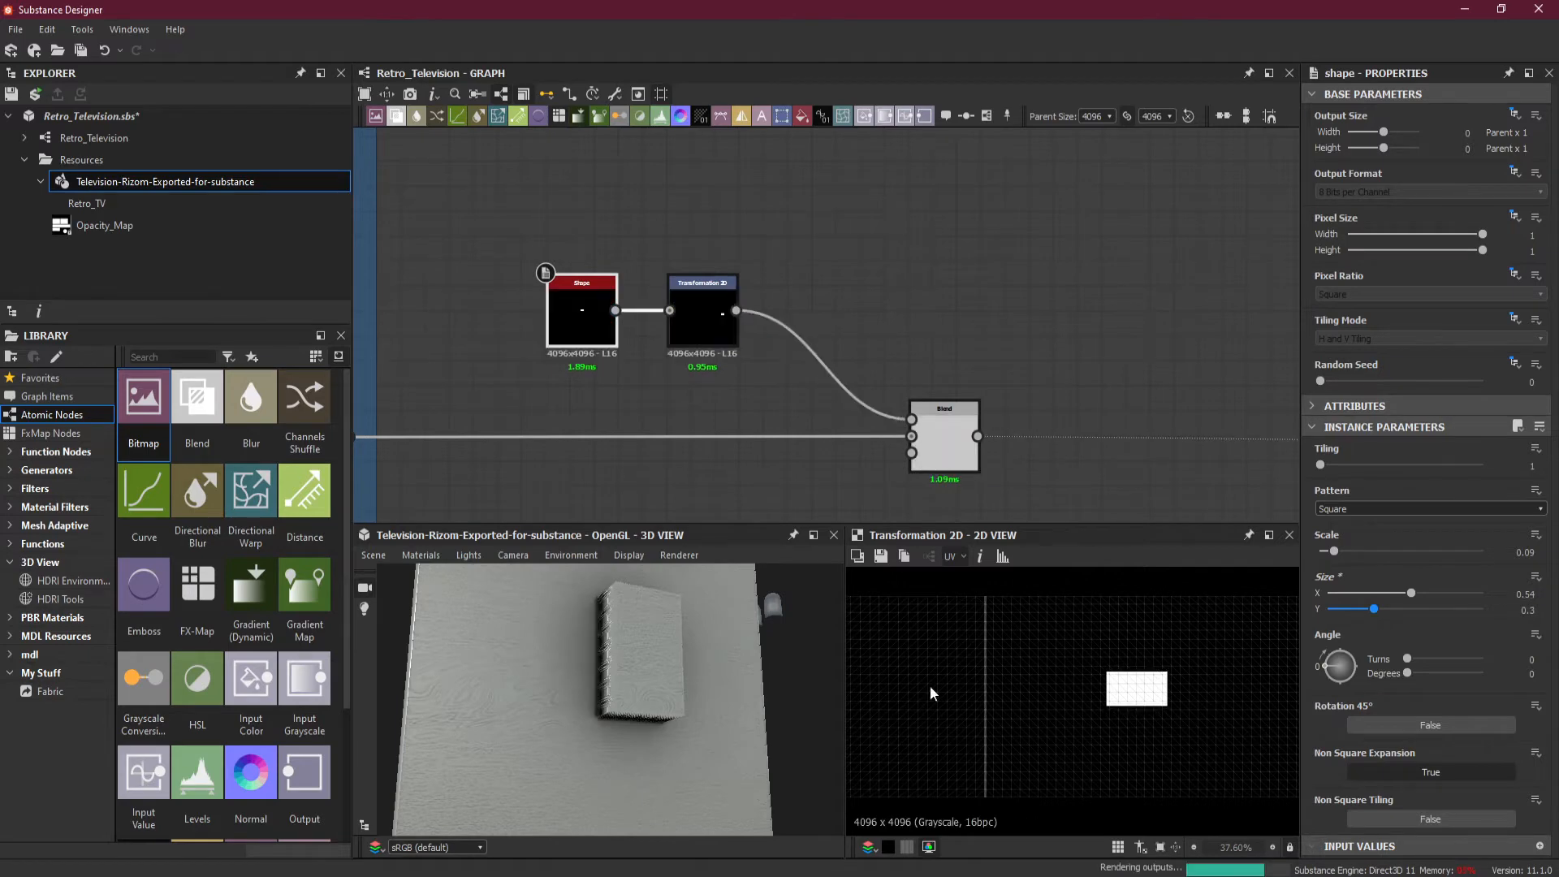
scroll(753, 675, down, 3)
drag(753, 675, 676, 689)
mouse_move(675, 689)
middle_down()
mouse_move(712, 670)
mouse_move(689, 692)
middle_up()
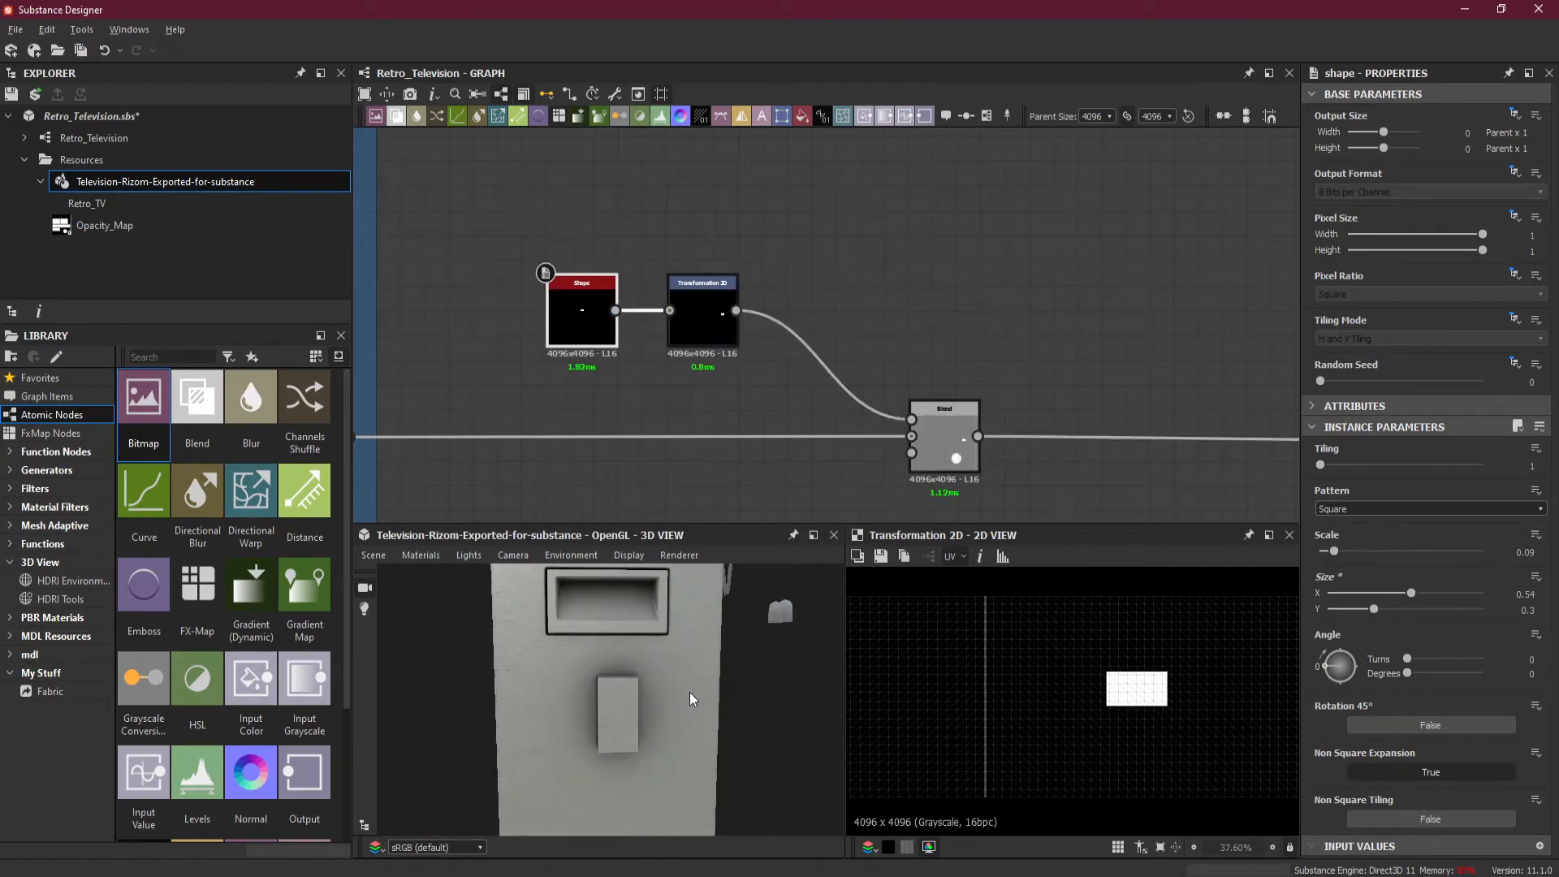
scroll(649, 699, down, 3)
drag(649, 699, 679, 681)
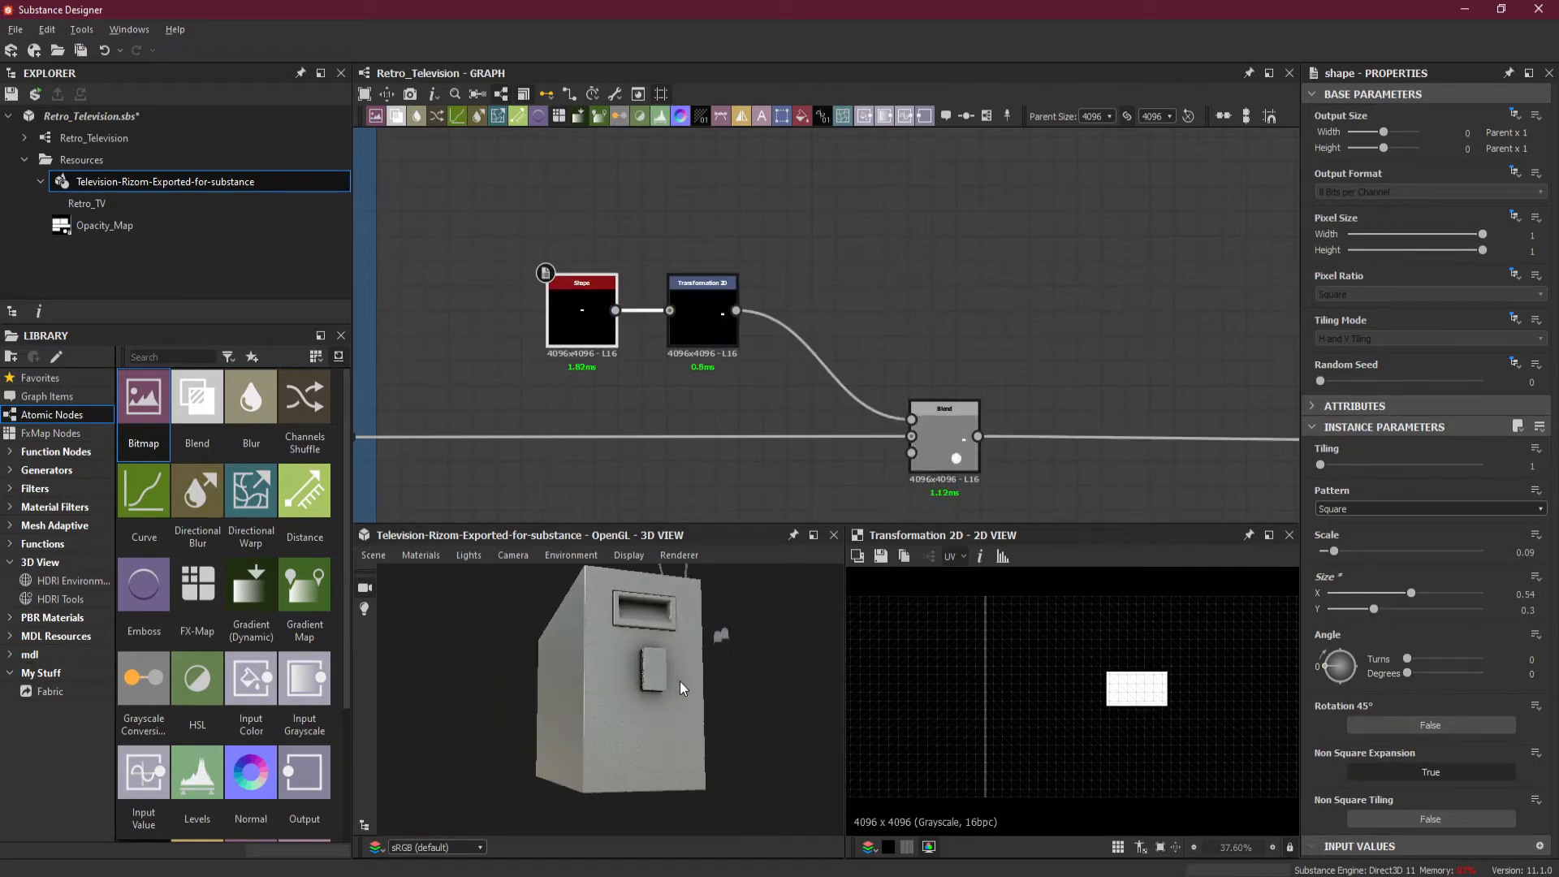
scroll(684, 681, up, 3)
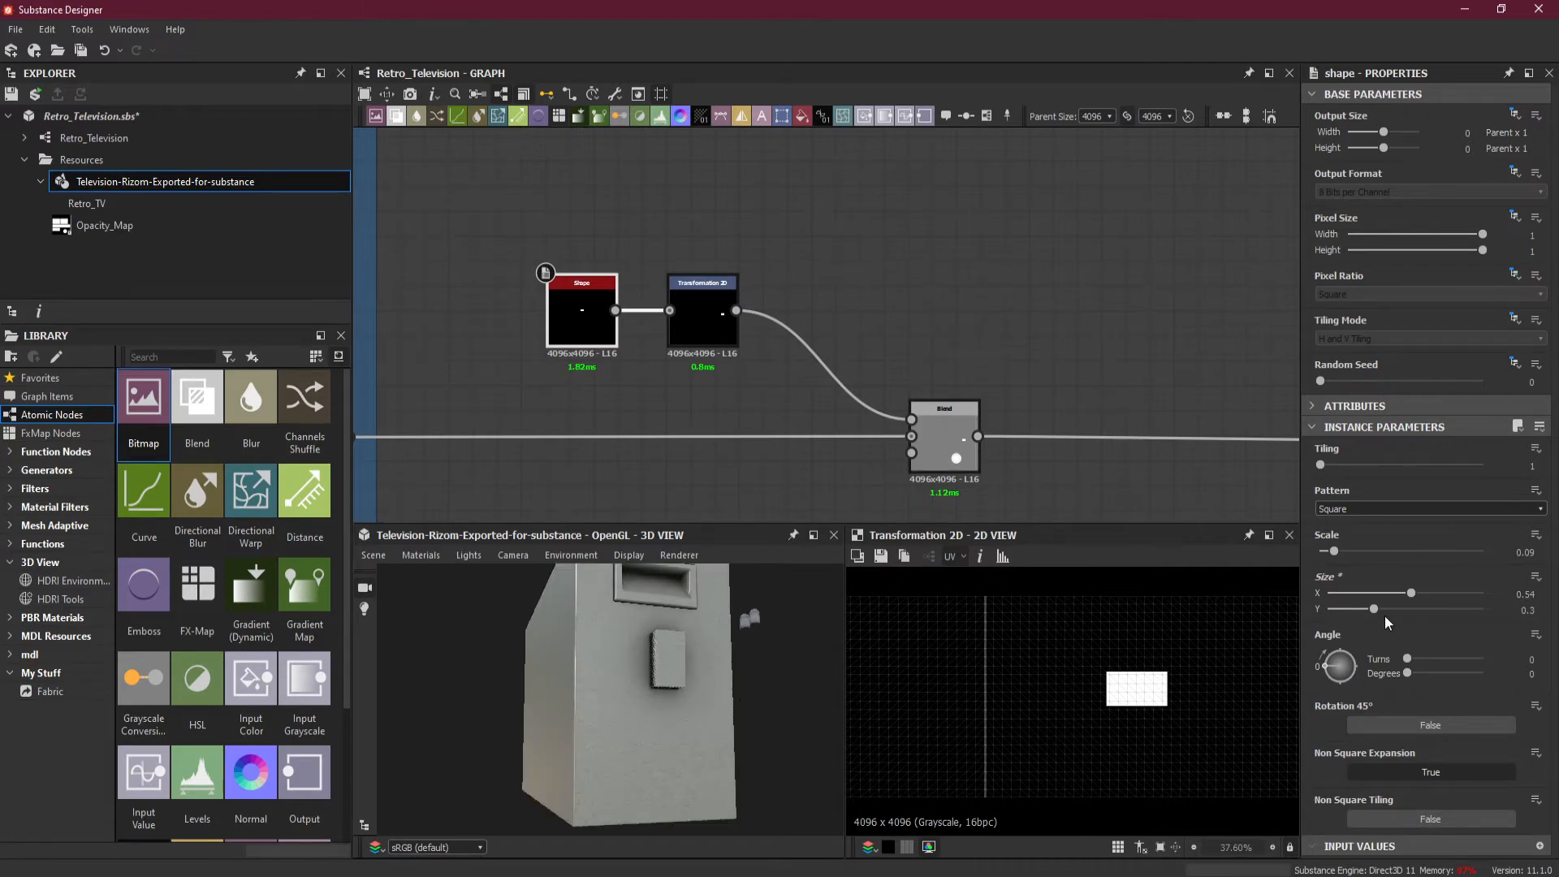
- Offset the rectangle with the Transformation 2D to about X -0.268, Y -0.089, directly below the recessed slot and aligned with its left edge
click(704, 326)
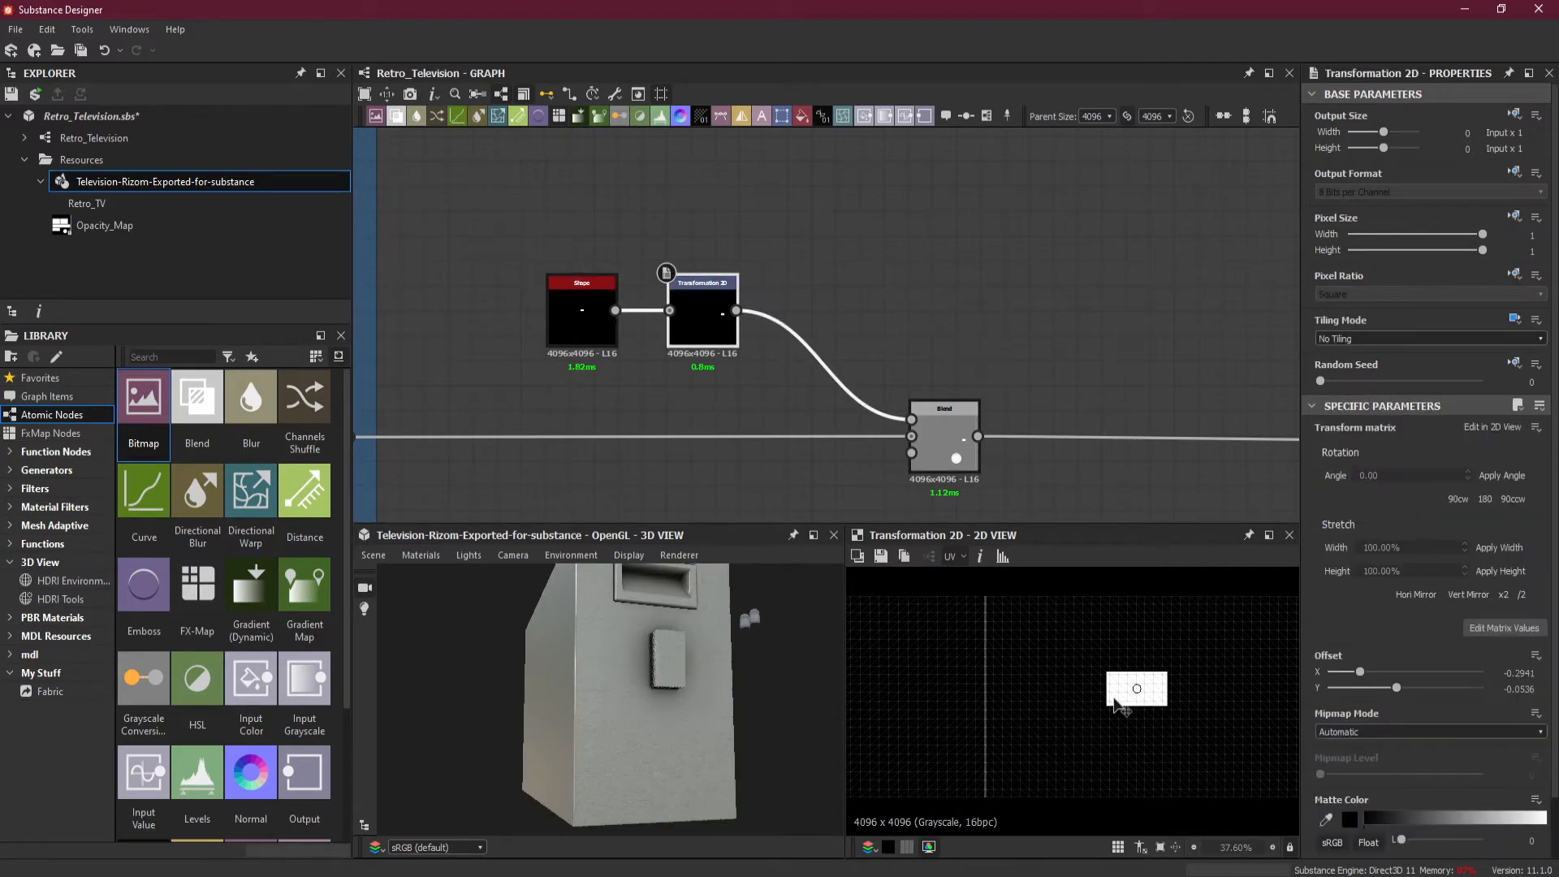
drag(1146, 695, 1148, 732)
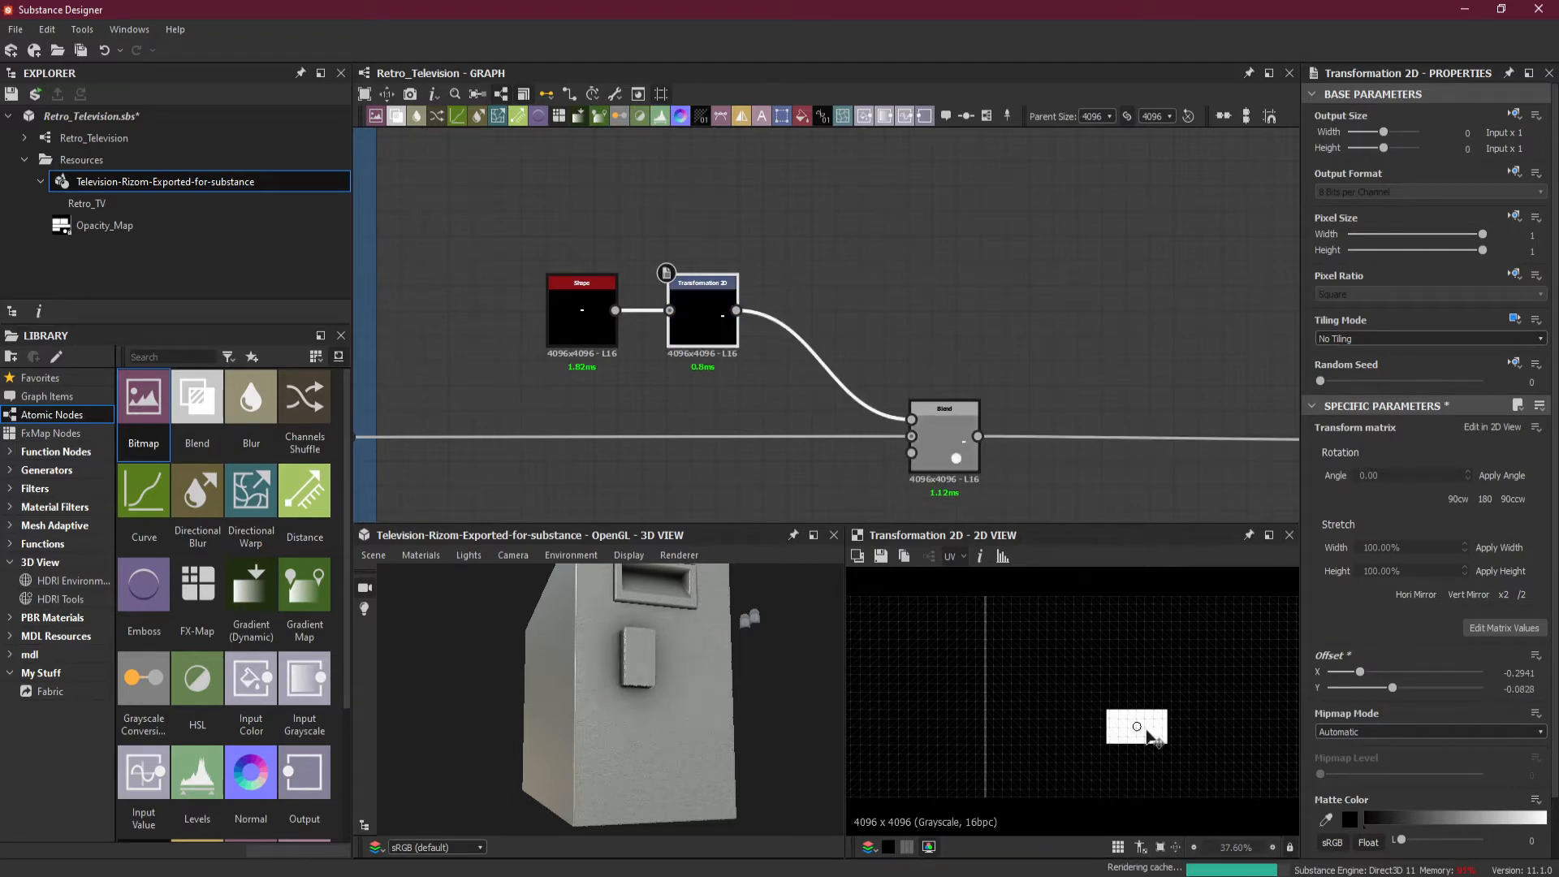
mouse_move(639, 644)
mouse_down()
mouse_move(595, 682)
mouse_move(592, 652)
mouse_move(626, 640)
mouse_up()
scroll(595, 680, up, 4)
drag(1146, 731, 1102, 738)
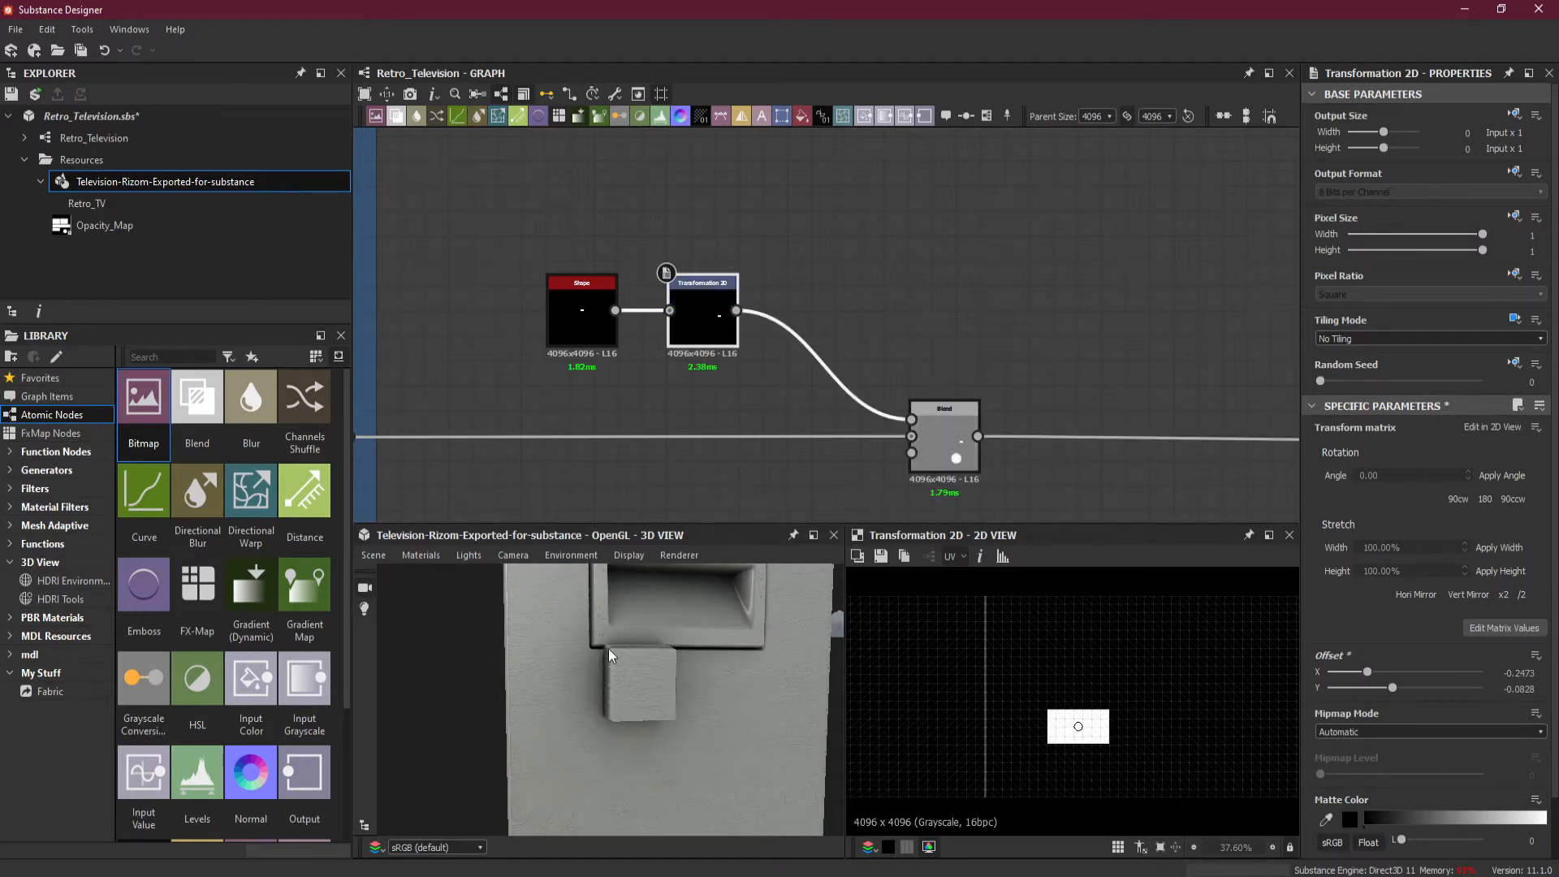
scroll(597, 647, up, 2)
drag(694, 662, 691, 678)
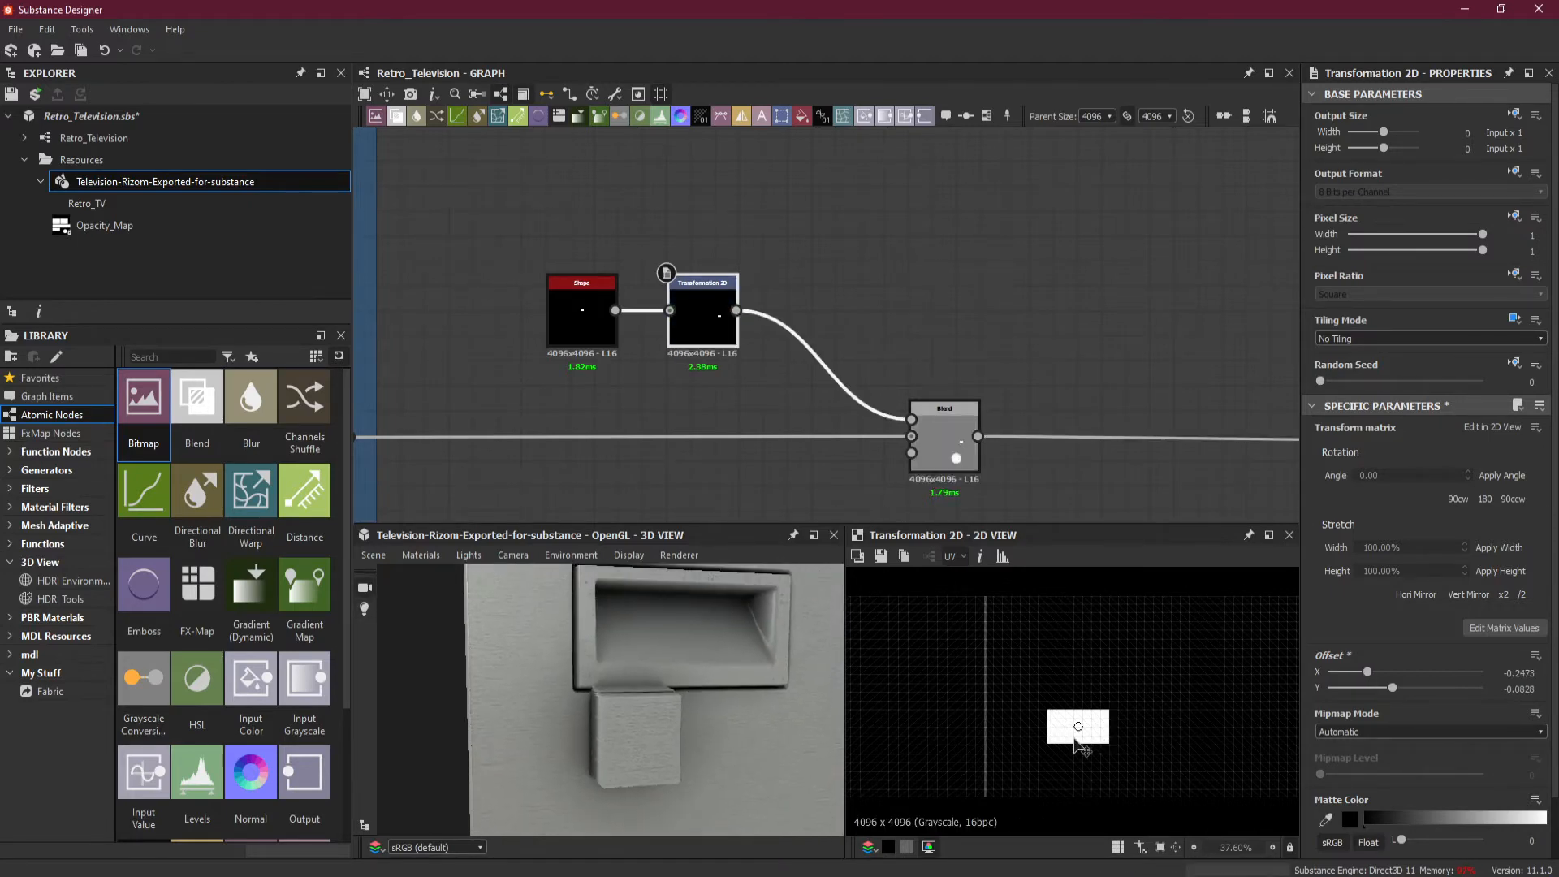
drag(1078, 740, 1104, 737)
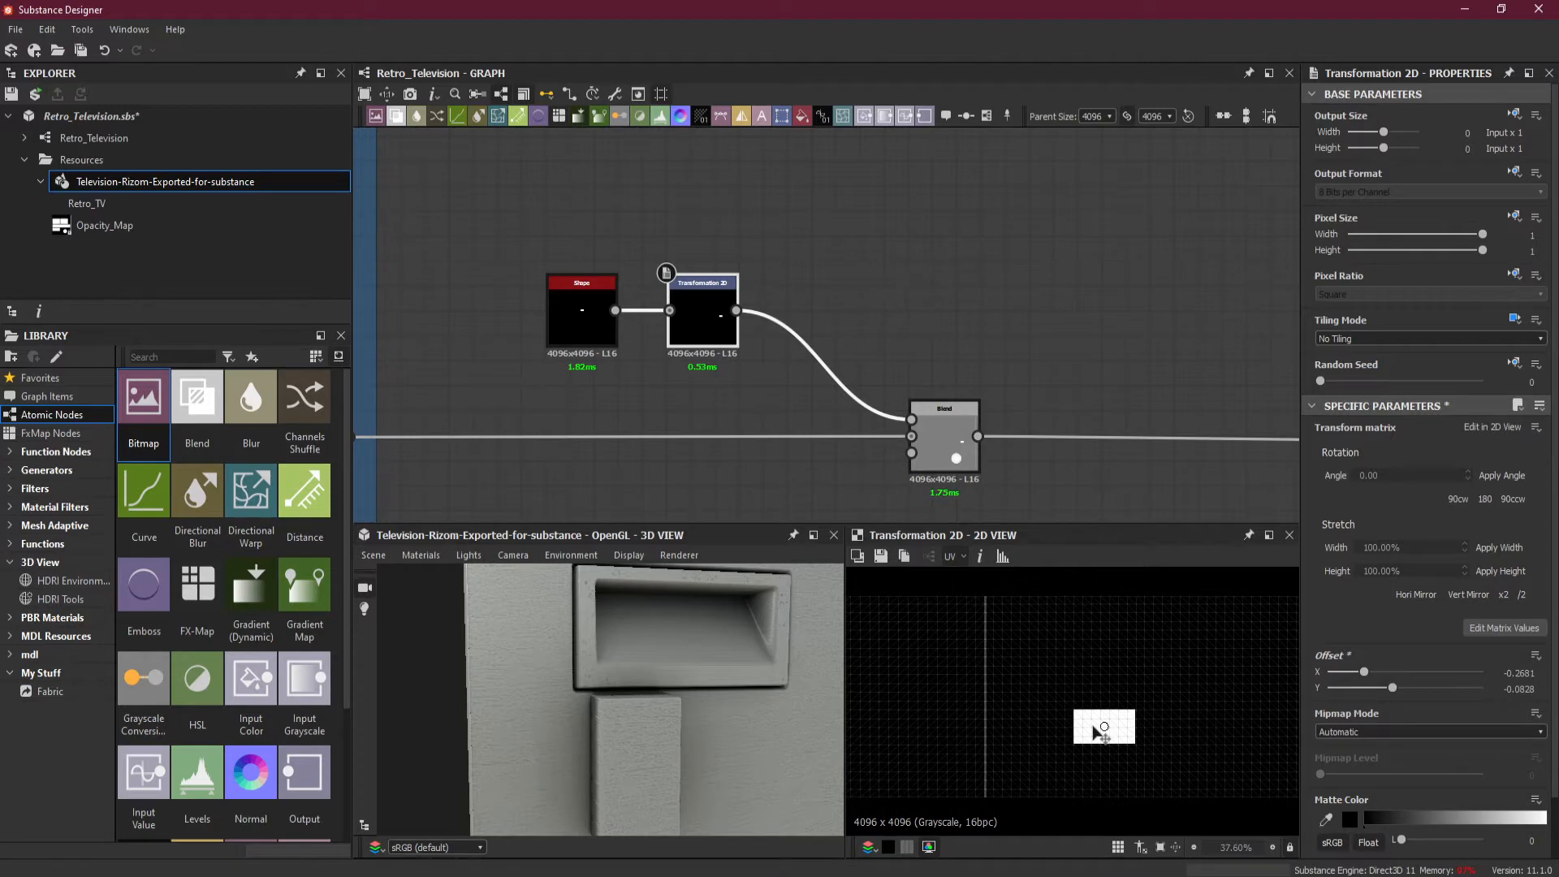
drag(1098, 731, 1099, 739)
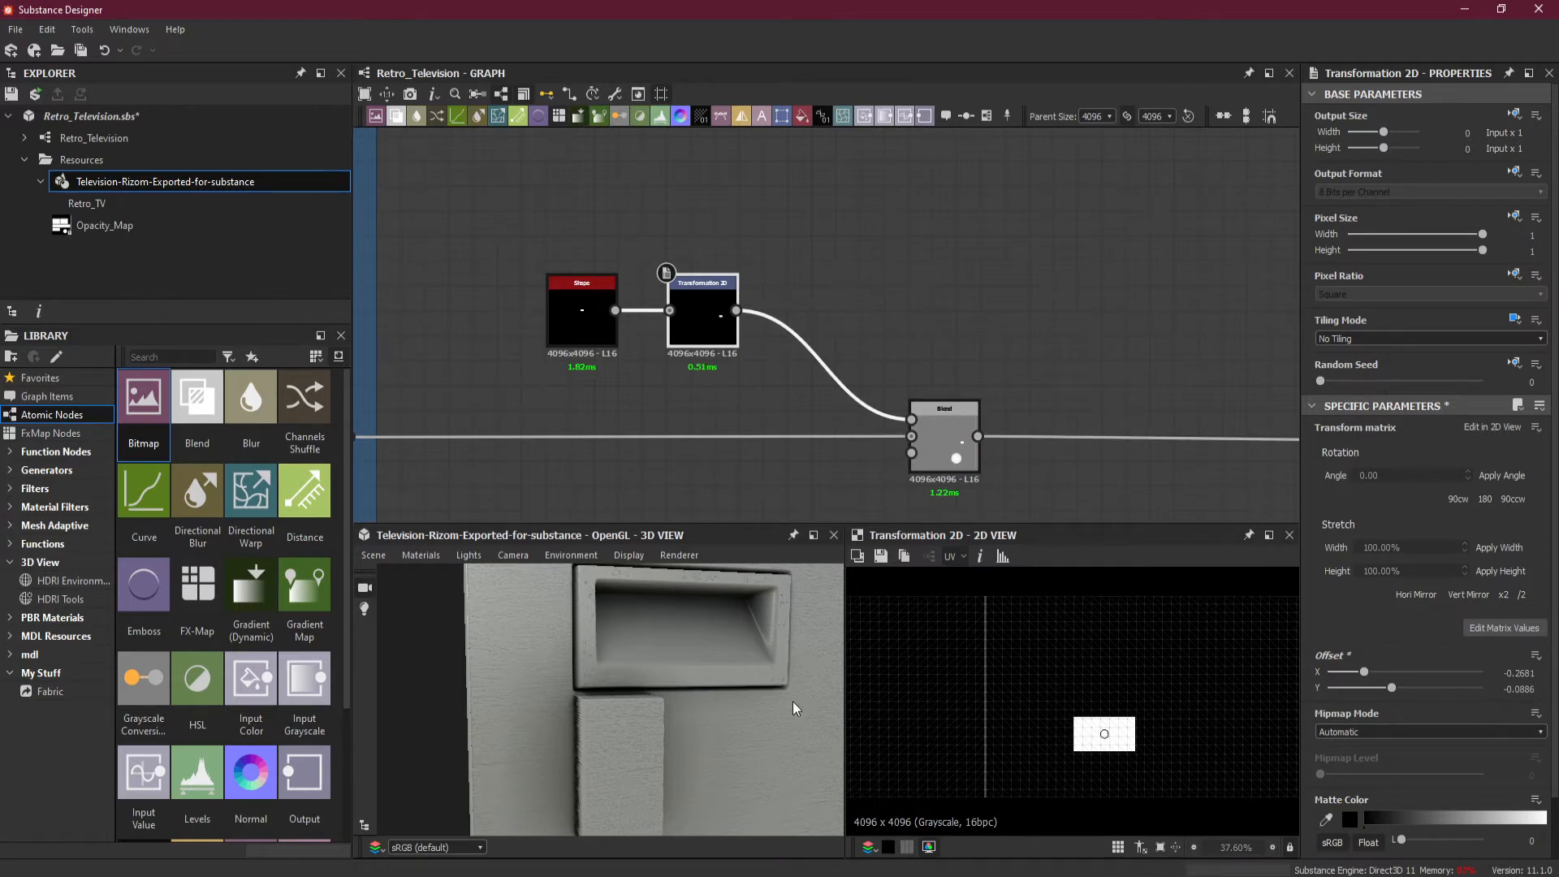
- Offset the rectangle in X to about -0.373 with the Transformation 2D, moving it down toward the base of the cabinet face
scroll(792, 702, down, 4)
middle_drag(672, 729, 668, 677)
scroll(667, 677, down, 2)
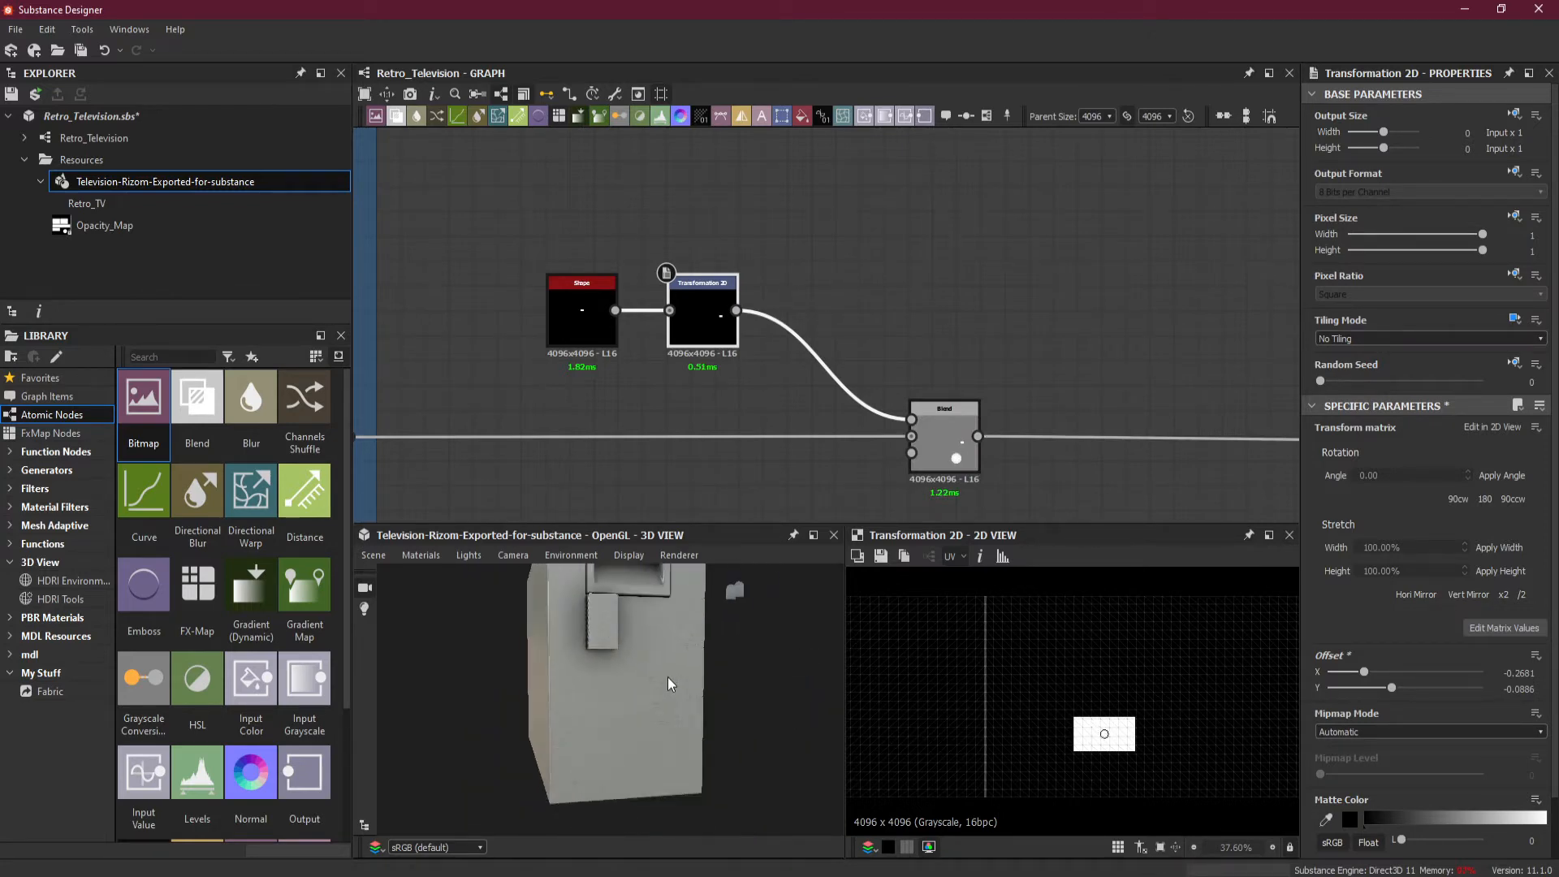
drag(1088, 747, 1215, 743)
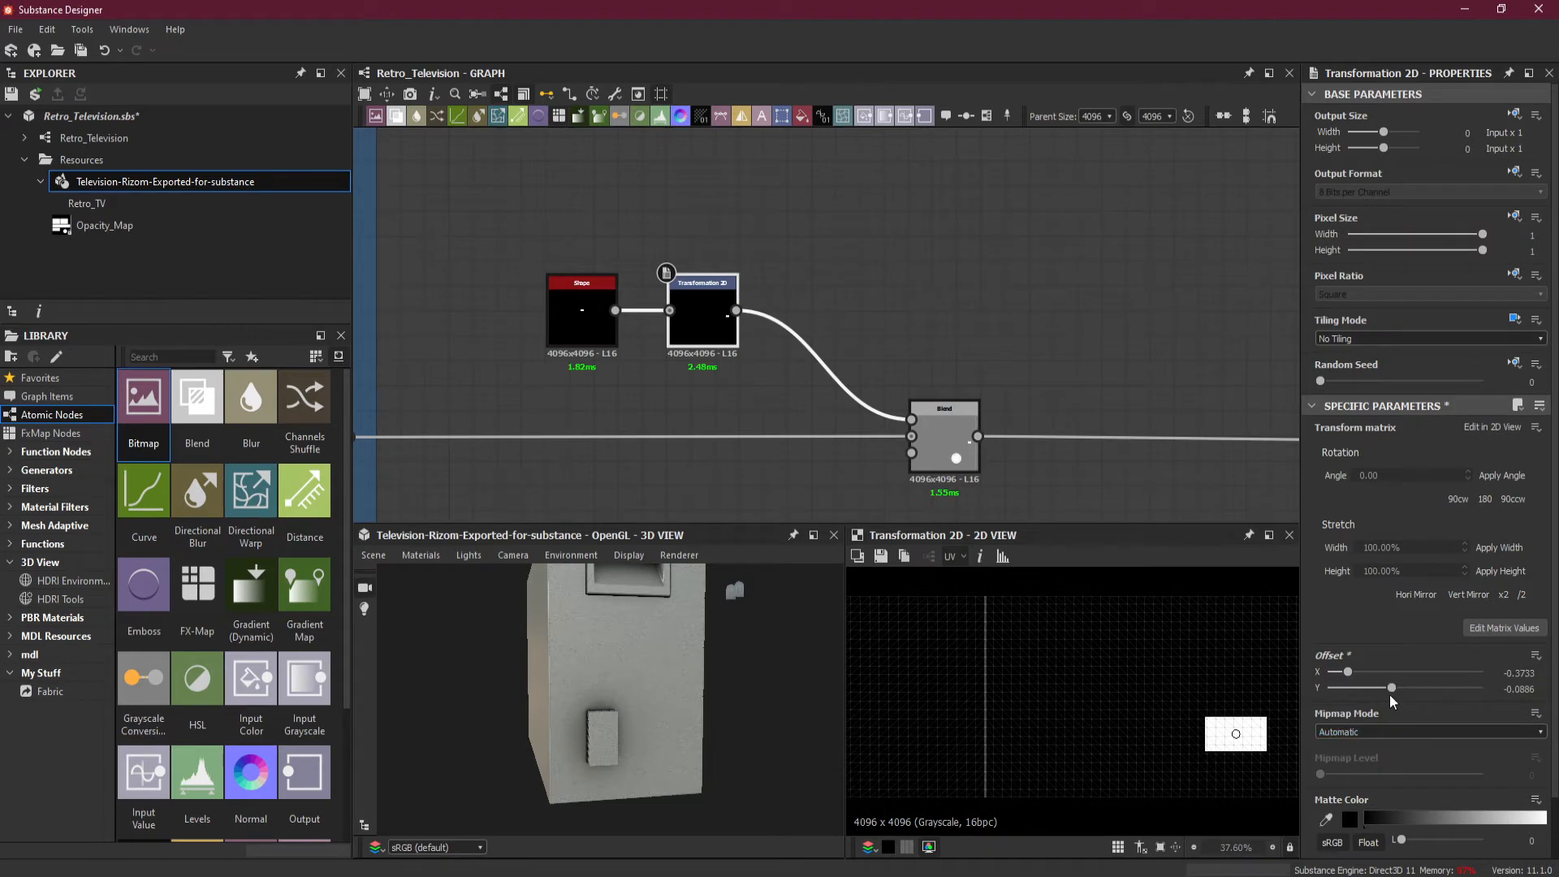
drag(1393, 689, 1402, 689)
key(ctrl+z)
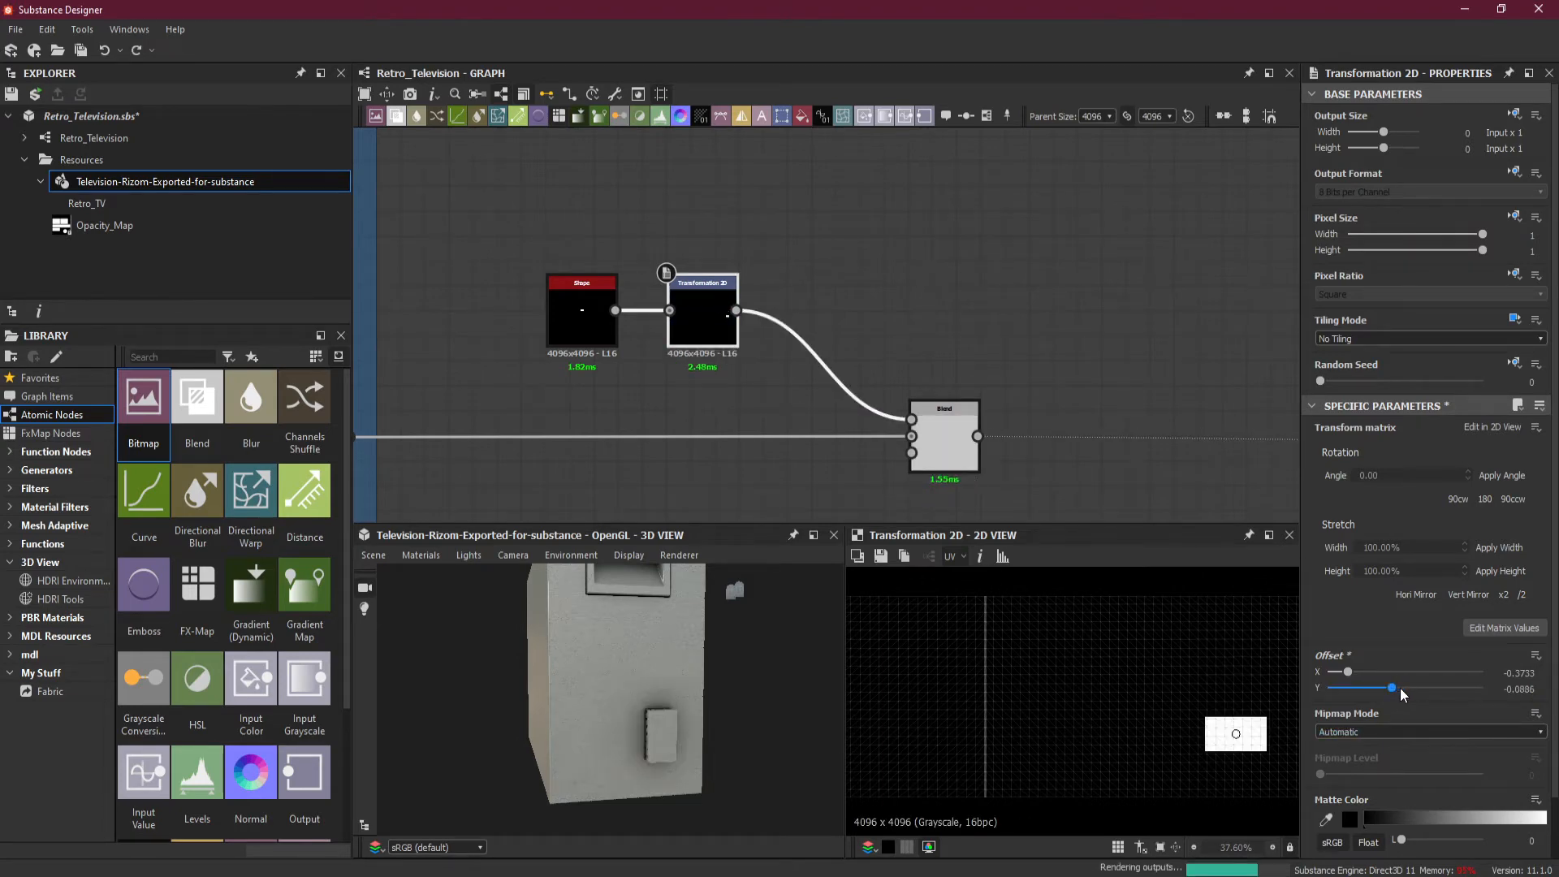
- Lengthen the rectangle by setting the Shape node's Size X to 0.68, and shift the Transformation 2D's X offset to about -0.369
click(581, 318)
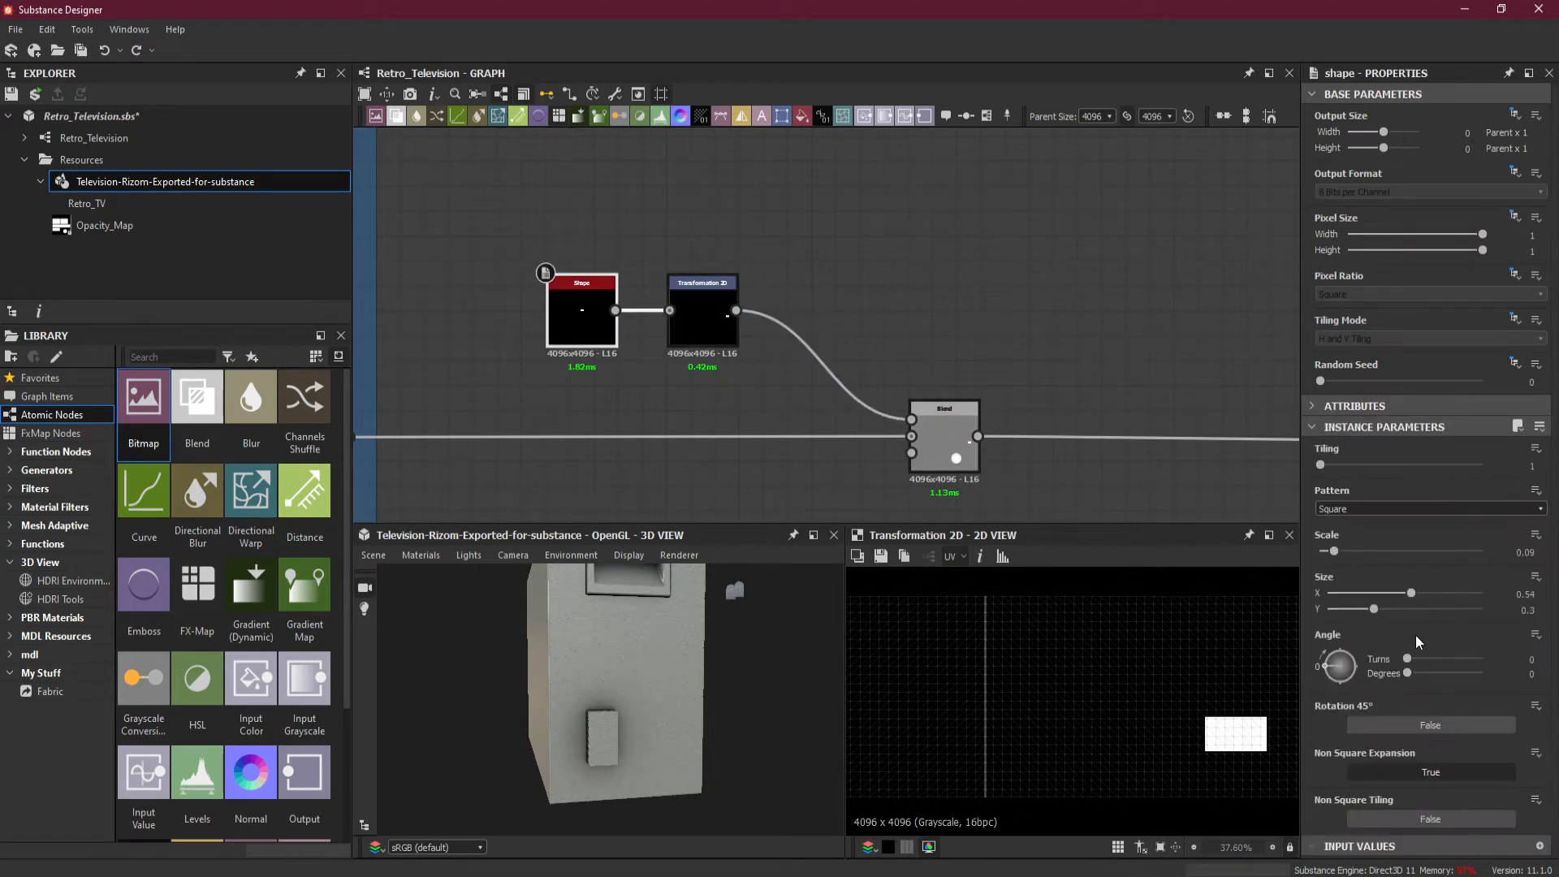
drag(1375, 609, 1434, 597)
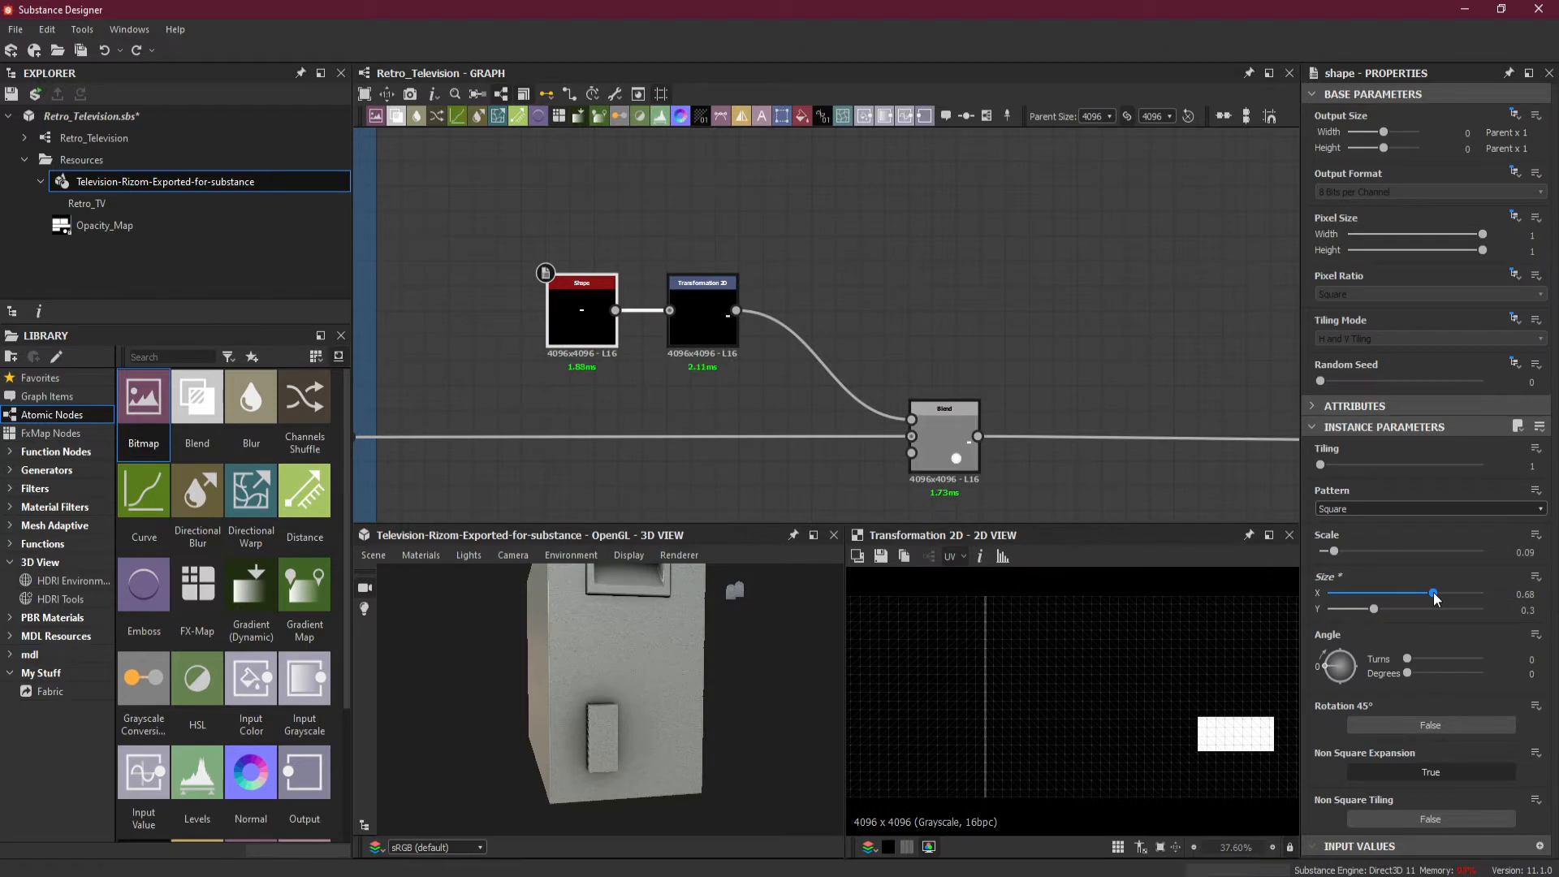
click(713, 351)
drag(1216, 747, 1209, 747)
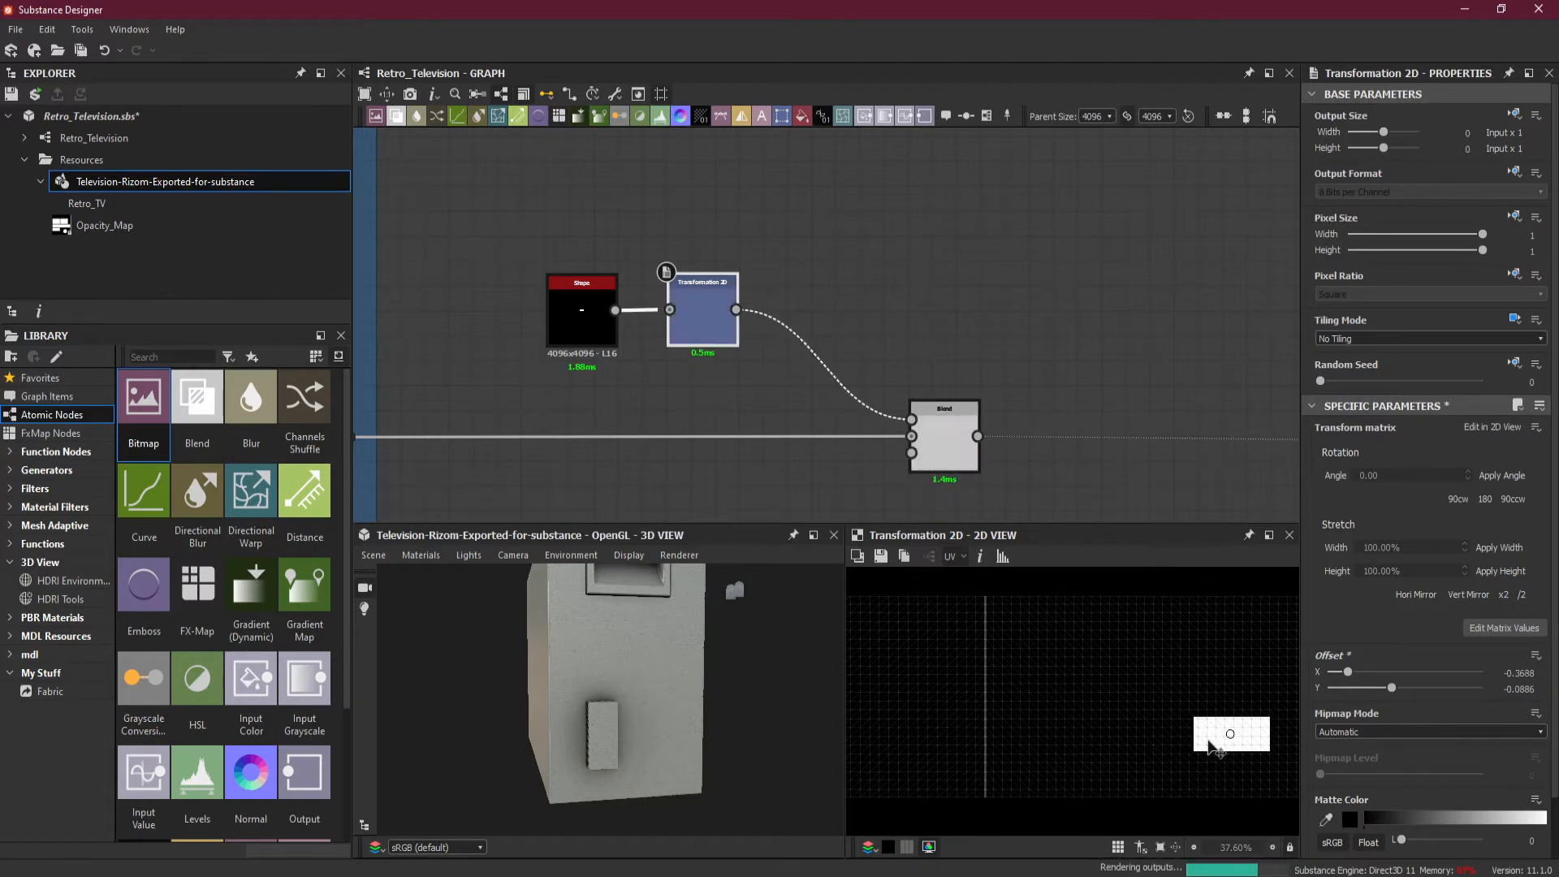
drag(613, 796, 668, 842)
drag(586, 813, 652, 734)
scroll(646, 728, up, 5)
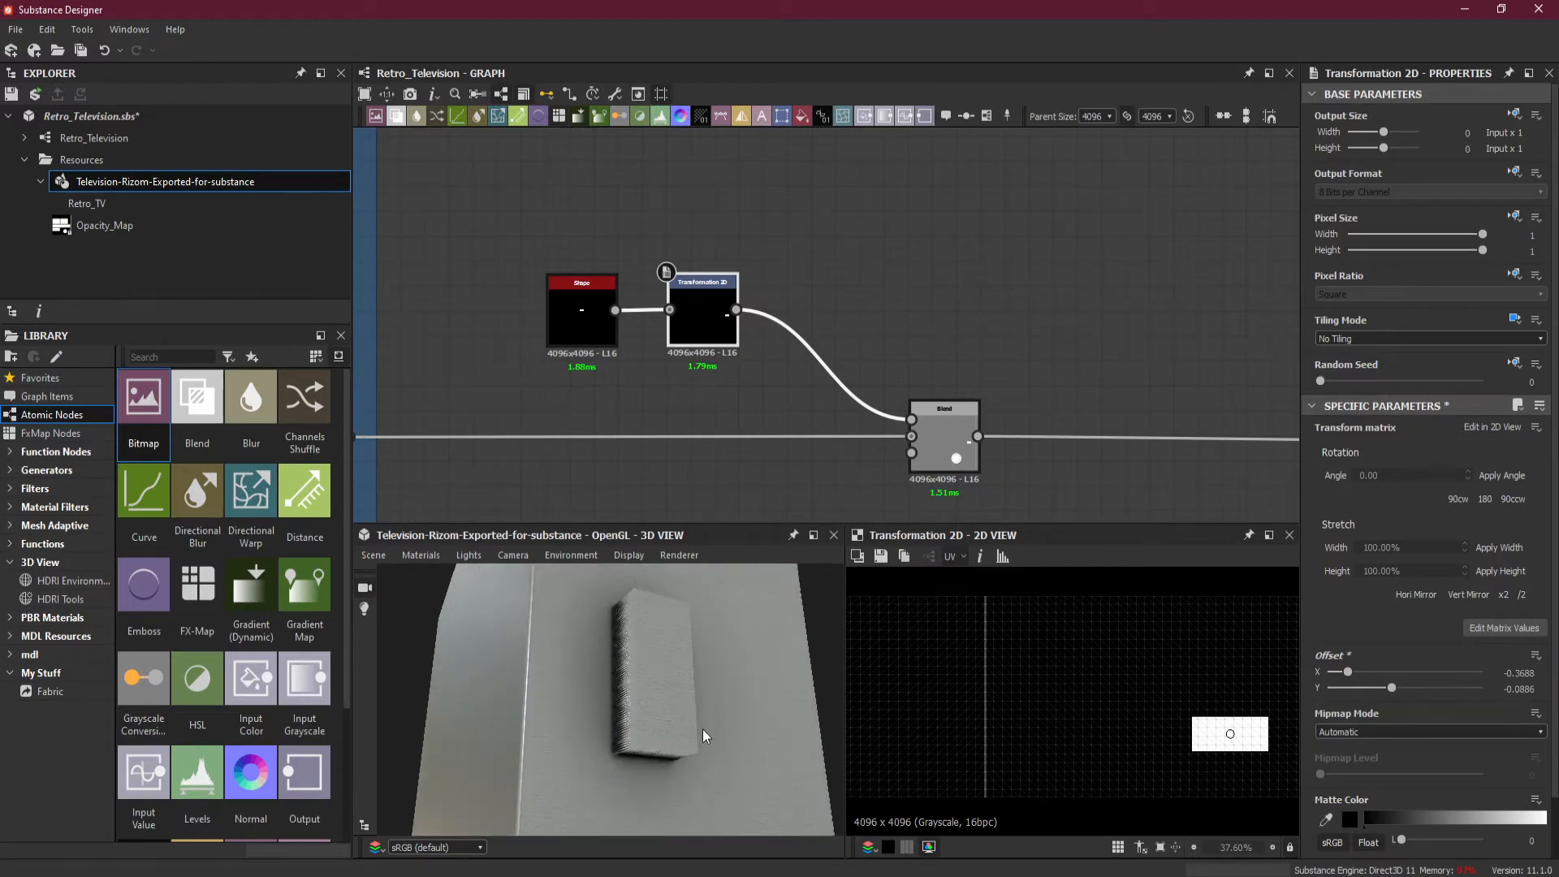
- Insert a Blur HQ Grayscale node between the Transformation 2D and the Blend, and space the nodes evenly in a row
scroll(961, 432, down, 3)
middle_drag(1018, 487, 1001, 480)
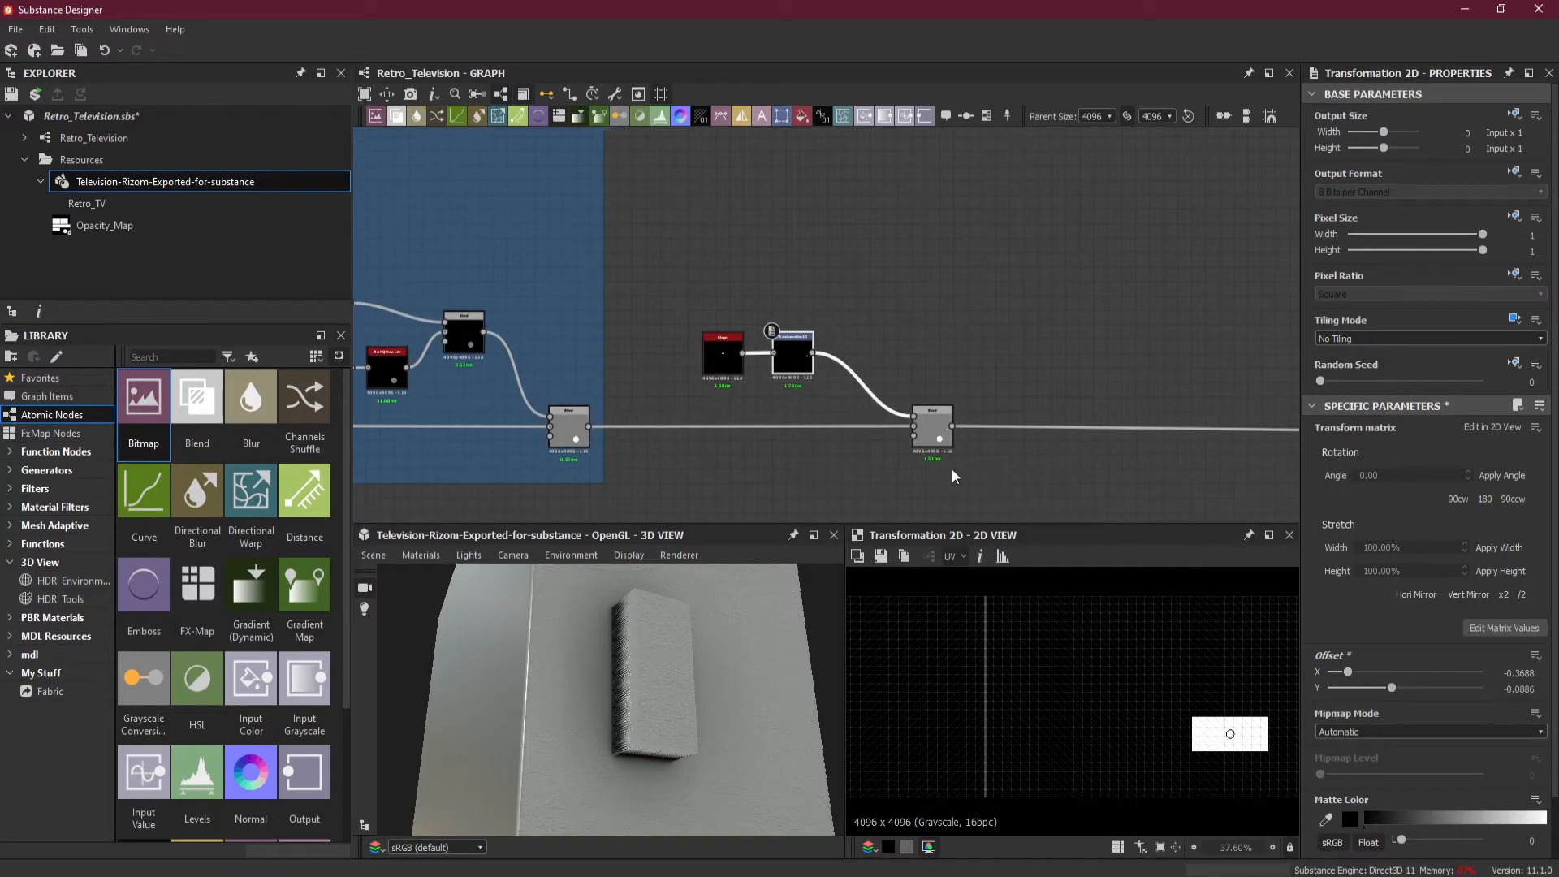
scroll(951, 472, up, 3)
drag(855, 287, 784, 326)
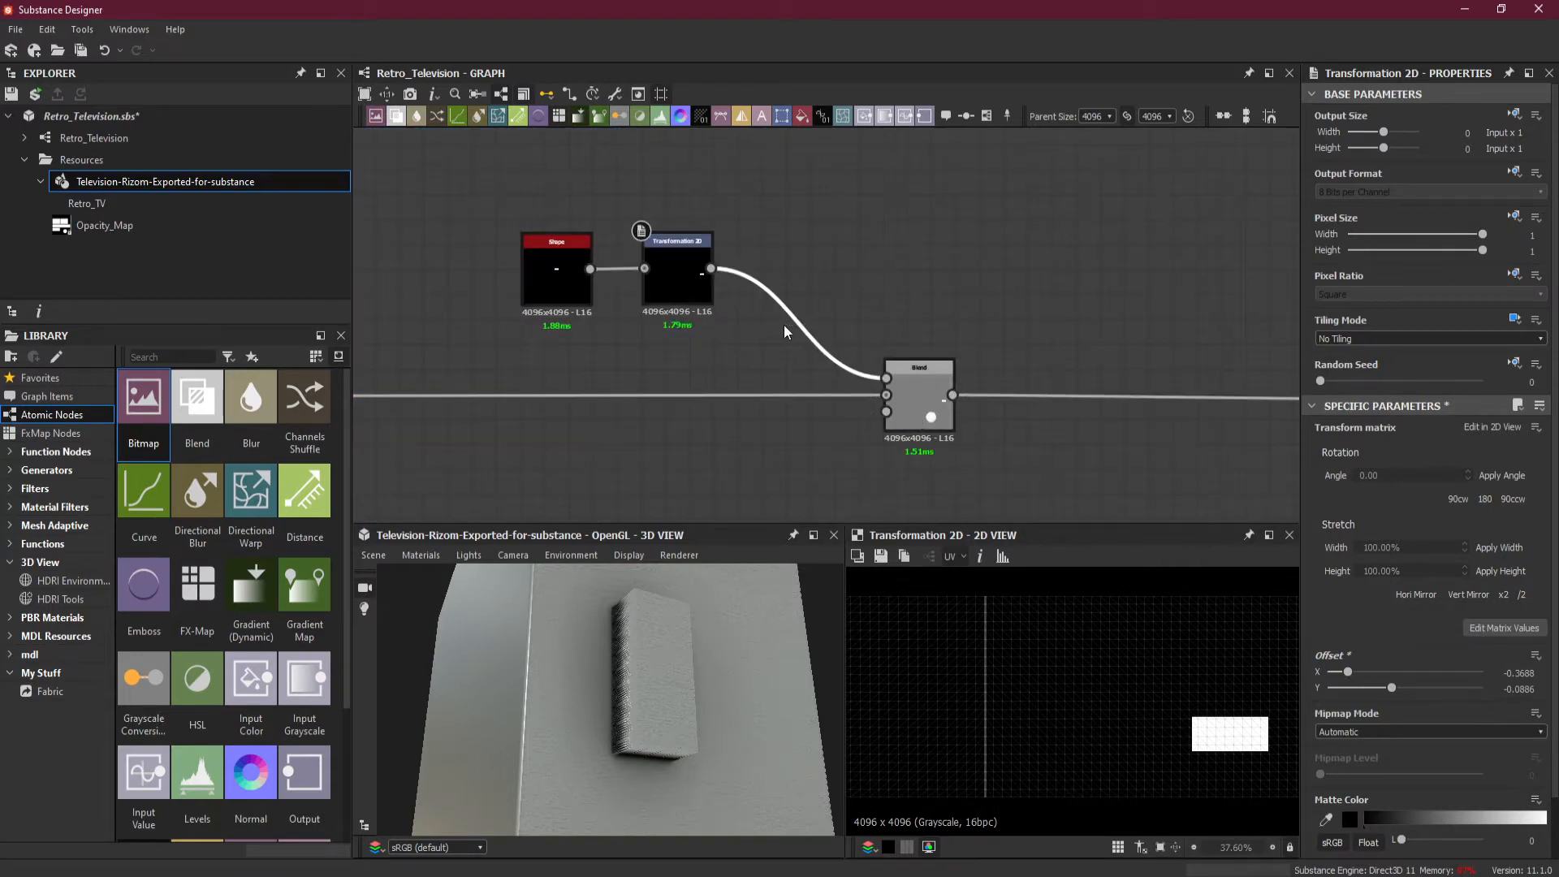
key(space)
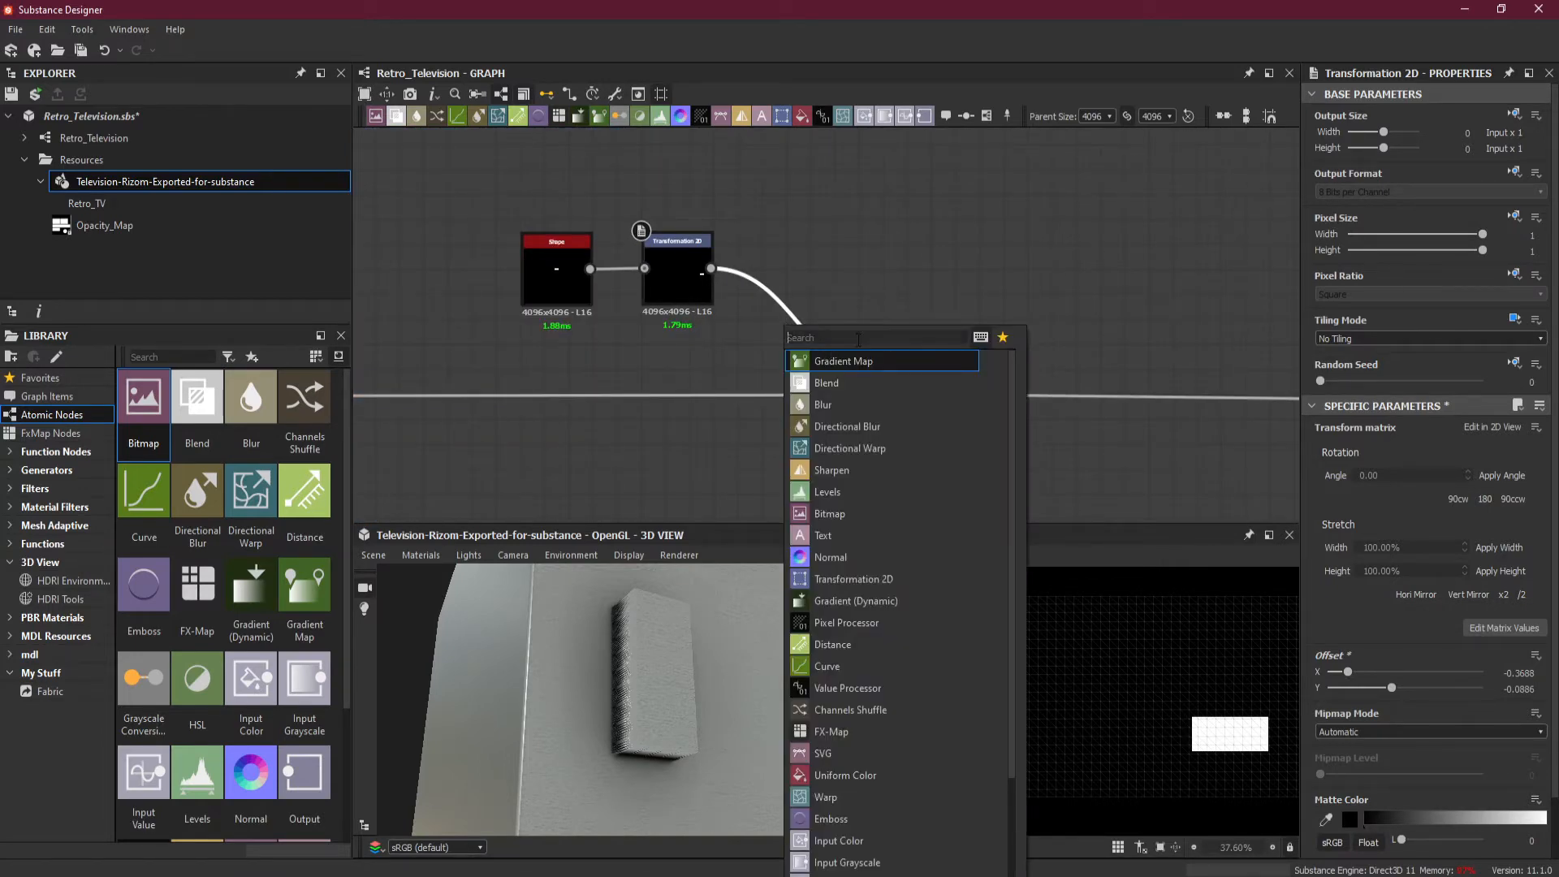
text(blur)
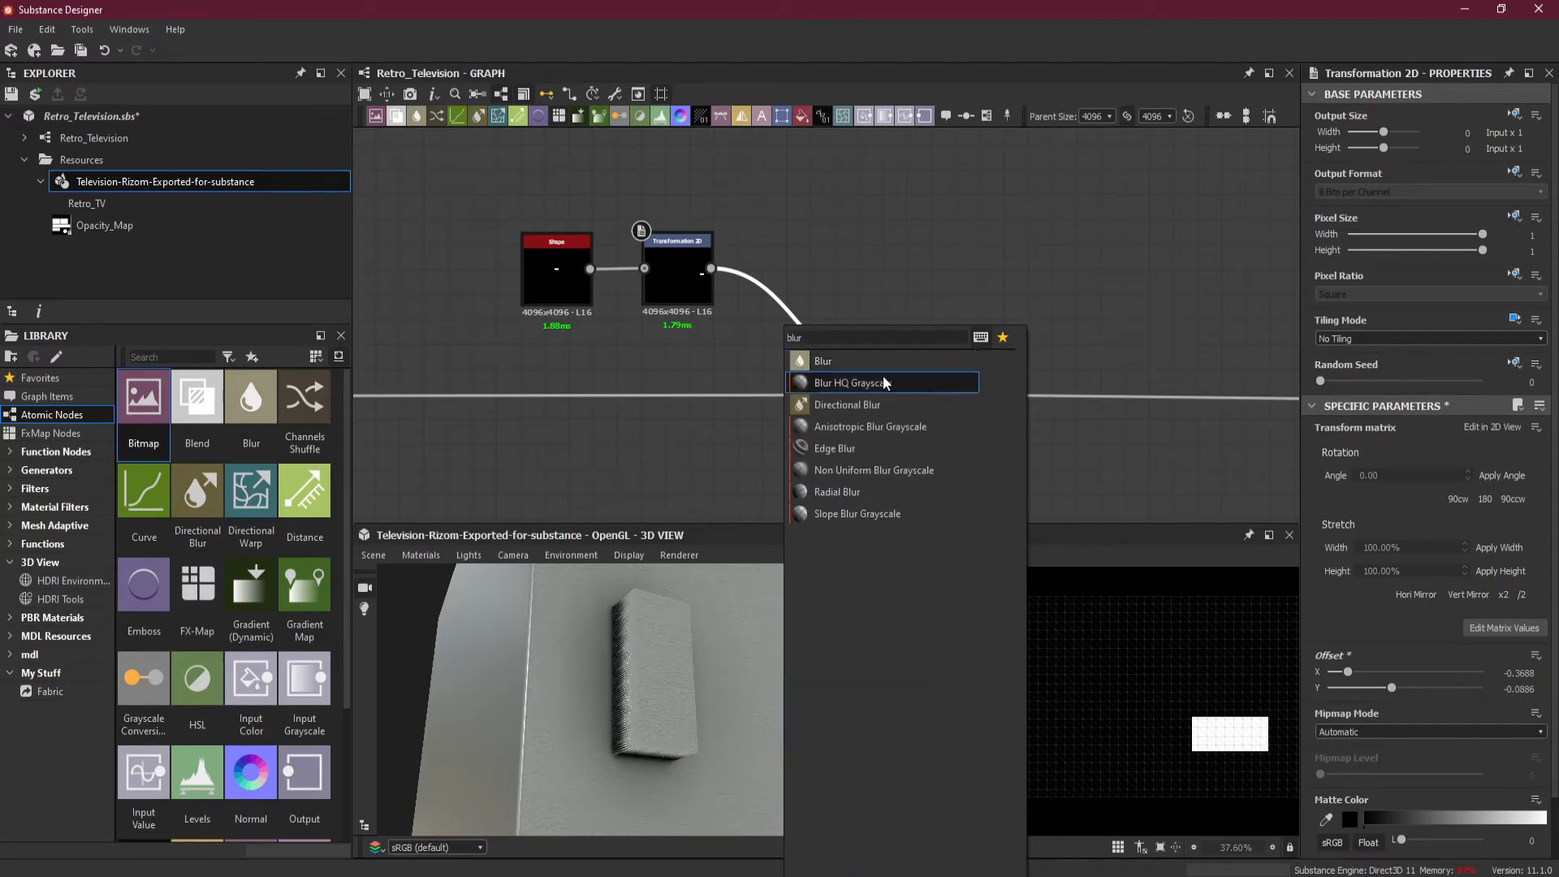
click(883, 382)
drag(804, 342, 781, 284)
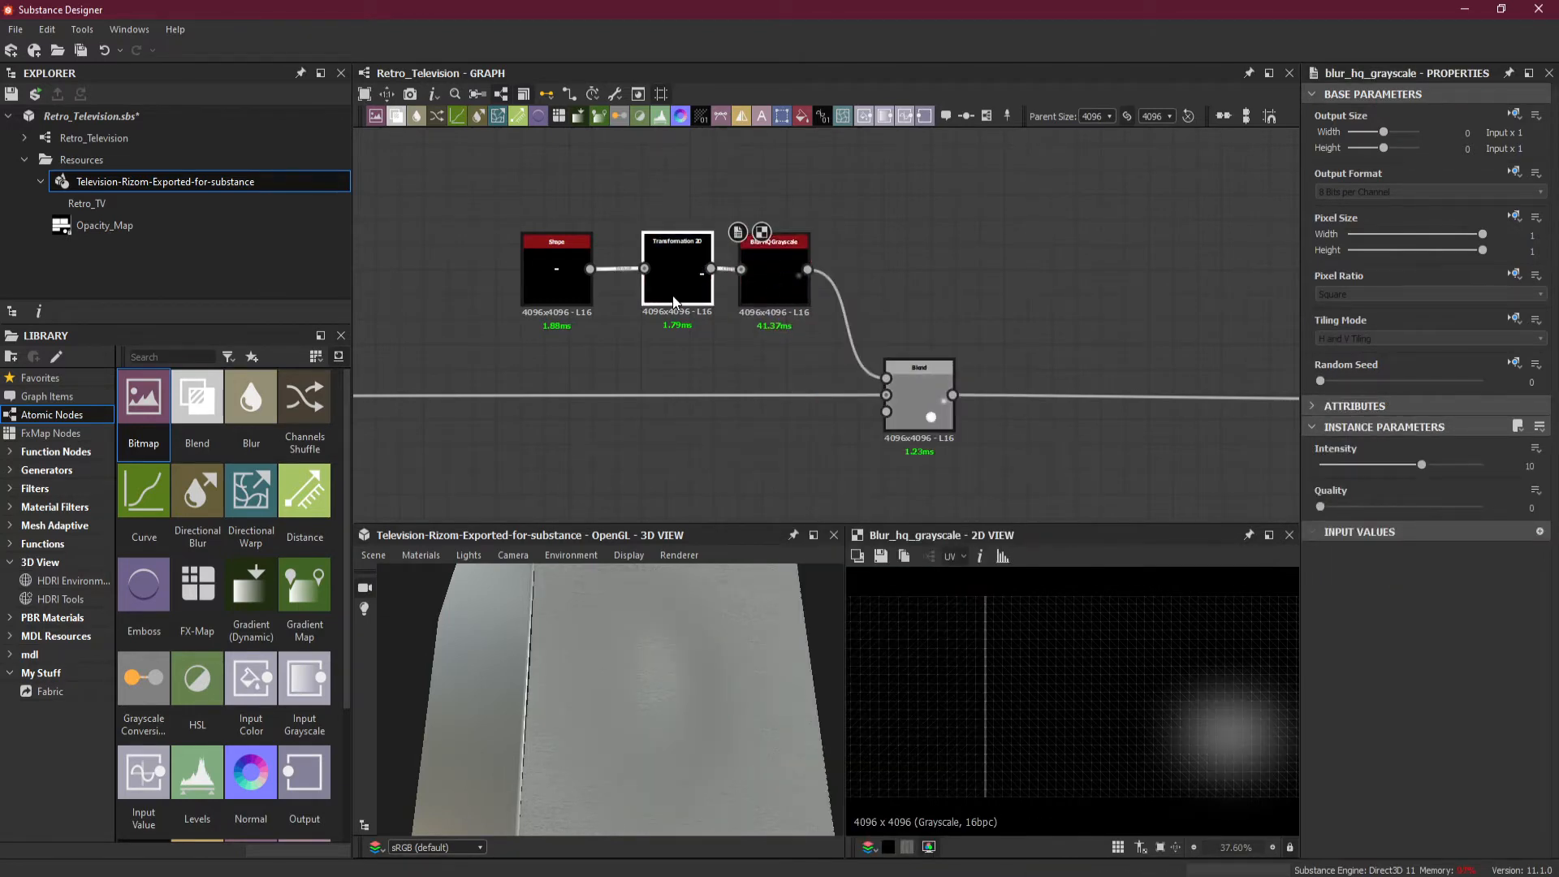
drag(677, 280, 653, 280)
drag(772, 289, 751, 297)
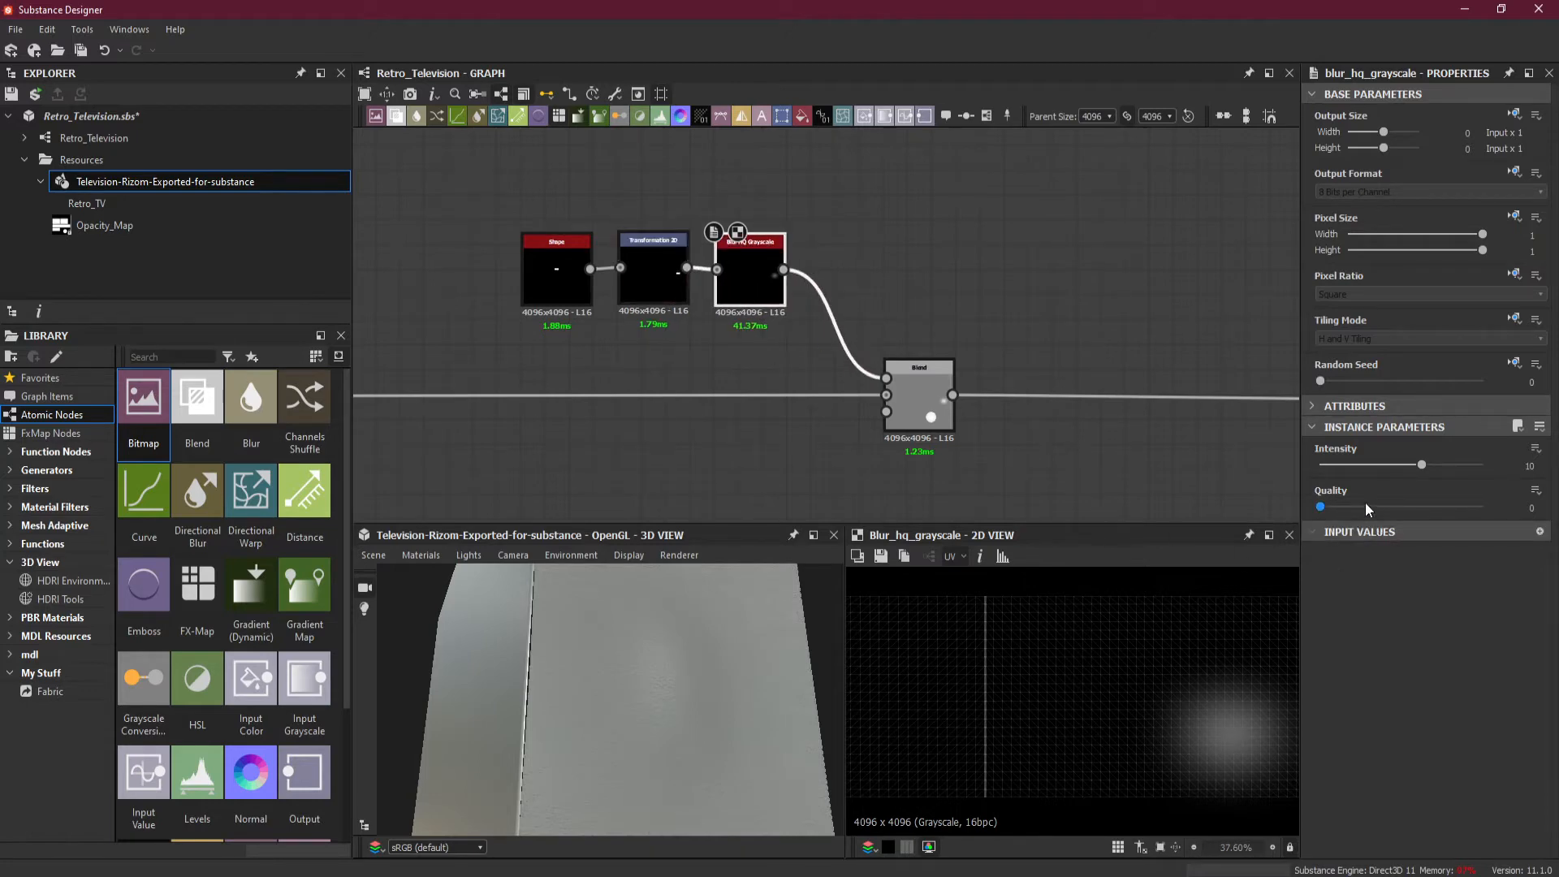
- Set the Blur HQ Grayscale's Quality to 1 and Intensity to 0.88, and inspect the softened panel edges on the model
drag(1322, 508, 1481, 511)
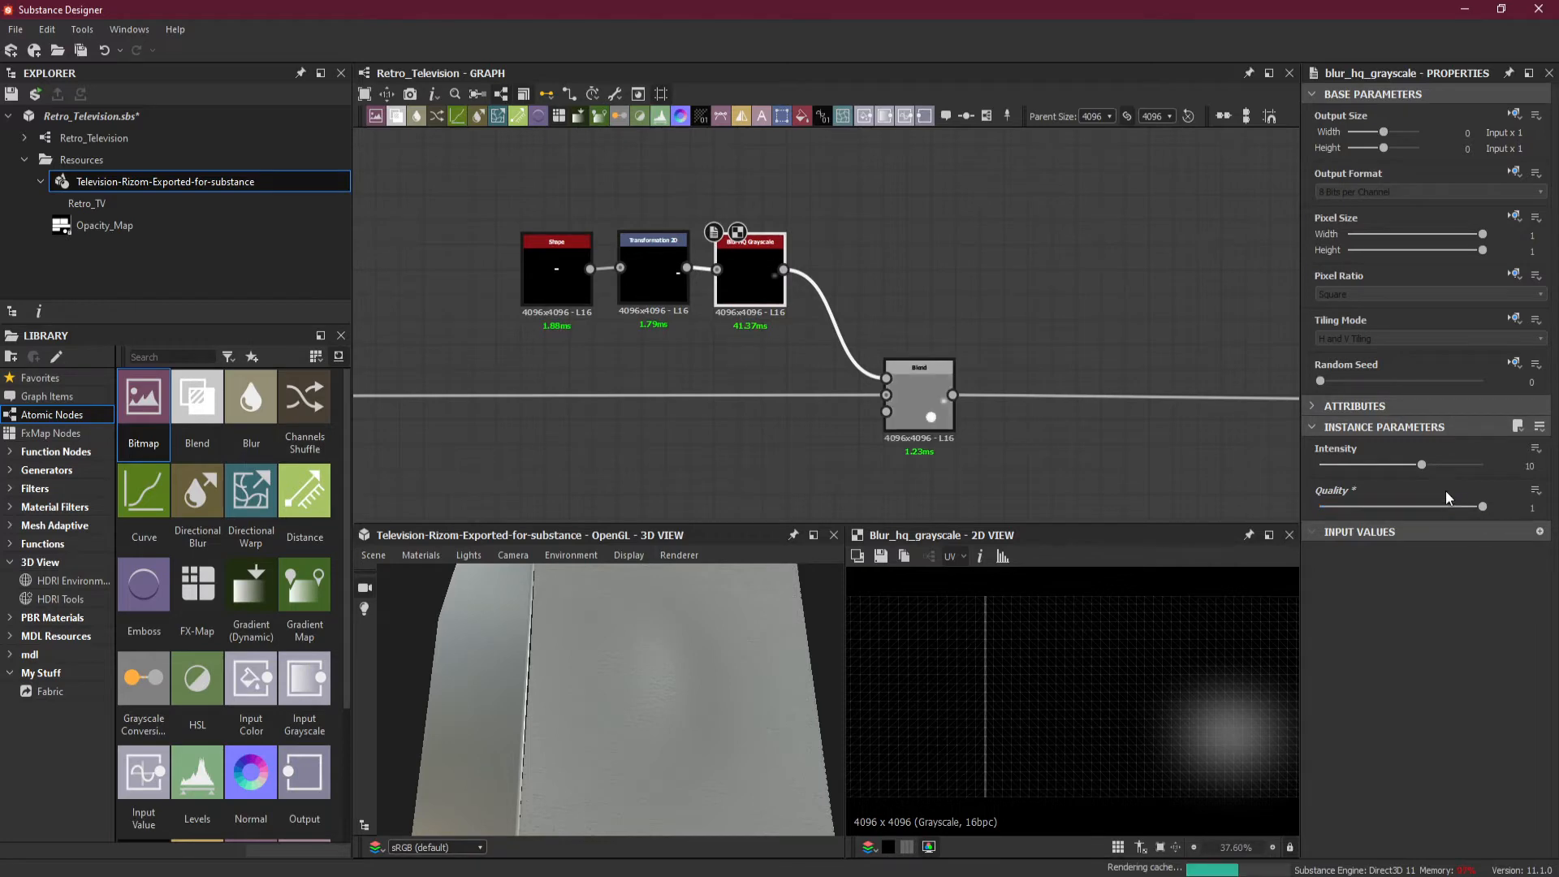
drag(1422, 464, 1347, 464)
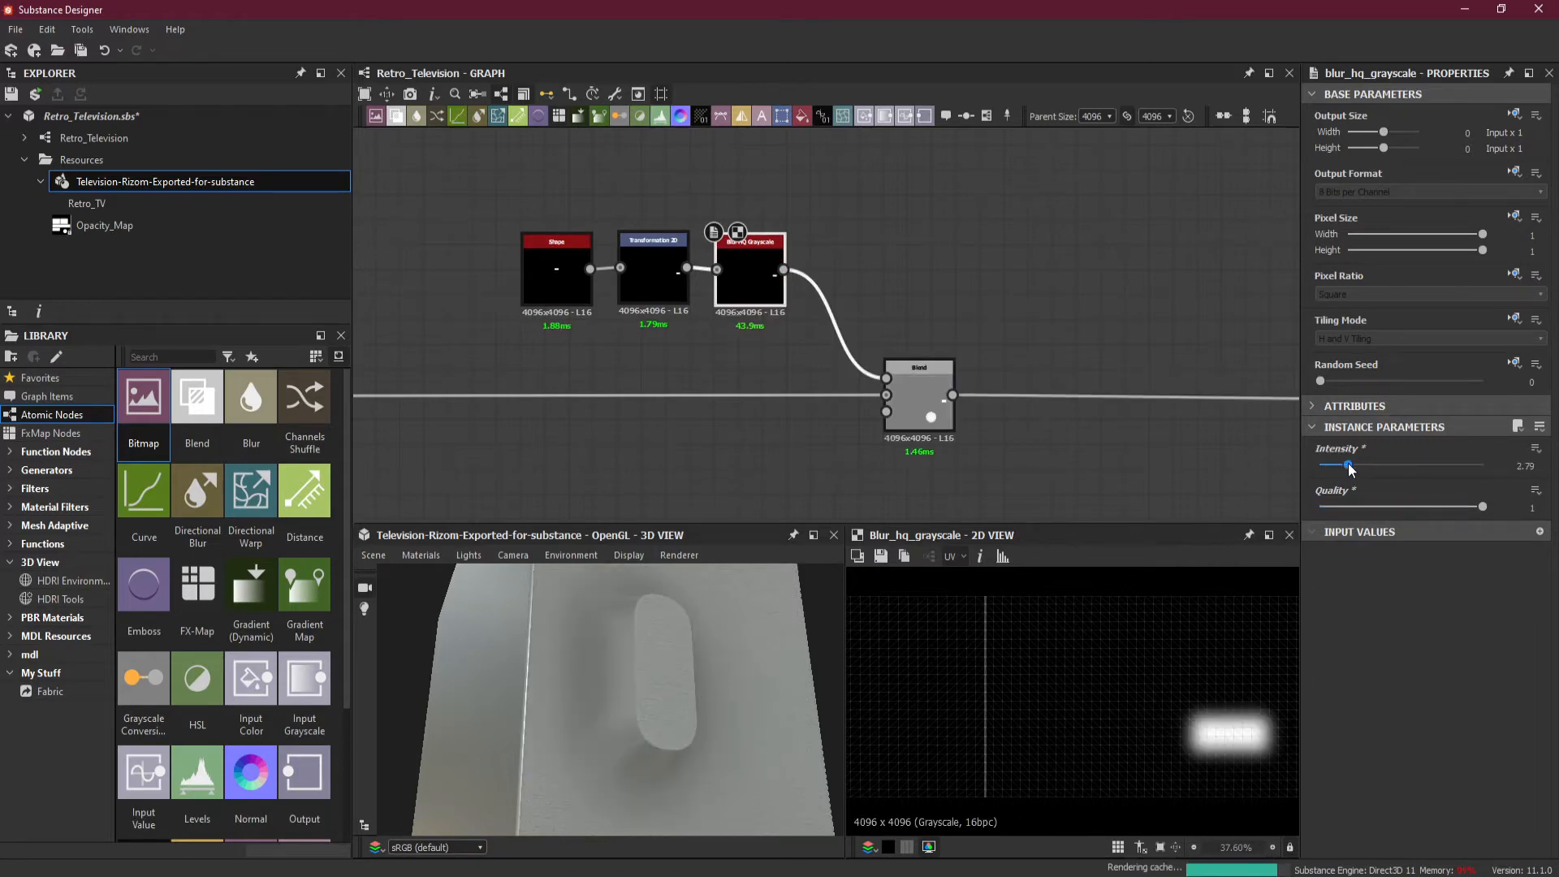
scroll(1258, 739, up, 4)
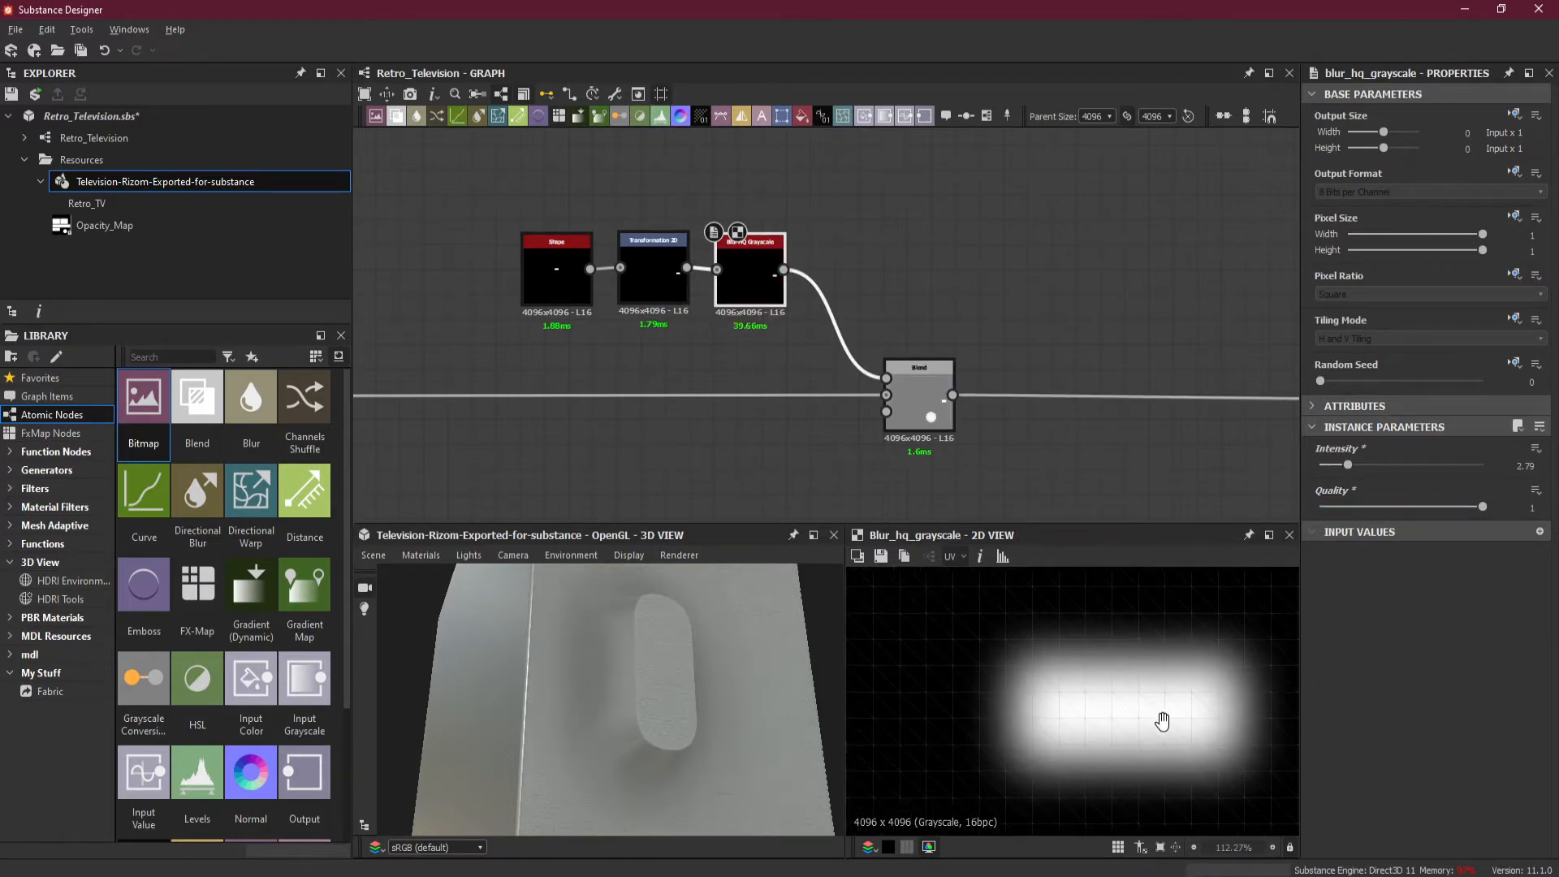
drag(1351, 469, 1328, 469)
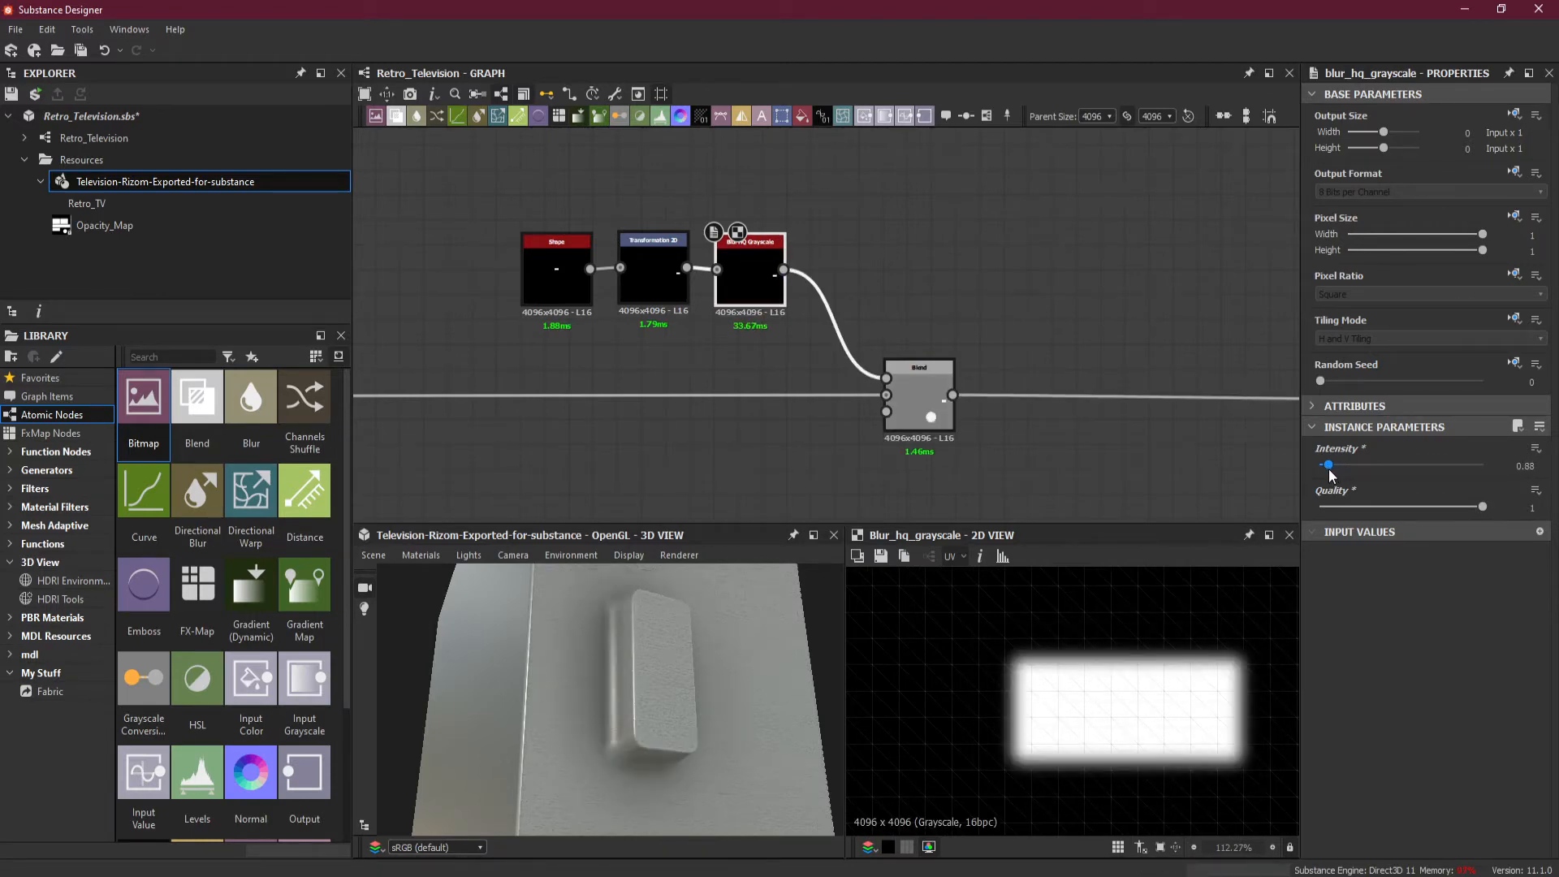
drag(771, 649, 708, 649)
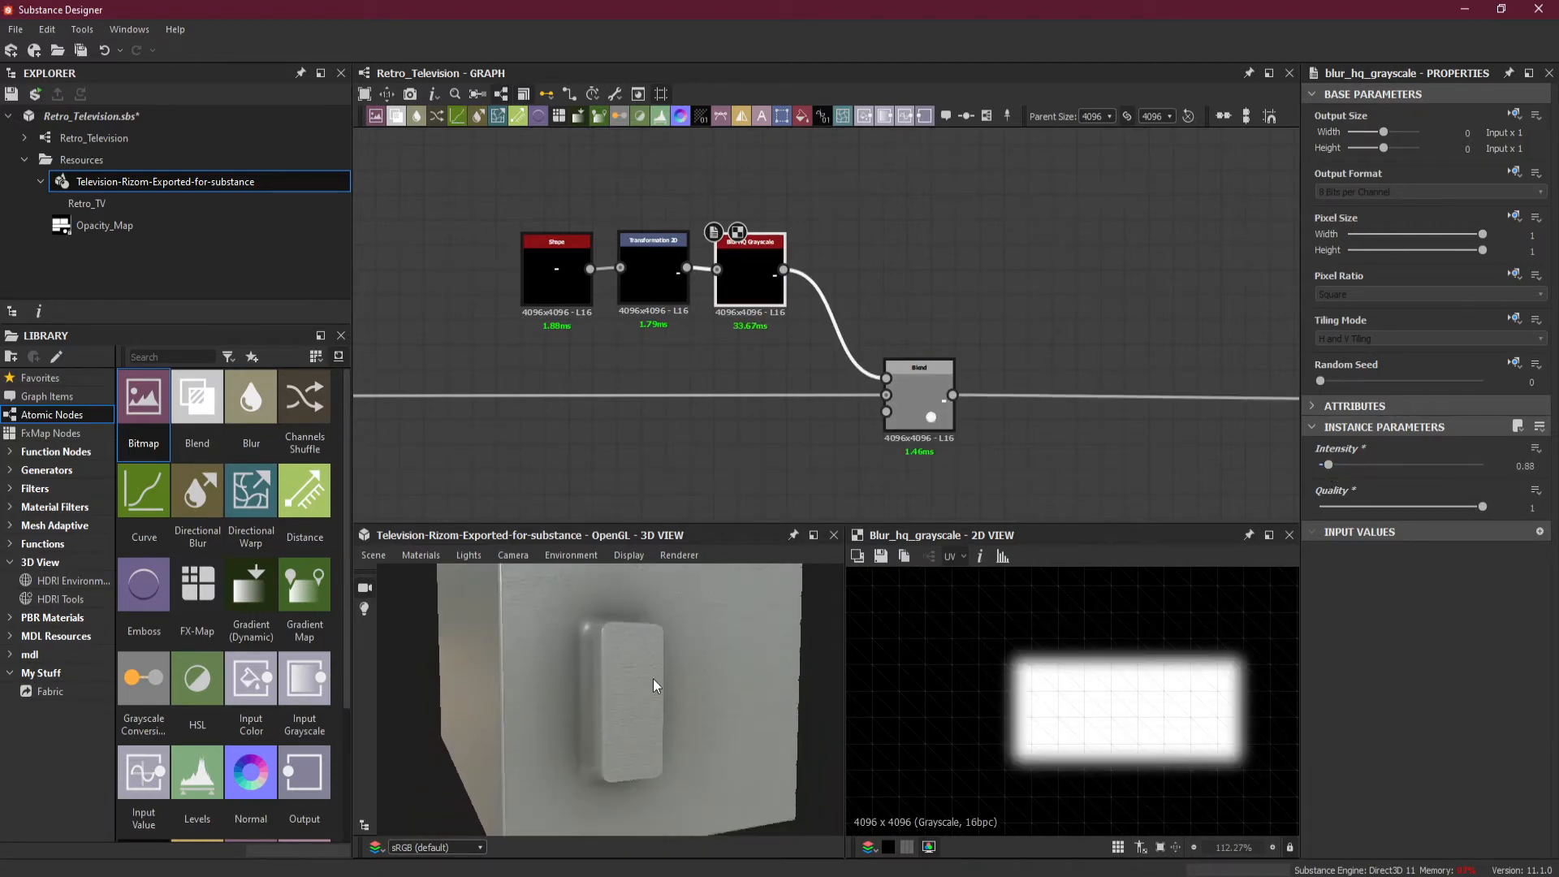
scroll(652, 682, up, 2)
scroll(652, 687, up, 1)
- Insert a Levels node between the Blur HQ Grayscale and the Blend, and move the Blend node right to make room
scroll(873, 357, up, 2)
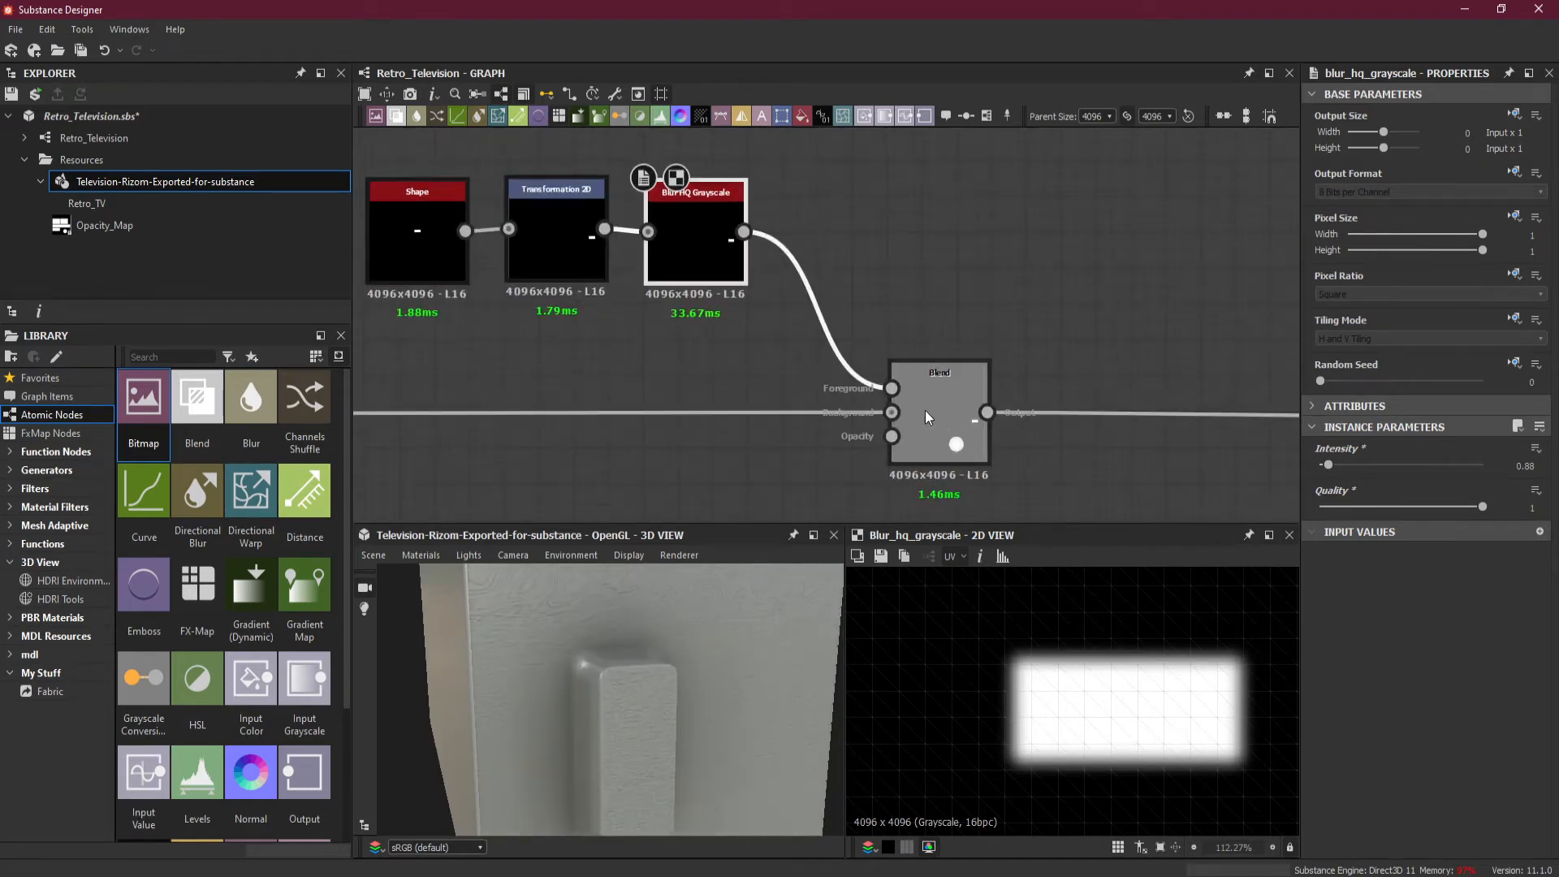
key(space)
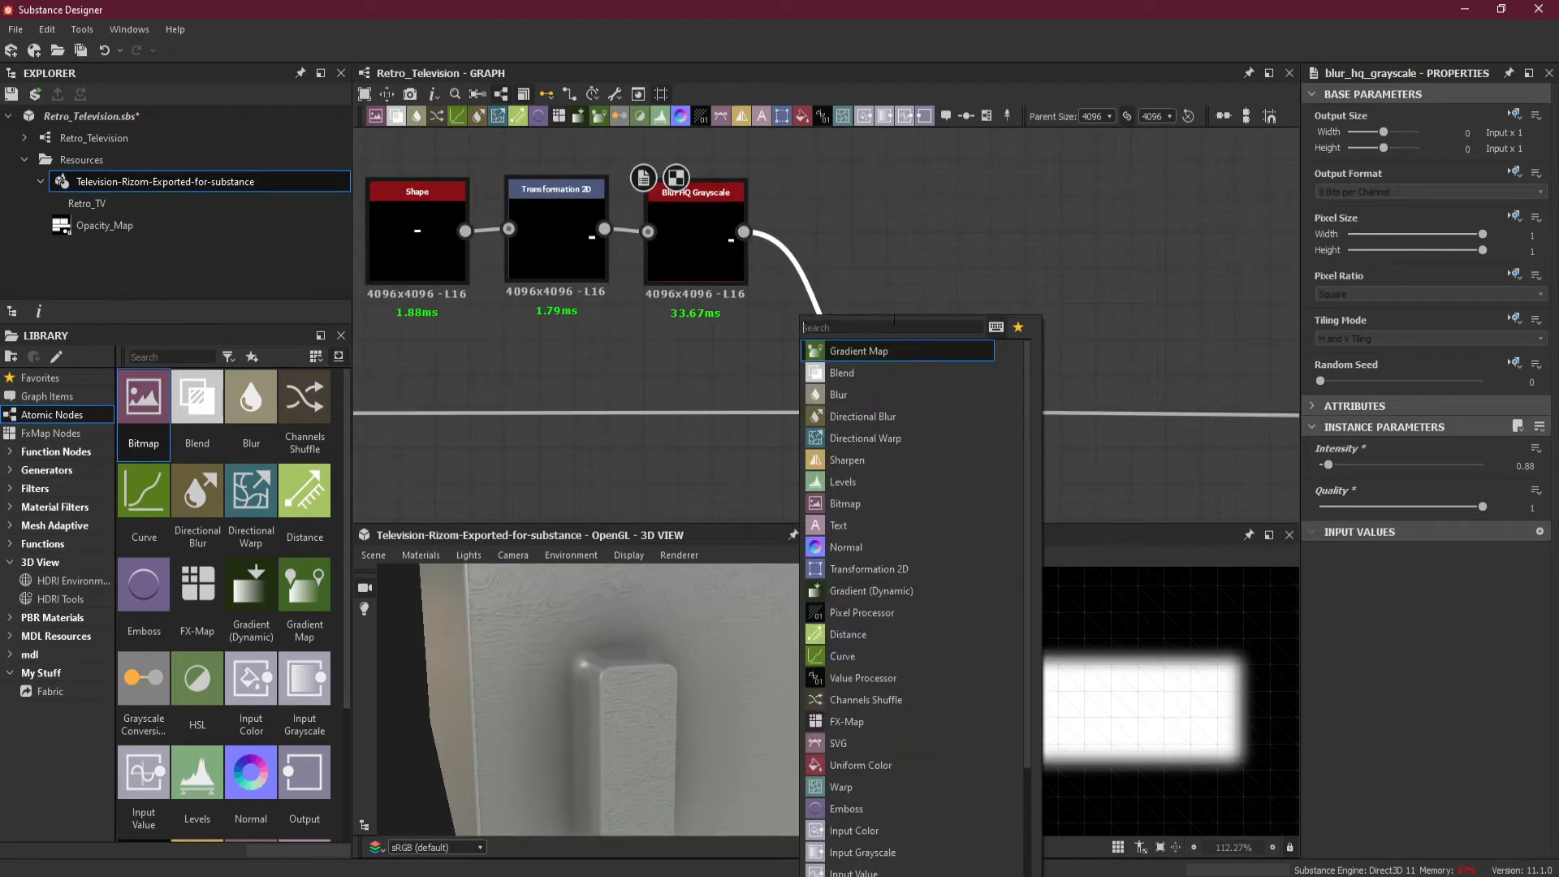
click(894, 484)
drag(827, 334, 826, 260)
drag(942, 435, 1079, 437)
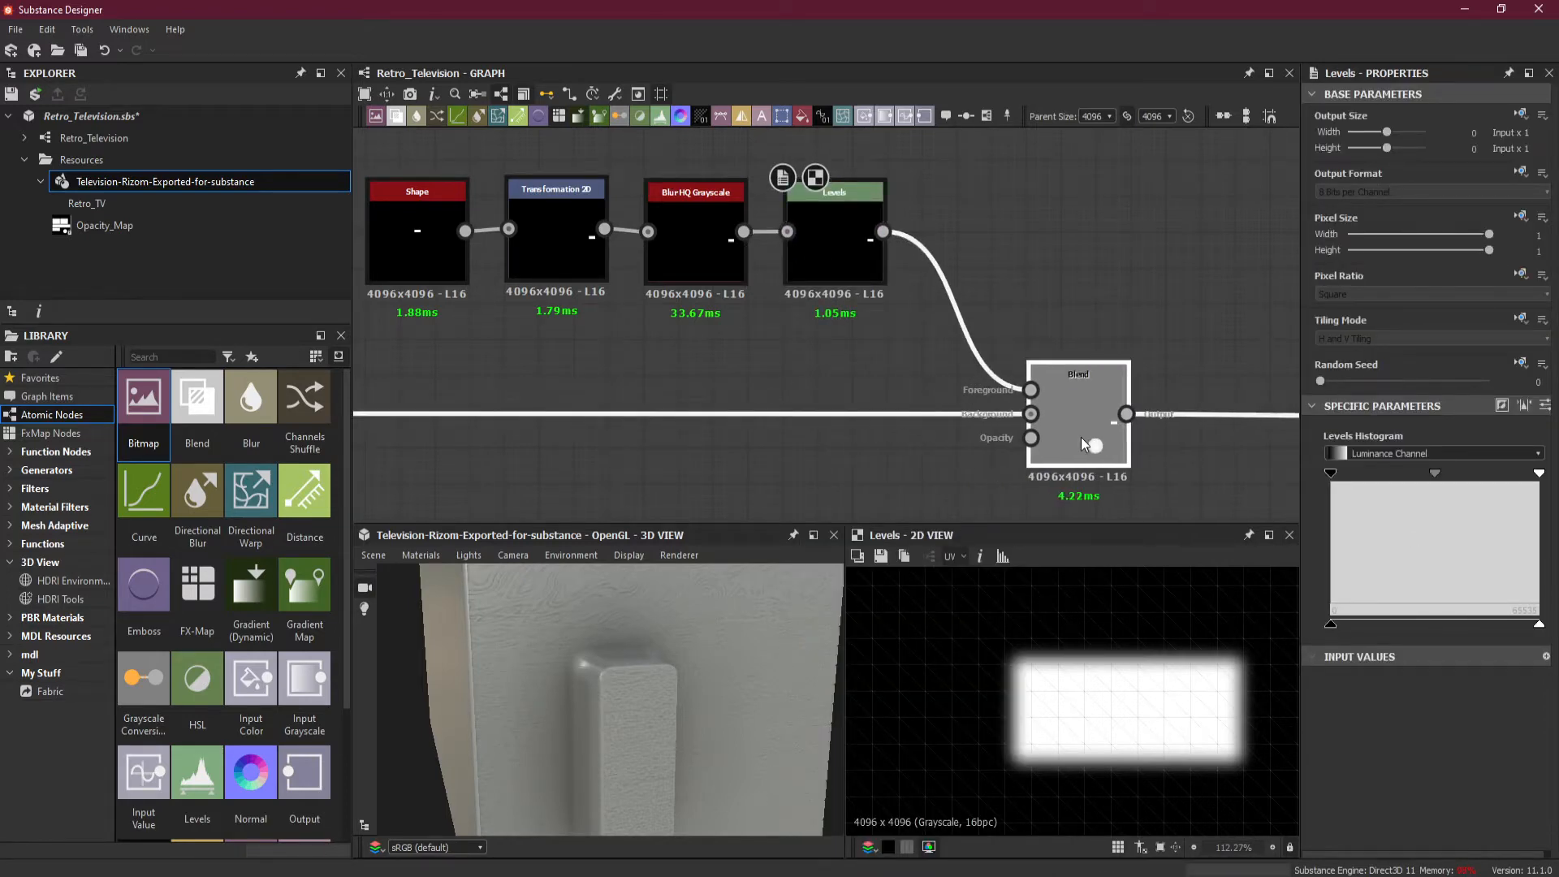
- Tighten the Levels node's input white and black points toward the dark end to give the panel crisp edges and rounded corners
click(830, 244)
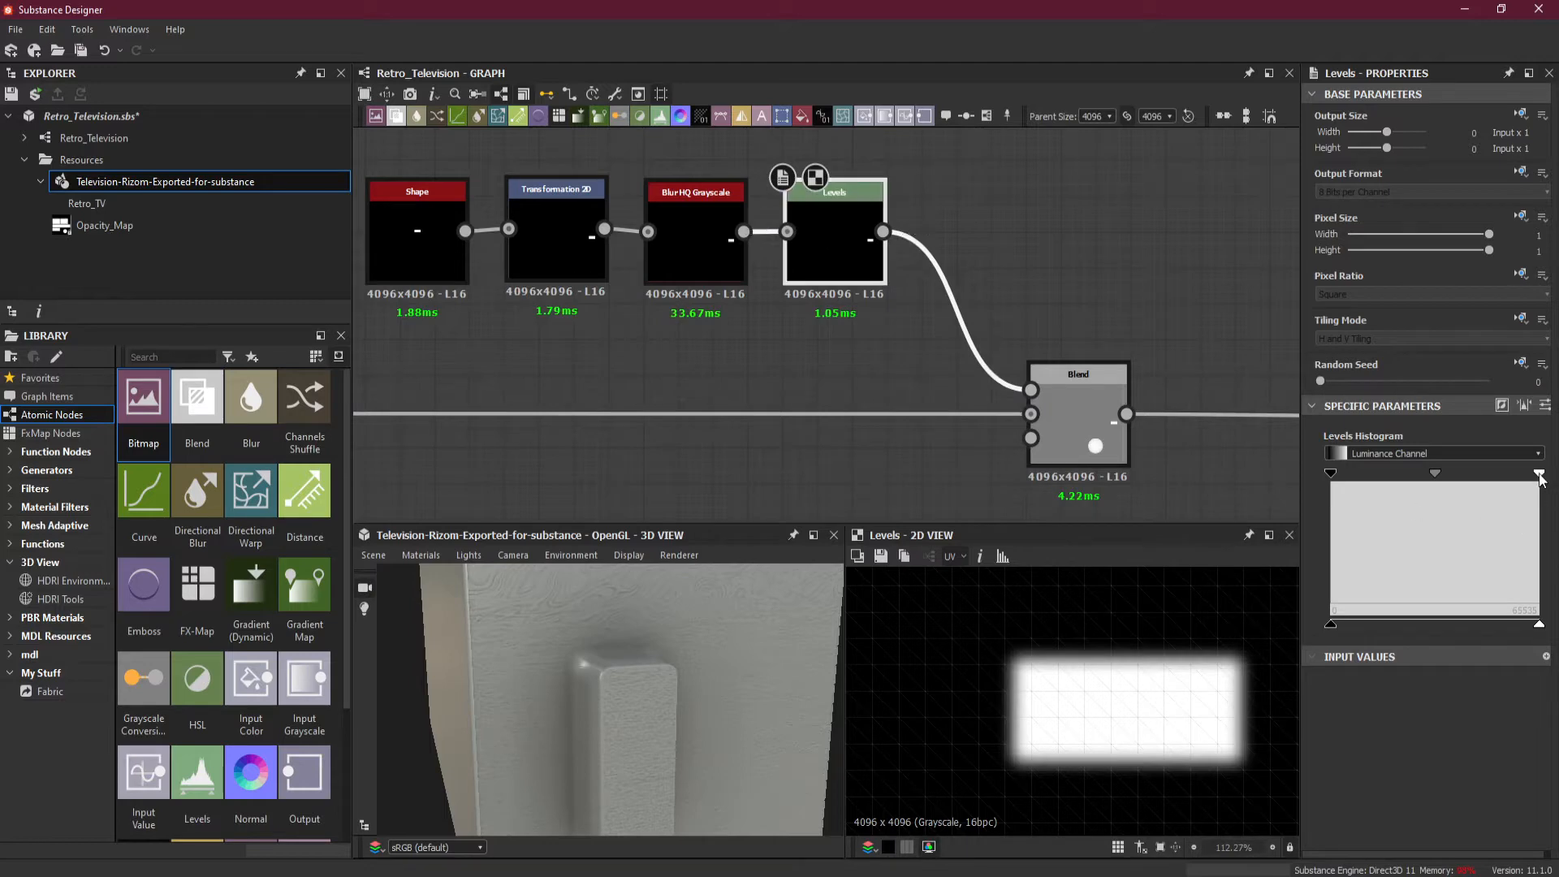
drag(1538, 474, 1359, 475)
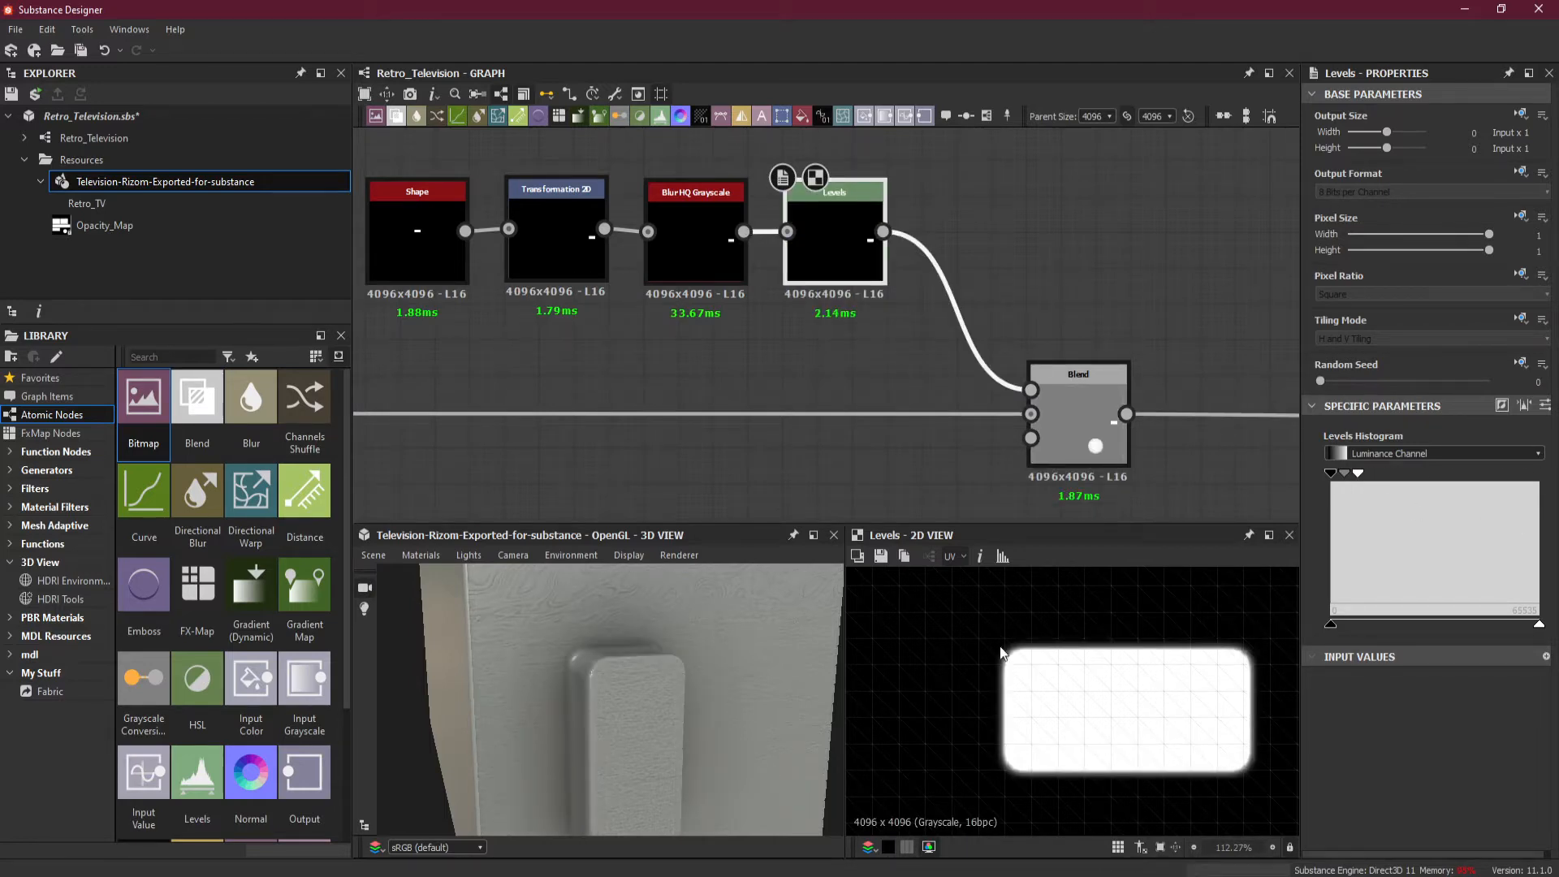
scroll(1001, 649, up, 5)
drag(1330, 474, 1338, 475)
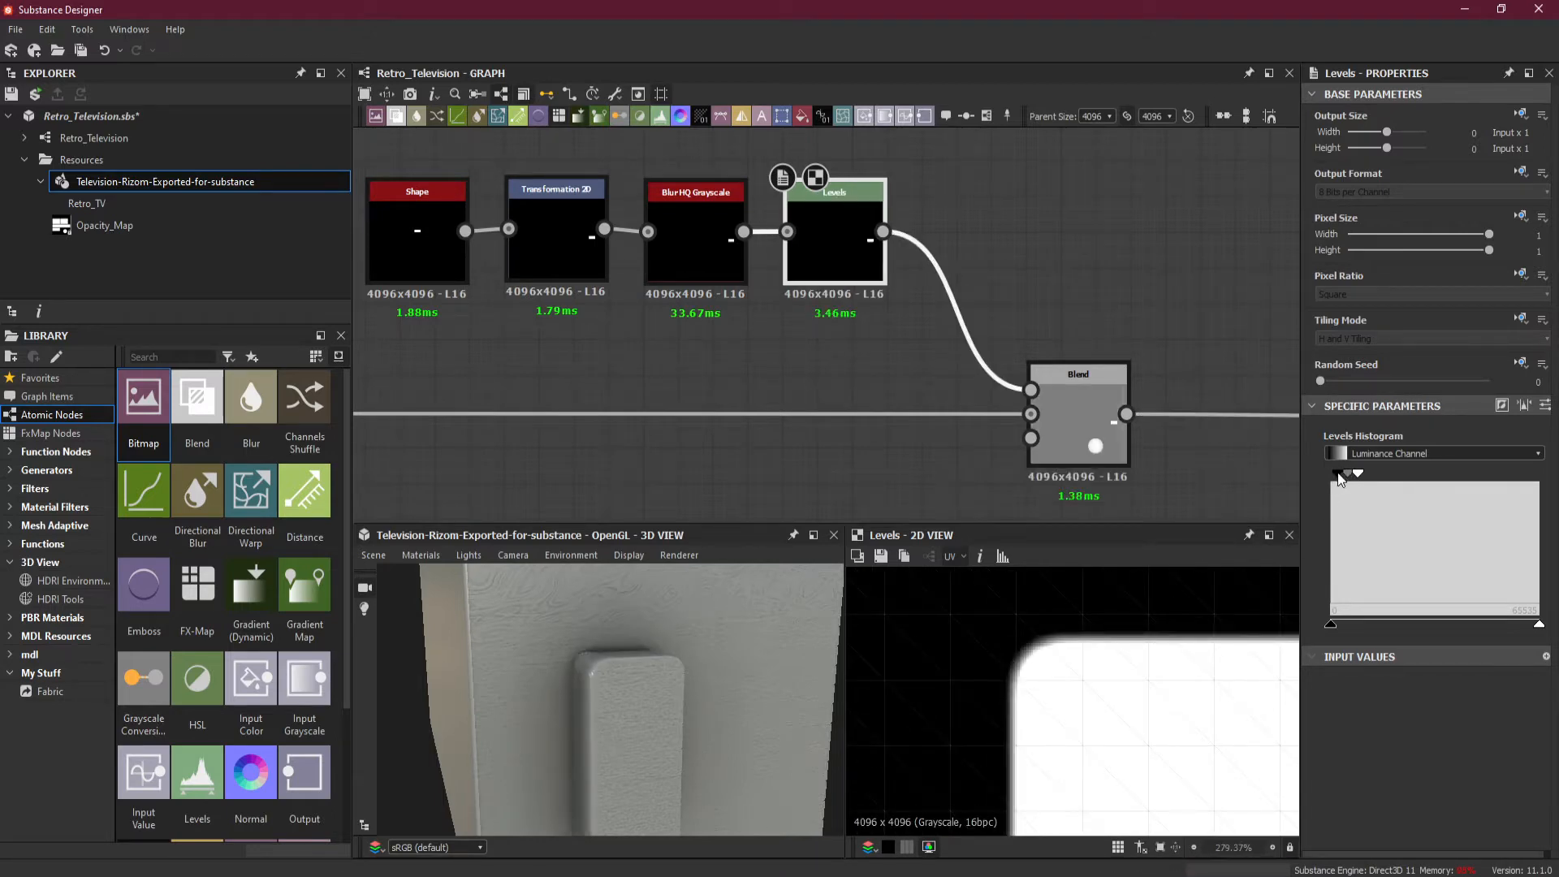
drag(1337, 474, 1335, 474)
drag(714, 681, 581, 705)
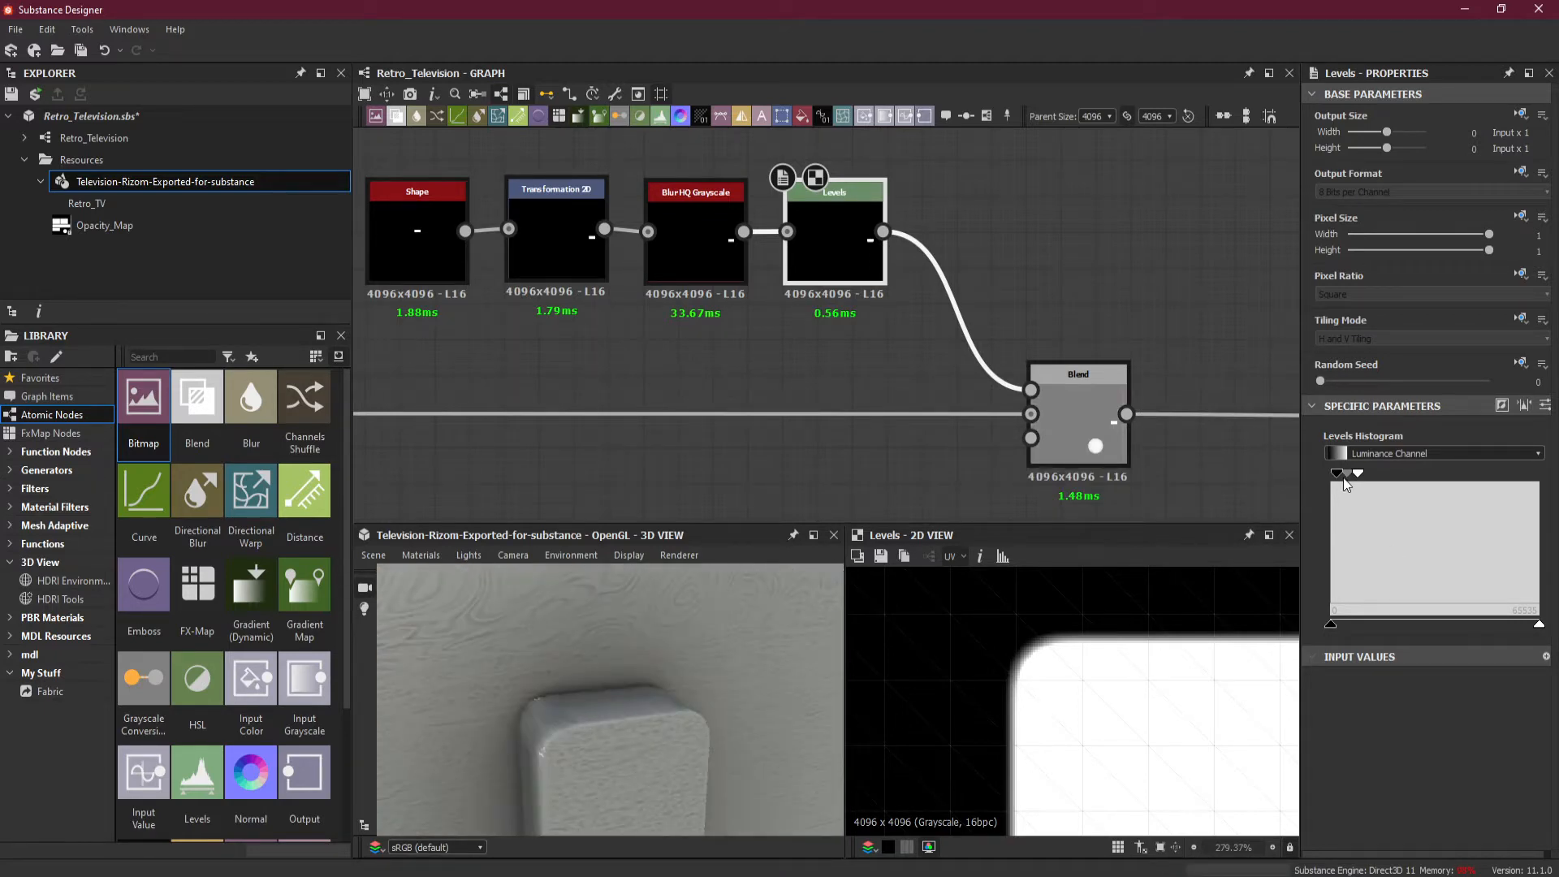
- Lower the Levels node's output white point to near black to flatten the panel's relief, and fine-tune the input range for its edges
drag(1538, 627, 1345, 630)
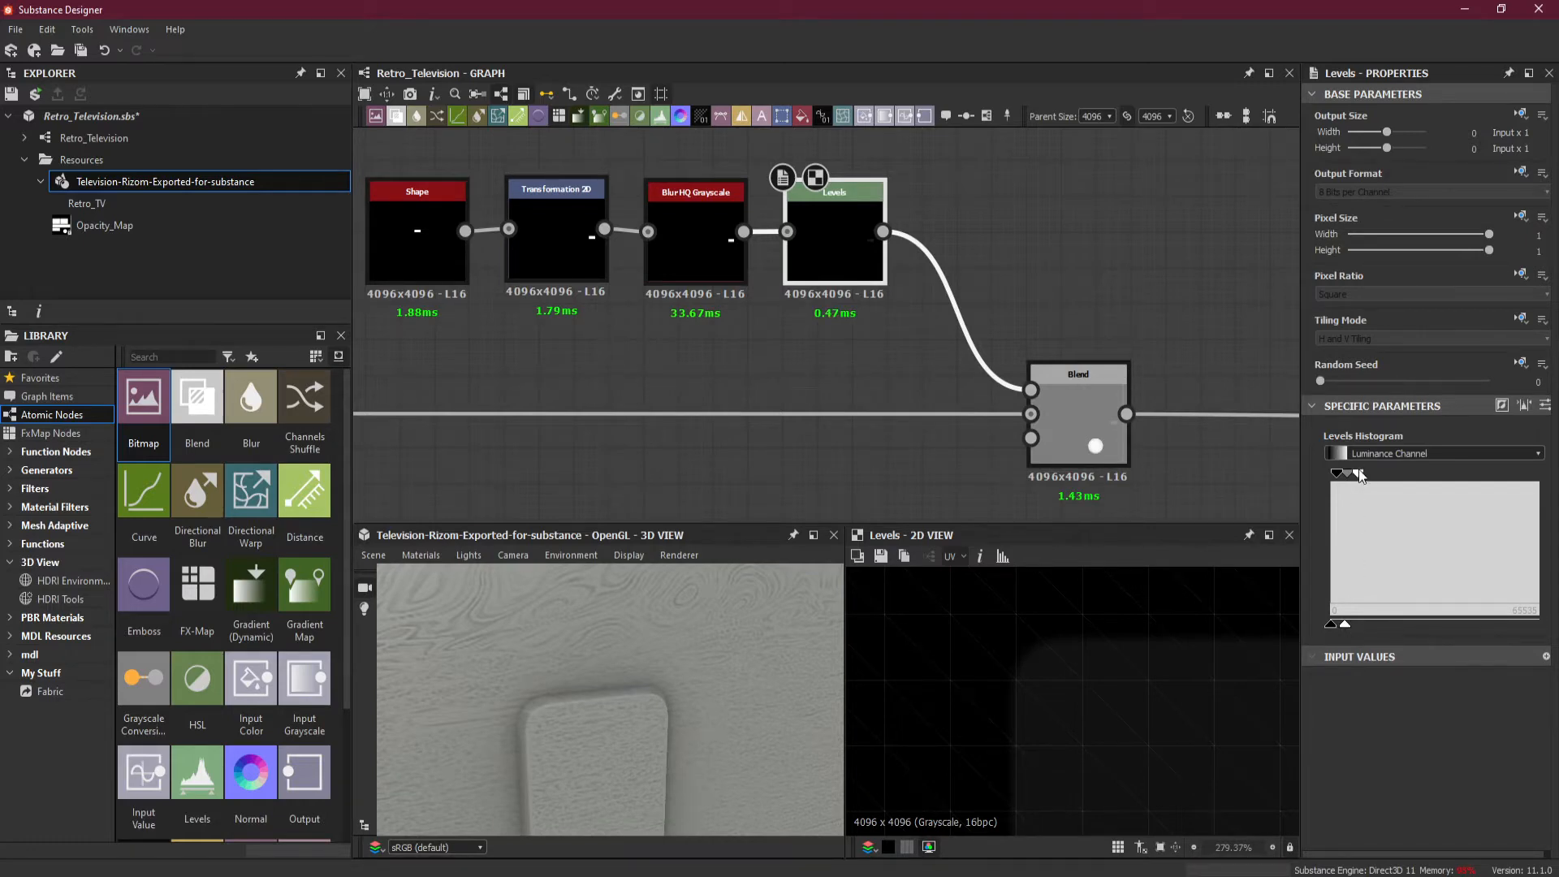
mouse_move(1337, 474)
mouse_down()
mouse_move(1354, 477)
mouse_move(1339, 478)
mouse_up()
drag(764, 674, 729, 642)
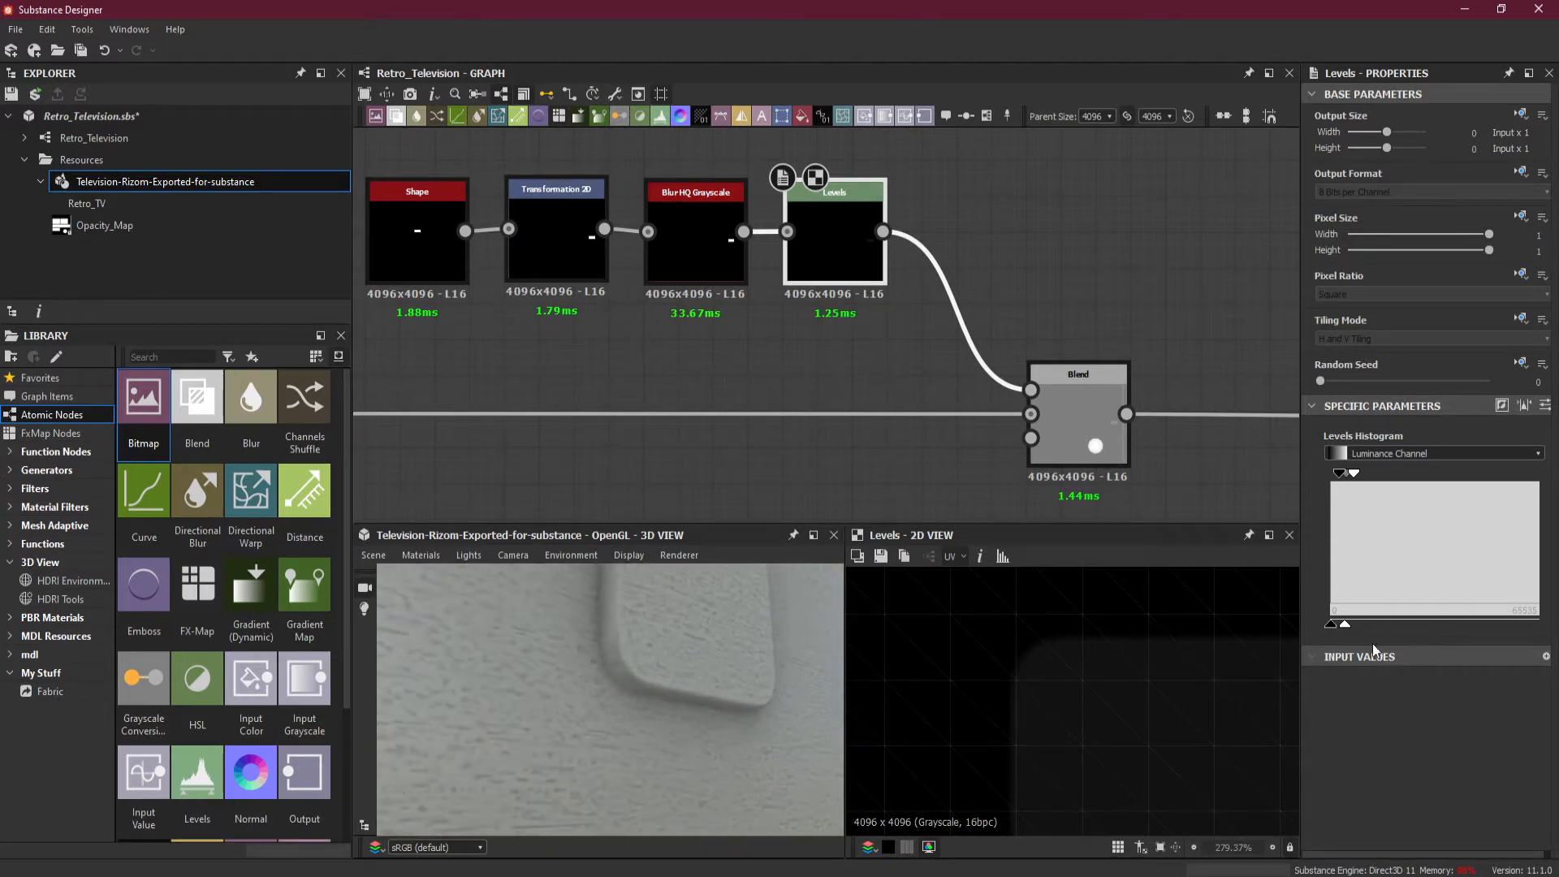
drag(1346, 625, 1338, 625)
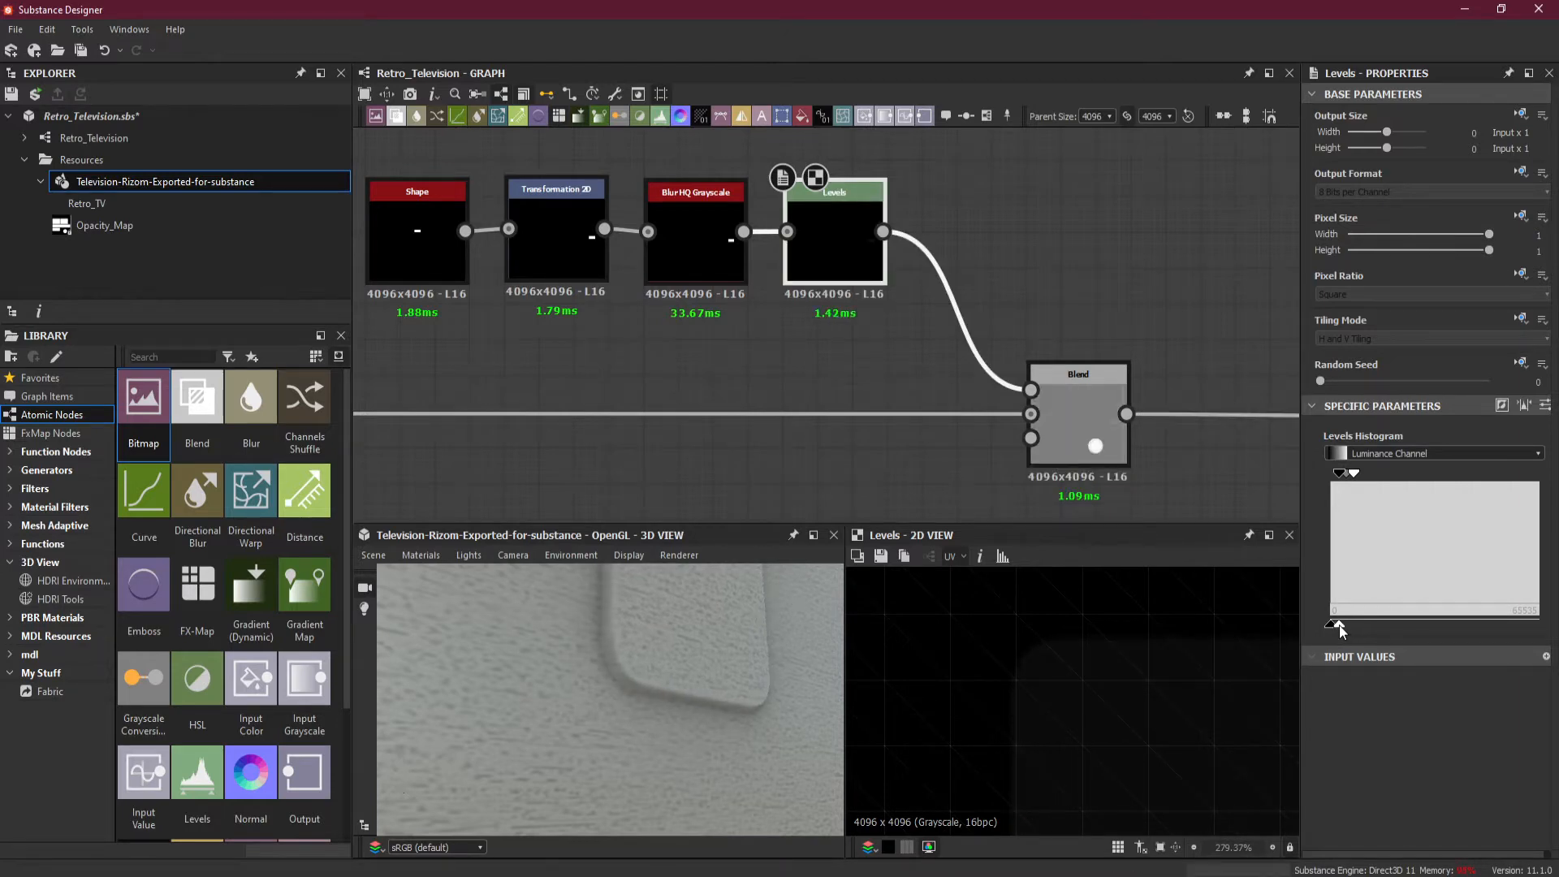
drag(812, 676, 675, 728)
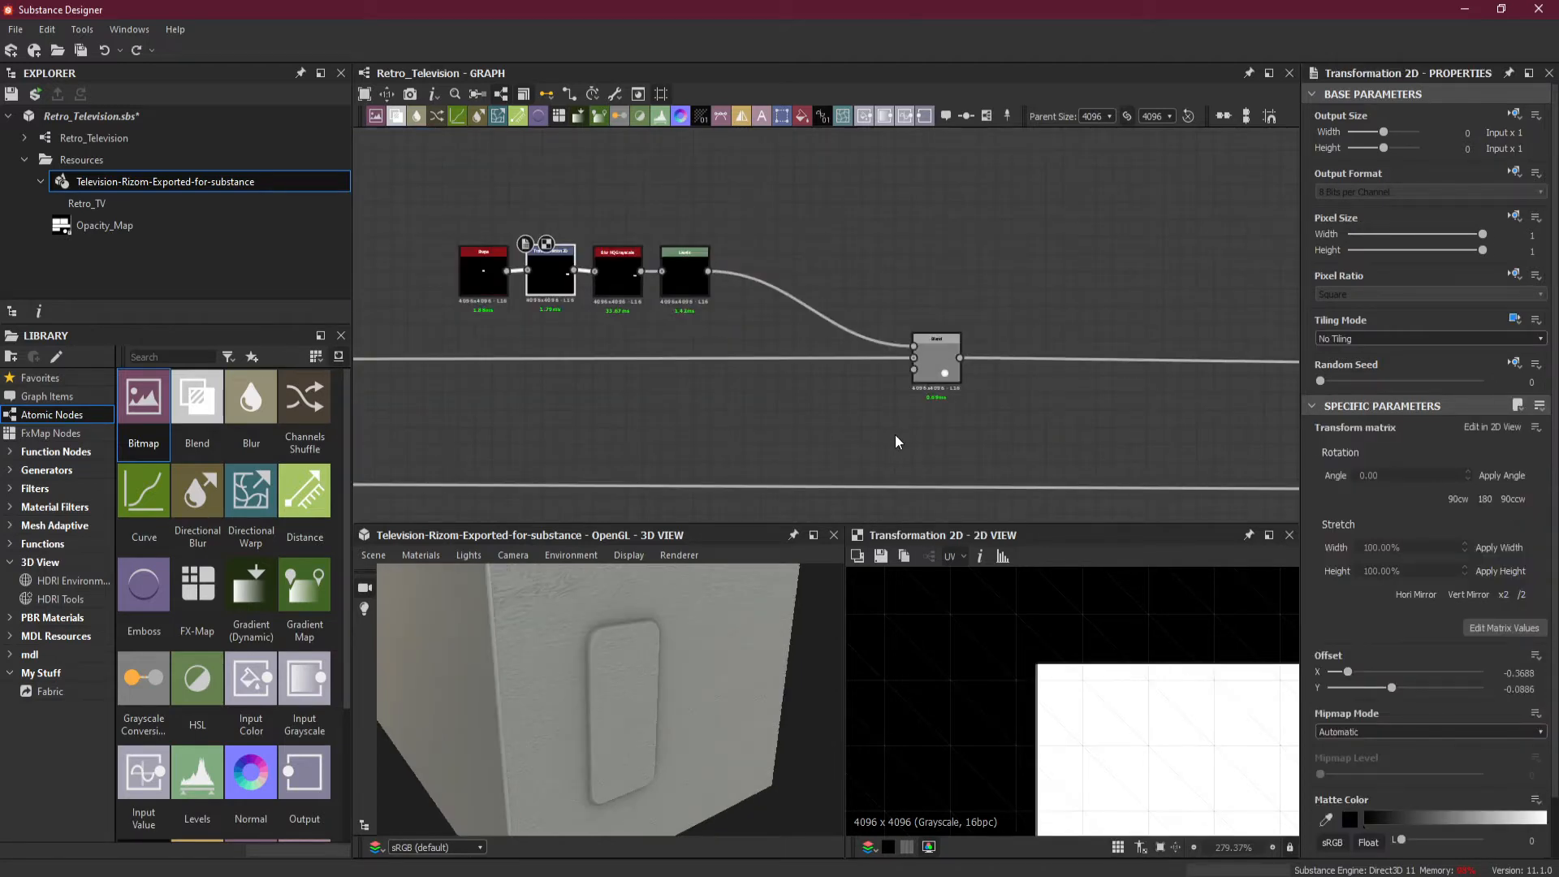
- Examine the flattened panel's shape and placement on the cabinet, along with its mask and node chain
scroll(998, 695, down, 8)
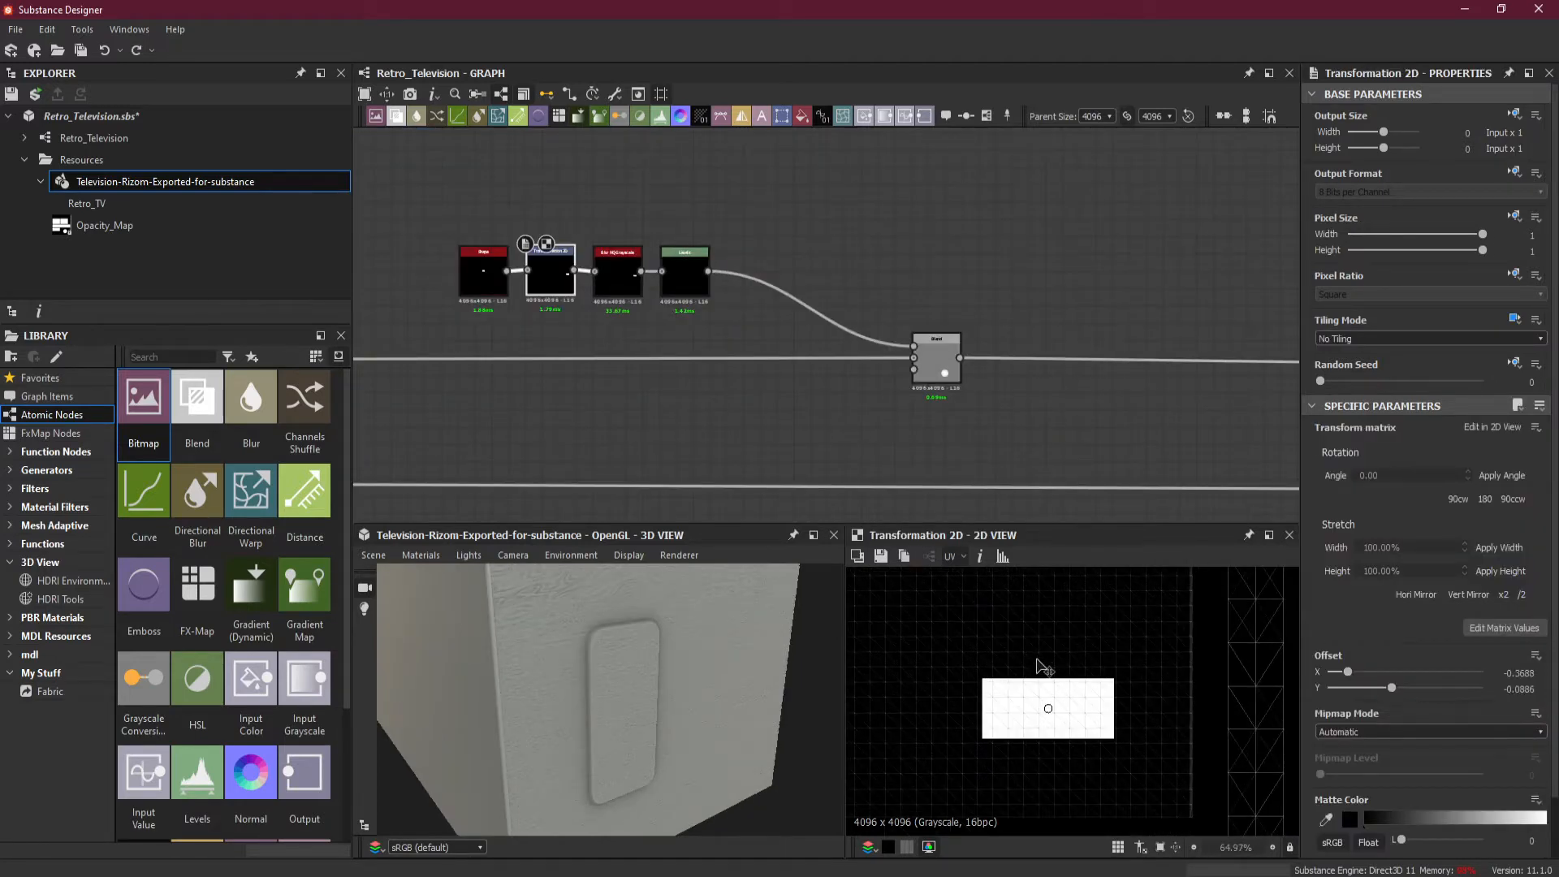
scroll(1038, 661, up, 2)
scroll(604, 654, up, 3)
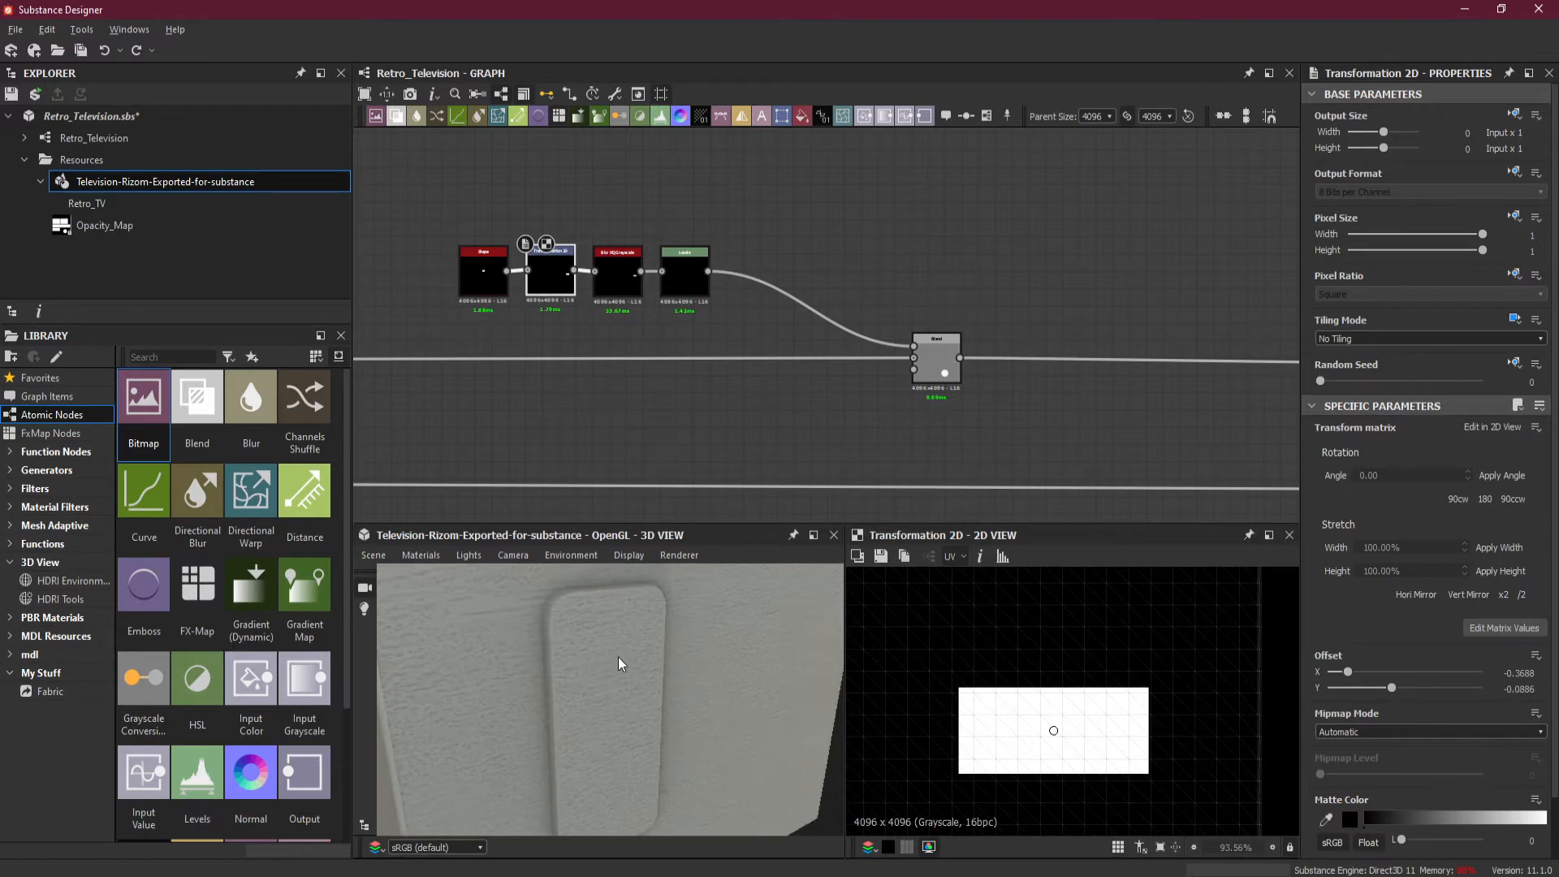
drag(618, 659, 637, 727)
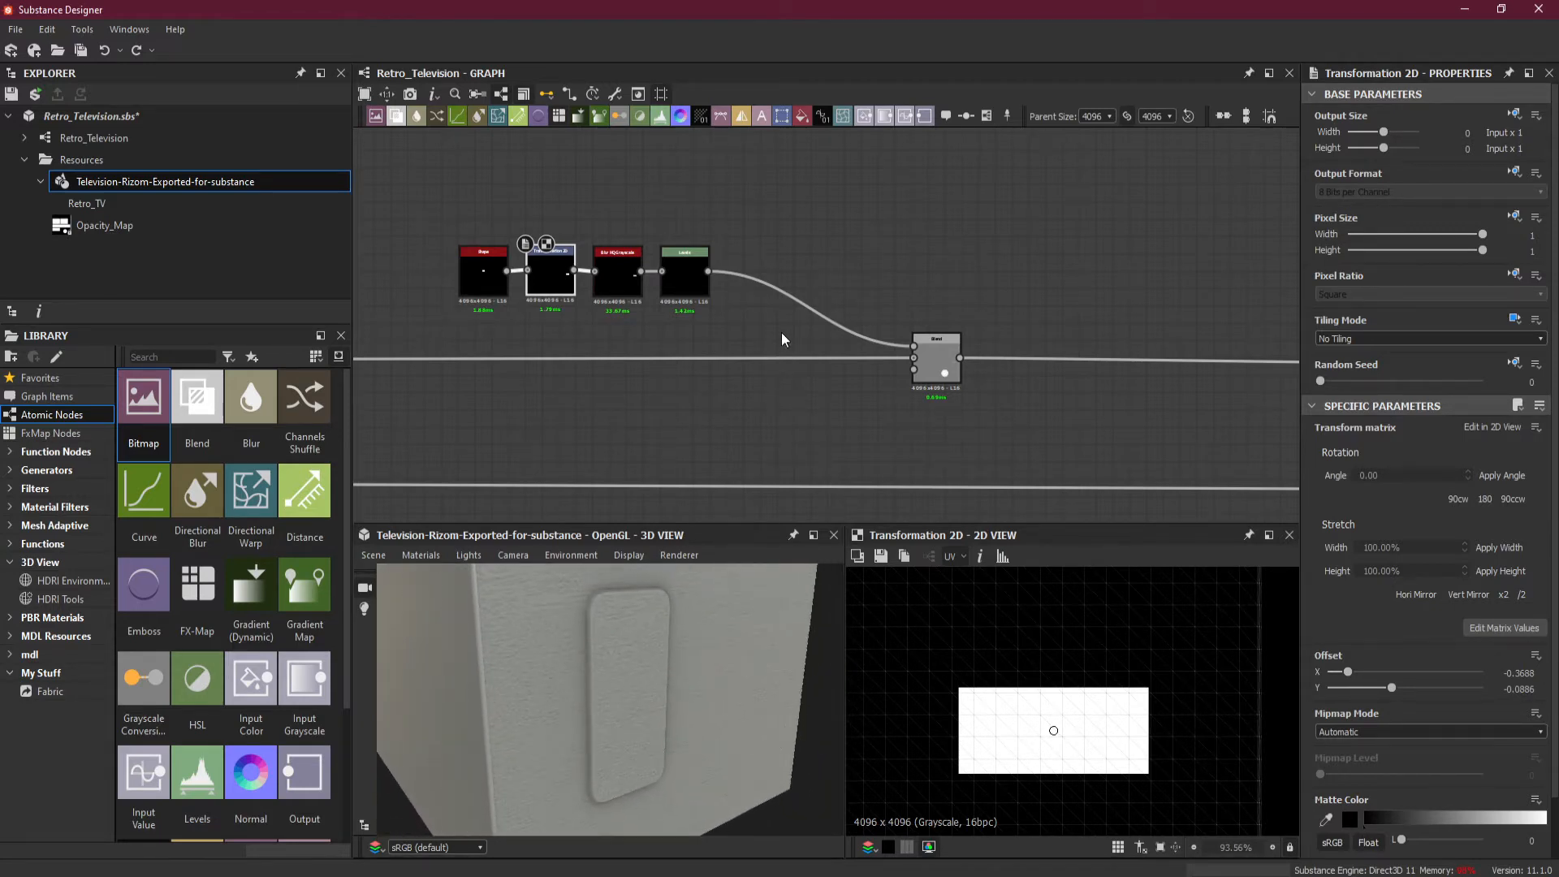
middle_drag(527, 314, 614, 340)
scroll(644, 317, up, 3)
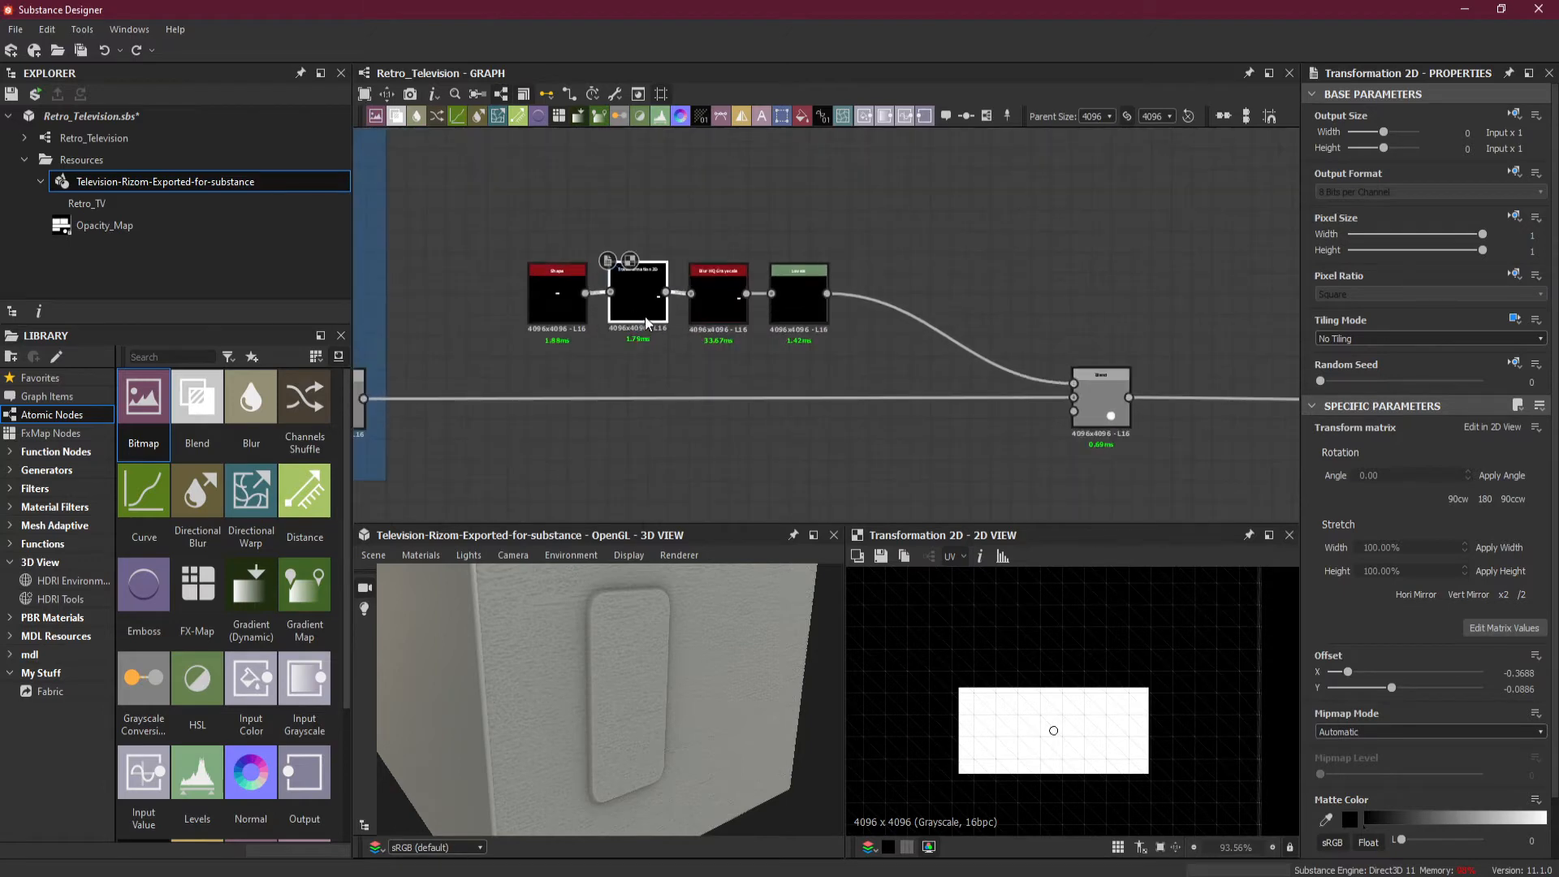
drag(700, 623, 654, 671)
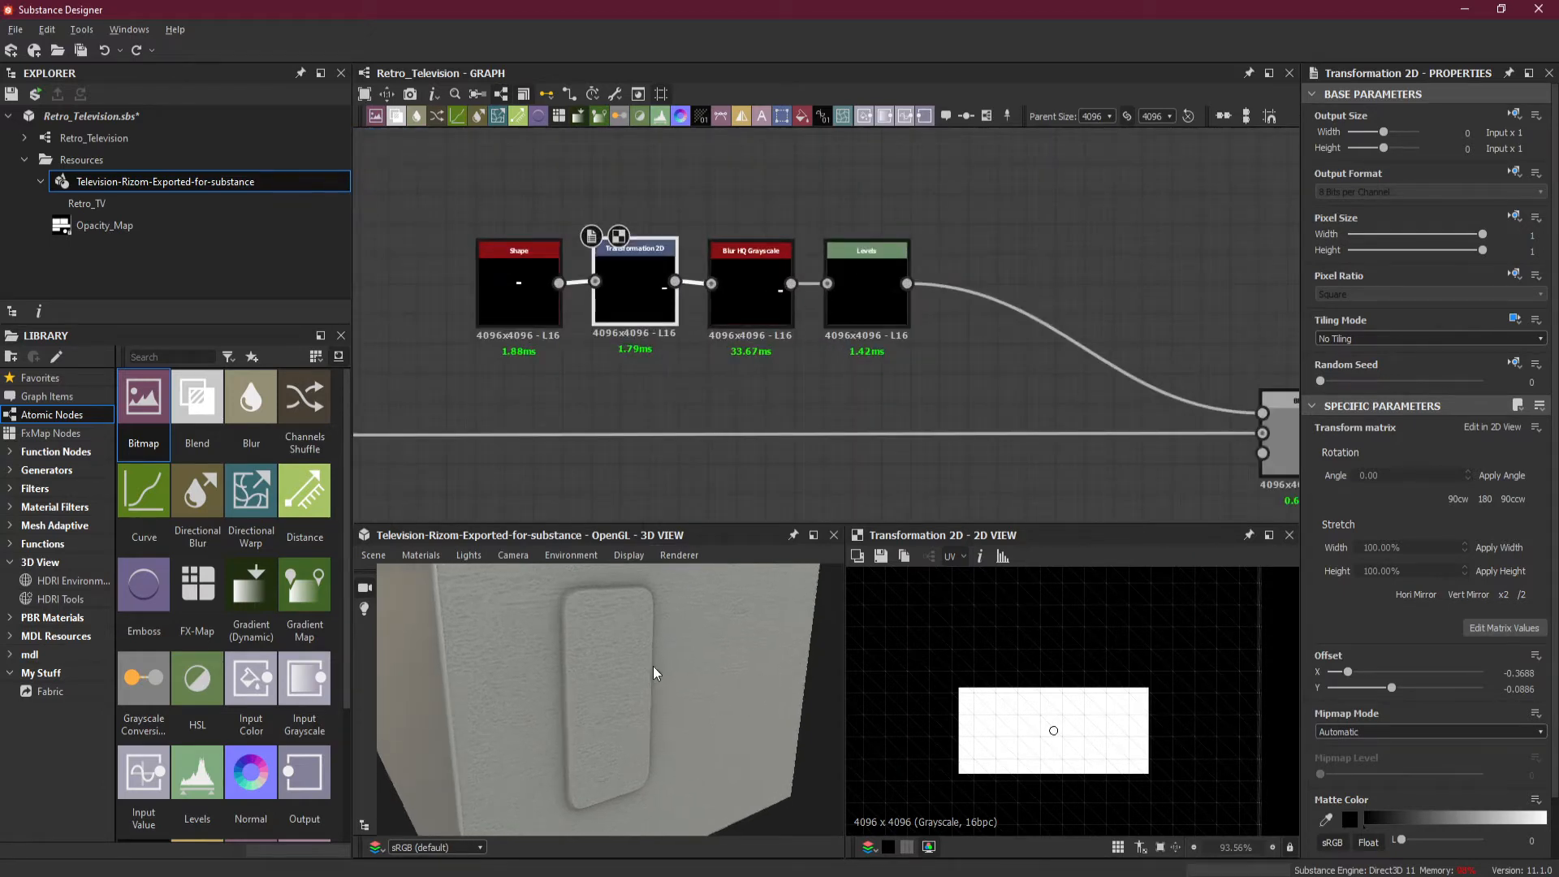
scroll(654, 671, up, 1)
middle_drag(1004, 428, 937, 428)
scroll(928, 392, down, 2)
scroll(928, 392, up, 1)
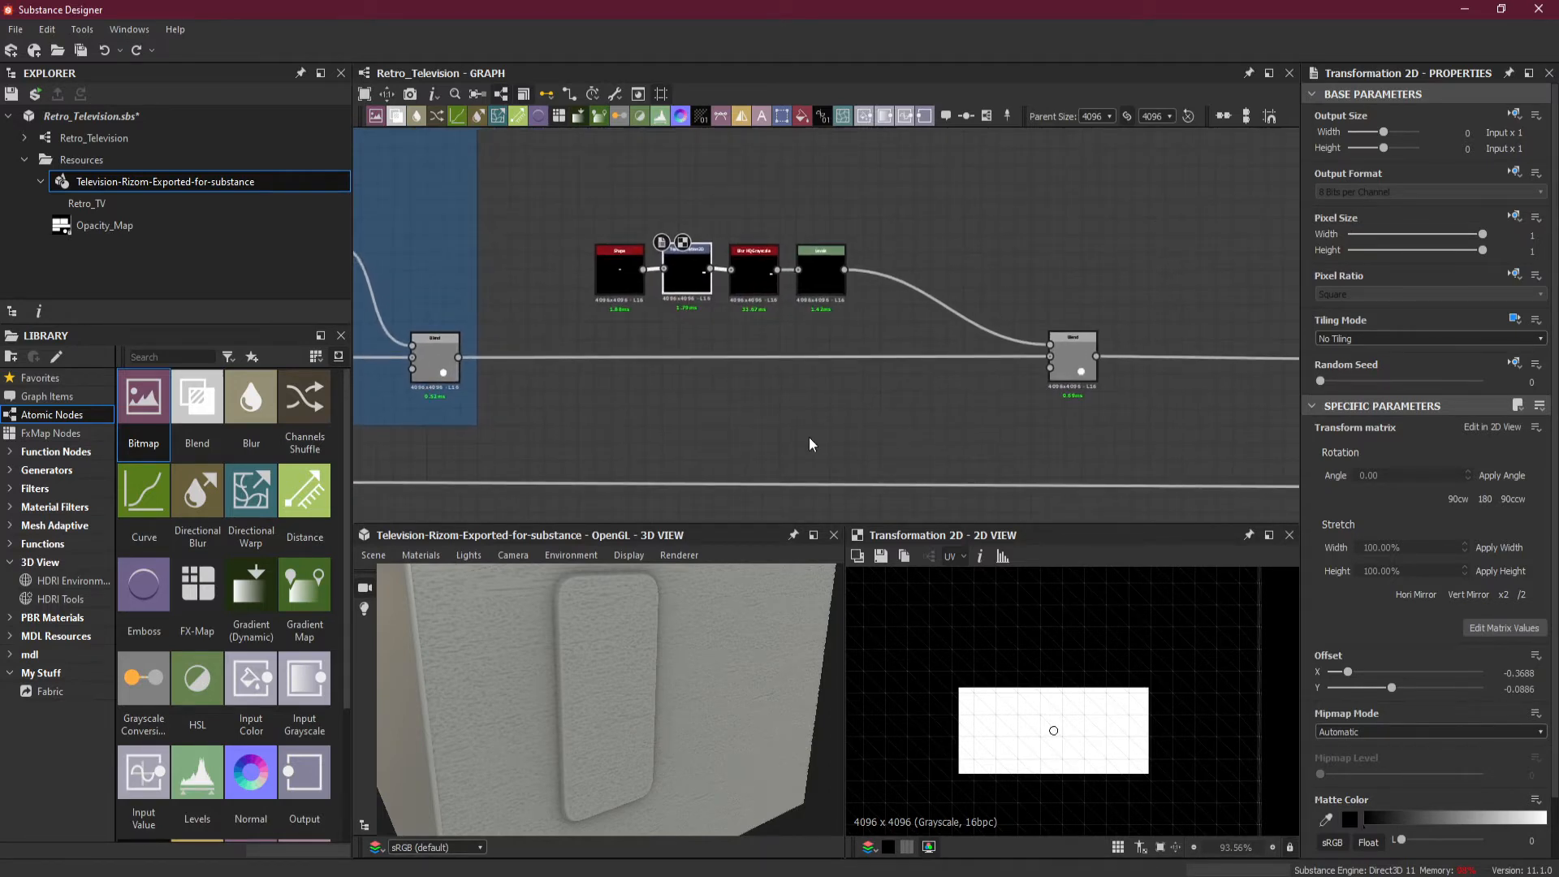
- Insert a Blend node on the lower connection line and place it below the panel's node chain
drag(774, 440, 842, 508)
key(space)
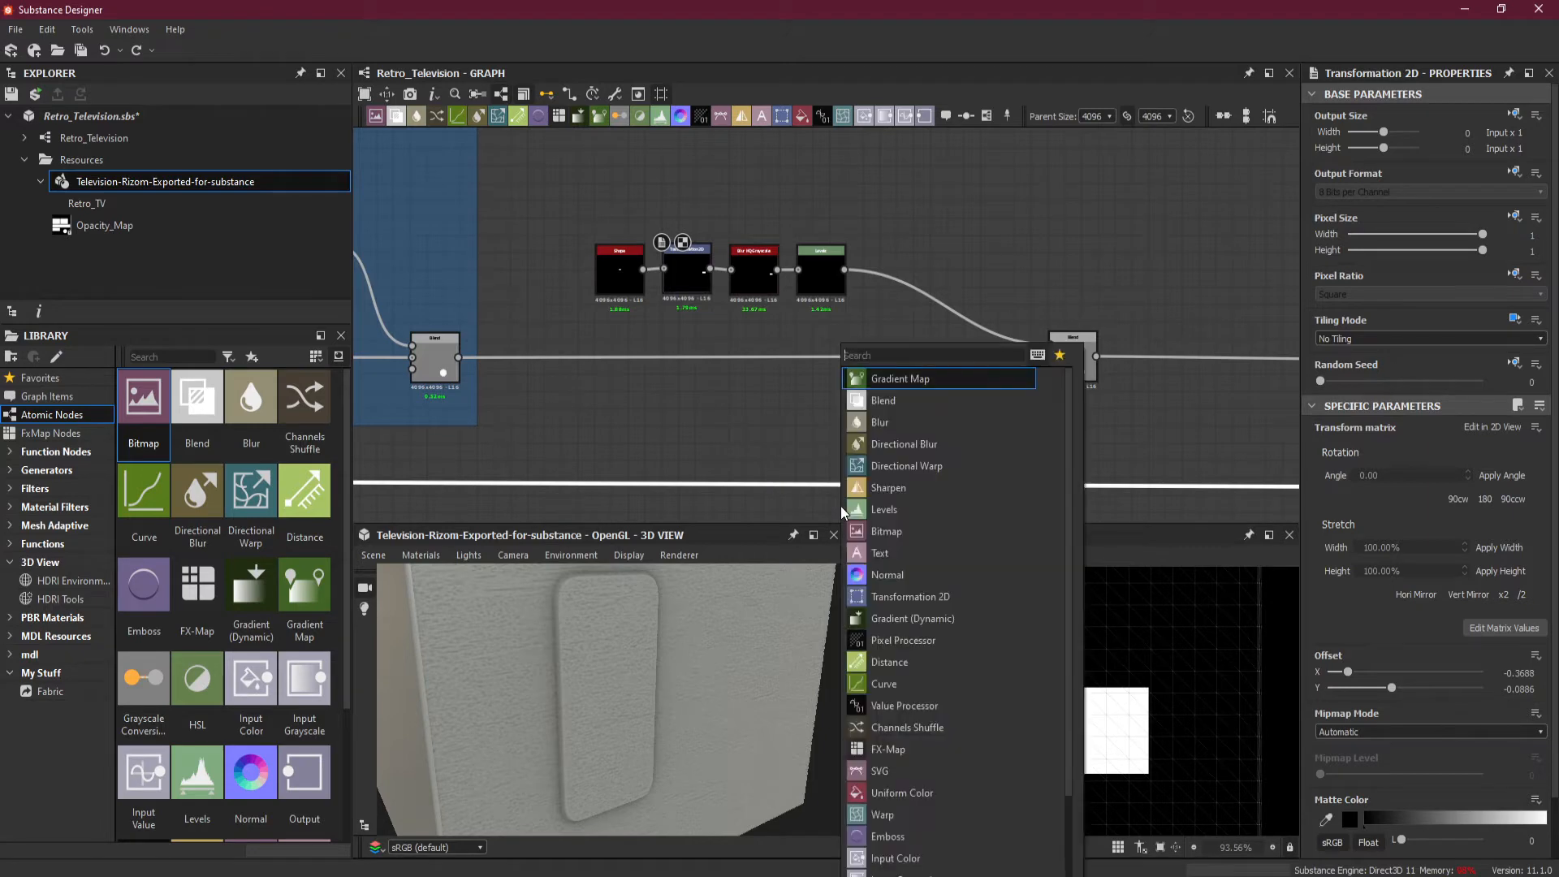
click(922, 402)
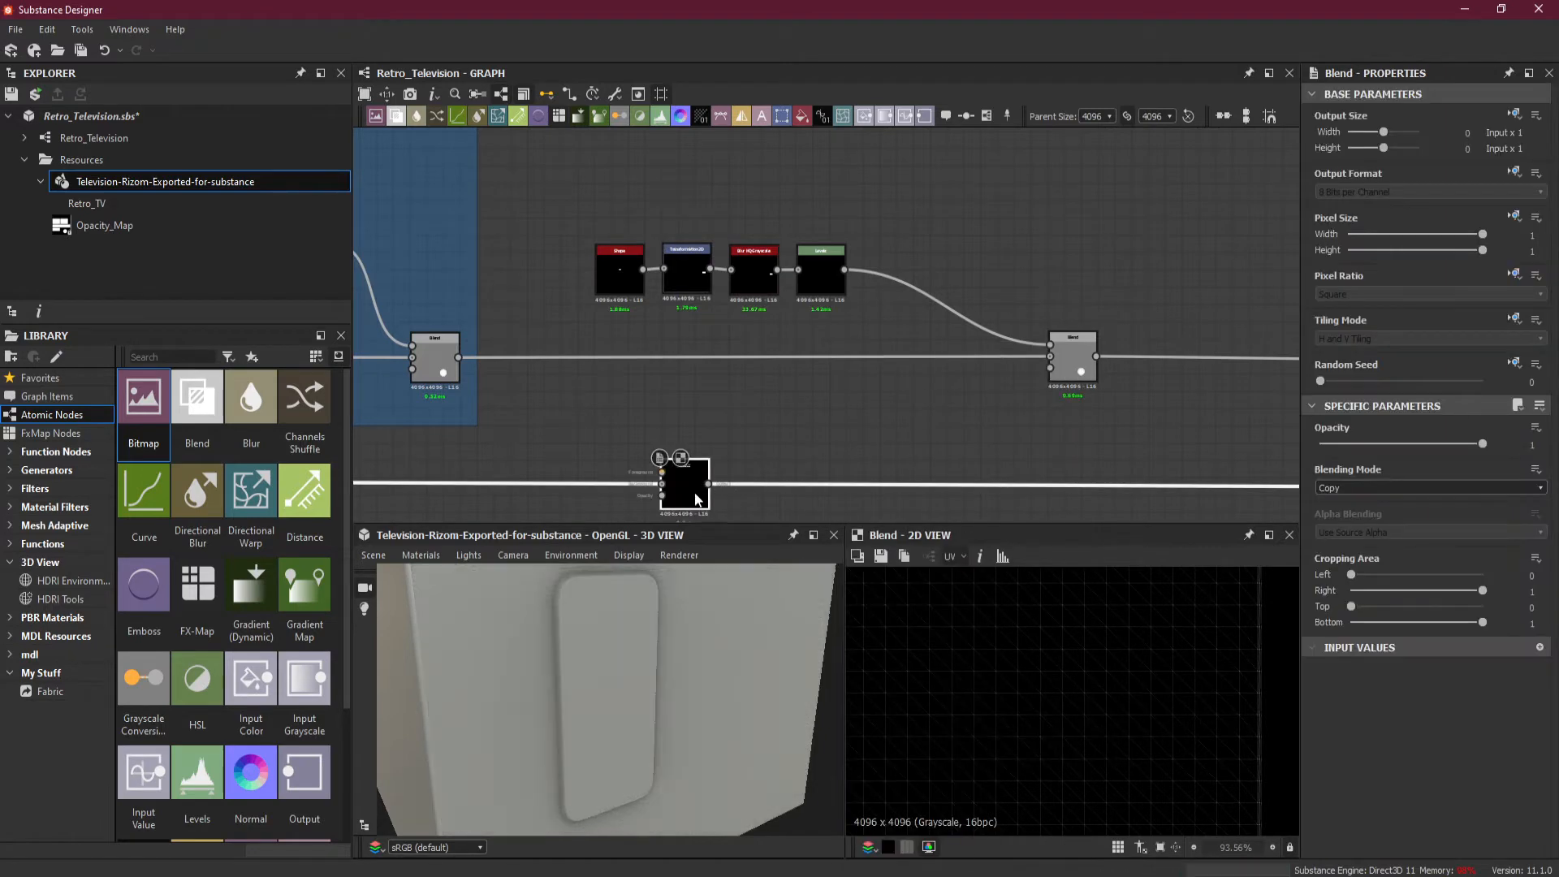
drag(697, 492, 966, 500)
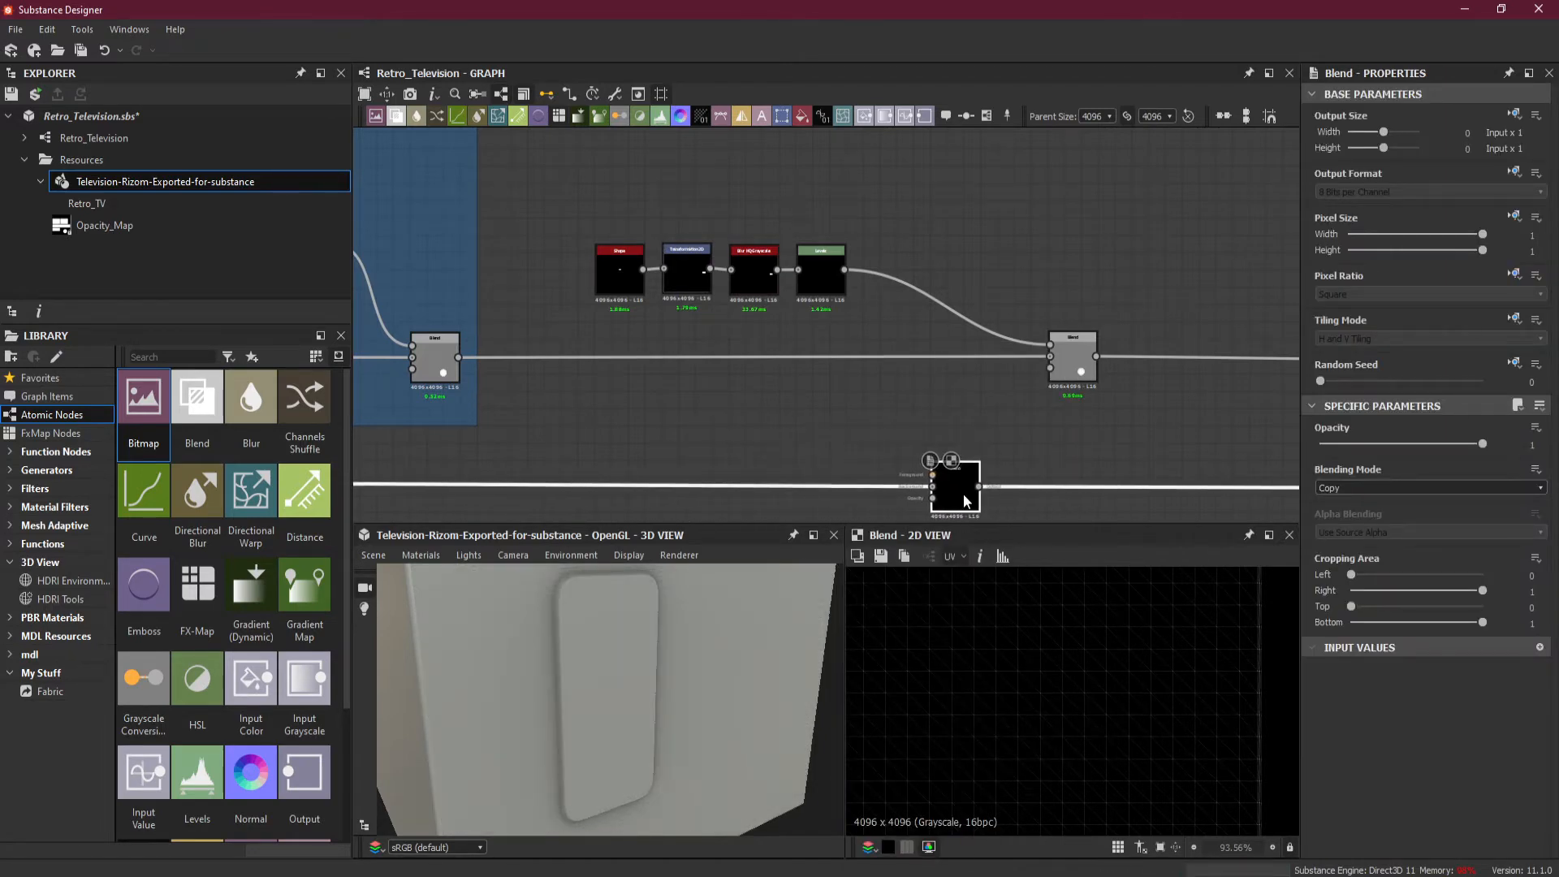
- Duplicate the Levels node, align the copy below the original, and raise the copy's output white point to full white
click(680, 275)
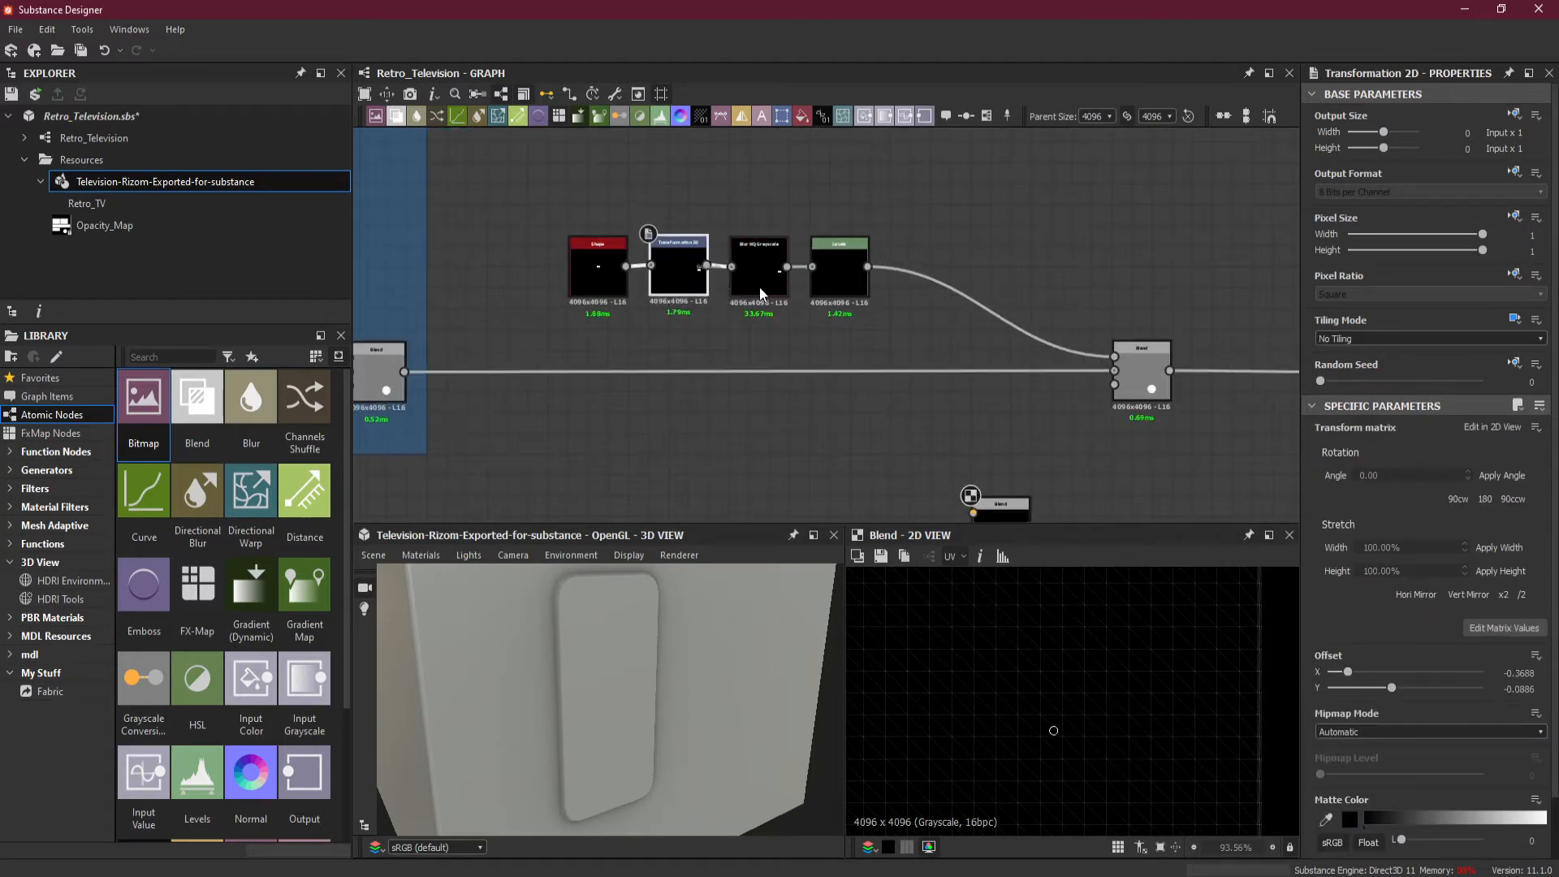
click(826, 290)
key(ctrl+d)
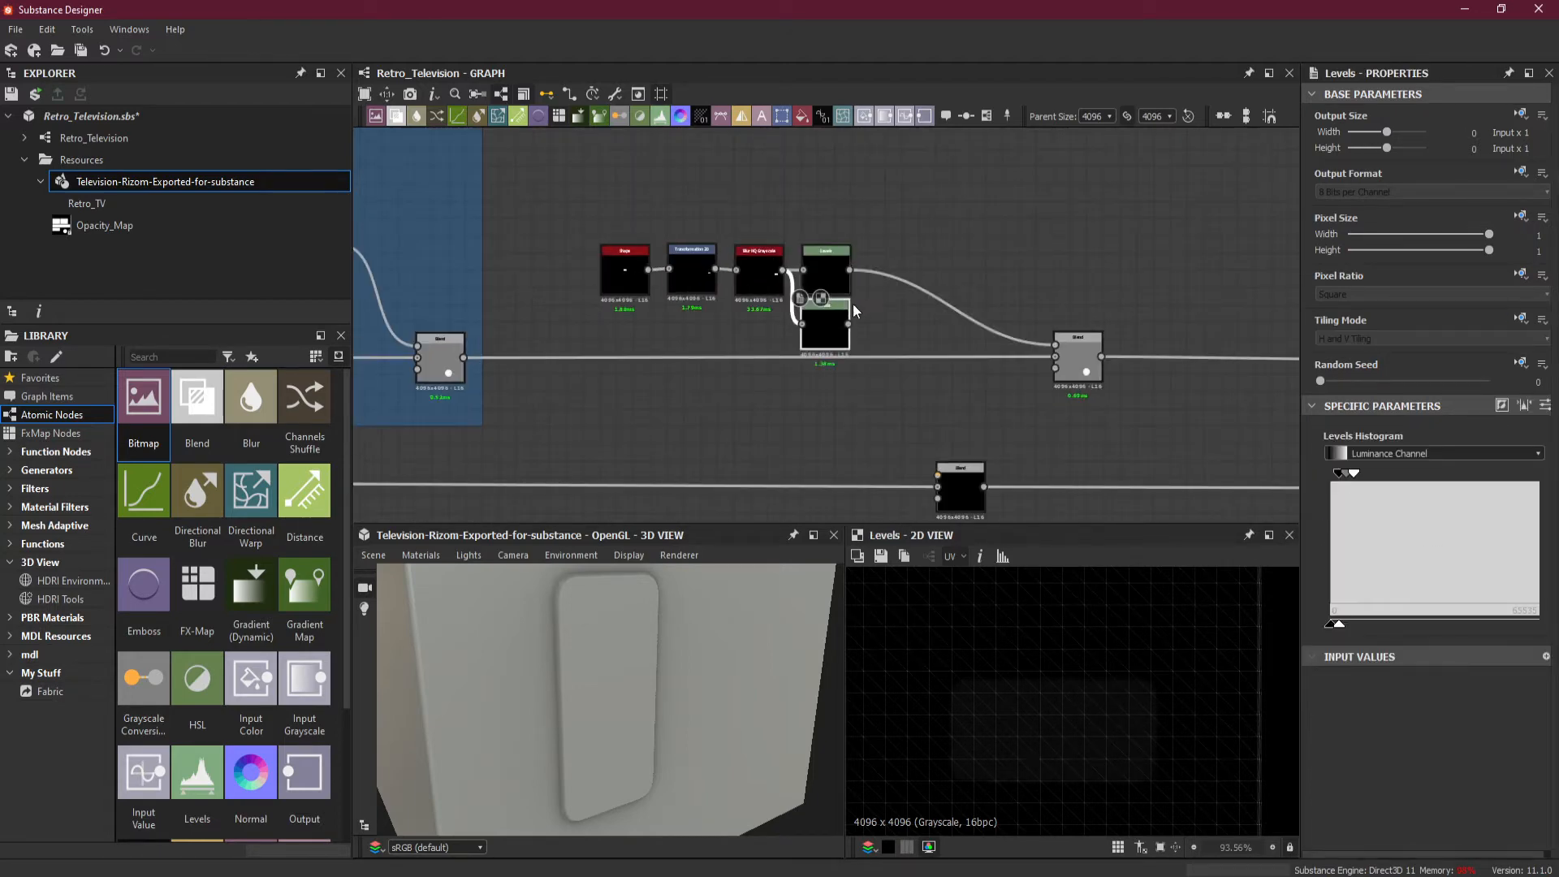
drag(825, 456, 840, 443)
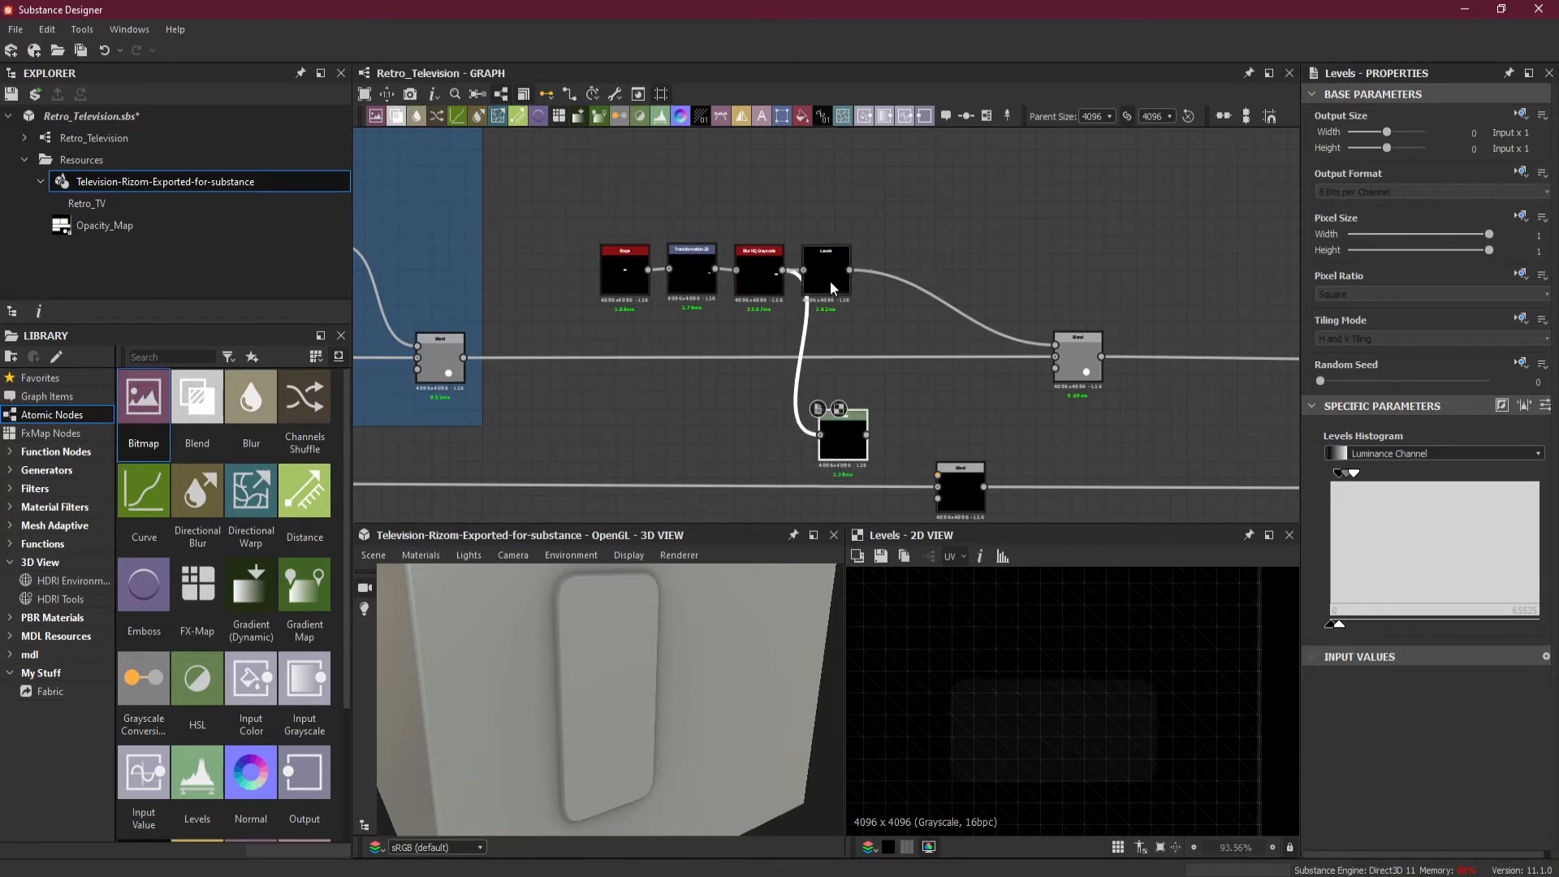
drag(830, 287, 880, 288)
drag(843, 427, 884, 457)
drag(1342, 627, 1519, 630)
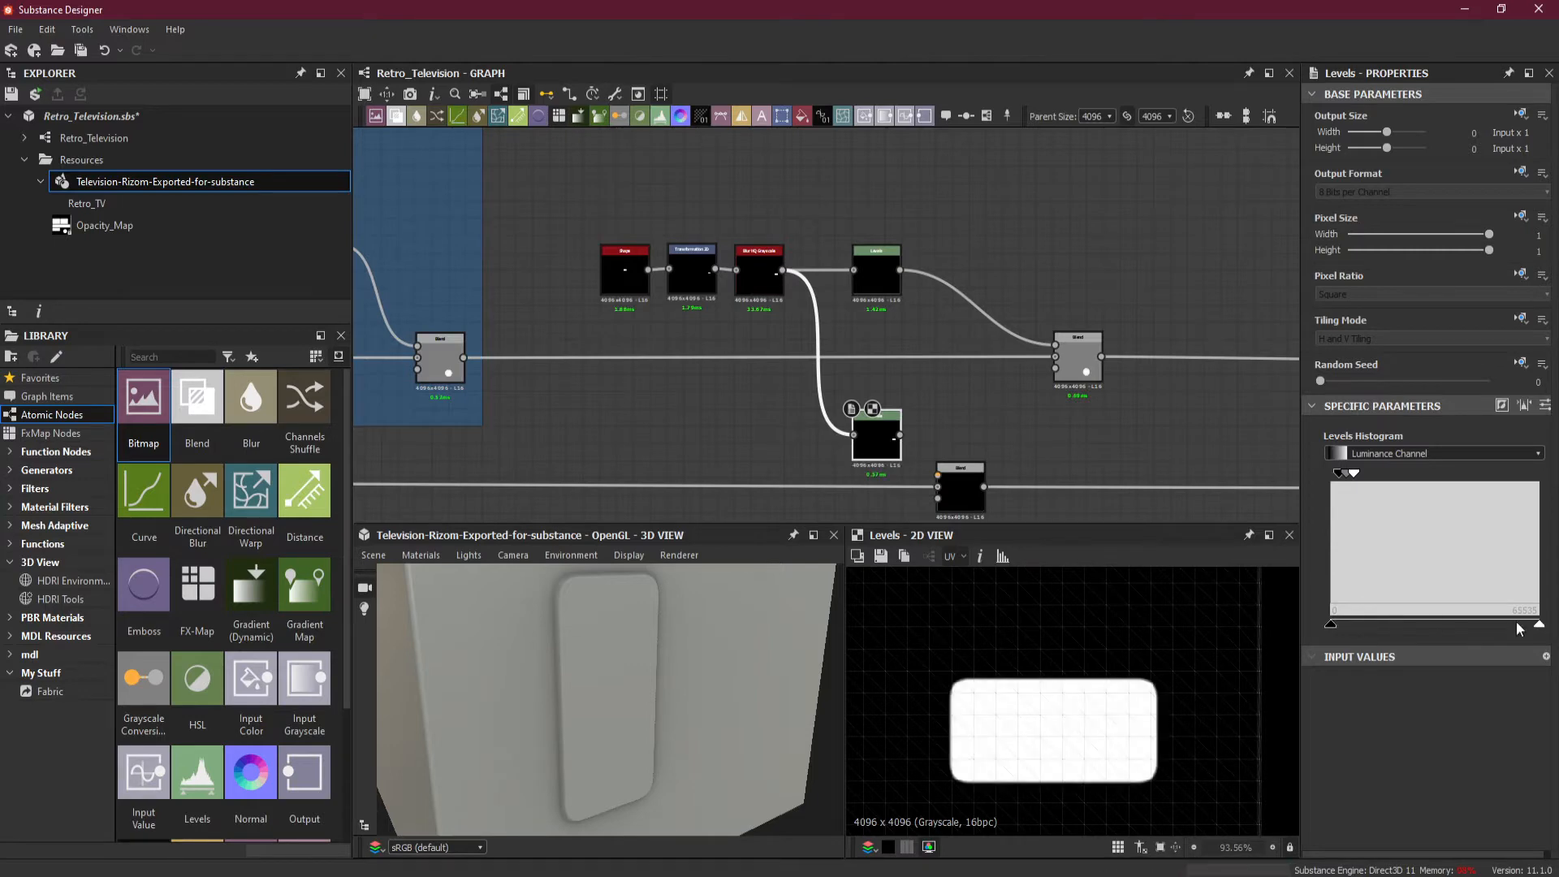
- Feed the duplicated Levels into the lower Blend's foreground, set the blending mode to Subtract, and check the panel's surface on the model
click(972, 485)
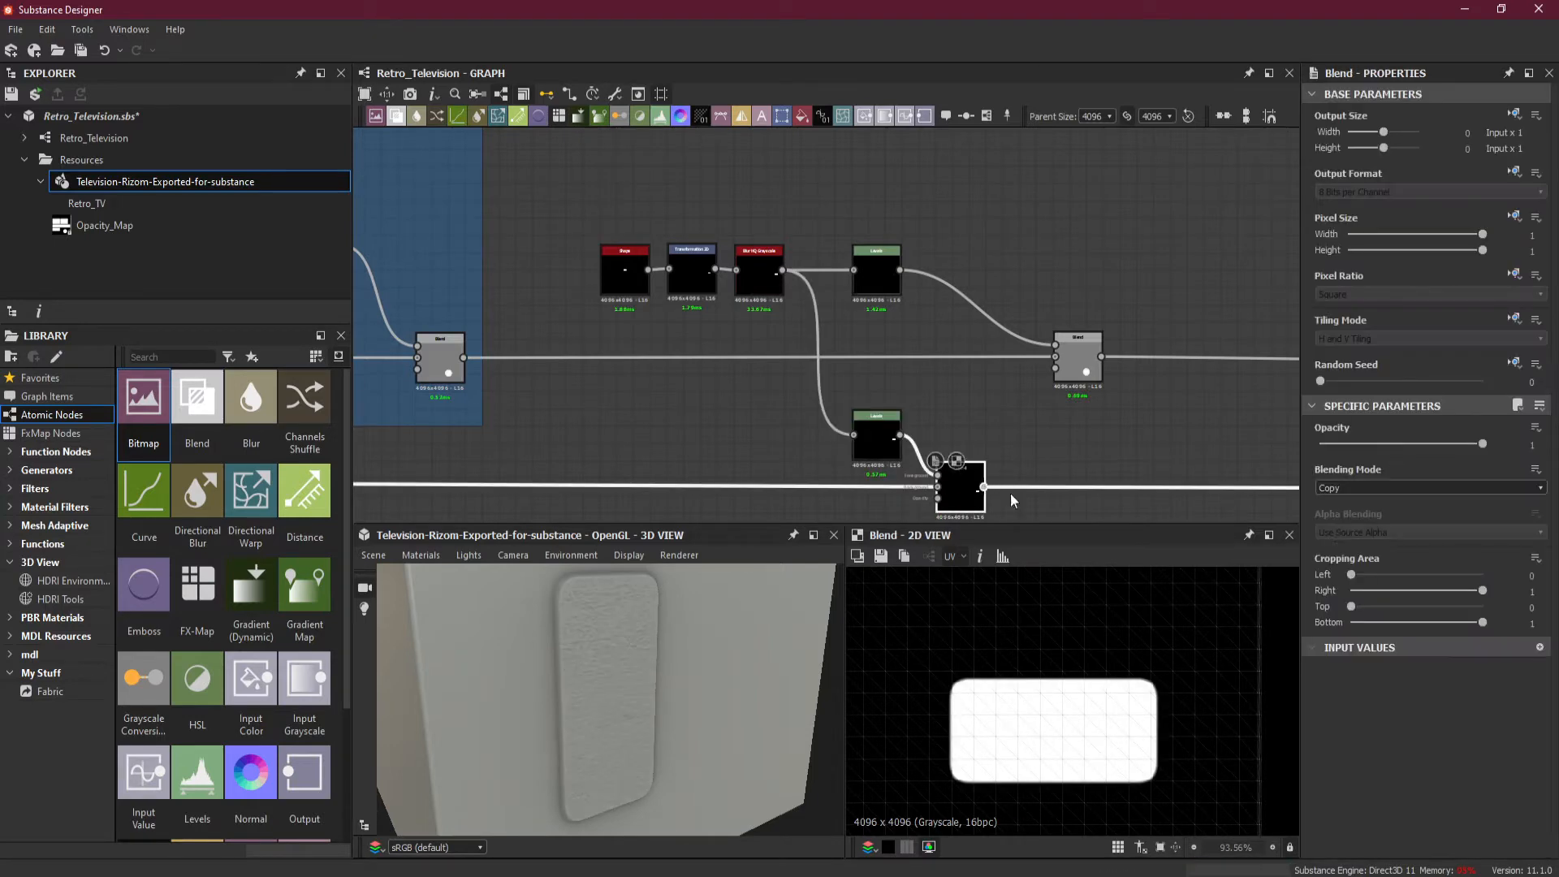
click(1351, 490)
click(1365, 520)
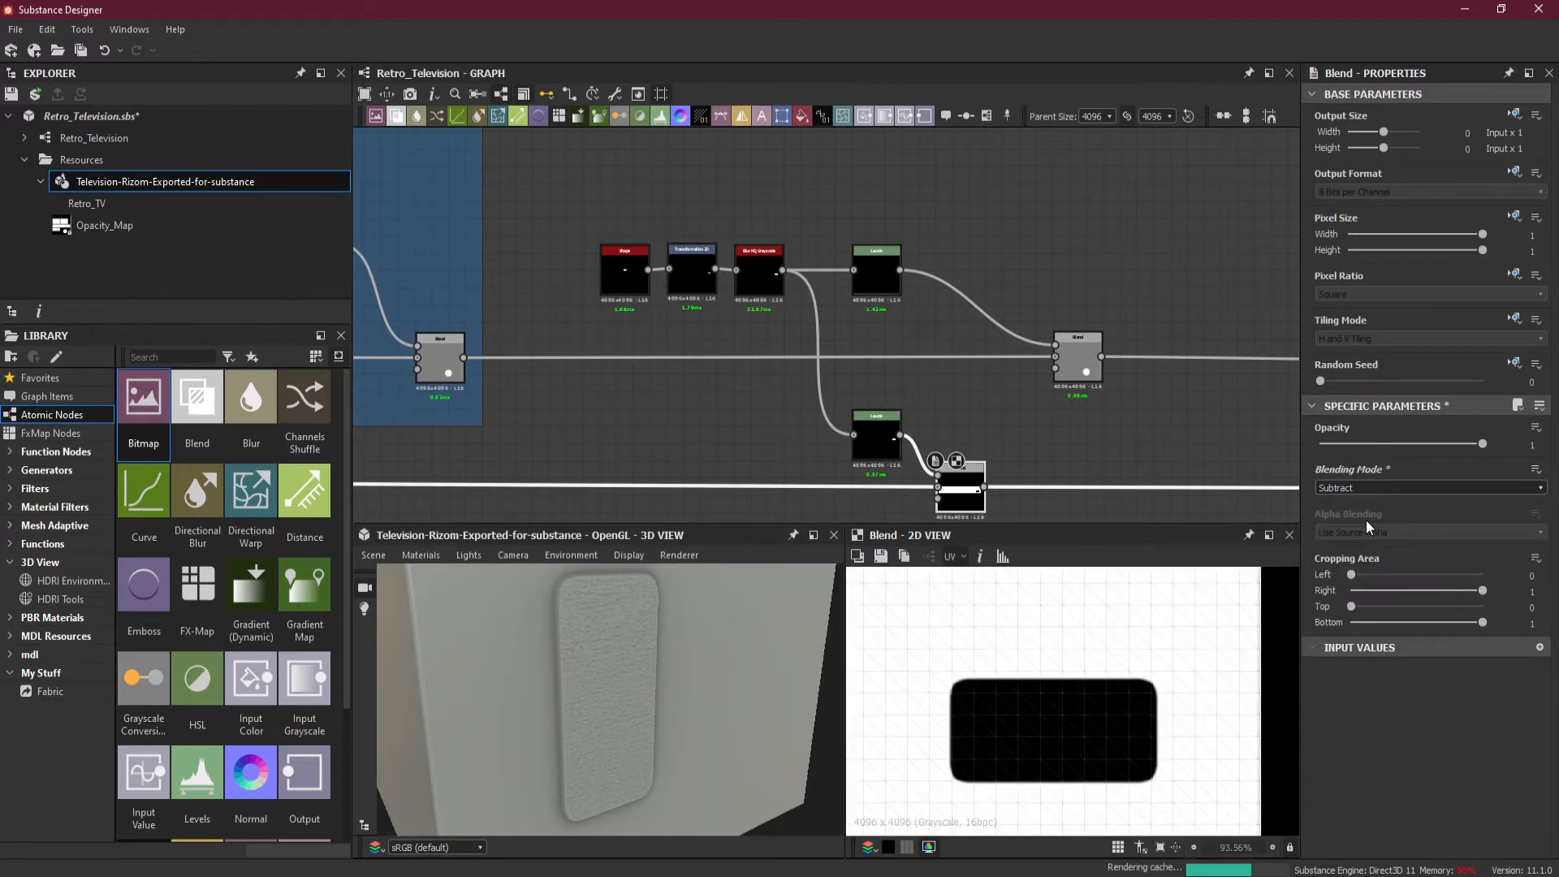
scroll(594, 641, up, 3)
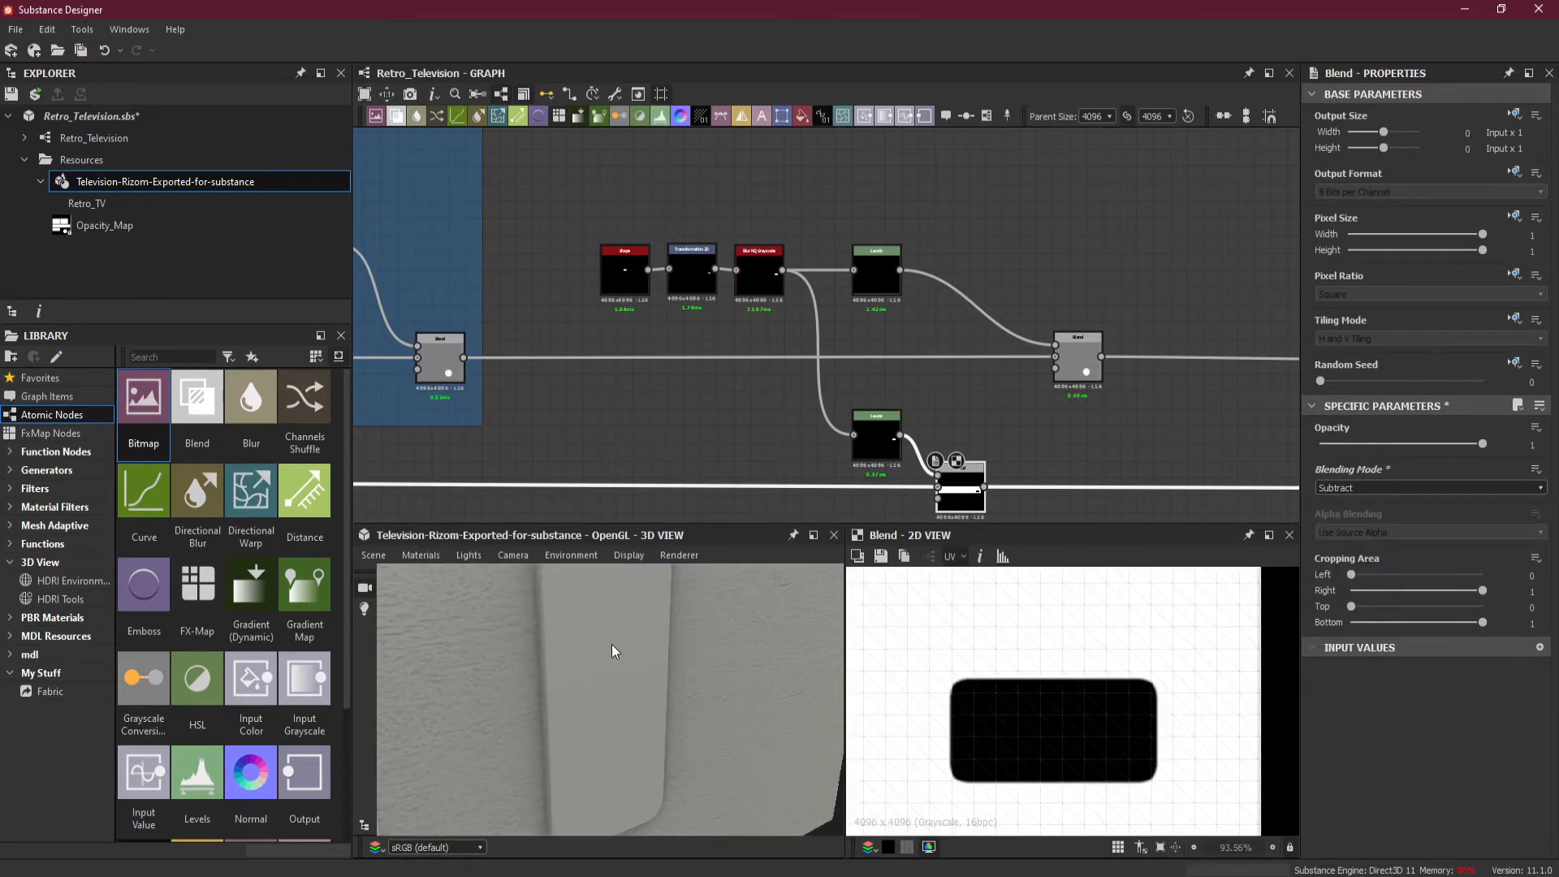
middle_drag(611, 645, 612, 701)
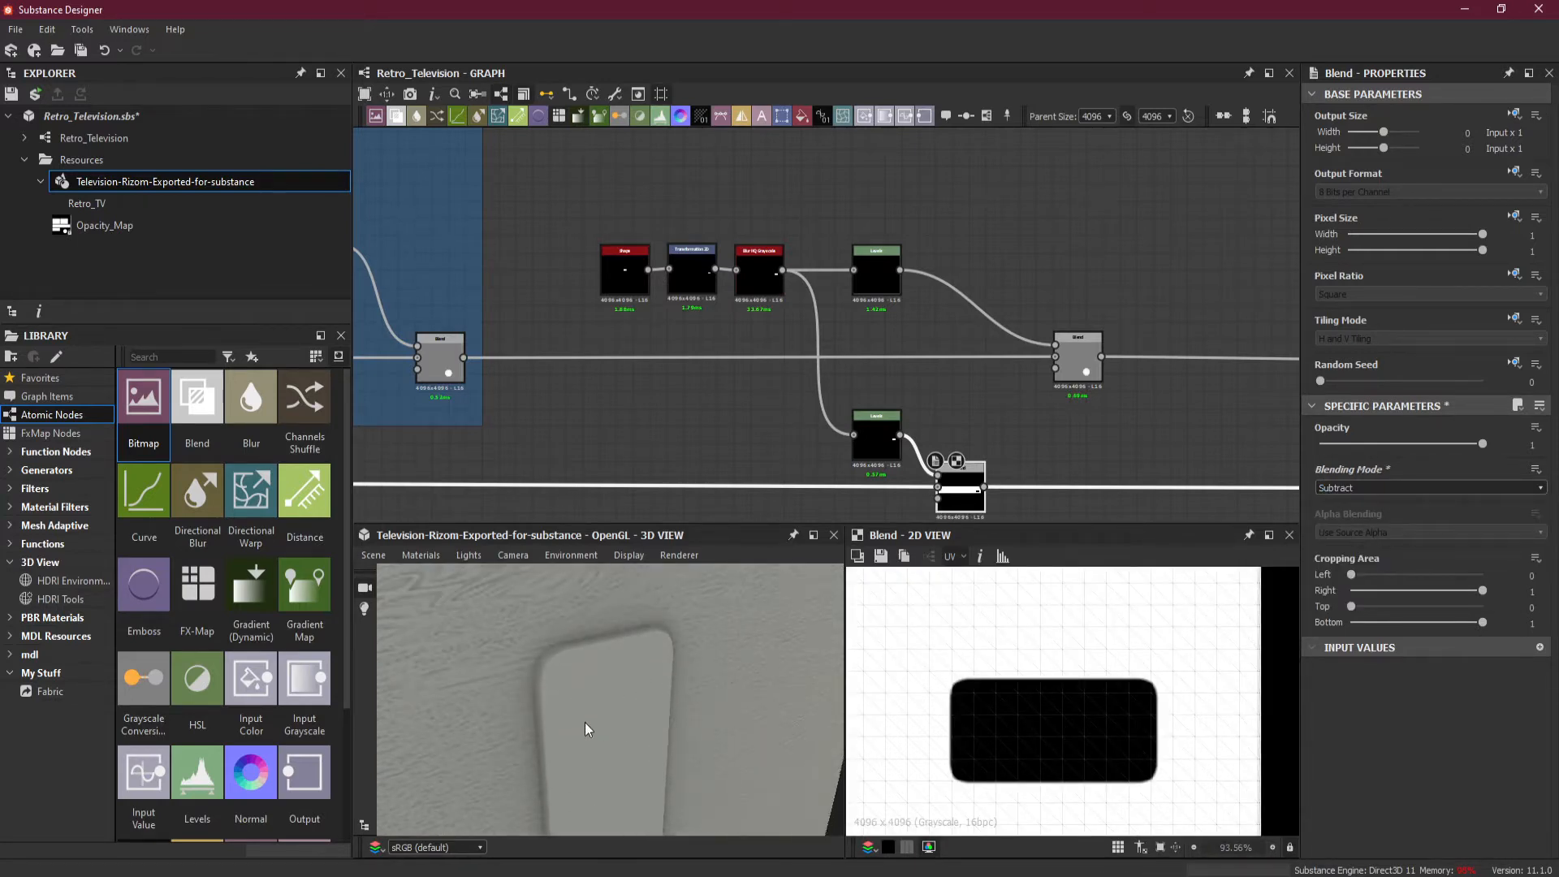
- Insert another Blend on the upper line just after the panel's Blend, and set its blending mode to Add (Linear Dodge)
middle_drag(1159, 404, 1021, 403)
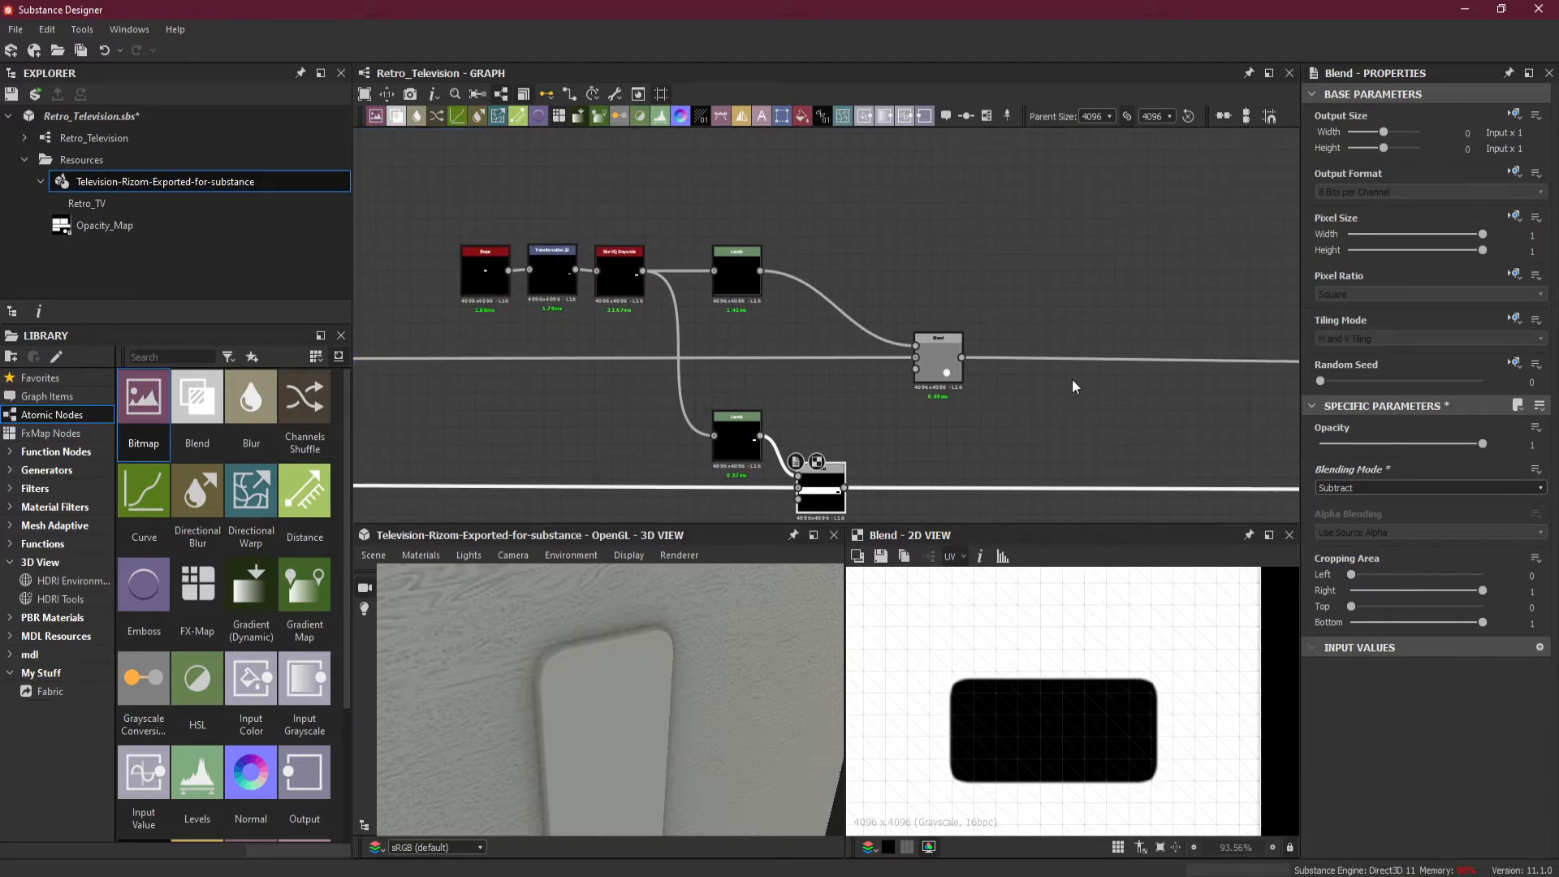
click(1091, 358)
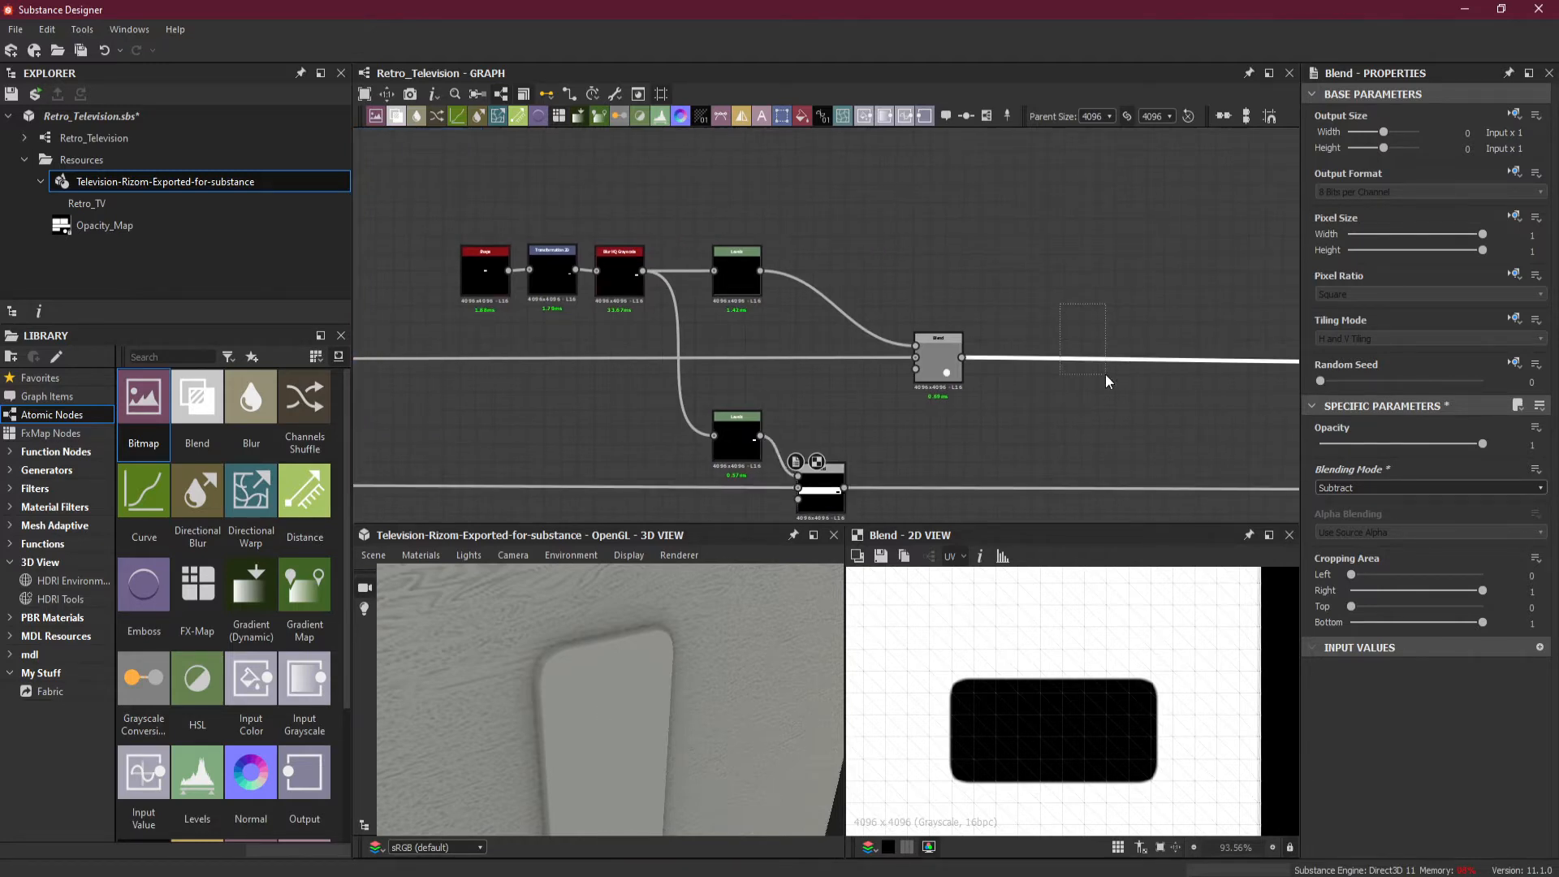
key(space)
click(1177, 396)
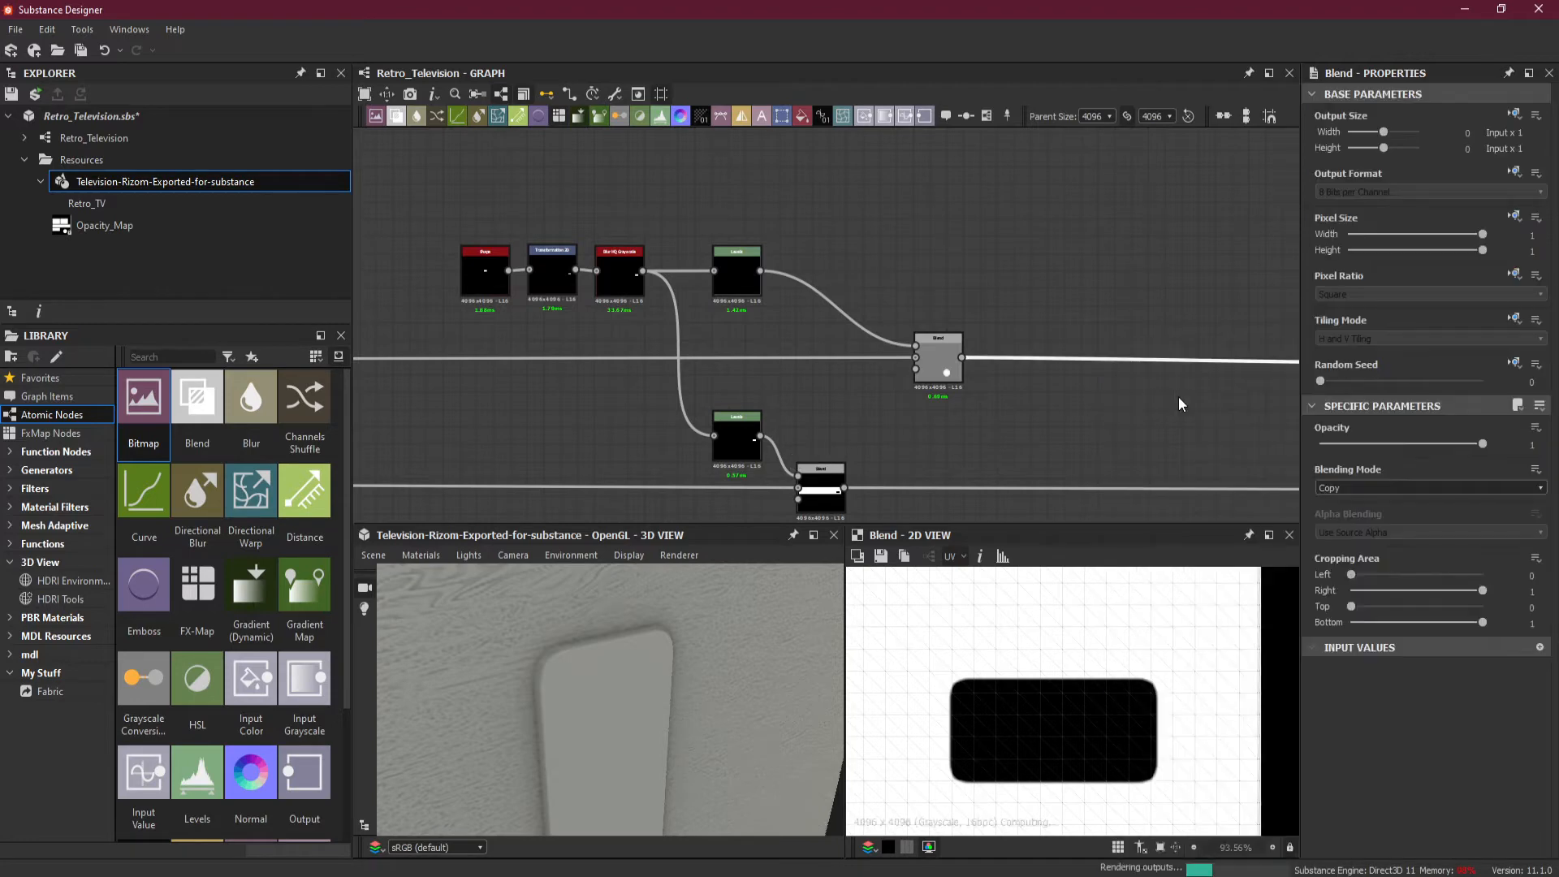
scroll(1157, 394, down, 3)
scroll(1152, 393, down, 2)
middle_drag(1211, 401, 935, 401)
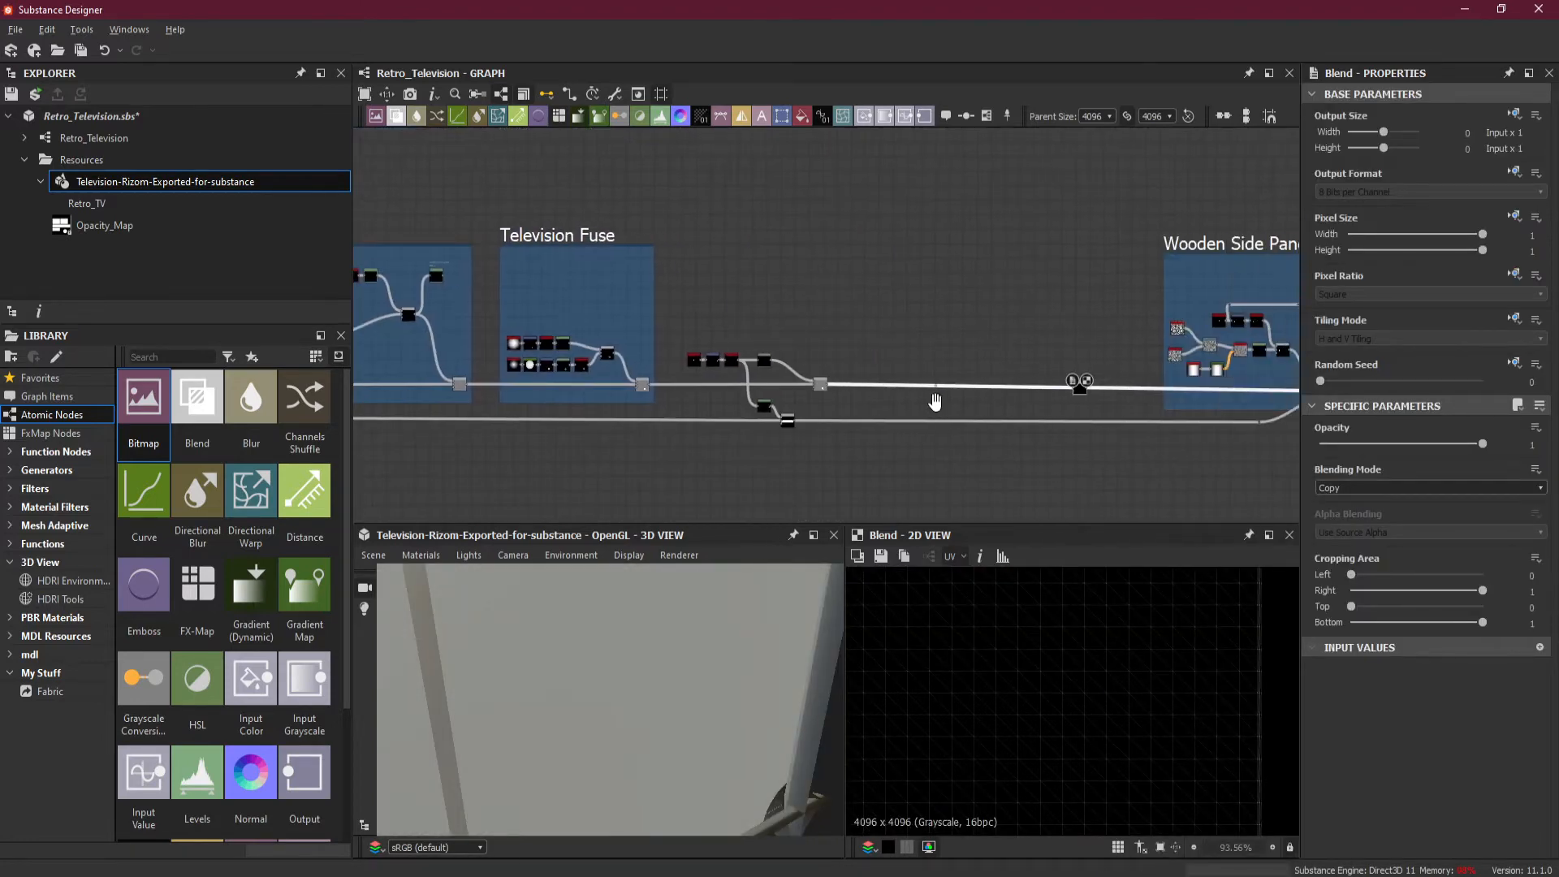
scroll(947, 392, up, 2)
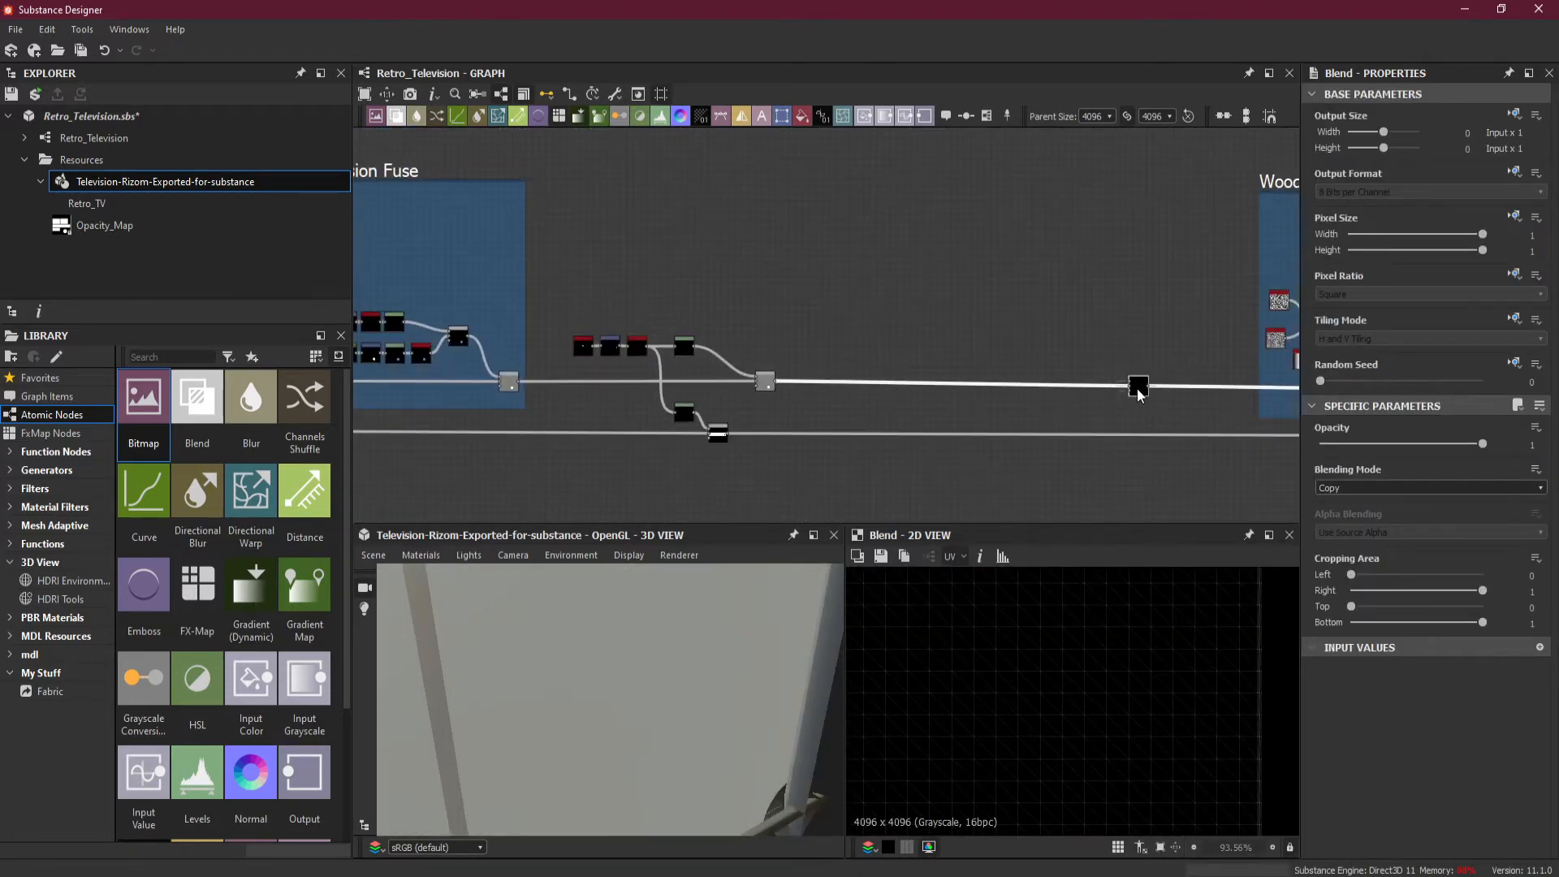
drag(1141, 386, 864, 385)
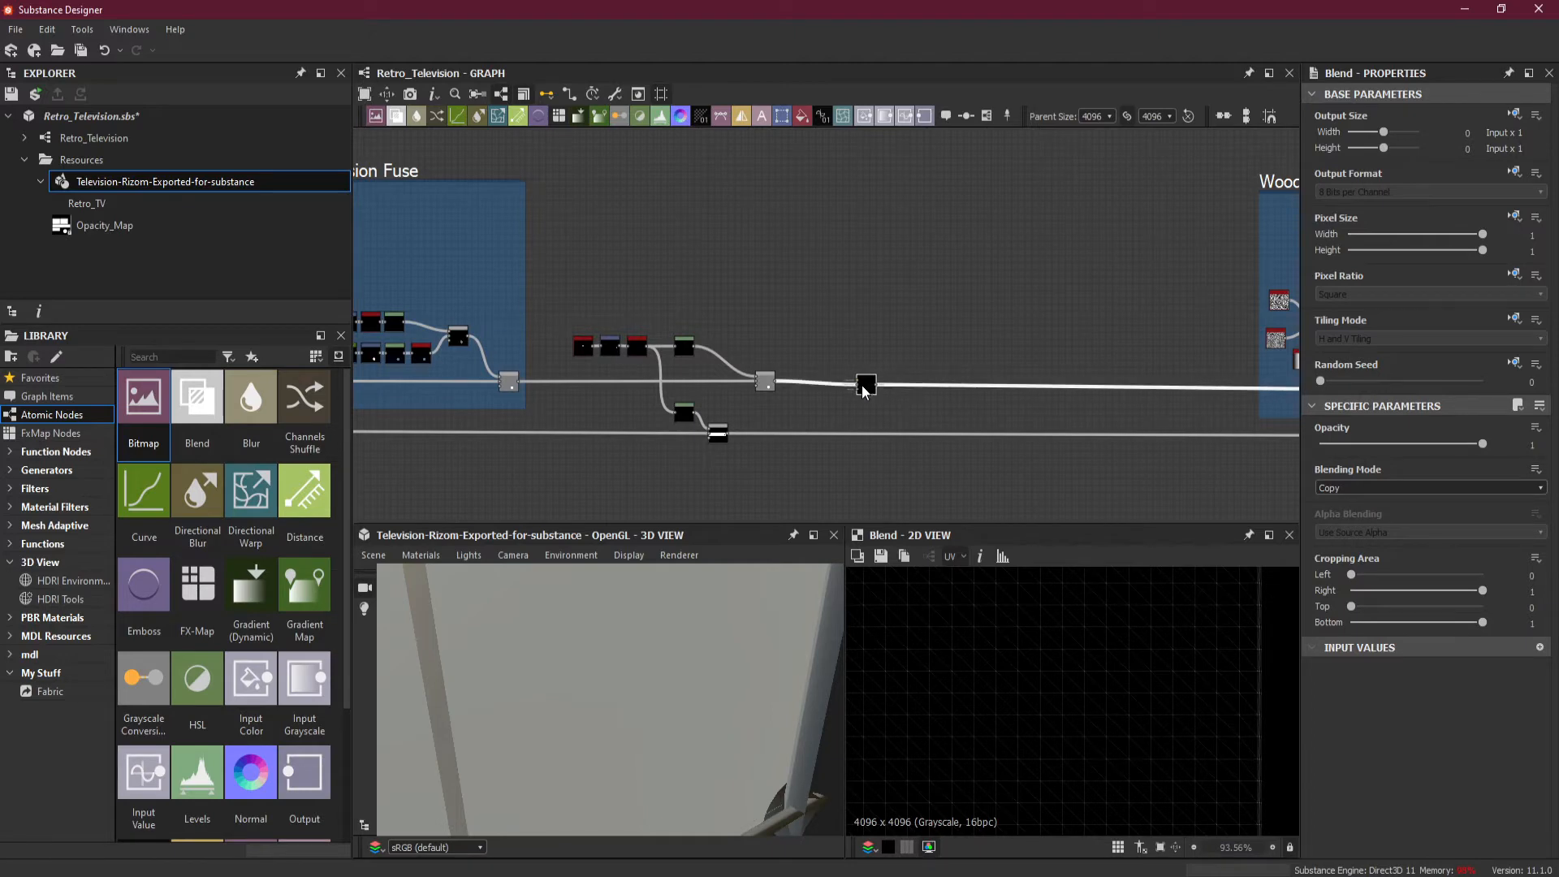
scroll(754, 357, up, 2)
scroll(915, 431, up, 2)
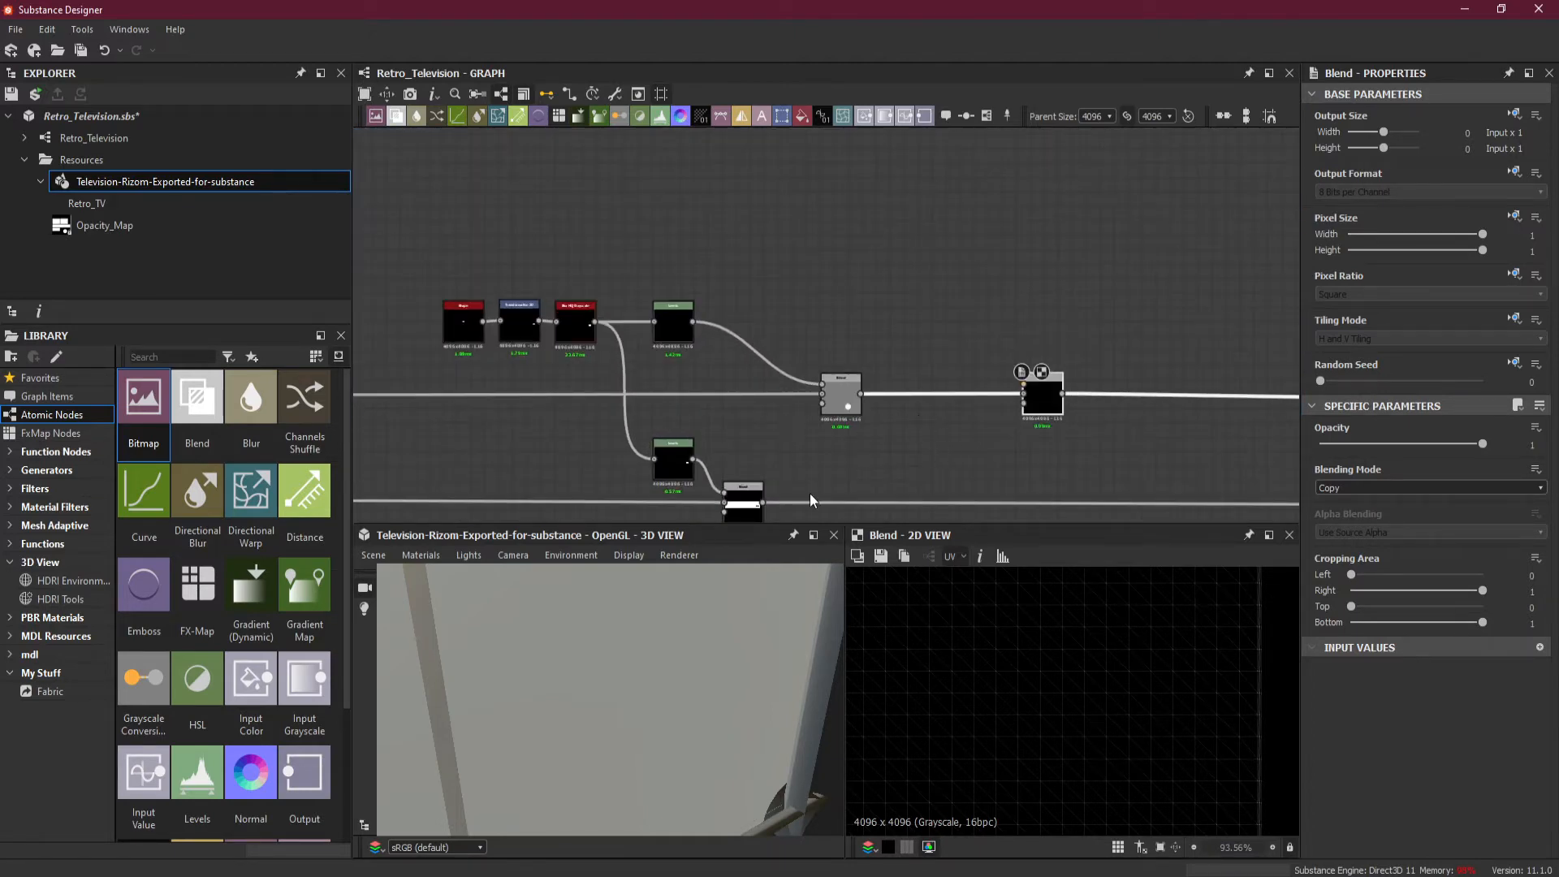
click(1417, 488)
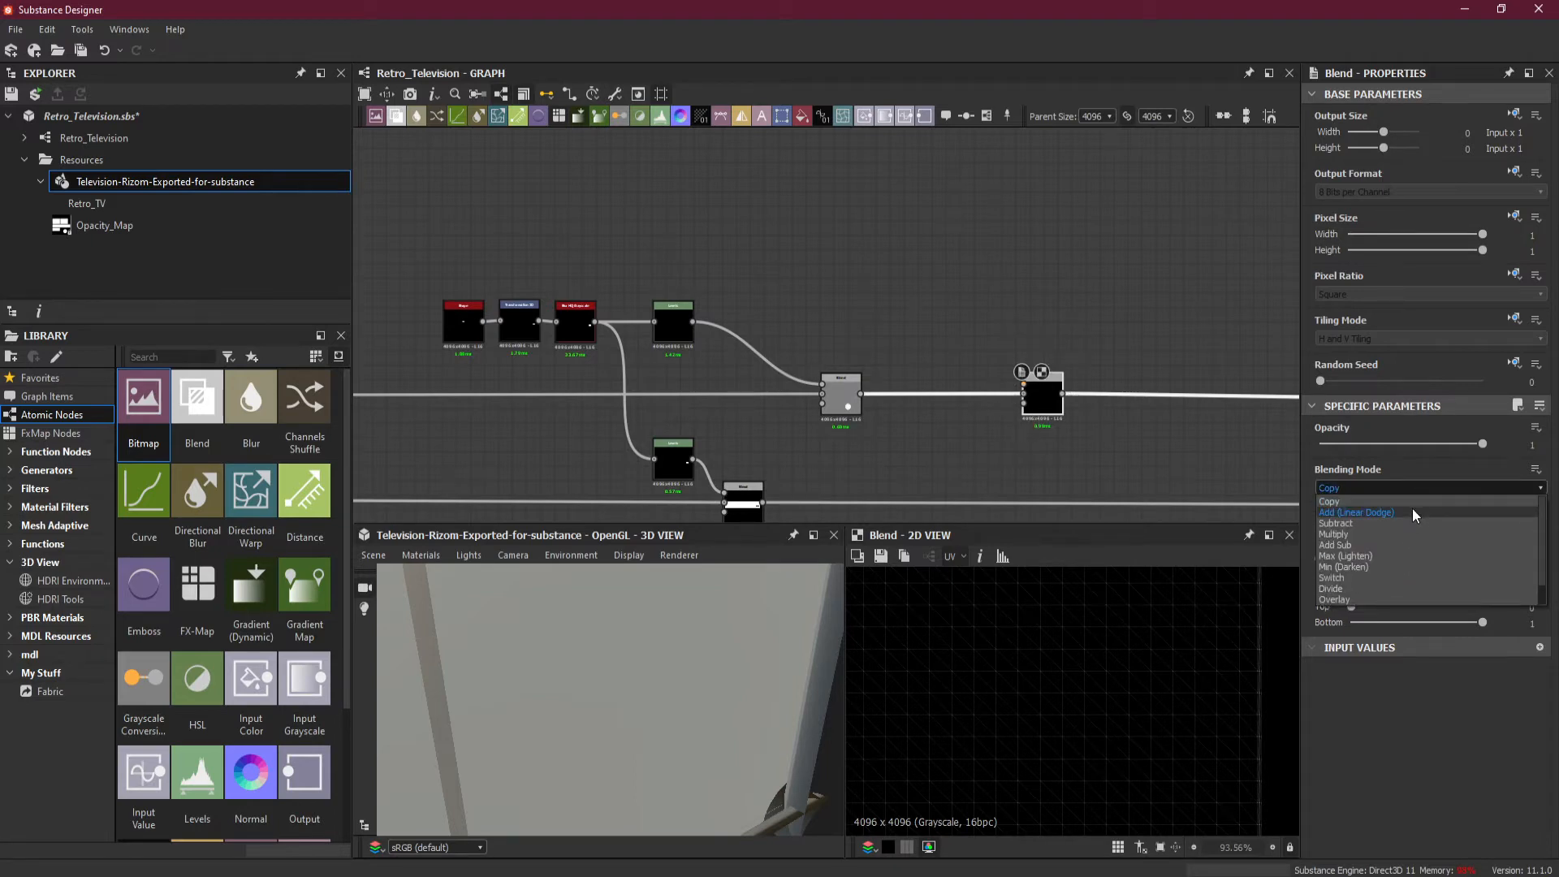
click(1411, 508)
- Duplicate the panel's Shape, Transformation 2D, Blur HQ Grayscale and Levels chain and place the copy above the line between the two upper Blends
scroll(836, 298, up, 2)
mouse_move(835, 297)
middle_down()
mouse_move(1070, 296)
mouse_move(935, 287)
middle_up()
scroll(976, 276, down, 1)
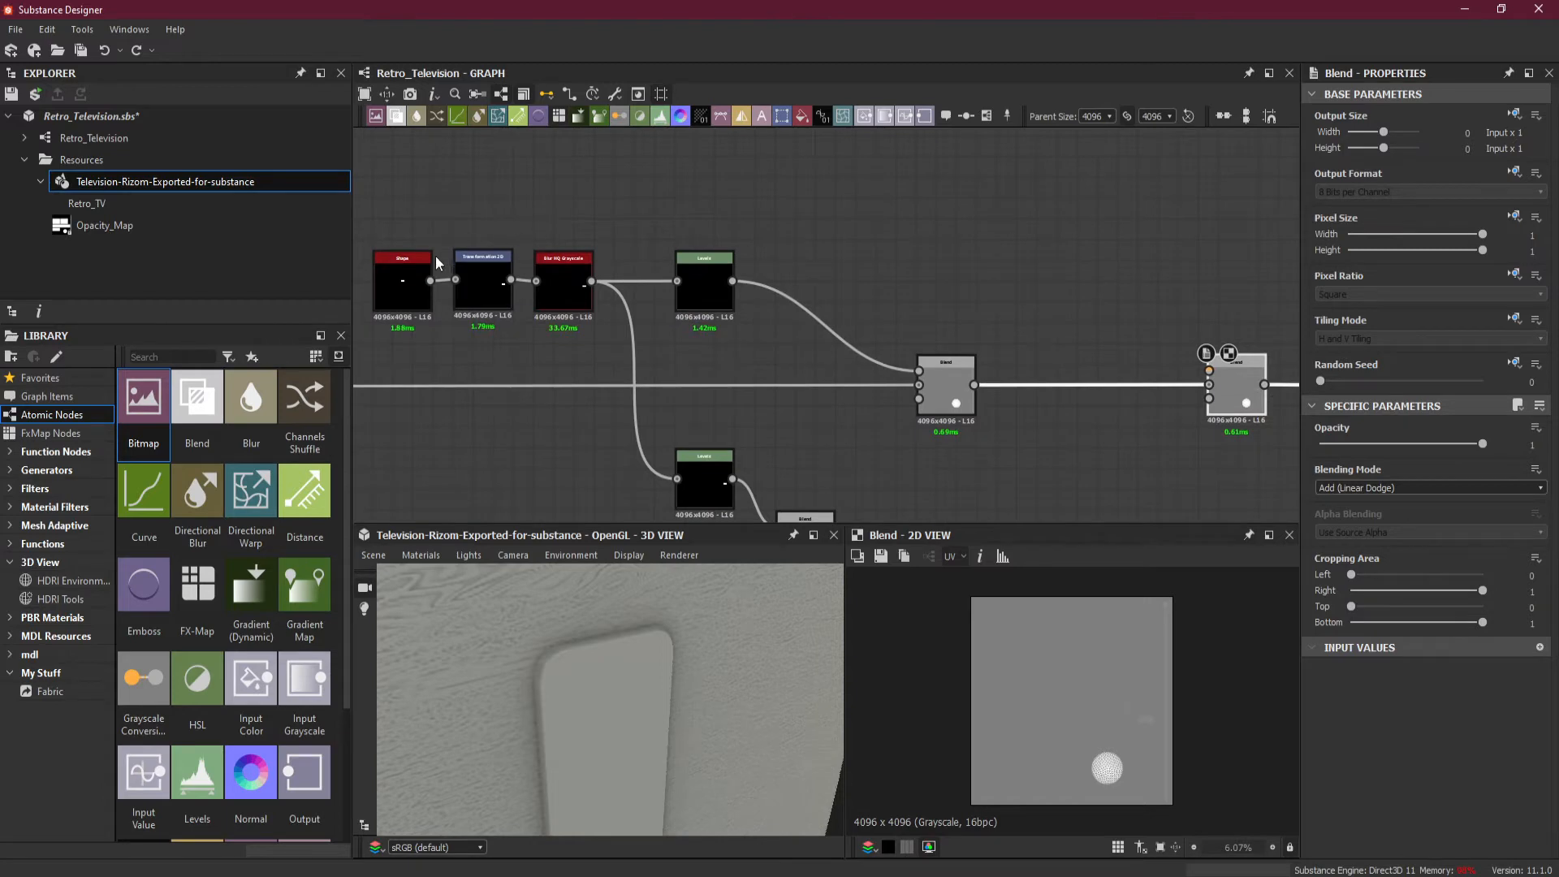
click(411, 261)
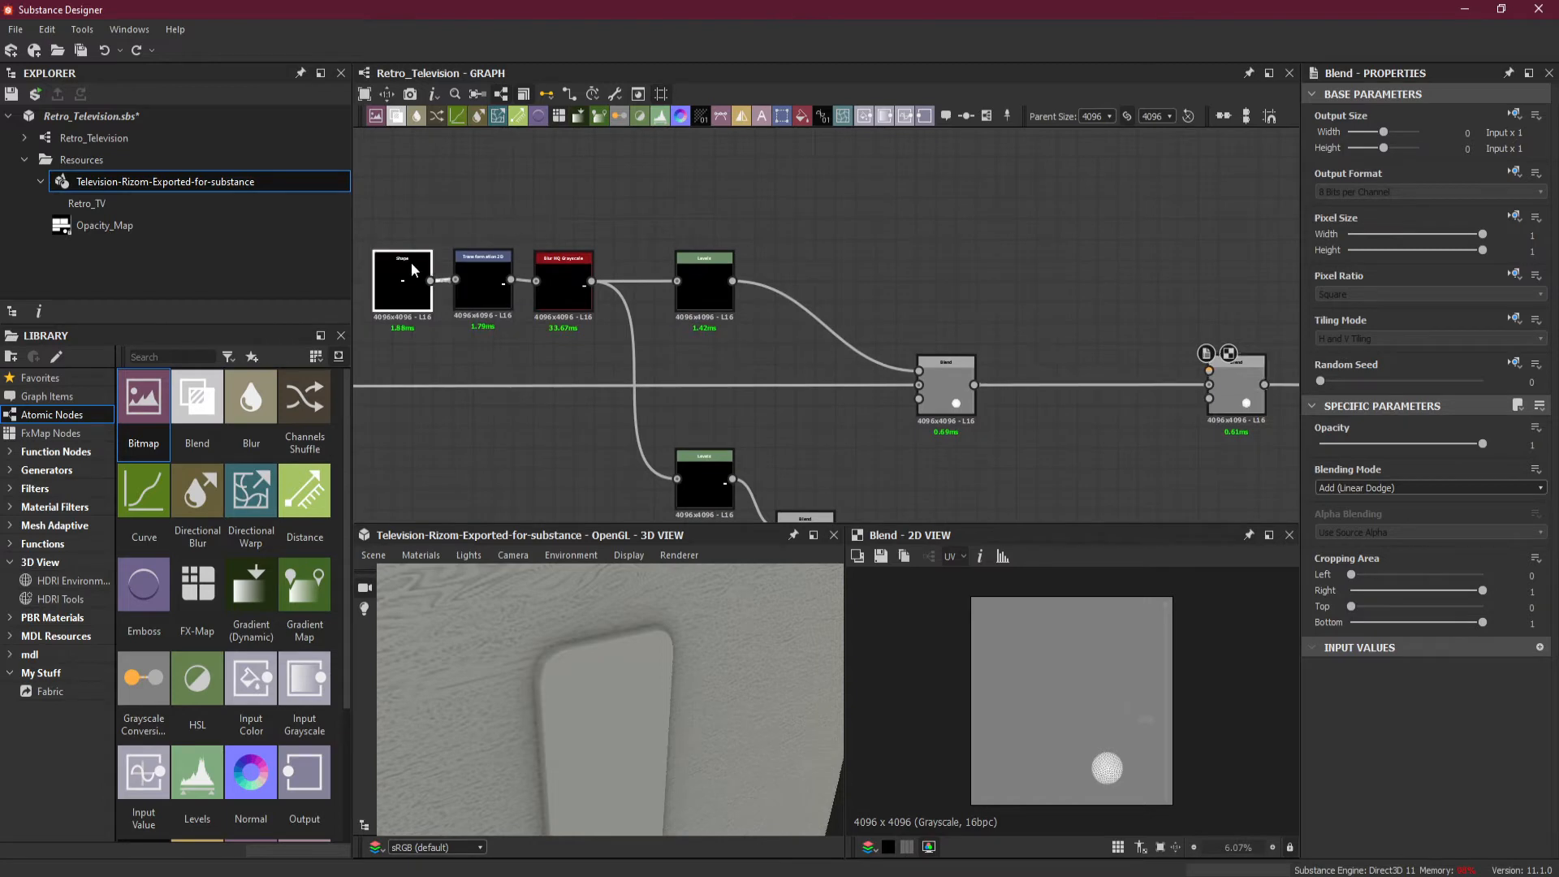
shift+click(568, 277)
shift+click(703, 280)
key(ctrl+c)
key(ctrl+v)
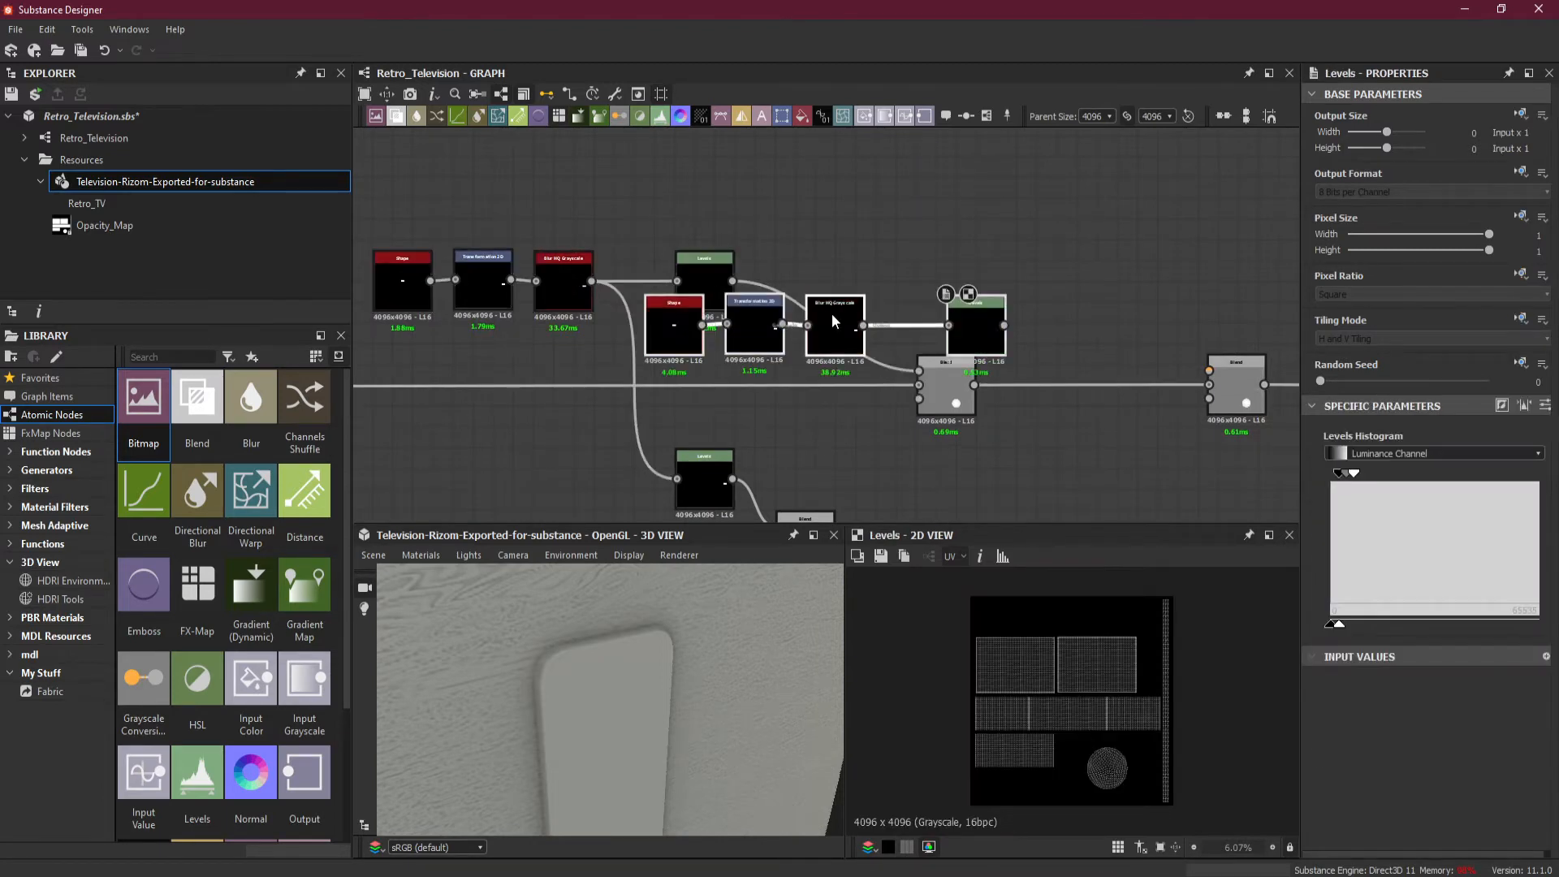
drag(831, 314, 1041, 240)
middle_drag(1039, 246, 802, 257)
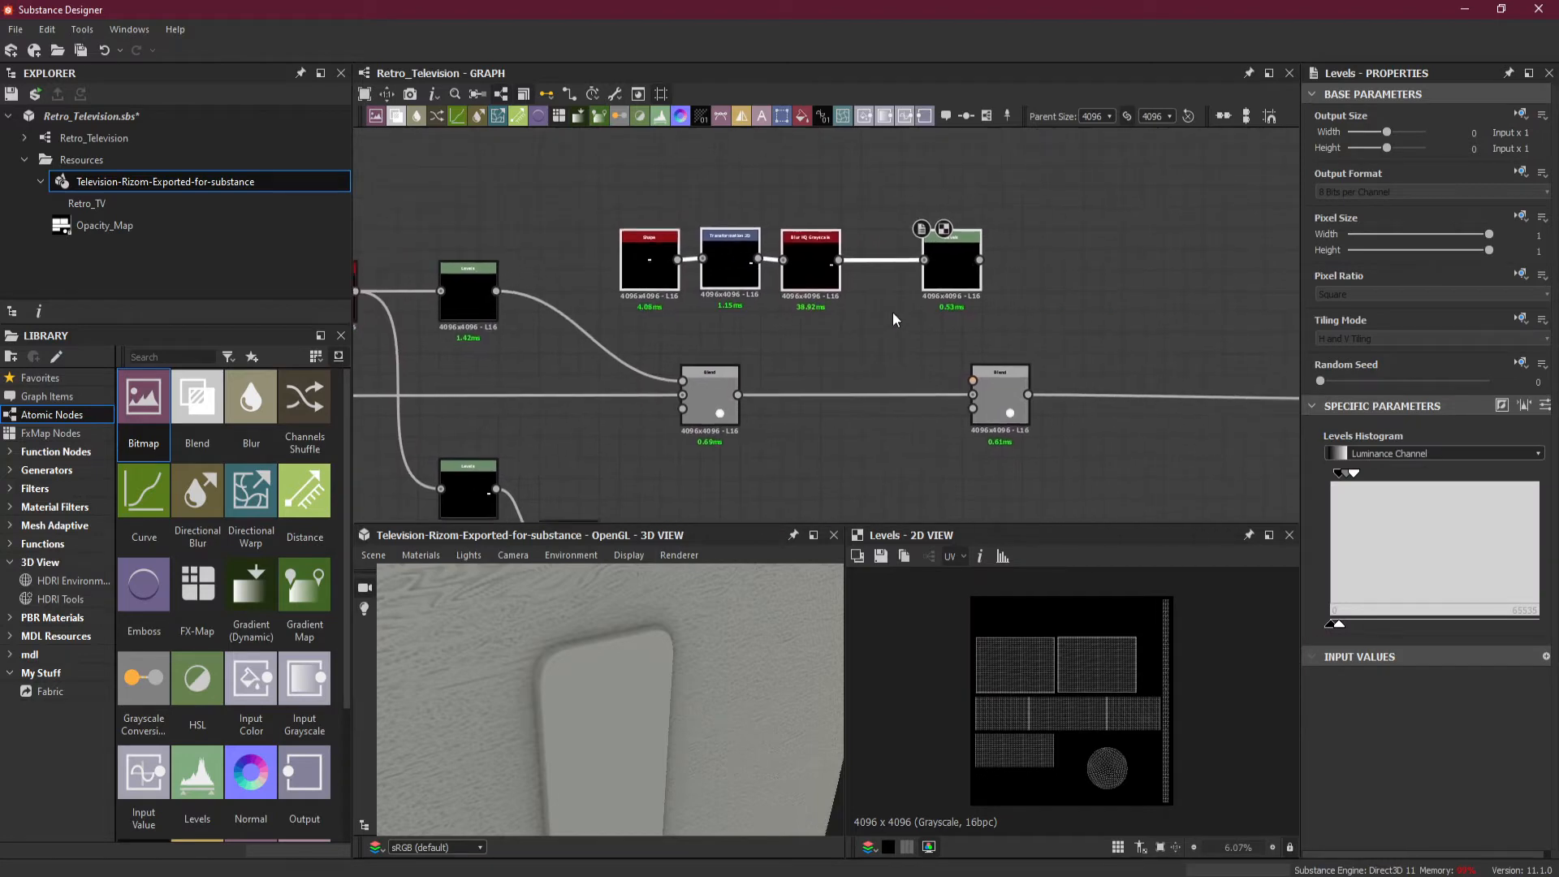
- Tighten the spacing of the copied chain and move the Add (Linear Dodge) Blend farther along the line, past the copied Levels
click(924, 334)
drag(959, 275, 902, 275)
drag(1009, 201, 833, 297)
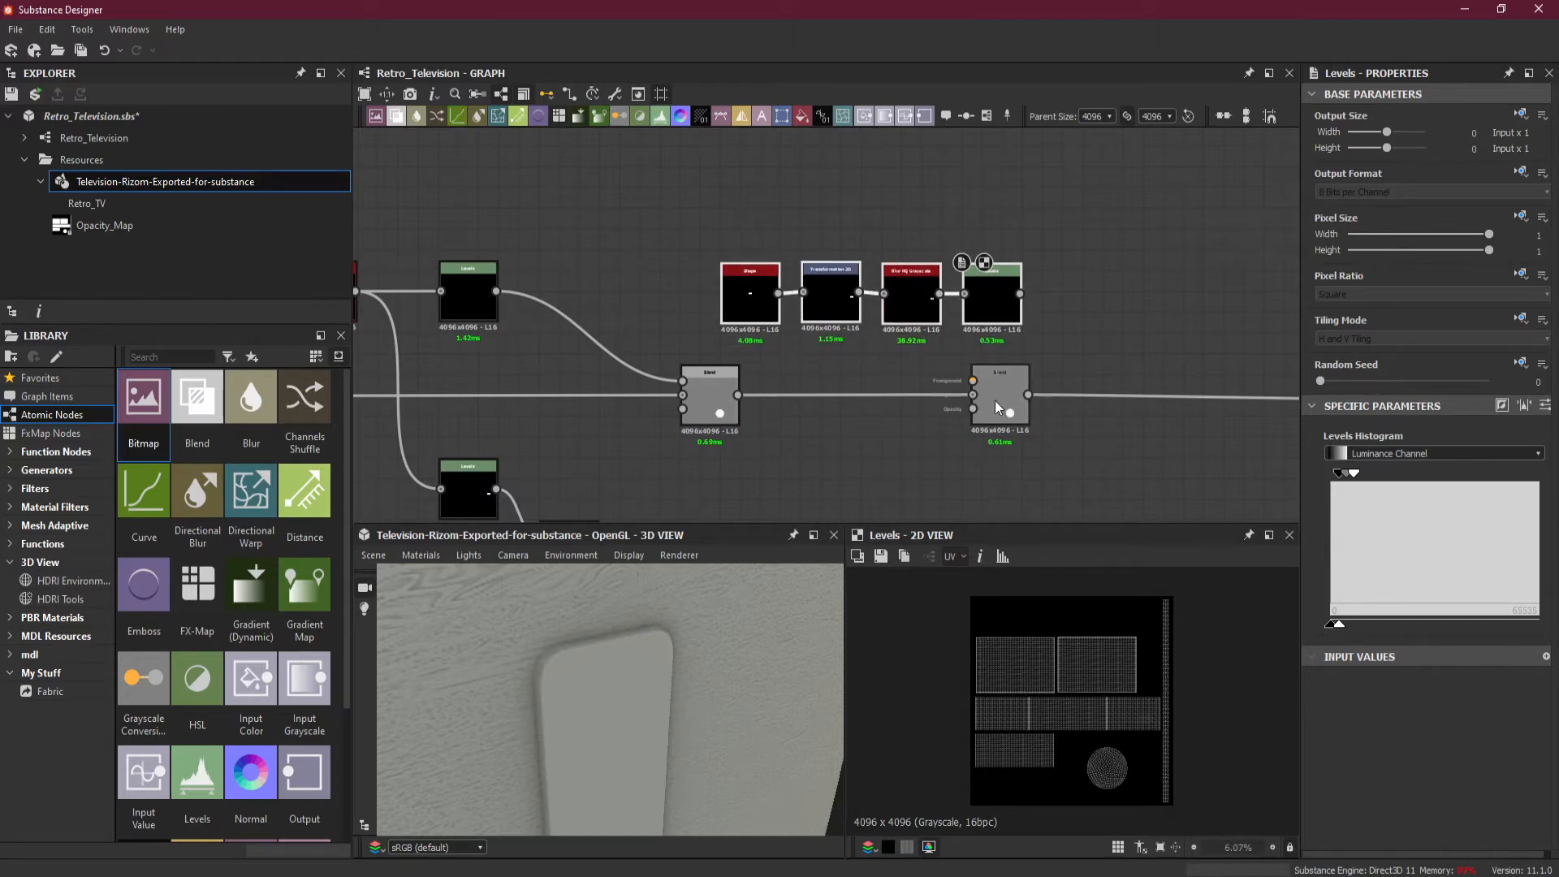
drag(995, 401, 1180, 399)
drag(1079, 234, 776, 297)
click(831, 364)
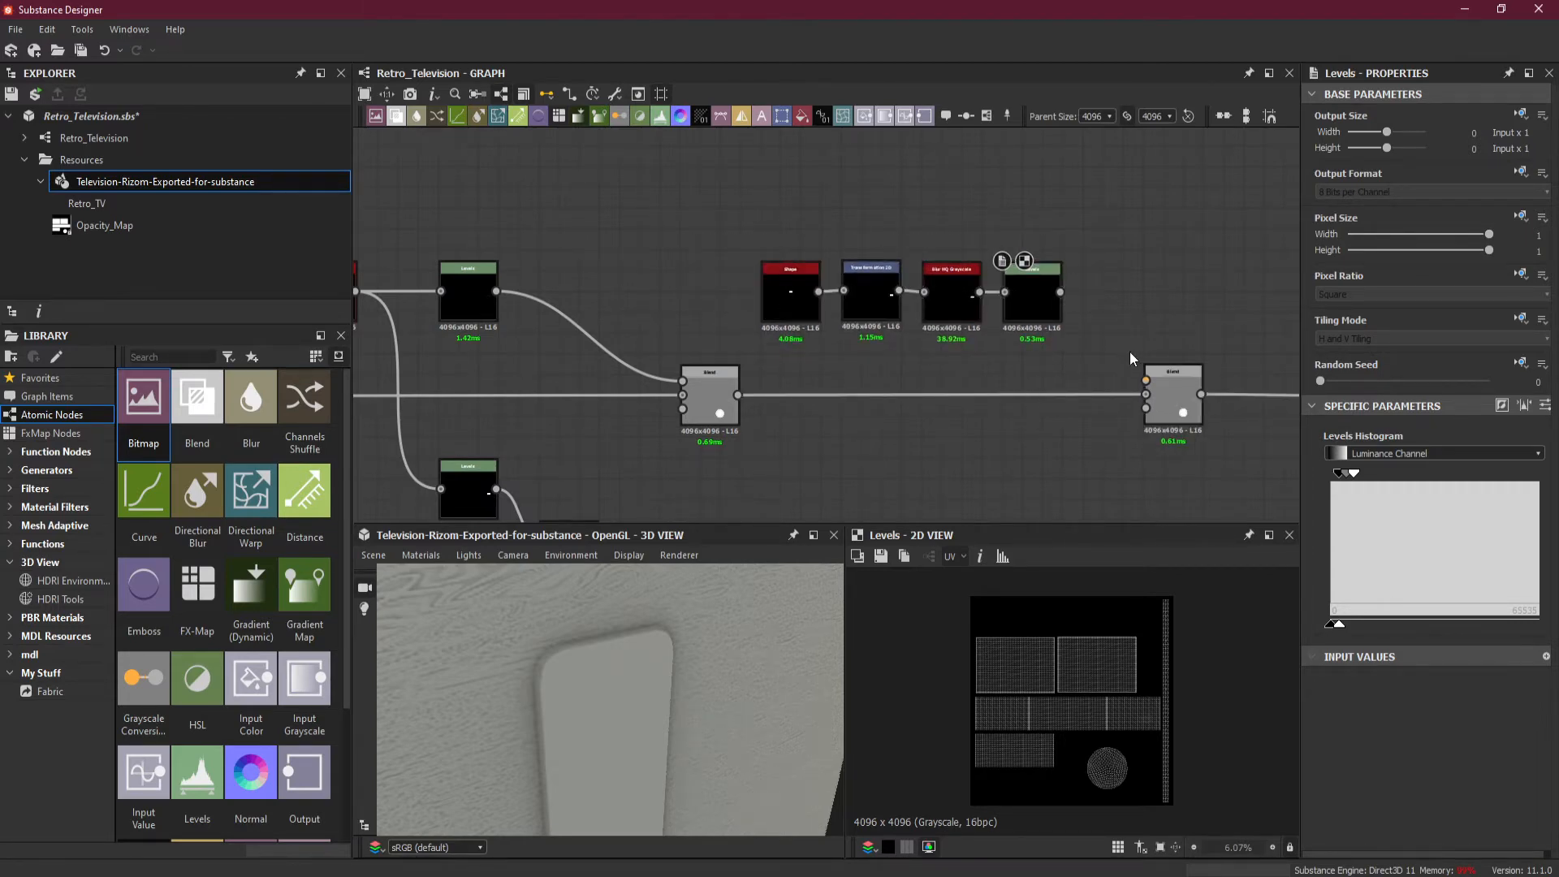
- Feed the copied Levels into the new upper Blend's foreground and set that Blend's blending mode to Subtract
scroll(1124, 351, up, 2)
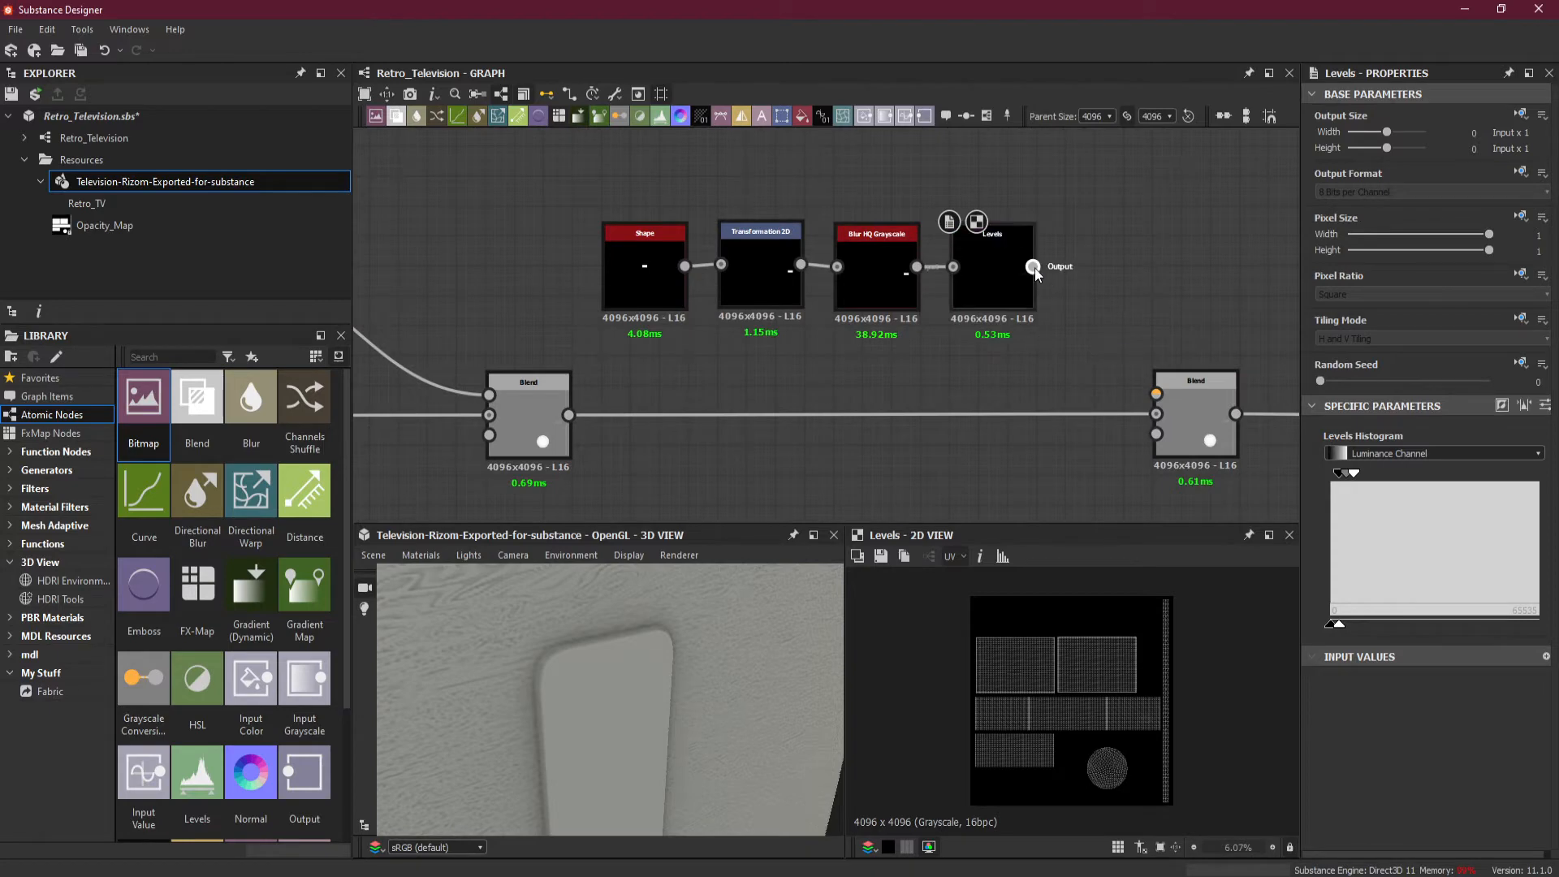
drag(1033, 266, 1156, 394)
click(1186, 412)
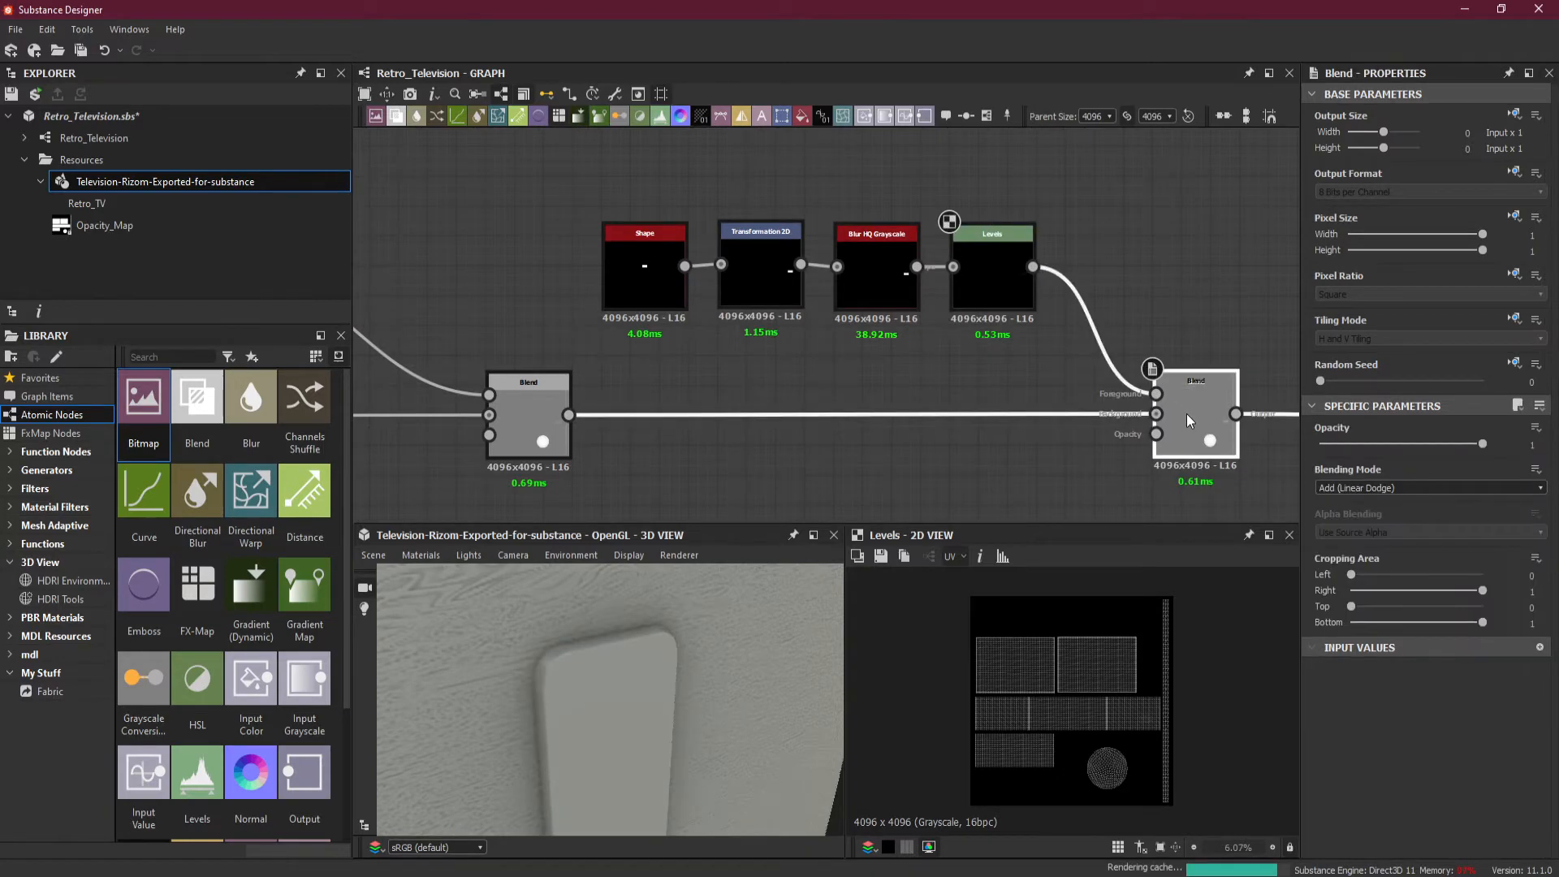
click(1394, 487)
click(1397, 522)
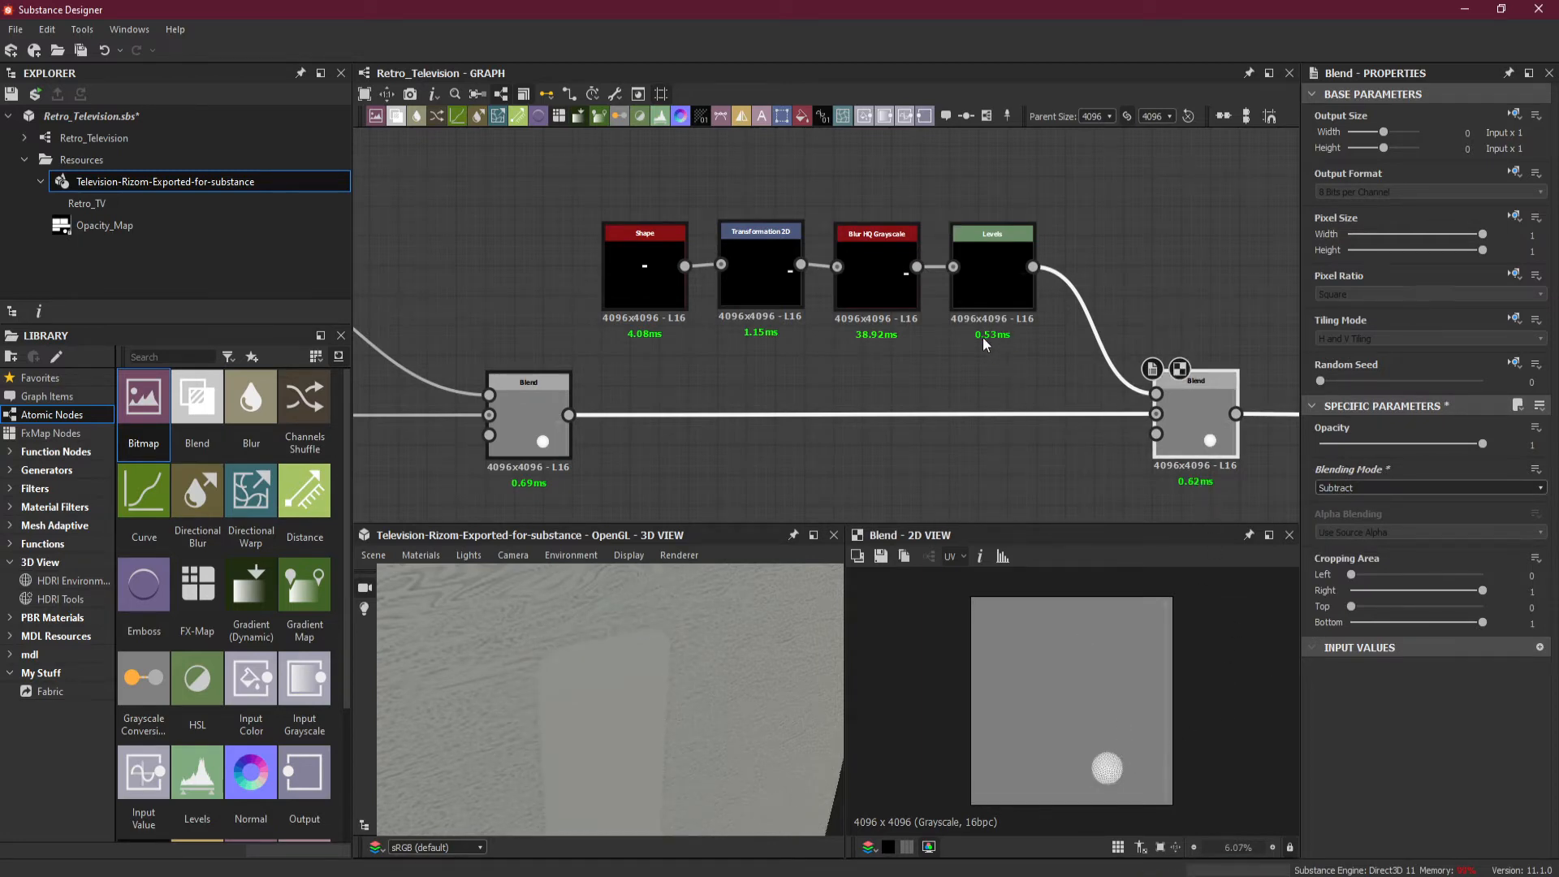
- Preview the copied Shape's mask in the 2D view and raise the copied Levels' output white point to full white
click(644, 278)
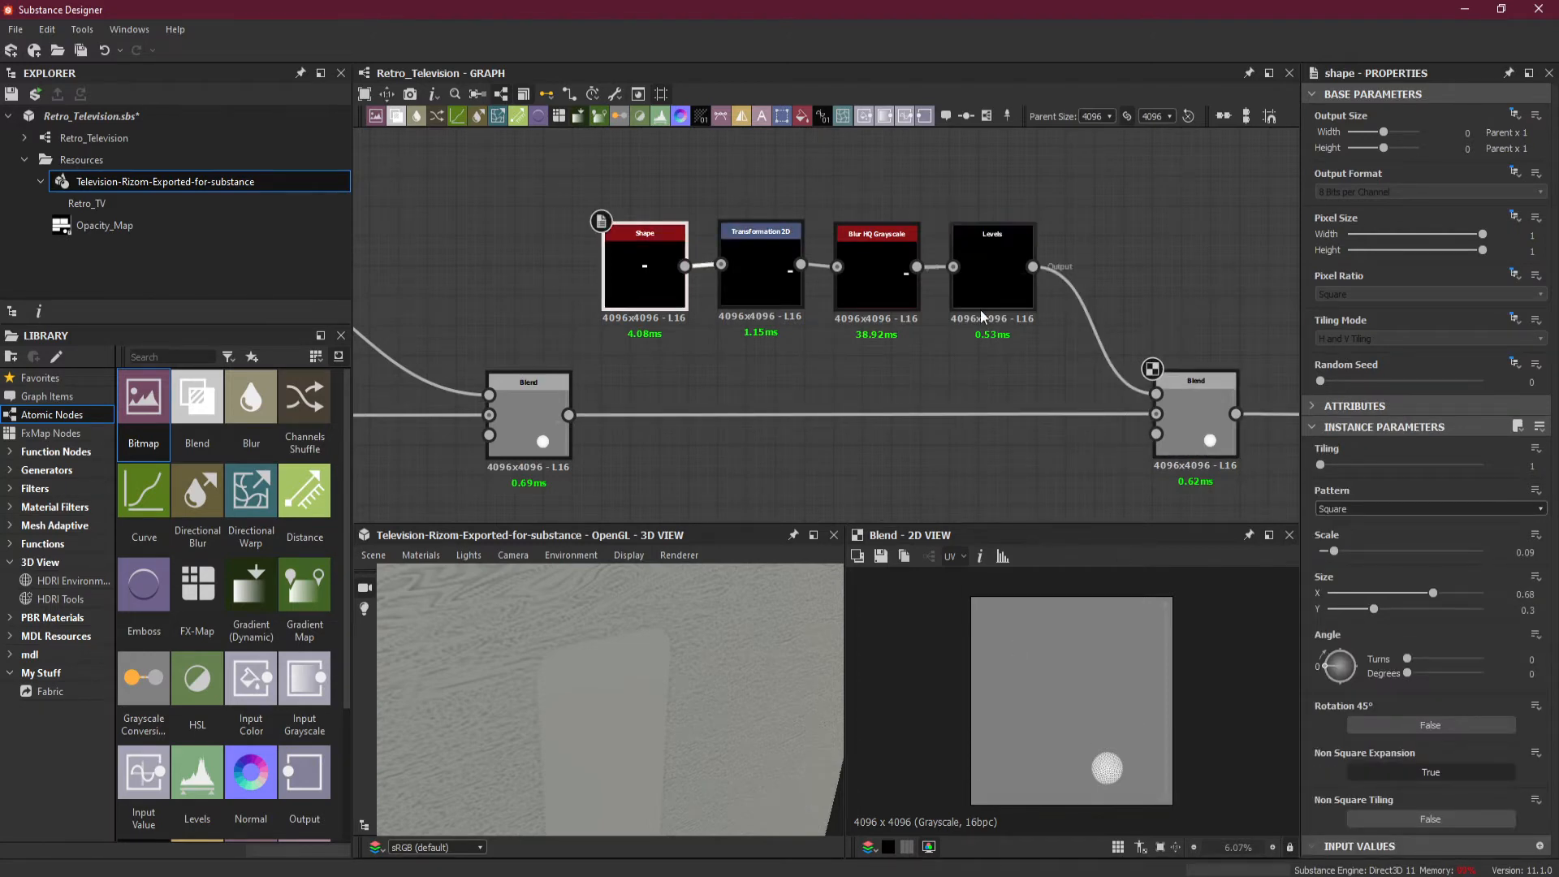
double_click(659, 285)
scroll(1075, 700, up, 8)
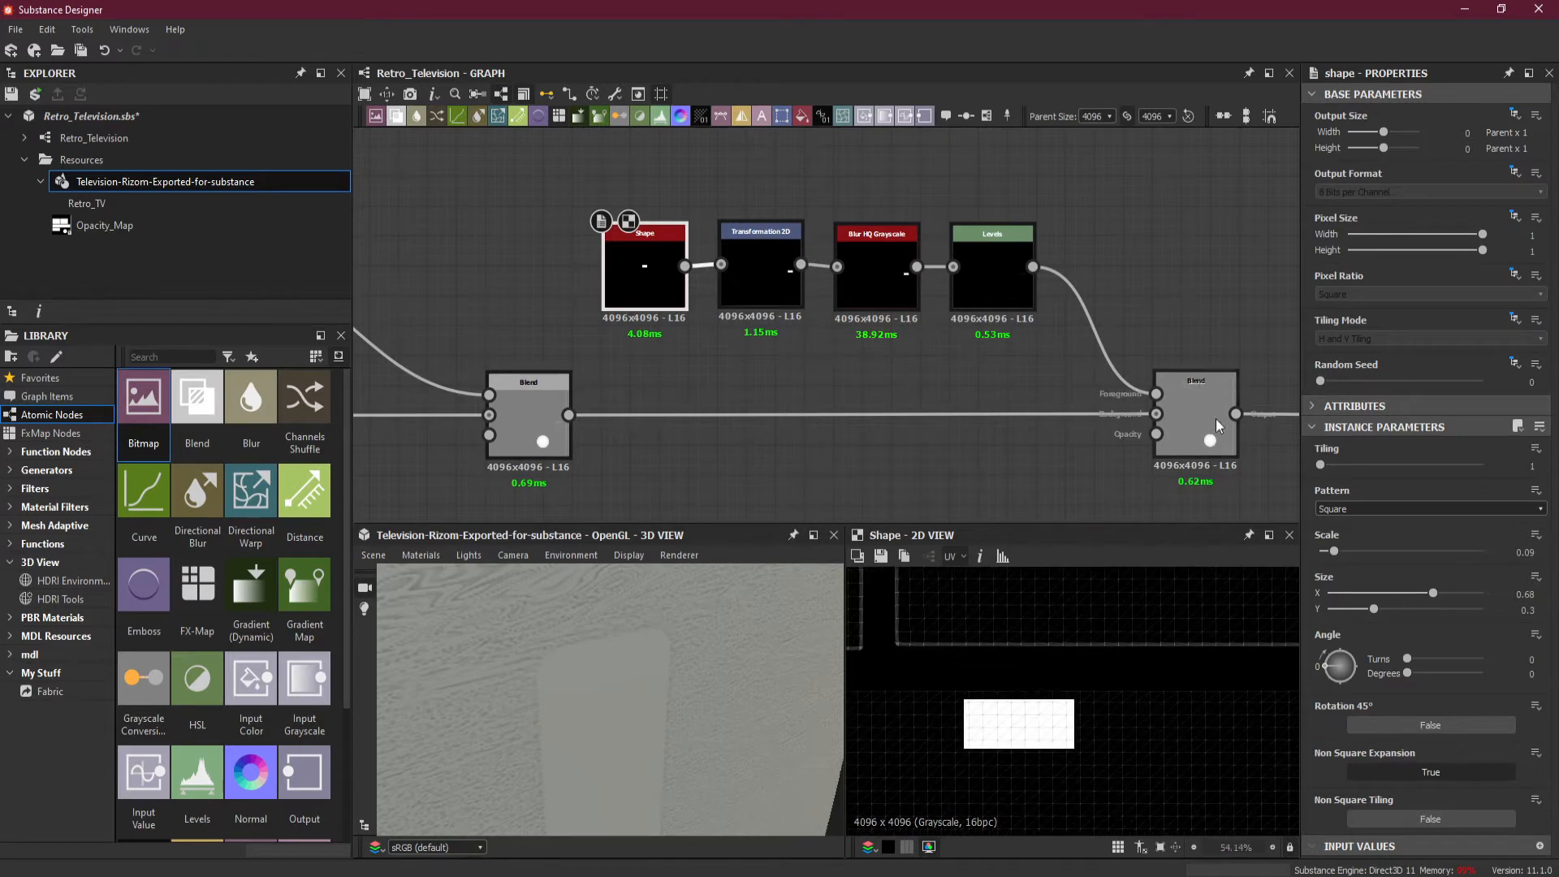
scroll(1003, 736, up, 1)
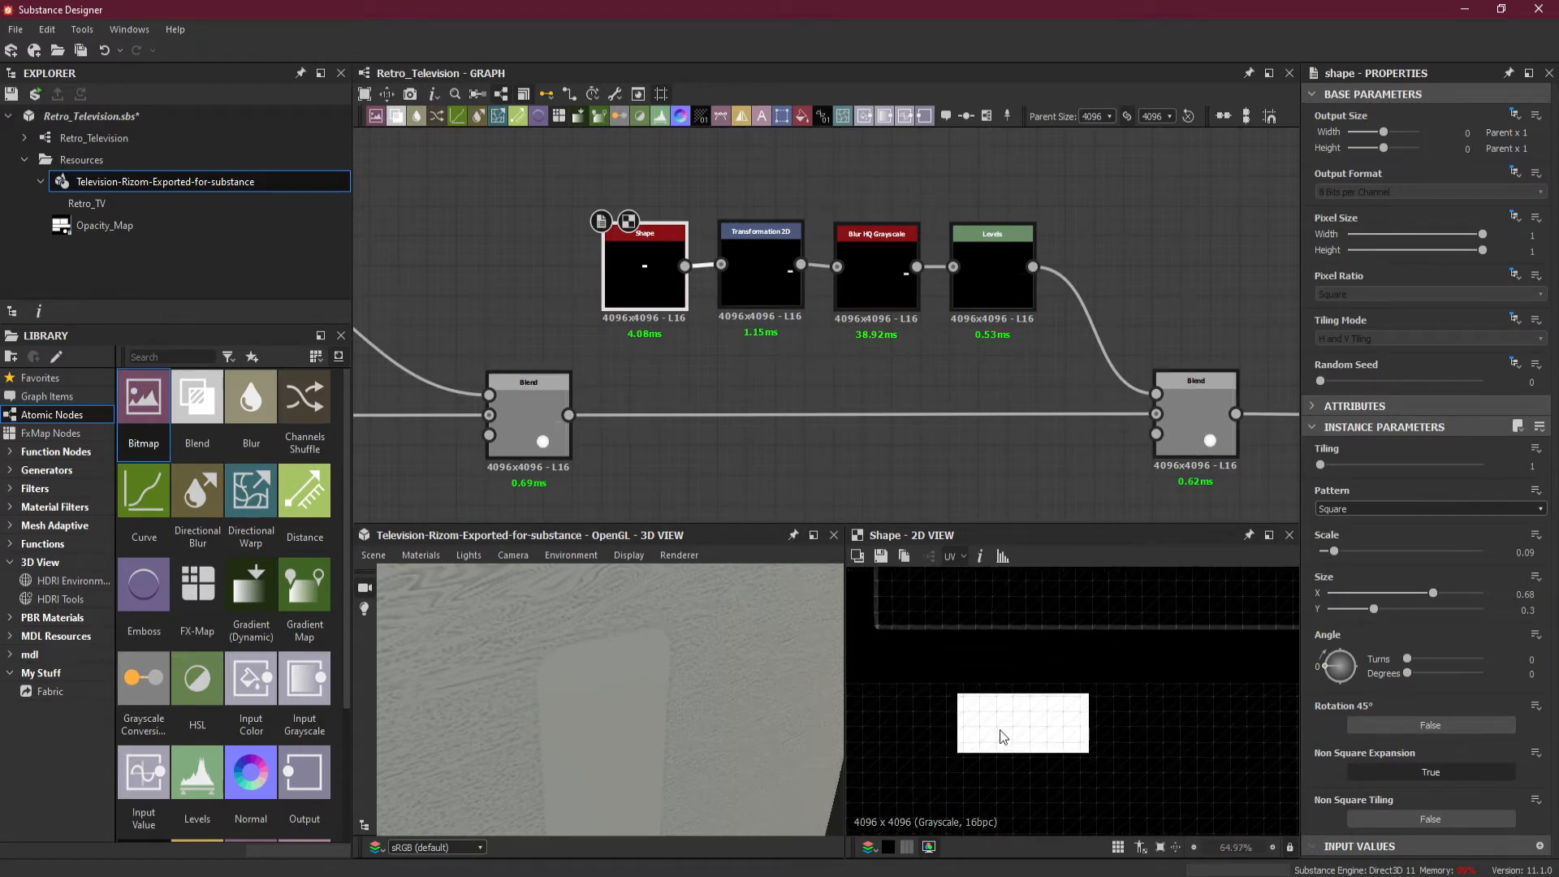
click(1210, 425)
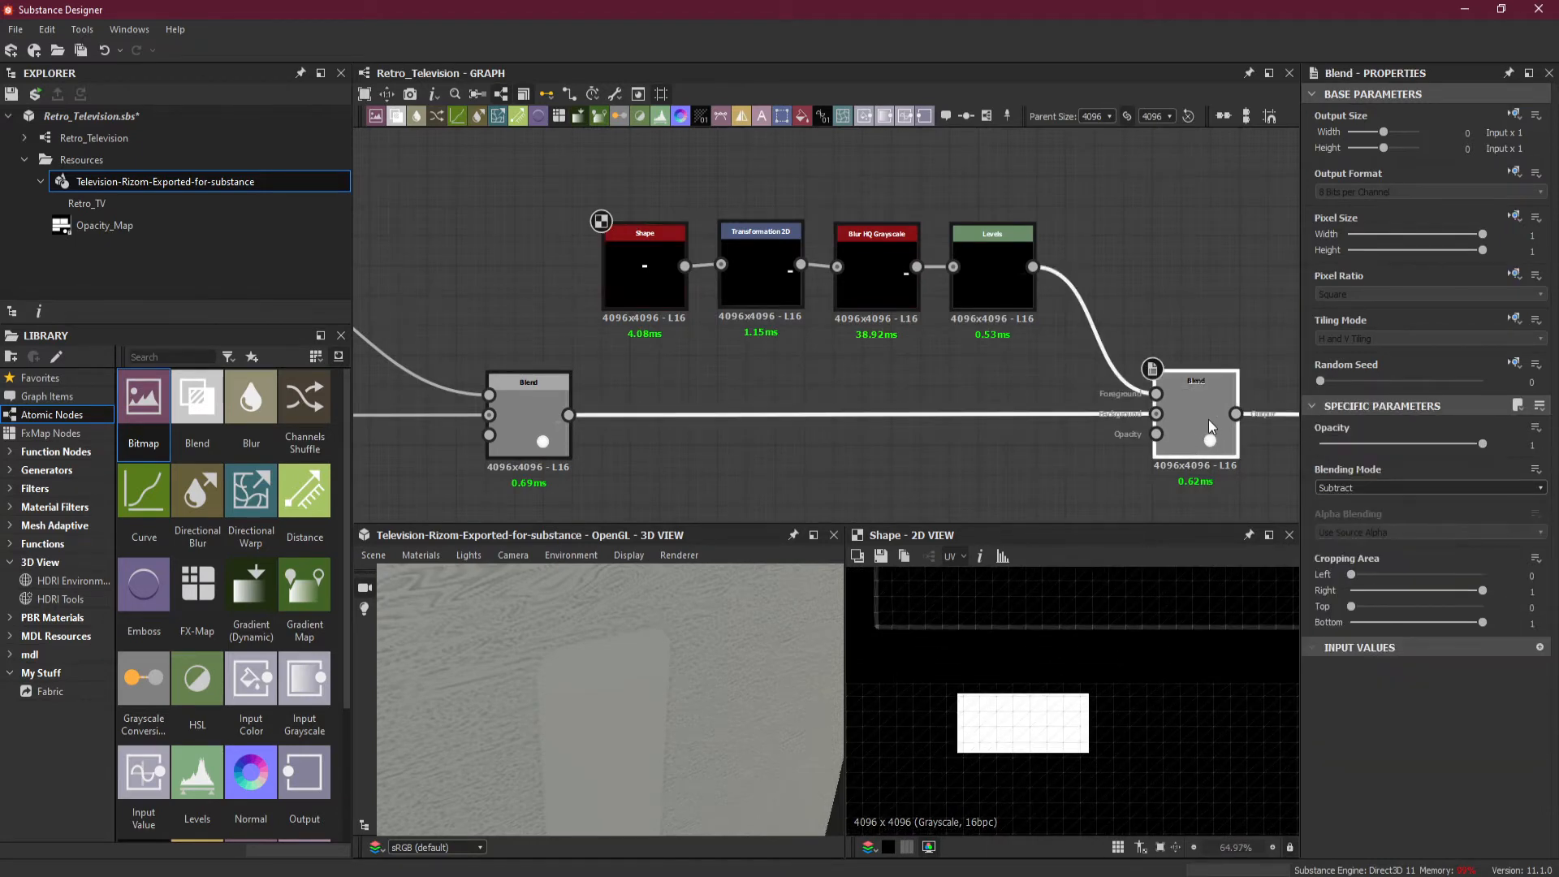
click(650, 280)
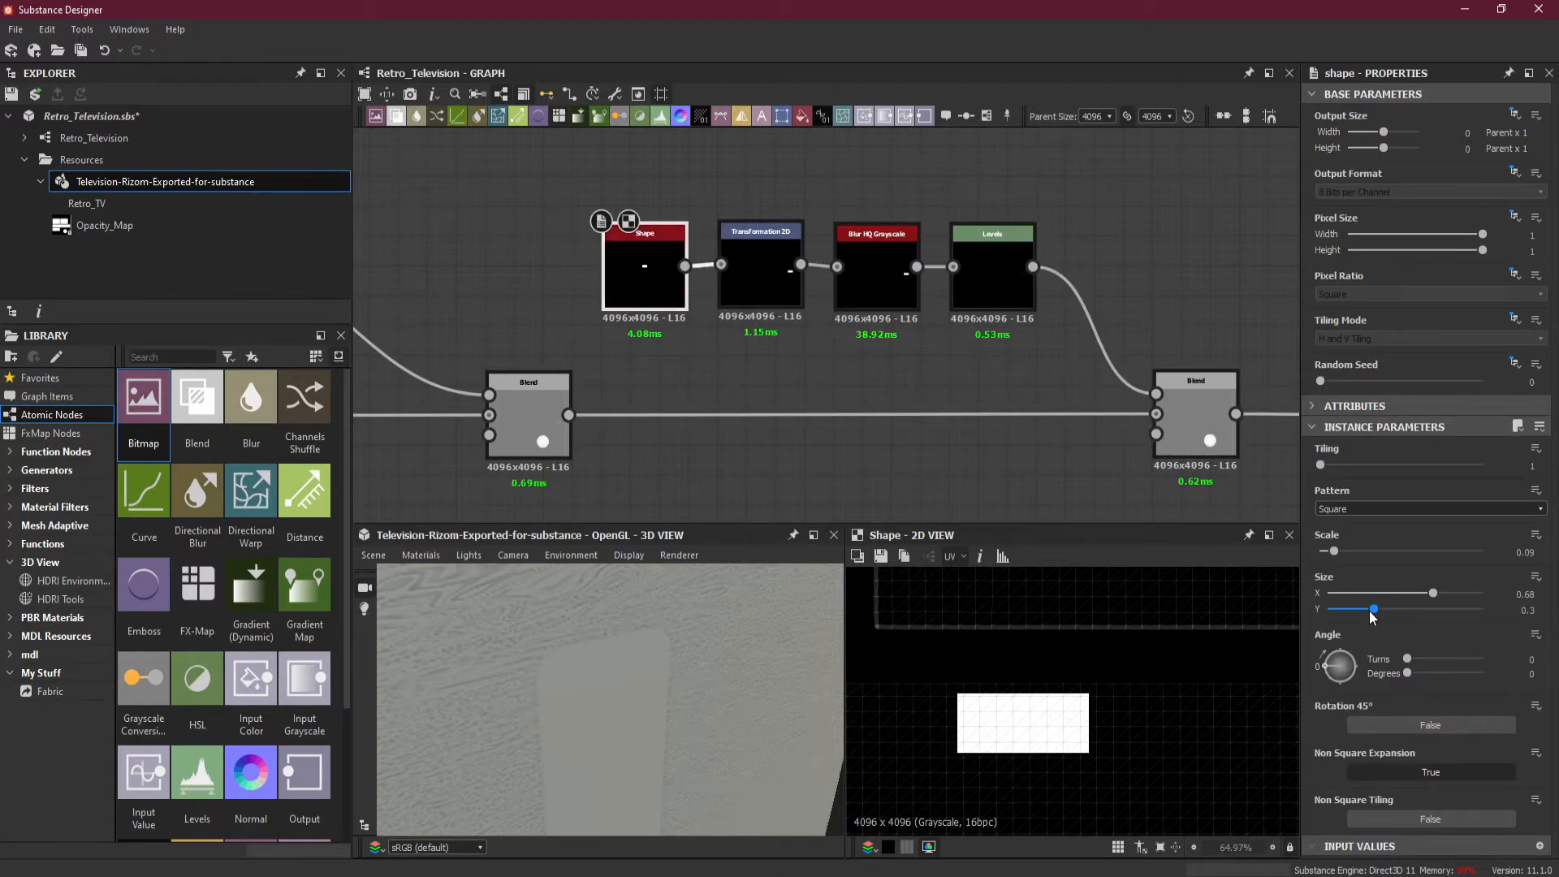
click(986, 266)
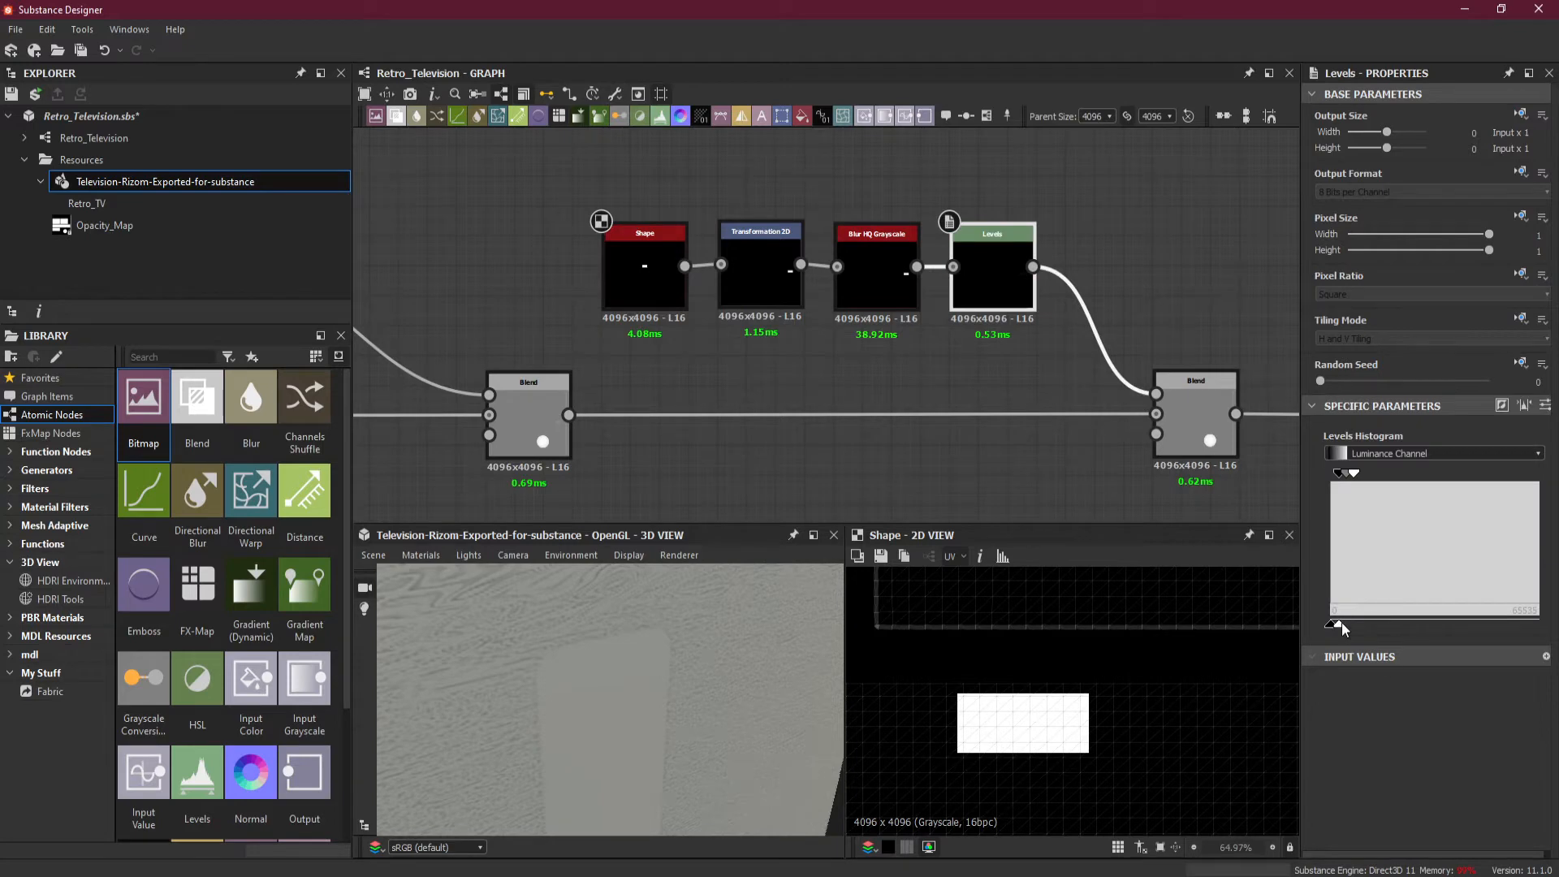
drag(1341, 622, 1538, 623)
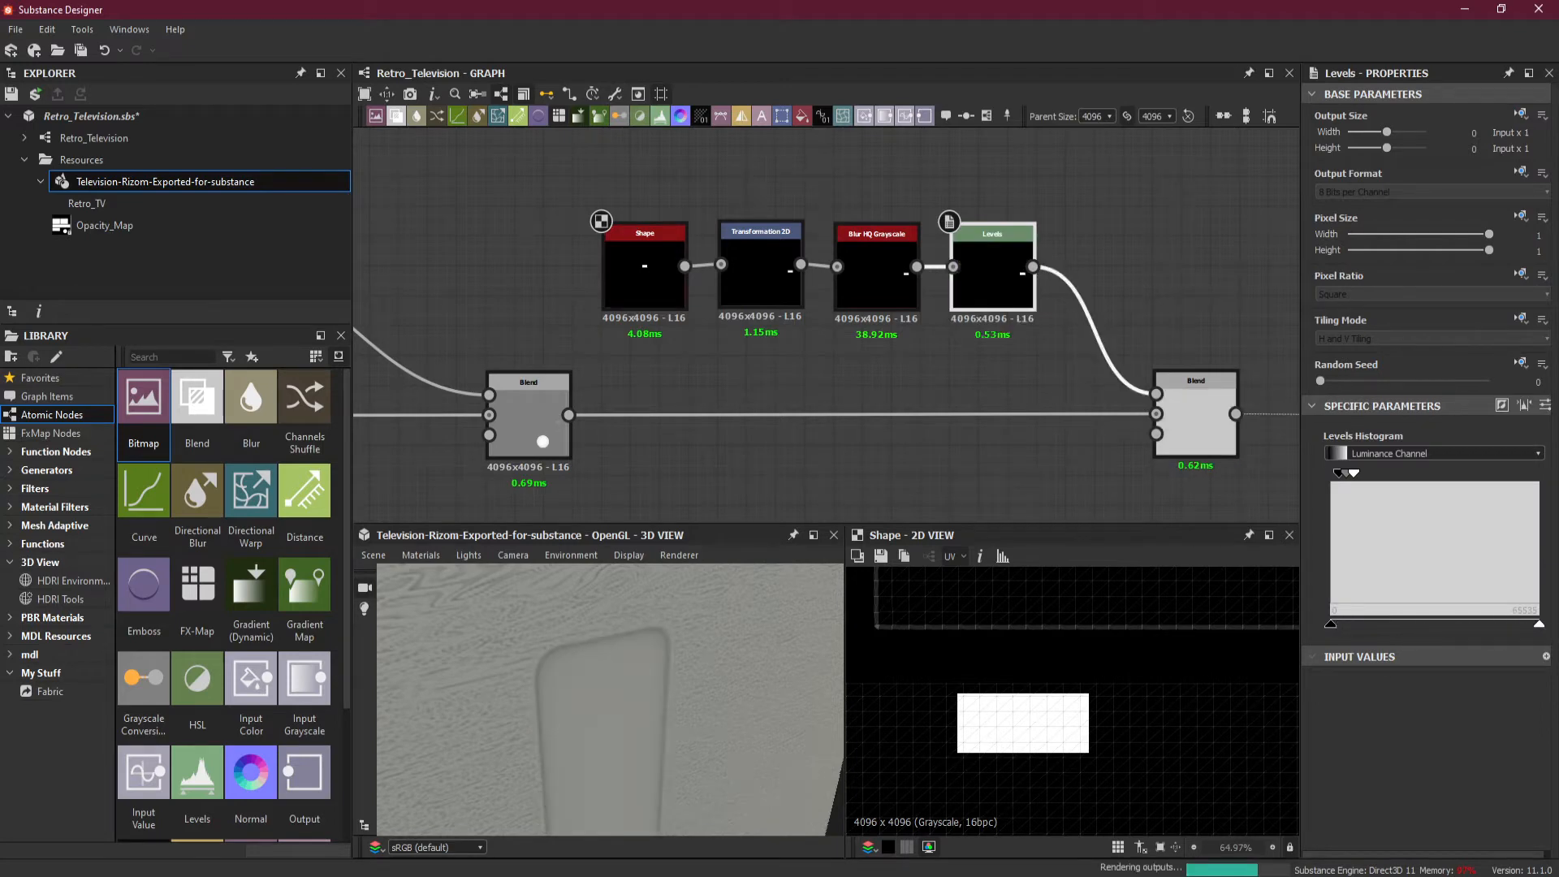
- Set the copied Shape's Y size to 0.25 and check the recess on the model
click(664, 315)
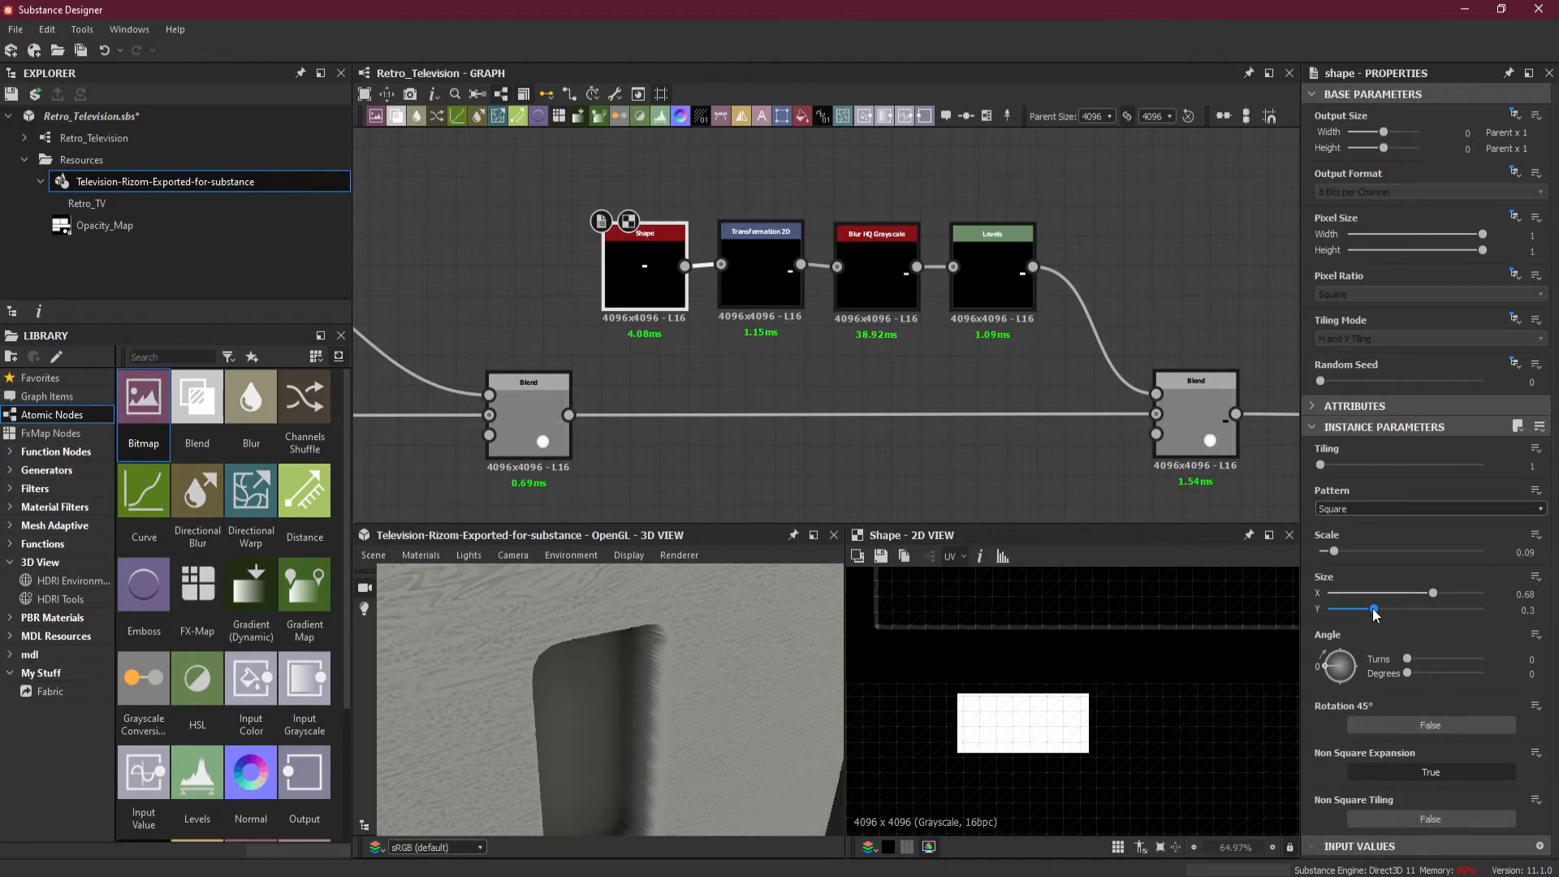
click(1528, 609)
text(25)
key(Return)
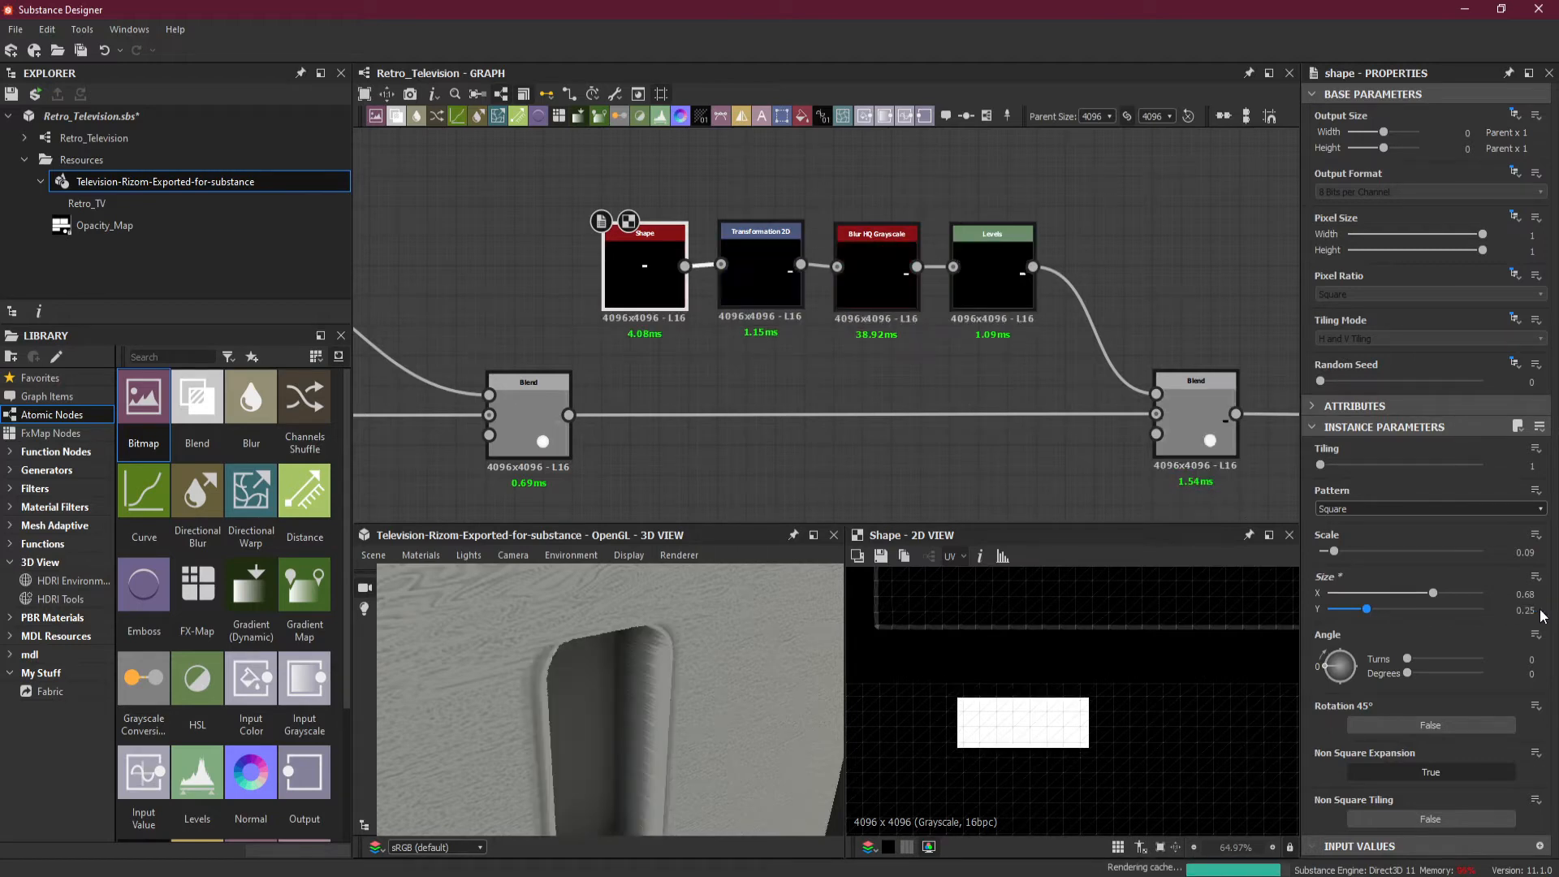
drag(701, 724, 744, 734)
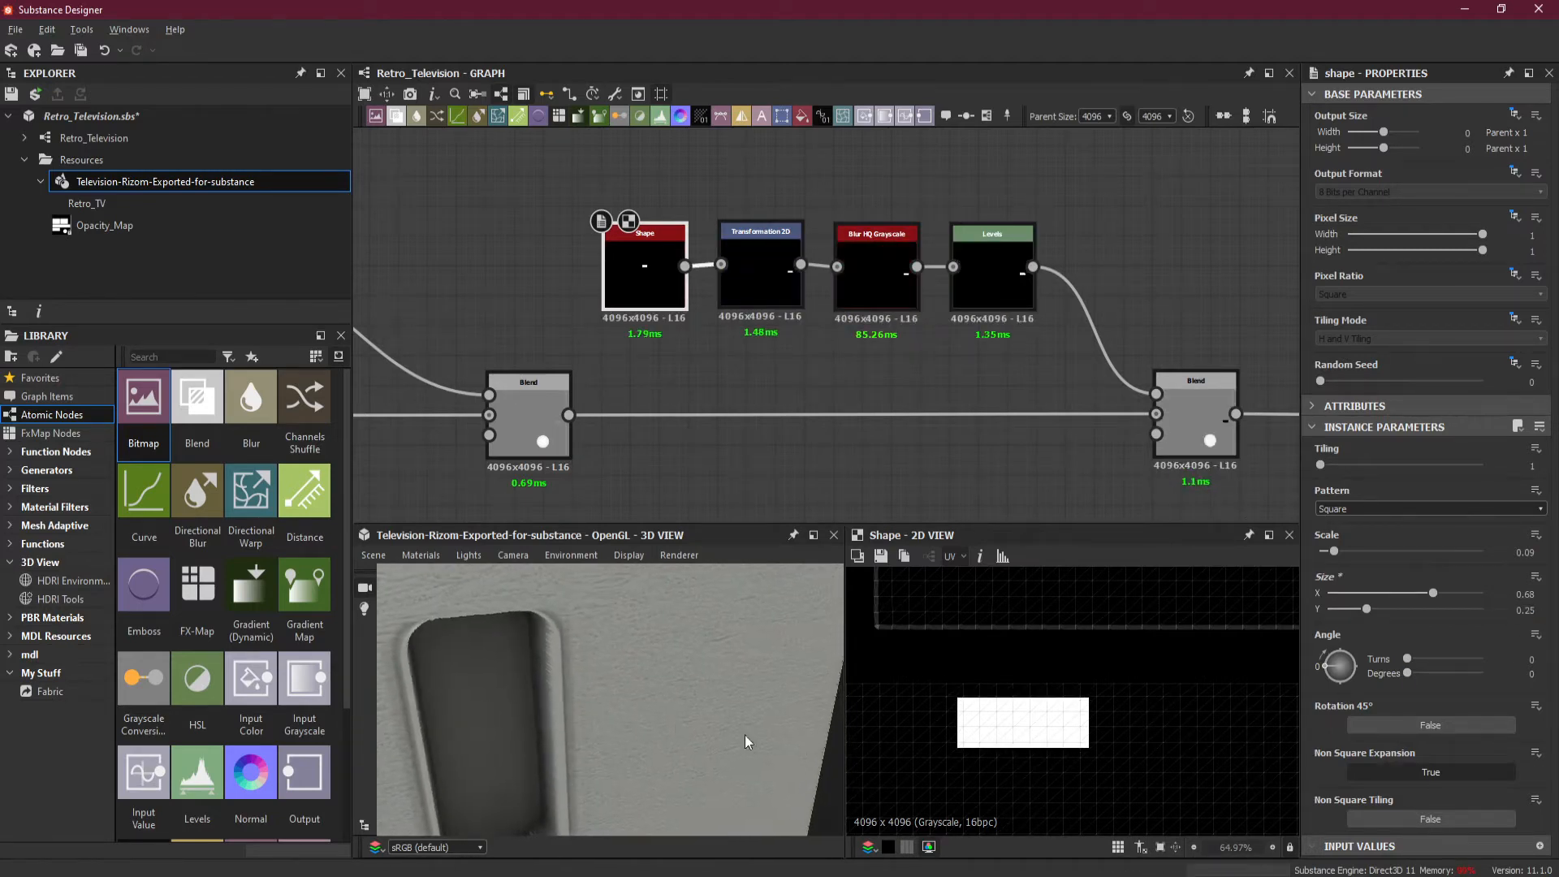
- Try X sizes of 0.78 and 0.58 on the copied Shape and check the recess's border on the model
double_click(1526, 595)
text(78)
key(Return)
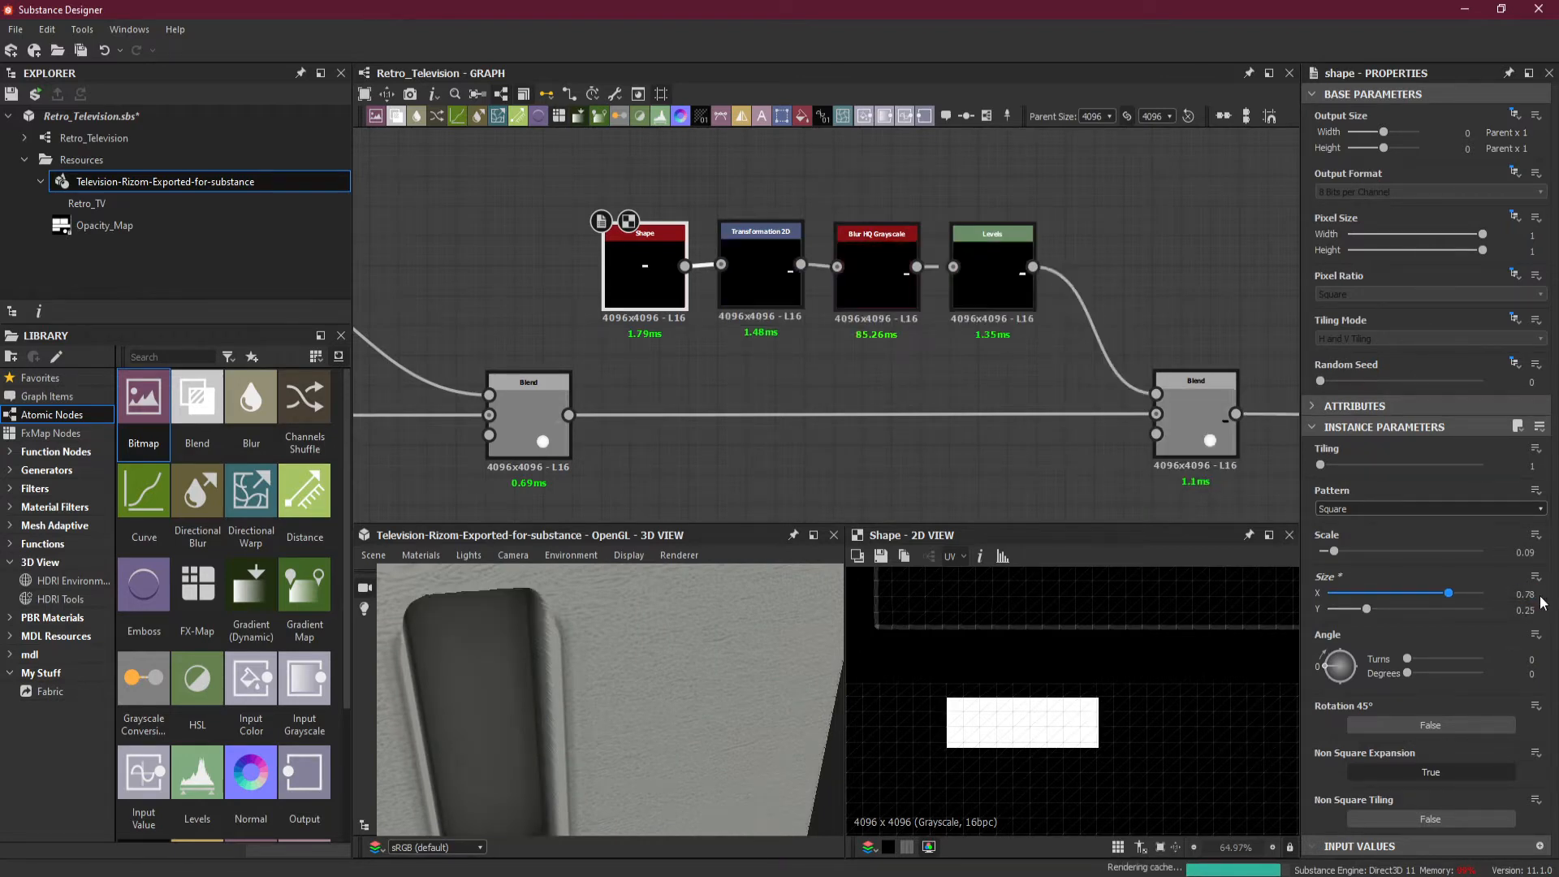
double_click(1526, 595)
text(58)
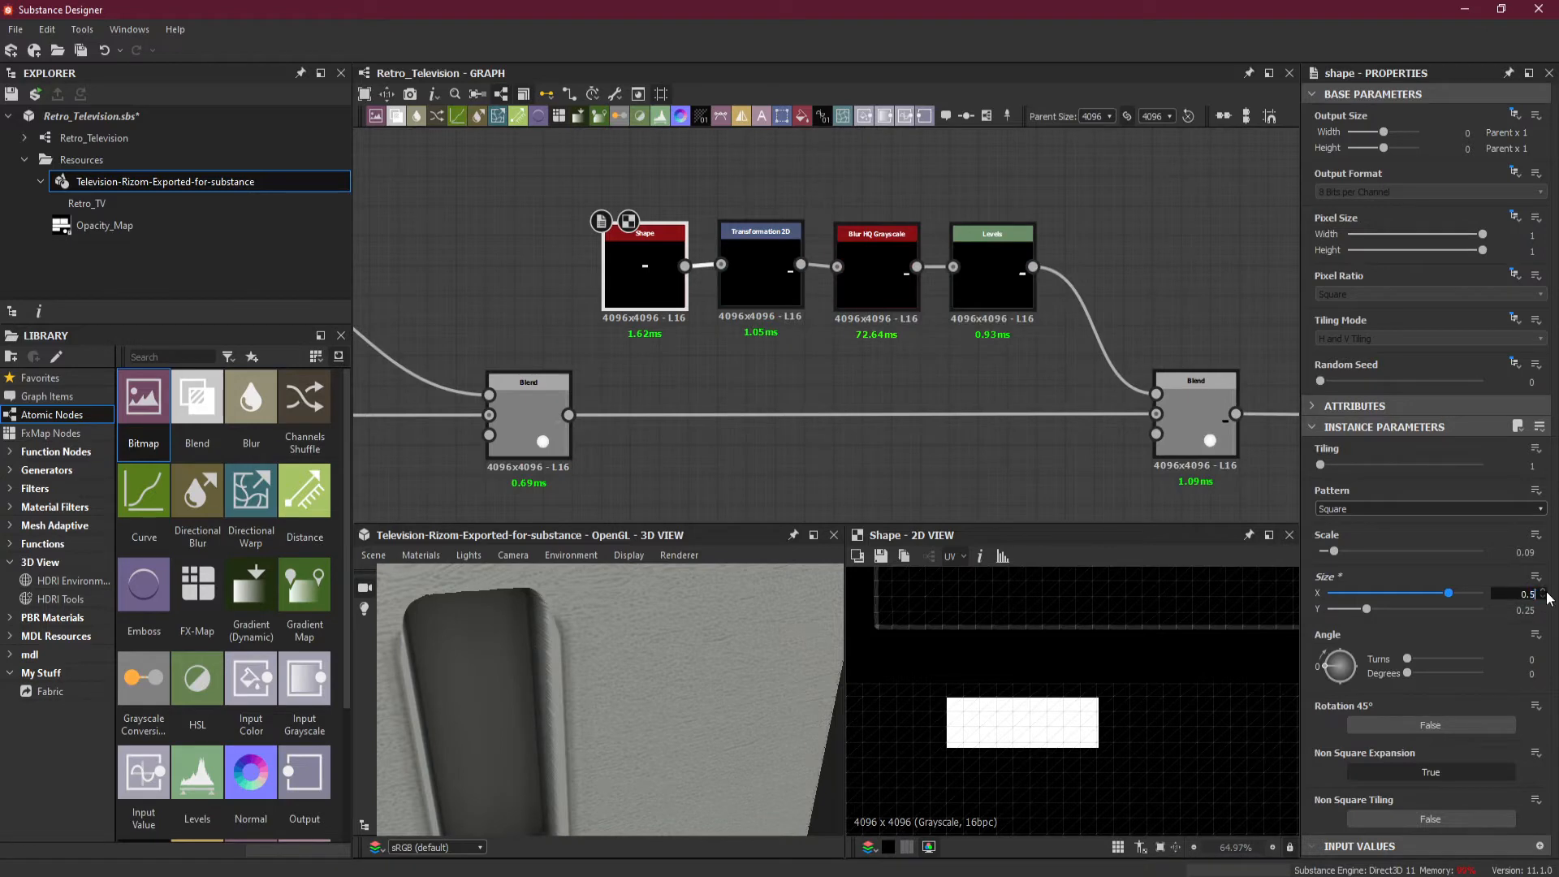
key(Return)
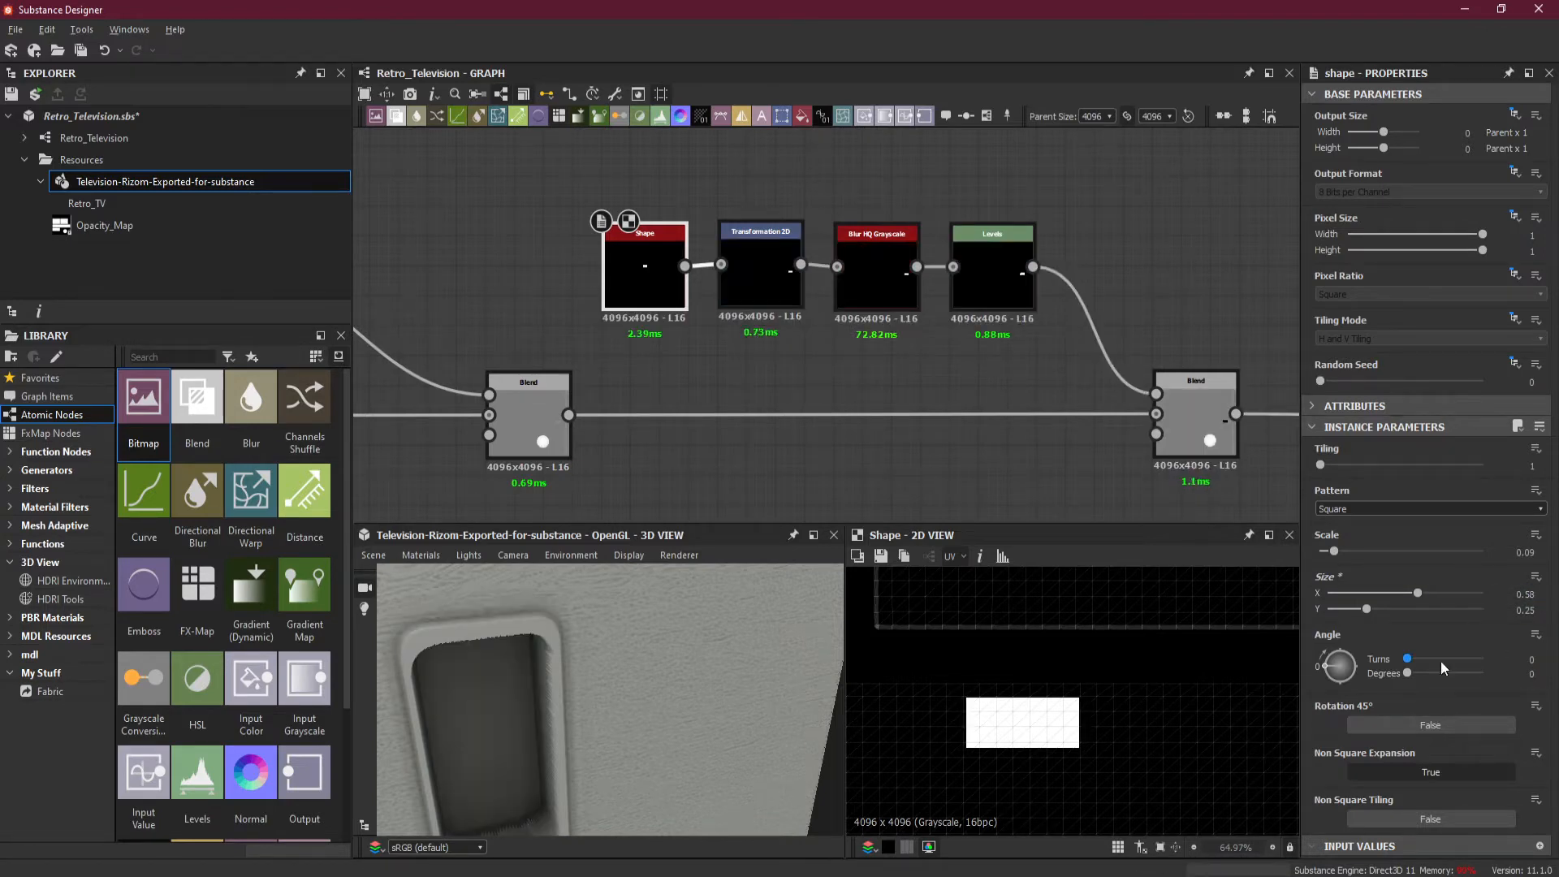
alt+drag(601, 726, 623, 653)
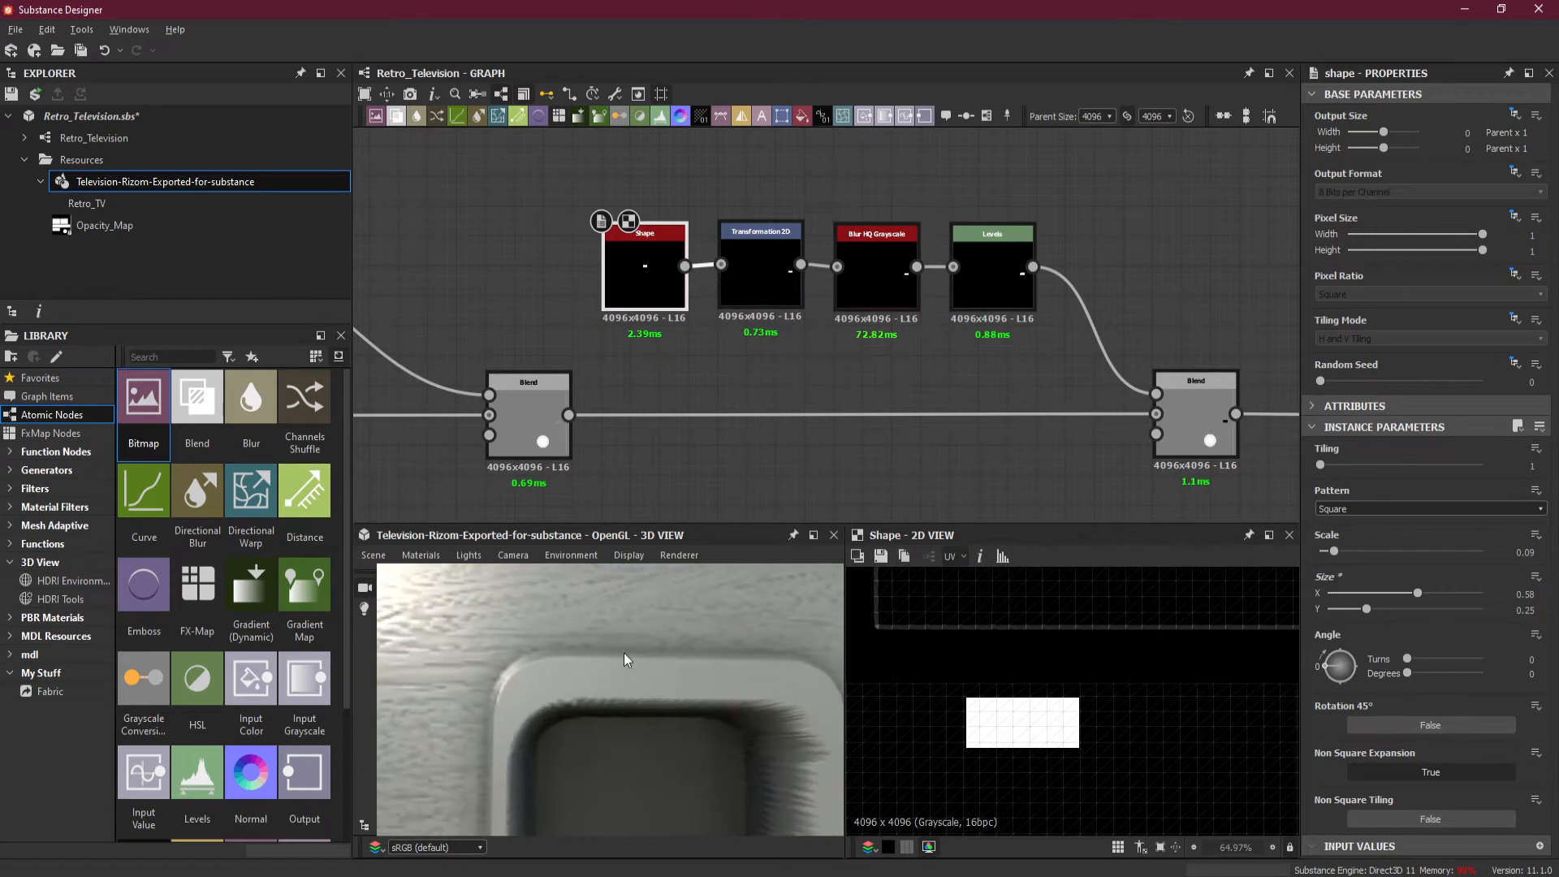
- Set the copied Shape's X size to 0.6
double_click(1528, 594)
text(6)
key(Return)
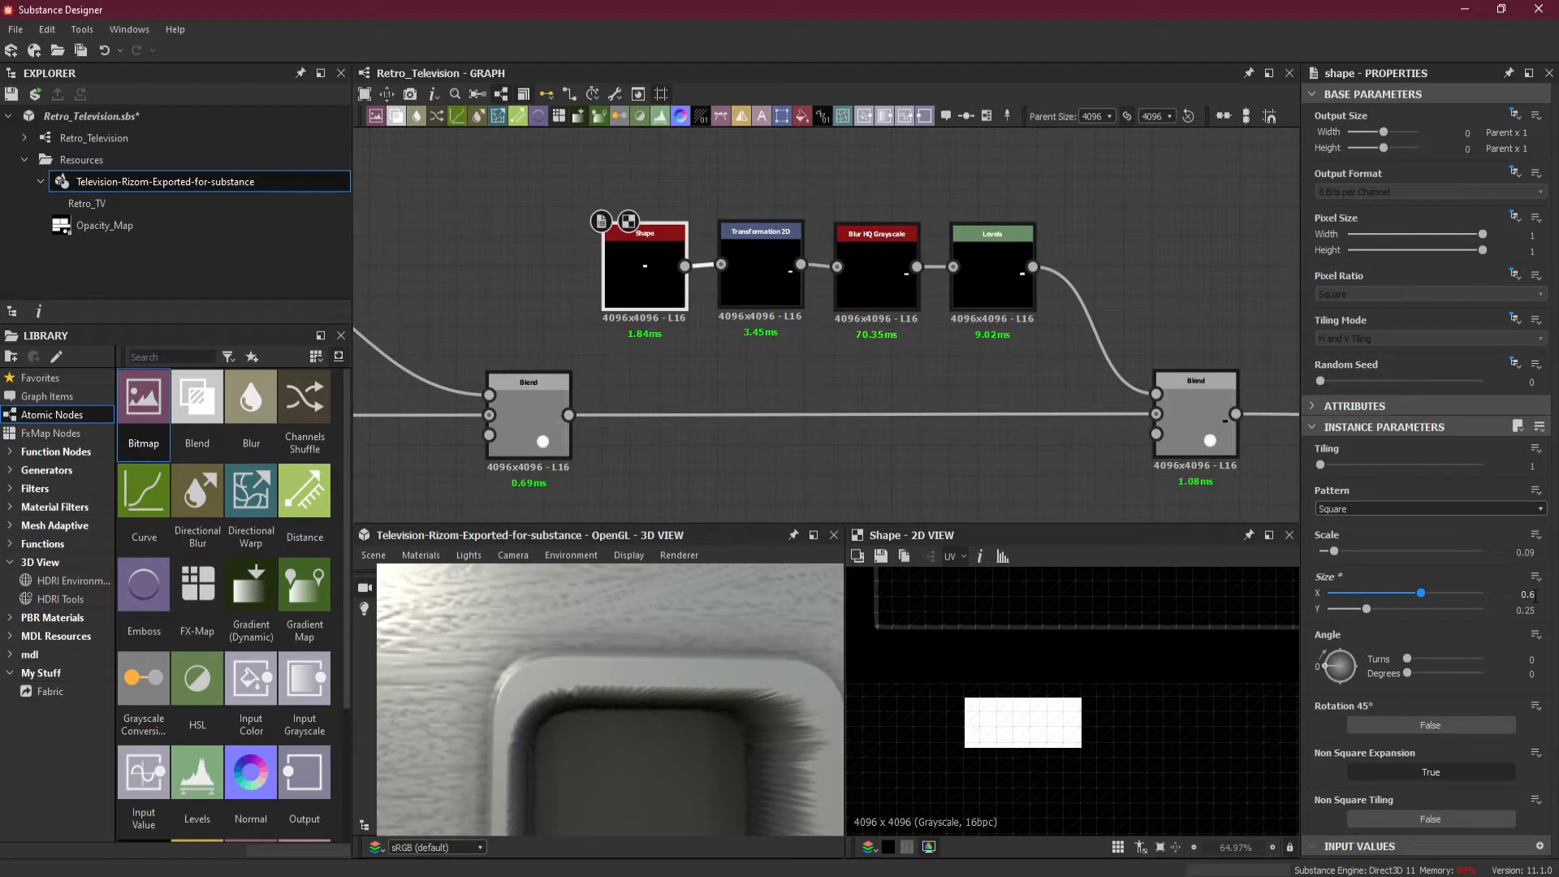
click(1531, 595)
- Lower the copied Blur HQ Grayscale's intensity to 0.5, trying 0.7 and 0.6 first
click(877, 268)
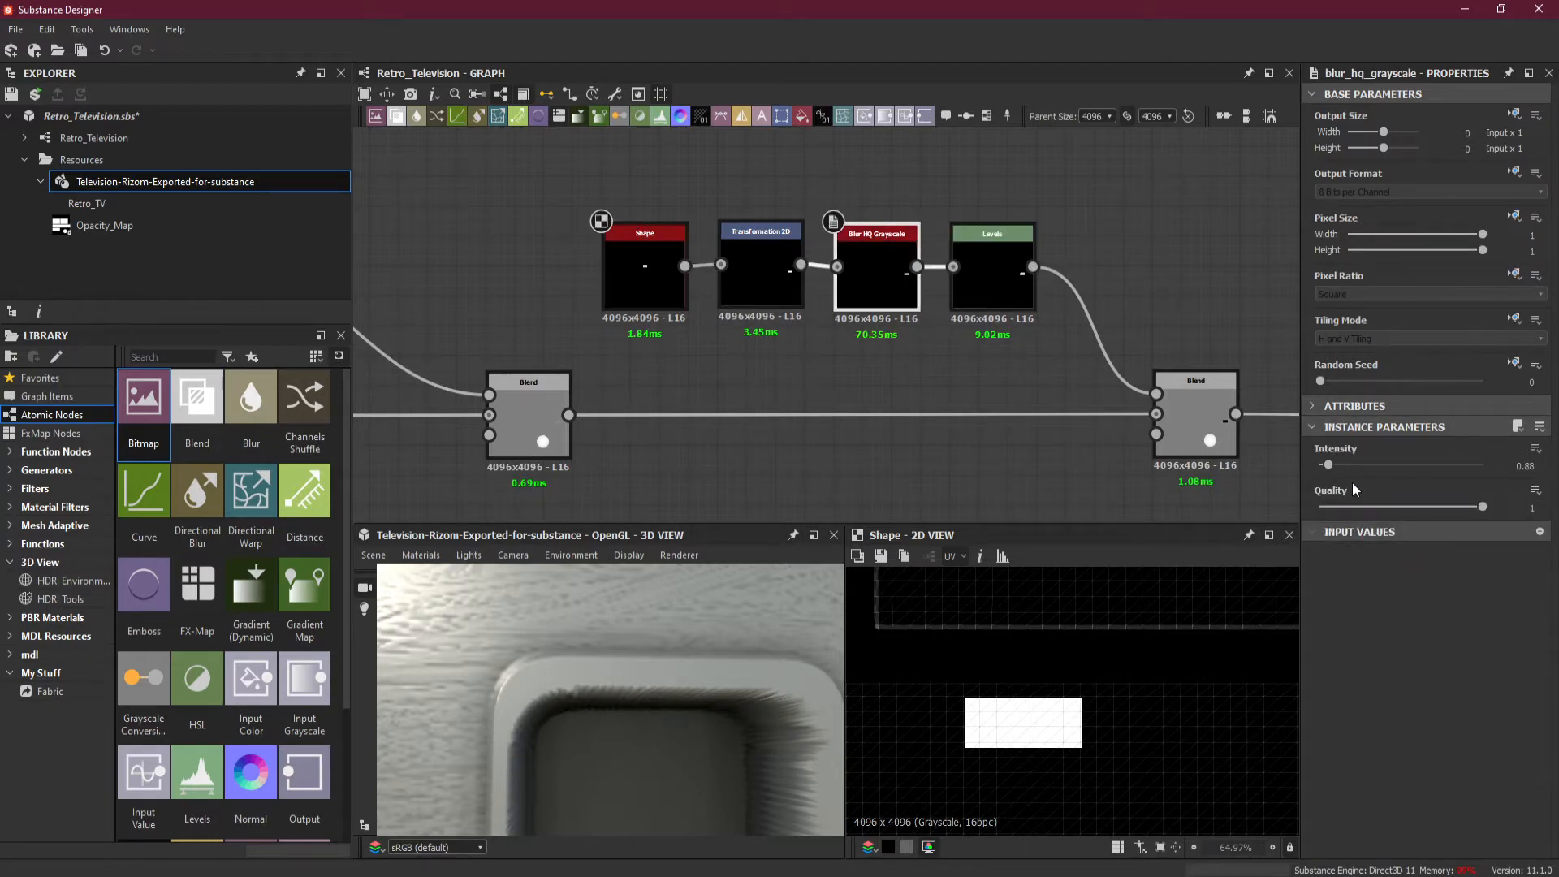
double_click(1527, 465)
text(7)
key(Return)
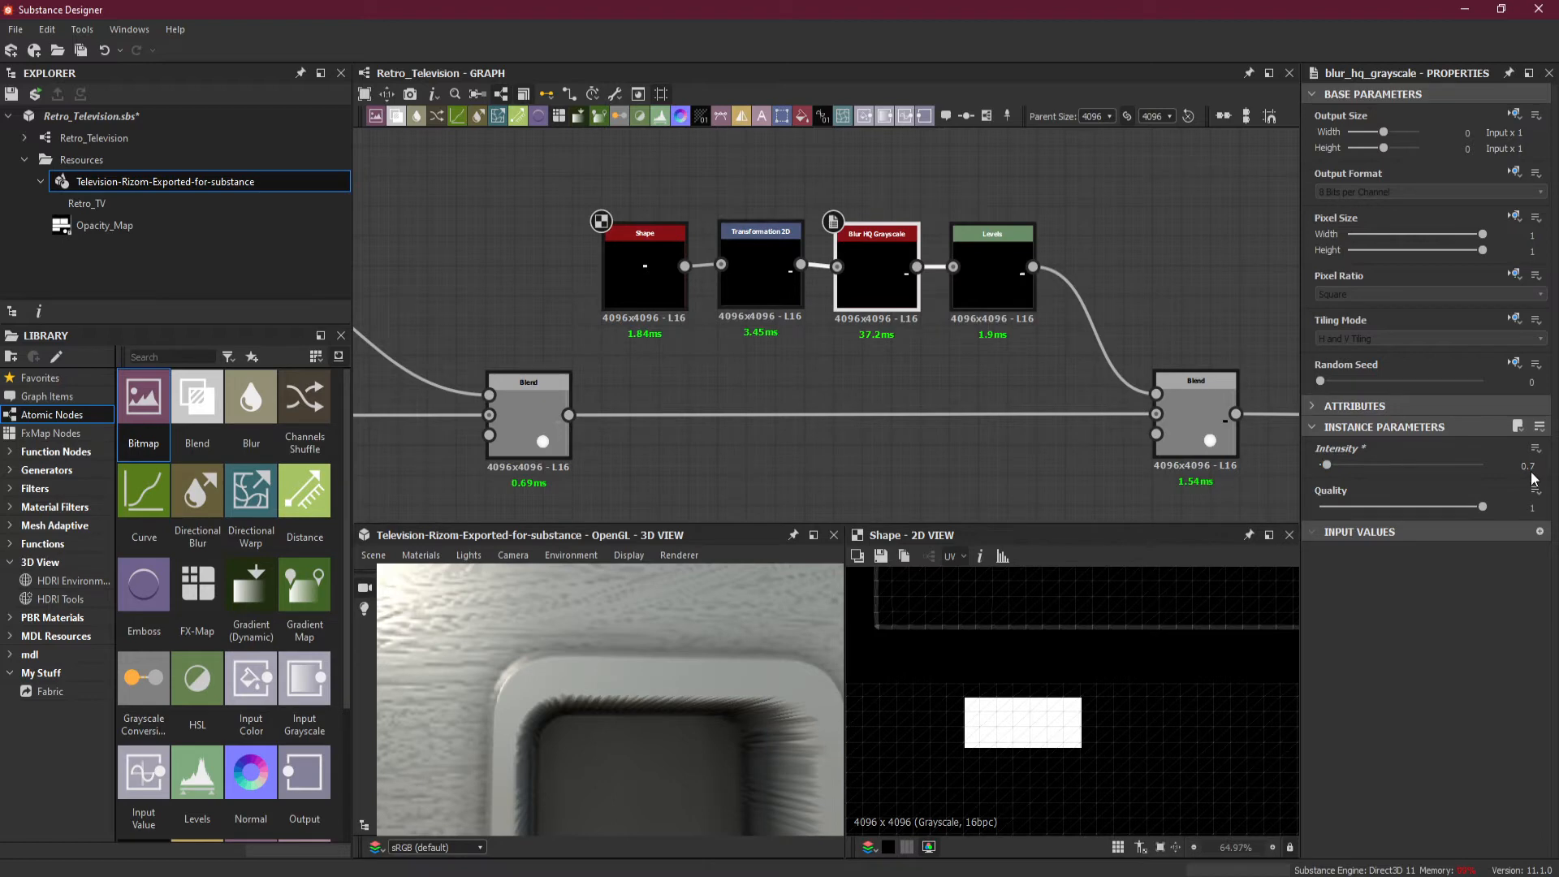
double_click(1536, 466)
text(6)
key(Return)
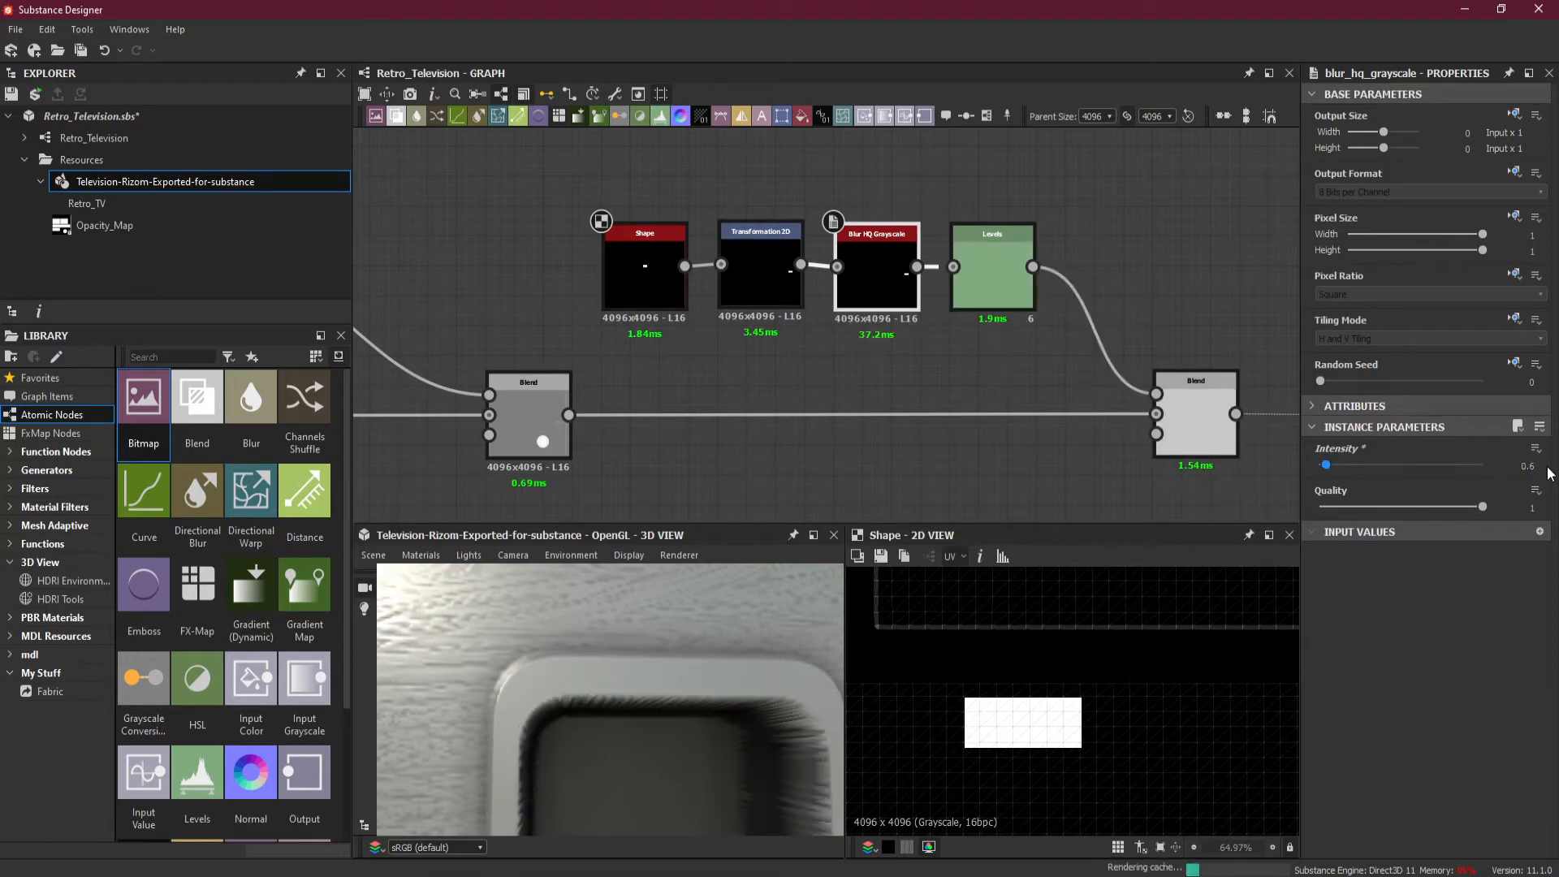
double_click(1537, 467)
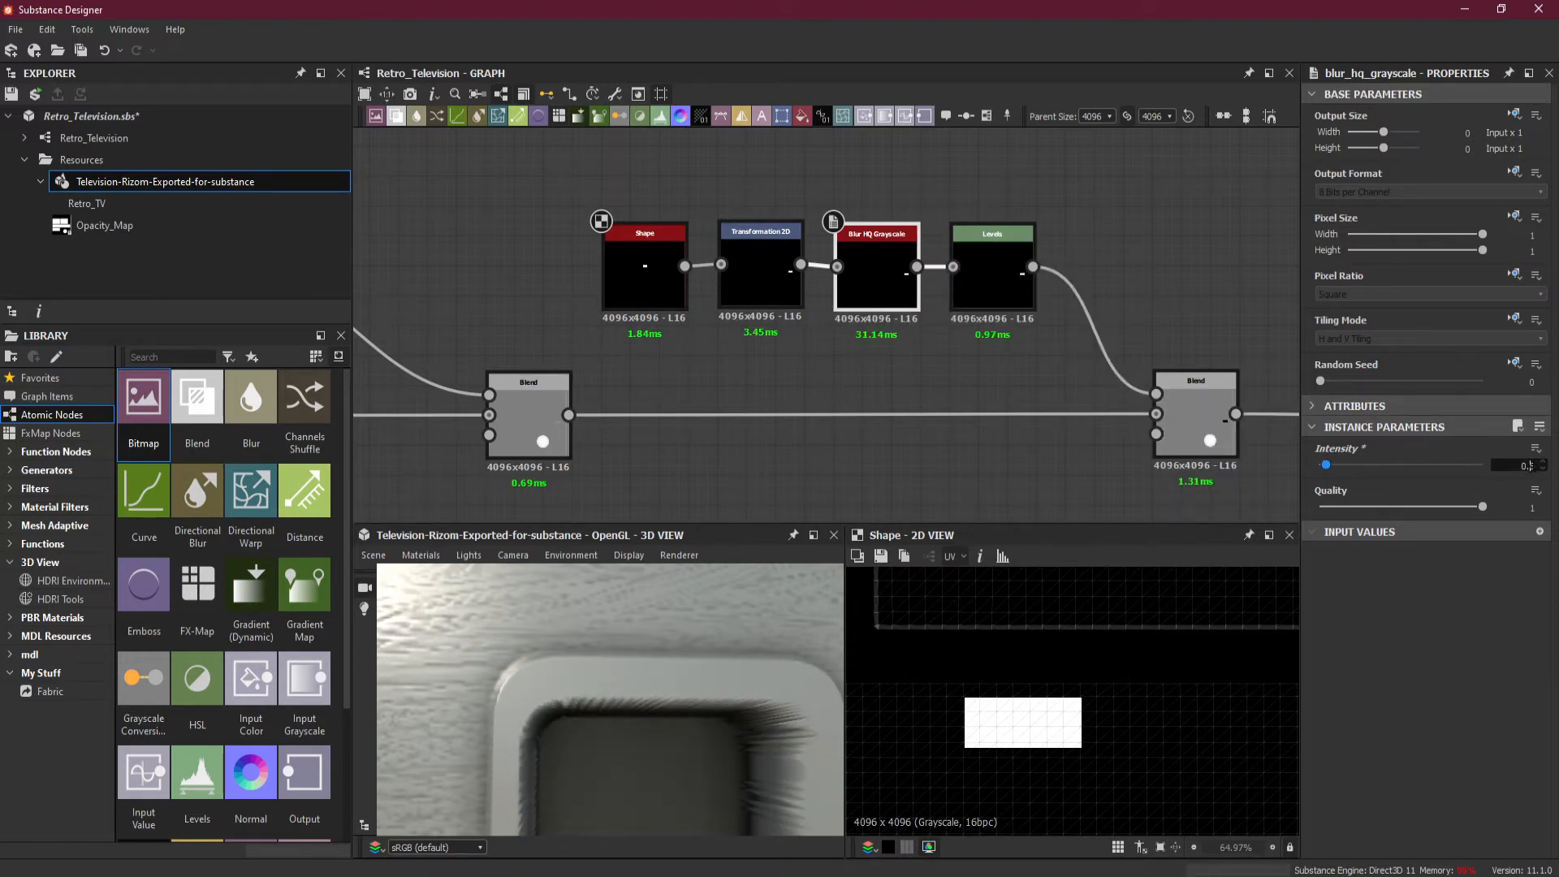
text(5)
key(Return)
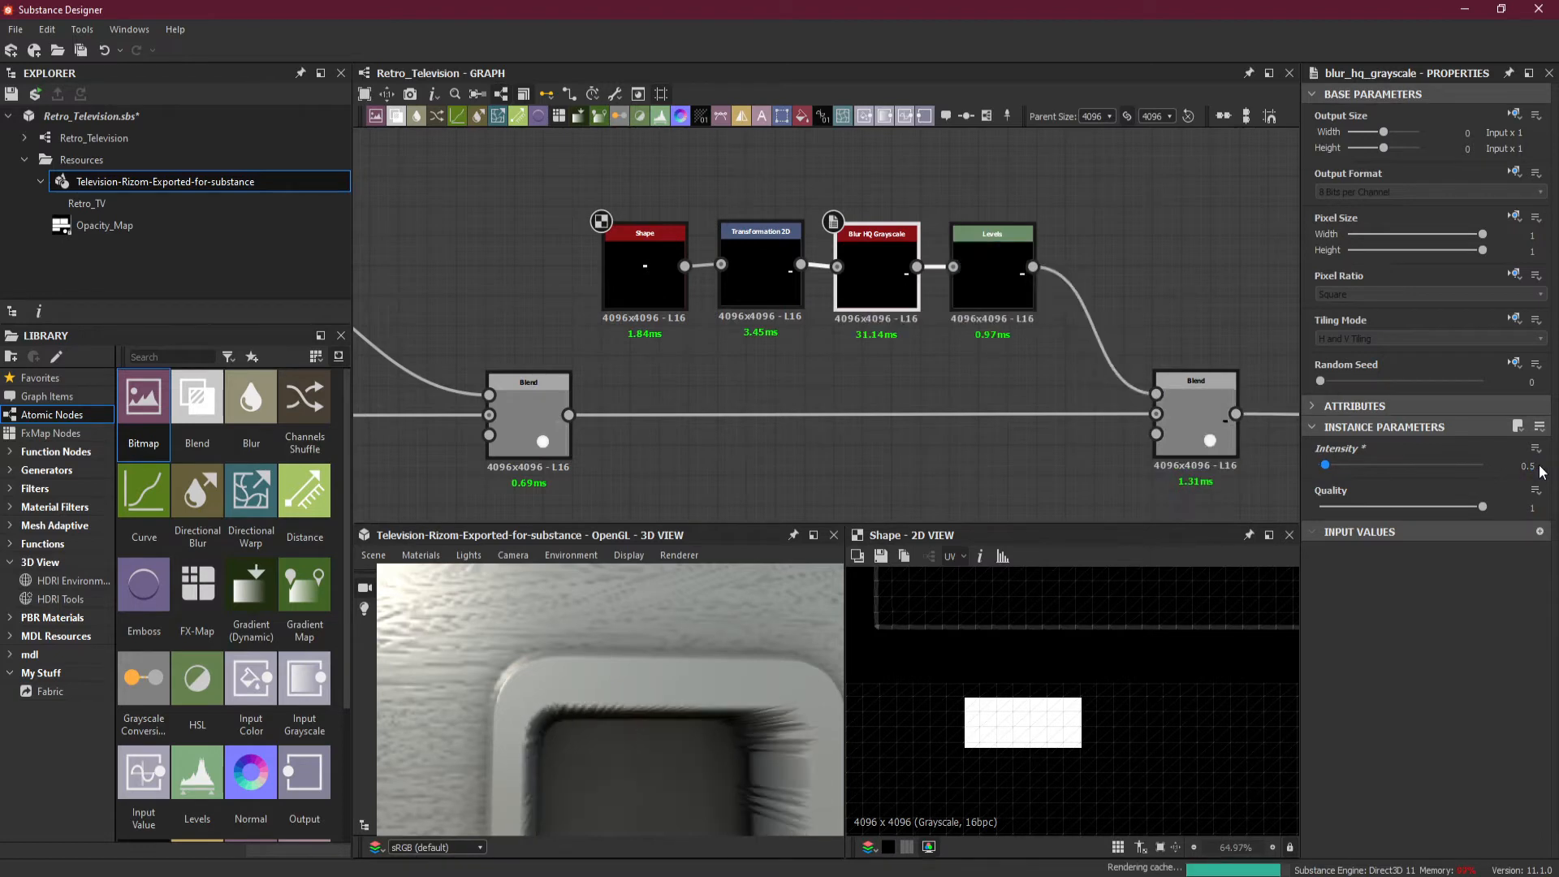
- Lower the copied Levels' input black and white points slightly and bring its output white point down to a dark gray for a shallow recess
click(980, 276)
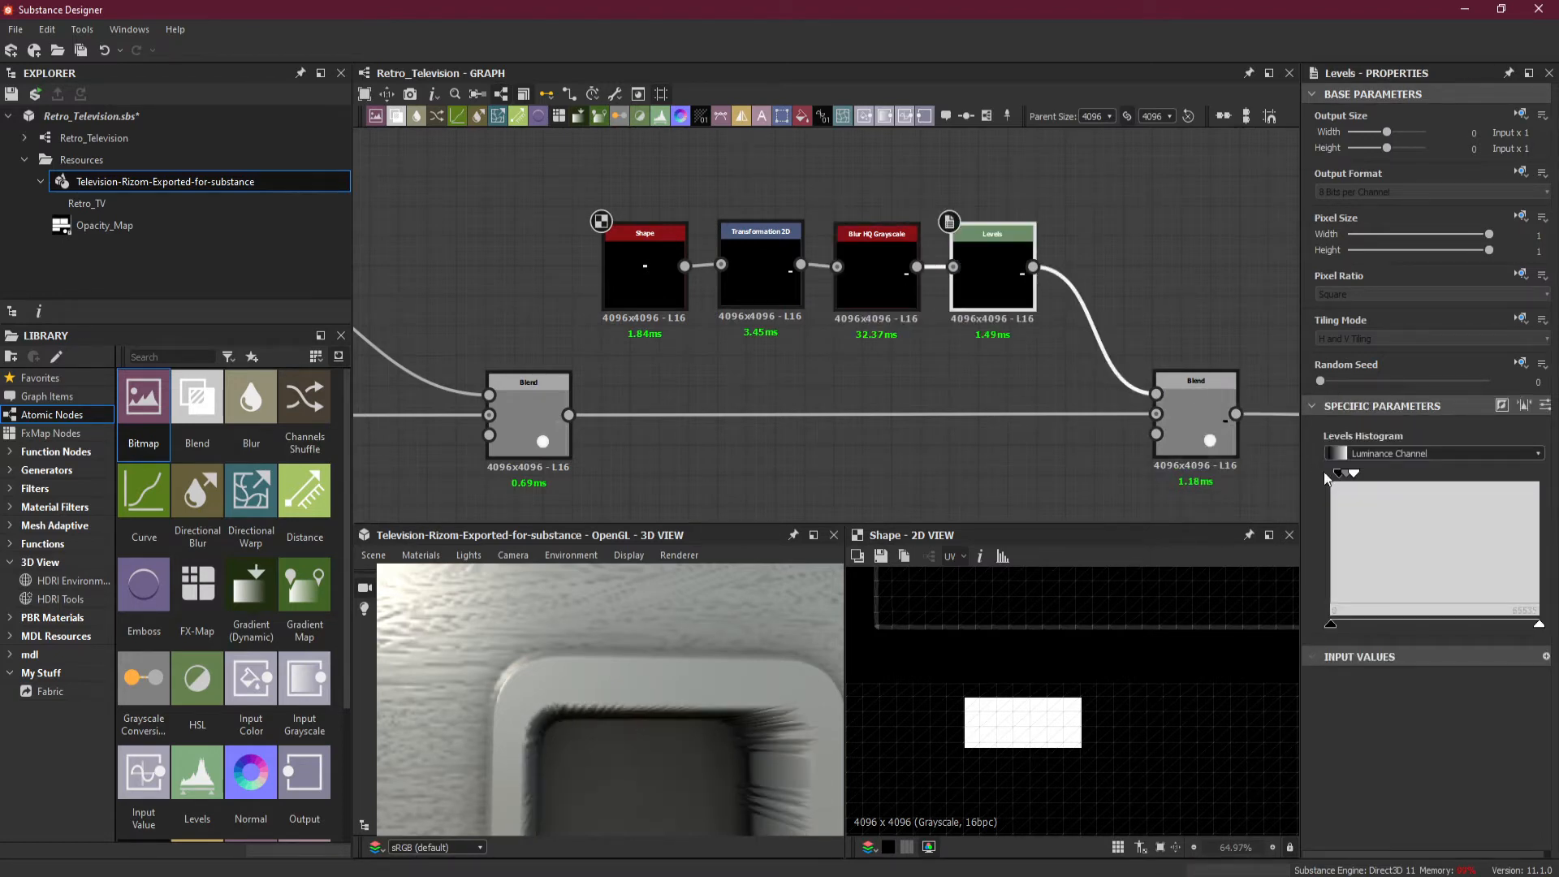
drag(1325, 474, 1329, 479)
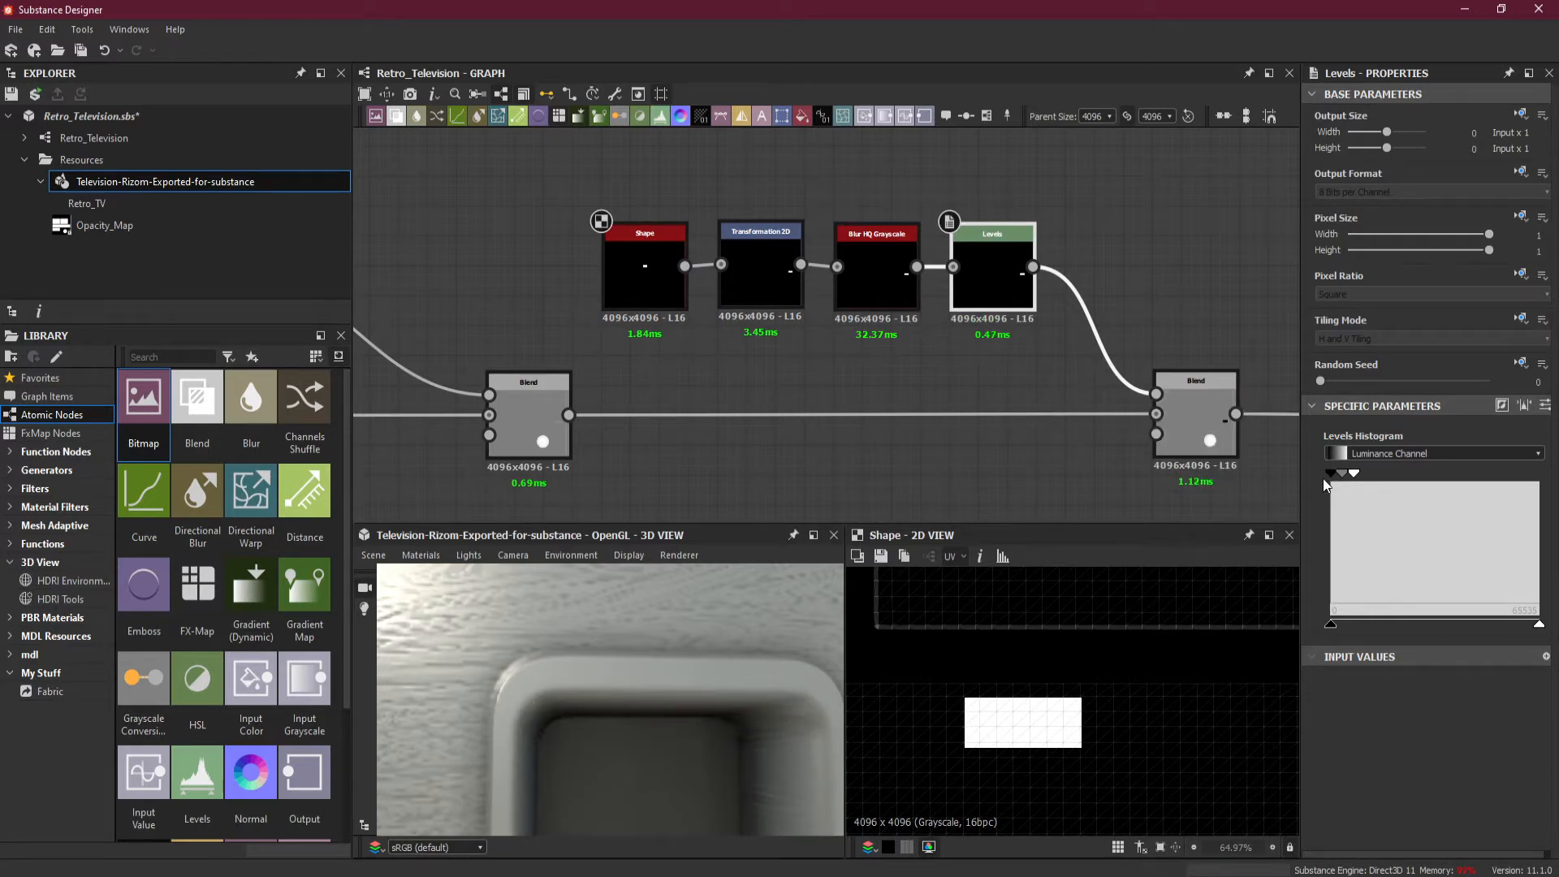
drag(1353, 474, 1351, 477)
drag(1537, 625, 1353, 626)
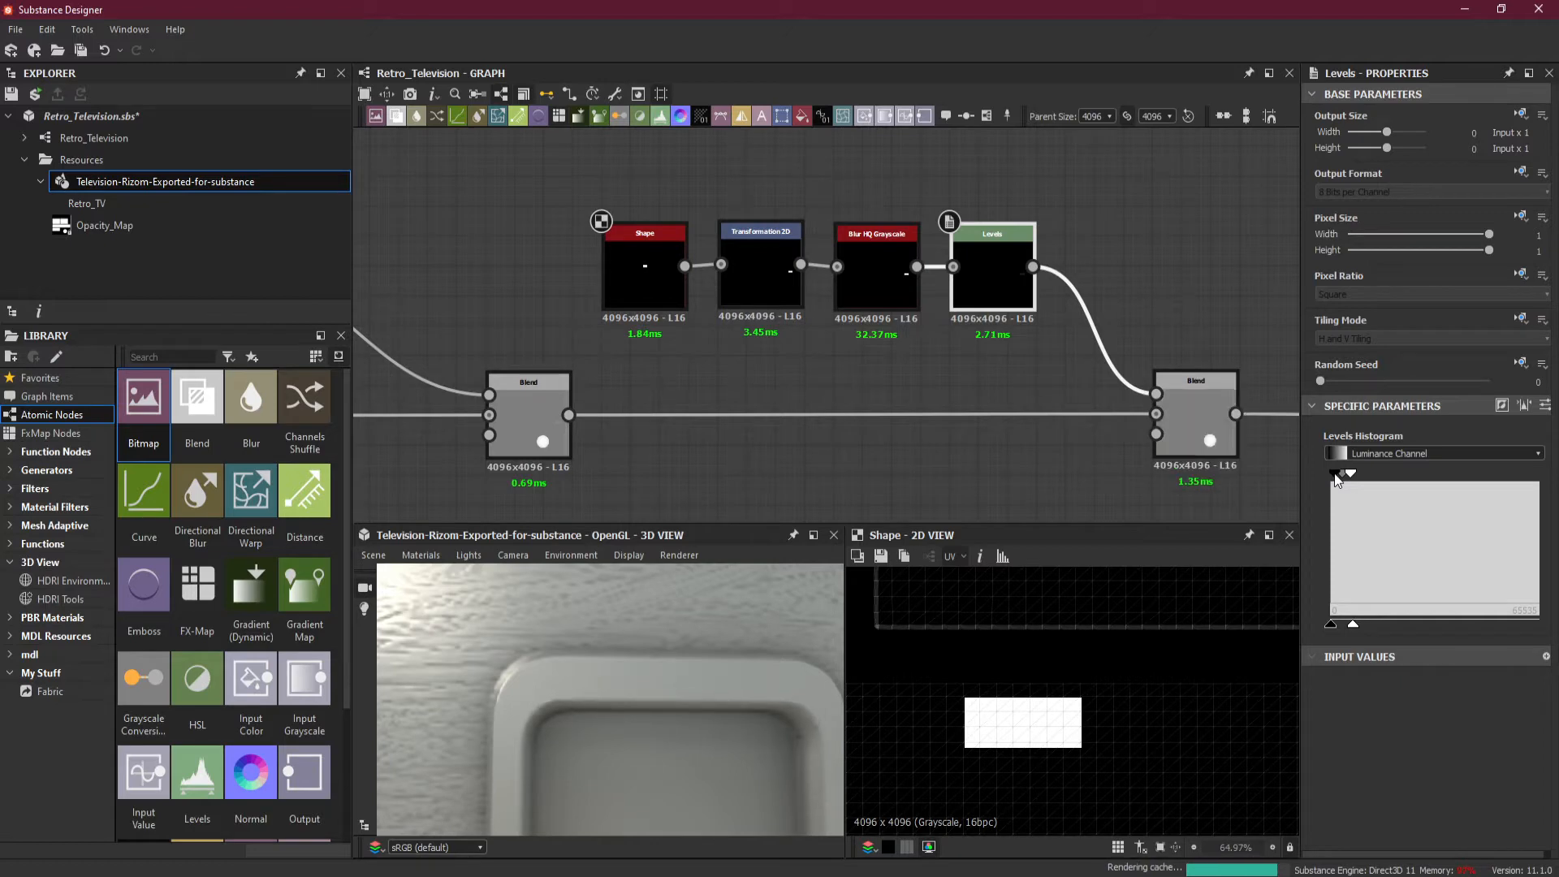
- Review the copied Blur and Shape settings and examine the recess inside the raised panel on the model
click(862, 271)
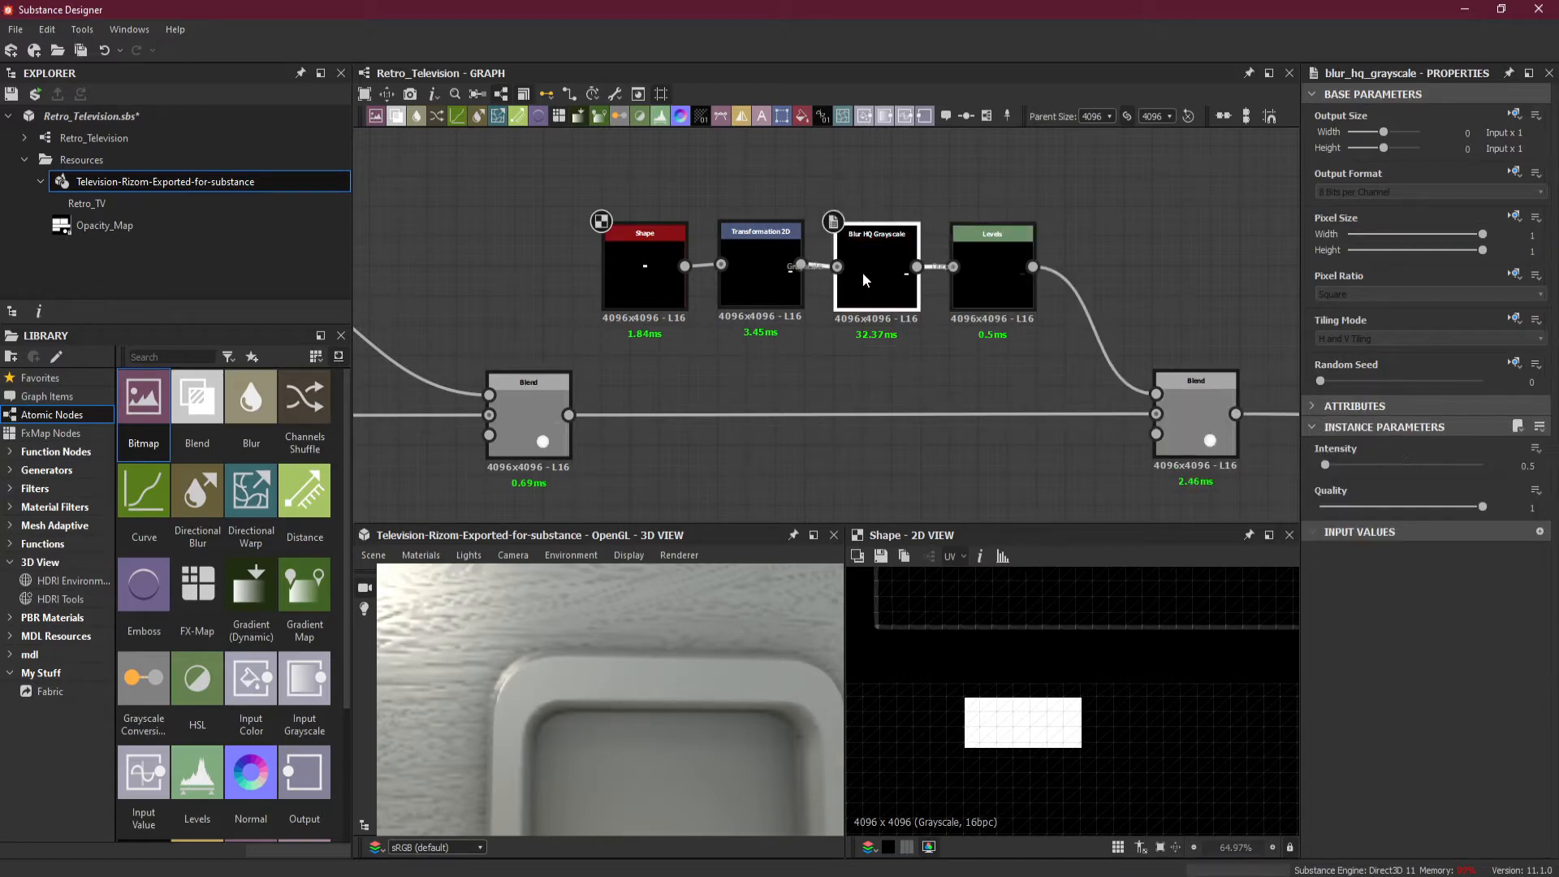
click(631, 284)
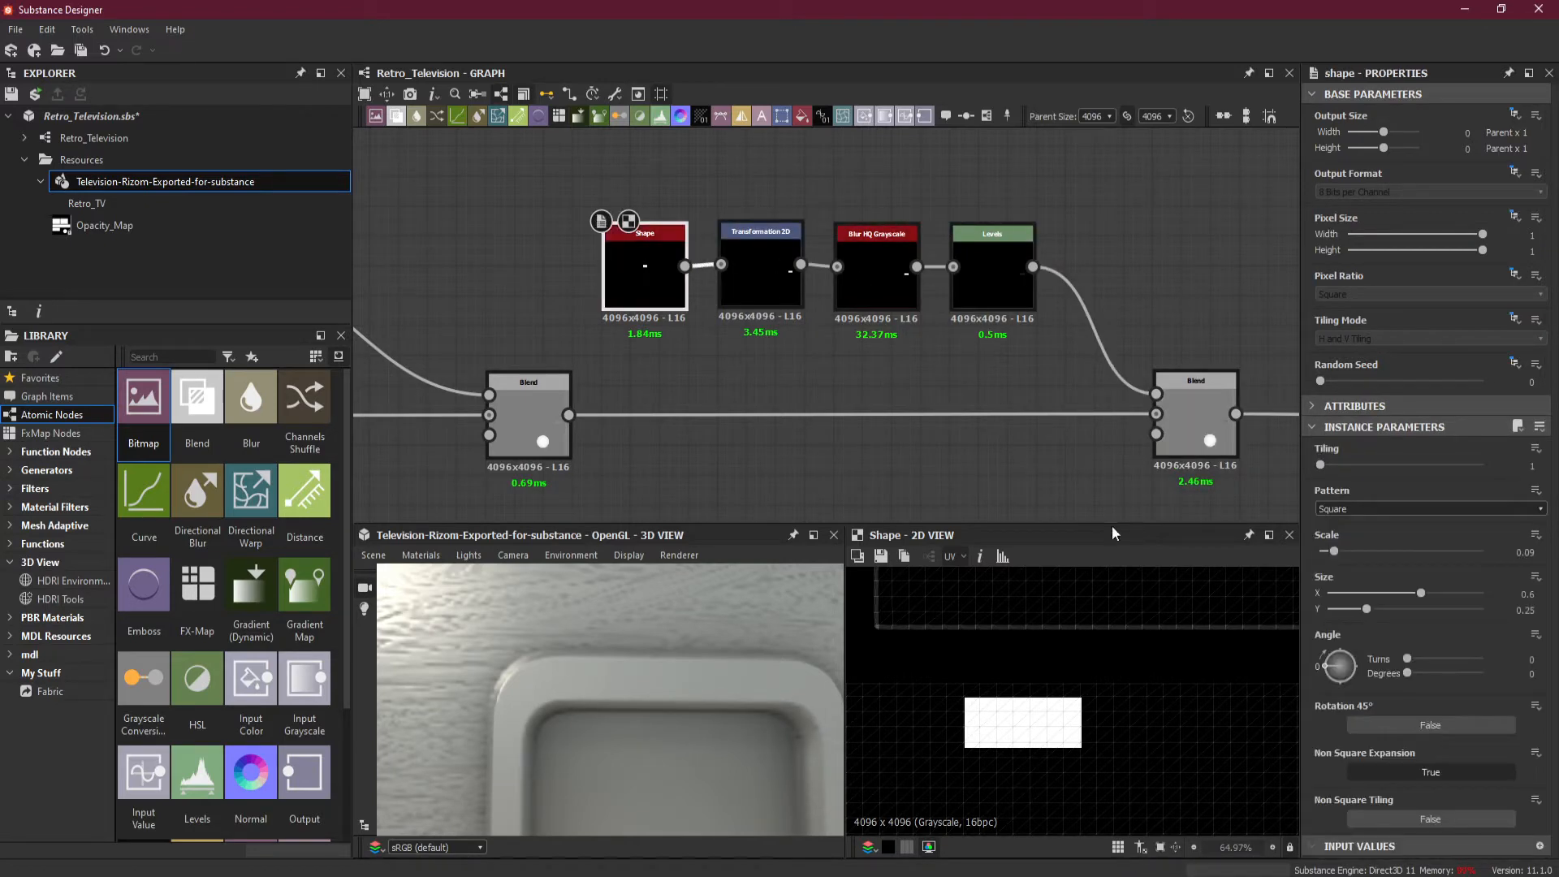
scroll(673, 680, down, 6)
middle_drag(679, 700, 636, 619)
scroll(636, 619, up, 5)
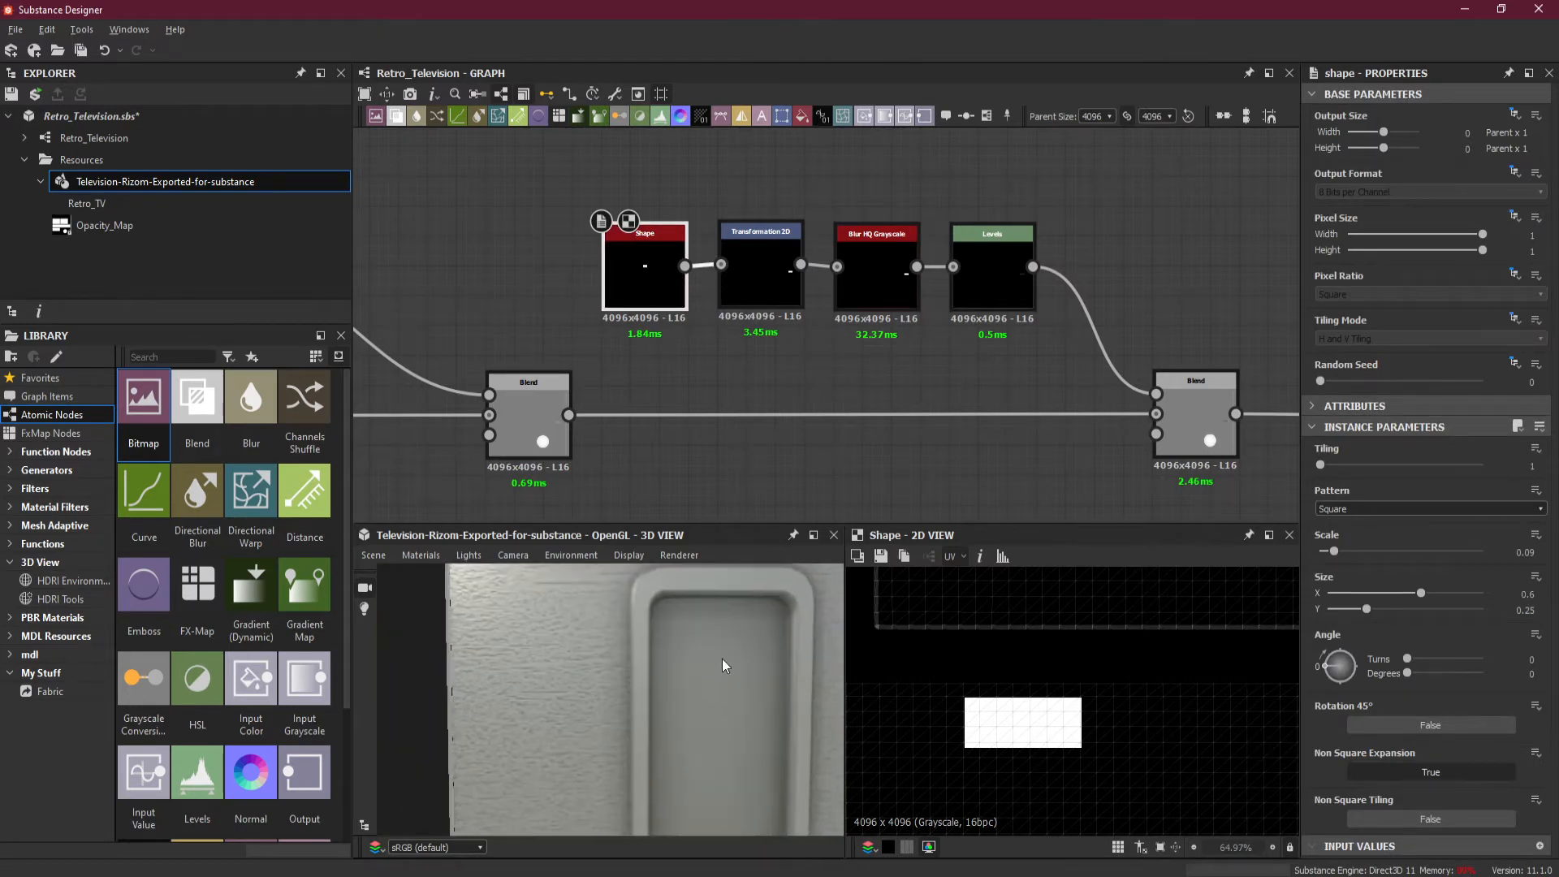
- Try X sizes of 0.5, 0.7, 0.65 and 0.67 on the recess Shape while checking the panel's corner on the model
middle_drag(722, 659, 667, 685)
scroll(606, 698, up, 4)
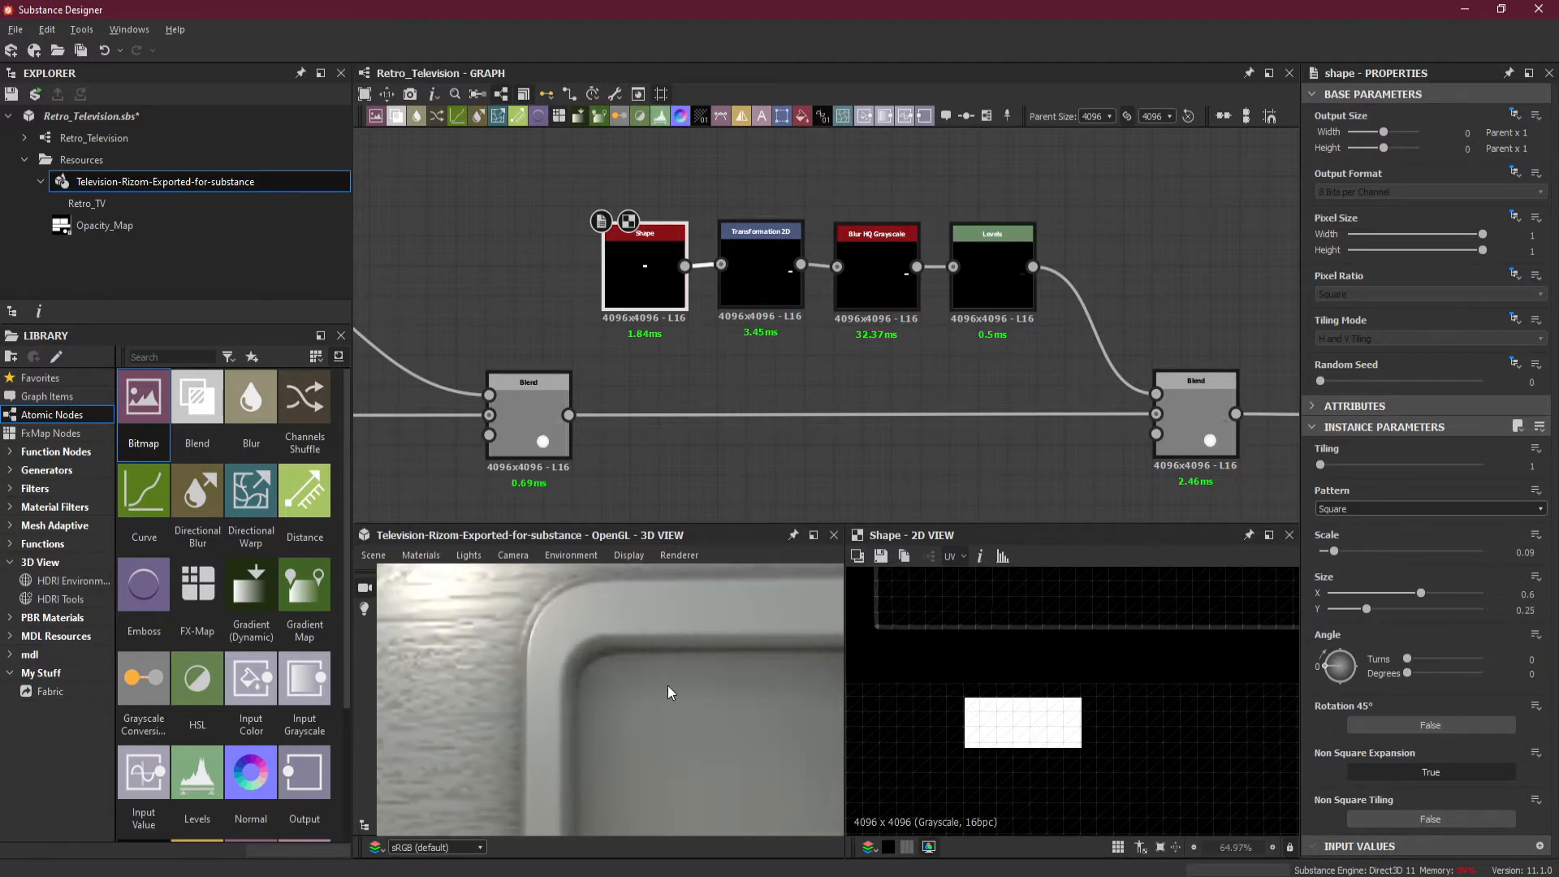
double_click(1530, 594)
text(5)
key(Return)
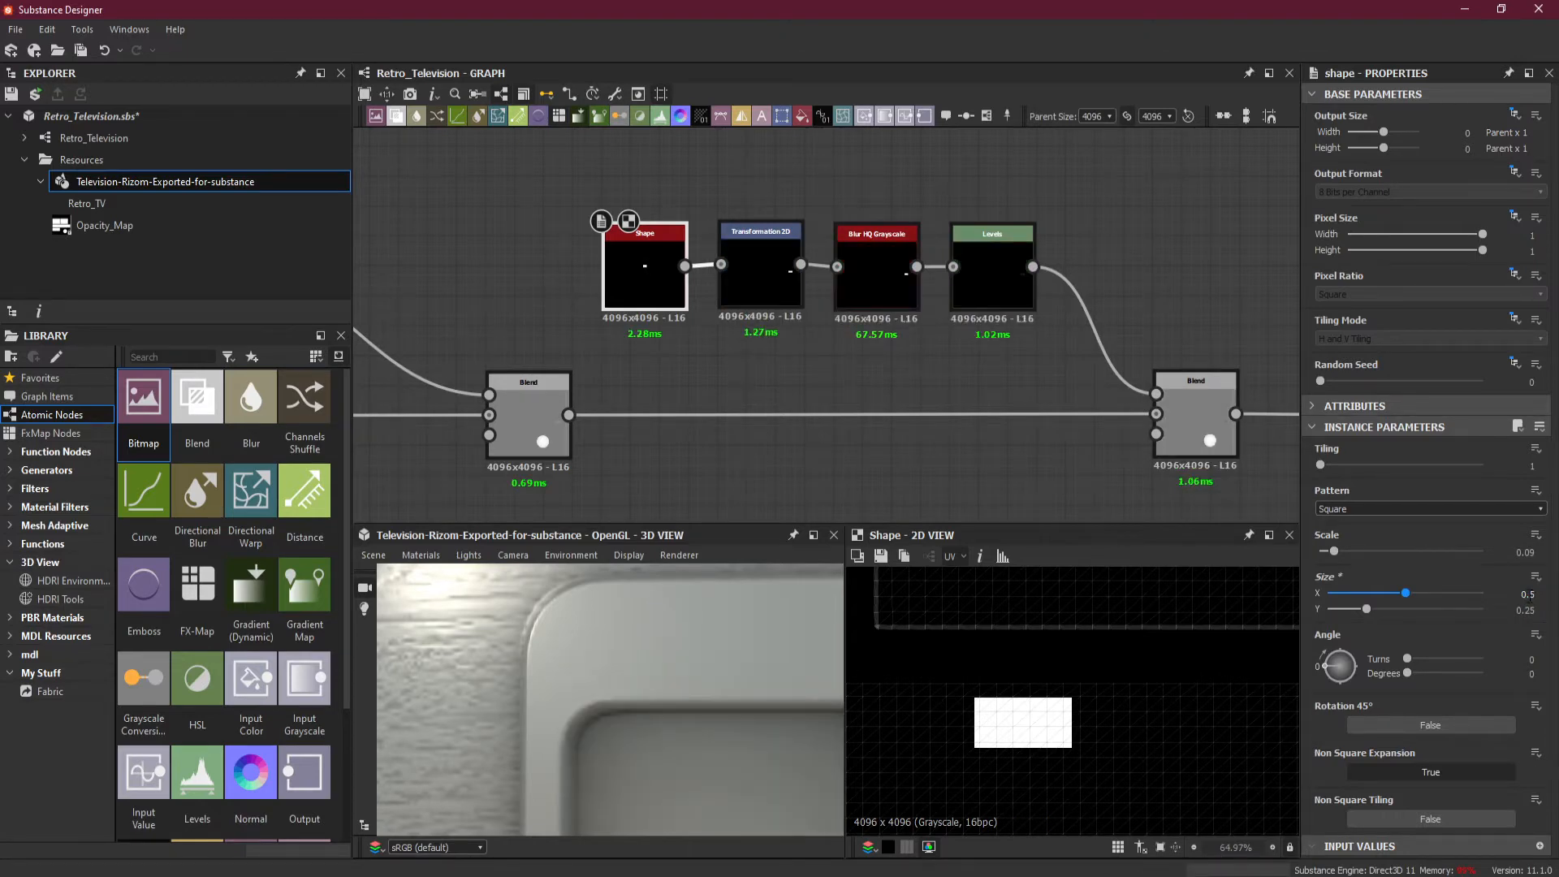
double_click(1533, 595)
key(BackSpace)
text(7)
key(Return)
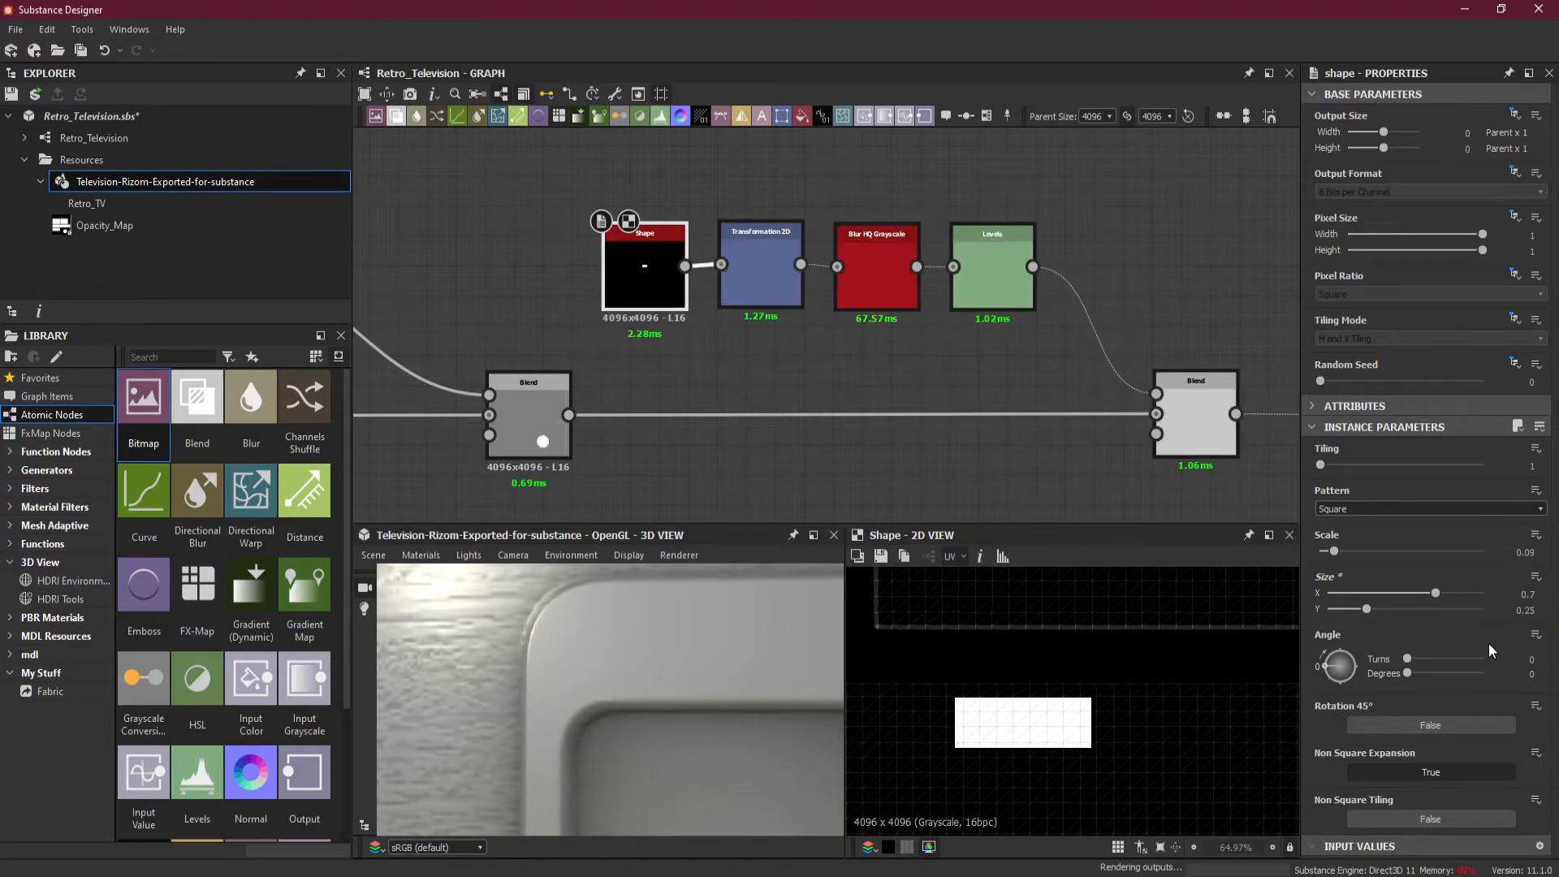
double_click(1531, 594)
text(65)
key(Return)
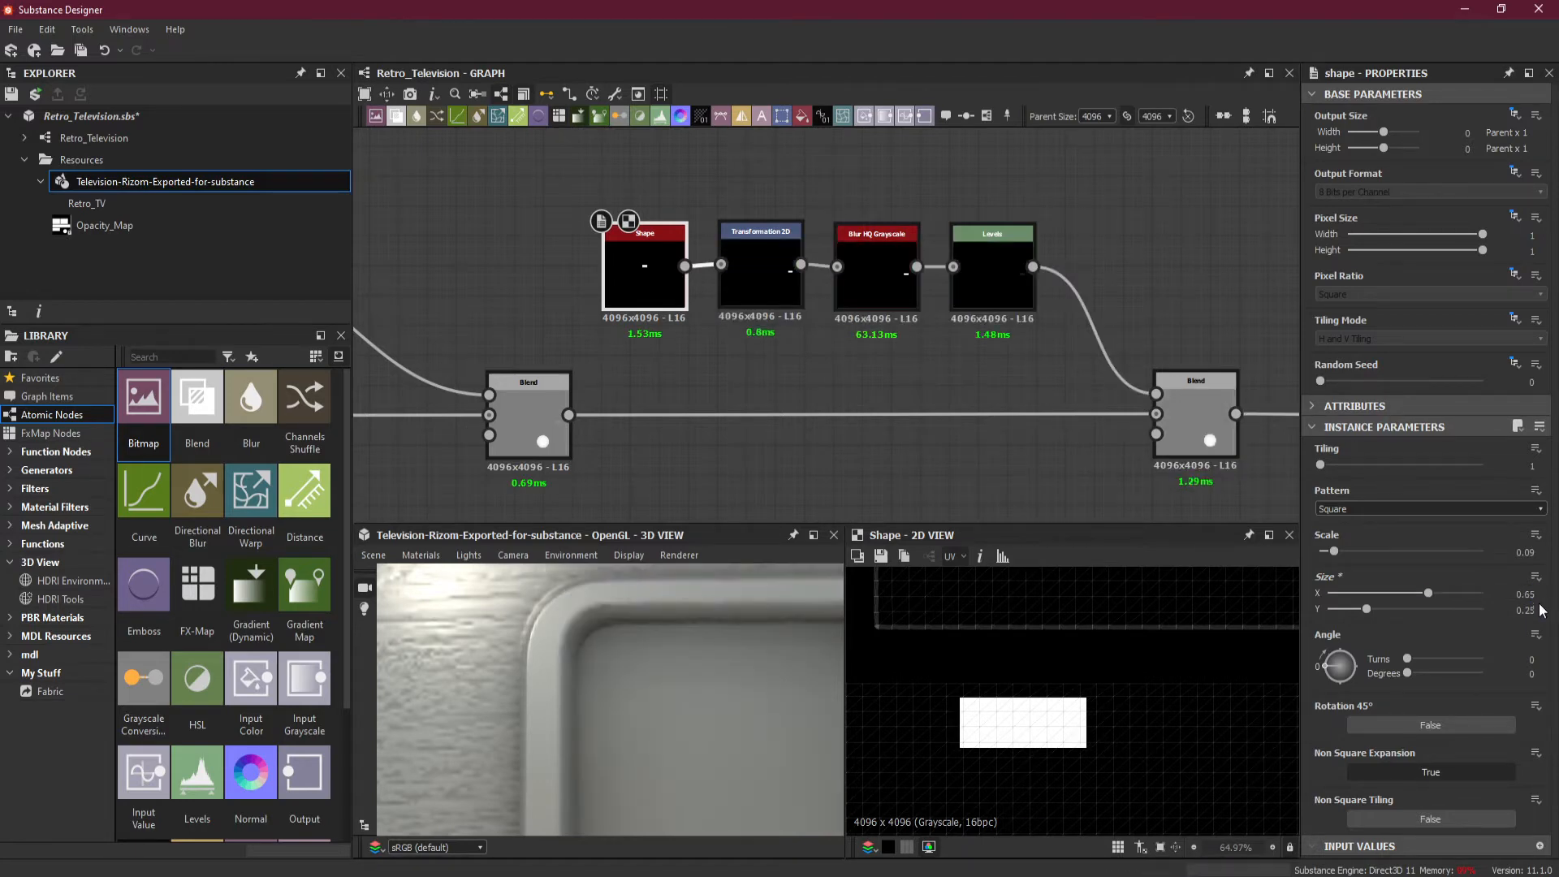
double_click(1530, 594)
text(67)
key(Return)
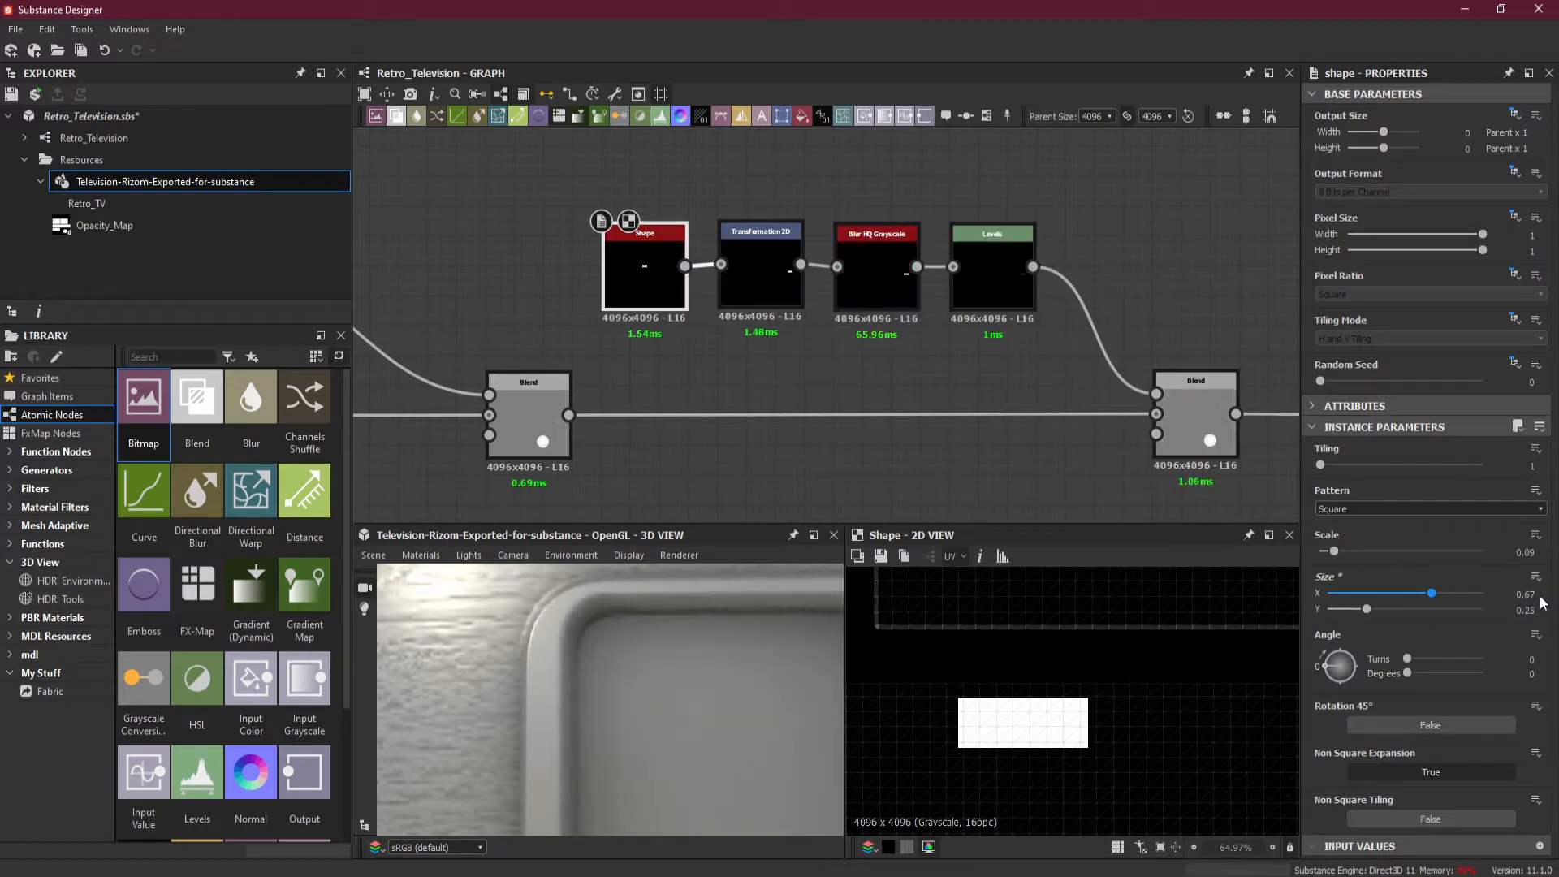
- Set the recess Shape's X size to 0.66, trying 0.64, 0.63 and 0.65 first
double_click(1536, 595)
key(Return)
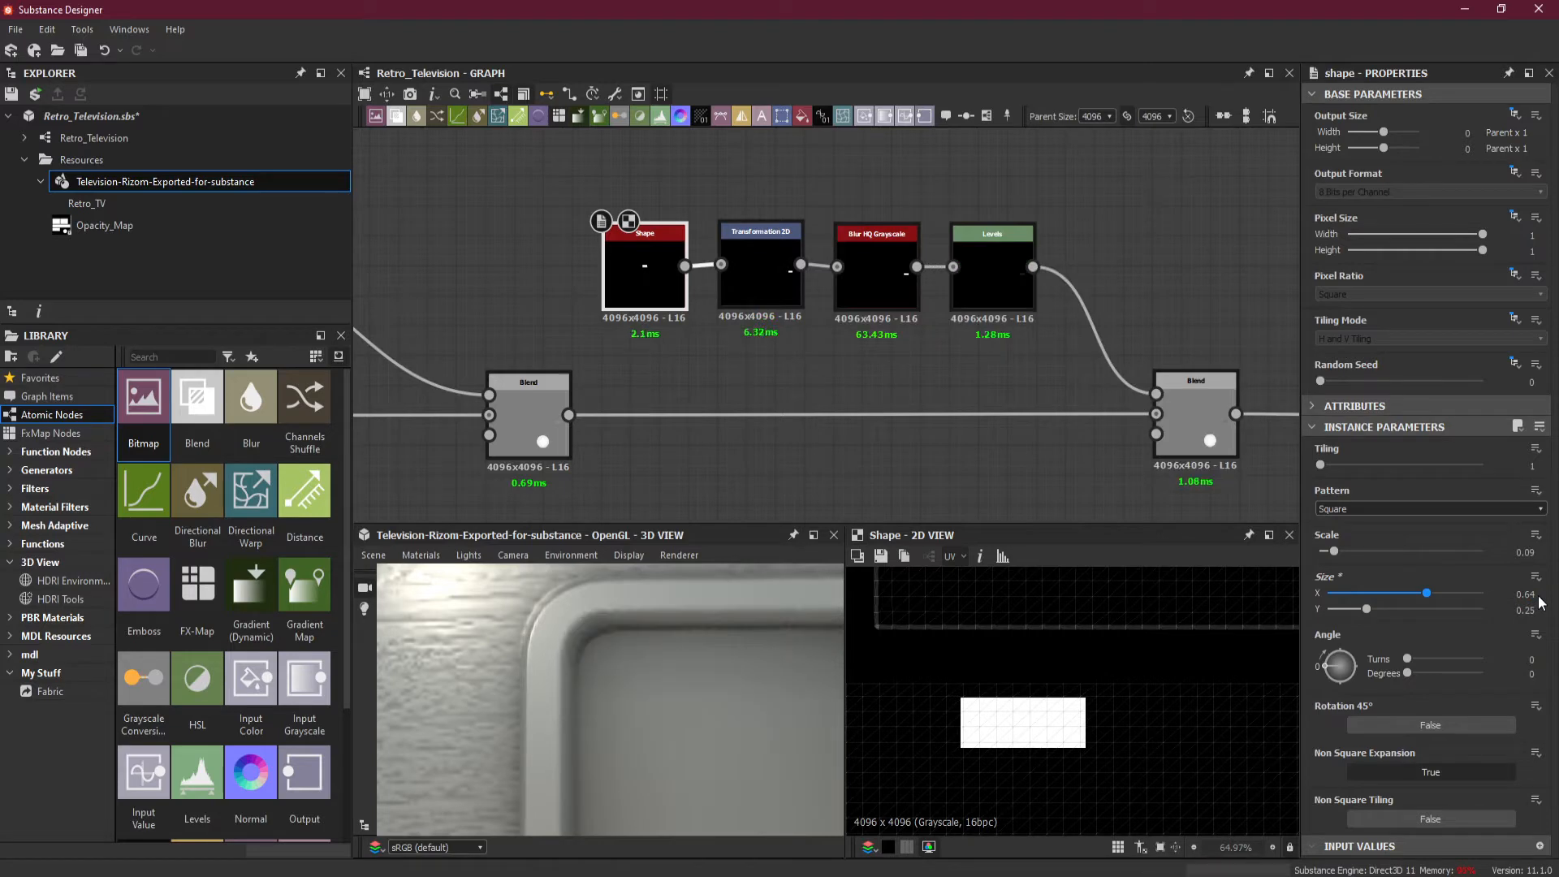
double_click(1528, 594)
key(Return)
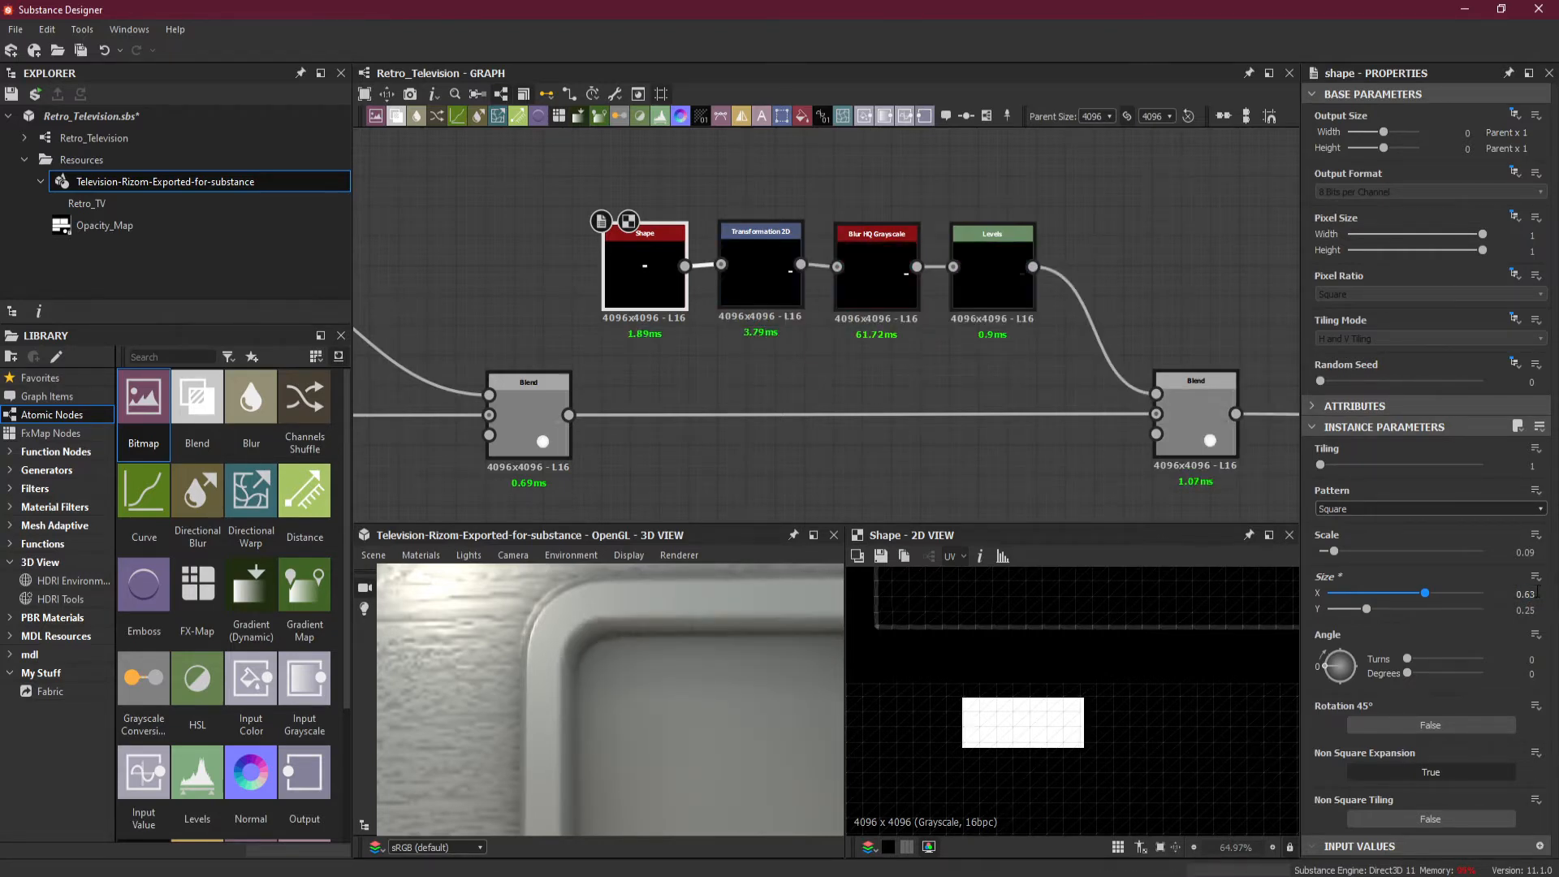
double_click(1533, 594)
key(Return)
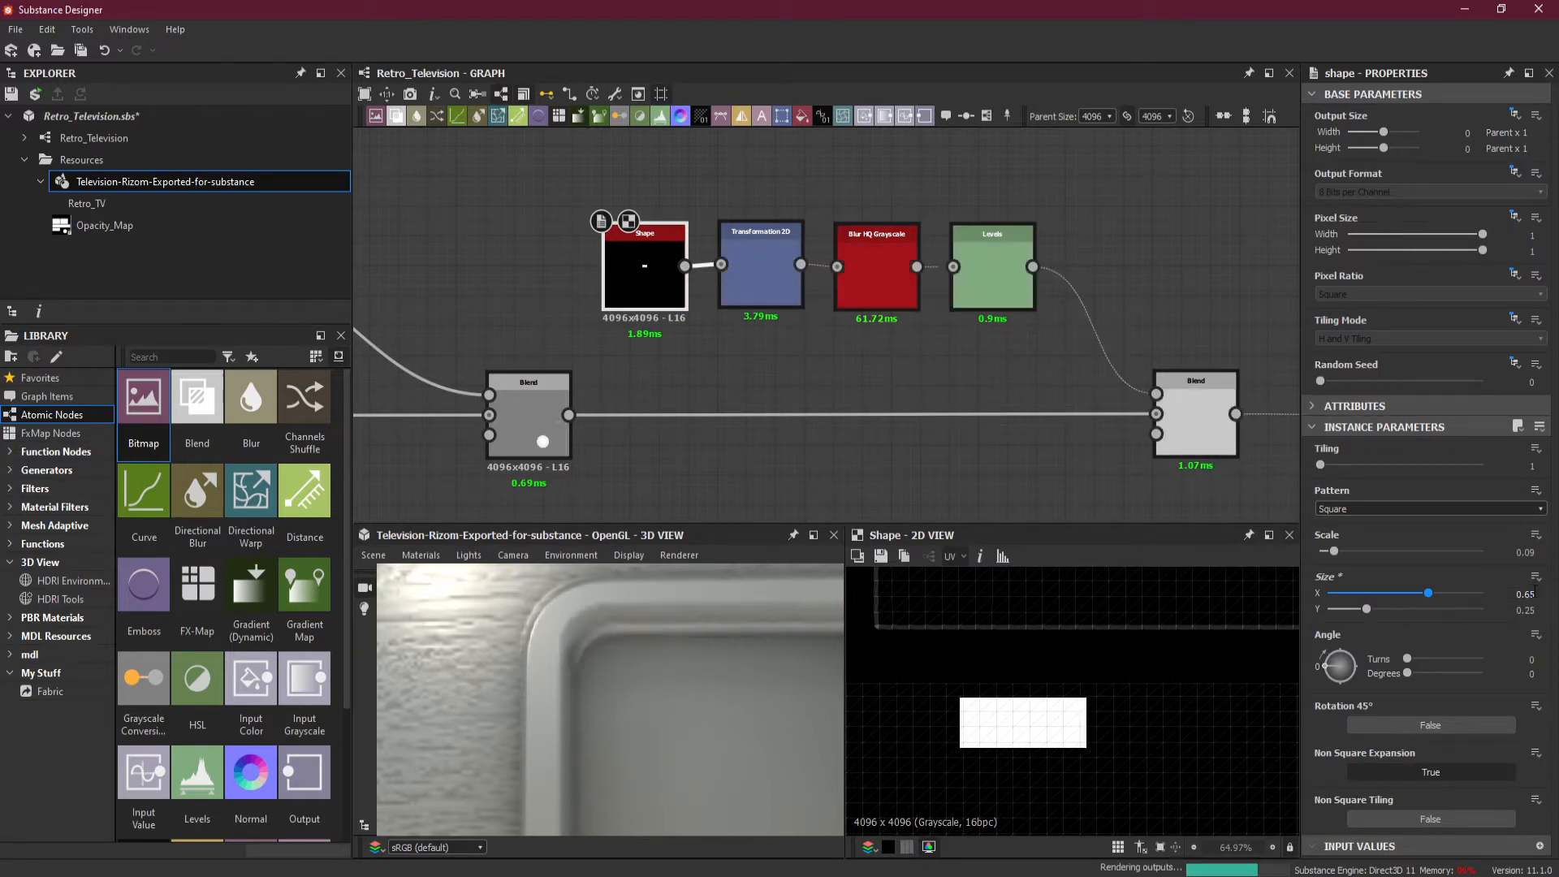
double_click(1534, 593)
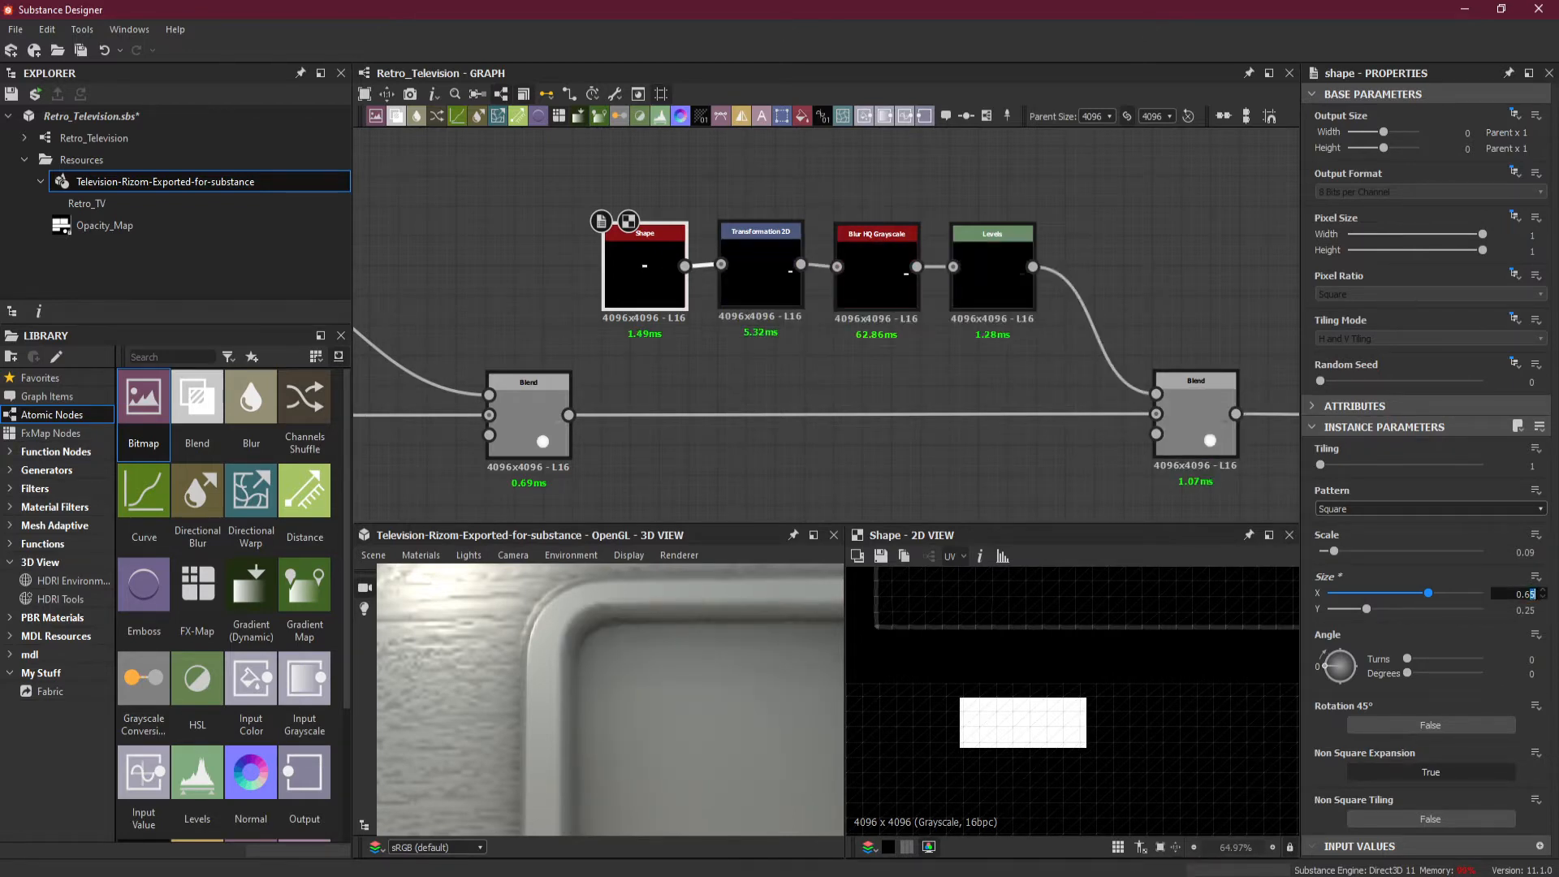
text(6)
key(Return)
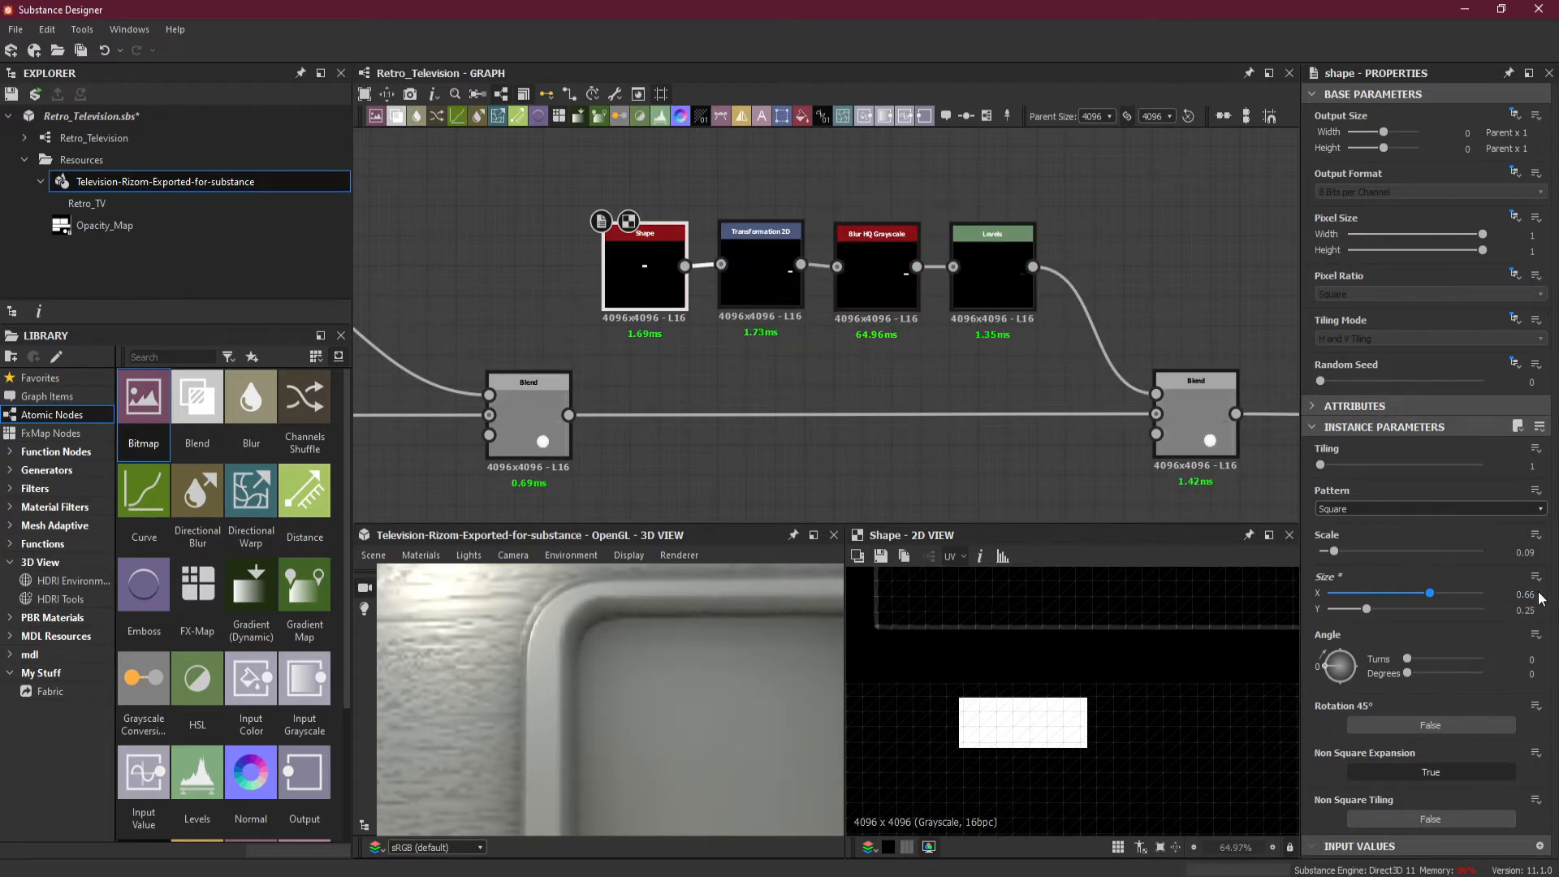
- Set the recess Shape's Y size to 0.27, trying 0.3 first
double_click(1531, 611)
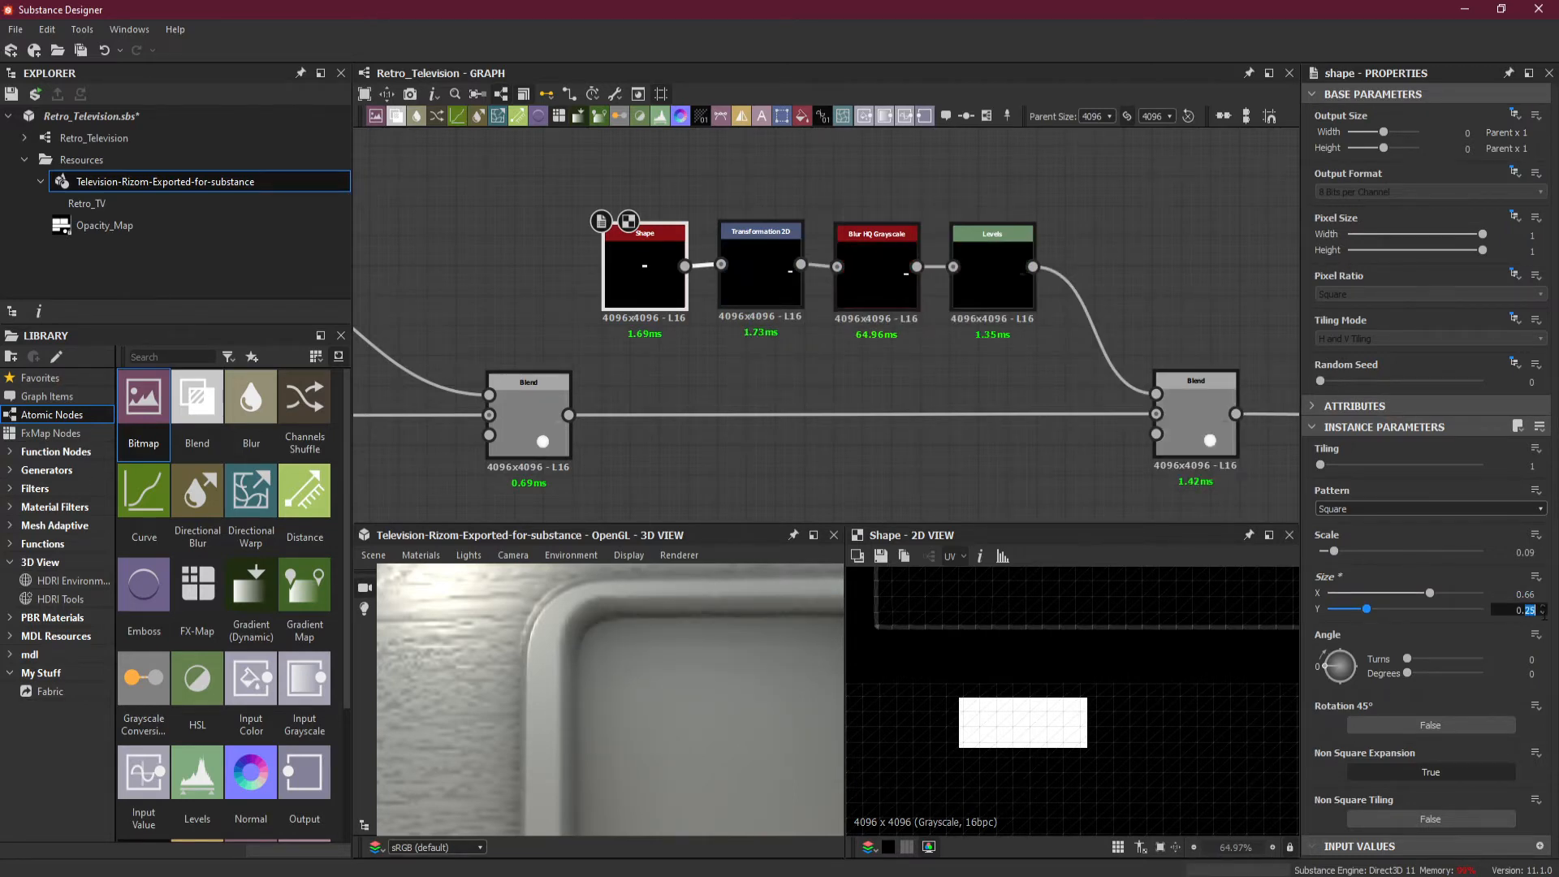
text(3)
key(Return)
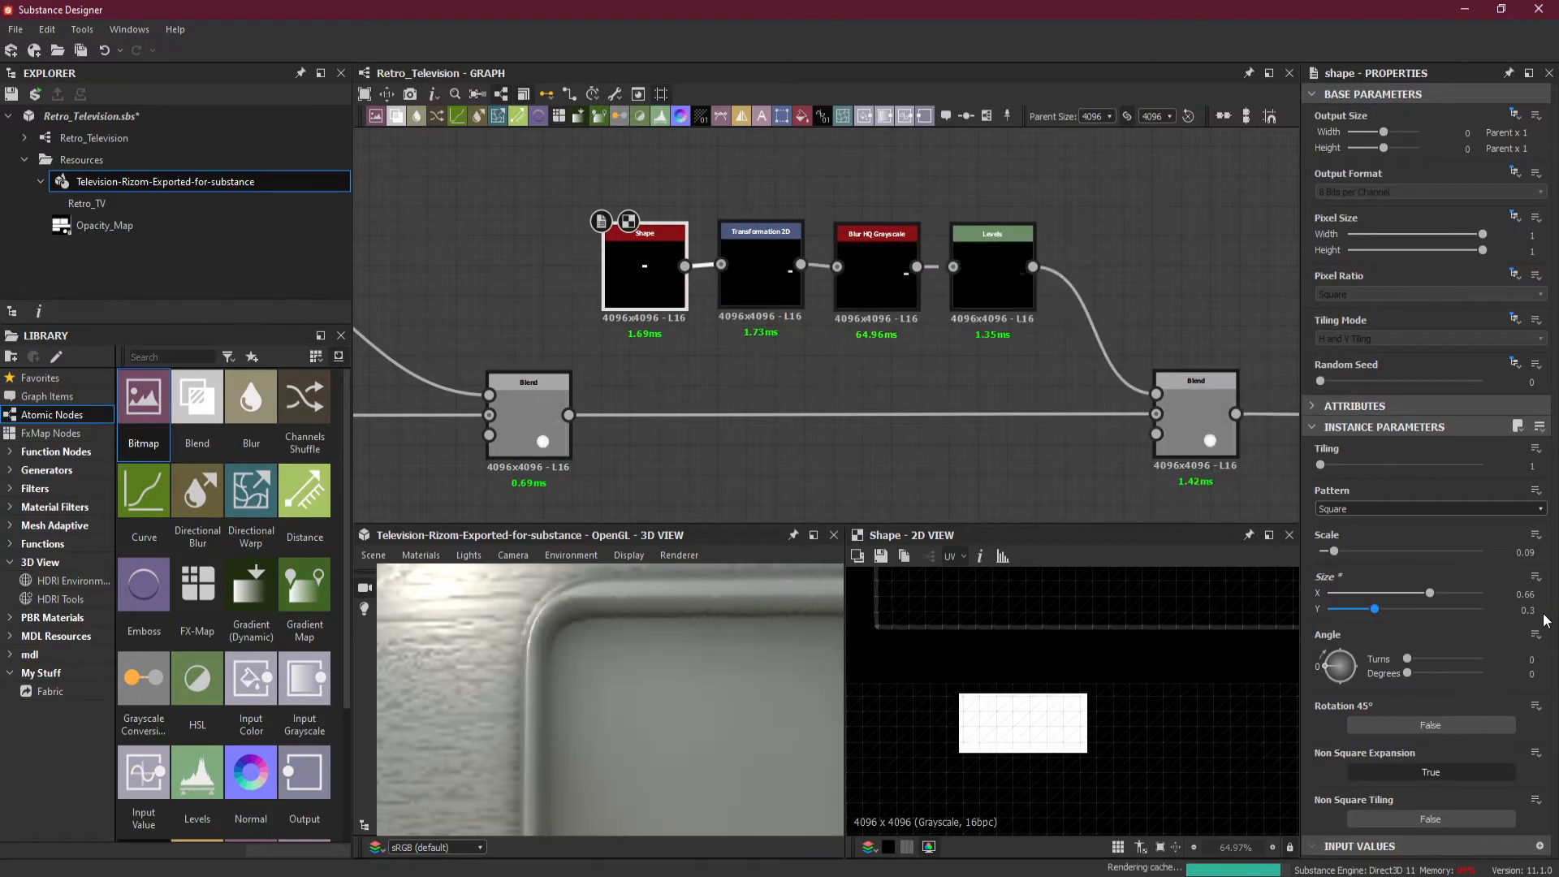
double_click(1528, 610)
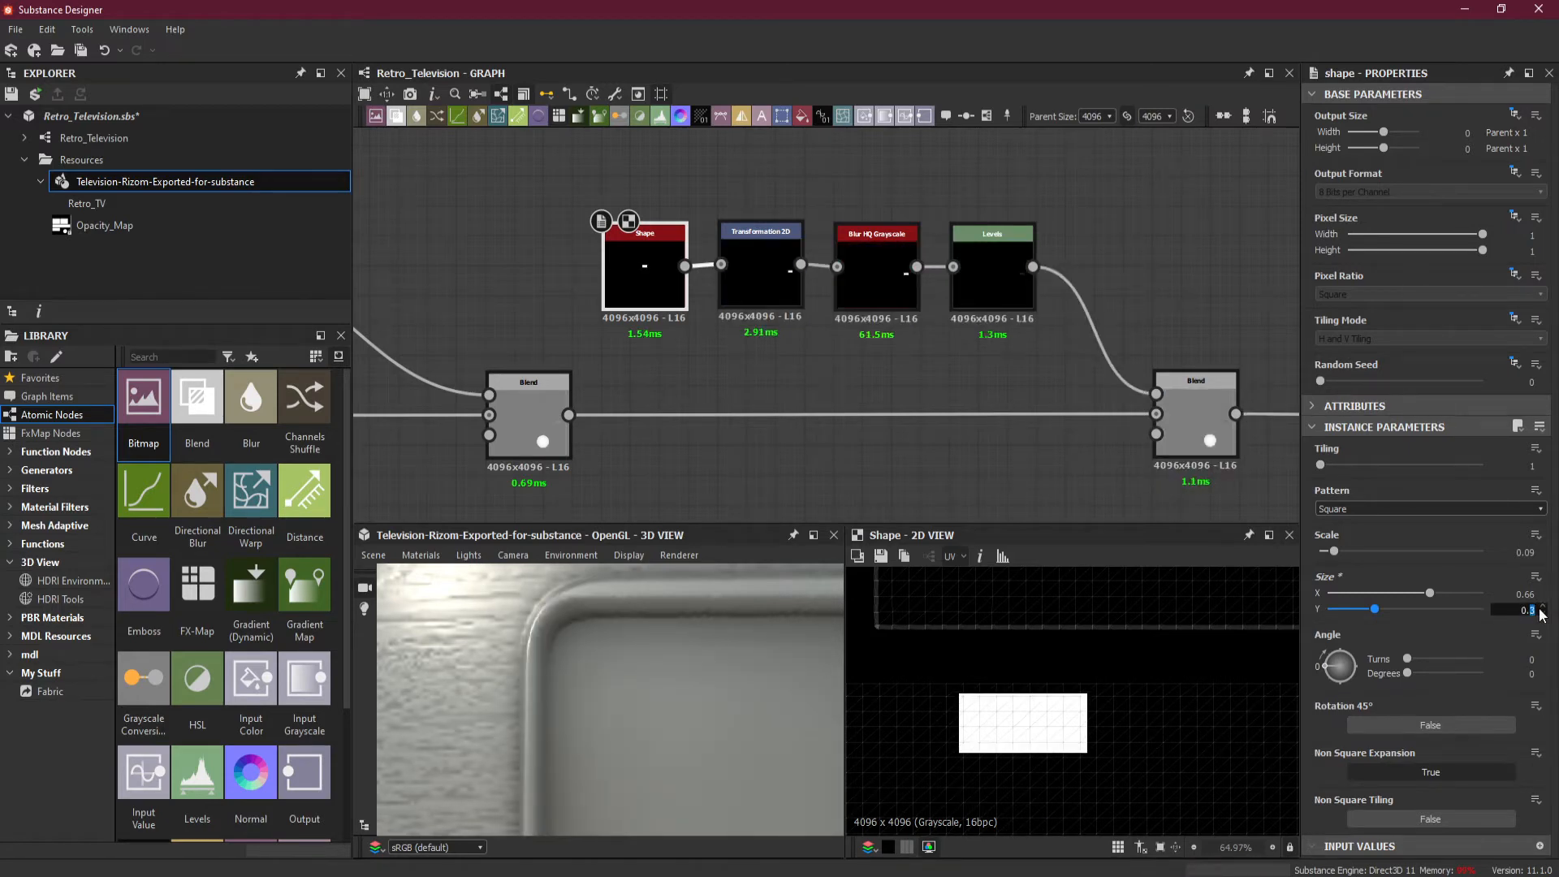
key(Return)
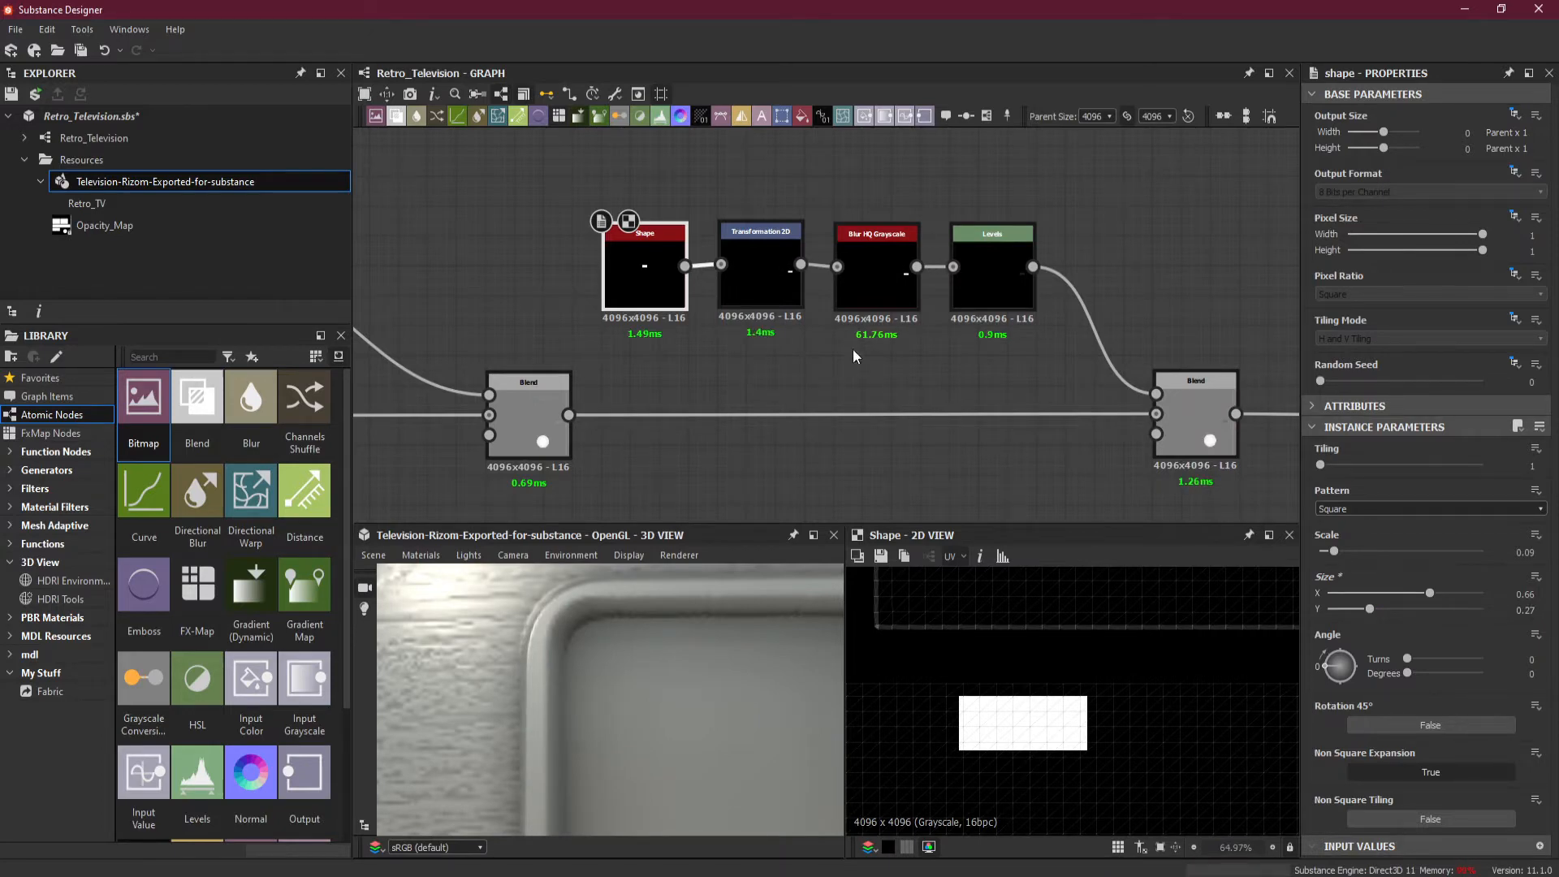
- Set the recess's Blur HQ Grayscale intensity to 0.6, trying 0.3 first
click(856, 278)
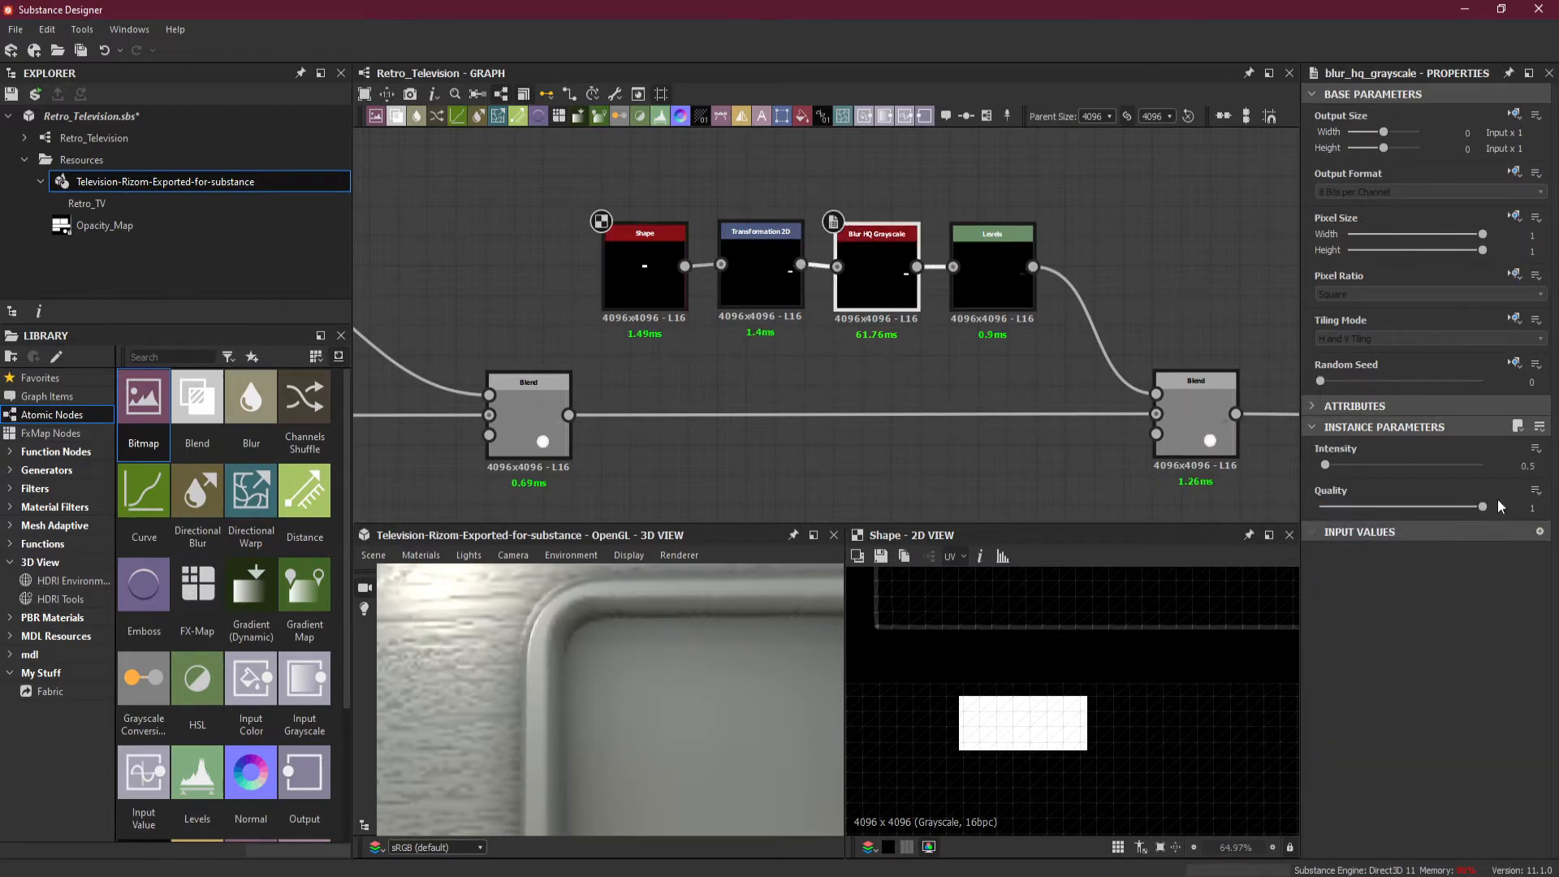
double_click(1528, 466)
text(3)
key(Return)
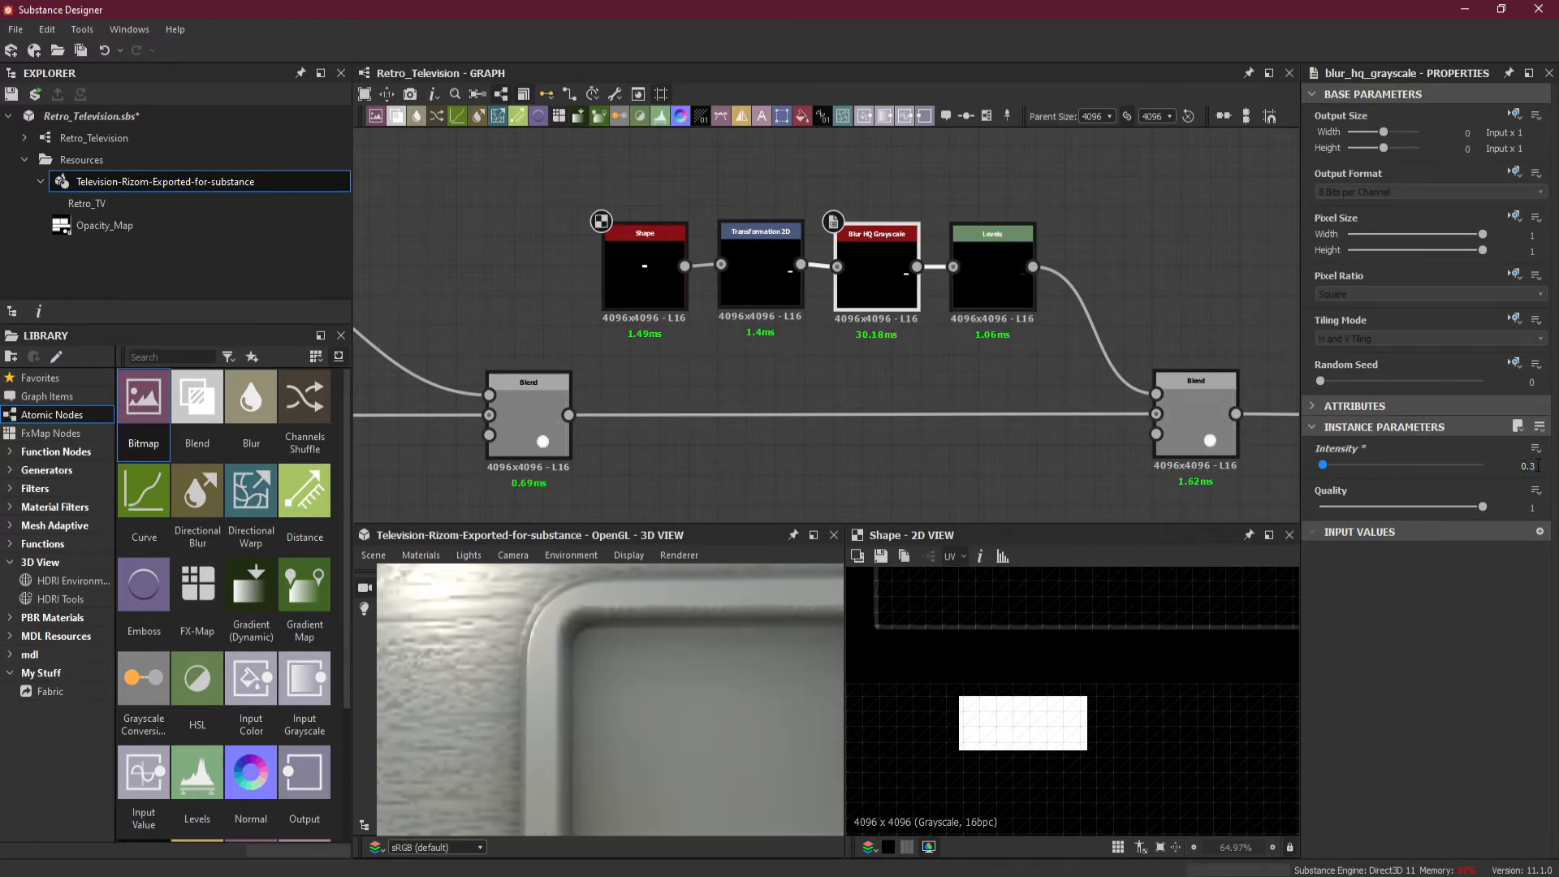
double_click(1528, 465)
text(6)
key(Return)
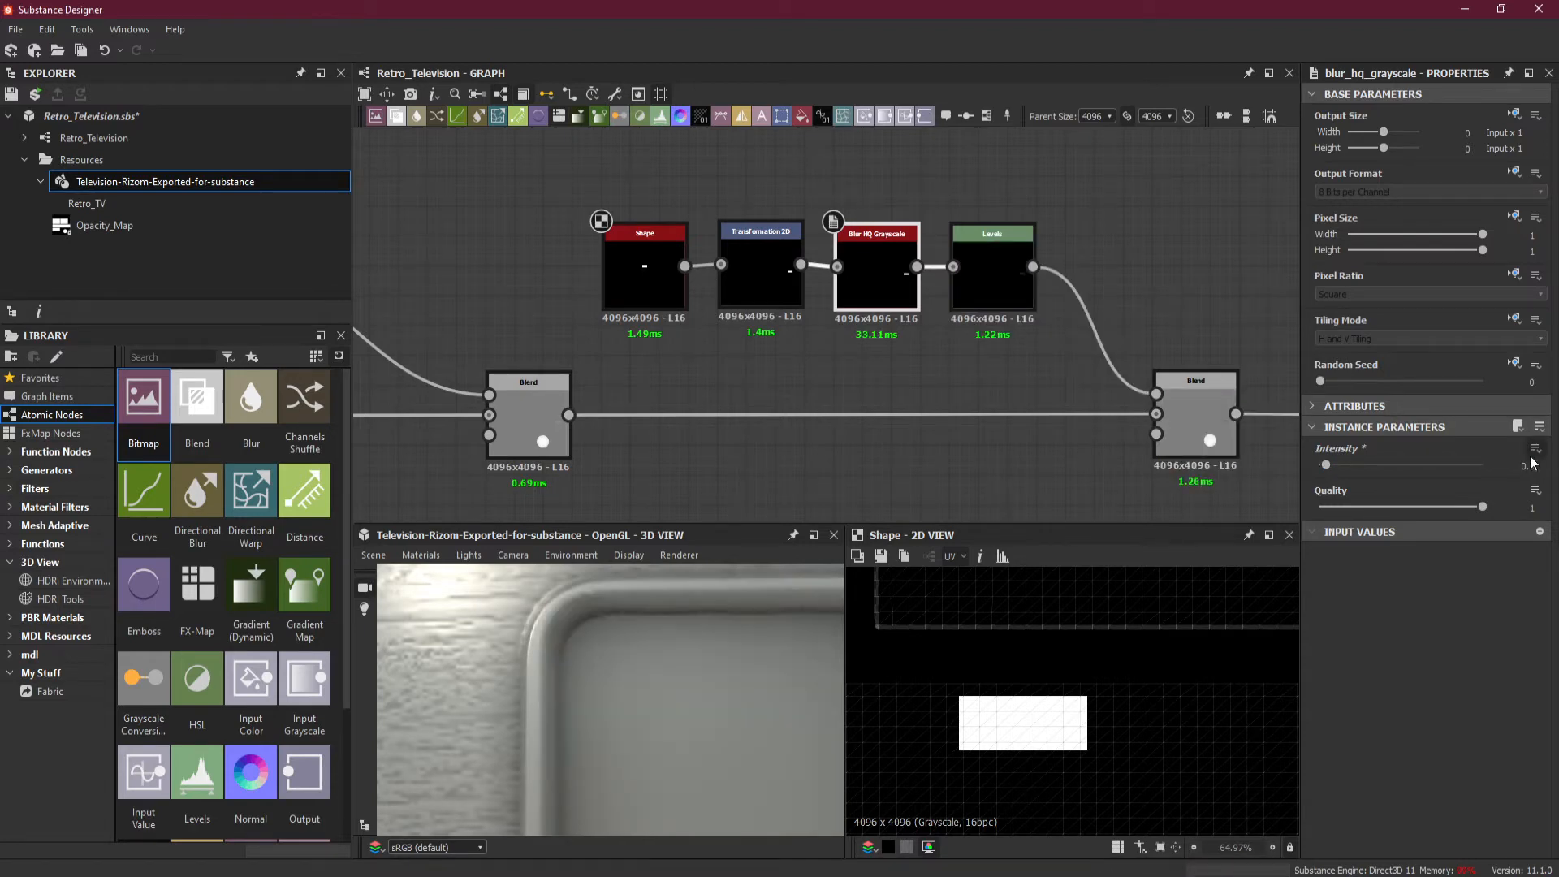
- Try Y sizes of 0.29, 0.23 and 0.24 on the recess Shape
click(642, 284)
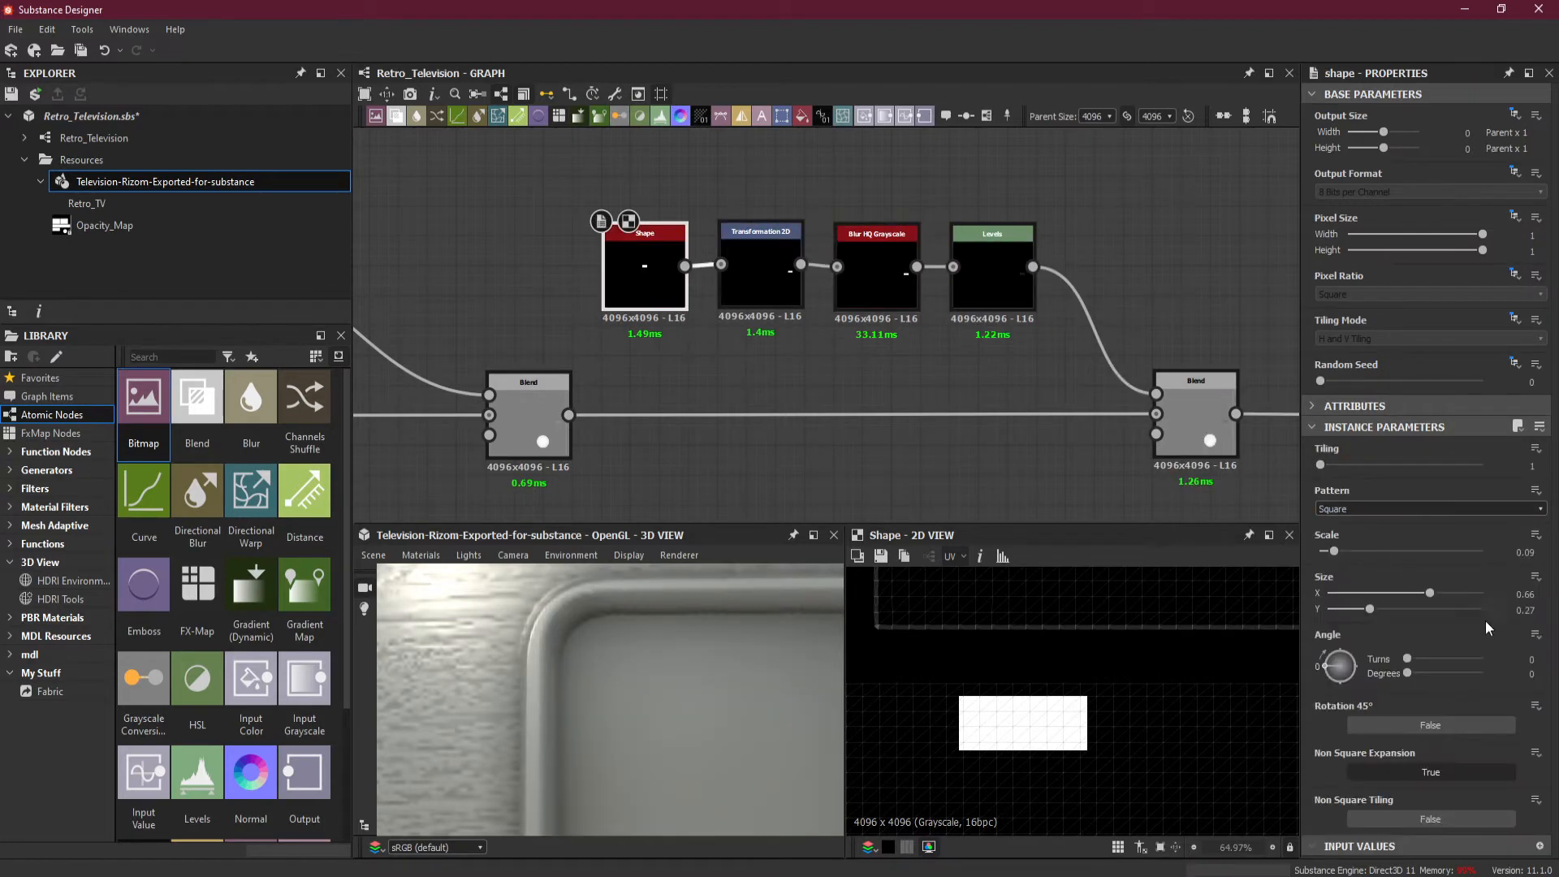
double_click(1529, 611)
click(1537, 611)
key(Return)
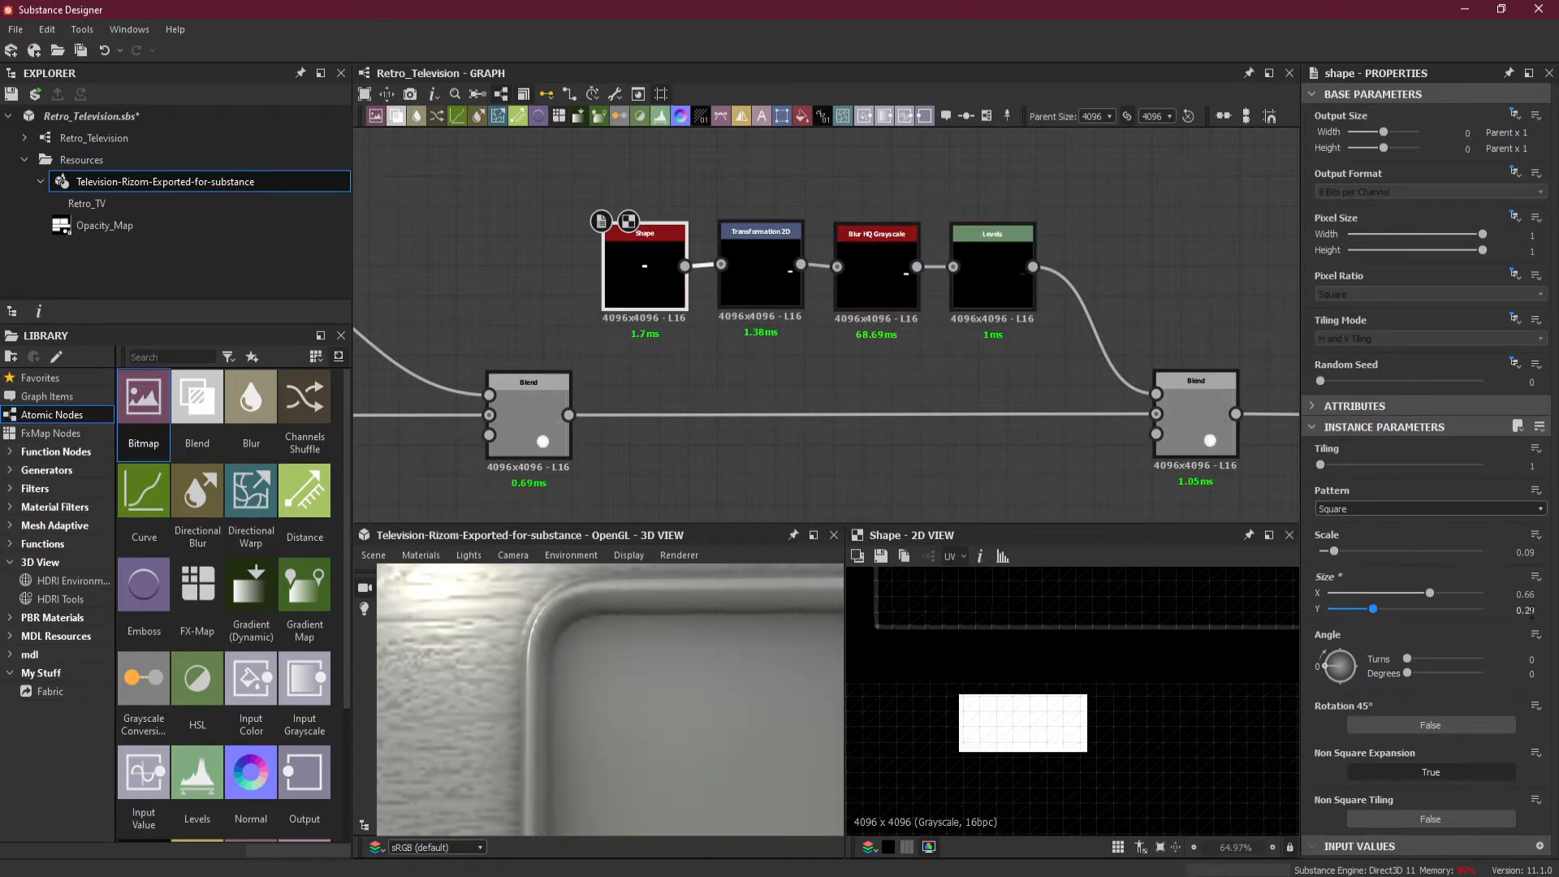
click(1531, 611)
key(Return)
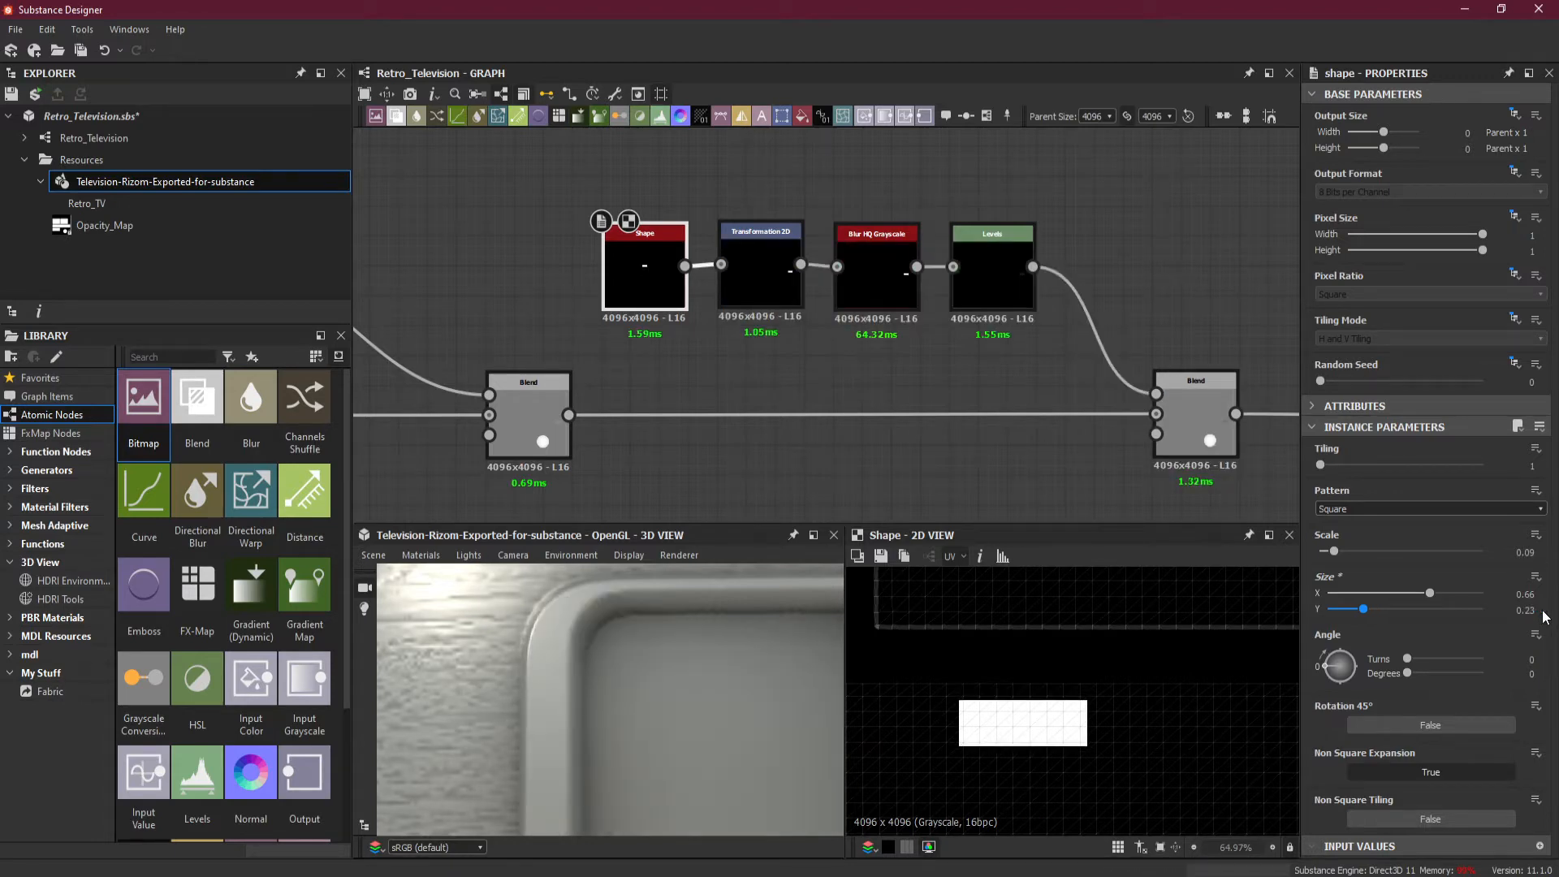
click(1531, 610)
text(4)
key(Return)
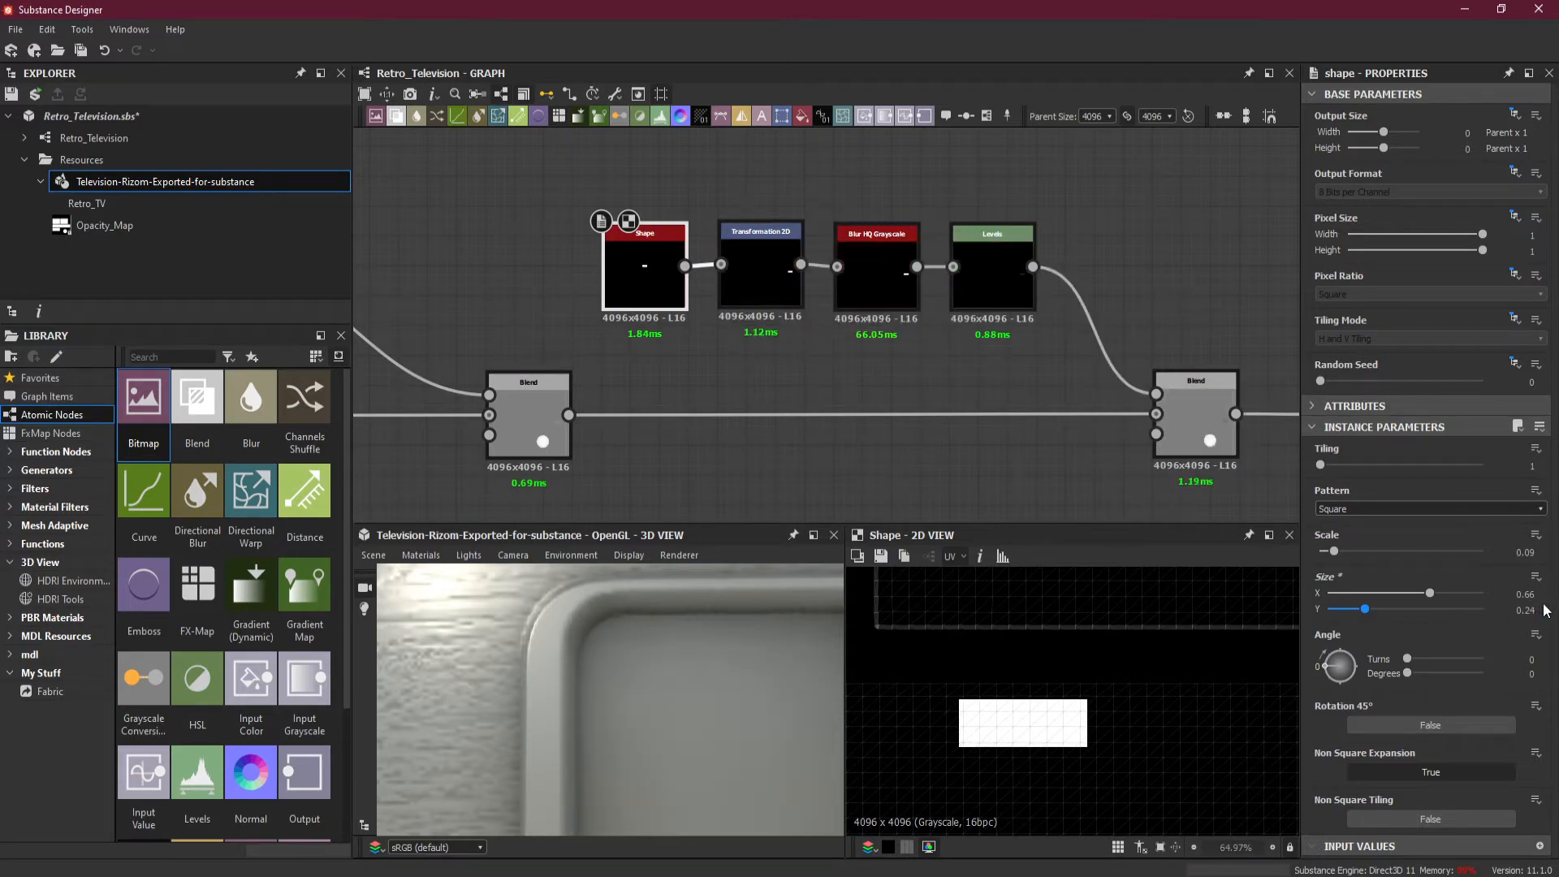
- Set the recess Shape's Y size to 0.26, trying 0.25 first
click(1531, 610)
key(BackSpace)
text(5)
key(Return)
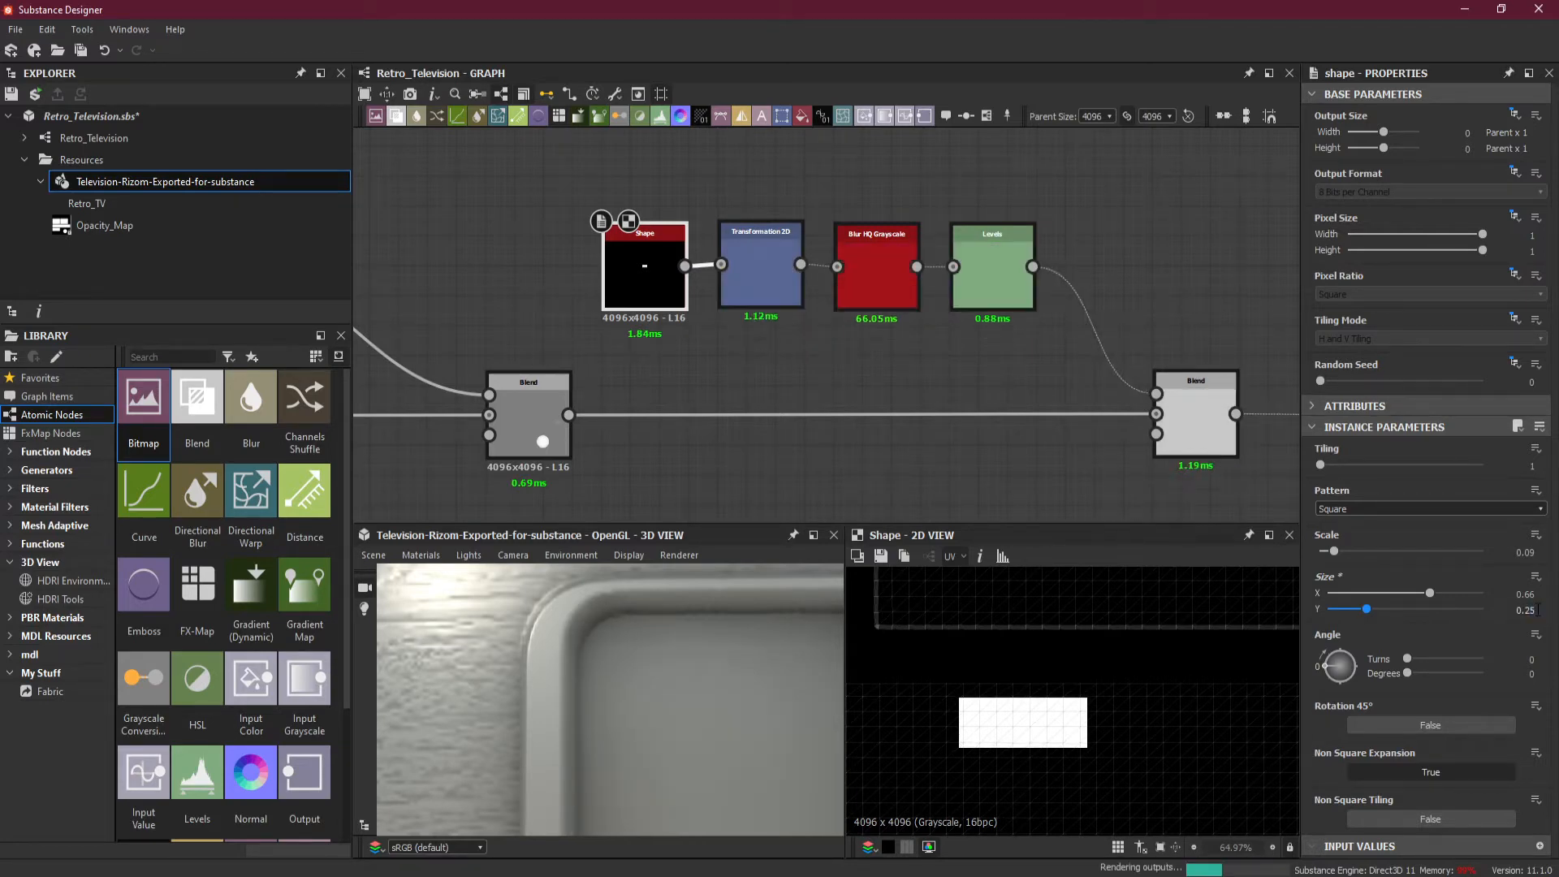
click(1531, 610)
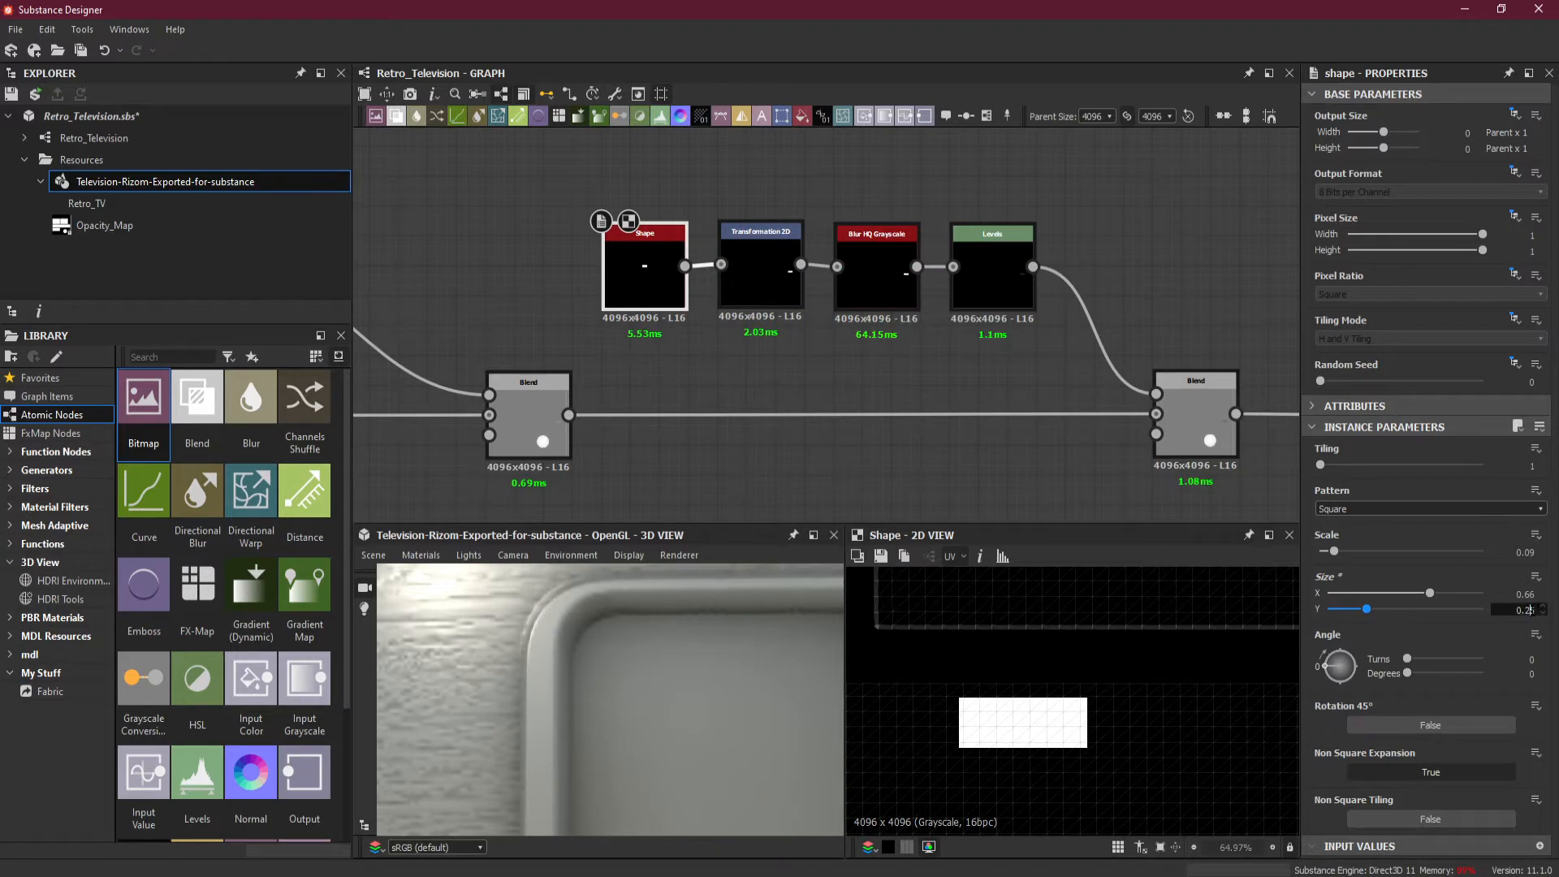
text(6)
key(Return)
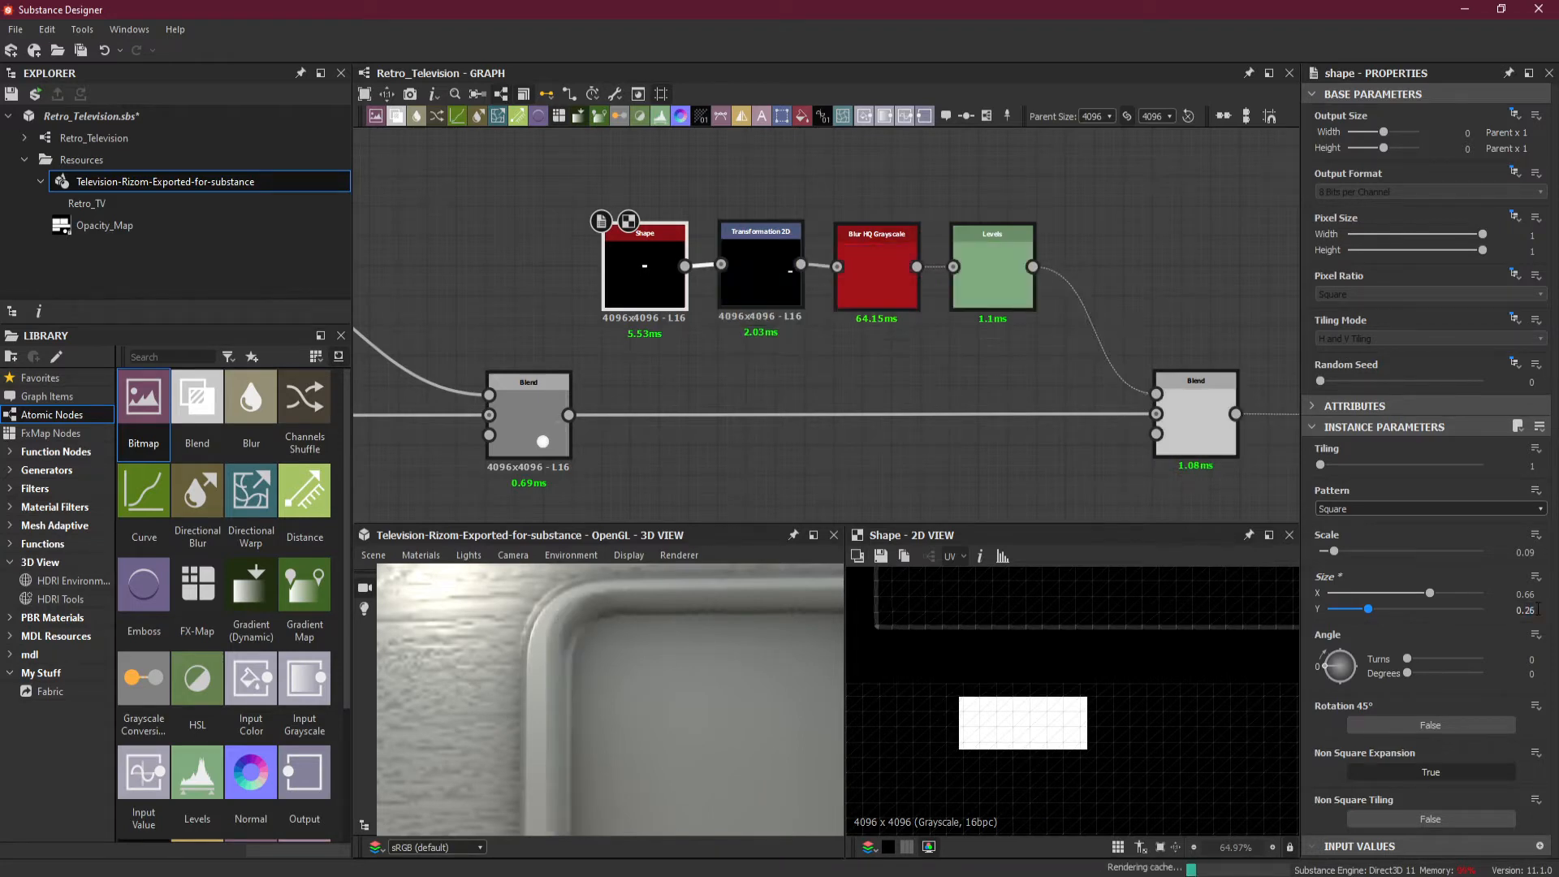
- Fine-tune the recess Shape's X size to 0.64 so the border around the recess is even
click(1531, 593)
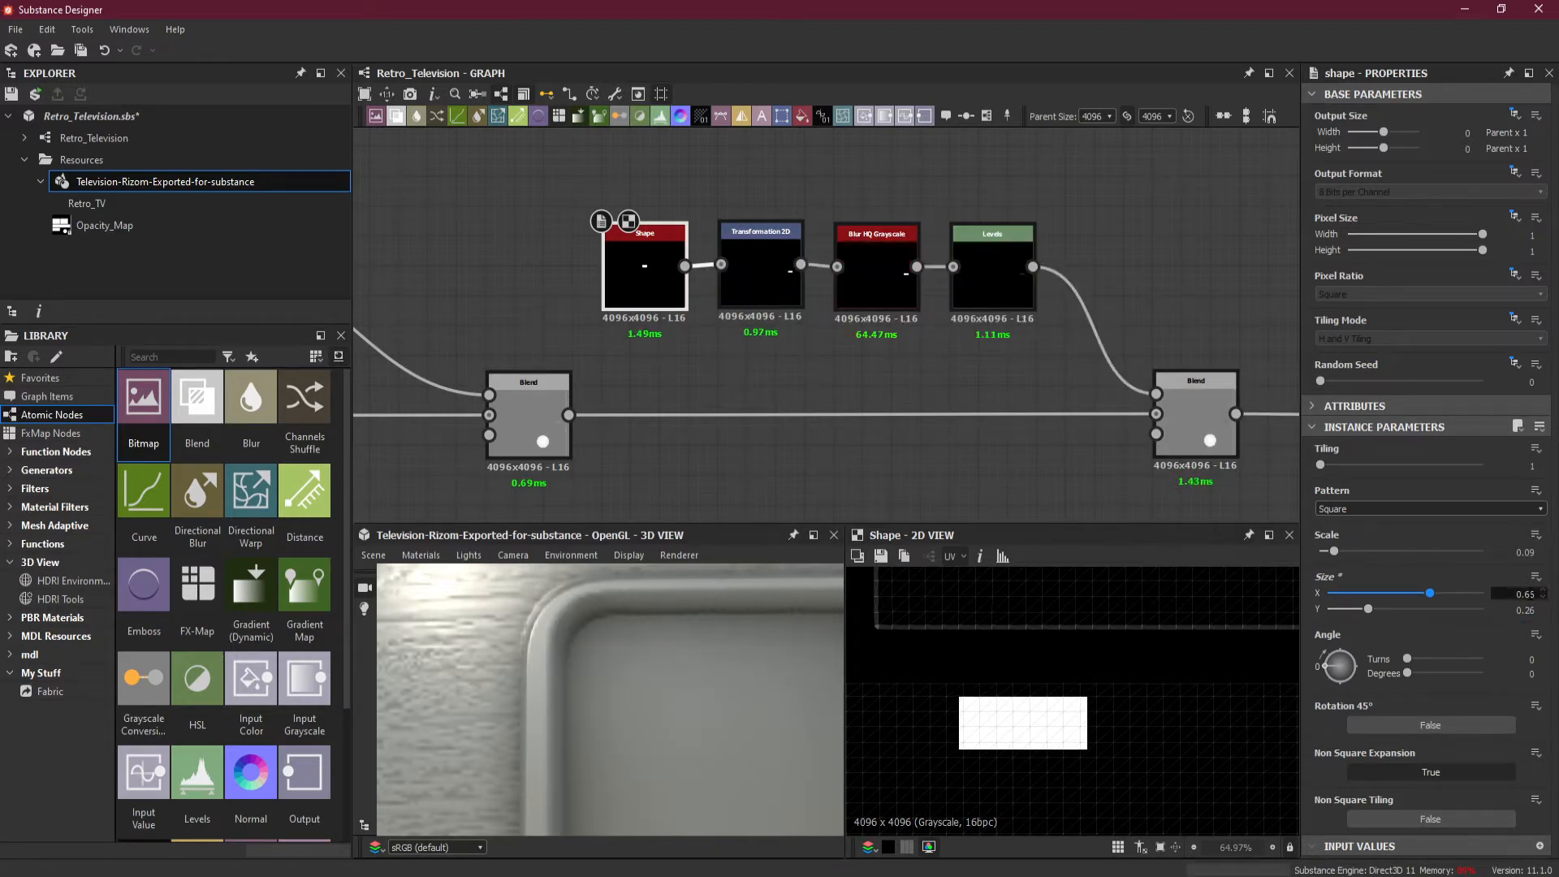
key(Return)
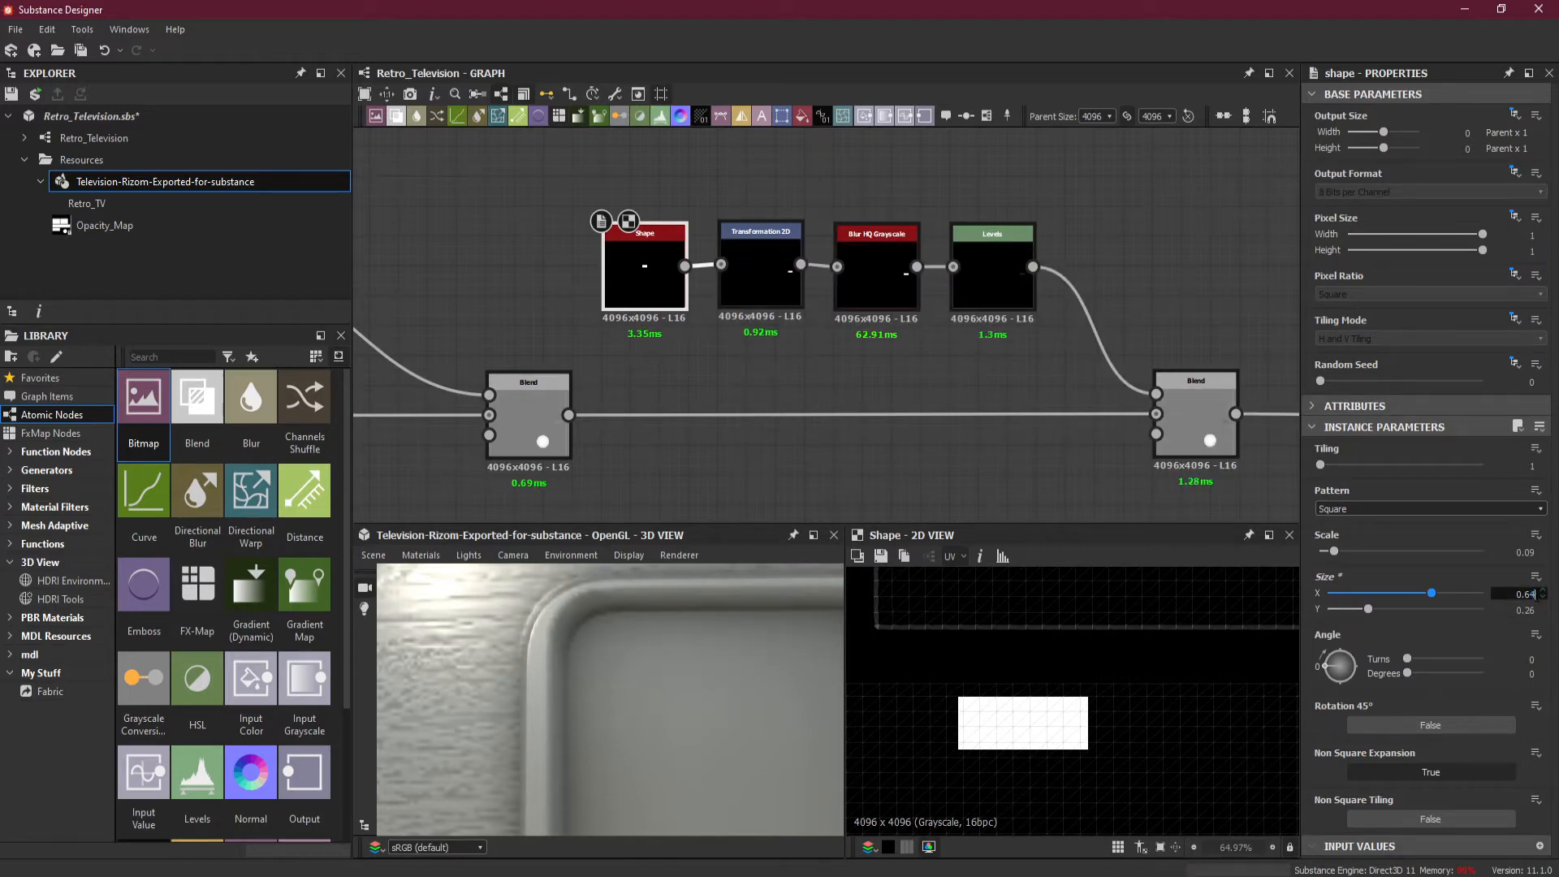
key(Return)
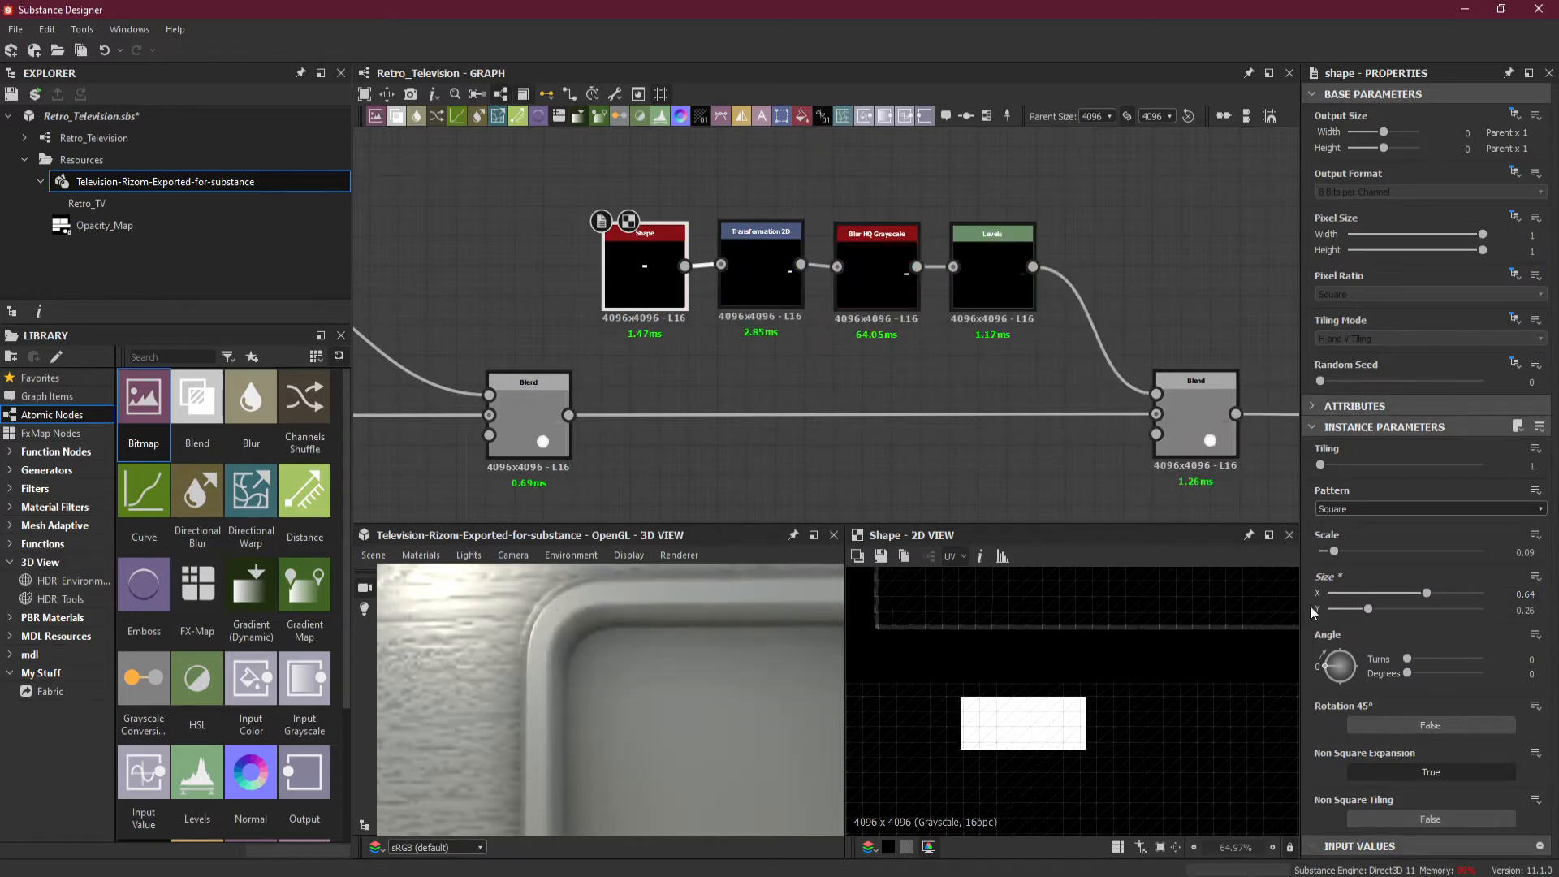
- Lower the recess Levels' output white point further toward black to make the recess shallower
scroll(695, 685, down, 10)
middle_drag(689, 715, 643, 729)
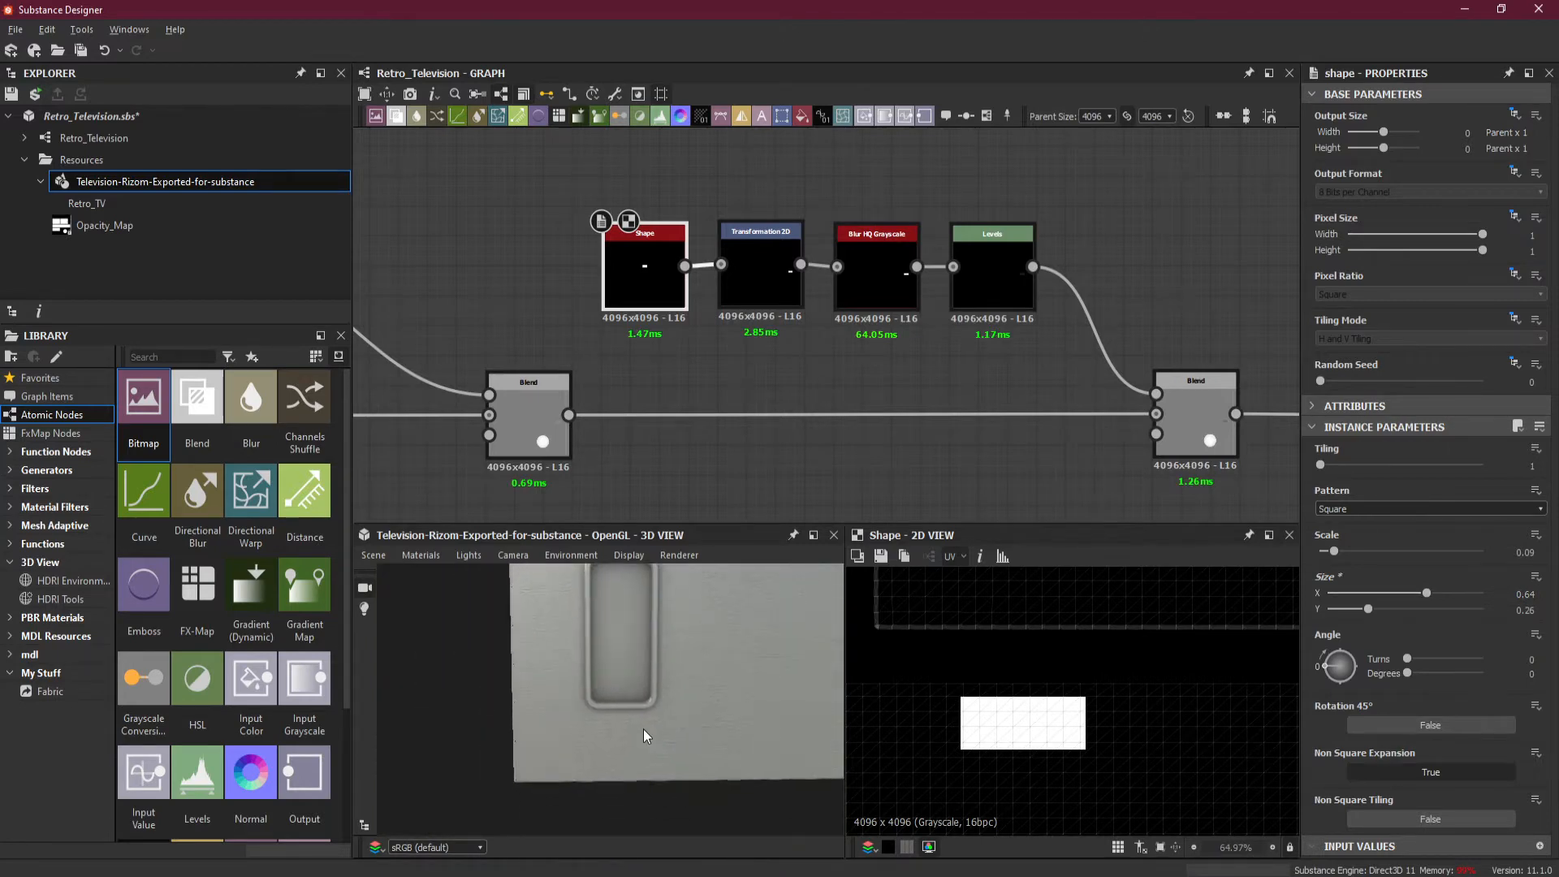
drag(643, 729, 611, 743)
scroll(747, 716, up, 4)
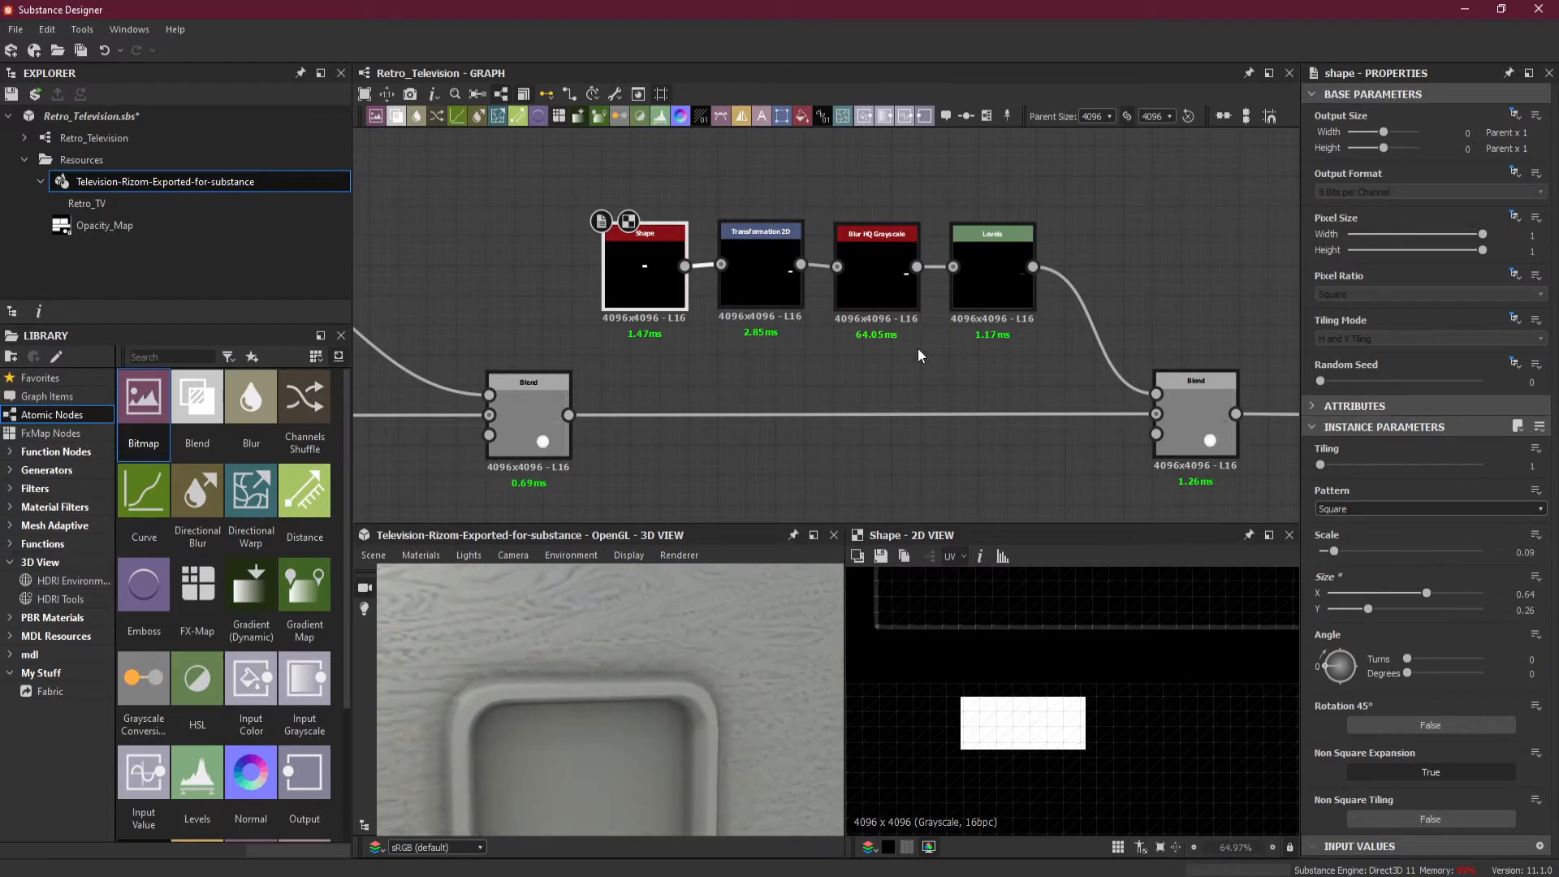
click(997, 266)
drag(826, 686, 747, 650)
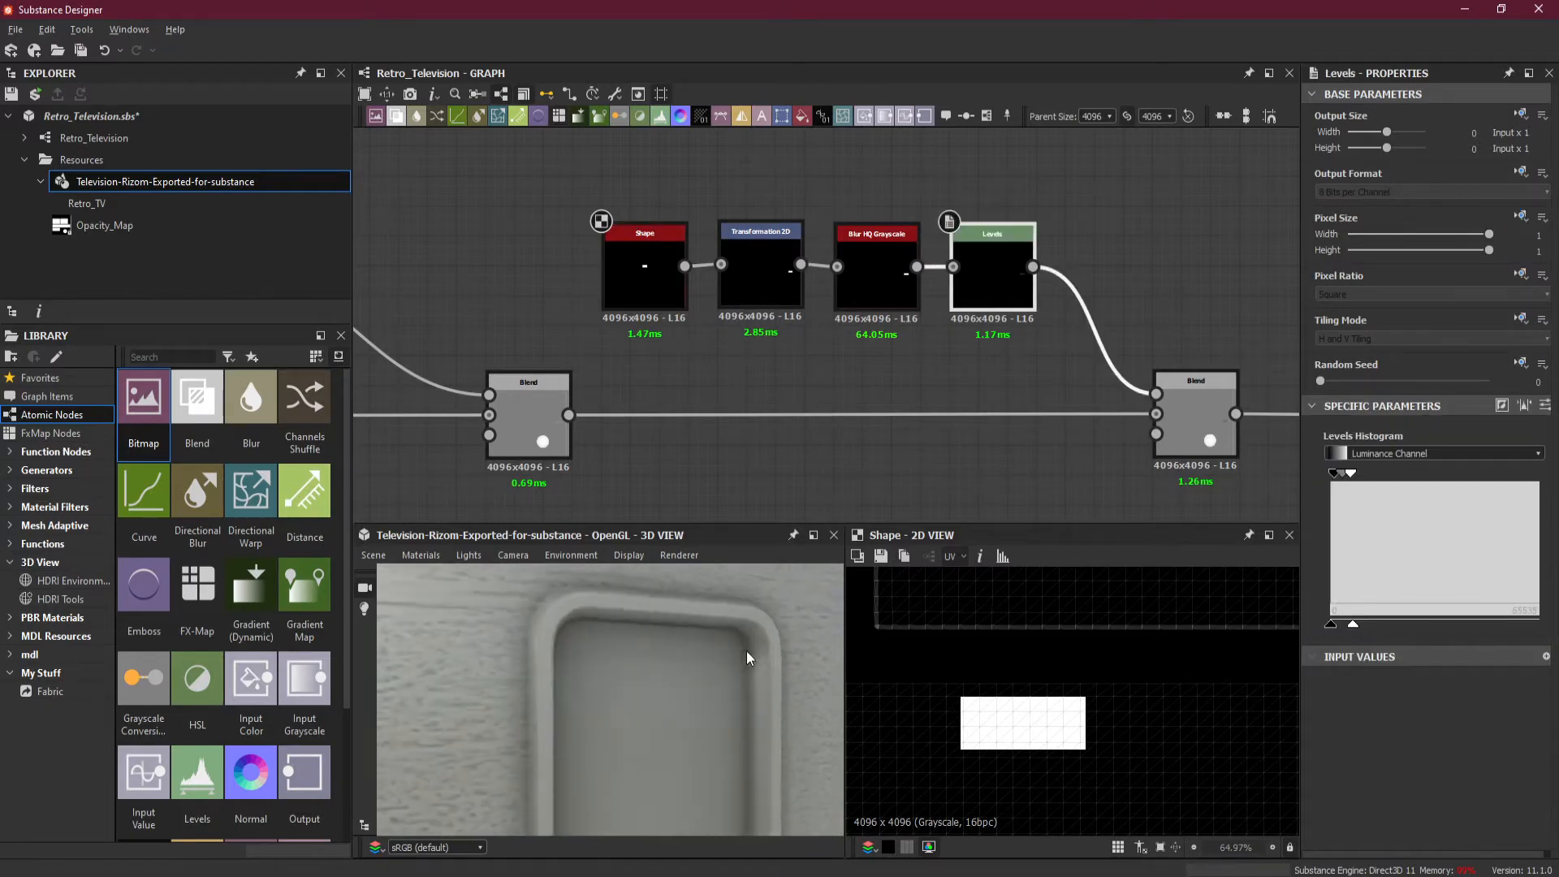
drag(1353, 624, 1349, 625)
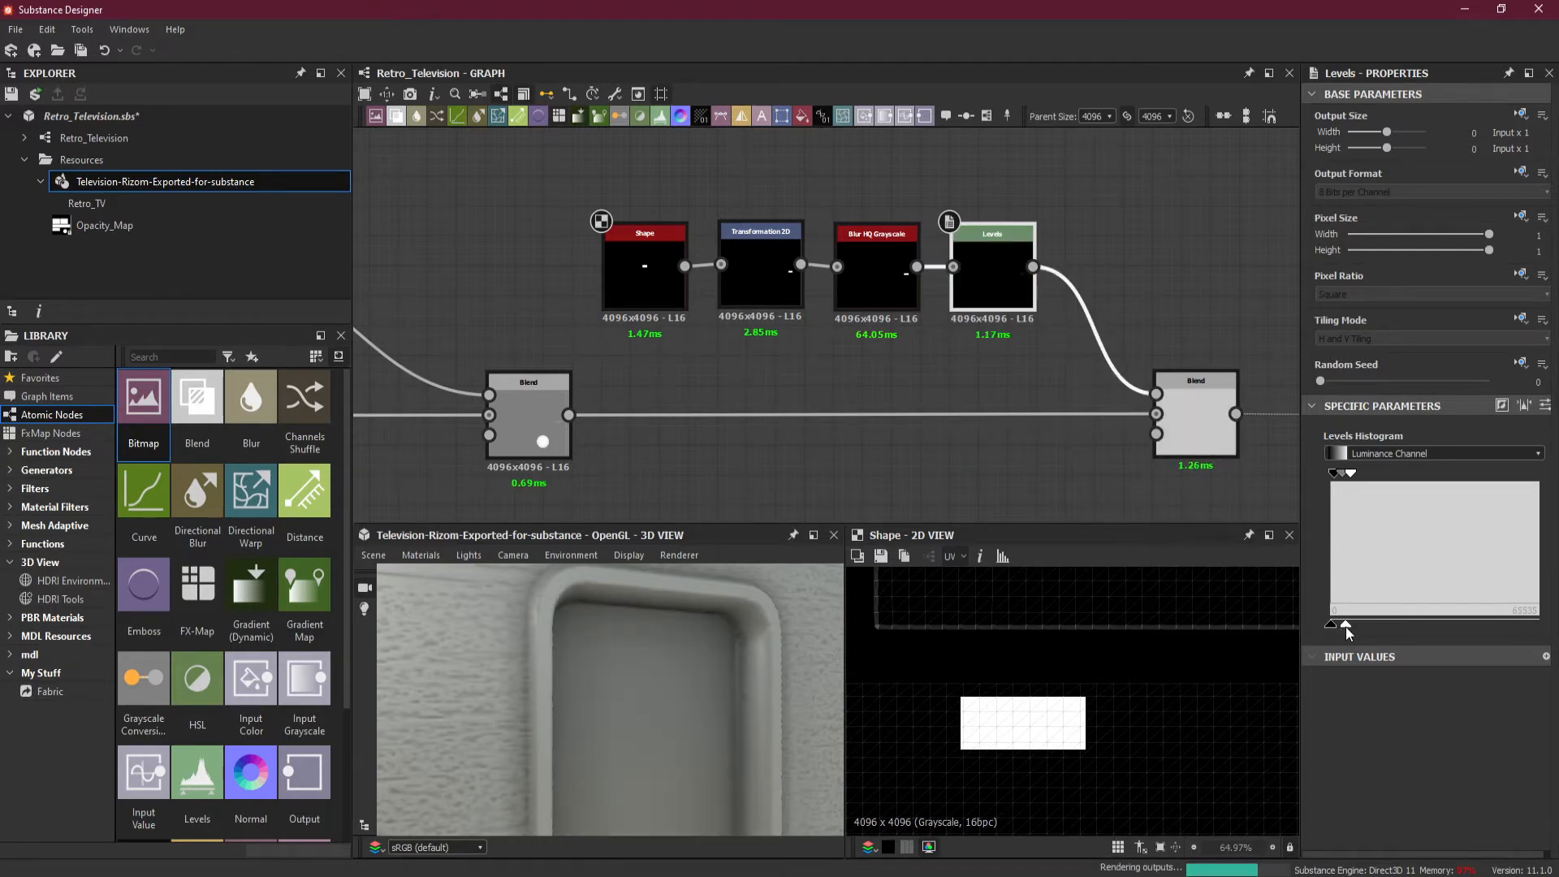
drag(1346, 626, 1343, 629)
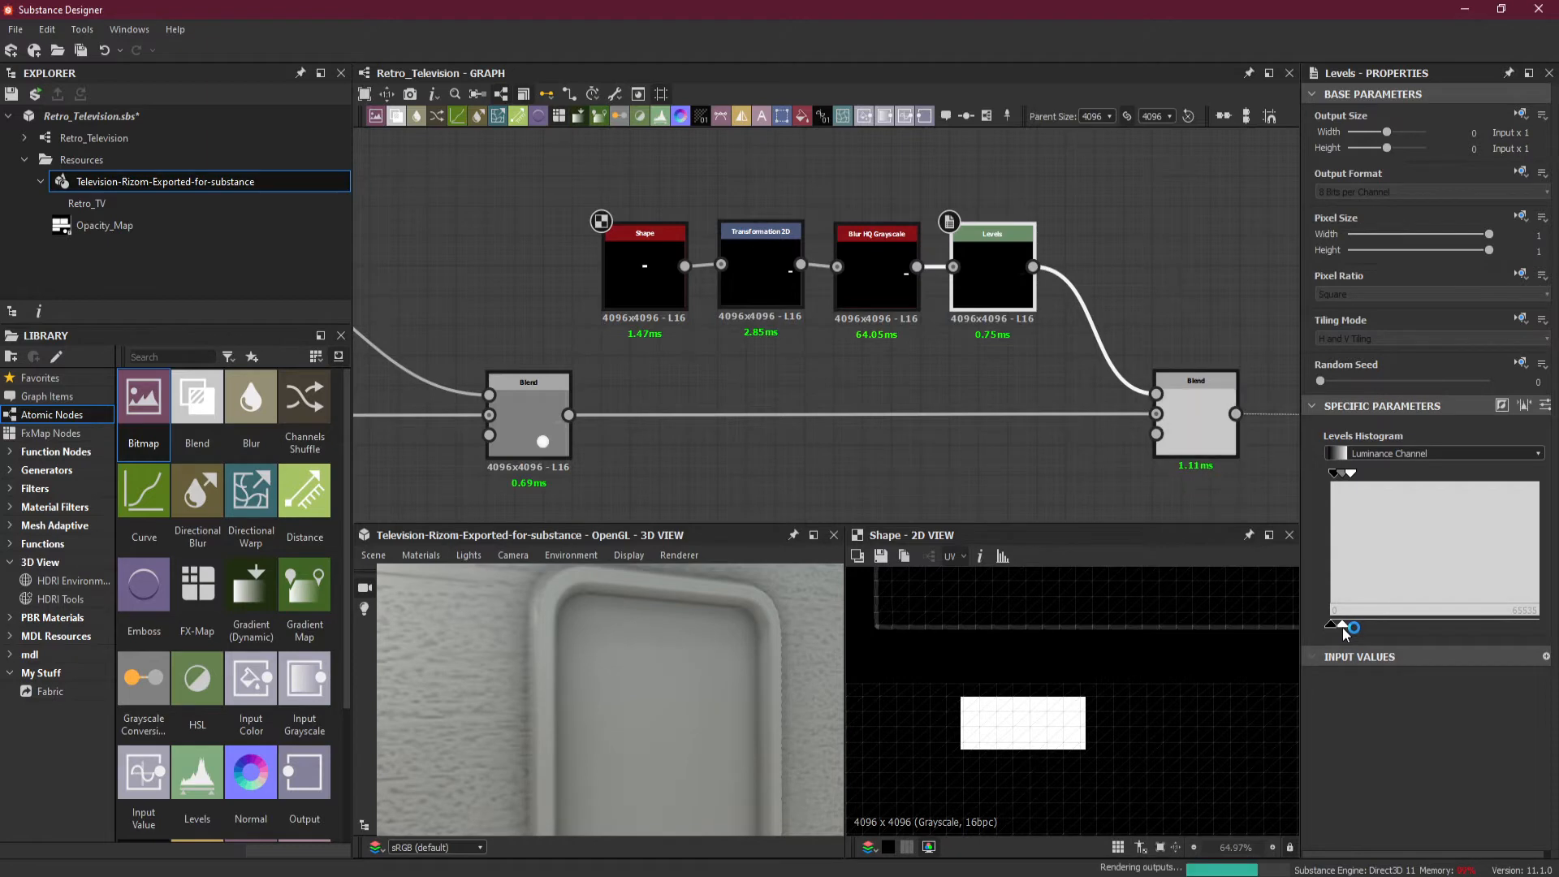
- Examine the shallow recess and the raised panel's rim on the cabinet from several angles
scroll(684, 642, down, 3)
drag(680, 645, 682, 708)
scroll(674, 711, up, 2)
middle_drag(669, 713, 671, 745)
drag(670, 746, 655, 601)
scroll(714, 661, up, 2)
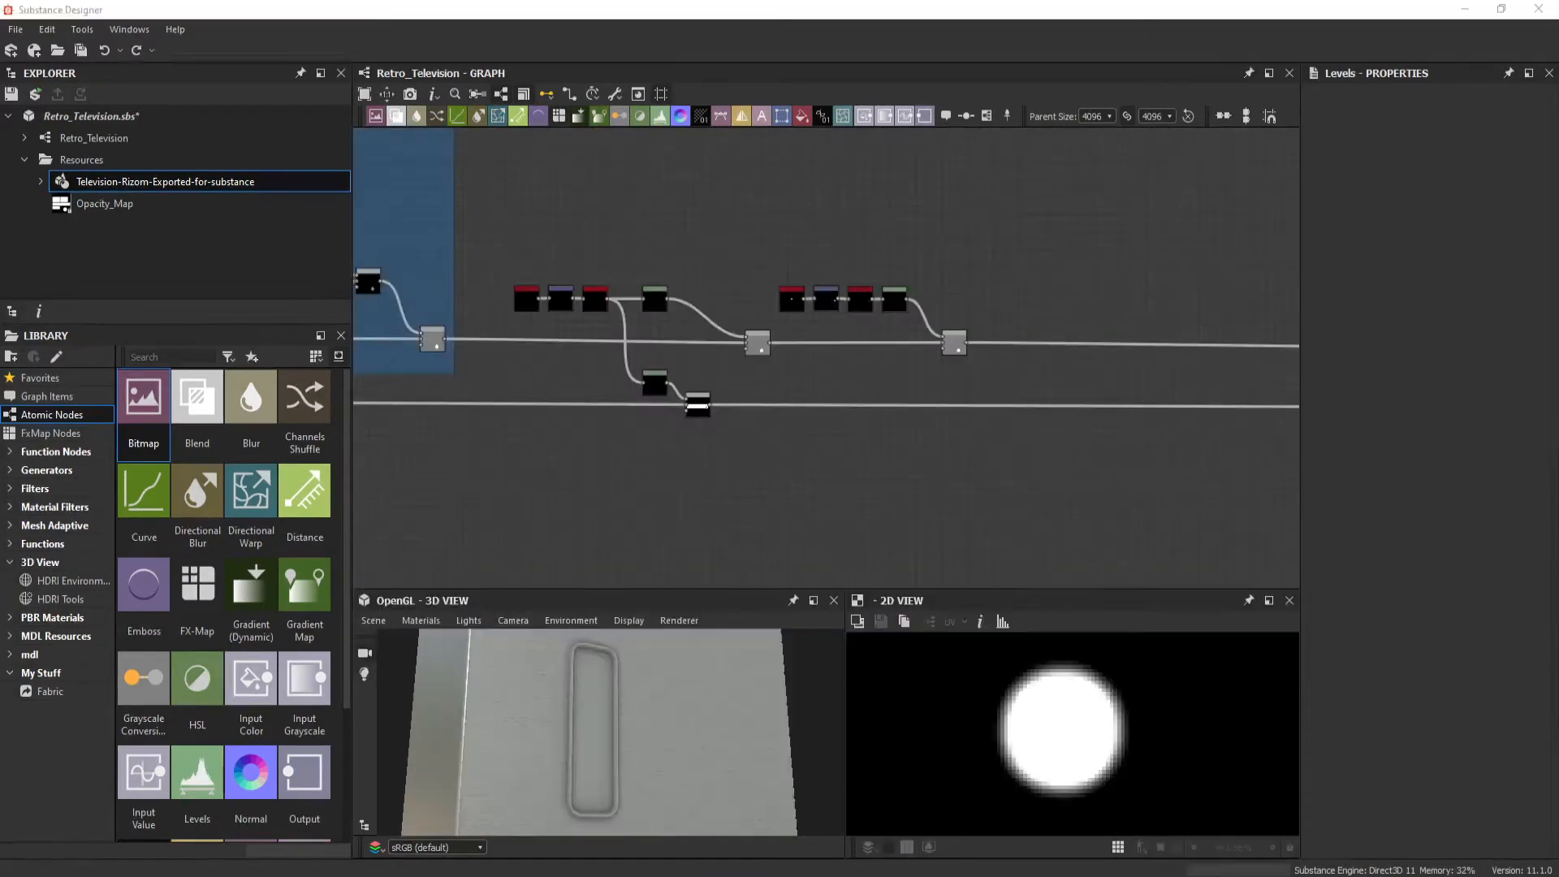
- Compare the size settings of the panel and recess Shape nodes and examine the recessed panel on the cabinet
drag(831, 647, 647, 731)
scroll(571, 302, up, 6)
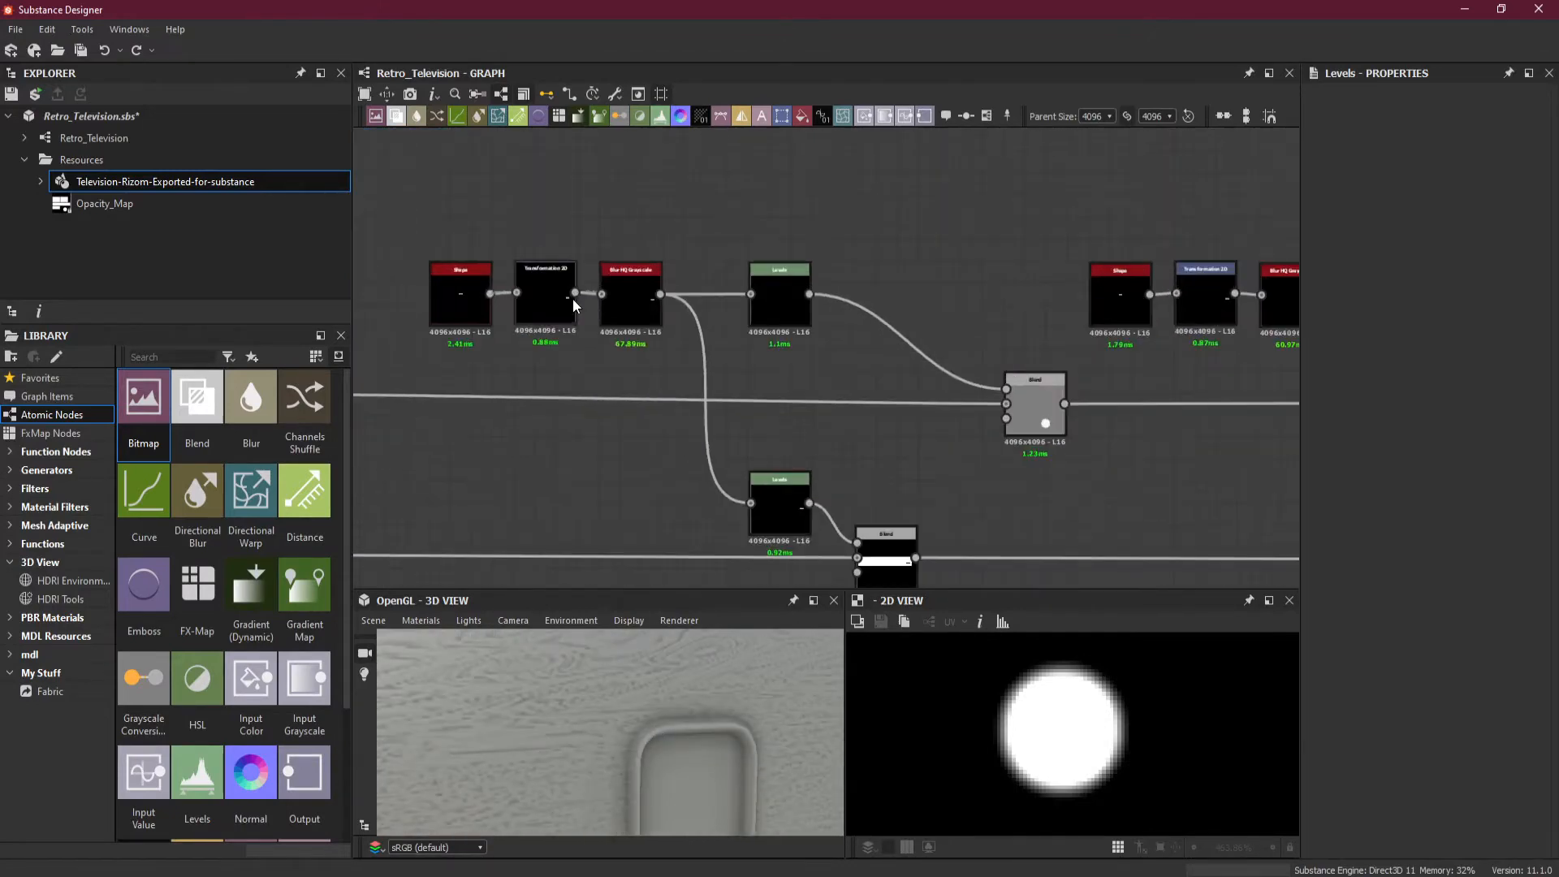
middle_drag(560, 393, 663, 394)
click(494, 319)
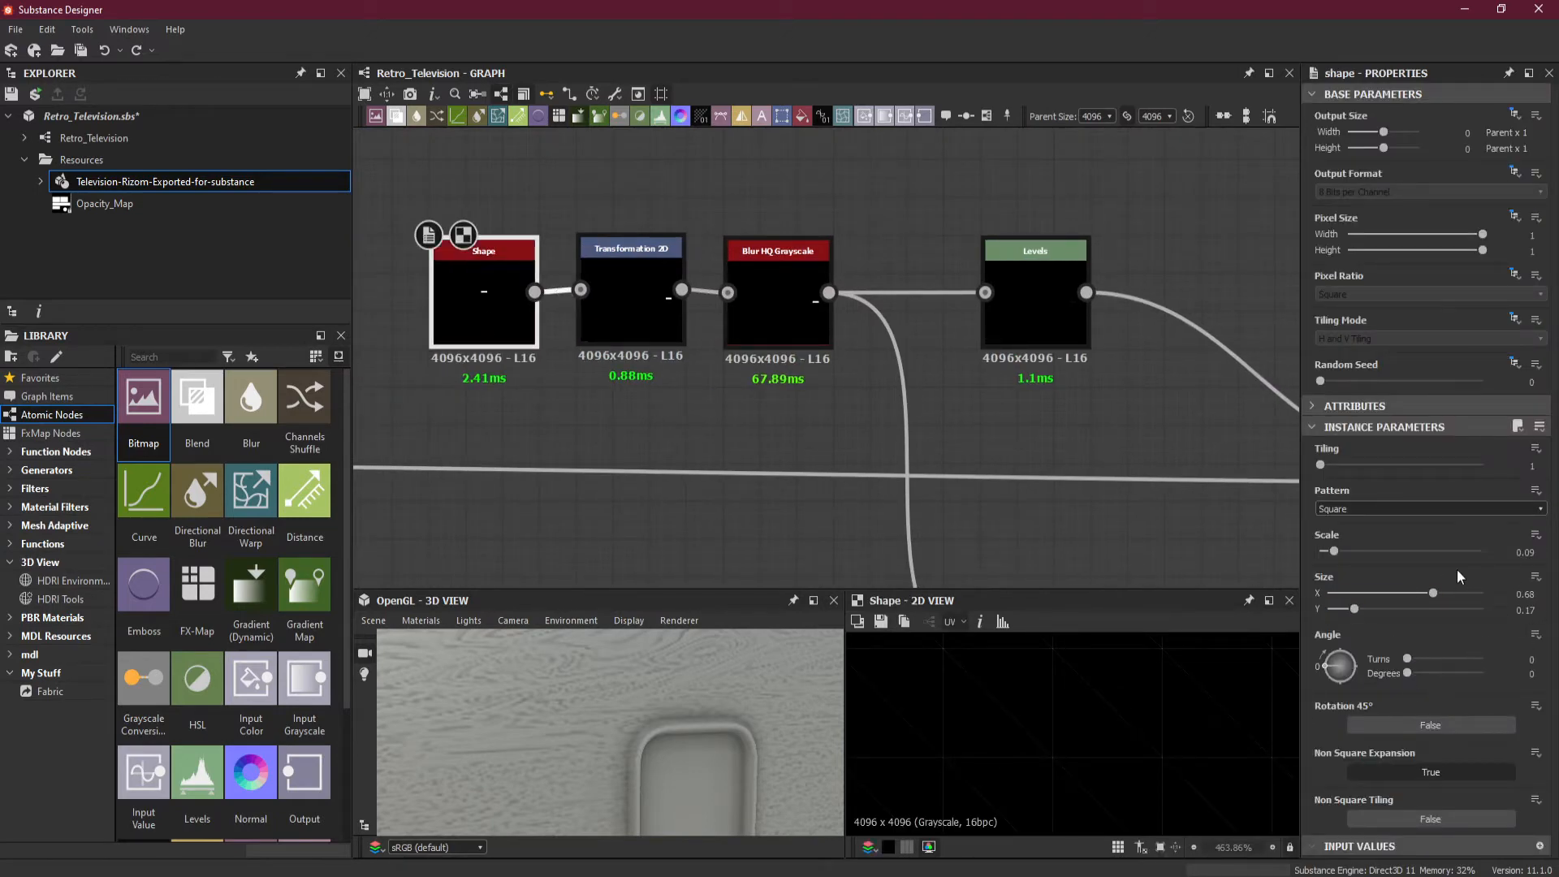
scroll(1071, 444, down, 5)
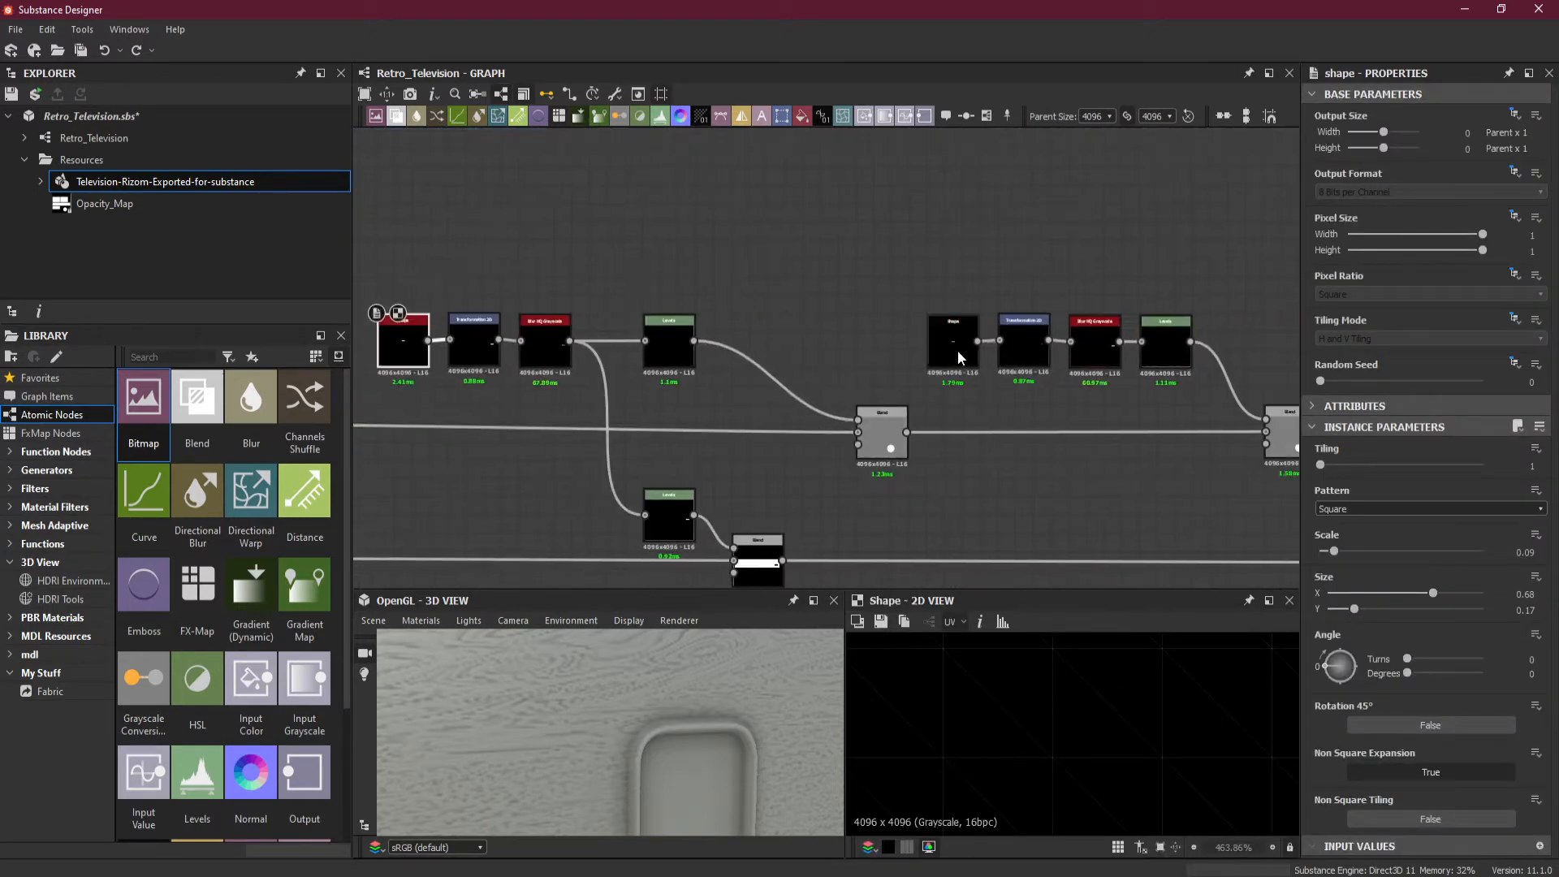
click(958, 352)
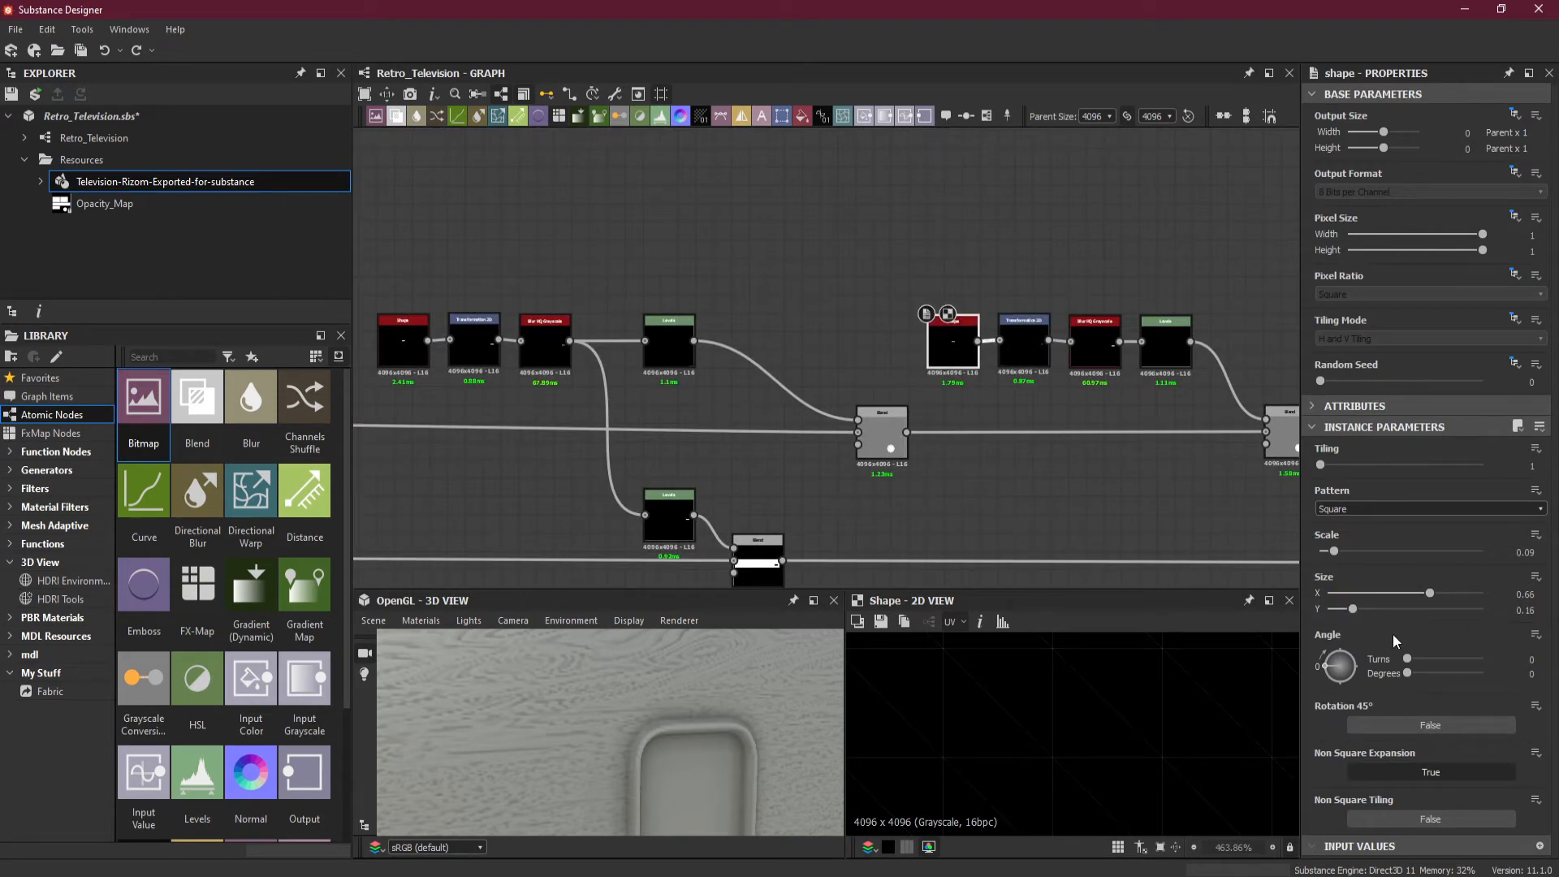
scroll(1062, 444, down, 5)
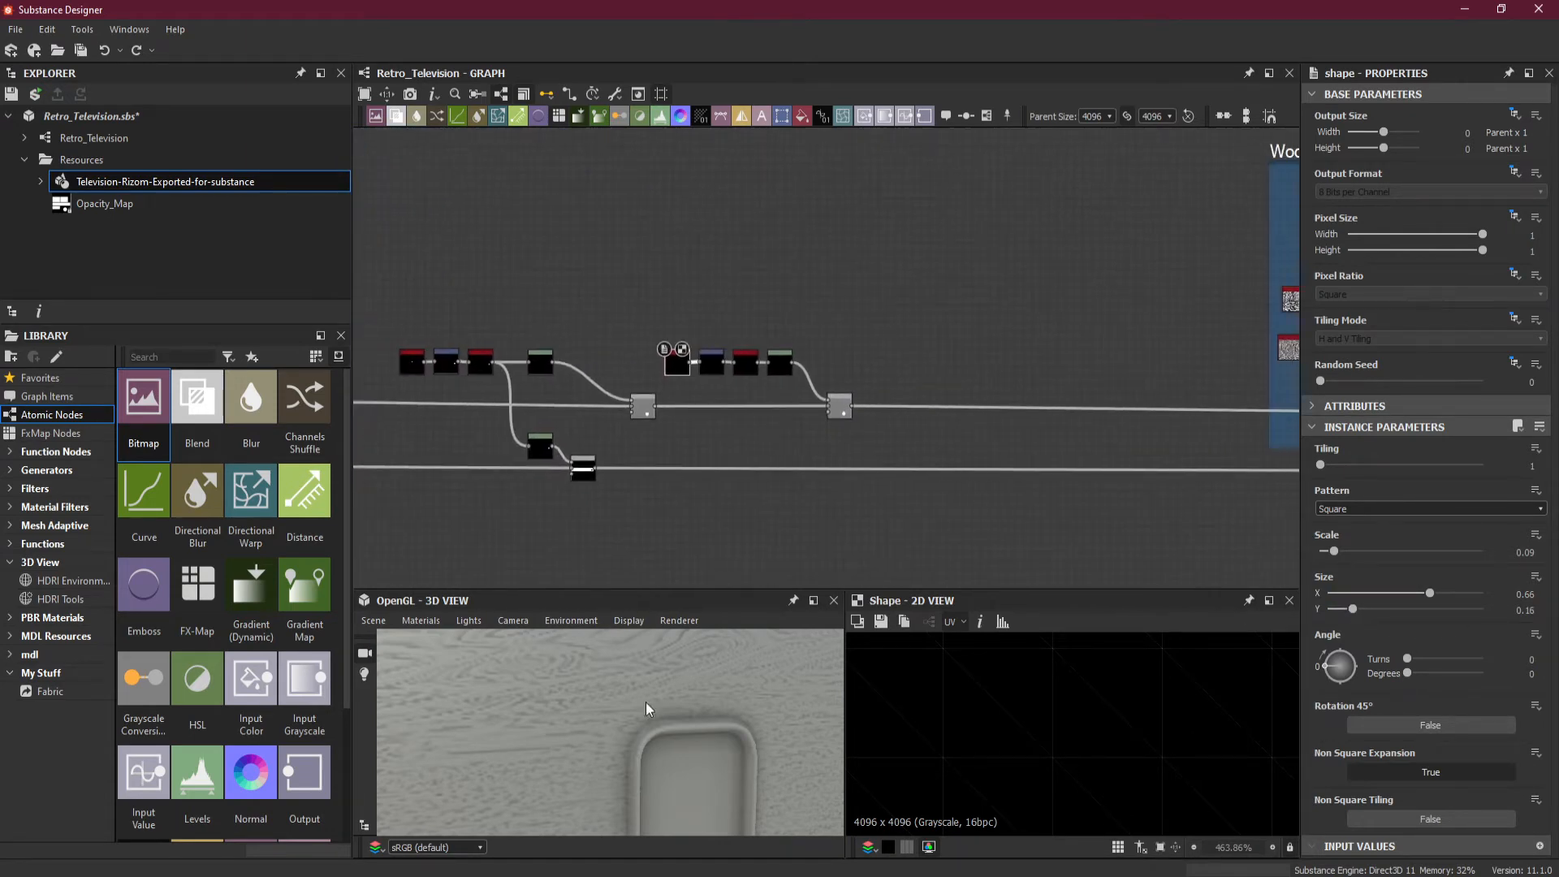
scroll(645, 705, down, 5)
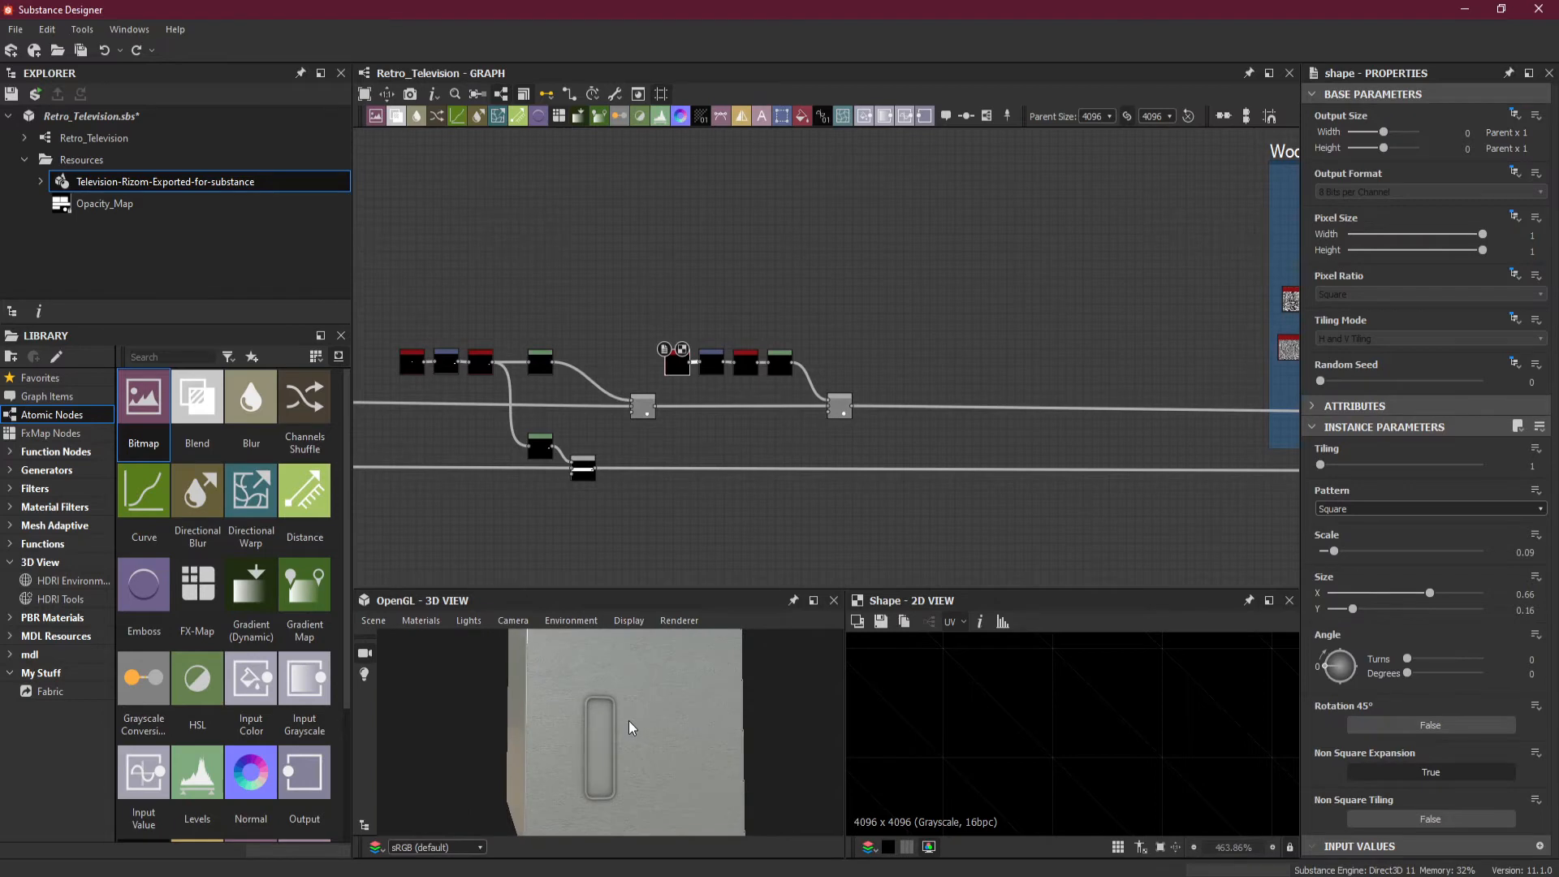
scroll(628, 719, up, 1)
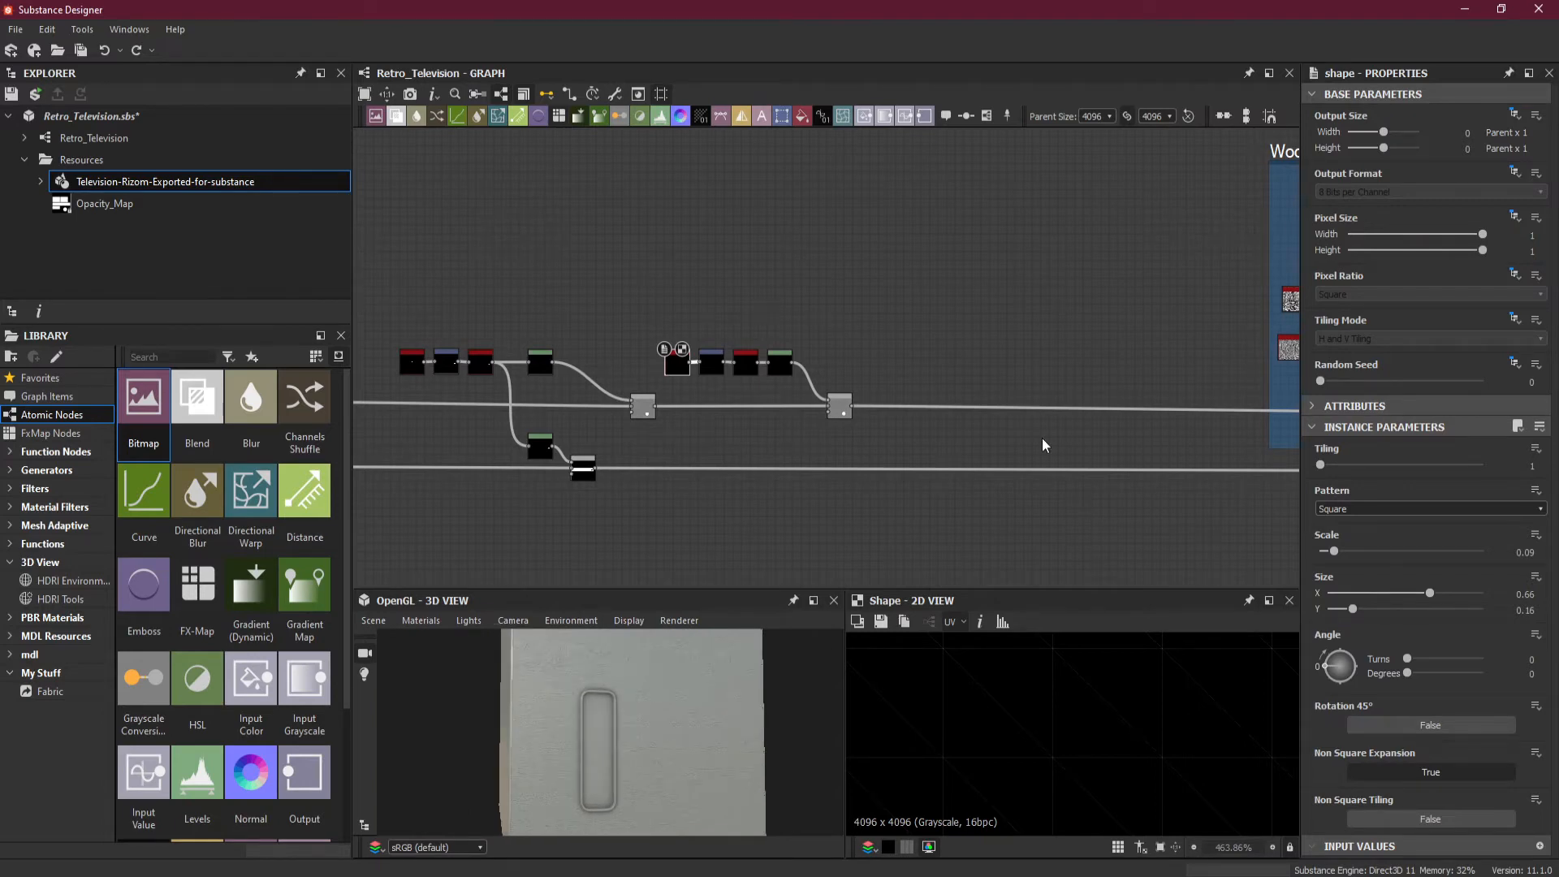
- Insert a Blend node into the connection after the recess's Blend and place it just before the Wooden Side Panel group
middle_drag(857, 333, 703, 328)
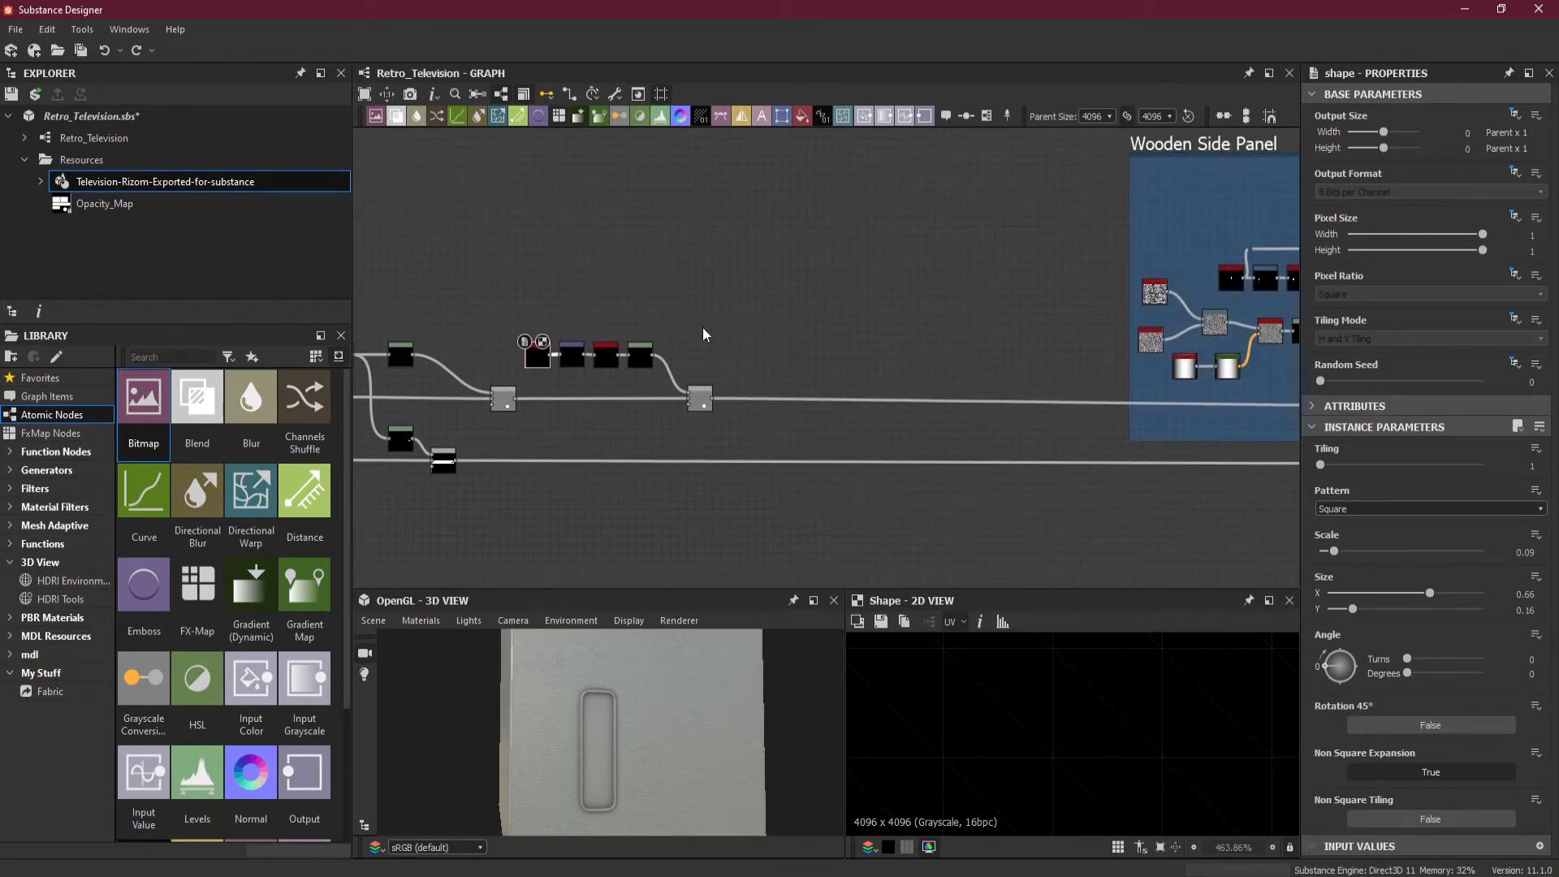
drag(882, 359, 919, 427)
key(space)
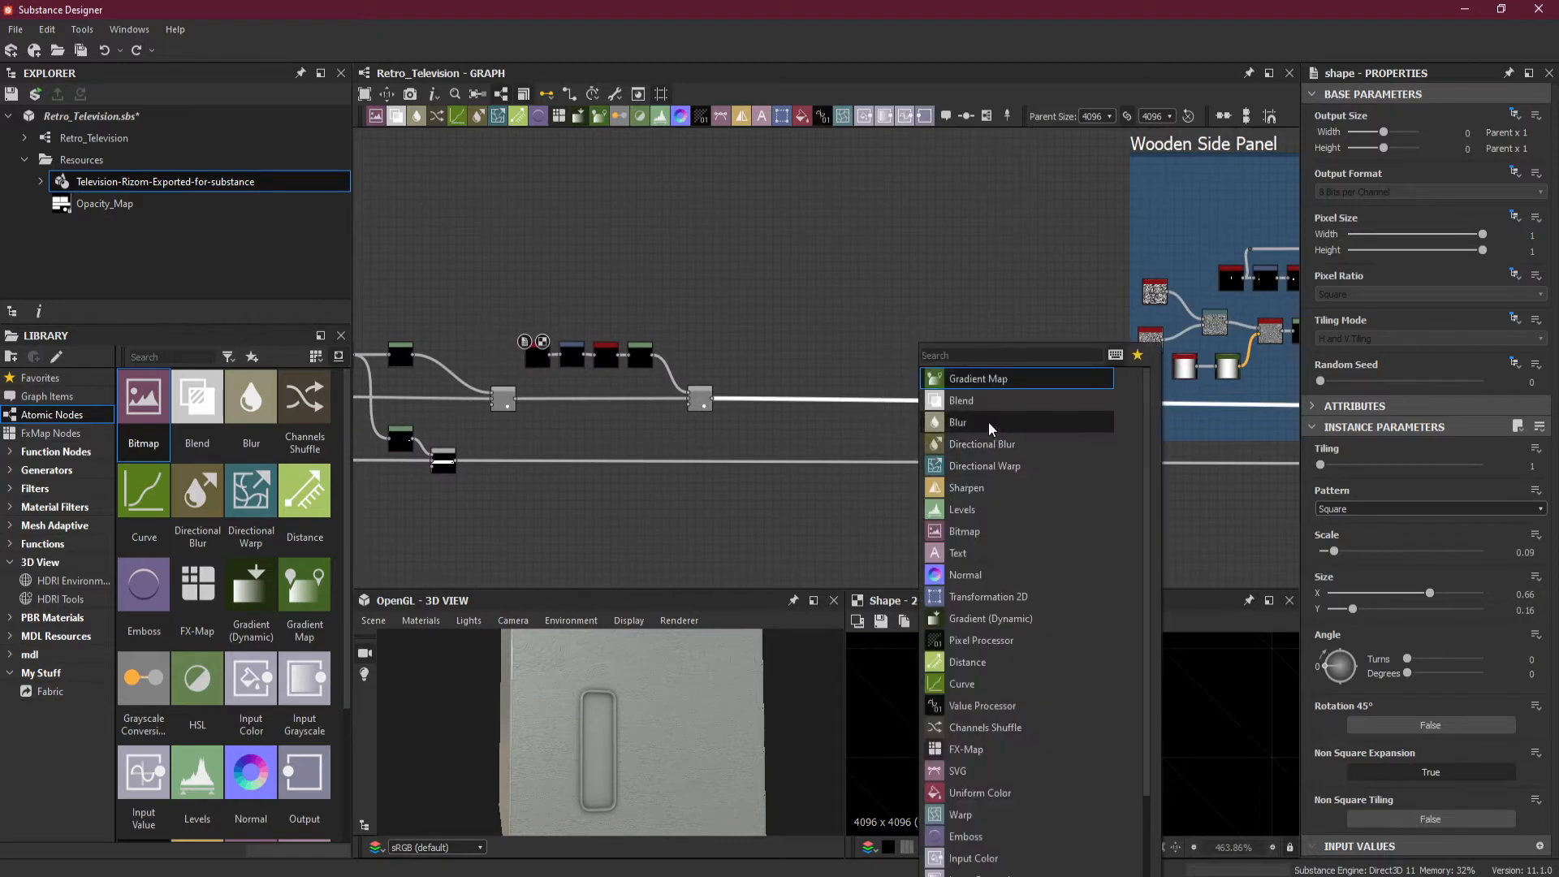
click(974, 401)
scroll(791, 404, up, 1)
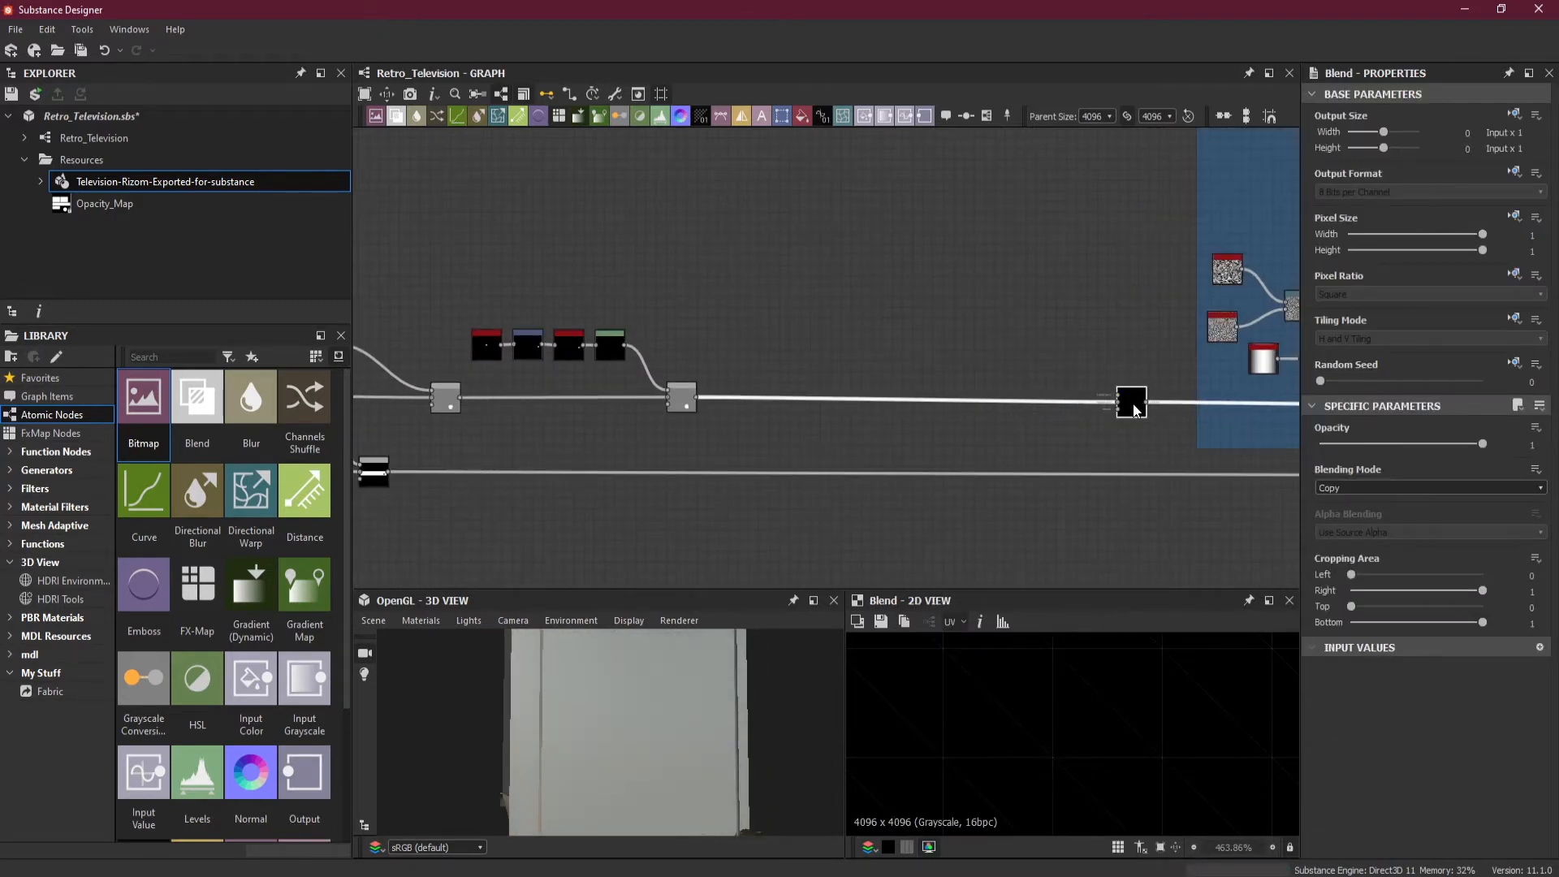
drag(1134, 410, 831, 401)
- Move the recess's Shape, Transformation 2D, Blur, Levels and Blend nodes closer to the raised panel's nodes
middle_drag(767, 434, 1035, 442)
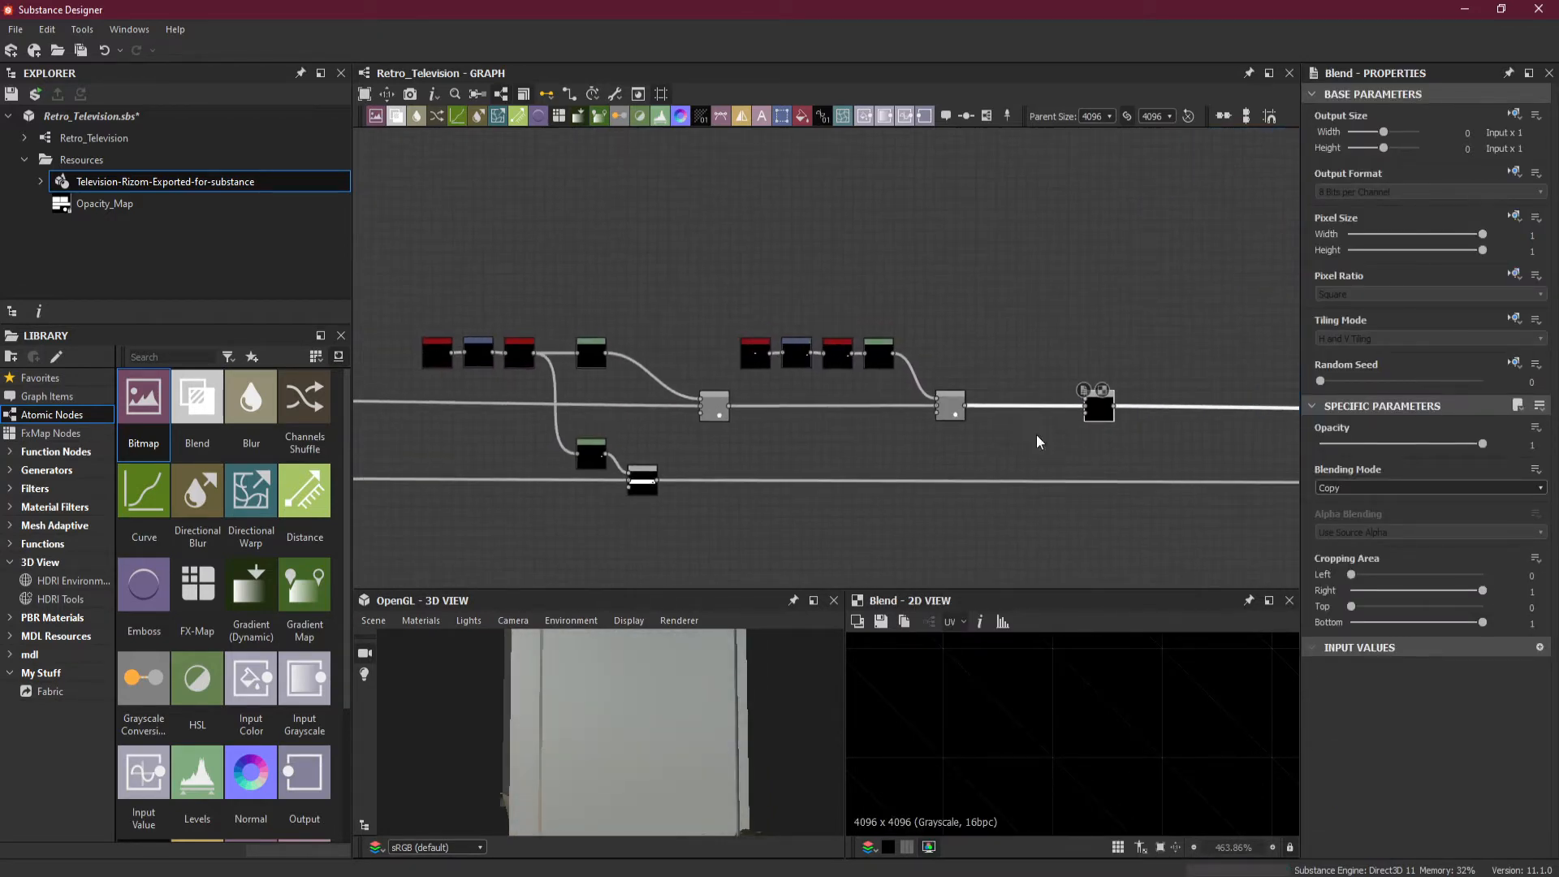
drag(757, 314, 945, 425)
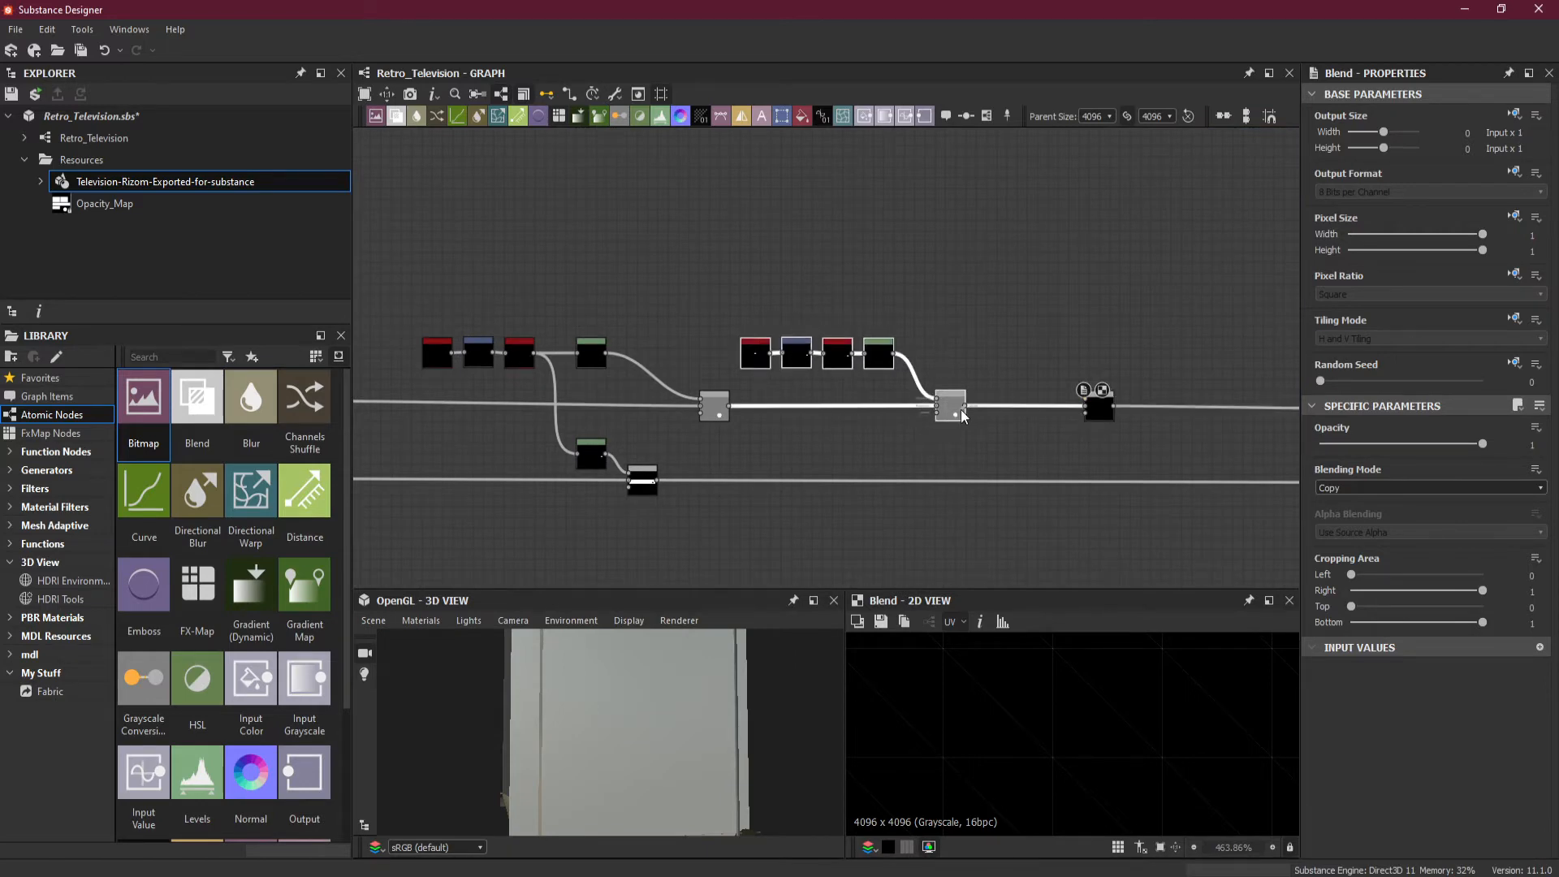
right_click(927, 409)
key(Escape)
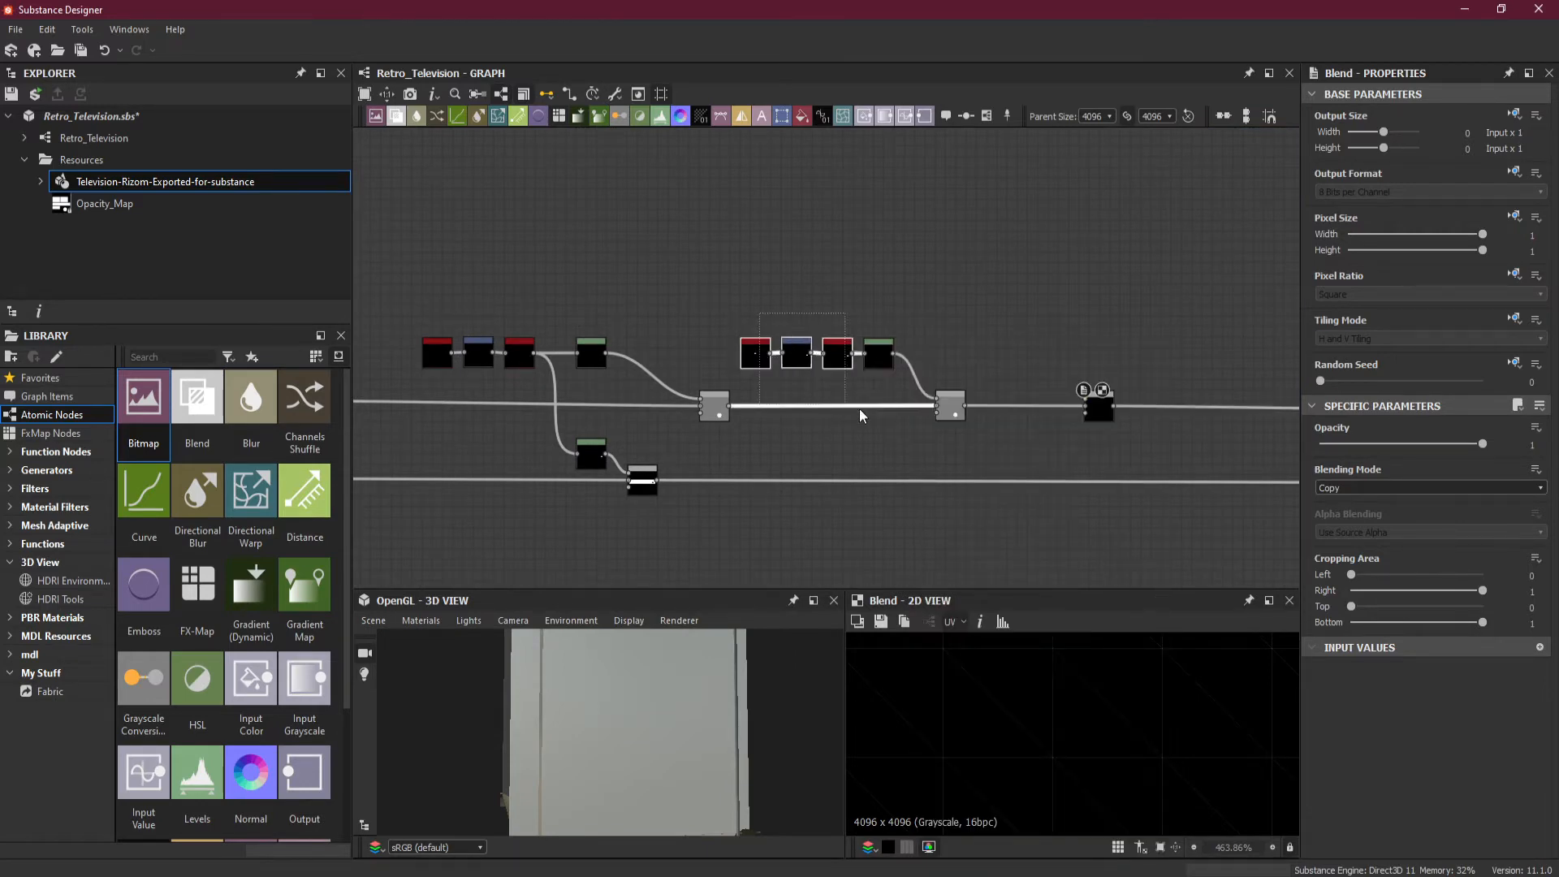
drag(942, 411, 855, 406)
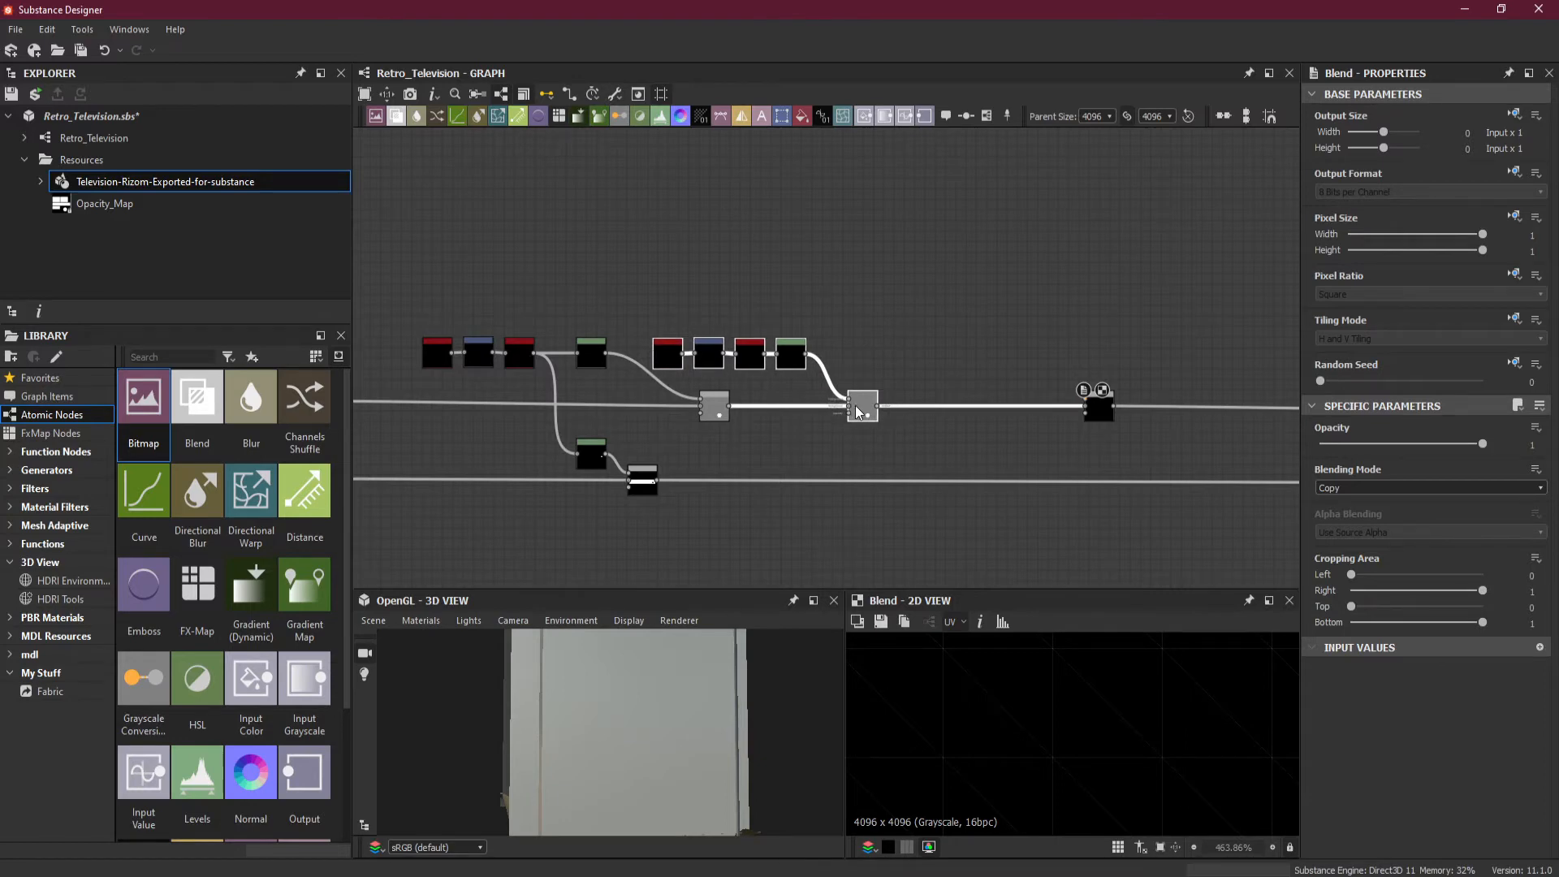
click(977, 451)
- Set the new Blend node's blending mode to Add (Linear Dodge)
scroll(1094, 455, up, 1)
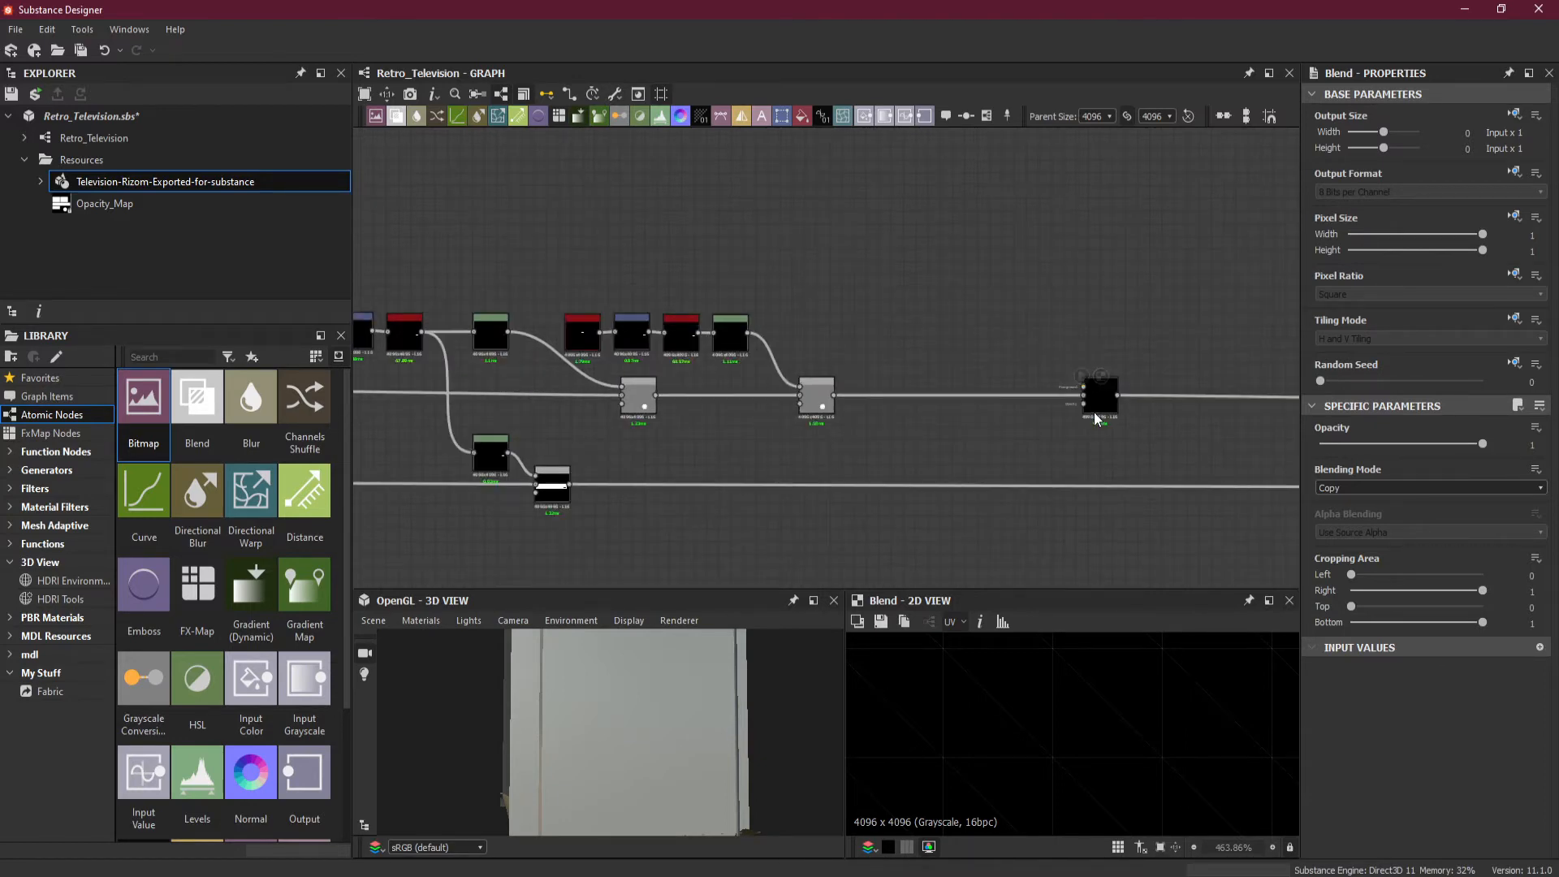
scroll(1093, 412, up, 1)
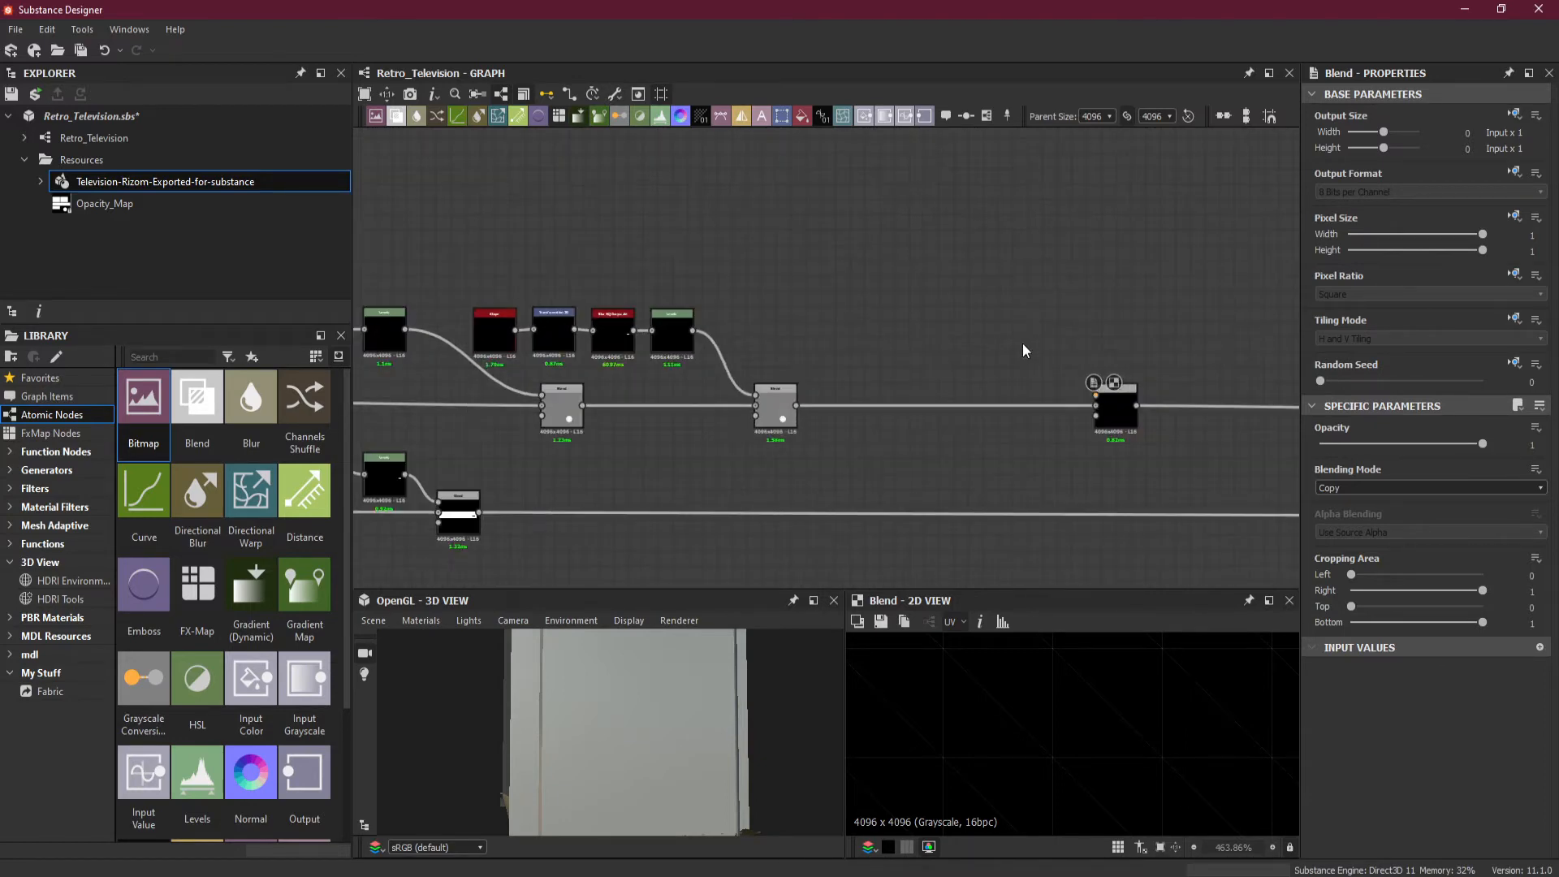
click(1378, 488)
click(1375, 507)
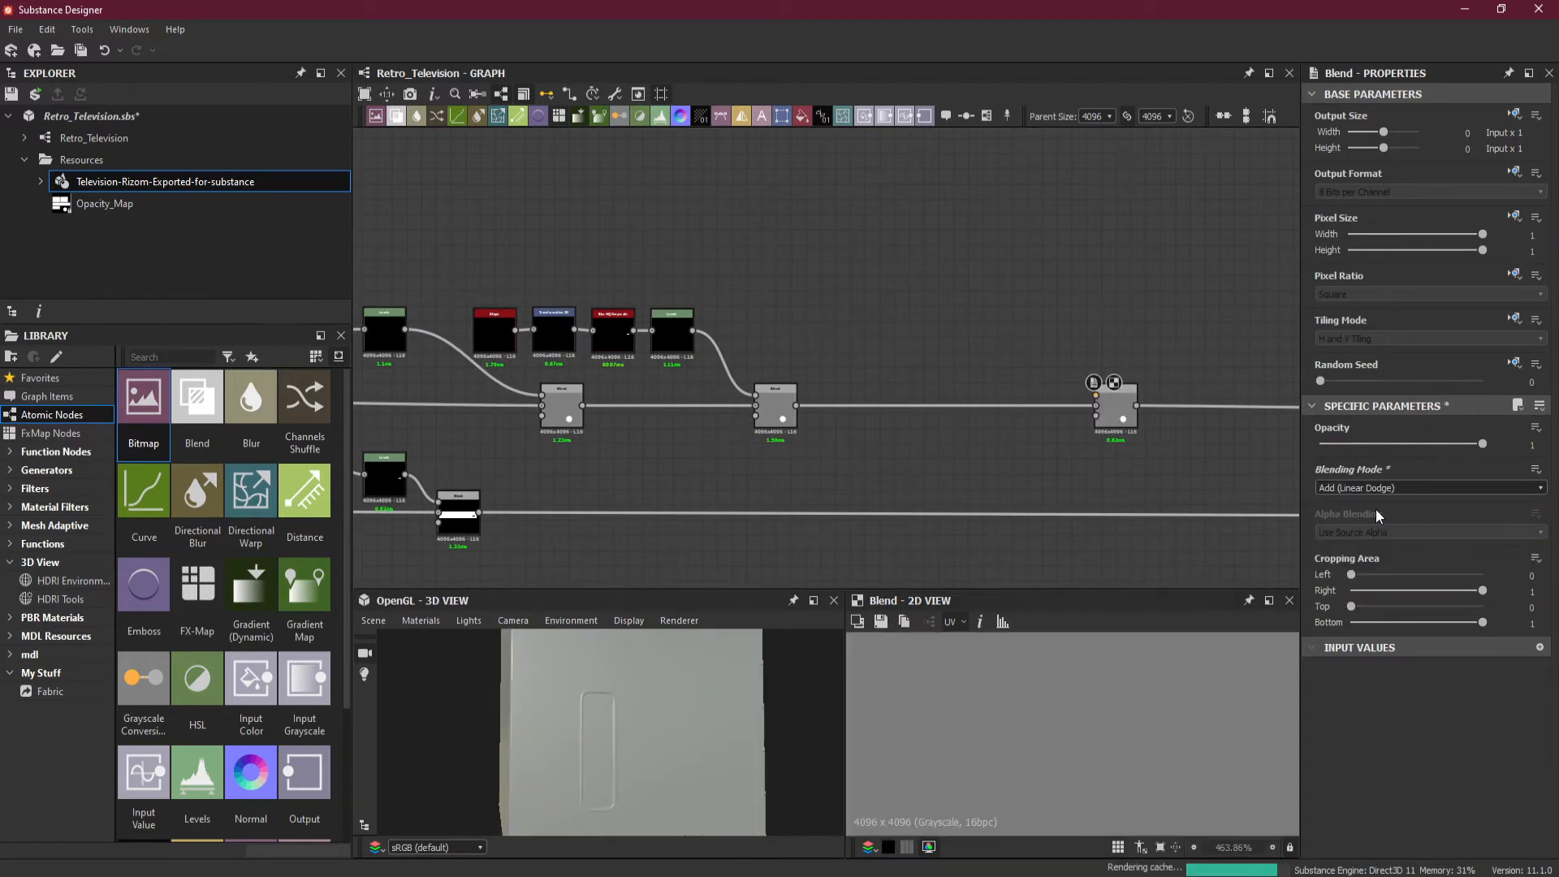
- Add a Shape node above the new Blend and connect its output to the Blend's Foreground input
scroll(1164, 398, up, 2)
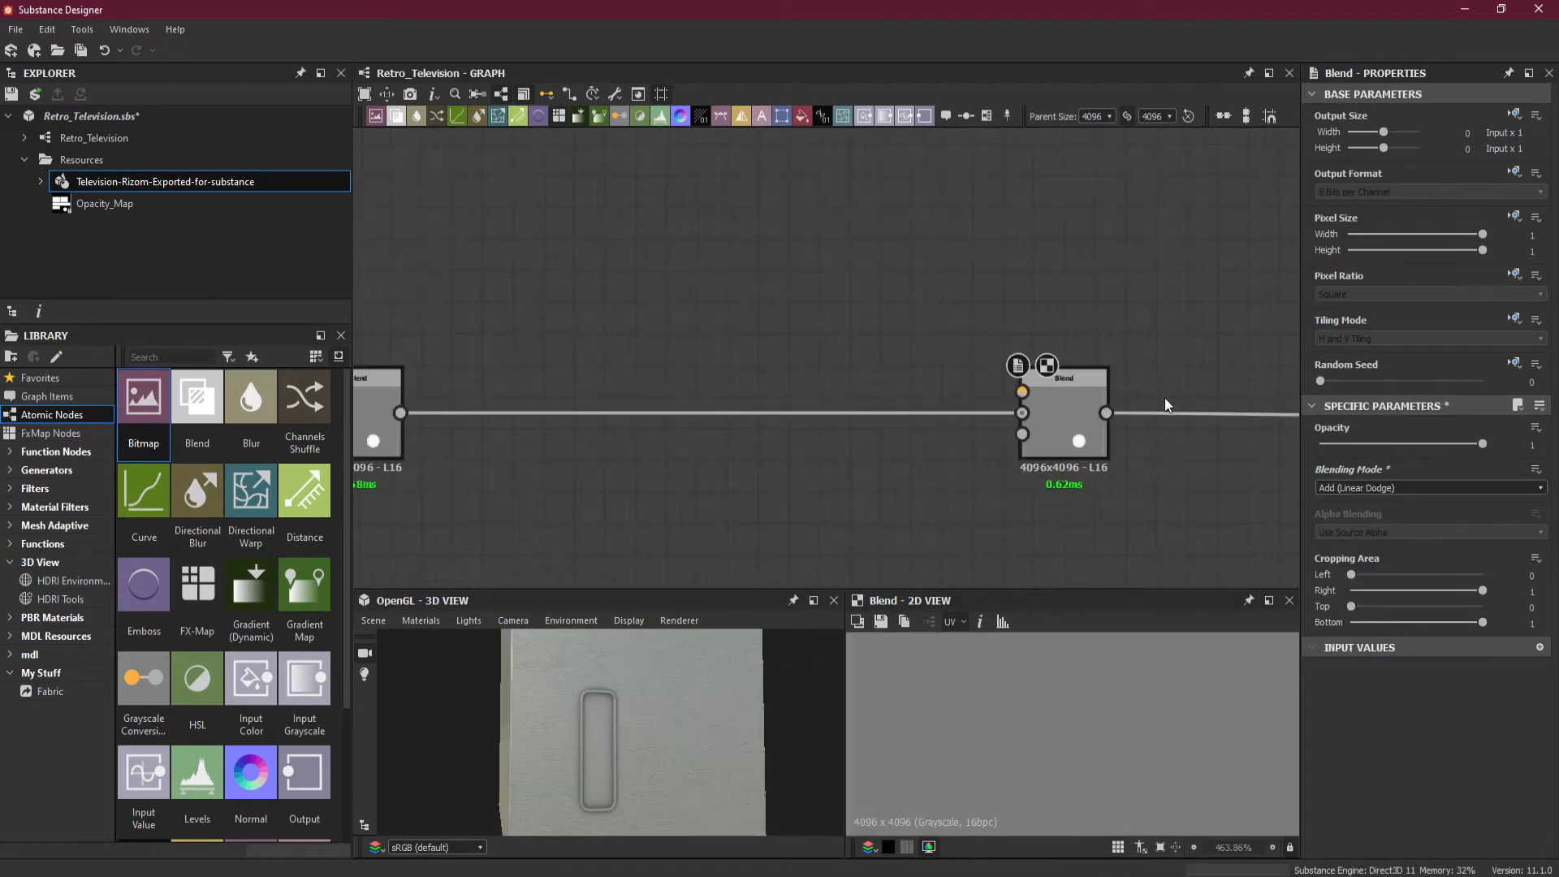
middle_drag(879, 378, 906, 387)
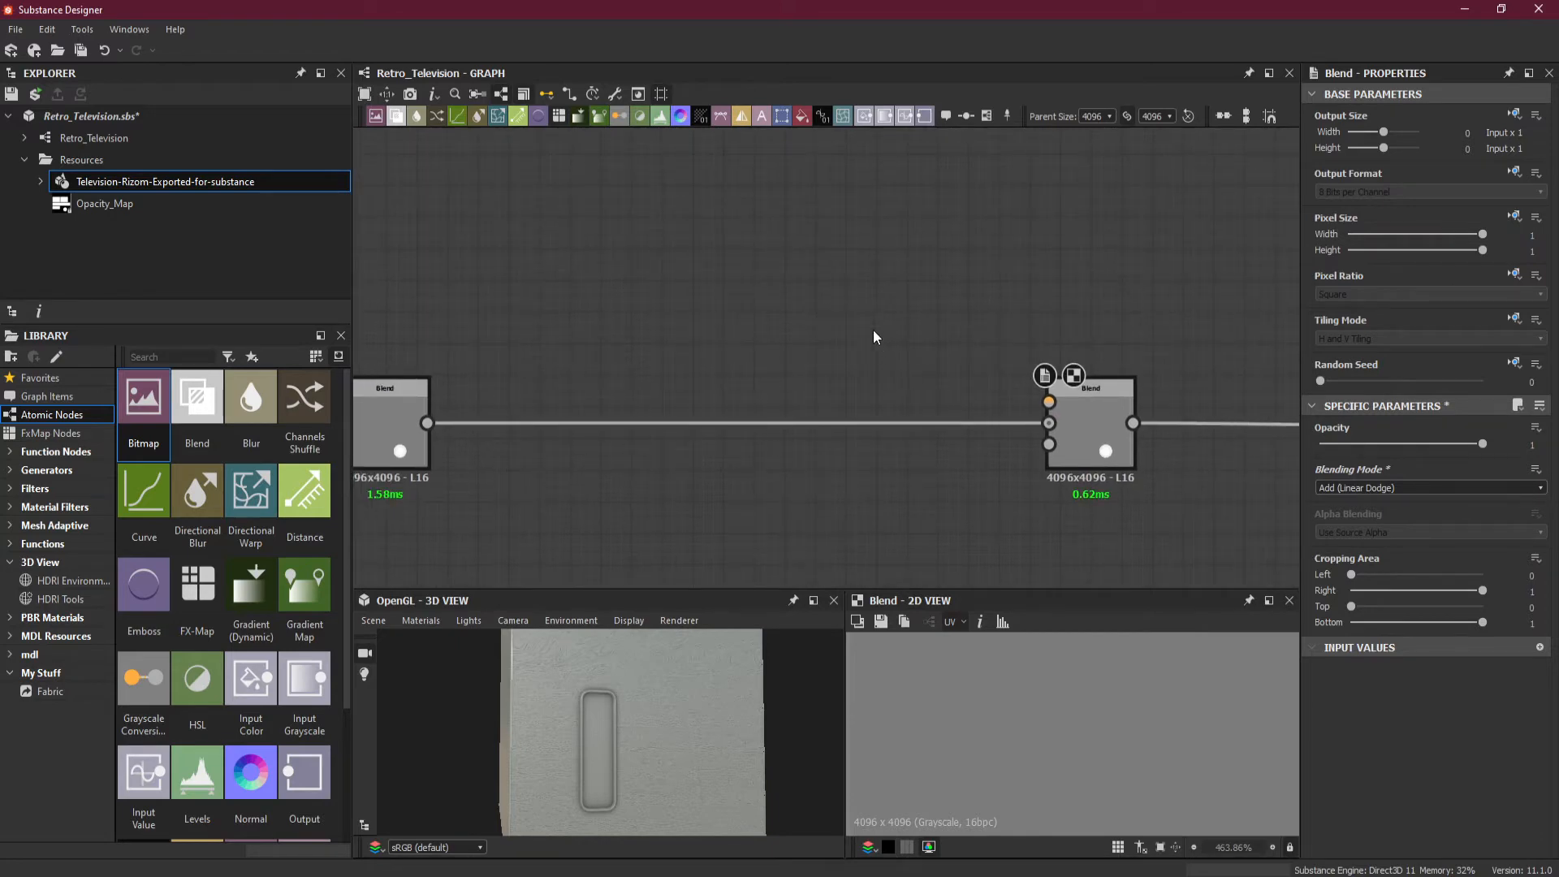
key(space)
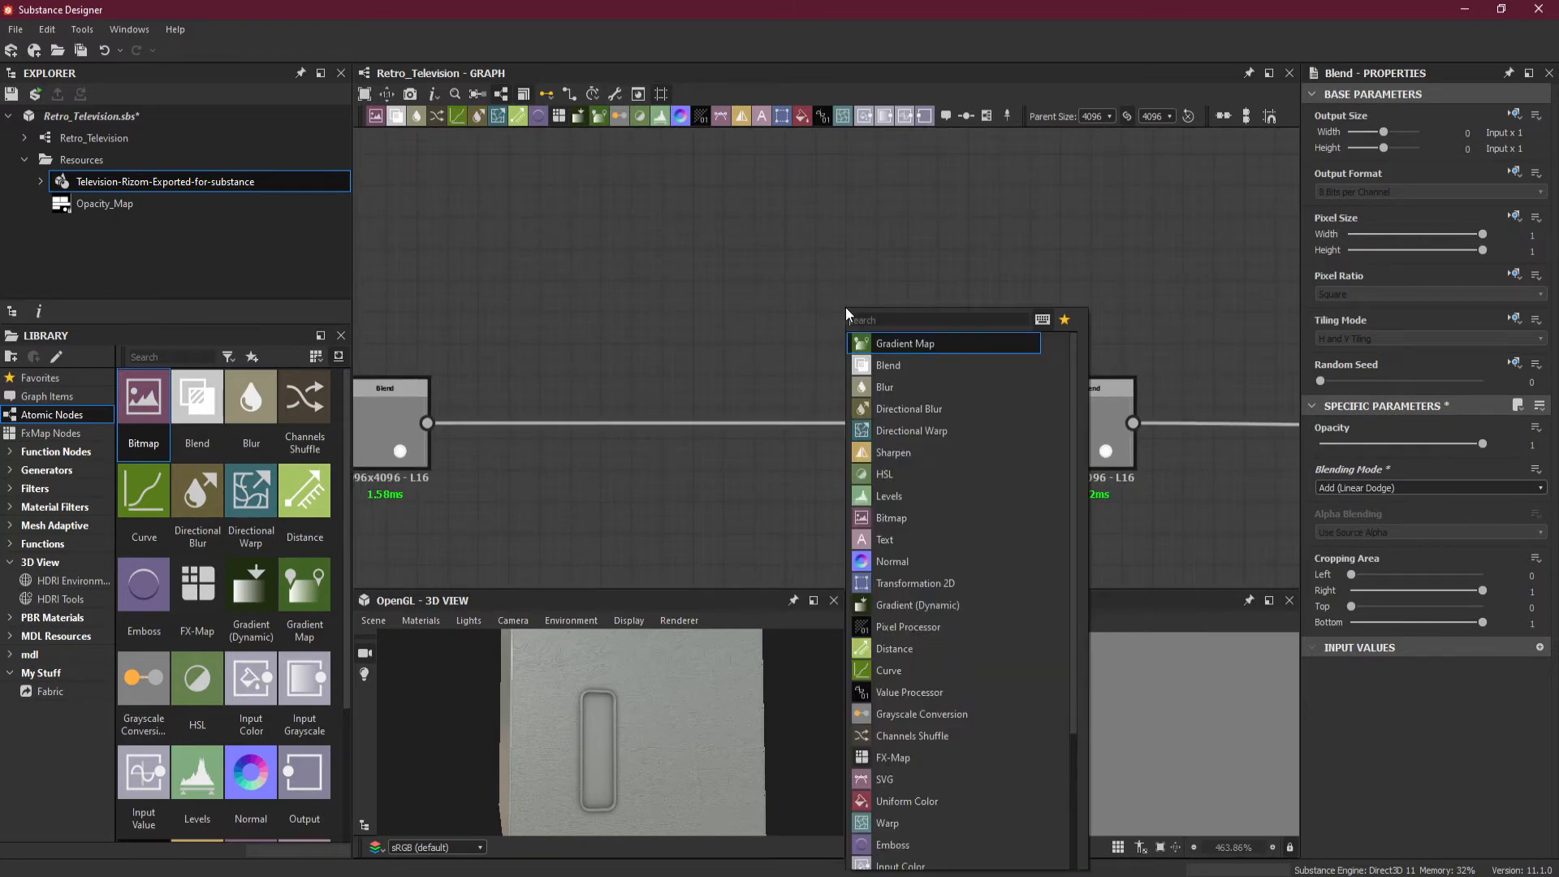
text(shape)
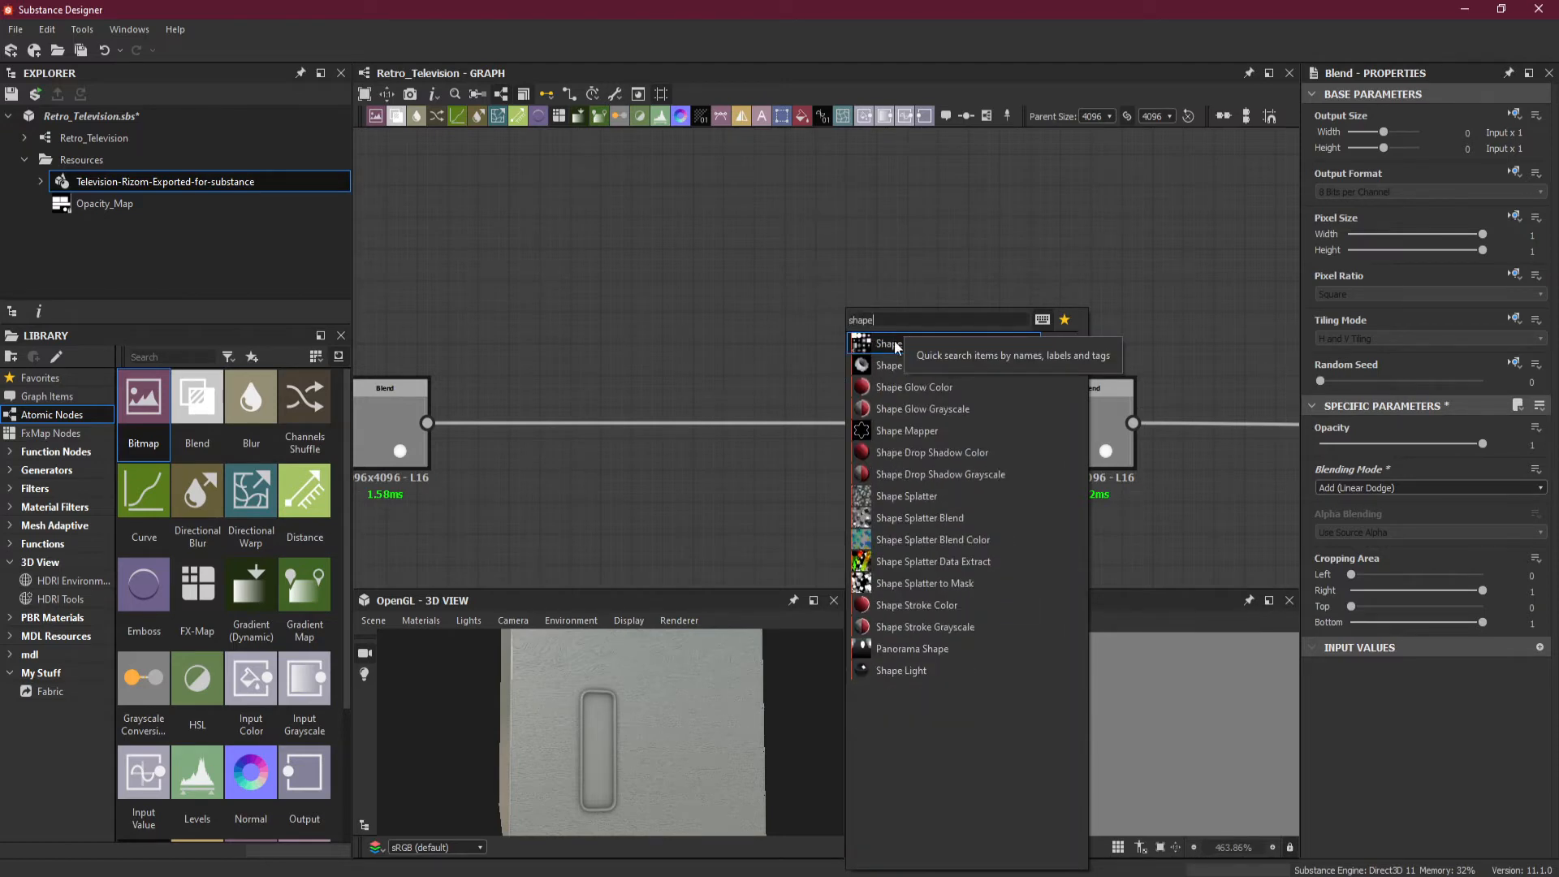
click(889, 343)
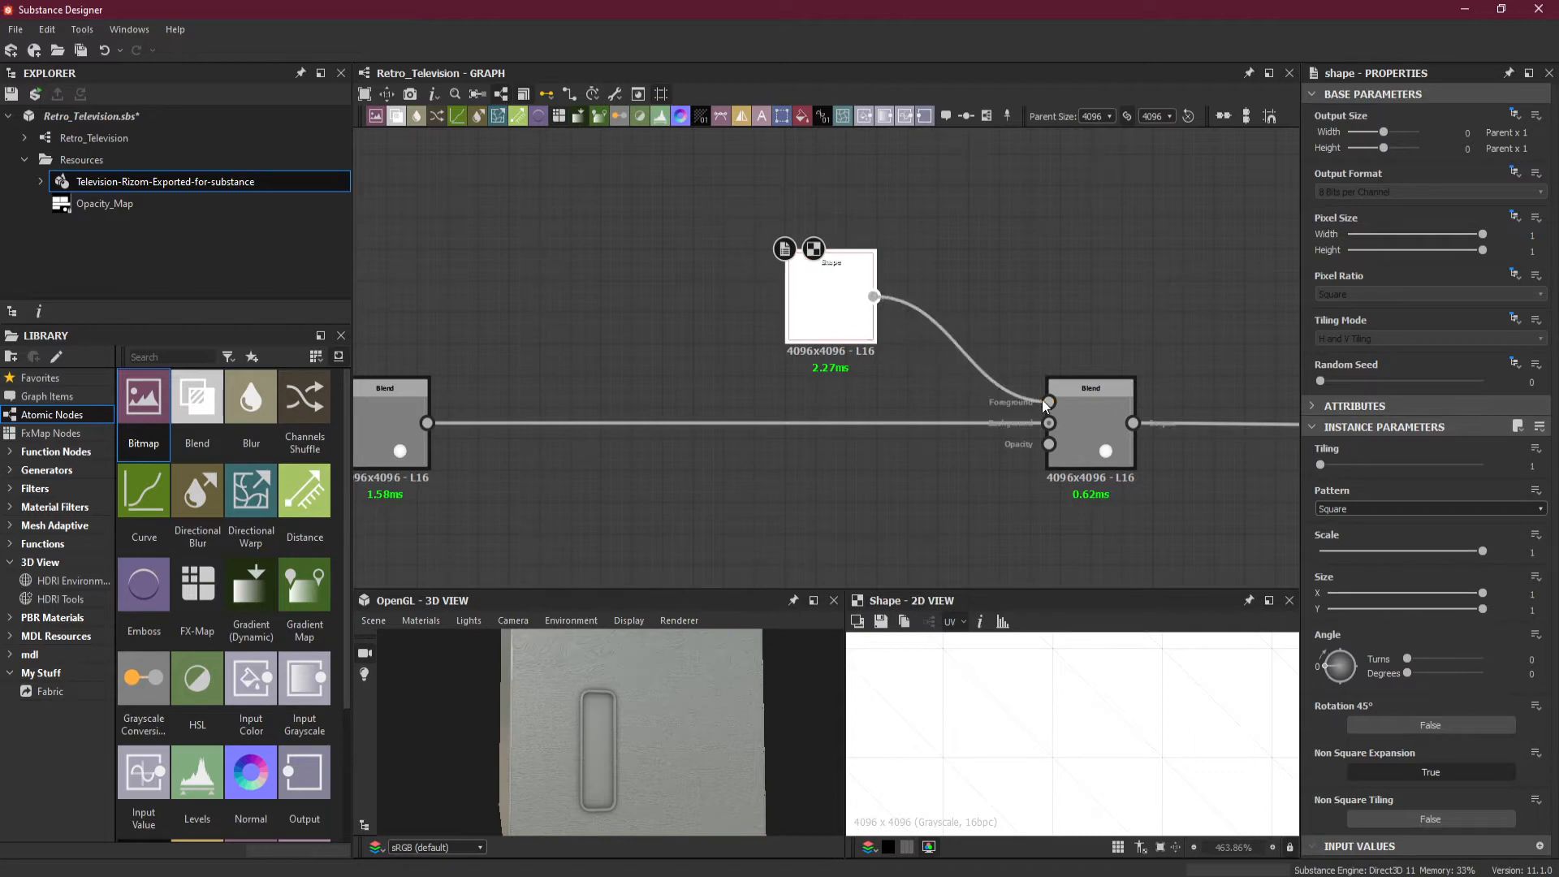
drag(1045, 406, 1049, 401)
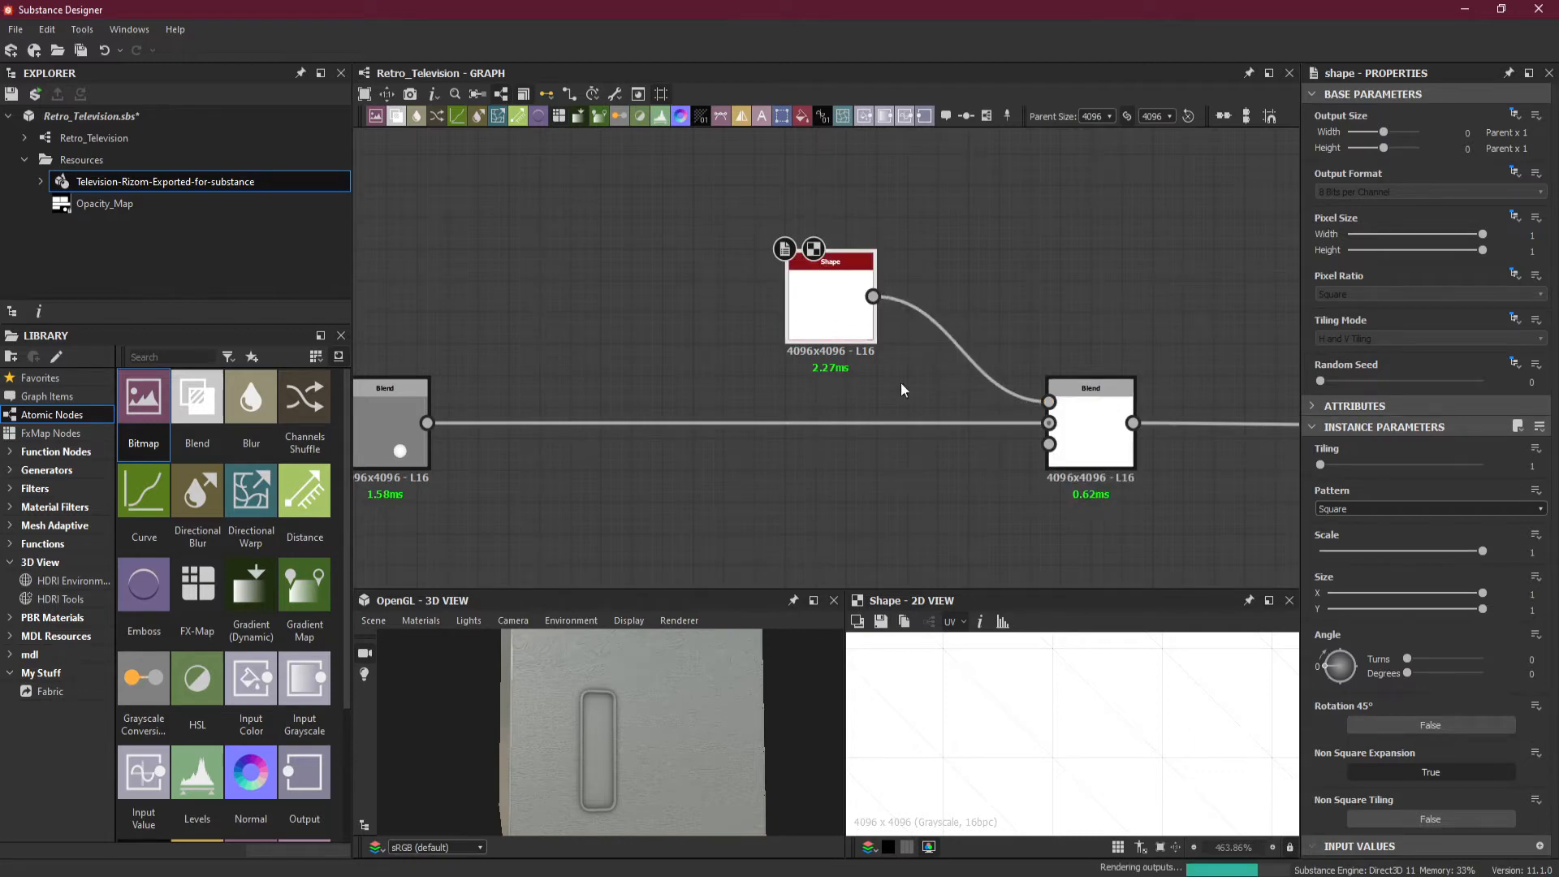
- Set the new Shape's pattern to Disc and its scale to 0.96
click(1387, 510)
click(1392, 533)
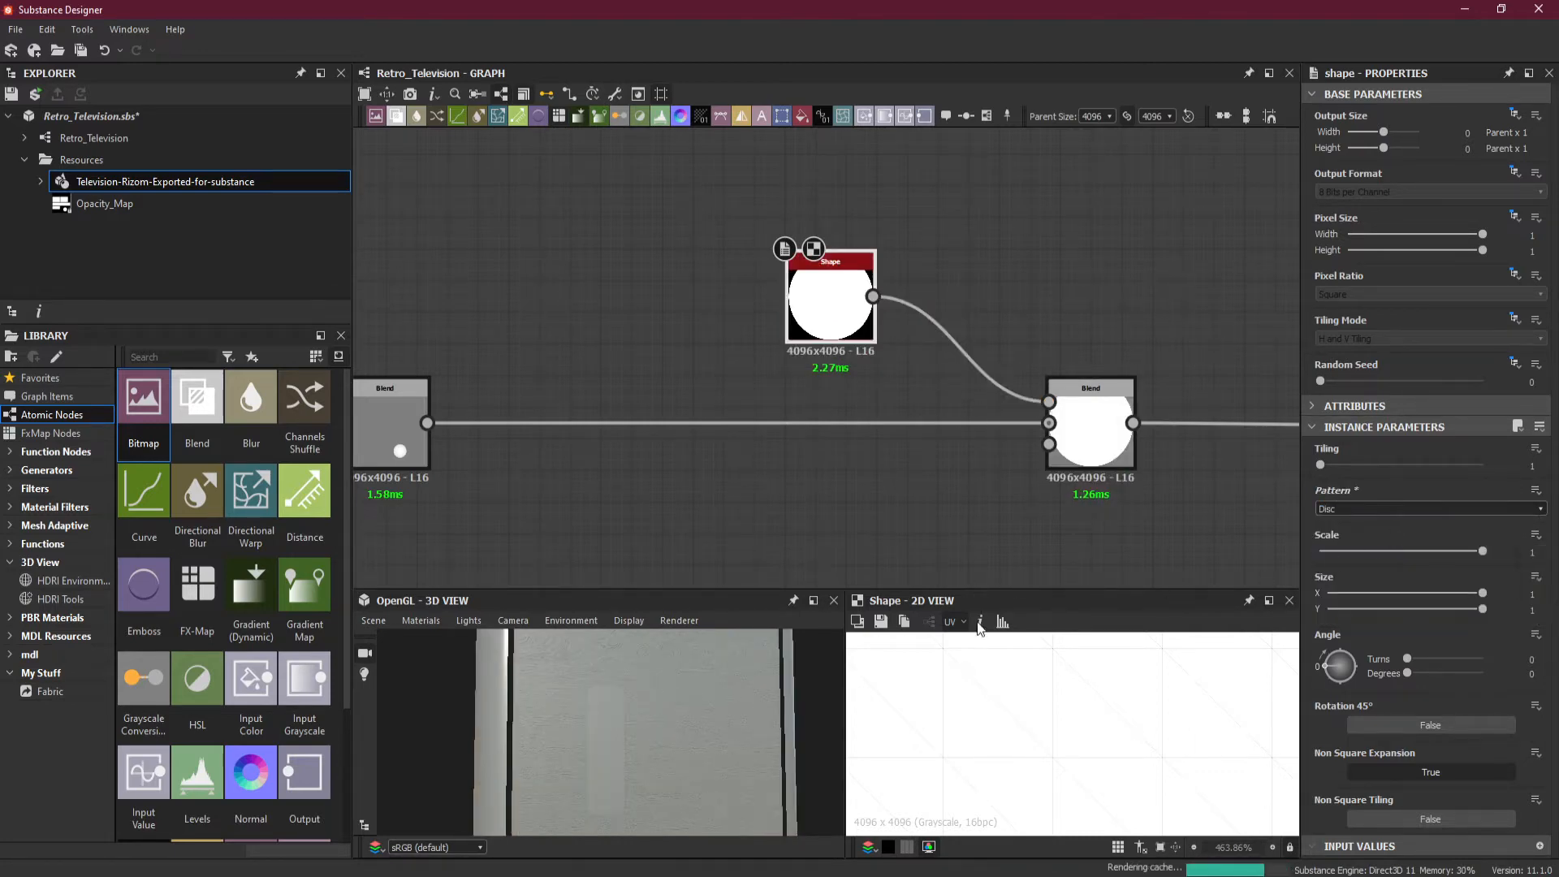
click(1474, 552)
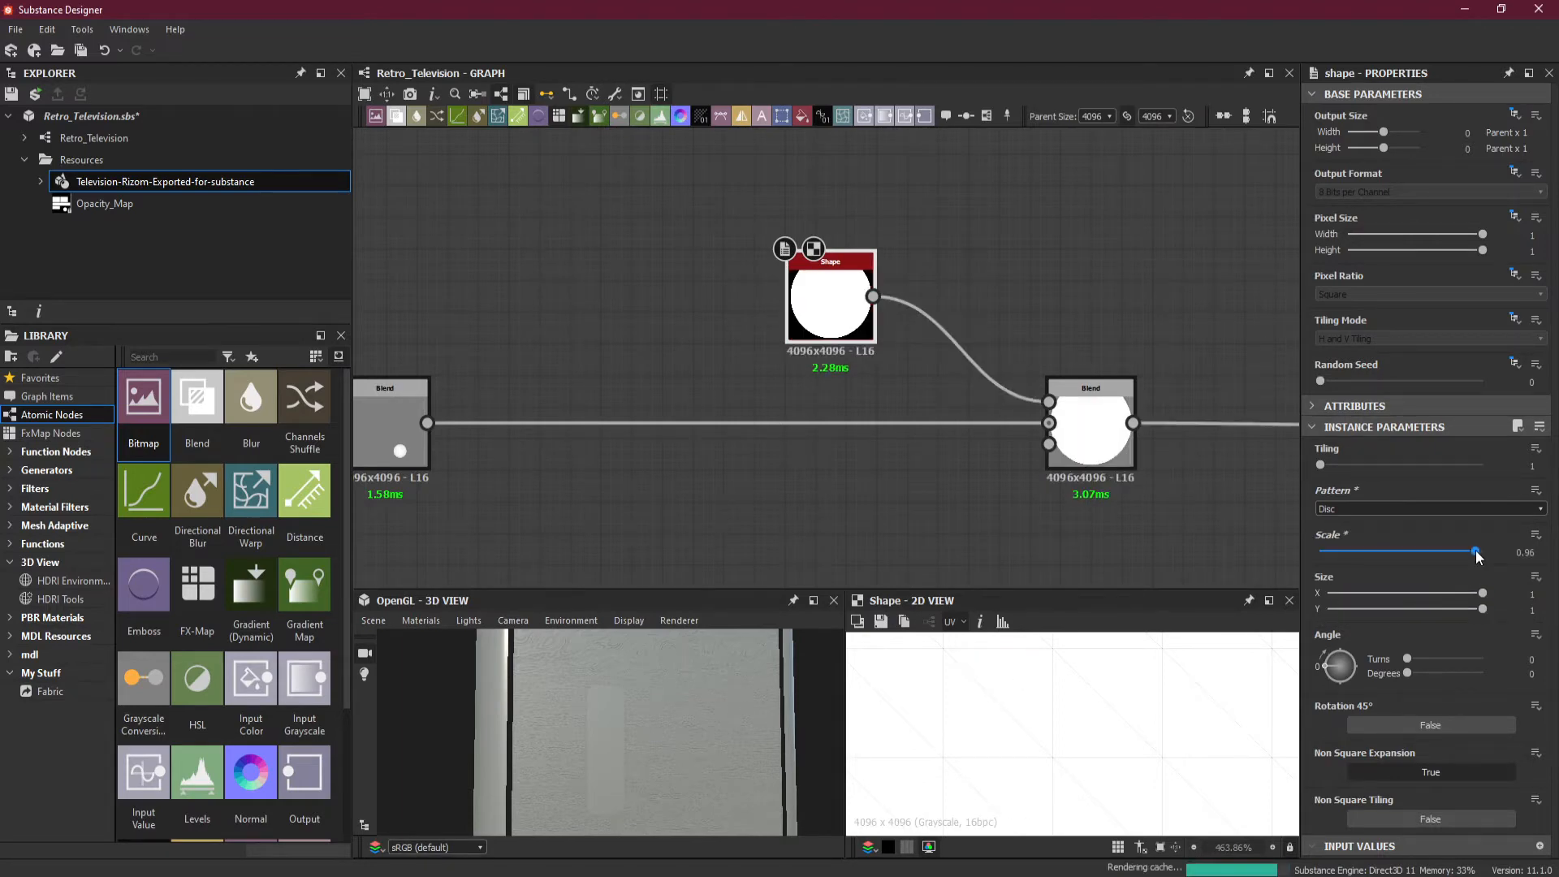
scroll(1089, 694, down, 10)
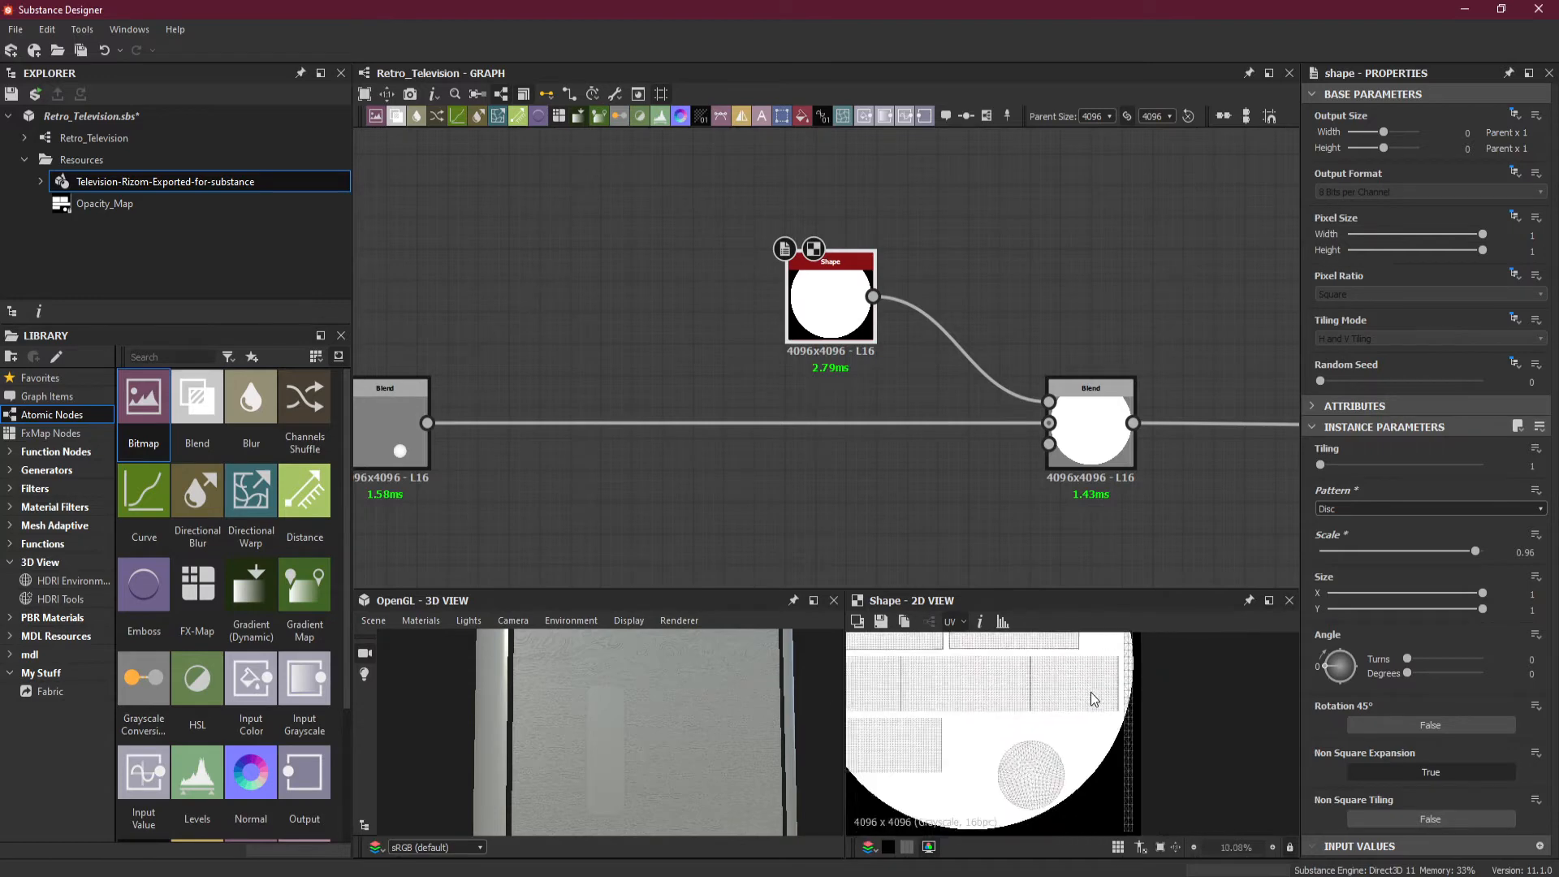
middle_drag(1064, 690, 1106, 764)
scroll(1106, 755, down, 2)
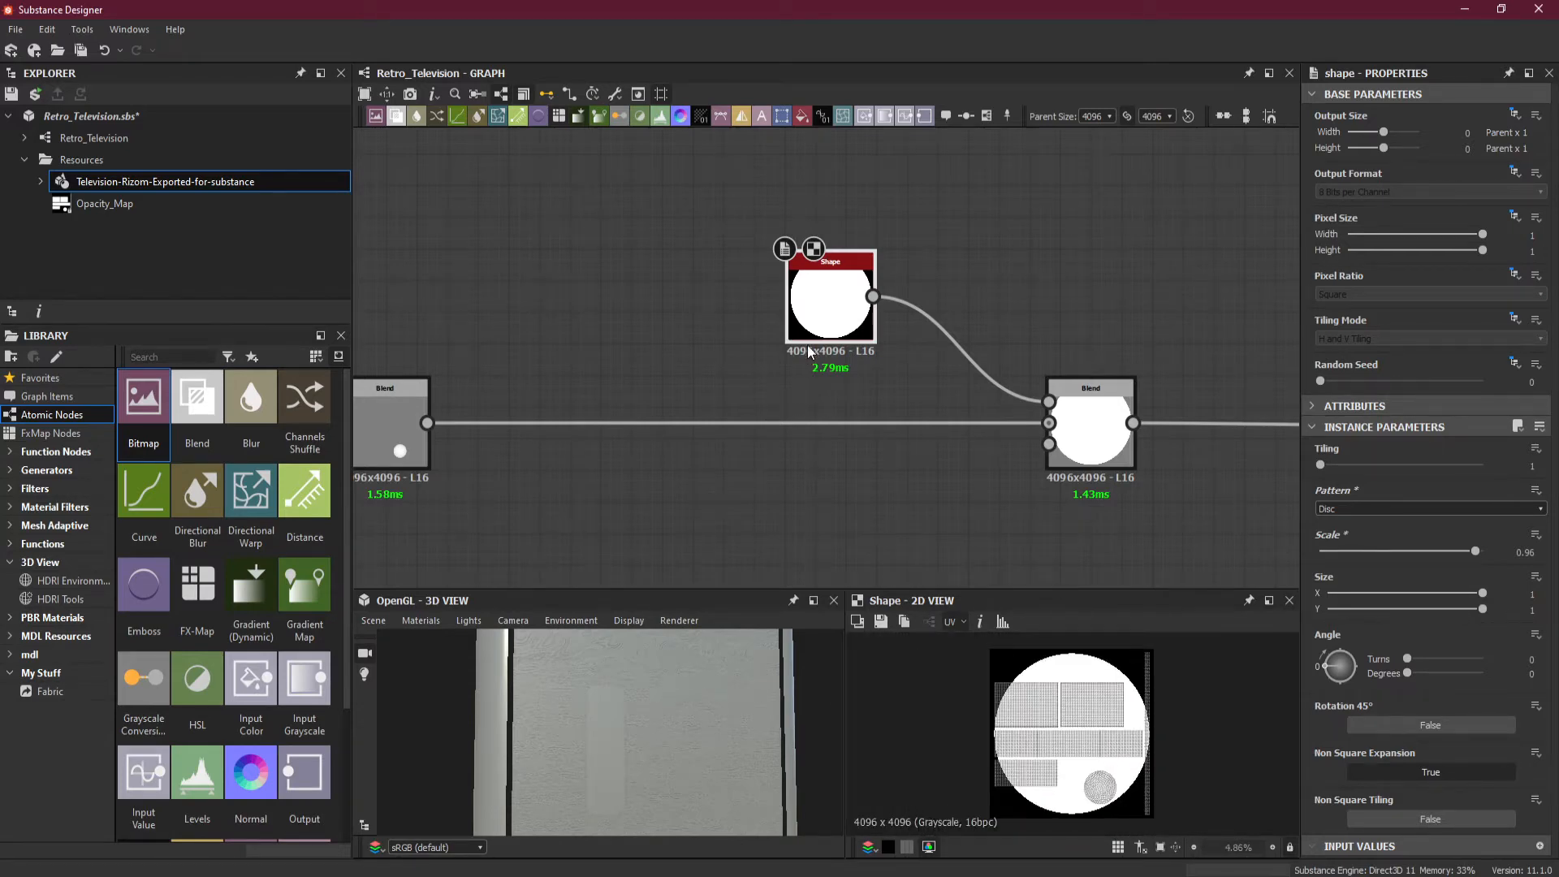
- Insert a Transformation 2D node between the disc Shape and the Blend, with its tiling mode set to No Tiling
drag(808, 351, 532, 351)
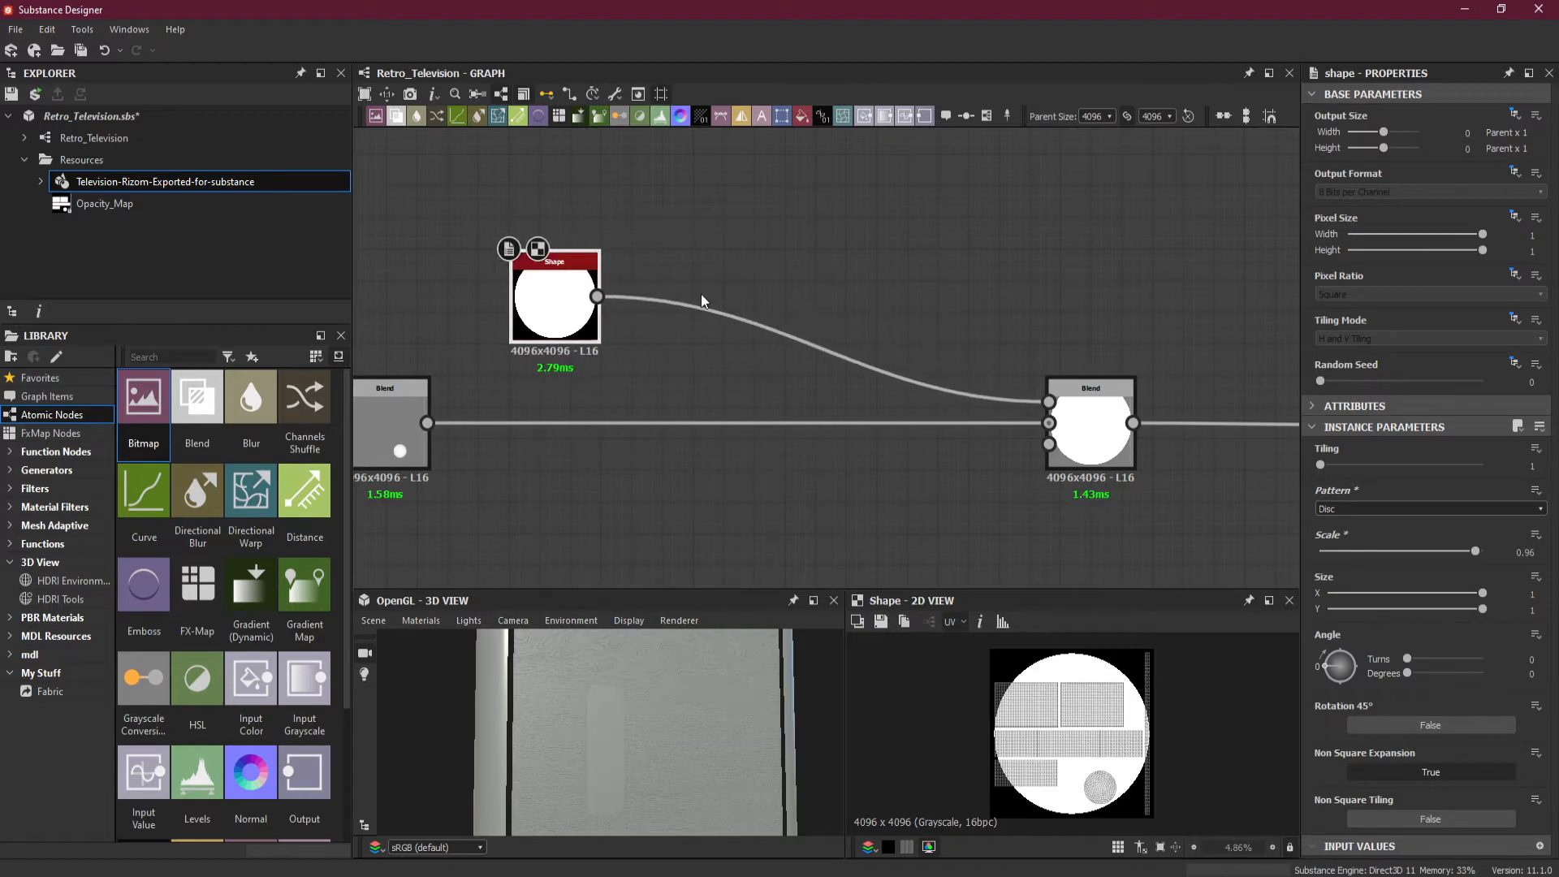
click(703, 300)
click(781, 116)
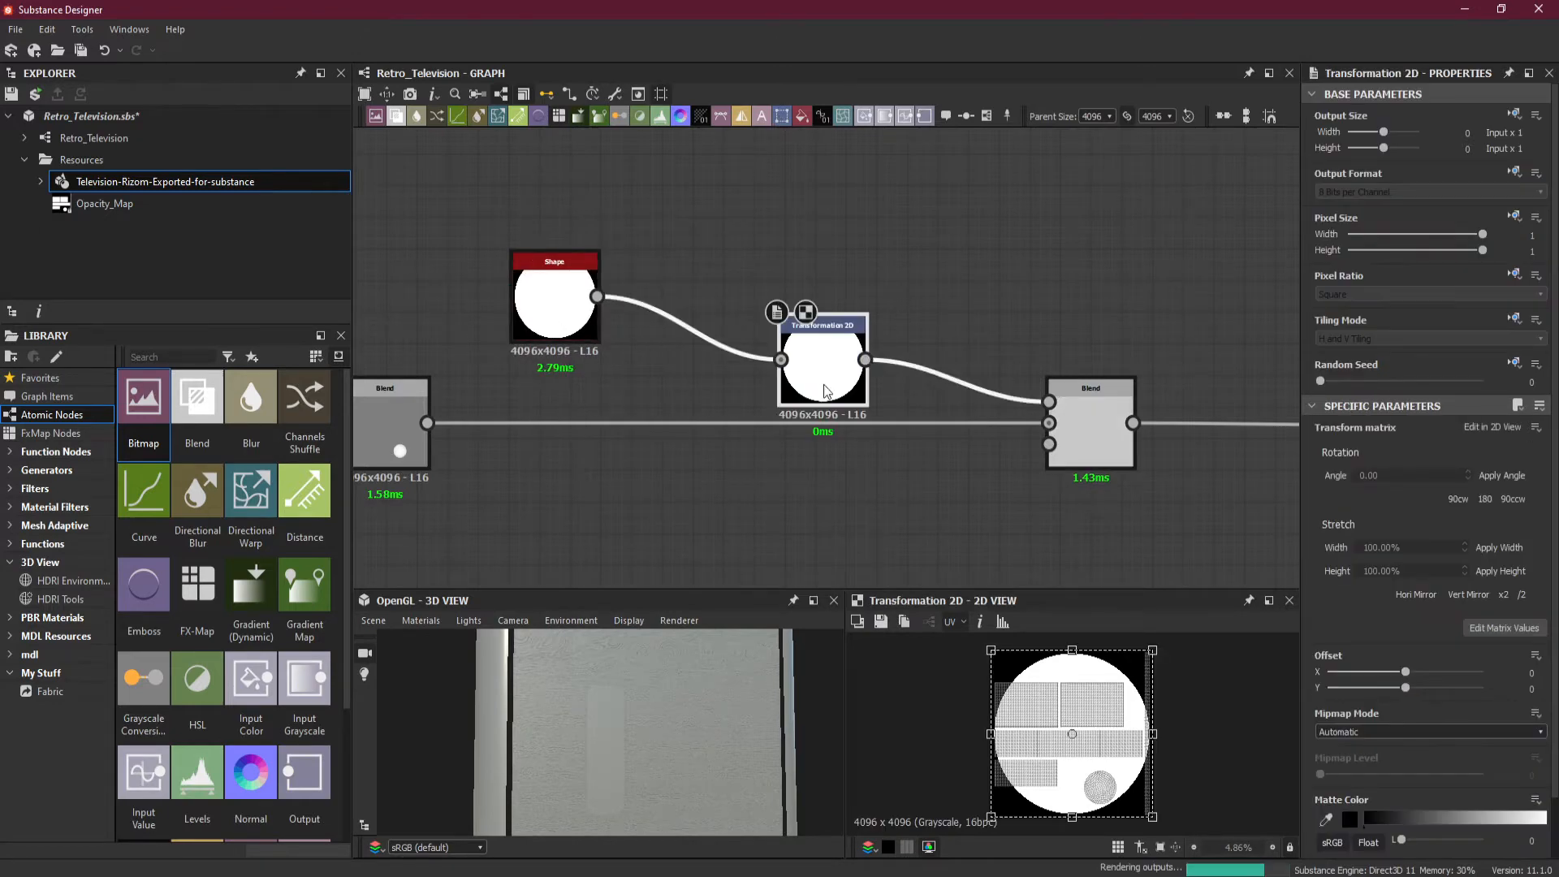
drag(836, 374, 717, 323)
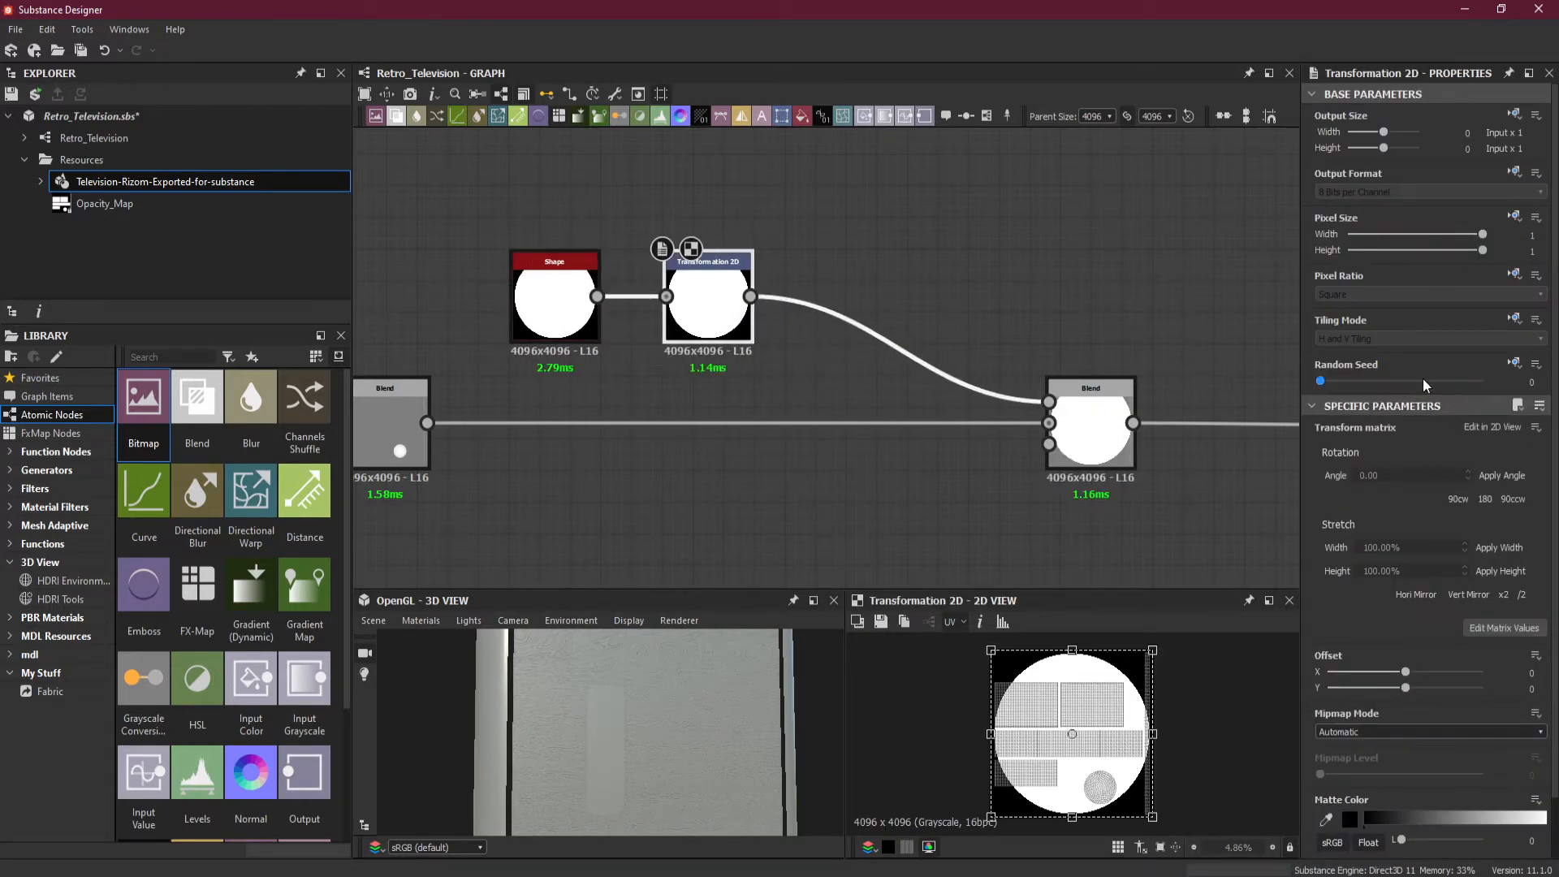
click(1398, 339)
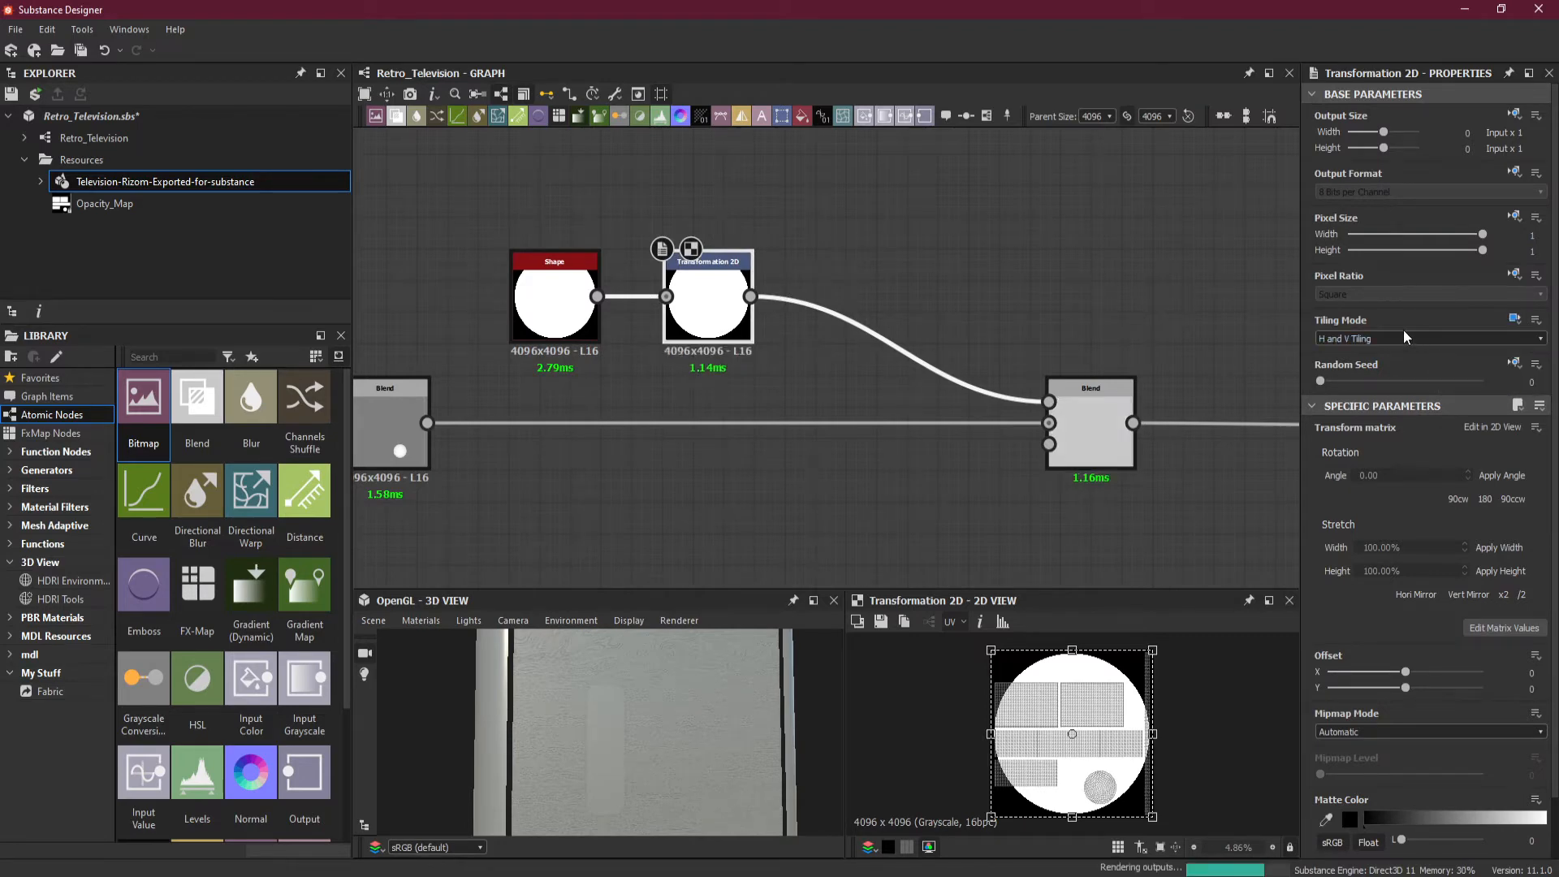
click(1400, 353)
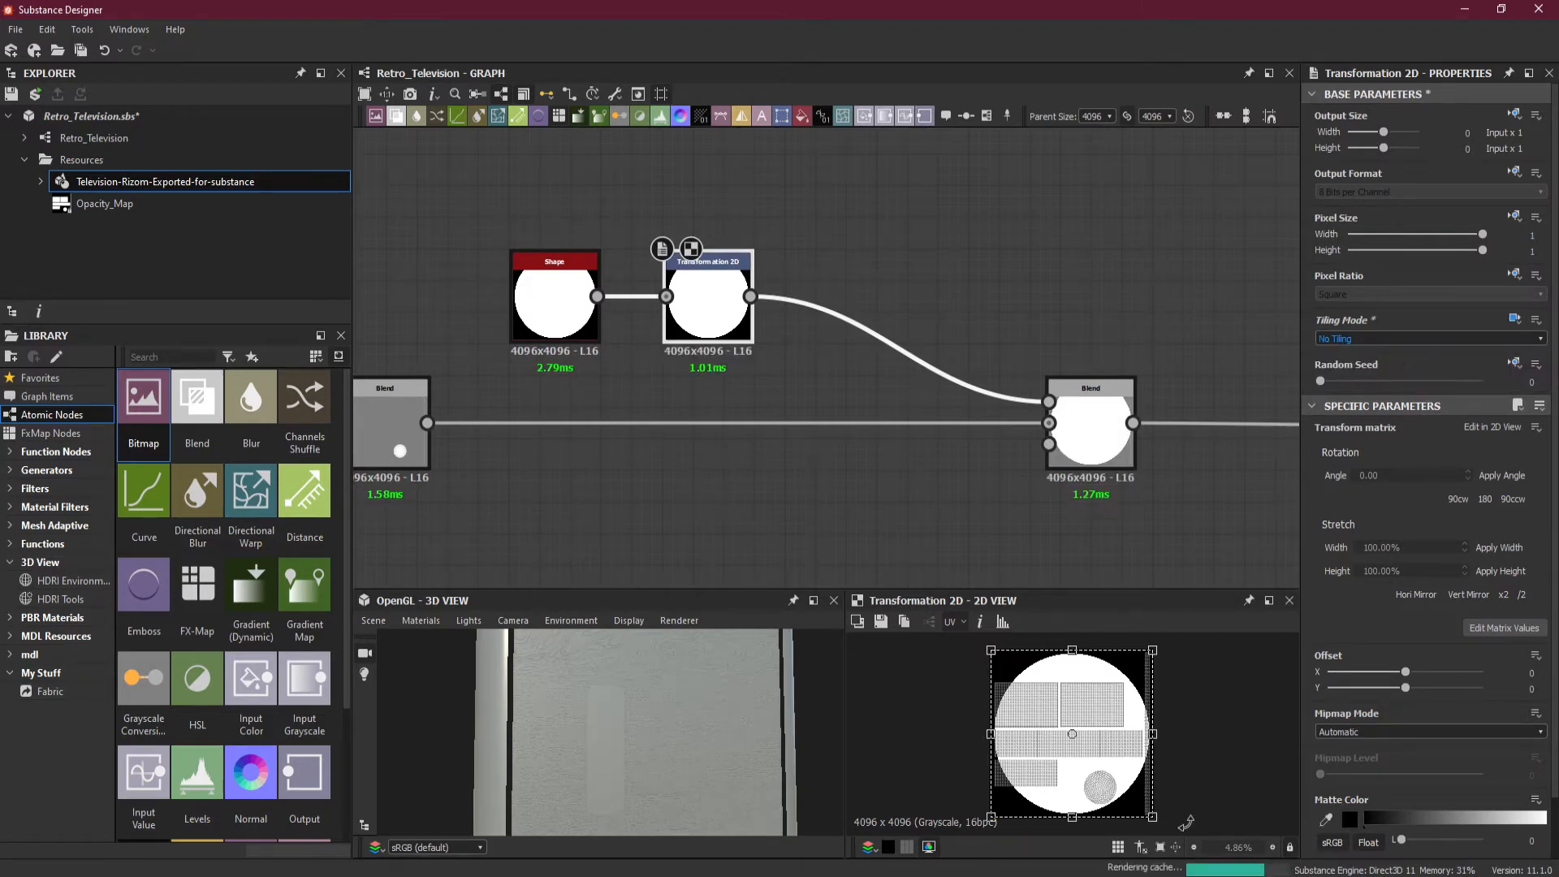
- Shrink the disc to a small dot with the Transformation 2D and move it to an offset of about X -6.11, Y -2.24
drag(1151, 817, 1112, 753)
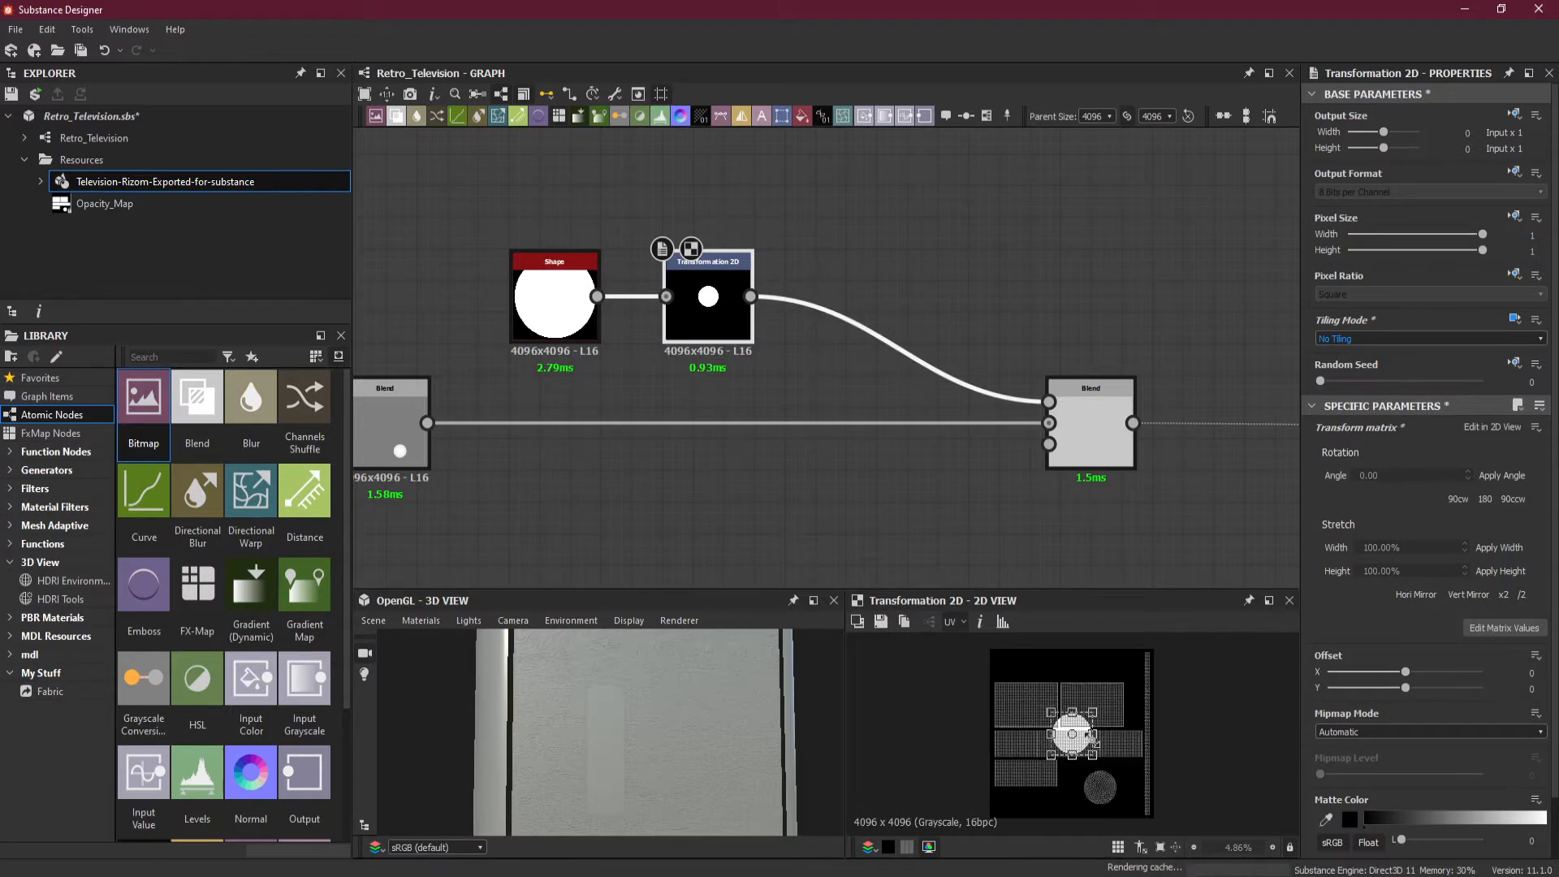
scroll(1105, 747, up, 5)
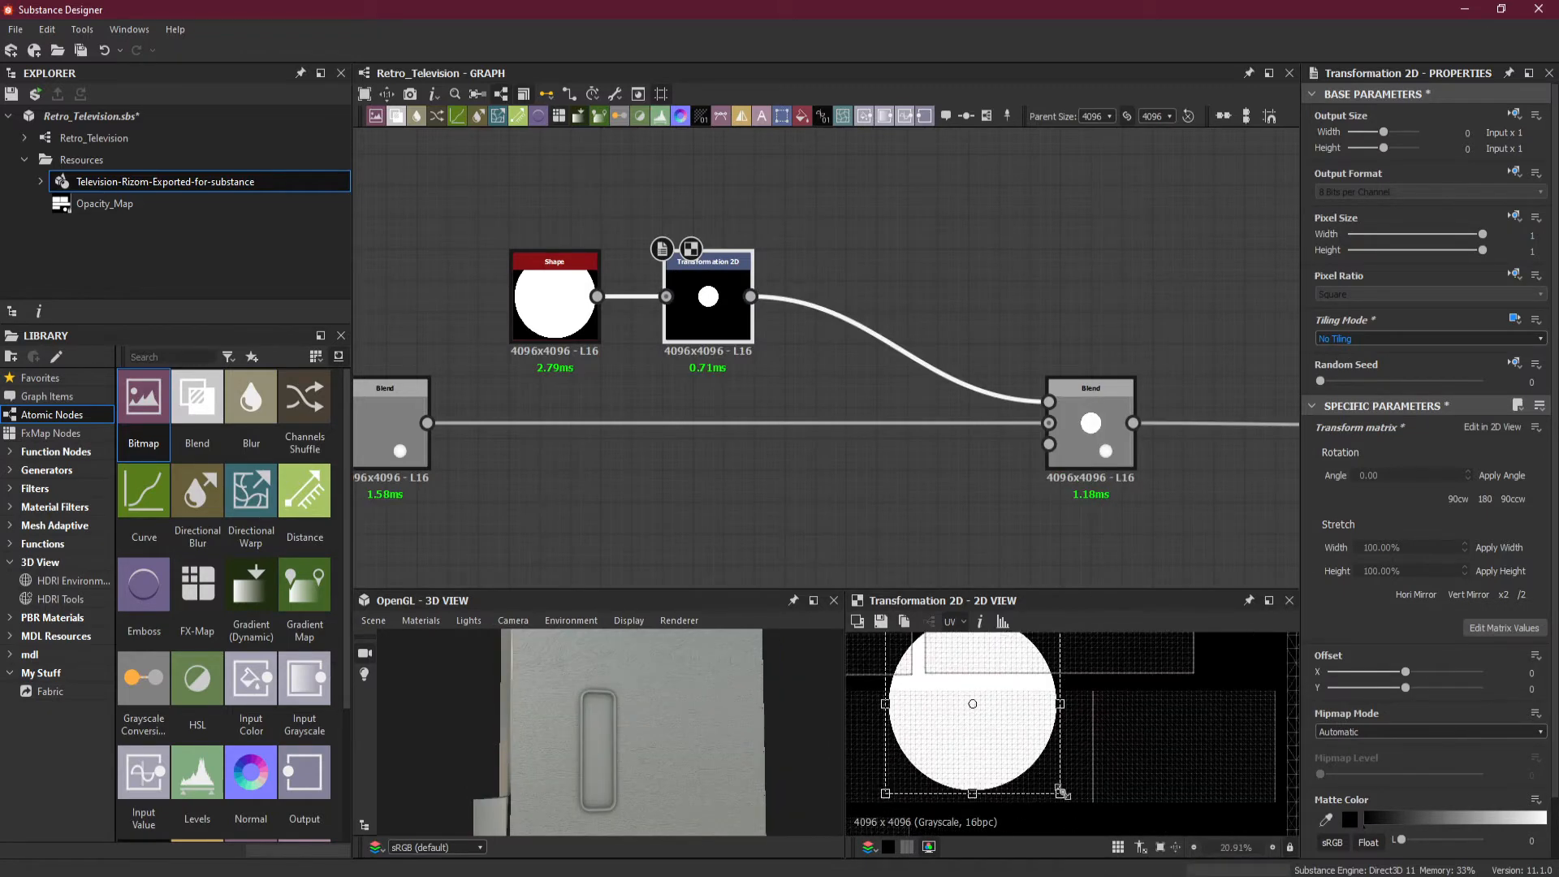
drag(1017, 748, 1141, 766)
scroll(1153, 780, up, 3)
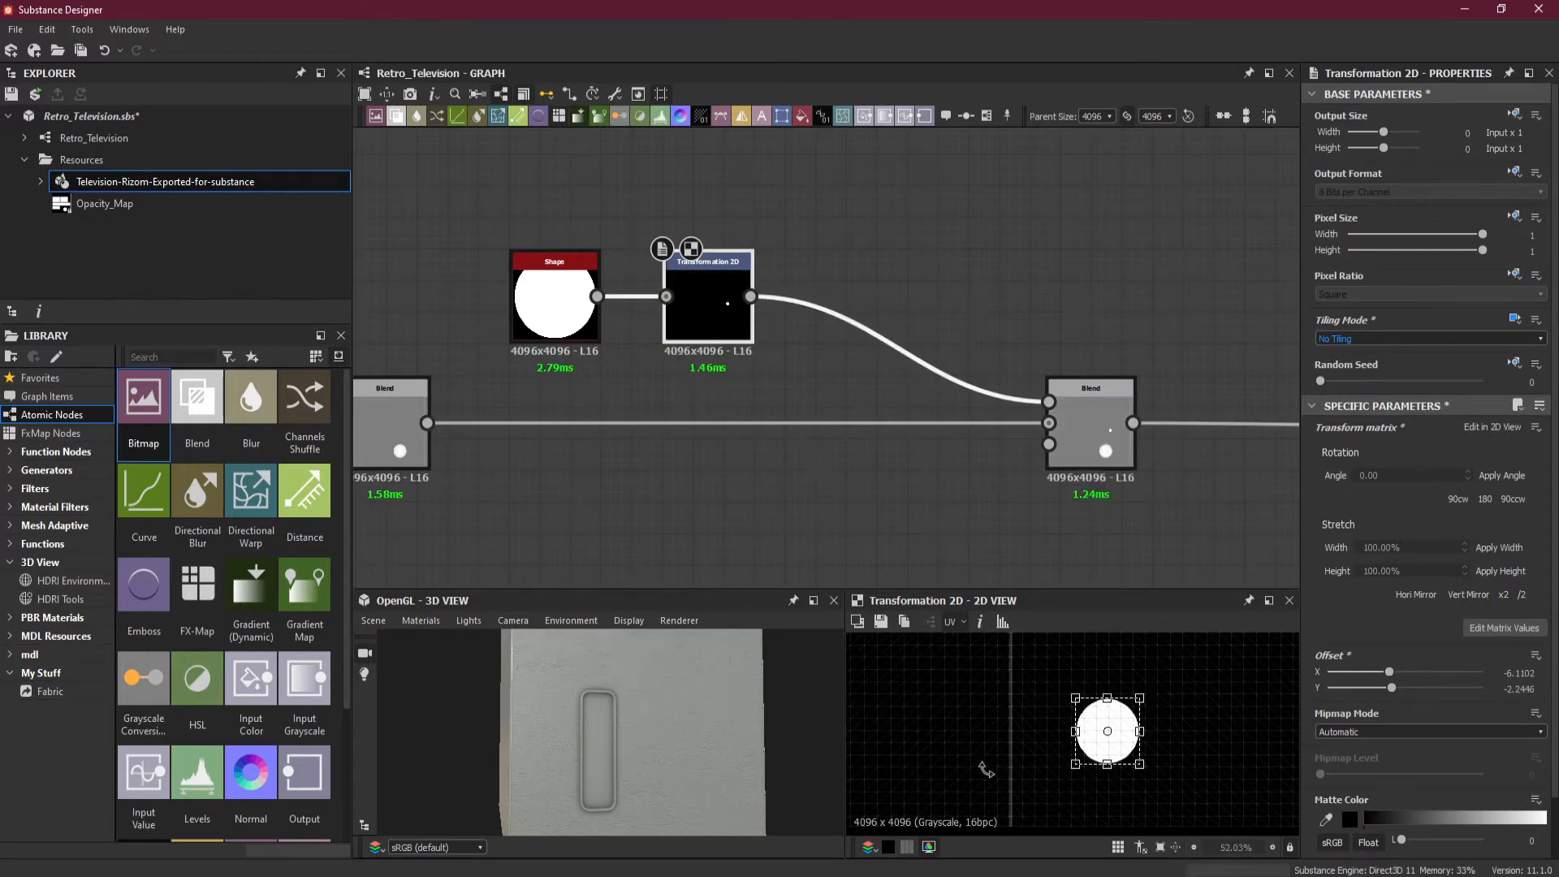
- Move the disc toward the recessed panel with the Transformation 2D, to an offset of about X -9.54, Y -3.03
scroll(985, 768, down, 3)
scroll(631, 767, up, 2)
middle_drag(584, 767, 627, 743)
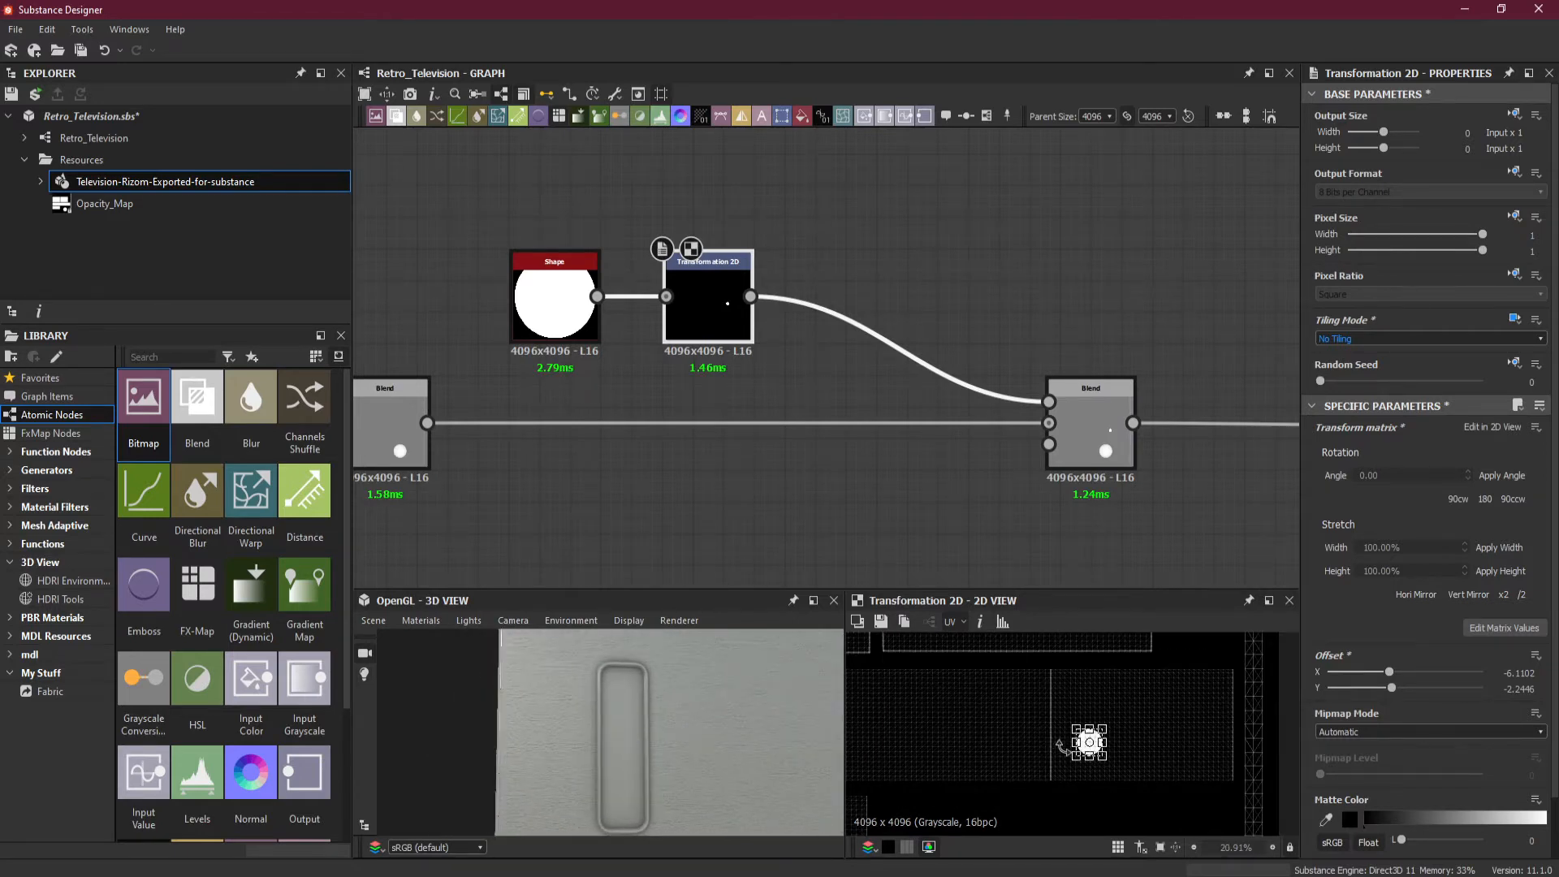
scroll(1139, 761, up, 1)
scroll(791, 730, down, 3)
drag(791, 730, 640, 717)
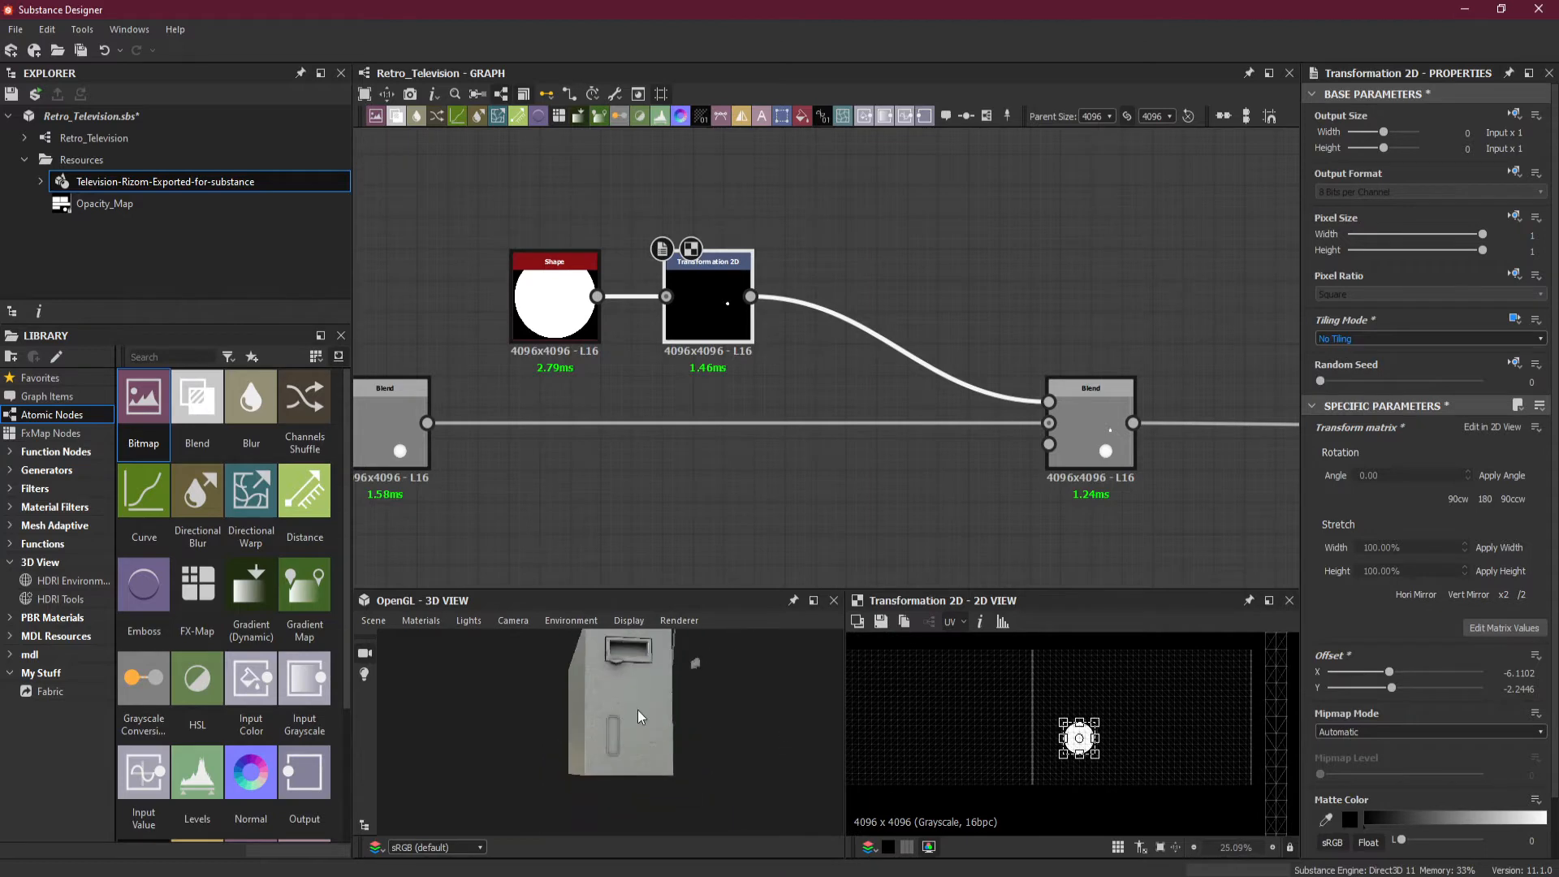
scroll(643, 711, up, 5)
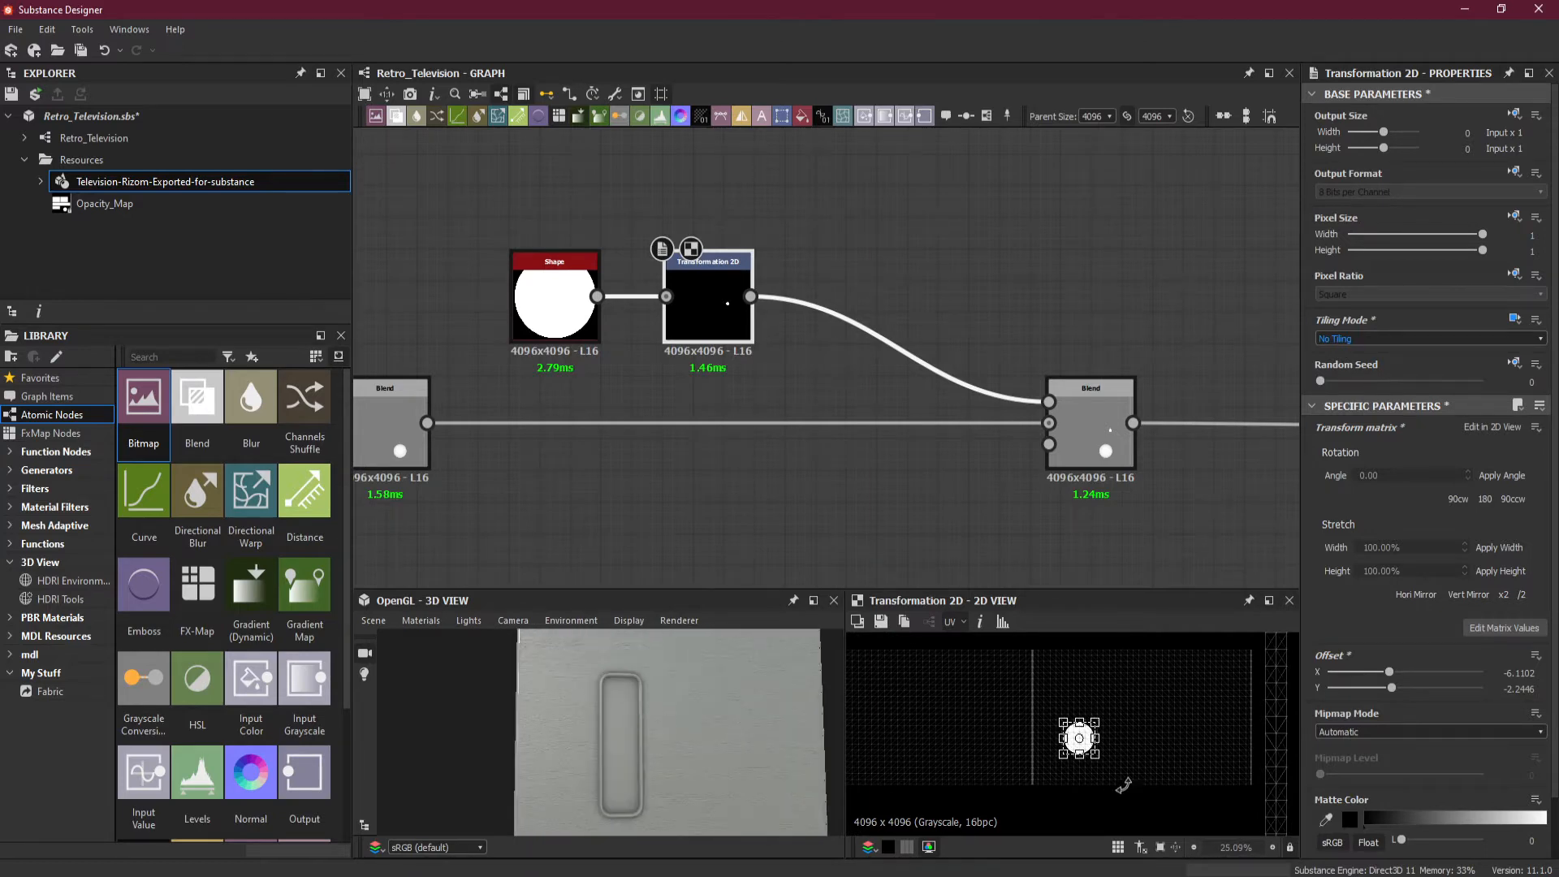
scroll(1124, 785, up, 3)
drag(1060, 719, 1220, 800)
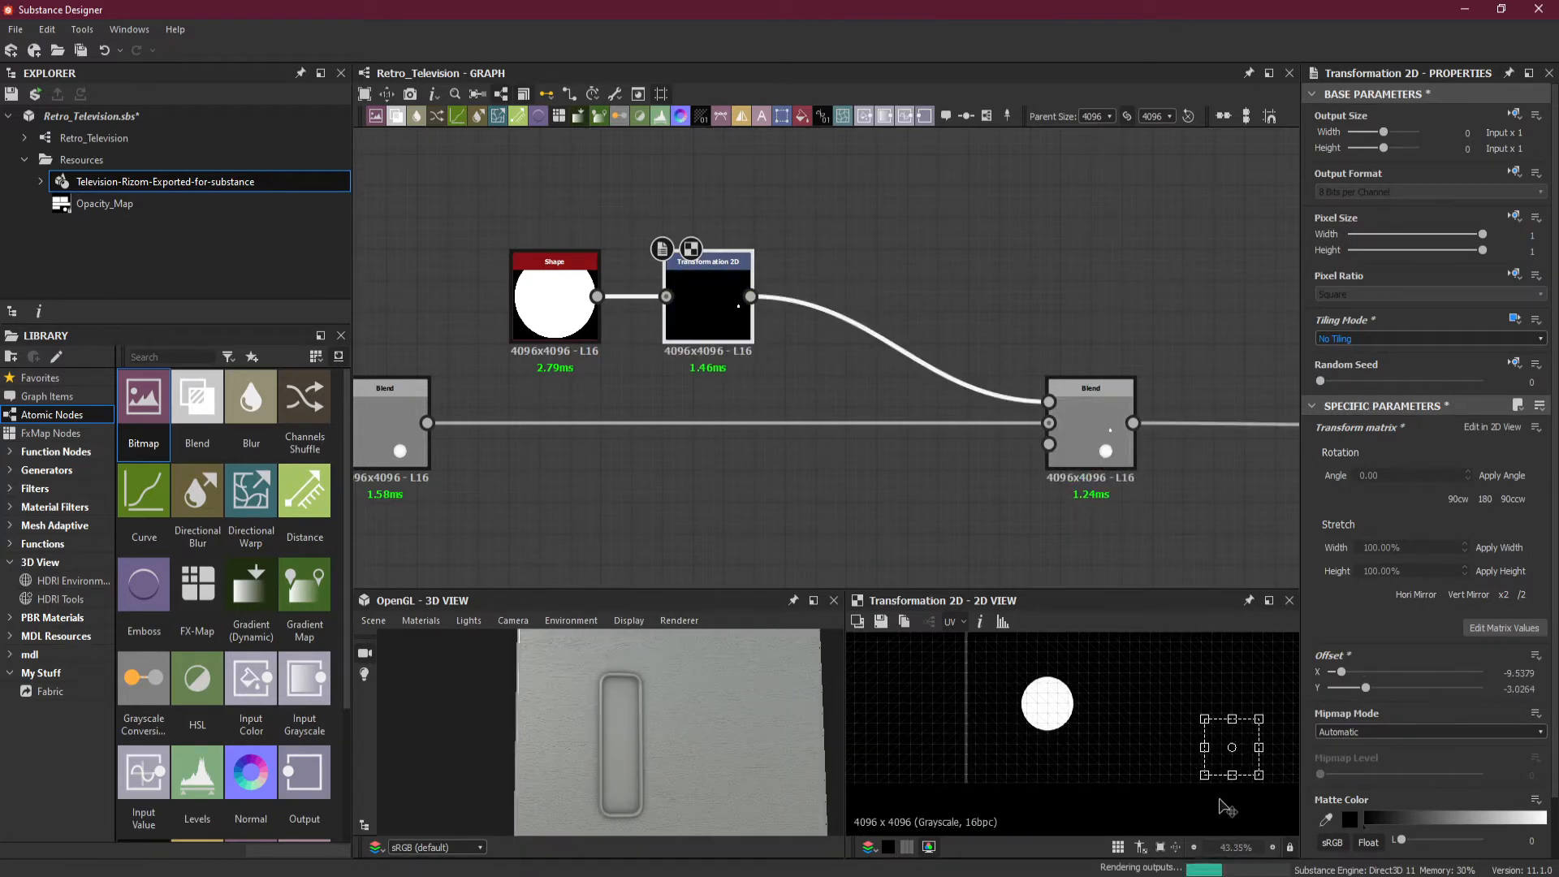
middle_drag(1226, 807, 1072, 786)
scroll(1120, 769, up, 2)
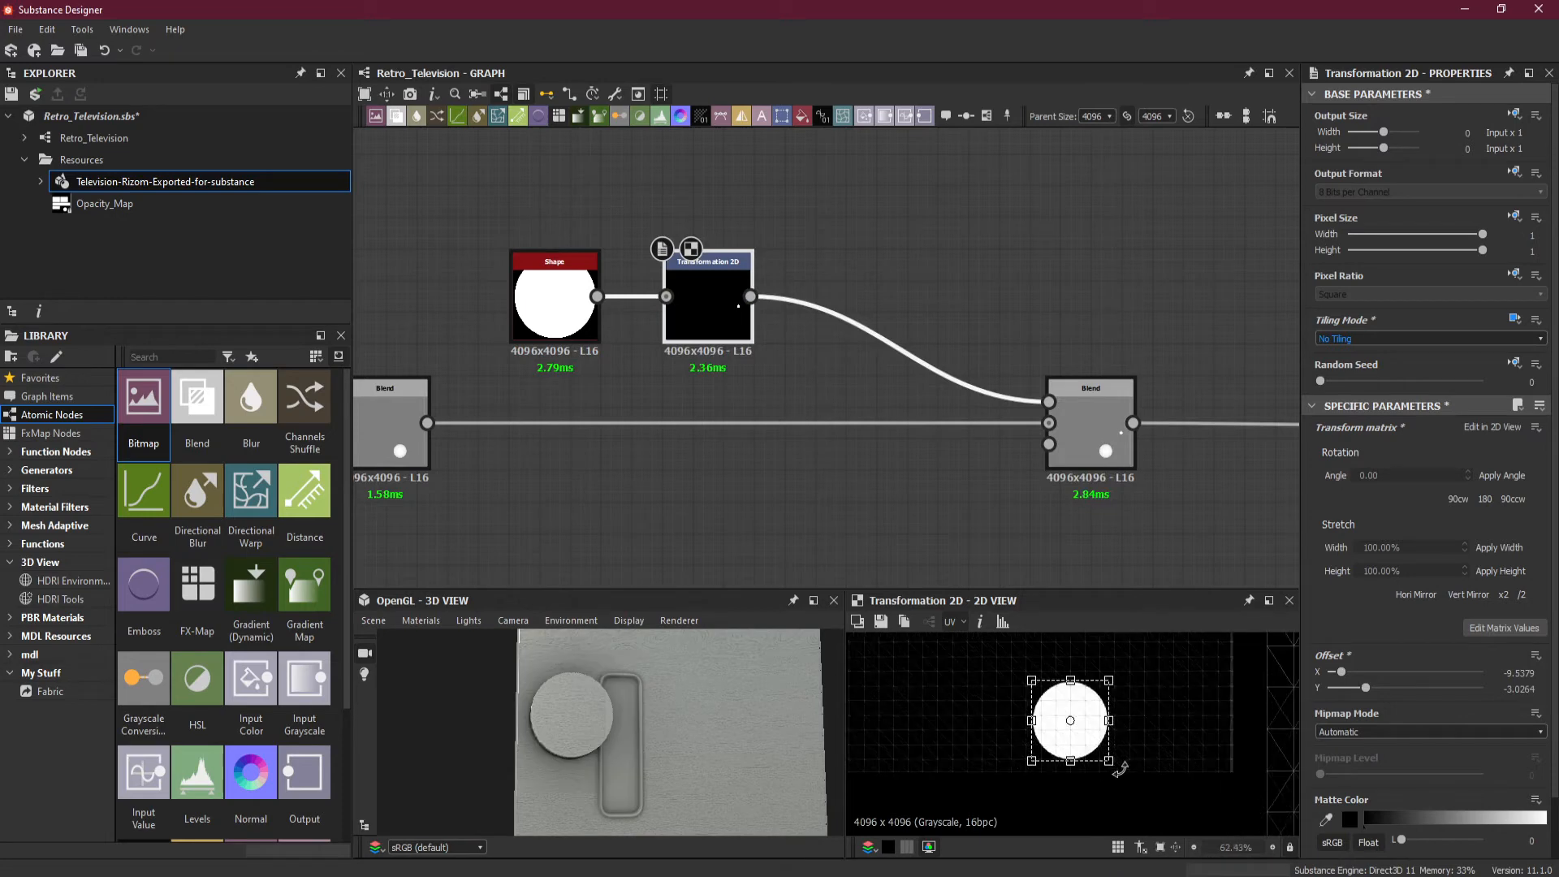
- Shrink the disc further and move it onto the edge of the recessed panel, at an offset of about X -38.03, Y -9.95
scroll(1120, 769, up, 1)
drag(1111, 761, 1085, 735)
scroll(647, 734, up, 5)
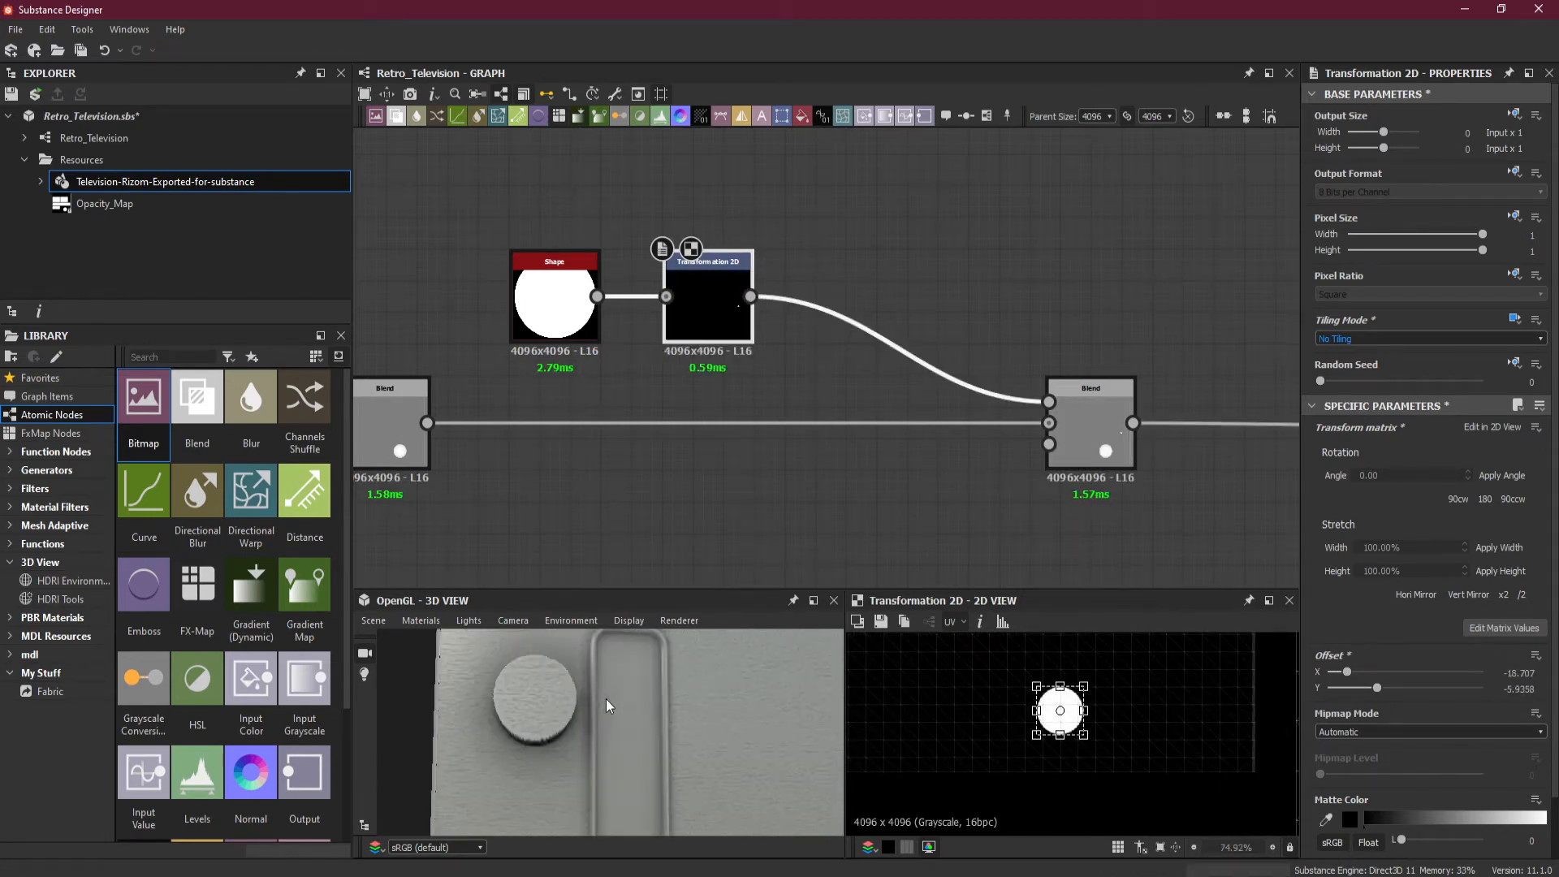
drag(641, 737, 641, 741)
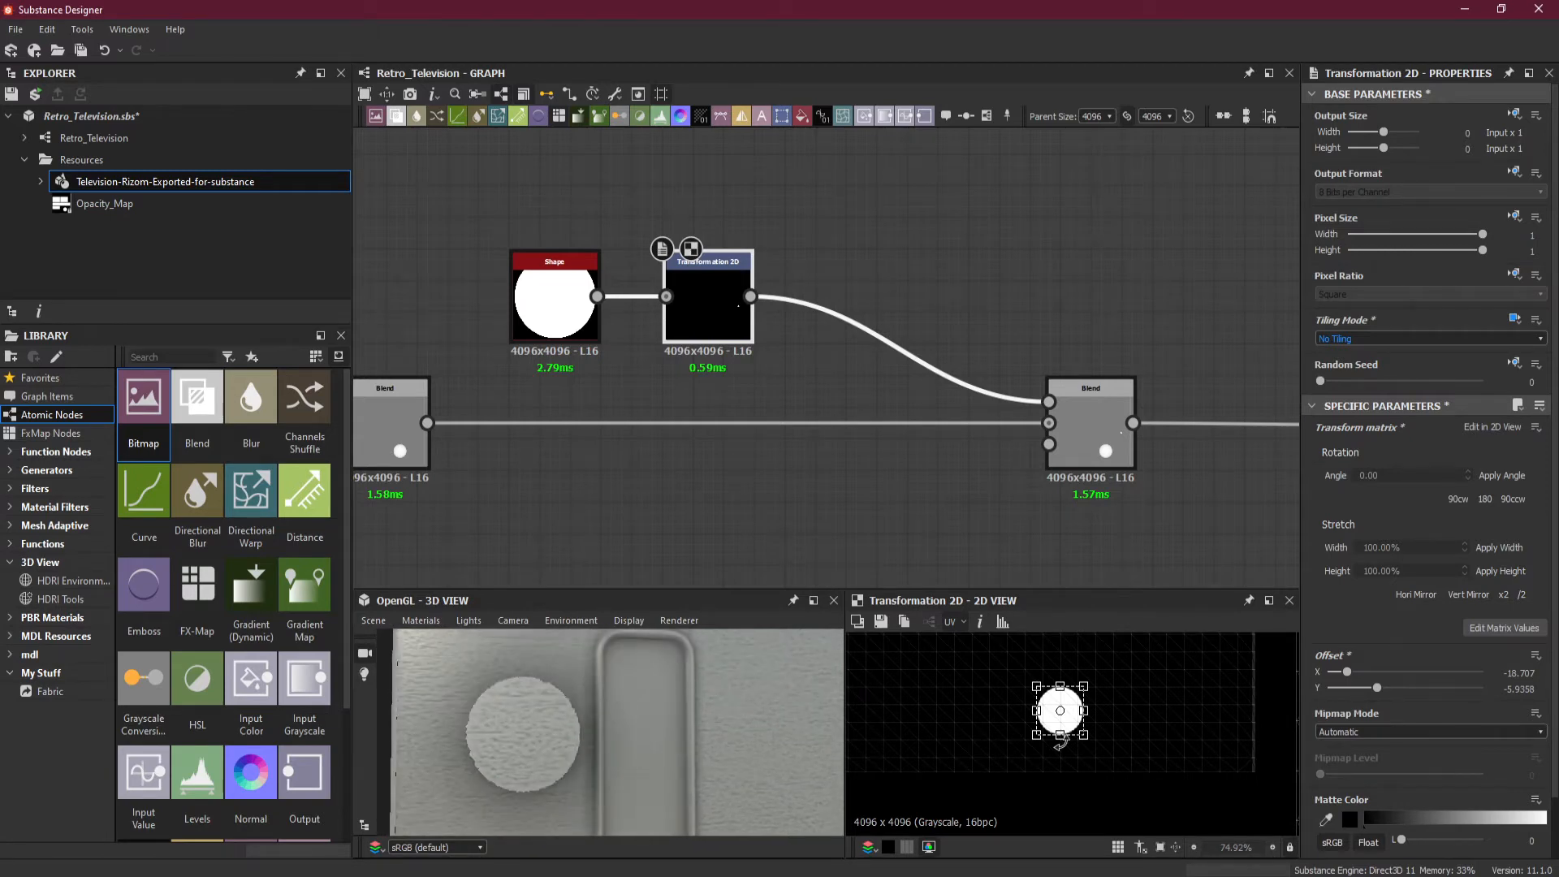
middle_drag(1127, 714, 1125, 746)
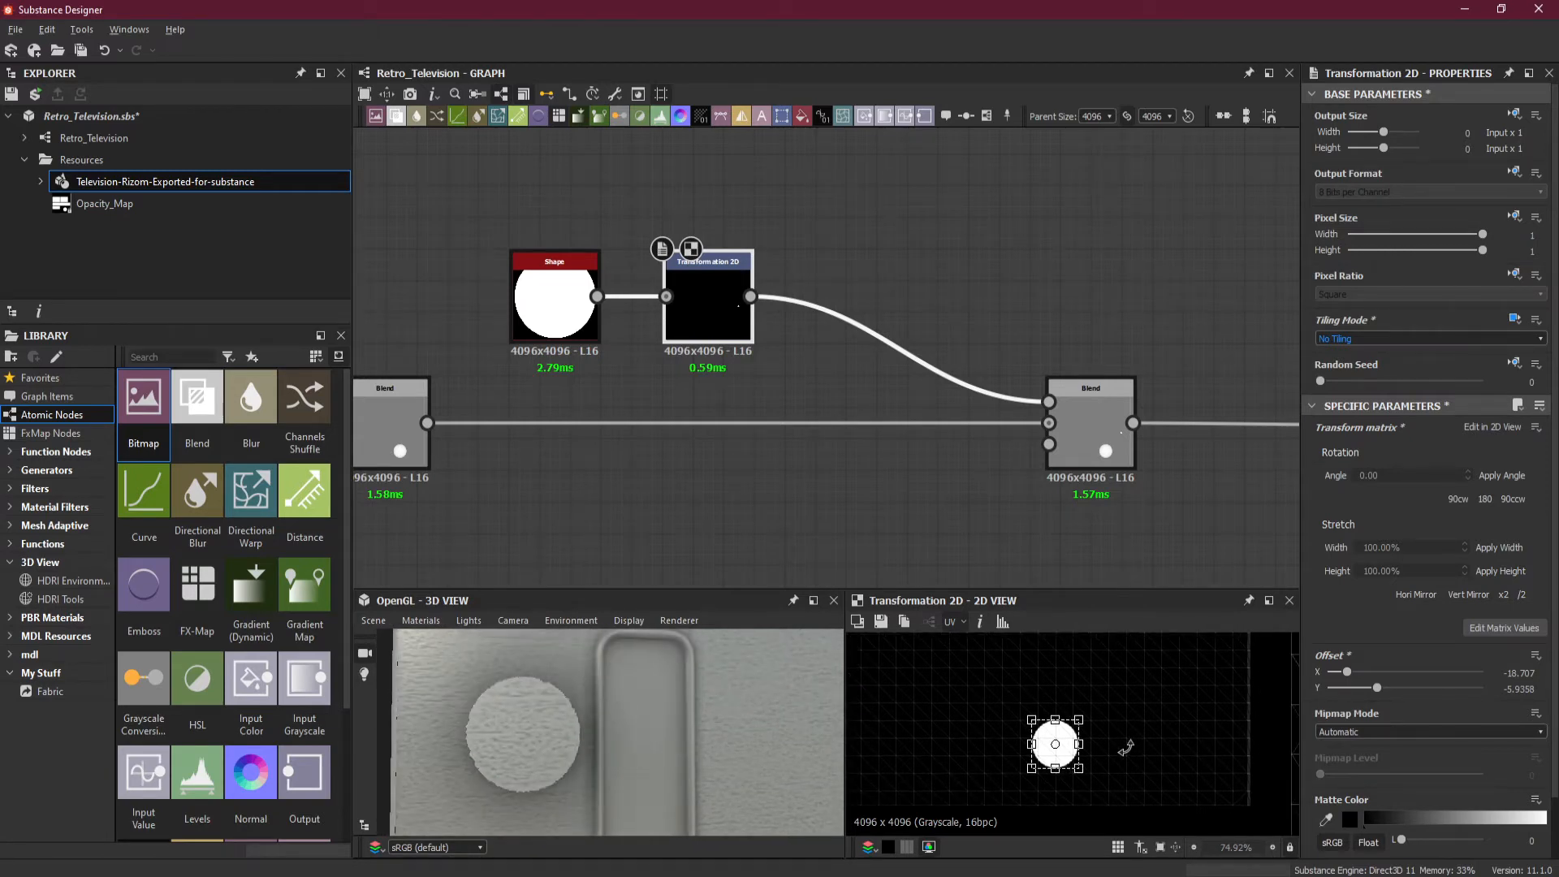
drag(1060, 751, 1065, 704)
drag(648, 768, 654, 774)
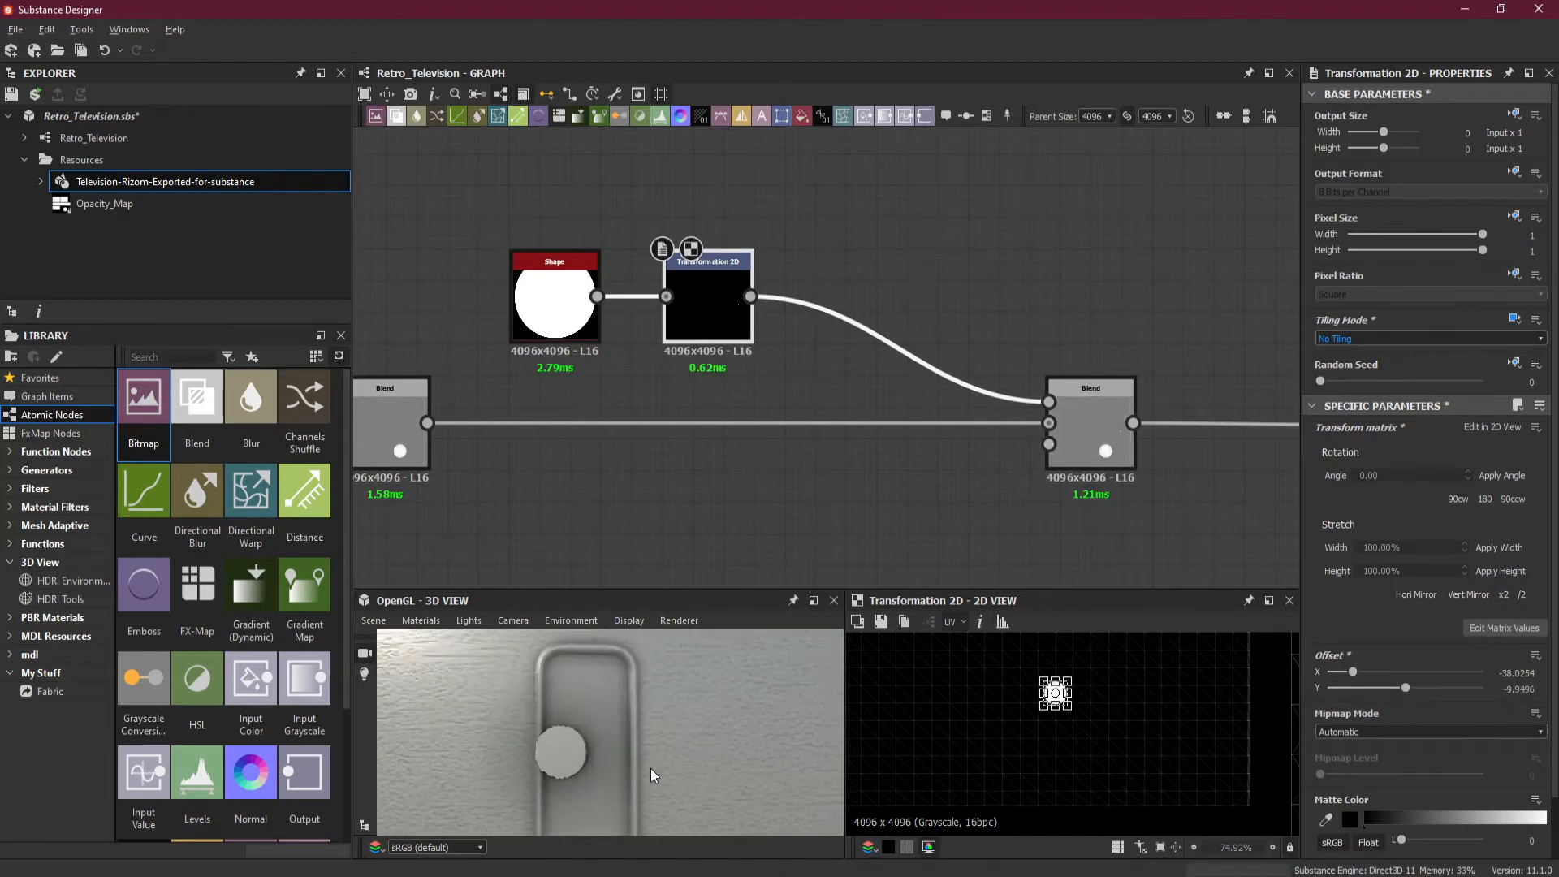
- Centre the disc across the width of the recessed panel, nudging it to an offset of about X -38.08, Y -9.46
scroll(1070, 743, up, 6)
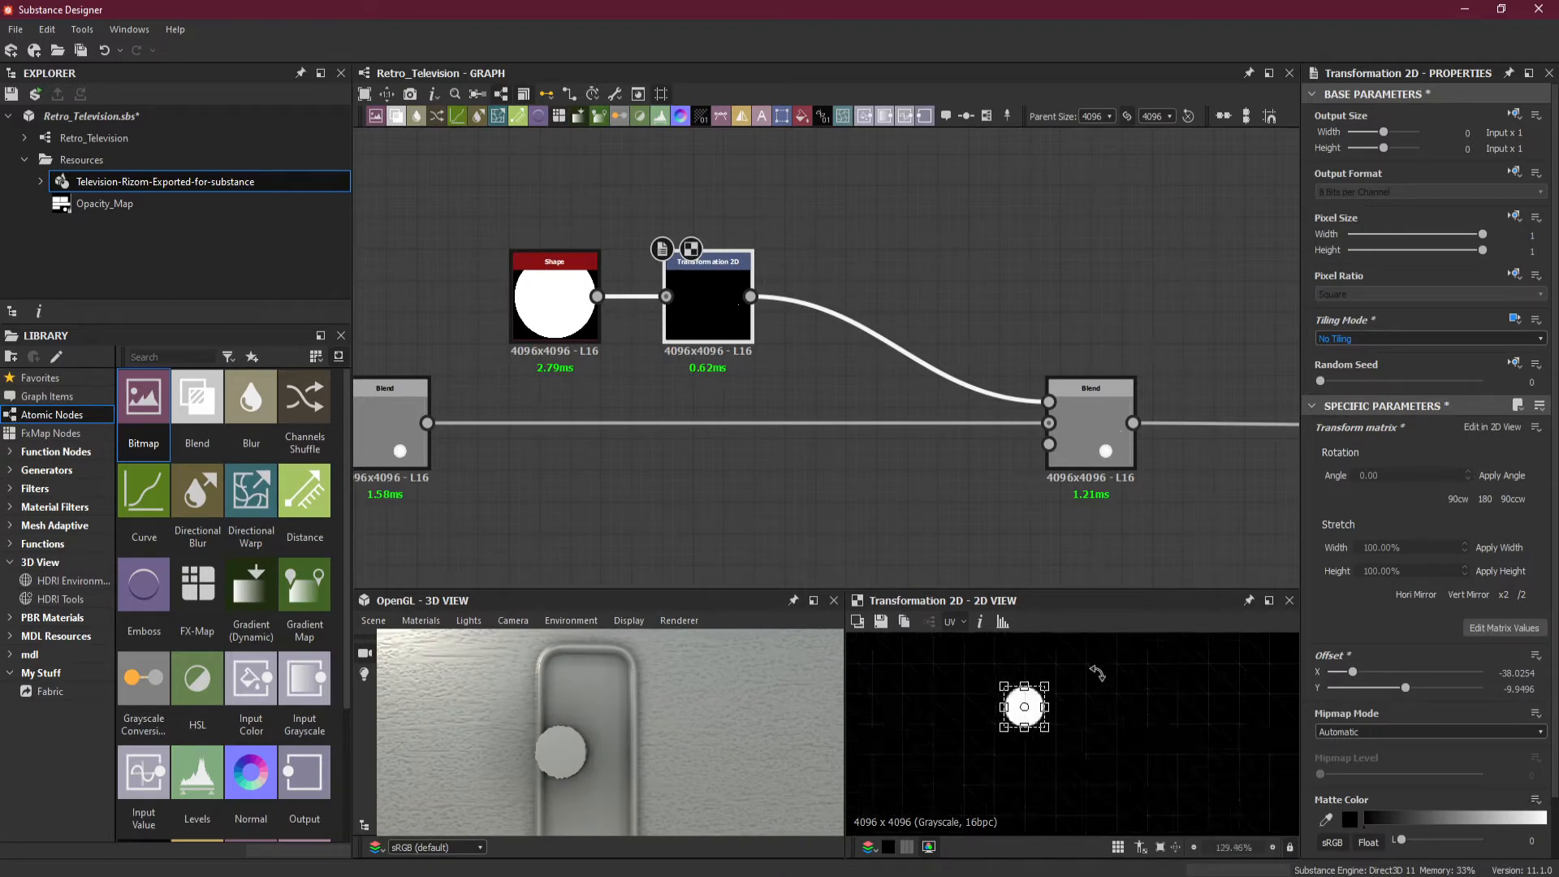
drag(1070, 744, 1049, 711)
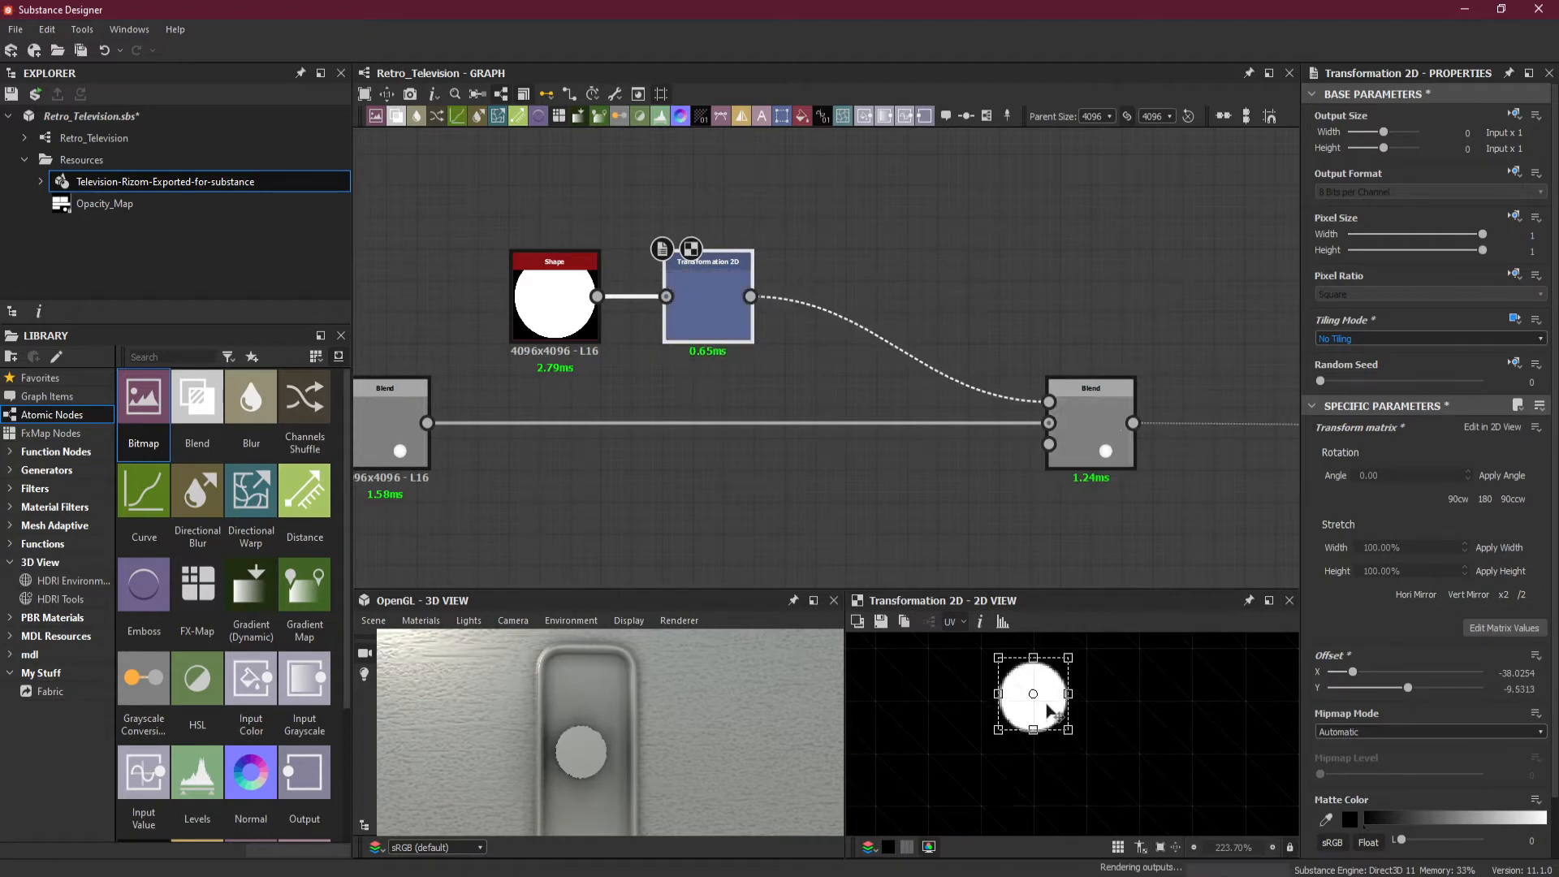
middle_drag(1143, 721, 1148, 768)
drag(1046, 770, 1054, 769)
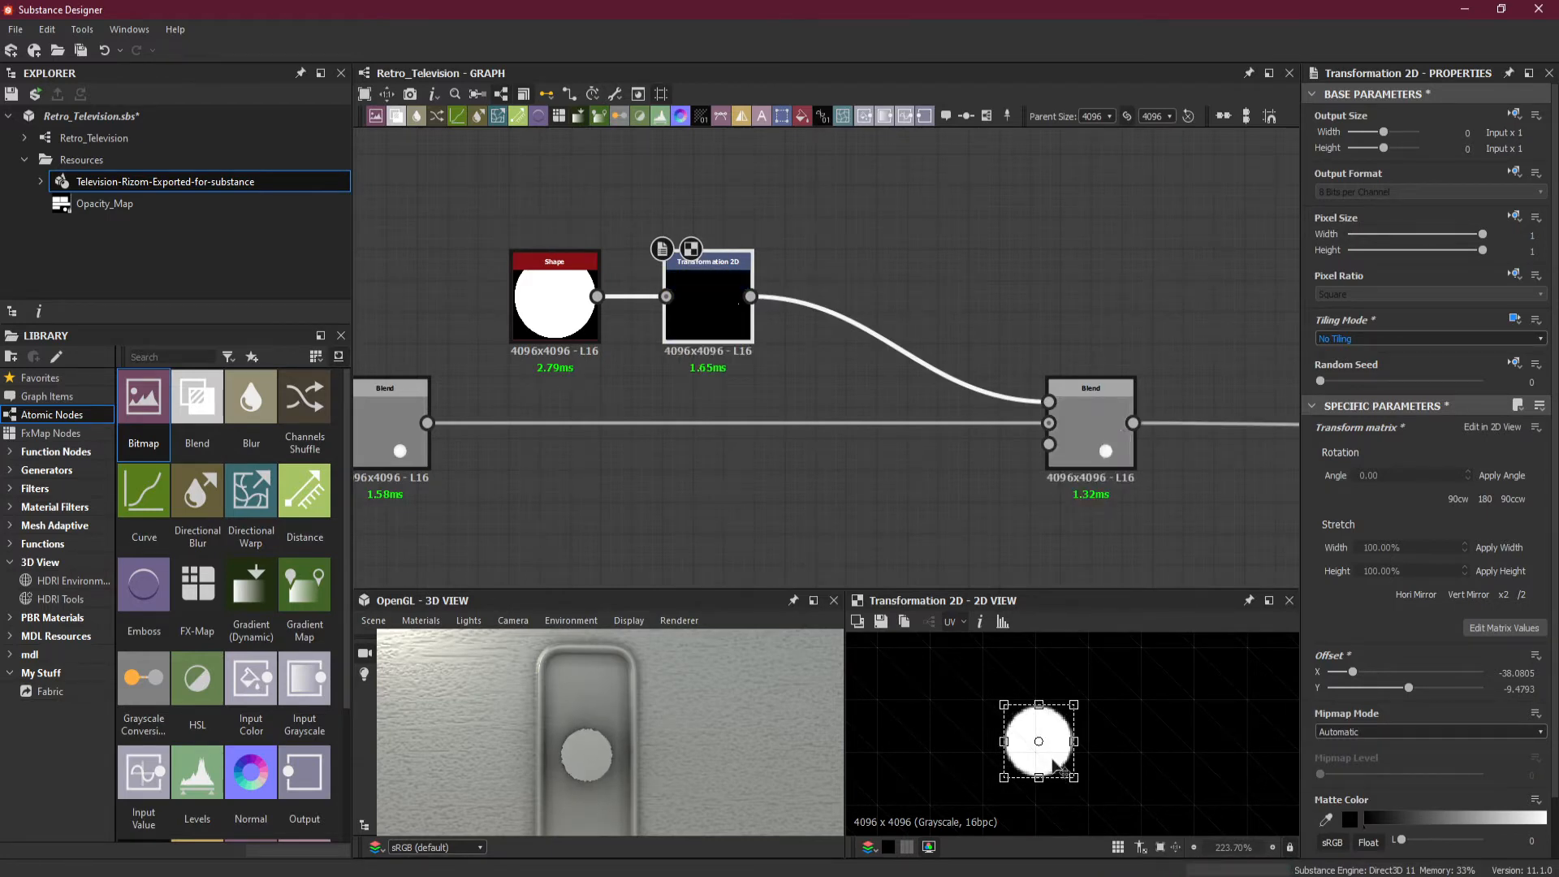
key(Up)
key(Up)
key(Up)
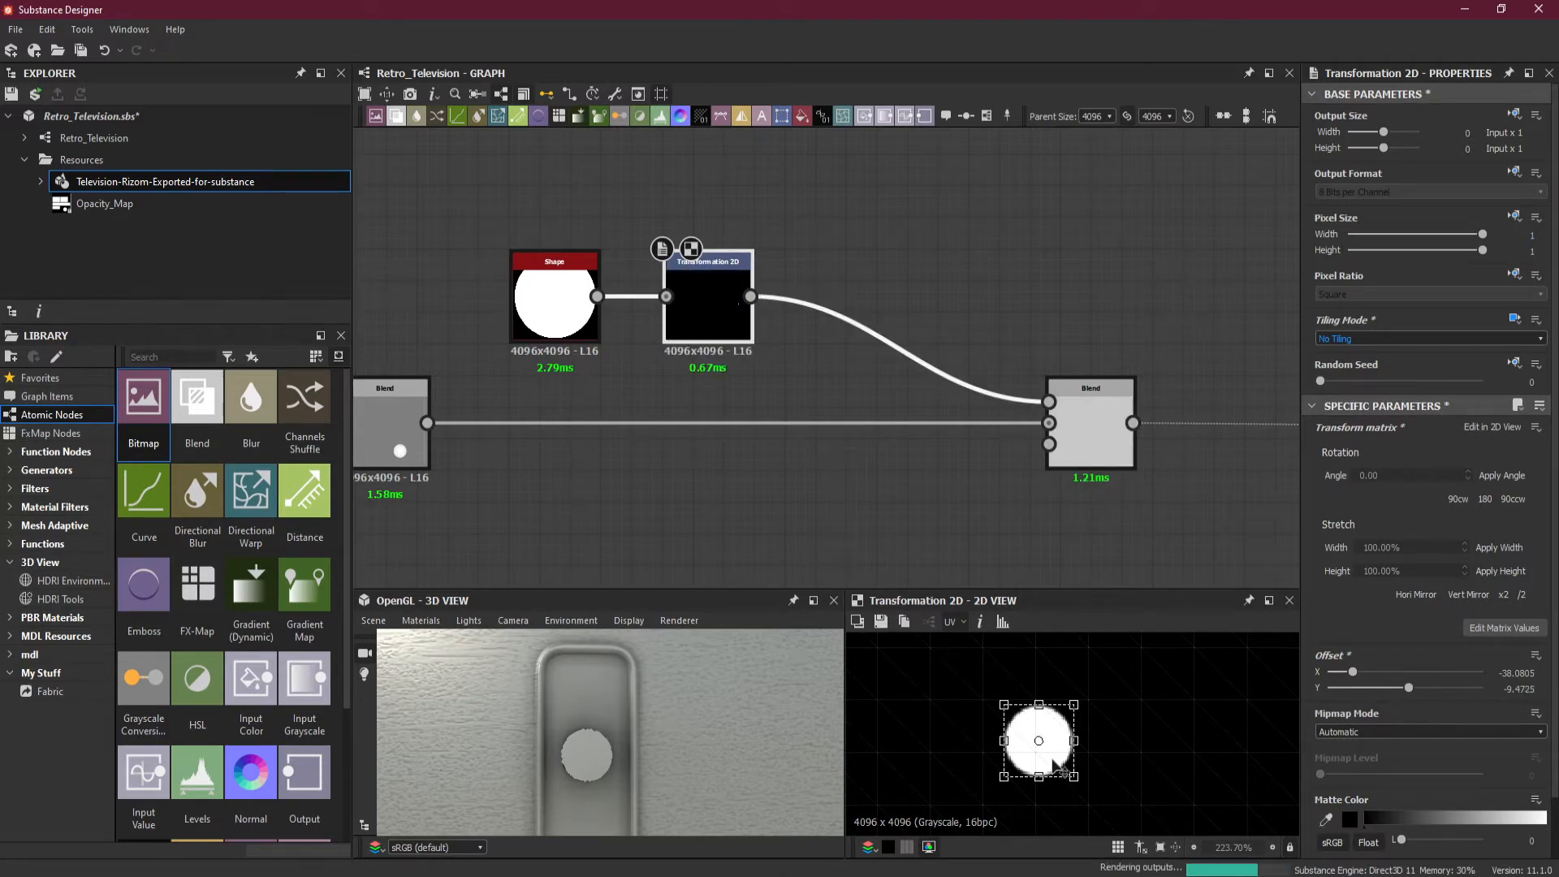
key(Up)
key(Up)
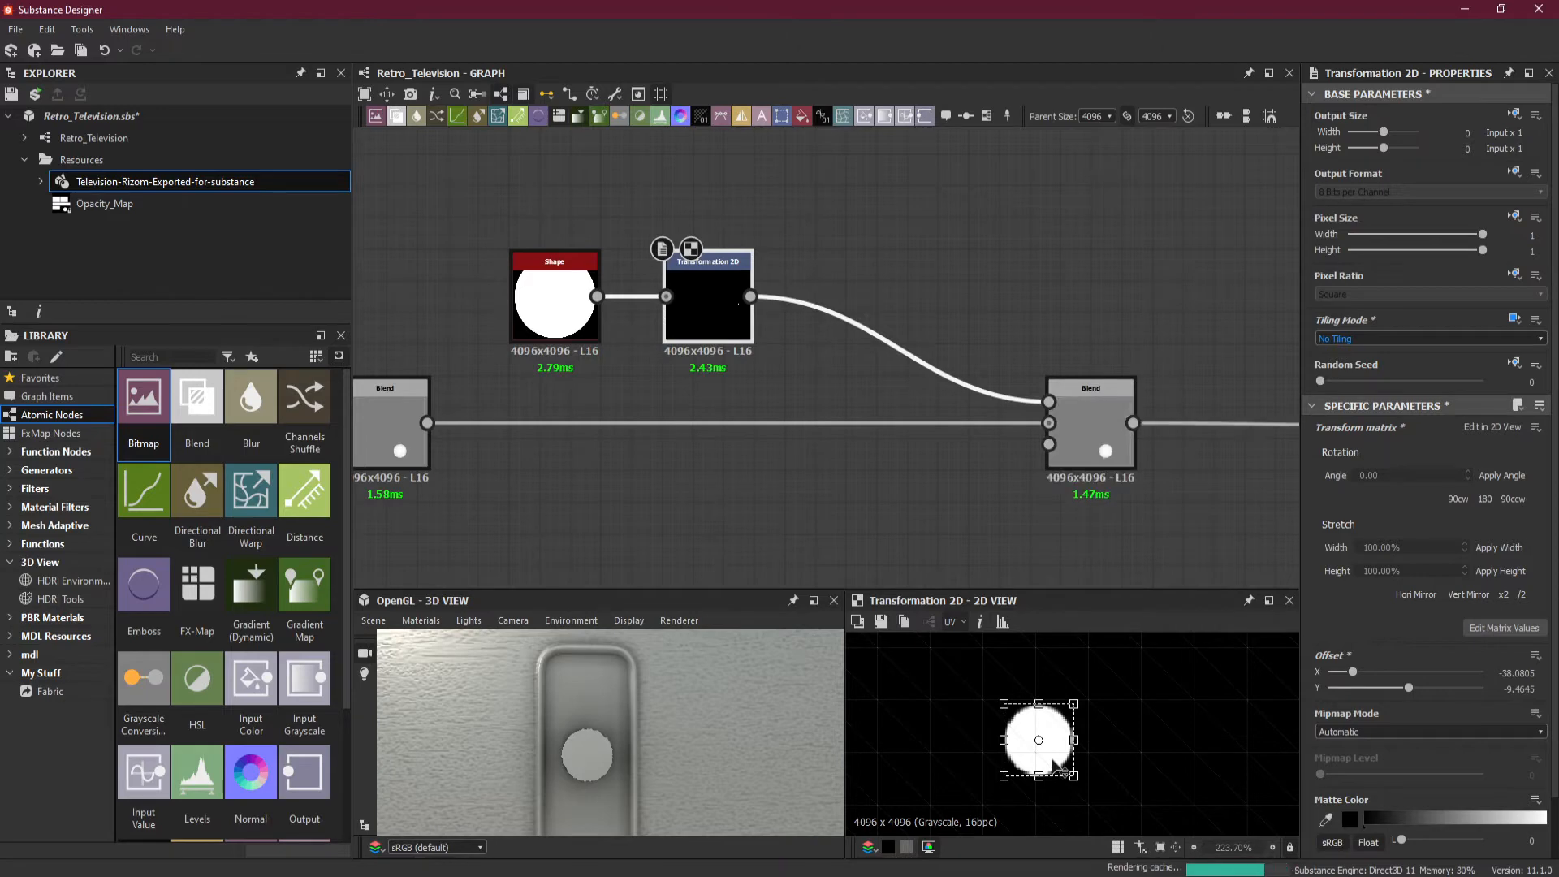
- Move the disc to the upper end of the recessed panel and shrink it slightly, to an offset of about X -47.25, Y -12.02
scroll(646, 755, down, 3)
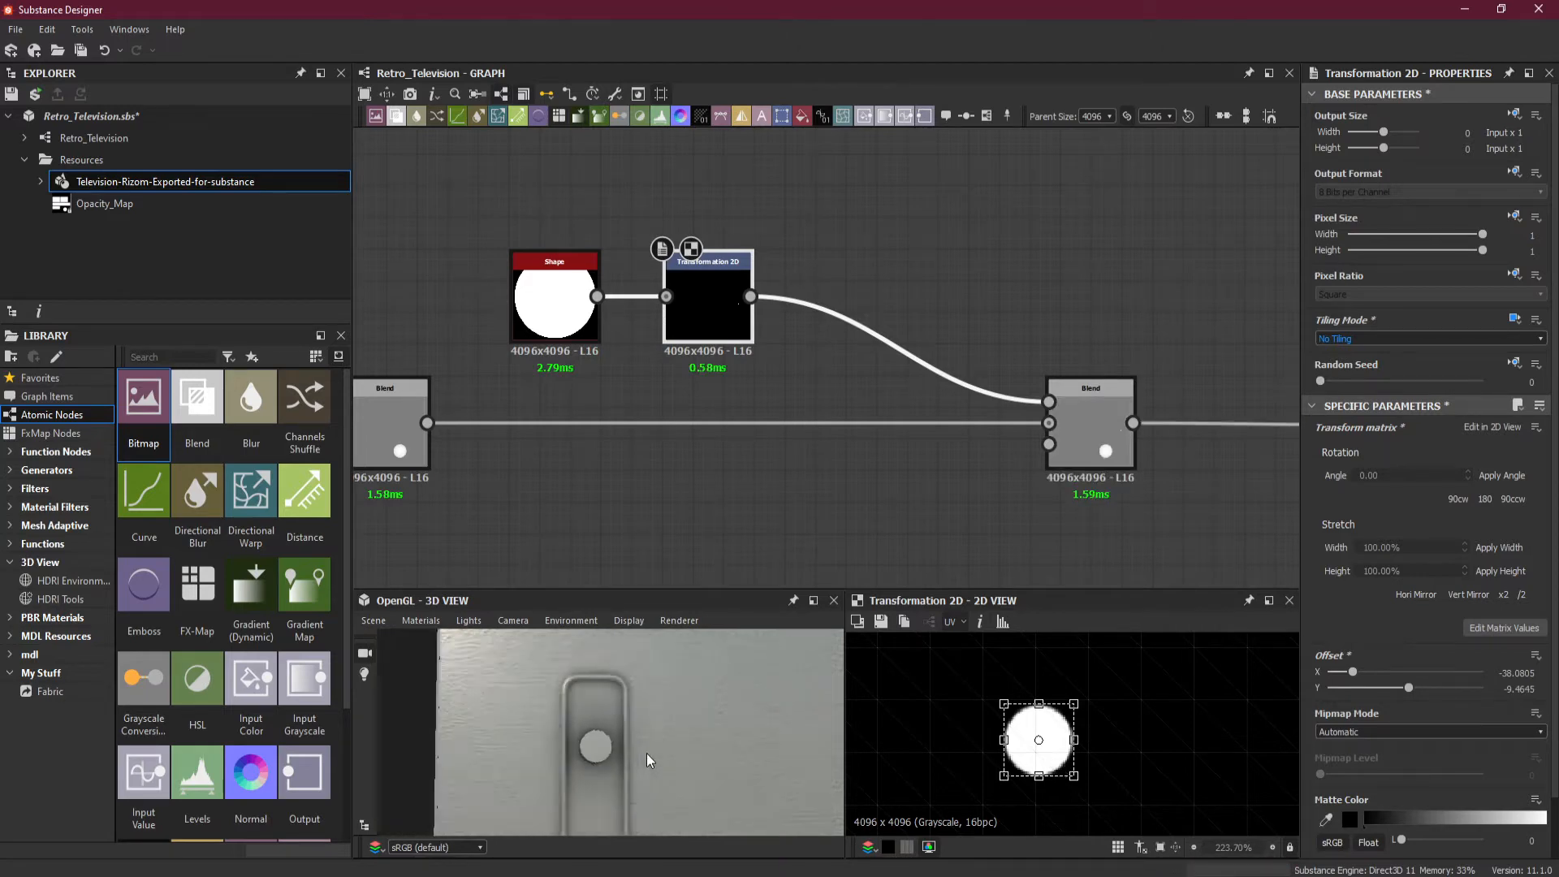
scroll(690, 751, up, 2)
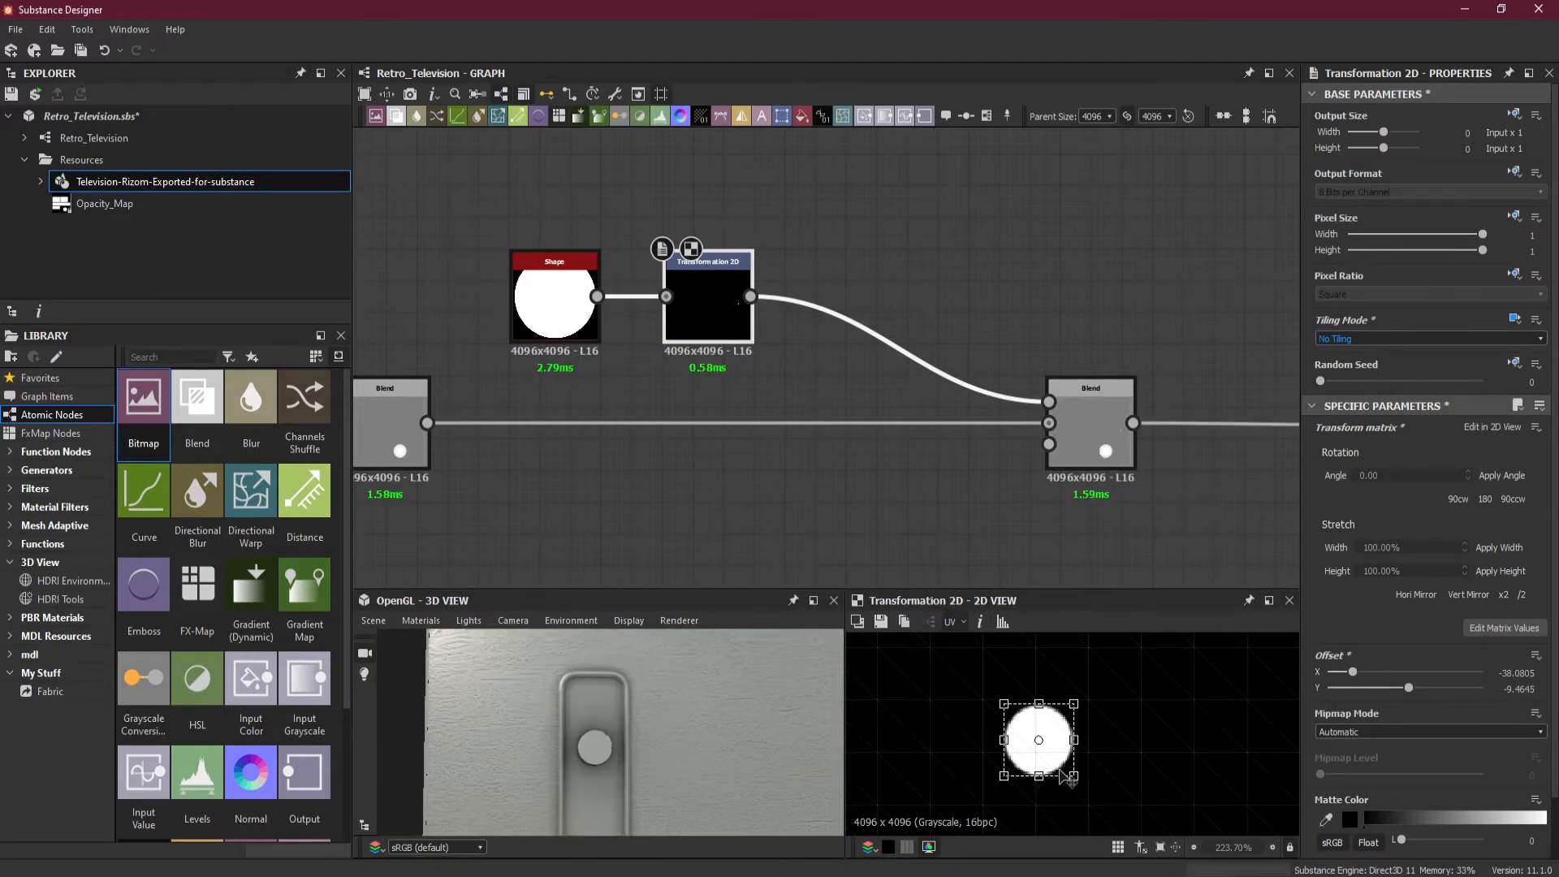
drag(1057, 759, 1001, 765)
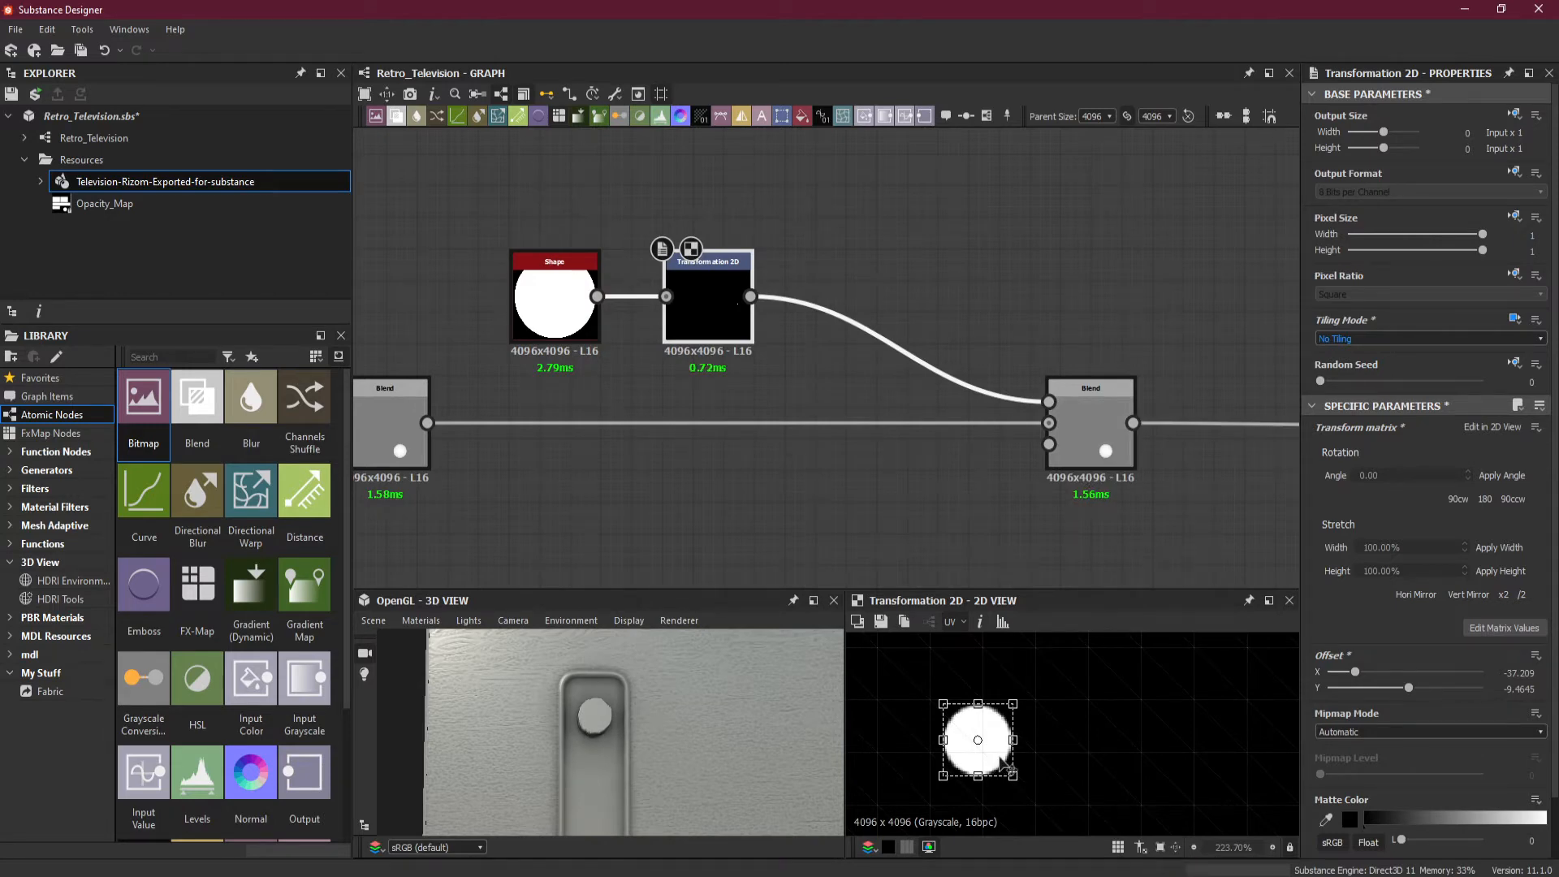
drag(1015, 779, 1008, 769)
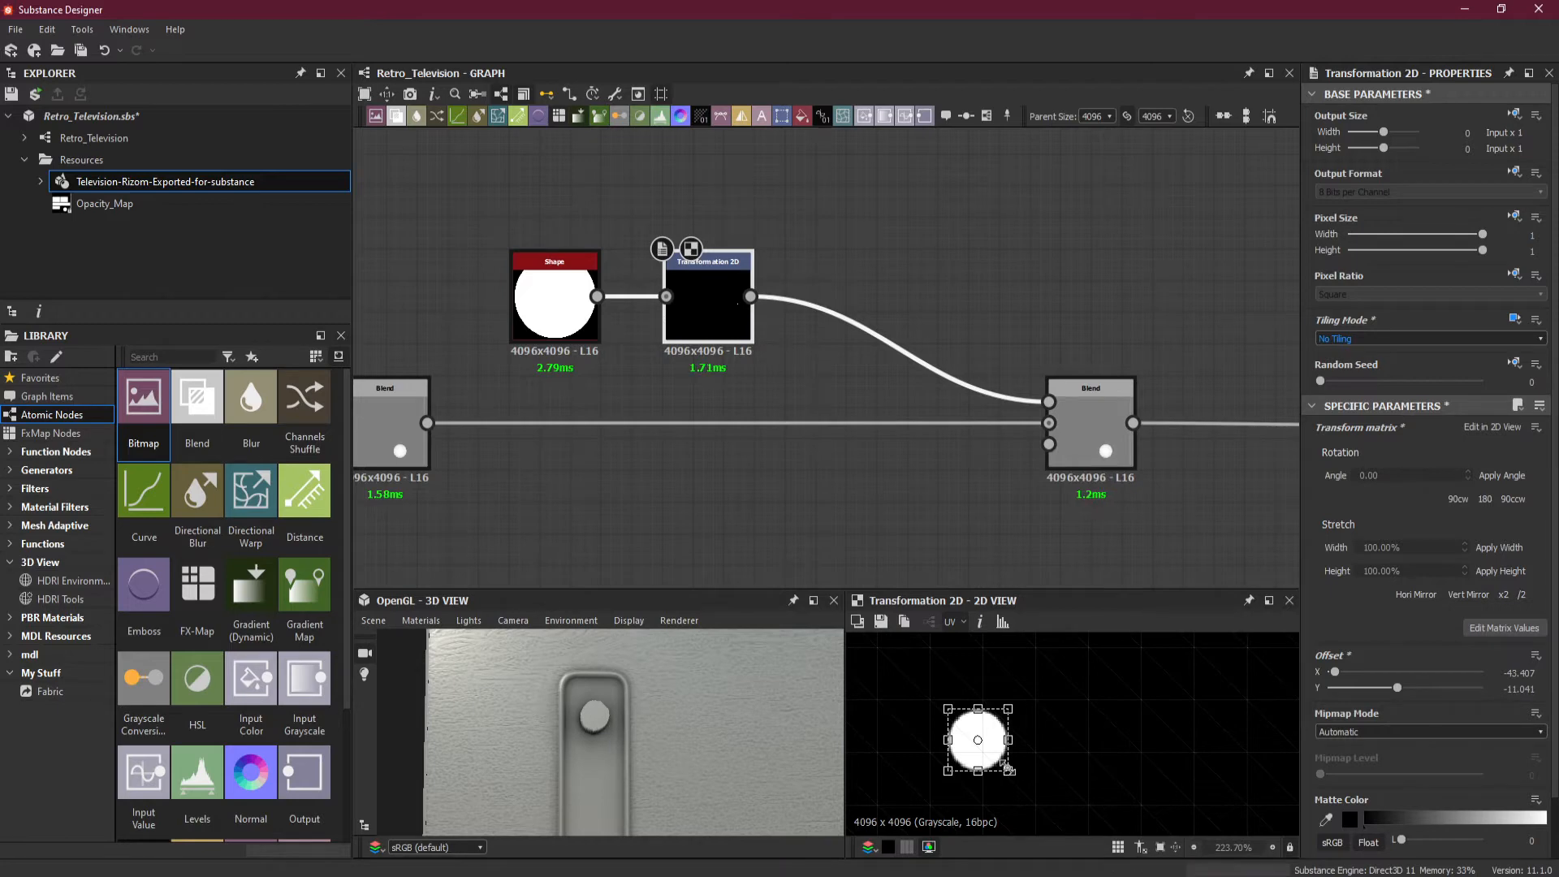
drag(1008, 770, 1005, 766)
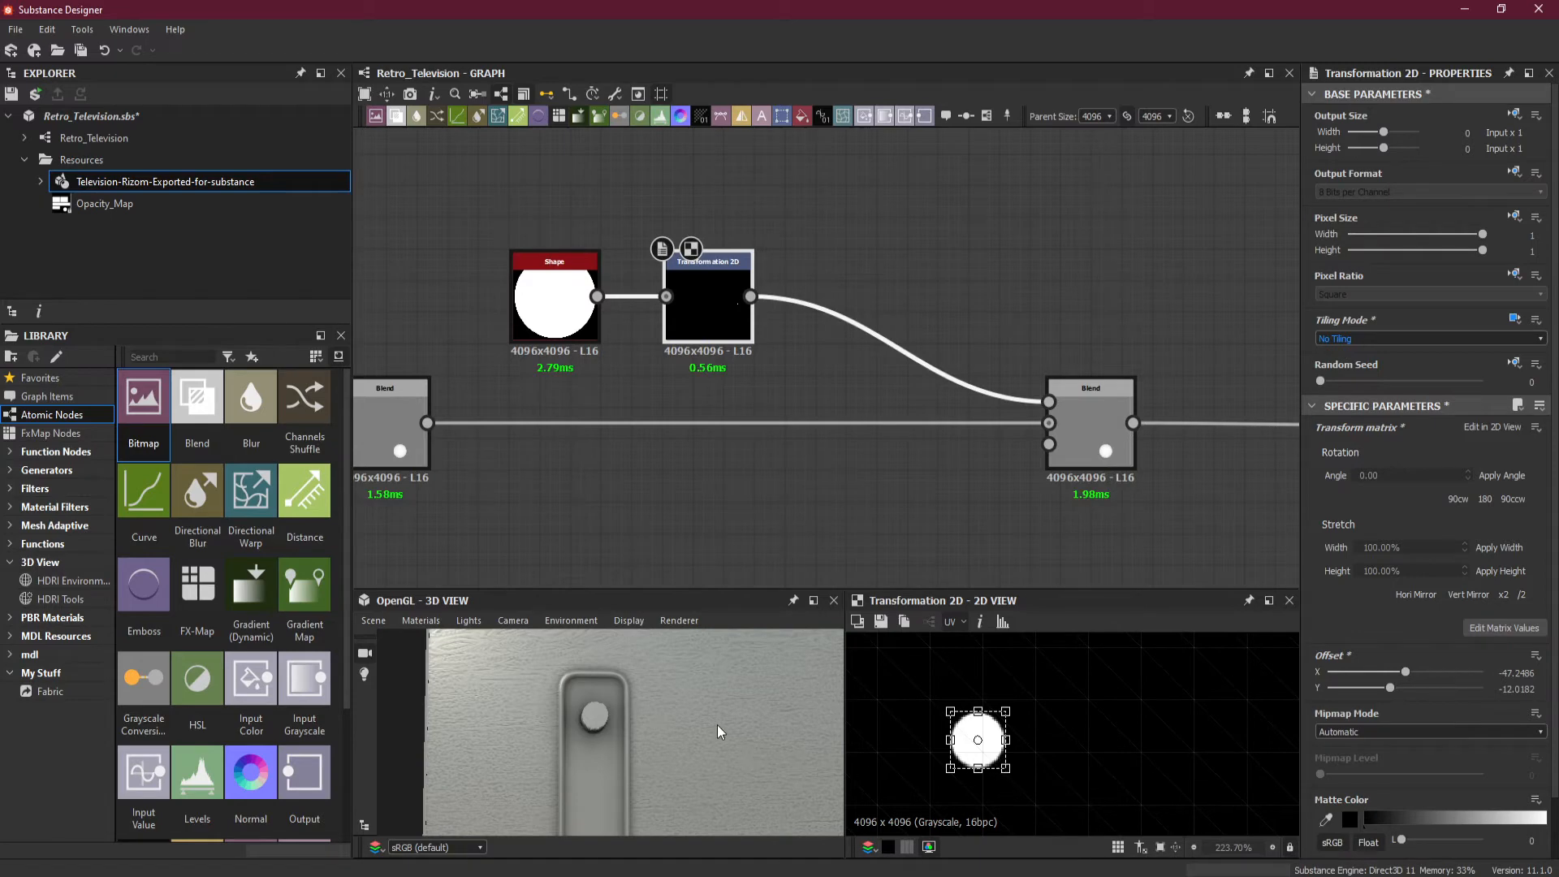
- Inspect the disc's size, placement and edge quality inside the recessed panel on the 3D model
drag(717, 732, 667, 726)
scroll(668, 726, down, 5)
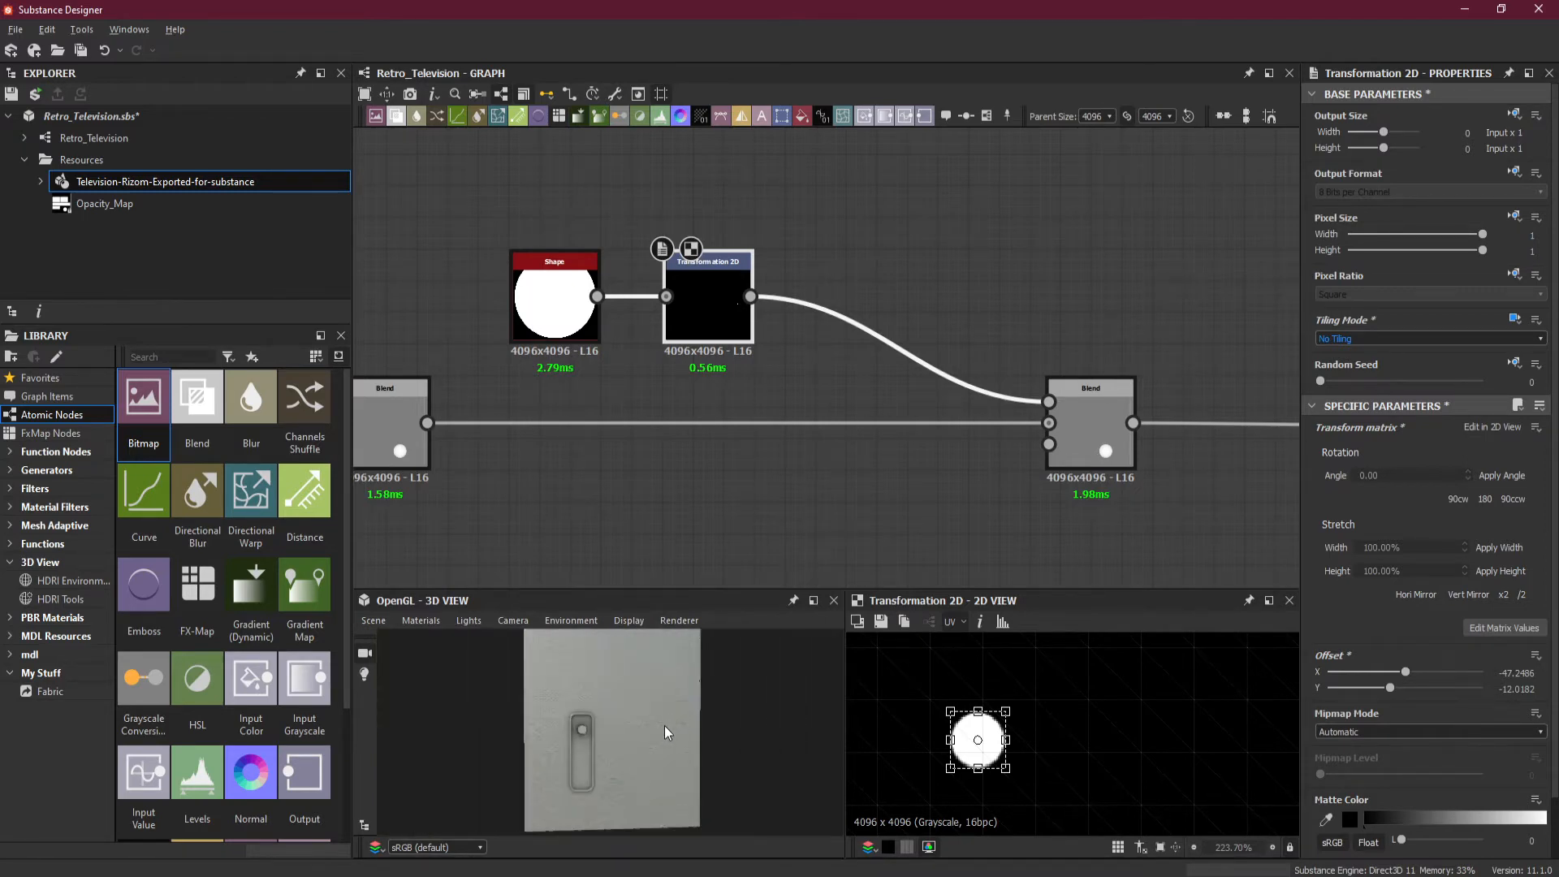
scroll(557, 716, up, 5)
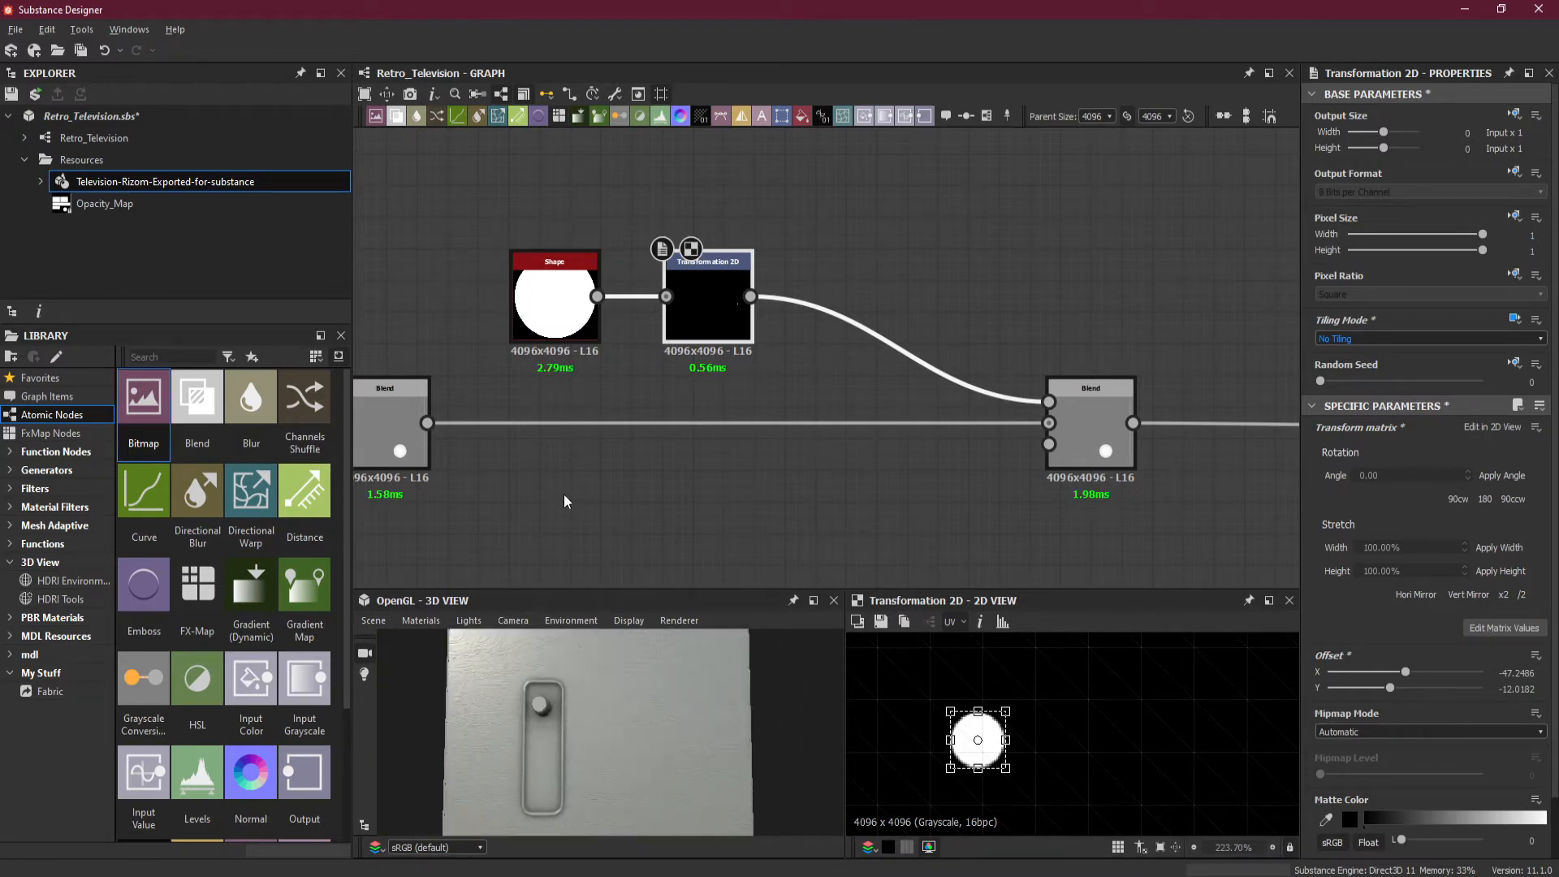
drag(639, 513, 617, 622)
right_drag(616, 616, 614, 596)
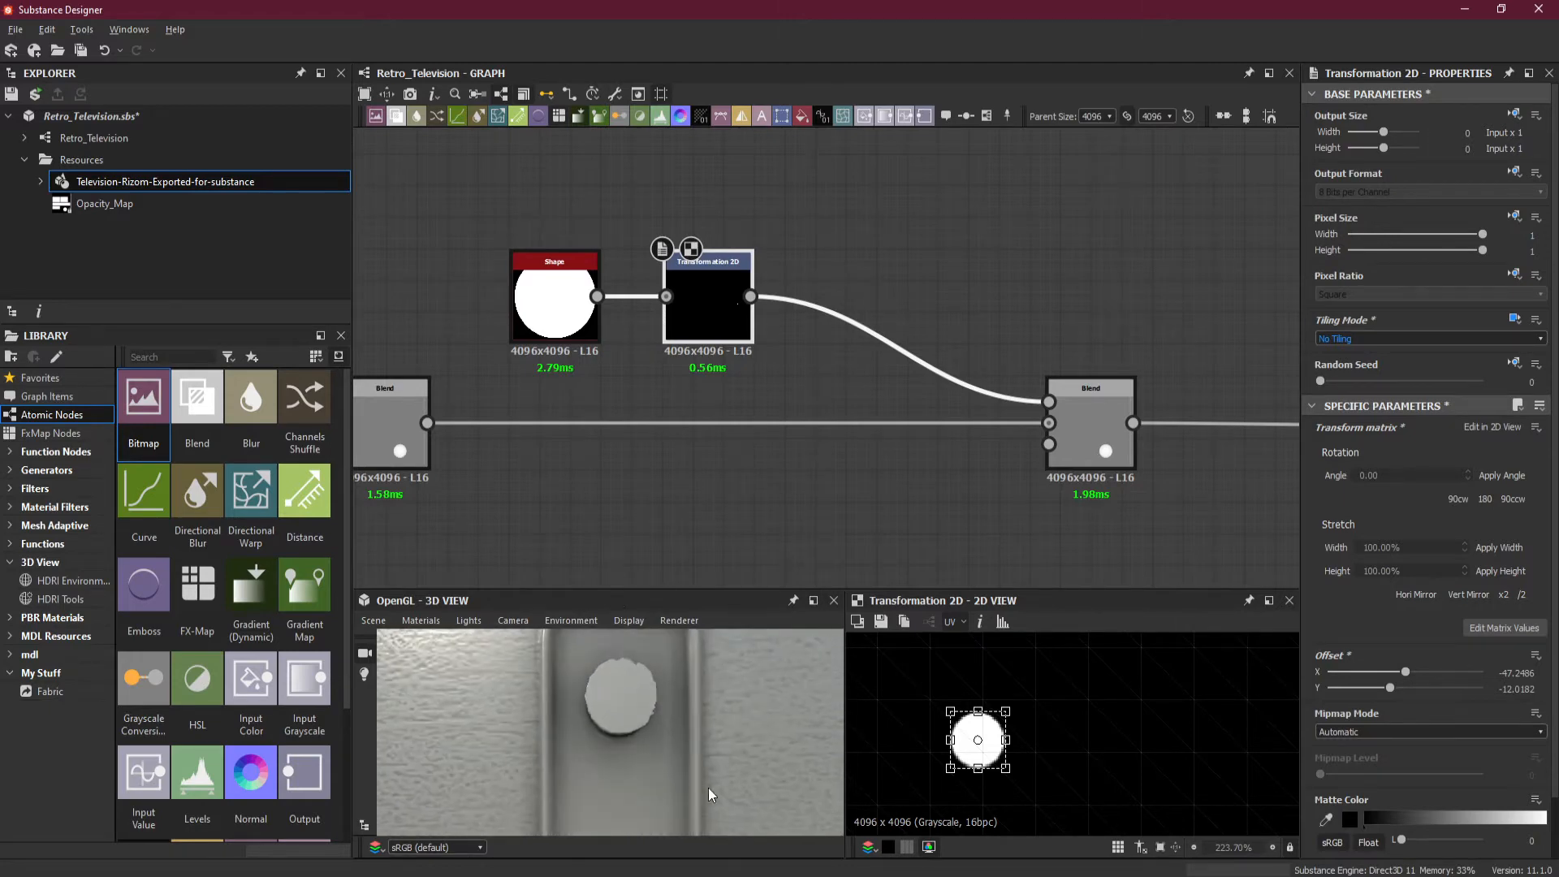
drag(708, 789, 704, 791)
scroll(667, 735, down, 3)
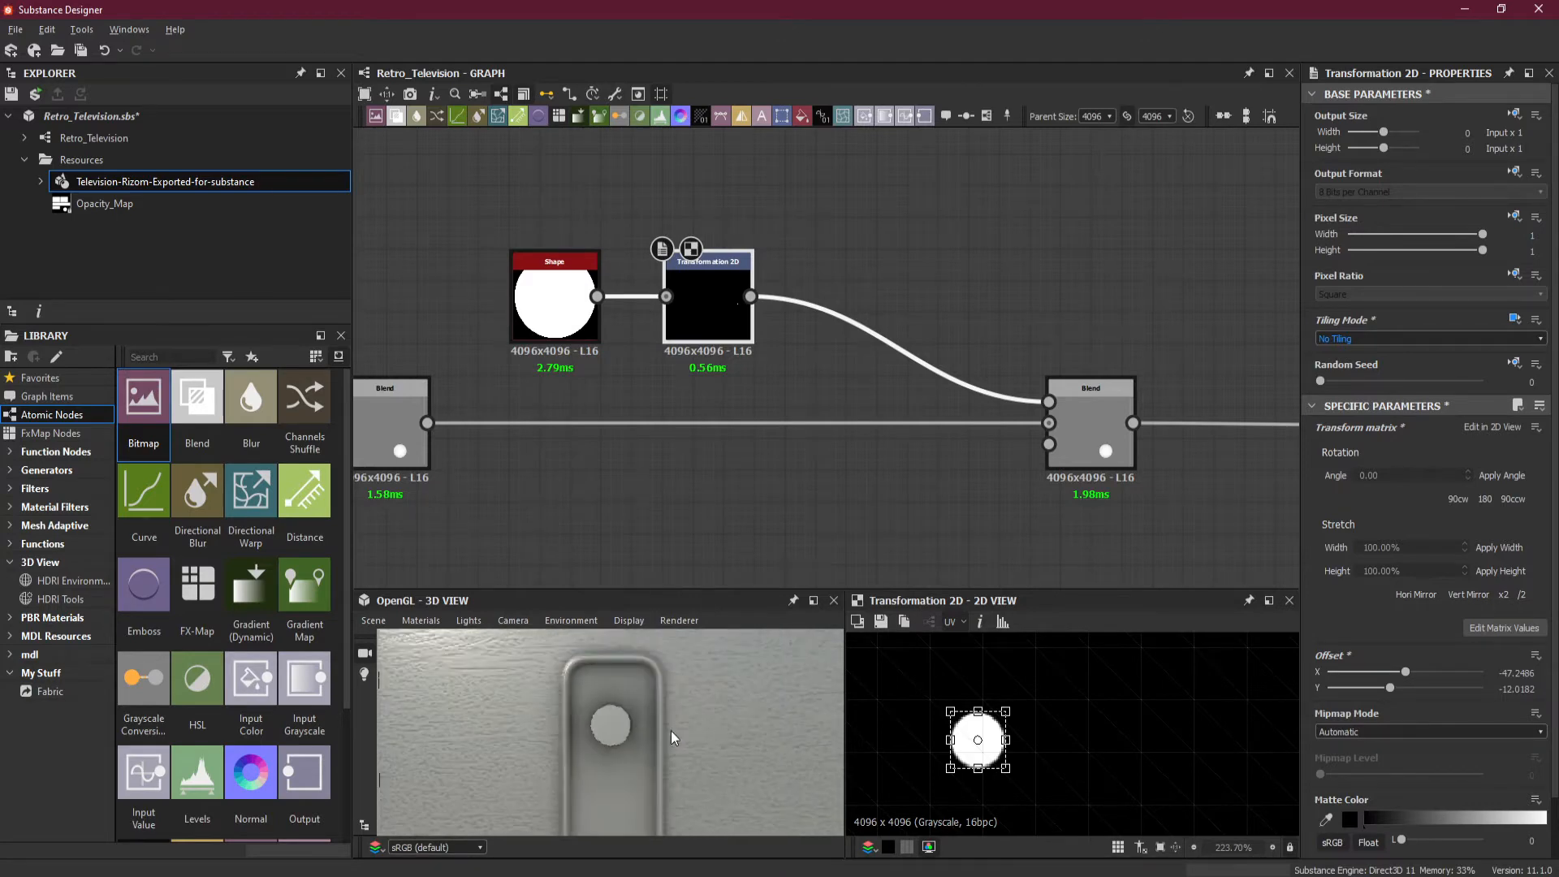
- Insert an FXAA (Grayscale) node between the disc's Transformation 2D and the Blend, aligned with the node row, and check the disc's edge
click(861, 368)
key(space)
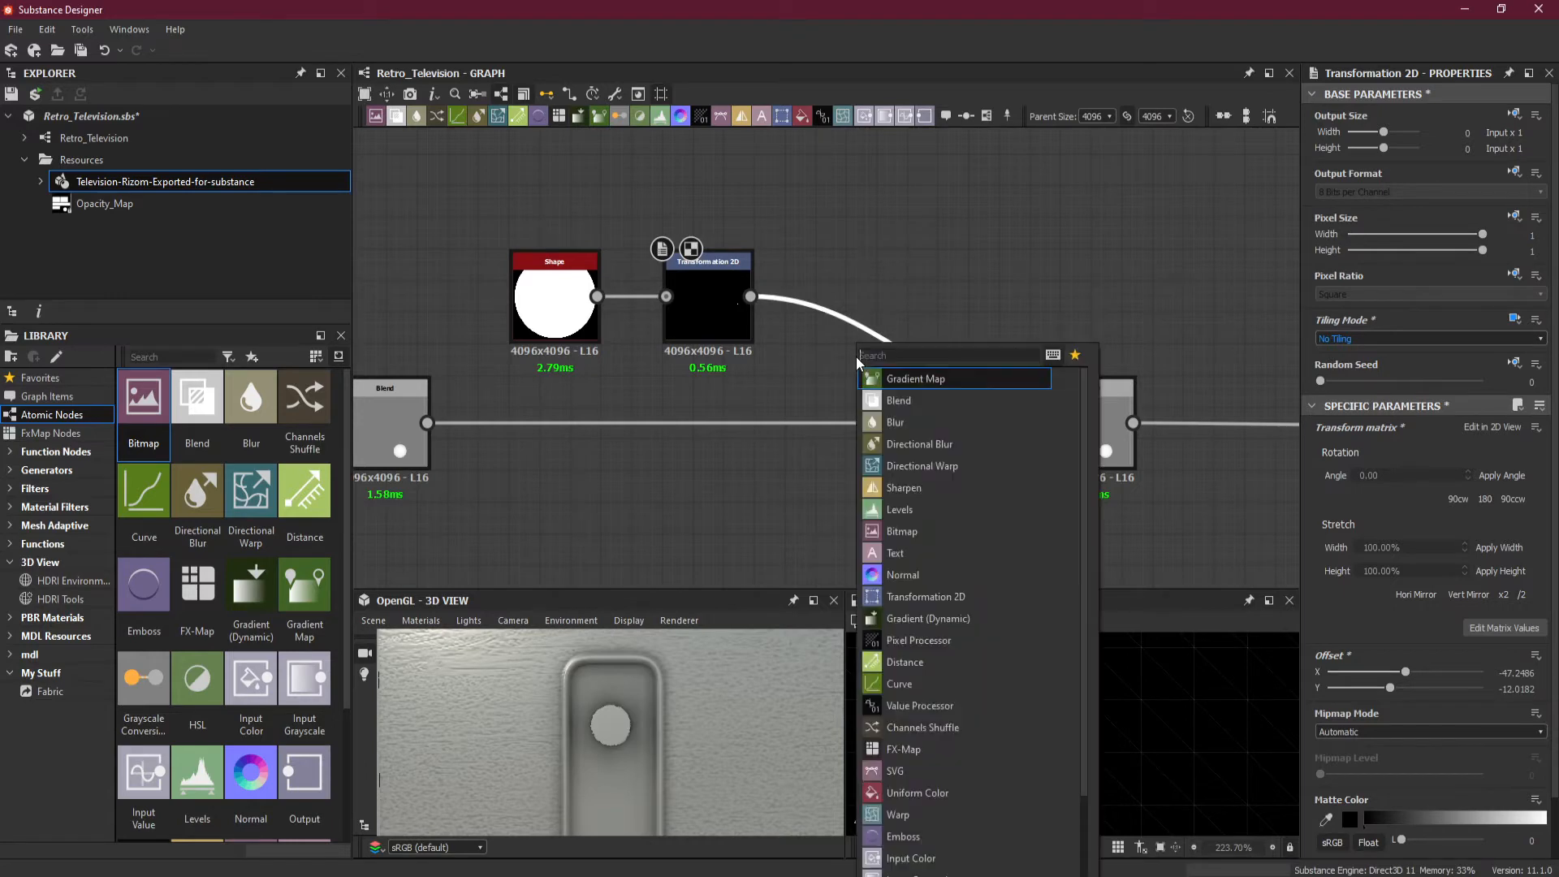
text(f)
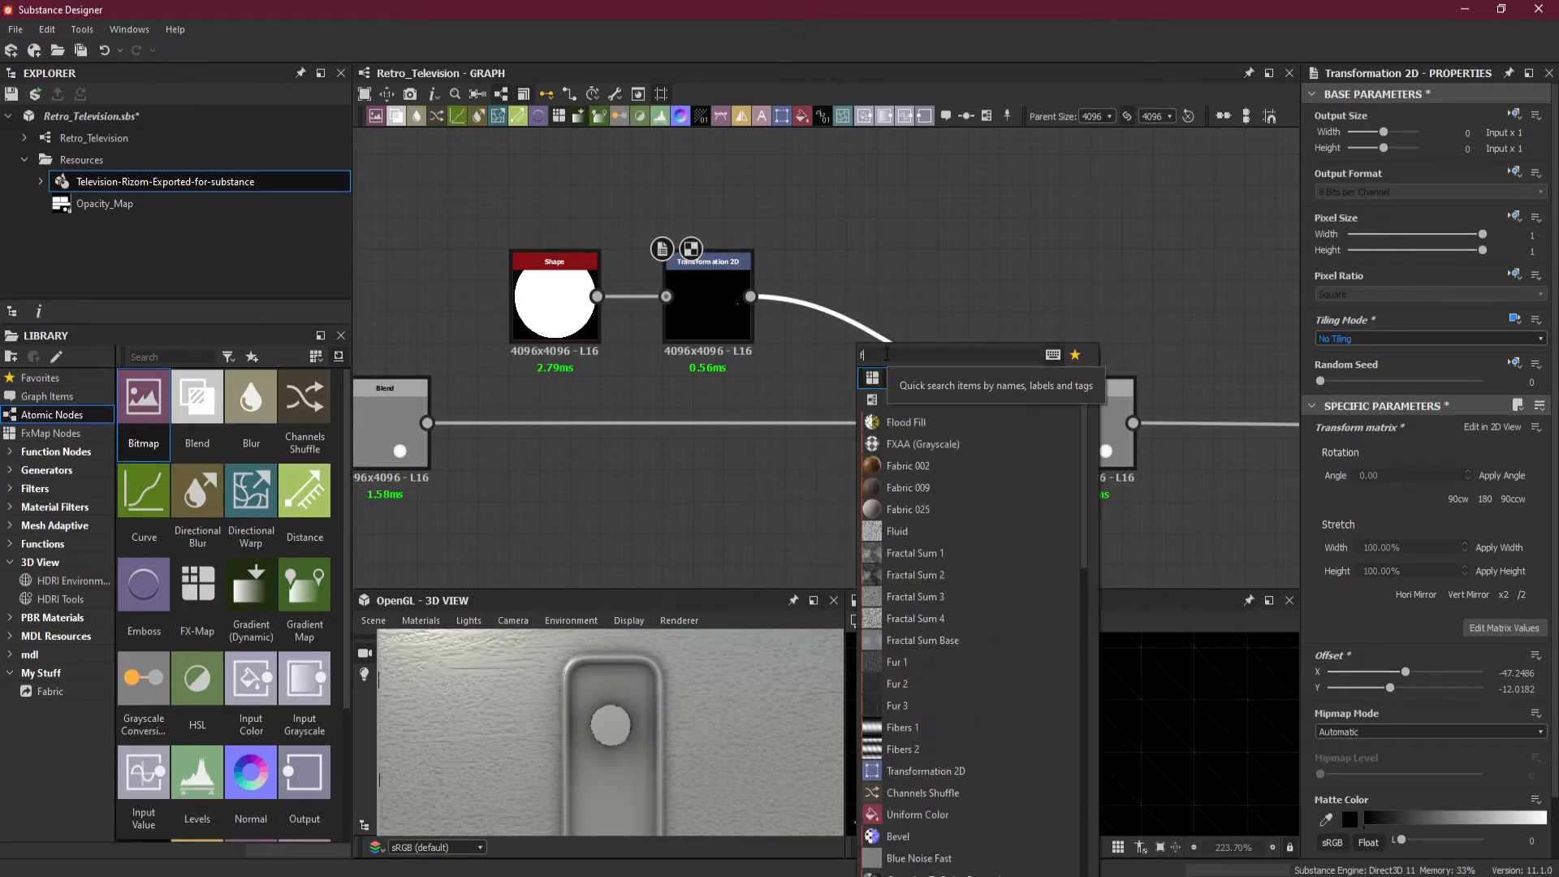
click(970, 444)
drag(901, 325, 863, 264)
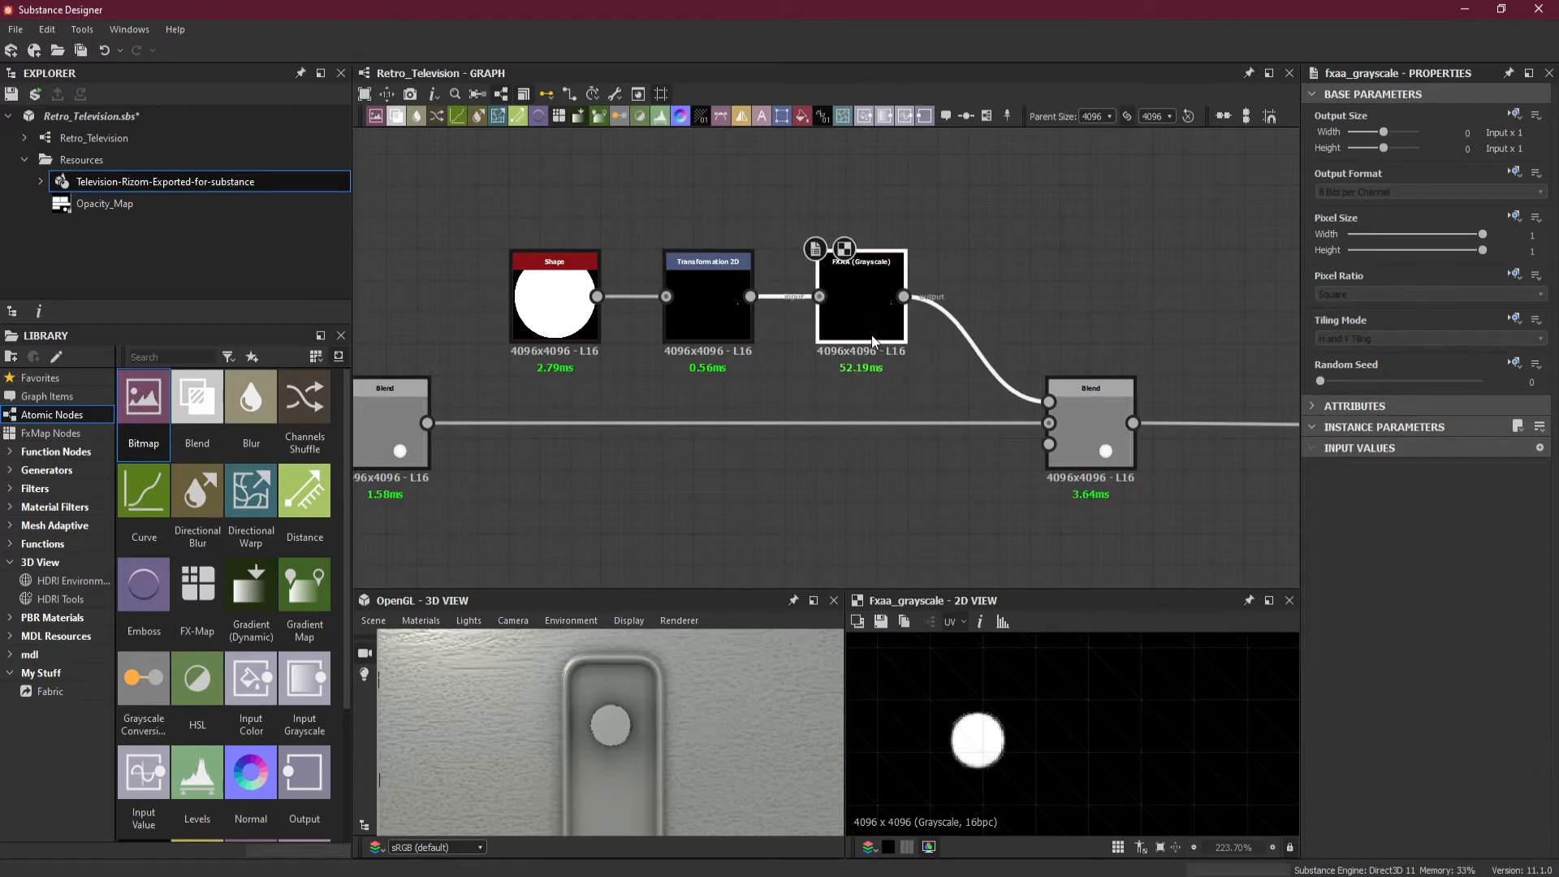
scroll(955, 709, up, 3)
scroll(955, 709, up, 2)
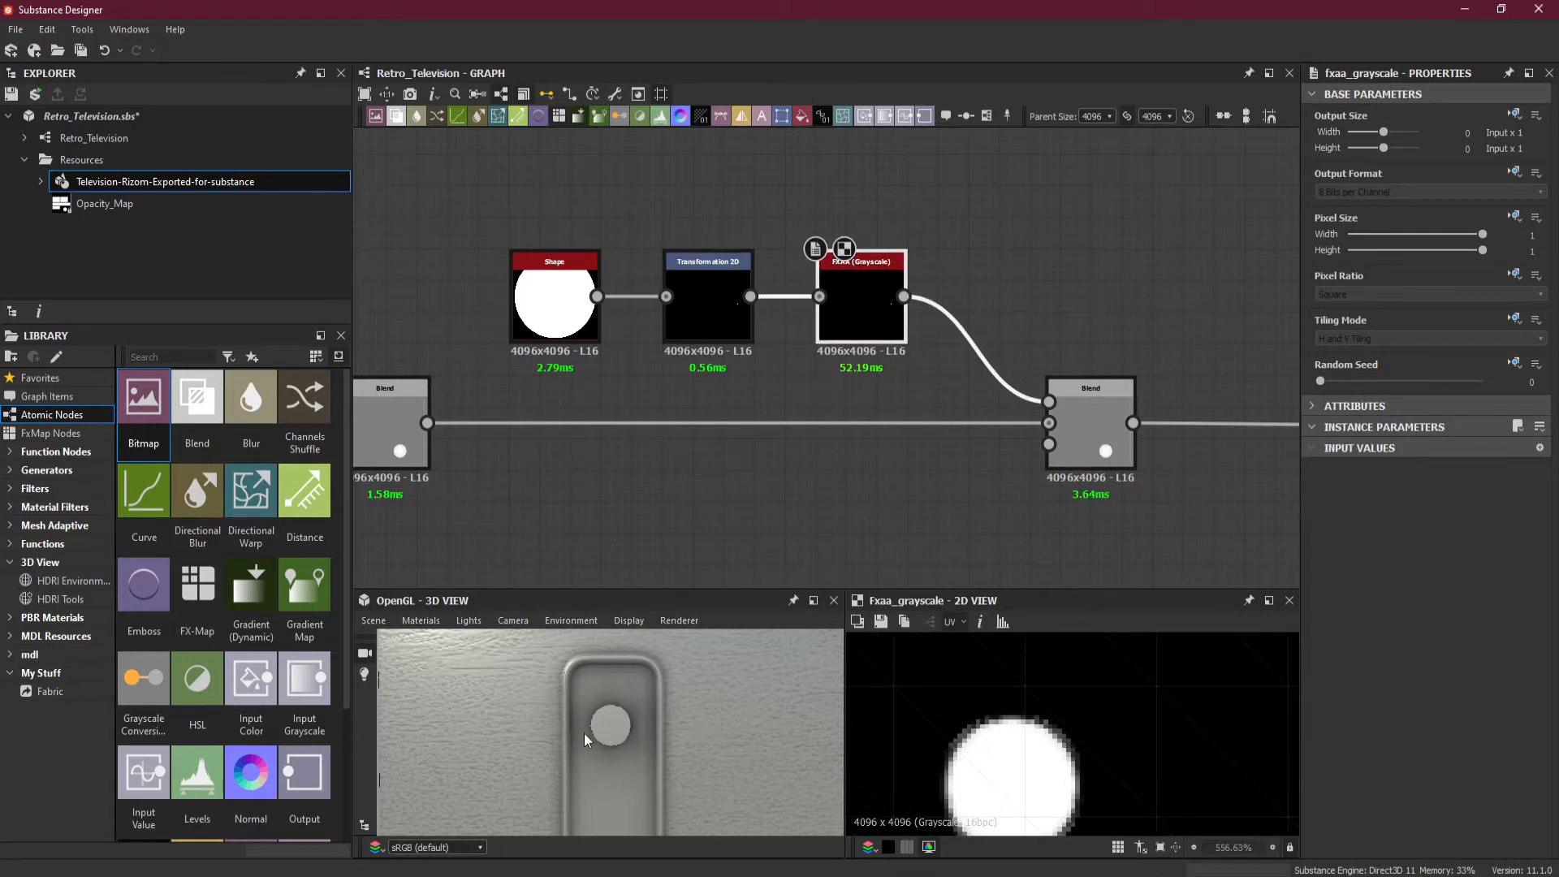
scroll(584, 735, up, 3)
- Insert a Blur HQ Grayscale node between the FXAA (Grayscale) node and the Blend, placed beside the FXAA node
scroll(923, 476, down, 4)
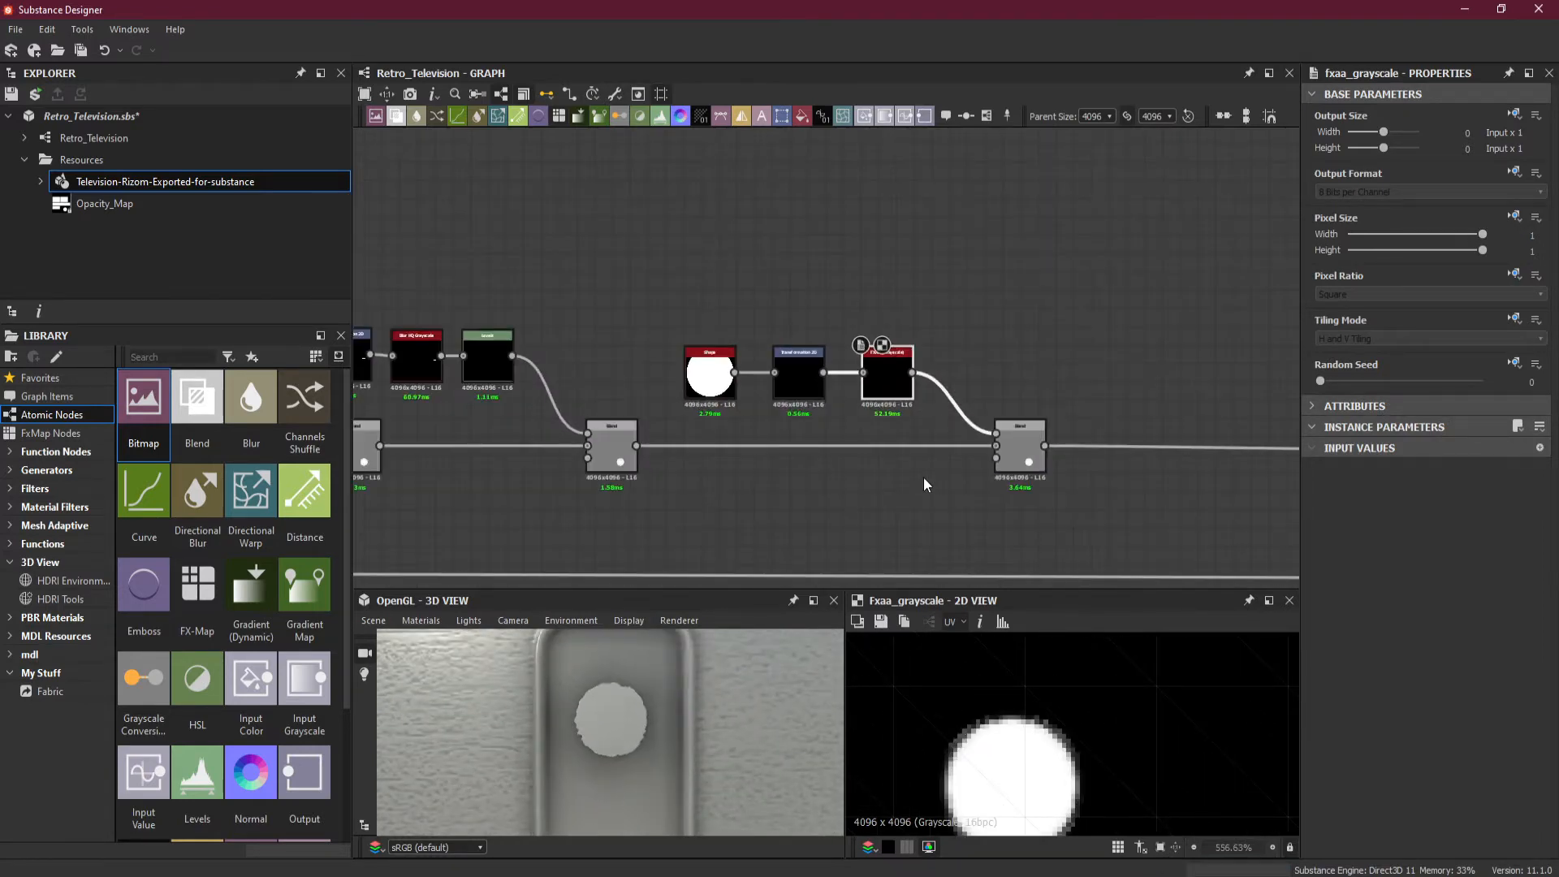
drag(1010, 460, 977, 416)
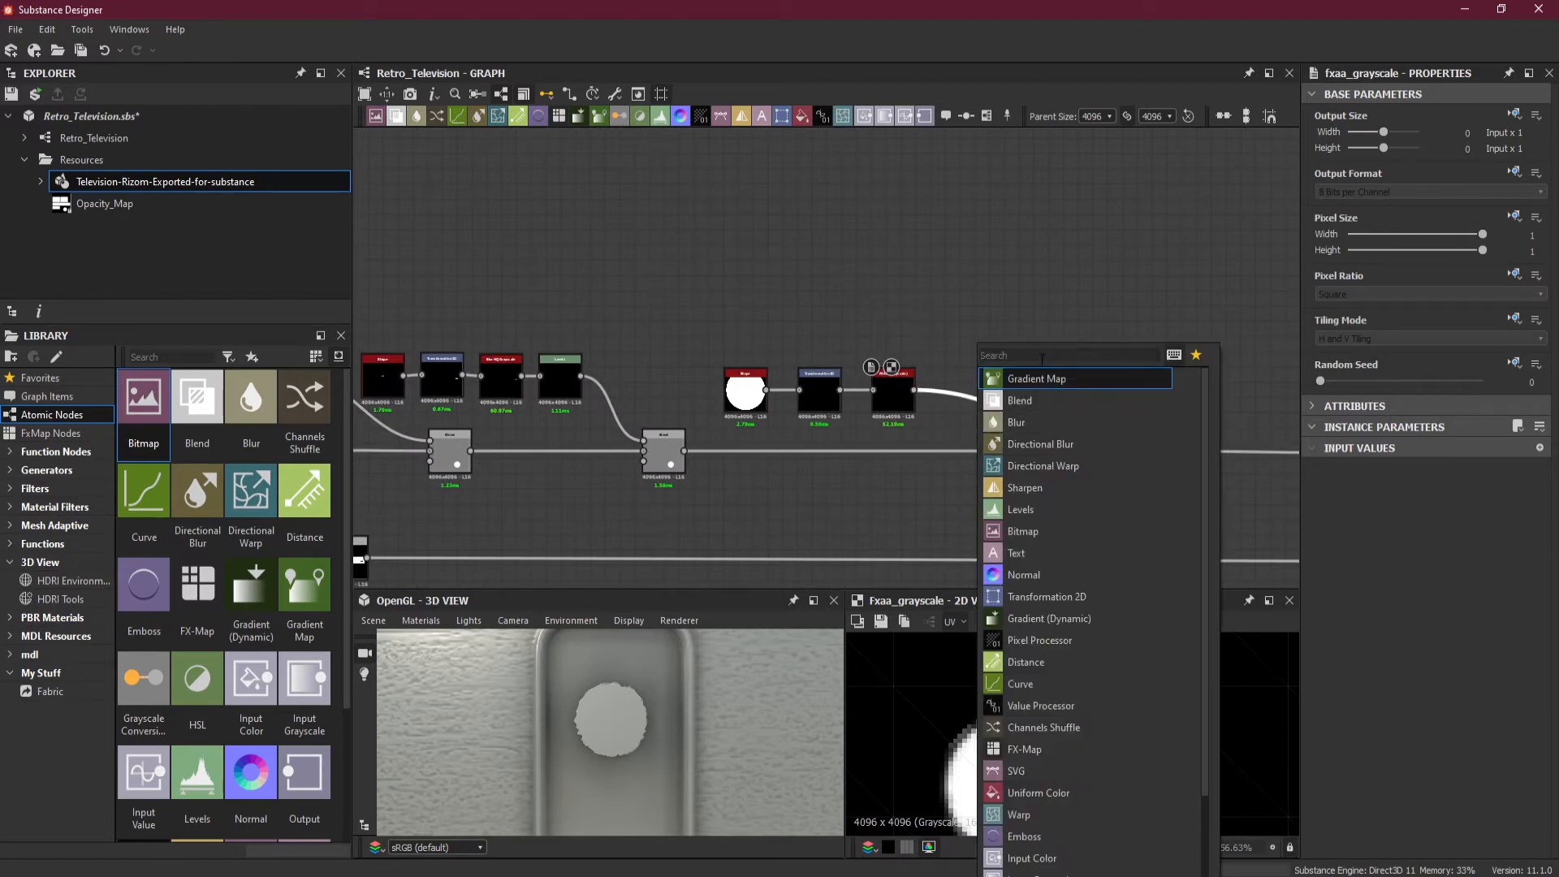
text(blur)
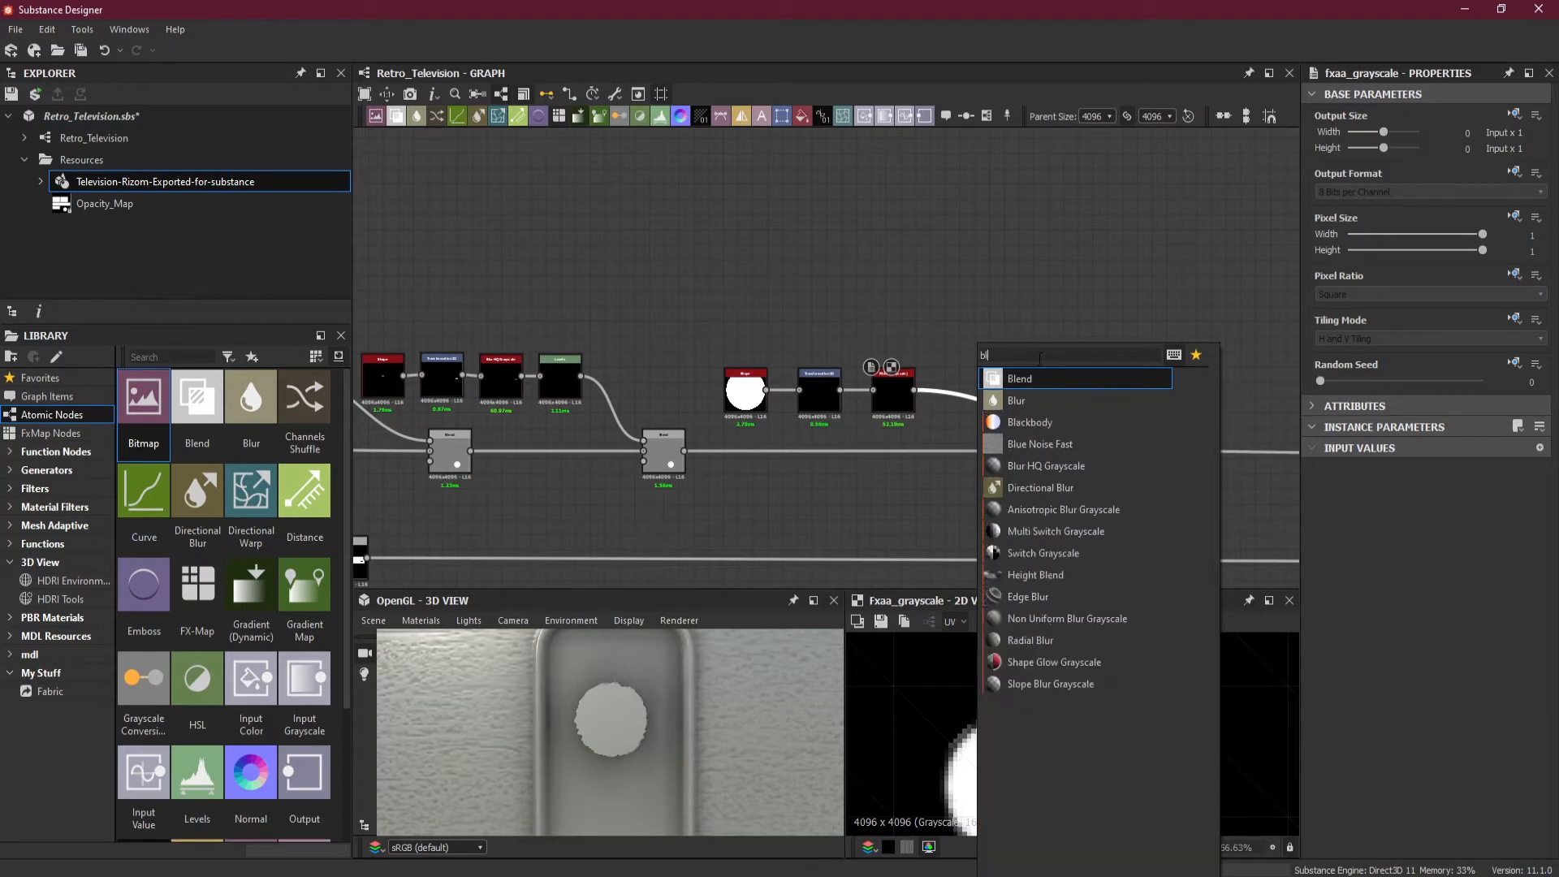
key(Escape)
scroll(972, 414, up, 2)
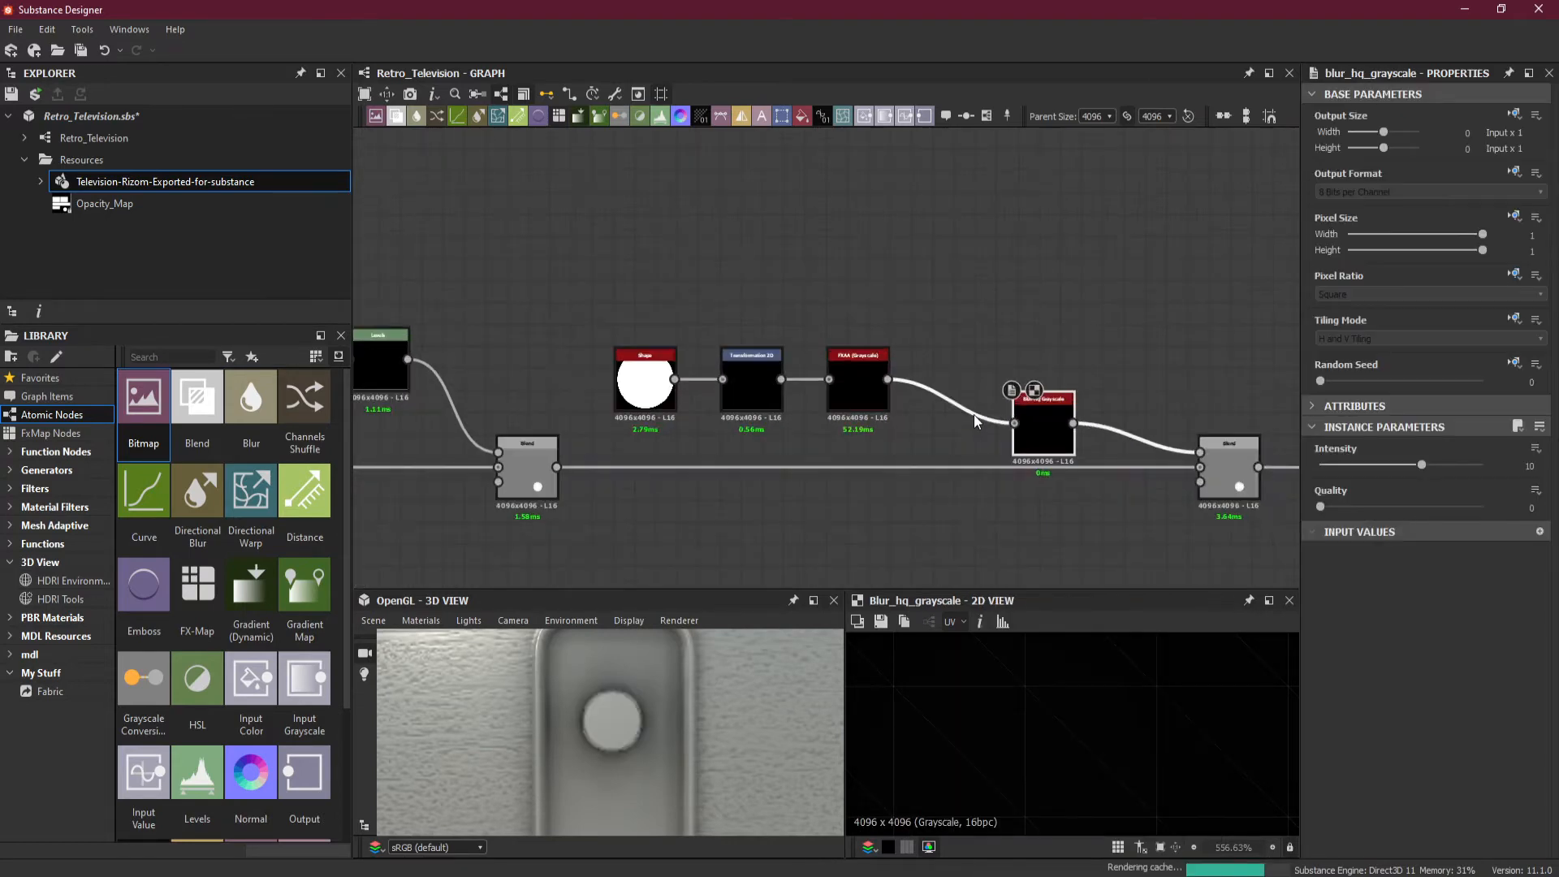
scroll(966, 408, up, 1)
drag(956, 402, 931, 389)
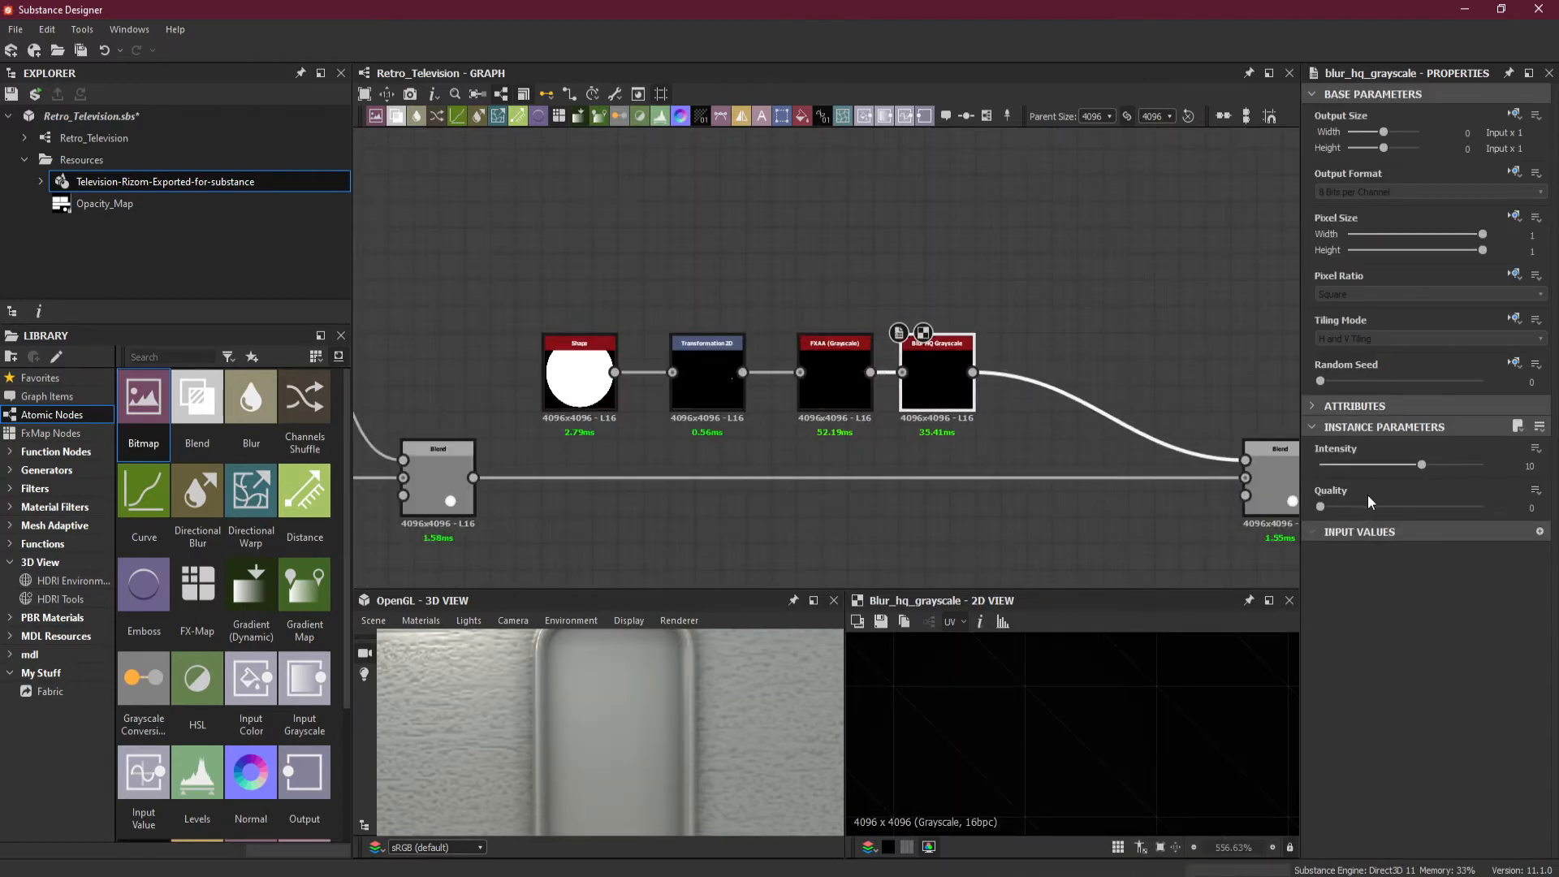
- Set the Blur HQ Grayscale's quality to 1 and its intensity to 0.24
drag(1321, 507, 1498, 515)
drag(1422, 465, 1330, 466)
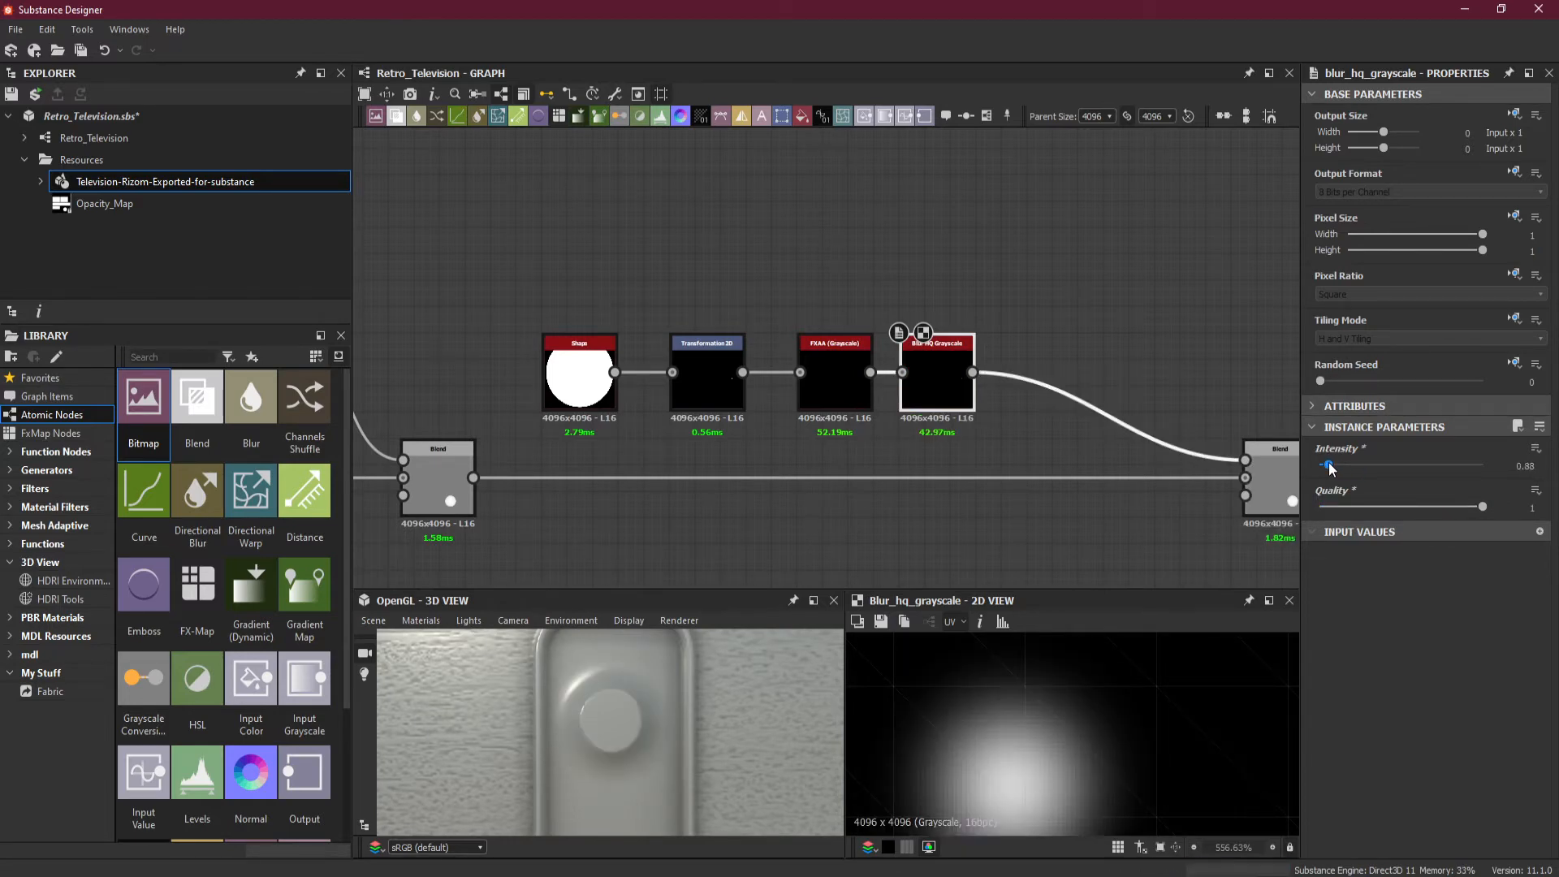
drag(1328, 466, 1324, 466)
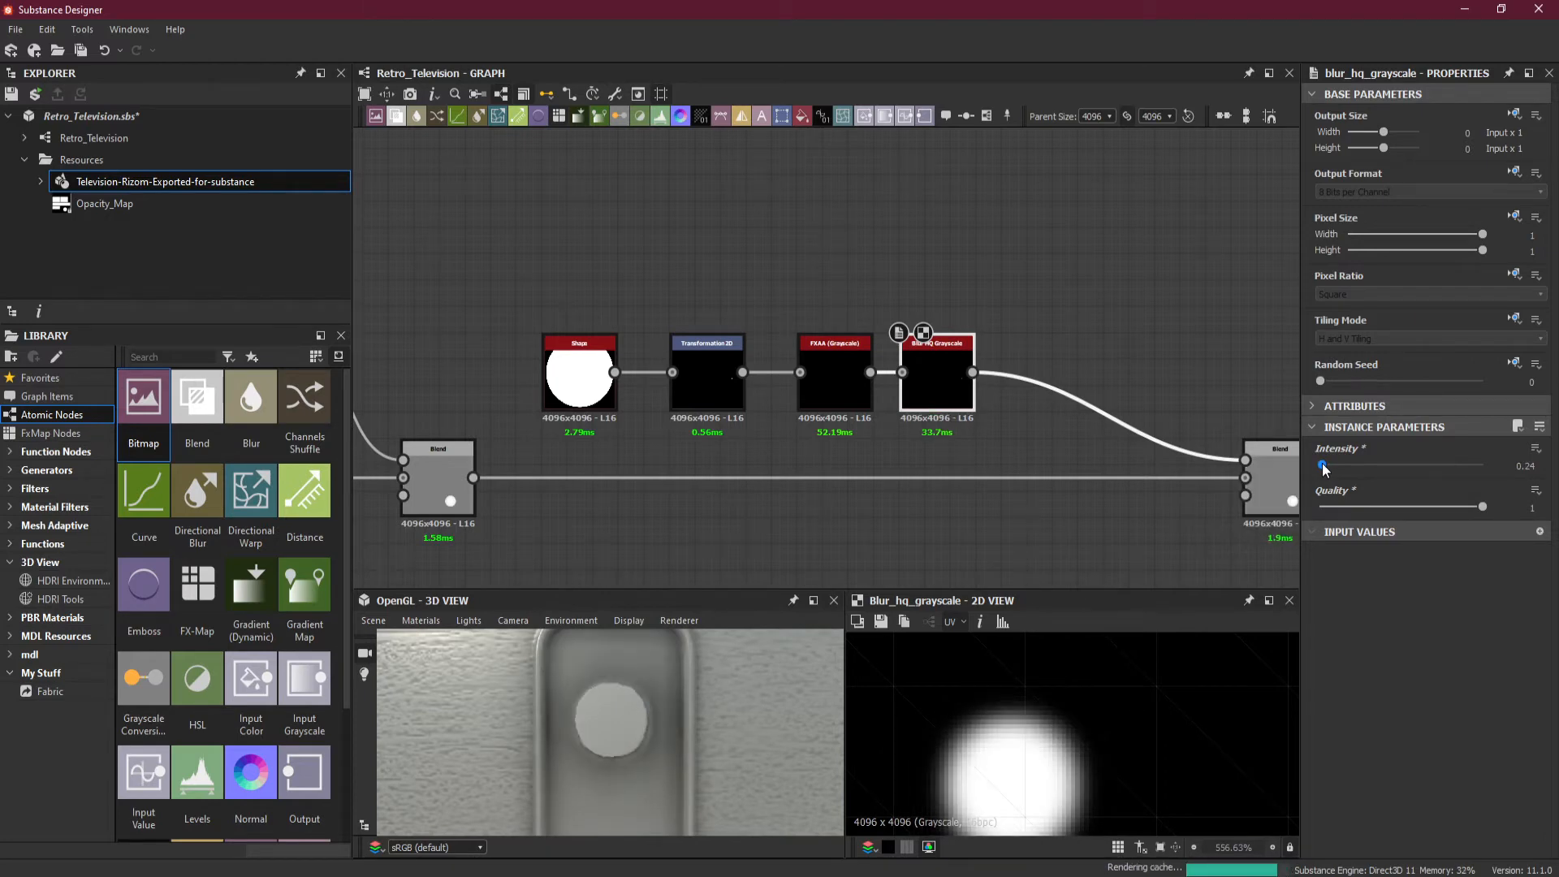
drag(1323, 466, 1321, 466)
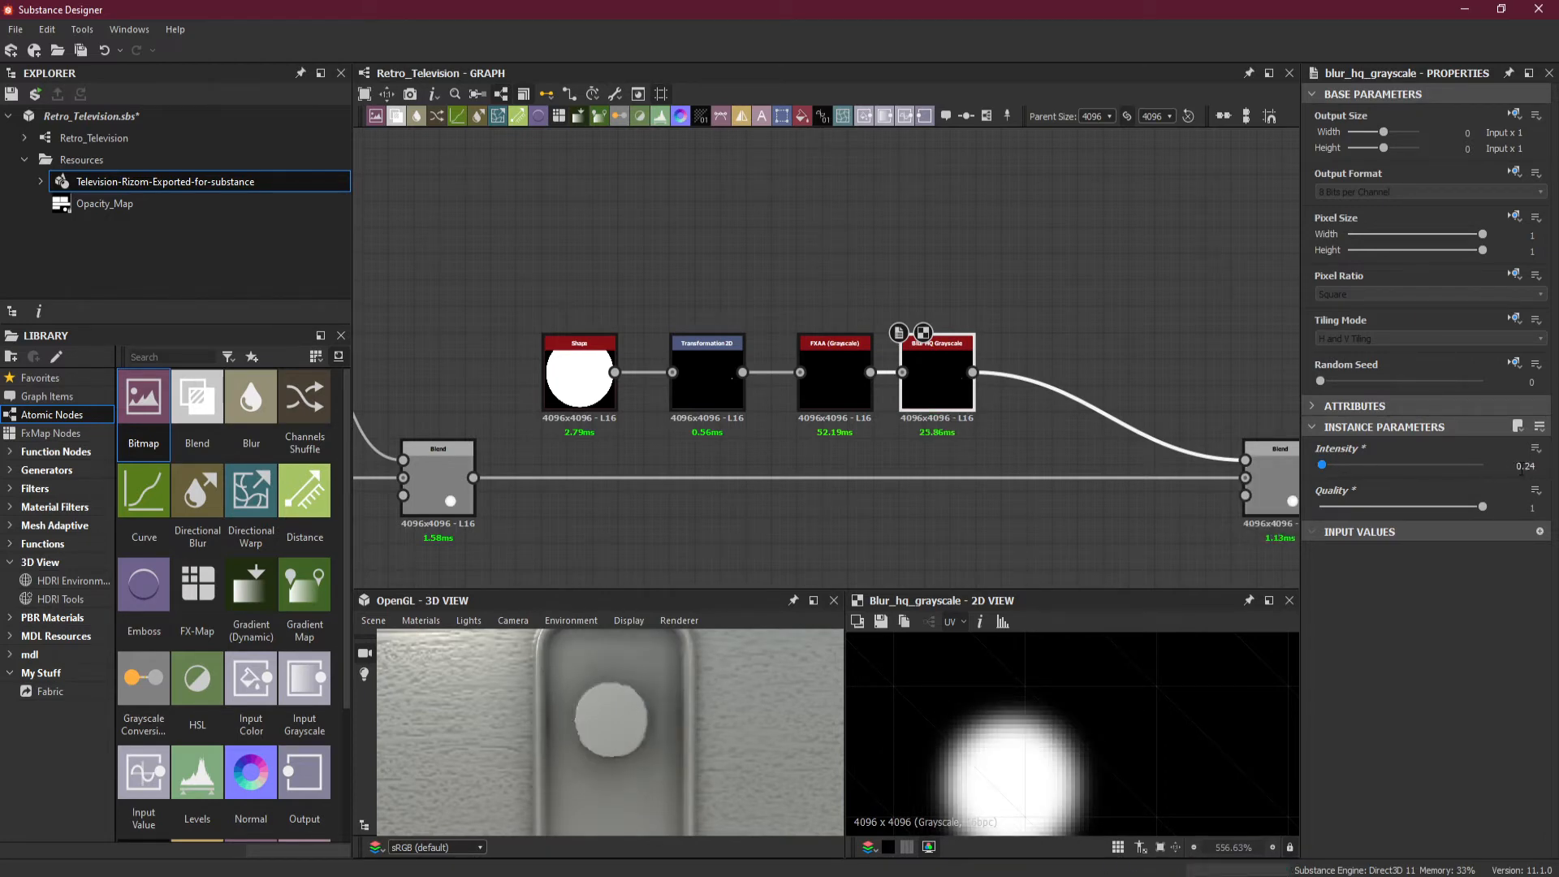
- Try Blur HQ Grayscale intensities of 0.5, 1 and 0.8 on the disc
click(1523, 466)
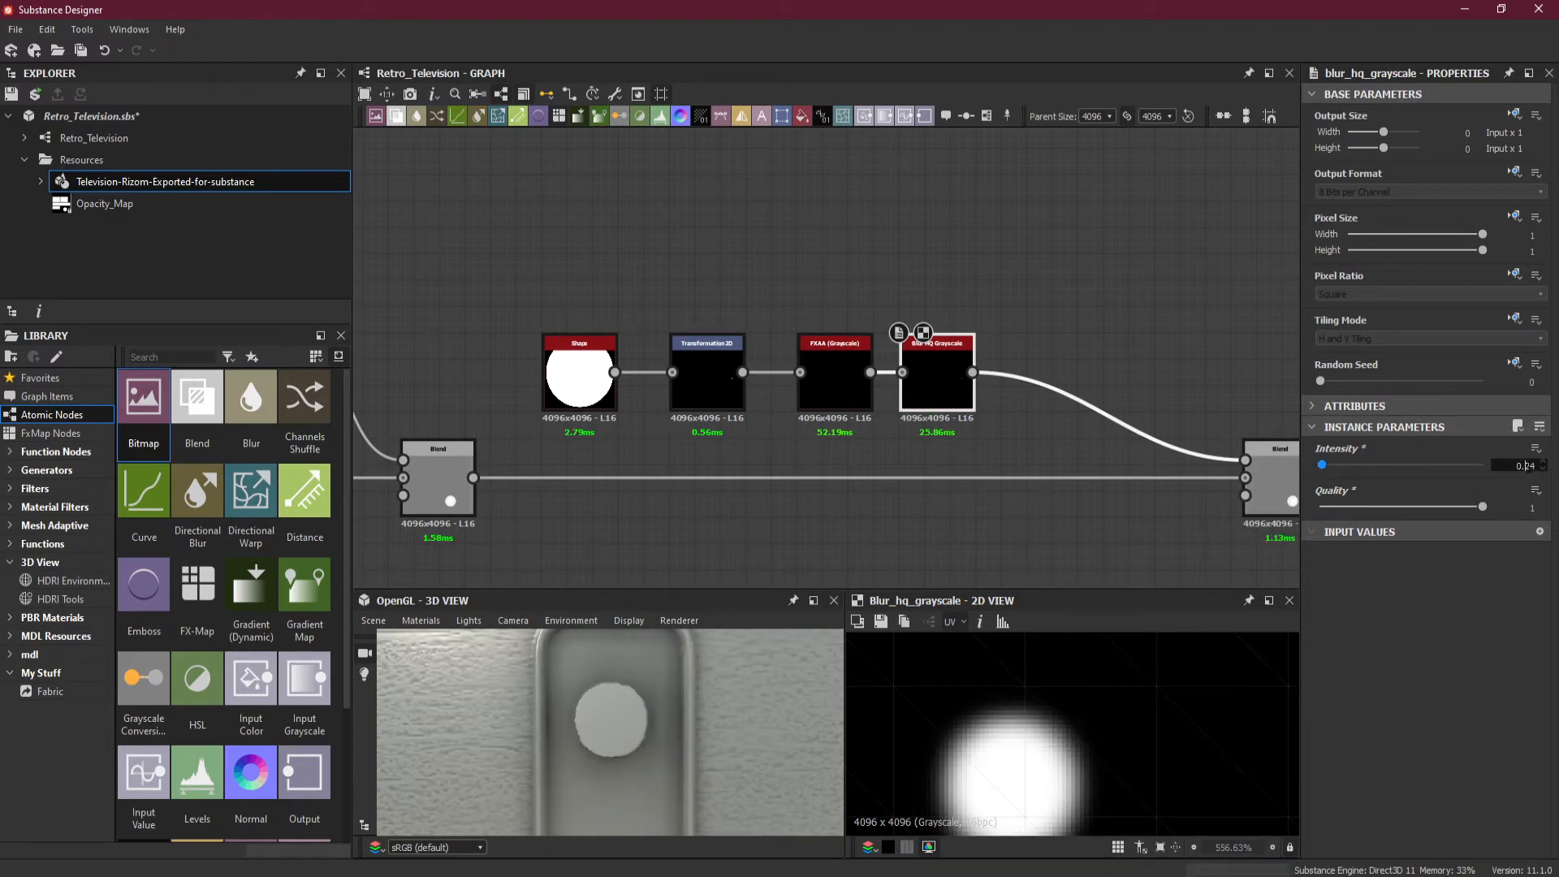
click(1450, 493)
text(5)
key(Return)
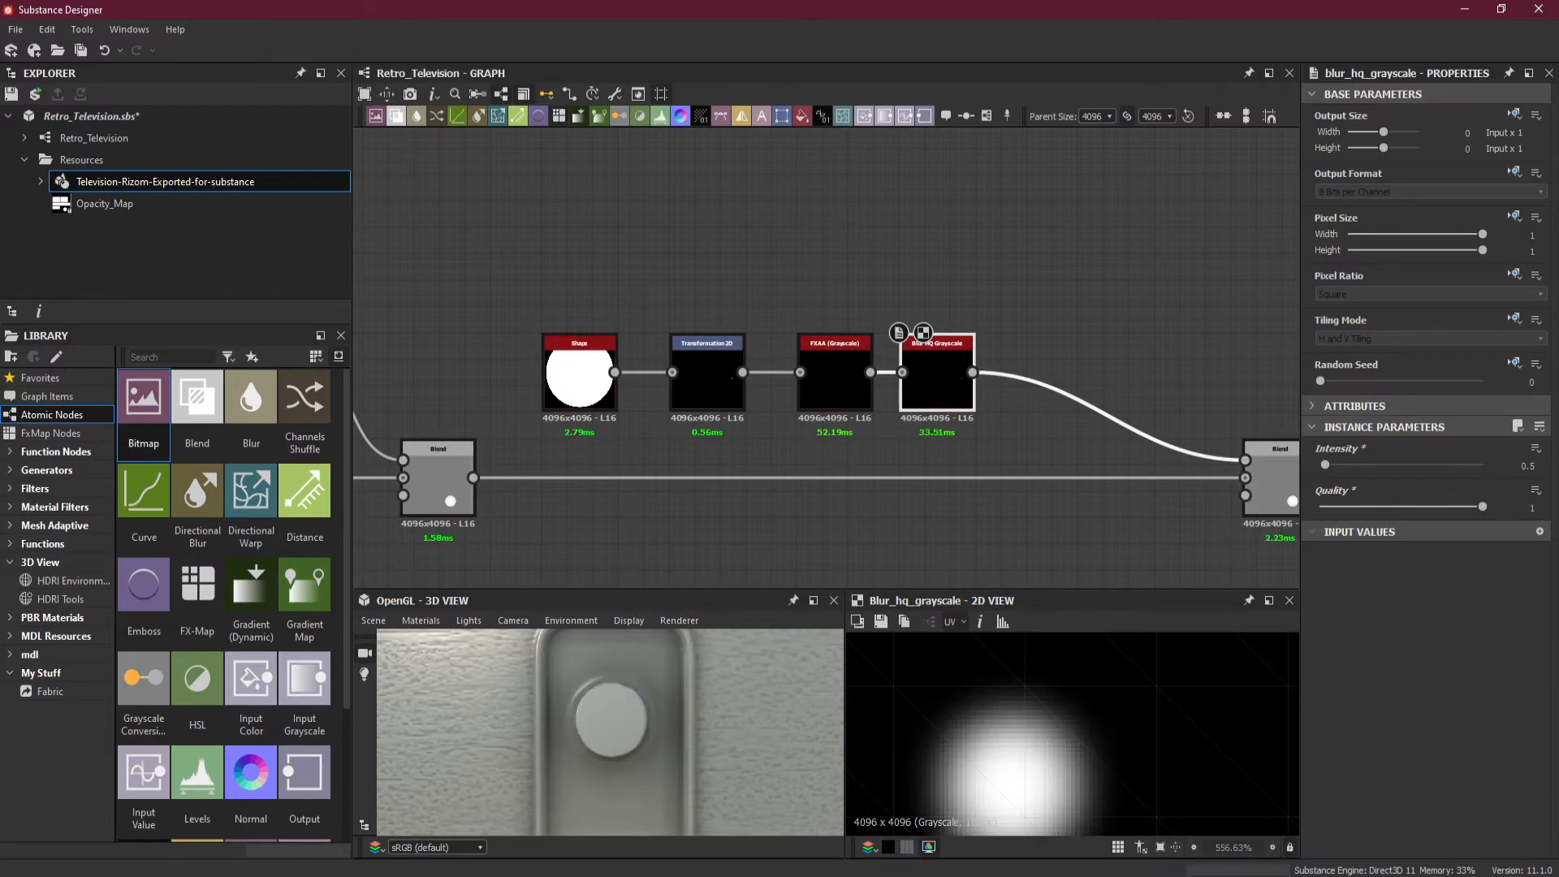
click(1522, 466)
text(1)
key(Return)
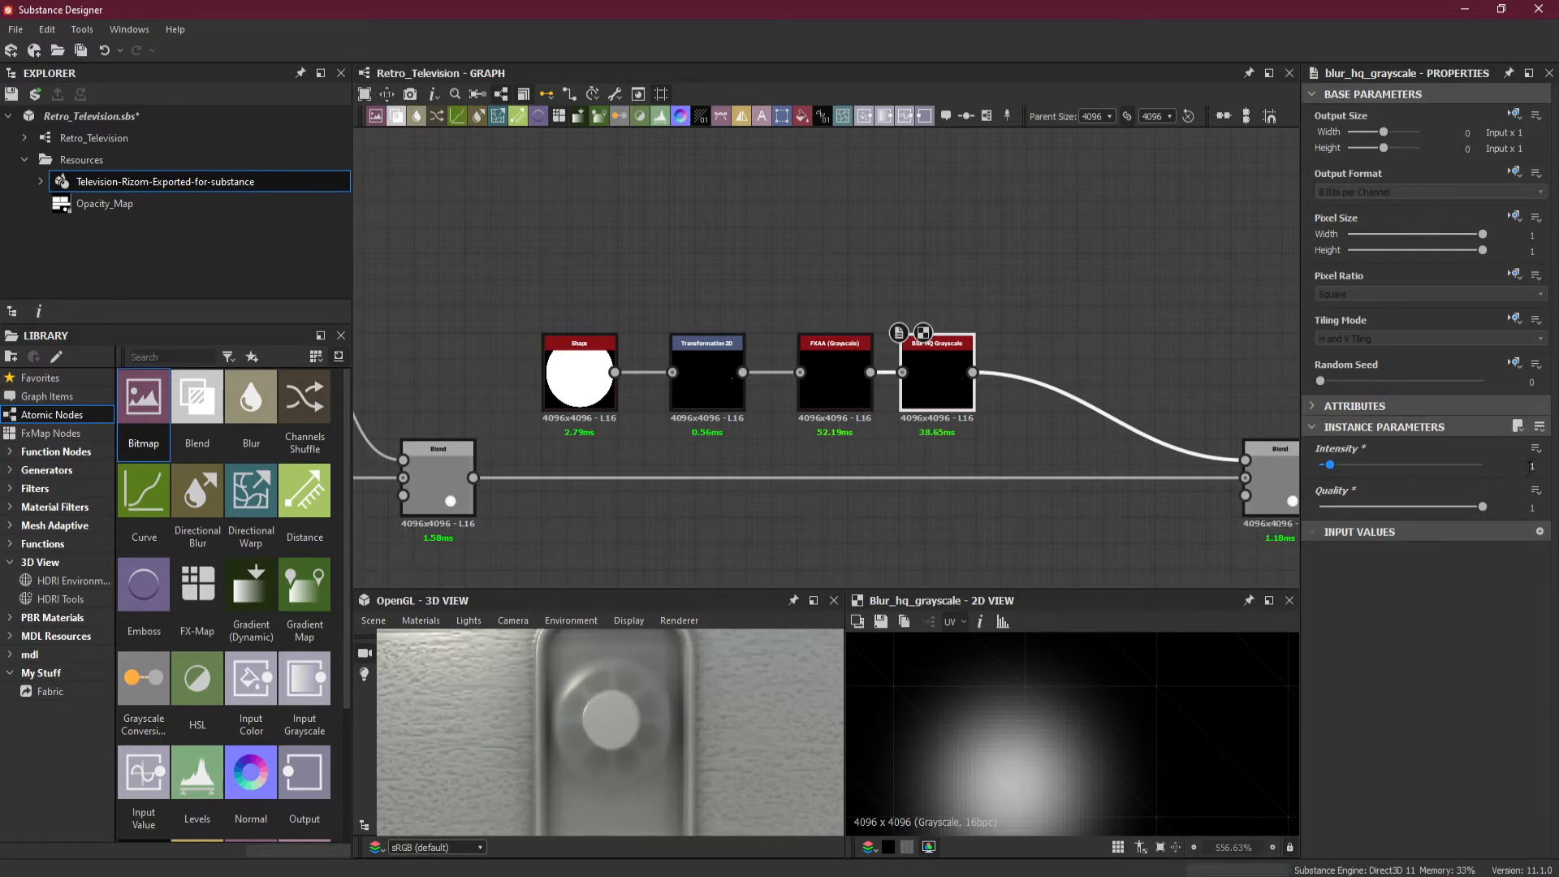
click(1531, 466)
text(0.8)
key(Return)
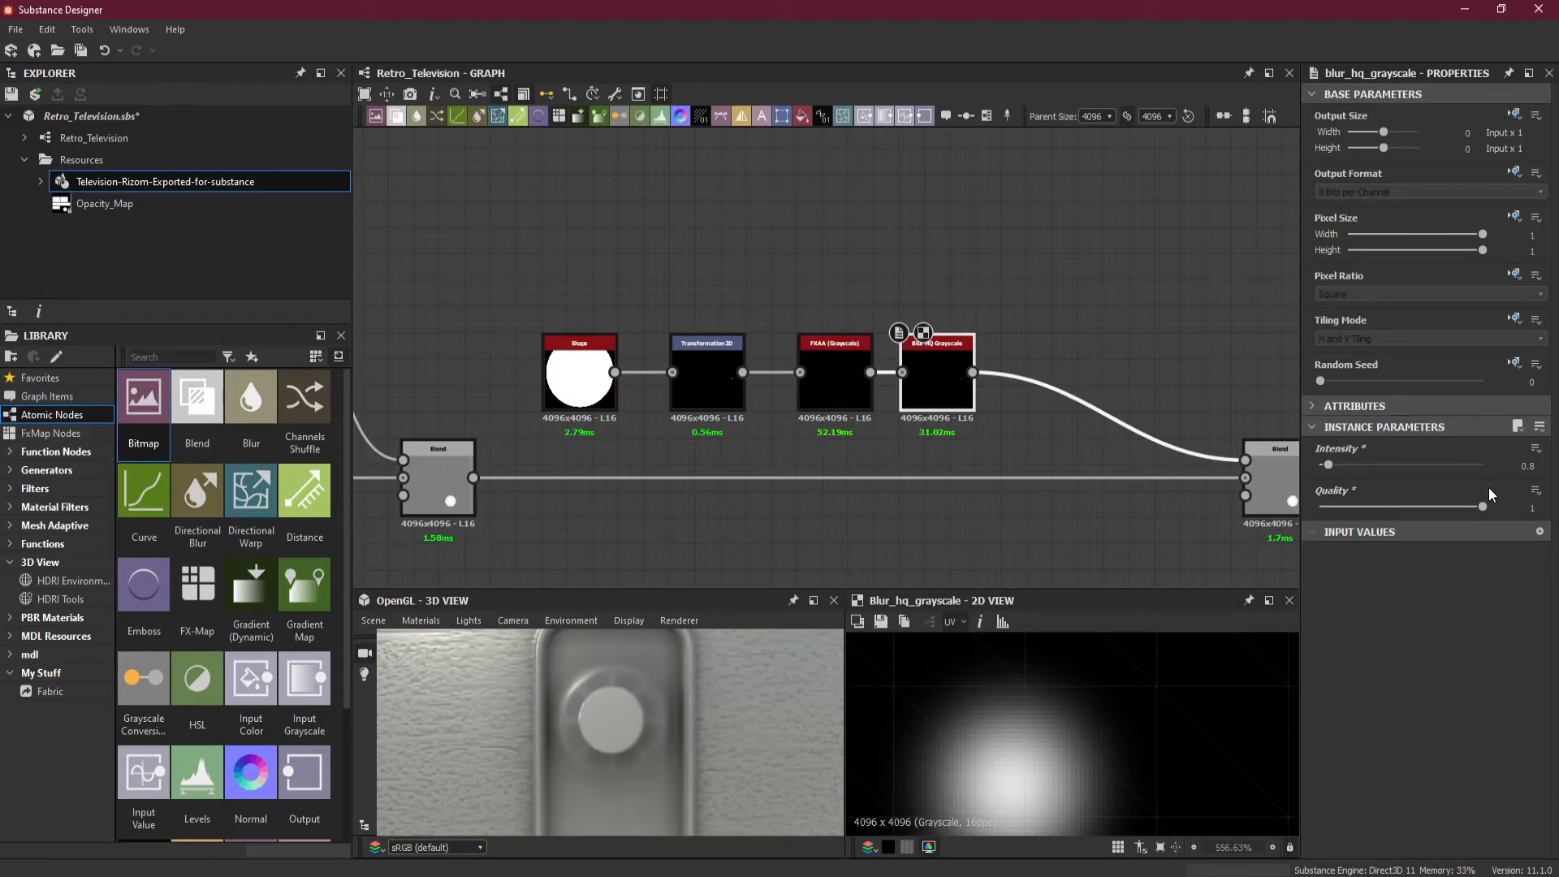
- Set the Blur HQ Grayscale's intensity to 0.7
click(1524, 466)
text(0.7)
key(Return)
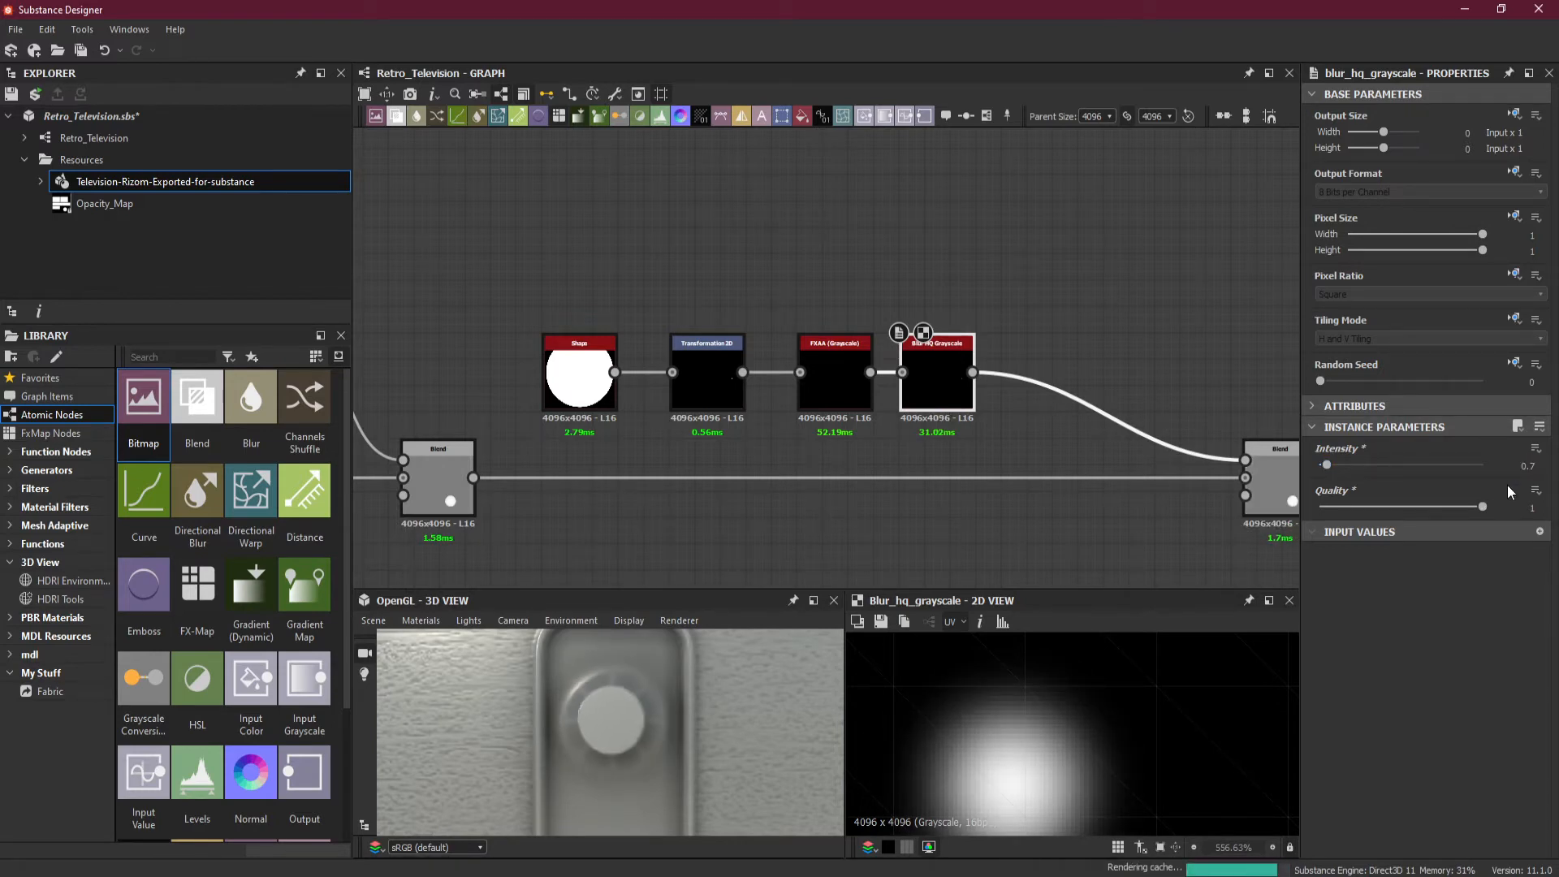
- Insert a Levels node between the Blur HQ Grayscale and the Blend, aligned beside the Blur node
key(space)
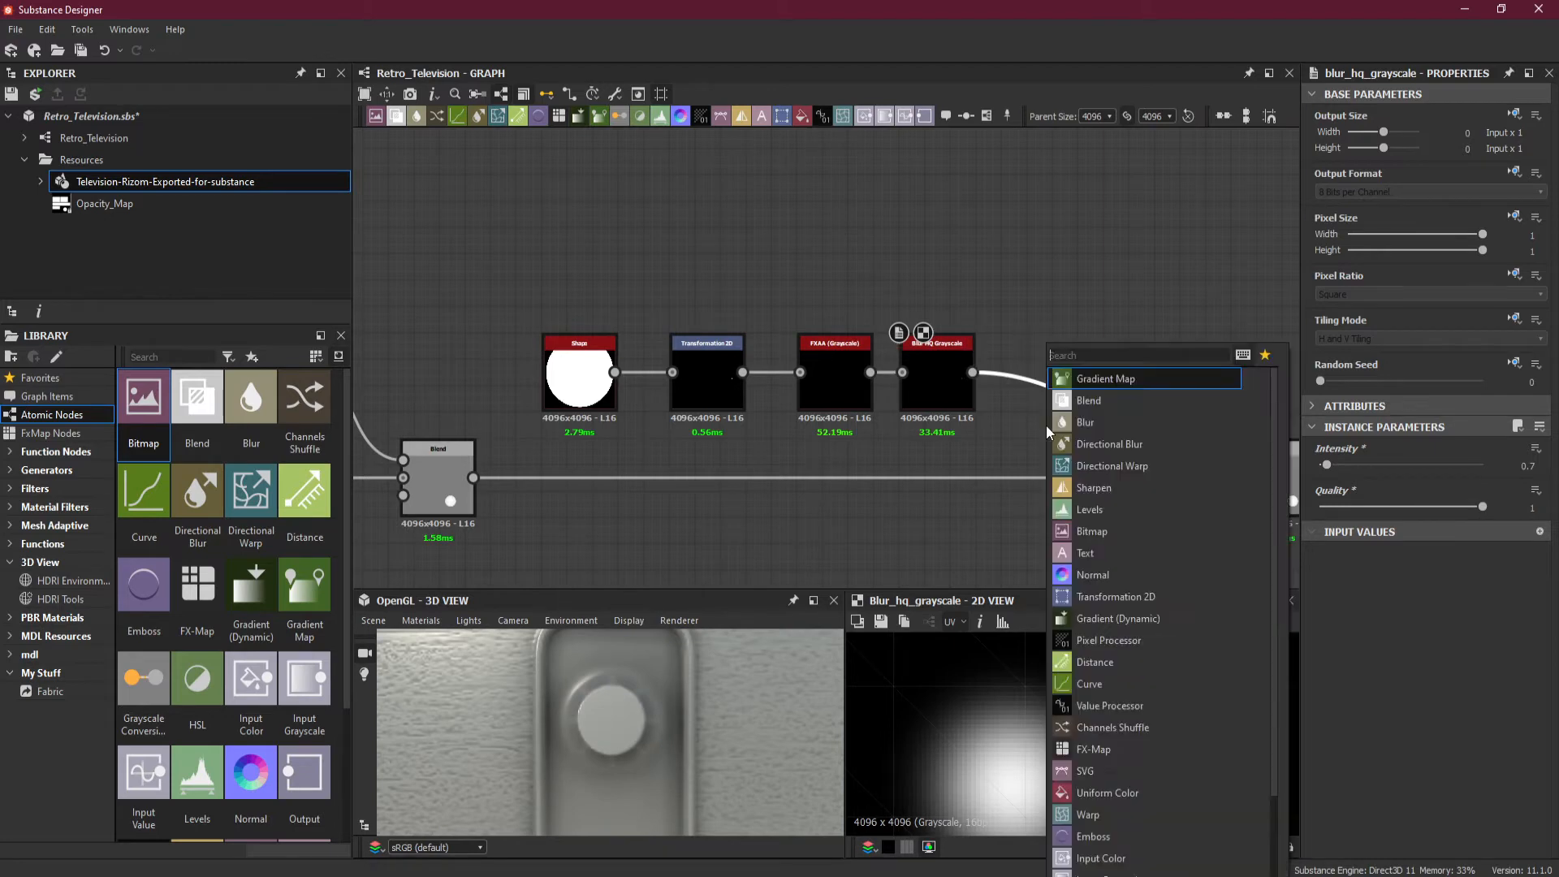
click(1137, 512)
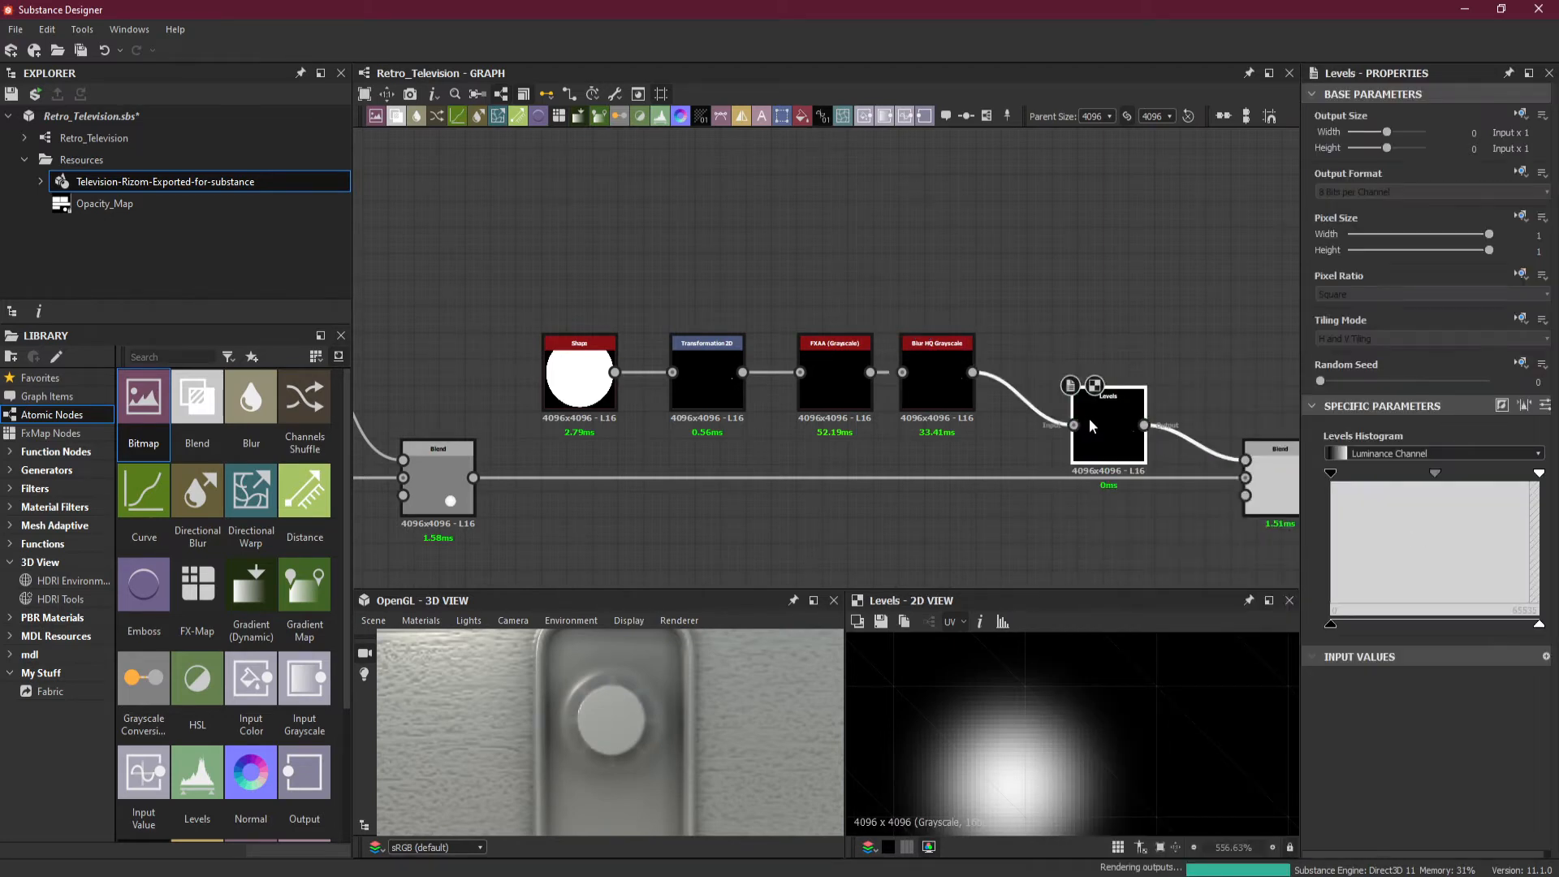
drag(1088, 418, 1031, 368)
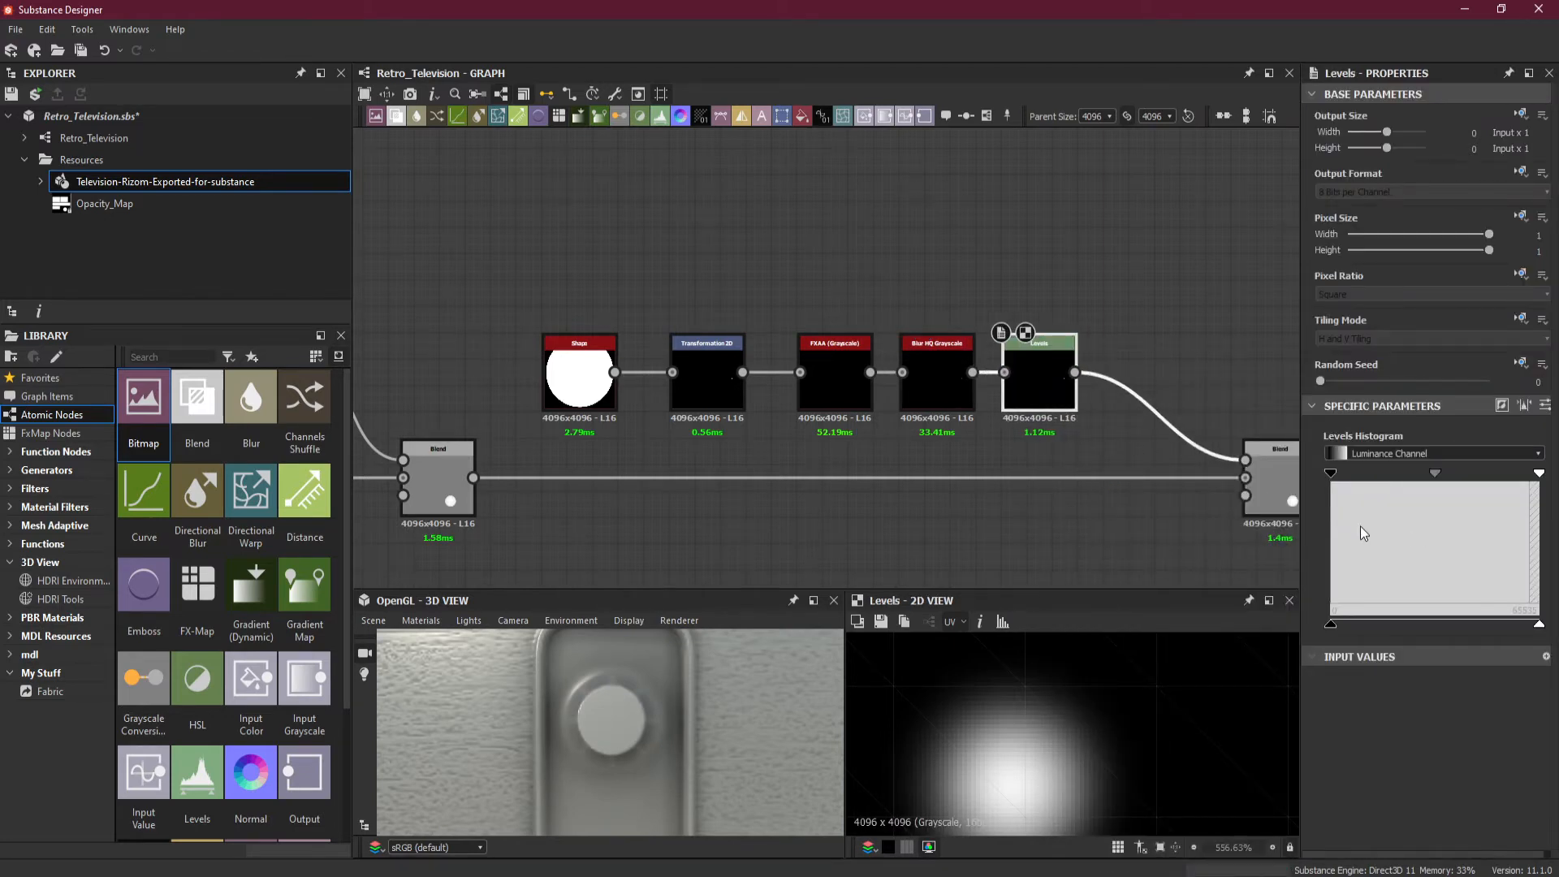
- Lower the Levels node's output white point to about a fifth and its input white point to about a quarter of the range
drag(591, 760, 621, 736)
drag(1540, 627, 1371, 624)
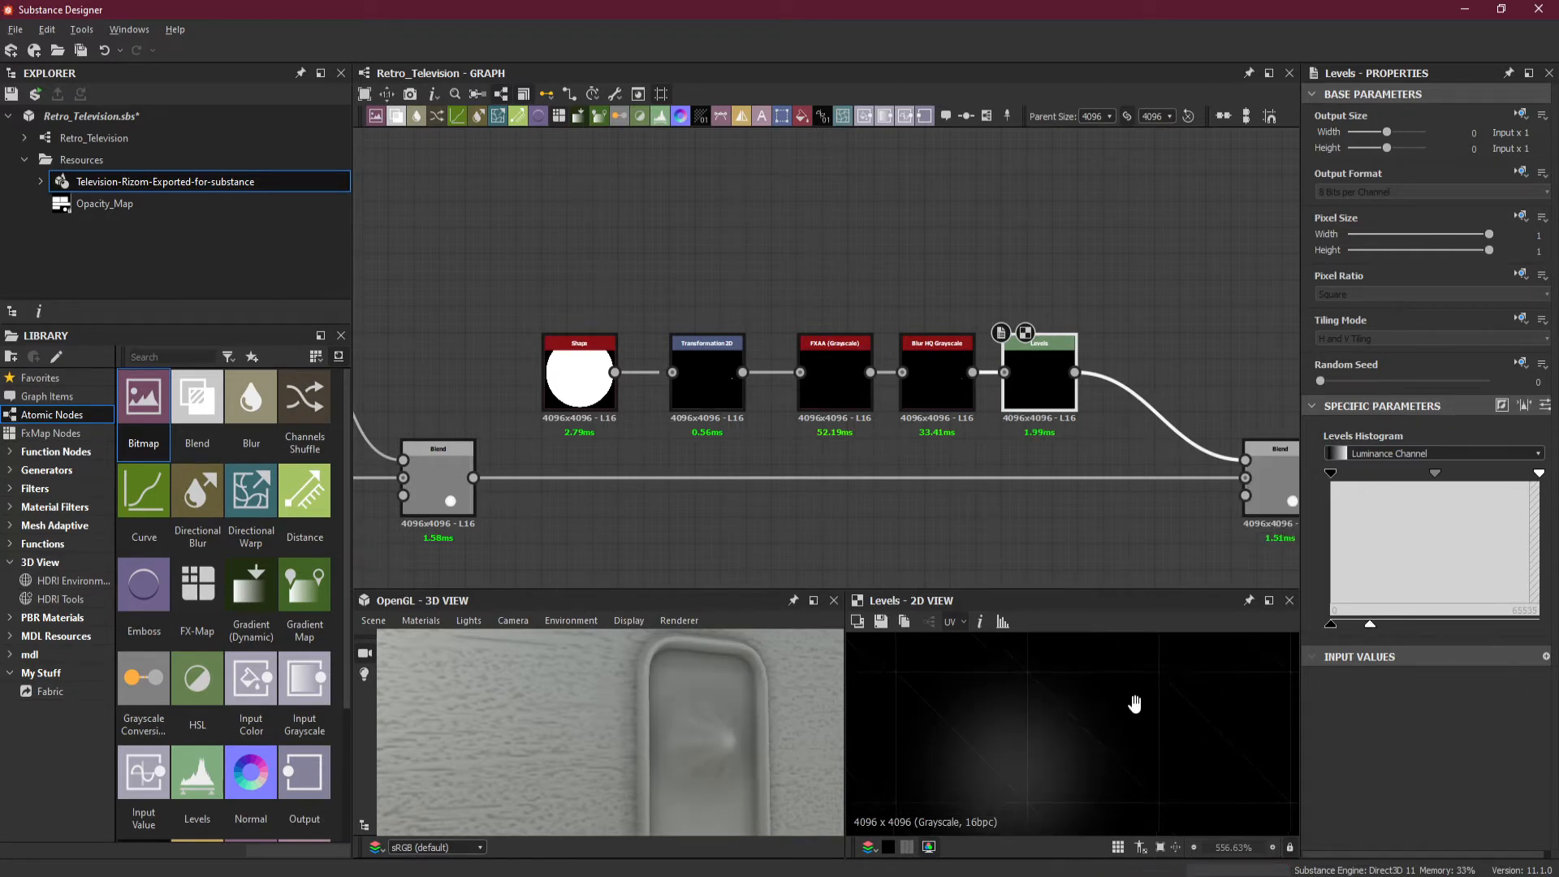
middle_drag(1130, 706, 1160, 678)
drag(1545, 483, 1387, 485)
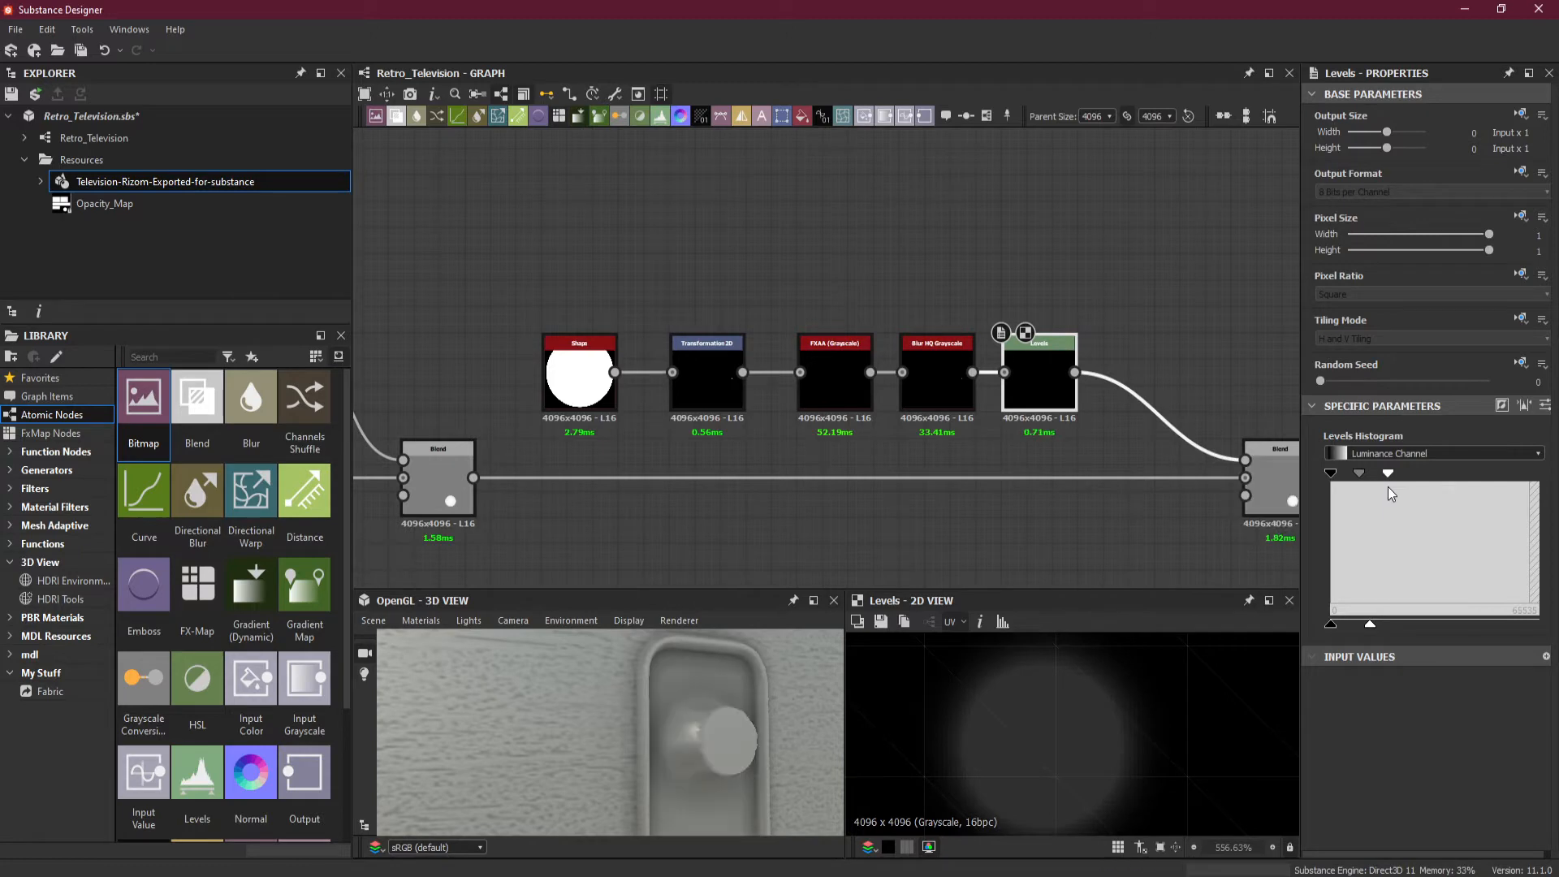
- Steepen the knob's sides in Levels by raising input black to about 12% with input white near 25%, and raise output white to about 22%
drag(1387, 485, 1349, 478)
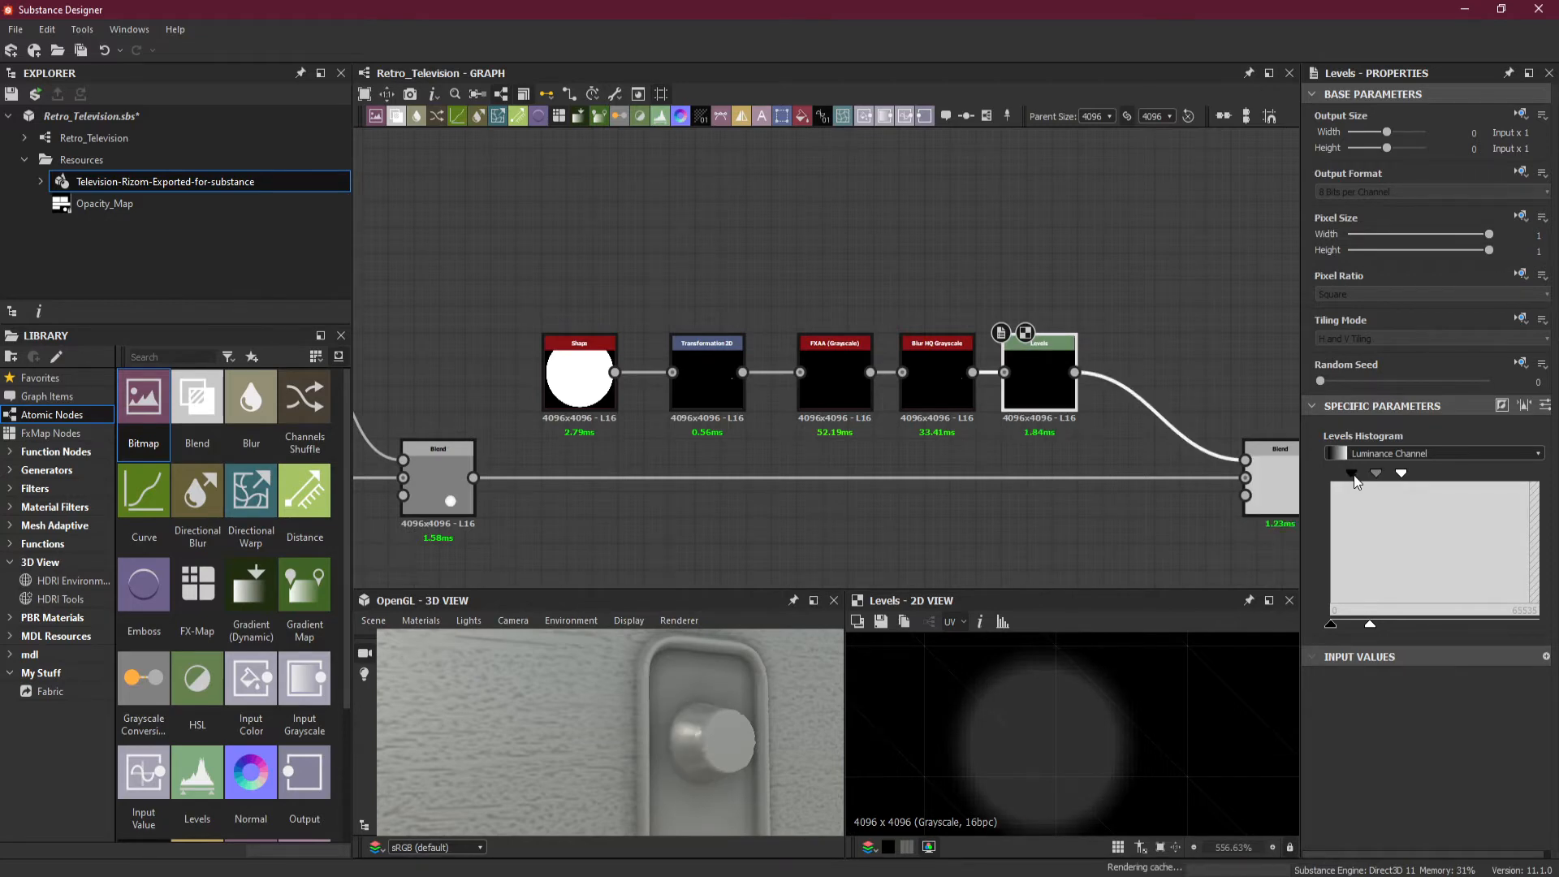
drag(1347, 474, 1383, 475)
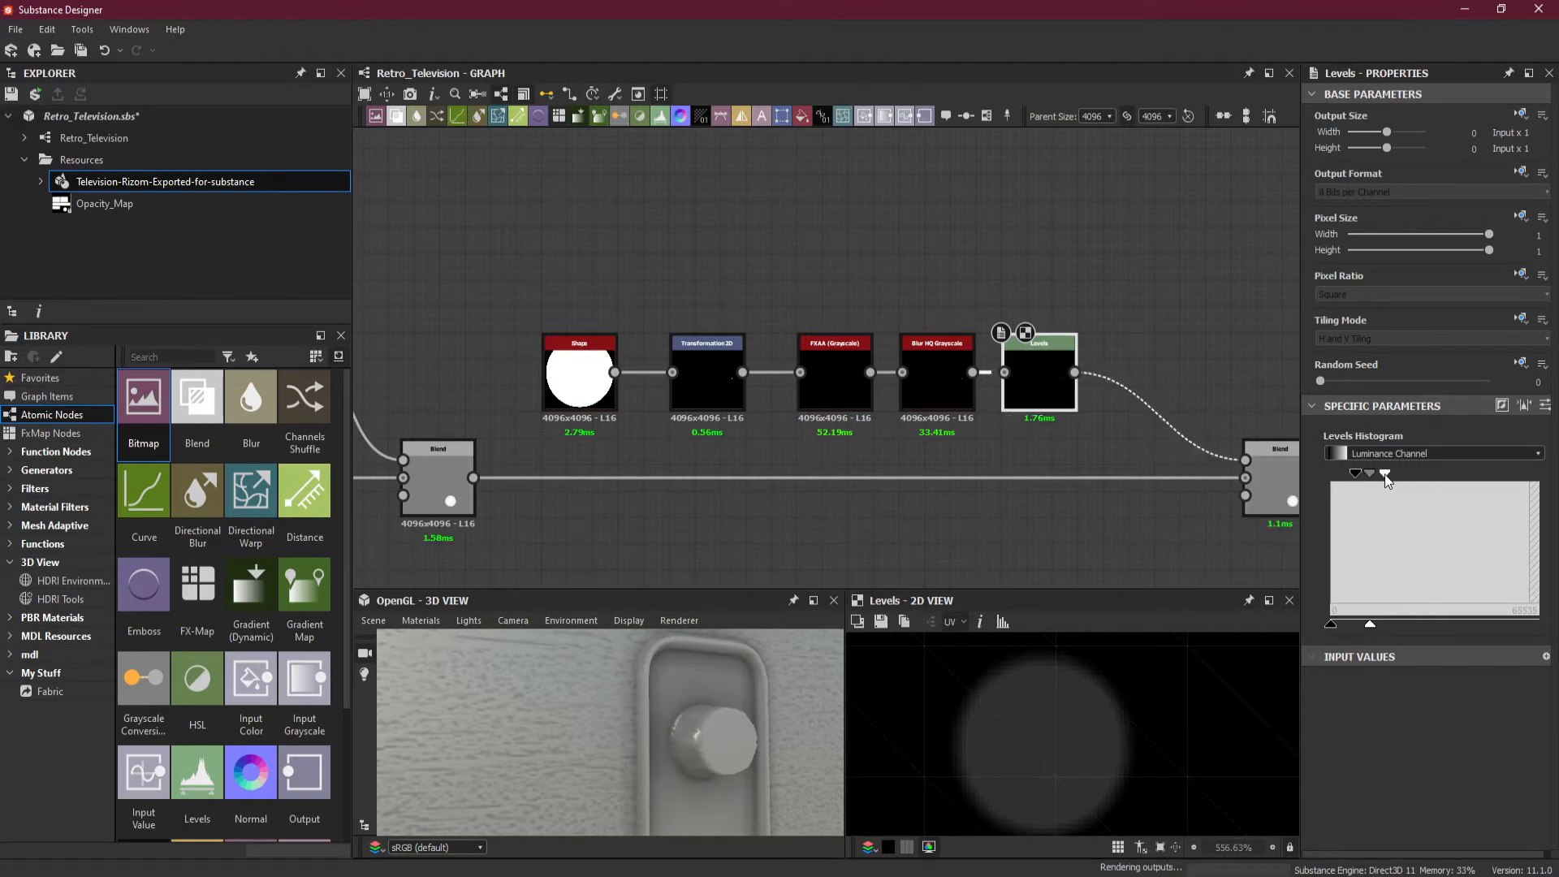
mouse_move(1377, 622)
mouse_down()
mouse_move(1356, 632)
mouse_move(1378, 629)
mouse_up()
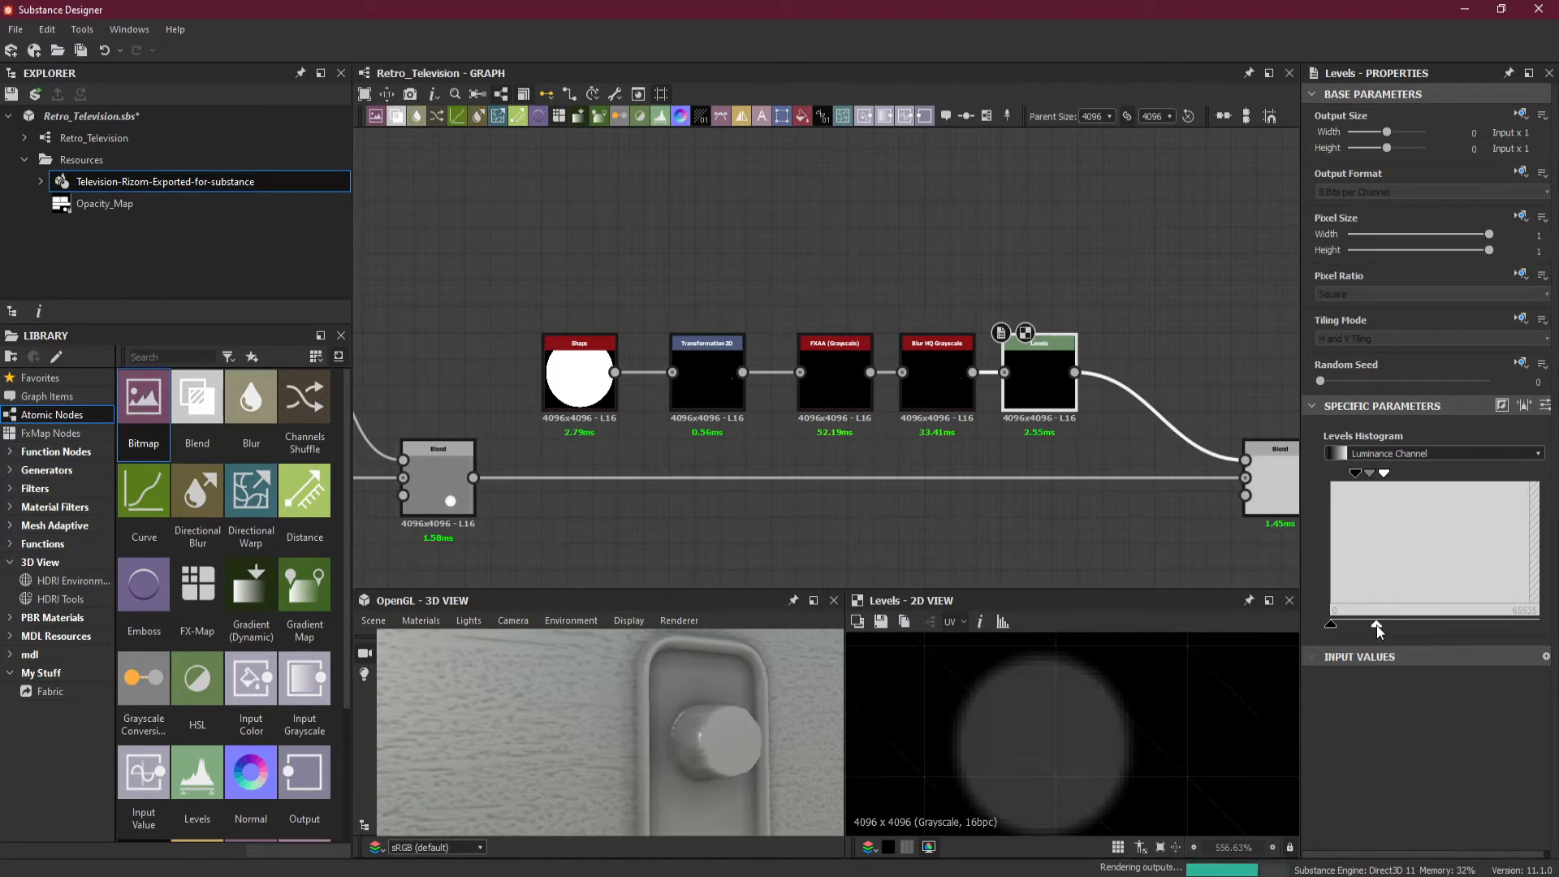
- Taper the knob's side profile in Levels with input black near 4%, input white near 25% and the midtone shifted towards black
mouse_move(758, 718)
mouse_down()
mouse_move(785, 719)
mouse_move(656, 708)
mouse_move(821, 693)
mouse_move(771, 709)
mouse_up()
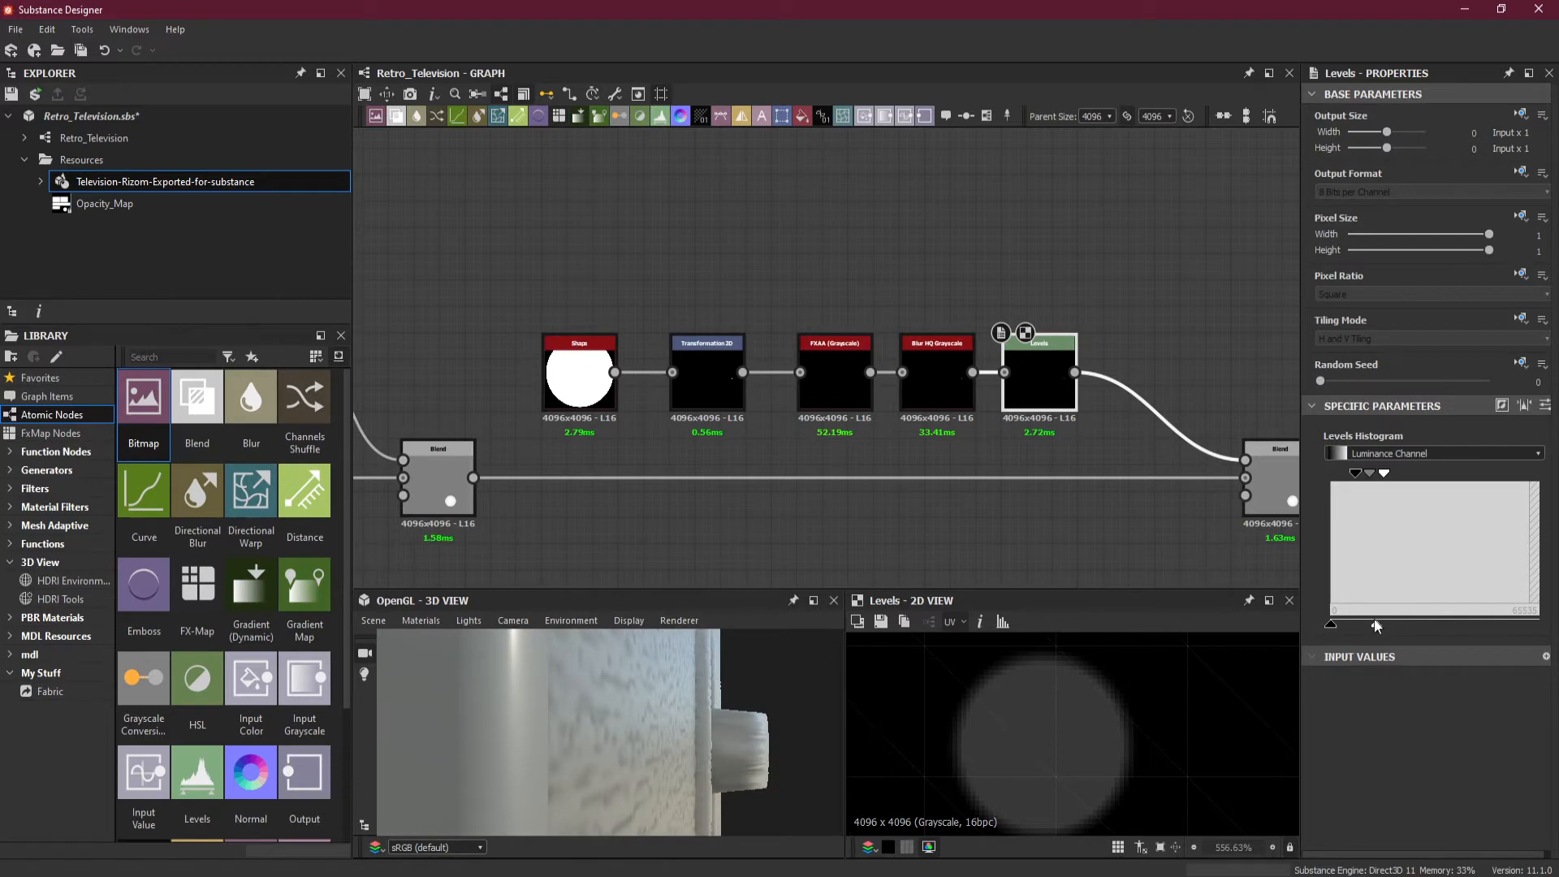
drag(1355, 473, 1345, 477)
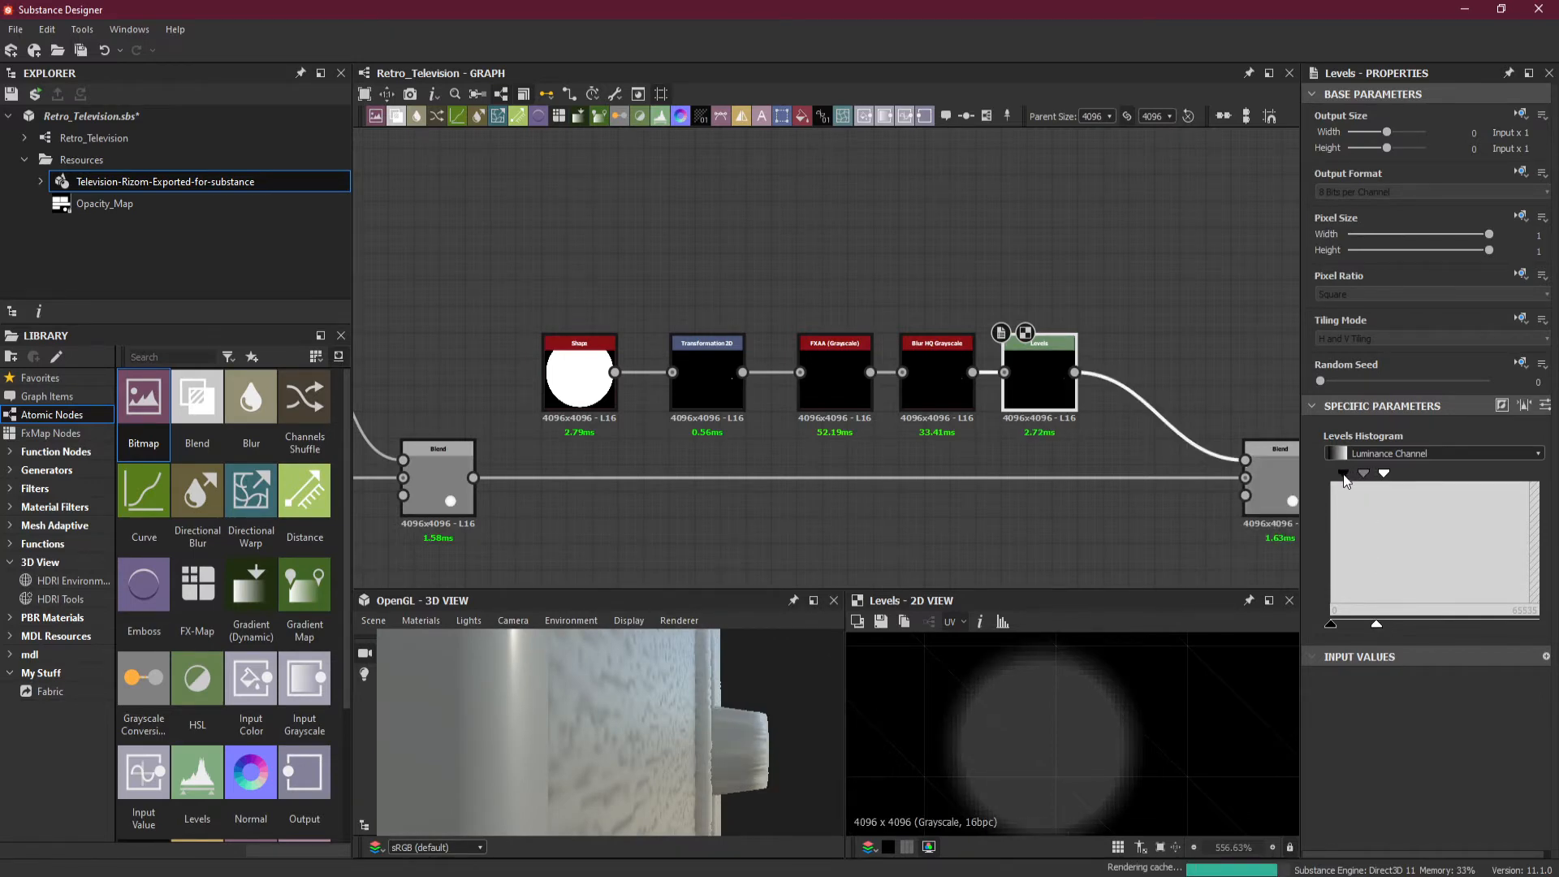
drag(1384, 480, 1393, 481)
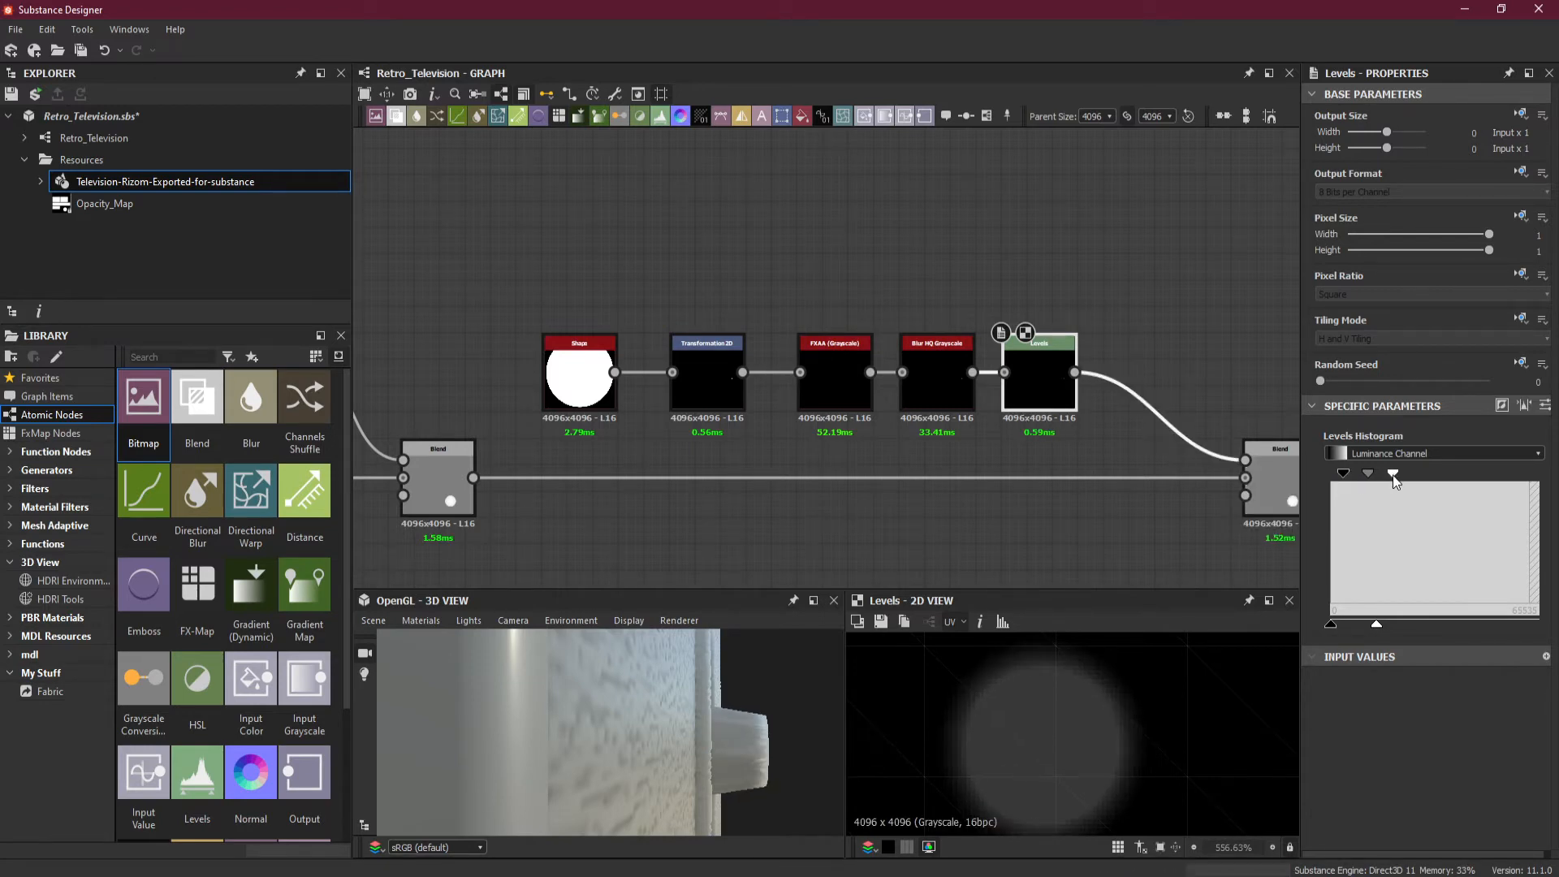
mouse_move(1368, 477)
mouse_down()
mouse_move(1387, 474)
mouse_move(1340, 476)
mouse_up()
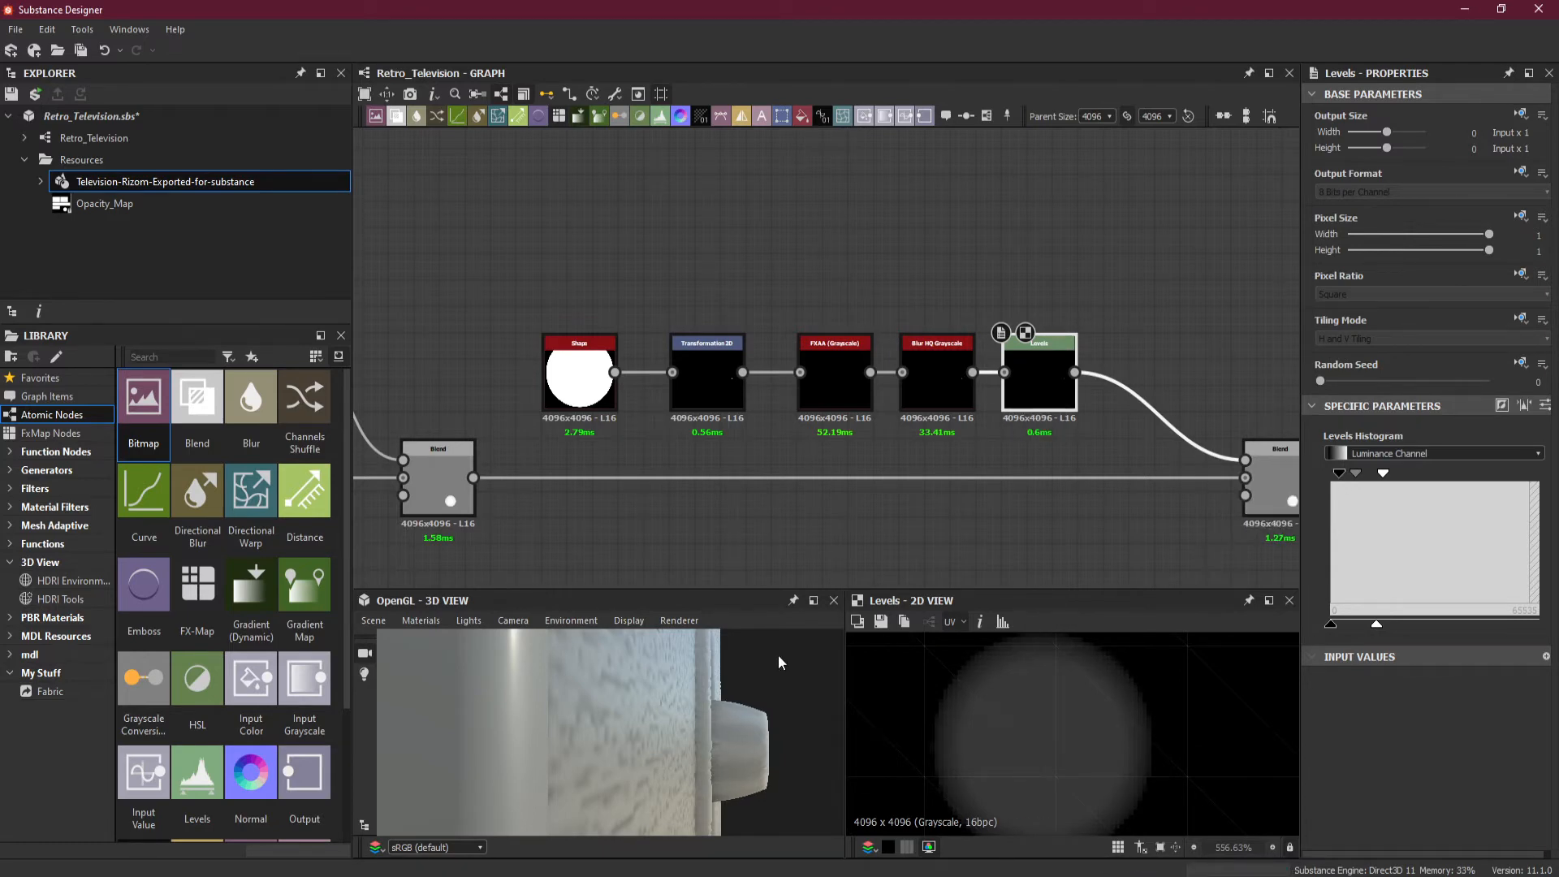
- Adjust the Blur HQ Grayscale's intensity to 0.72 while checking the knob's edge on the model
drag(779, 656, 669, 688)
click(937, 388)
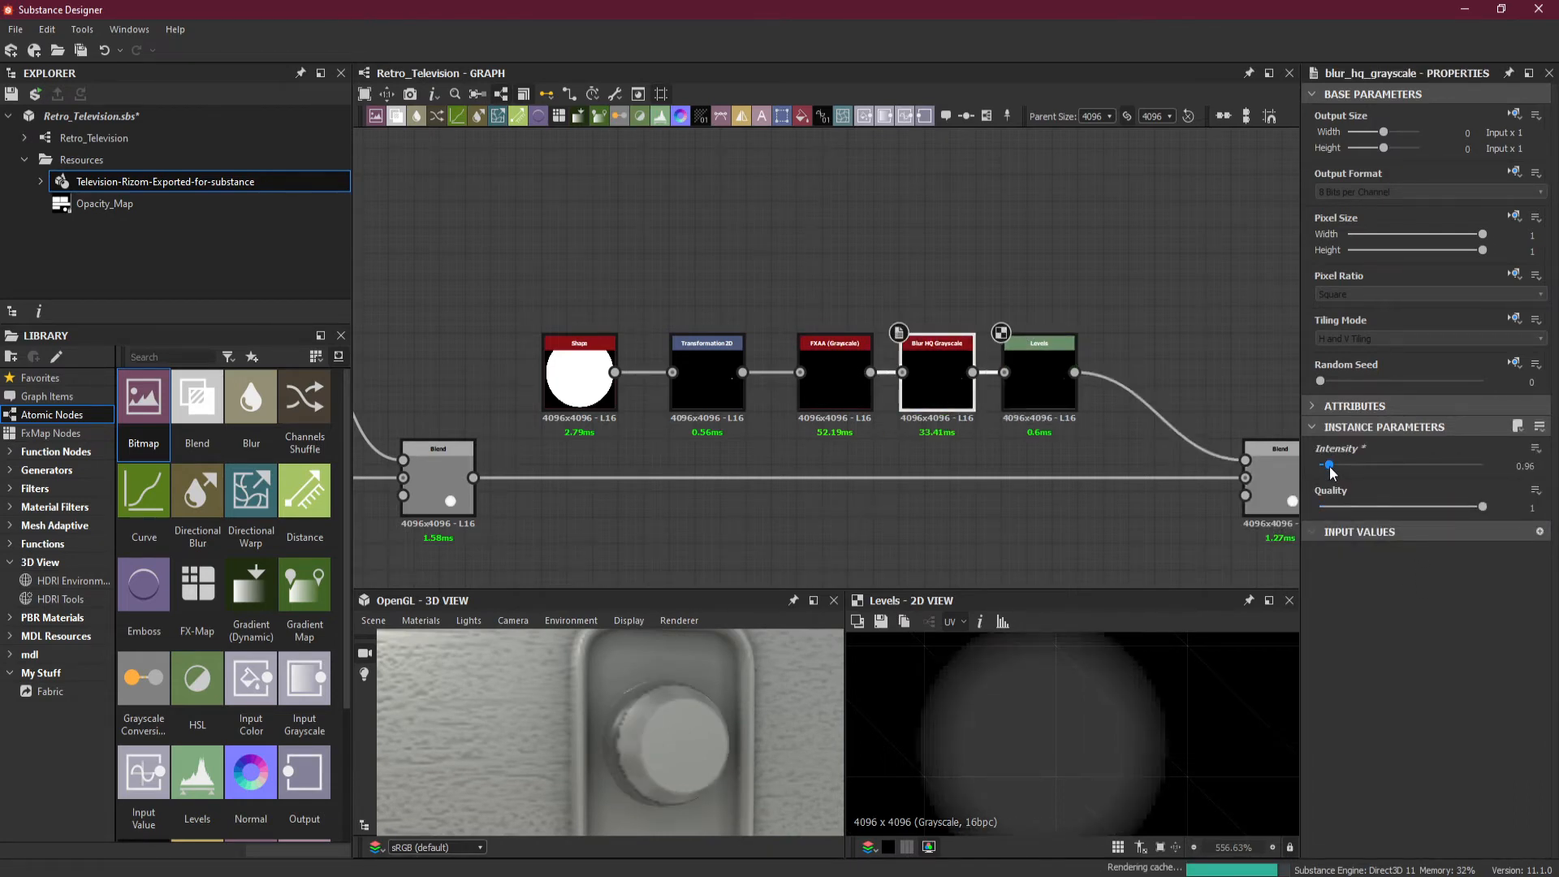
mouse_move(1327, 466)
mouse_down()
mouse_move(1343, 466)
mouse_move(1326, 469)
mouse_up()
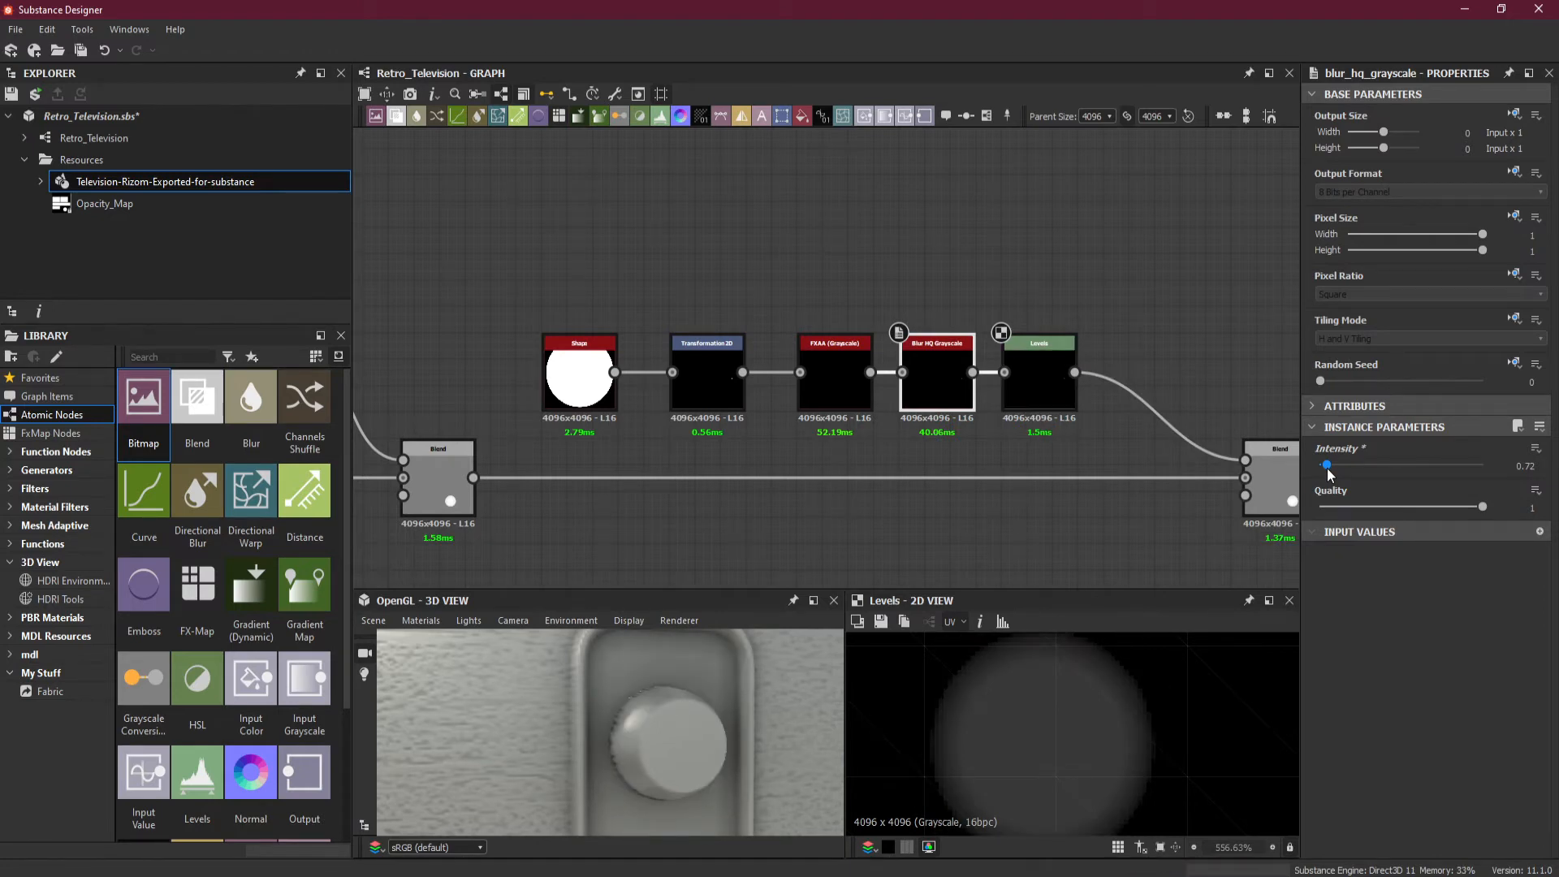
- Fine-tune the Levels node's input black point to about 6% of the range to tighten the knob's base
click(1030, 387)
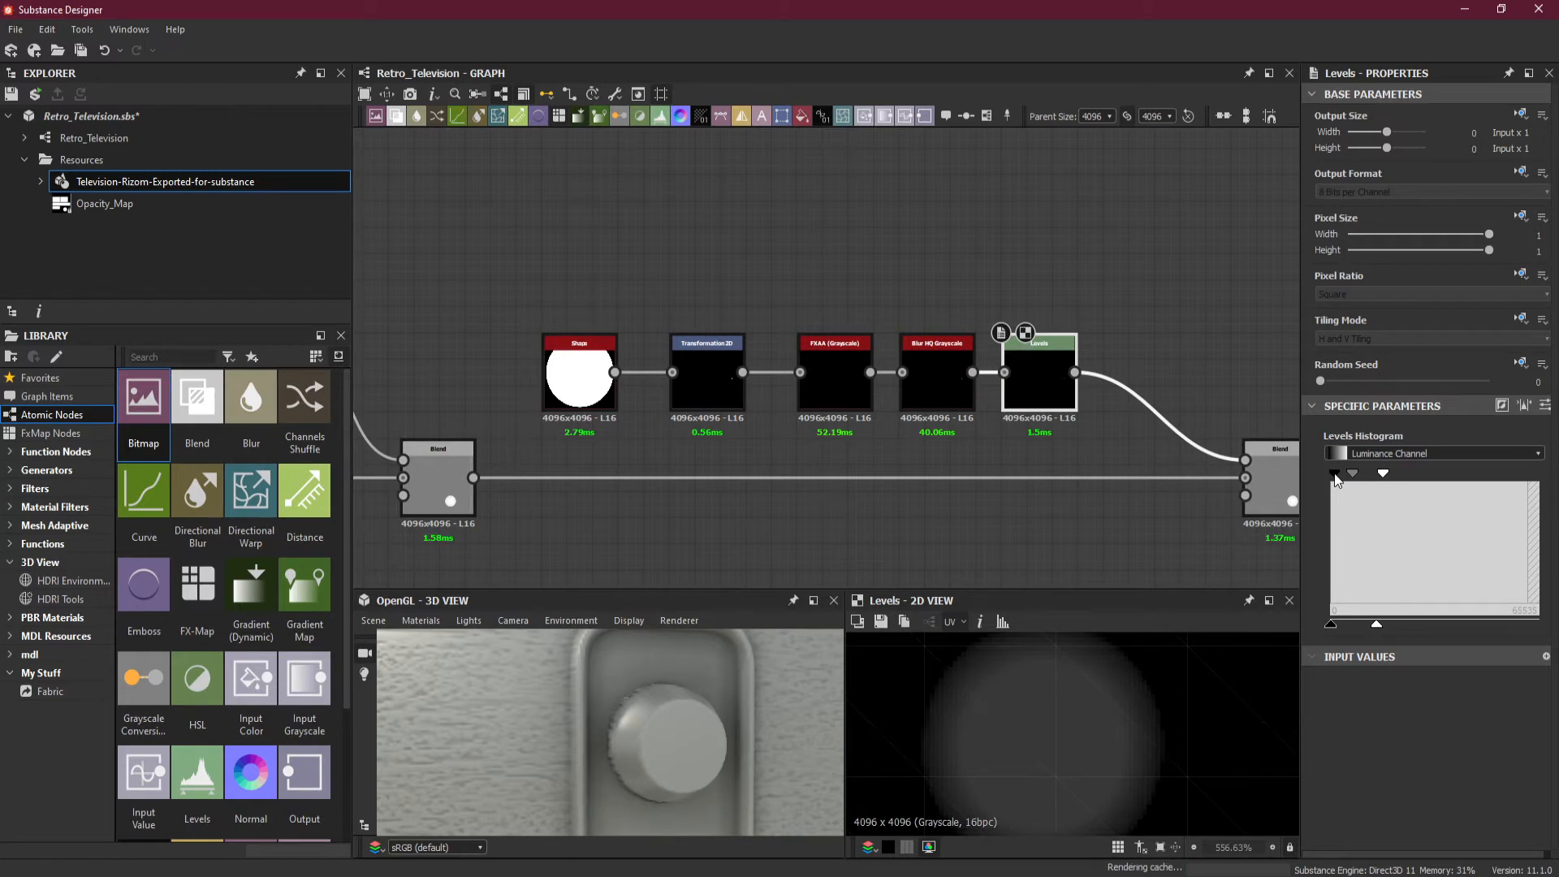
drag(1334, 473, 1344, 474)
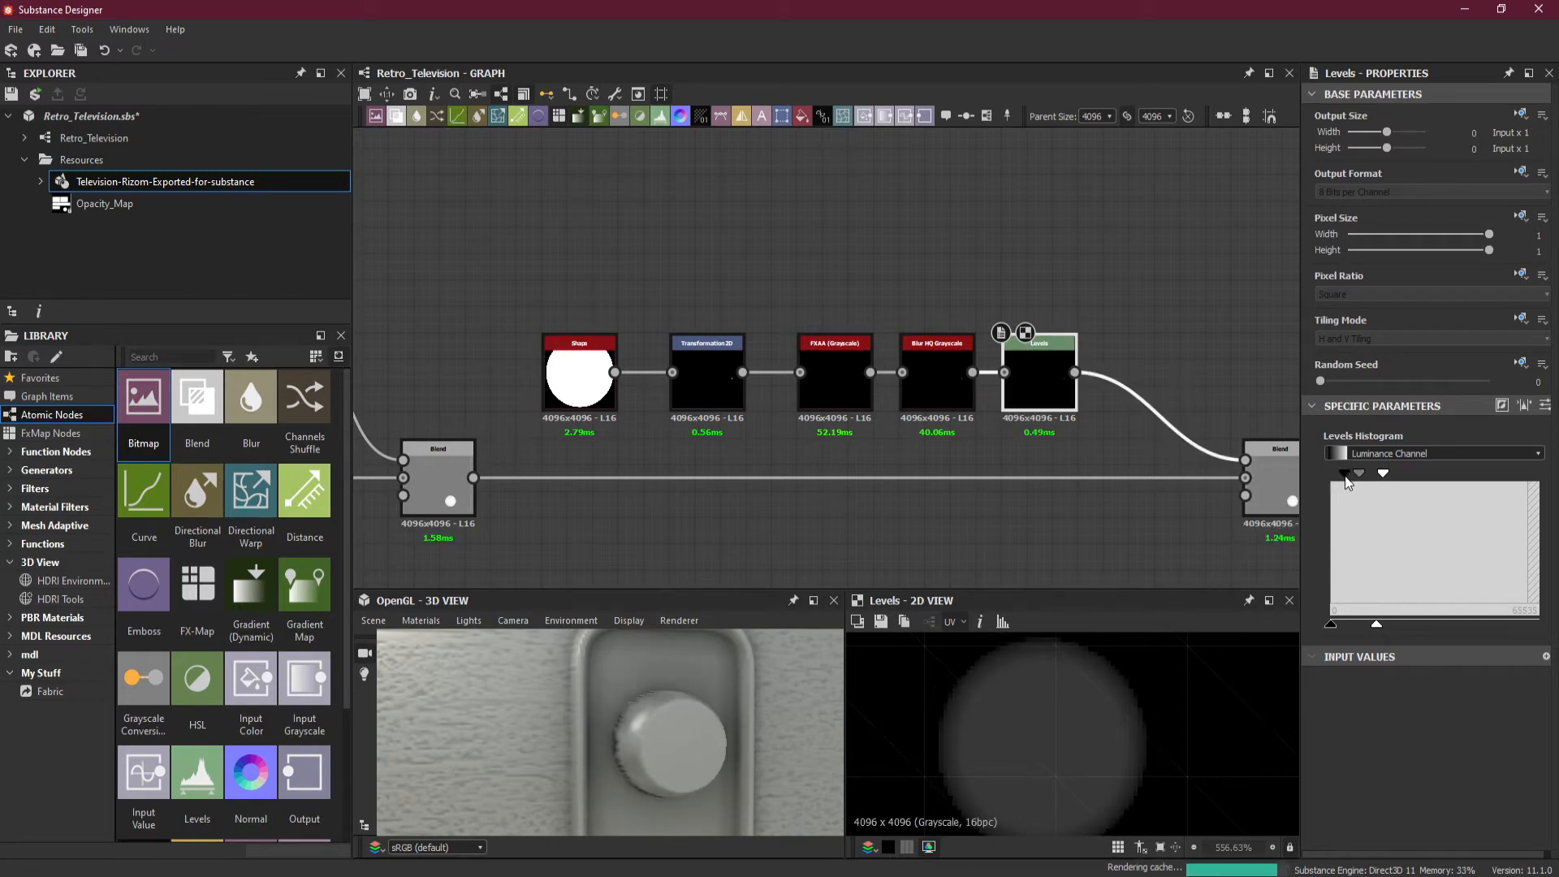
drag(1345, 477, 1343, 478)
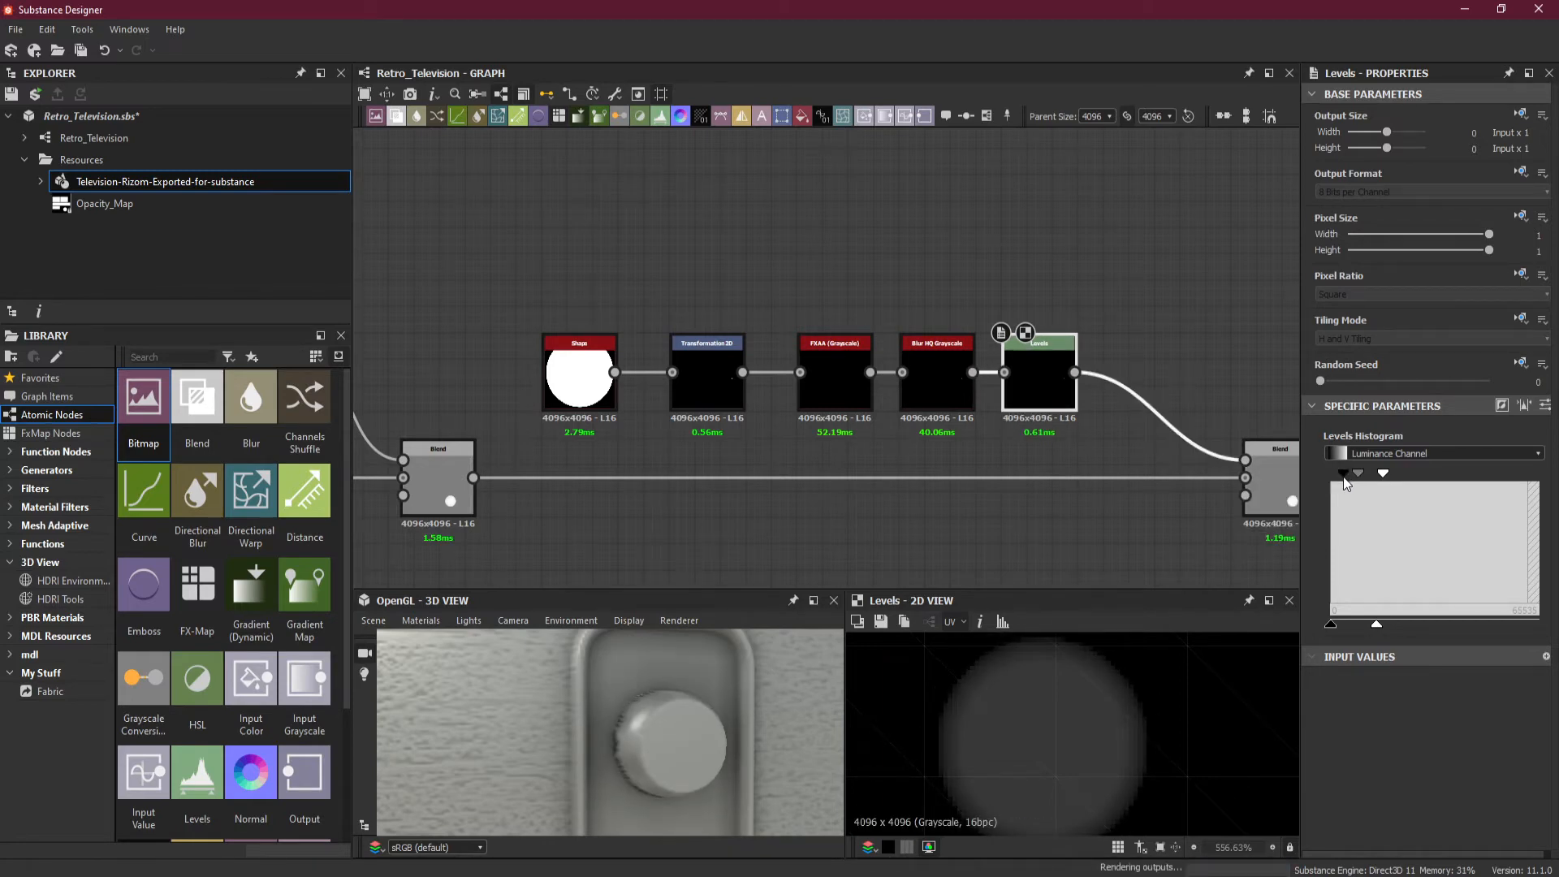
- Scale the disc down with its Transformation 2D node to a little under two thirds of its size, keeping its position in the recessed panel
scroll(623, 711, down, 5)
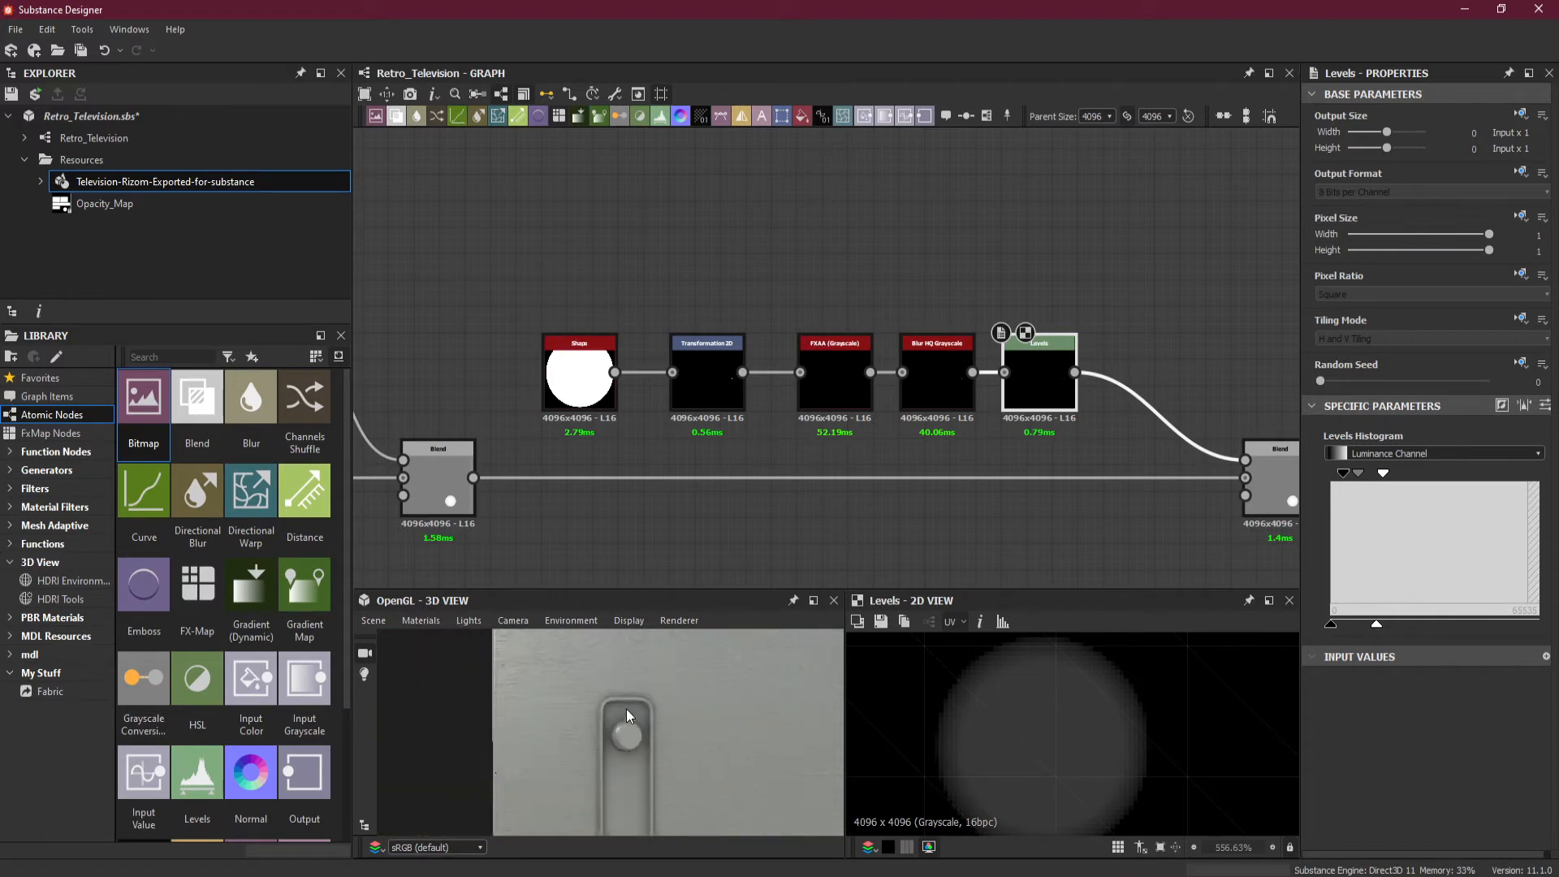
drag(626, 753, 605, 774)
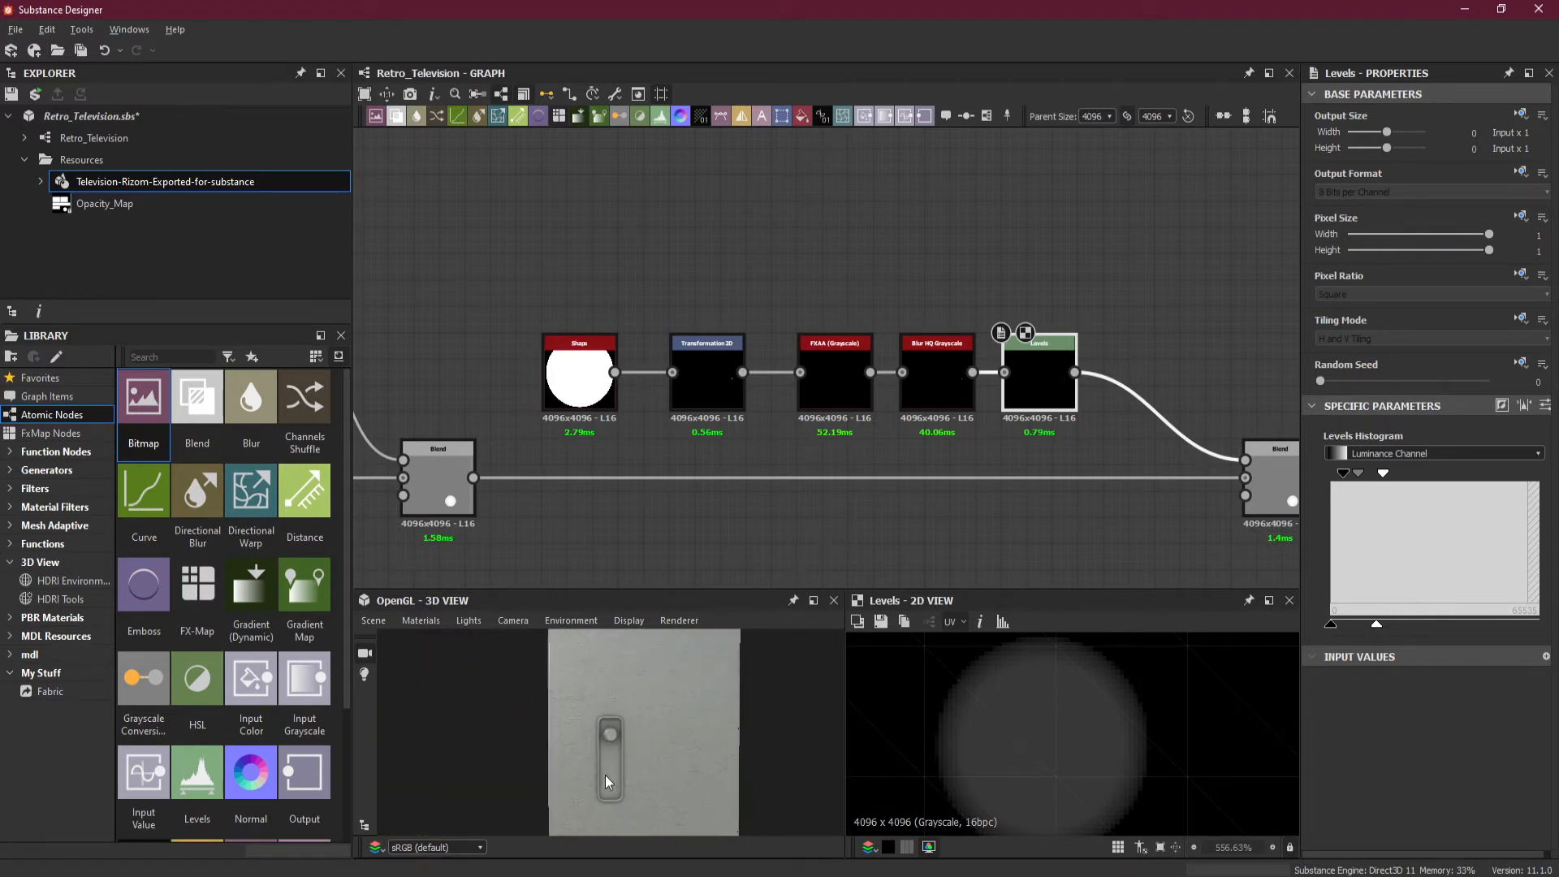
click(573, 402)
click(706, 393)
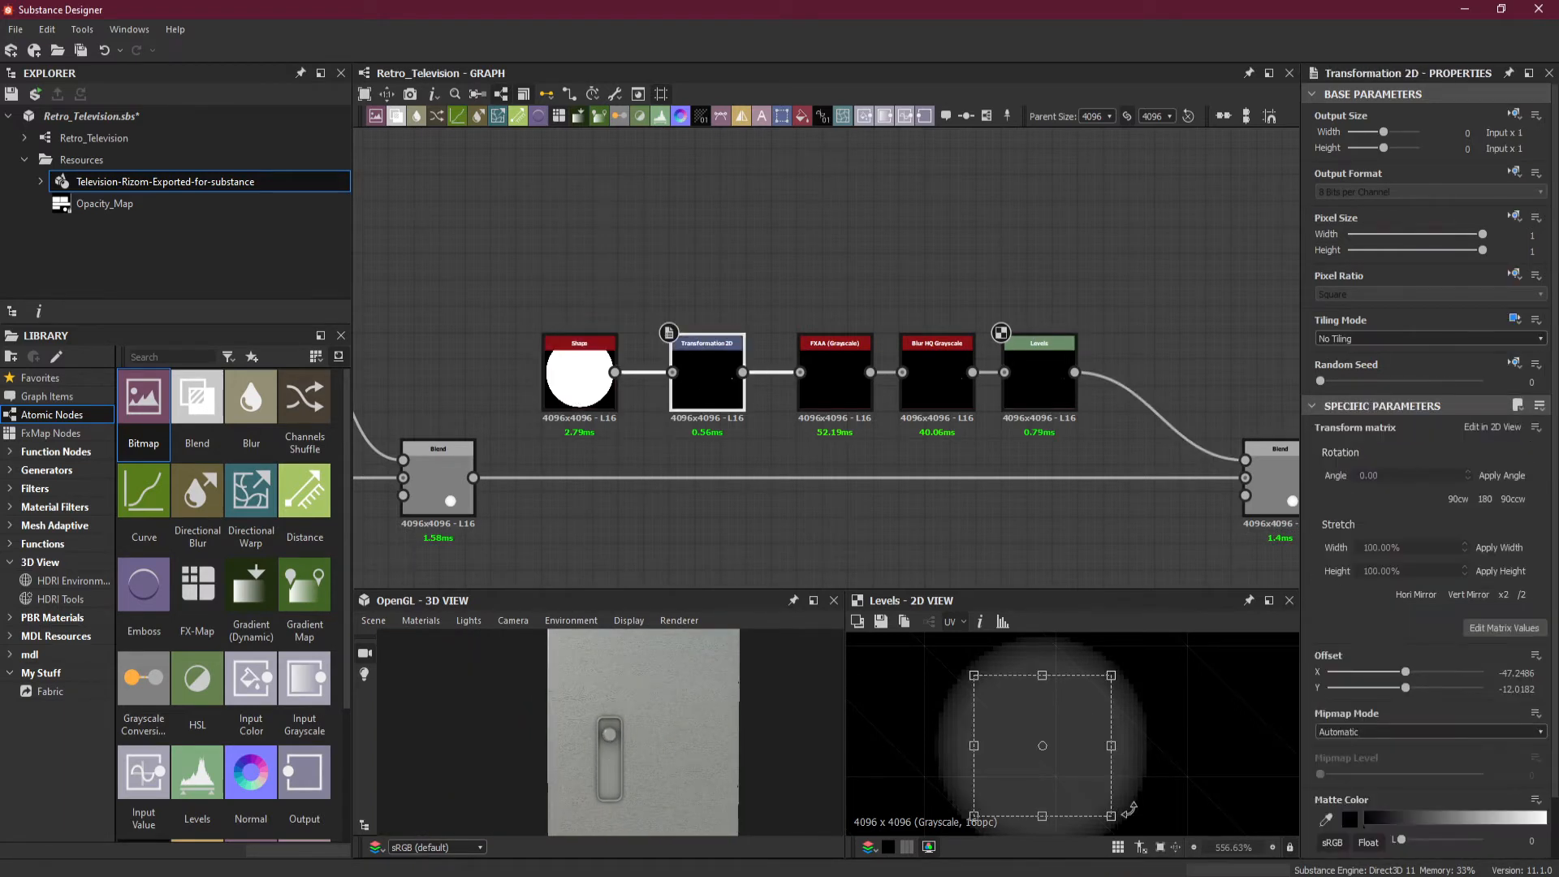
drag(1110, 815, 1092, 795)
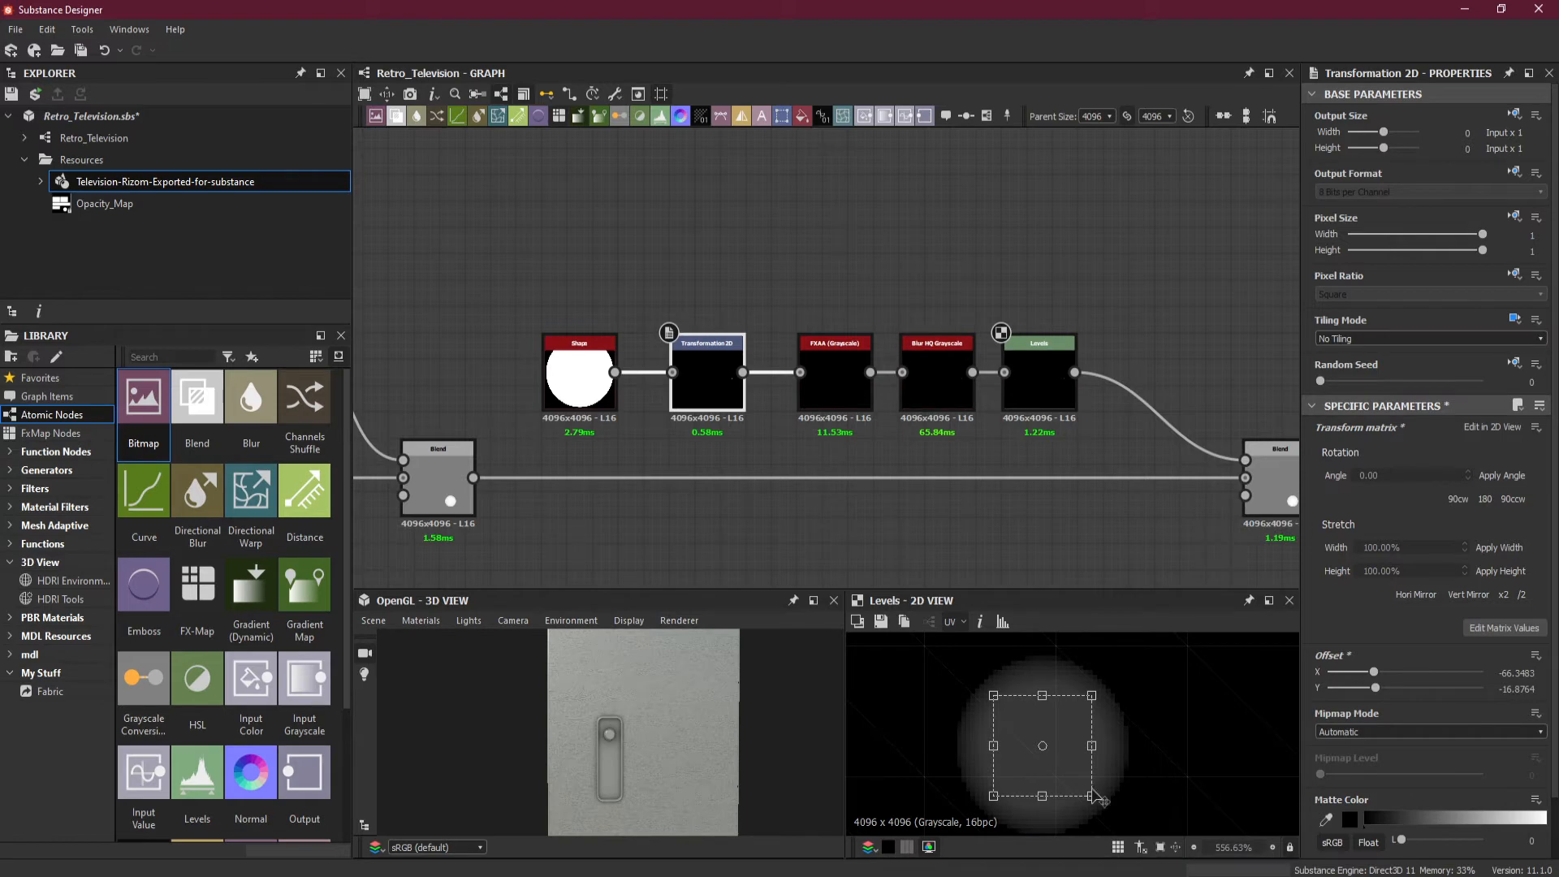
scroll(513, 782, up, 5)
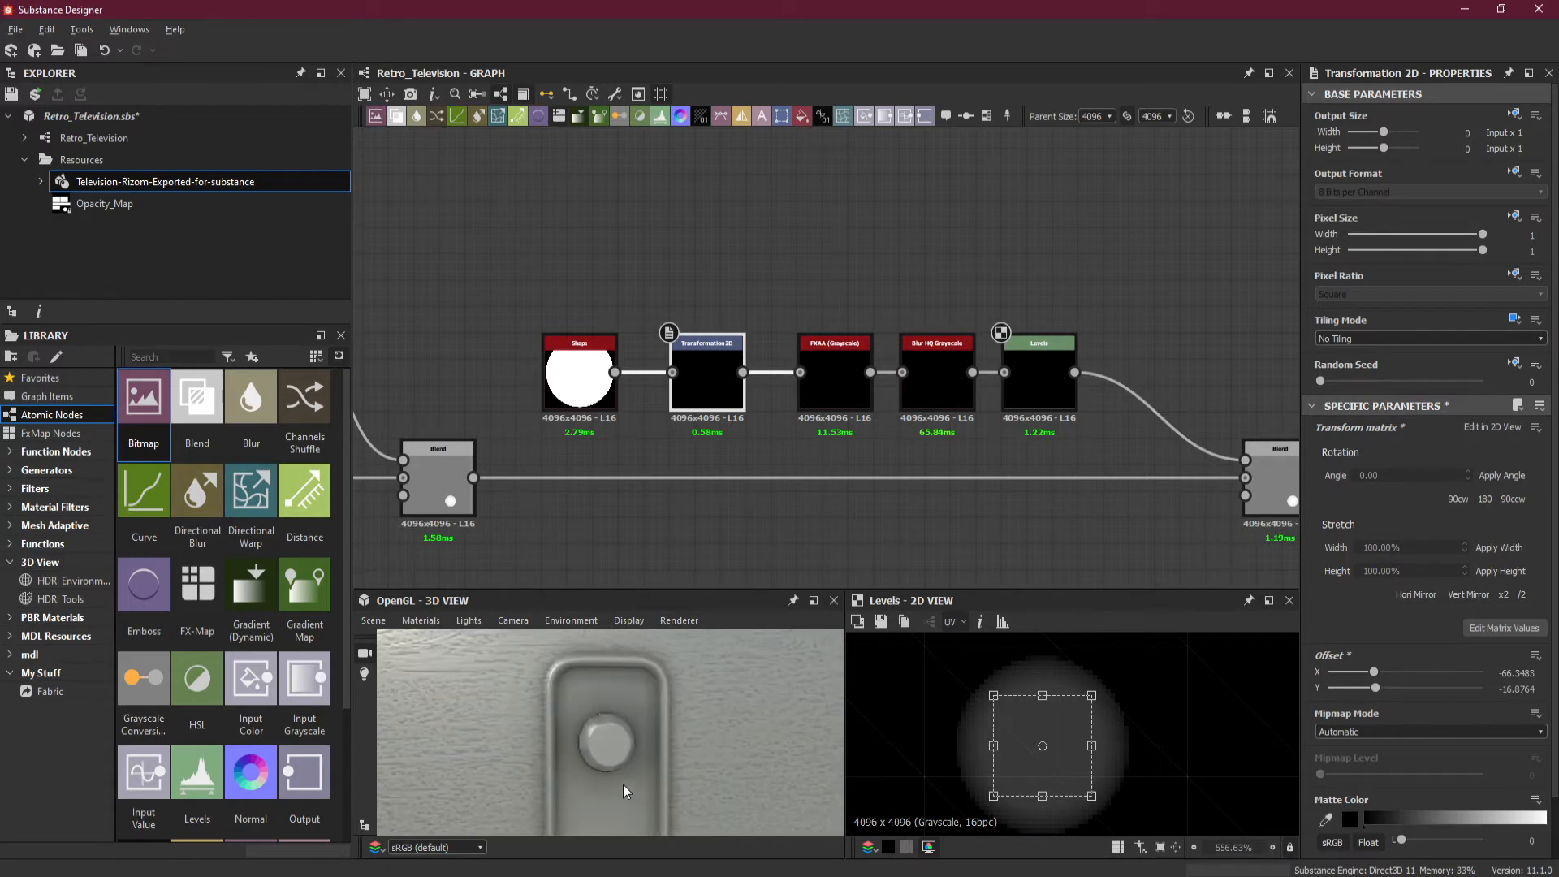
middle_drag(625, 792, 622, 784)
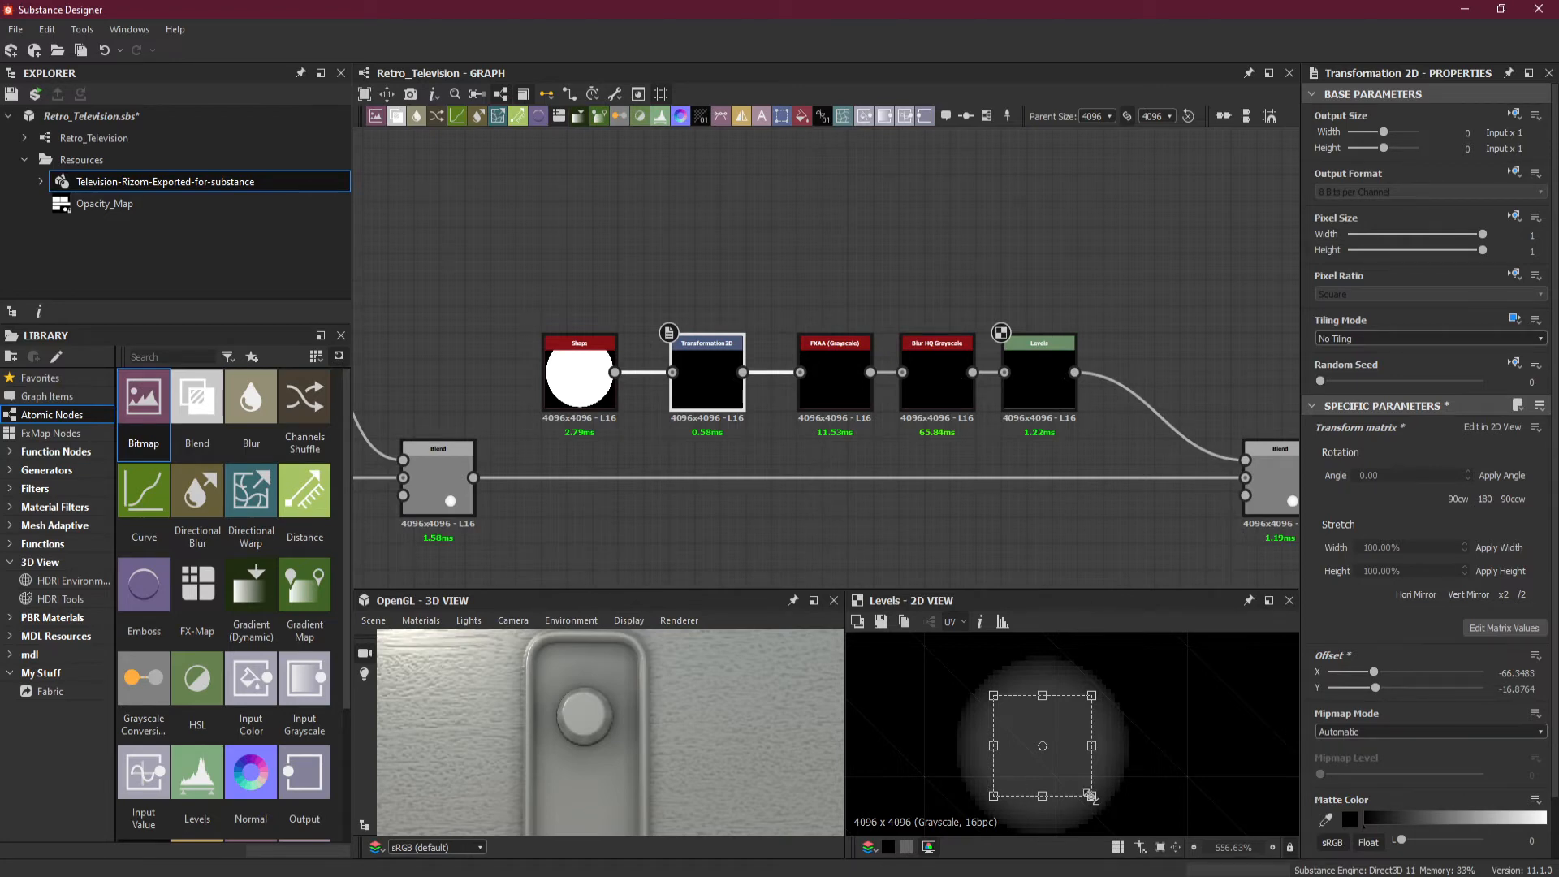
drag(1090, 796, 1085, 789)
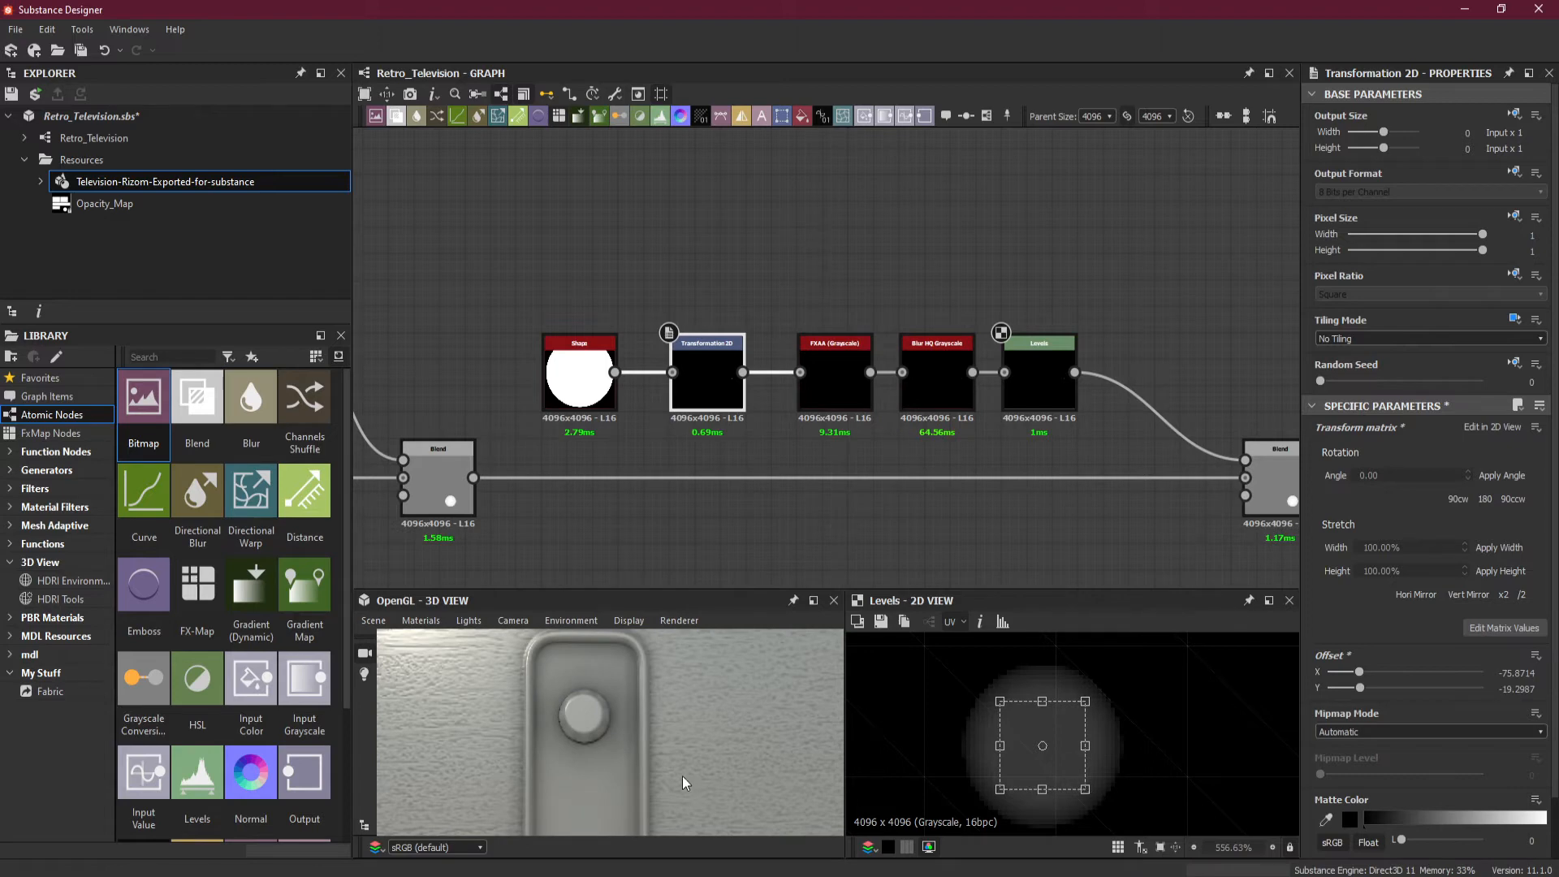
- Lower the Levels node's output white point to about 14% to reduce the knob's height, and check its shape on the model
drag(684, 781, 746, 765)
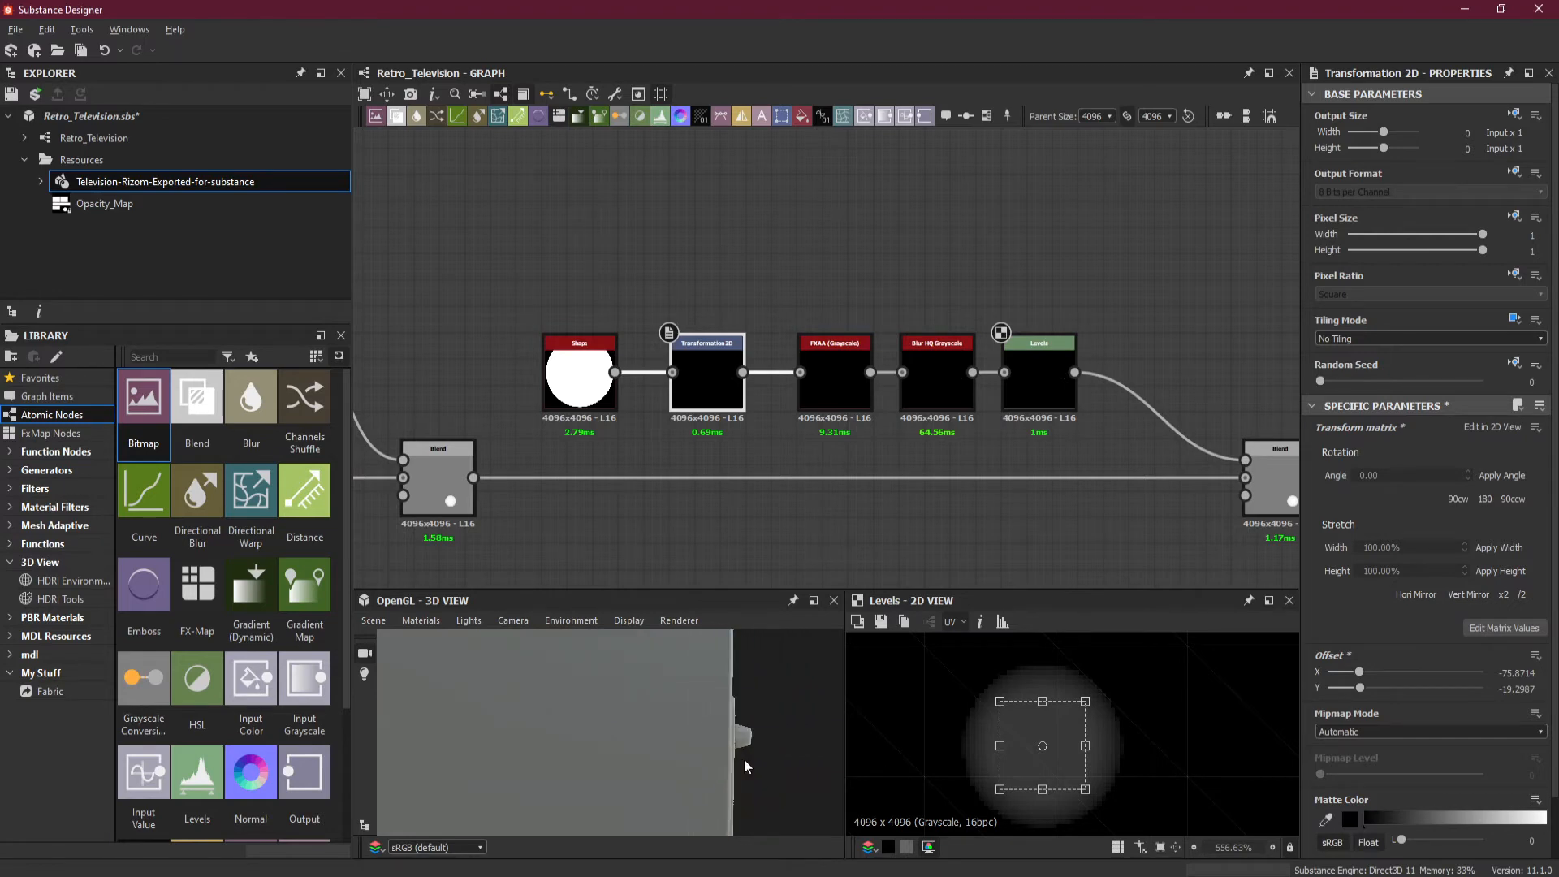
click(1039, 378)
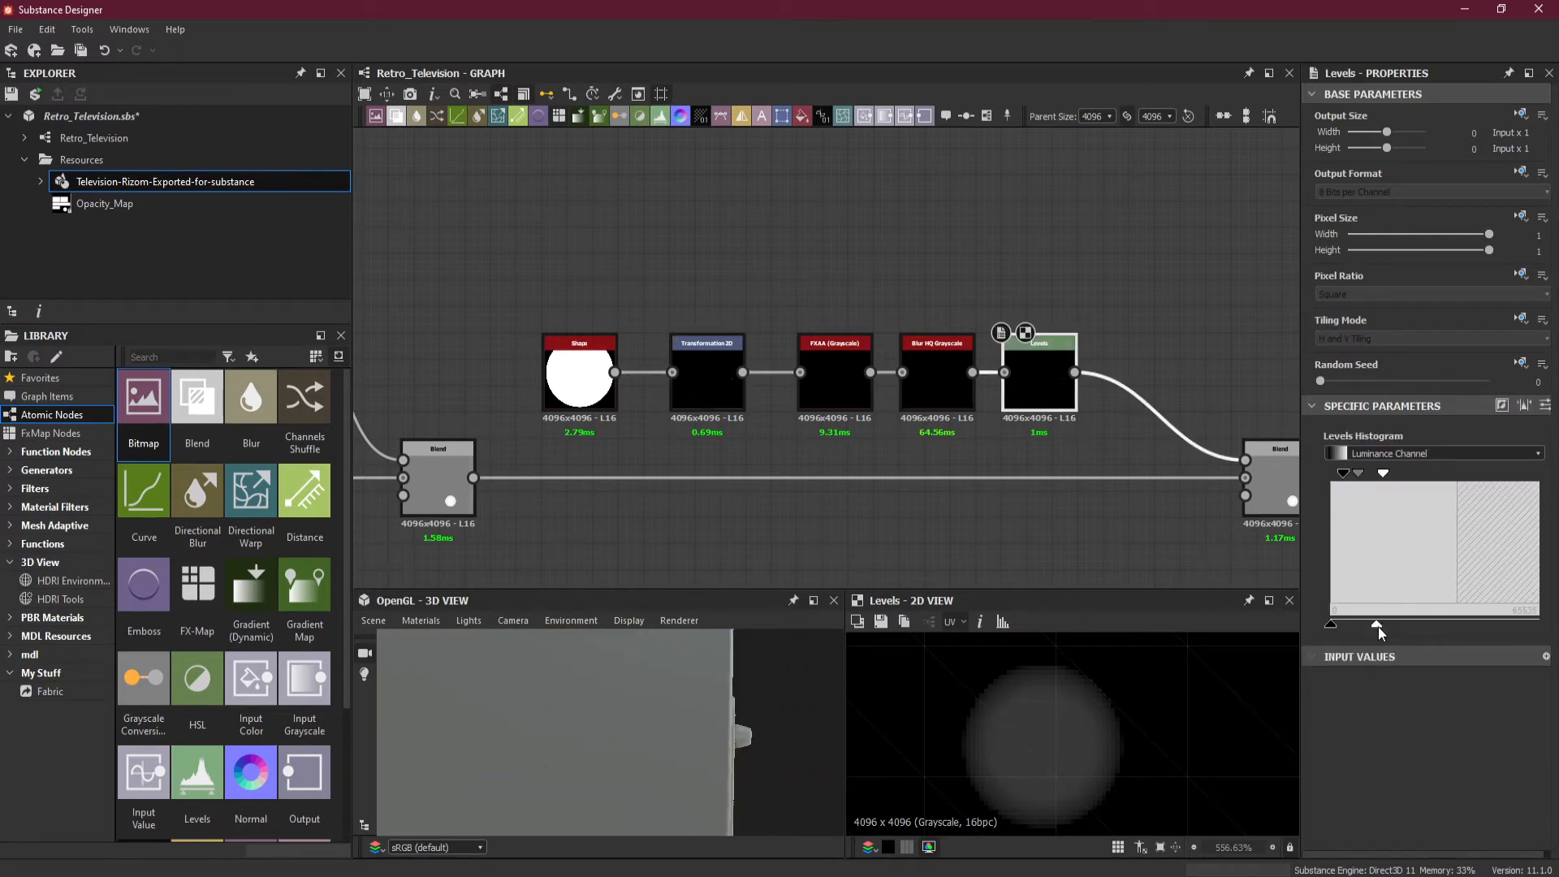
drag(1376, 626, 1363, 625)
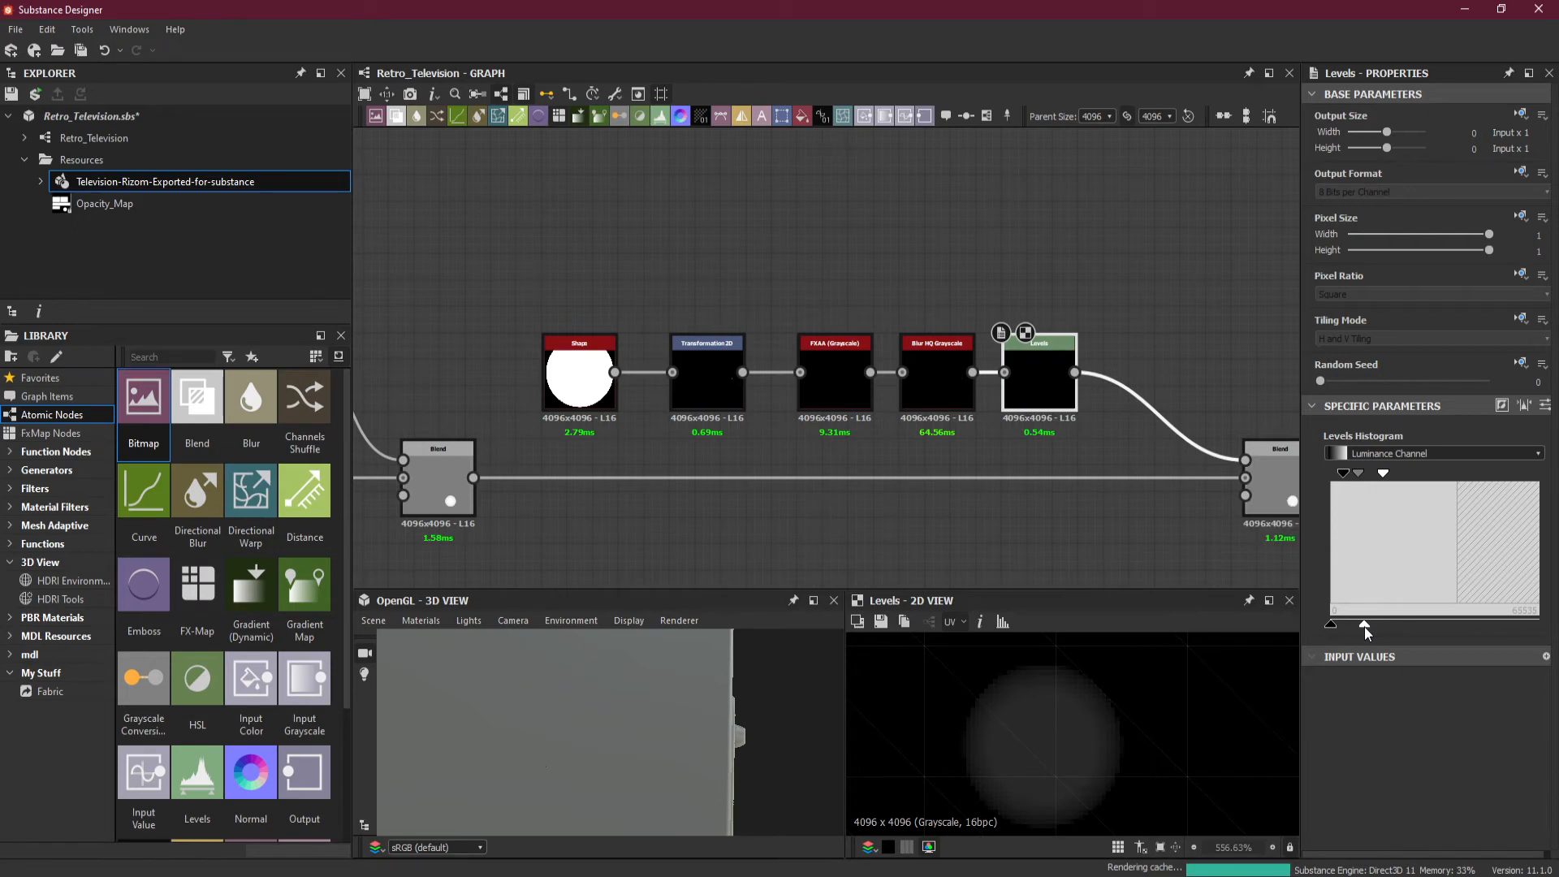
drag(1363, 626, 1359, 627)
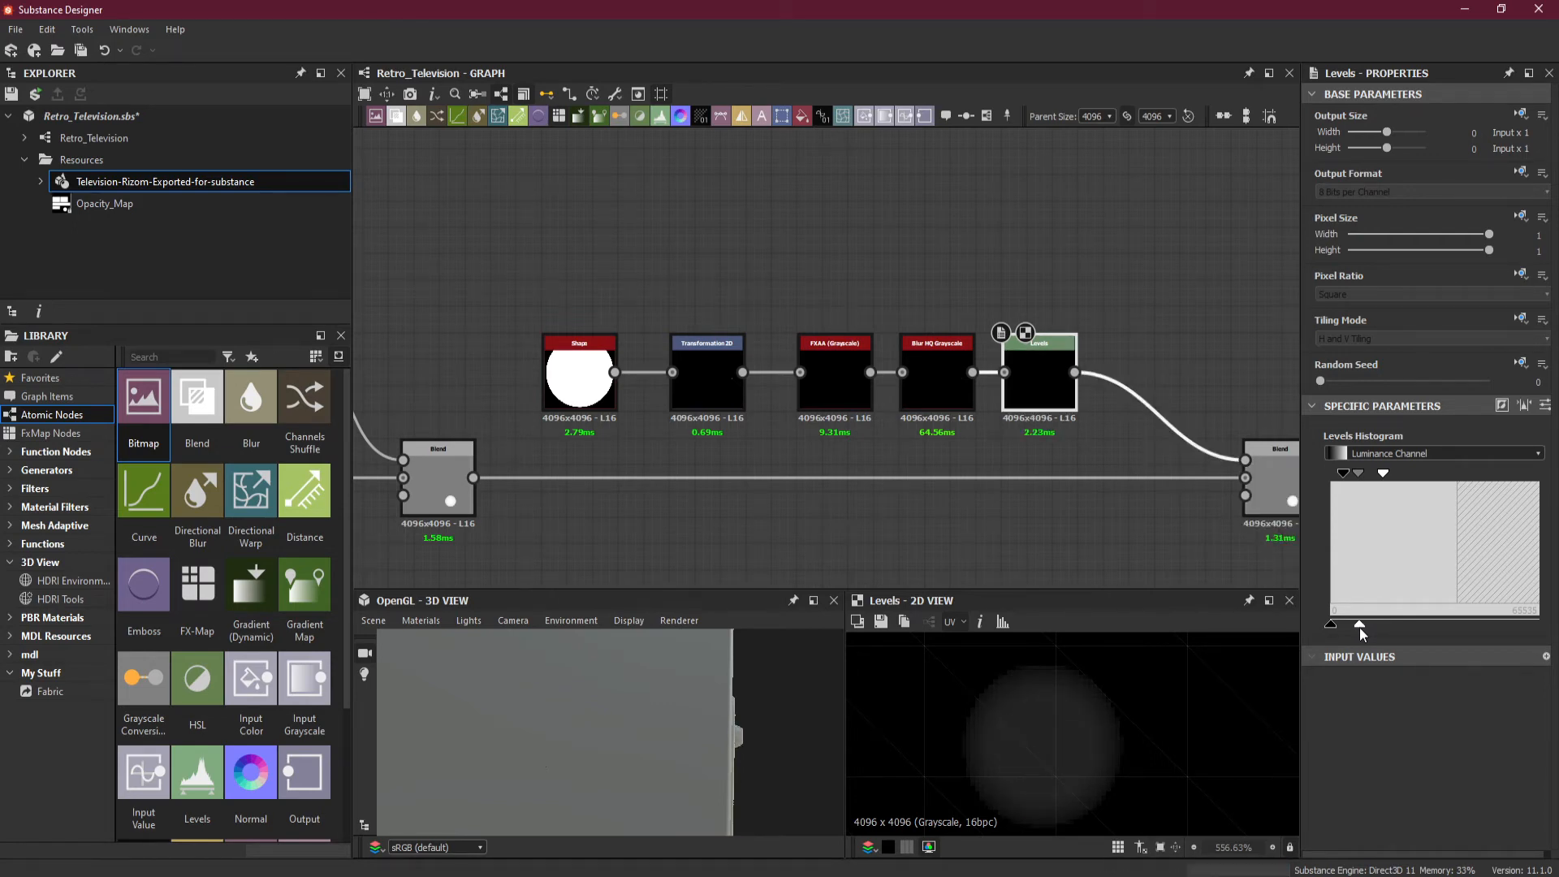
drag(770, 747, 641, 732)
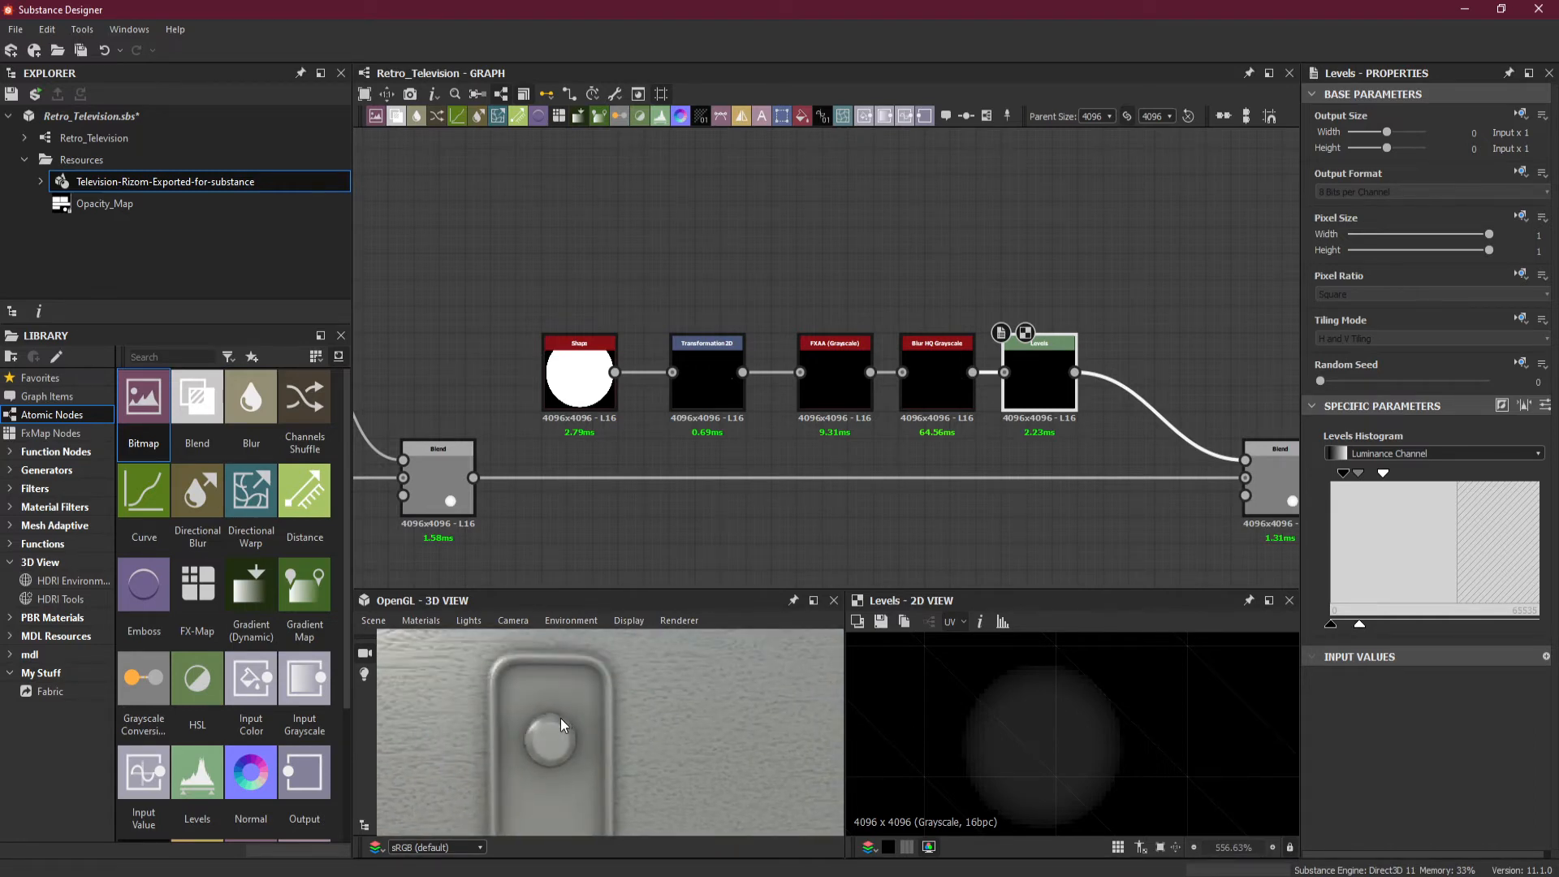
scroll(560, 718, up, 5)
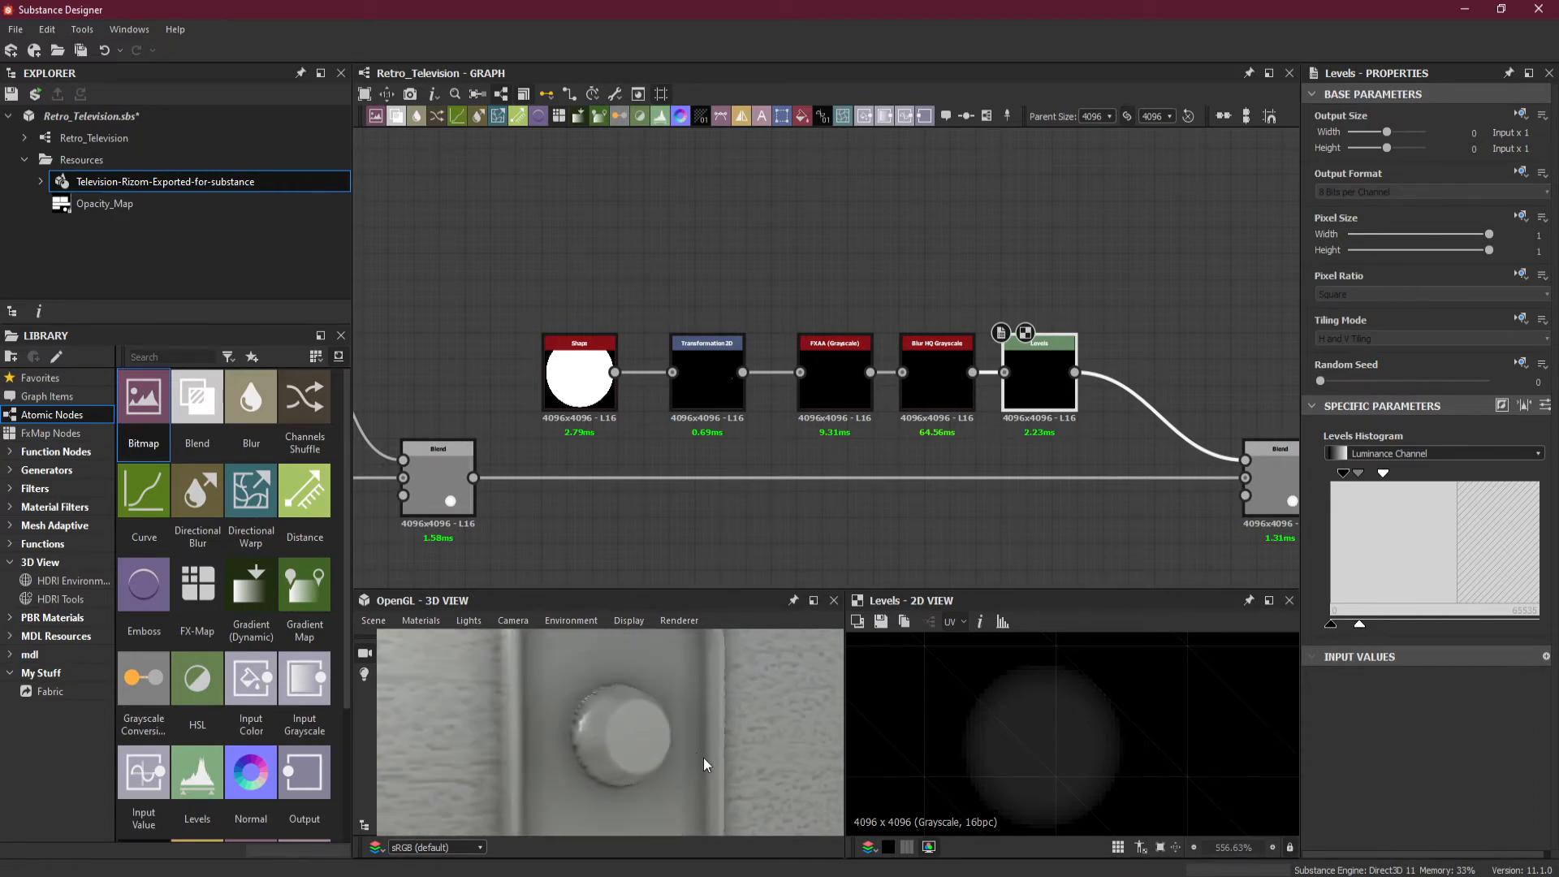
- Set the Levels node's input black point to about 10% of the range and shift its midpoint toward the white point to narrow the knob
click(949, 398)
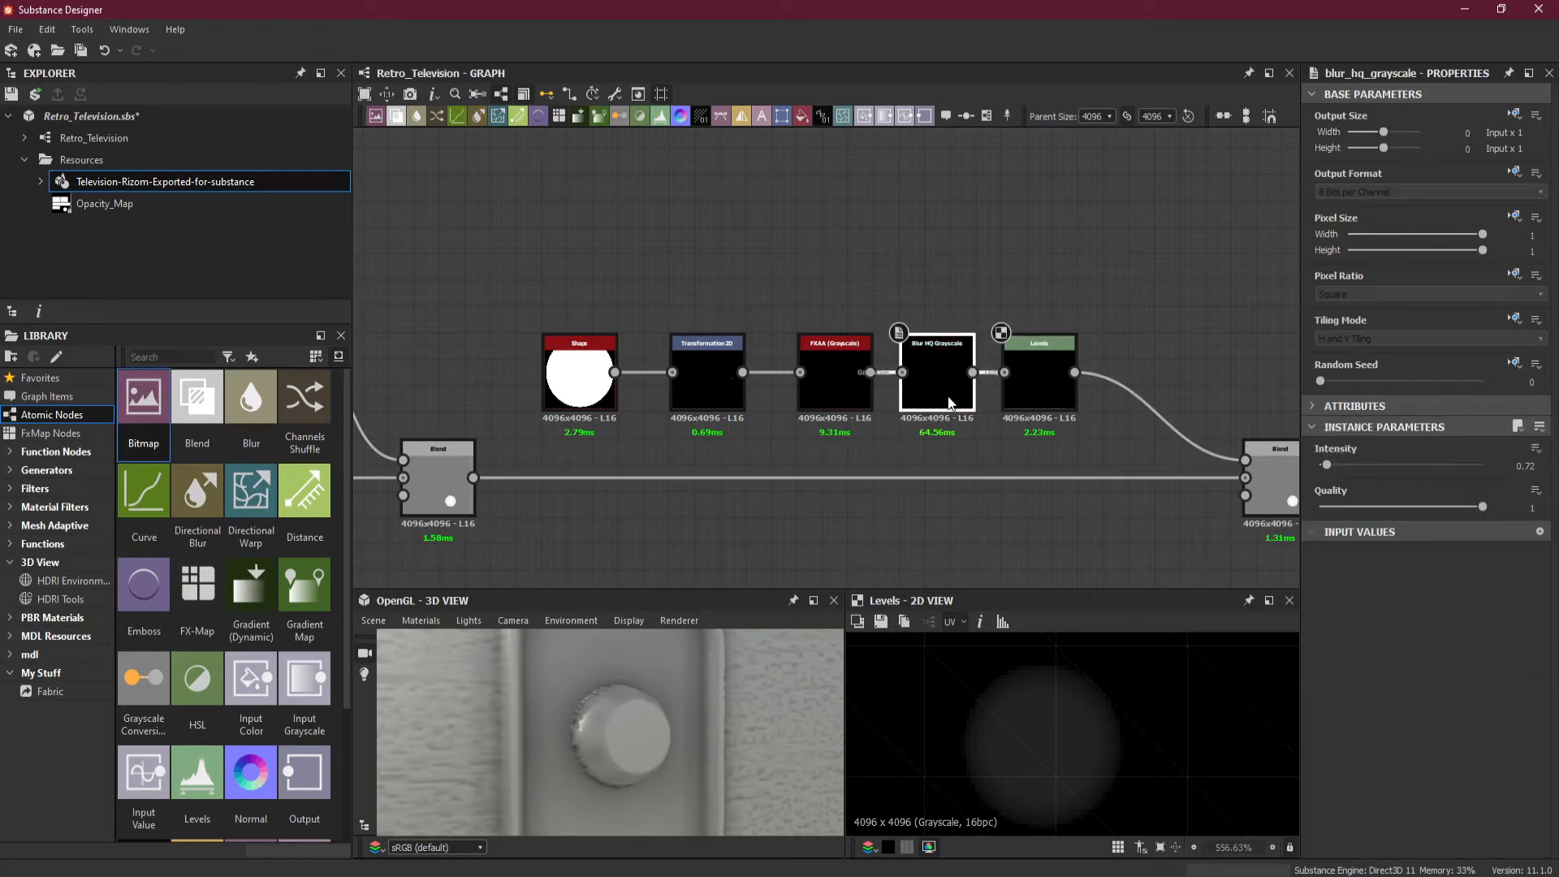
click(845, 406)
click(1055, 388)
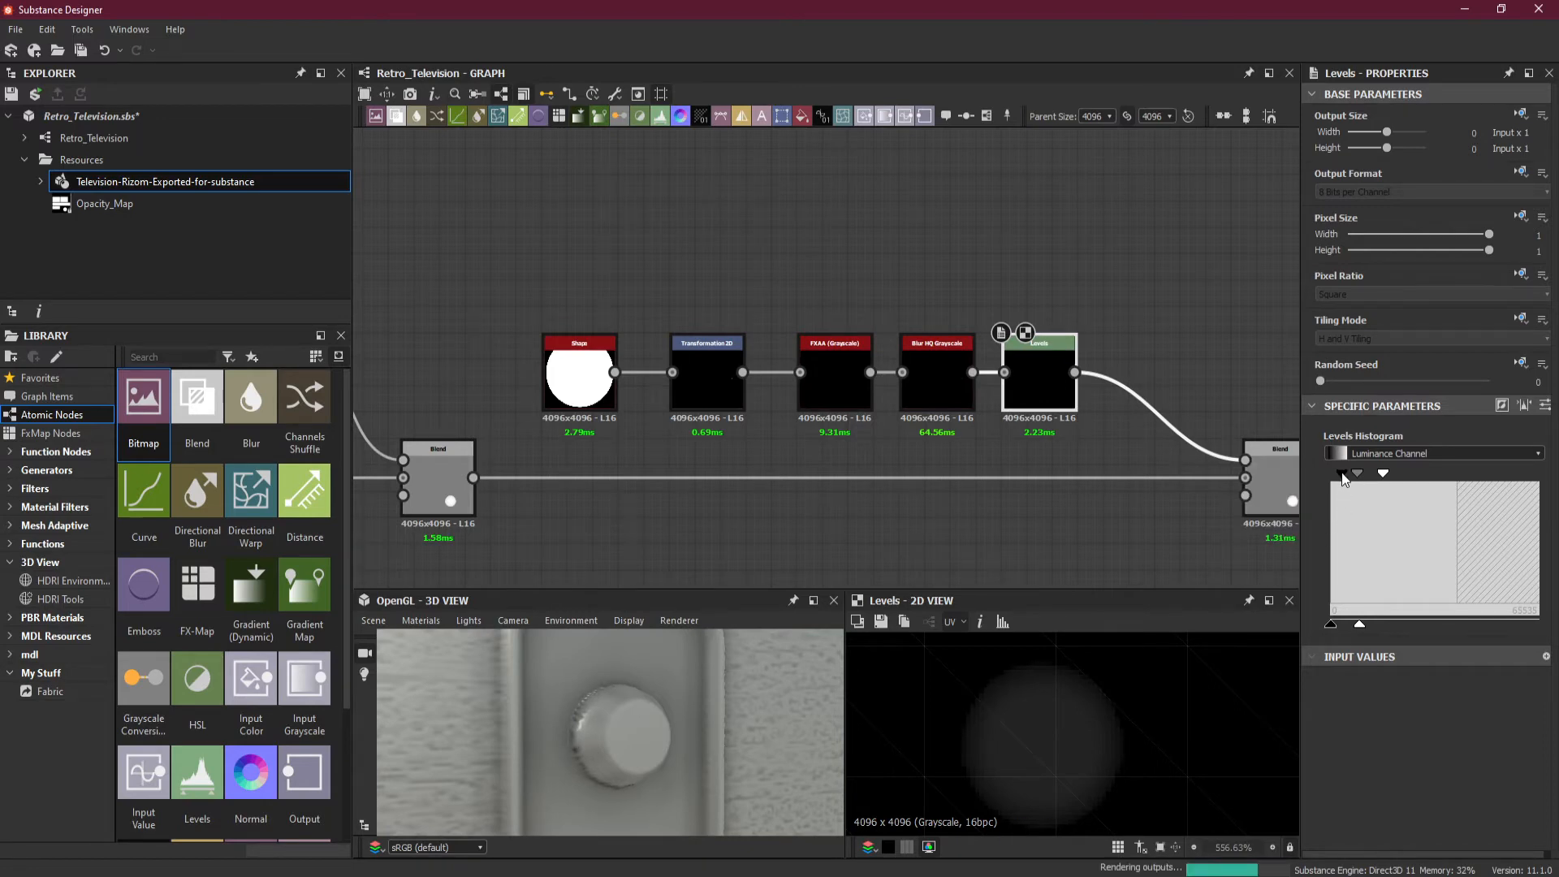
drag(1342, 478, 1339, 479)
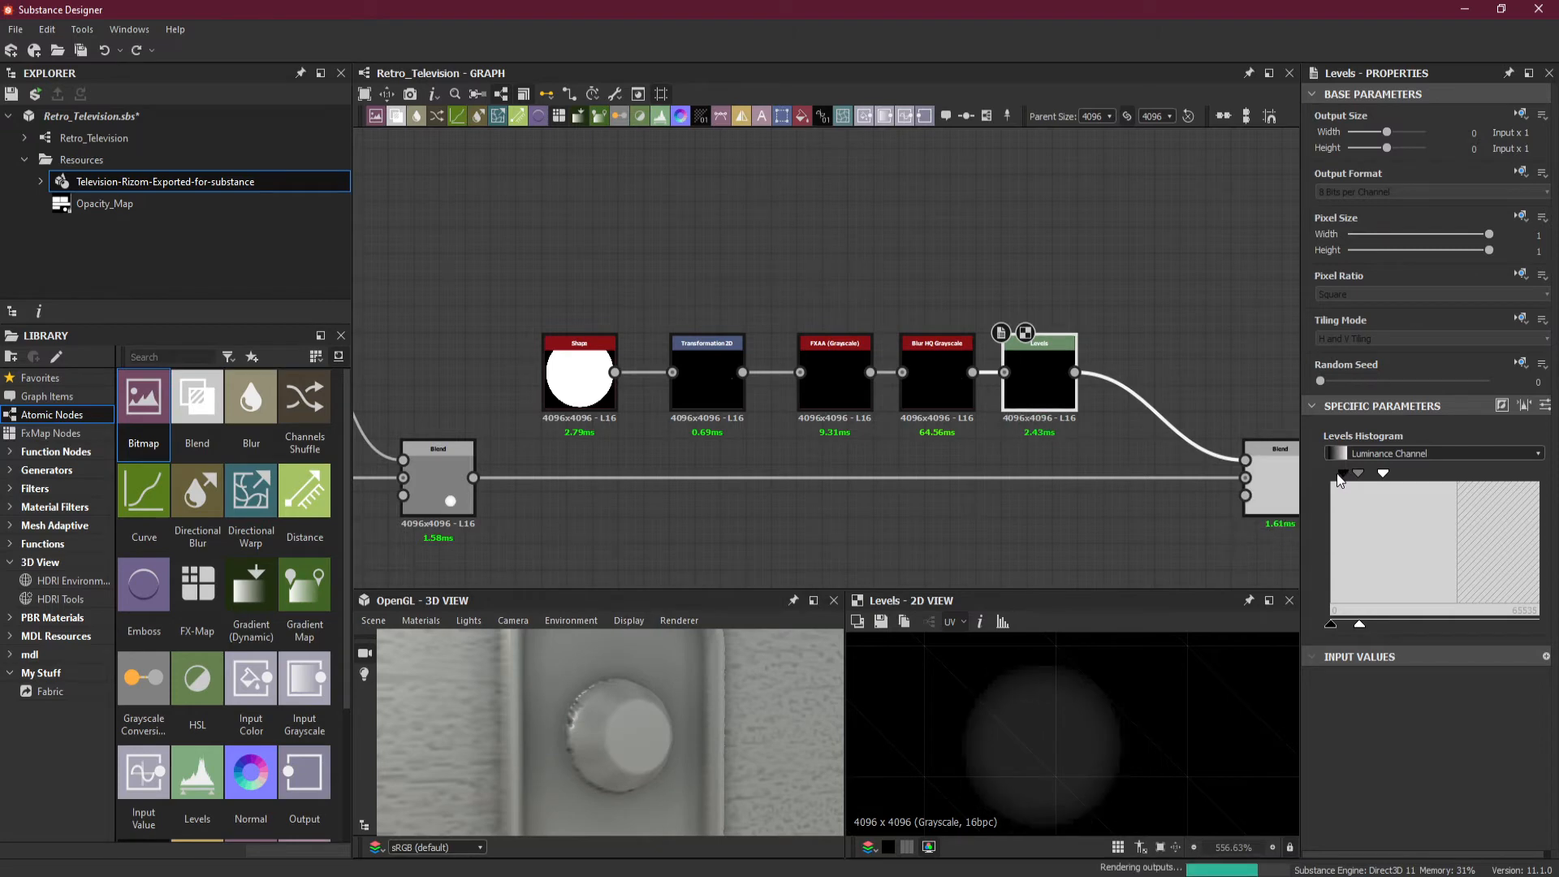
drag(1339, 479, 1354, 481)
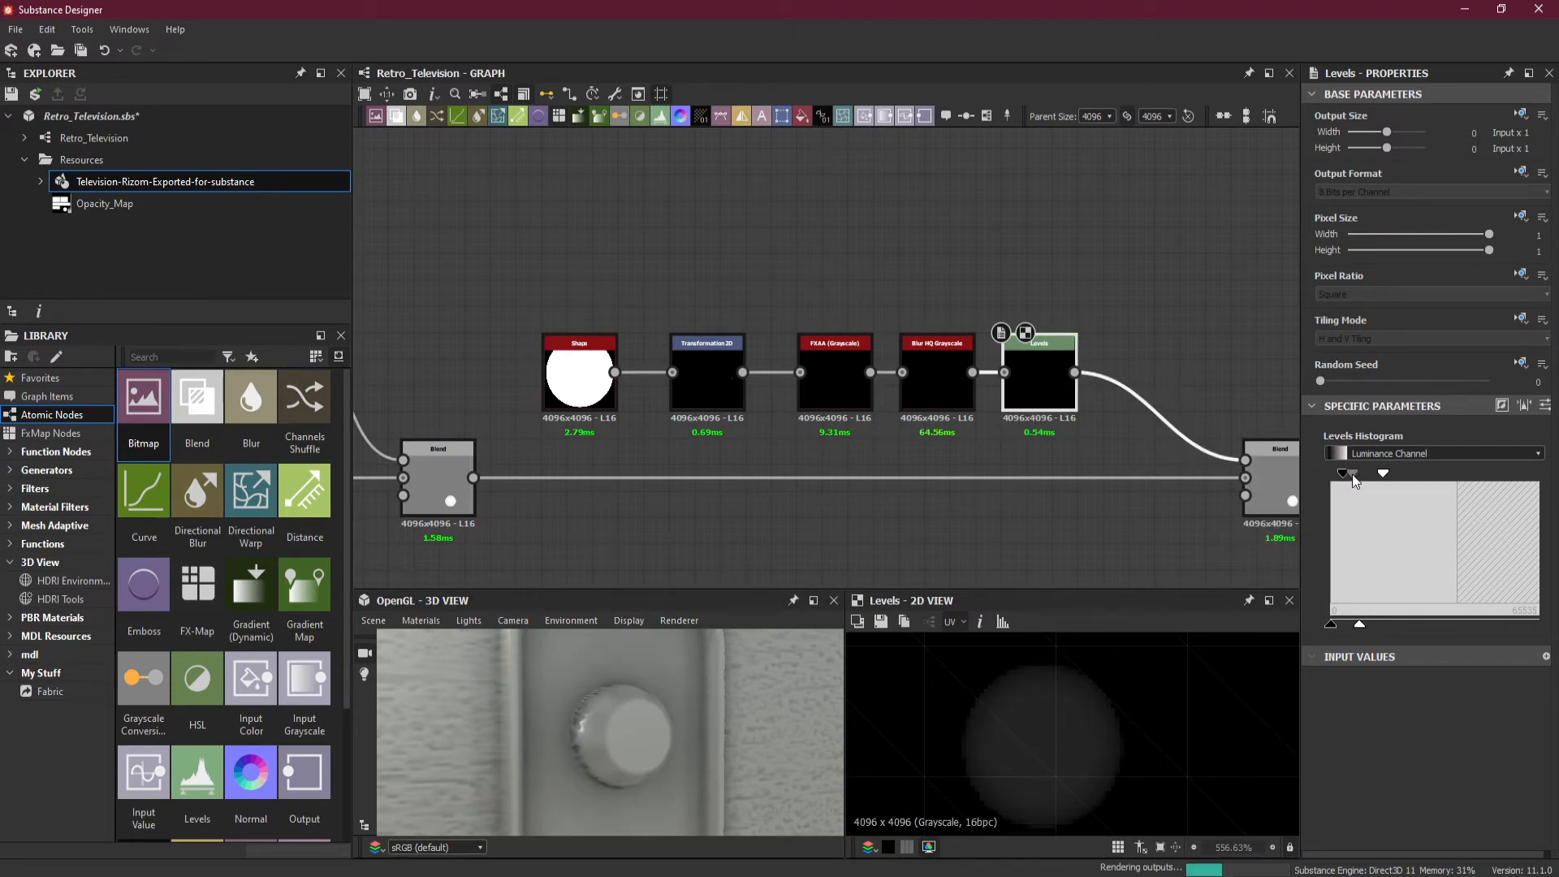
drag(1352, 474, 1366, 475)
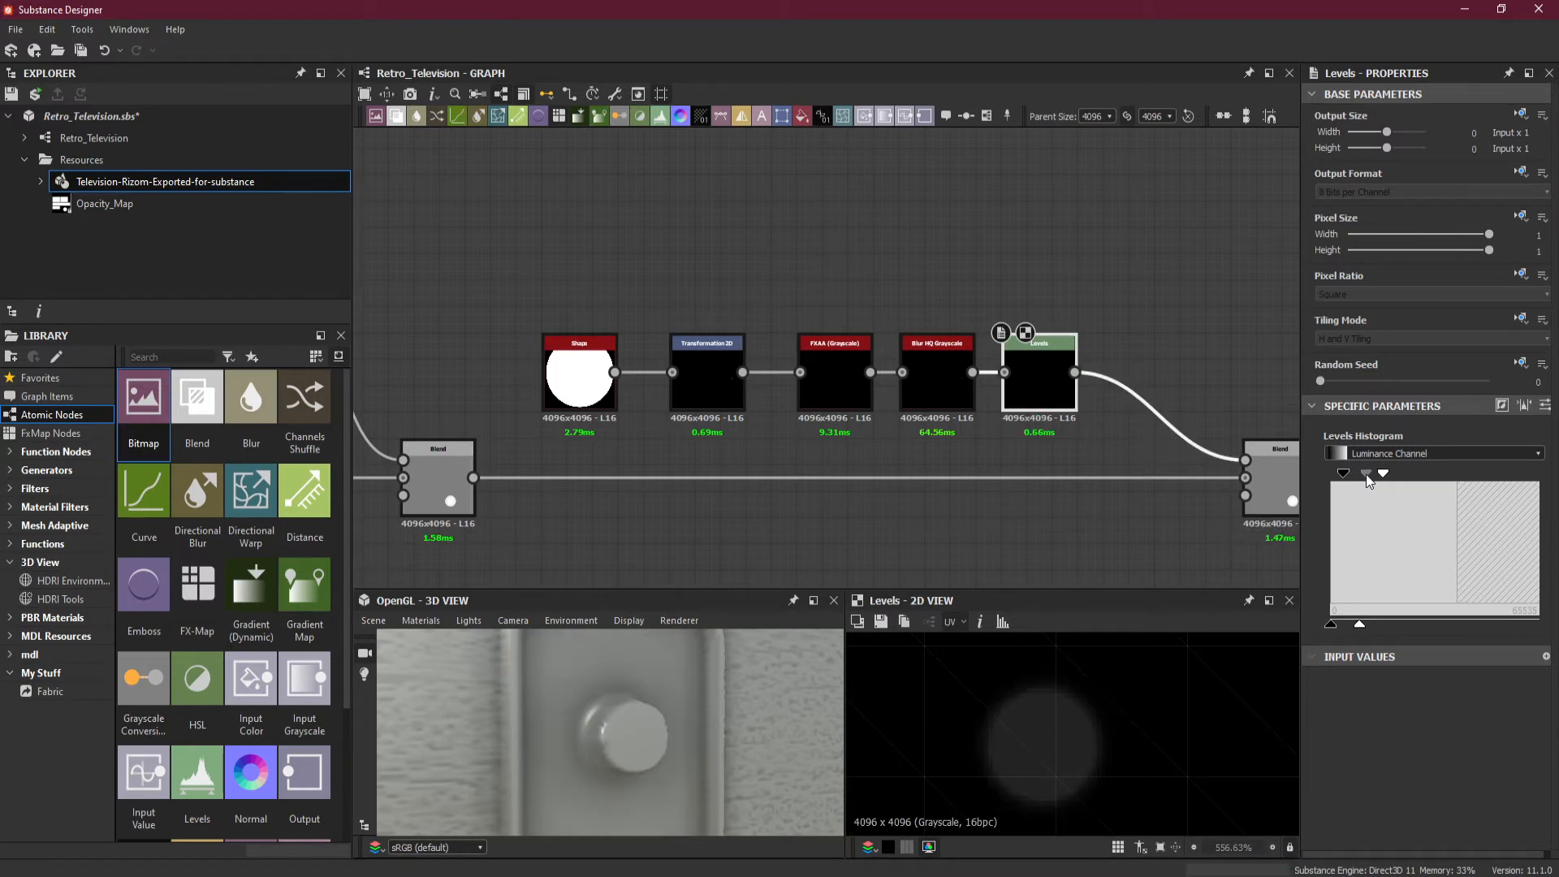
drag(1365, 474, 1362, 475)
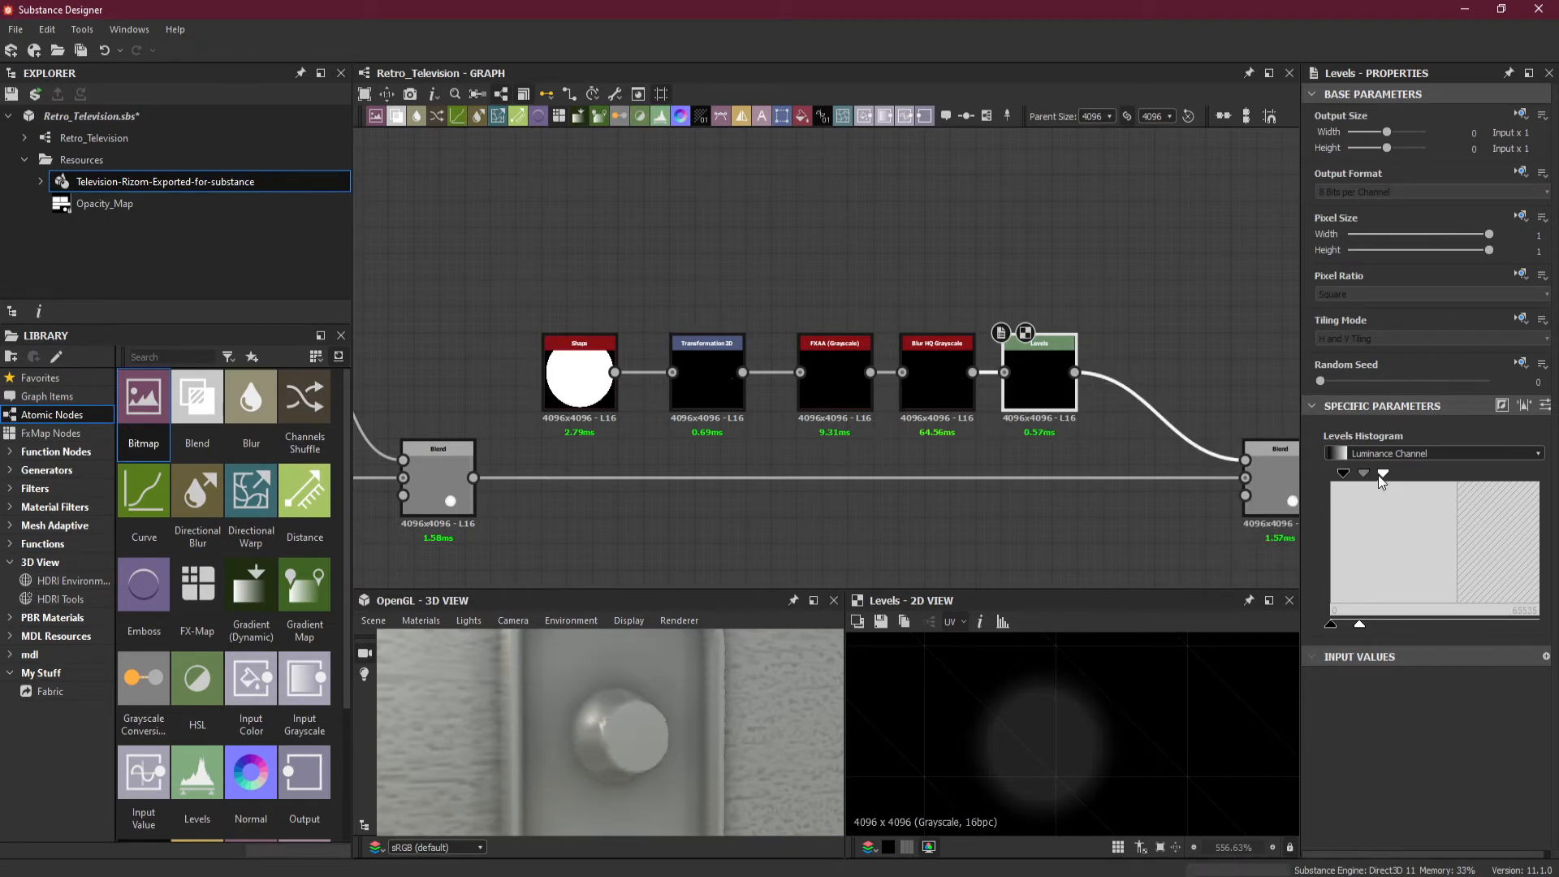
mouse_move(1383, 475)
mouse_down()
mouse_move(1340, 477)
mouse_move(1353, 479)
mouse_up()
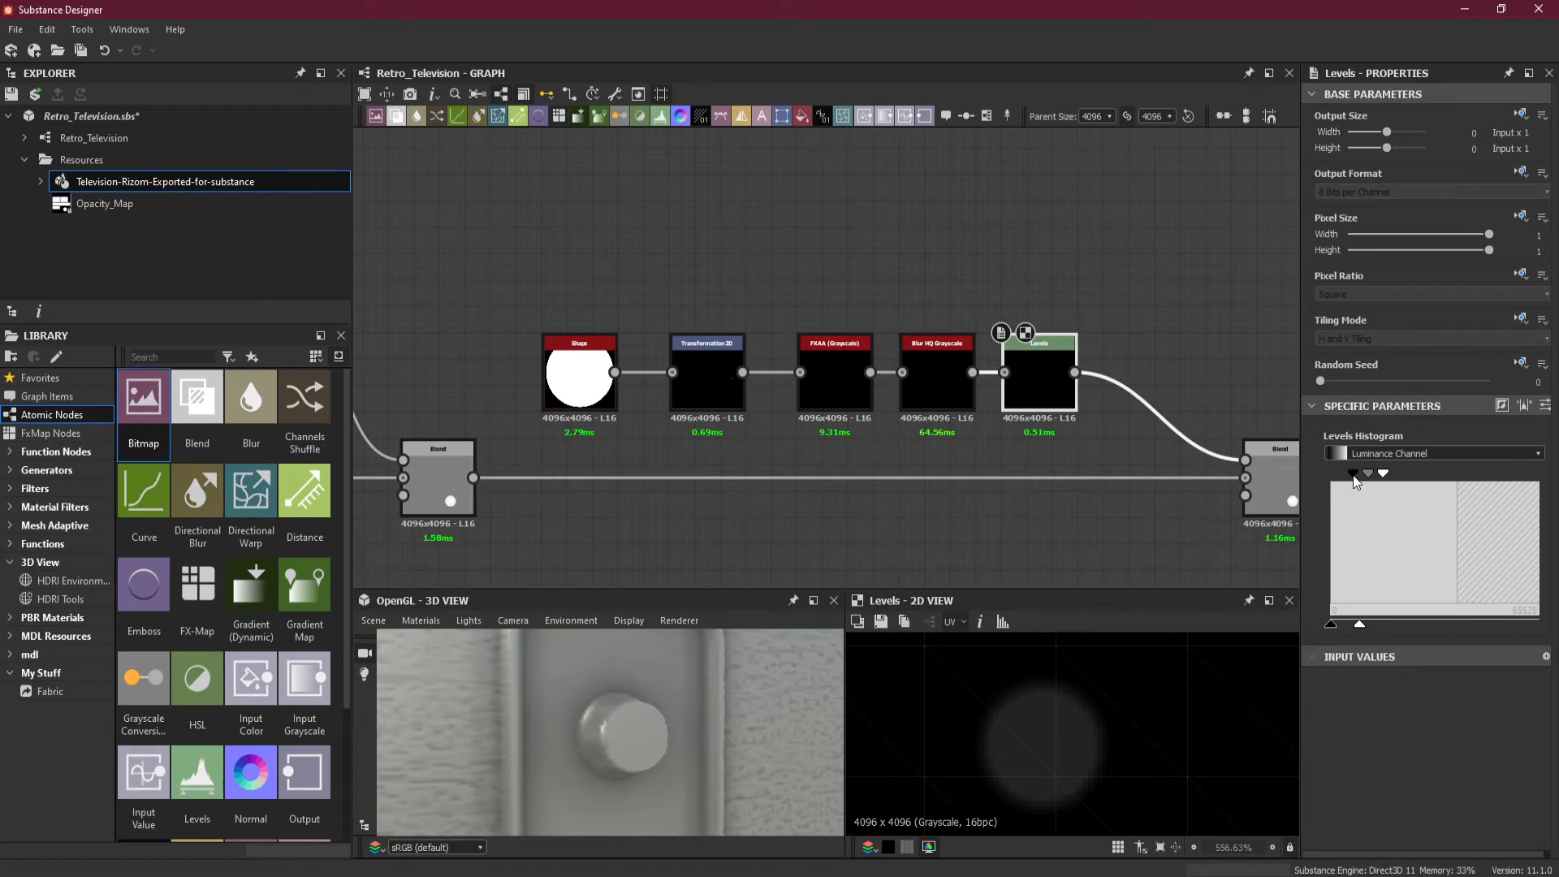
- Raise the Levels node's output white point to about 18% and check the knob's height from the cabinet's side
drag(649, 771, 608, 731)
drag(1358, 625, 1371, 626)
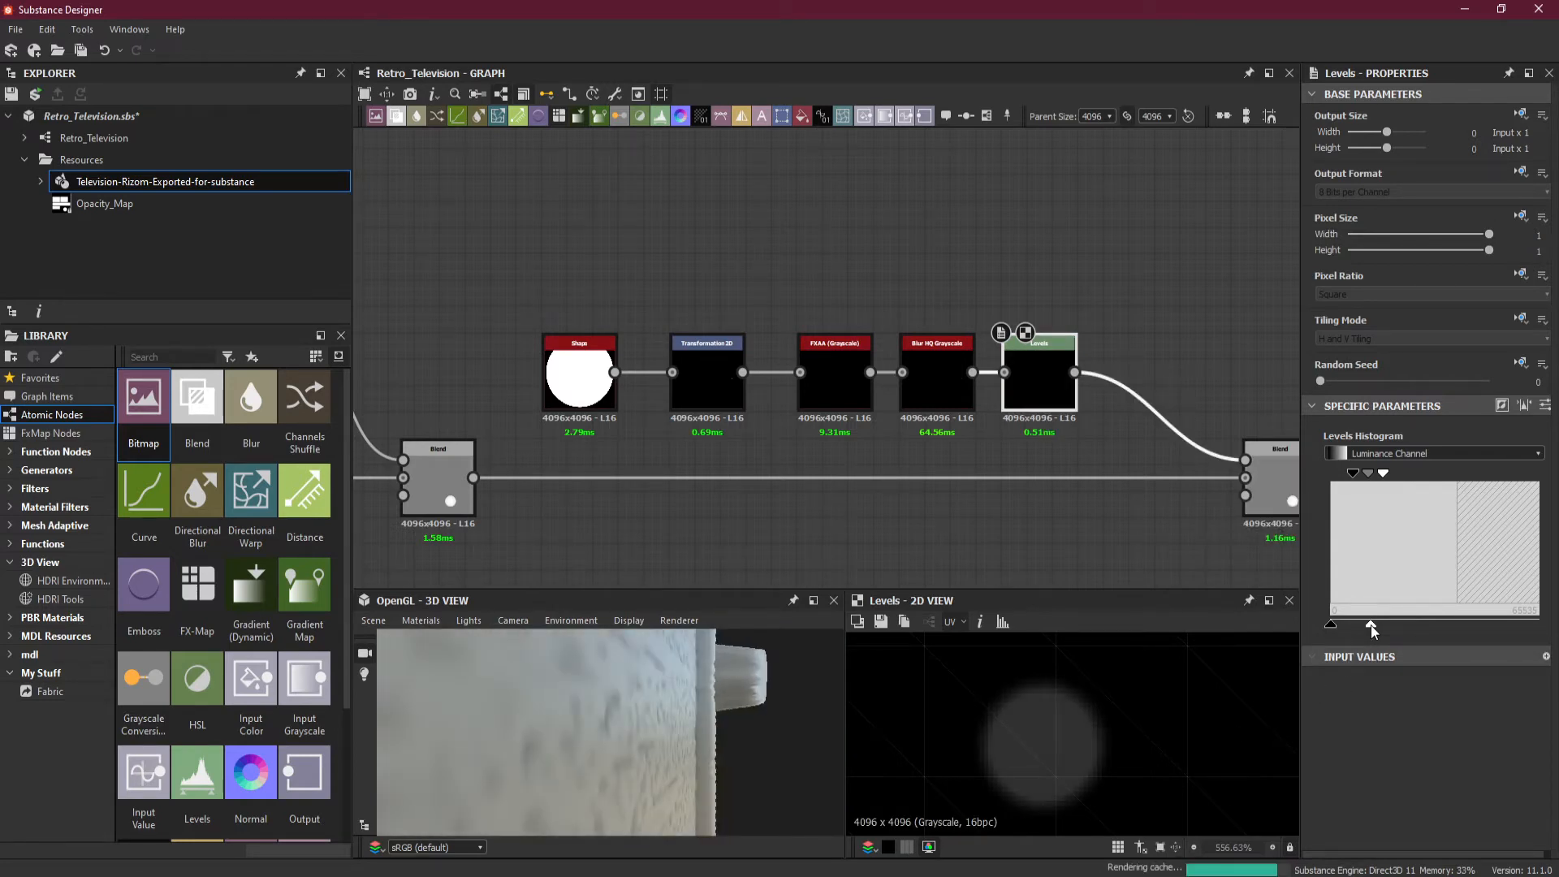
drag(748, 716, 750, 768)
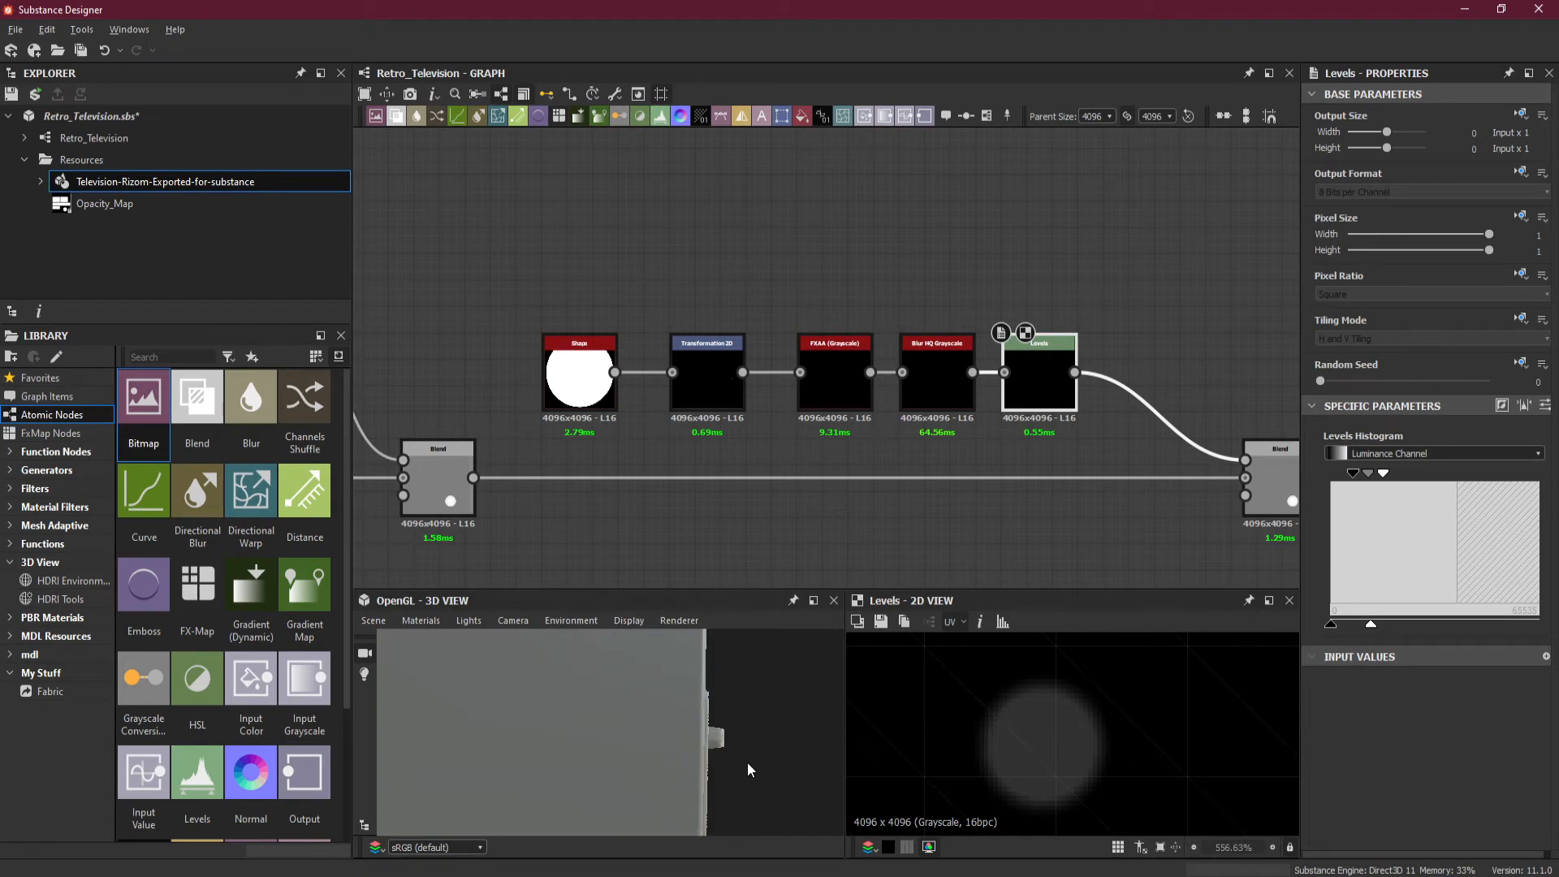
drag(1371, 625, 1367, 625)
drag(811, 763, 568, 732)
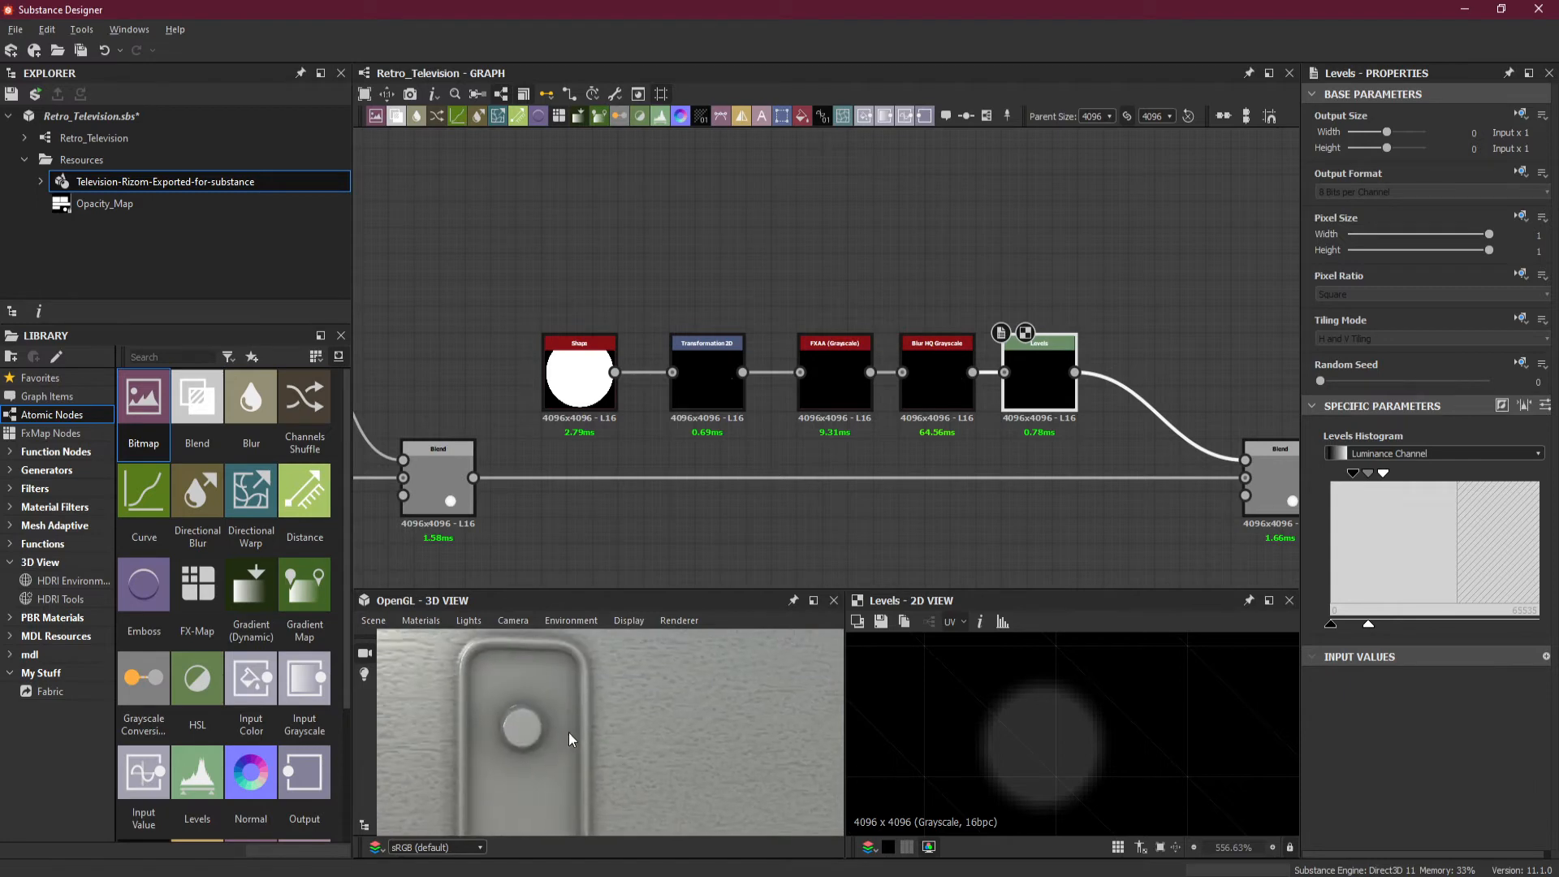
- Enlarge the disc by about 20% with its Transformation 2D node, keeping it centred in place, and check the knob on the model
click(708, 382)
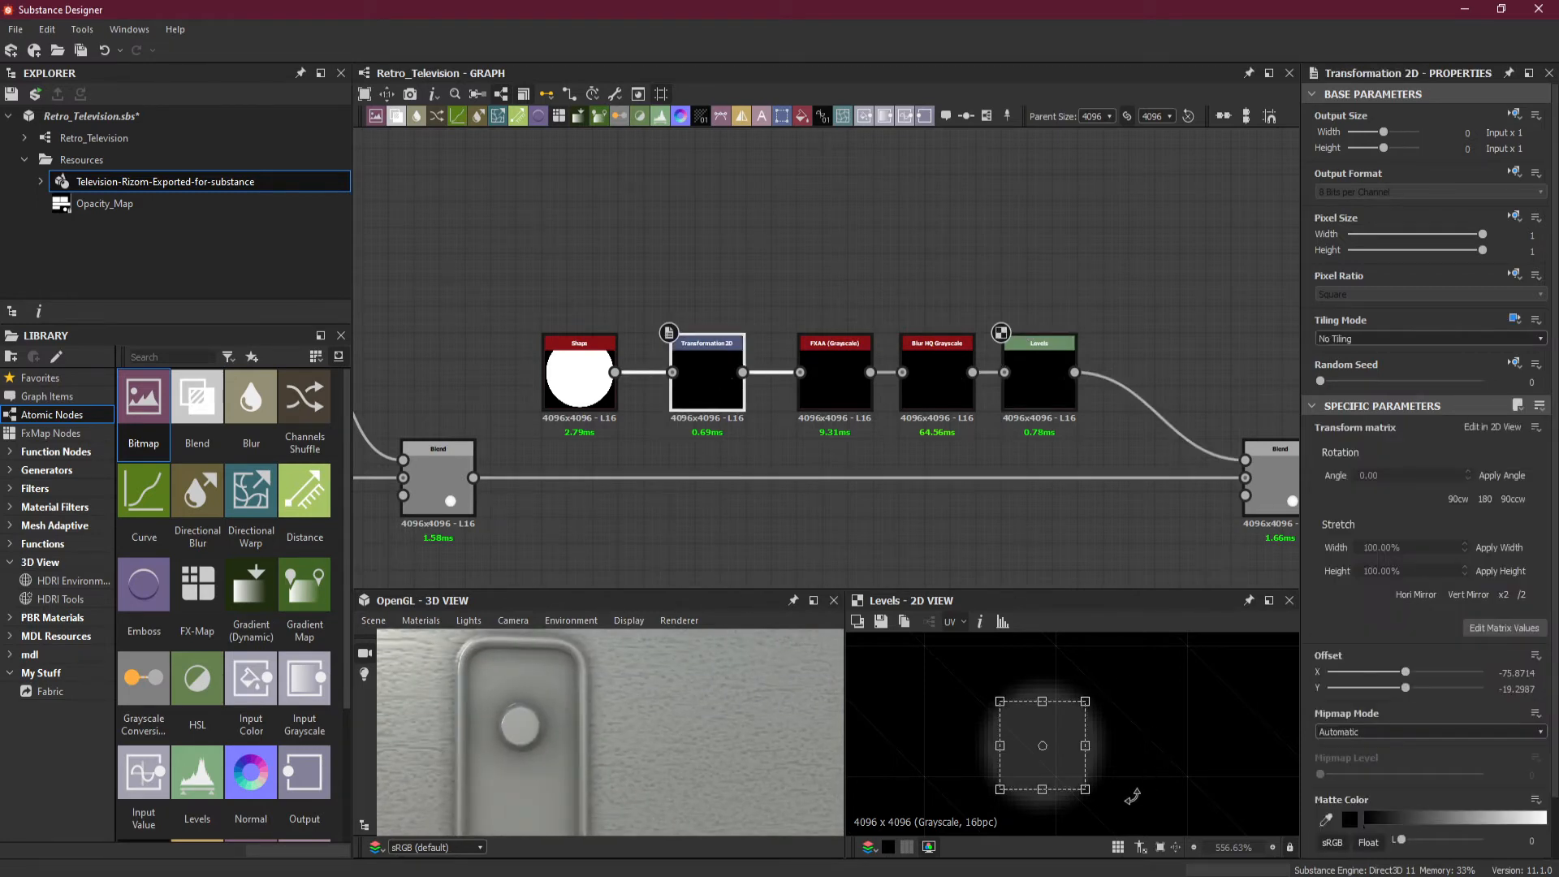
drag(1088, 792, 1095, 800)
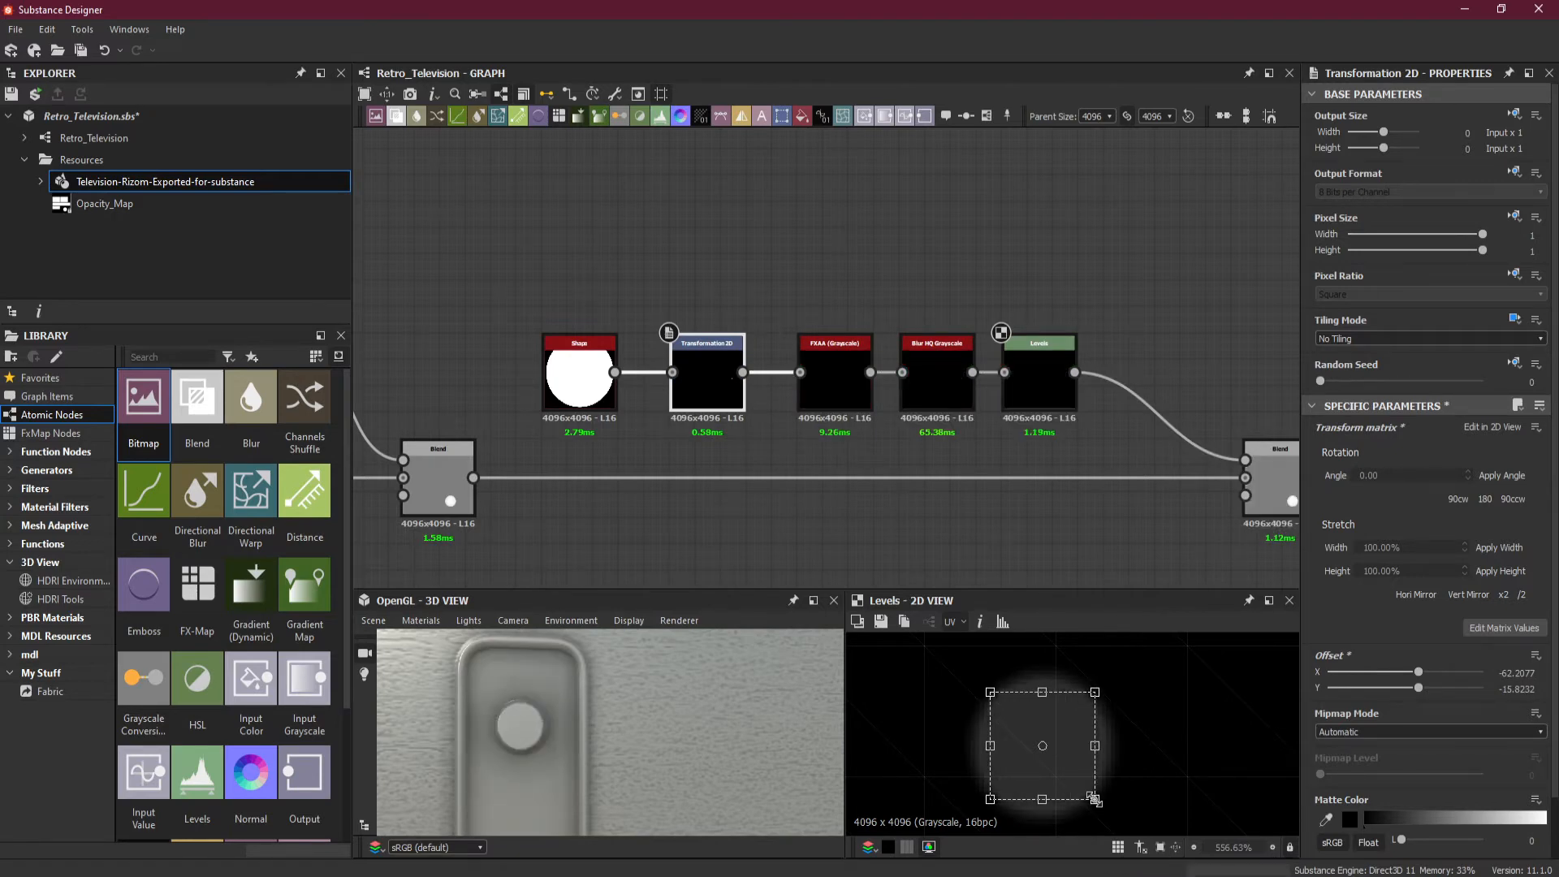
alt+drag(535, 770, 619, 772)
alt+right_drag(619, 771, 656, 590)
alt+drag(670, 703, 601, 734)
- Insert a Mirror Grayscale node between the knob's Levels node and its Blend node, moving the Blend away to make room
scroll(913, 402, down, 4)
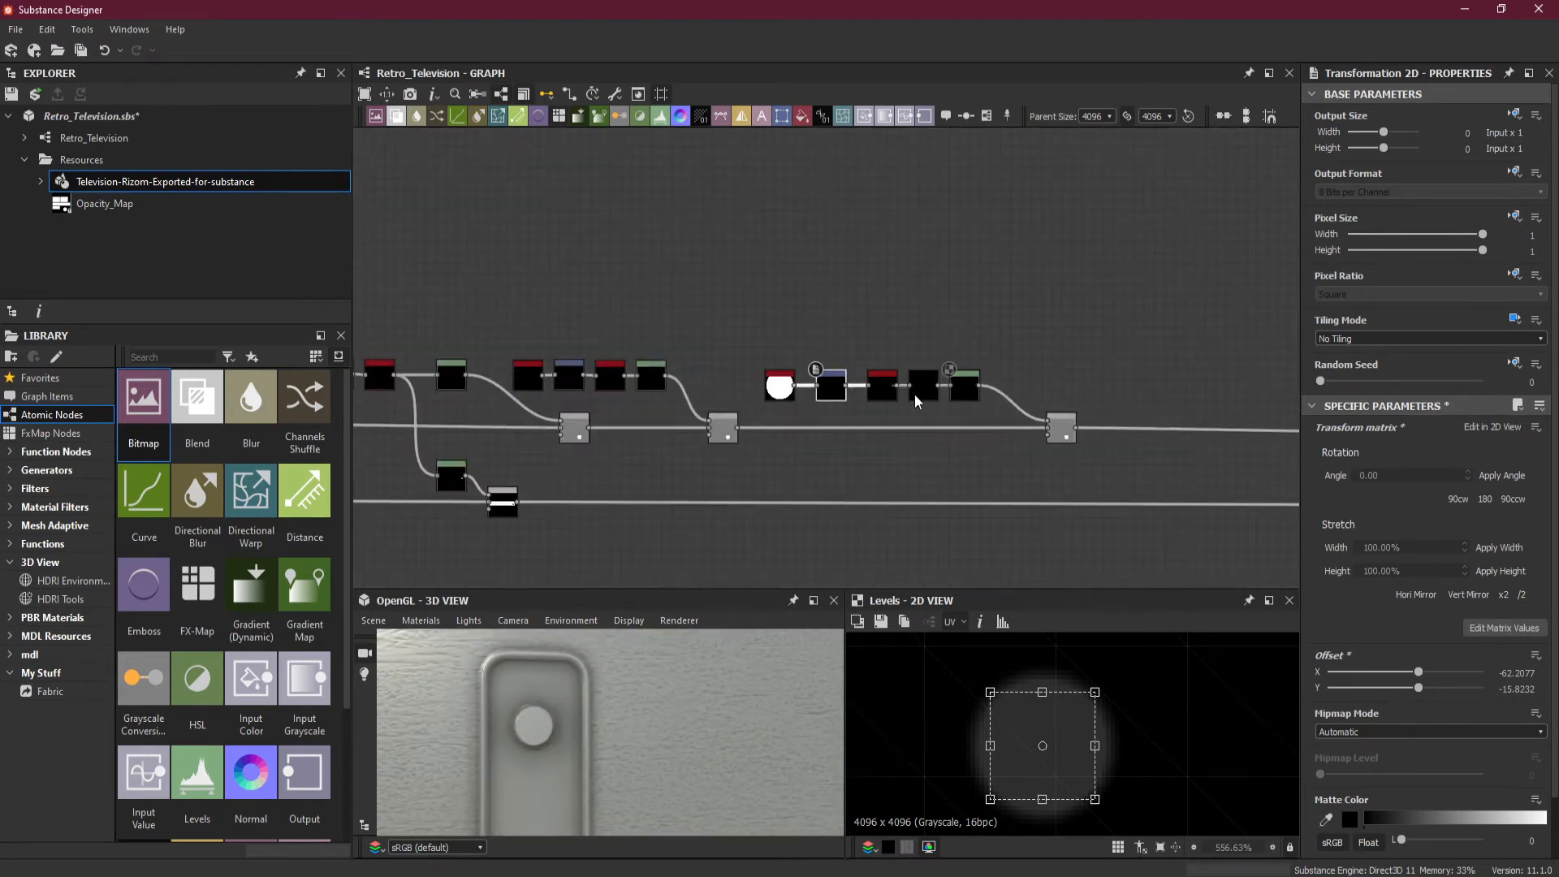
drag(775, 344, 1051, 452)
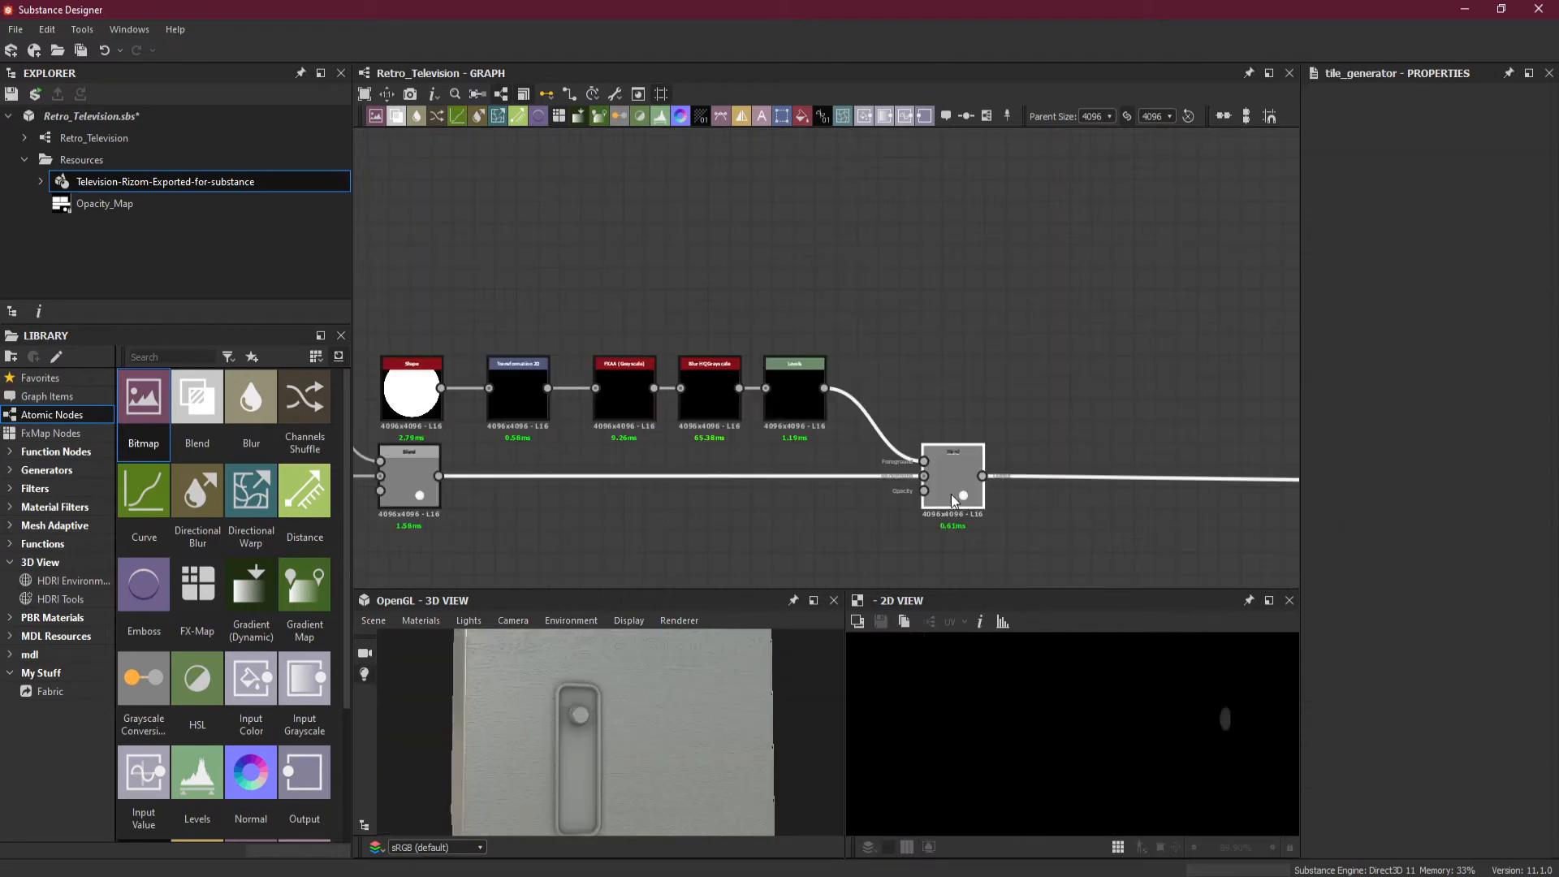
click(983, 495)
drag(985, 500, 1070, 504)
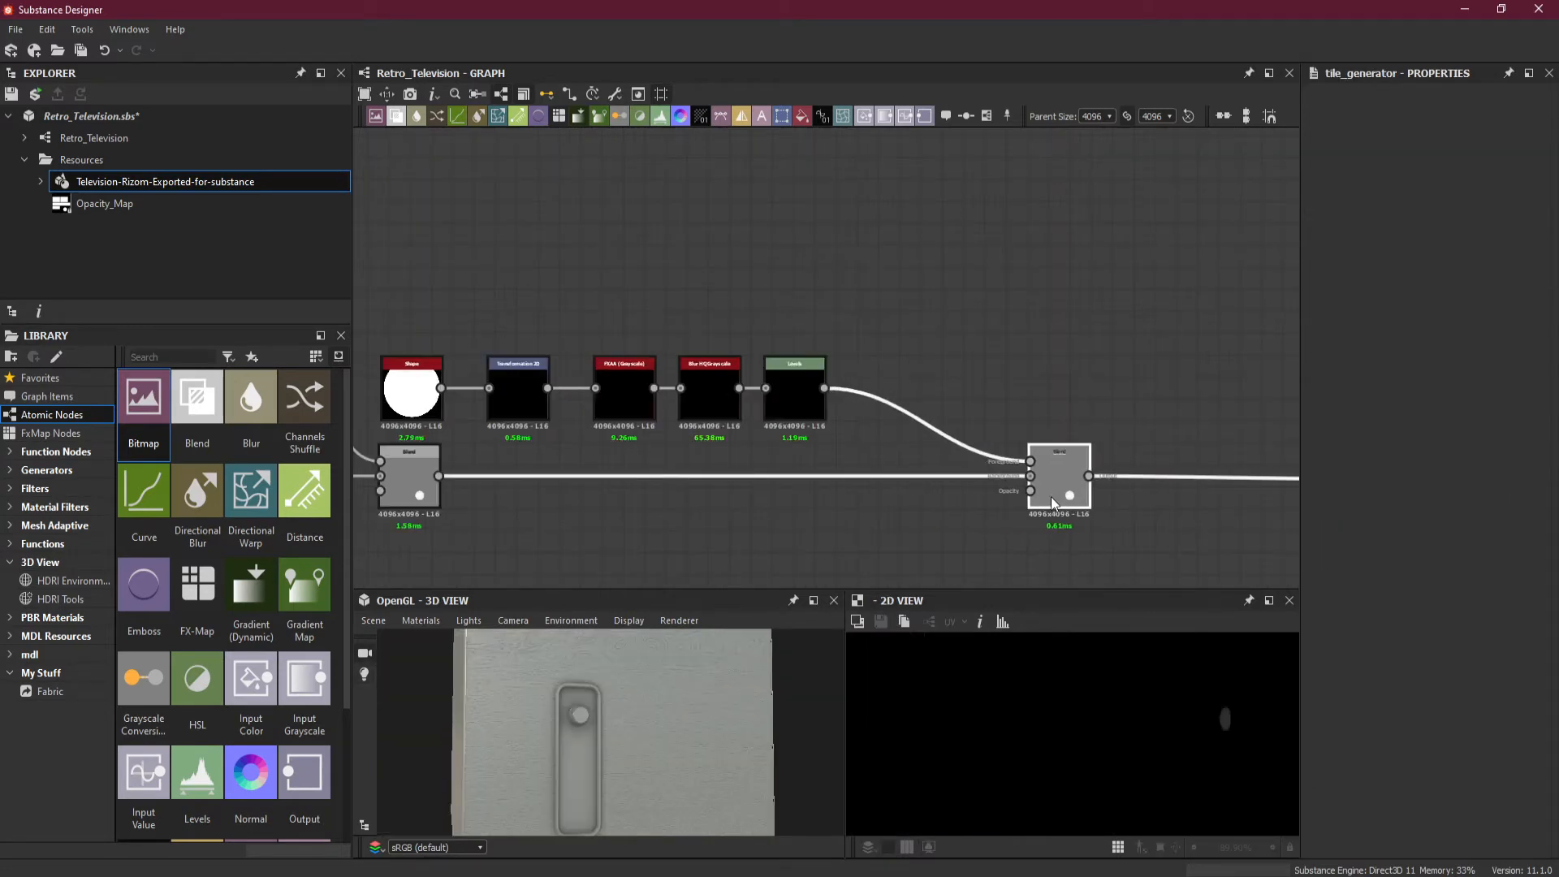
key(space)
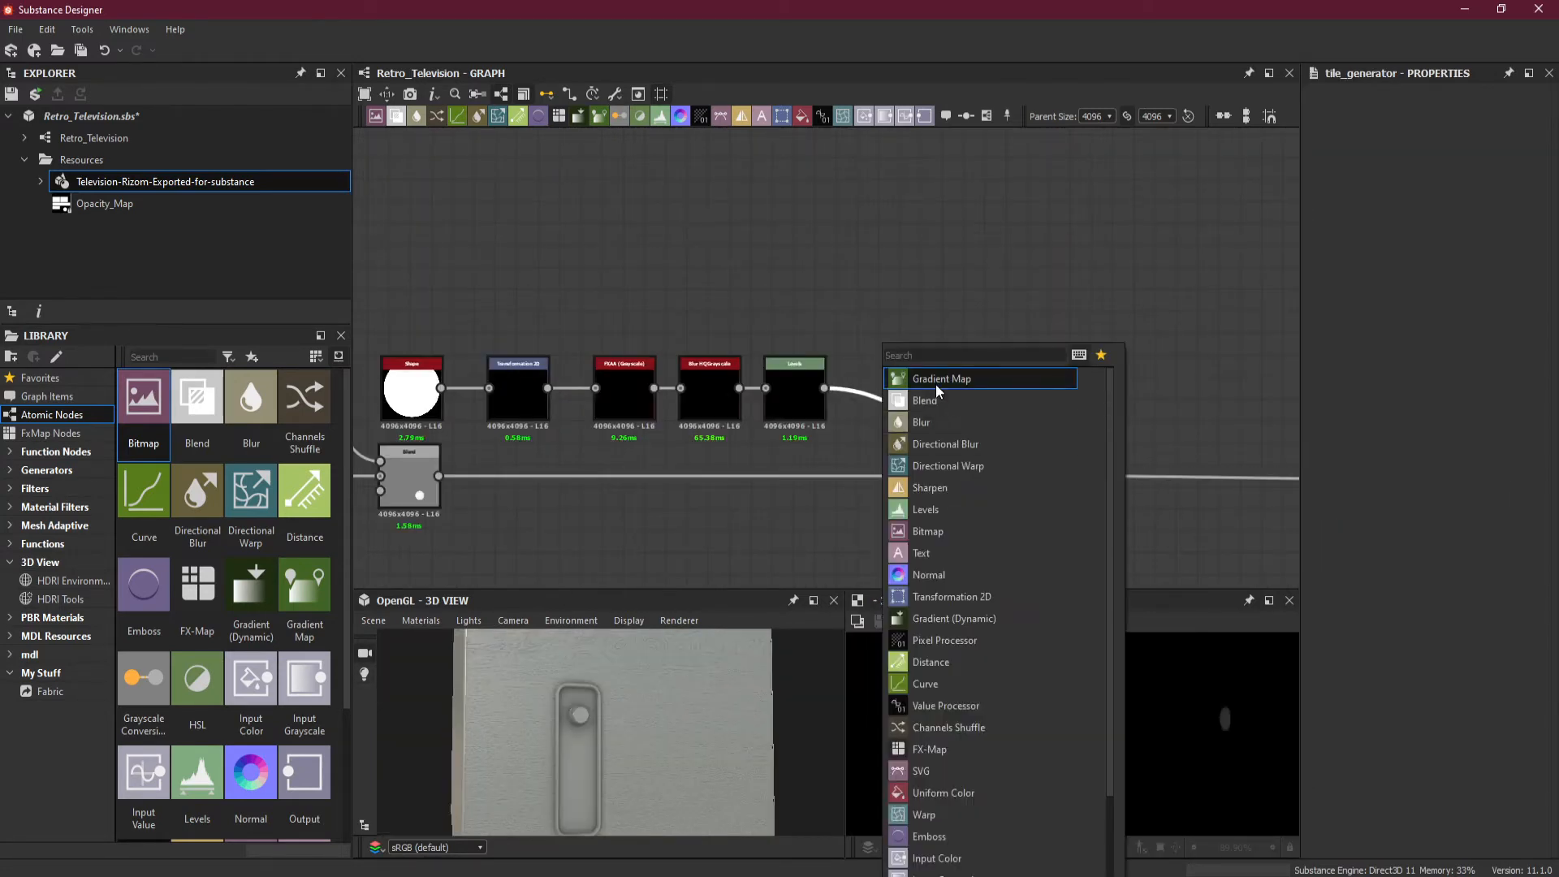
text(mir)
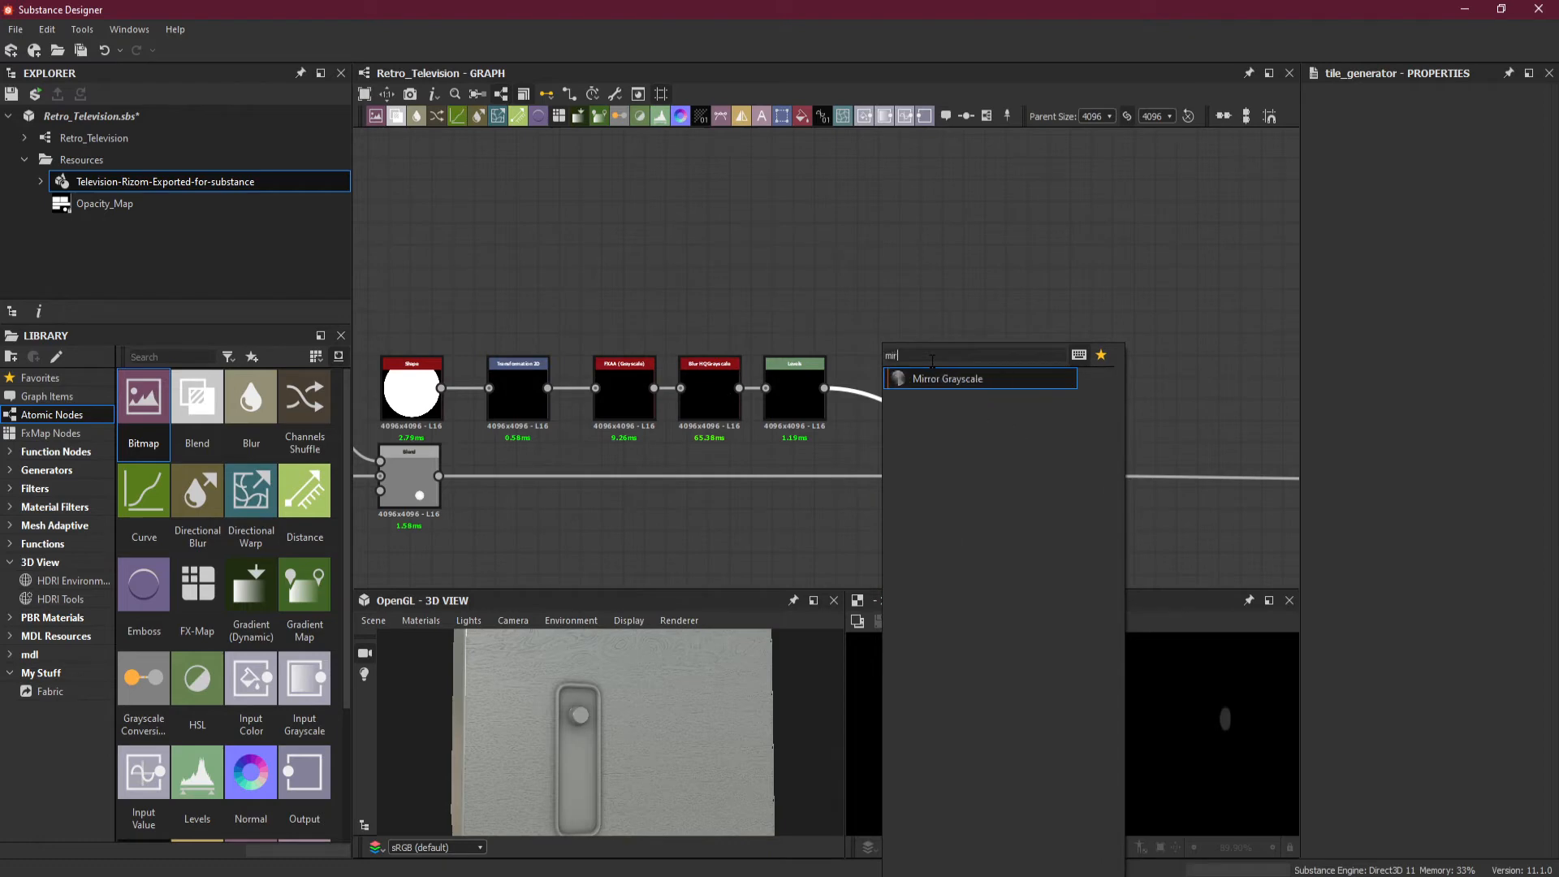
text(r)
click(936, 380)
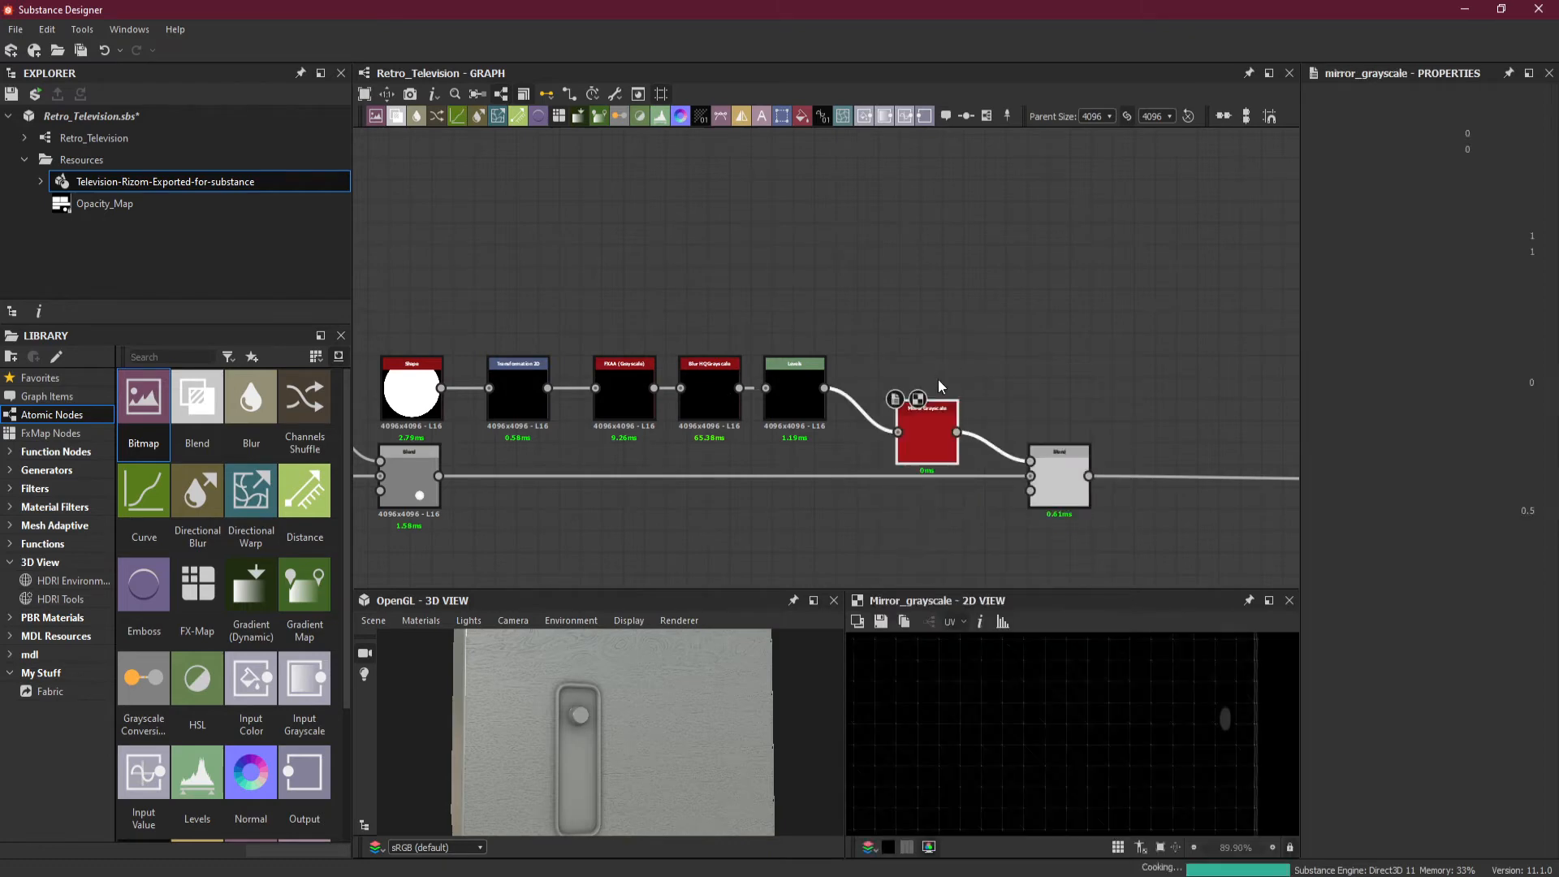
drag(927, 445, 887, 408)
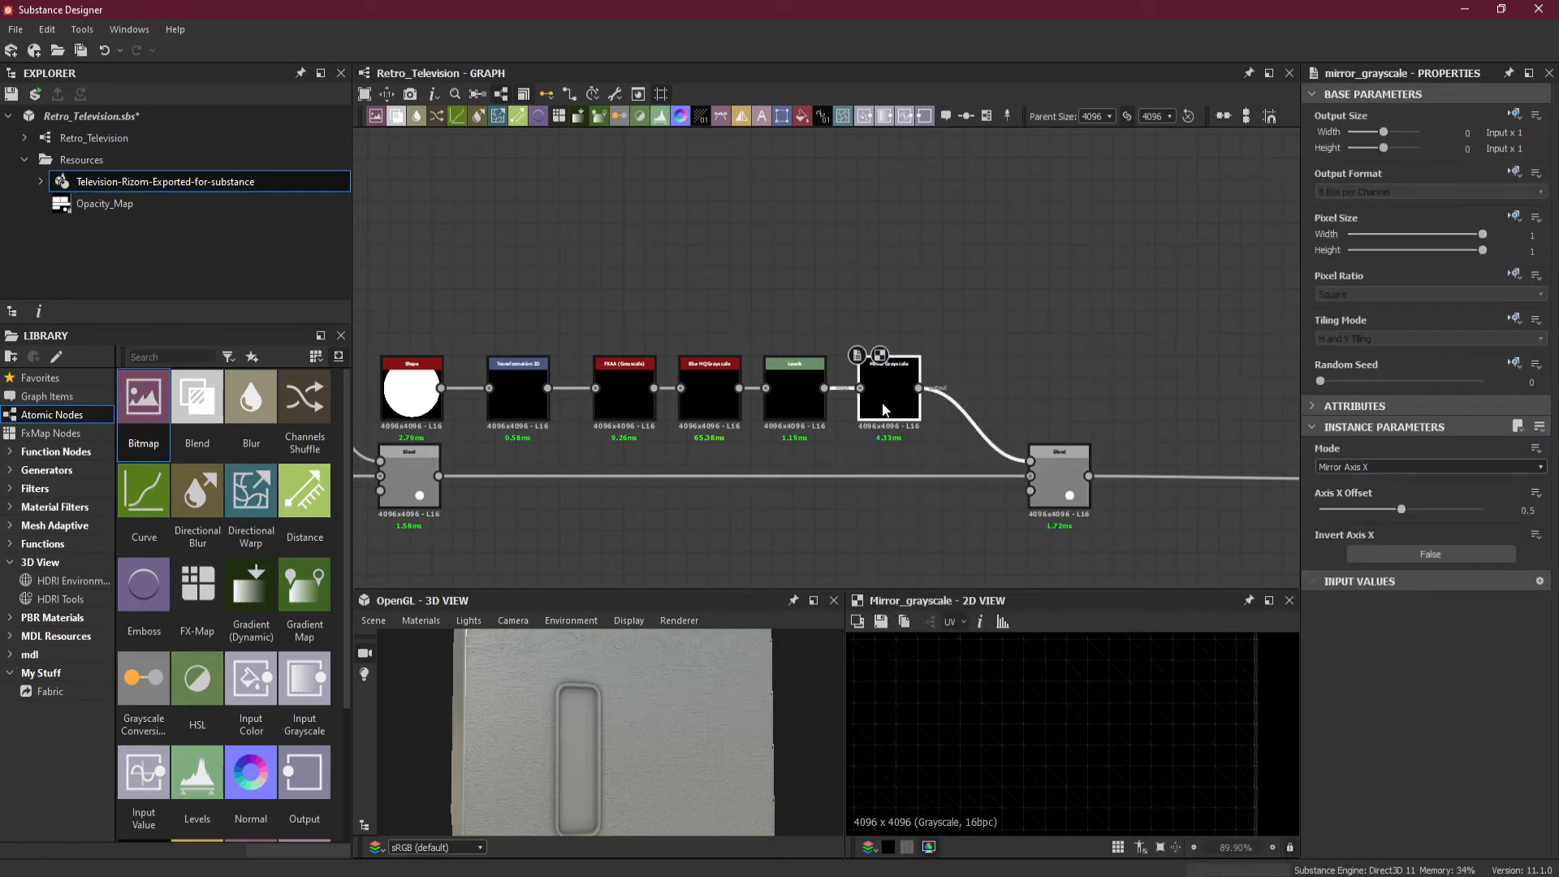
- Pack the Shape, Transformation 2D, FXAA, Blur HQ and Levels nodes into a compact row beside the Mirror Grayscale node
drag(411, 391, 442, 392)
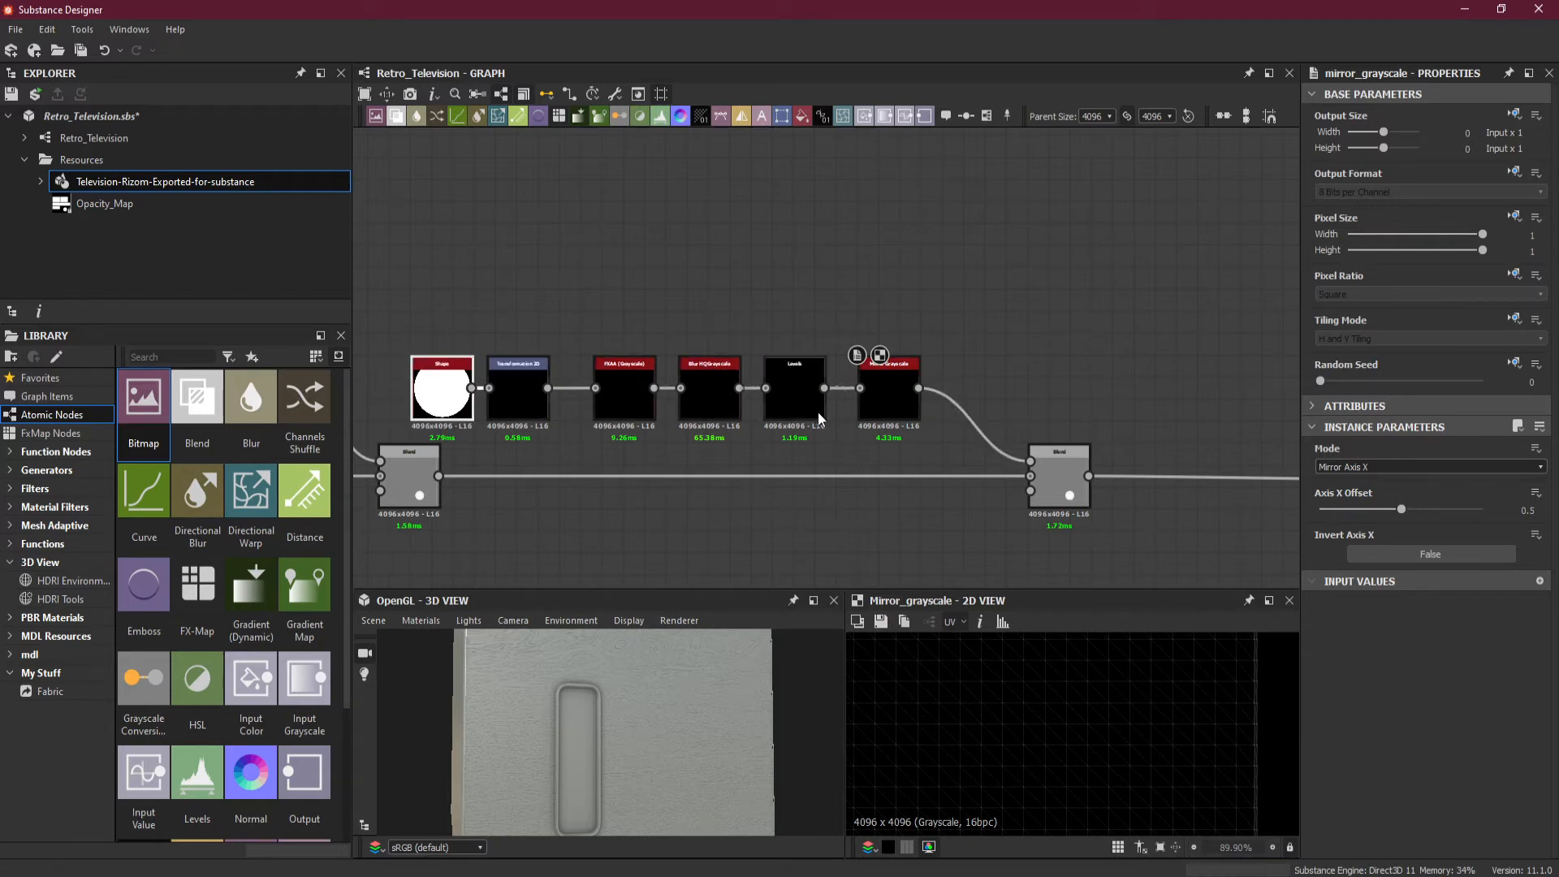
drag(799, 416, 755, 409)
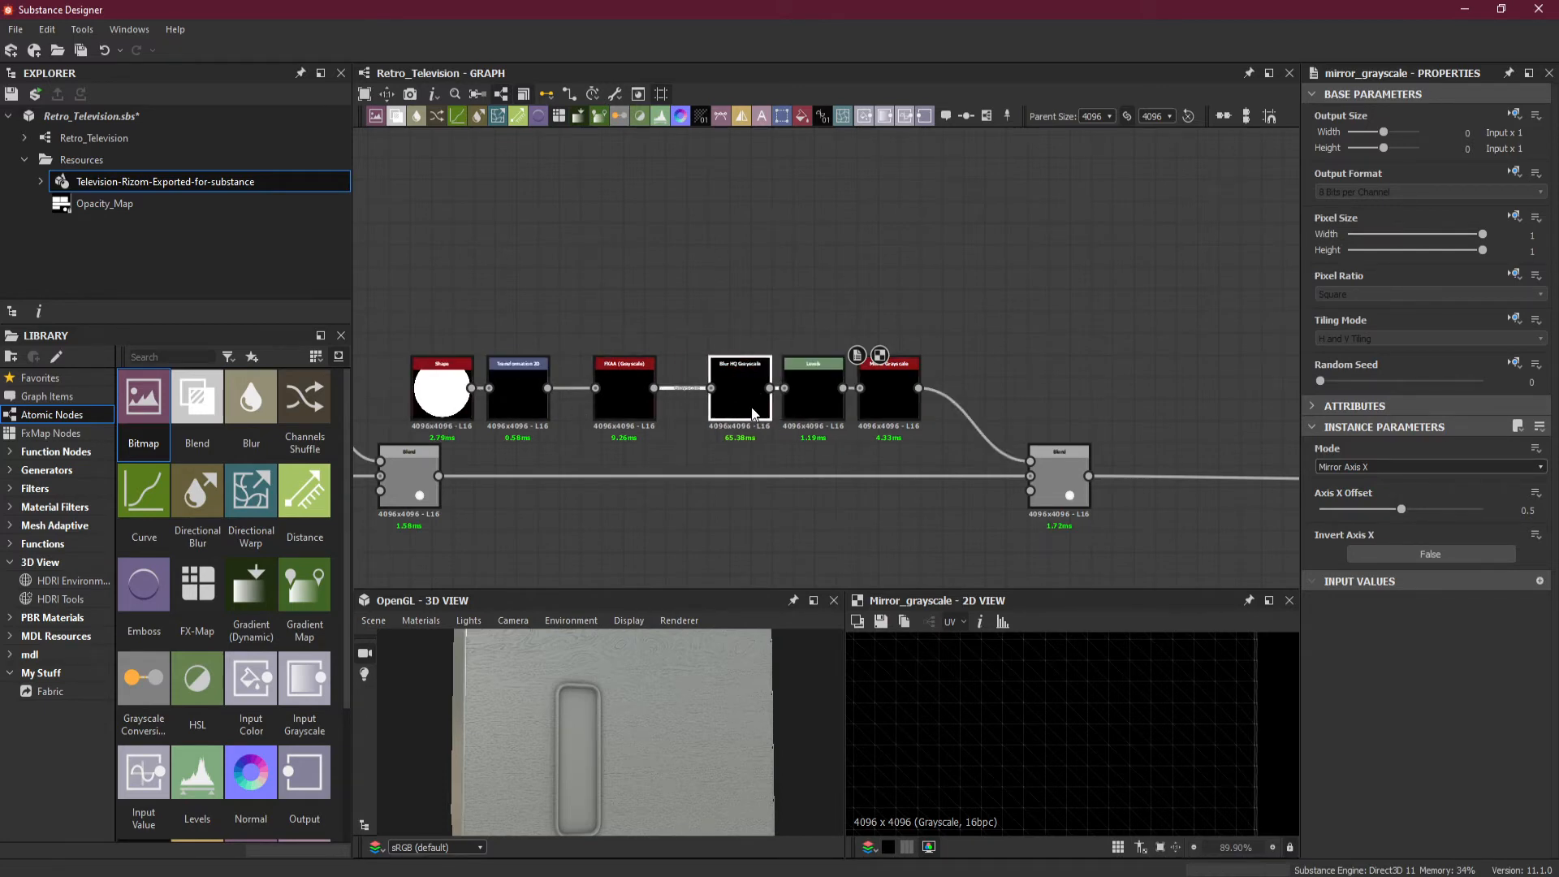
drag(638, 402, 682, 404)
drag(528, 408, 595, 409)
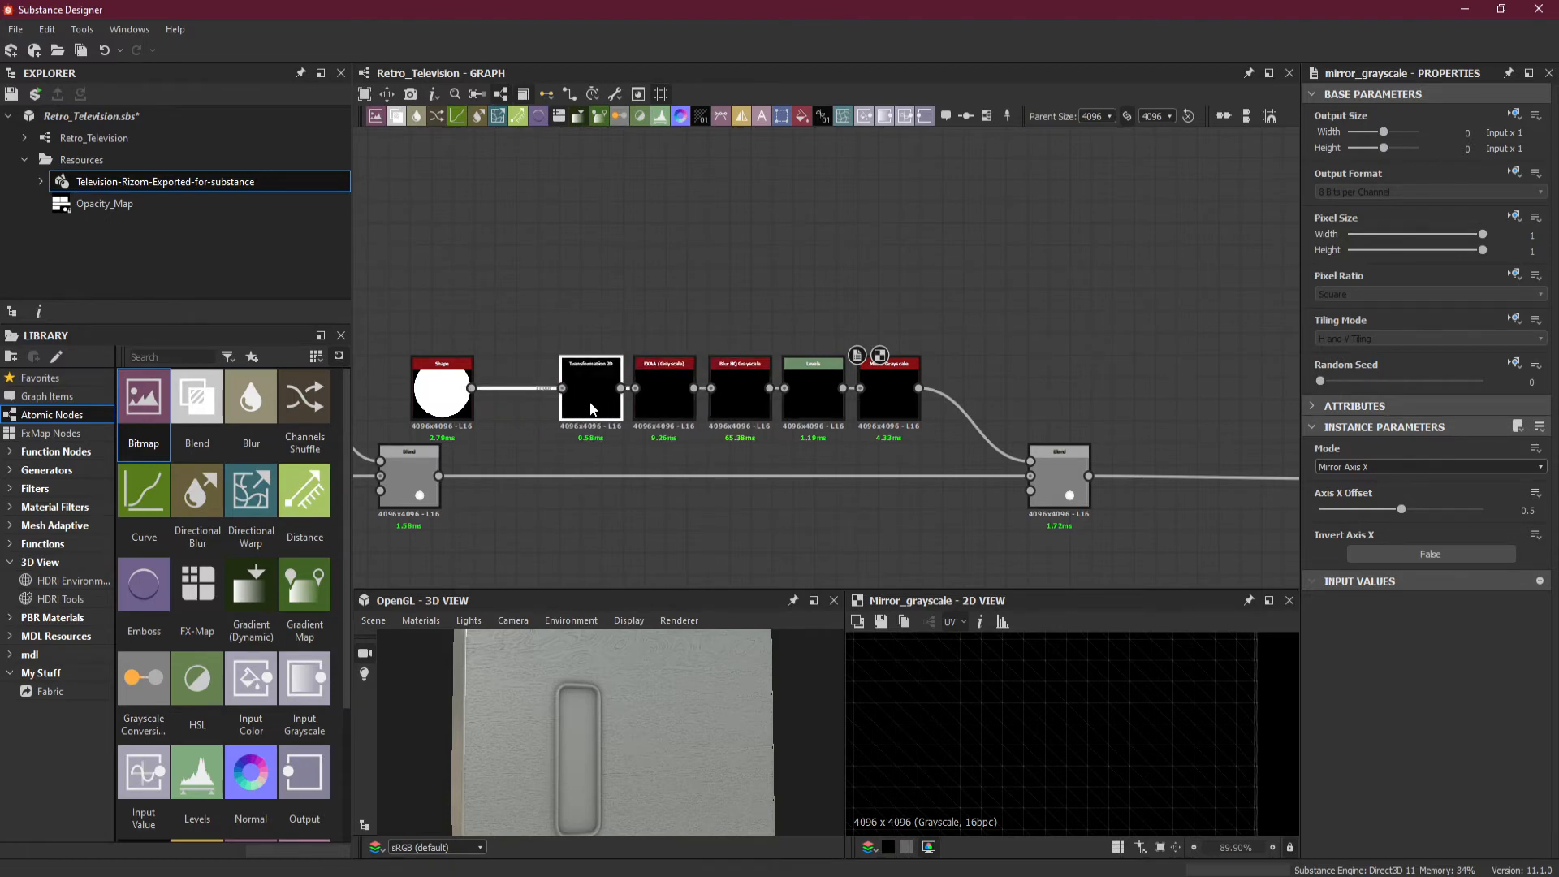
drag(442, 397, 515, 397)
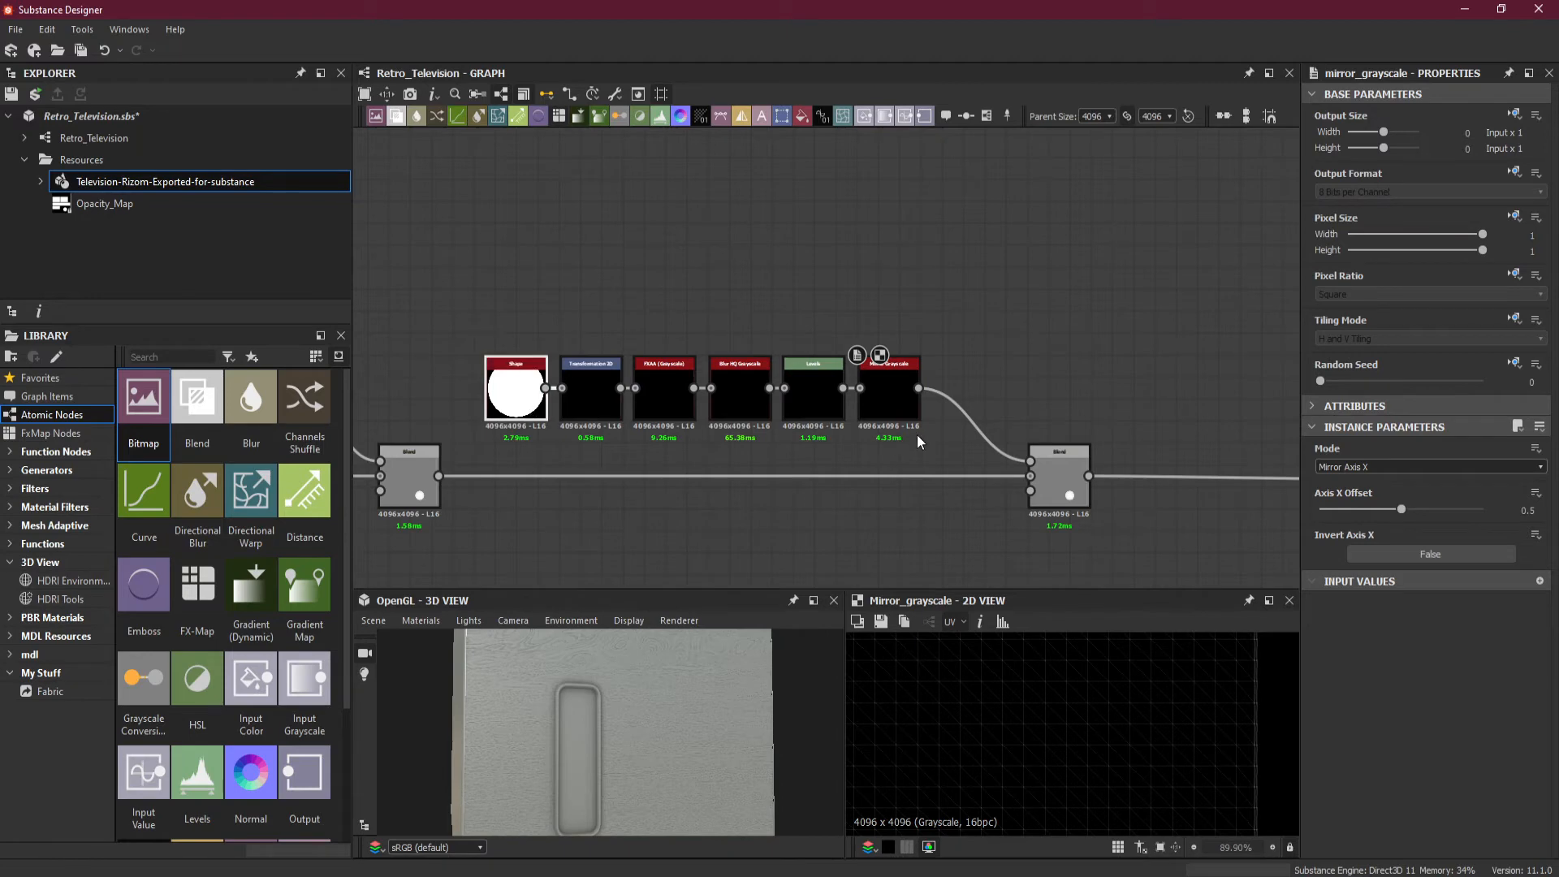
- Keep the Mirror Grayscale node in Mirror Axis X mode and set its Axis X Offset to 1
click(893, 406)
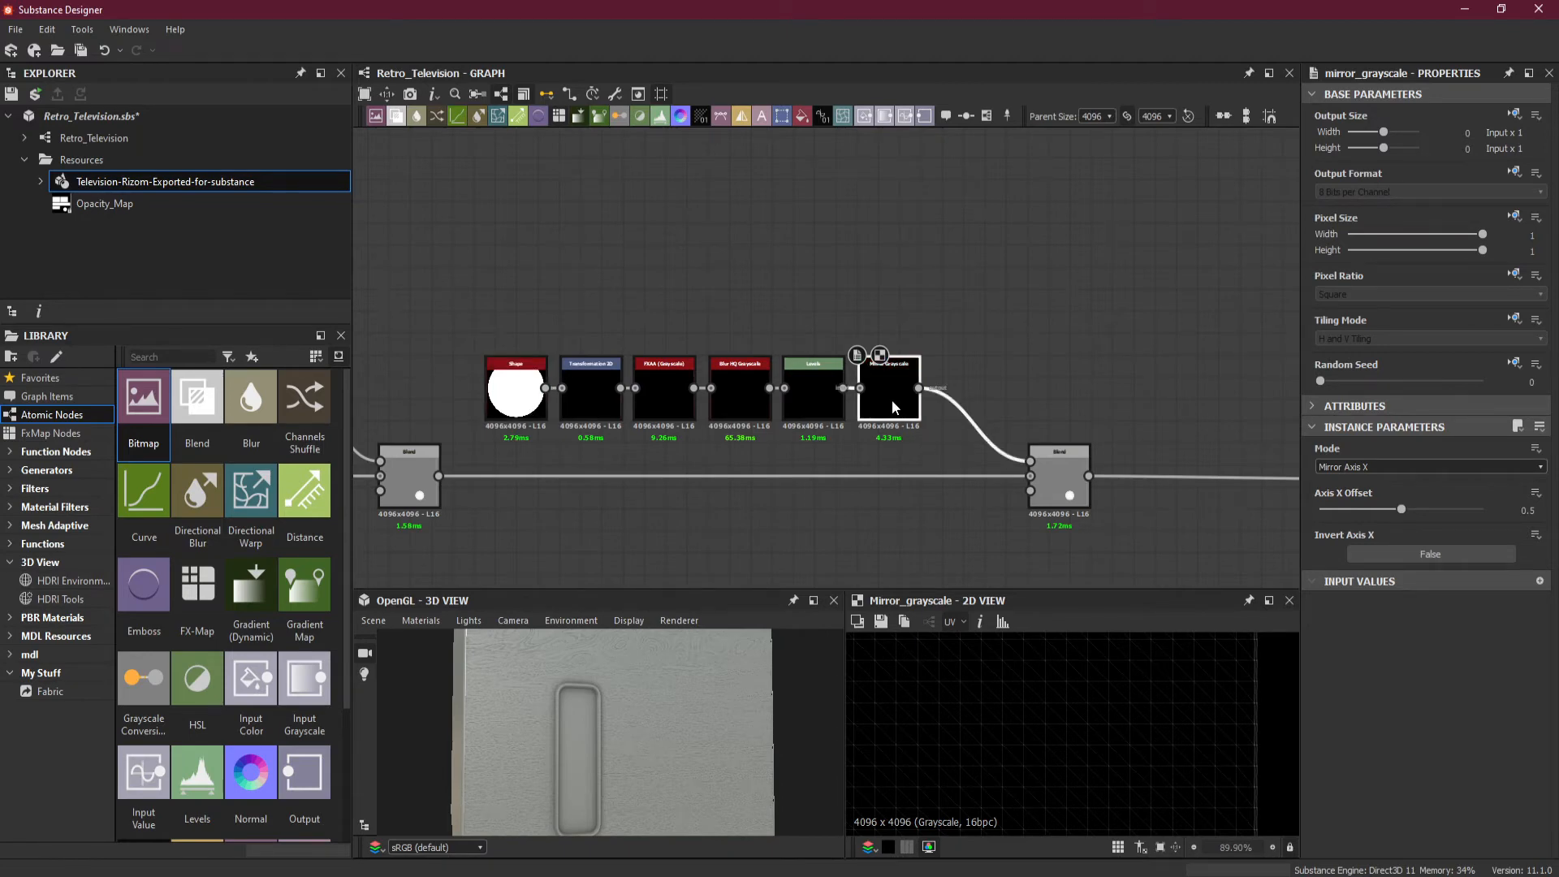
scroll(1002, 749, down, 8)
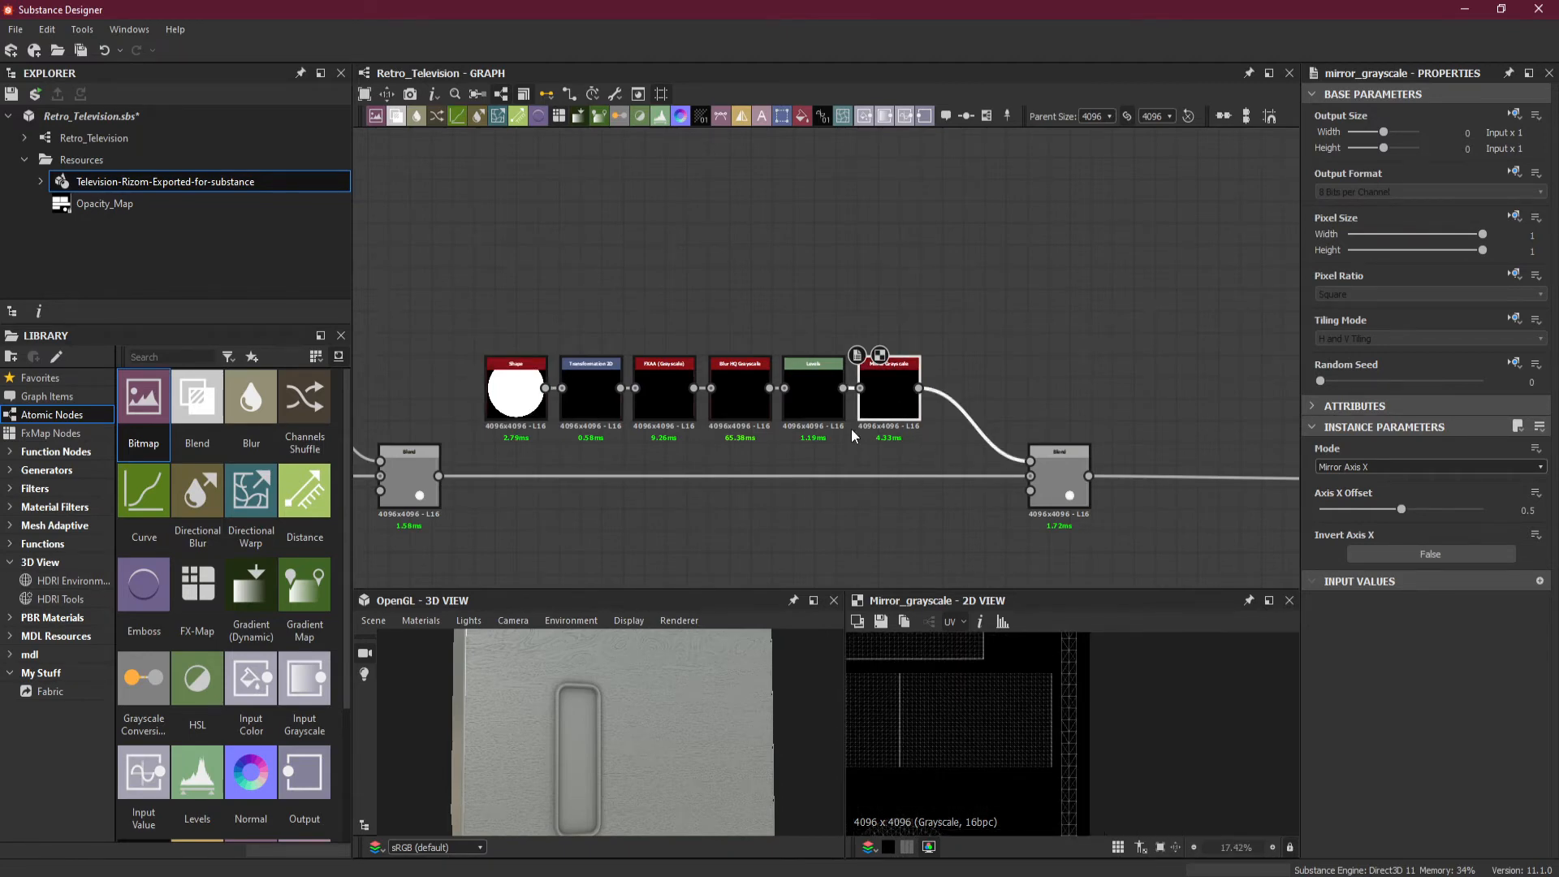
click(1363, 468)
click(1403, 480)
drag(1402, 512, 1490, 512)
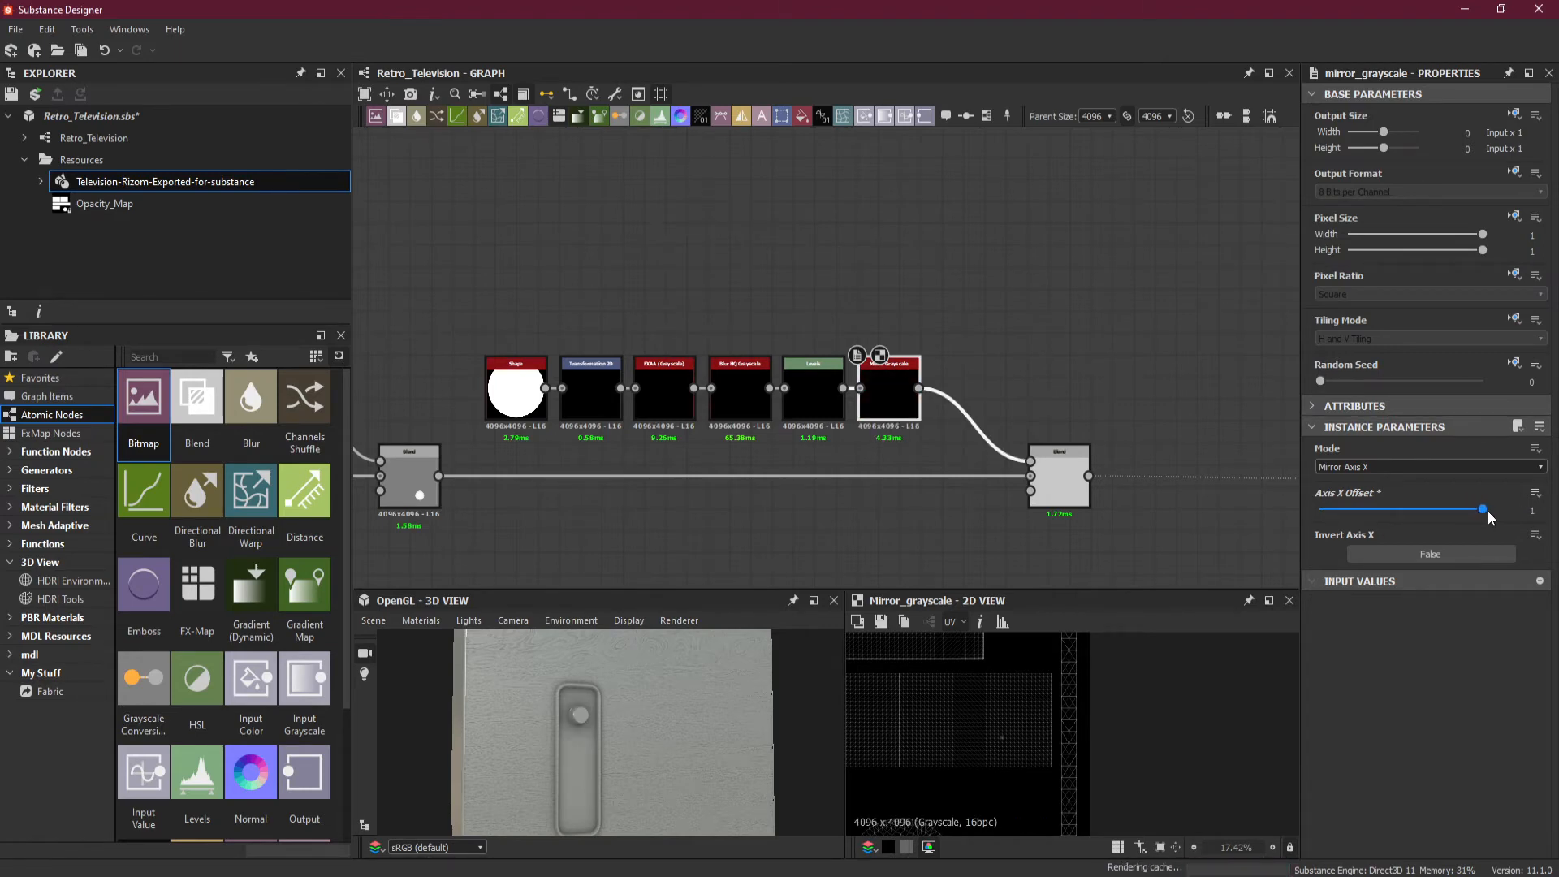
- Lower the Mirror Grayscale node's Axis X Offset to 0.87 to place a mirrored knob at the recessed panel's opposite end
right_drag(611, 760, 596, 749)
mouse_move(596, 748)
middle_down()
mouse_move(619, 710)
mouse_move(606, 748)
middle_up()
right_drag(605, 748, 609, 731)
mouse_move(609, 731)
mouse_down()
mouse_move(578, 722)
mouse_move(597, 708)
mouse_up()
scroll(957, 739, up, 8)
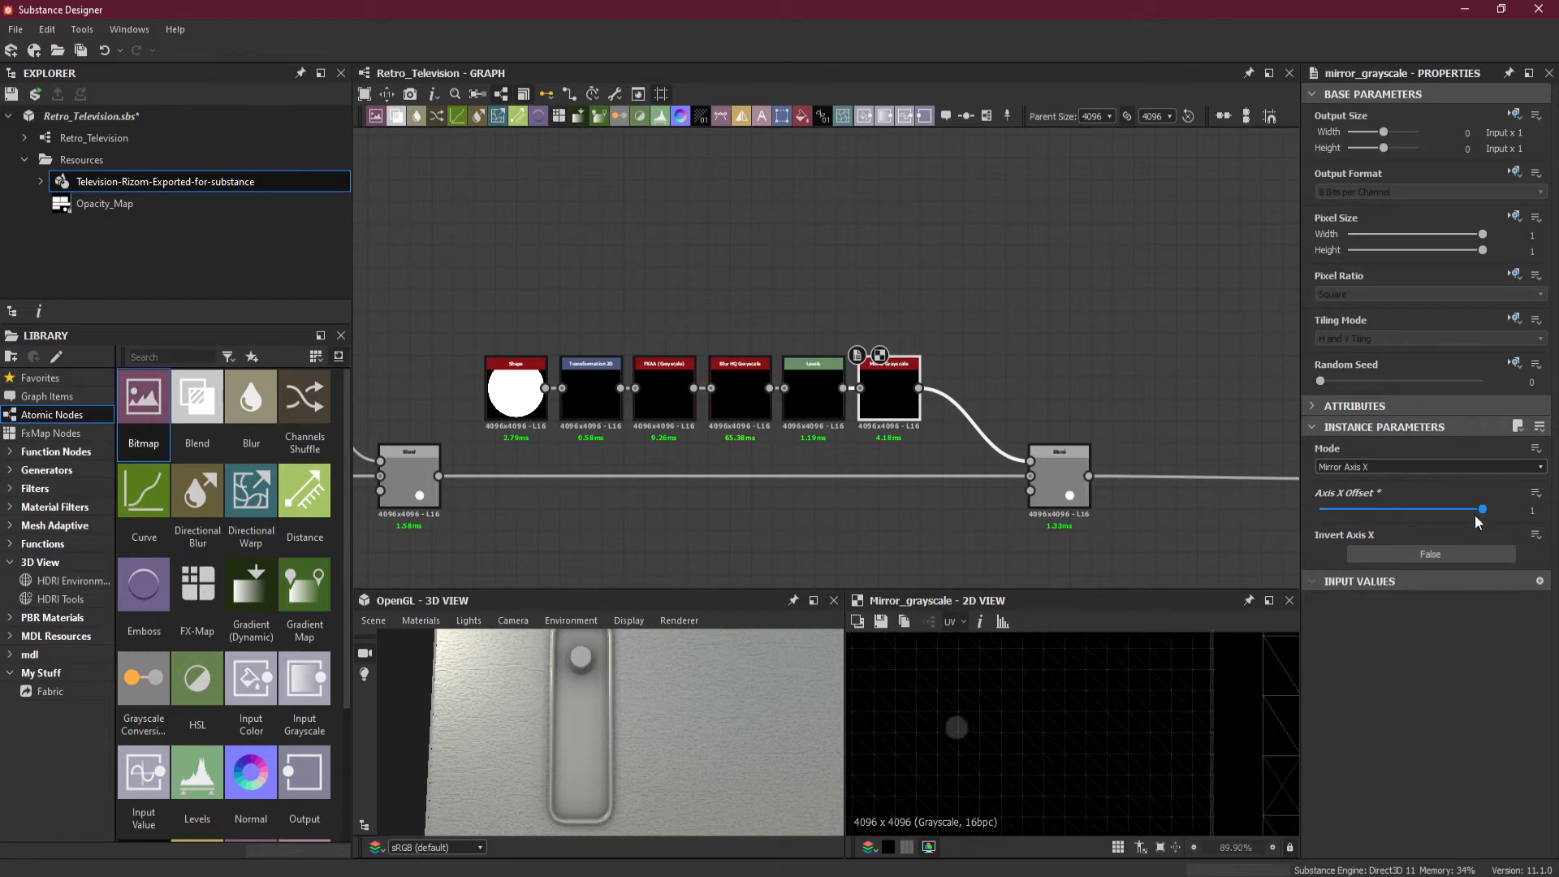
drag(1482, 511, 1466, 518)
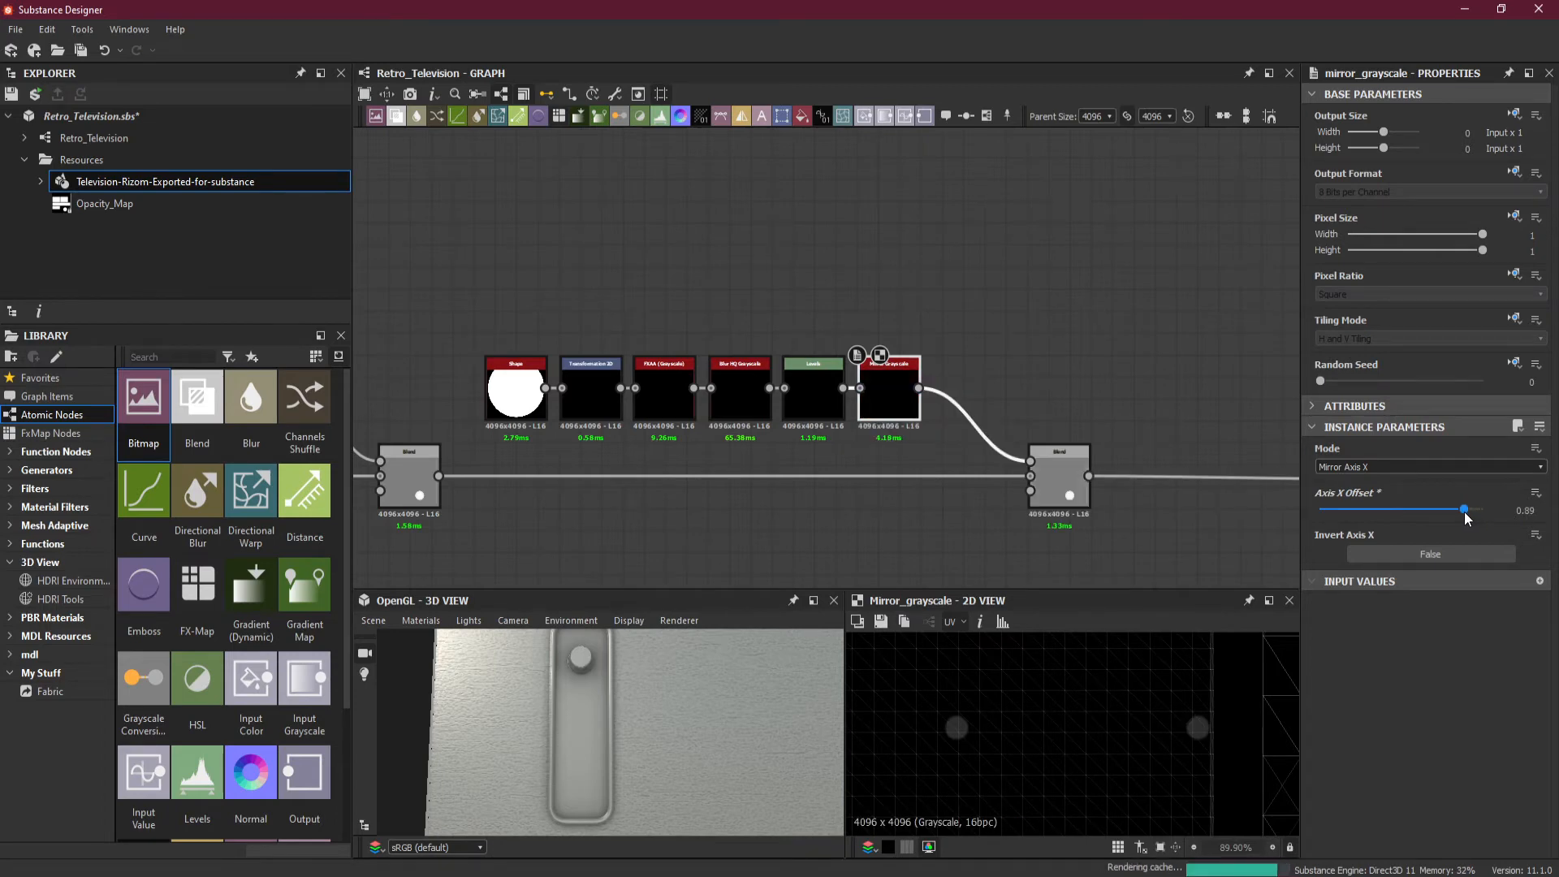
drag(1464, 513, 1463, 518)
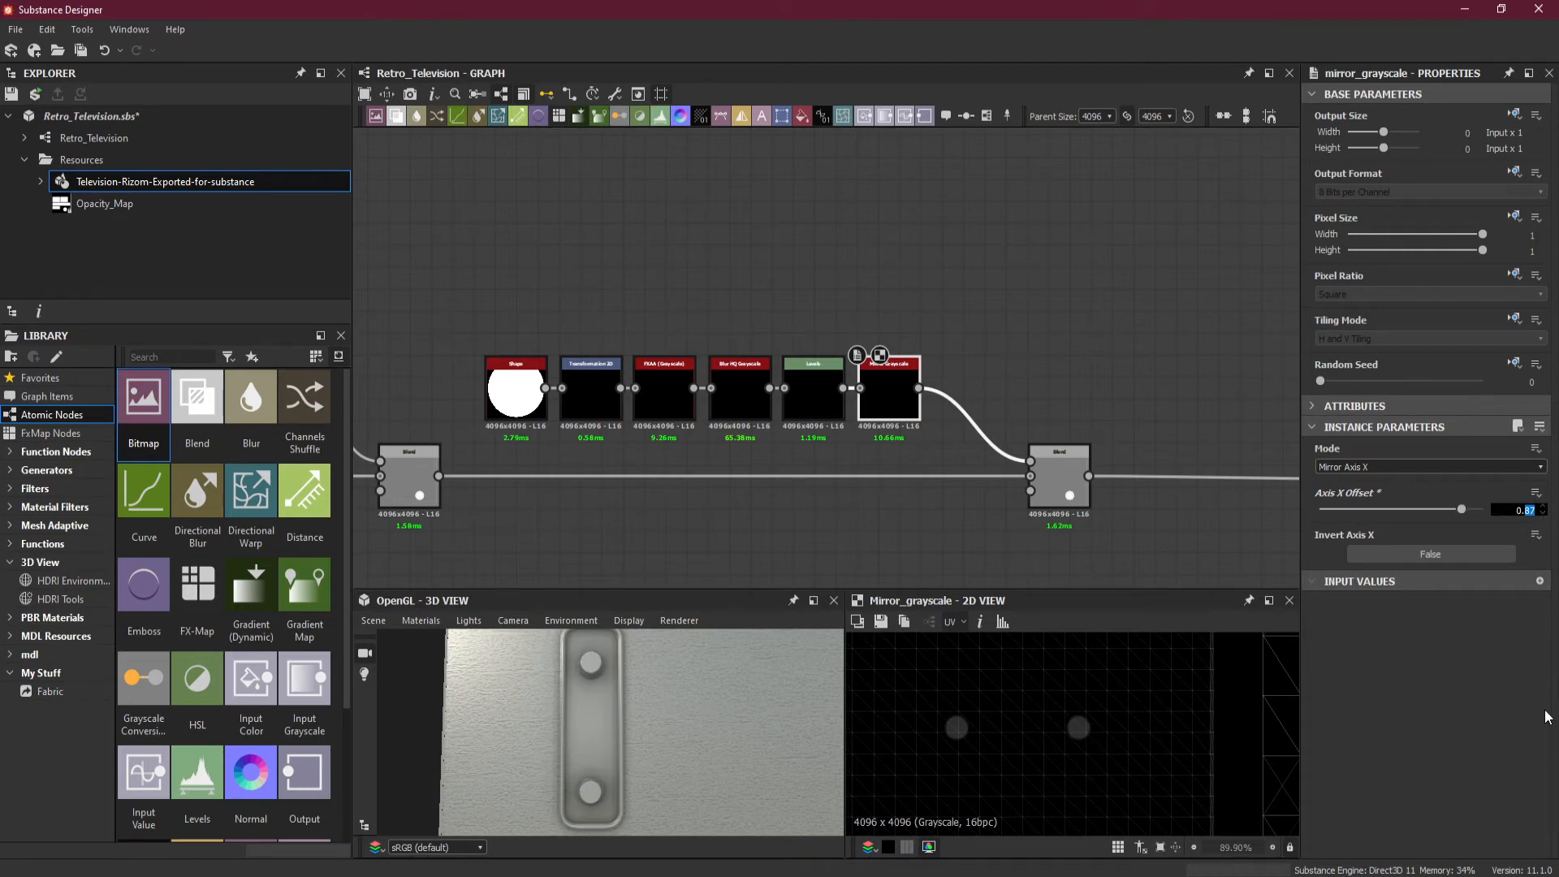
- Undo the Axis X Offset reset on the Mirror Grayscale node and try offset values around 0.87
key(Return)
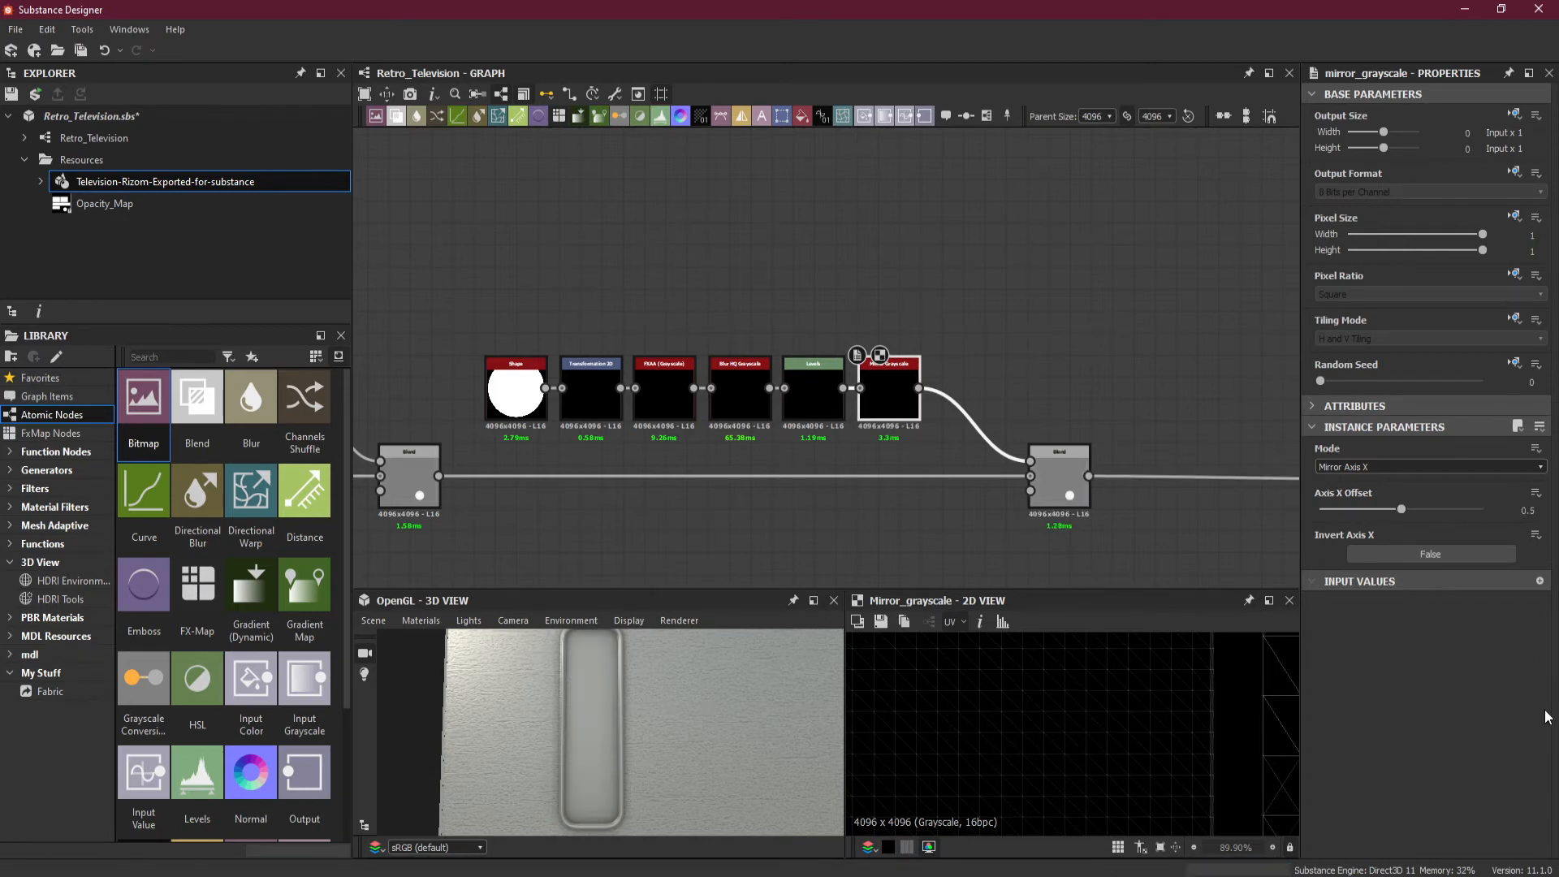
key(ctrl+z)
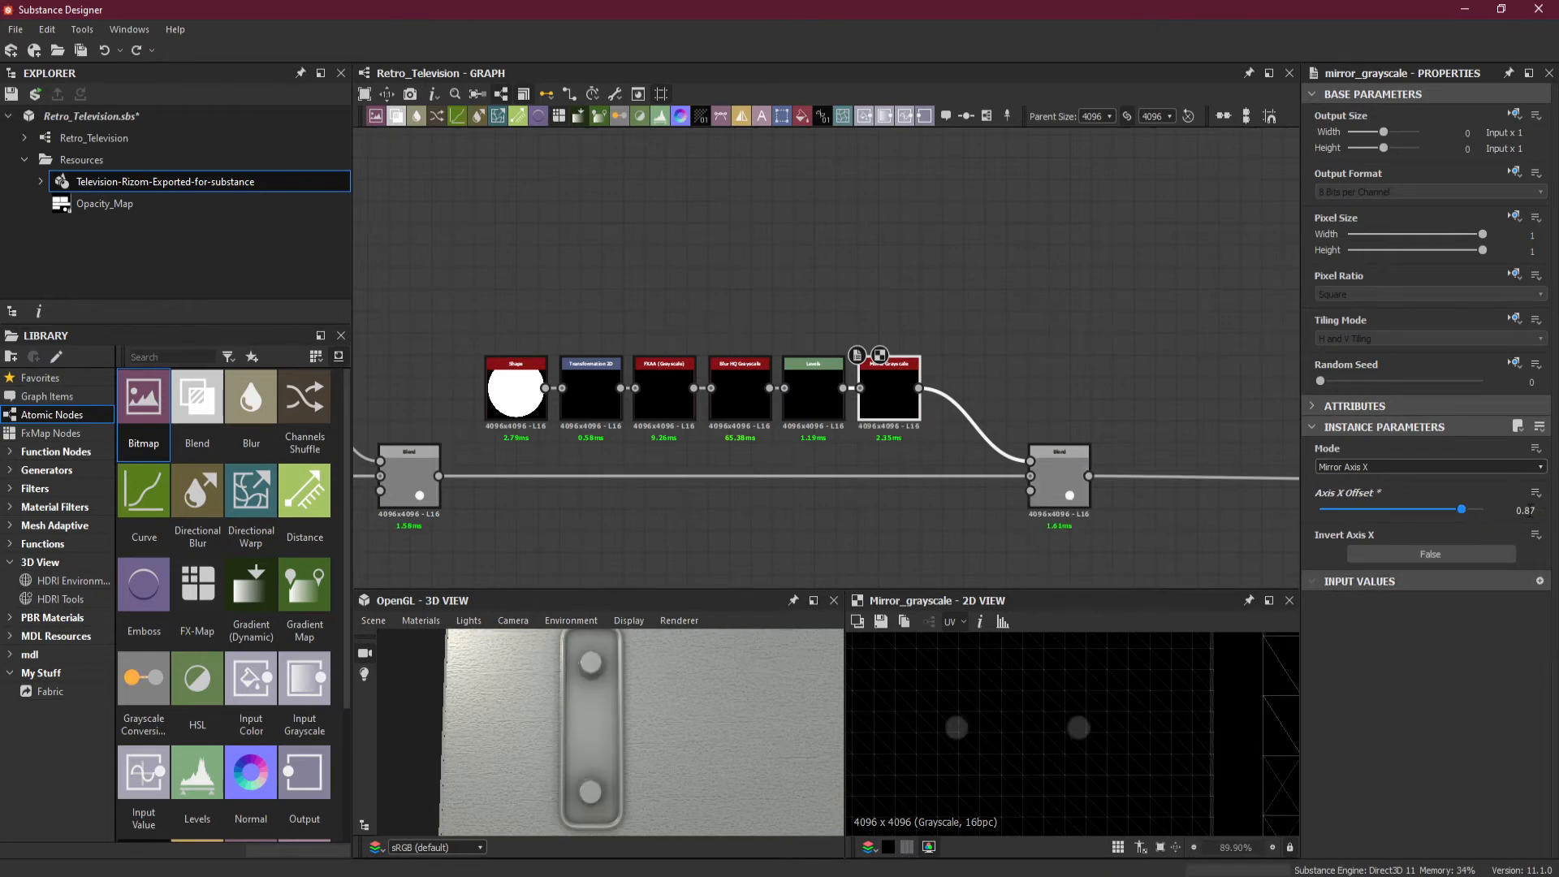
click(1526, 510)
text(7)
key(Return)
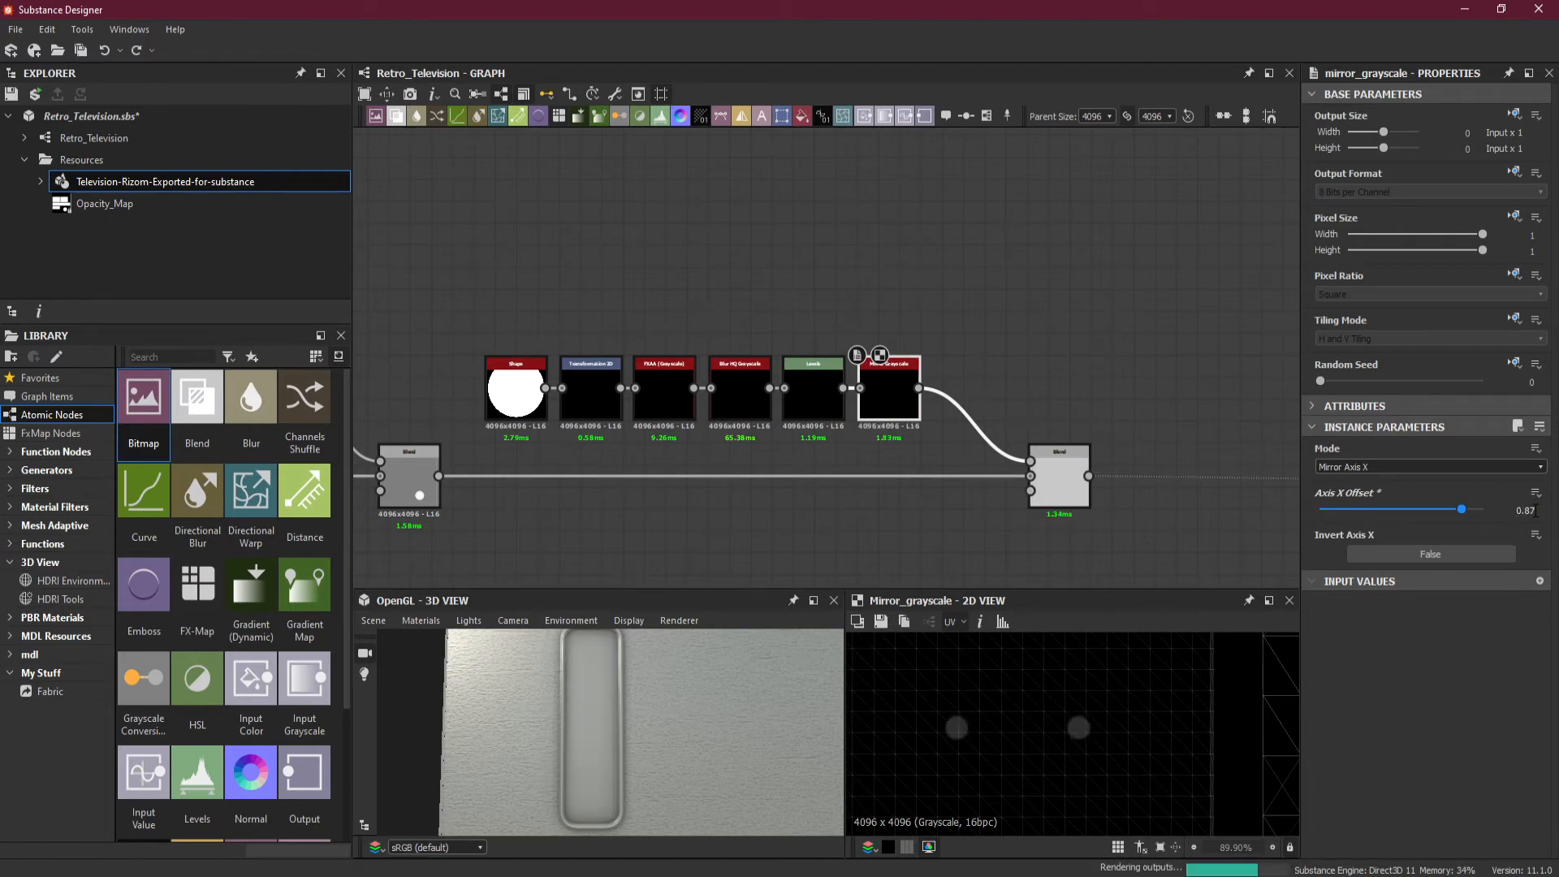
click(1533, 510)
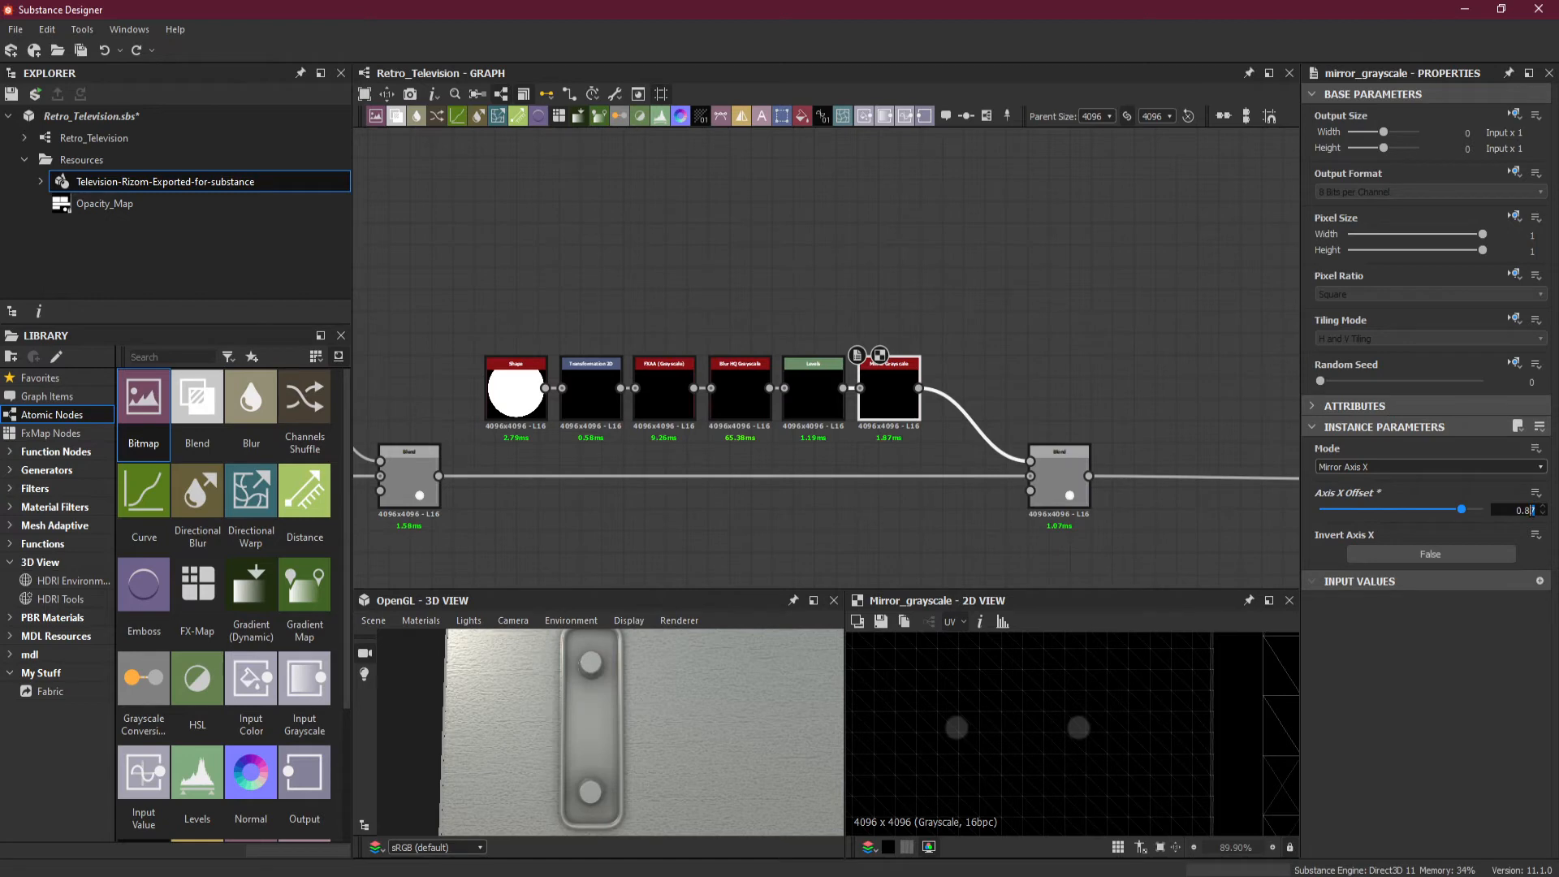
text(7)
key(Return)
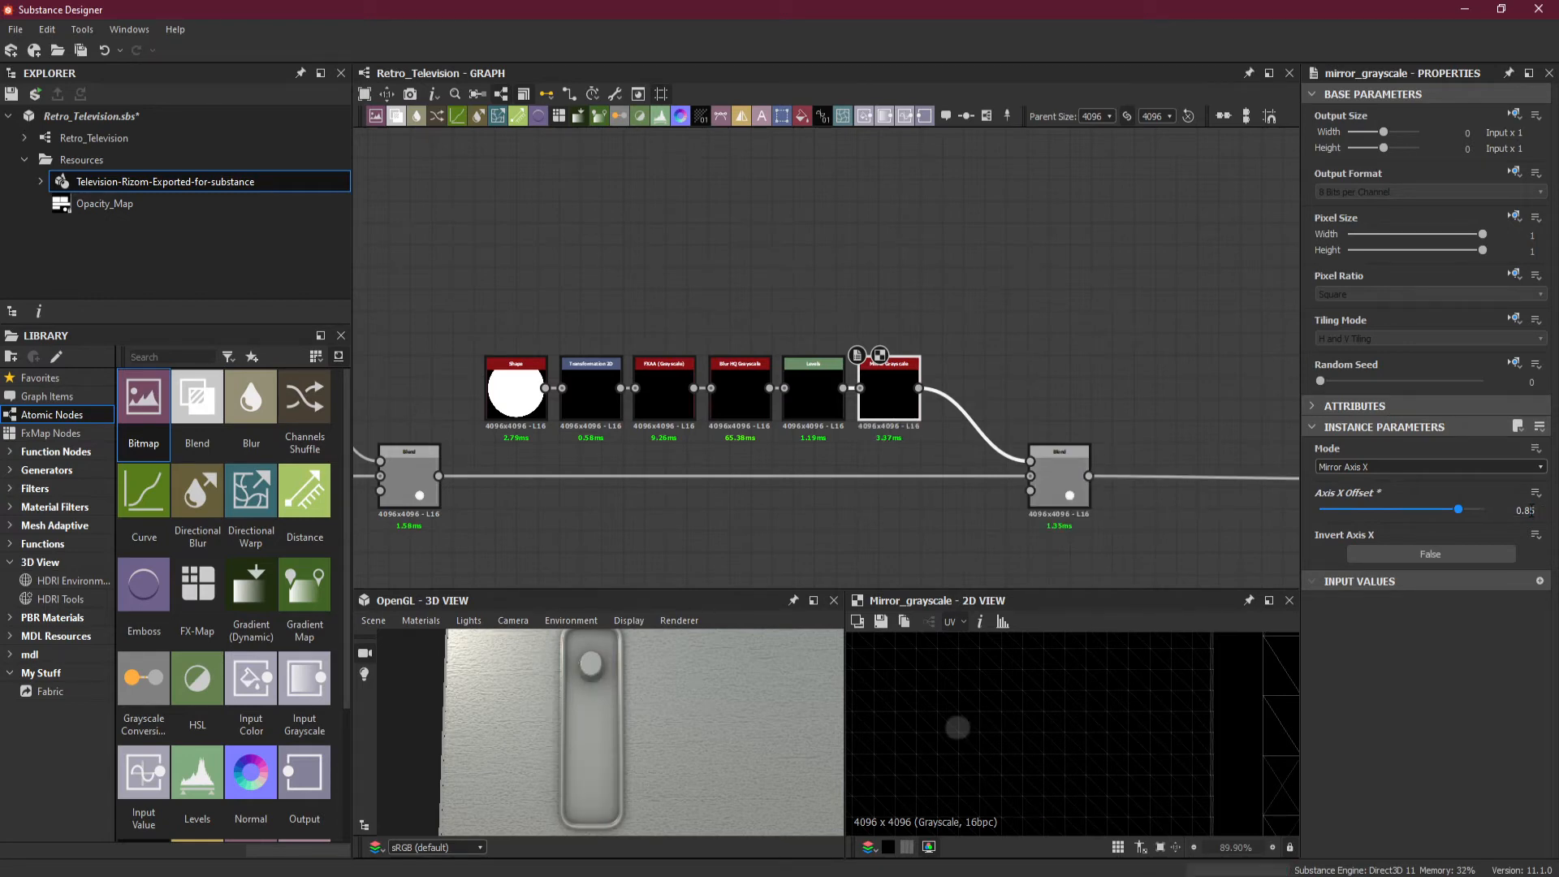
- Set the Mirror Grayscale node's Axis X Offset to 0.86 to bring the mirrored knob closer to the original
click(1531, 510)
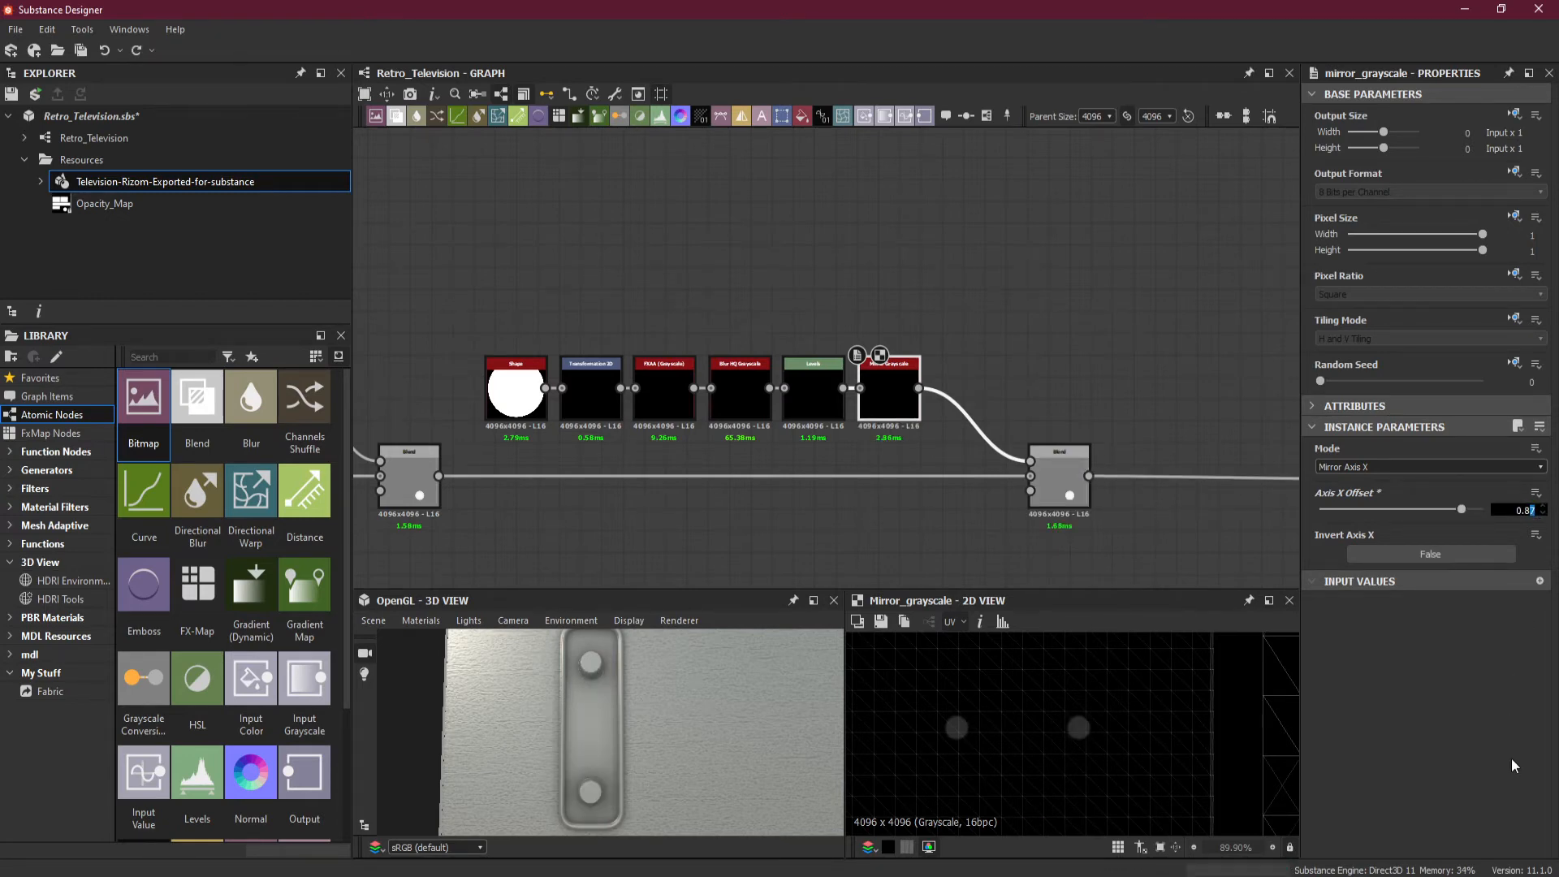
text(6)
key(Return)
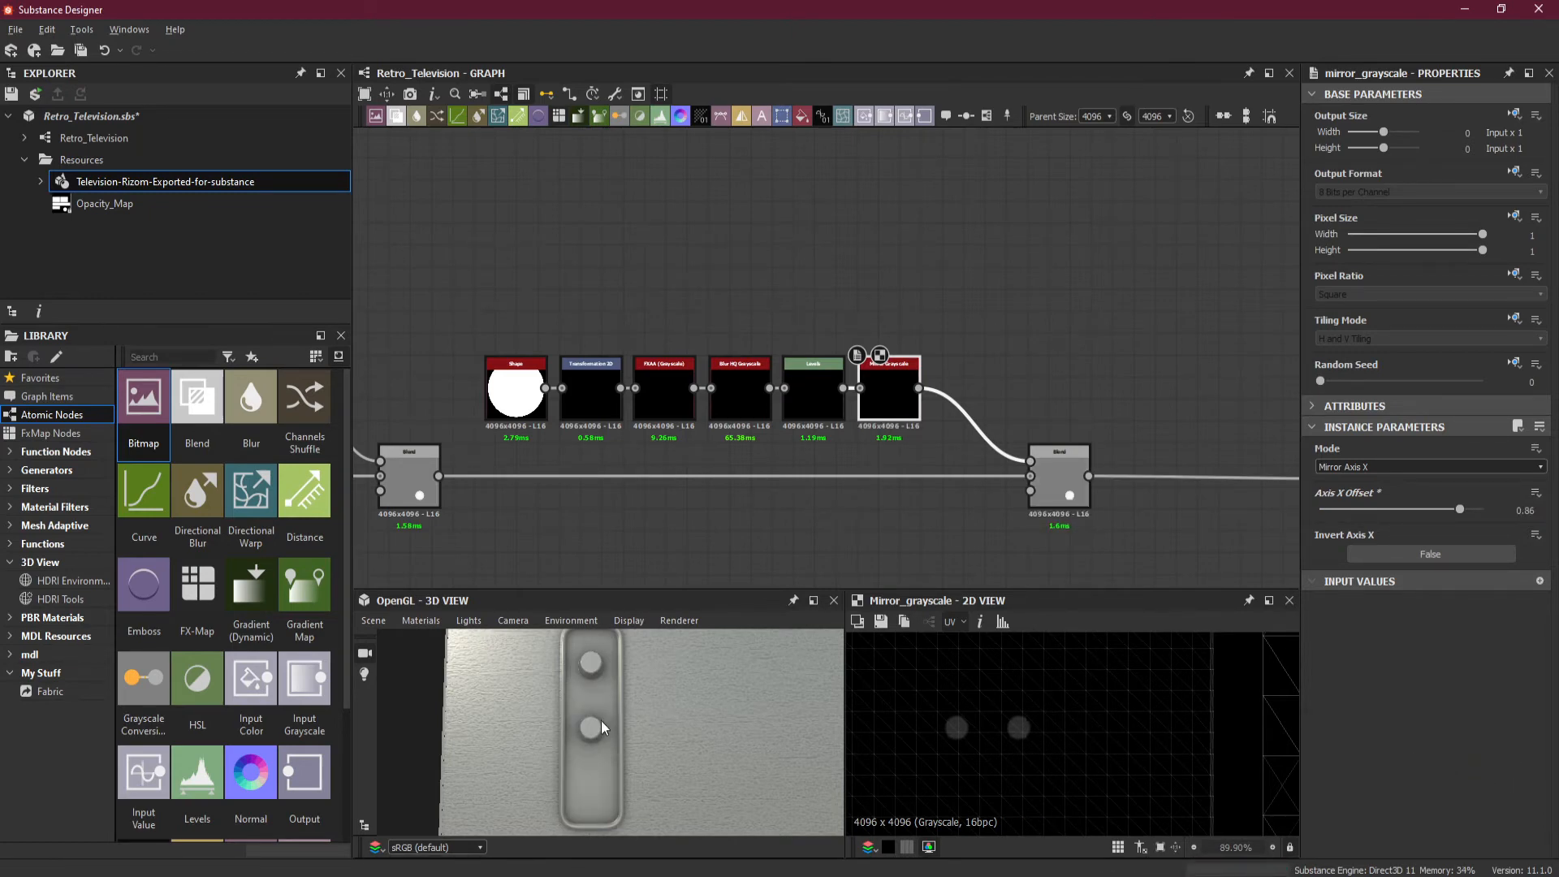
middle_drag(601, 720, 606, 728)
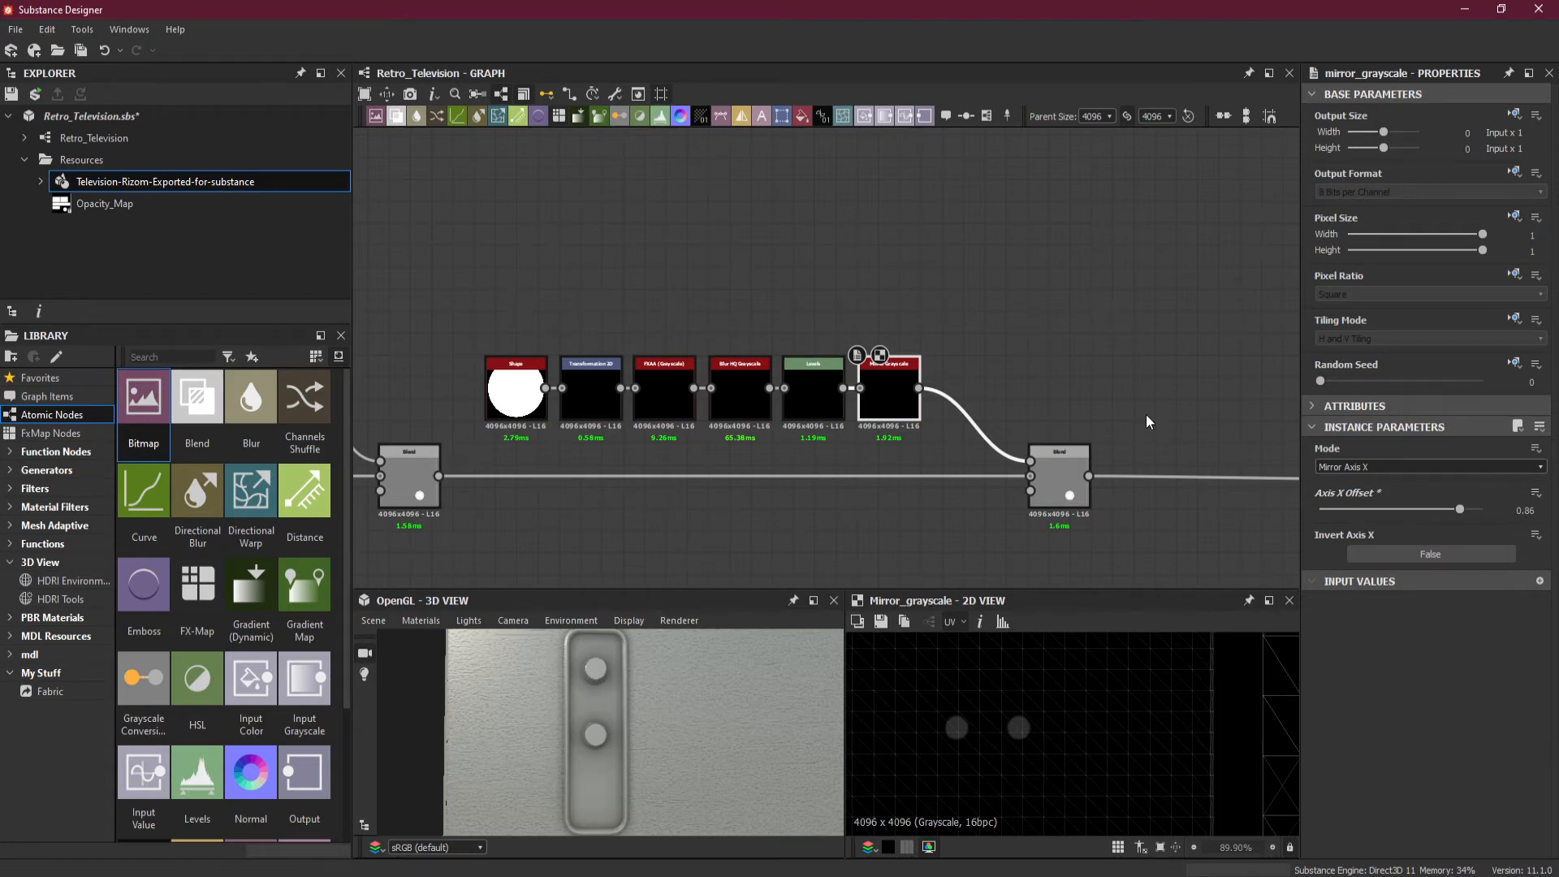
- Insert a new Blend node between the Mirror Grayscale node and the existing Blend, moving the existing Blend away to make room
drag(1059, 489, 1148, 496)
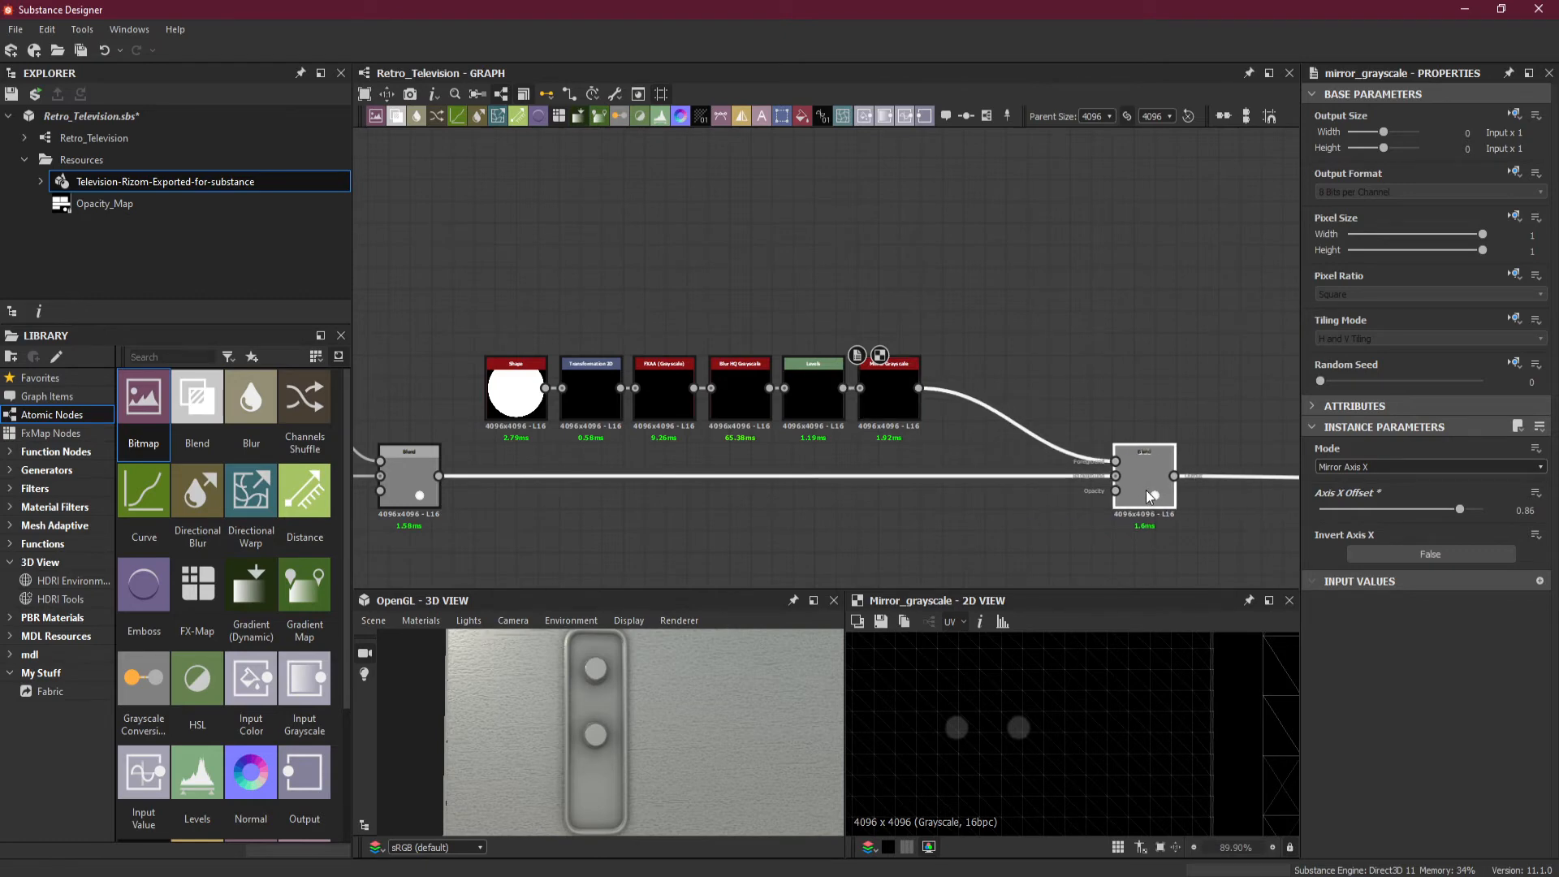
click(978, 454)
key(space)
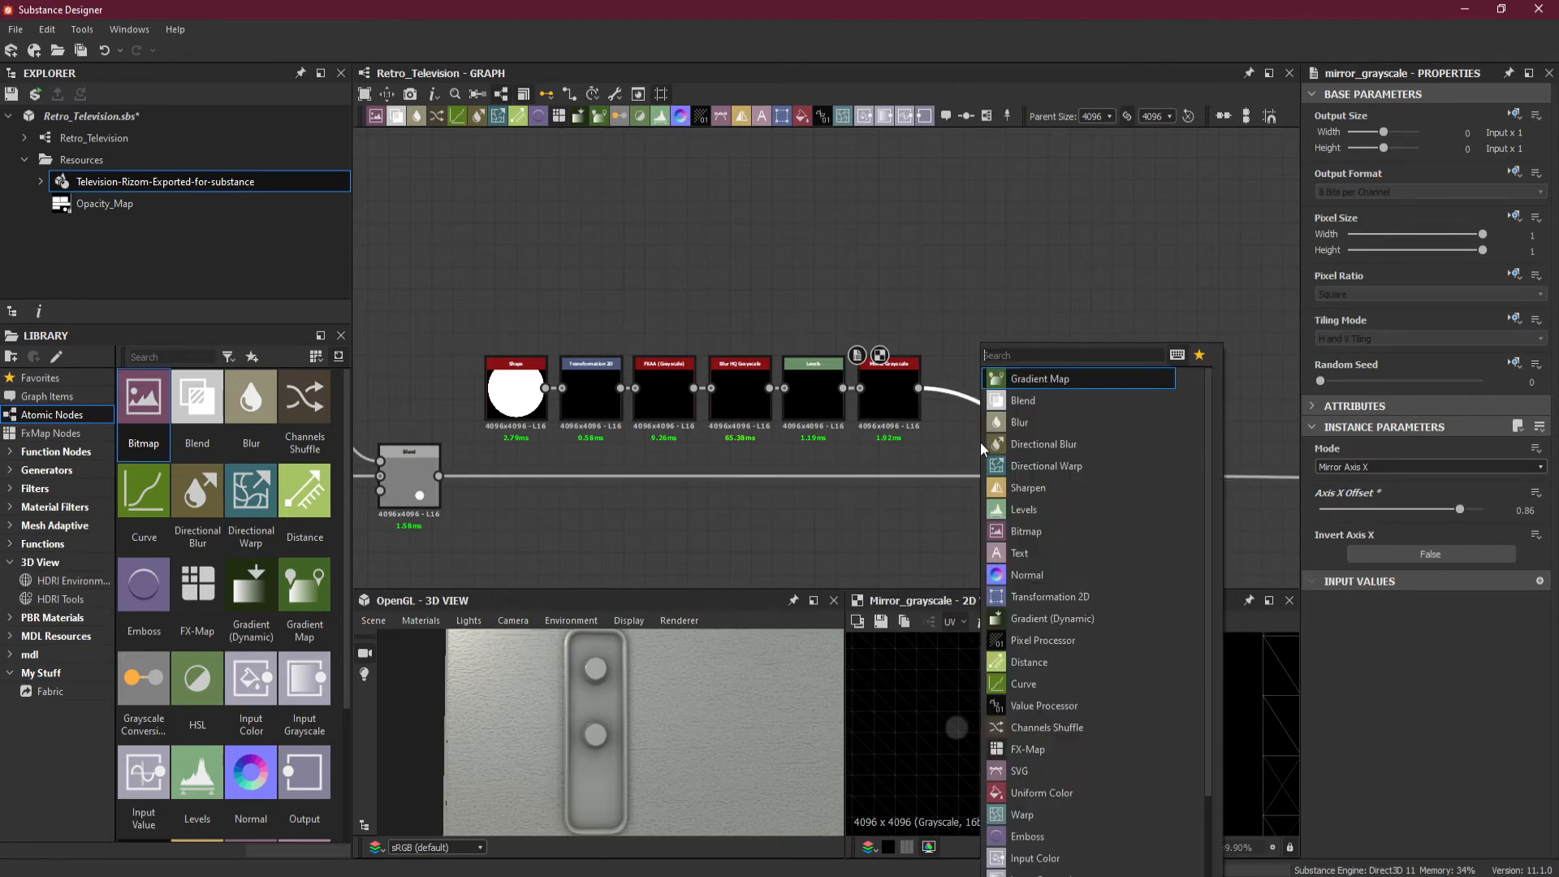
click(1039, 400)
drag(1034, 390, 1025, 357)
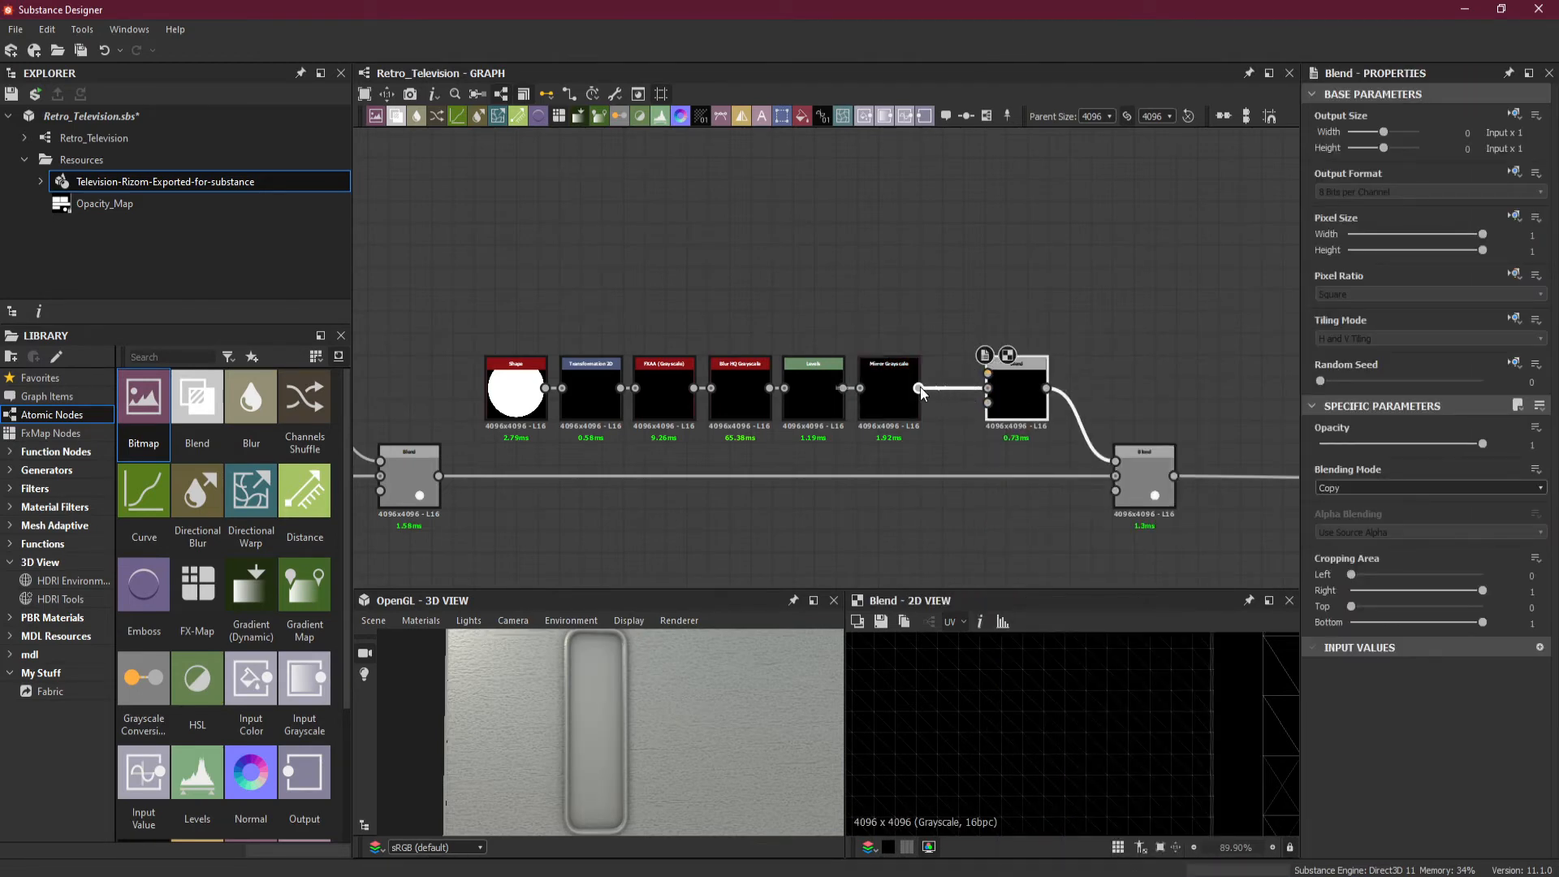
- Raise the Mirror Grayscale node above the knob's node row and shift it and the new Blend node farther from the Levels node
drag(920, 388, 895, 331)
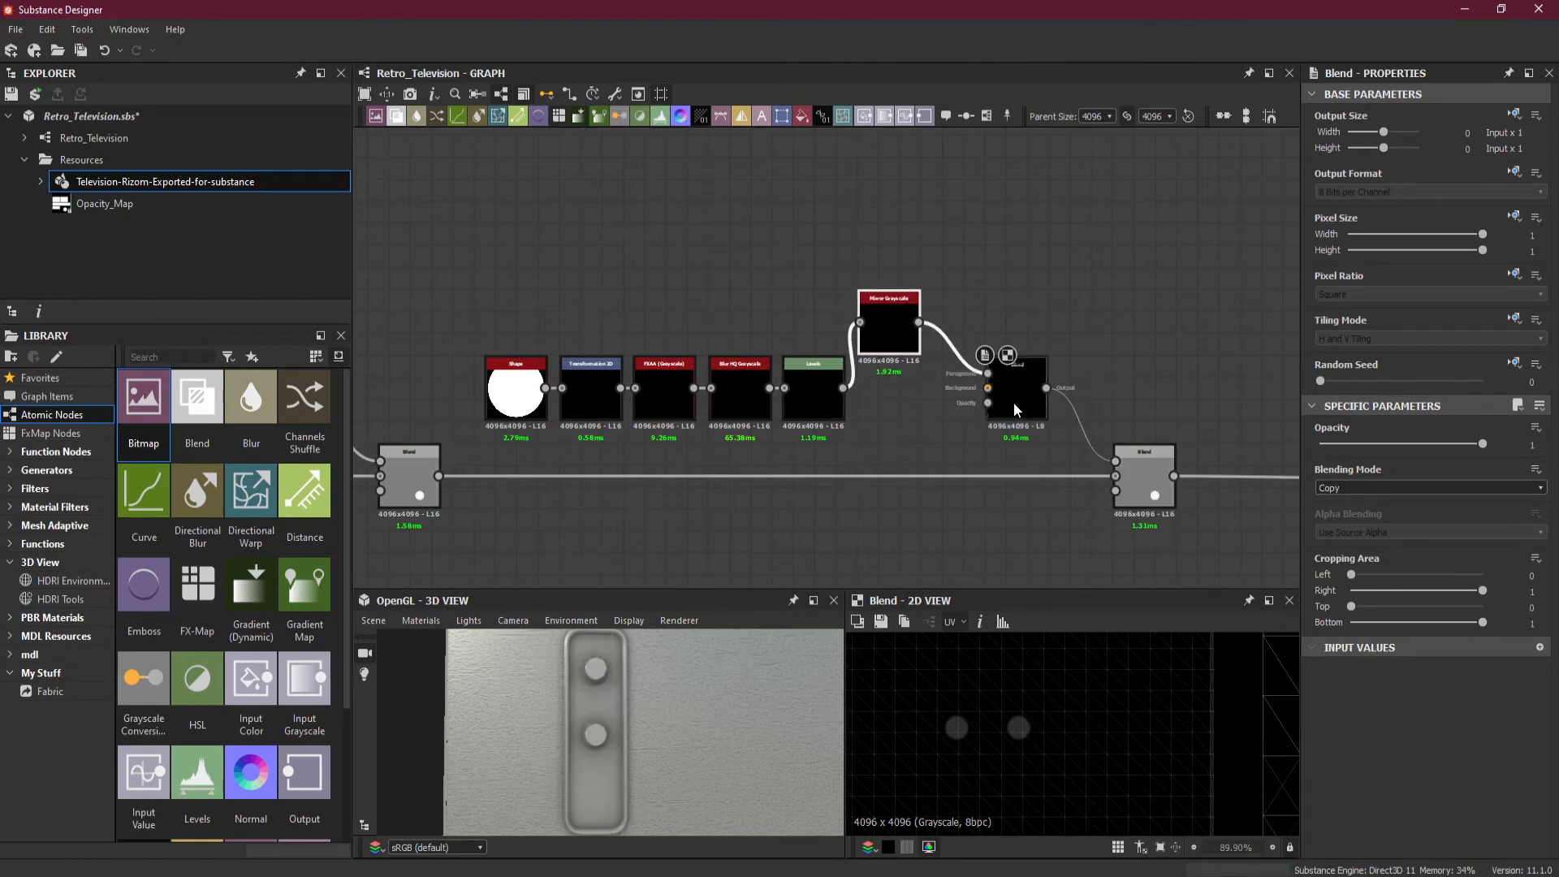
drag(1012, 404, 1044, 404)
drag(883, 347, 915, 347)
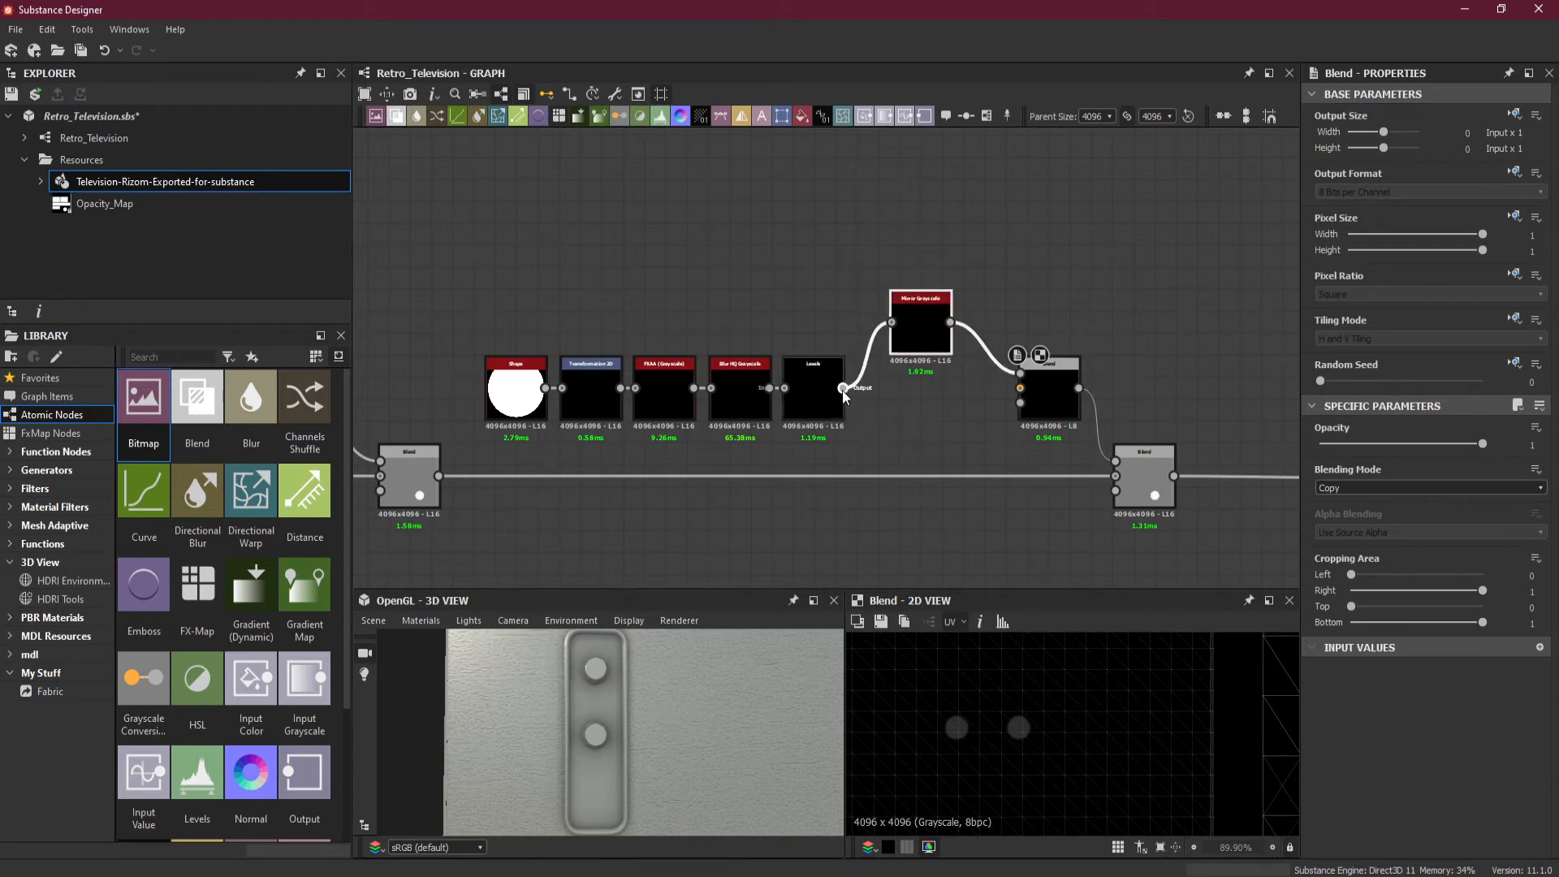
- Branch a second Mirror Grayscale node off the Levels node below the first, and center the knob's node row between the two mirrors
drag(888, 438, 889, 438)
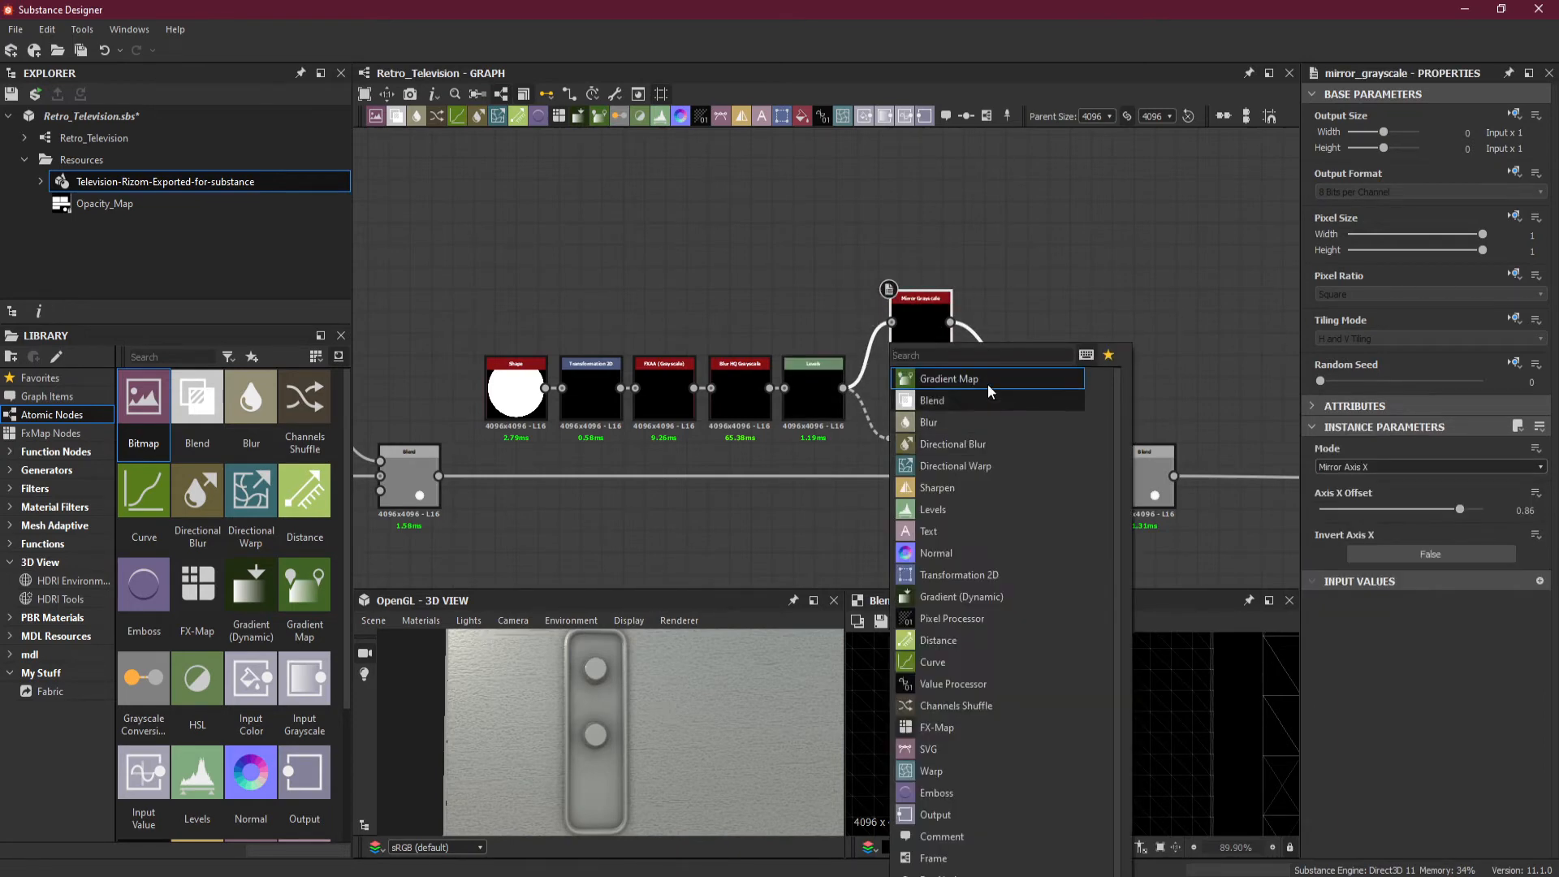
text(mirr)
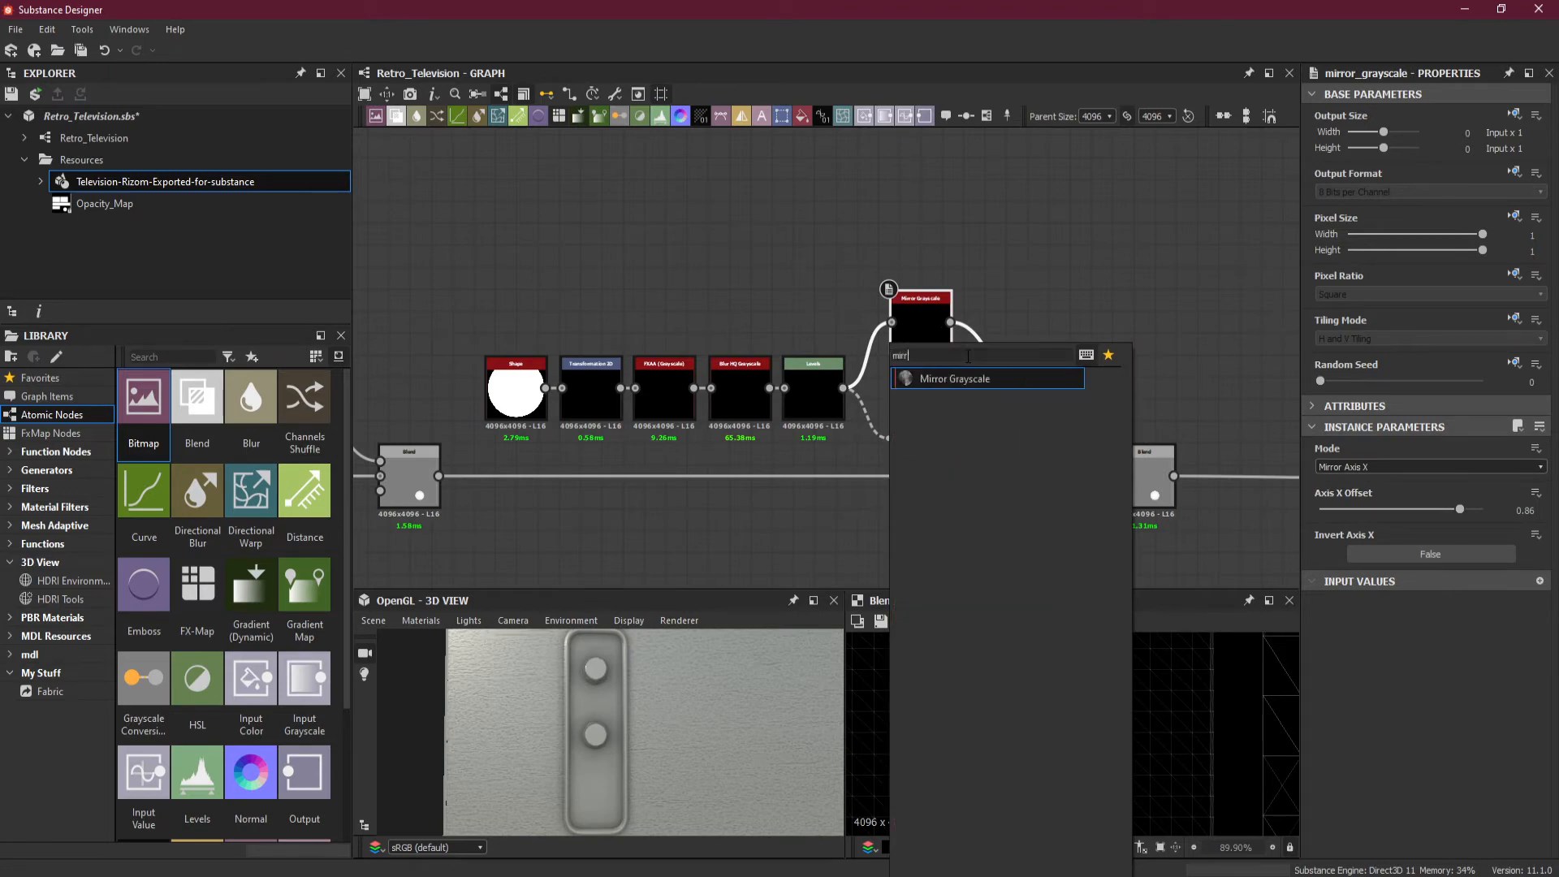
click(954, 379)
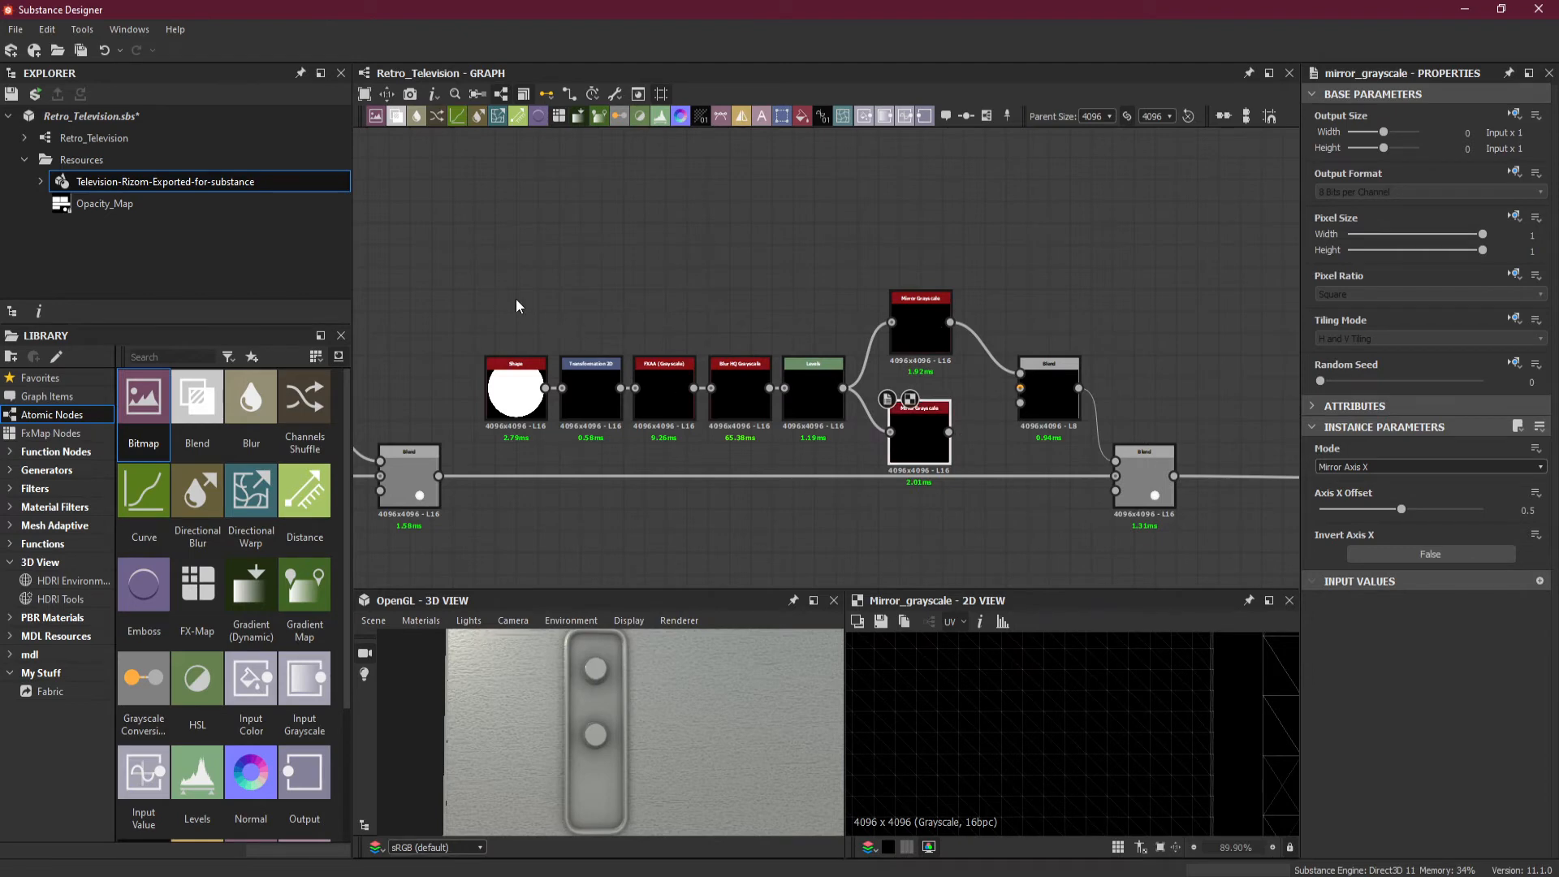
drag(822, 410, 821, 399)
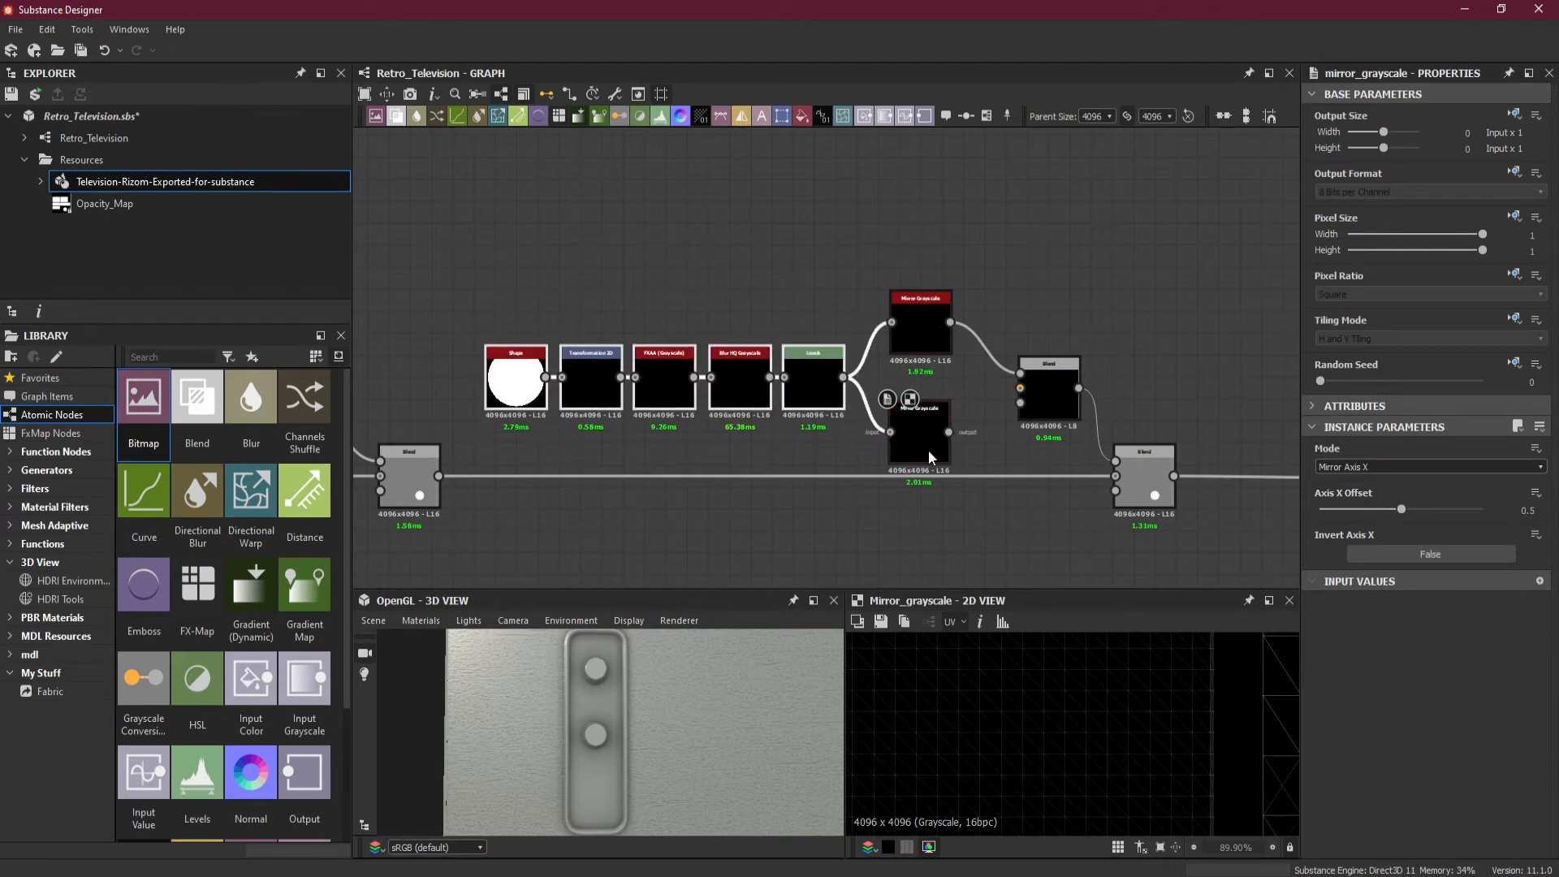
- Rearrange the Mirror Grayscale and Blend nodes and connect the lower Mirror Grayscale output to the Blend's background input
drag(461, 231, 923, 419)
drag(1059, 415, 1031, 377)
click(972, 412)
drag(948, 408, 1000, 366)
- Set the blending mode of the Blend node combining both mirrors to Add (Linear Dodge)
click(1011, 377)
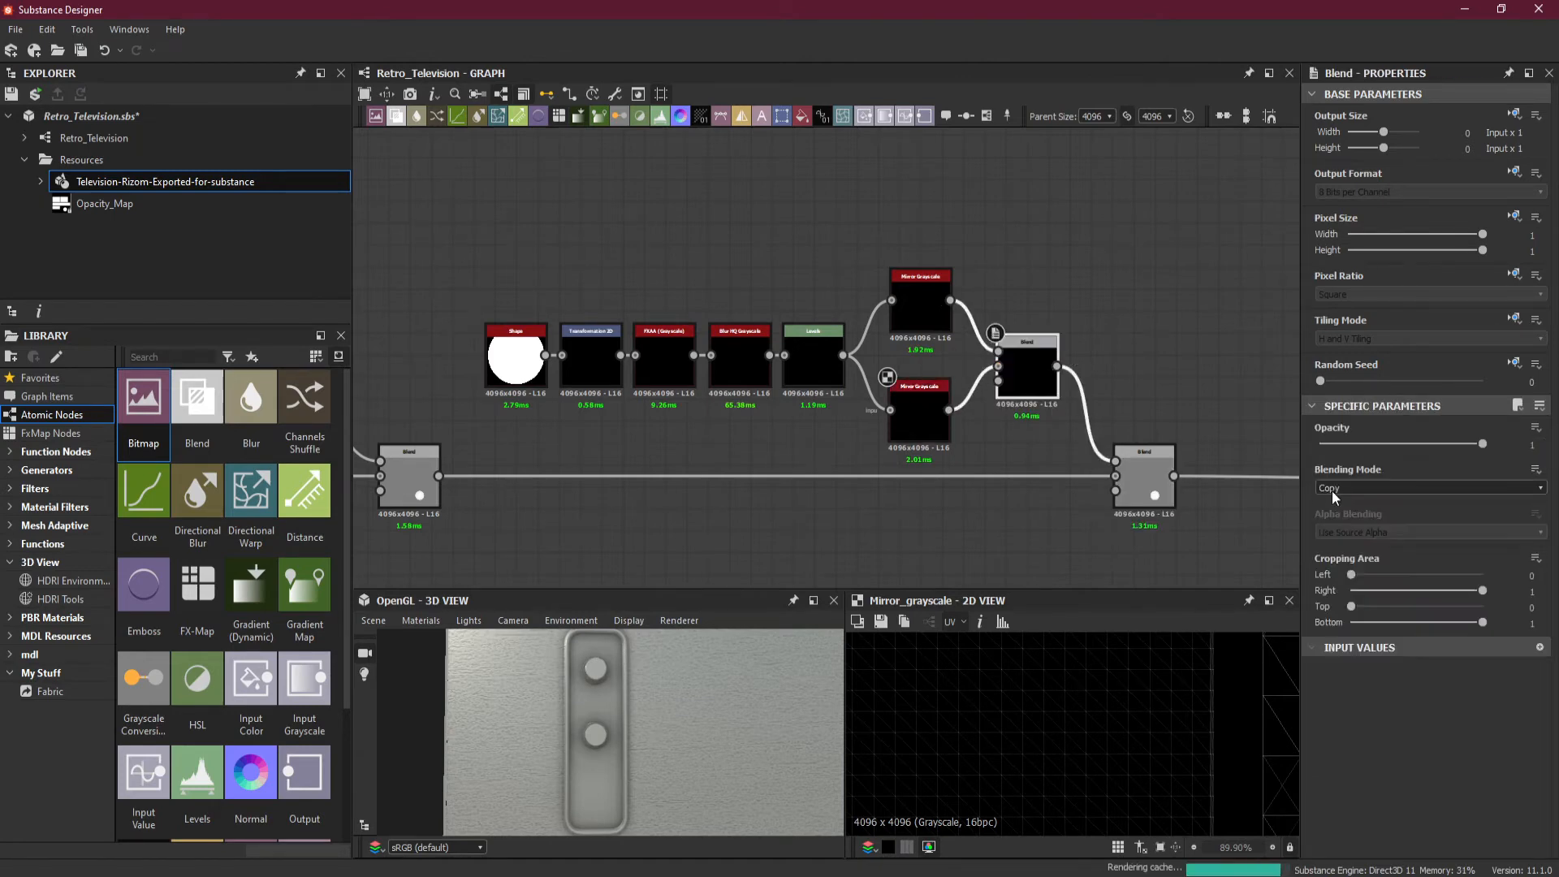
click(1383, 485)
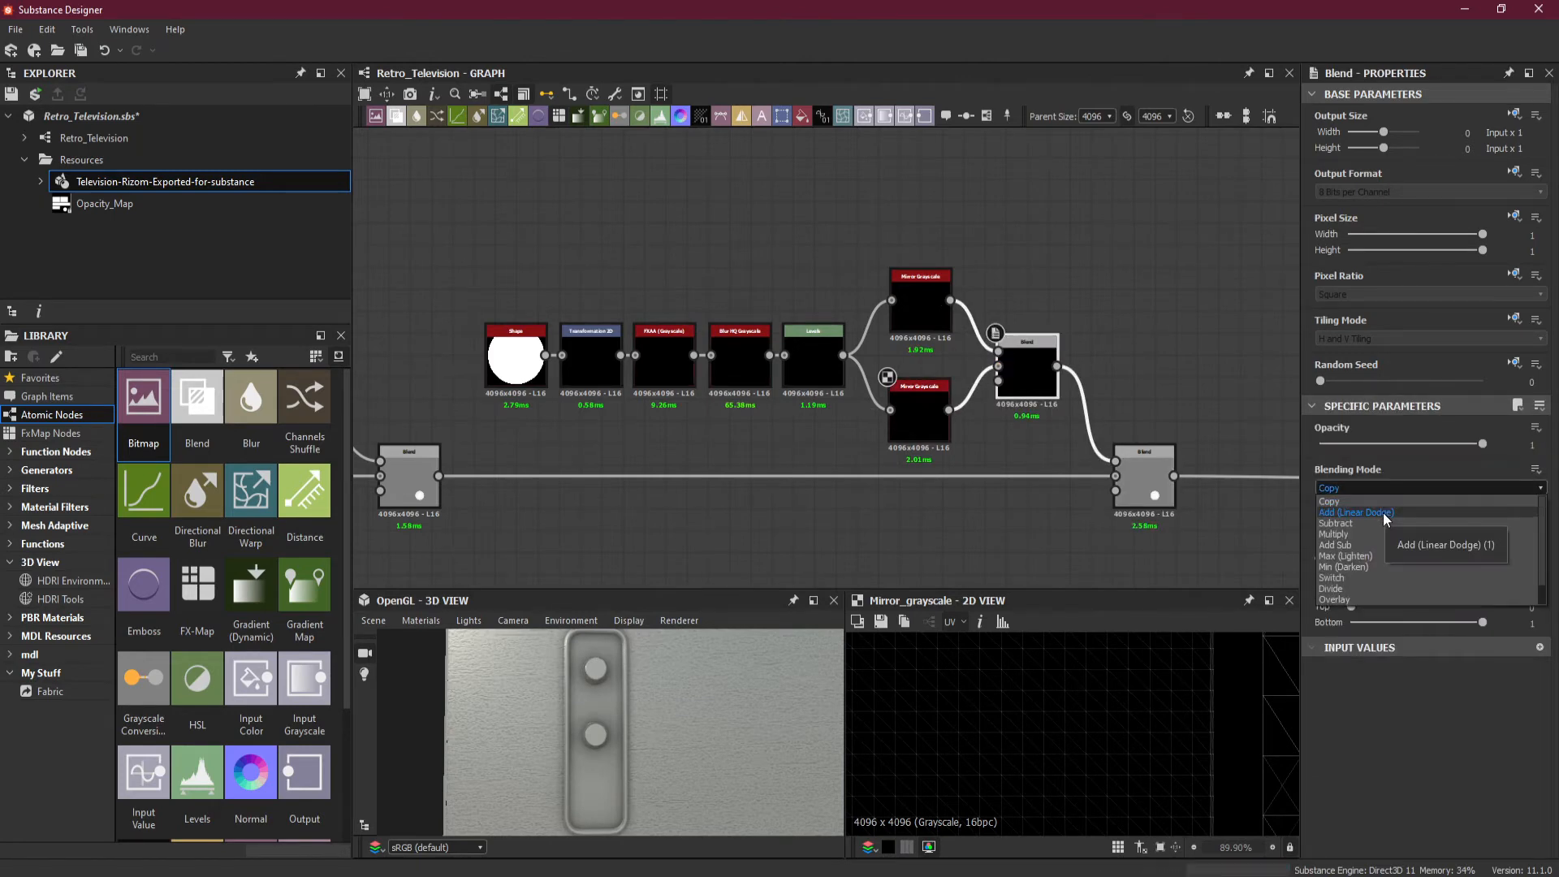
click(1383, 515)
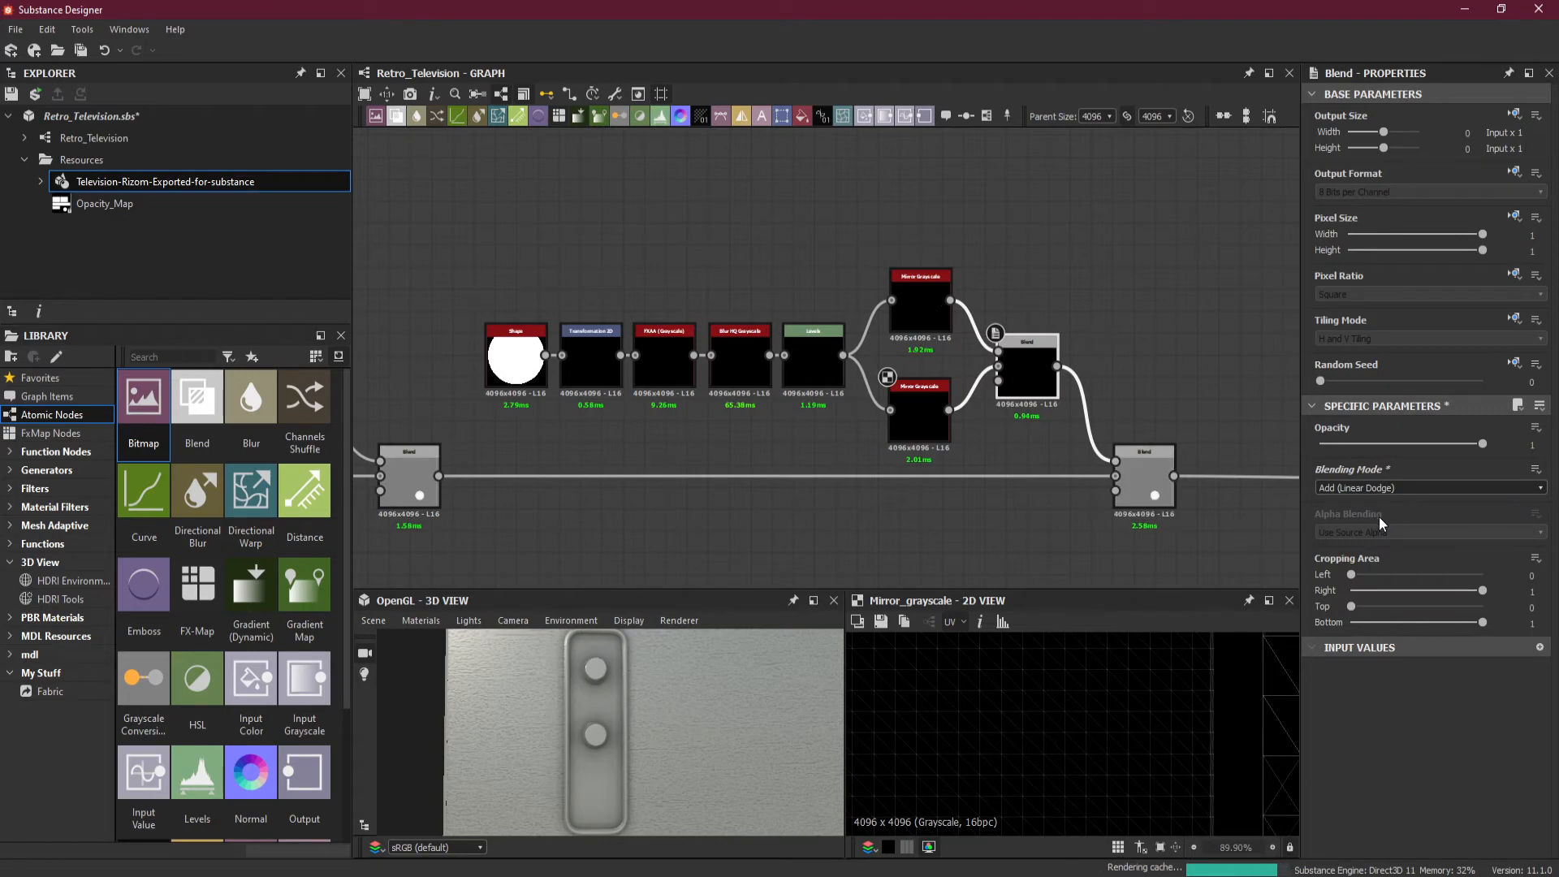
- Set the lower Mirror Grayscale node's Axis X Offset to 0.87 and check the knobs on the 3D model
click(918, 420)
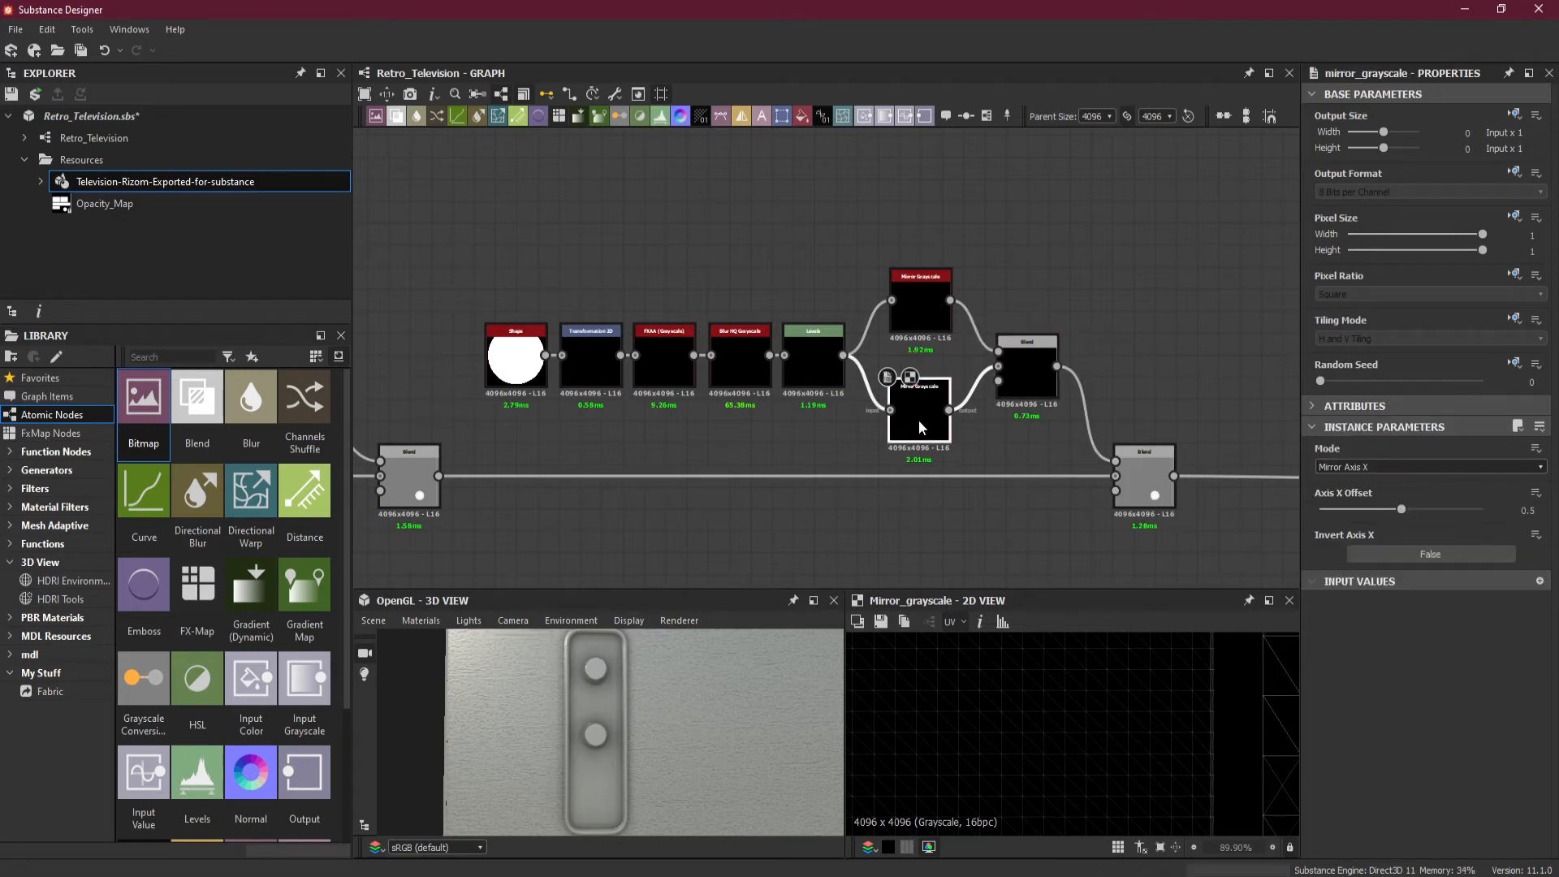
click(1525, 509)
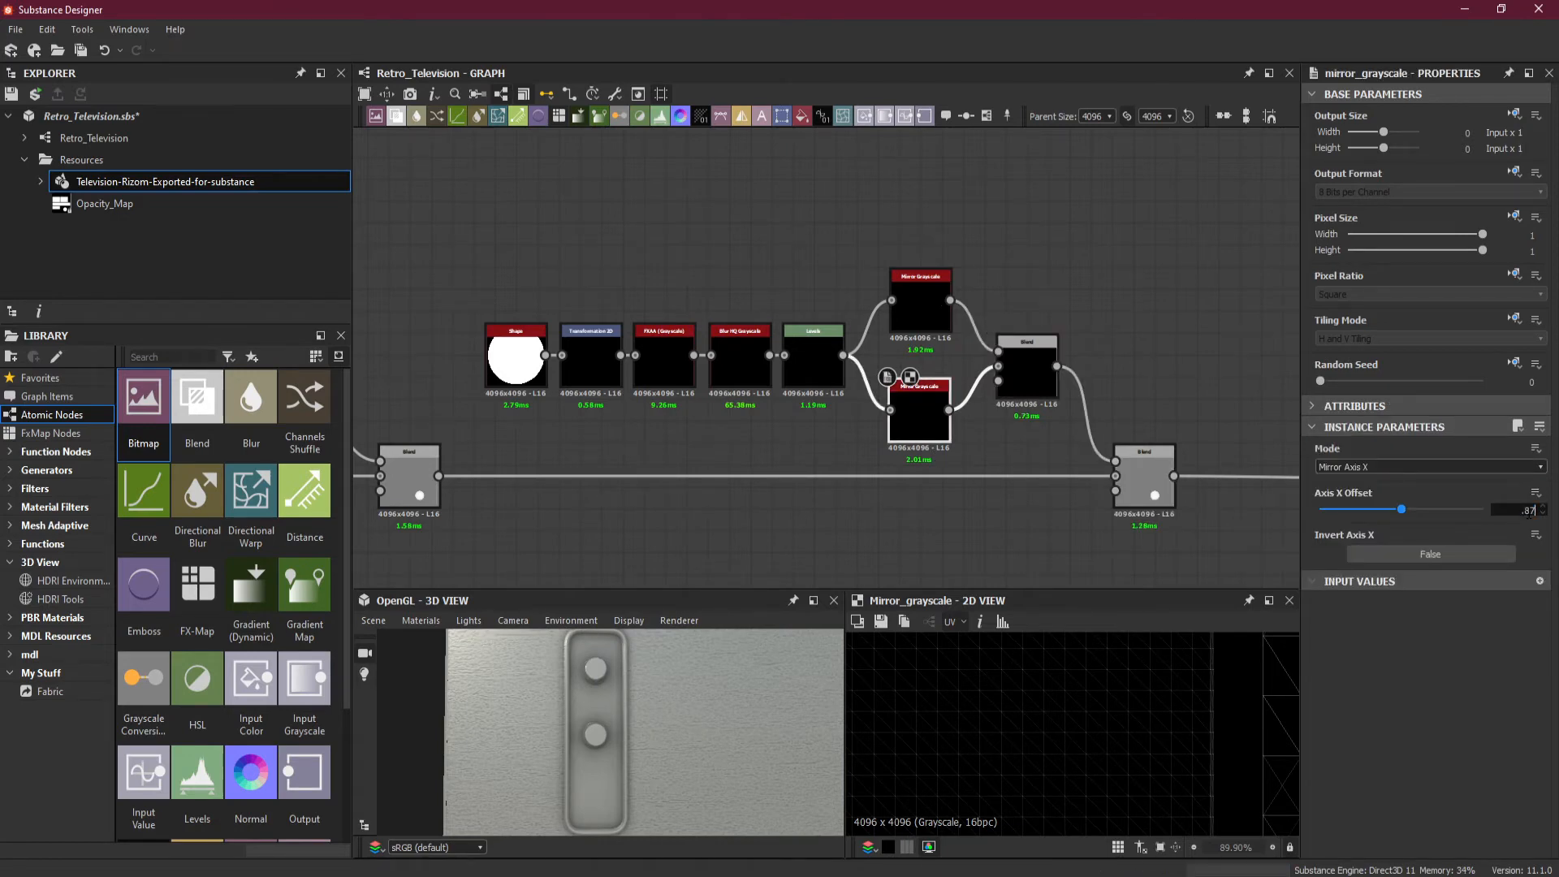
text(.87)
key(Return)
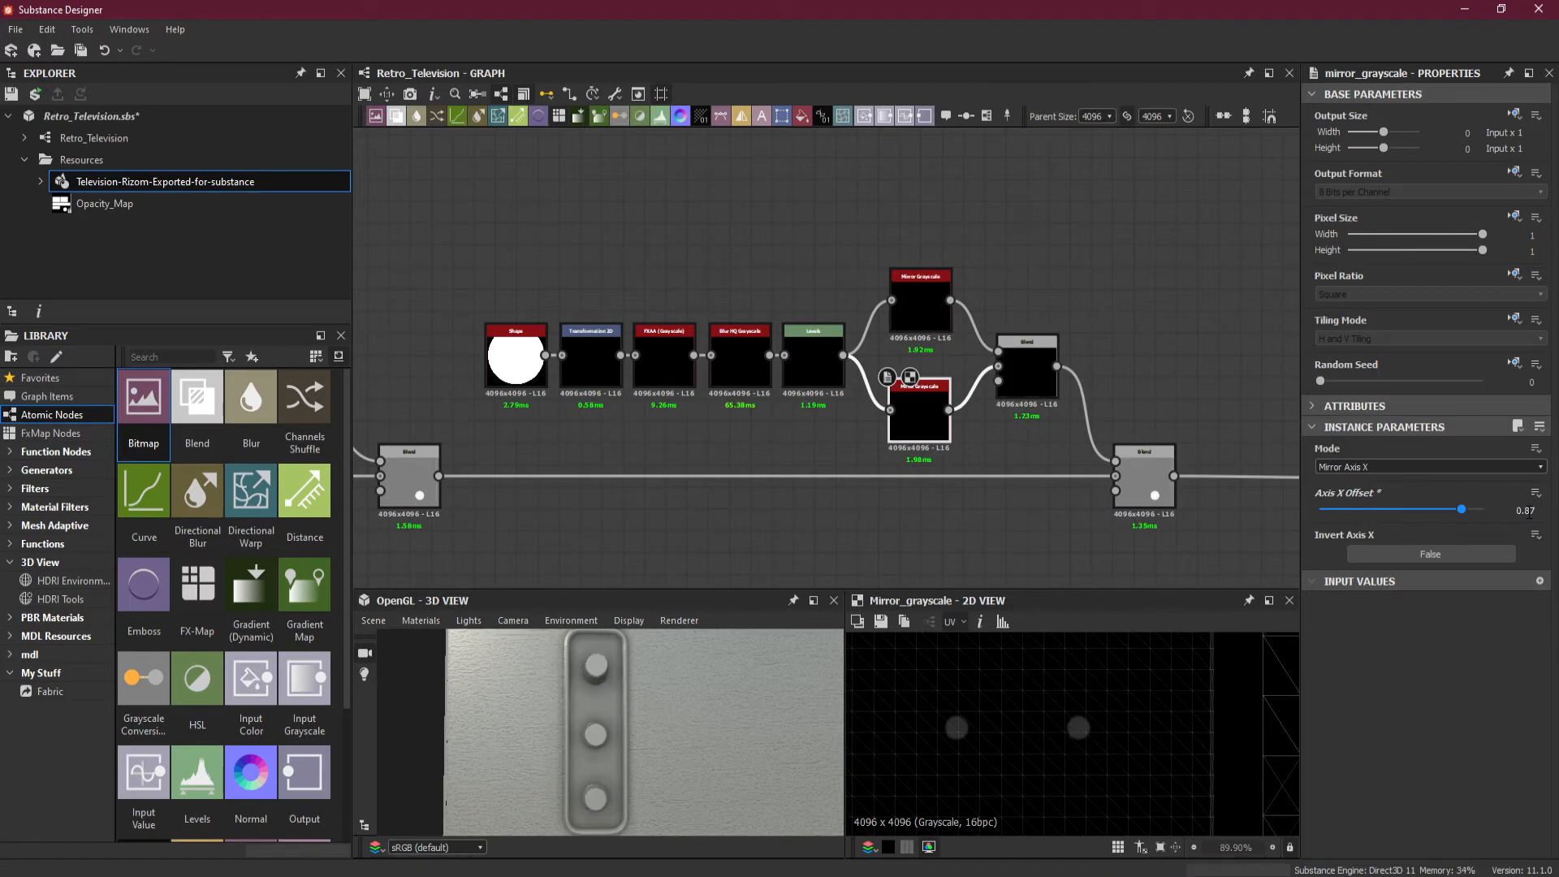
drag(833, 714, 723, 724)
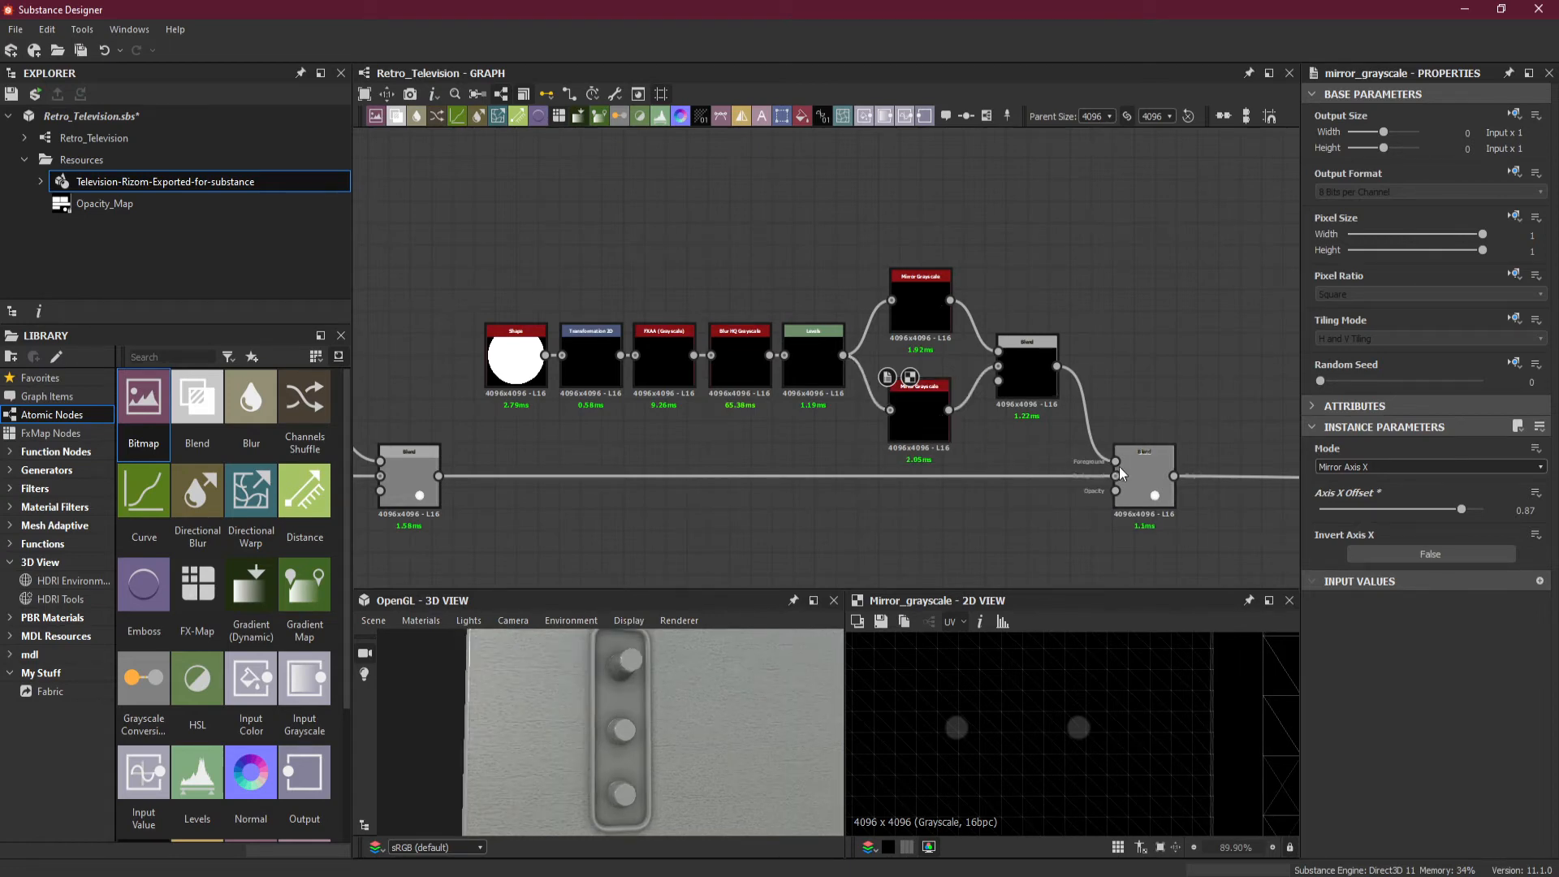
- Shift the two downstream Blend nodes to make room and insert a new Blend node after the lower Mirror Grayscale
drag(1136, 489, 1243, 490)
drag(1020, 381, 1116, 382)
scroll(983, 370, up, 1)
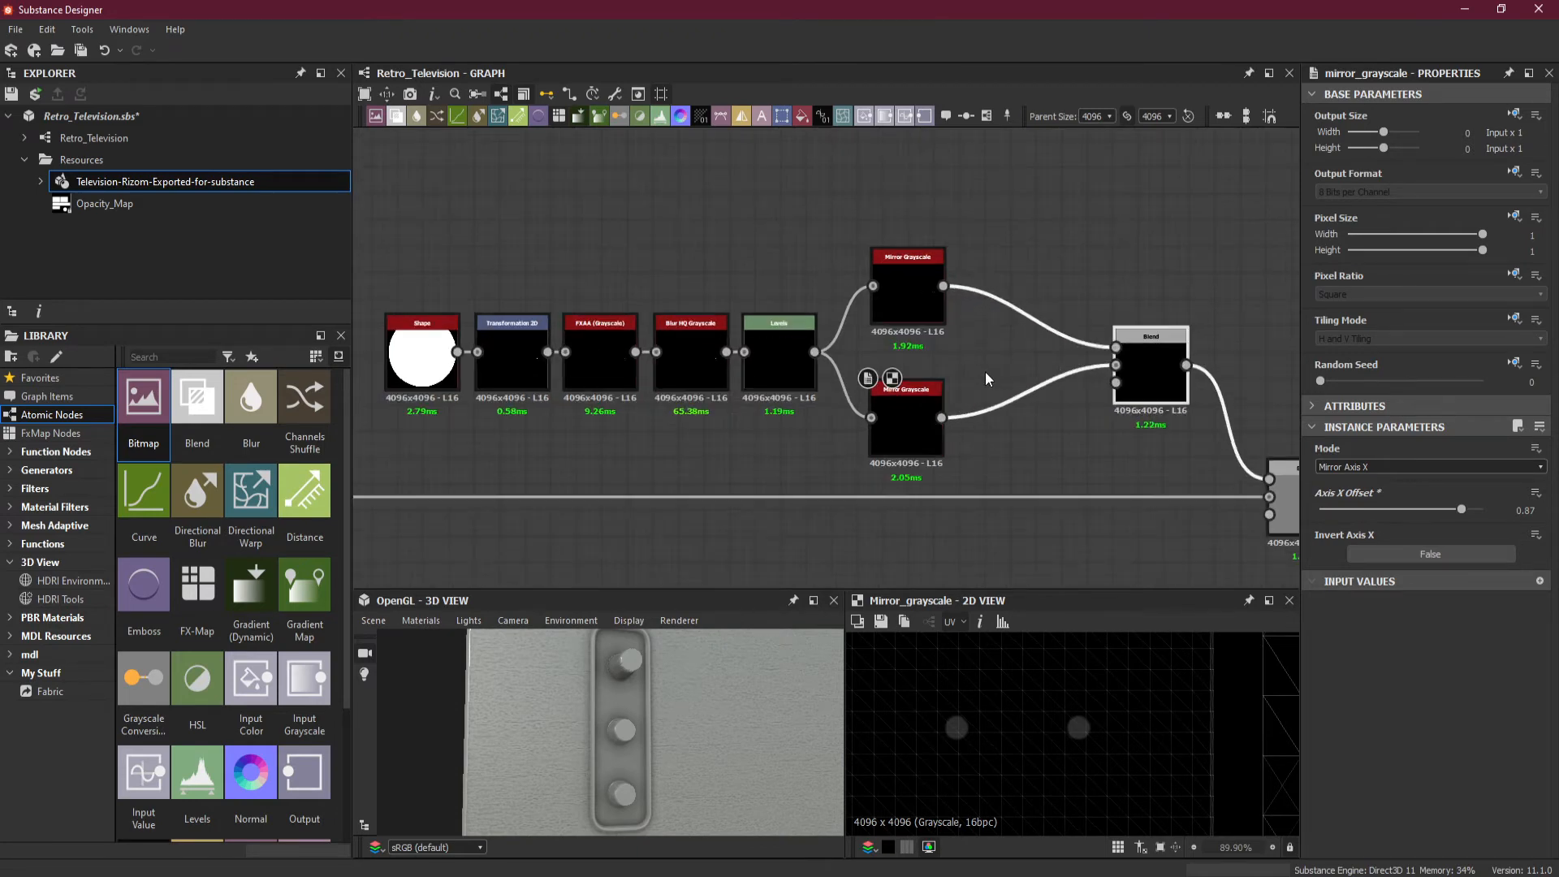
key(space)
click(1079, 407)
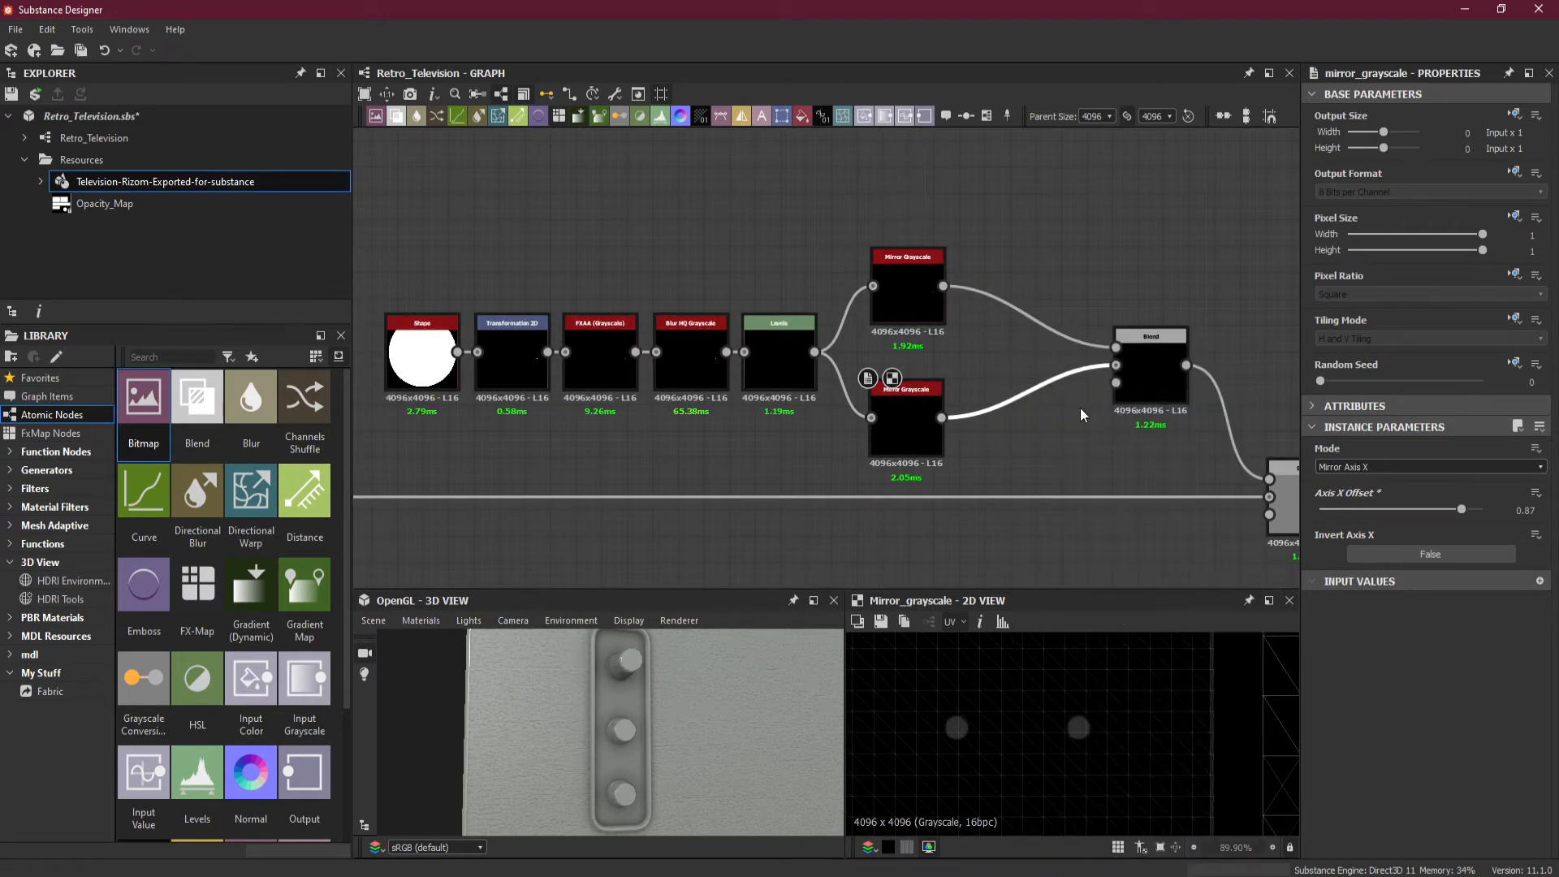
drag(1032, 419, 977, 400)
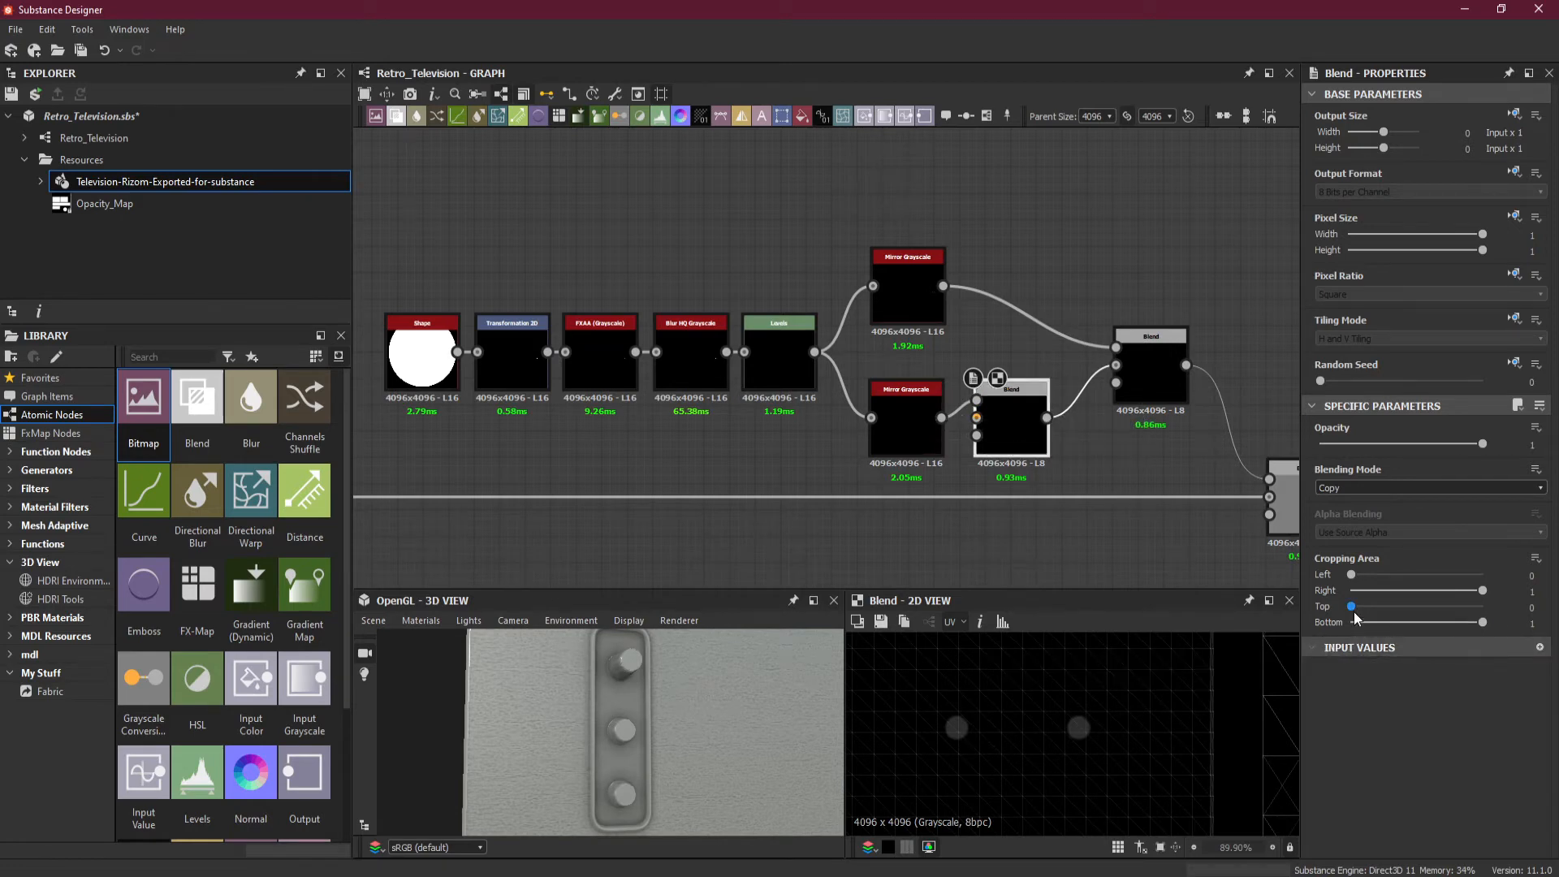
- Crop the new Blend node's area from the left to 0.86 so only one of the mirrored circles remains
mouse_move(1352, 606)
mouse_down()
mouse_move(1368, 607)
mouse_move(1350, 607)
mouse_up()
scroll(976, 695, down, 5)
scroll(977, 695, down, 3)
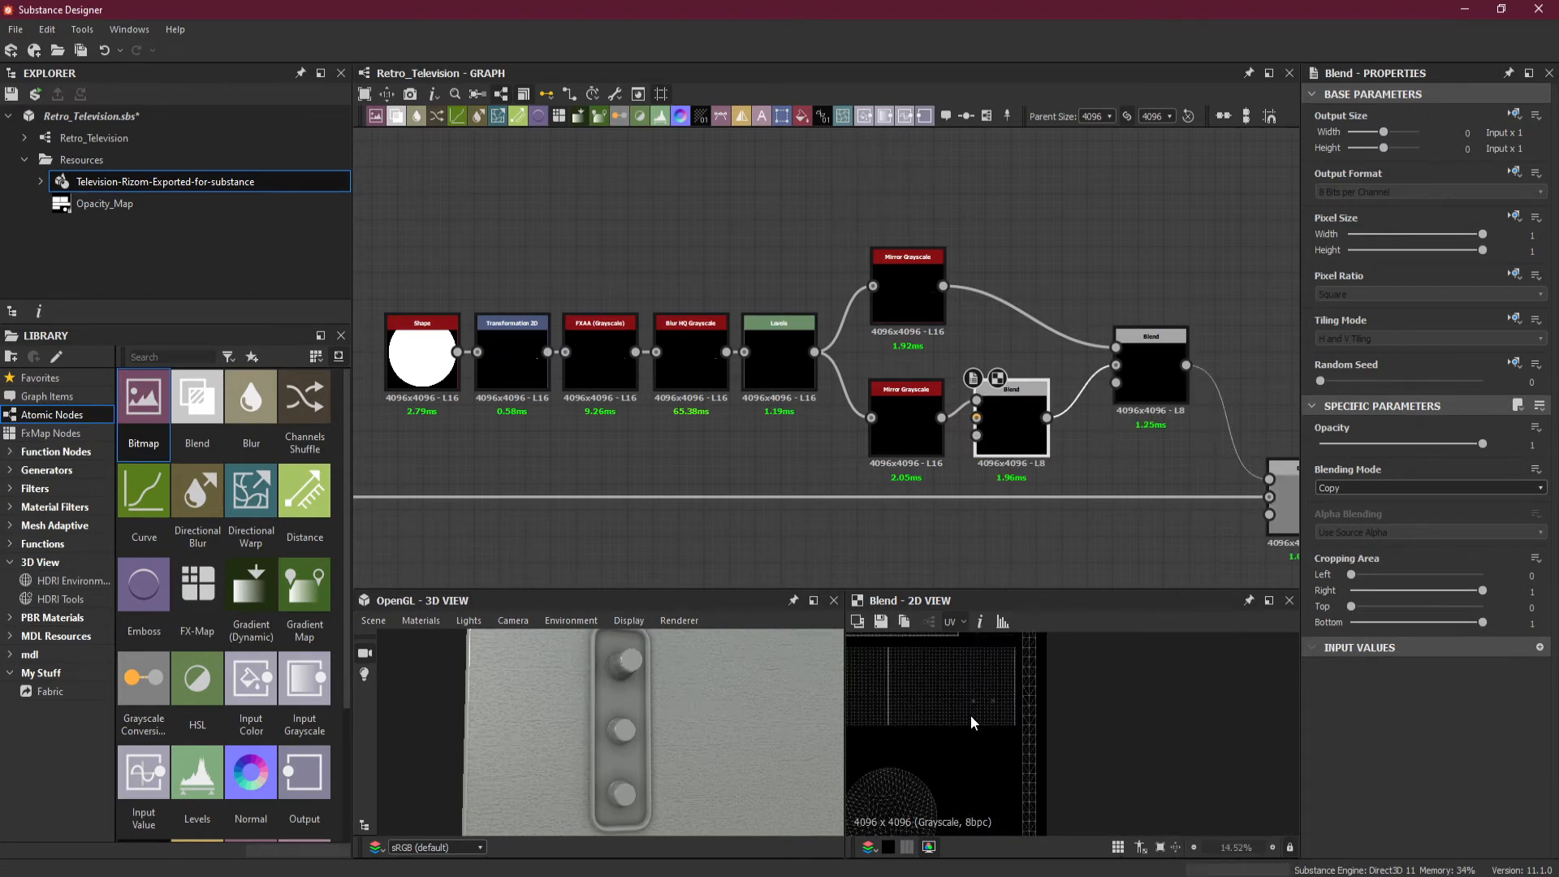
scroll(1037, 713, up, 3)
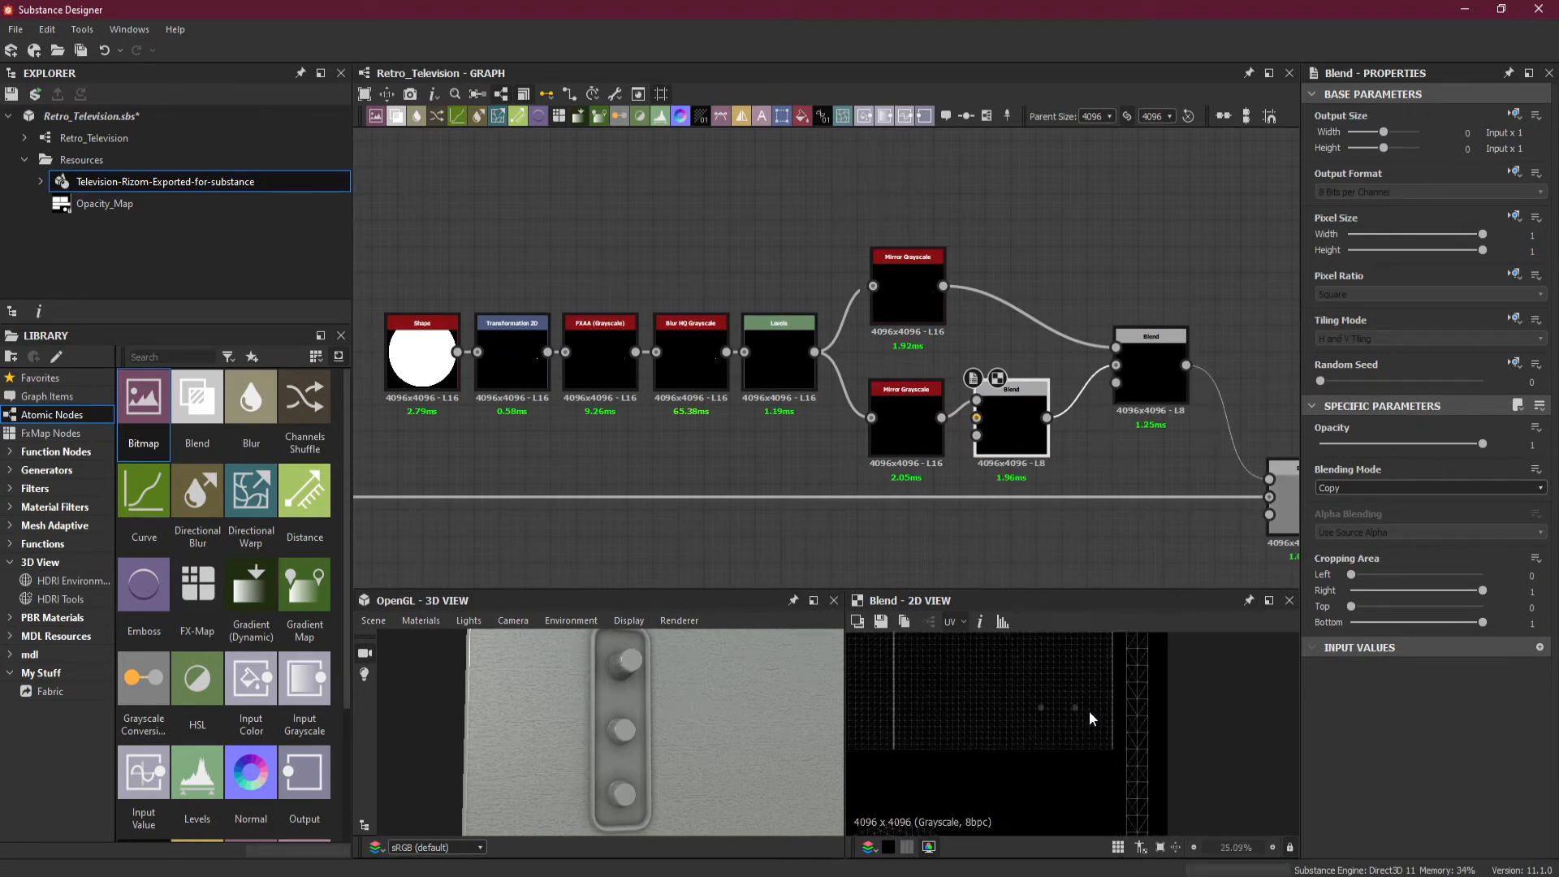
scroll(1089, 713, up, 2)
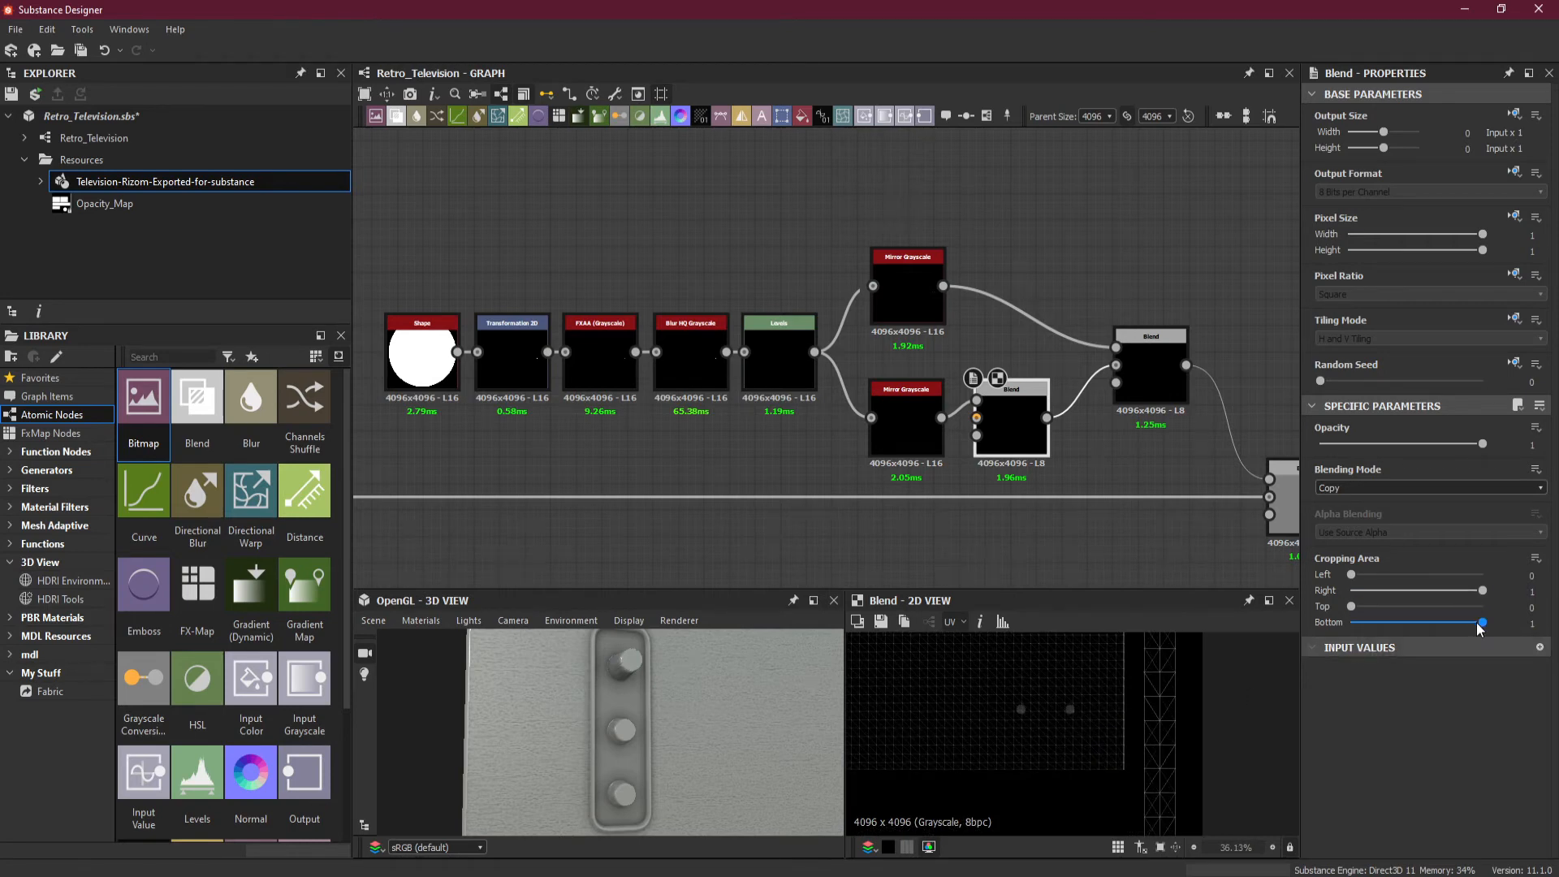
drag(1351, 574, 1465, 583)
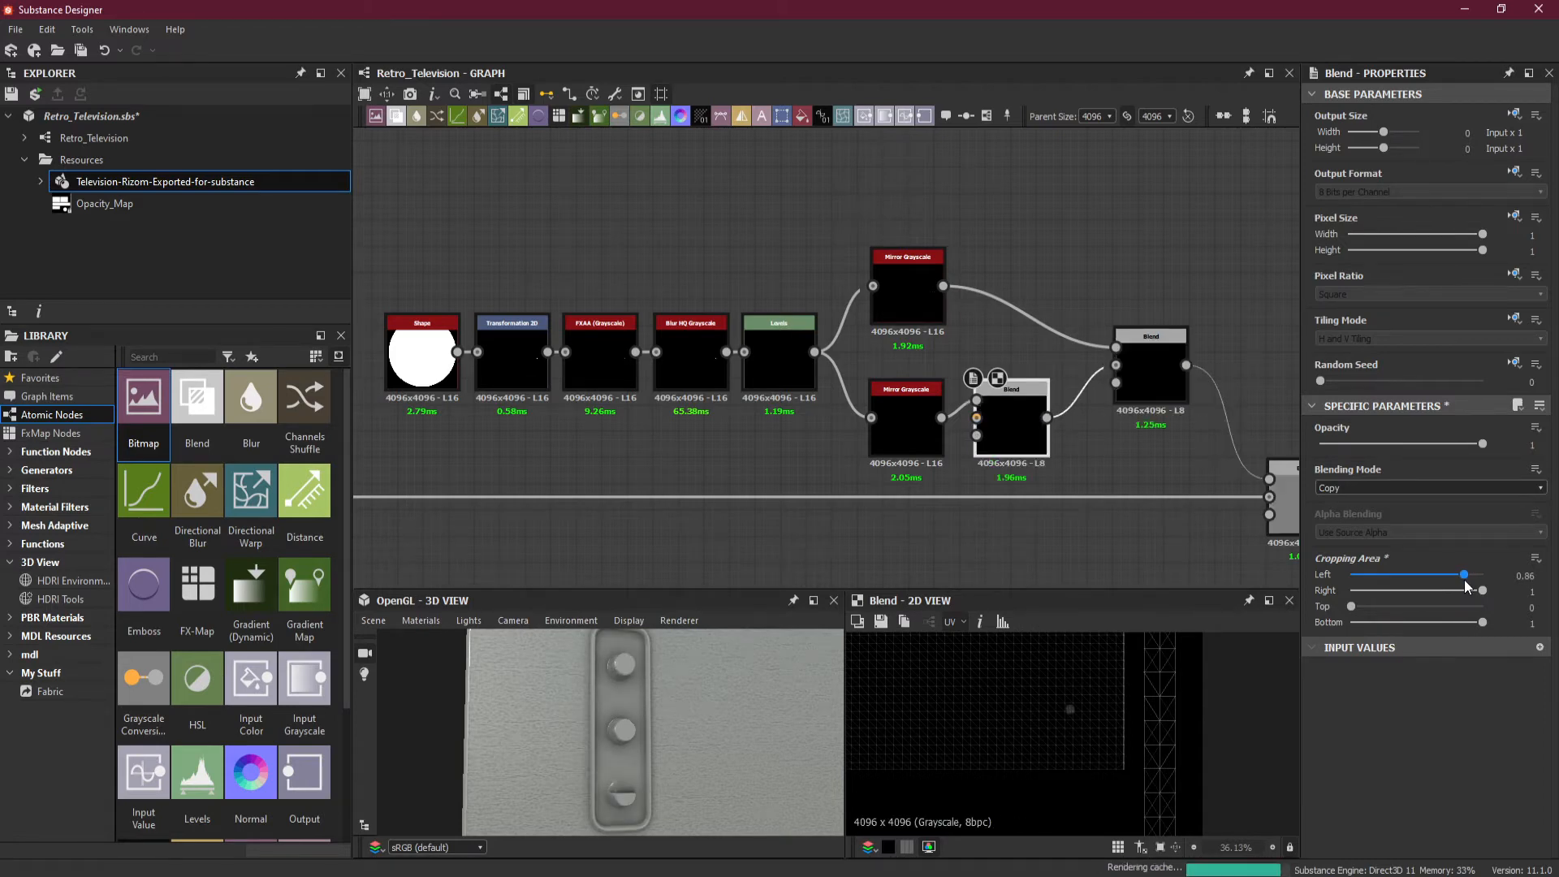
- Examine the cropped circle in the 2D view and the spacing of the three knobs on the 3D model
scroll(1066, 694, up, 3)
scroll(1064, 685, up, 4)
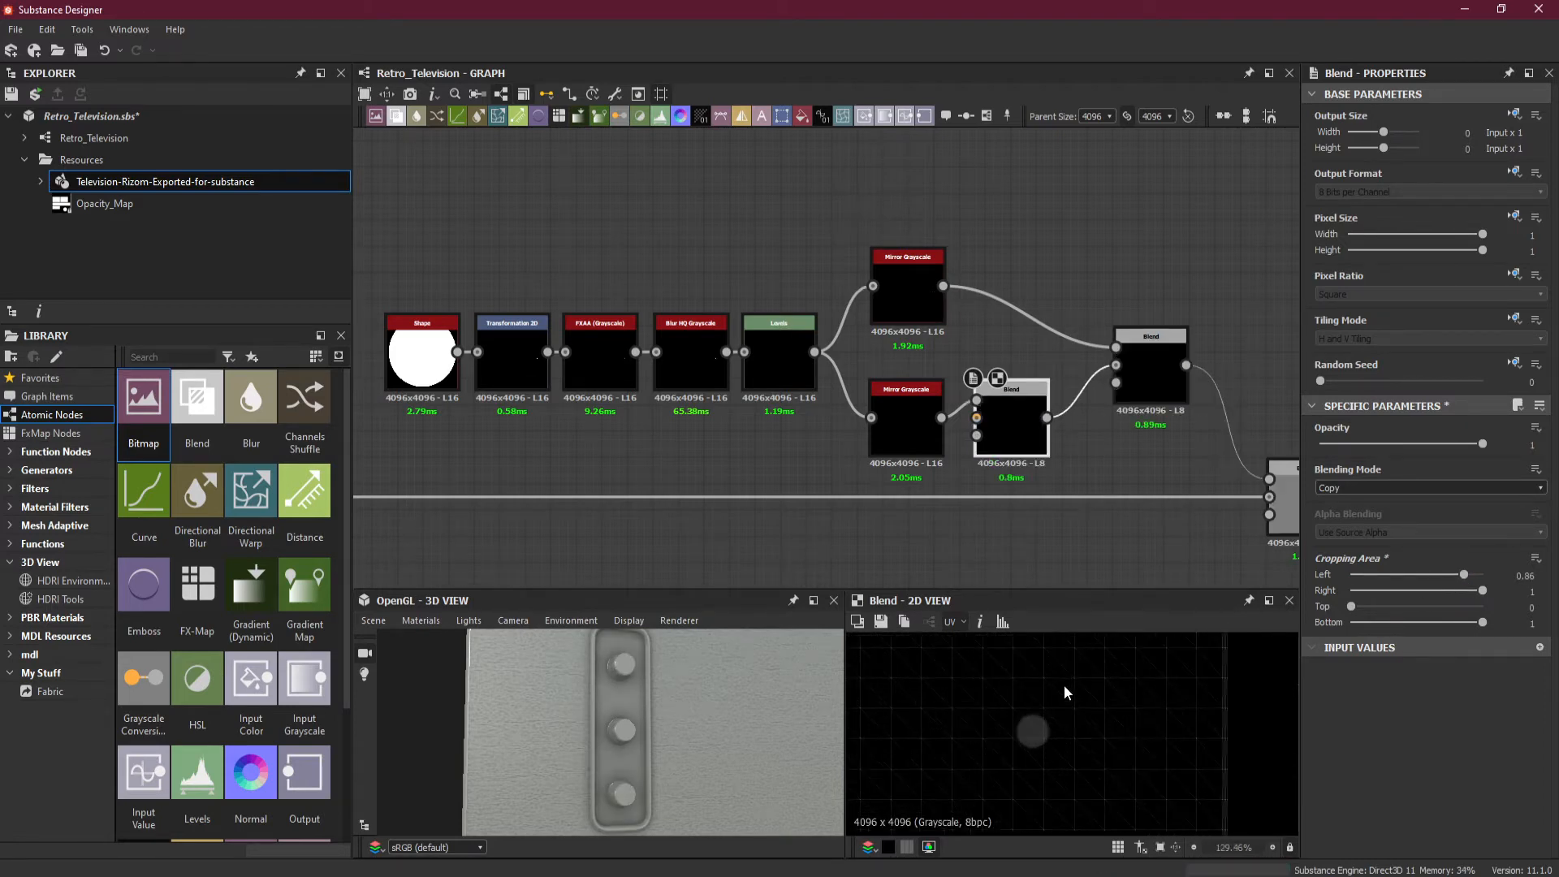
scroll(715, 747, up, 2)
drag(721, 745, 660, 736)
scroll(661, 736, down, 4)
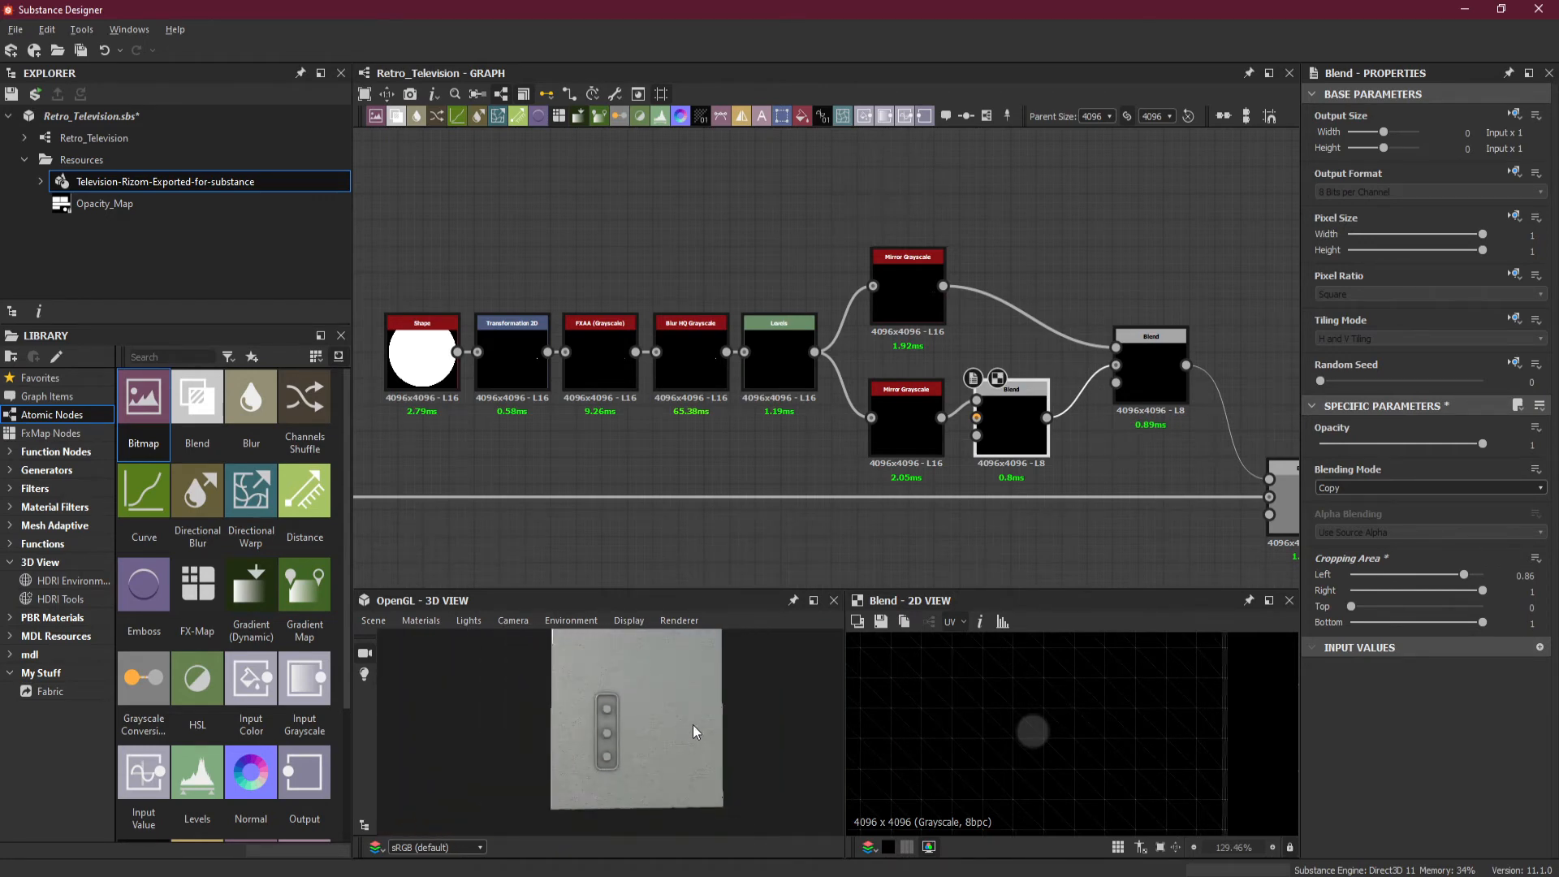
scroll(622, 720, up, 4)
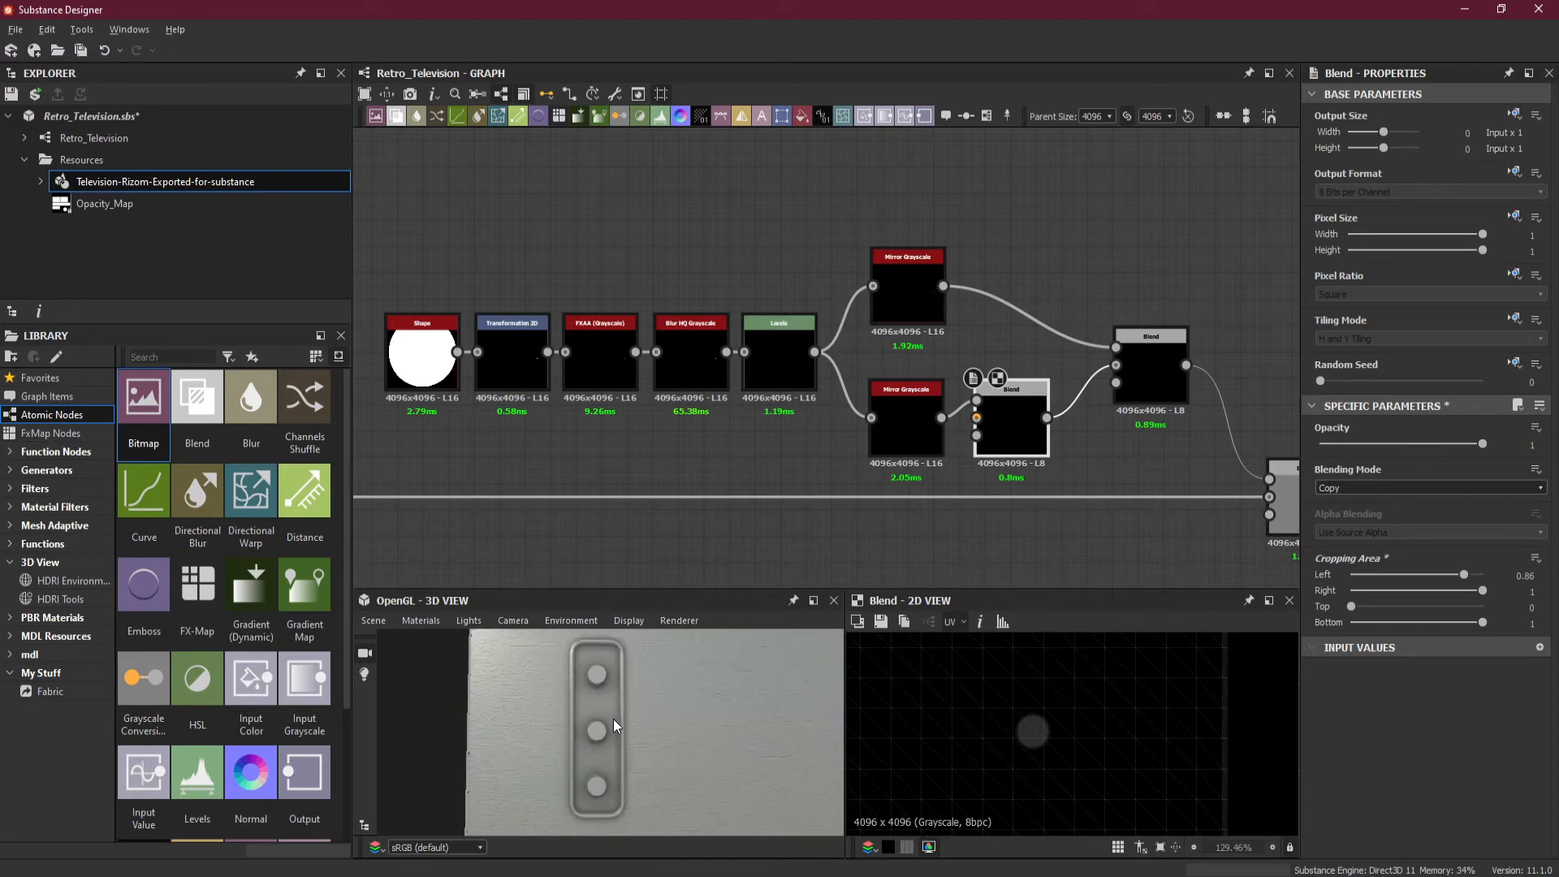
scroll(621, 729, up, 2)
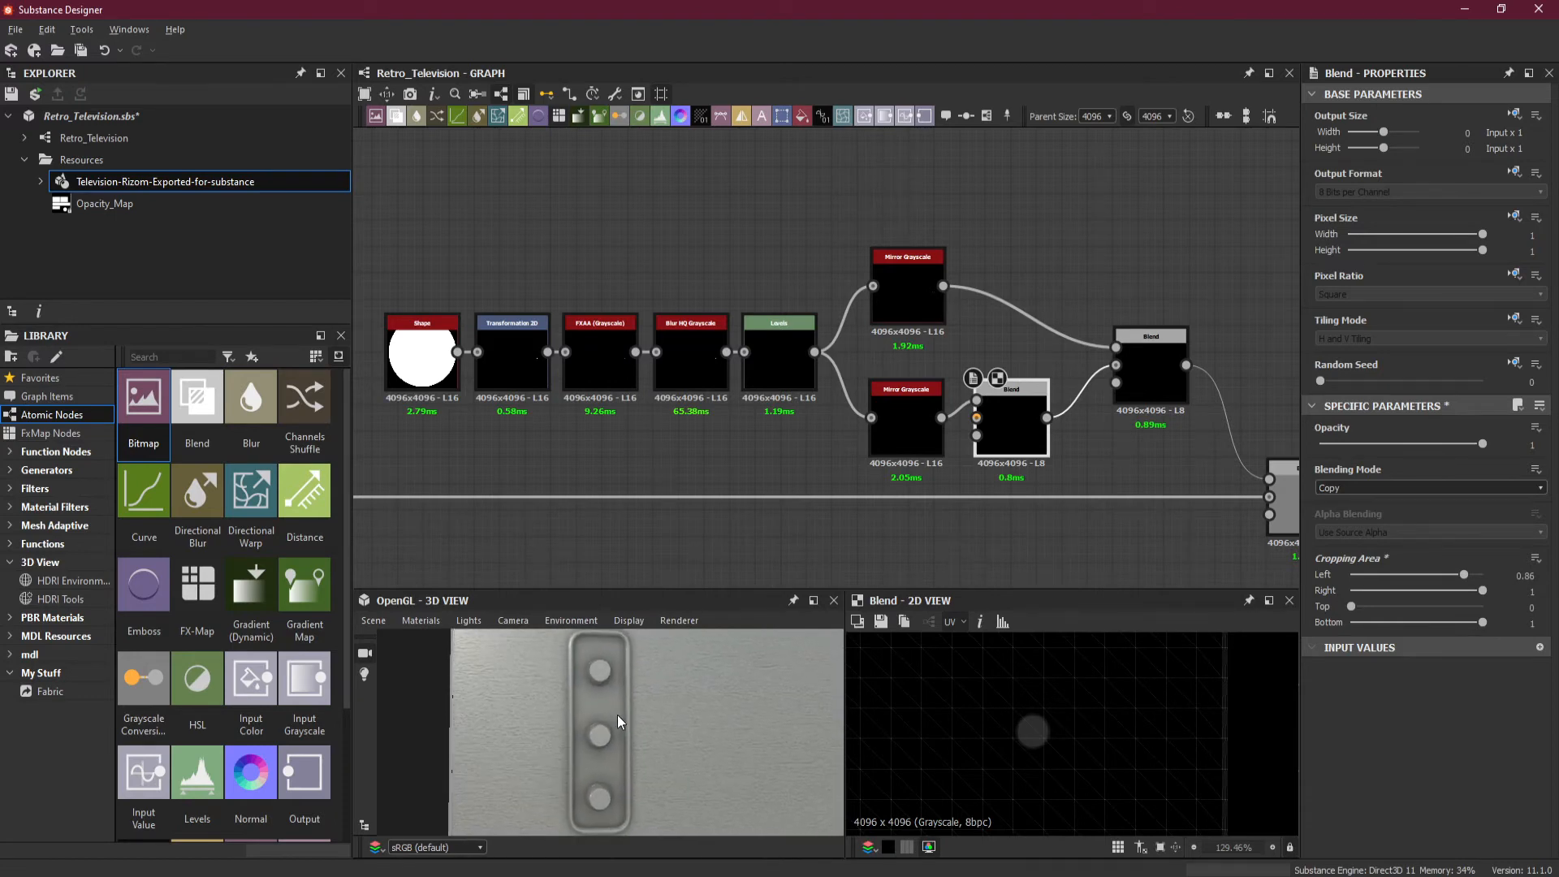
middle_drag(616, 711, 614, 711)
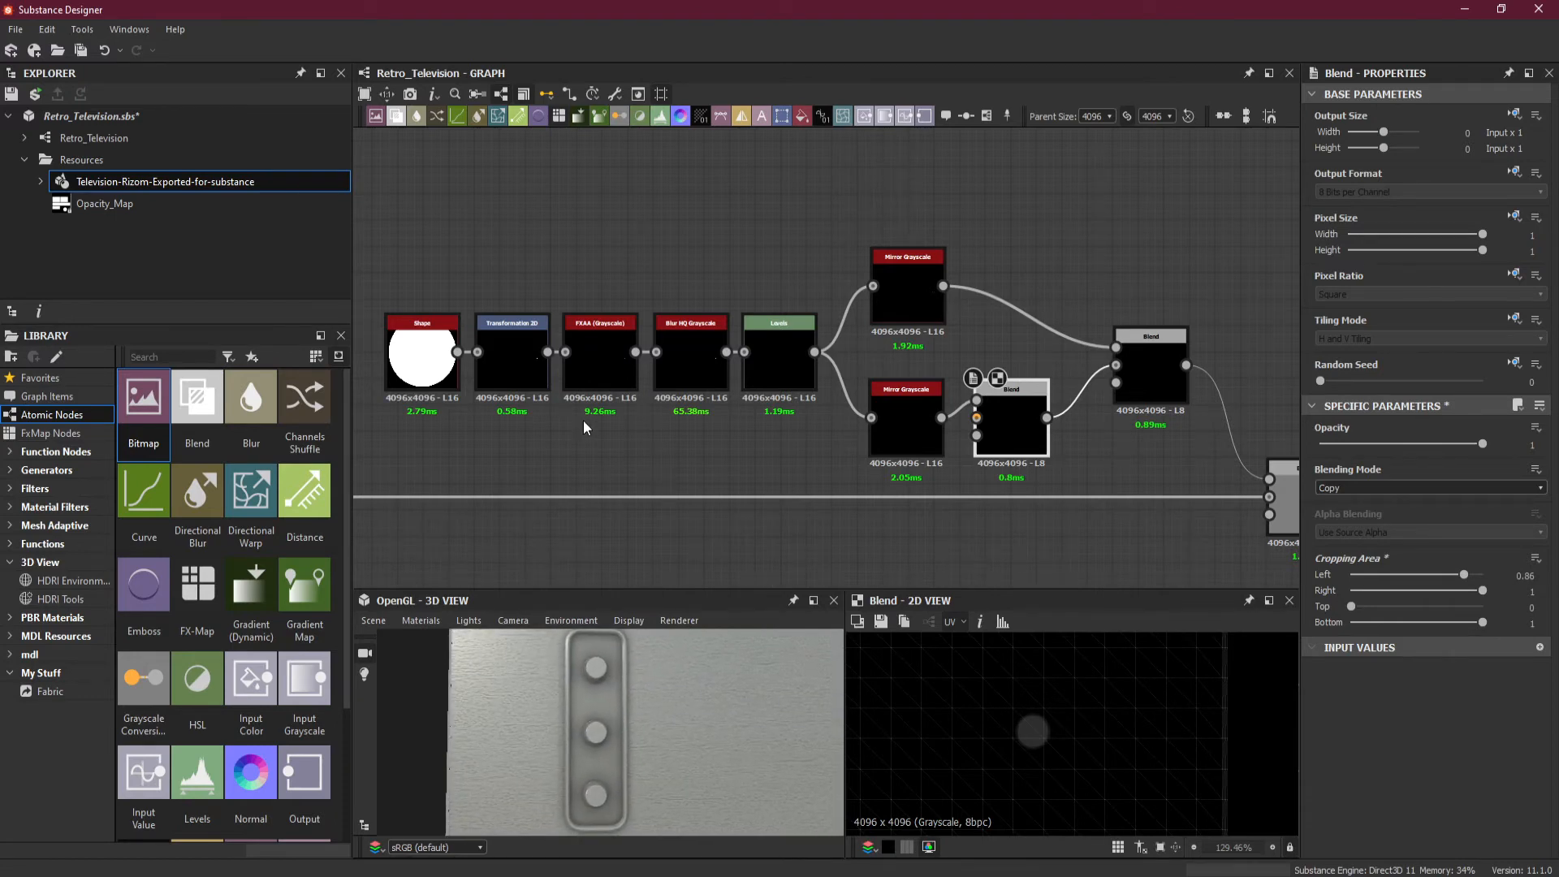
- Nudge the circle in the Transformation 2D node horizontally to an X offset of about -62.27, undoing the larger shifts
click(518, 367)
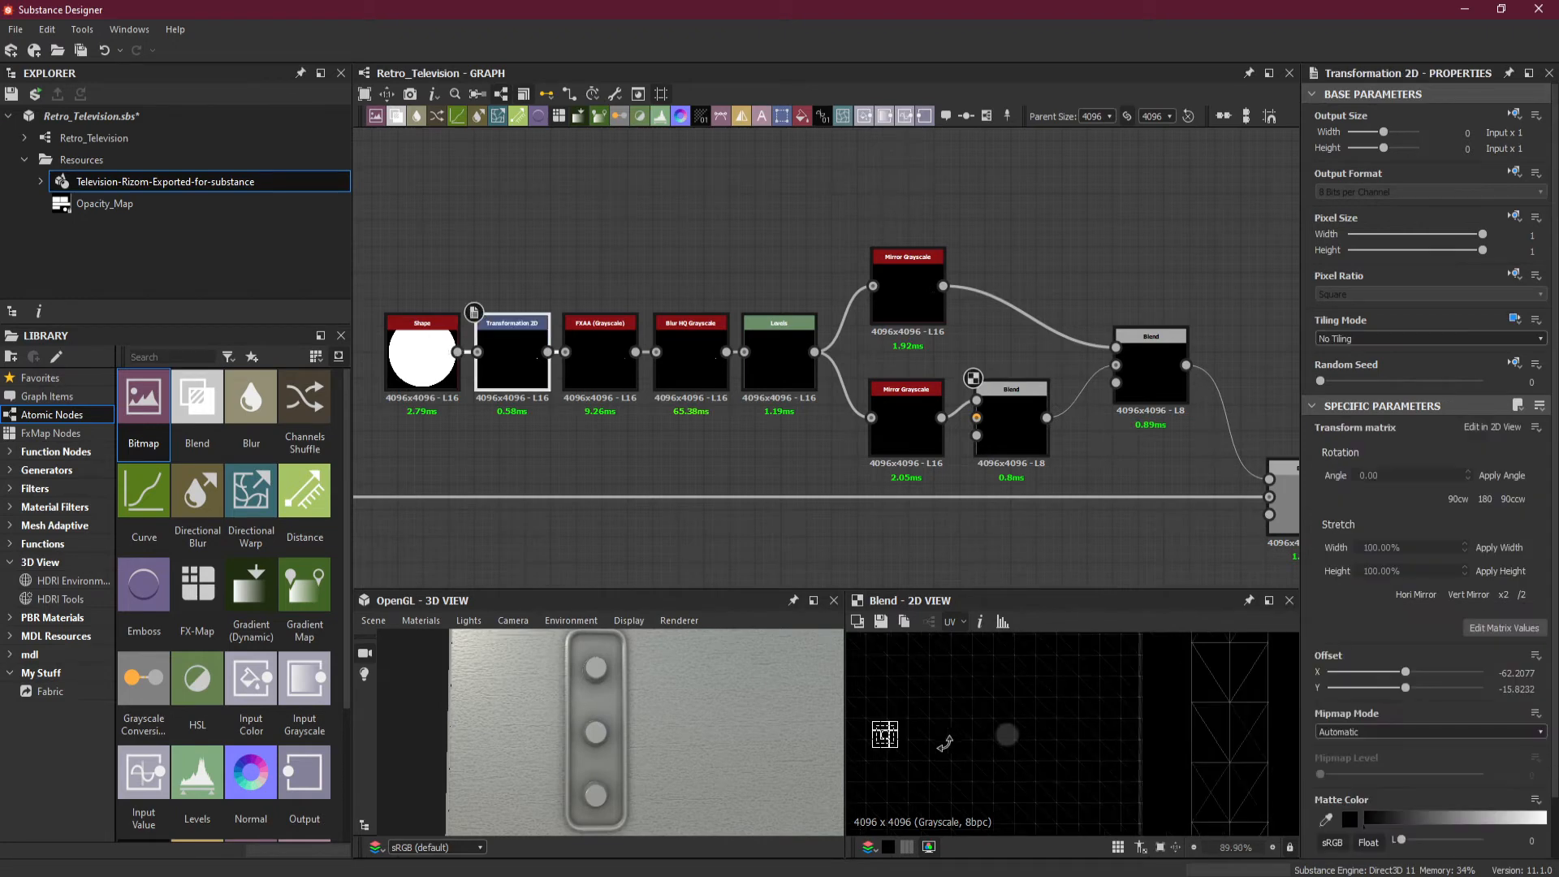
scroll(867, 751, up, 5)
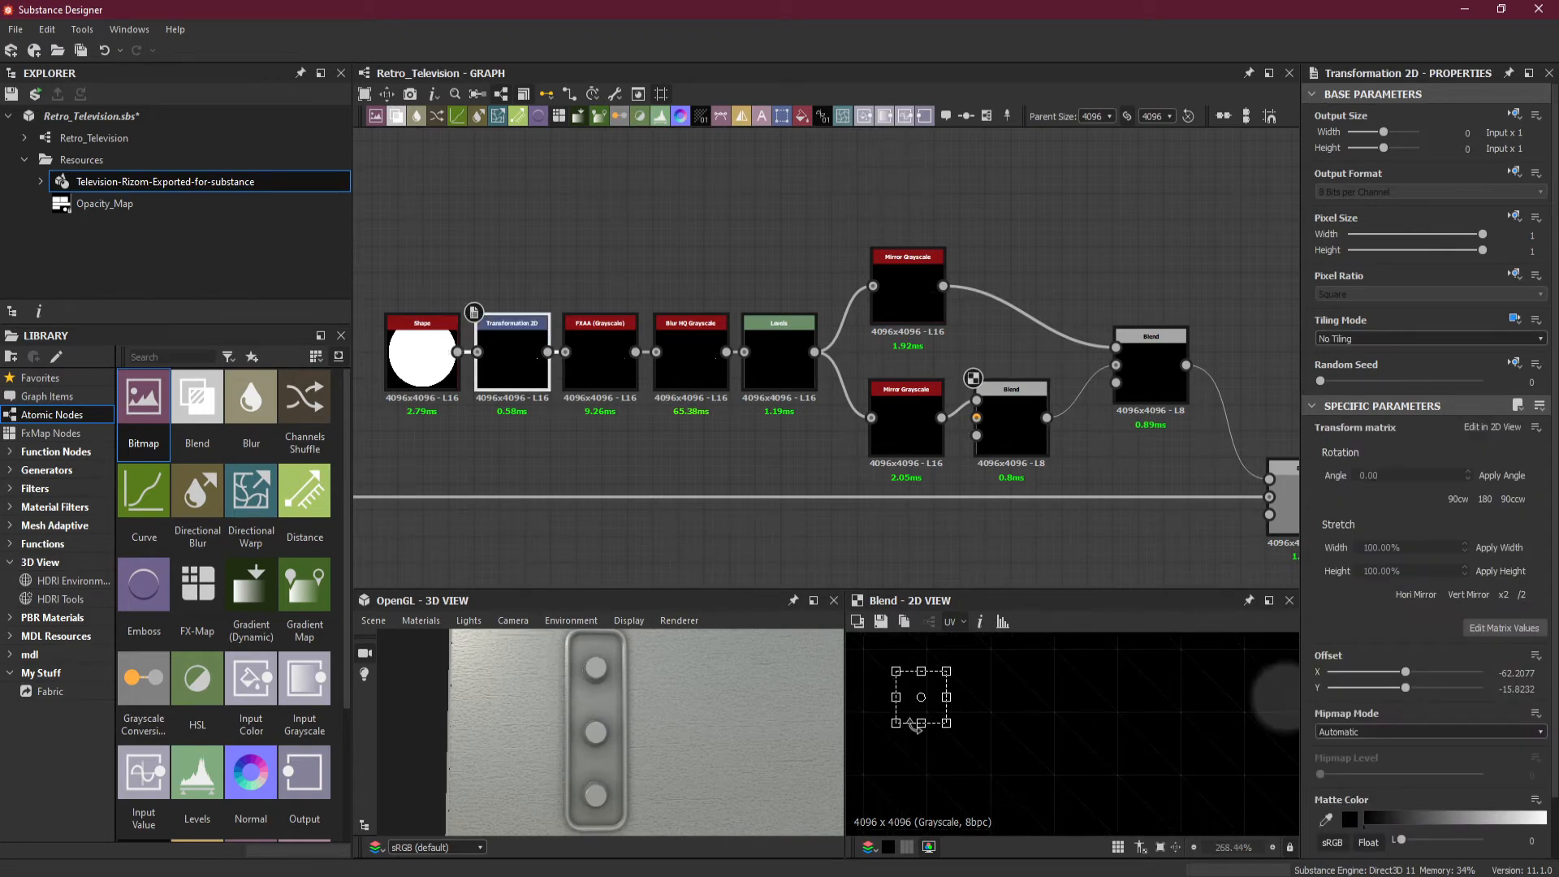
drag(933, 719, 954, 717)
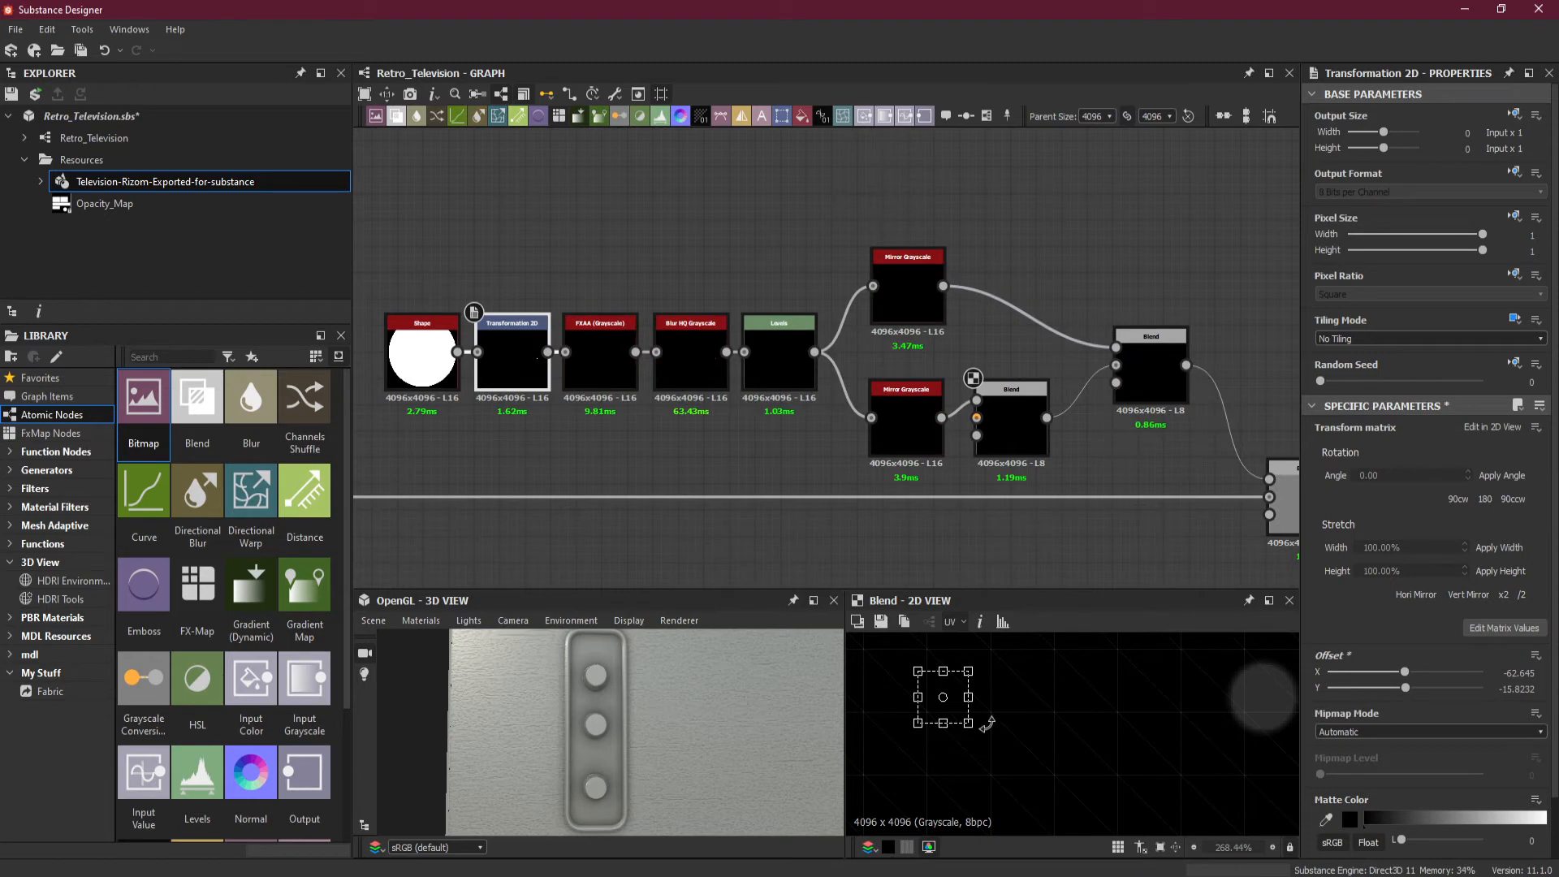
key(ctrl+z)
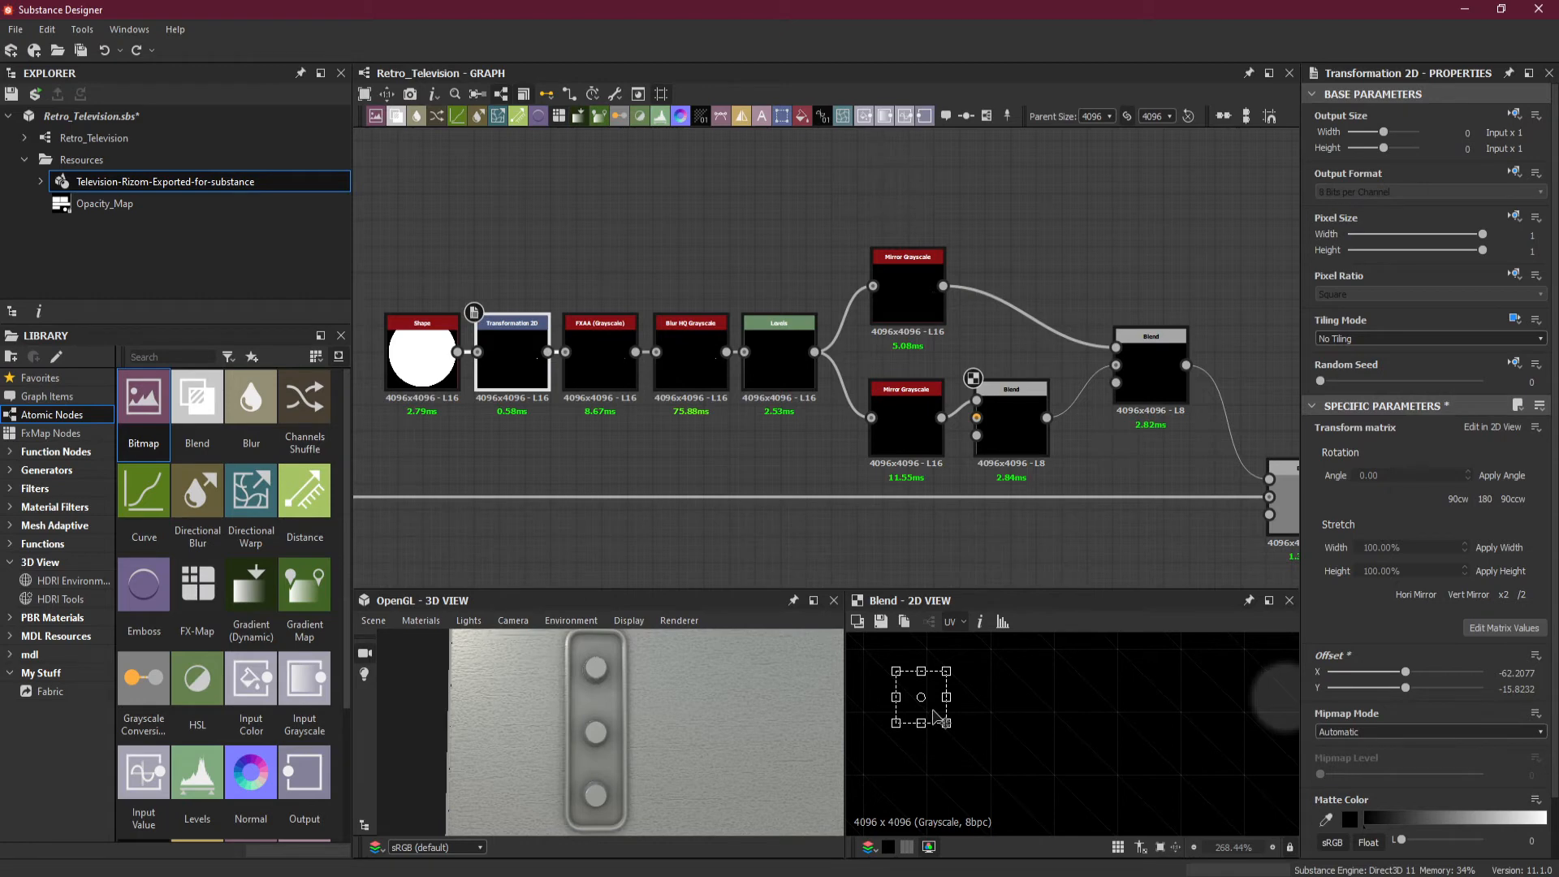
drag(934, 716, 938, 716)
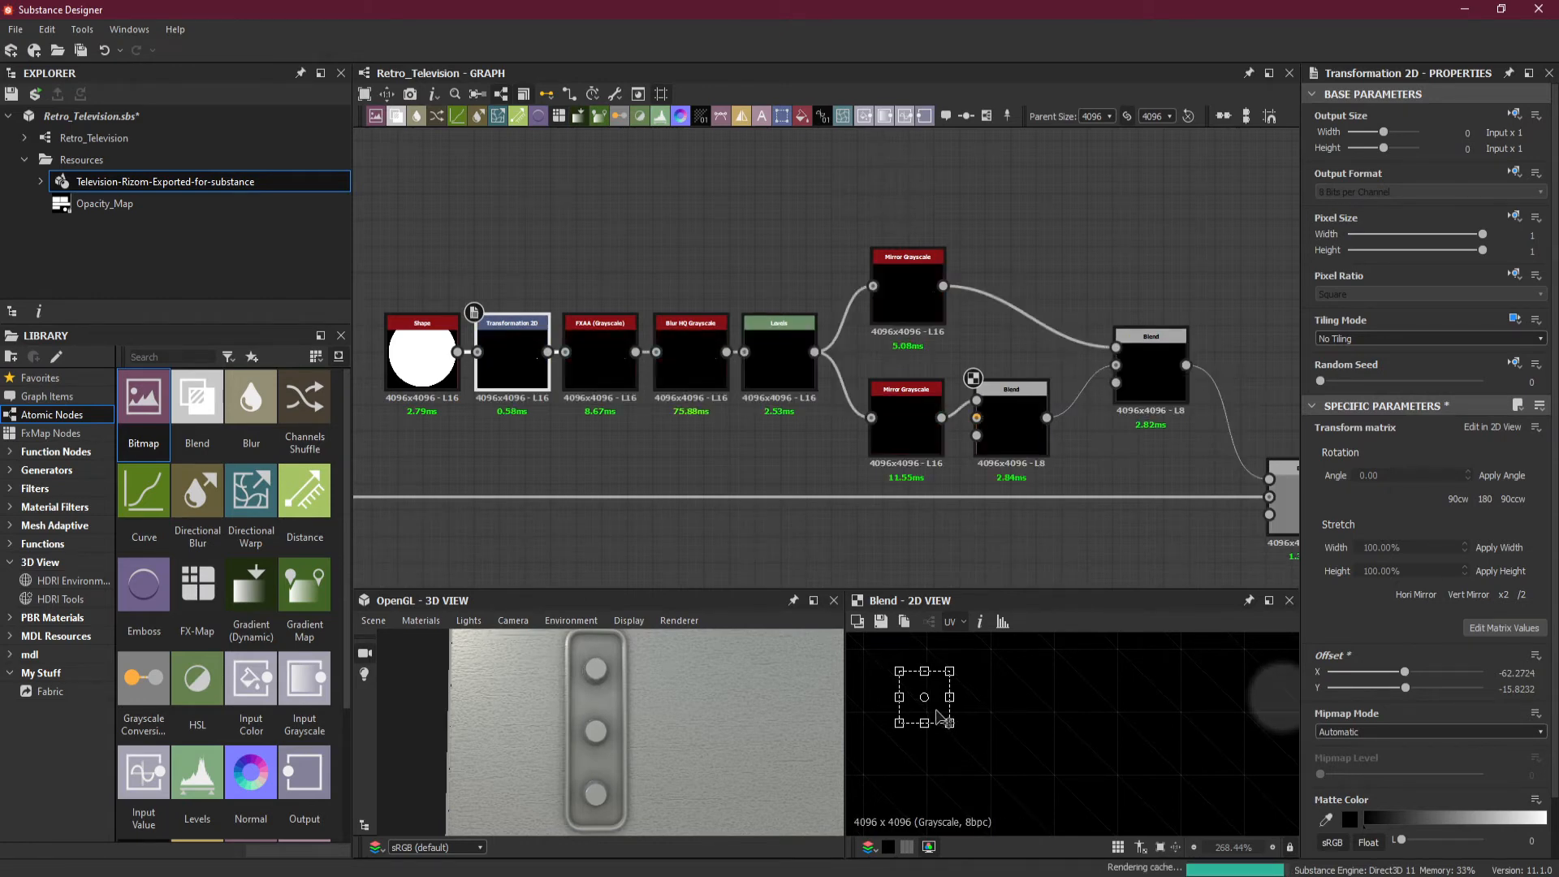
drag(939, 716, 949, 718)
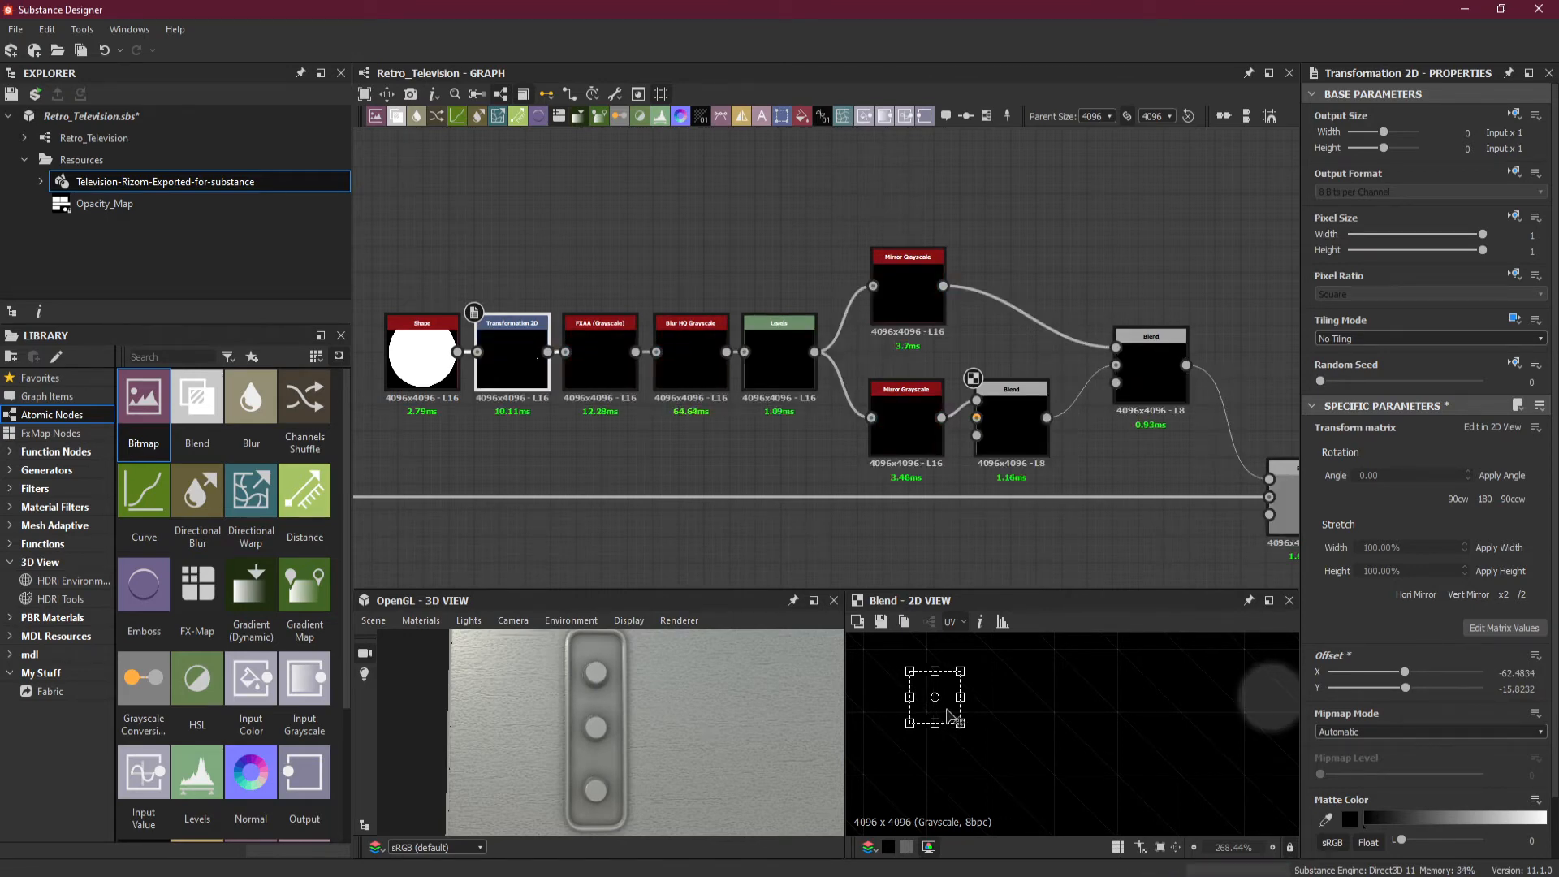
key(ctrl+z)
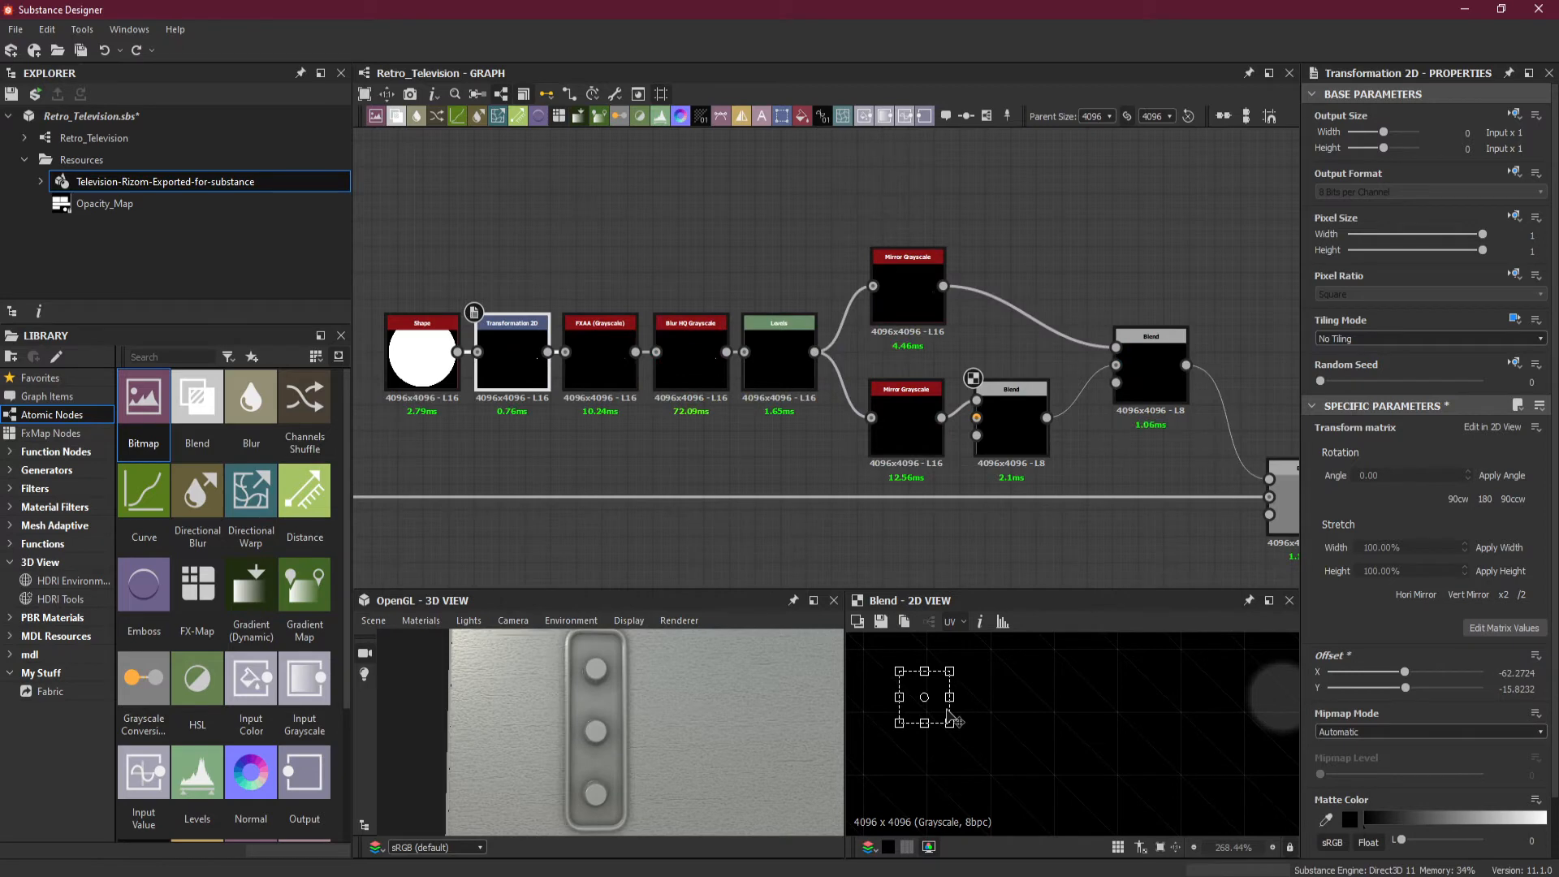
mouse_move(671, 755)
mouse_down()
mouse_move(798, 748)
mouse_move(617, 751)
mouse_move(665, 755)
mouse_up()
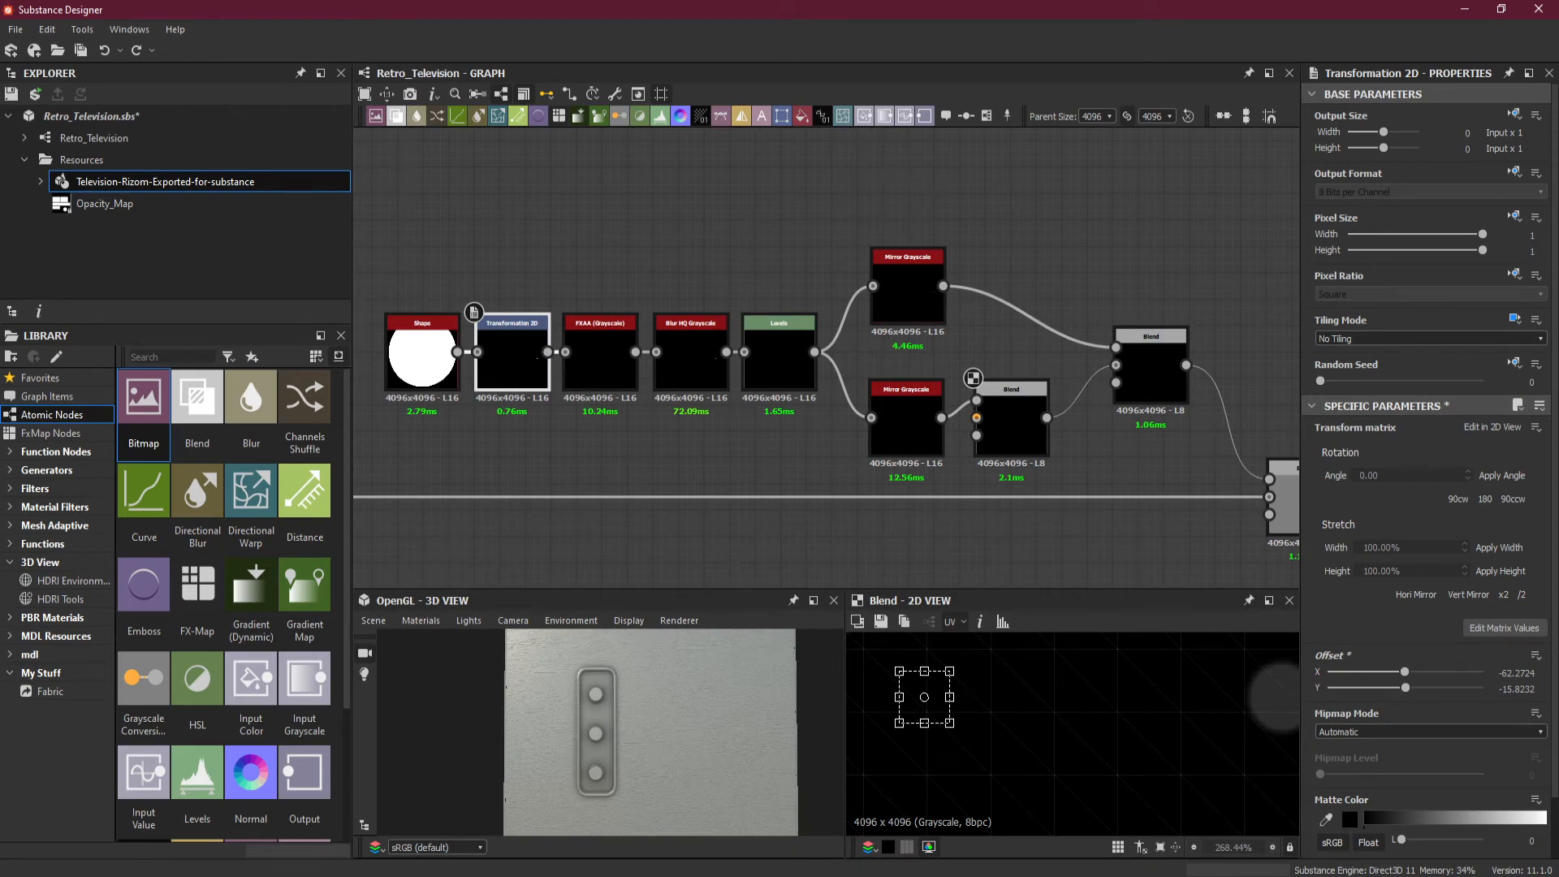
- Move the Wooden Side Panel and Picking Handles frames further along the graph to free space after the knob nodes
click(674, 475)
scroll(741, 497, down, 1)
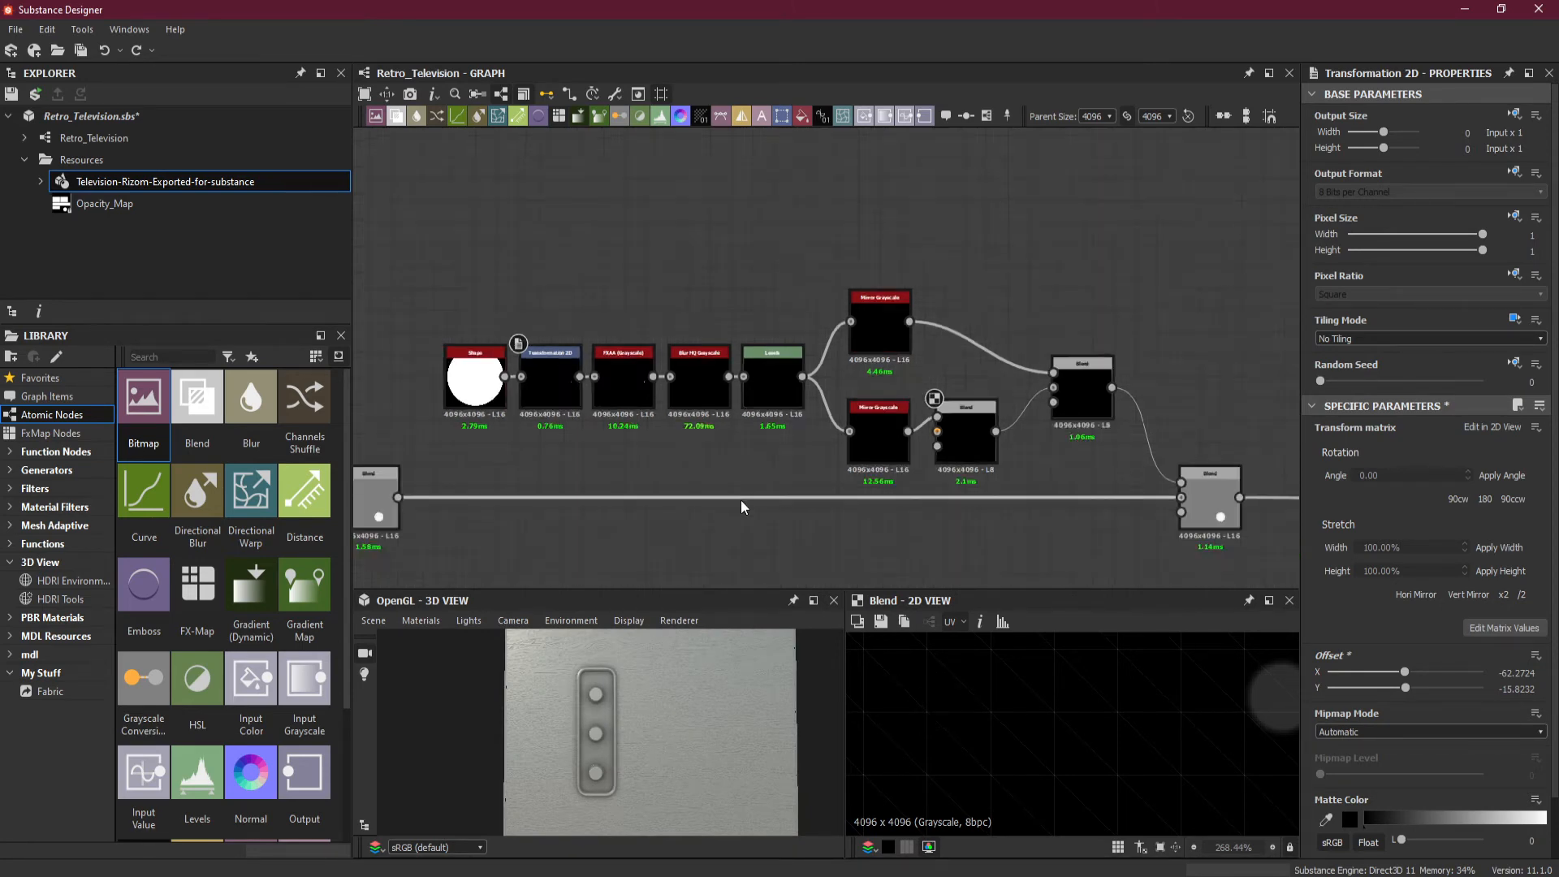
middle_drag(1000, 516, 791, 483)
scroll(828, 479, down, 2)
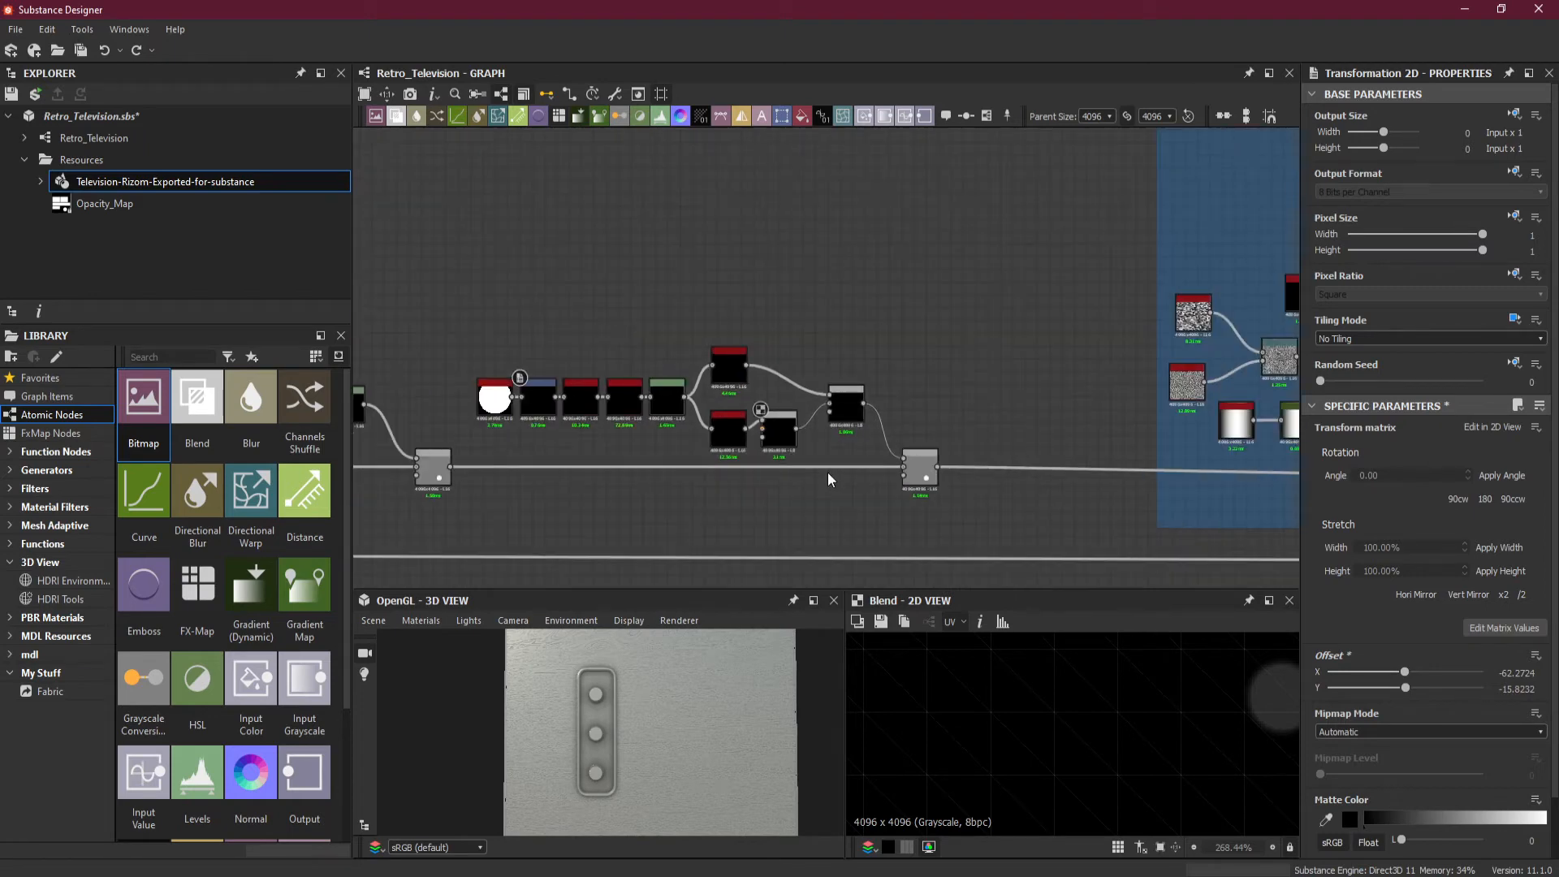
scroll(928, 493, down, 3)
middle_drag(981, 513, 664, 487)
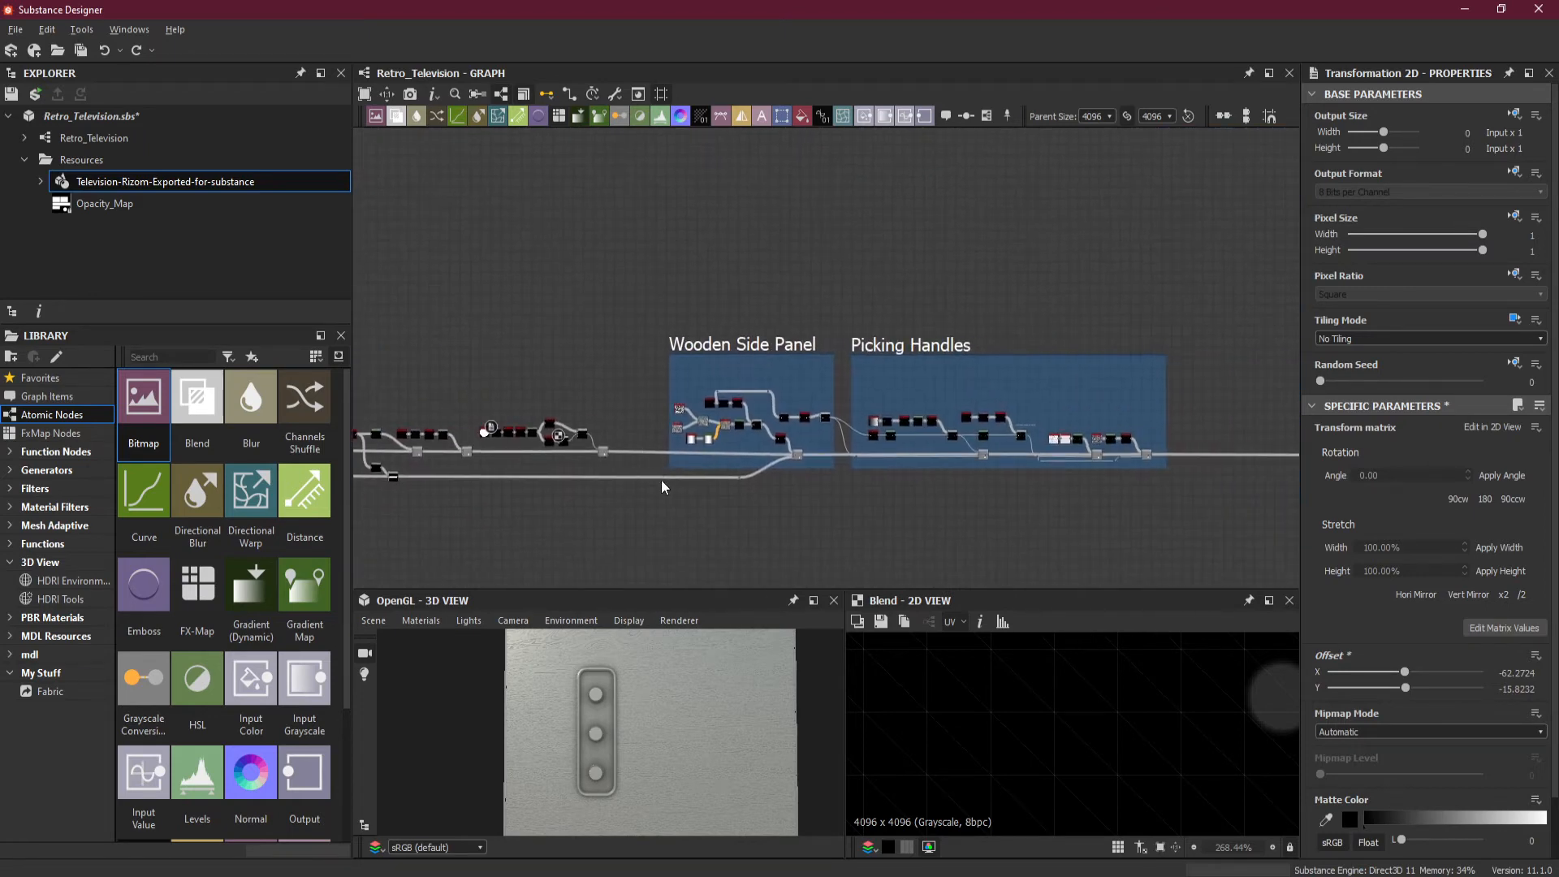
drag(648, 287, 1203, 523)
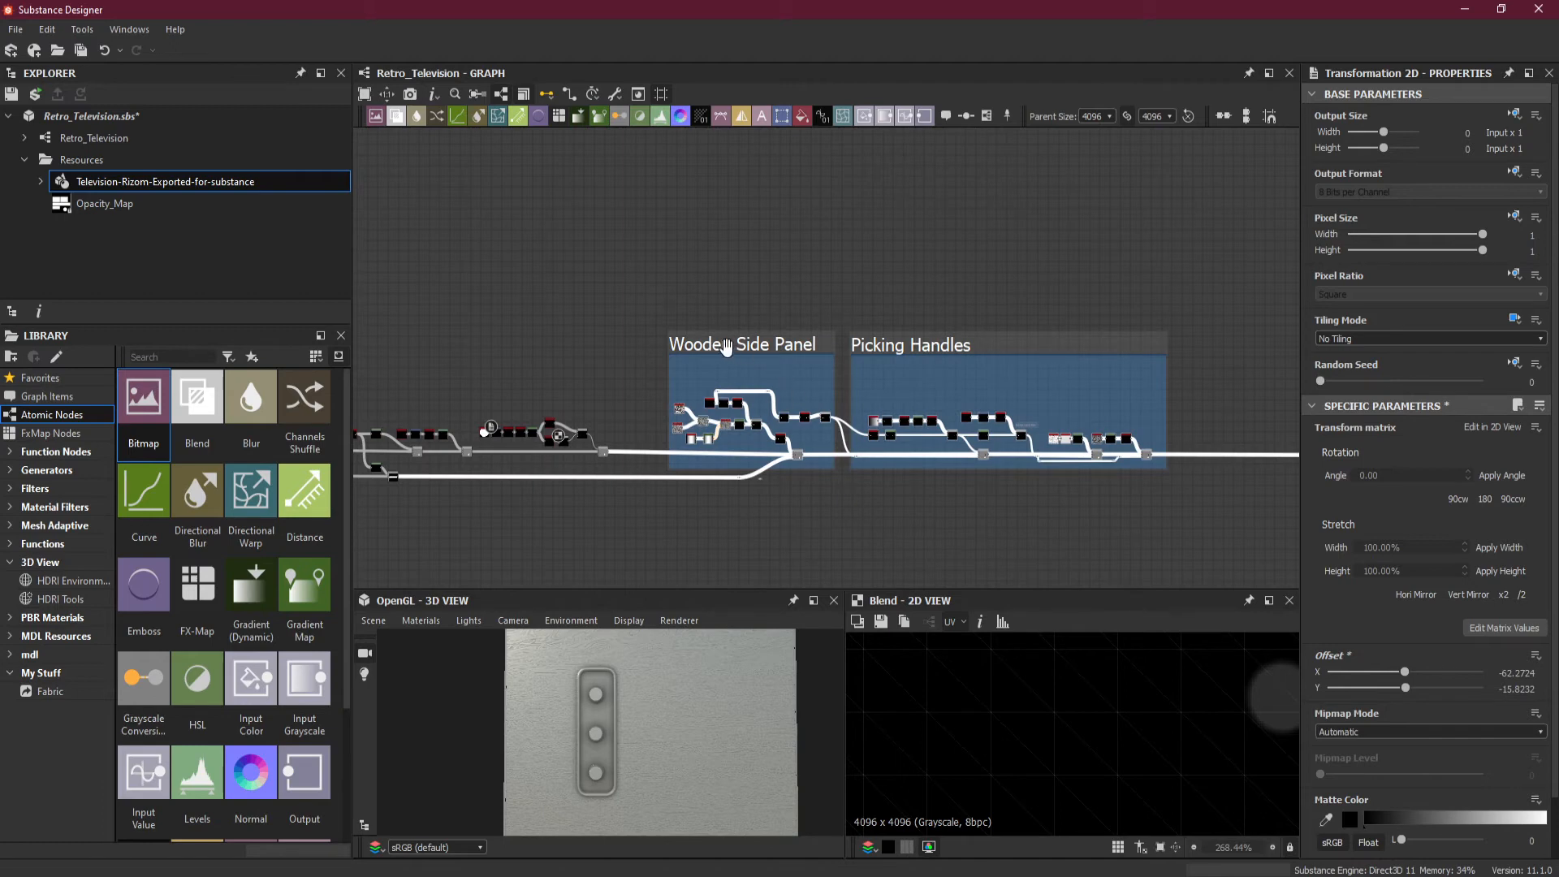
drag(725, 347, 835, 347)
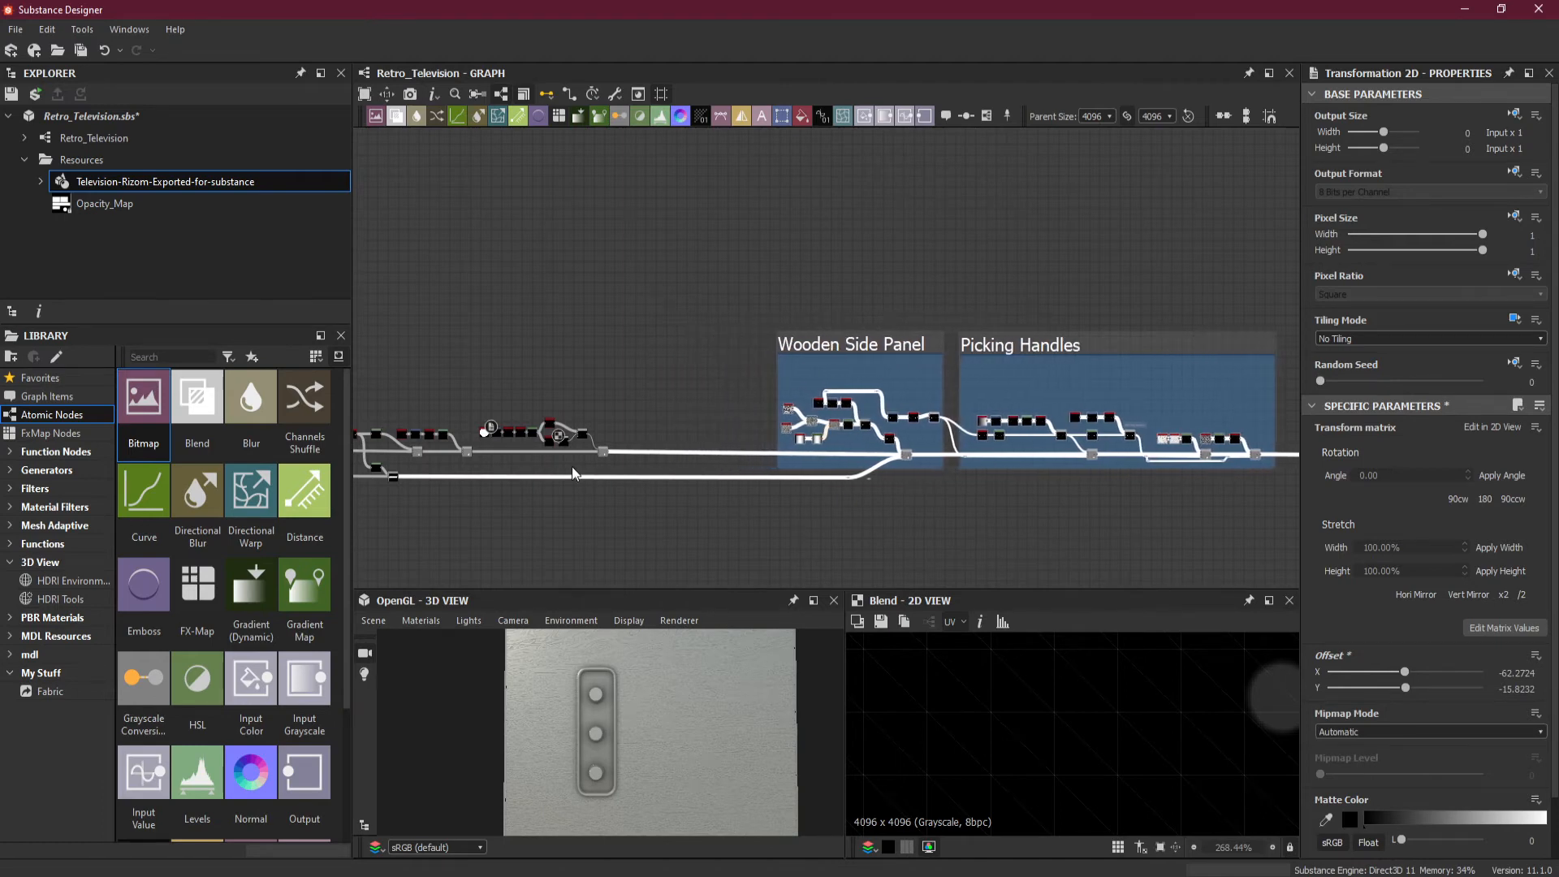
click(728, 517)
- Return to the knob node chain and examine the shape of the knobs up close on the 3D model
scroll(613, 448, up, 3)
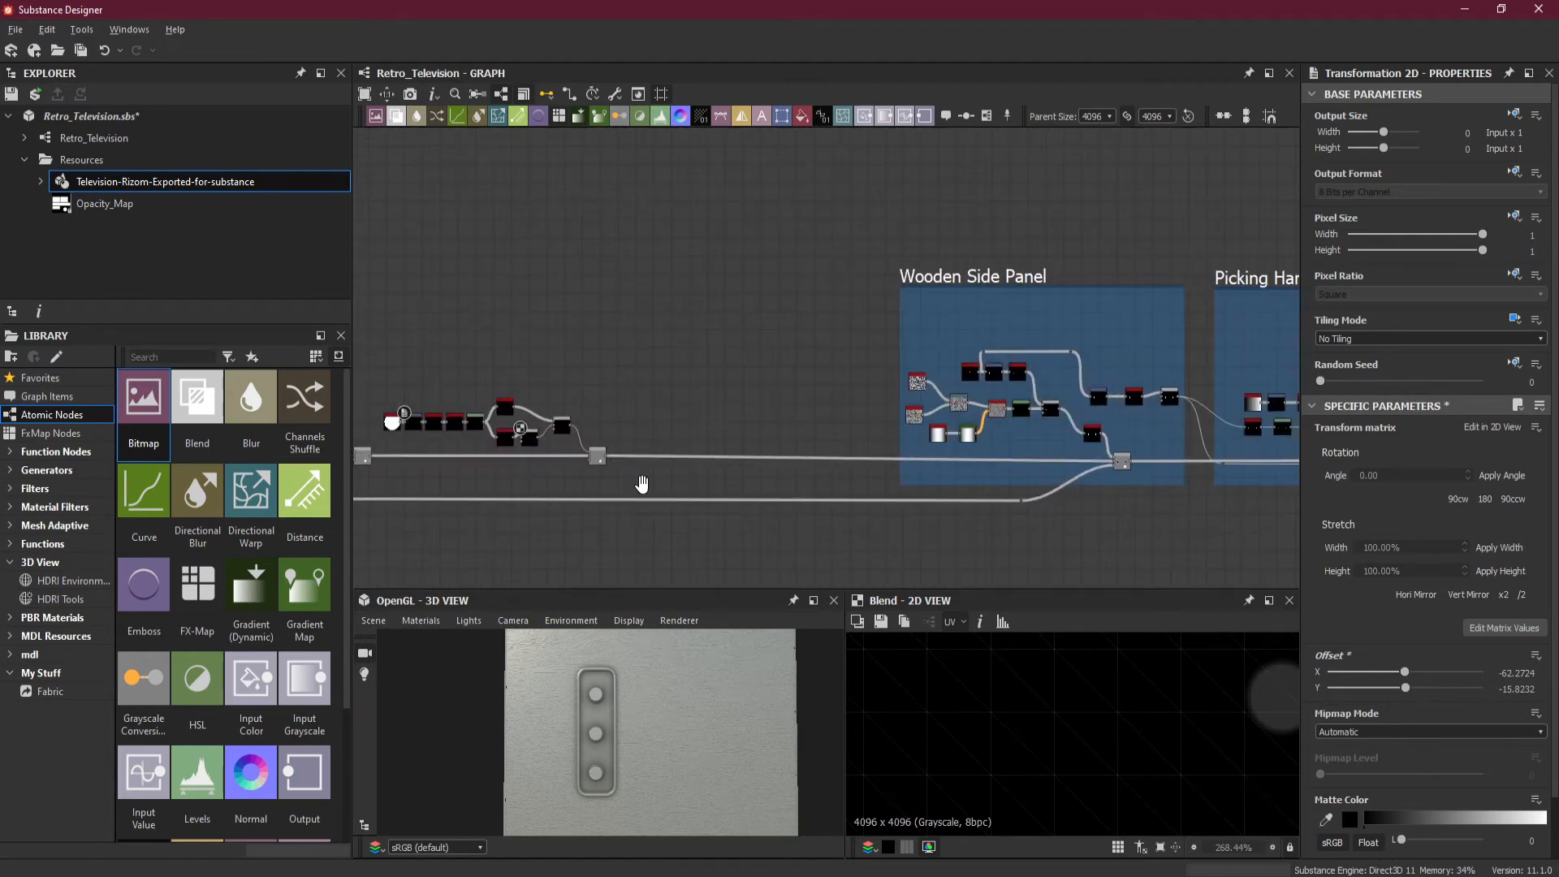
middle_drag(641, 479, 913, 473)
scroll(842, 430, up, 4)
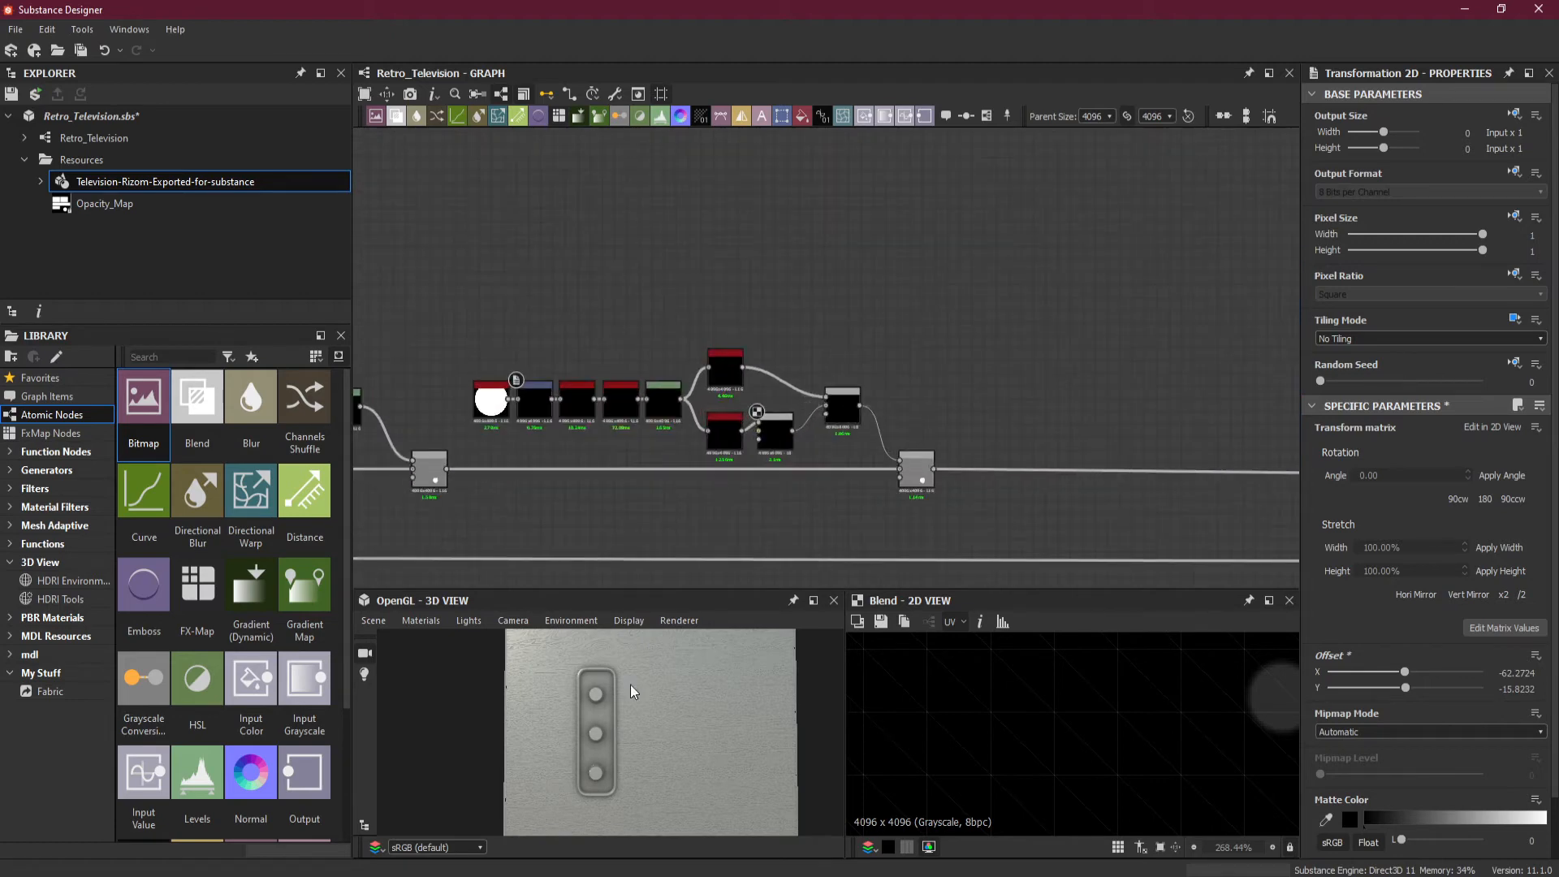
scroll(592, 763, up, 3)
drag(593, 763, 639, 753)
drag(700, 690, 617, 713)
scroll(910, 460, up, 1)
scroll(910, 460, up, 1)
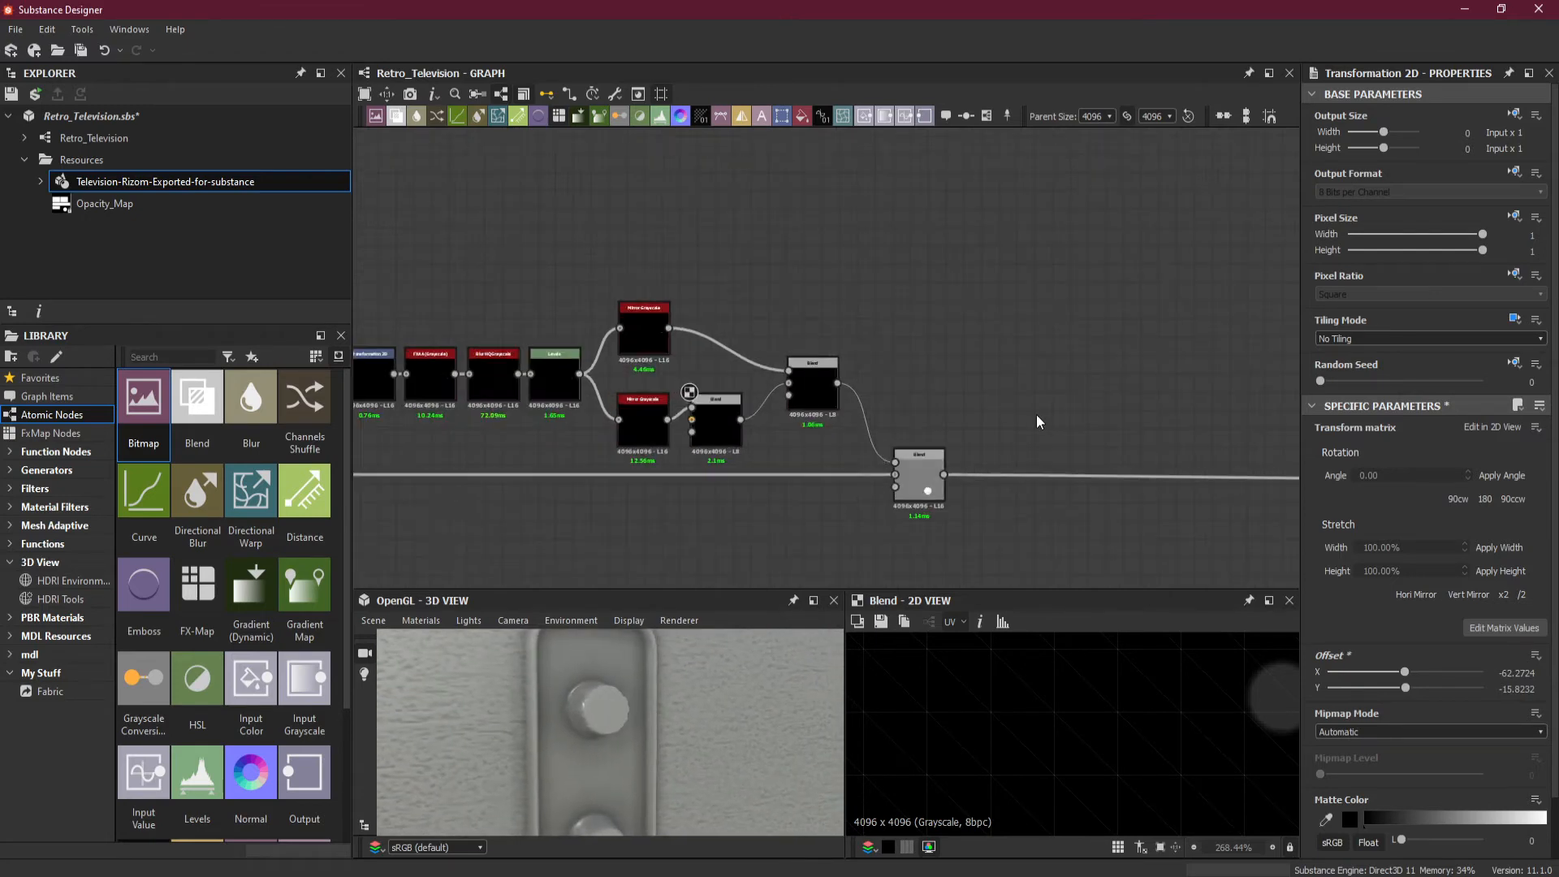
- Insert a Blend node set to Subtract into the main height line after the knob chain, placing it clear of the Wooden Side Panel frame
key(space)
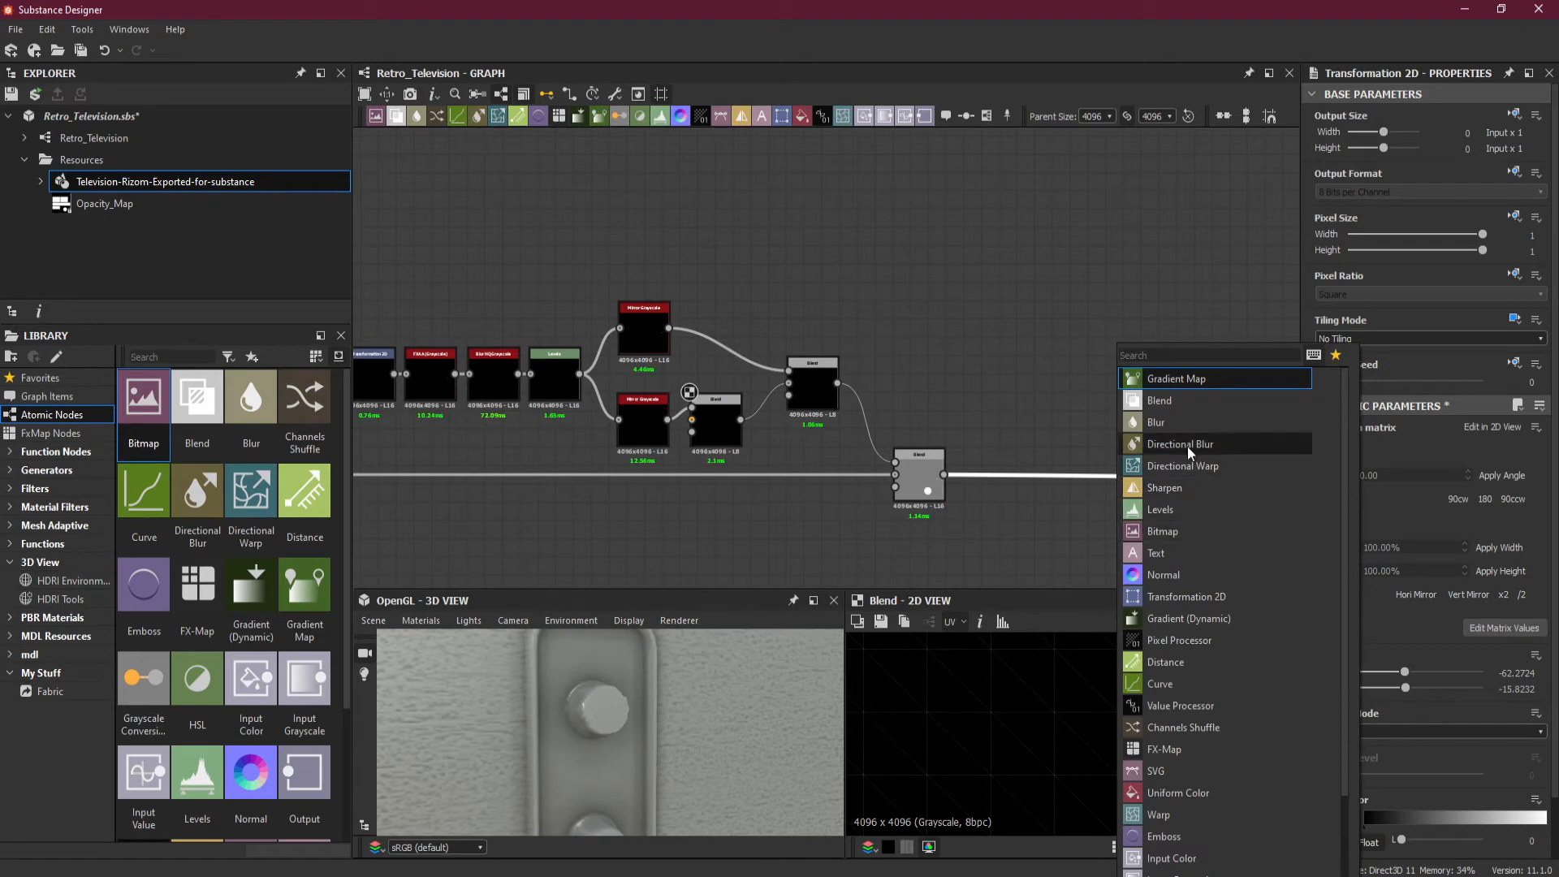
click(1186, 405)
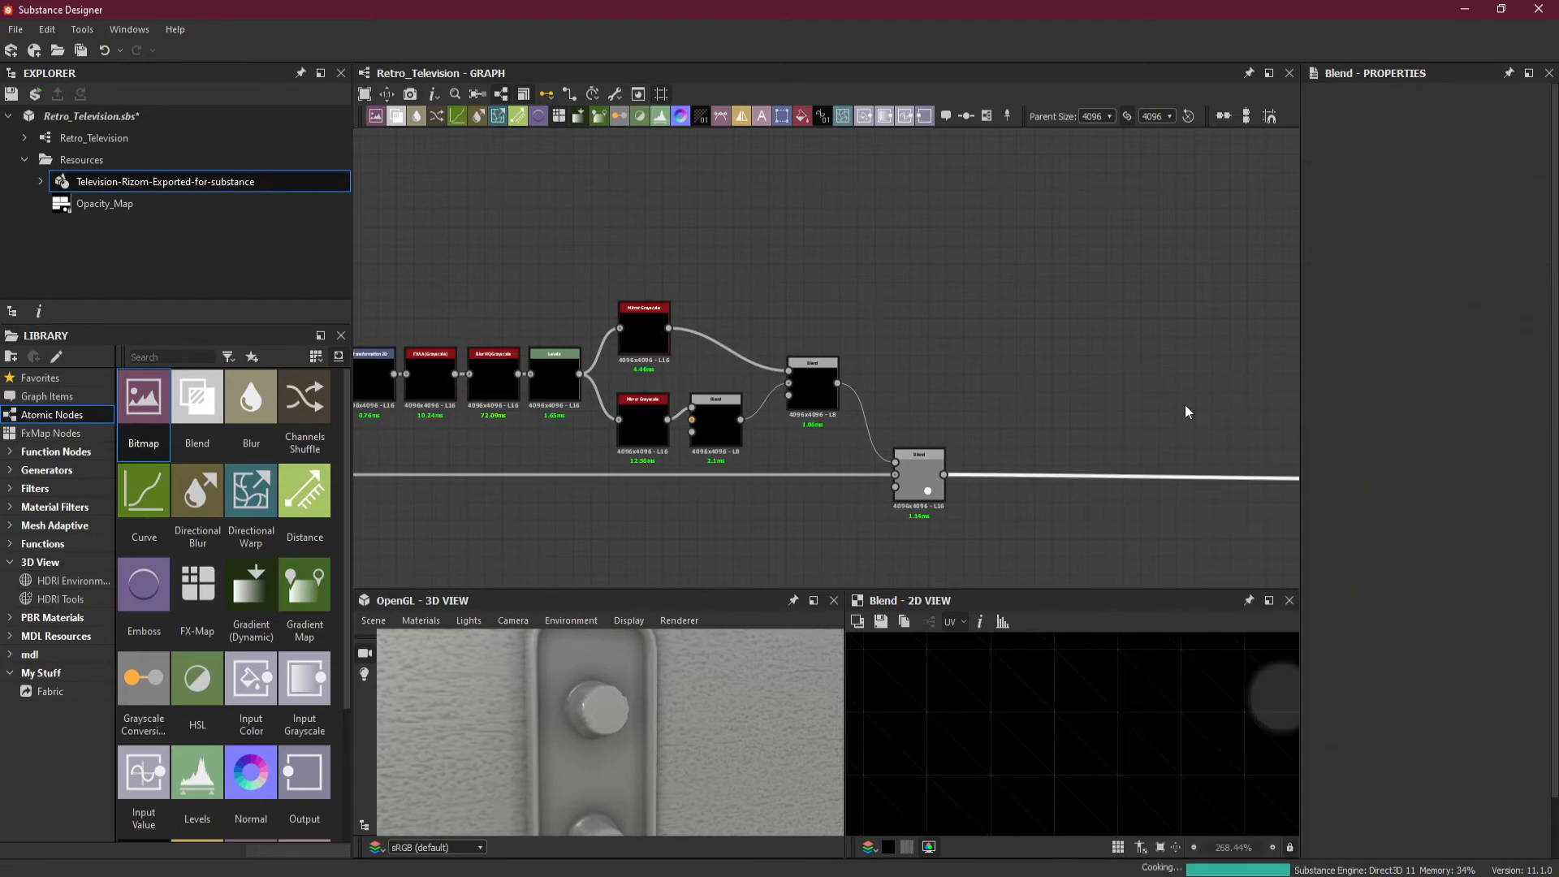
scroll(1080, 475, down, 2)
scroll(1120, 479, down, 3)
scroll(1217, 478, up, 3)
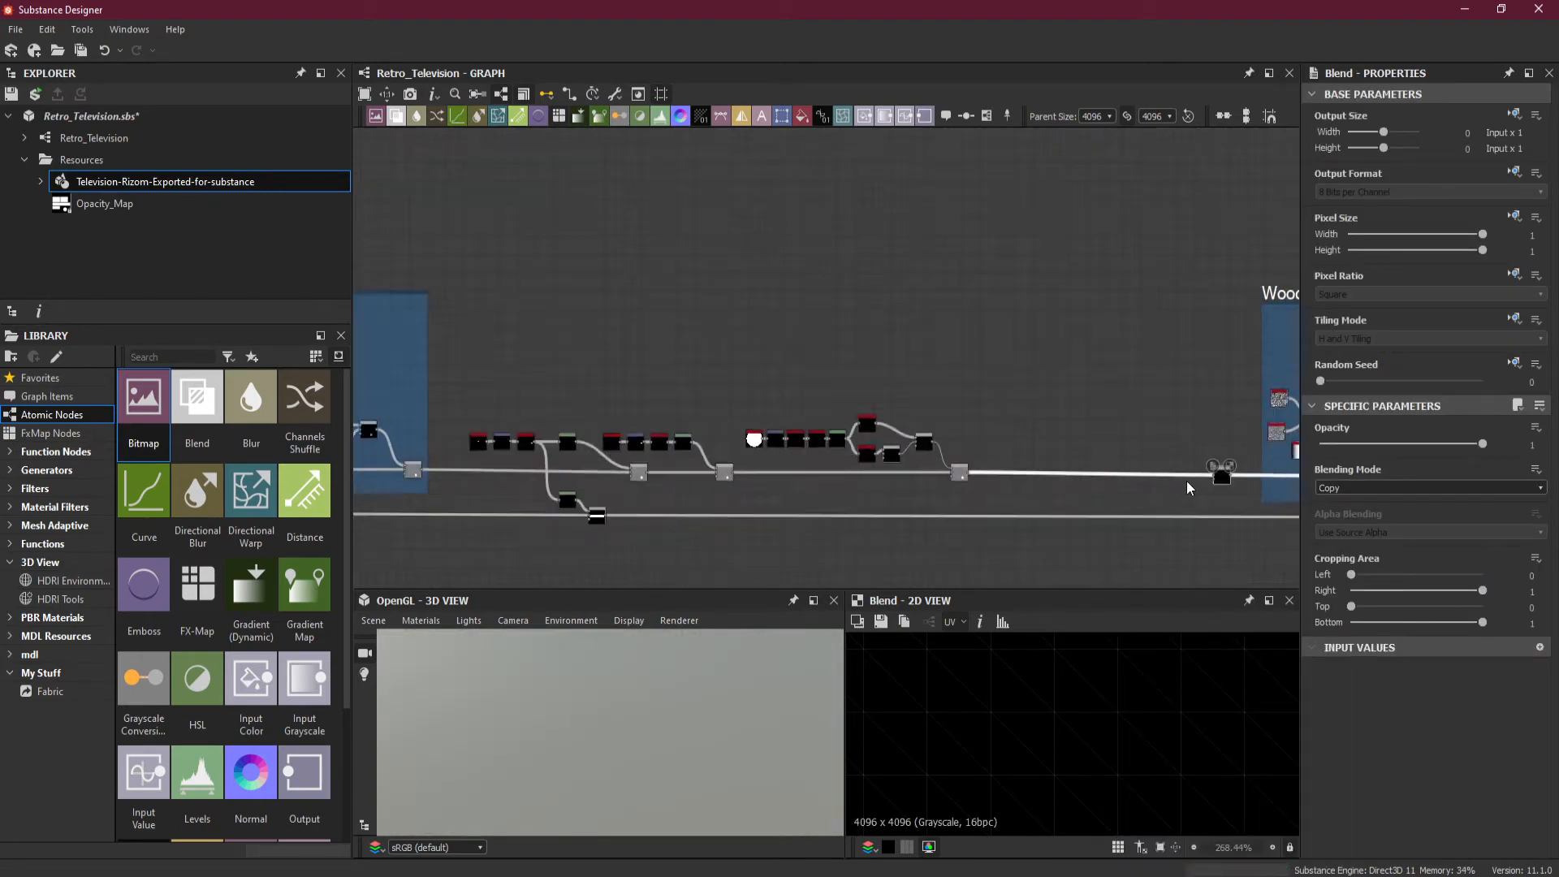
drag(1227, 474, 1070, 481)
scroll(1070, 480, up, 5)
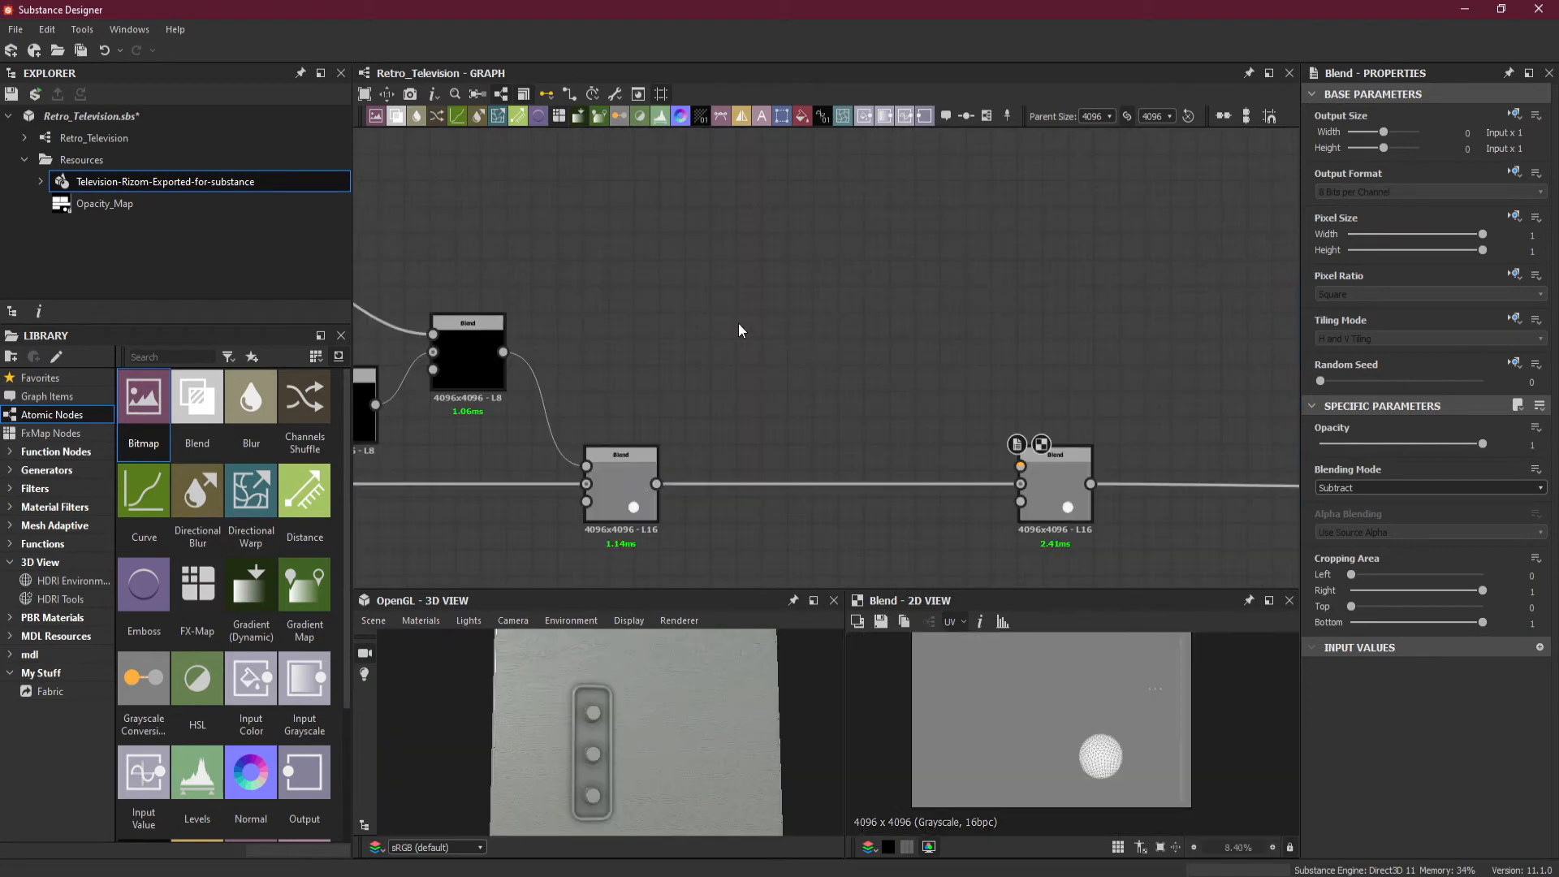
- Add a Shape node above the main height line with the Disc pattern and a scale of 0.88
key(space)
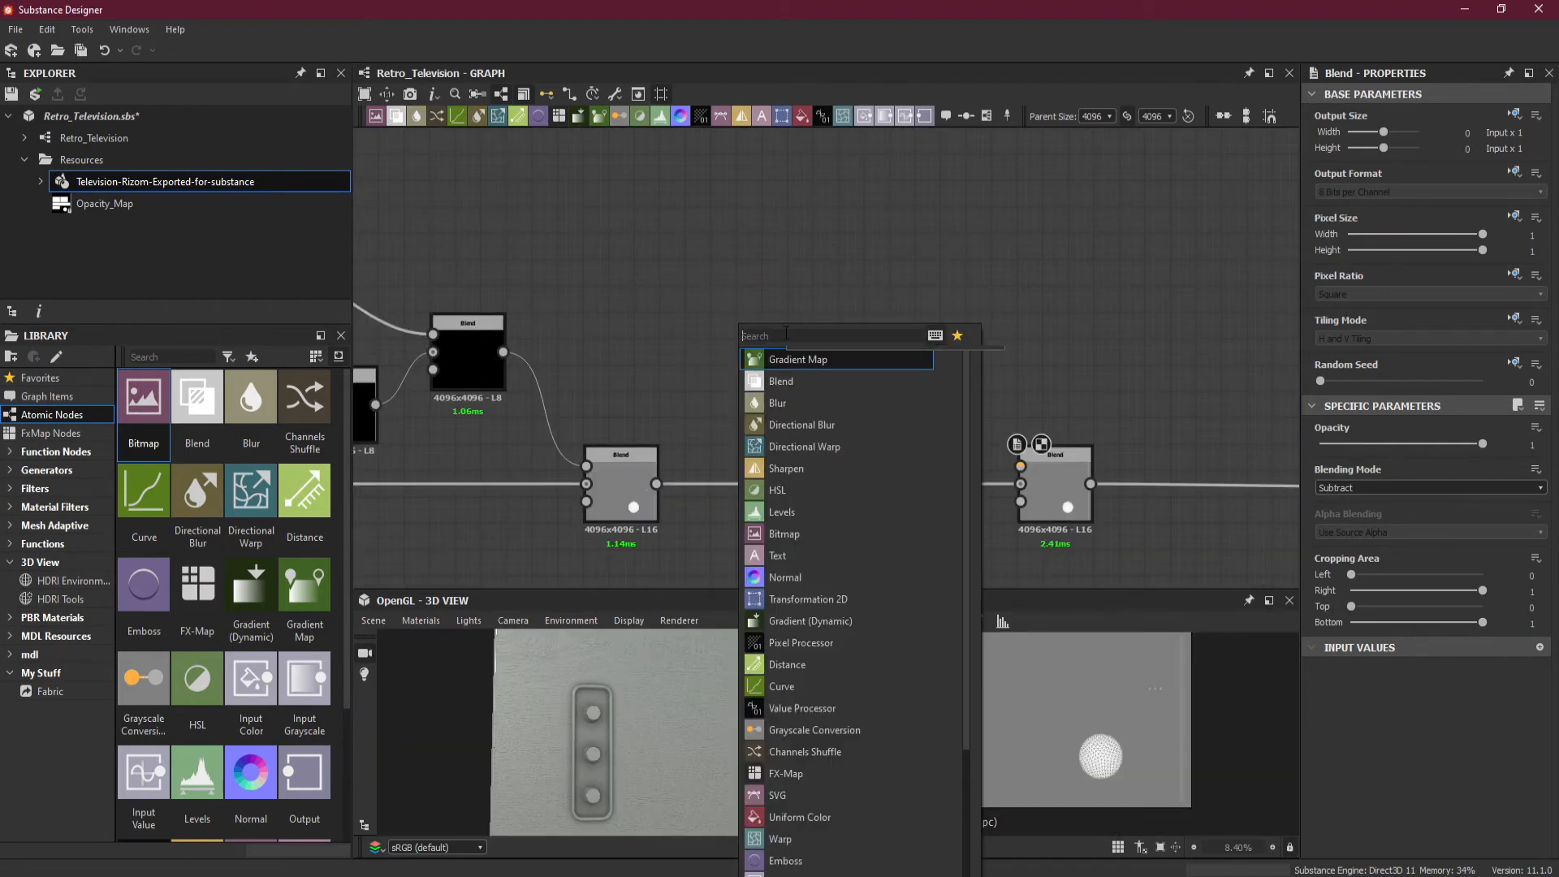
text(shape)
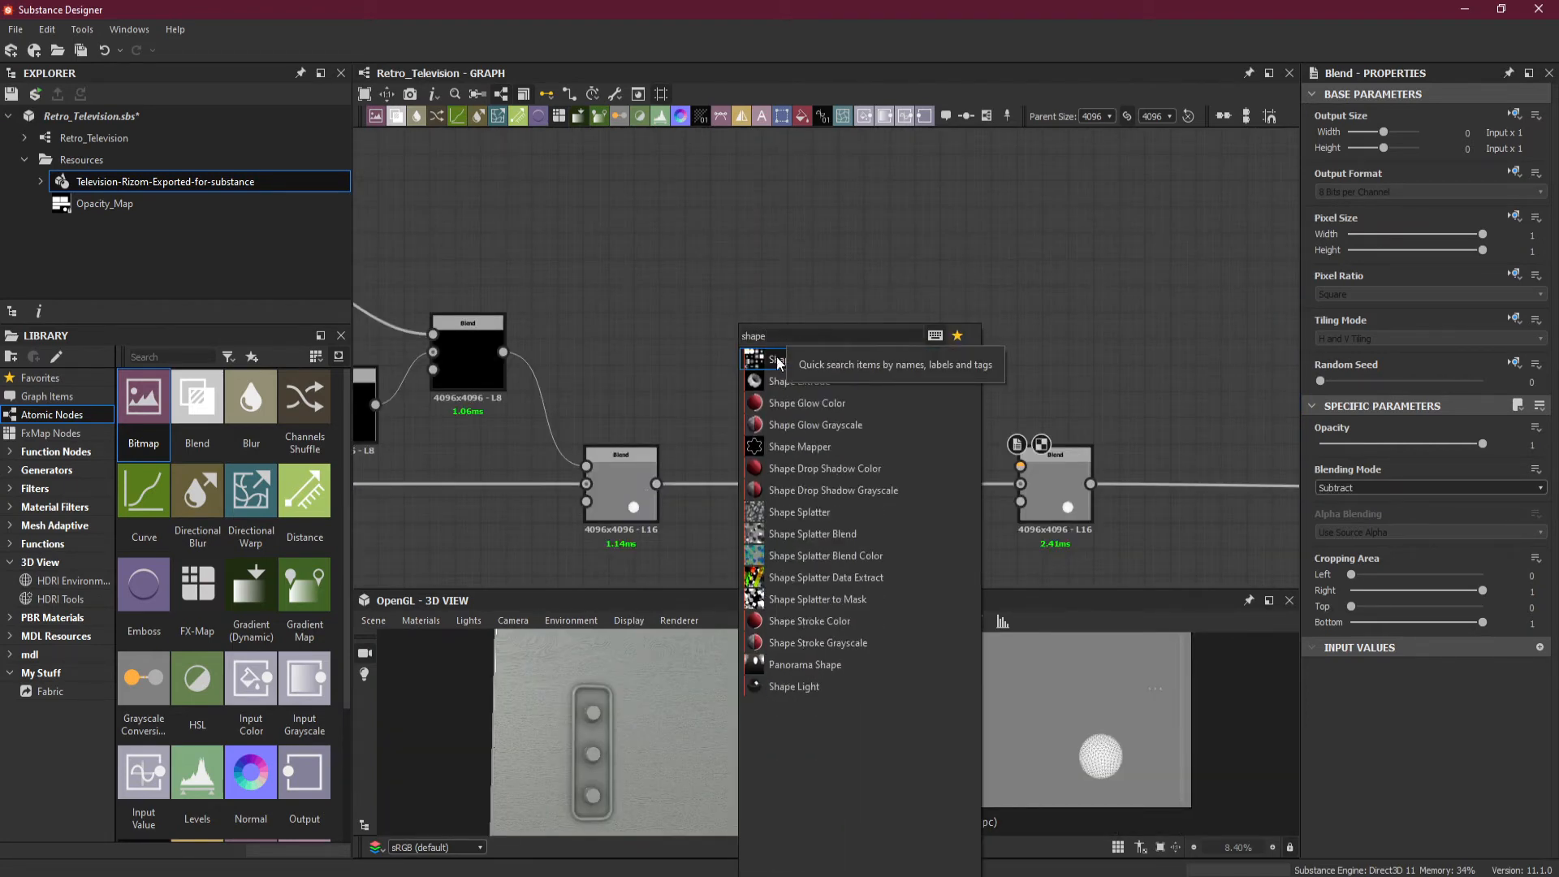
click(774, 359)
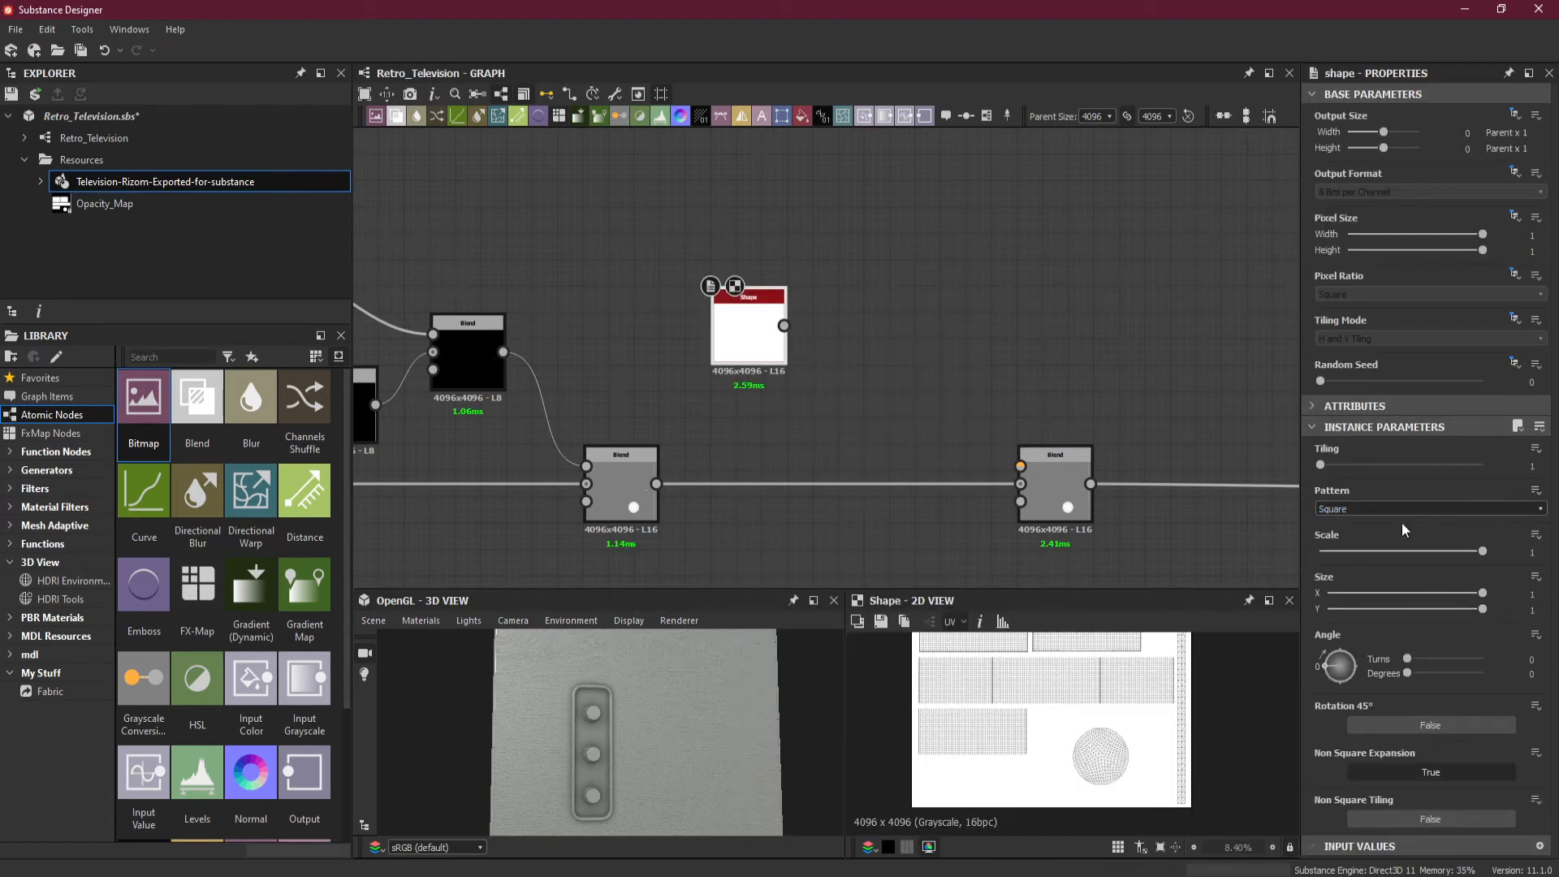
click(1392, 510)
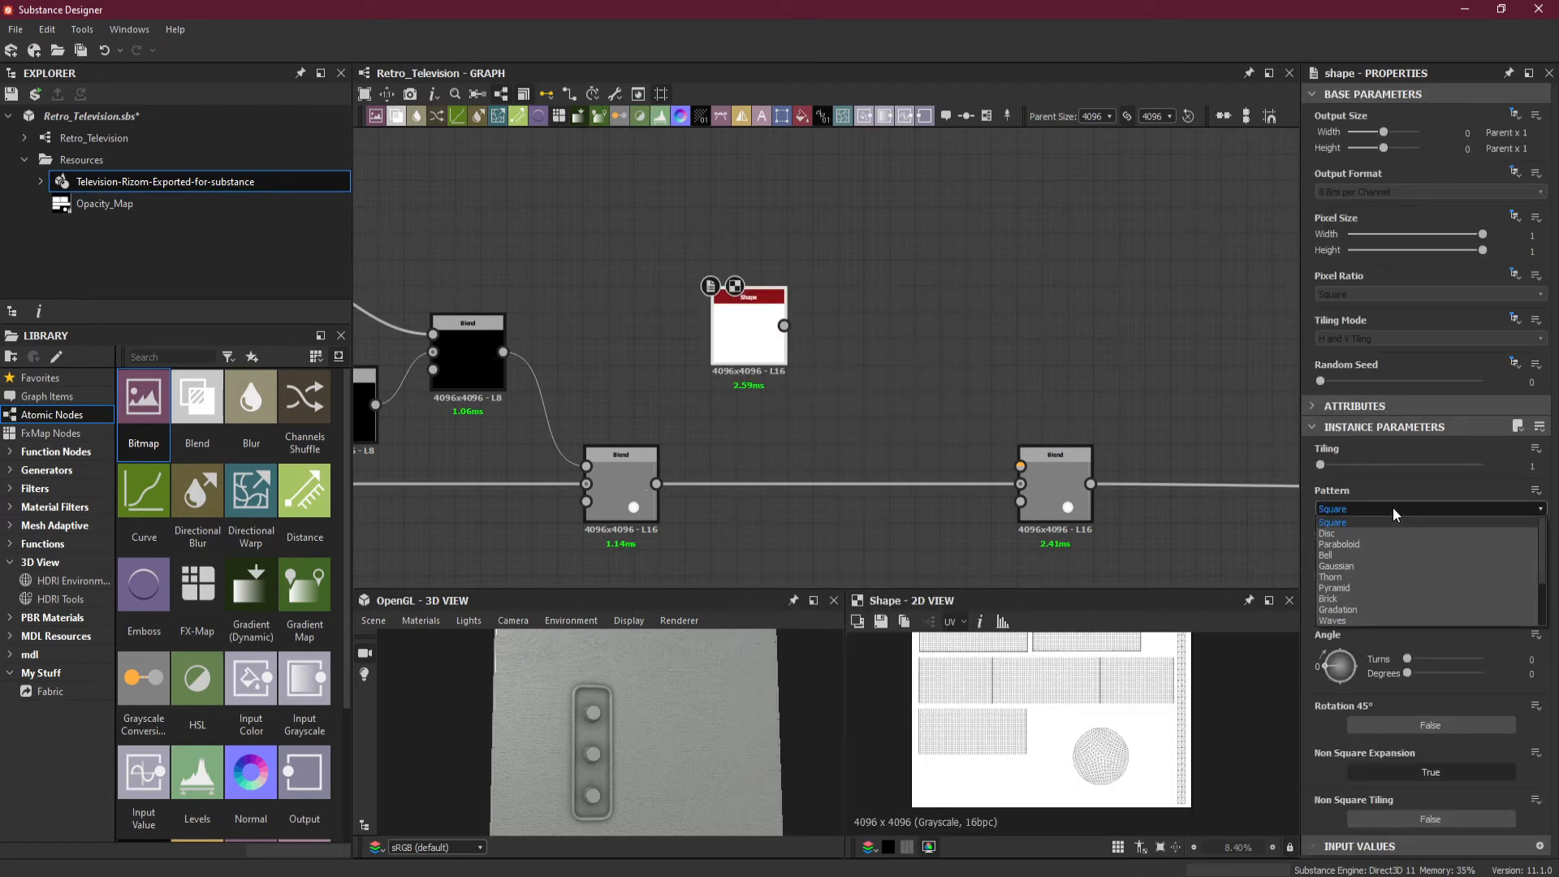
click(1385, 533)
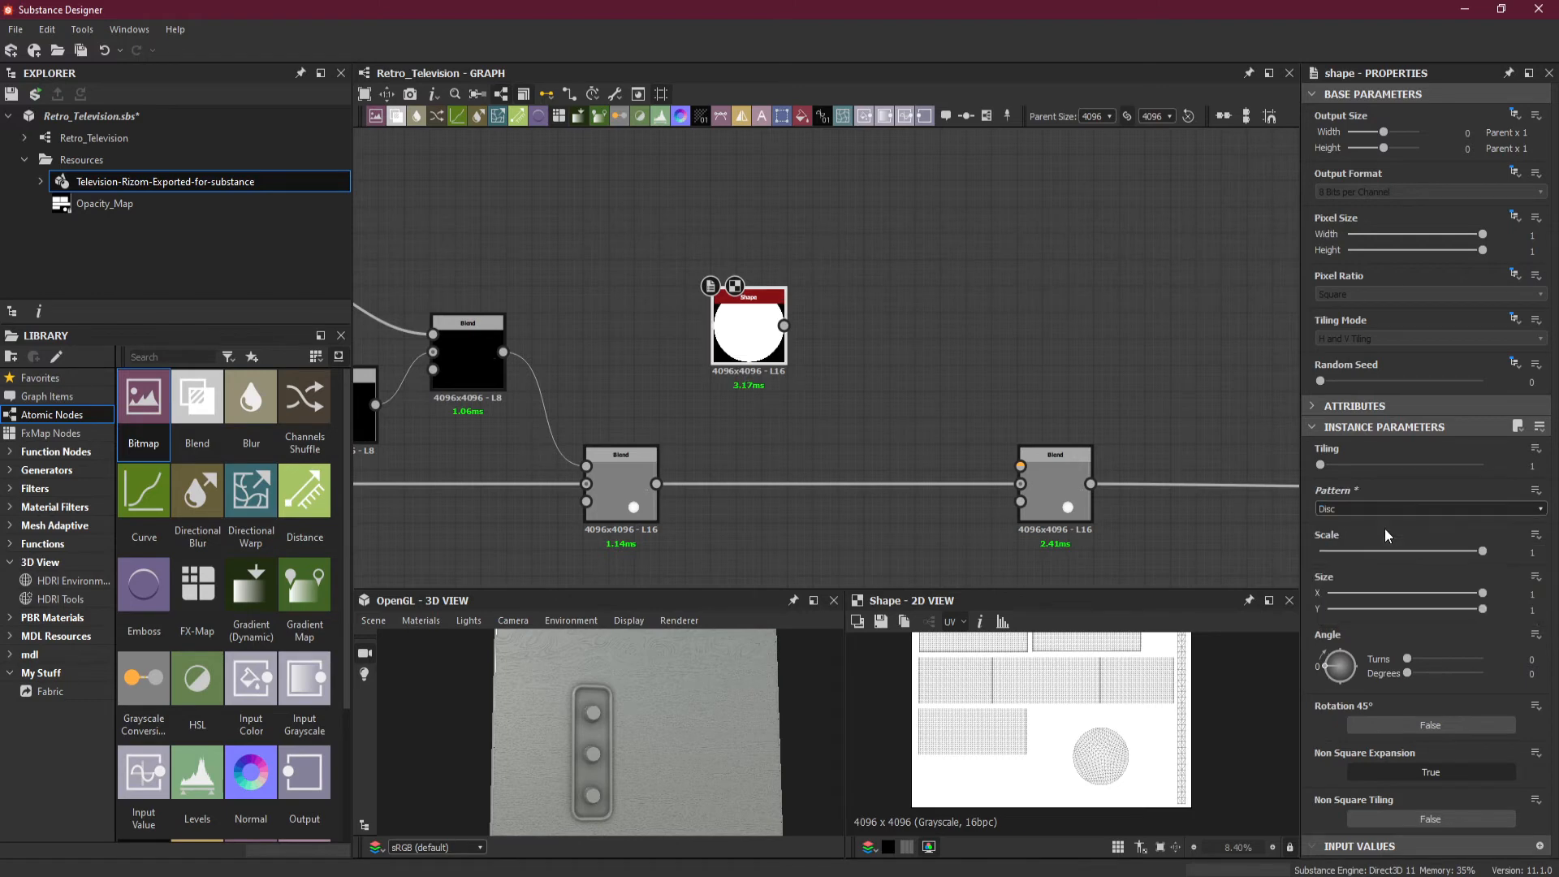
click(1478, 552)
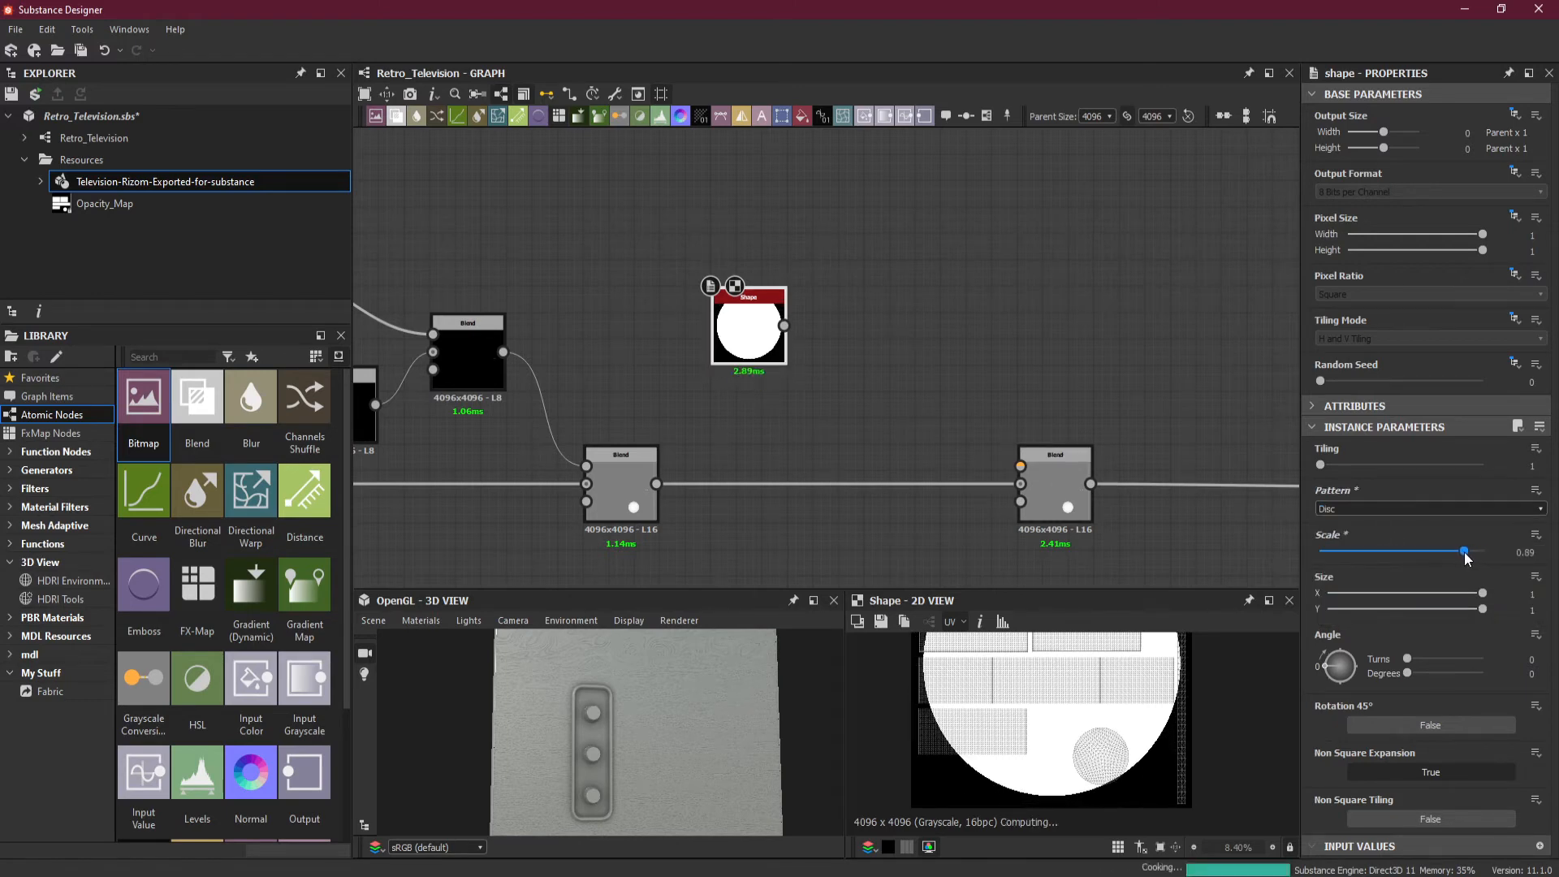
drag(1479, 552, 1462, 552)
drag(764, 353, 713, 353)
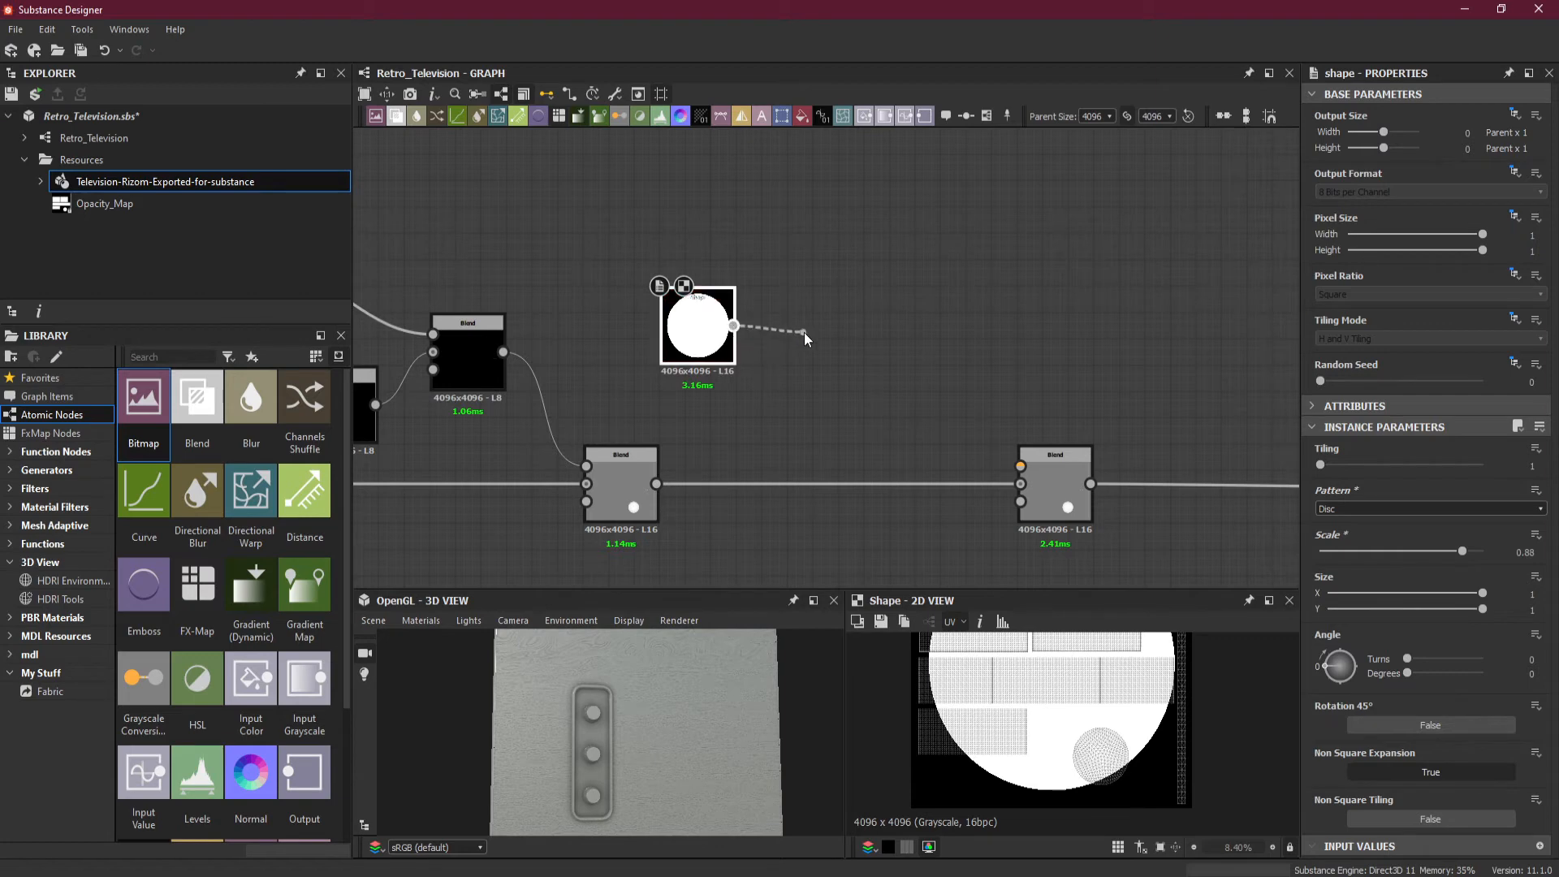
- Add a Transformation 2D node after the disc Shape, connect it to the new Blend's foreground, and preview the Blend
drag(804, 333, 804, 333)
click(894, 565)
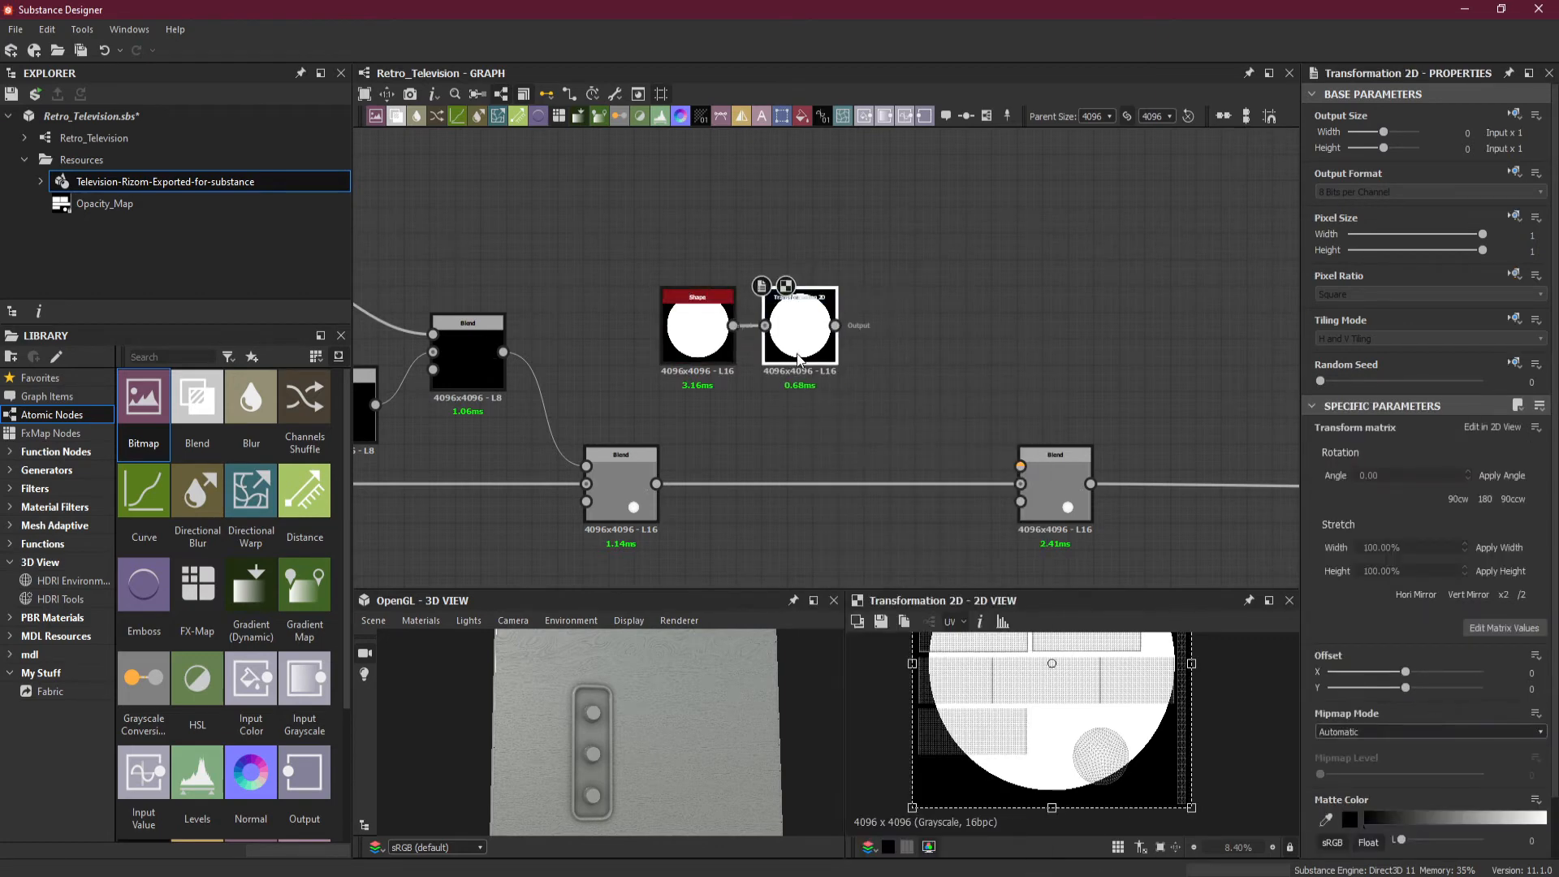
drag(835, 325, 1033, 480)
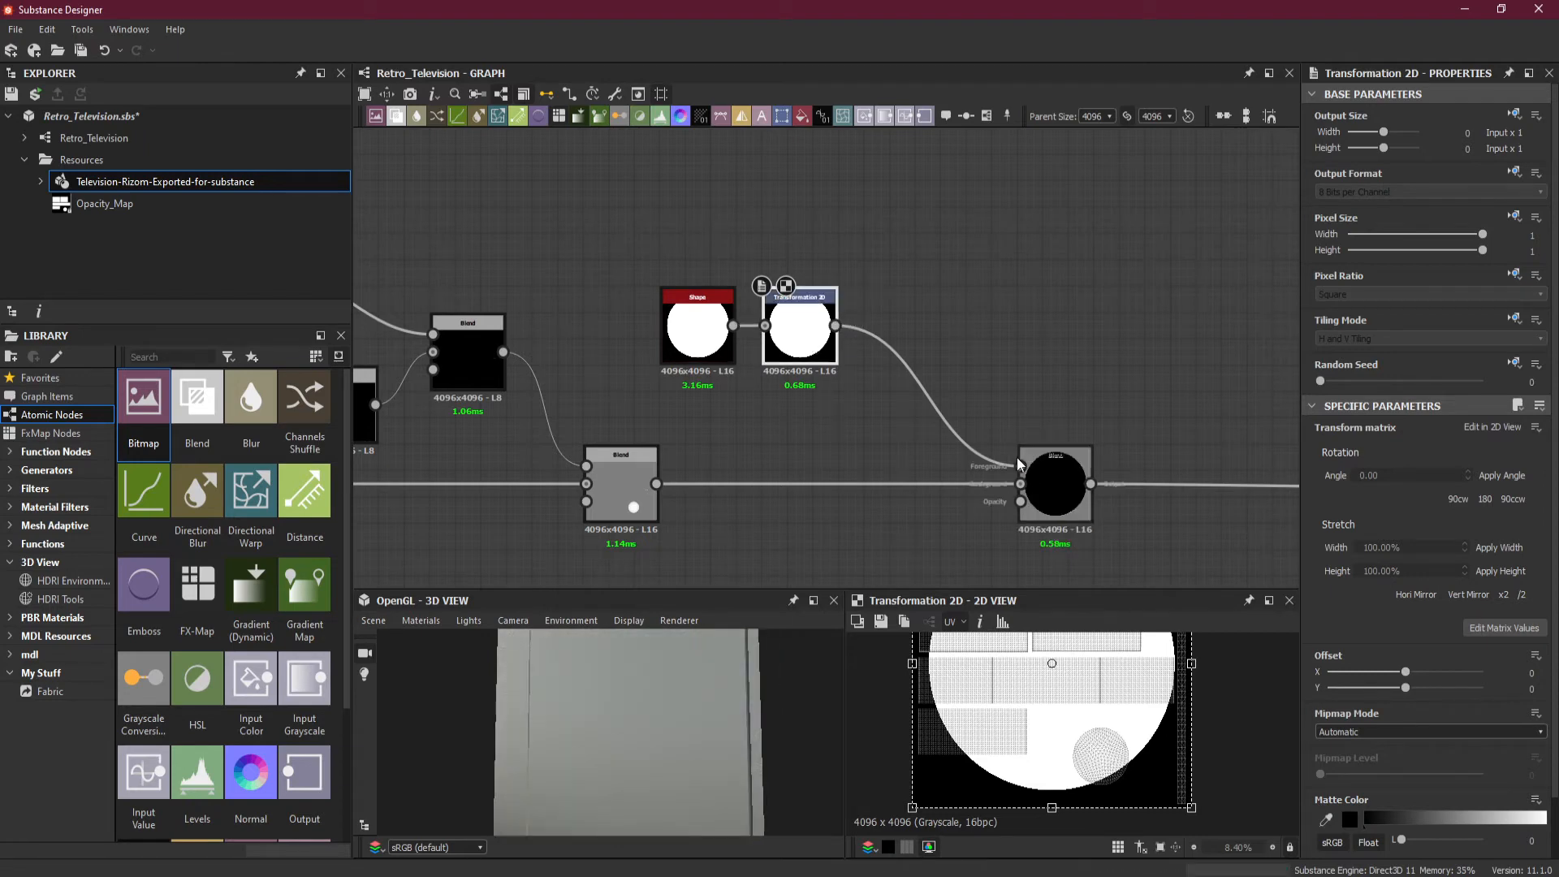
double_click(1063, 487)
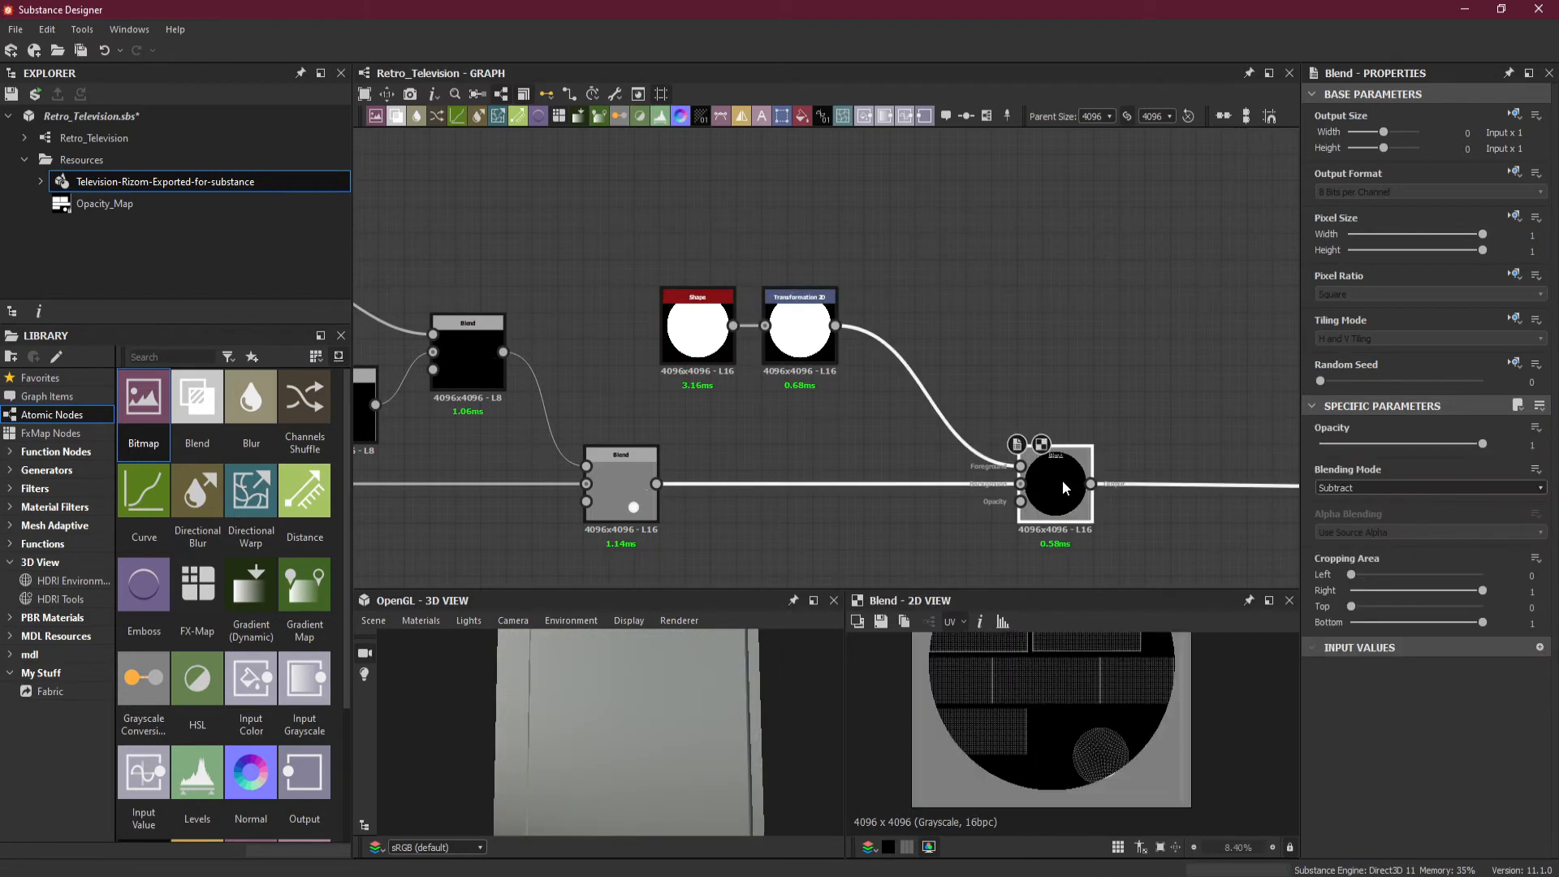
- Set the new Blend node's blending mode to Add (Linear Dodge)
click(799, 347)
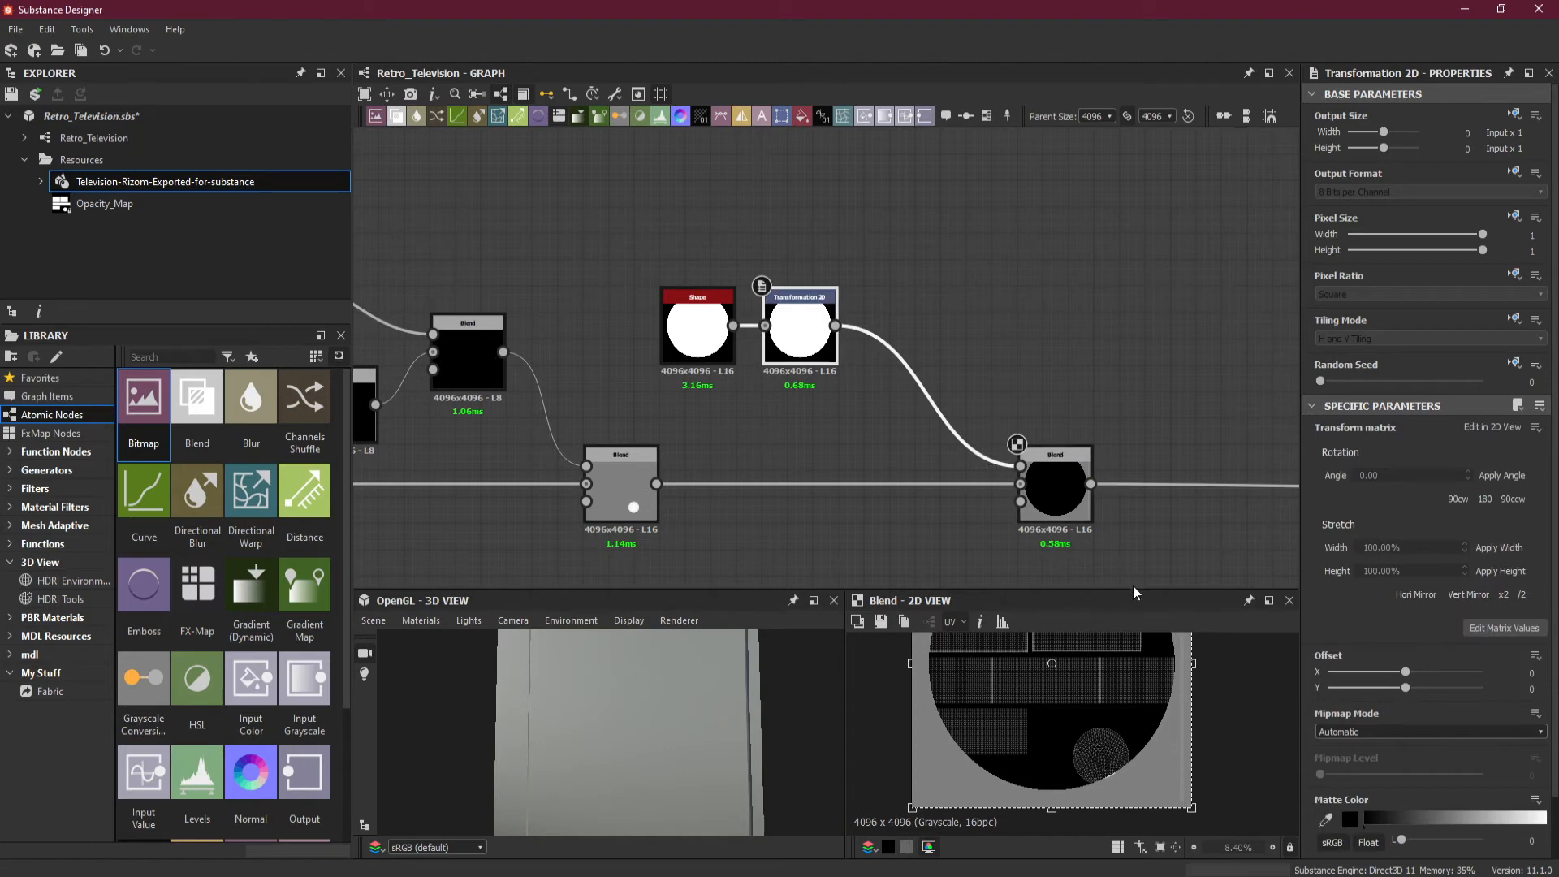
click(1055, 491)
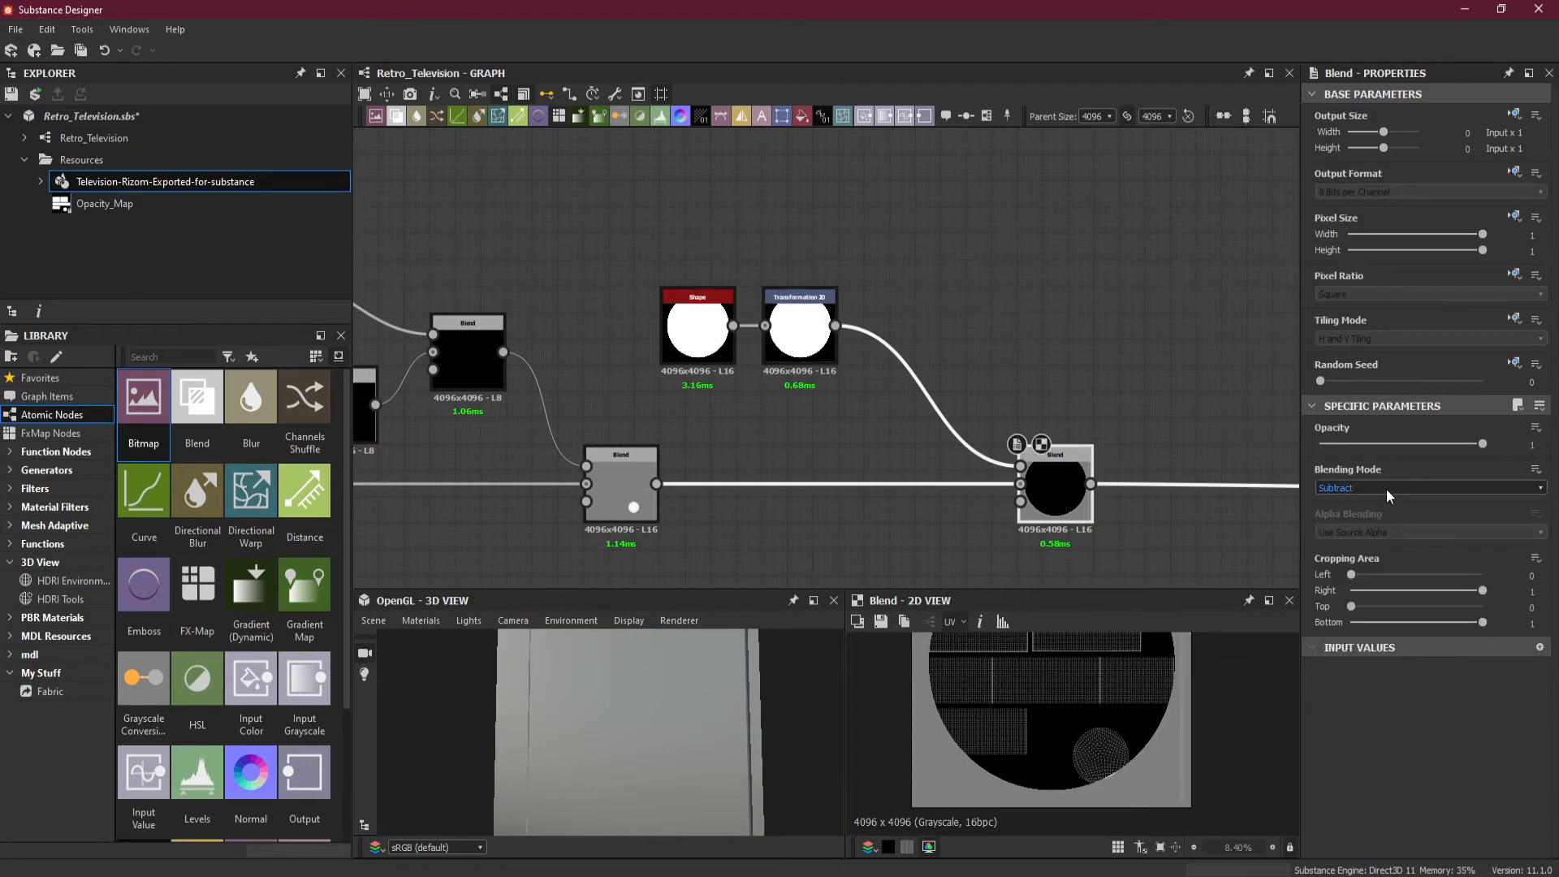
click(1386, 489)
click(1390, 512)
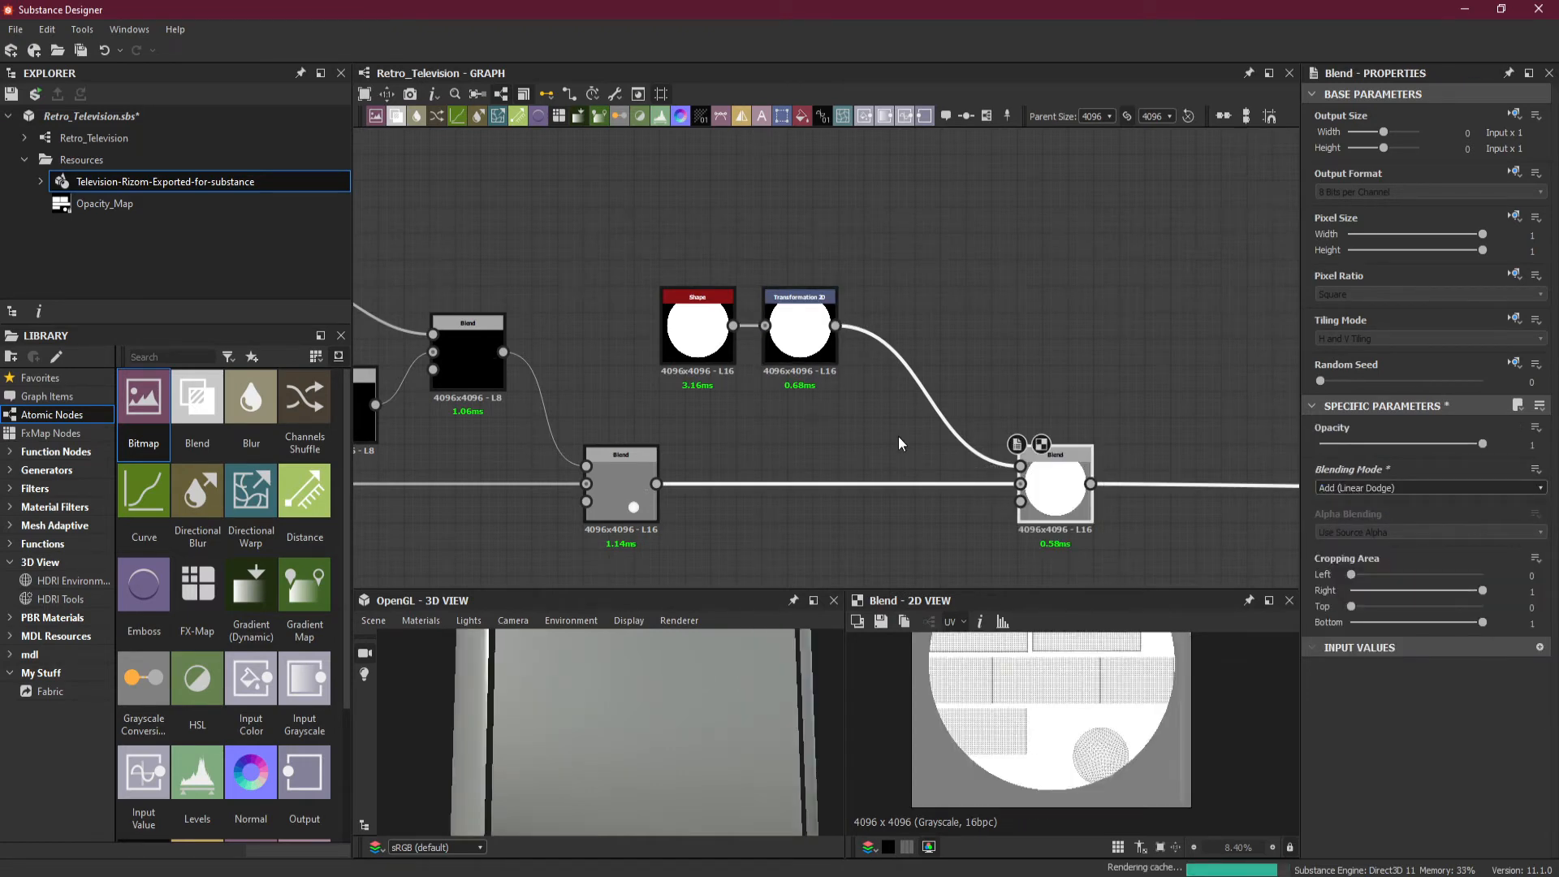
- Shrink the disc to roughly a third of its size in the Transformation 2D node and set its tiling mode to No Tiling
click(806, 350)
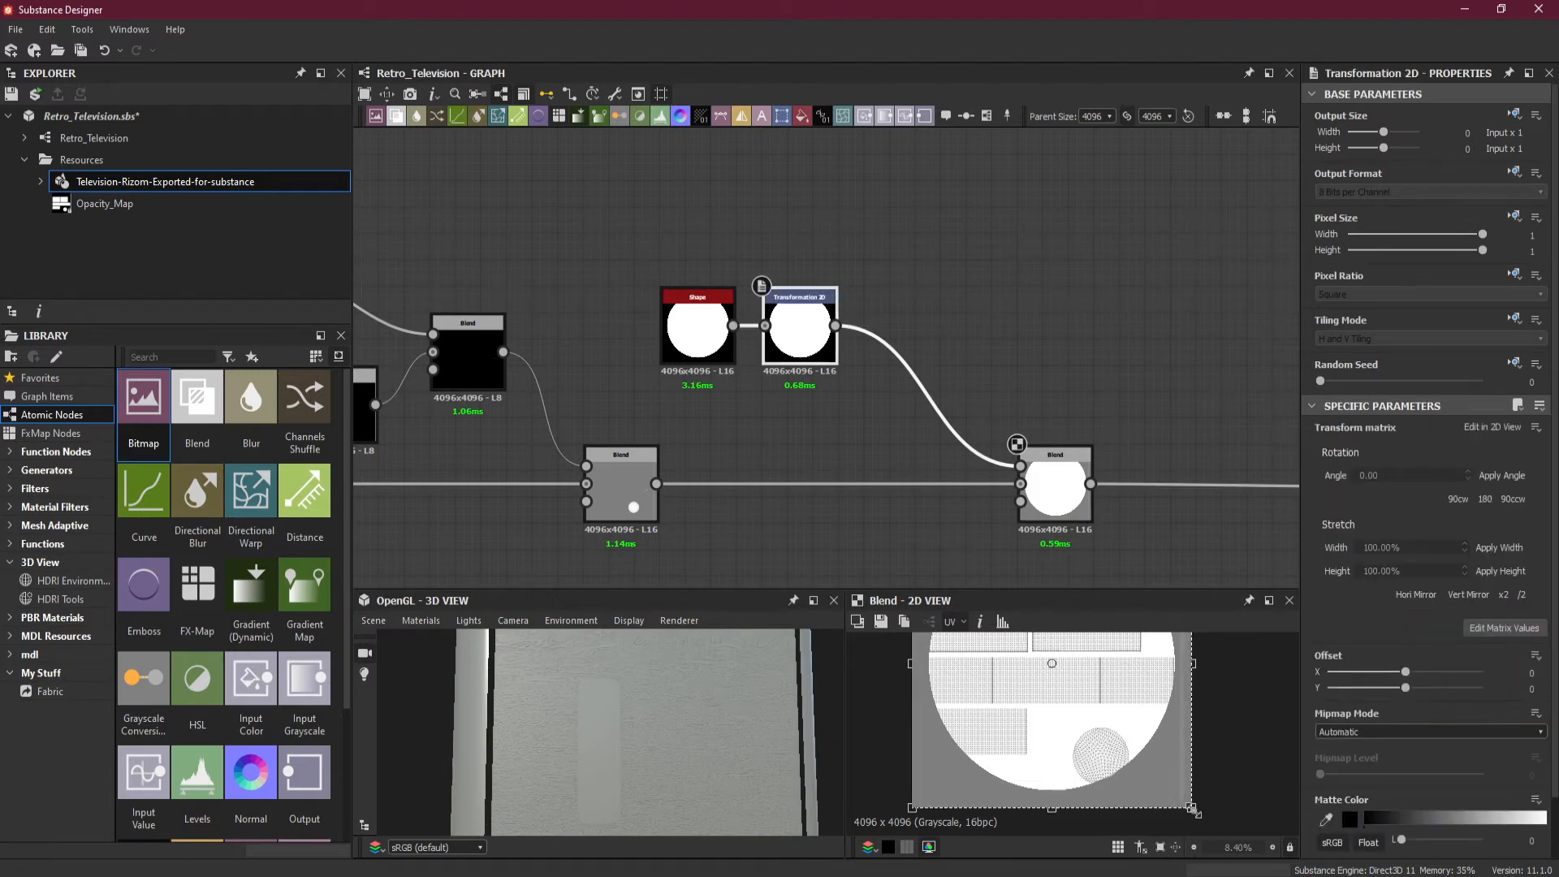
drag(1190, 806, 1098, 712)
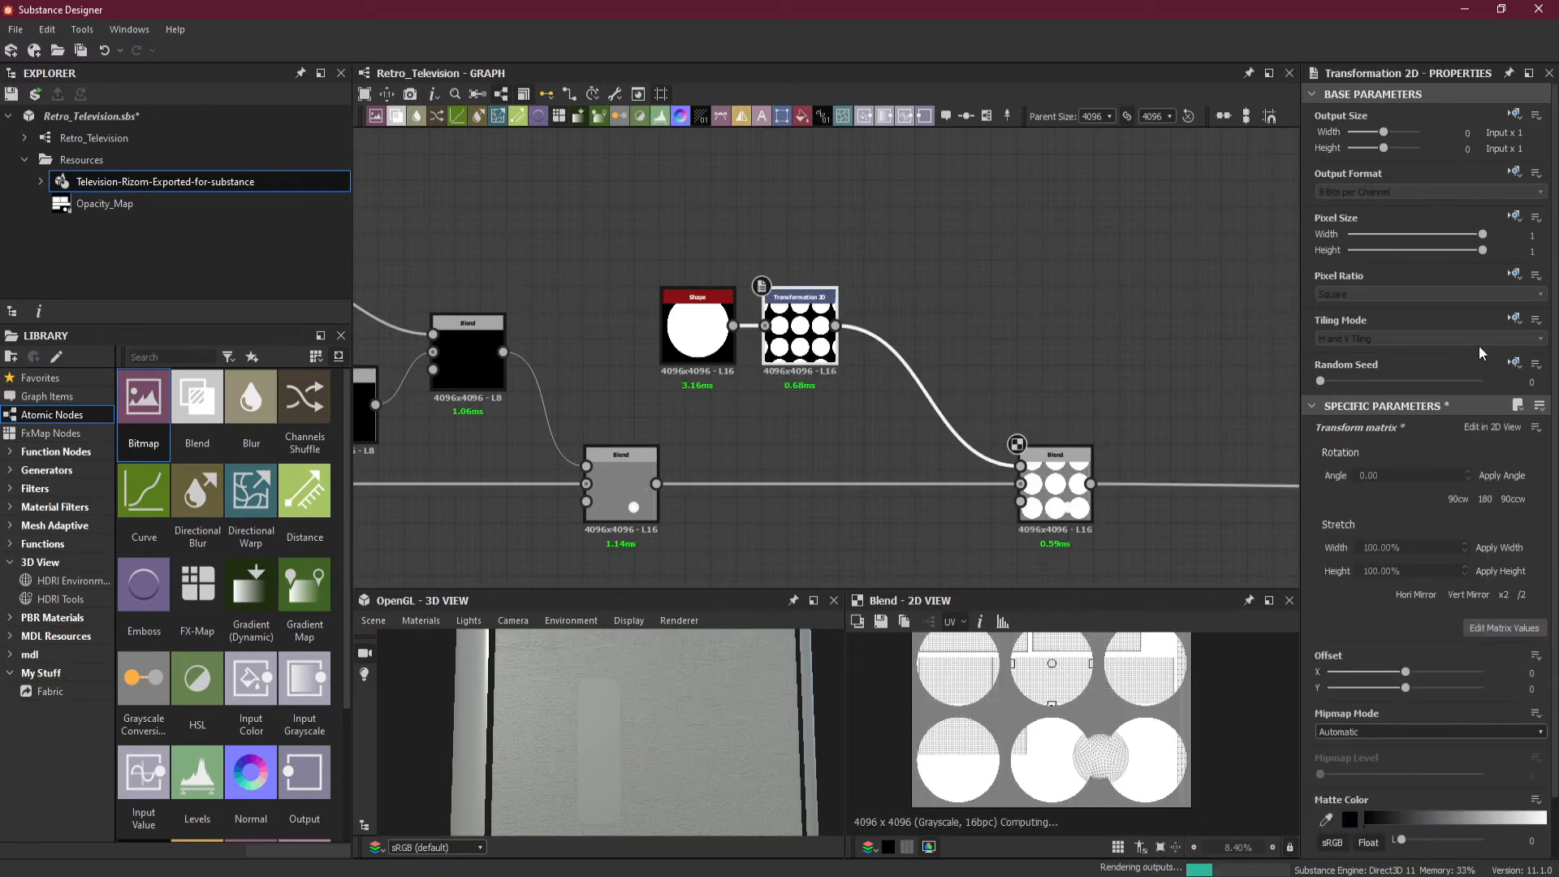
click(1514, 320)
click(1486, 375)
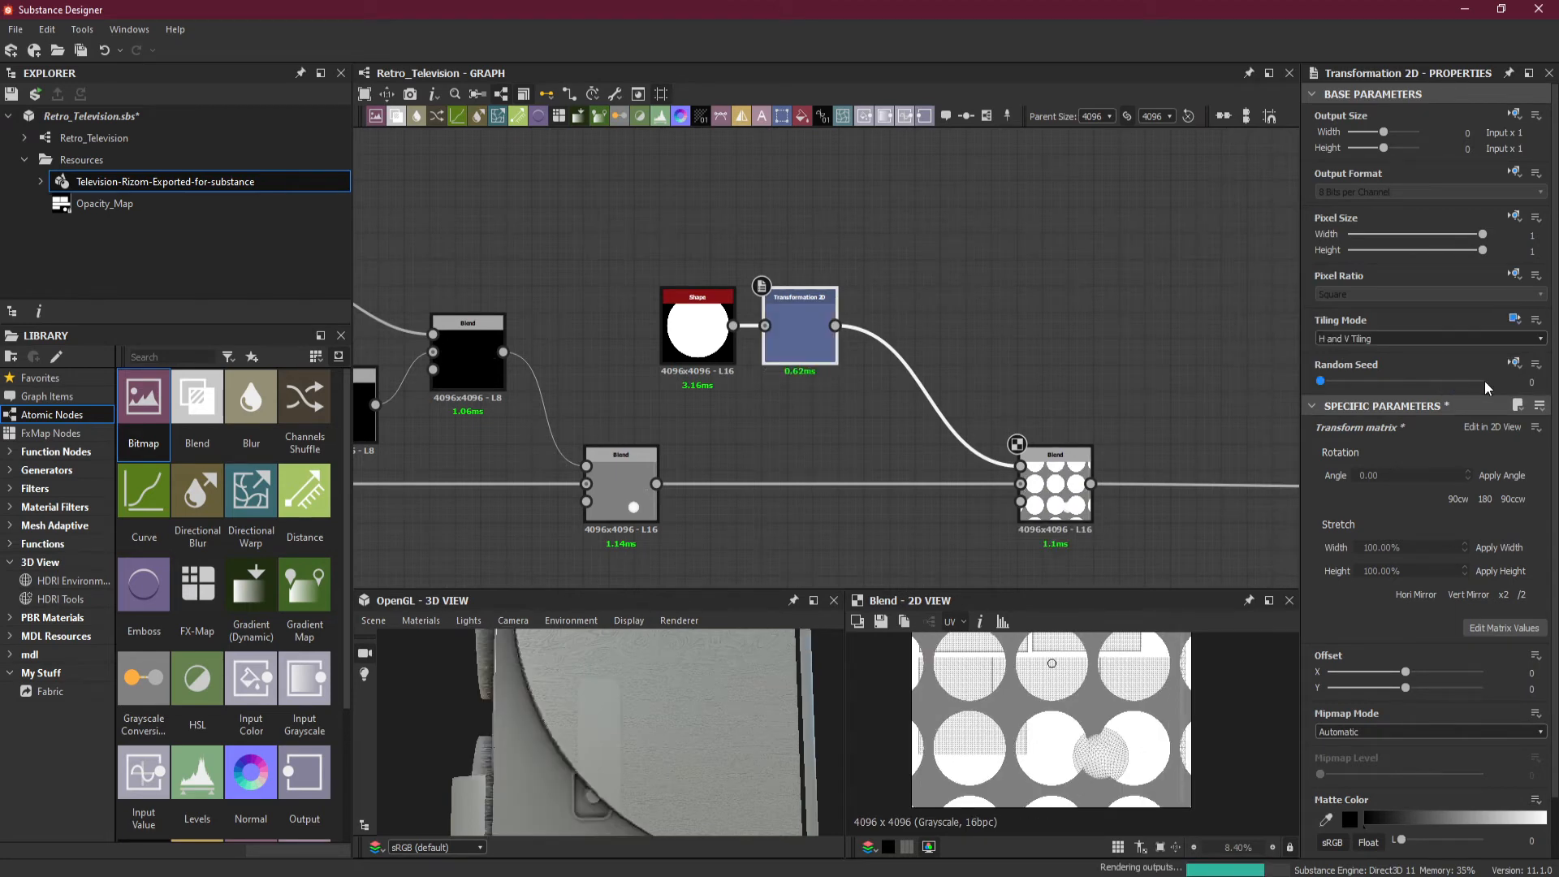
click(1391, 341)
click(1372, 356)
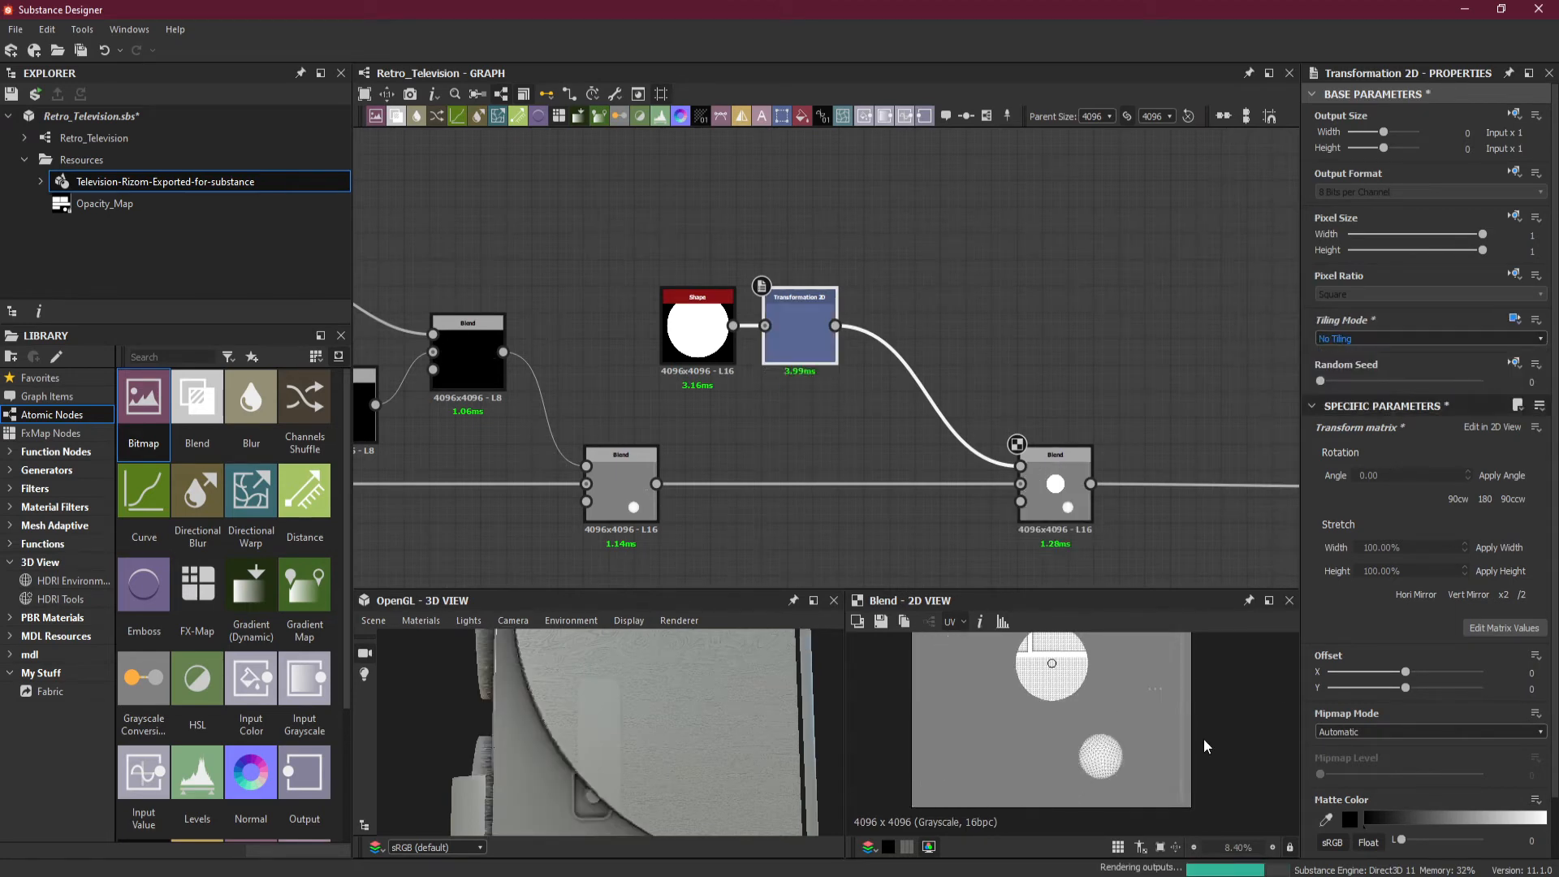
- Move the disc to an offset of about X -0.78, Y -0.28 and preview the Blend result
double_click(800, 325)
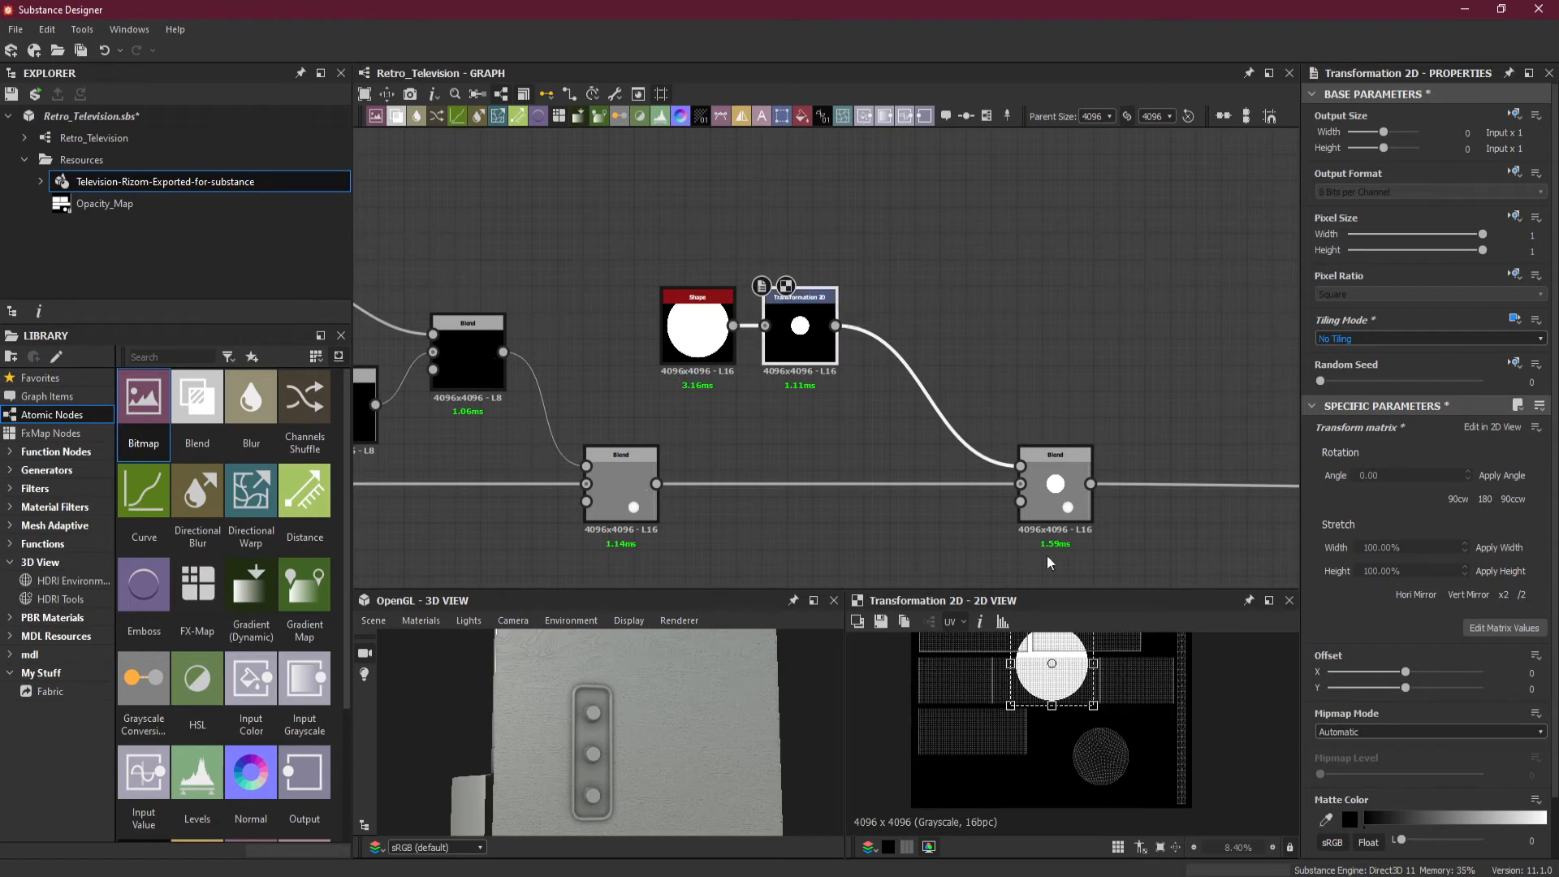
drag(1064, 679, 1127, 695)
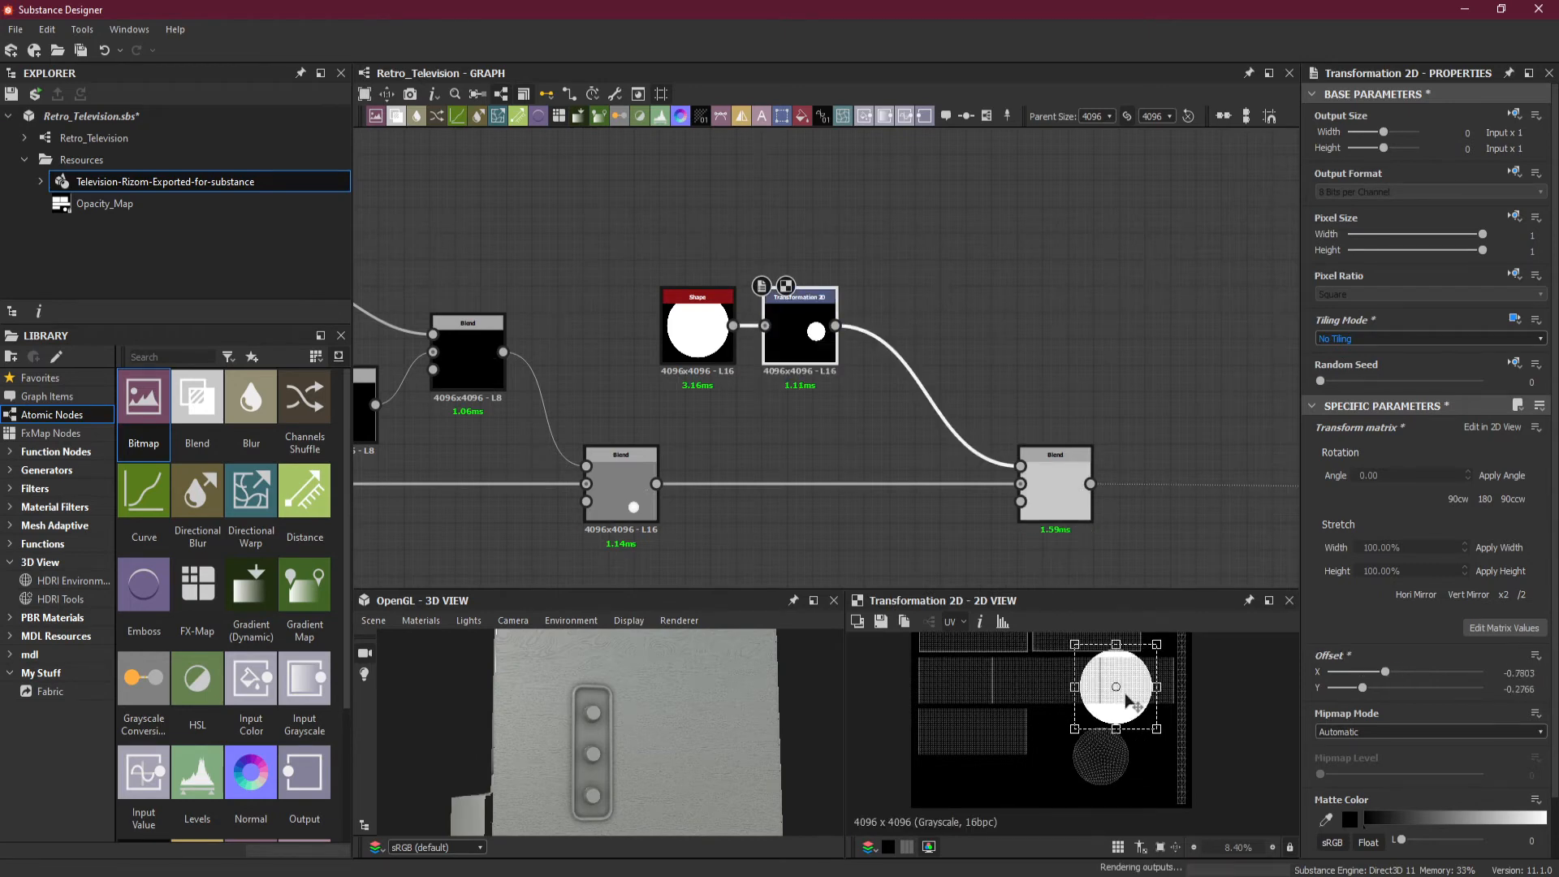
scroll(1136, 697, up, 4)
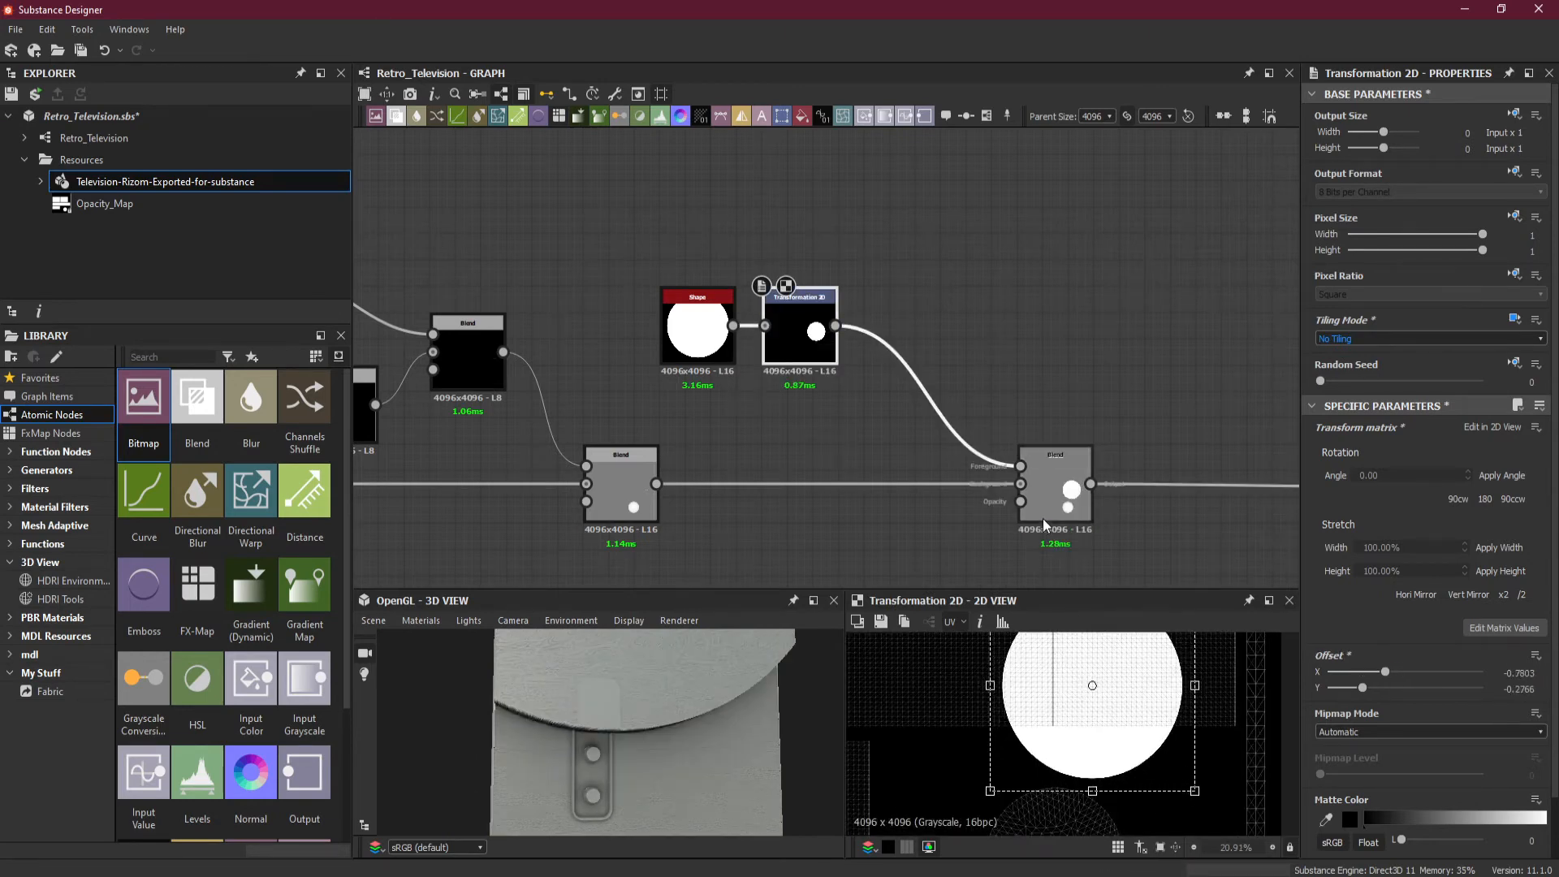
double_click(1052, 458)
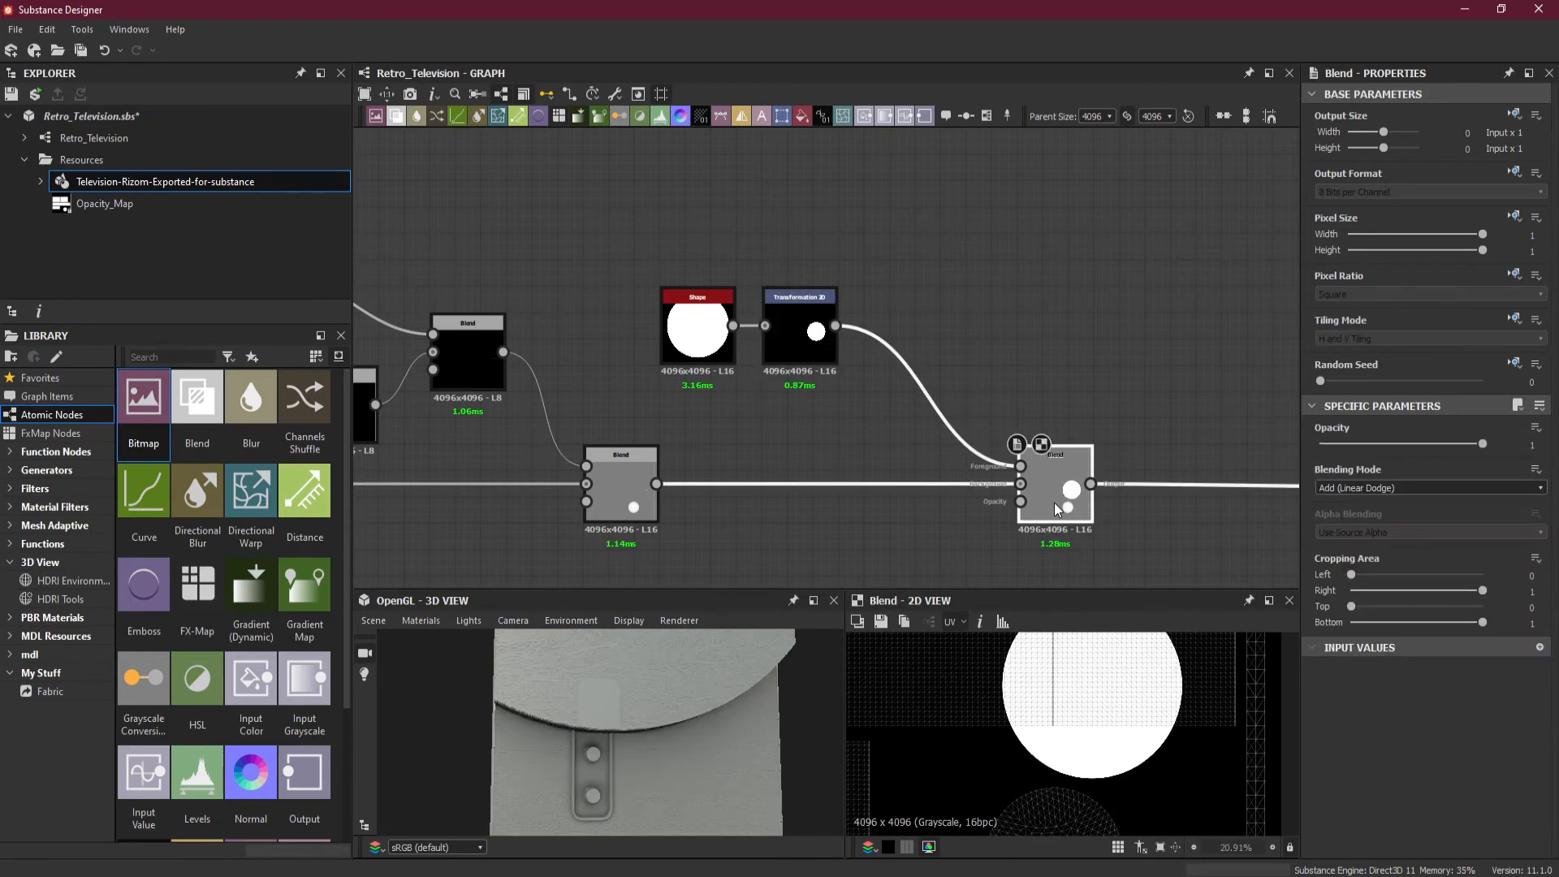
- Shrink the disc further around its centre over the Blend preview, to an offset of about X -1.98, Y -0.70
click(791, 358)
scroll(1095, 698, down, 5)
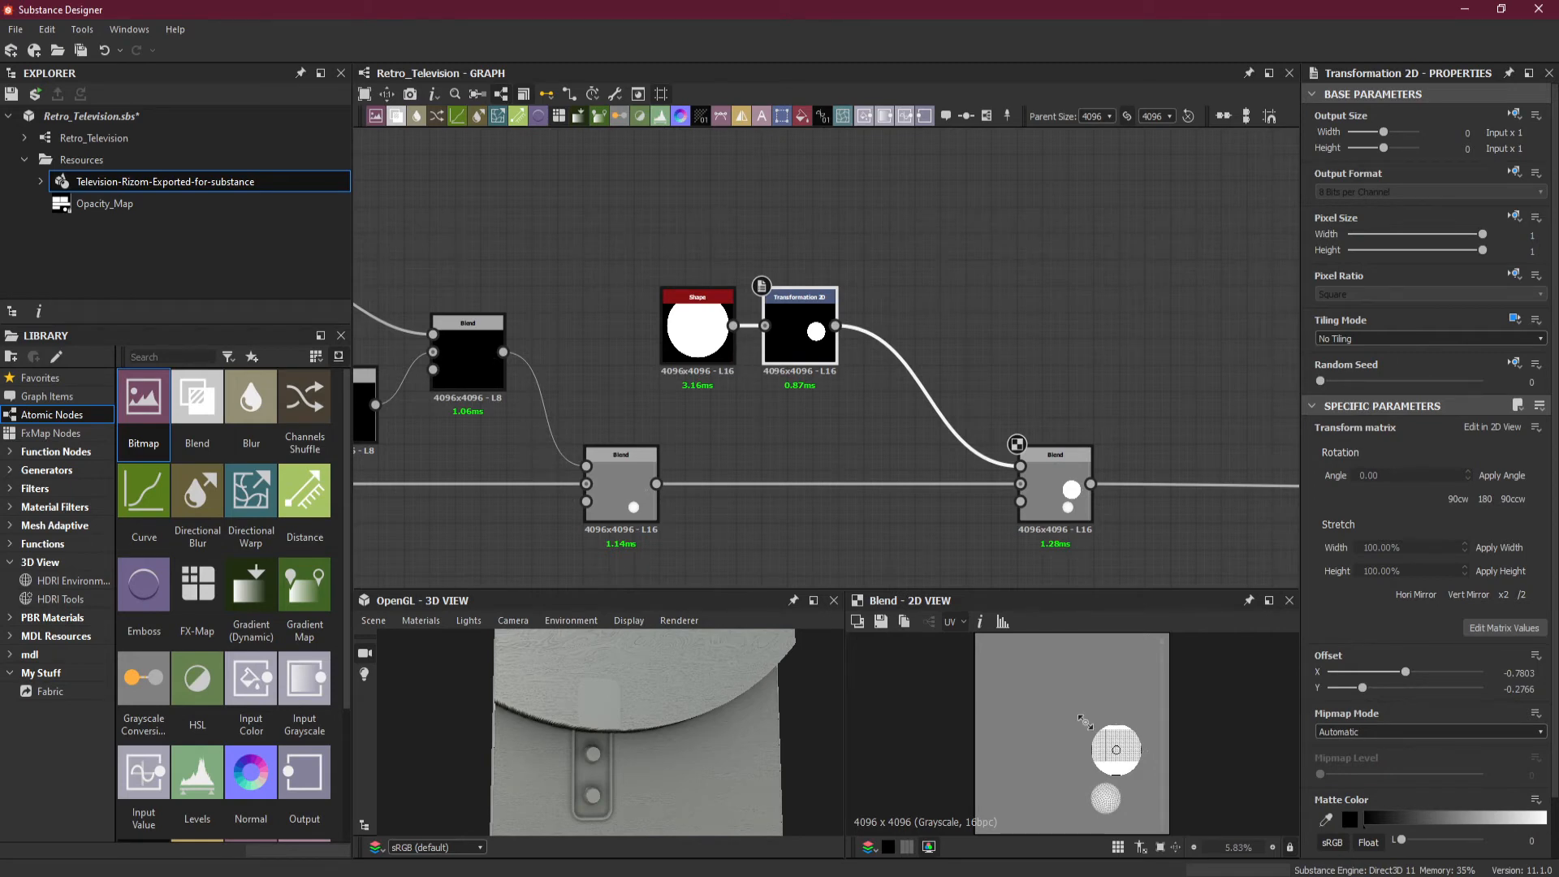
drag(1084, 721, 1126, 763)
scroll(1126, 763, up, 1)
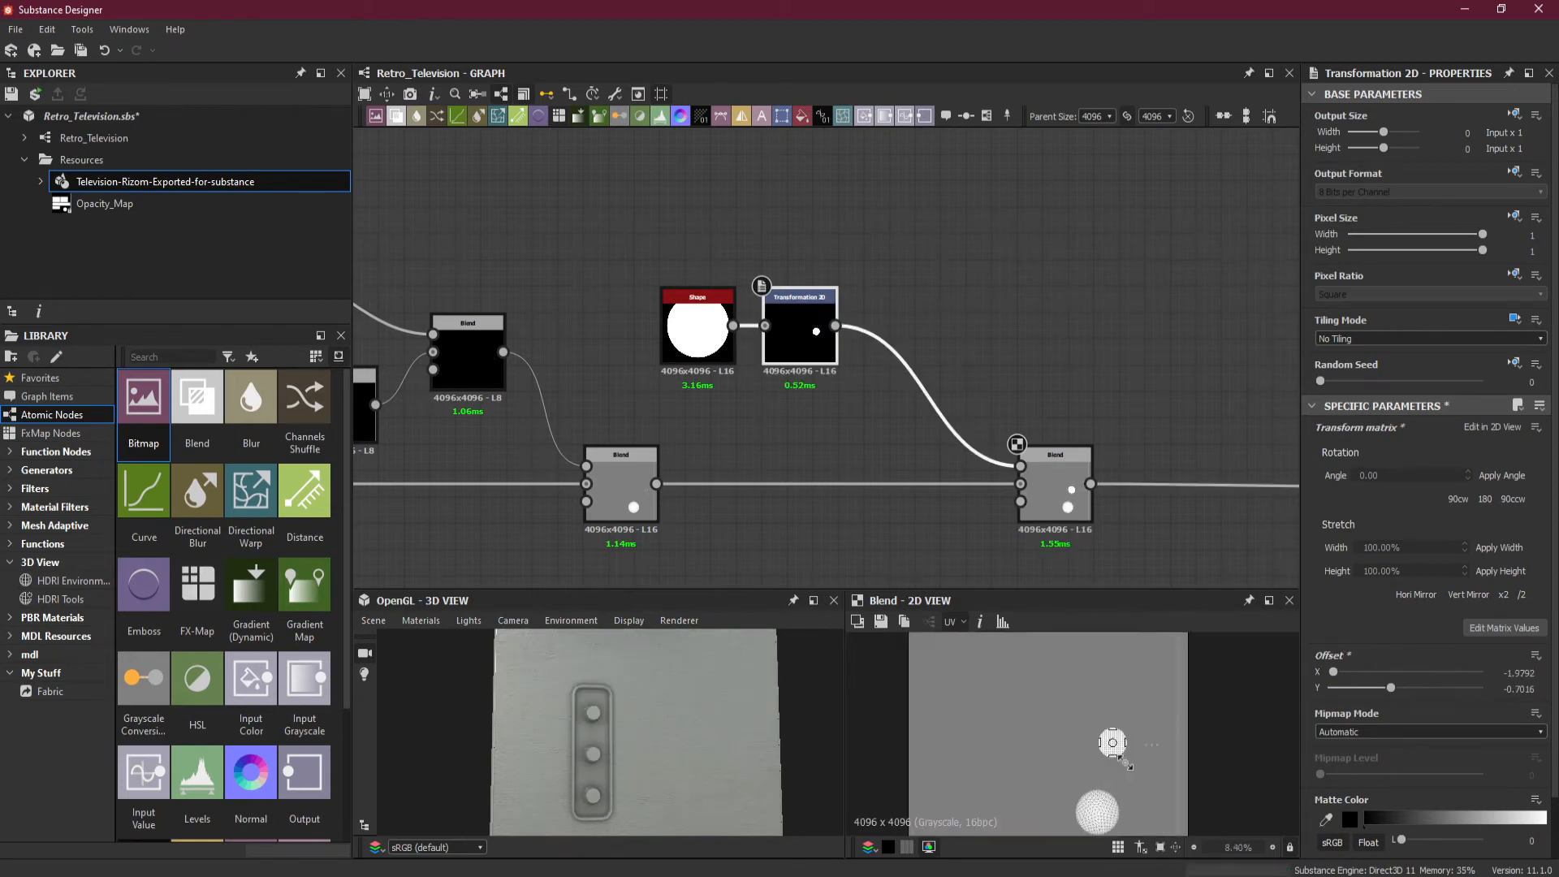
scroll(1126, 763, up, 3)
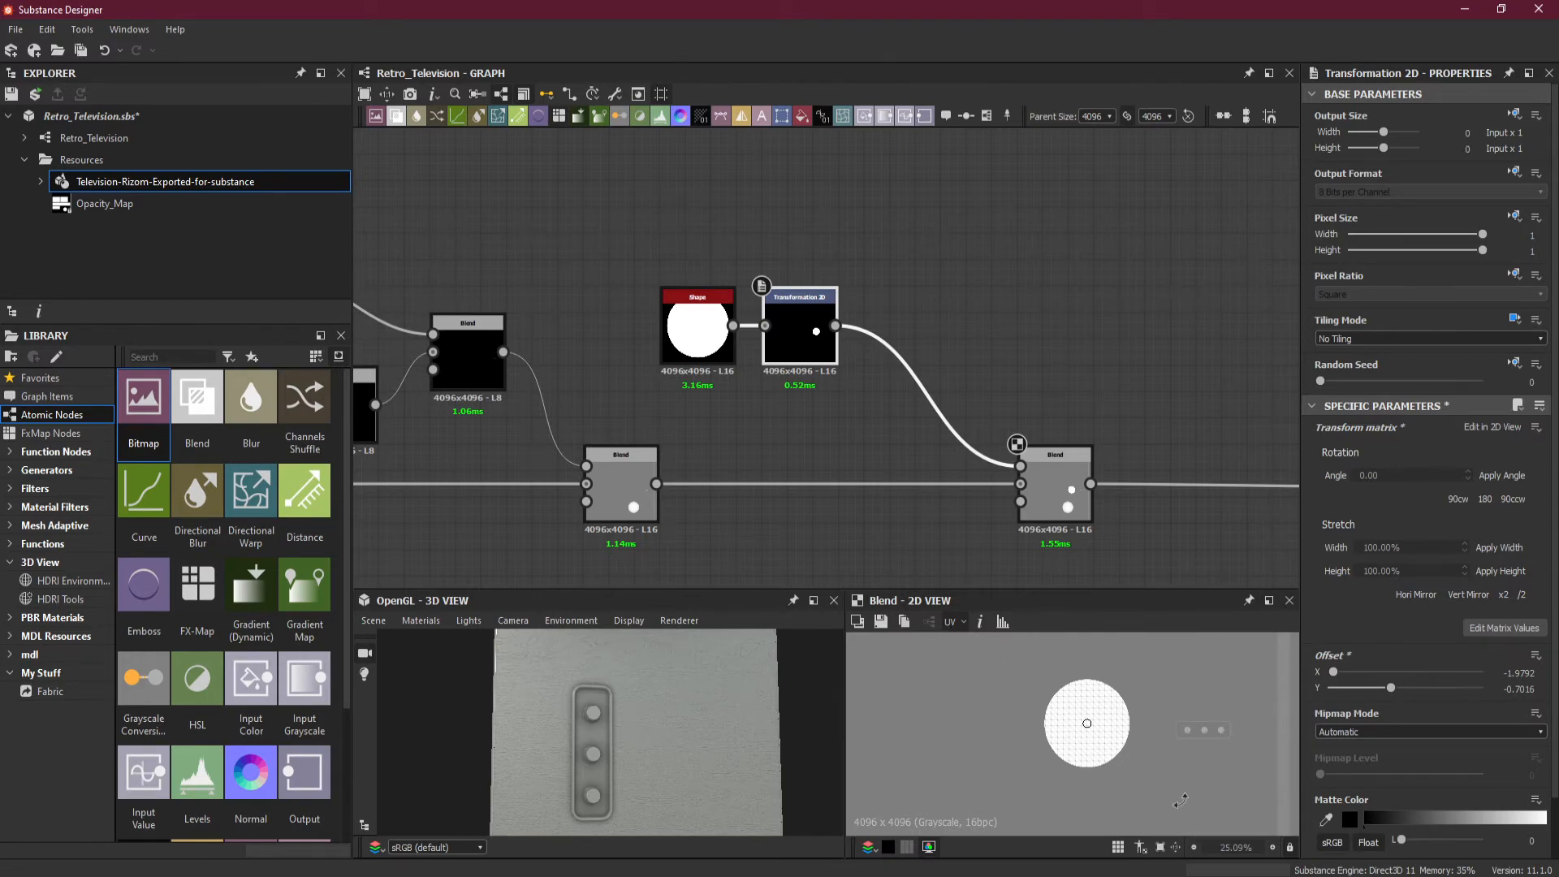
- Reduce the disc to a tiny dot around its centre in the Transformation 2D node, to an offset of about X -49.16, Y -17.42
double_click(800, 341)
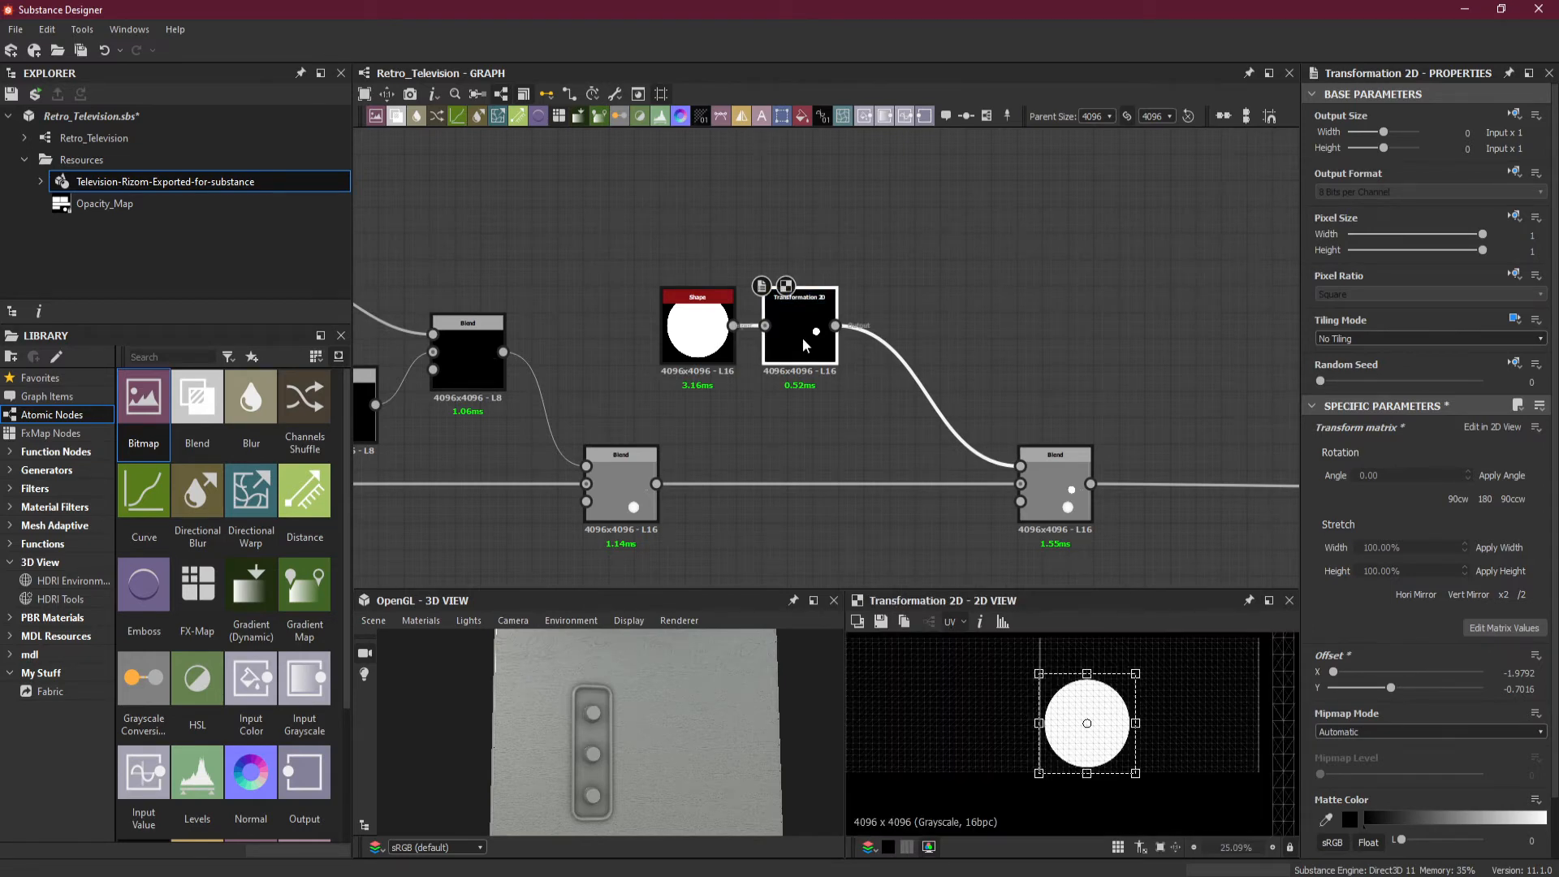
drag(1136, 773, 1068, 713)
scroll(1110, 743, up, 1)
scroll(1119, 751, up, 3)
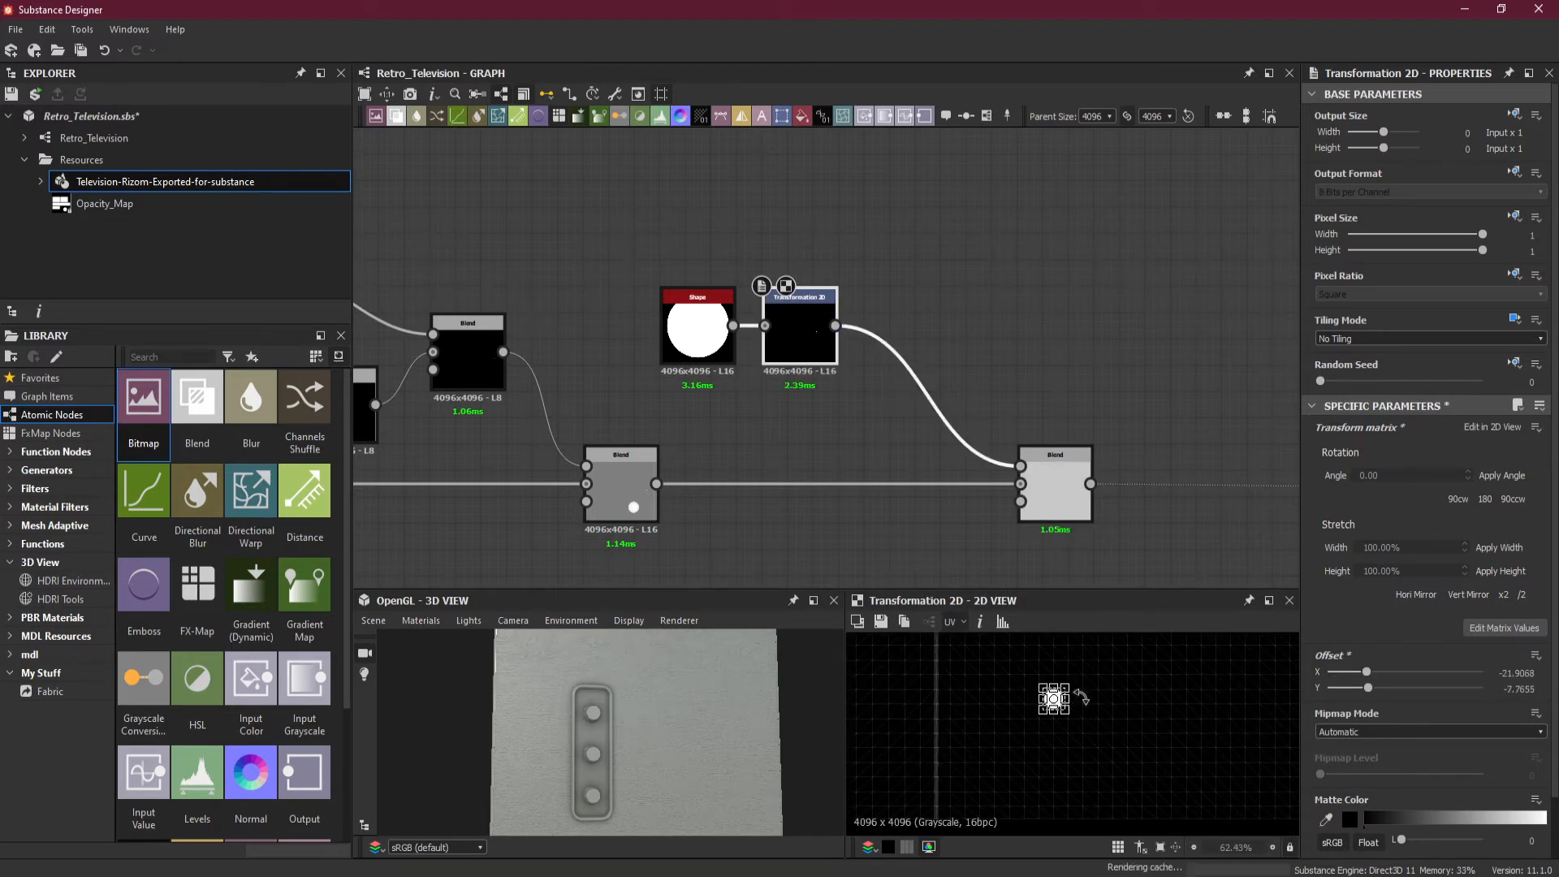
scroll(1079, 698, up, 8)
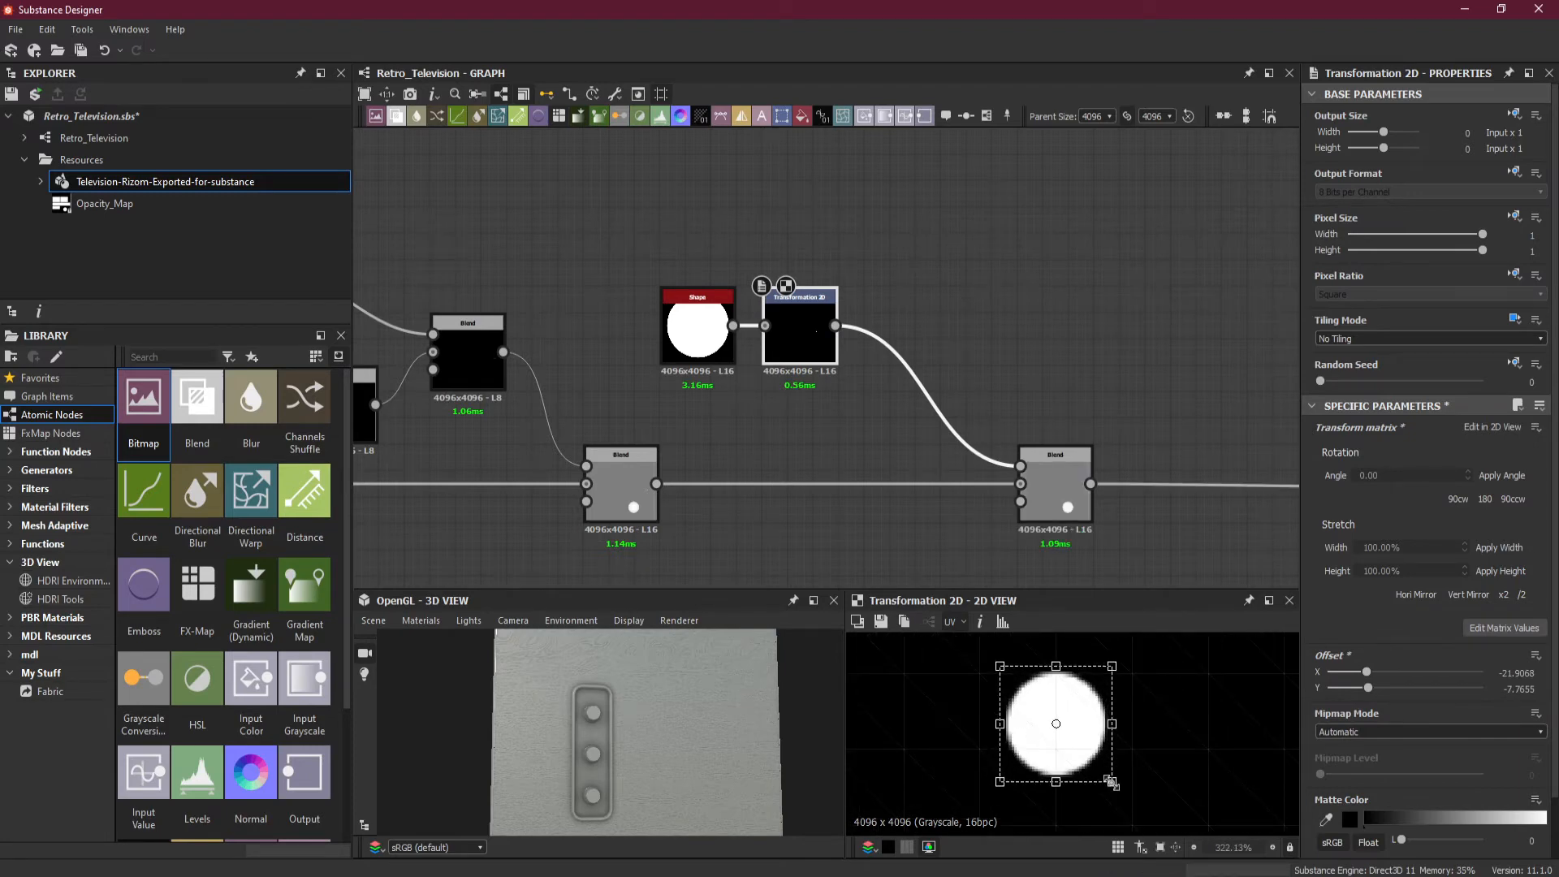
drag(1113, 784, 1082, 749)
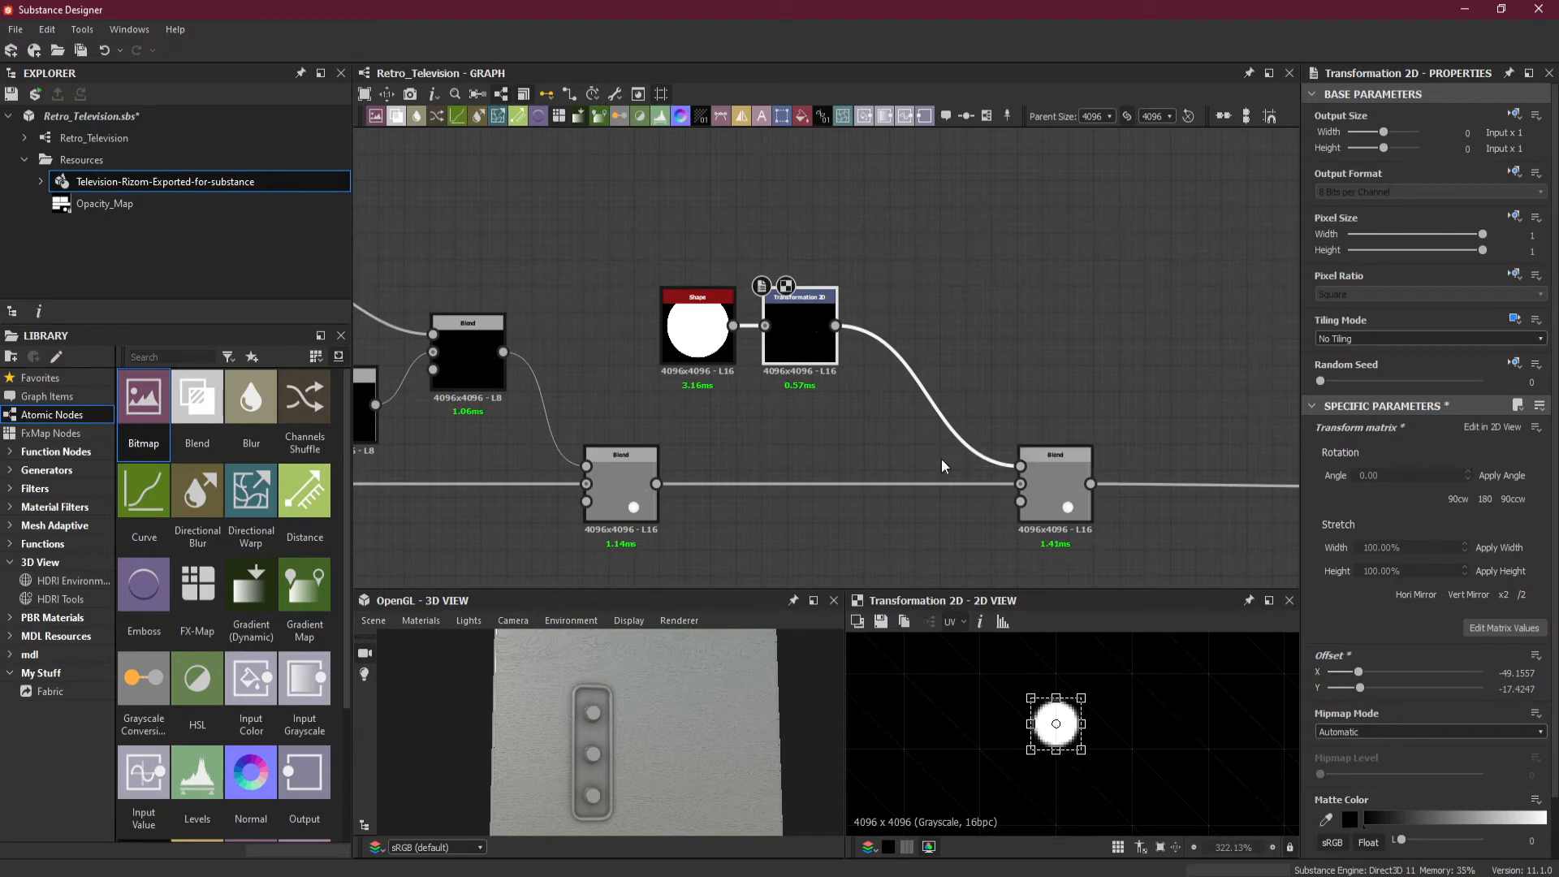
- Move the tiny dot onto the first control-panel knob over the Blend preview, to an offset of about X -74.81, Y -19.04
double_click(1066, 490)
click(800, 337)
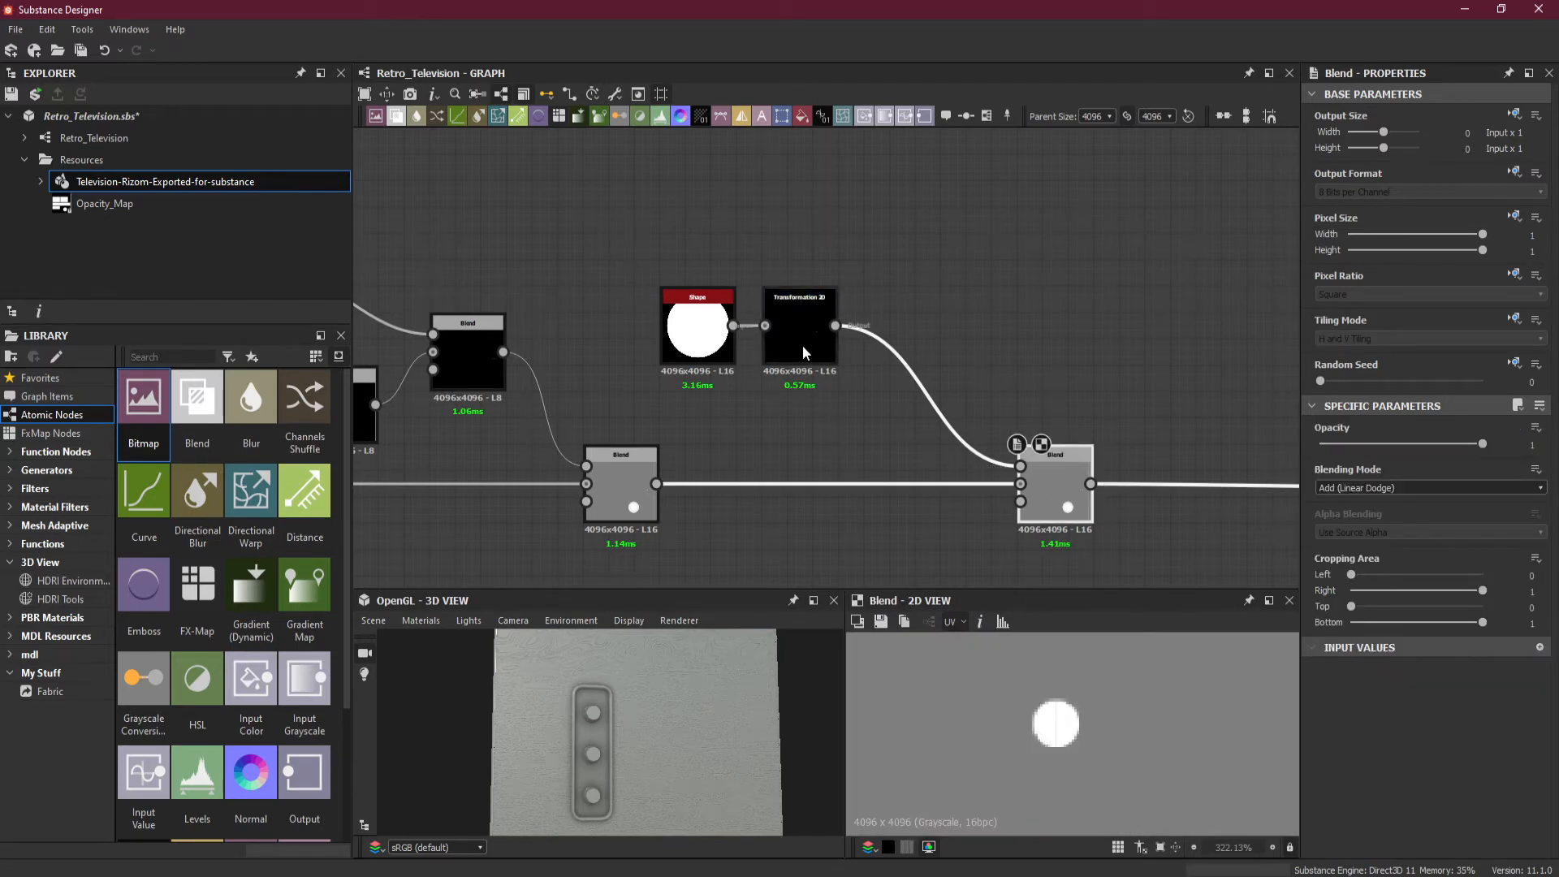
scroll(1177, 720, down, 5)
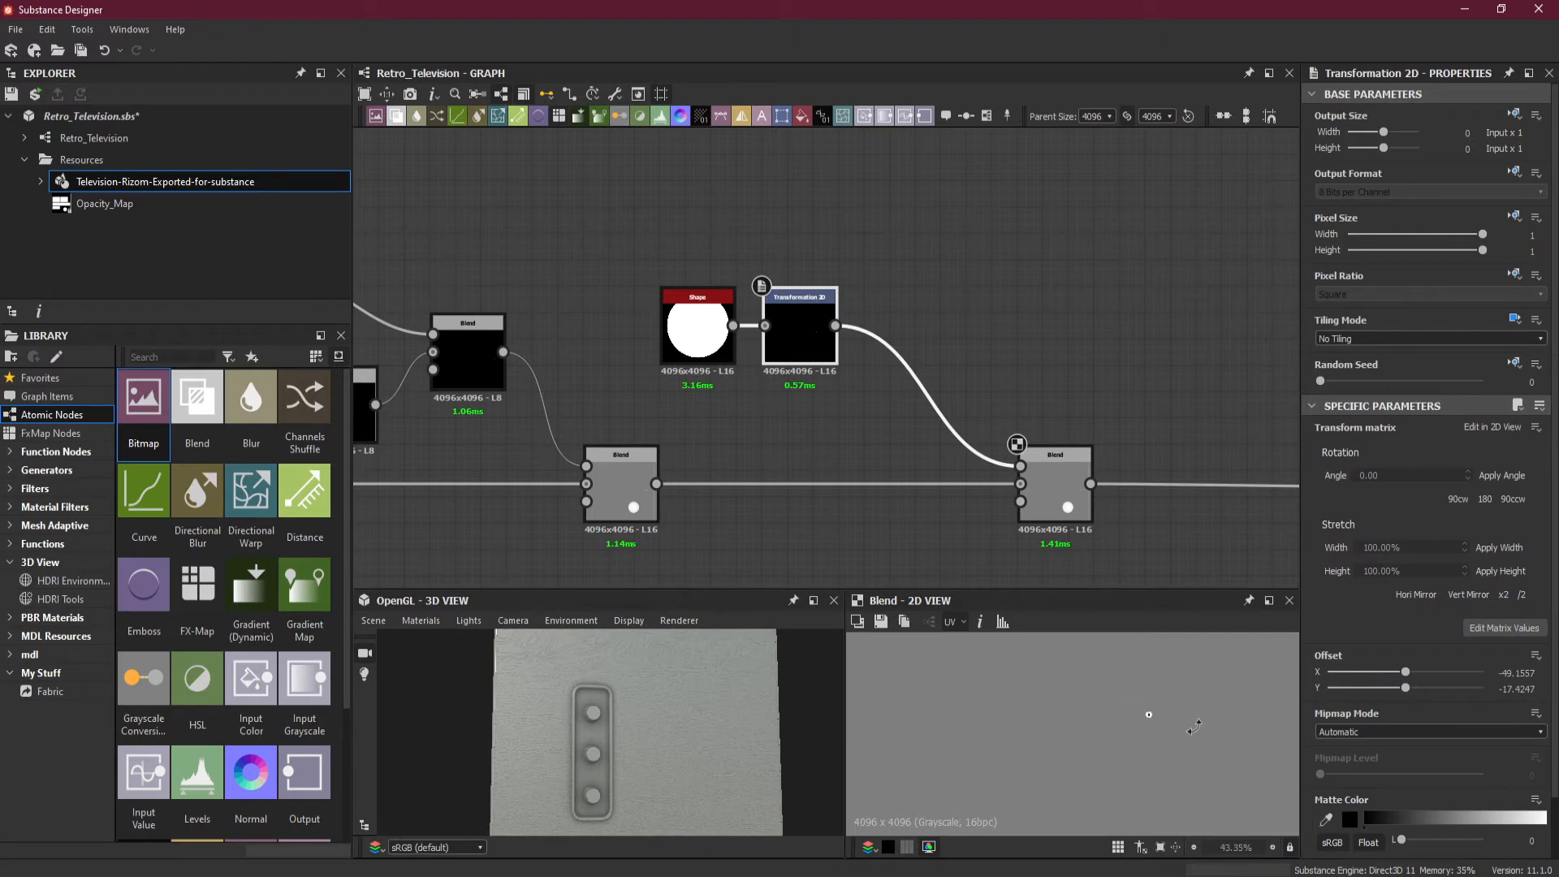
scroll(1025, 735, up, 5)
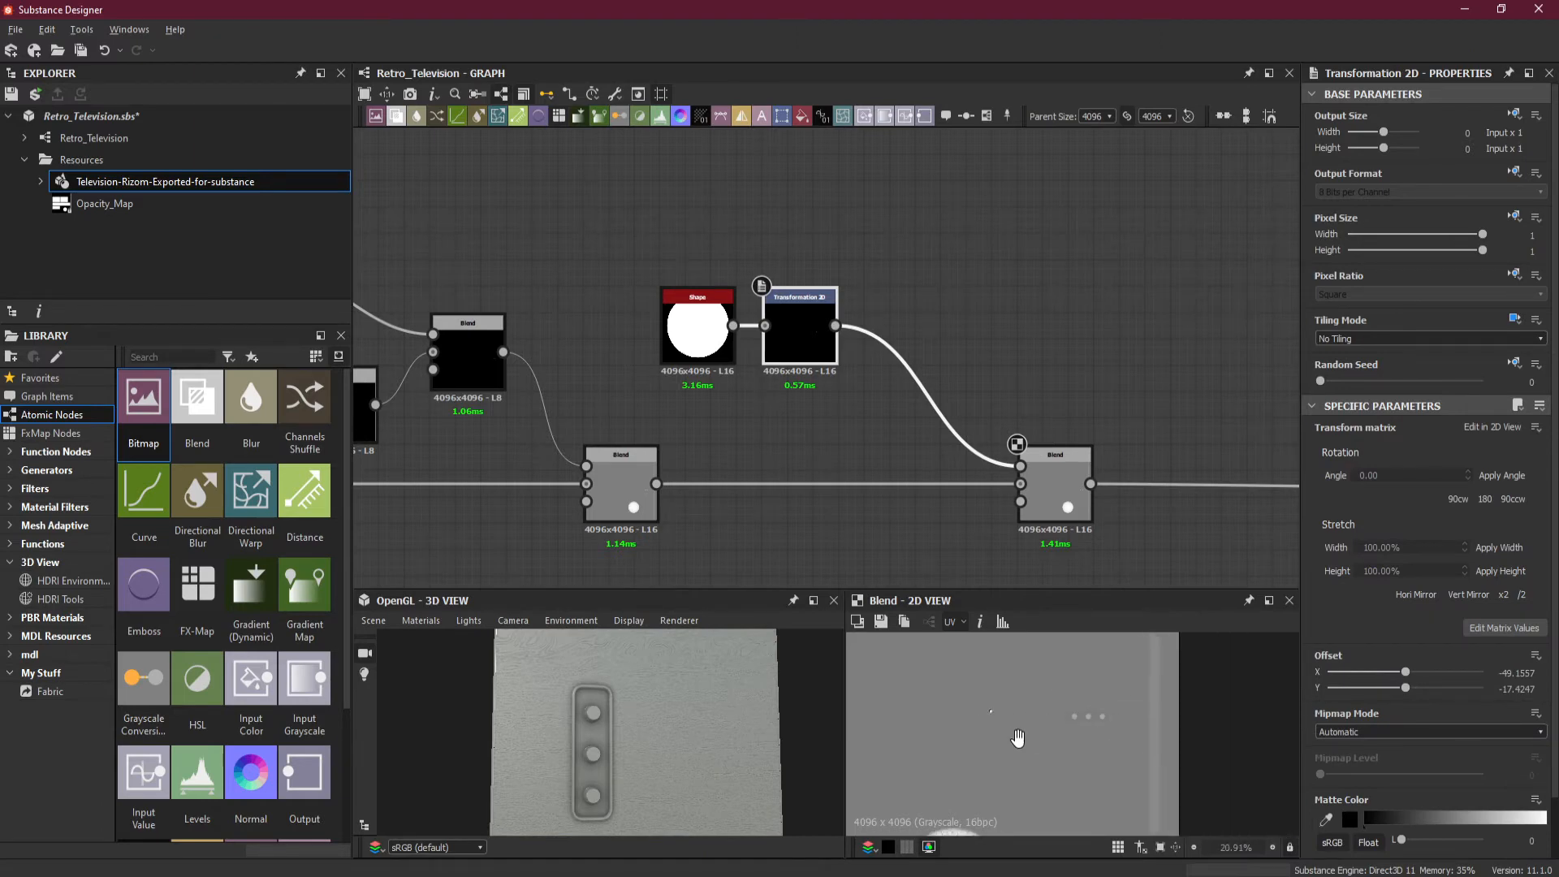
scroll(909, 710, up, 4)
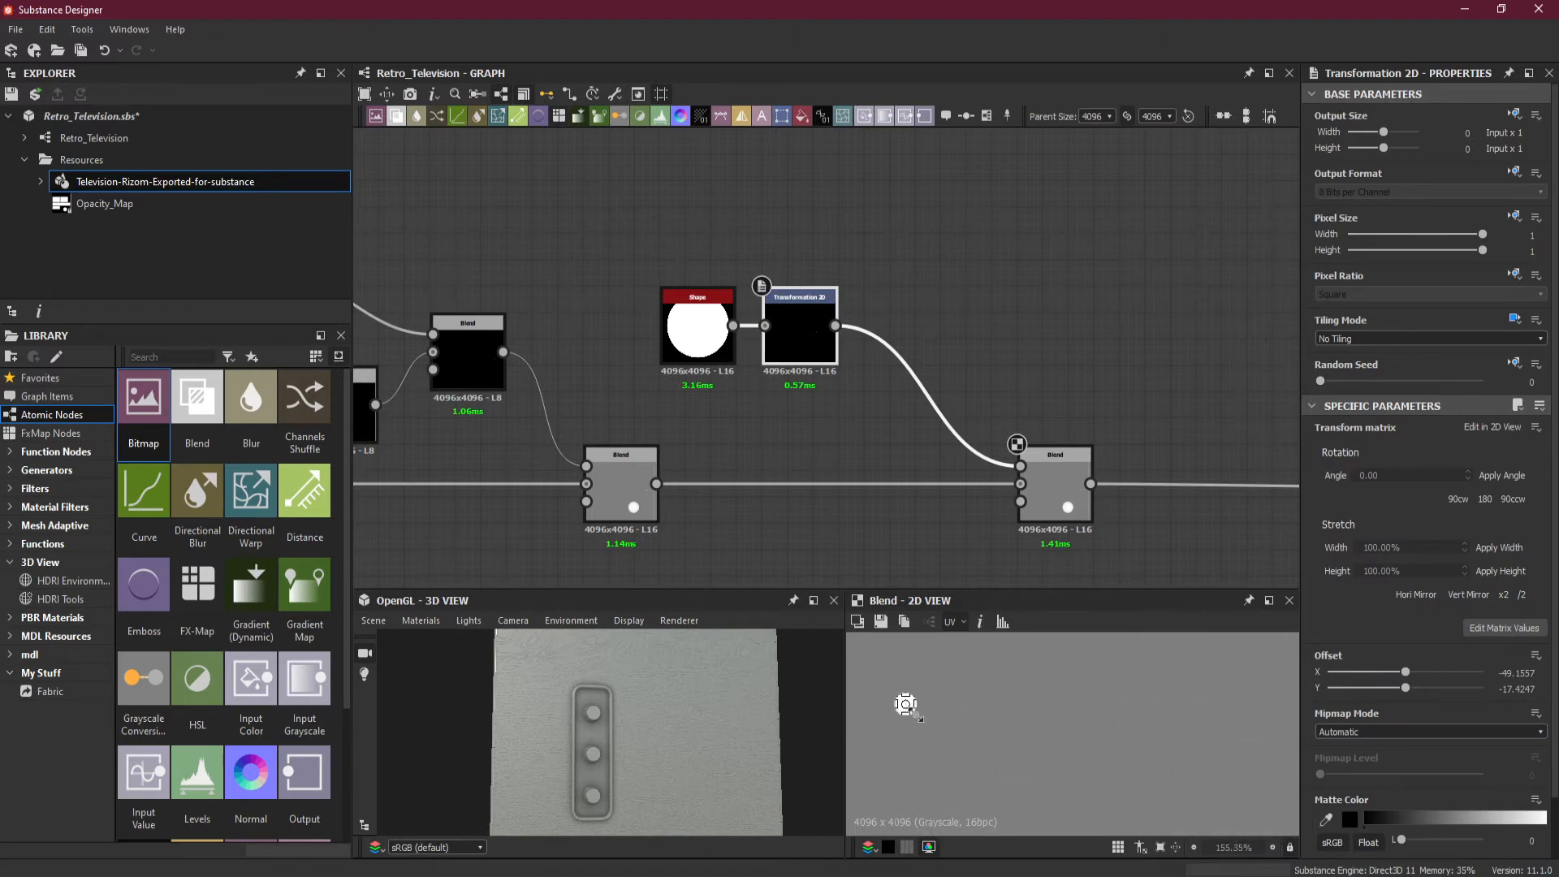
drag(915, 714, 1237, 759)
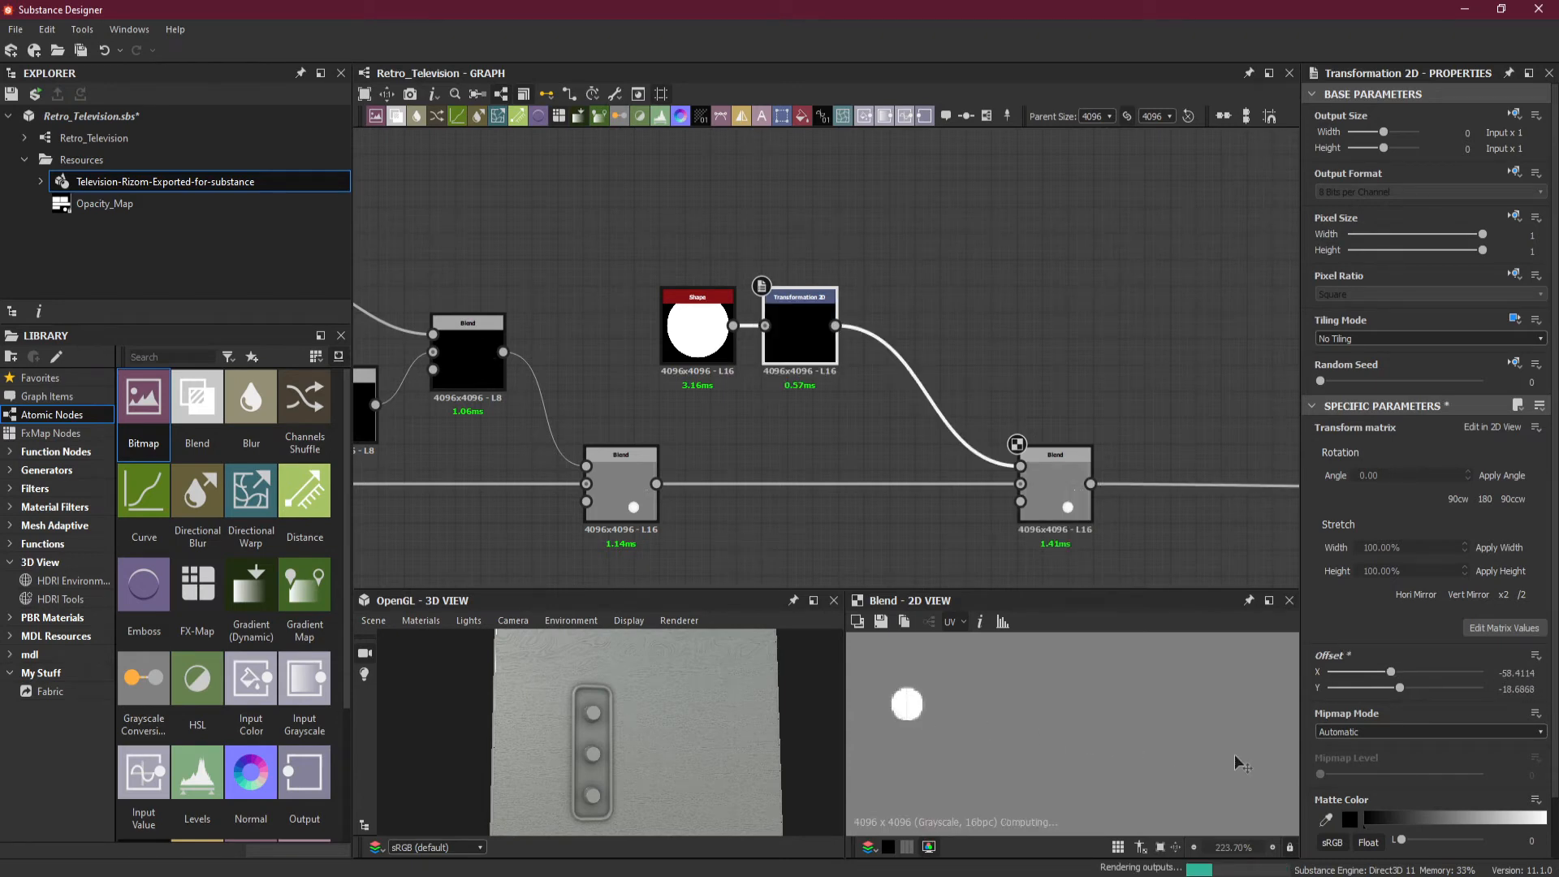
scroll(1260, 778, up, 1)
middle_drag(1254, 777, 937, 736)
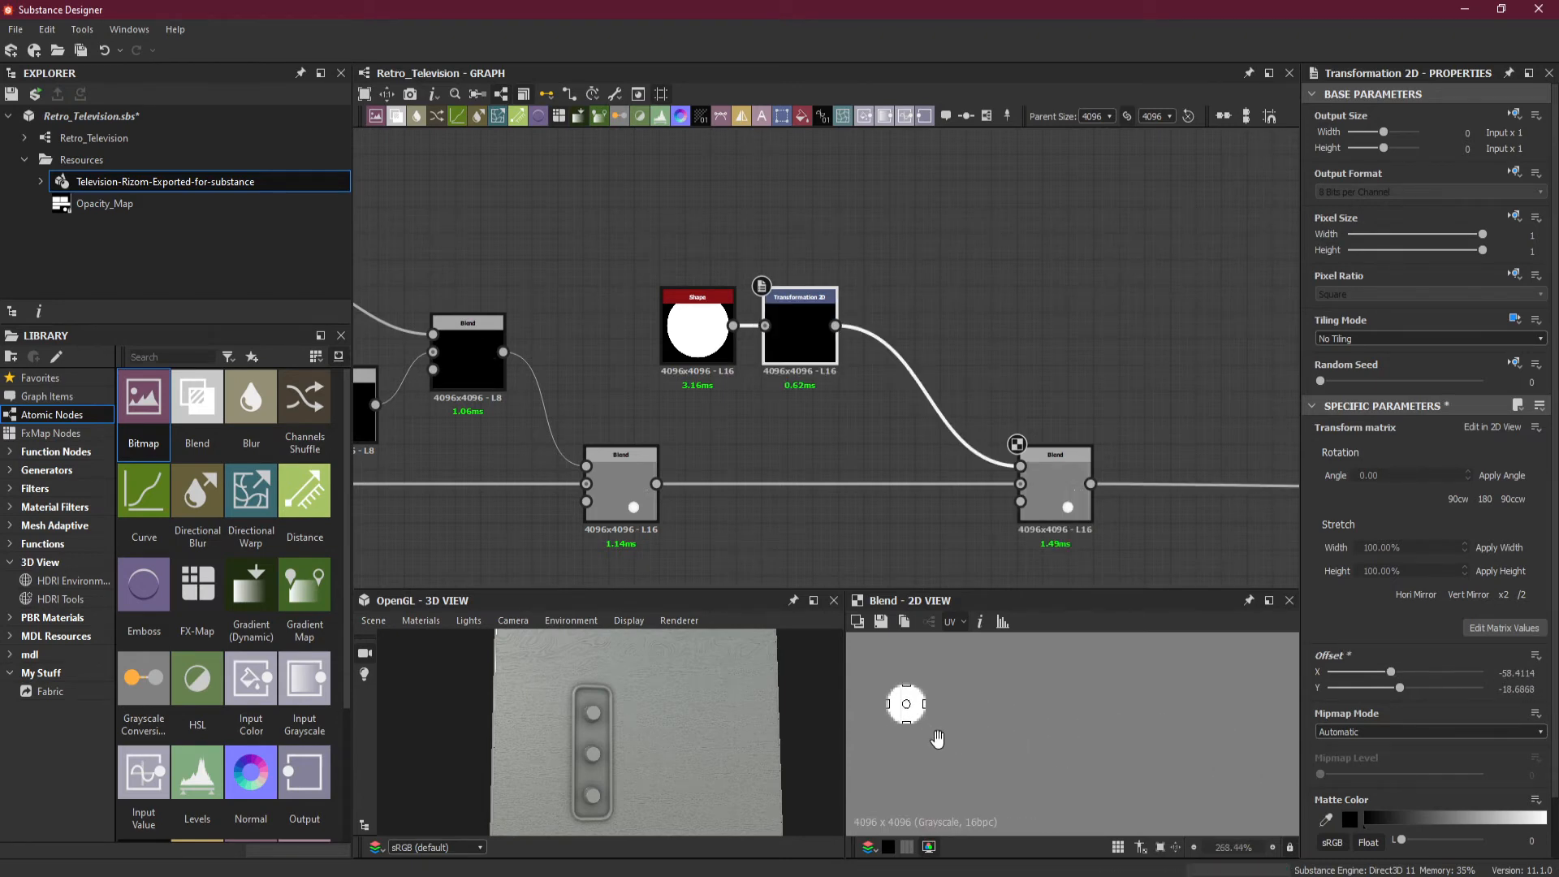
drag(918, 716, 1246, 738)
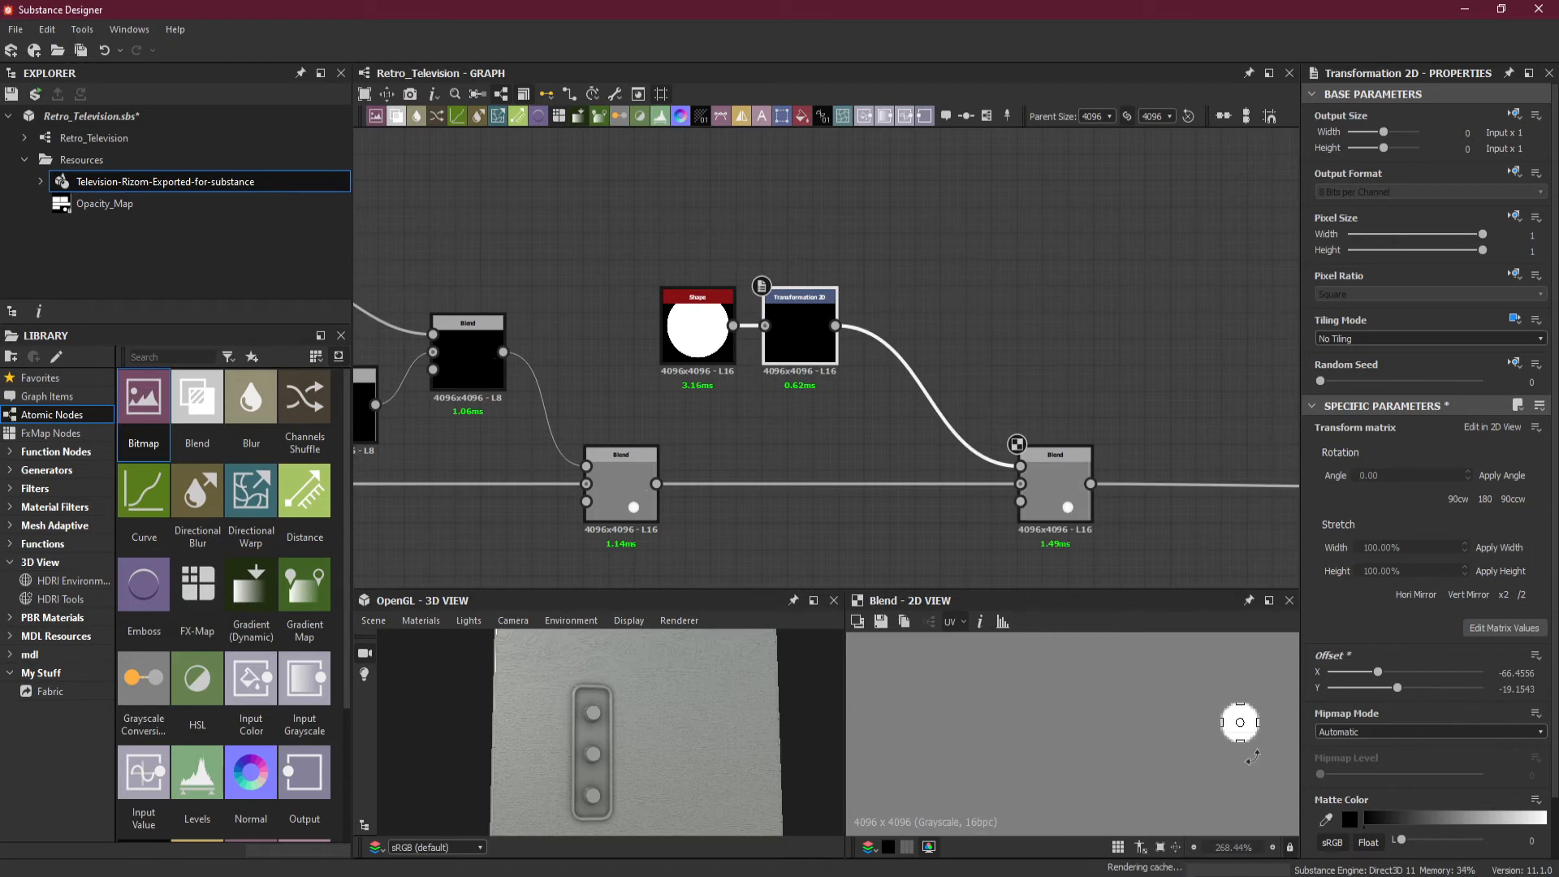
middle_drag(1250, 742, 918, 727)
drag(914, 698, 1262, 692)
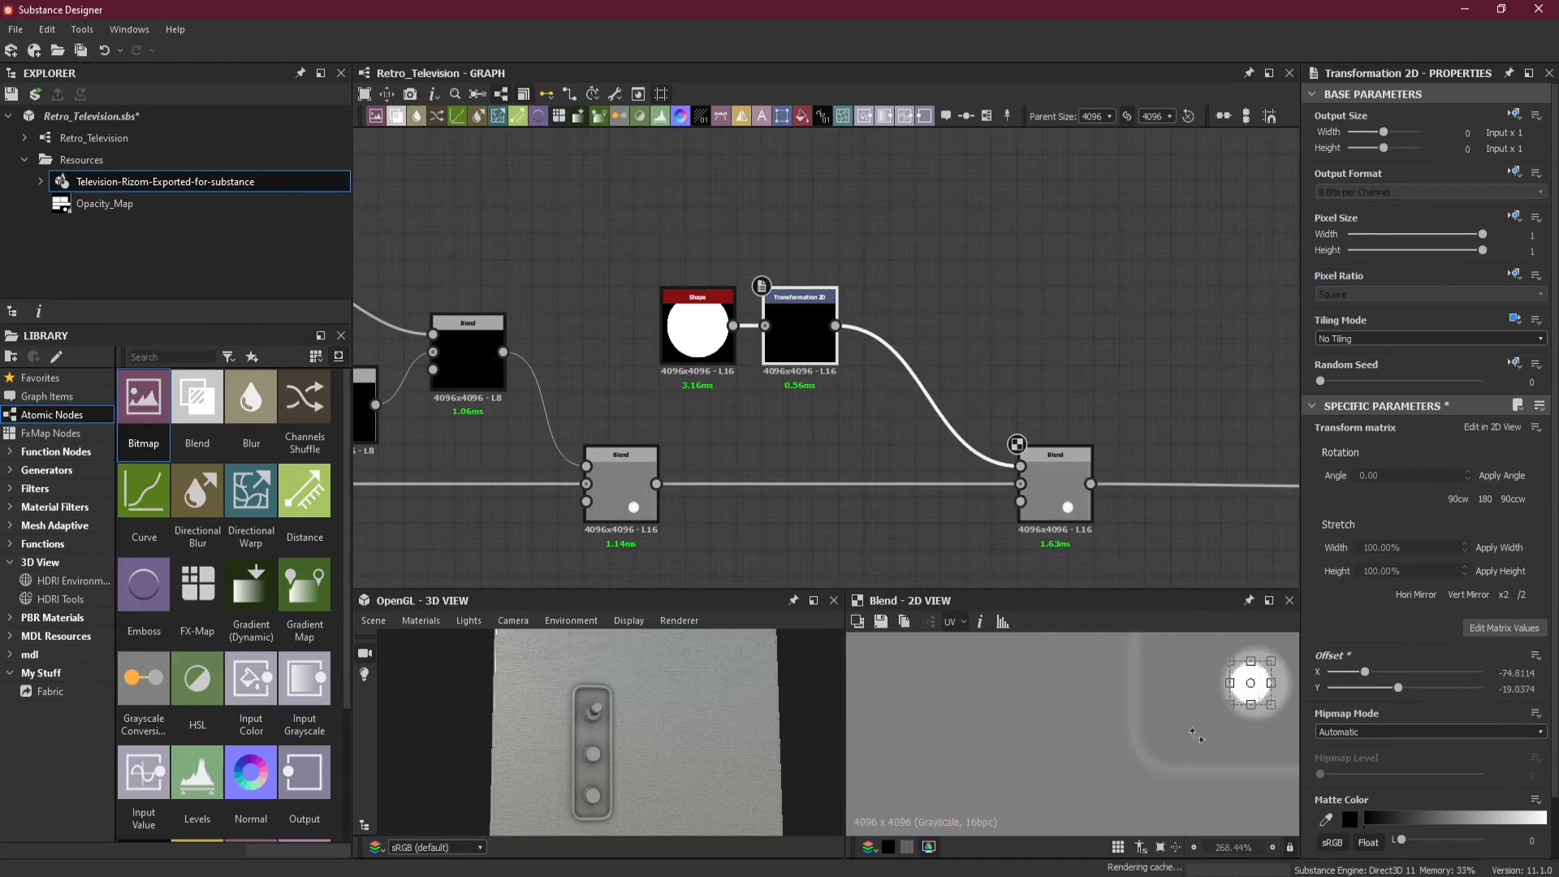
- Centre the dot on the knob at an offset of about X -74.95, Y -19.04 and inspect it on the 3D model
middle_drag(1228, 732, 1022, 745)
scroll(1022, 744, up, 3)
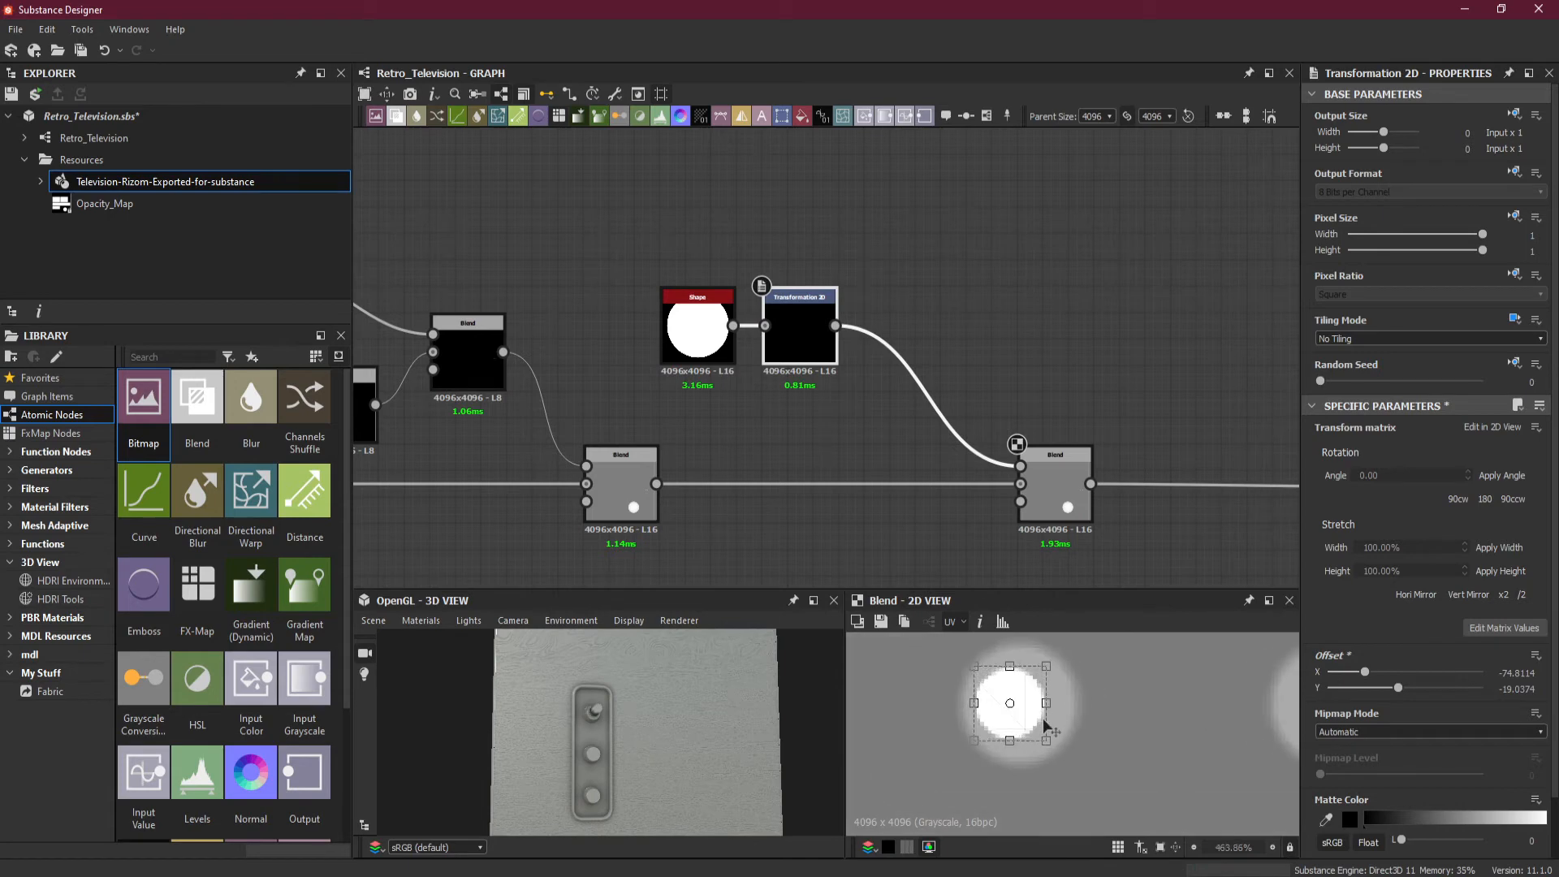
drag(1024, 721, 1034, 722)
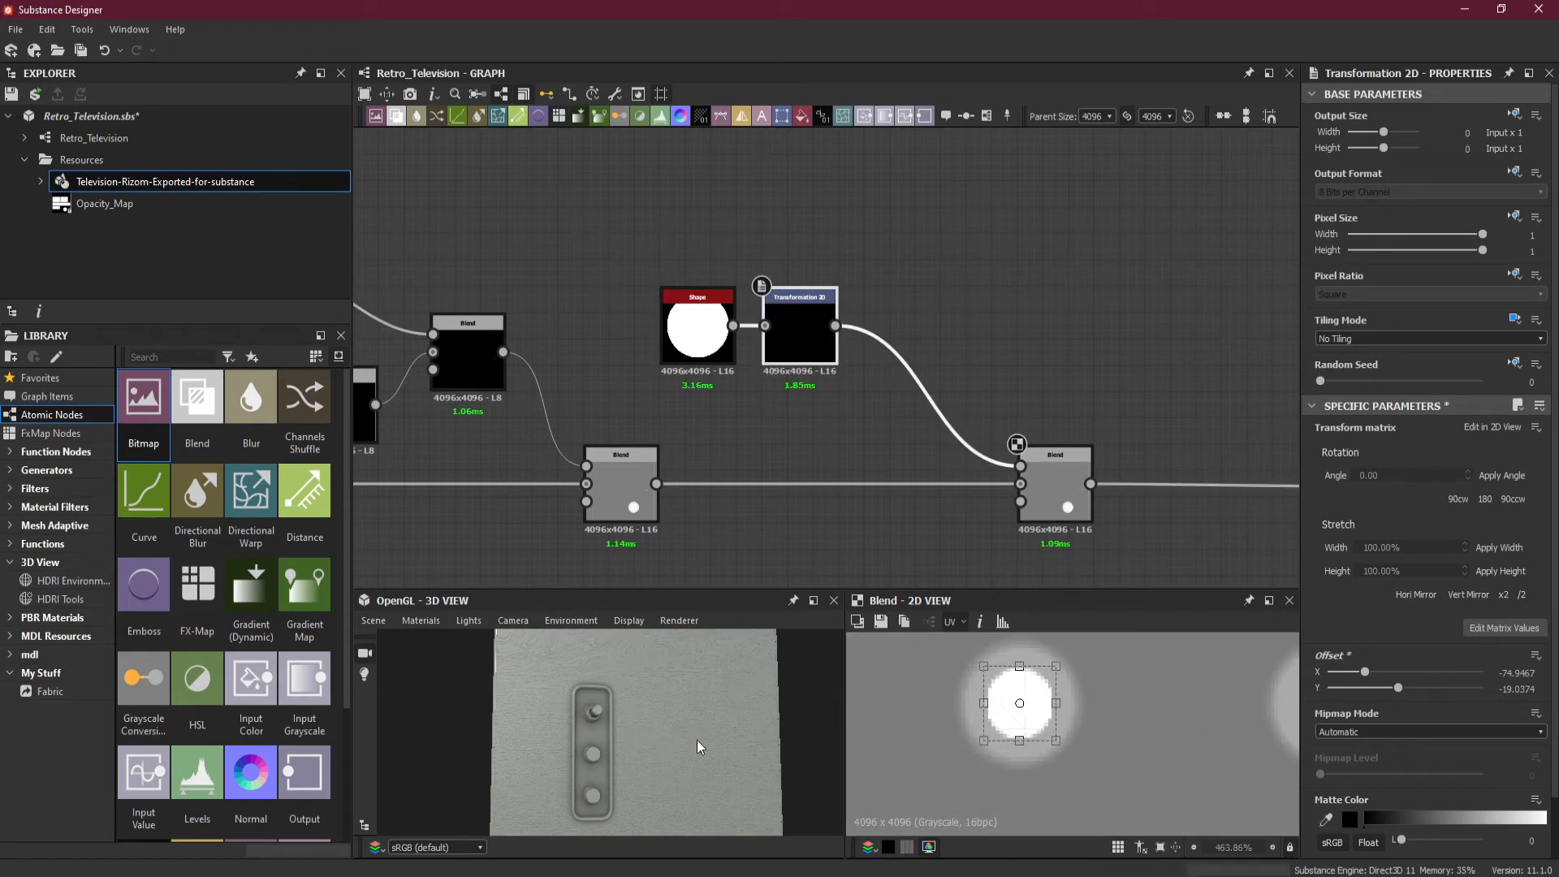
scroll(700, 747, up, 5)
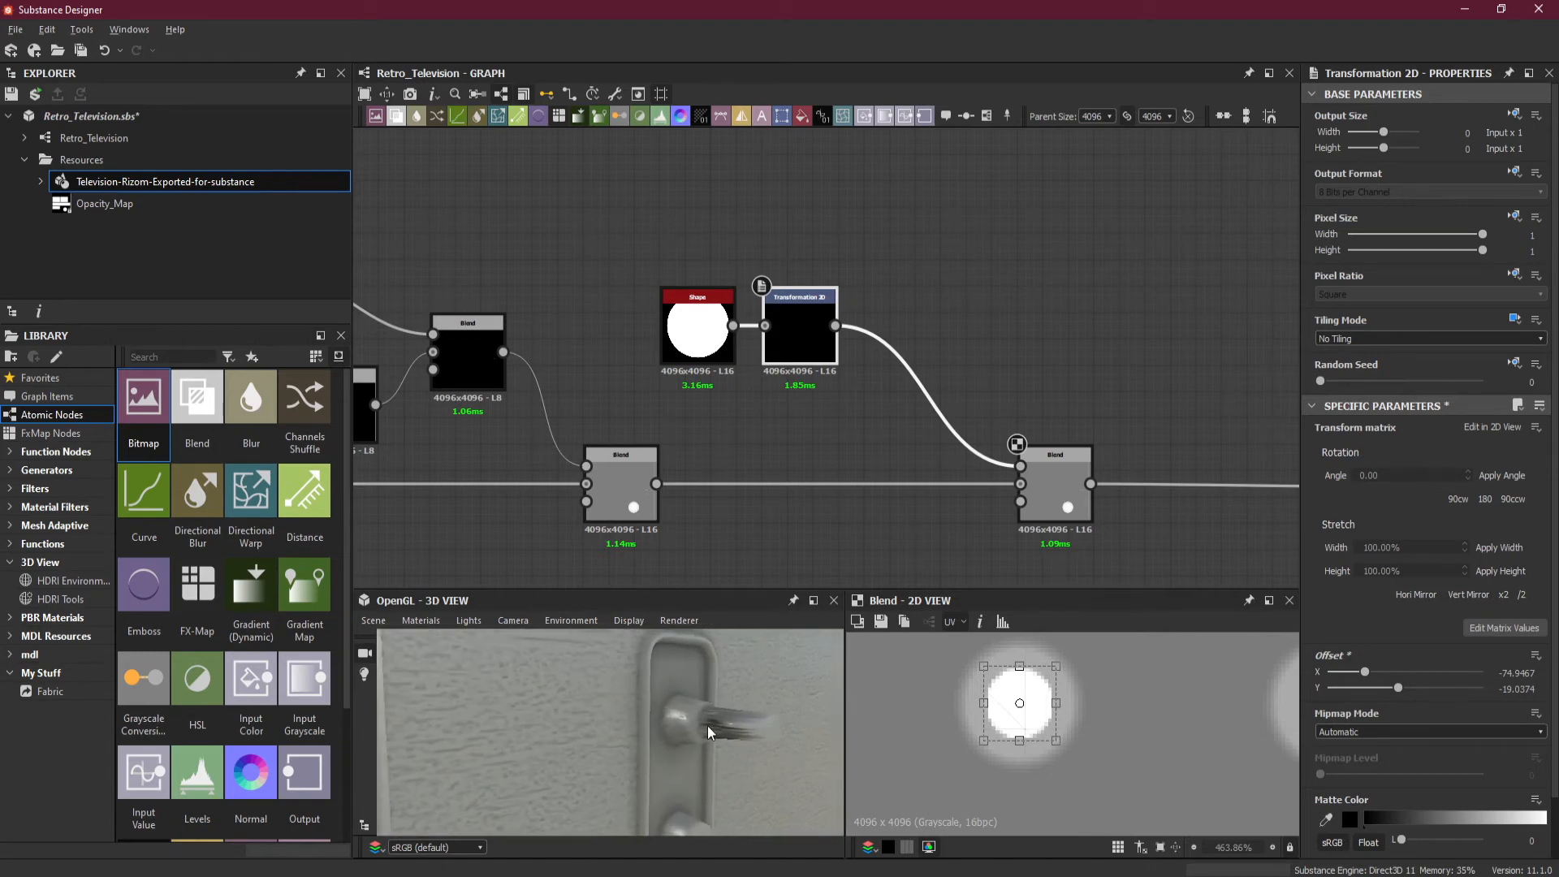
drag(708, 732, 569, 694)
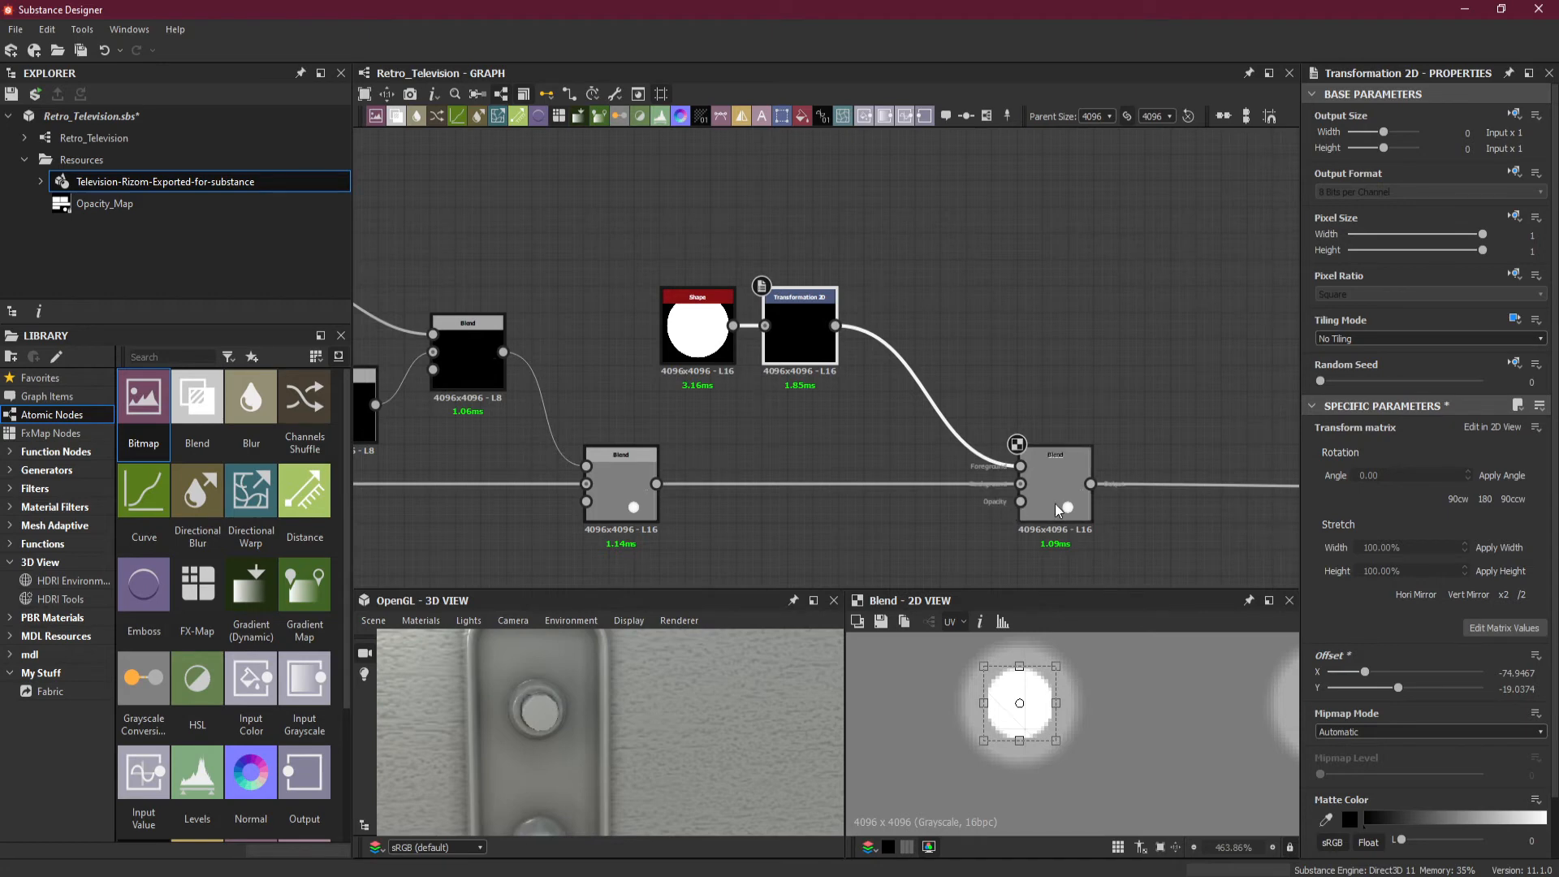
- Insert a Blur HQ Grayscale node between the Transformation 2D and Blend nodes, aligned in the row with space before the Blend
drag(1049, 513, 1203, 513)
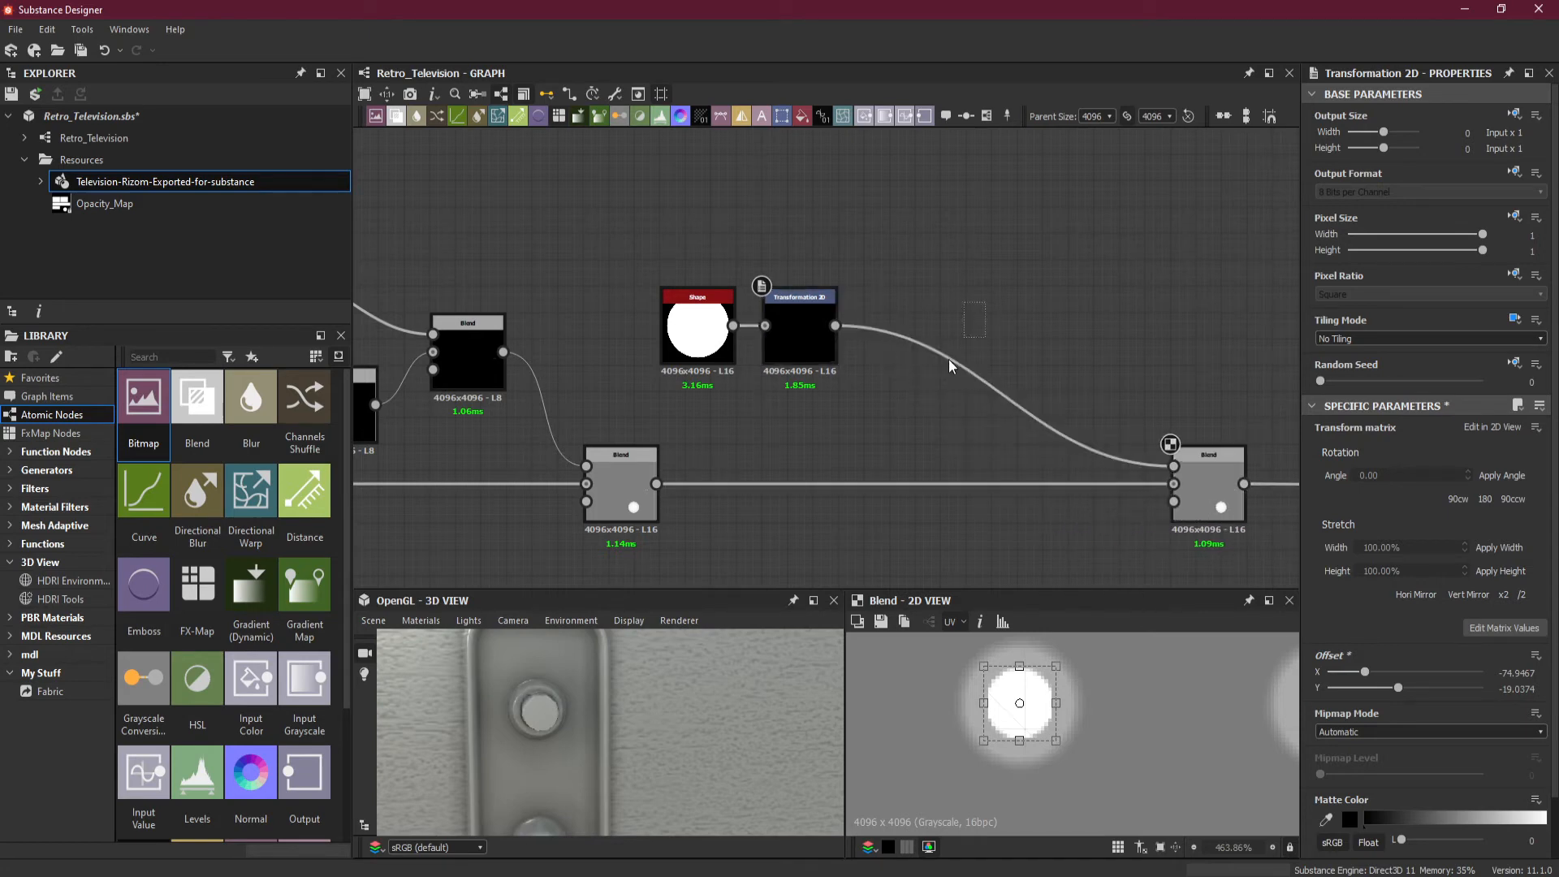
key(space)
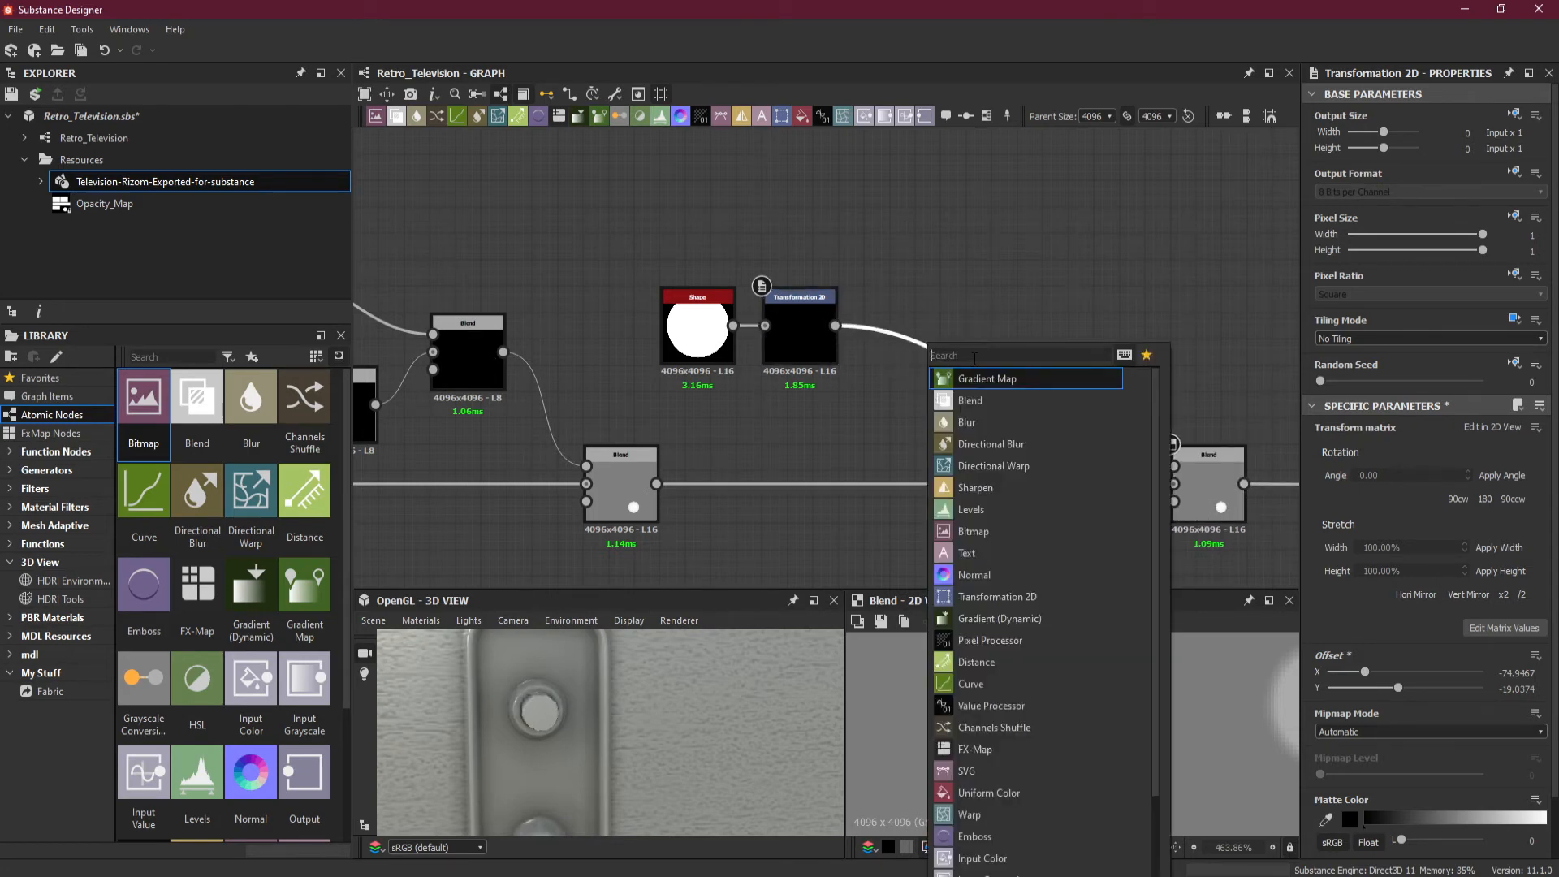
text(blur)
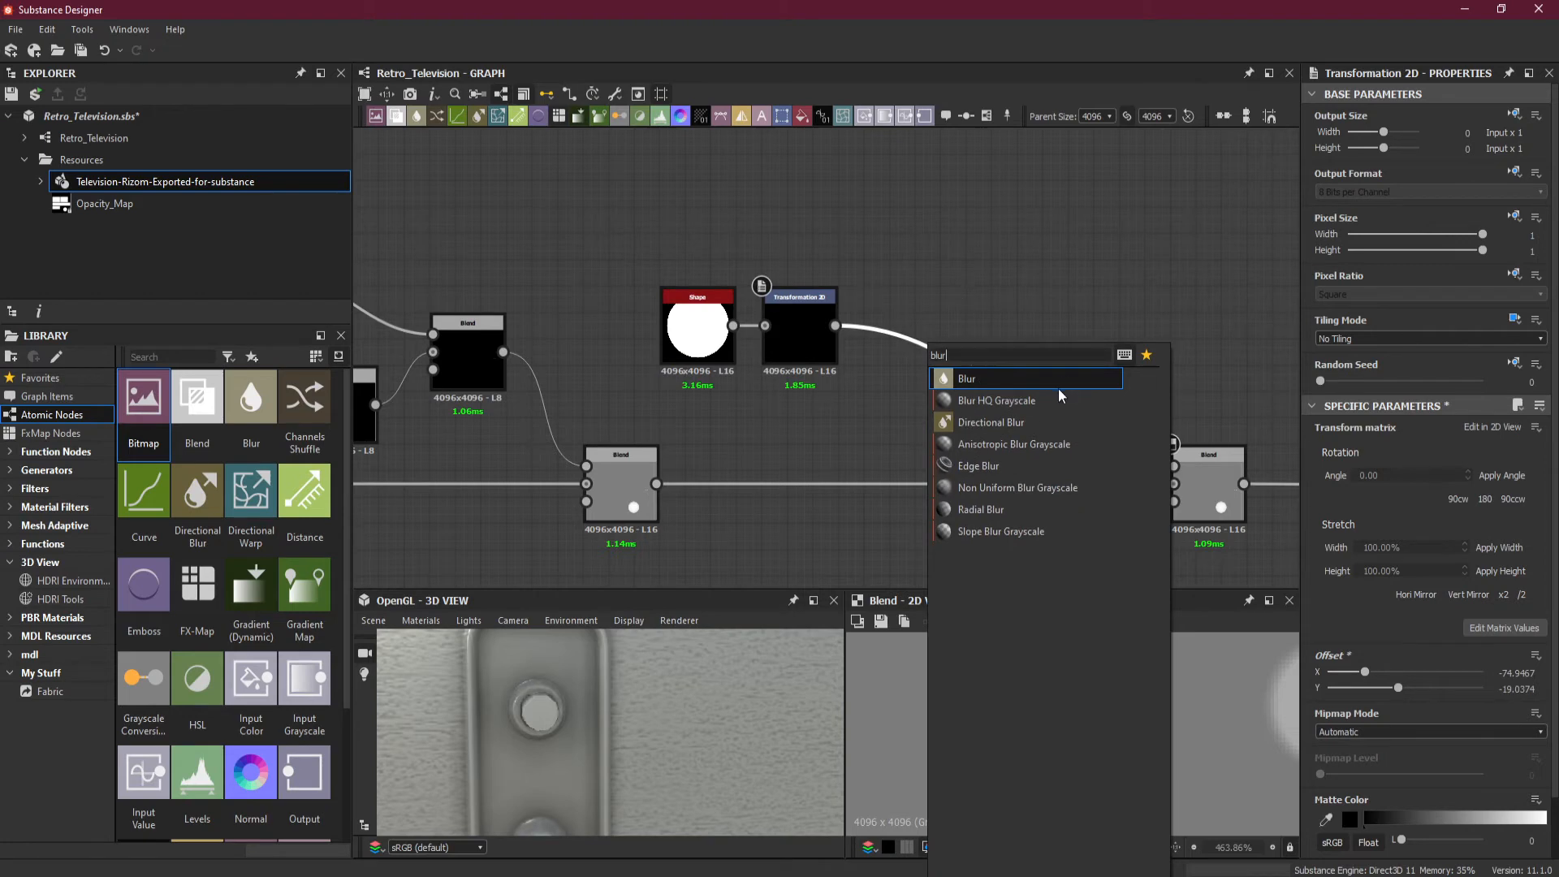
click(1056, 395)
double_click(1005, 411)
drag(1005, 411, 907, 331)
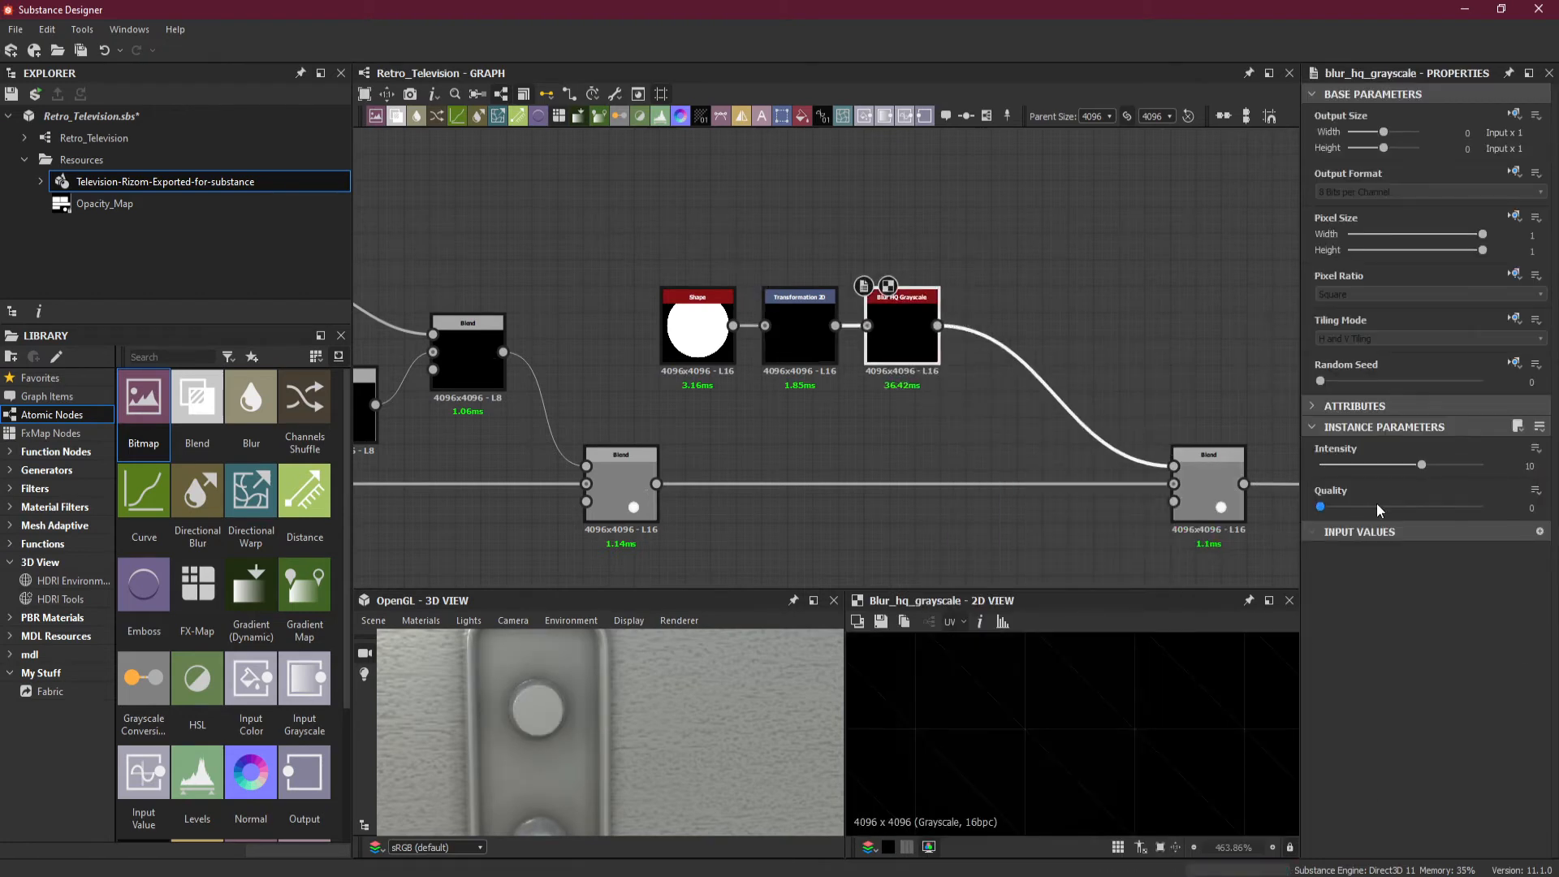
- Set the Blur HQ Grayscale node's quality to 1 and its intensity to 0.3
drag(1320, 508, 1488, 513)
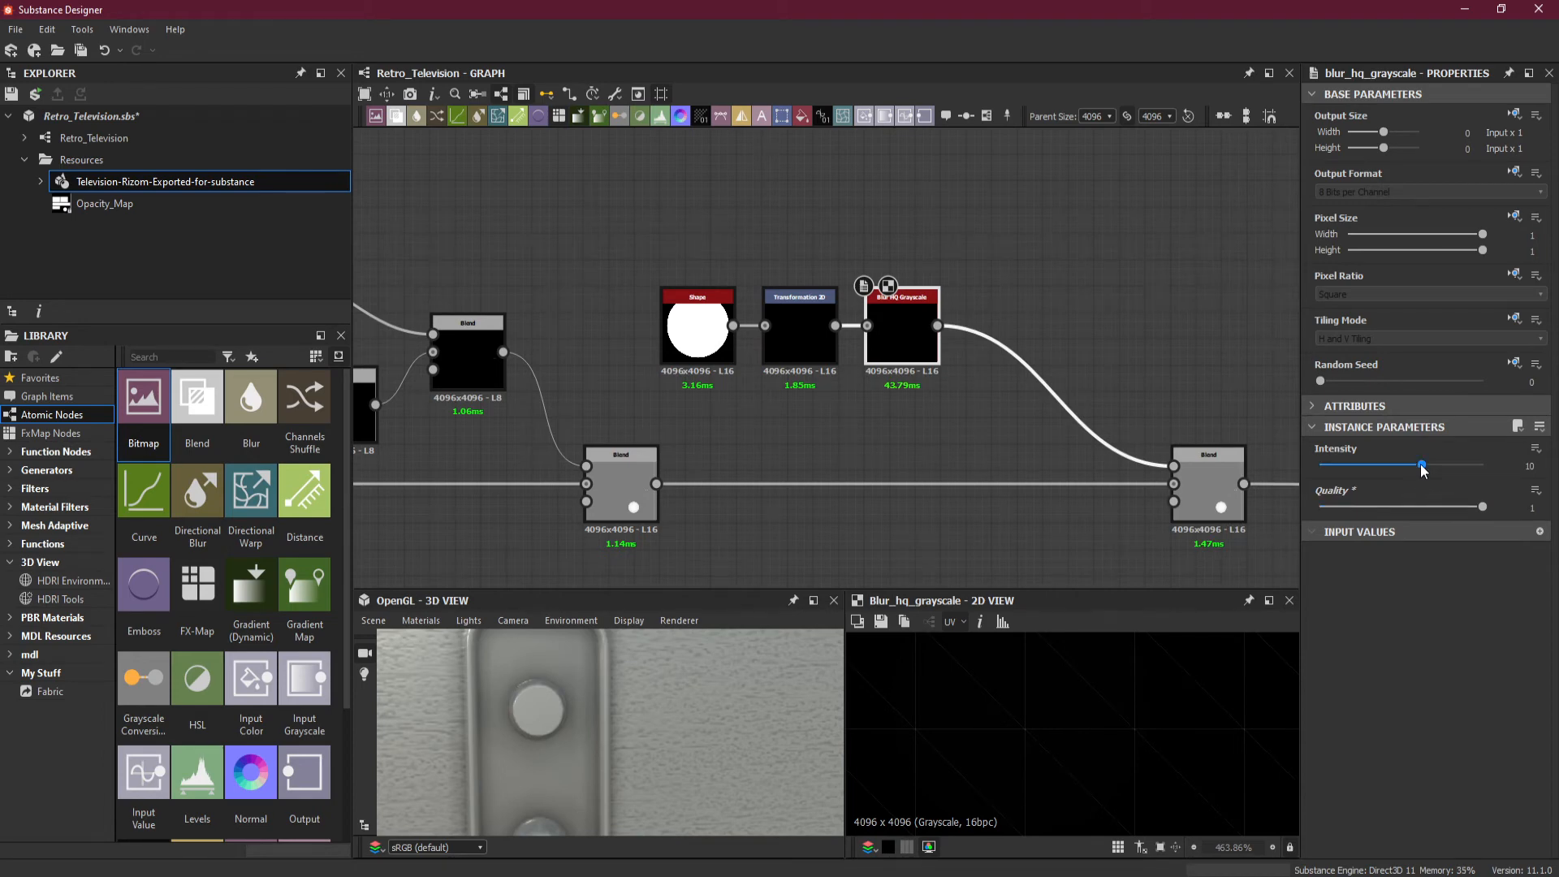
drag(1421, 465, 1332, 465)
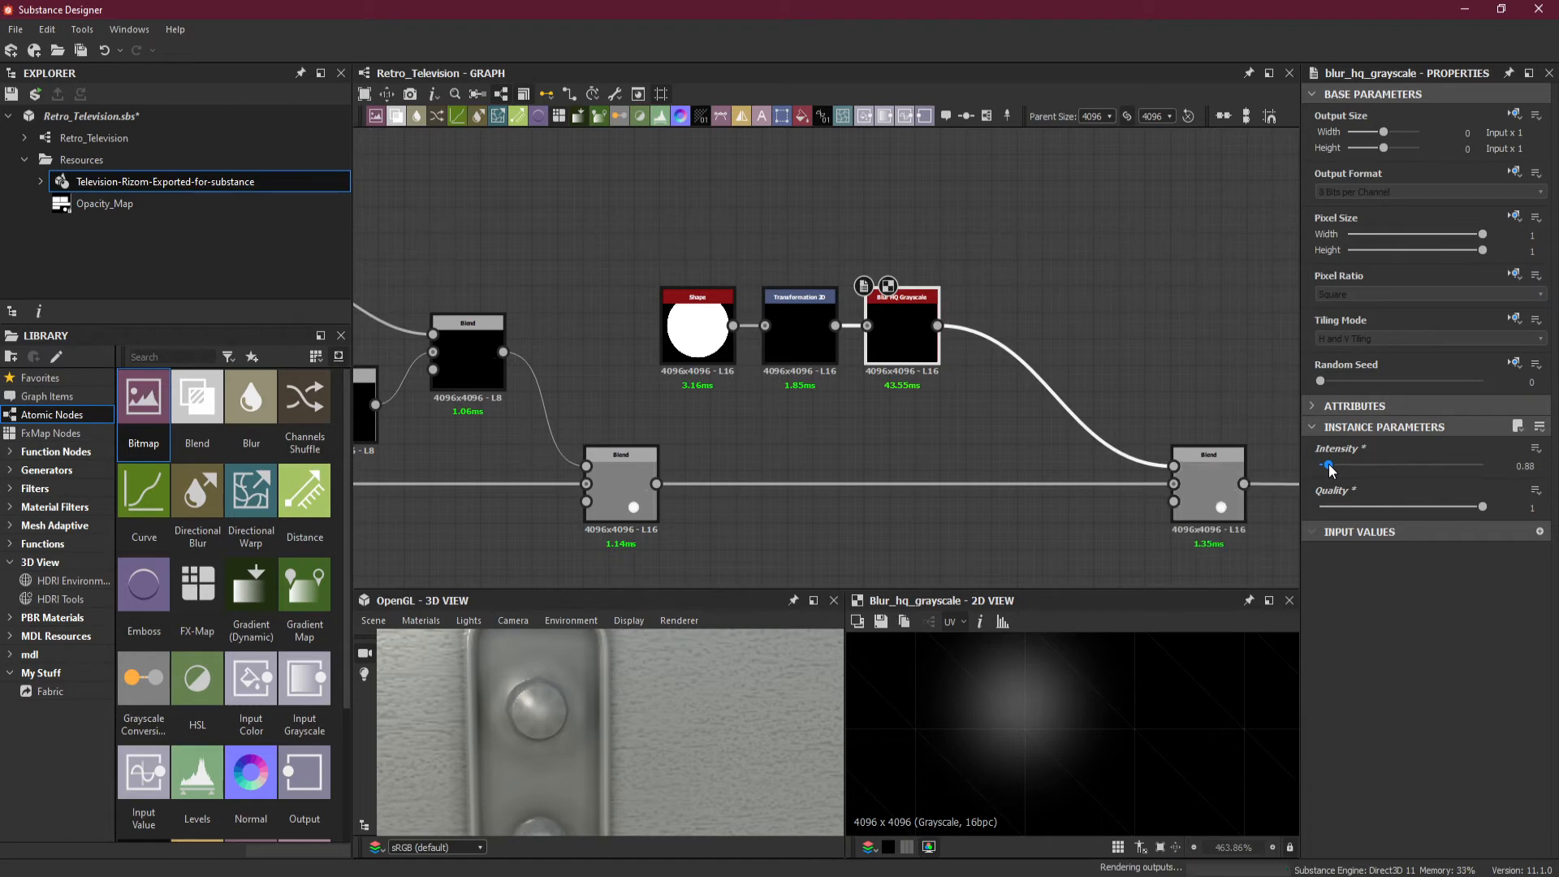
drag(1332, 465, 1328, 464)
drag(1526, 468, 1537, 469)
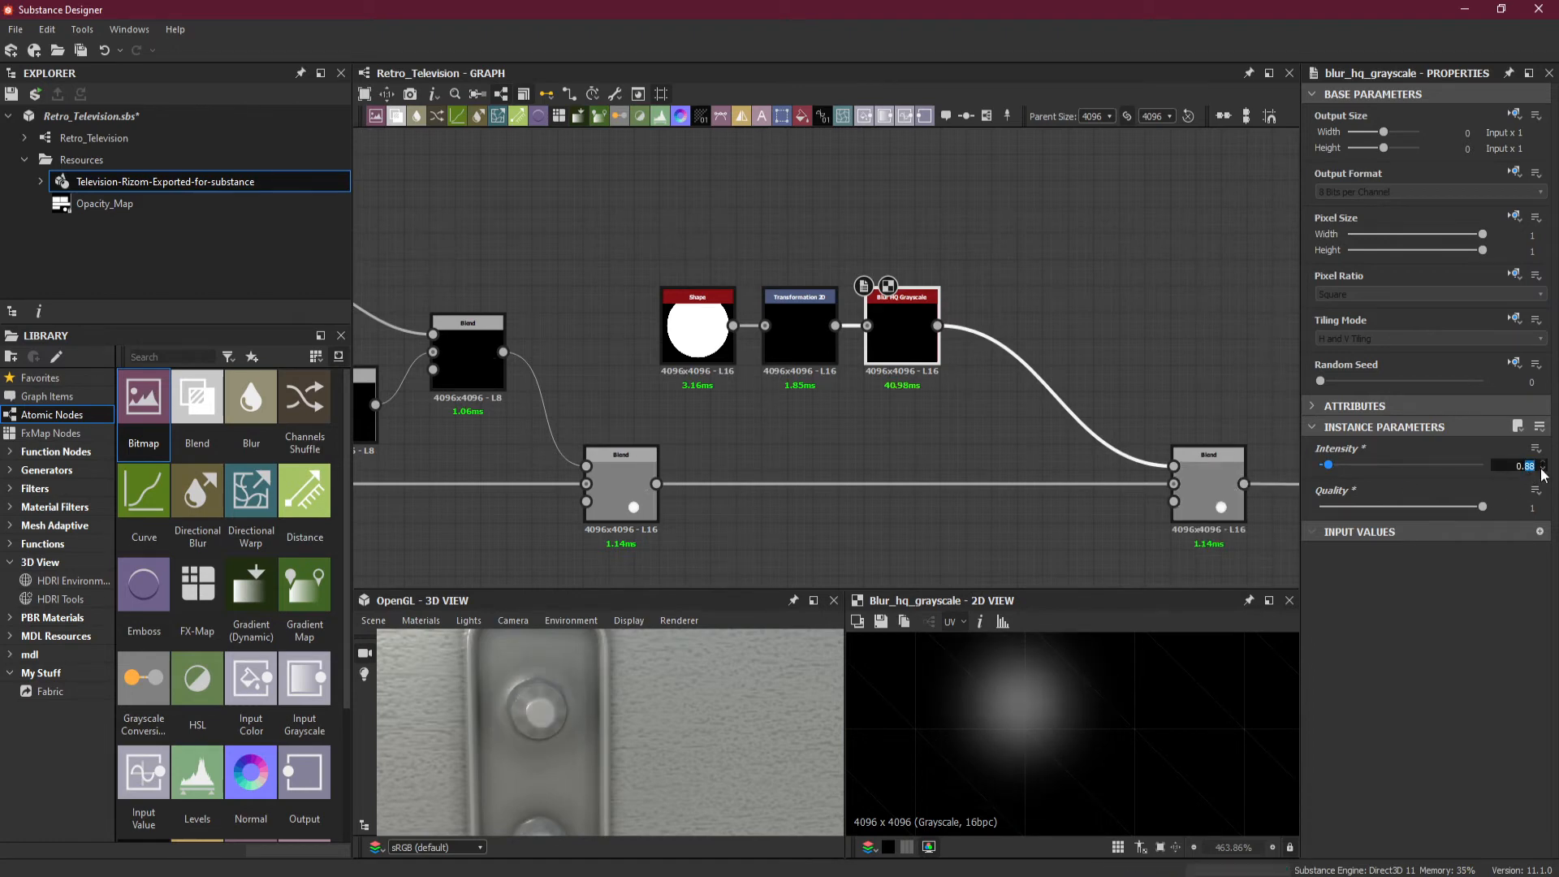
text(3)
key(Return)
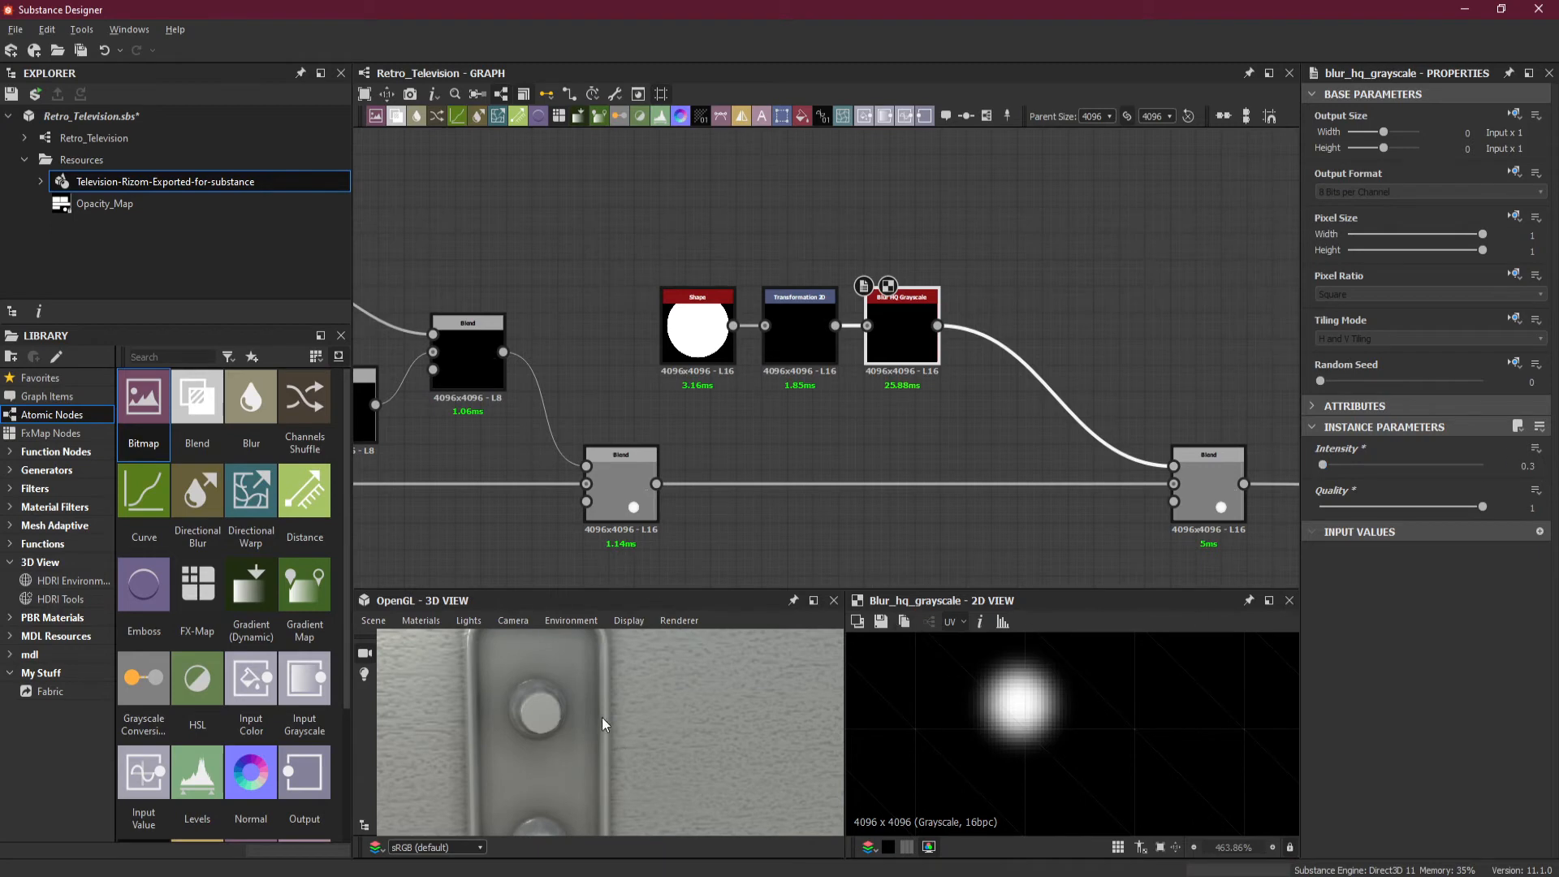
- Inspect the knob from the side in 3D and reduce the blur intensity to 0.1, and finally to 0.05
drag(601, 718, 694, 640)
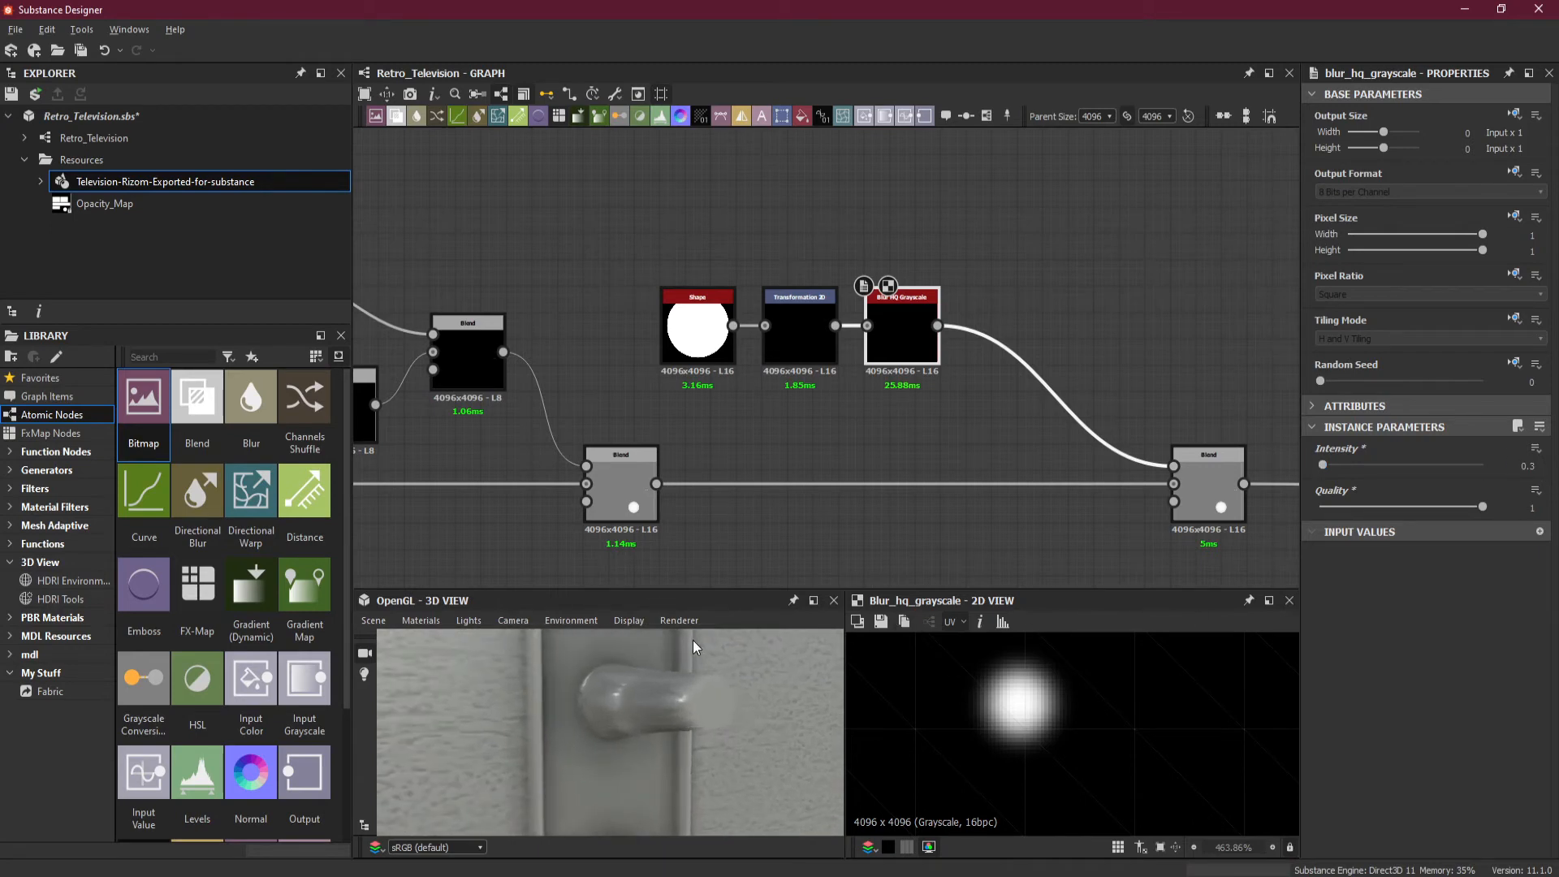
double_click(1529, 466)
text(1)
key(Return)
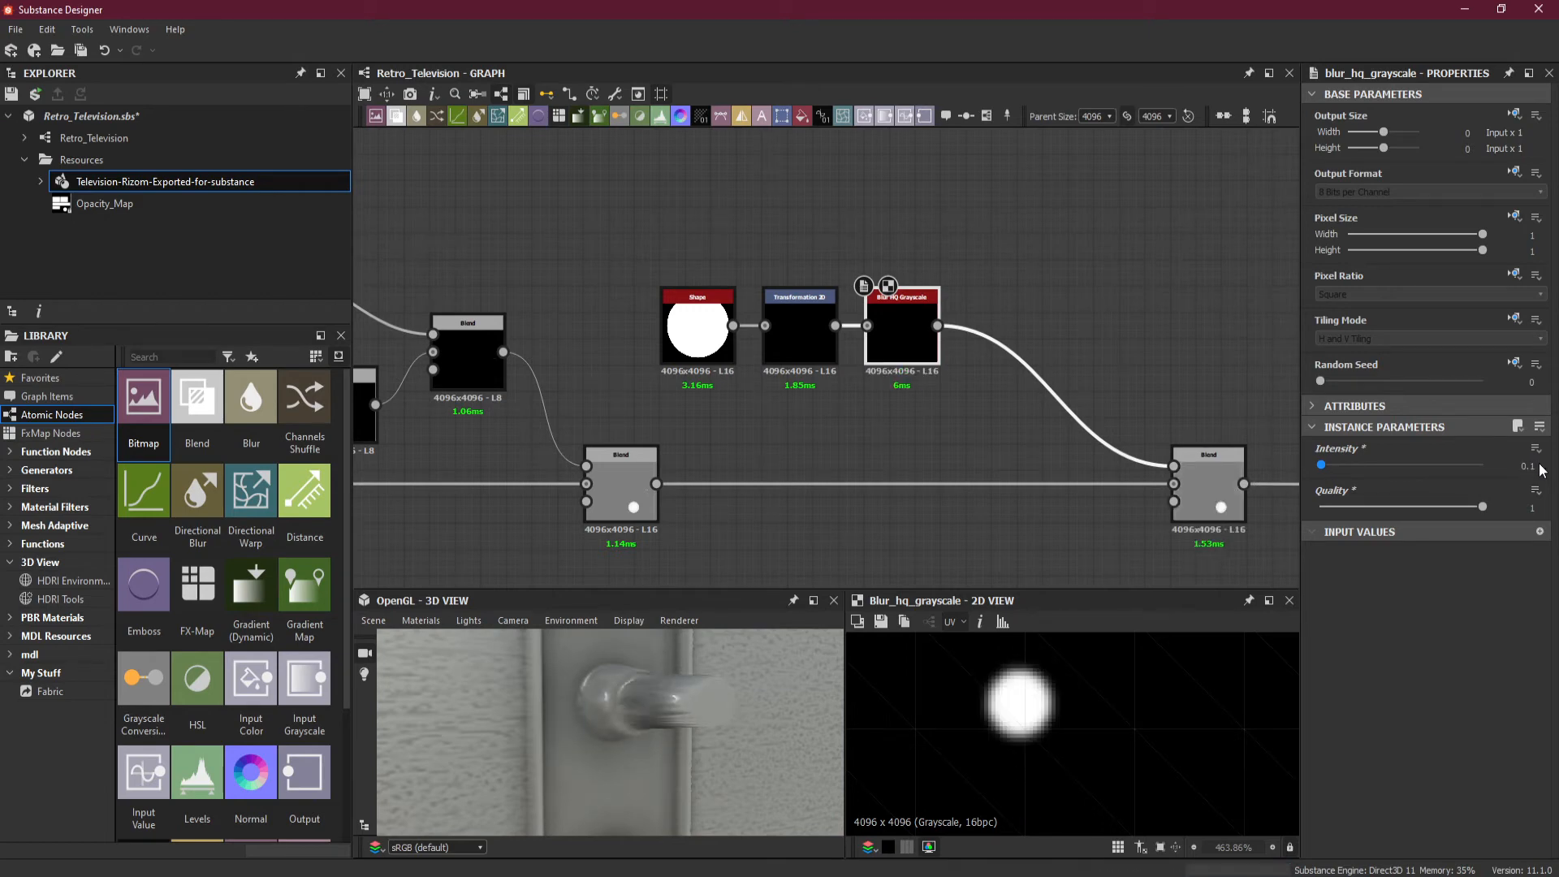
double_click(1530, 466)
key(Return)
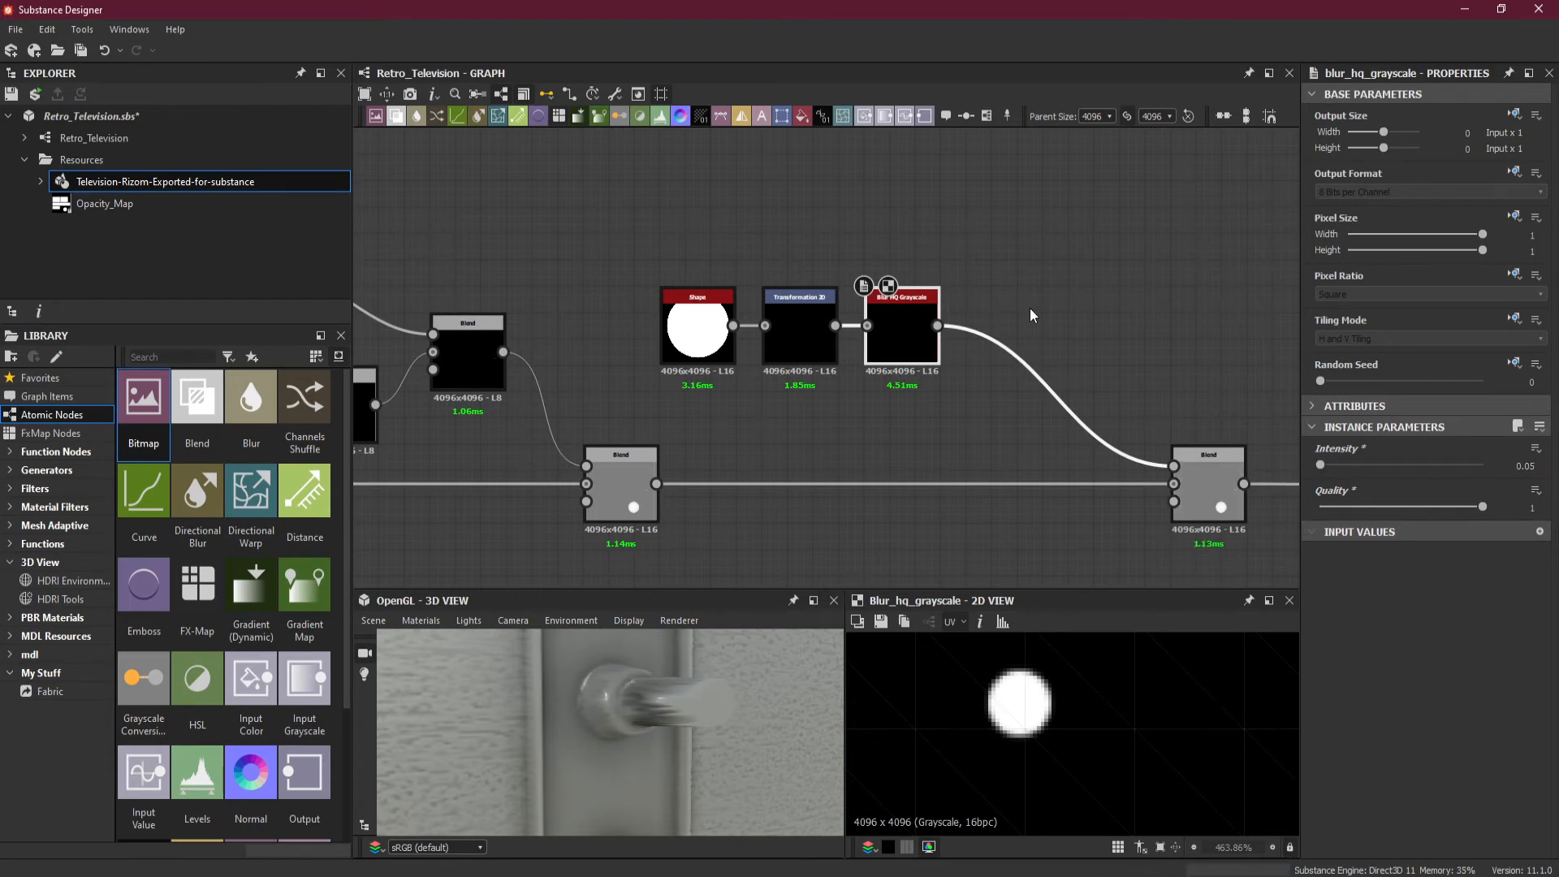
- Insert an FXAA (Grayscale) node between the Blur HQ Grayscale and Blend nodes and align it with the row
click(993, 397)
key(space)
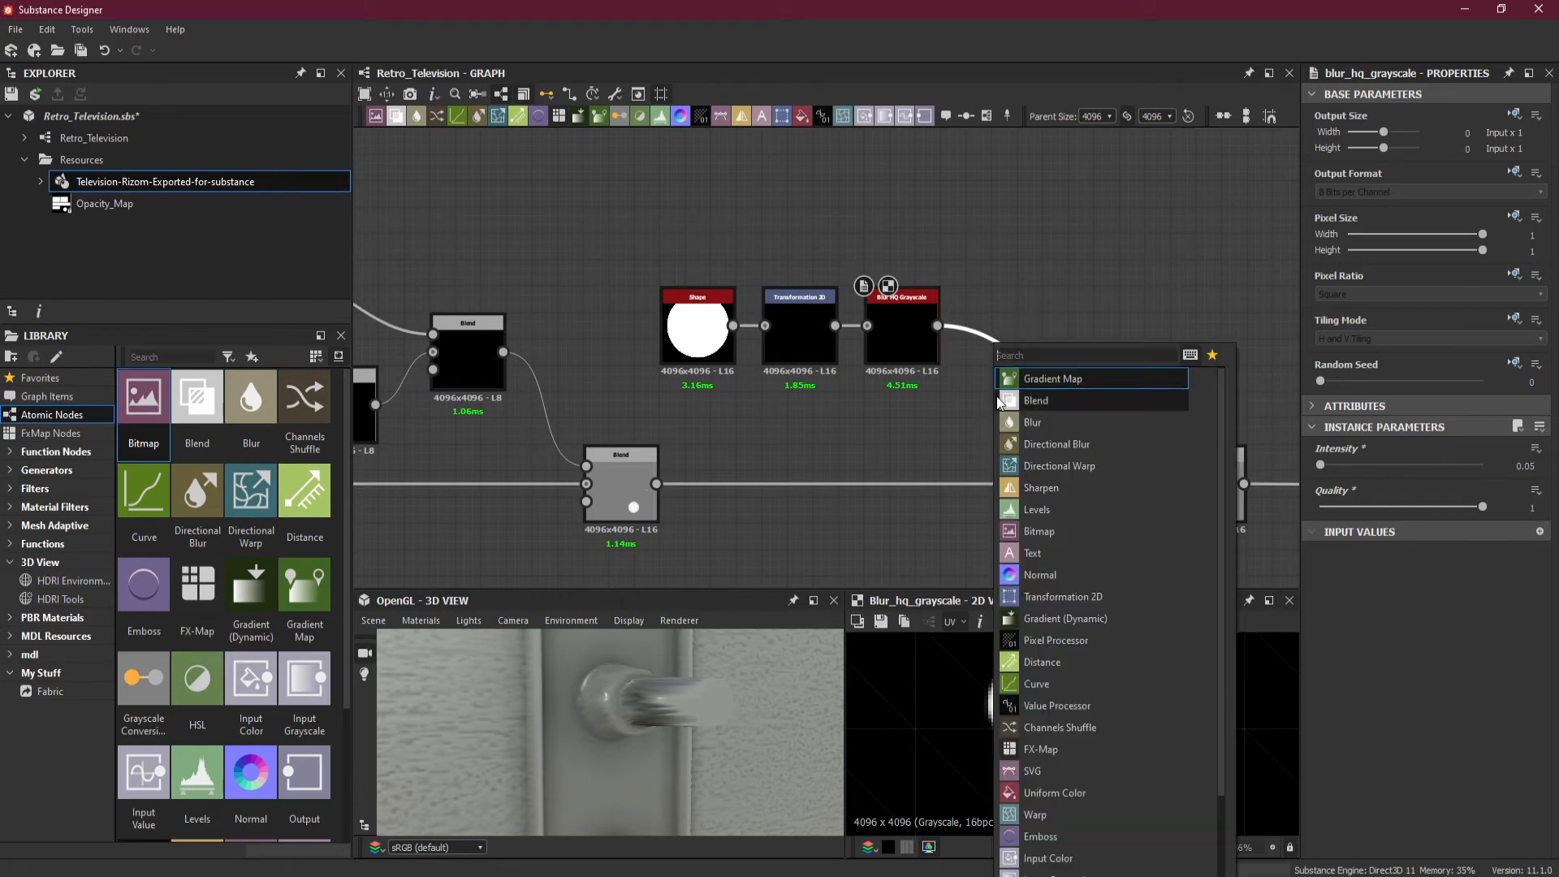
text(f)
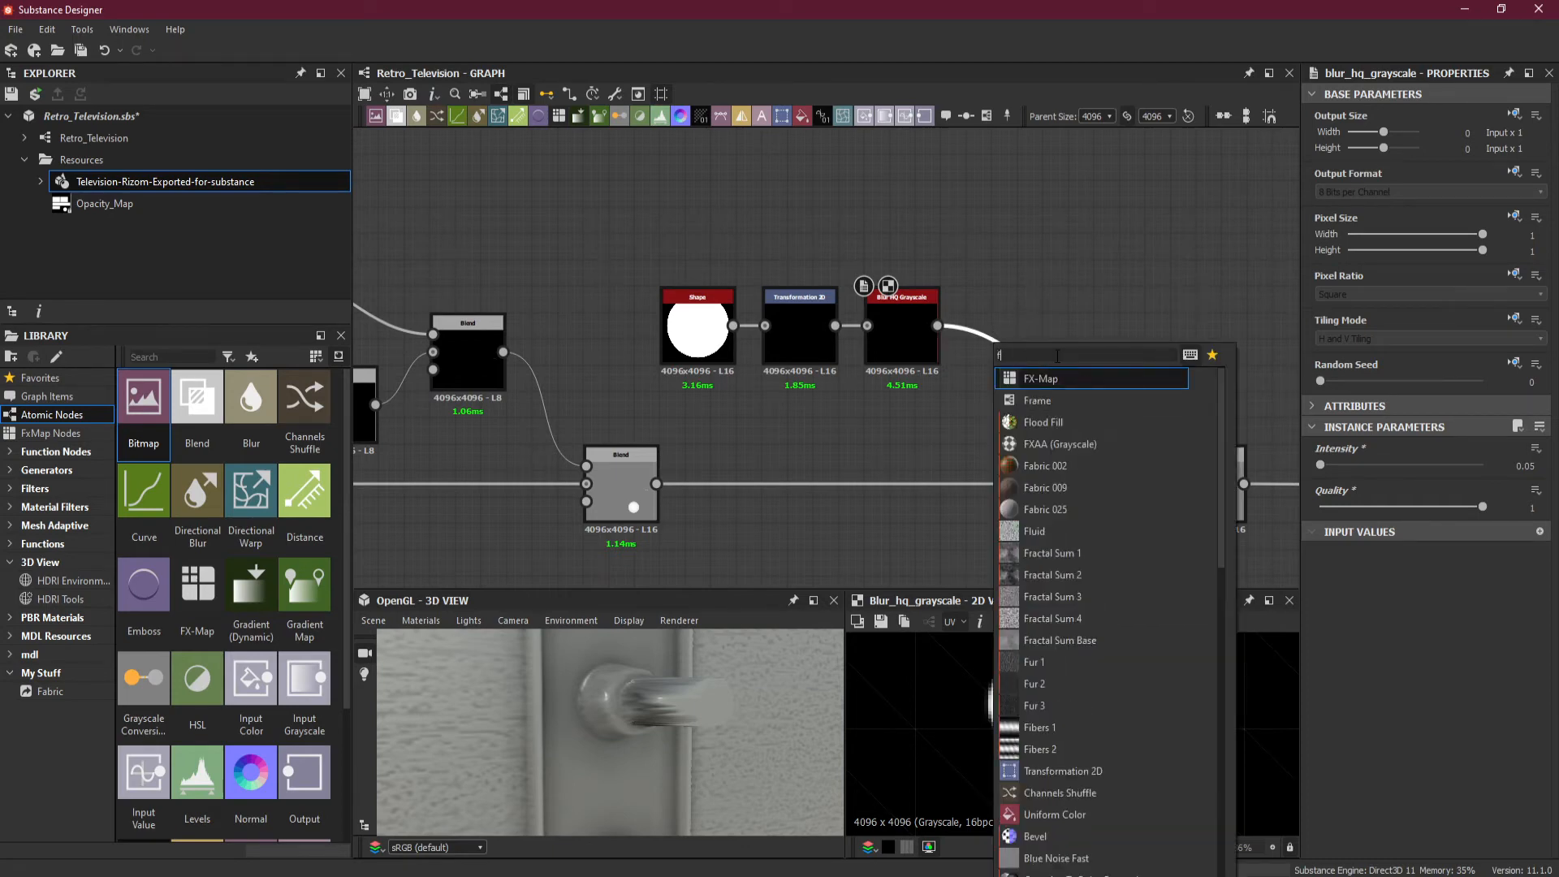
click(1094, 445)
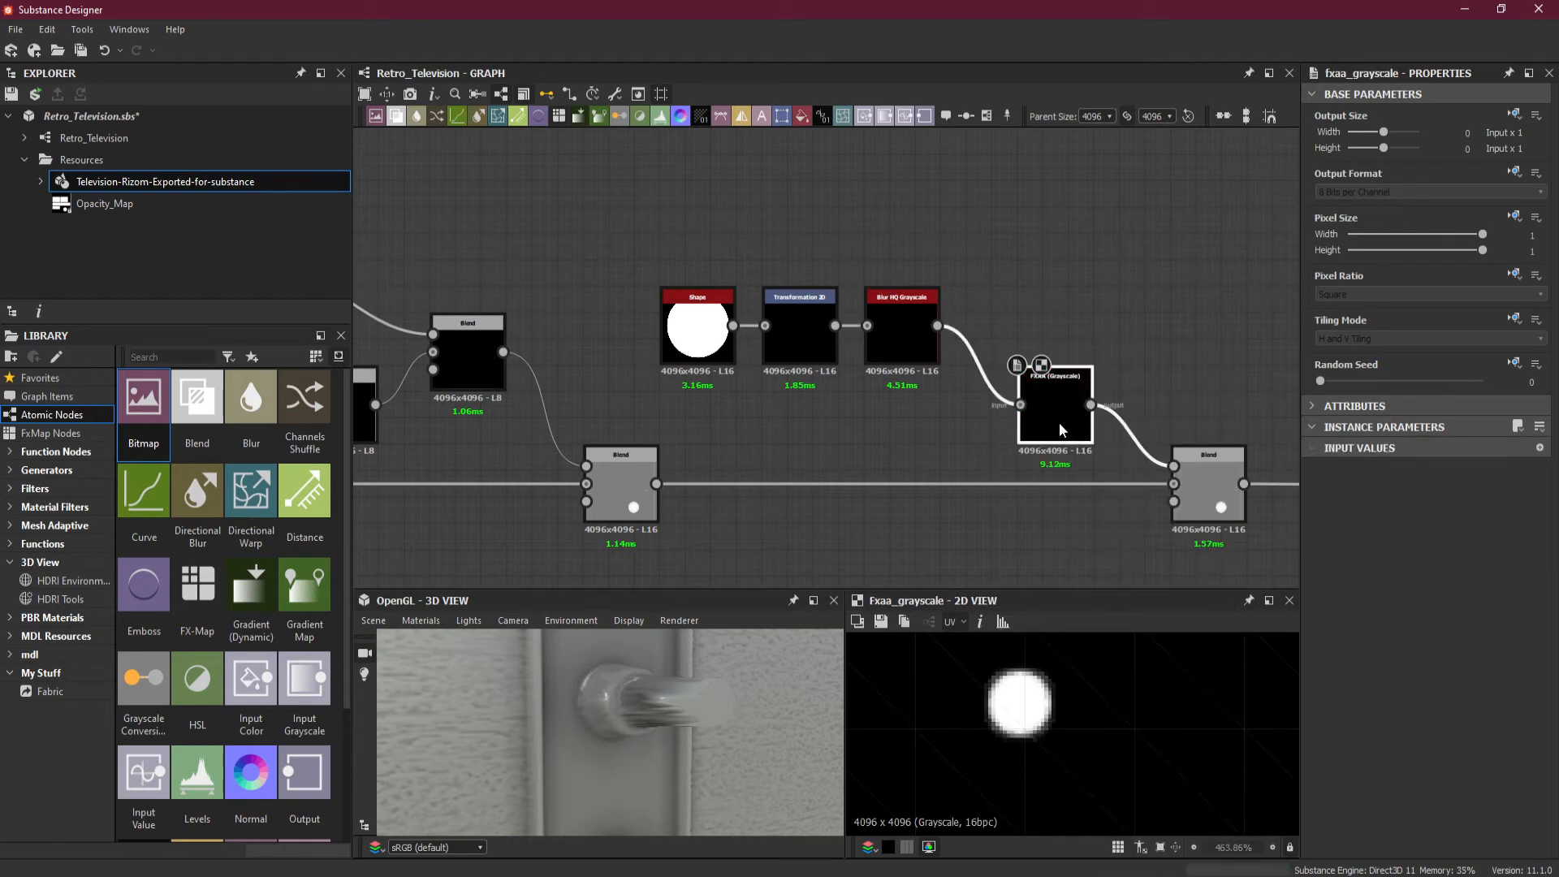
drag(1058, 421, 1005, 344)
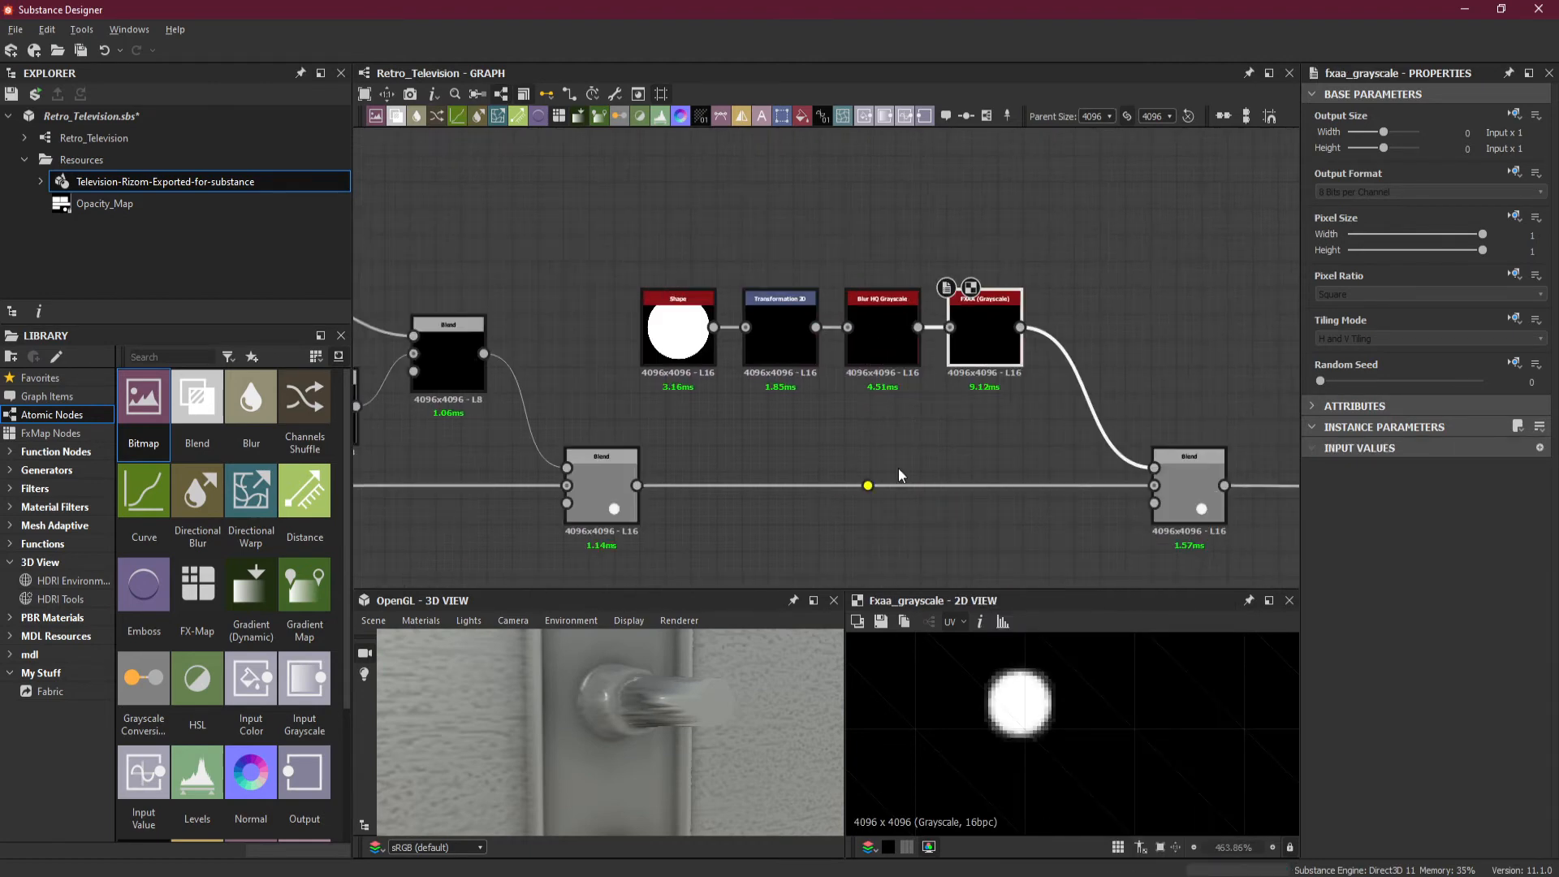
- Move the Blend node further along and insert a Levels node between FXAA (Grayscale) and Blend, aligned with the row
middle_drag(1025, 454, 854, 447)
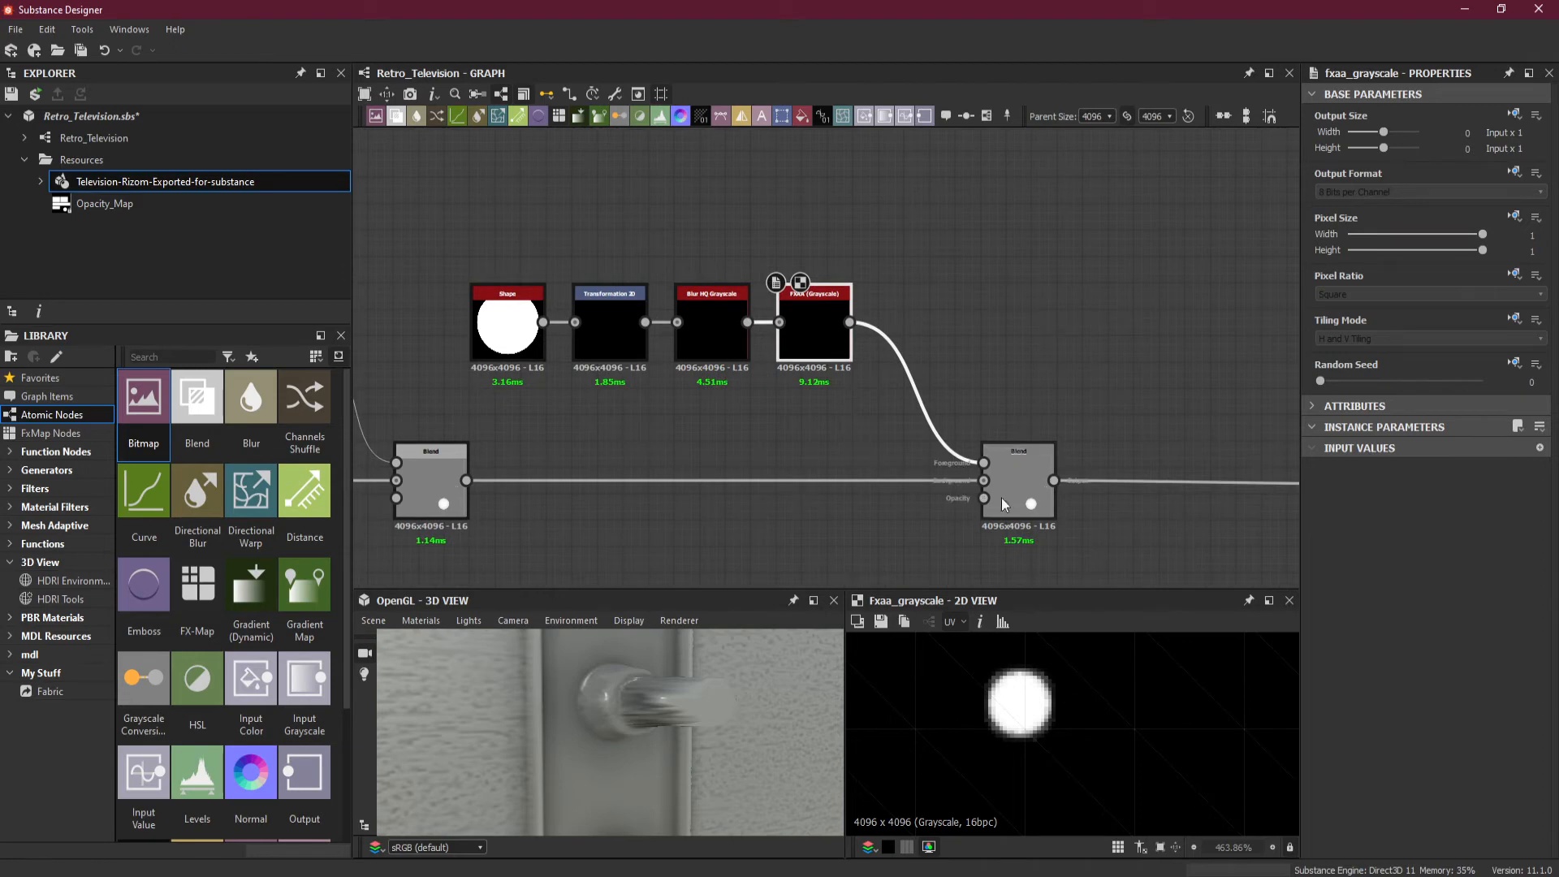
drag(1001, 498, 913, 372)
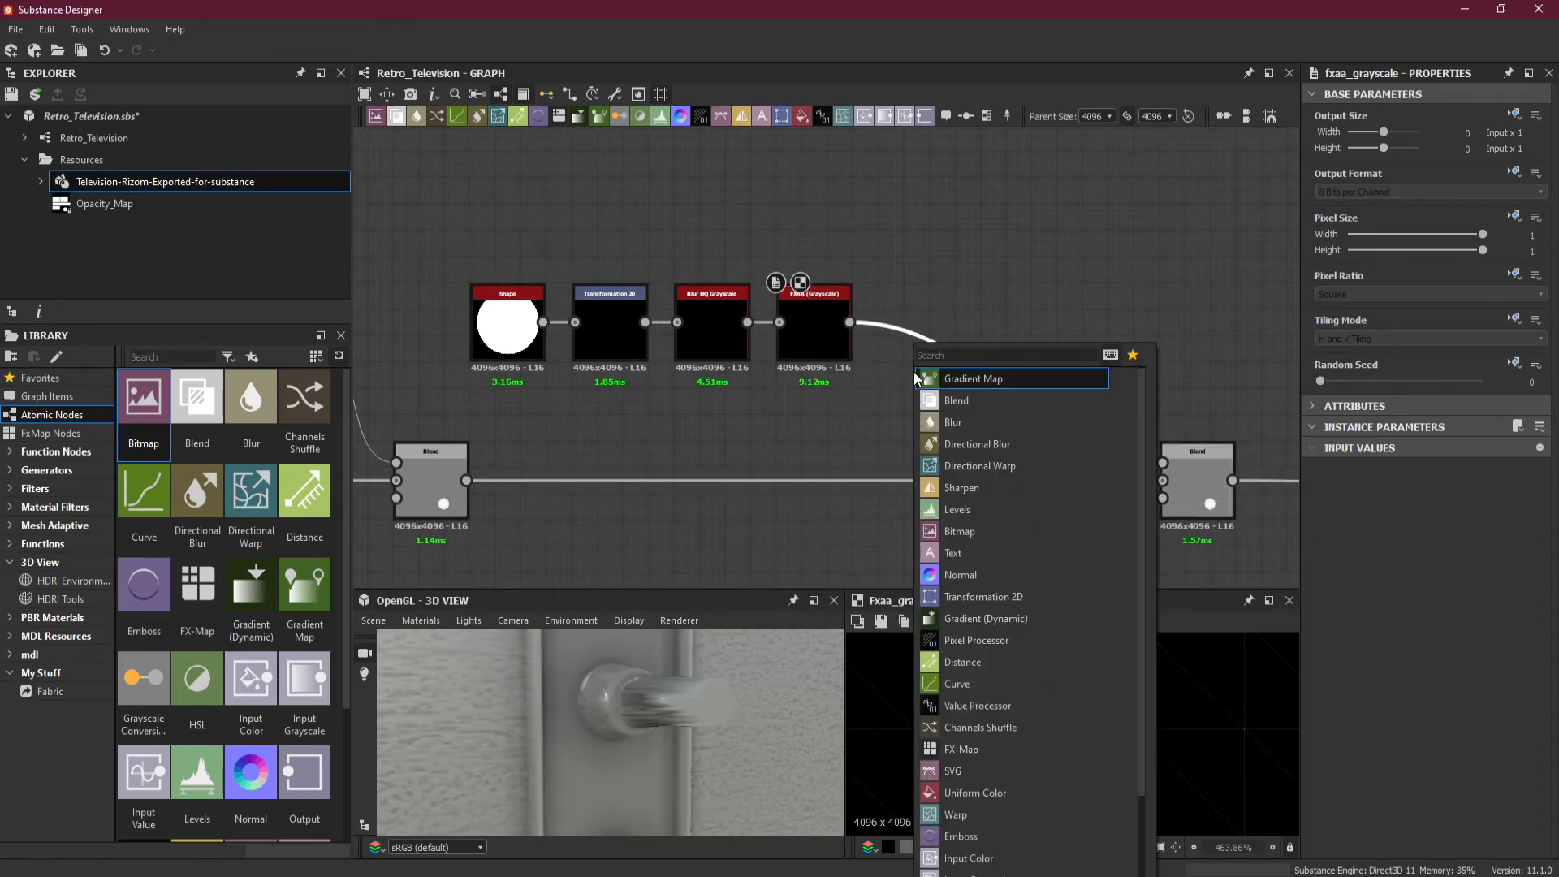
click(1012, 512)
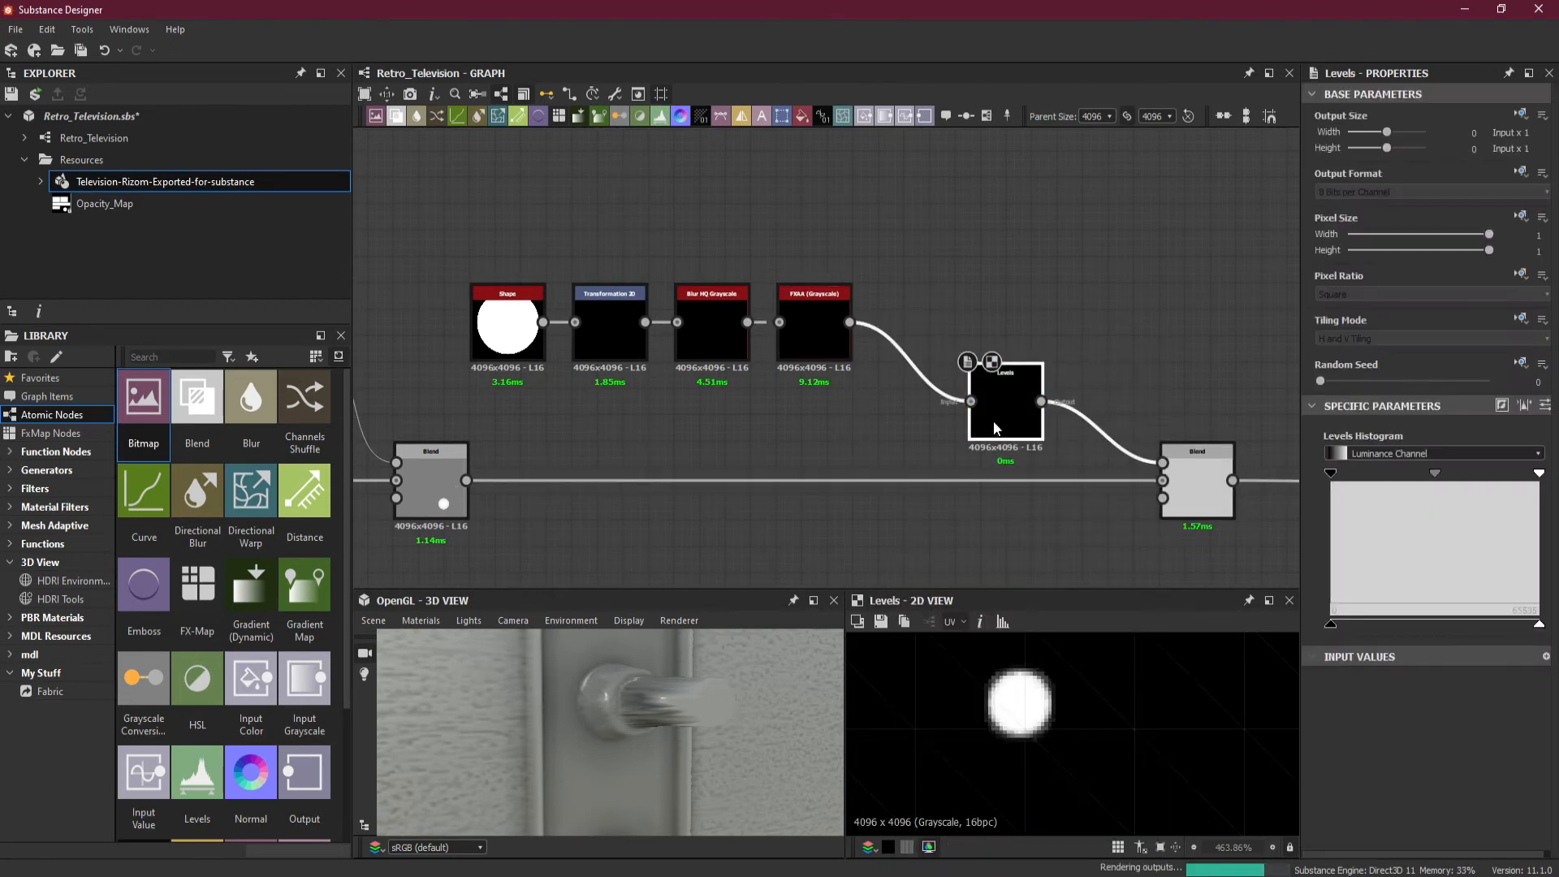
drag(997, 429, 908, 350)
- Lower the Levels node's output white point to just above black to reduce the dot's height on the knob
click(1197, 484)
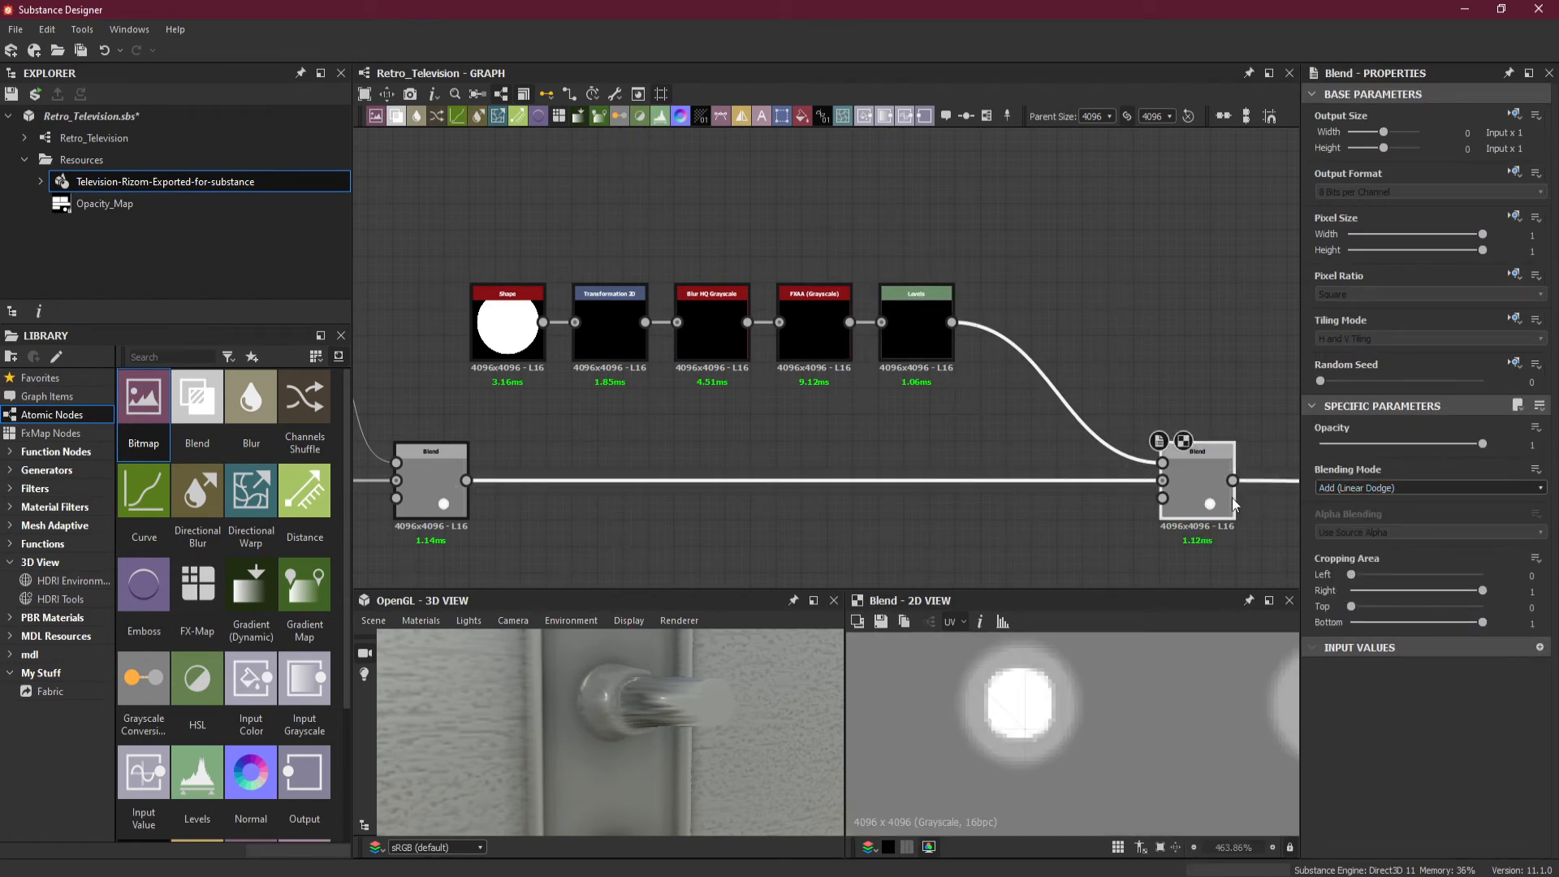
click(916, 333)
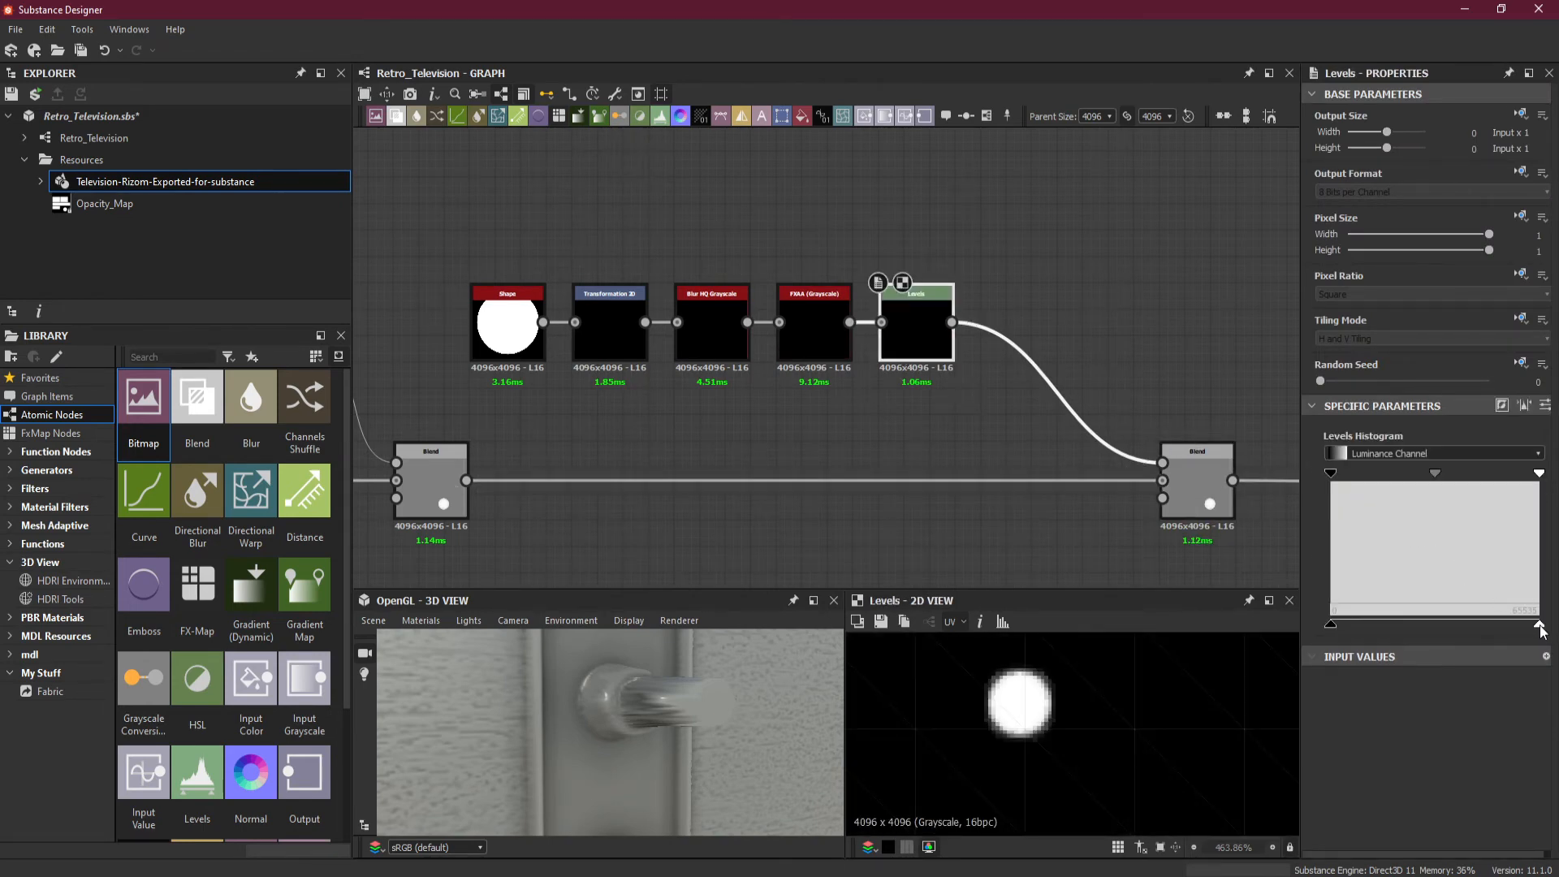
drag(1540, 626, 1348, 627)
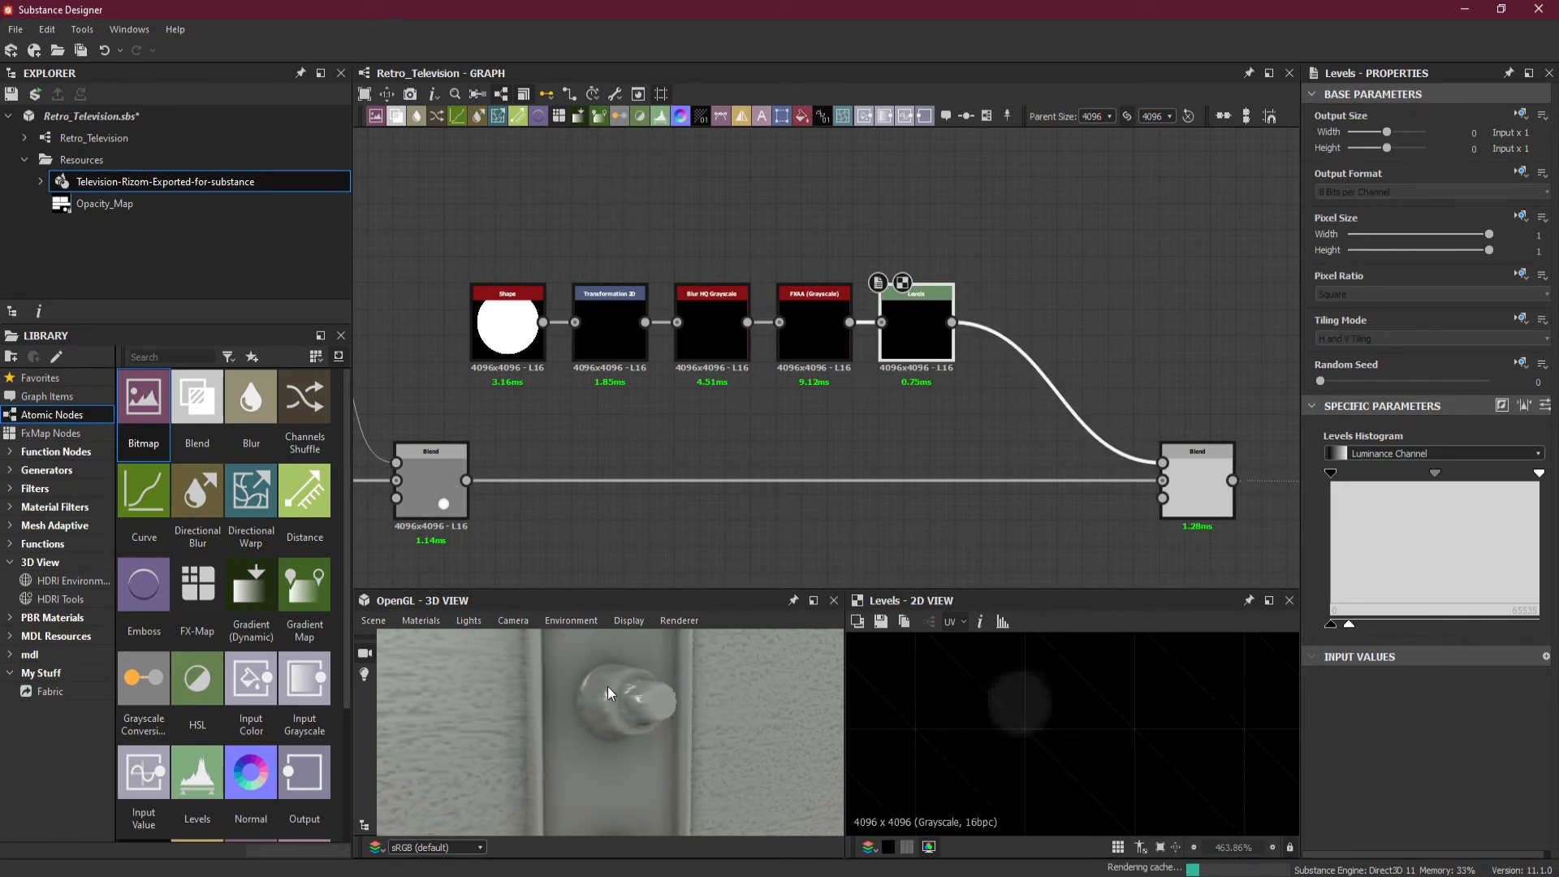
scroll(661, 687, up, 3)
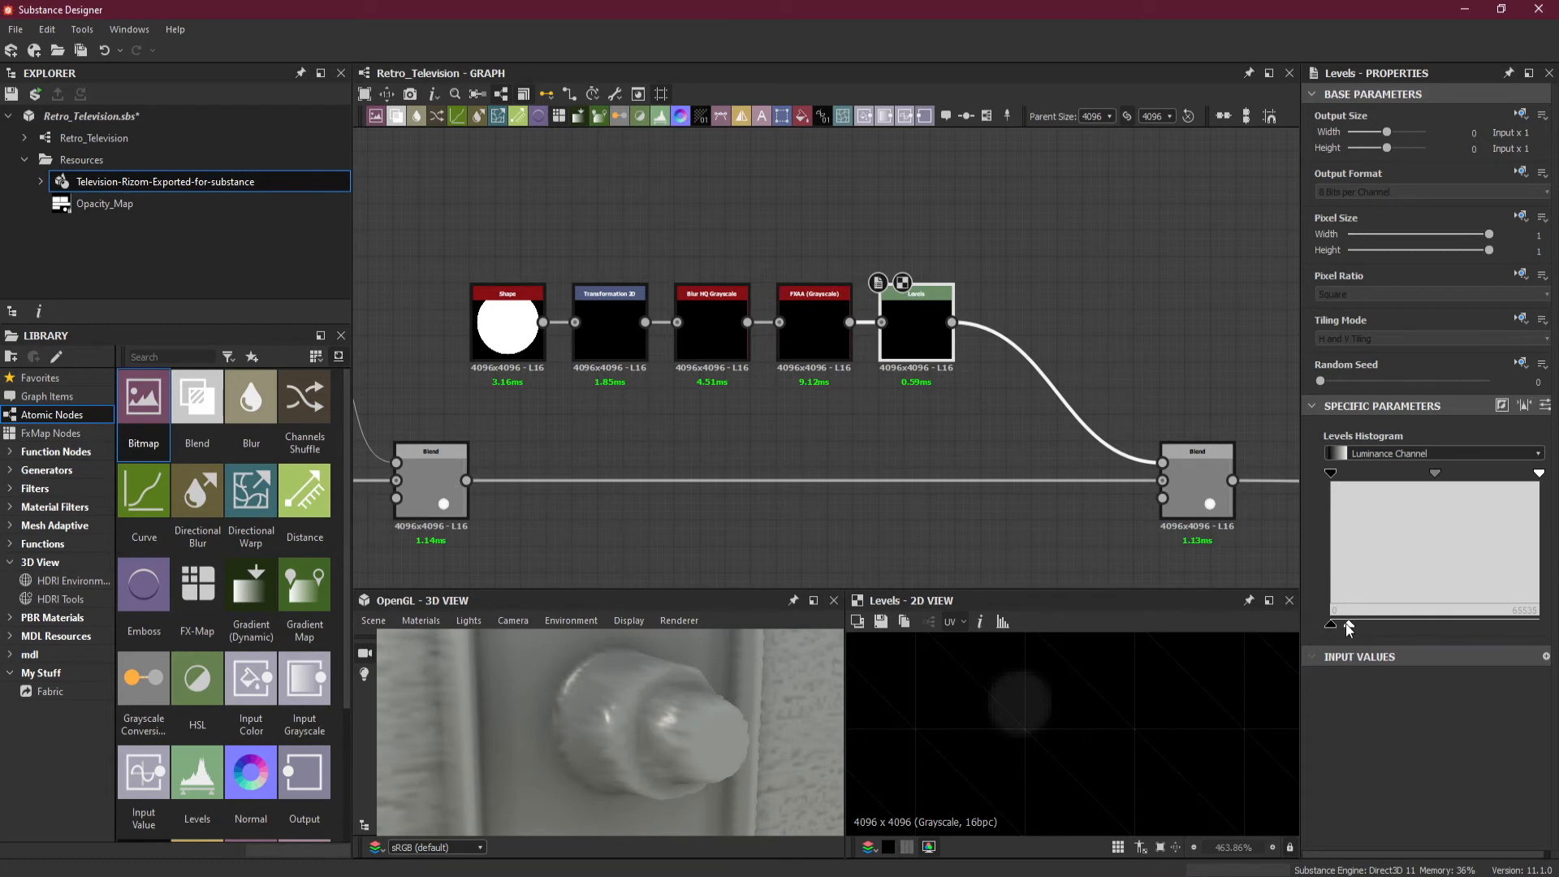
drag(1348, 625, 1338, 626)
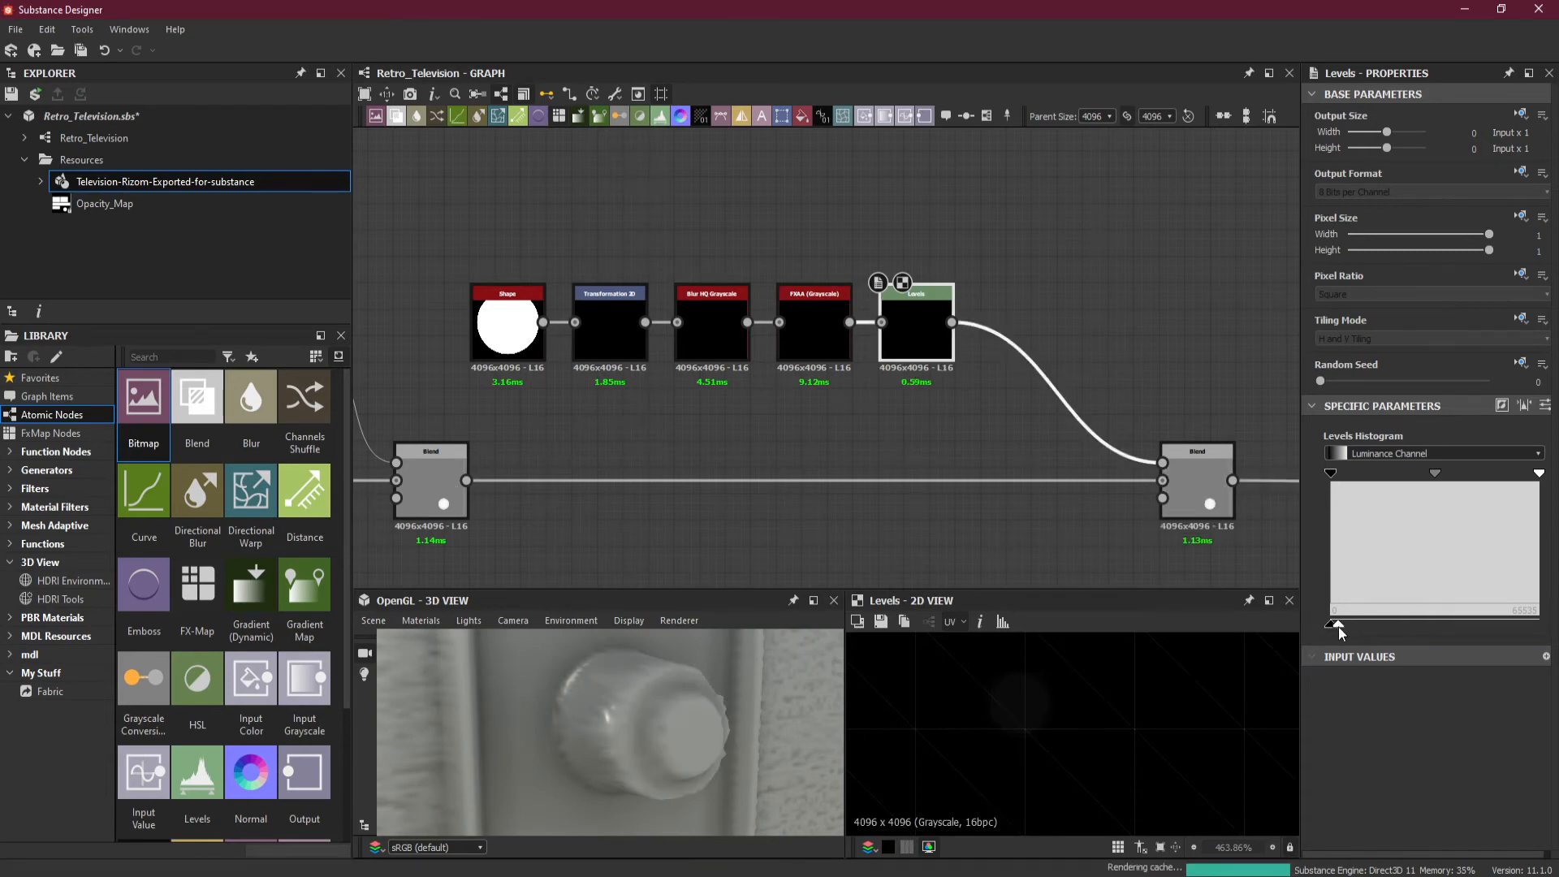
- Lower the Levels node's input white point to about 0.375 to sharpen the edge of the disc on the knob
drag(1534, 475, 1337, 478)
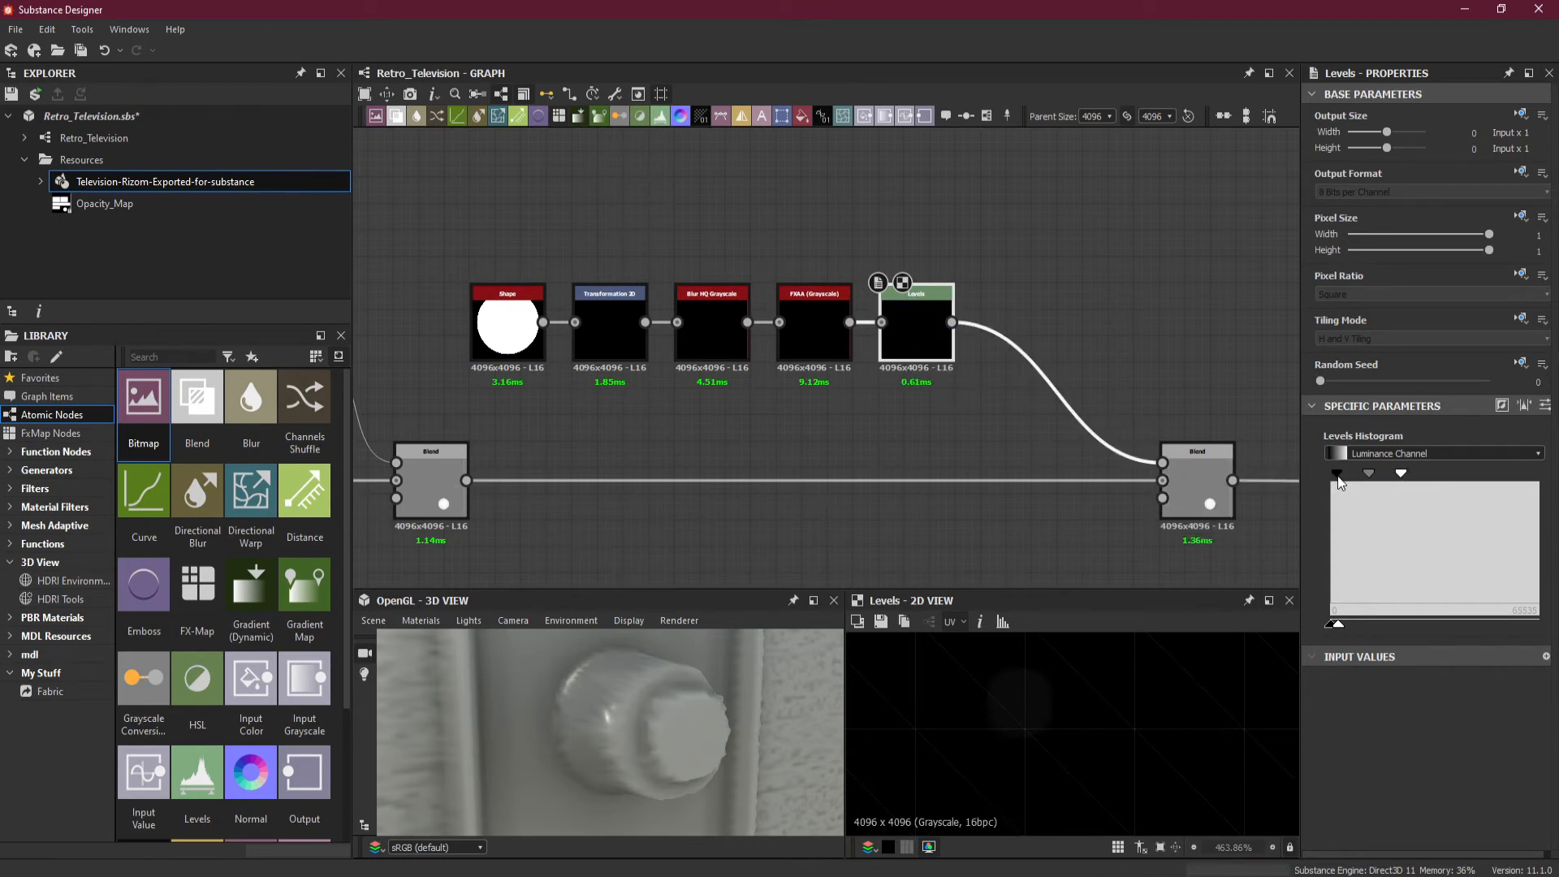
drag(1338, 477, 1367, 476)
mouse_move(1403, 477)
mouse_down()
mouse_move(1390, 479)
mouse_move(1410, 477)
mouse_up()
- Change the last Blend node's blending mode to Subtract so the disc is recessed into the knob
click(1211, 488)
click(1369, 489)
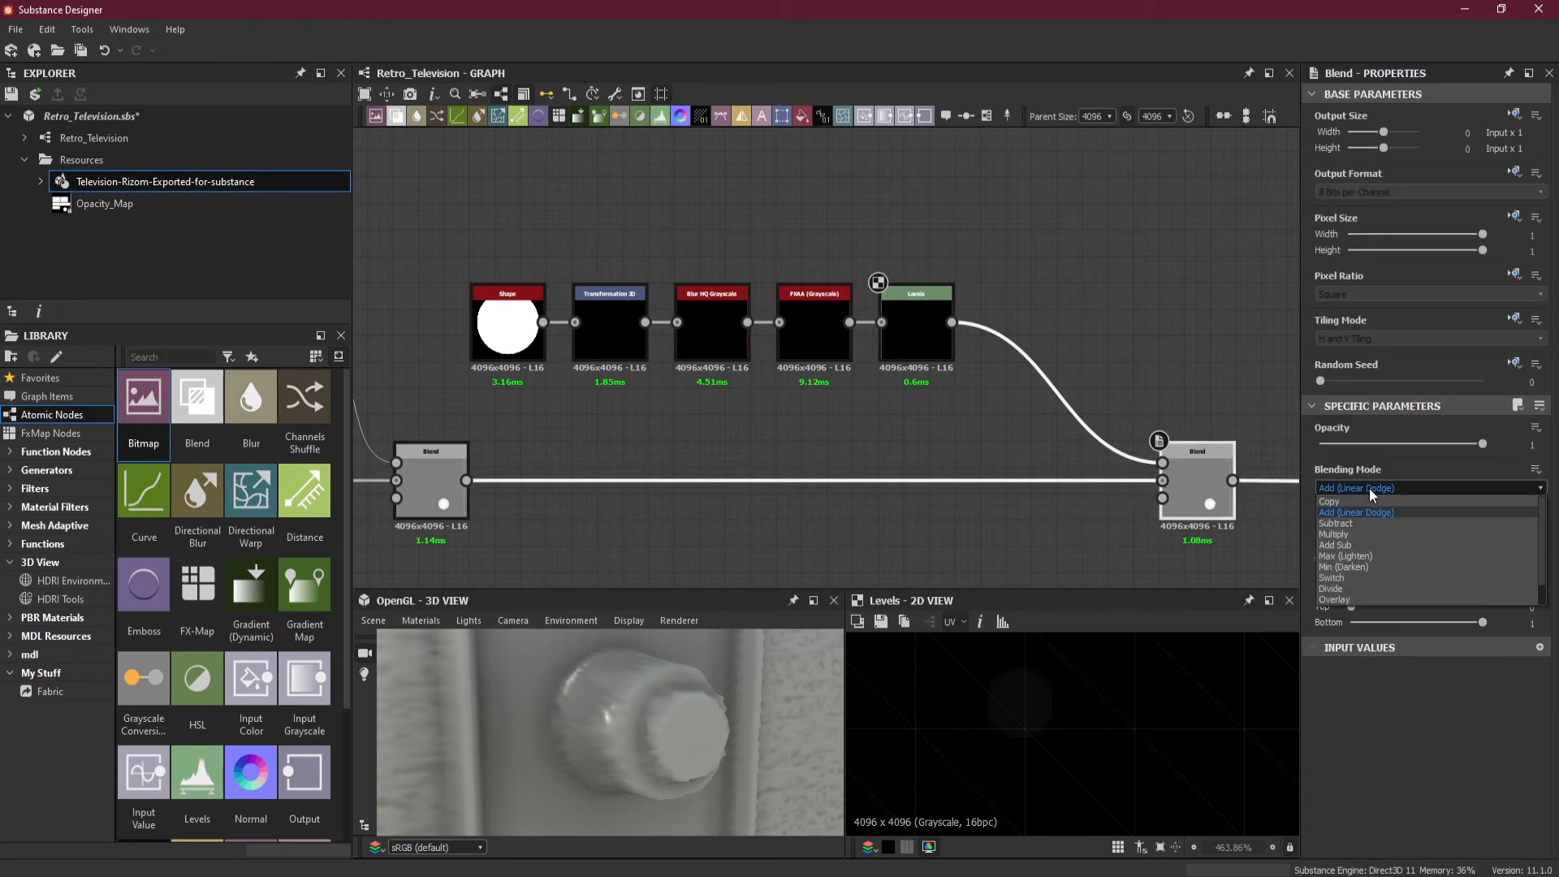
click(1372, 520)
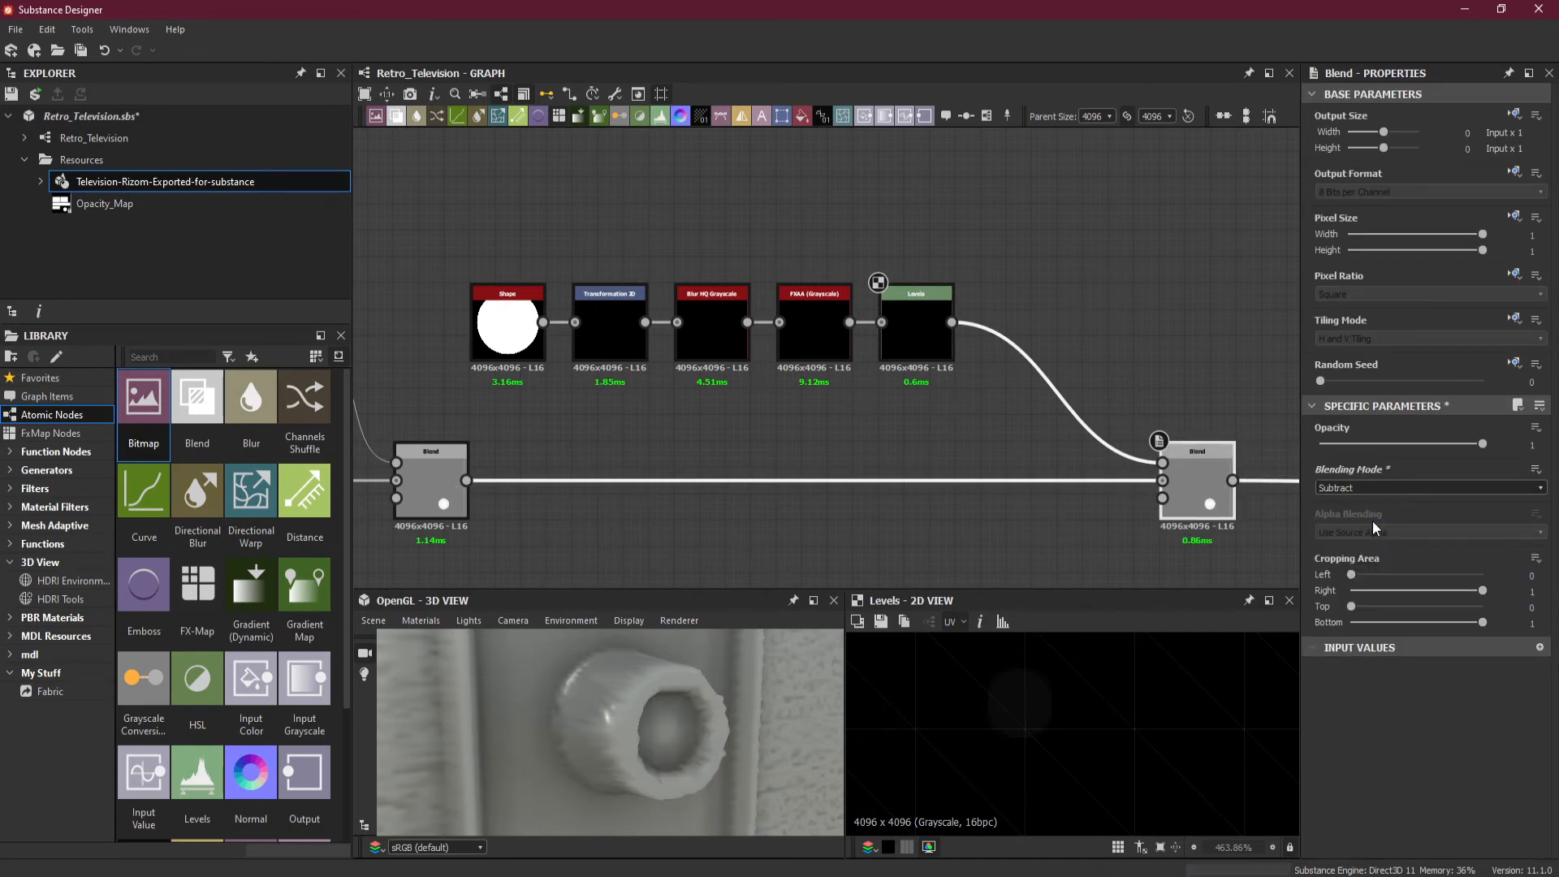
- Lower the Levels node's output white point slightly to make the knob's recess shallower, and check it from the front in 3D
click(914, 337)
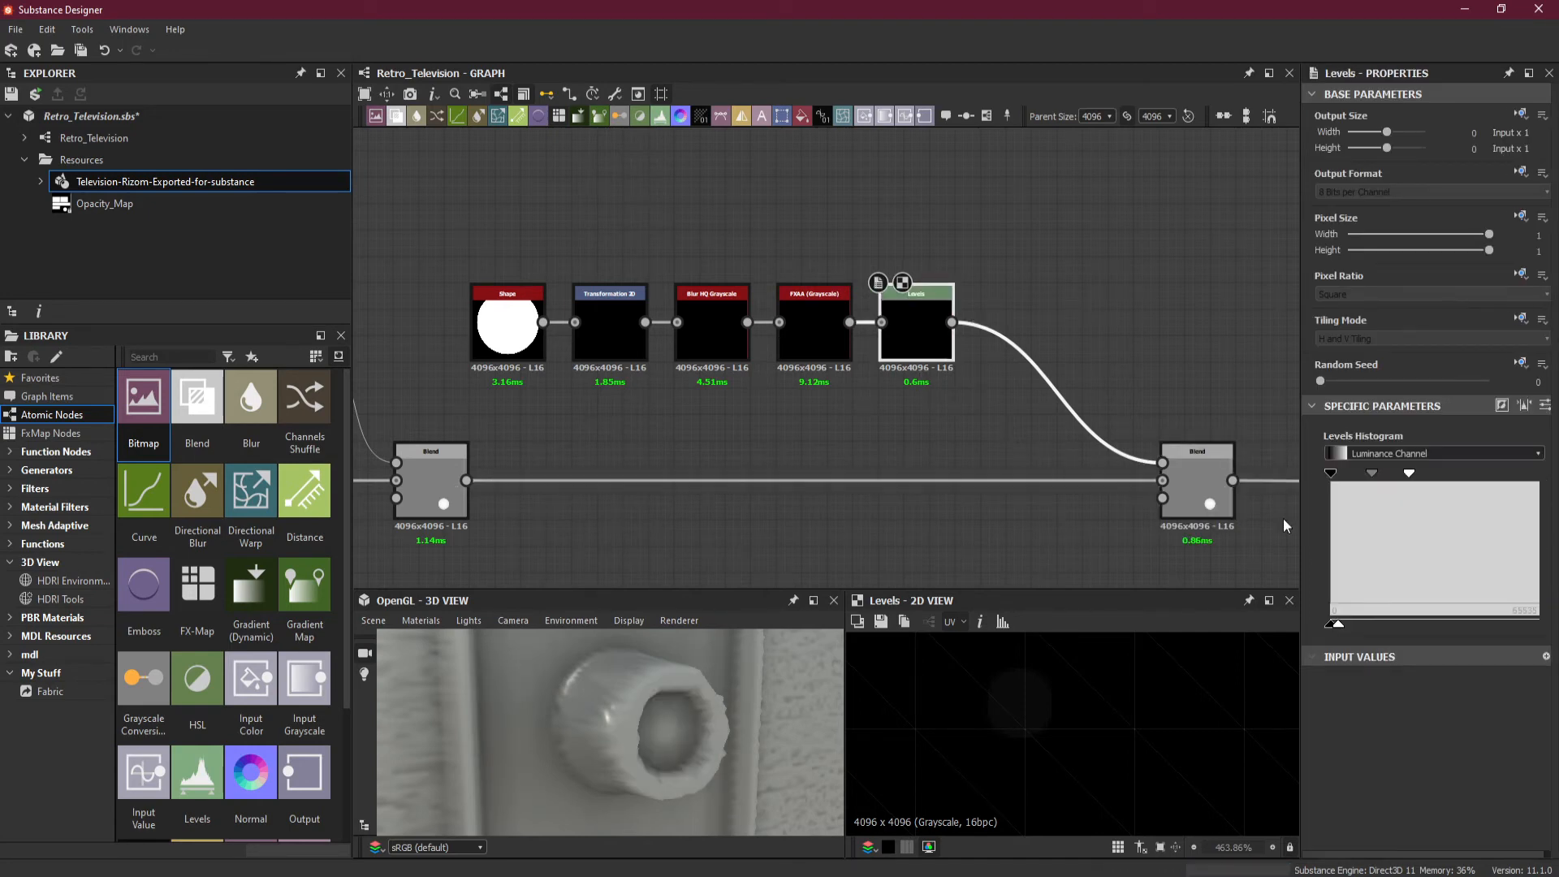
drag(1341, 625, 1333, 626)
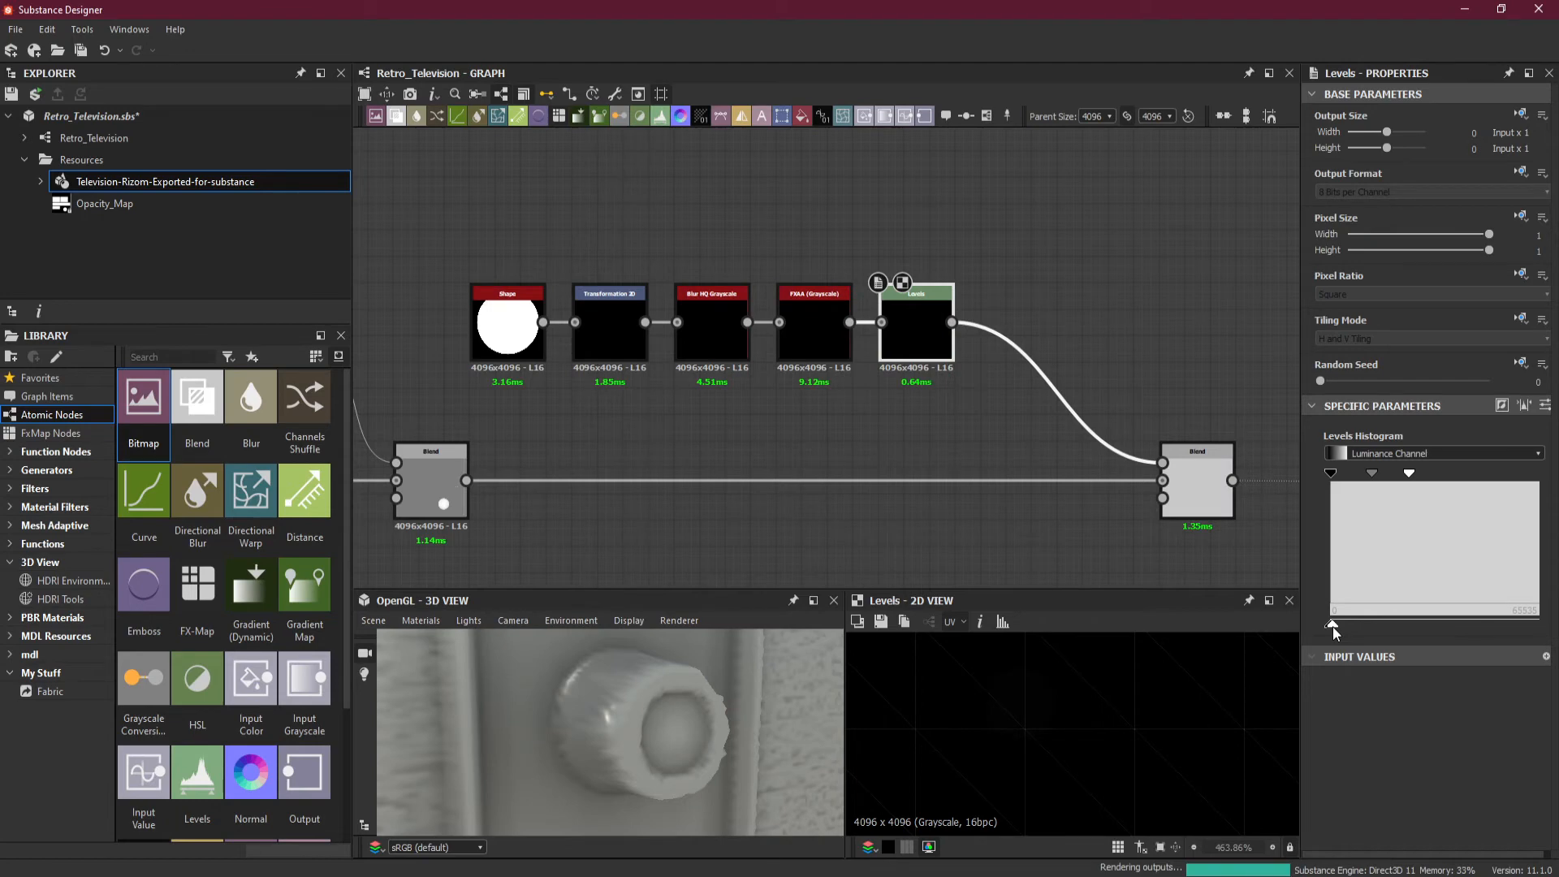
drag(816, 722, 638, 716)
drag(523, 724, 613, 729)
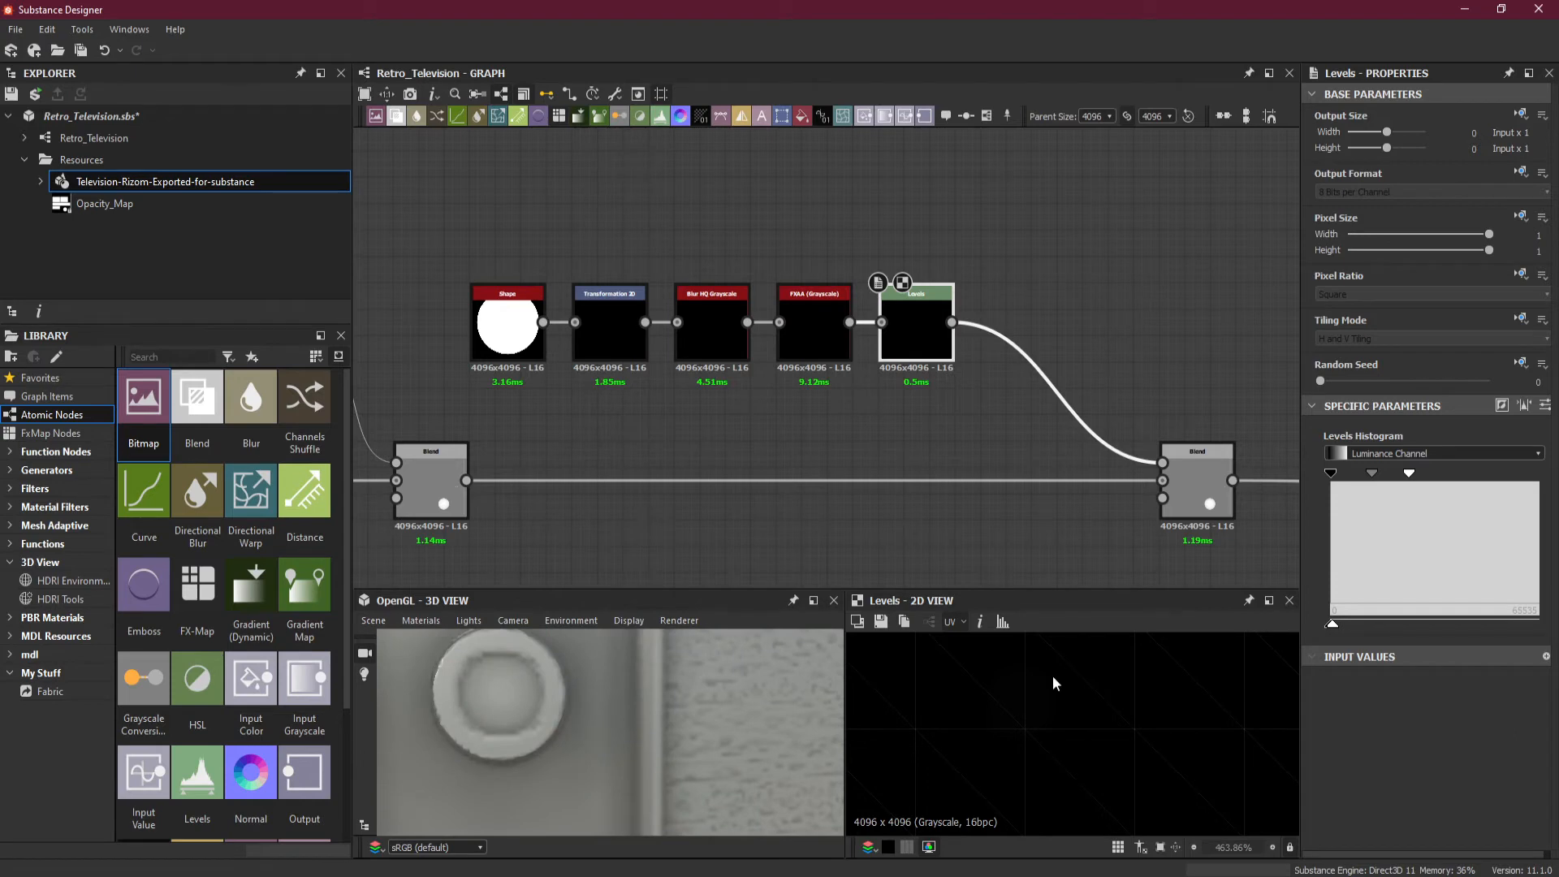
- Show the Levels node's numeric parameters and reduce Level Out High to 0.009, 0.008, and finally 0.006
click(1545, 405)
drag(1502, 630, 1515, 630)
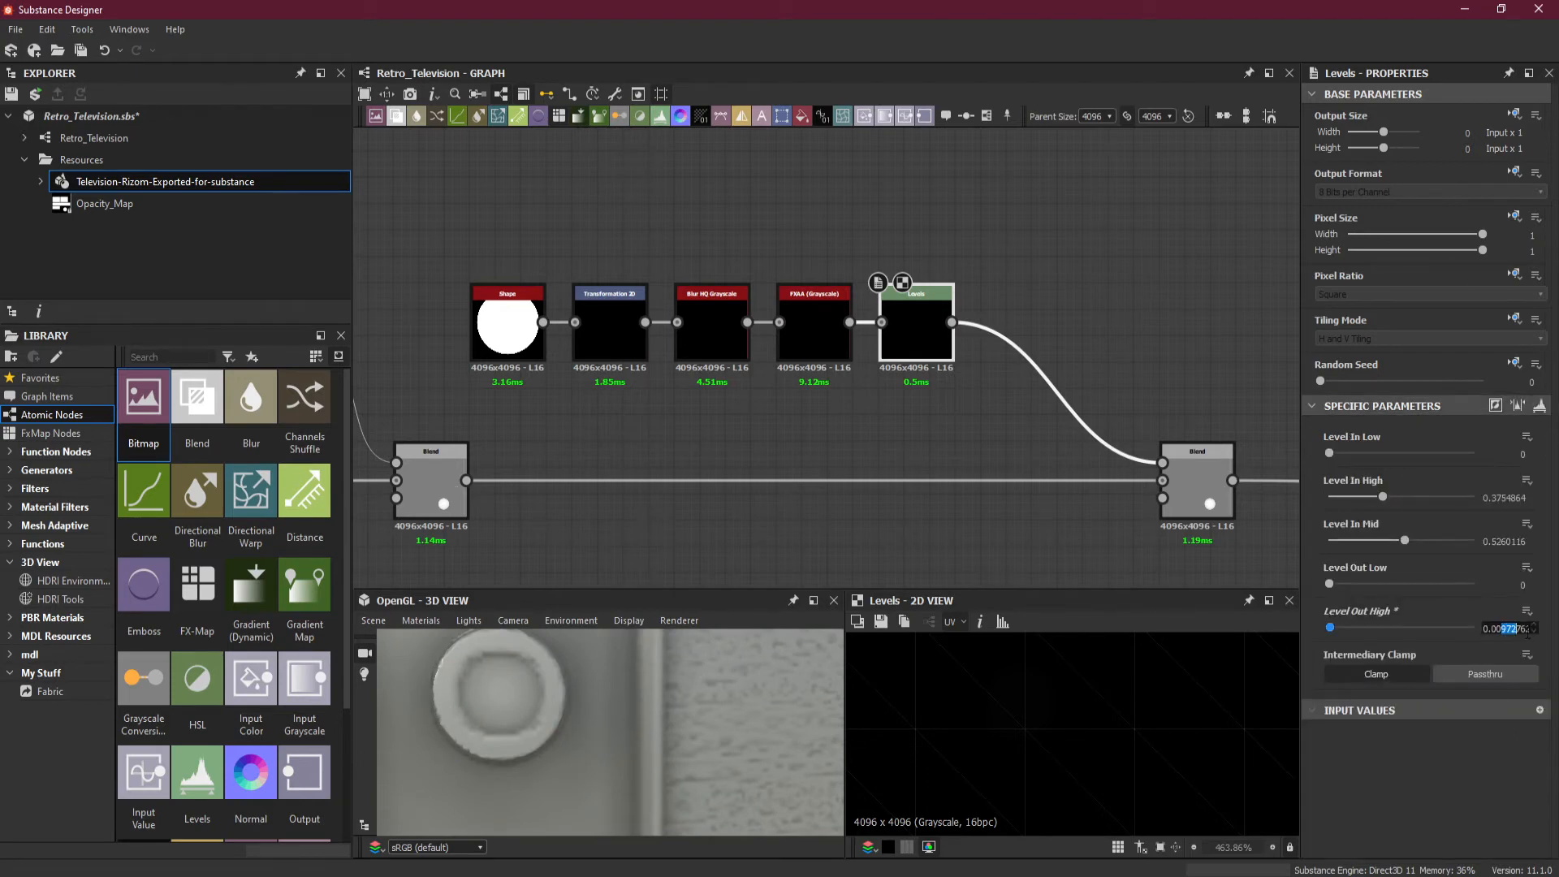
text(9)
key(Return)
click(1517, 628)
text(8)
key(Return)
click(1523, 627)
text(6)
key(Return)
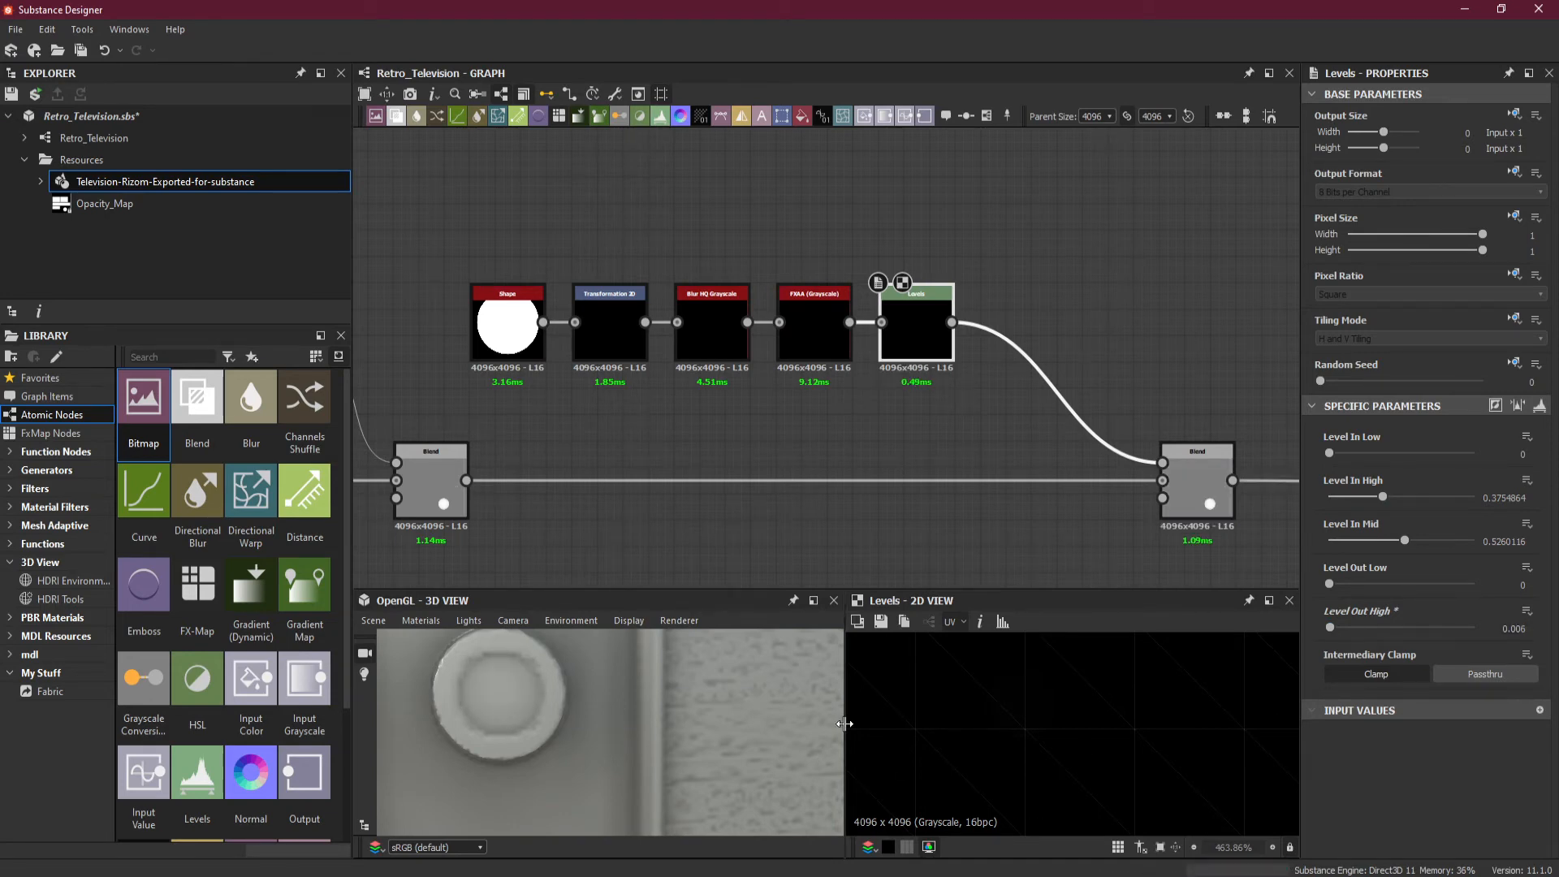
- Examine the recessed knob up close in 3D and compare it with the other knobs on the control panel
drag(490, 754, 533, 749)
drag(682, 698, 723, 727)
click(605, 336)
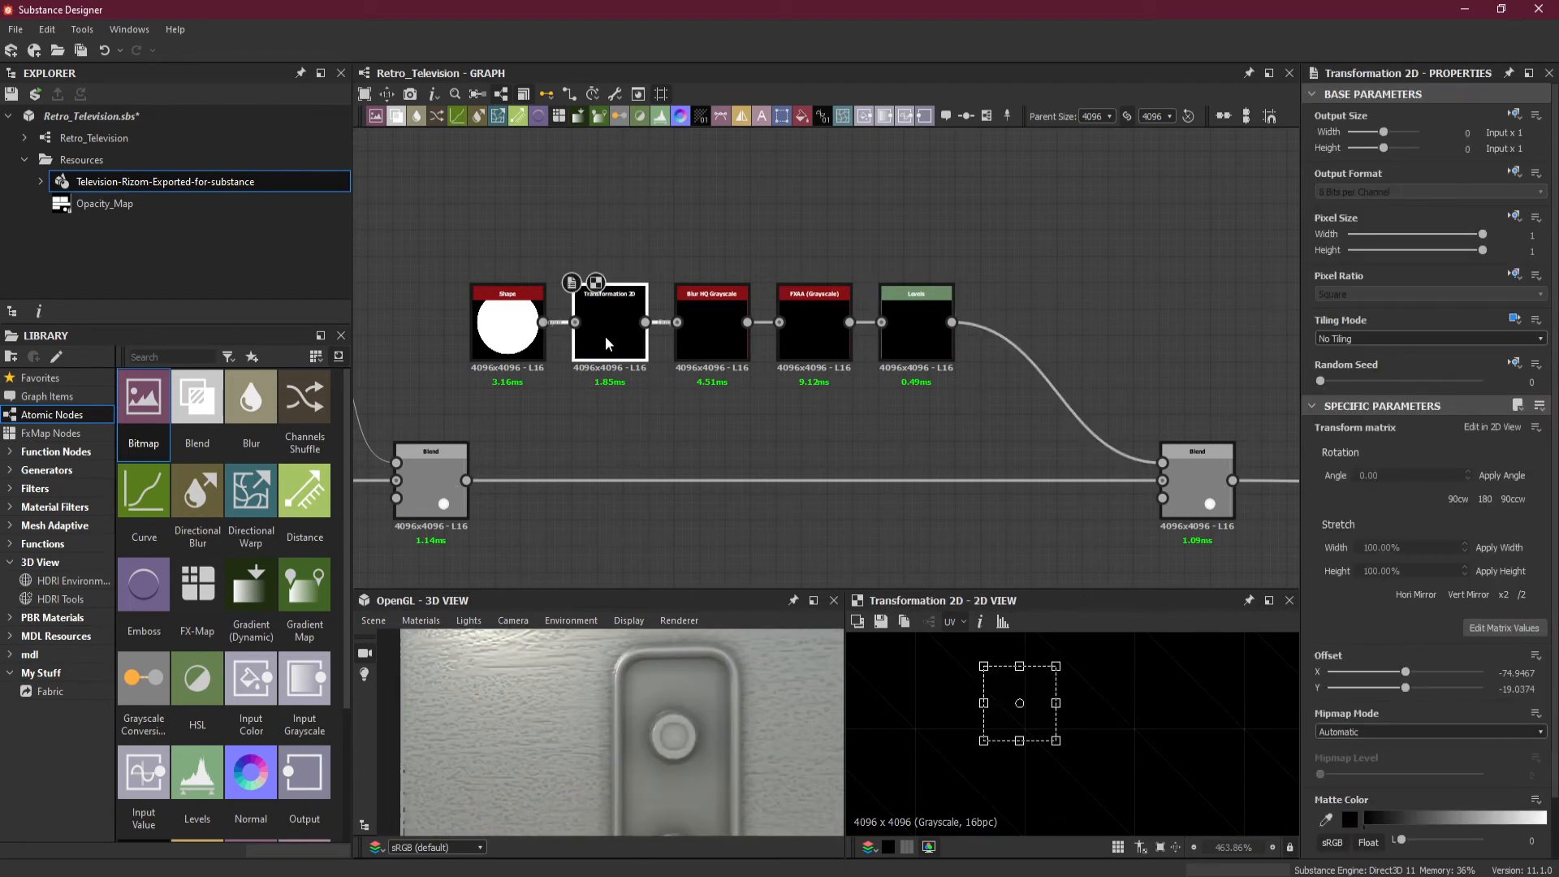
click(1195, 500)
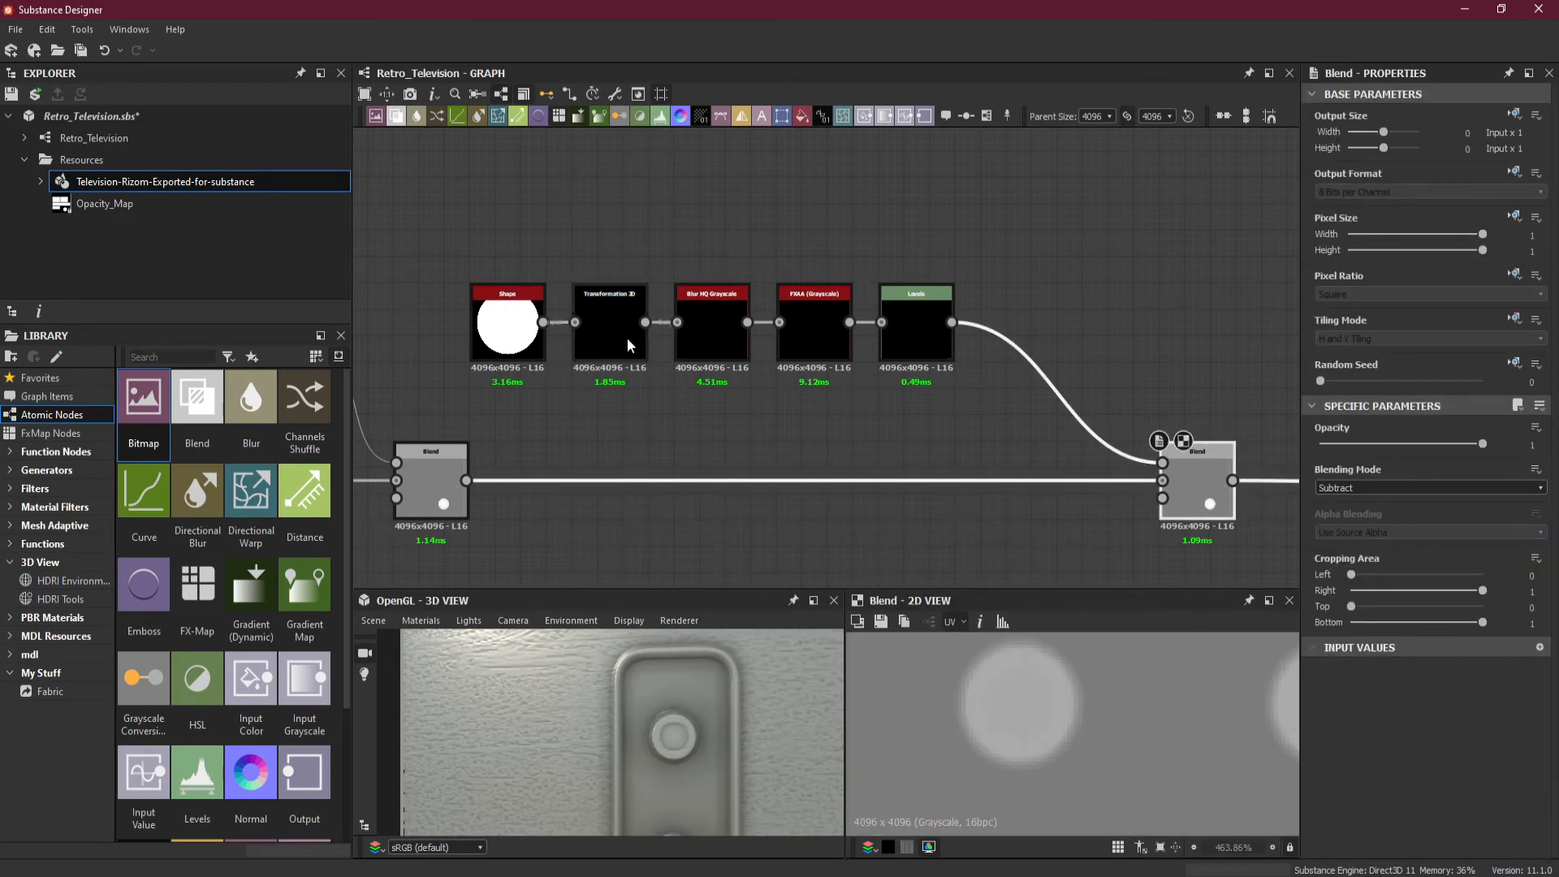
scroll(679, 712, up, 5)
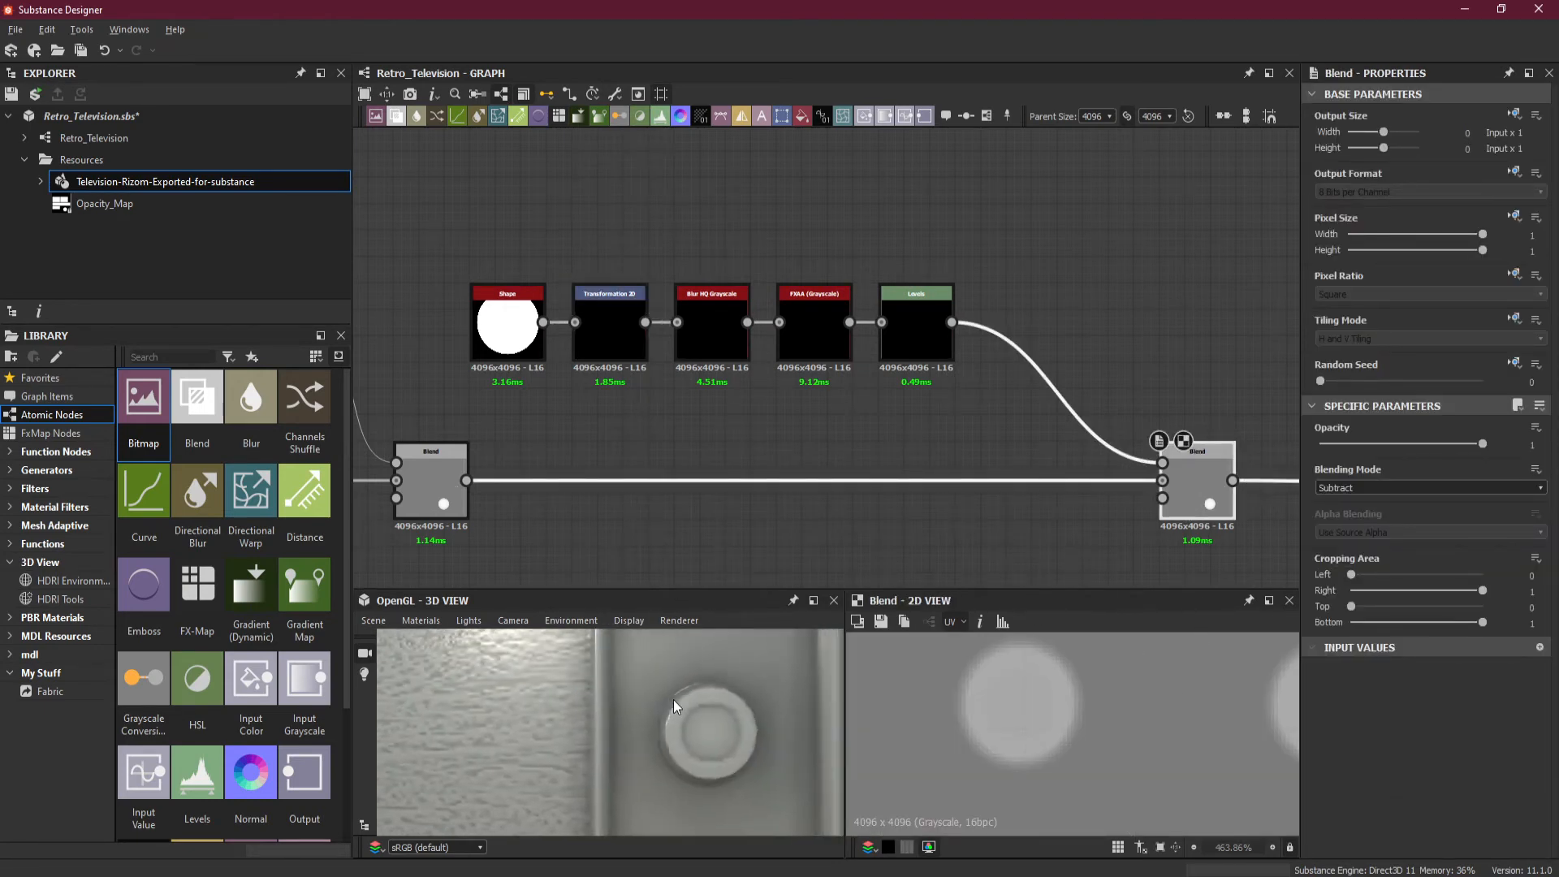
scroll(674, 698, up, 3)
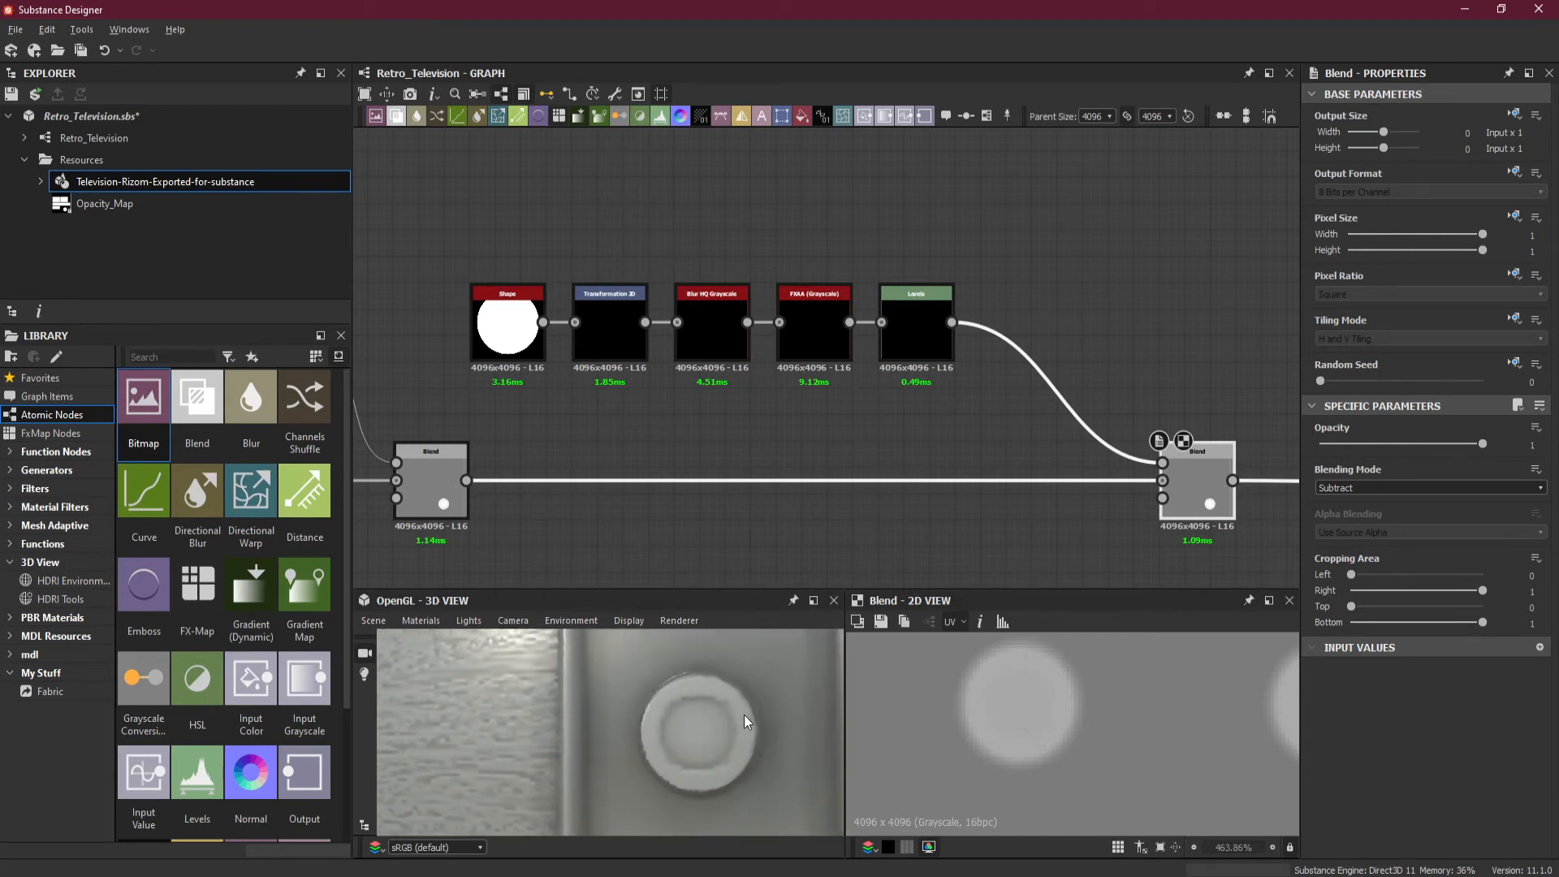
scroll(743, 714, up, 3)
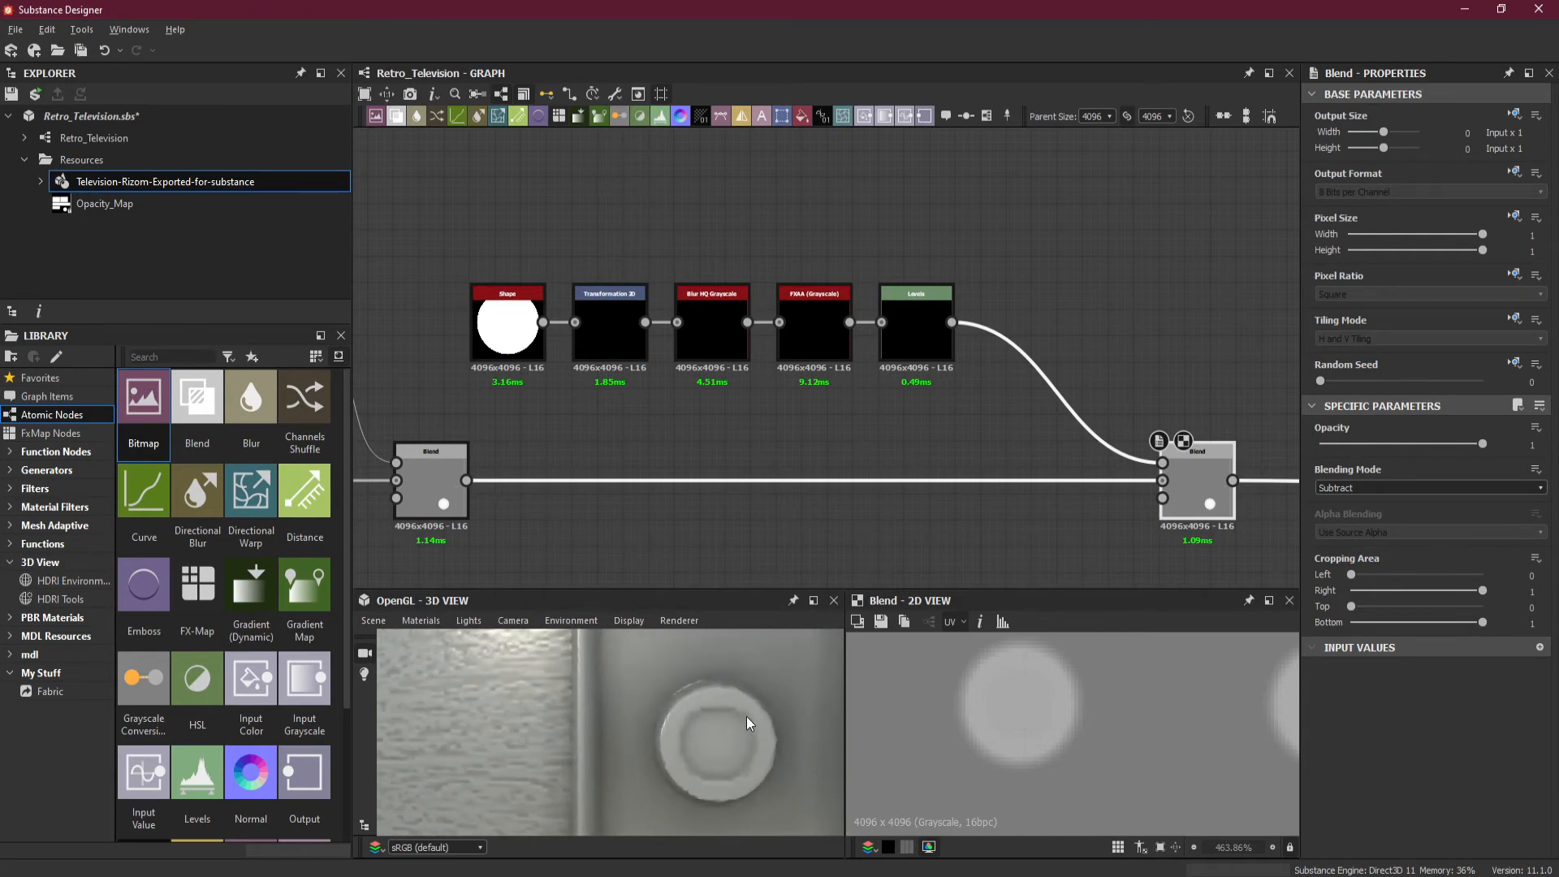
scroll(771, 751, down, 8)
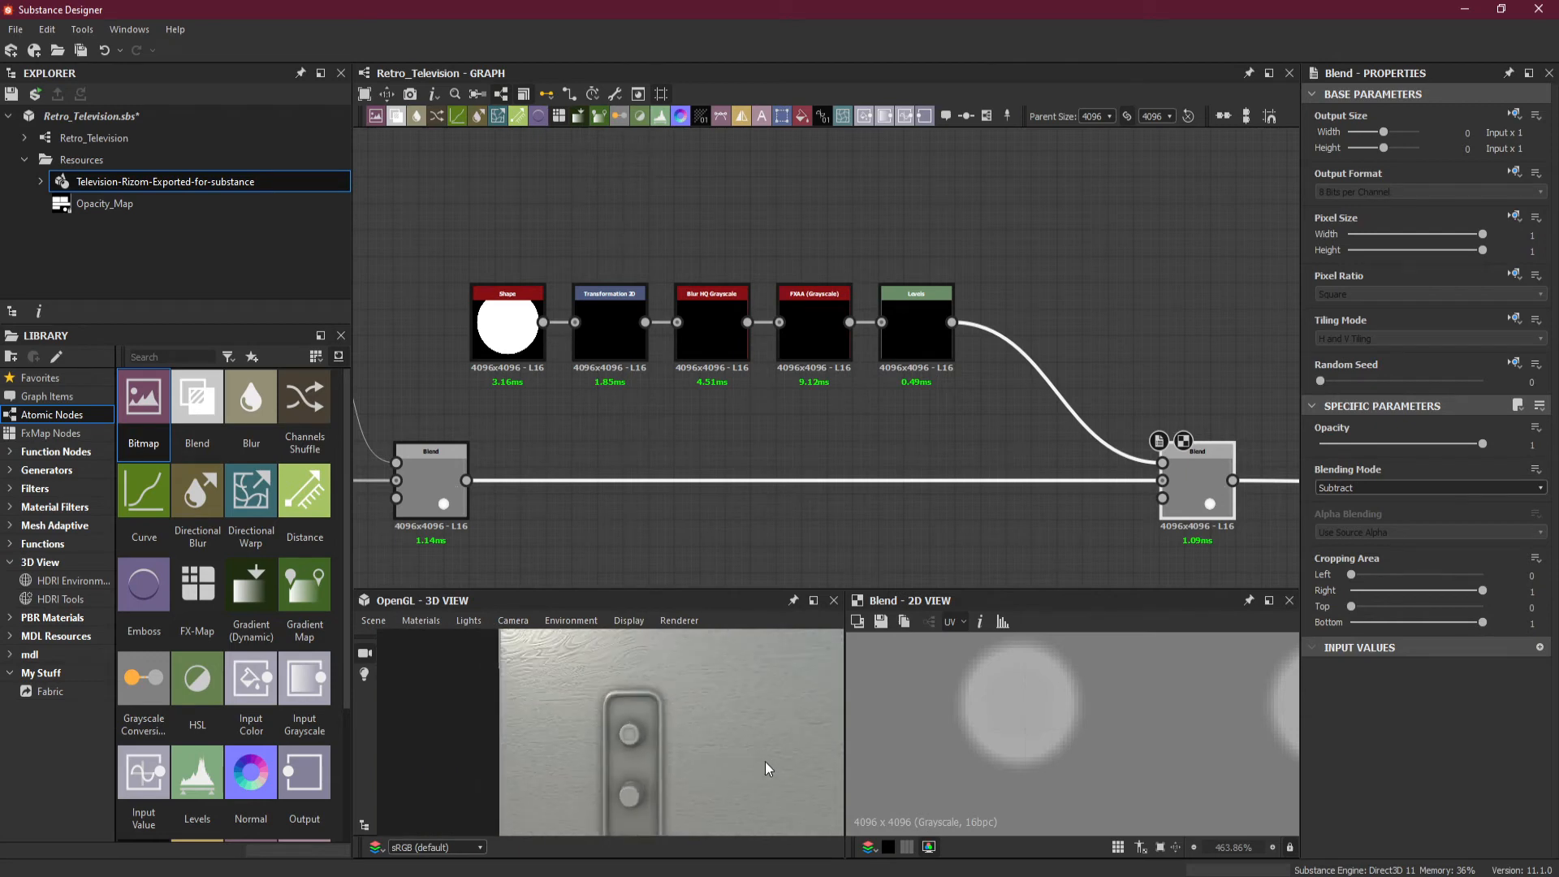
scroll(777, 767, down, 3)
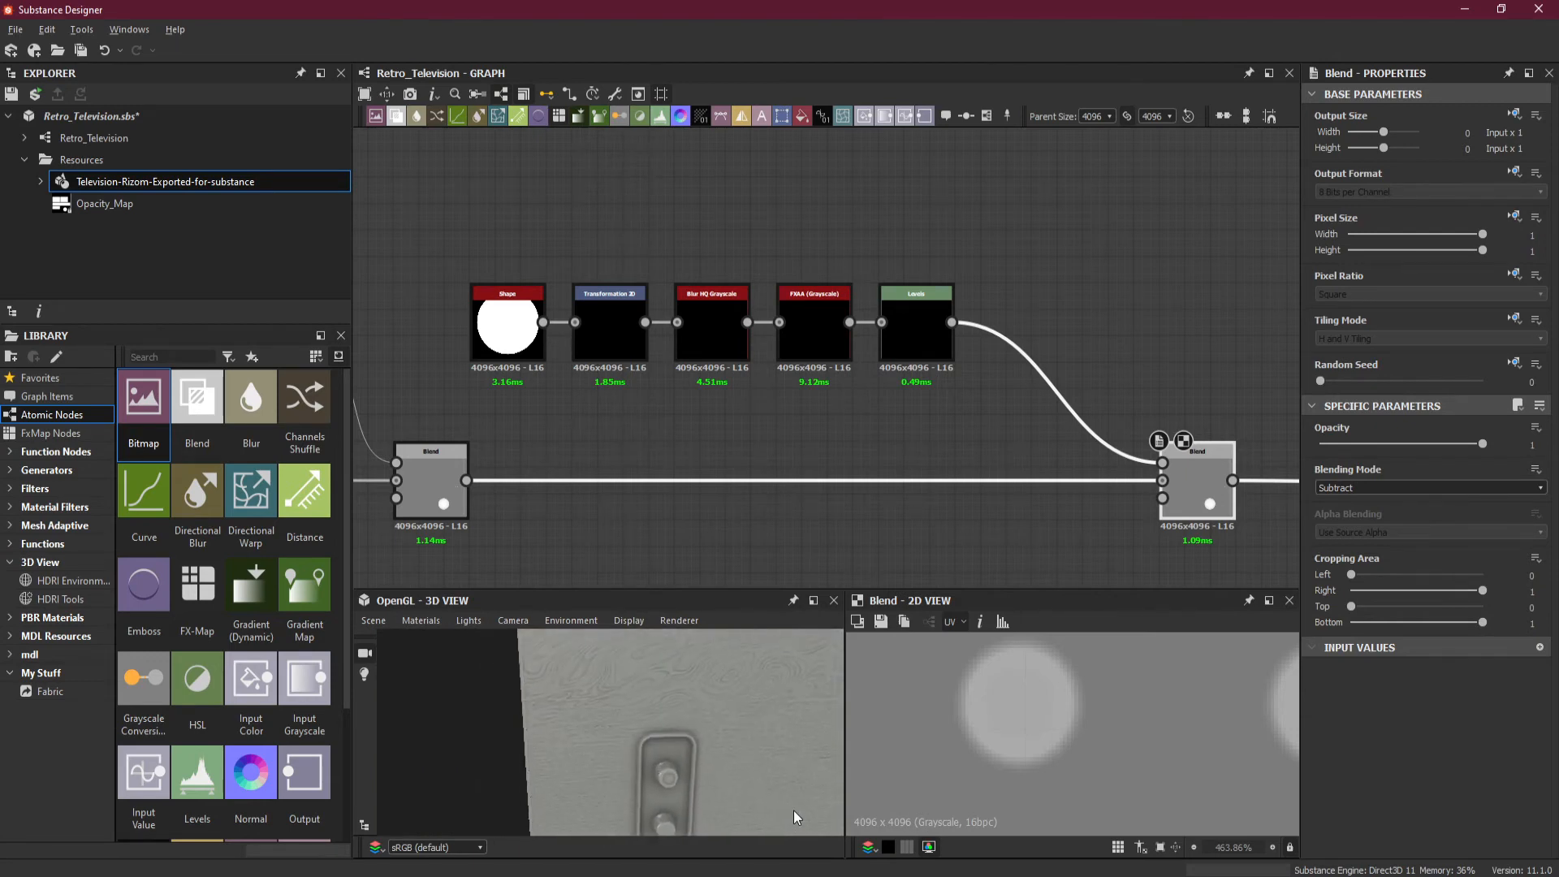
drag(747, 745, 701, 674)
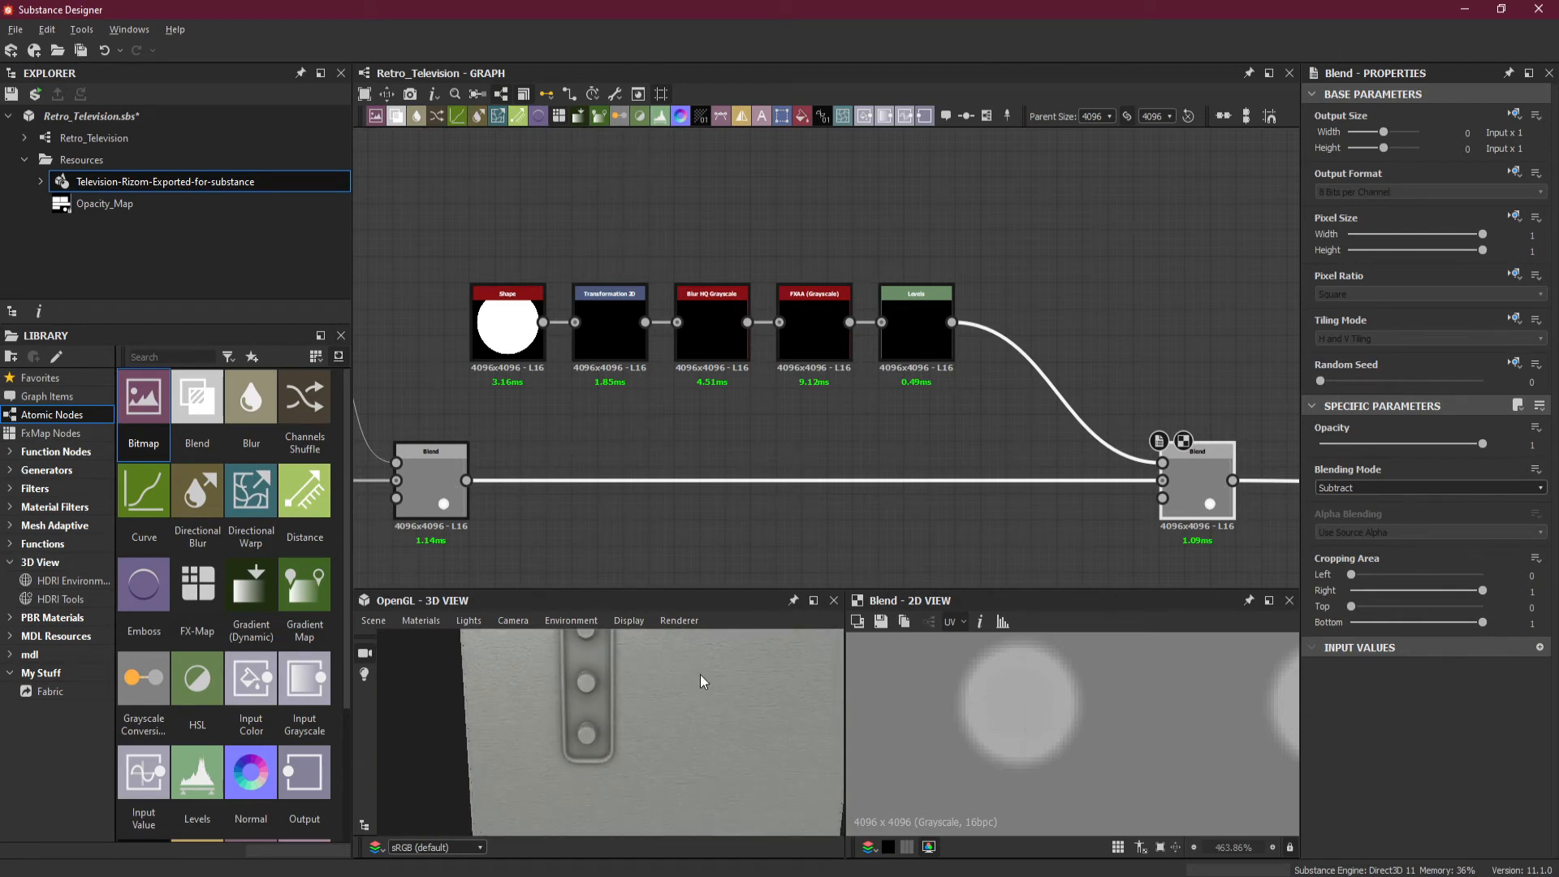
middle_drag(705, 670, 733, 775)
drag(733, 775, 727, 716)
scroll(656, 713, up, 2)
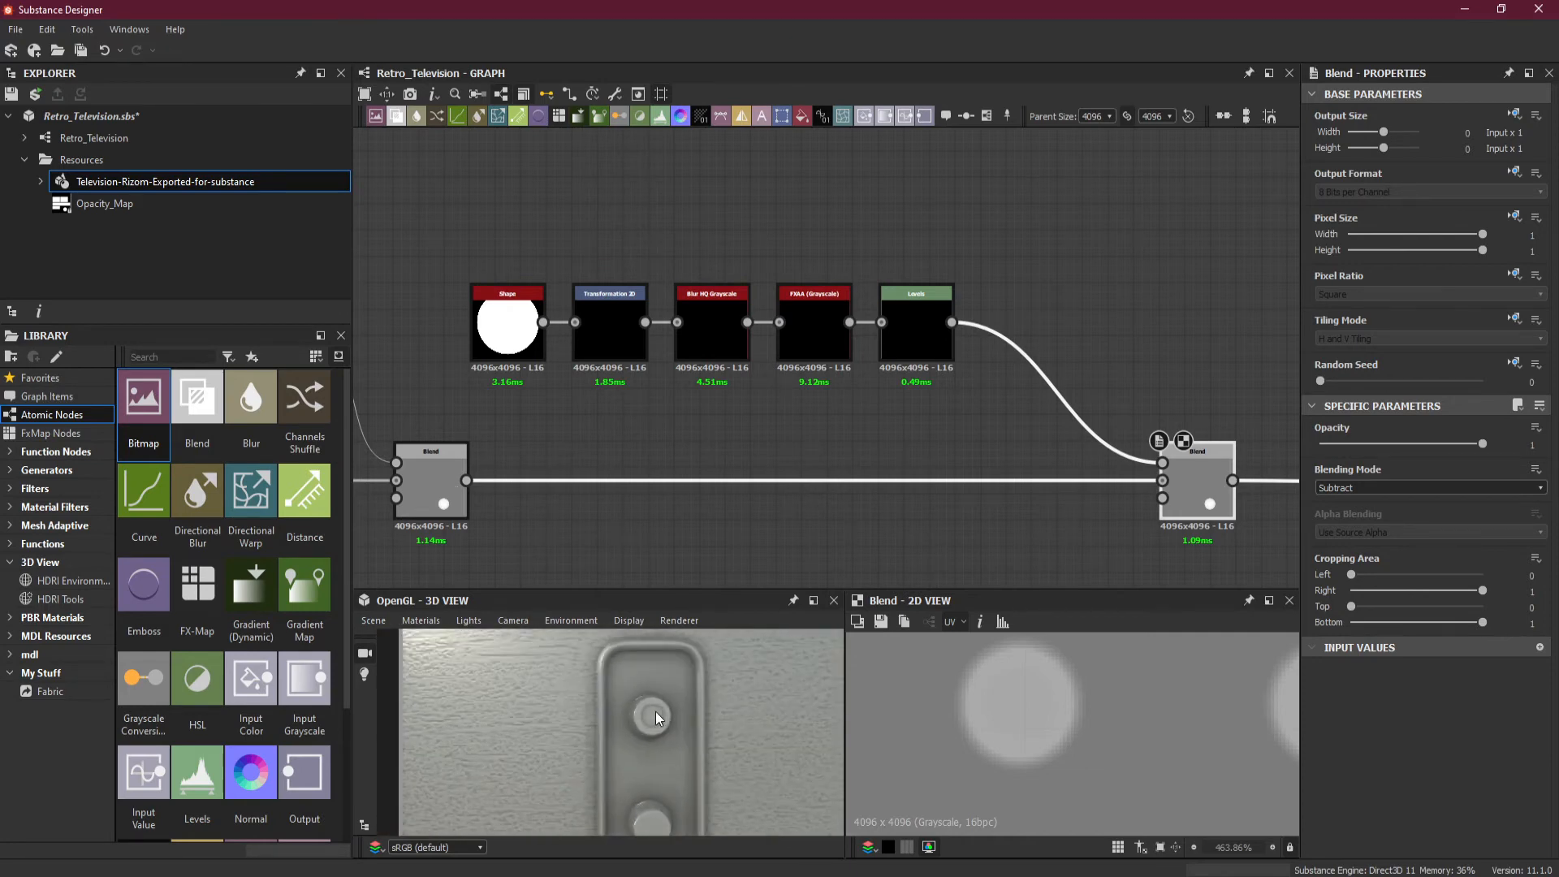
- Enlarge the disc slightly around its centre in the Transformation 2D node and check the wider recess among the knobs in 3D
click(613, 357)
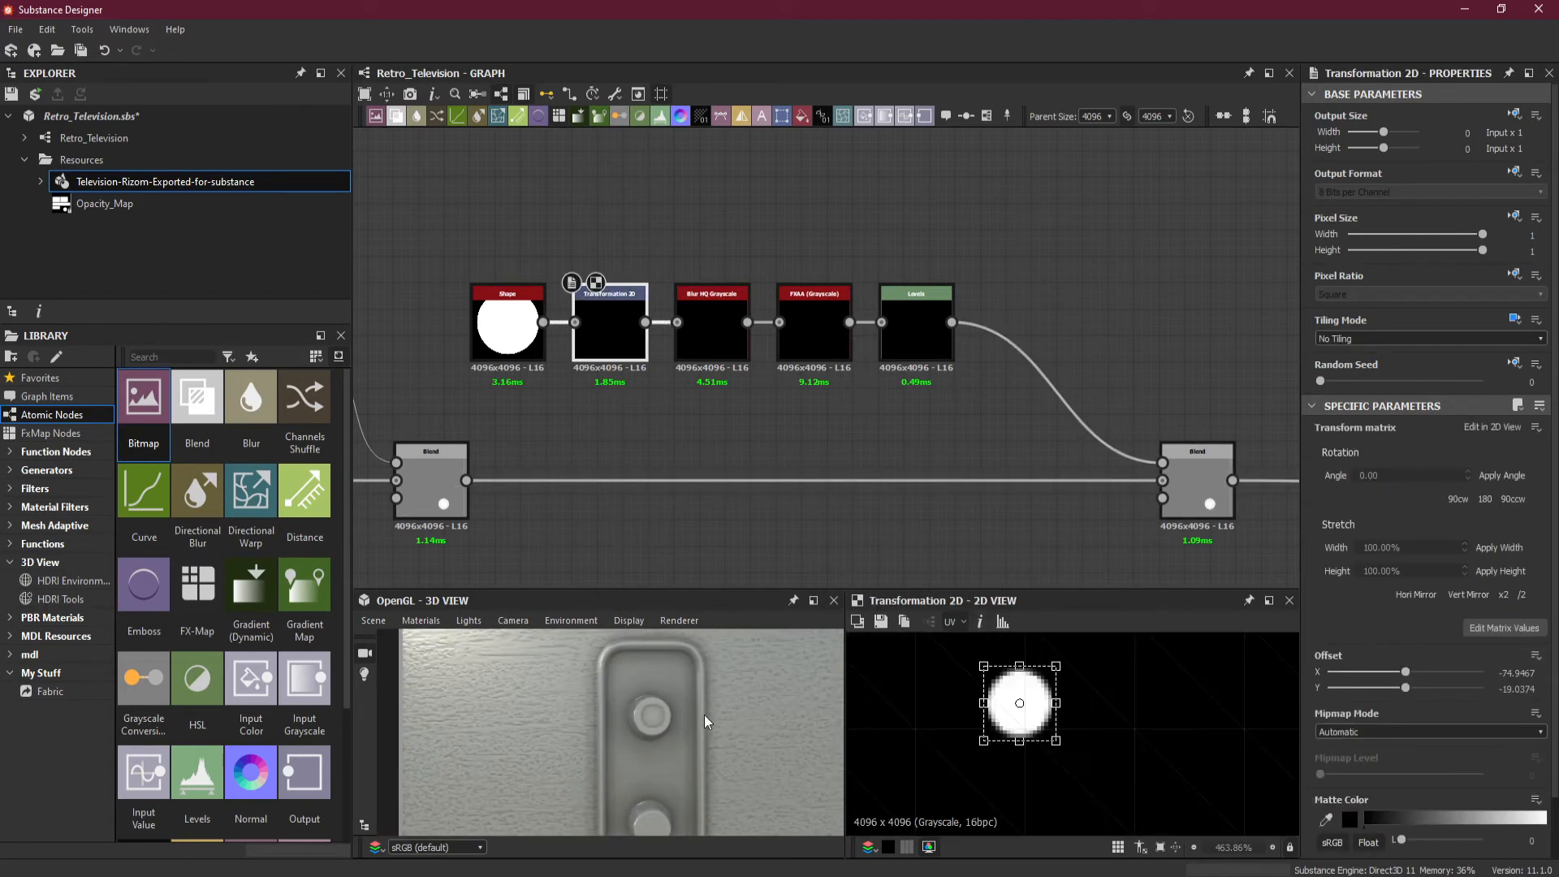
scroll(704, 721, up, 3)
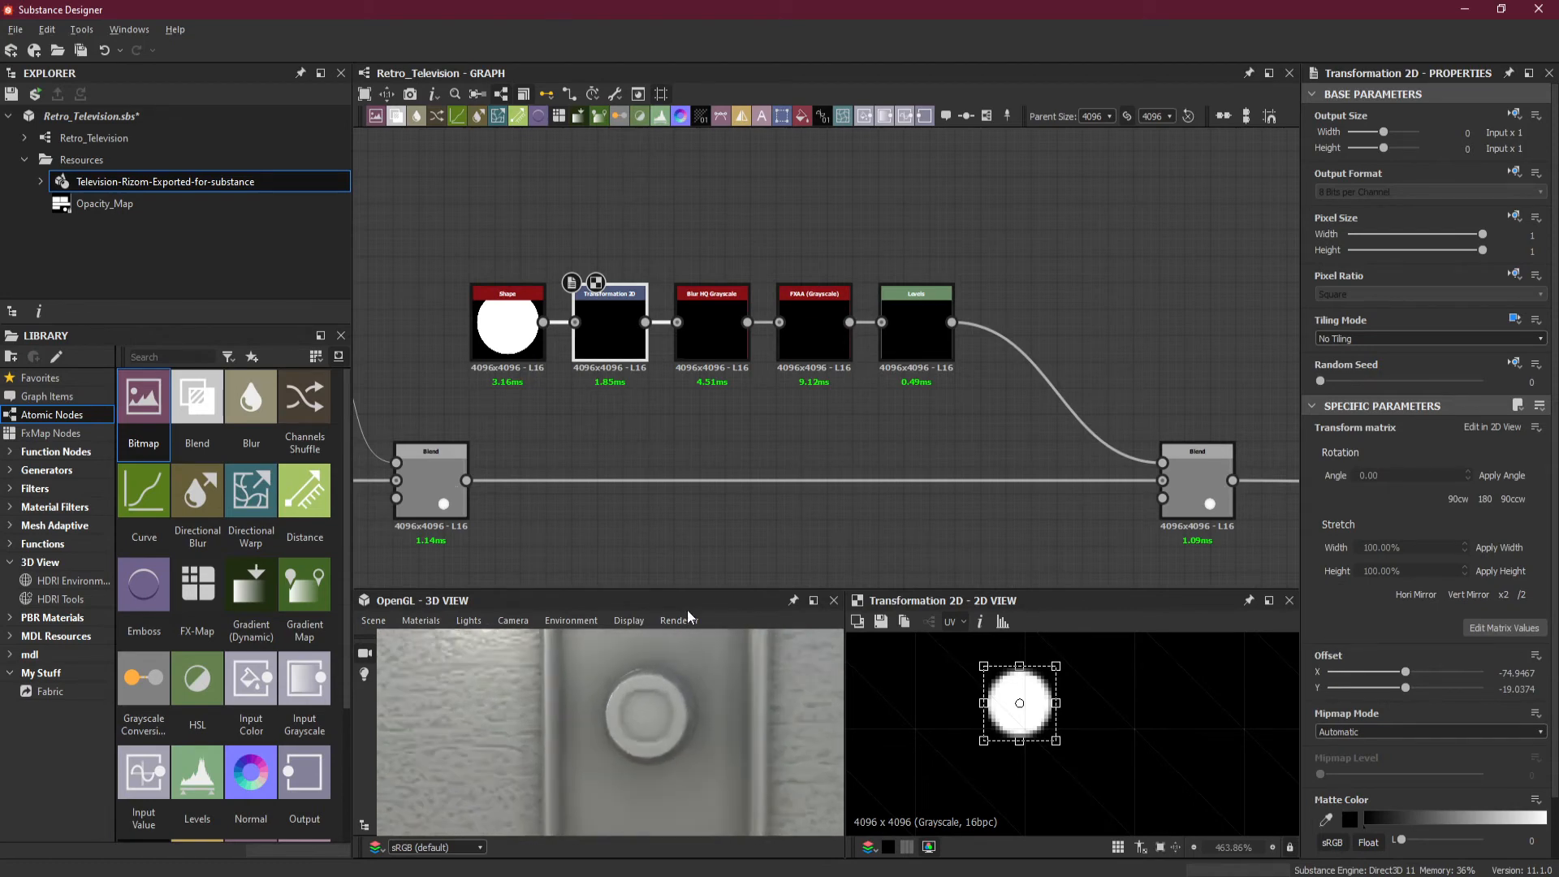
drag(687, 611, 723, 680)
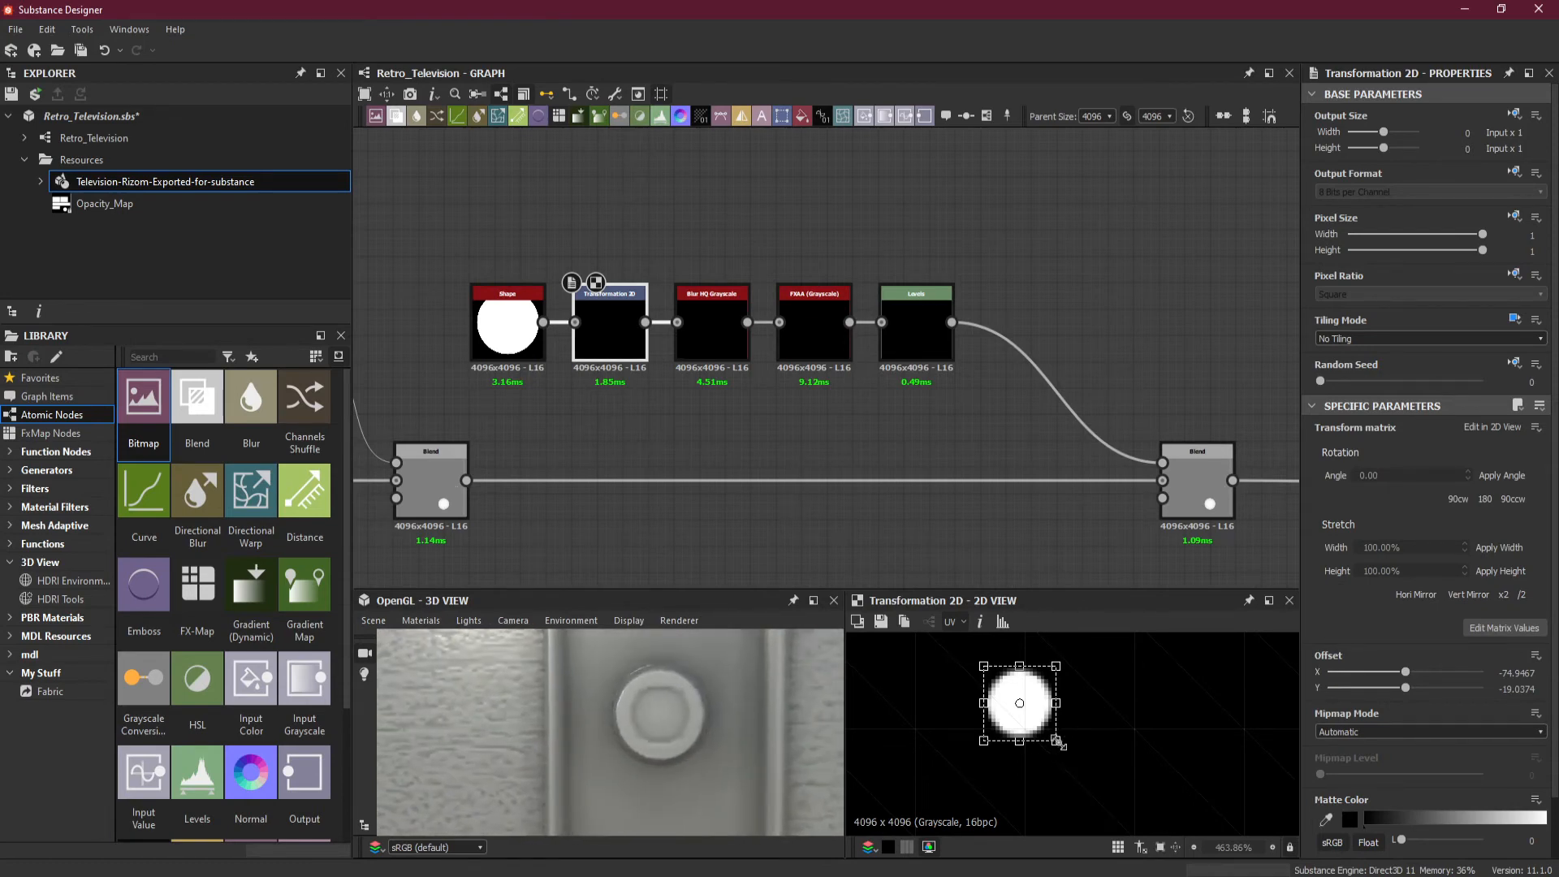
drag(1060, 744, 1061, 744)
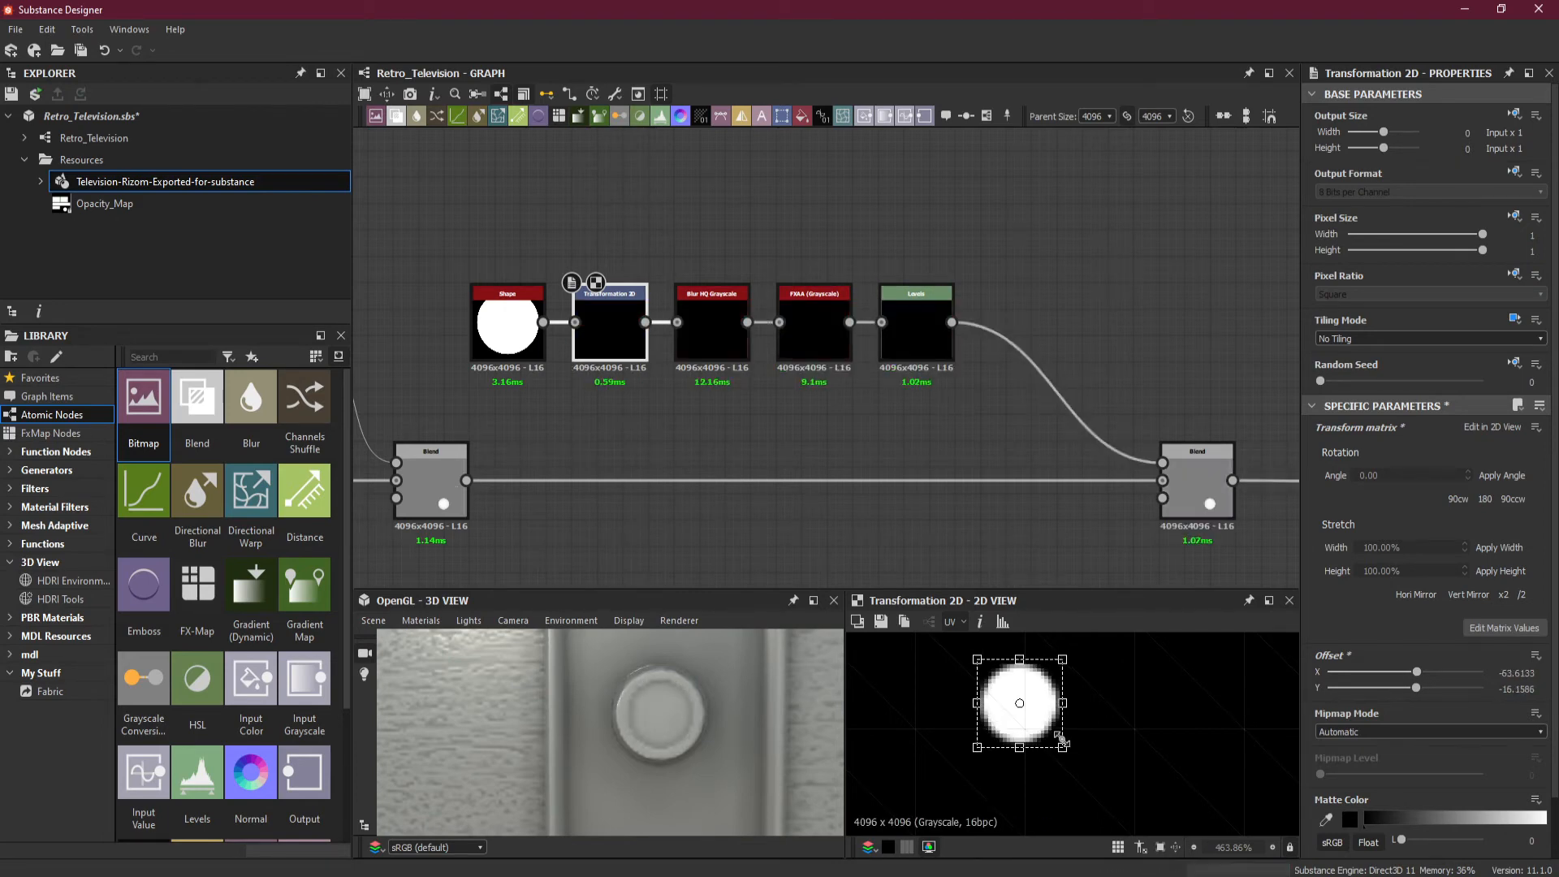
scroll(733, 757, down, 6)
mouse_move(656, 775)
mouse_down()
mouse_move(744, 792)
mouse_move(670, 769)
mouse_up()
middle_drag(696, 782, 672, 745)
scroll(692, 745, down, 4)
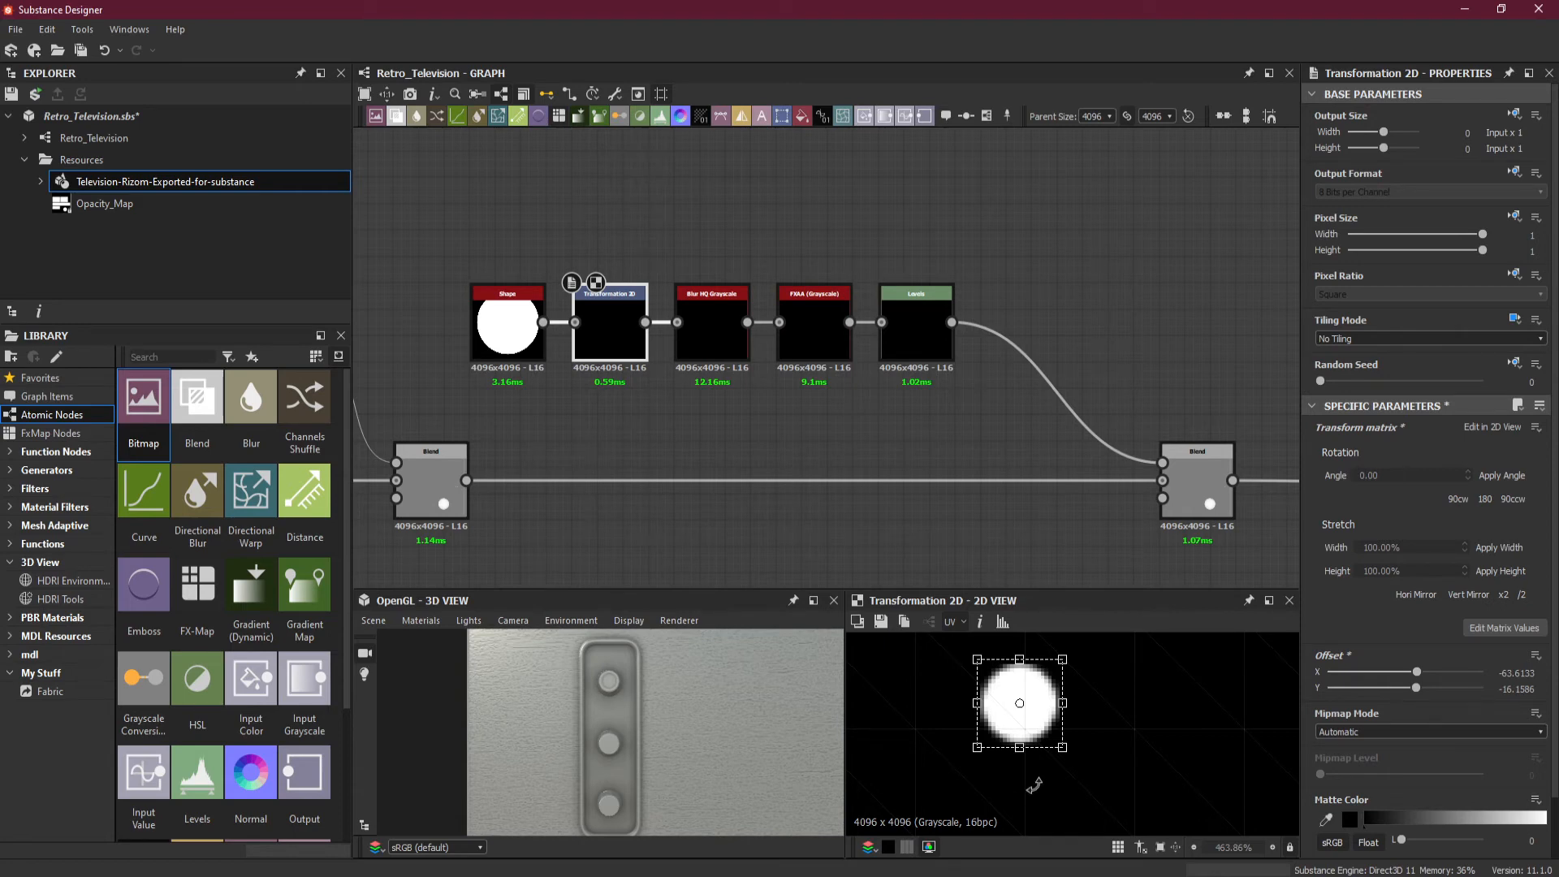
- Insert a Mirror Grayscale node between the Levels and Blend nodes and align it with the row
scroll(1033, 785, down, 3)
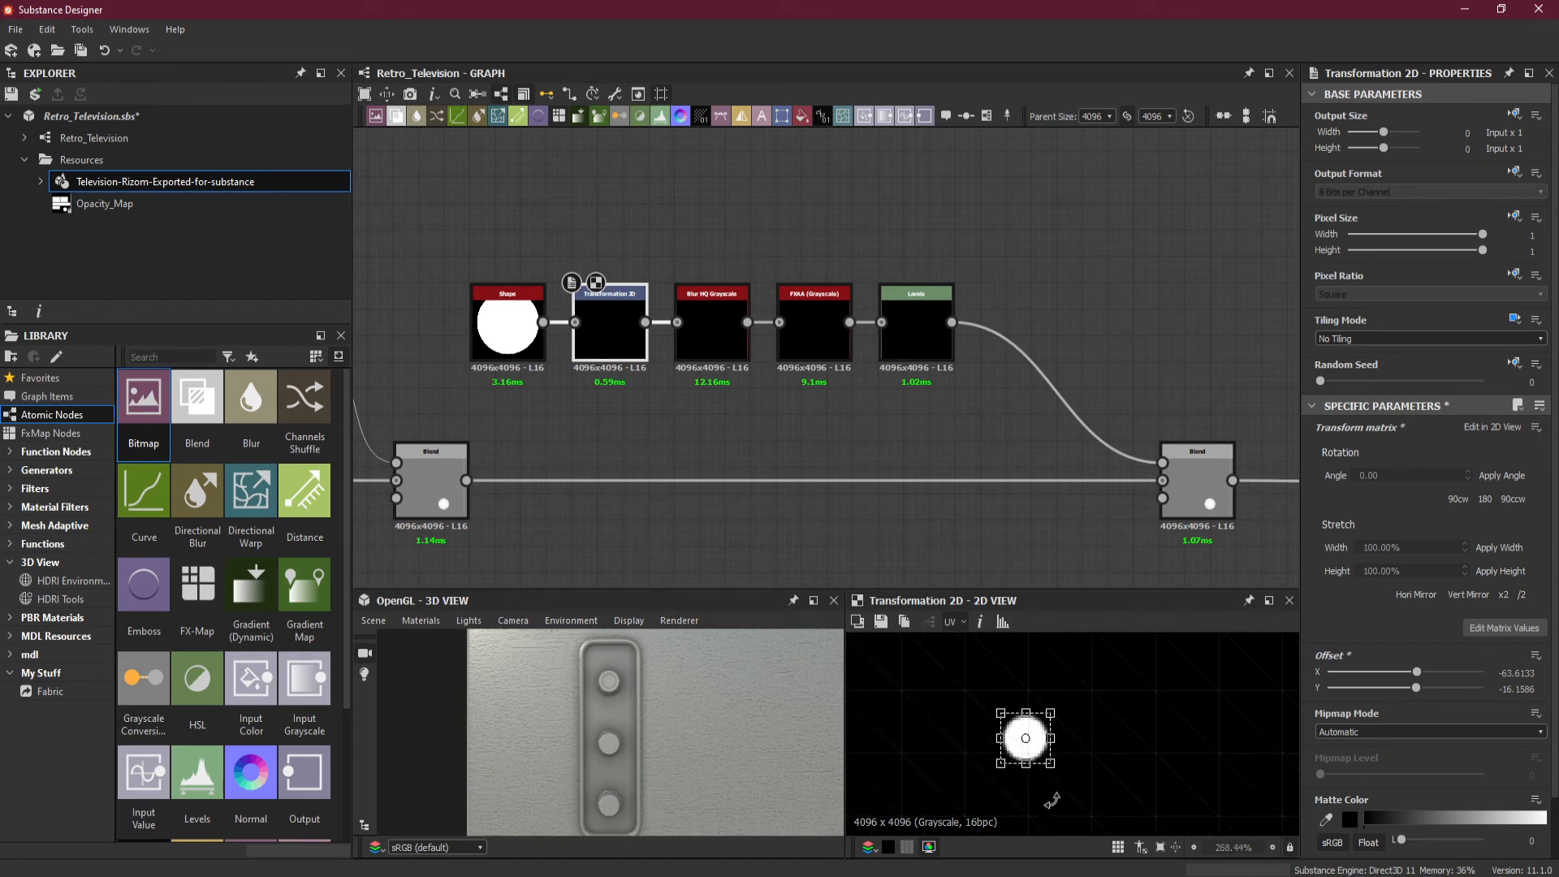
scroll(896, 422, down, 2)
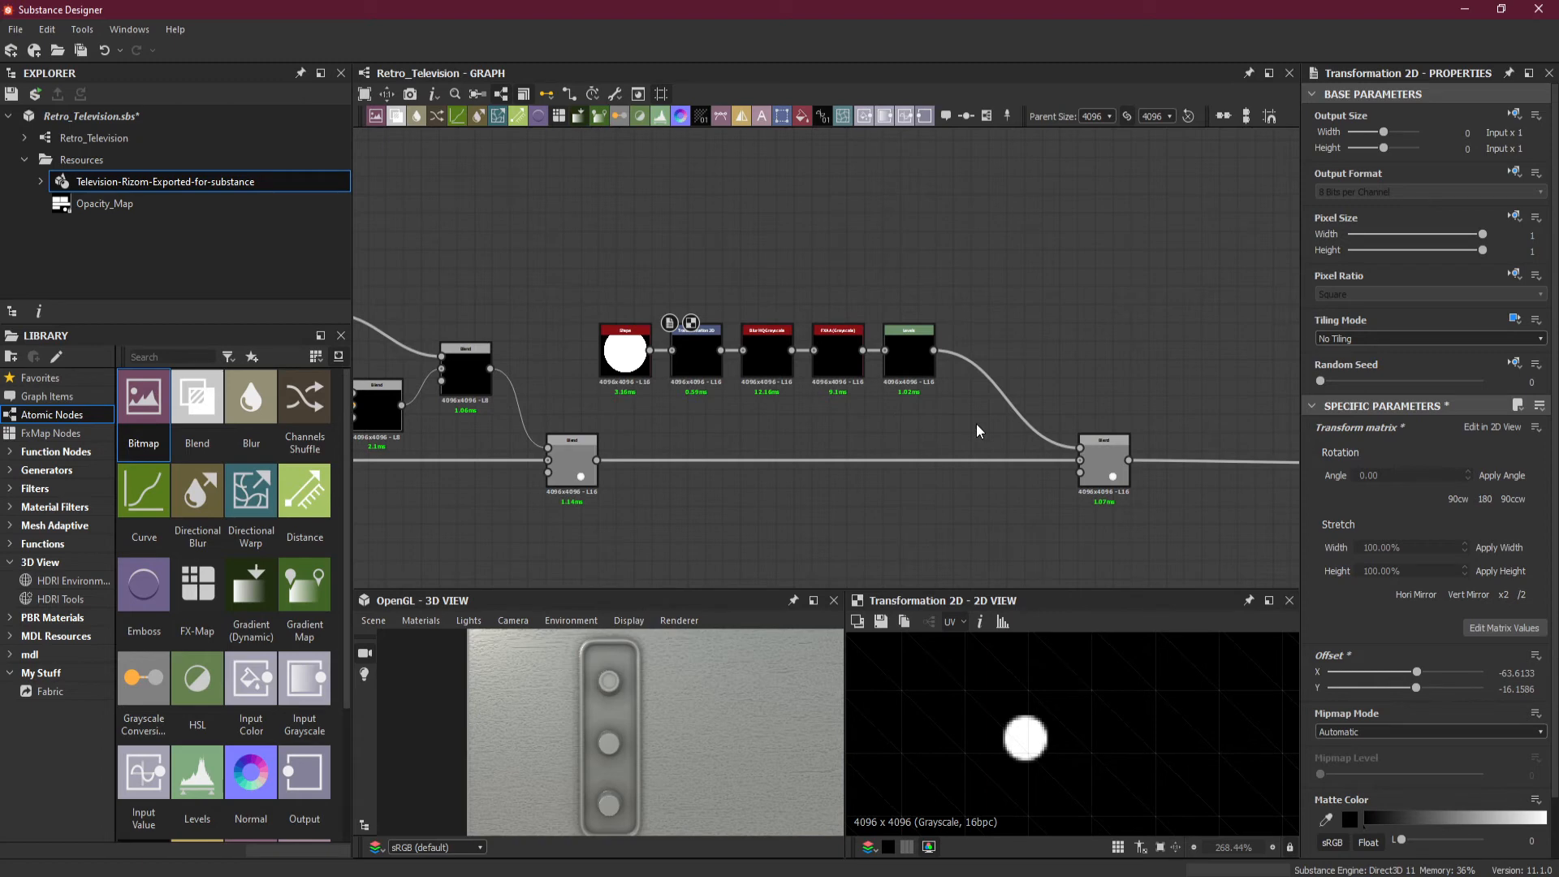
scroll(617, 686, up, 3)
drag(618, 686, 618, 699)
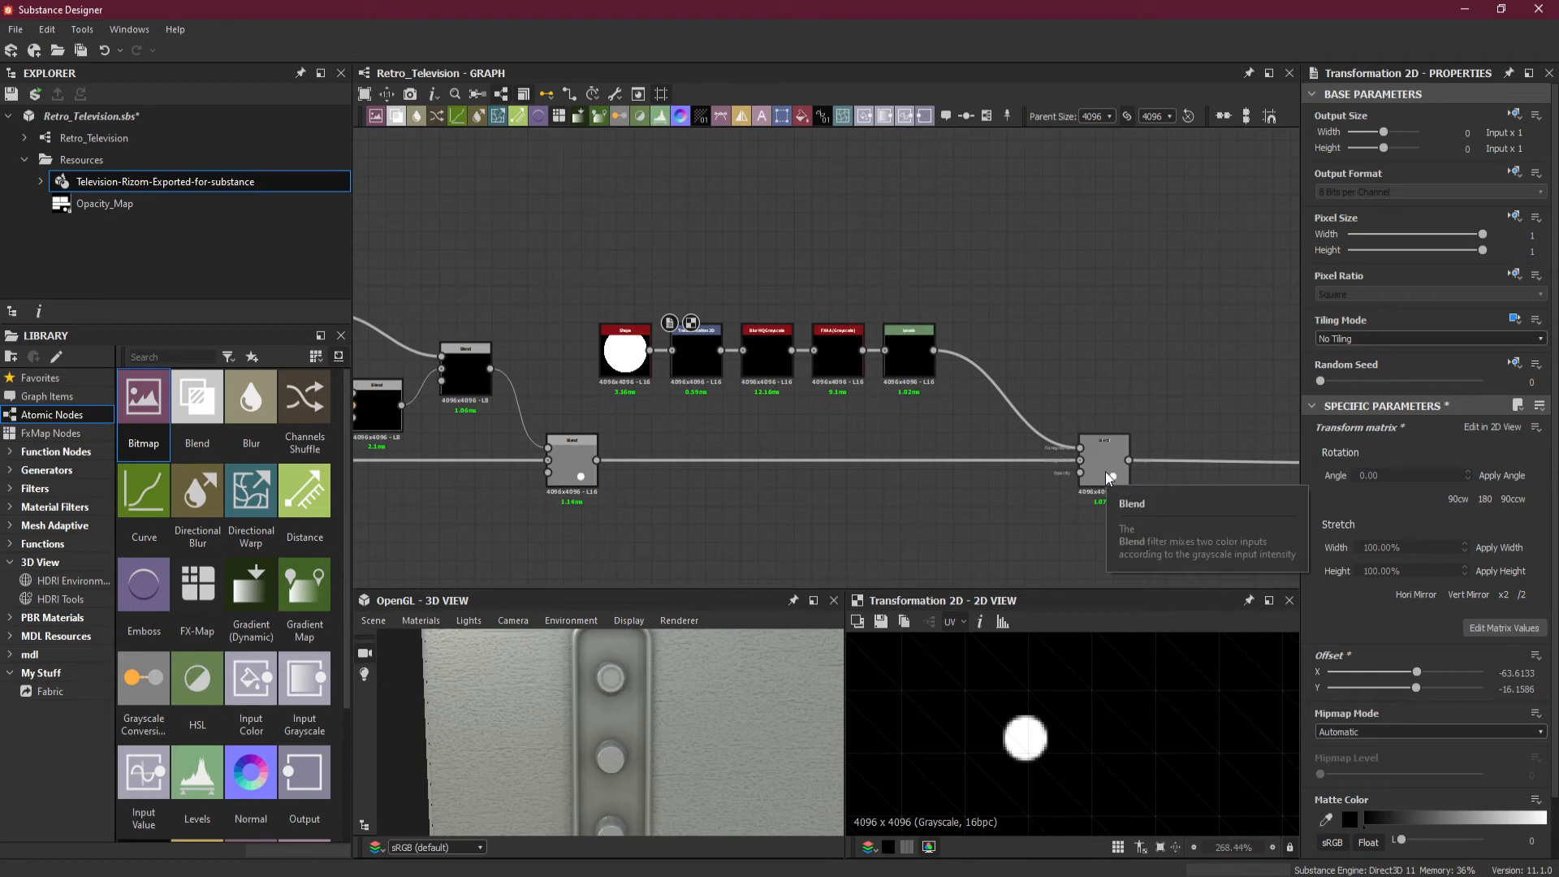
drag(1008, 335, 957, 393)
key(space)
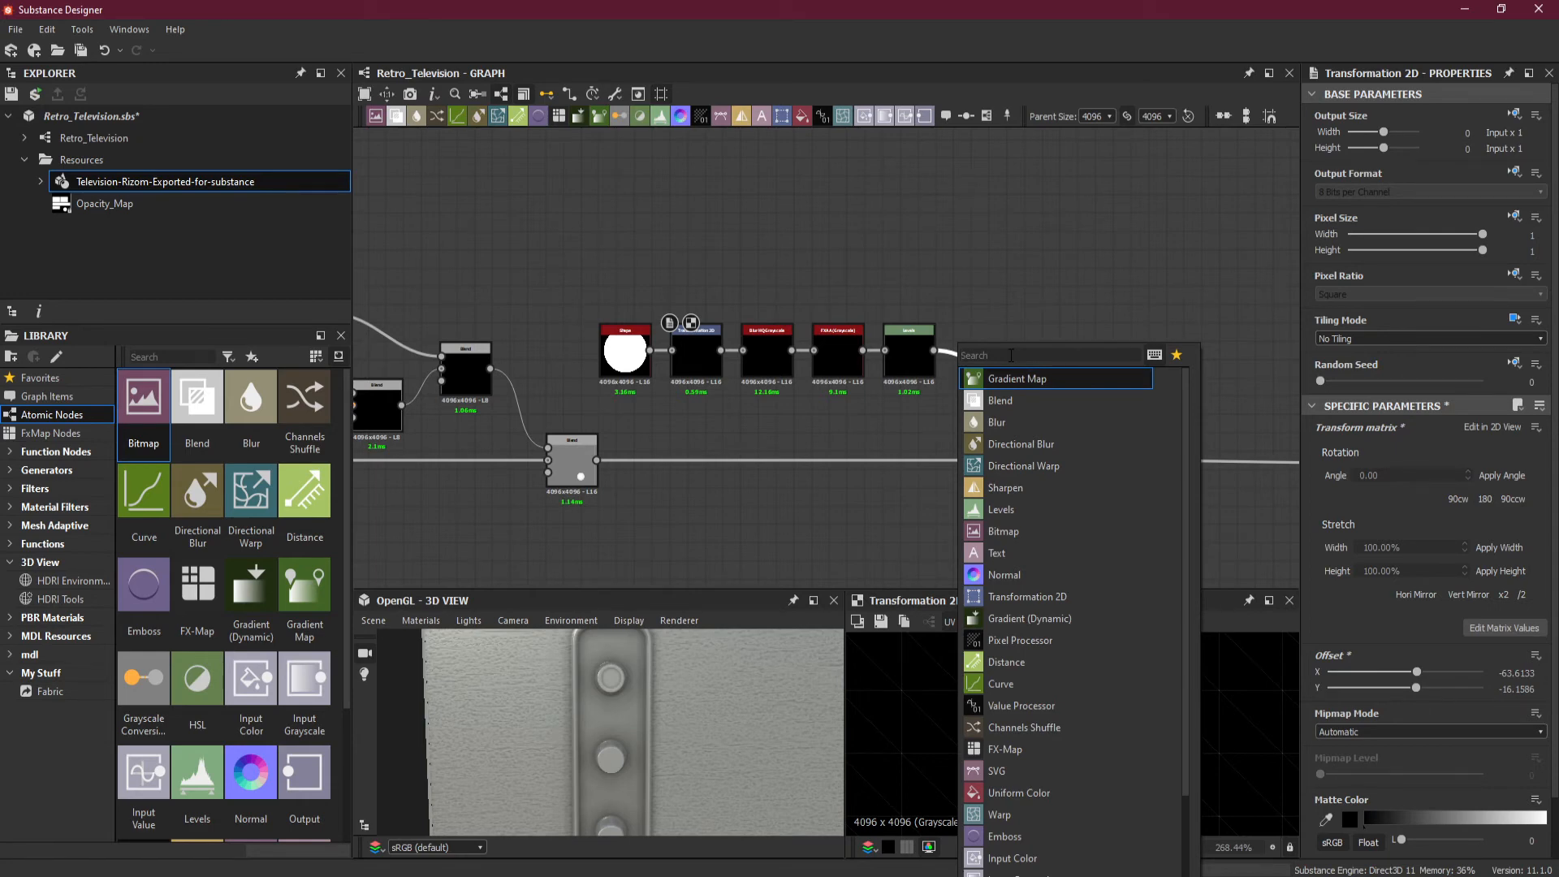
text(mir)
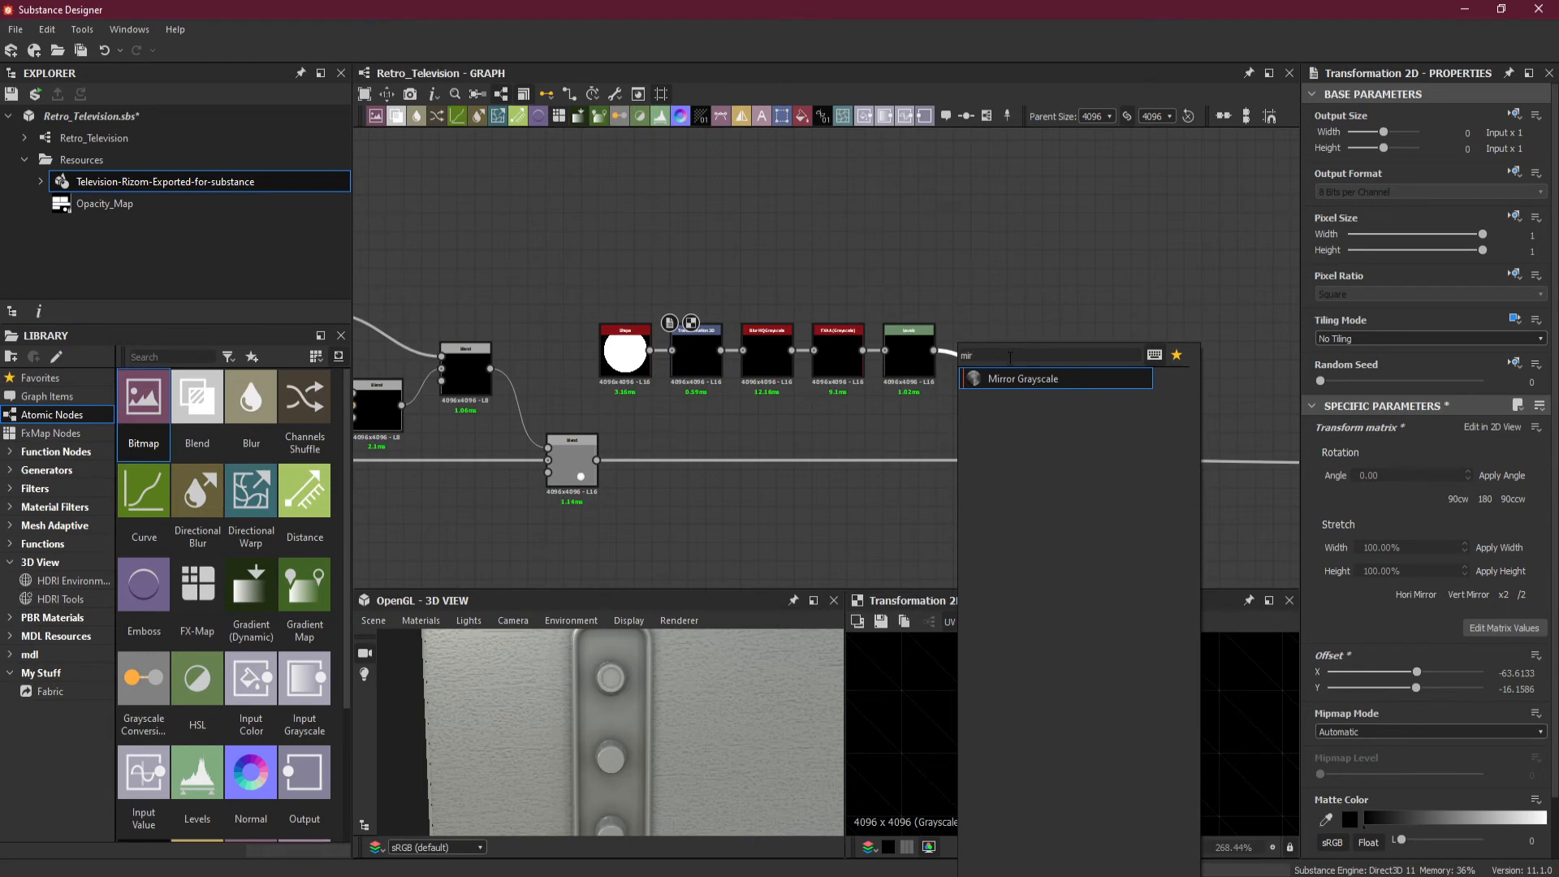
click(1021, 380)
drag(1010, 399, 991, 353)
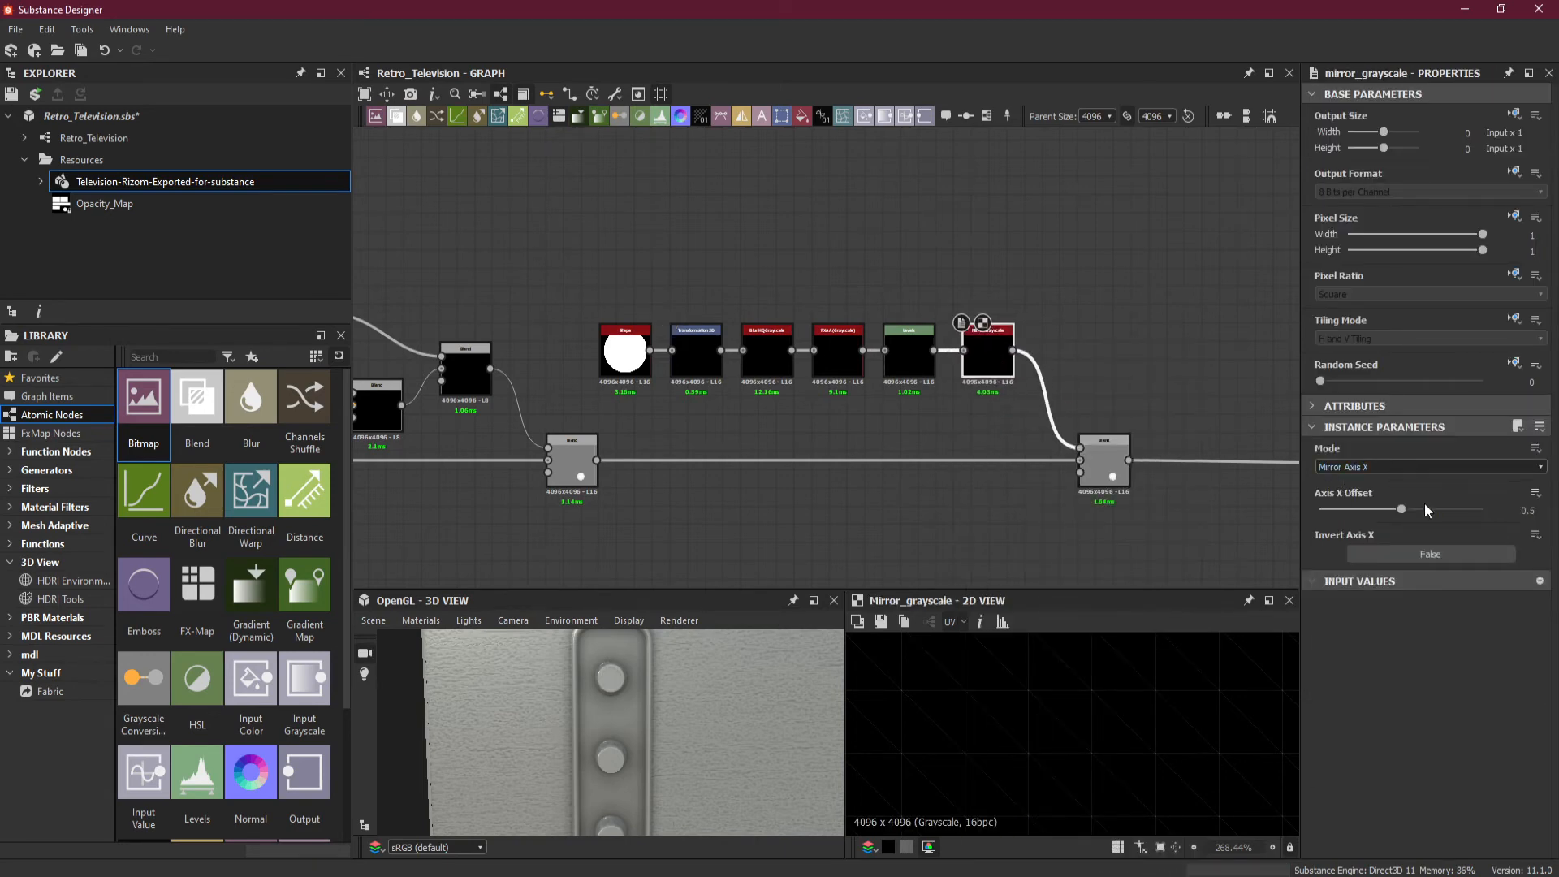
- Set the Mirror Grayscale node's Axis X Offset to 0.78, and finally to 0.96, checking the disc's position against the UV layout and knobs
click(1446, 509)
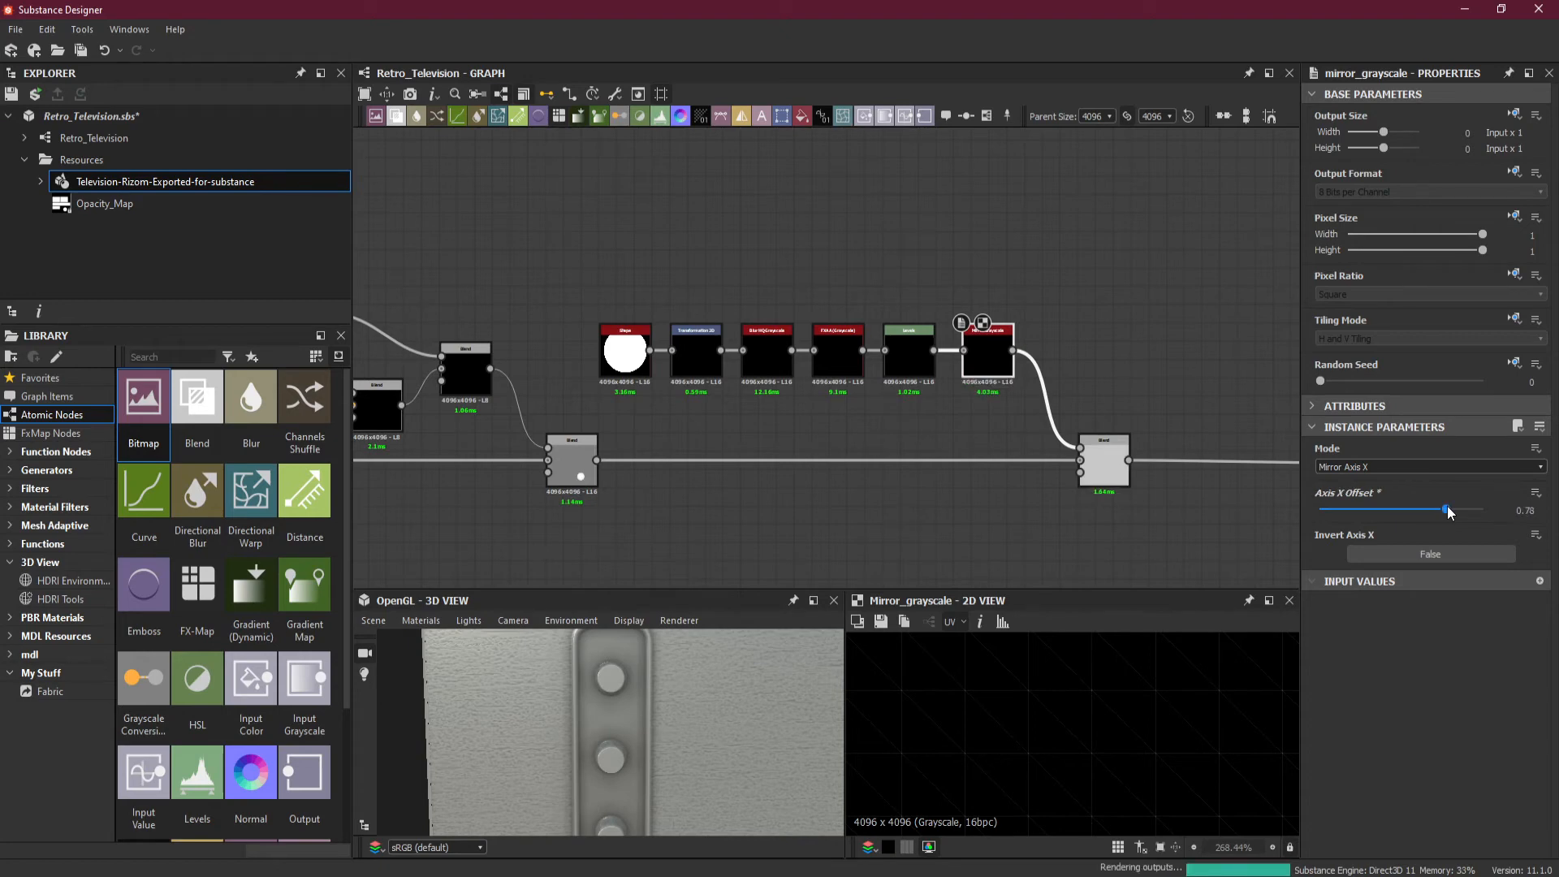
scroll(1263, 695, down, 3)
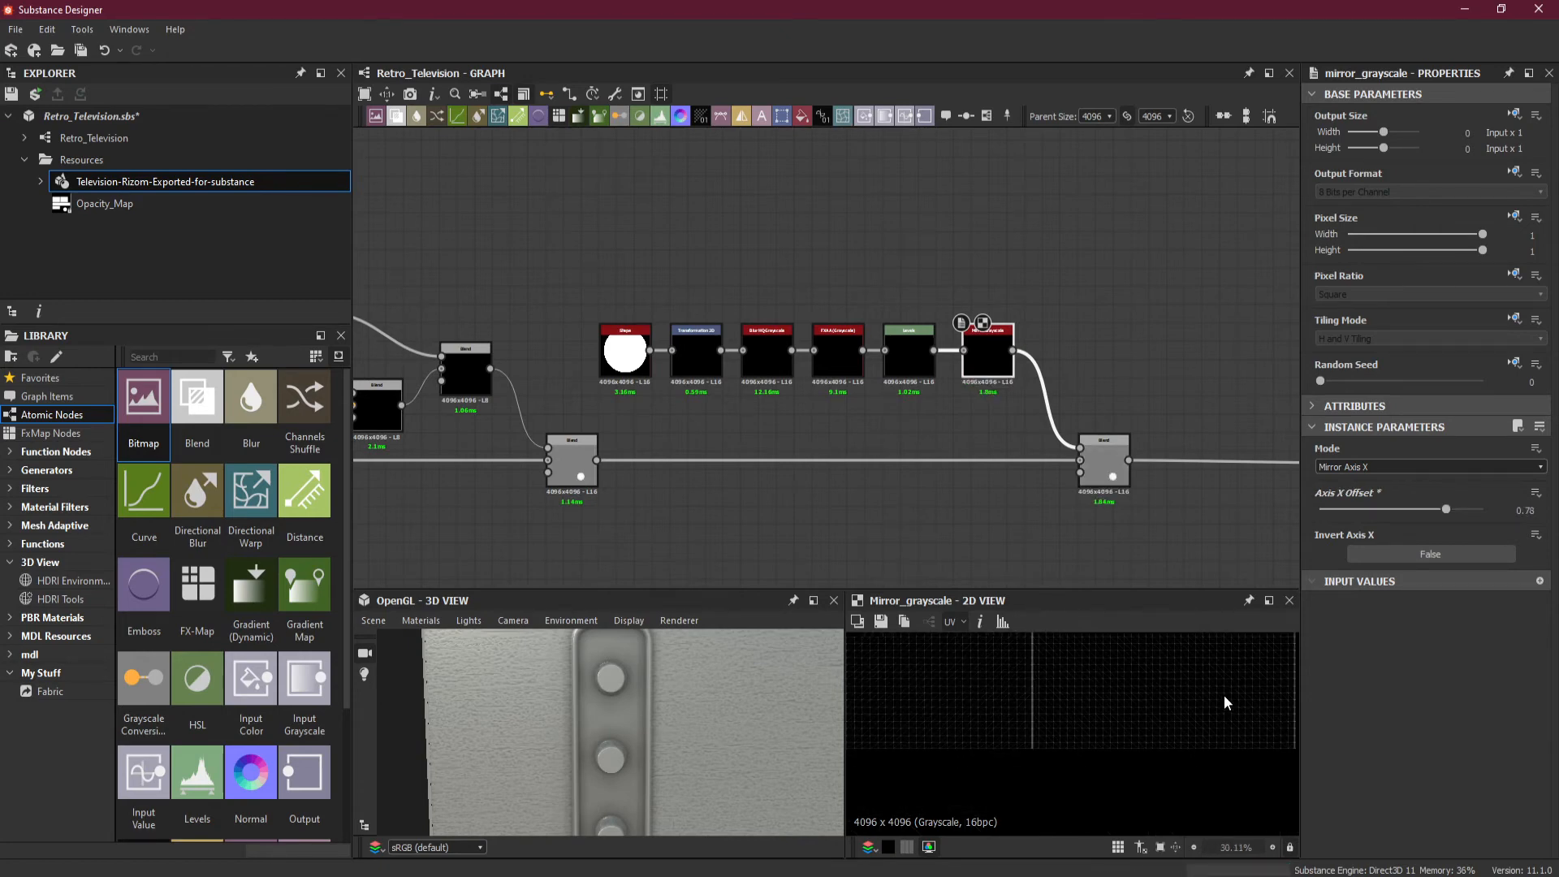
scroll(1224, 695, down, 5)
middle_drag(1220, 696, 1118, 725)
drag(1446, 509, 1477, 510)
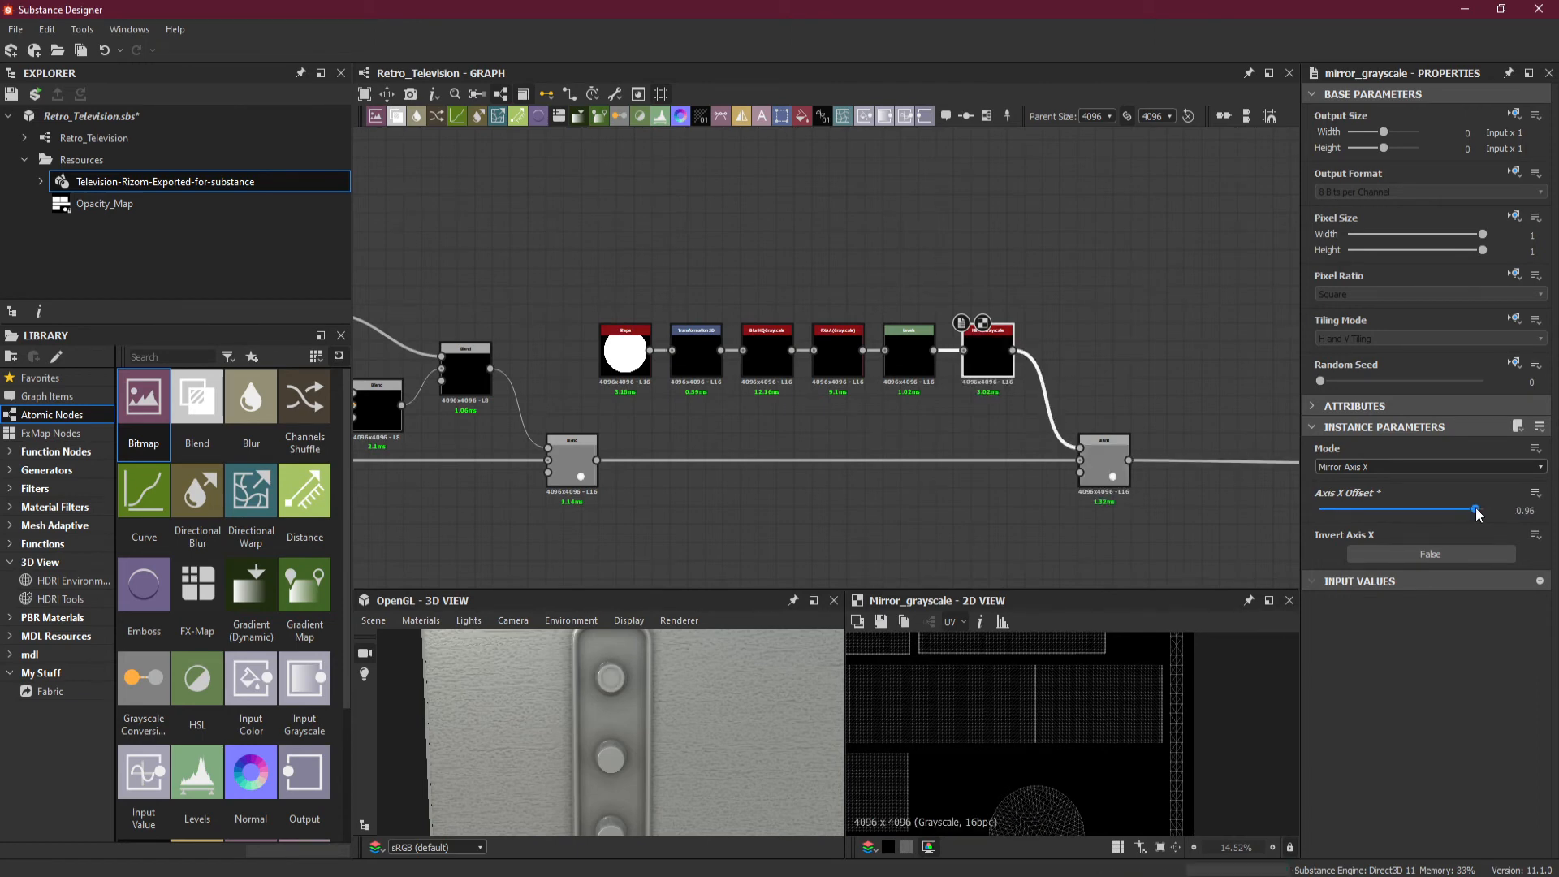
click(697, 363)
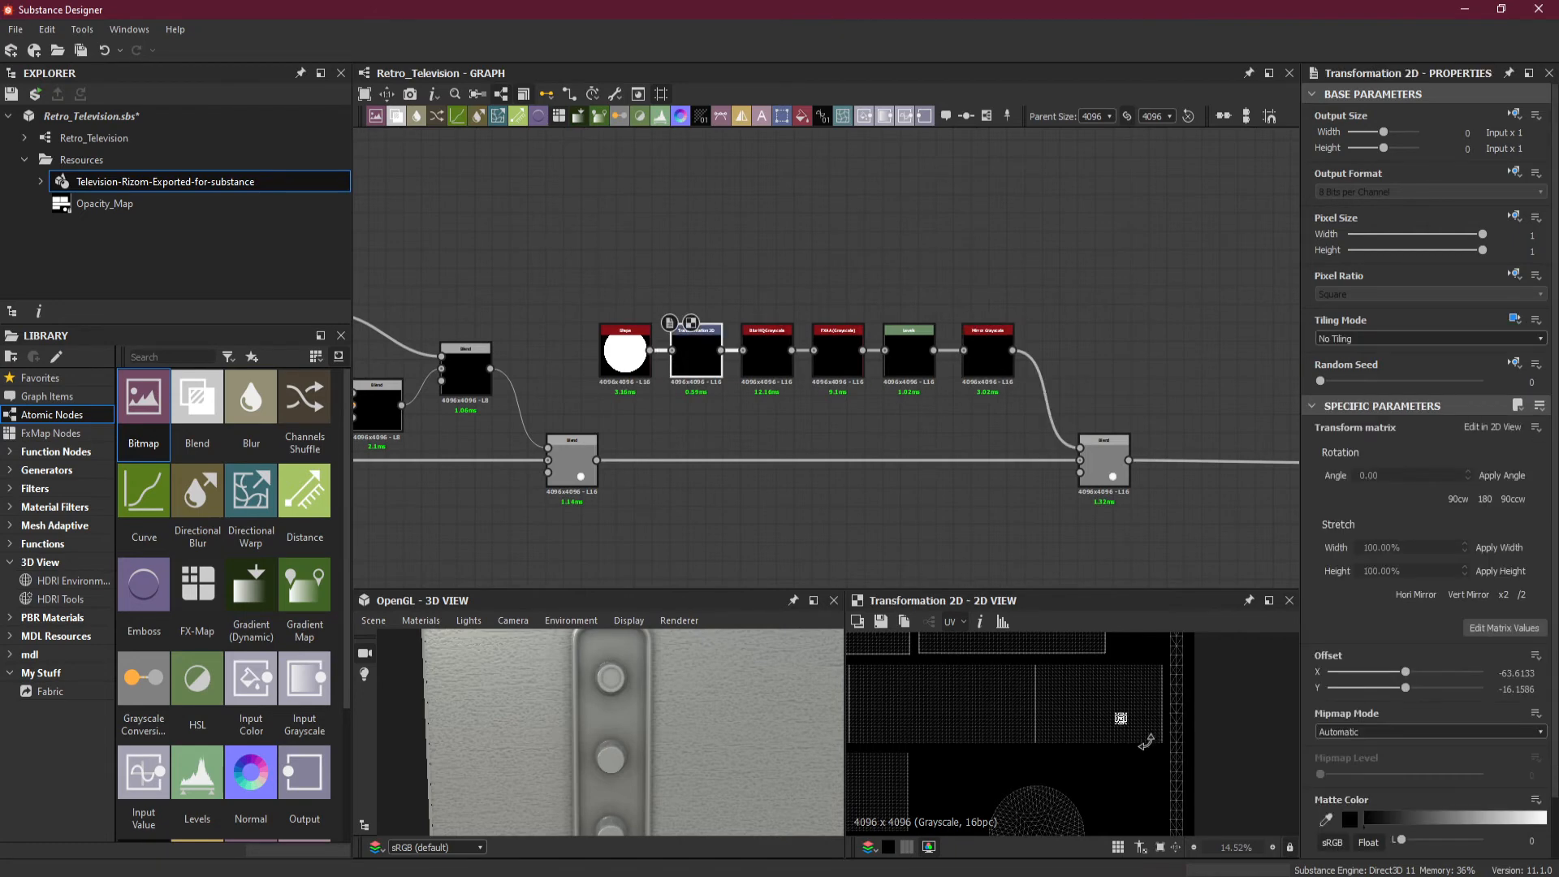
scroll(1130, 686, up, 4)
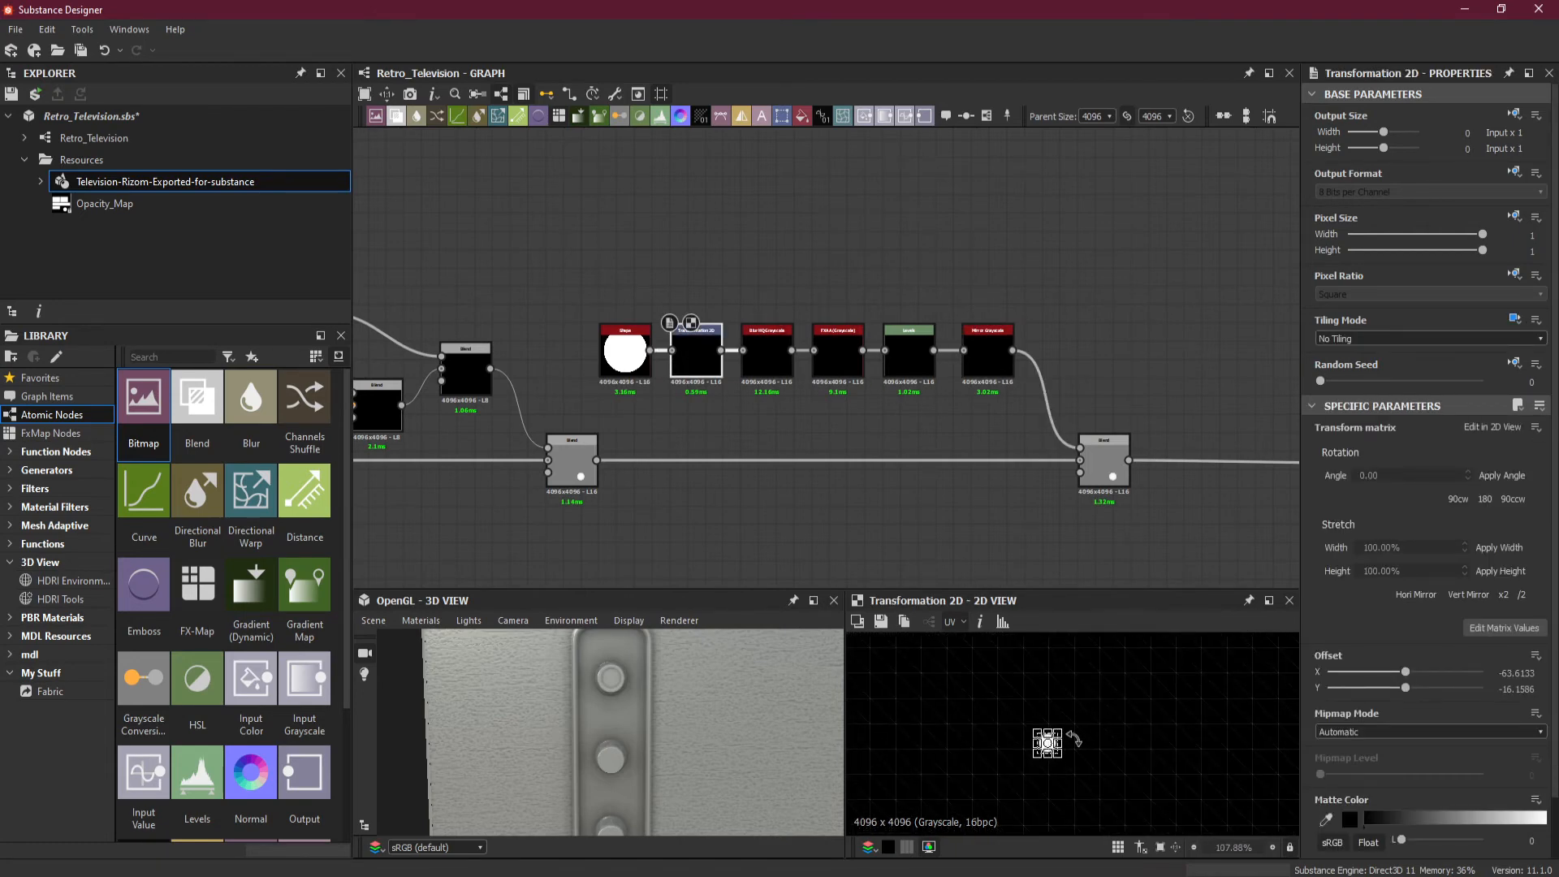
click(986, 363)
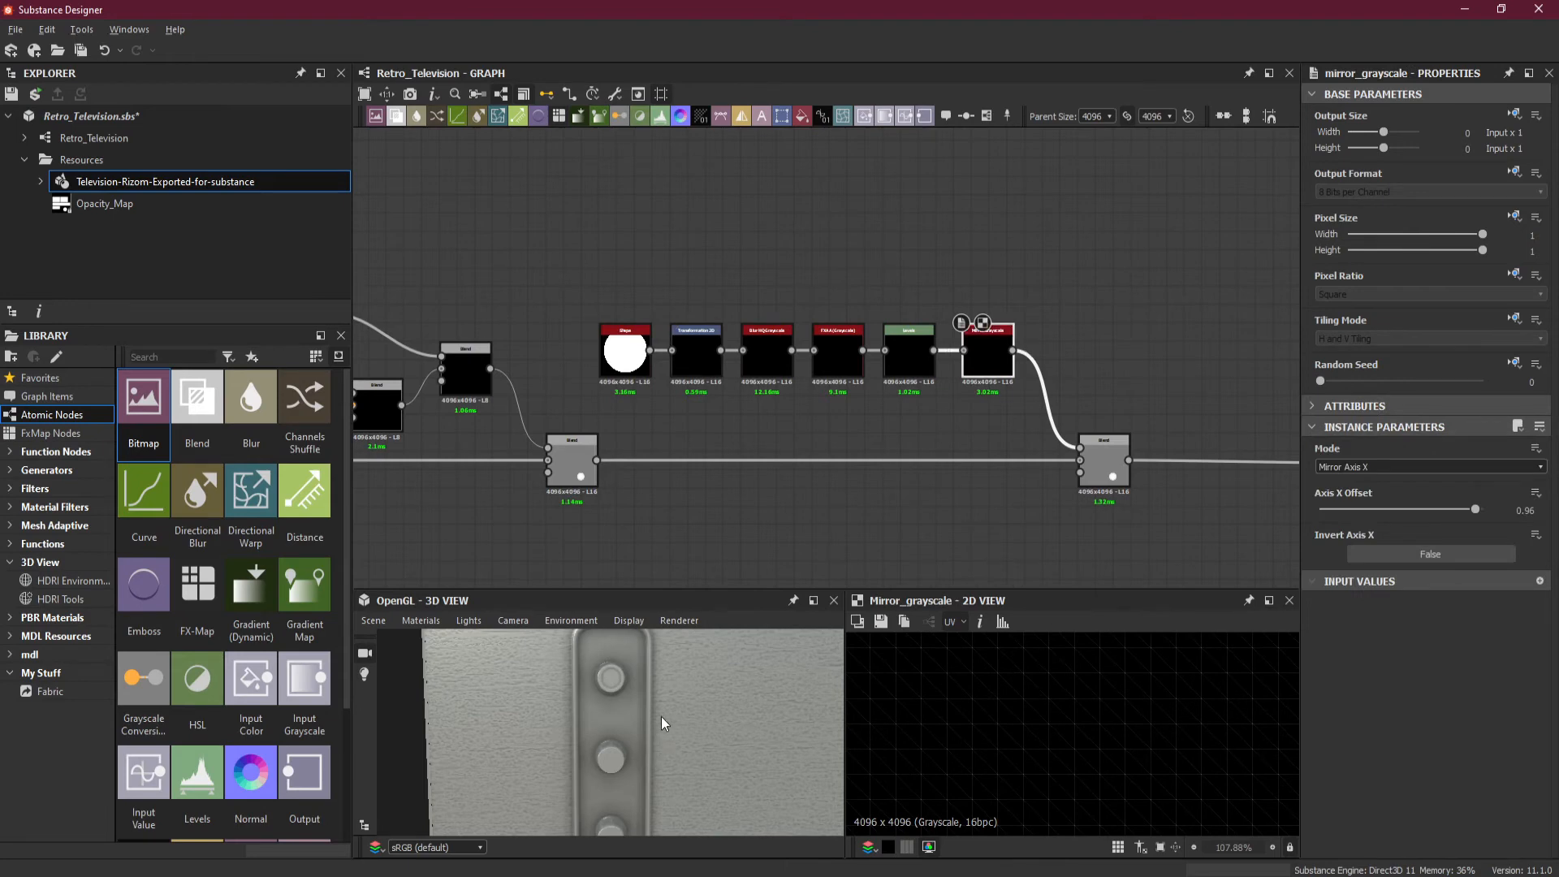
scroll(662, 706, down, 3)
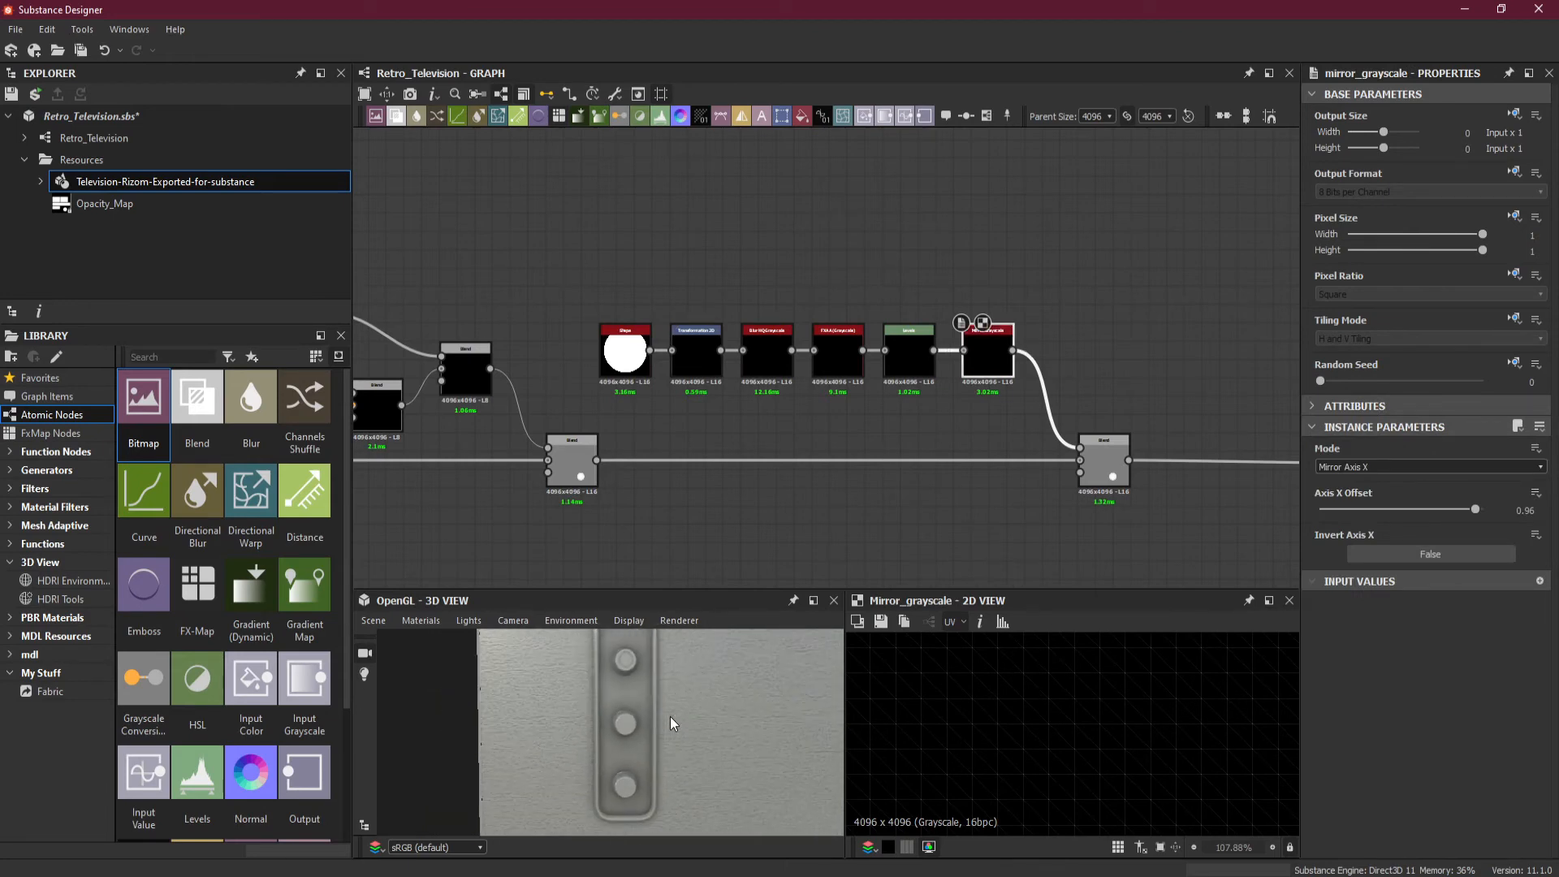
- Duplicate the Levels node, park the copy above the row, and delete the original so FXAA feeds Mirror Grayscale directly
click(914, 358)
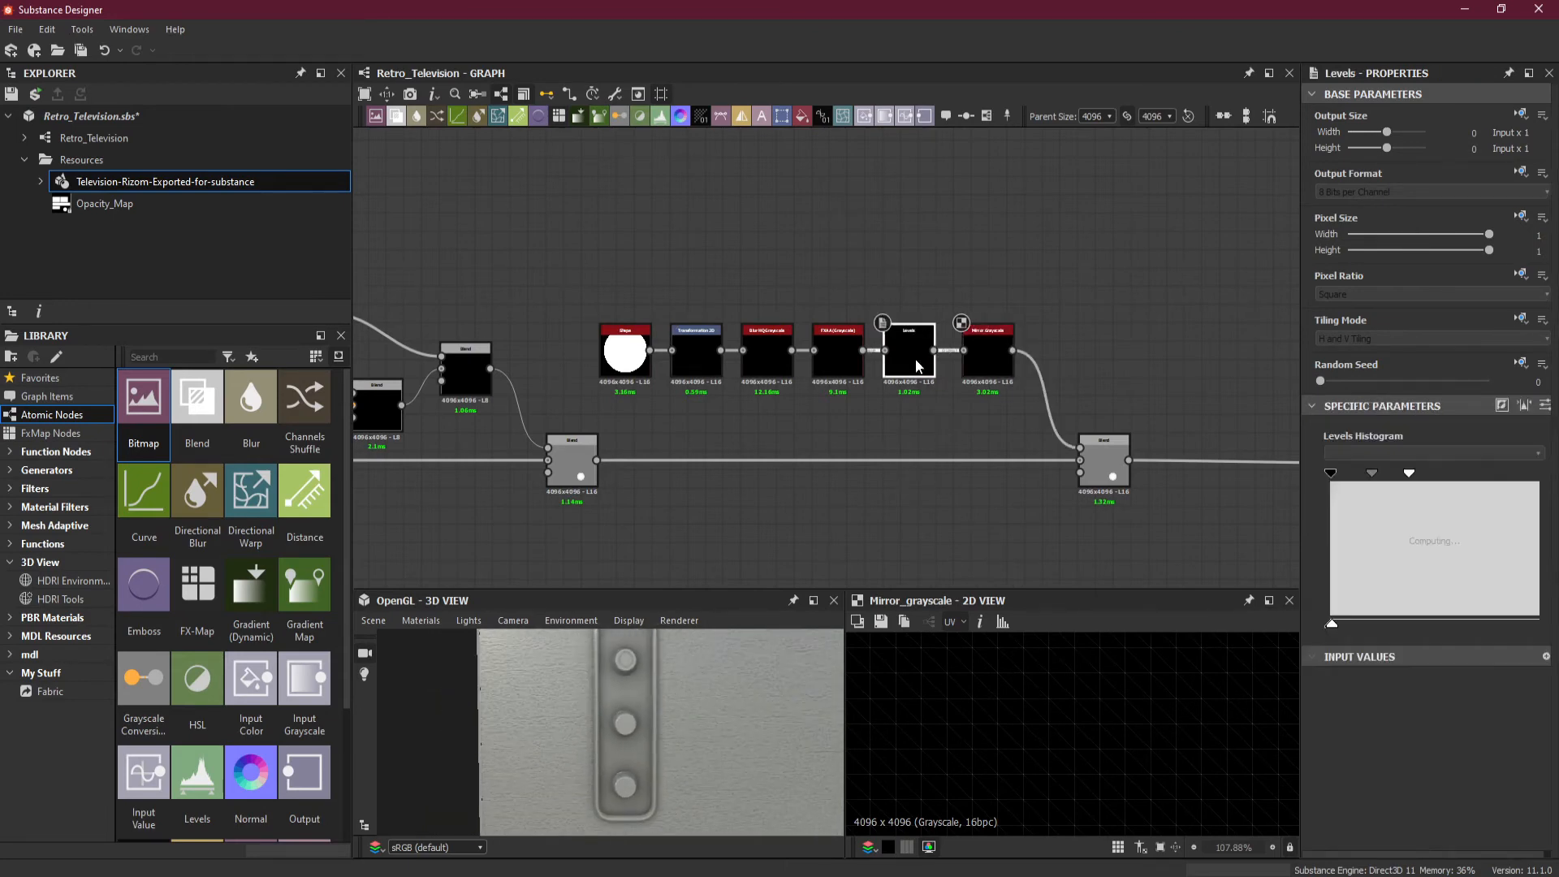
scroll(914, 358, up, 5)
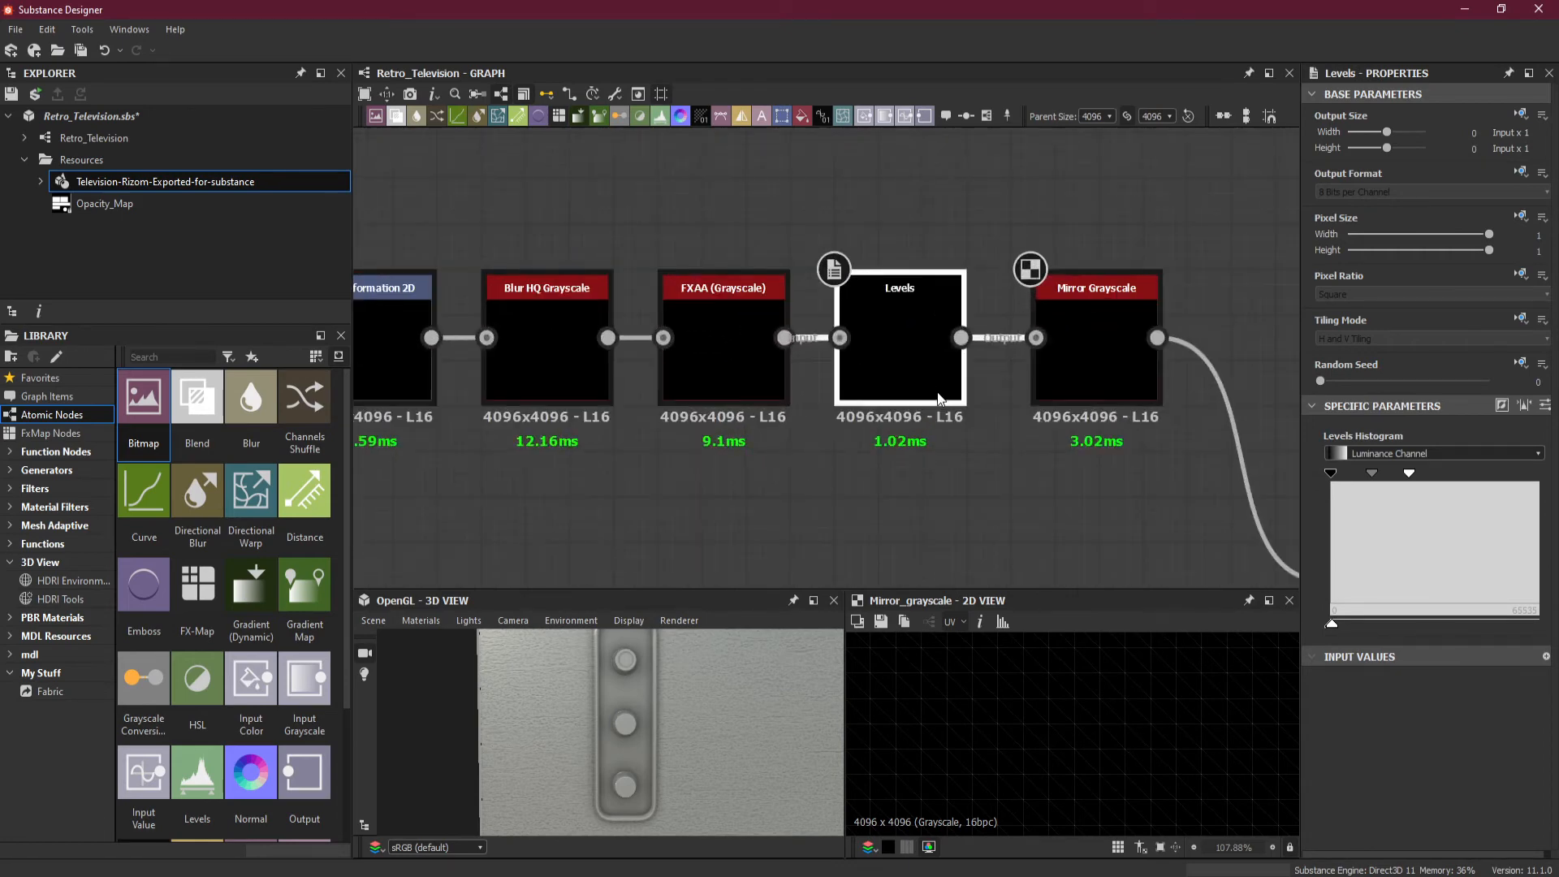
key(ctrl+d)
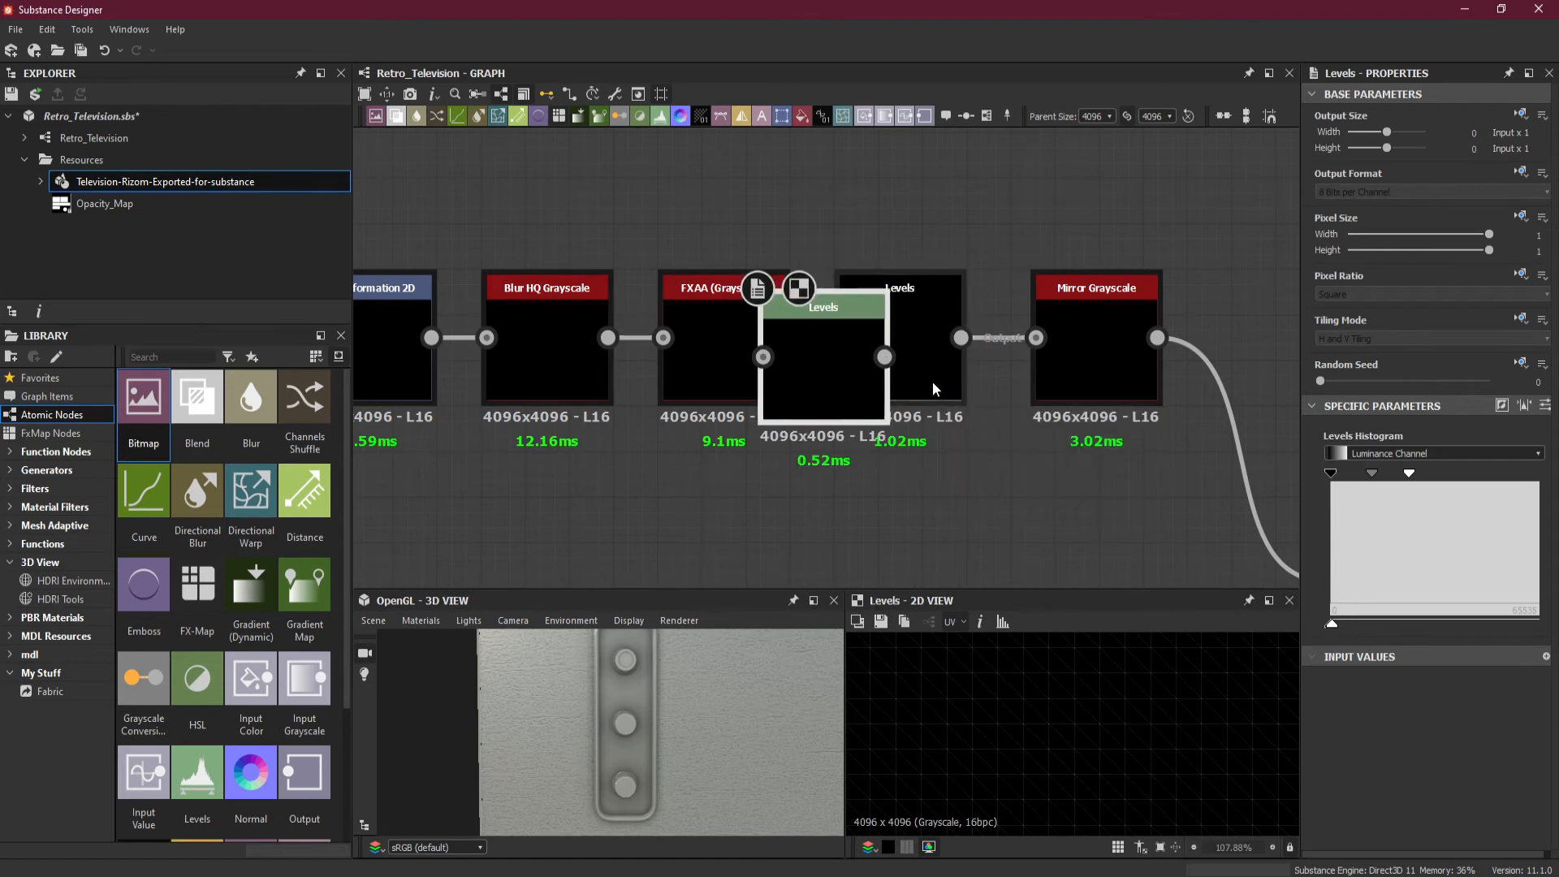
drag(809, 373, 883, 169)
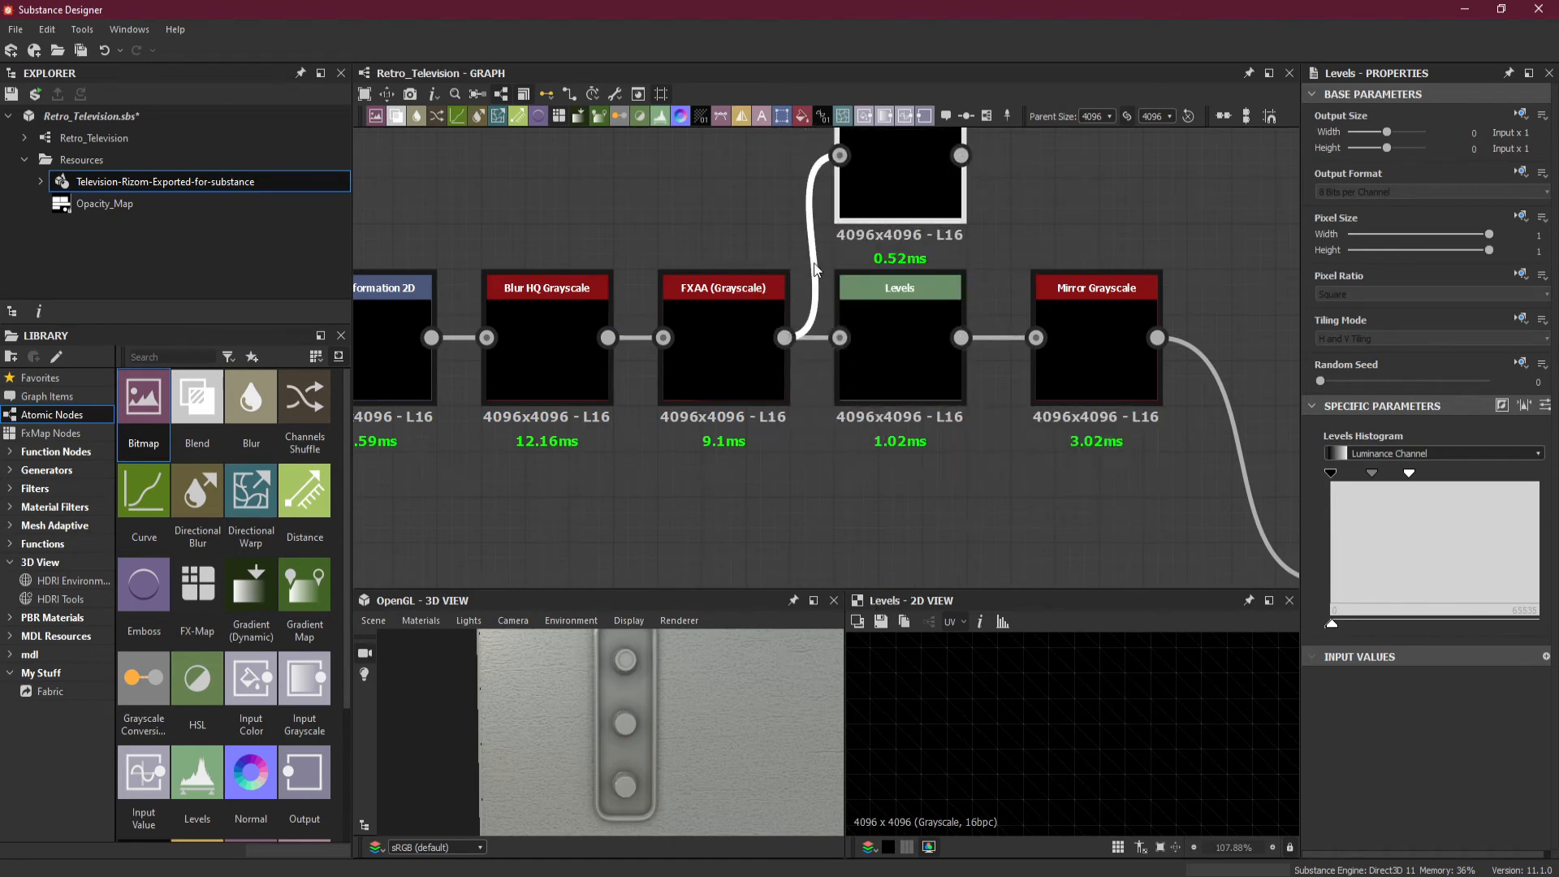
click(893, 305)
key(Delete)
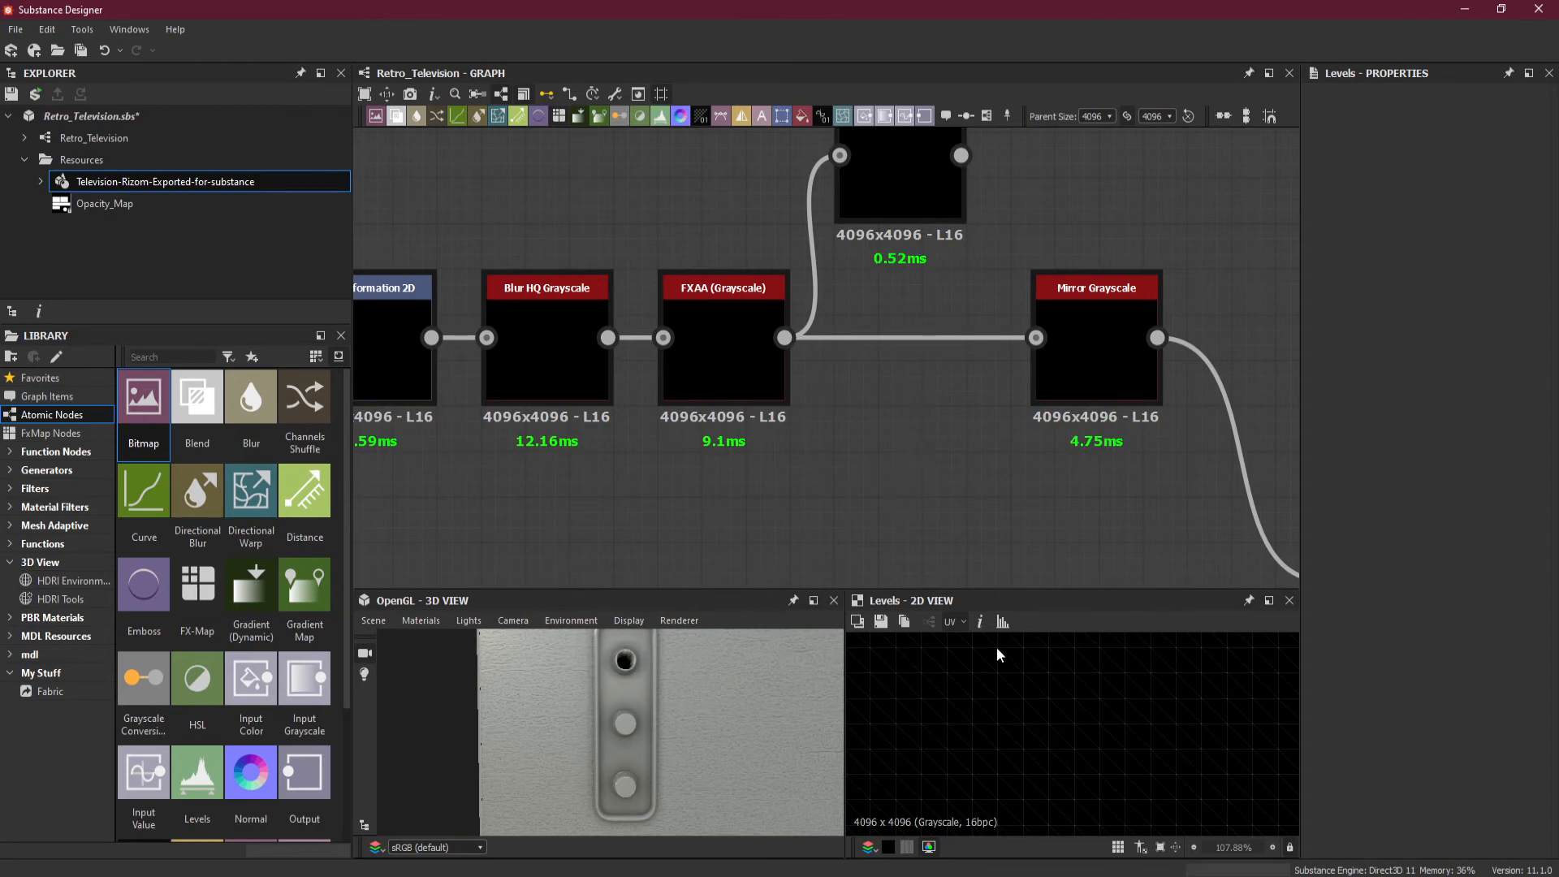
- Preview the Mirror Grayscale node and set its Axis X Offset to 0.87
click(1055, 327)
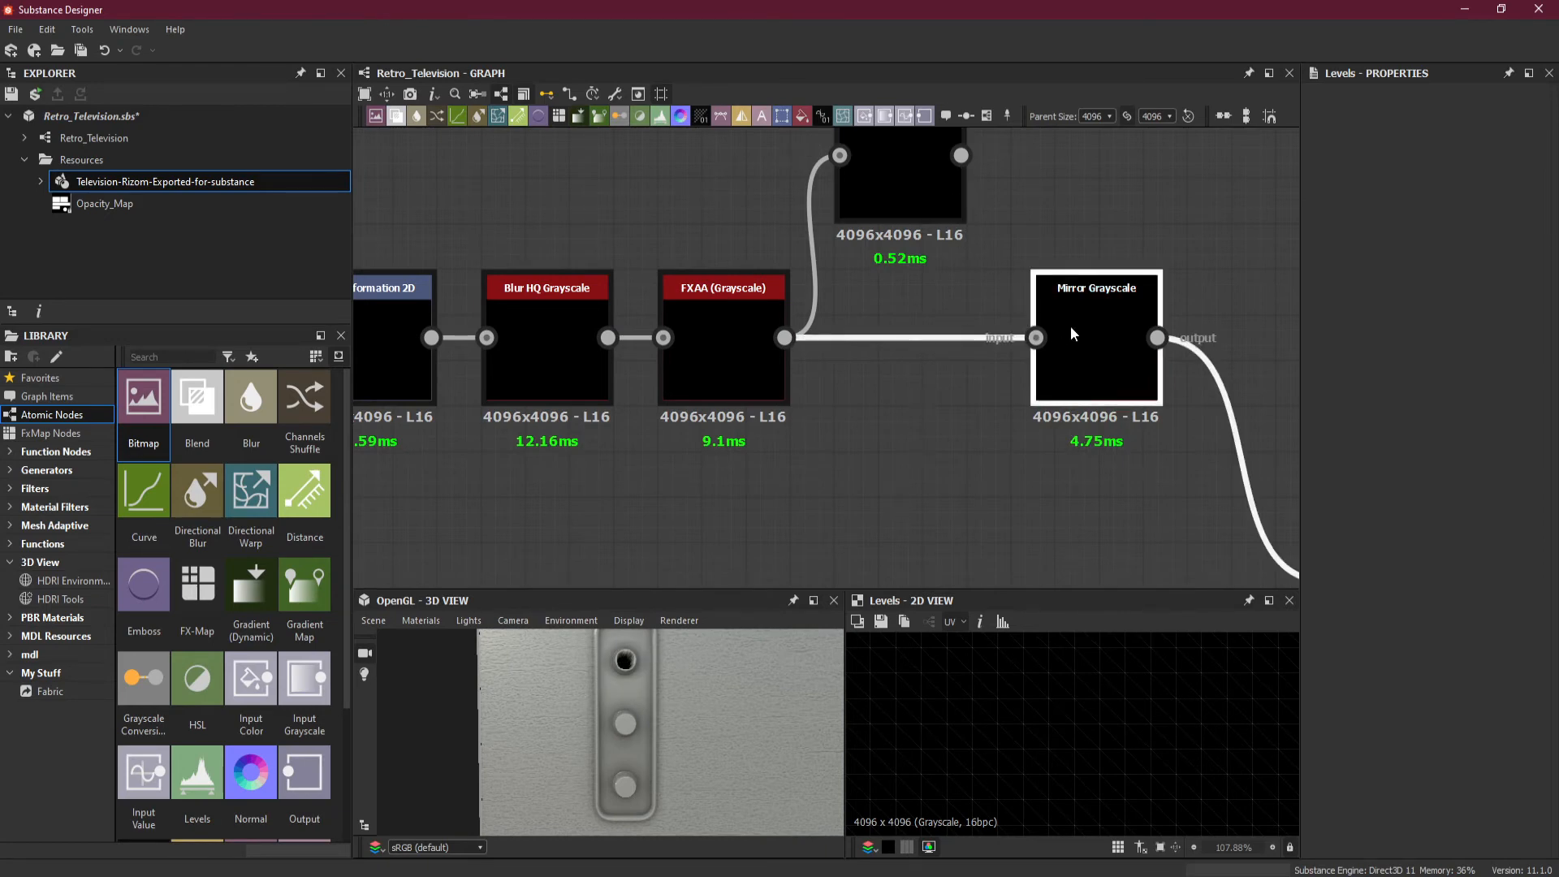
double_click(1070, 325)
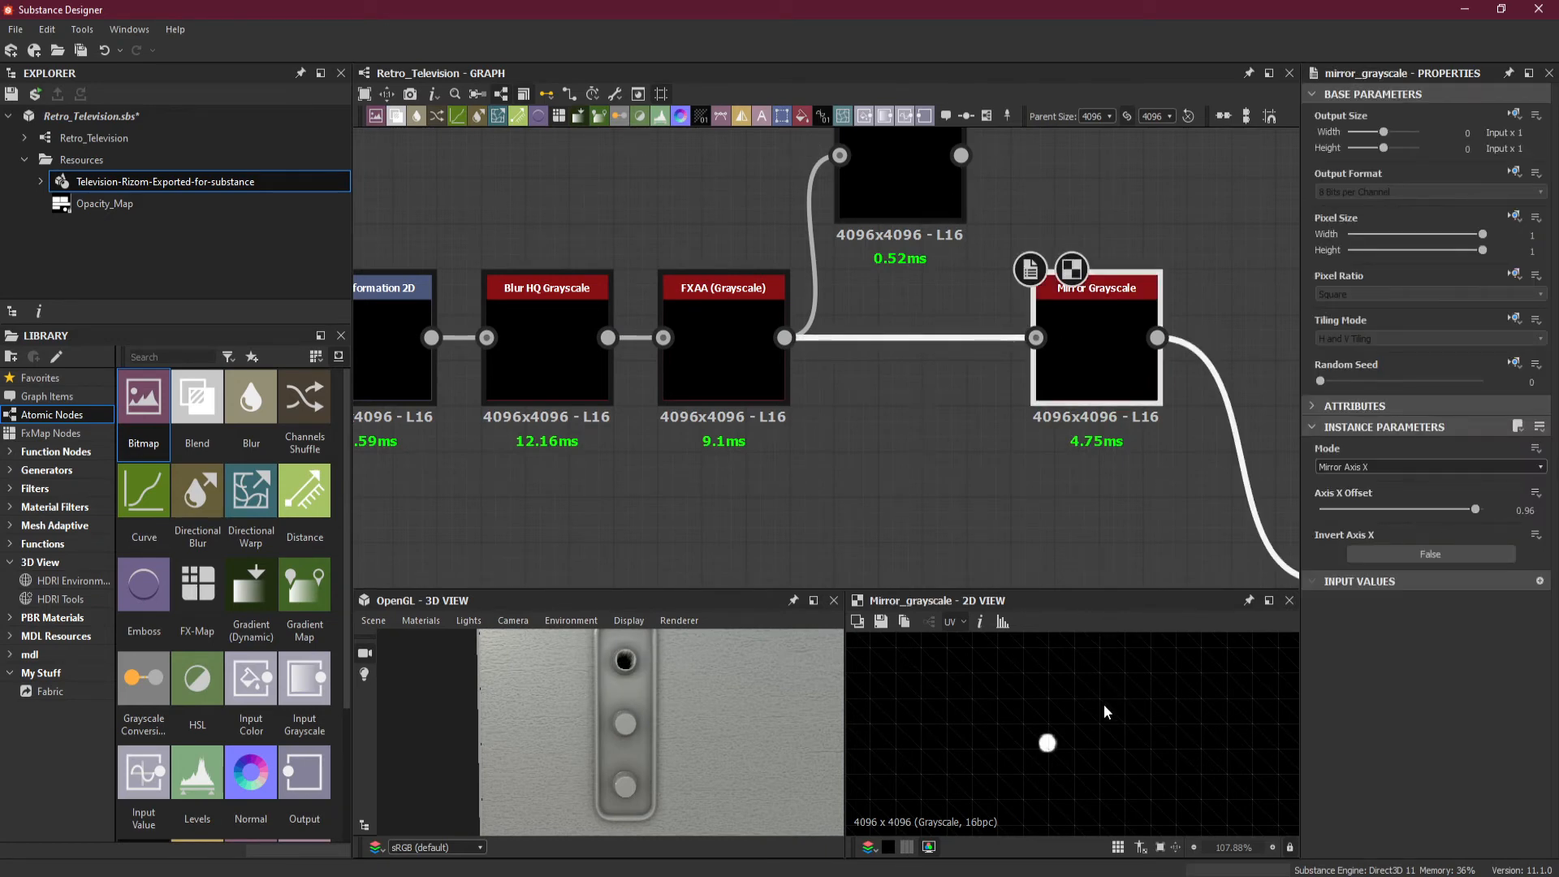
scroll(1103, 712, down, 5)
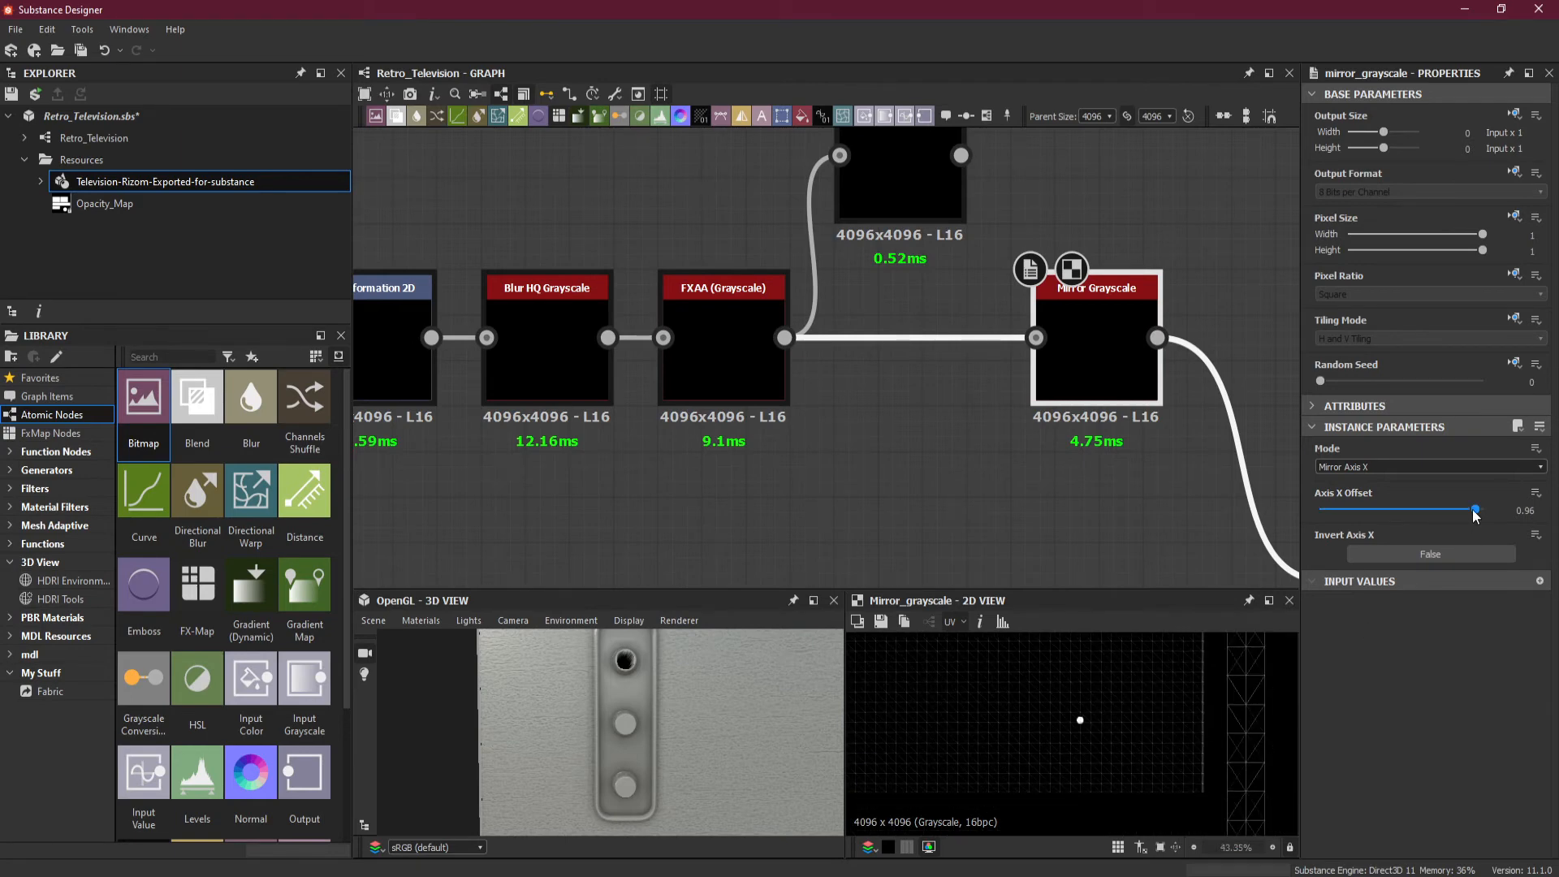
drag(1476, 517, 1466, 515)
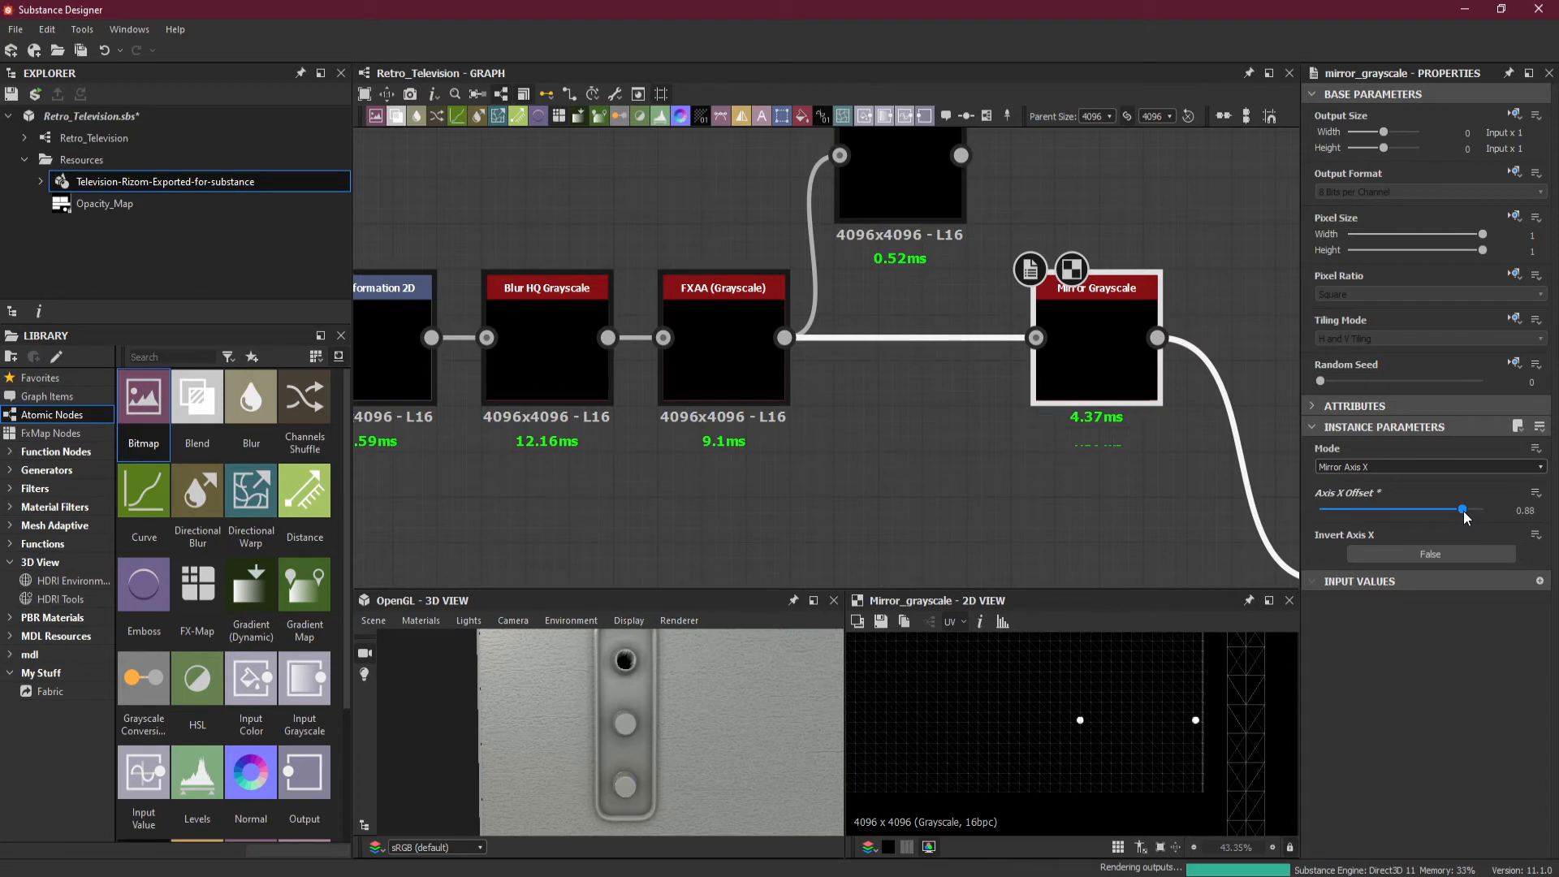
drag(1463, 512, 1461, 512)
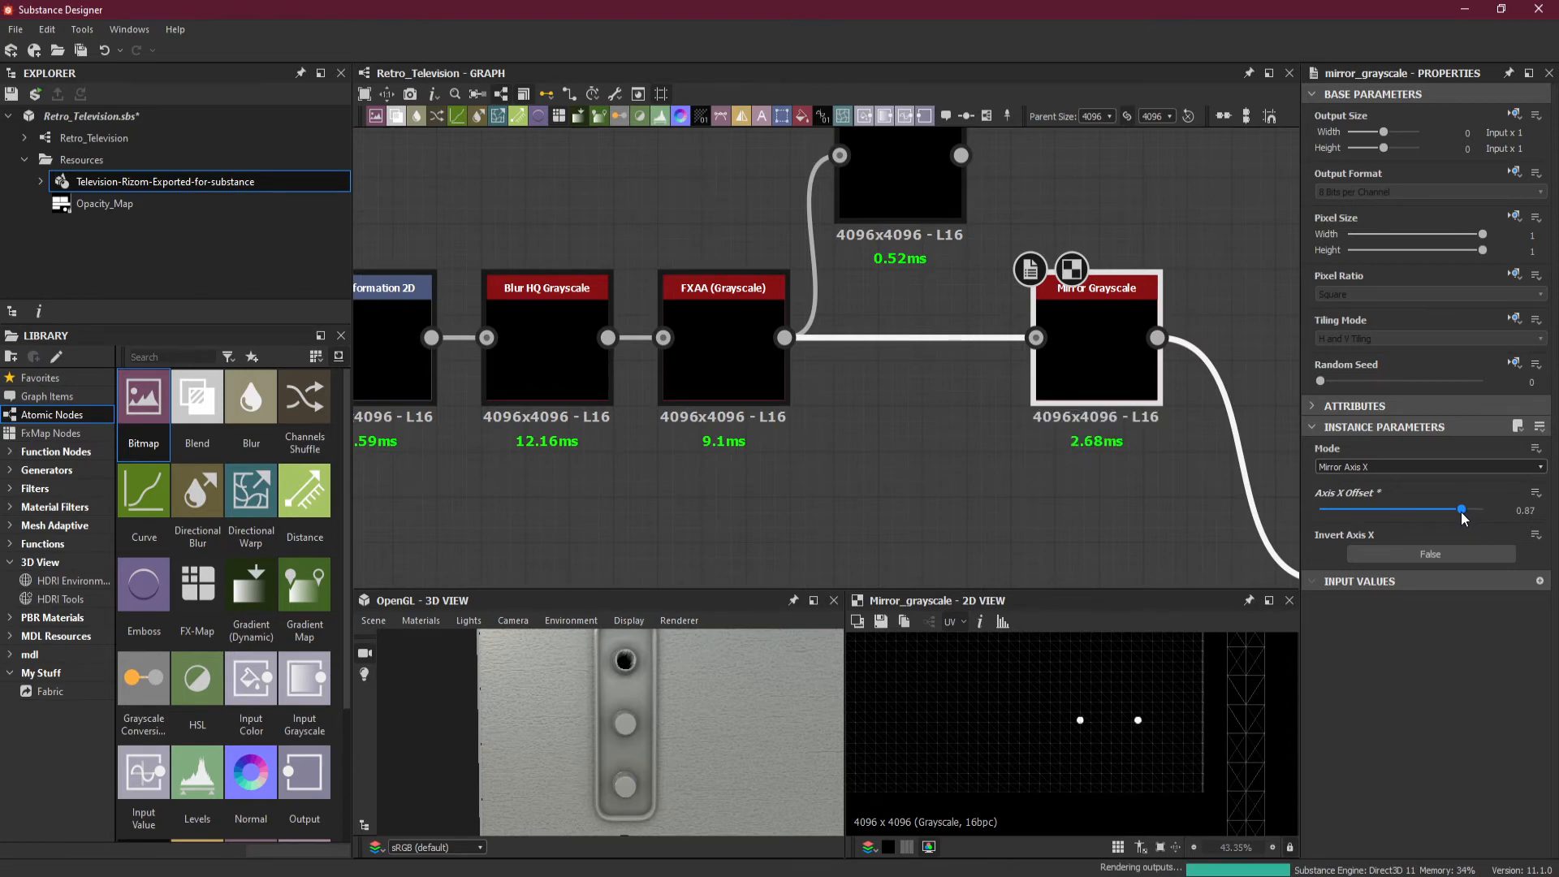
- Examine the mirrored disc's alignment with its knob up close in 3D and compare the disc positions in 2D
scroll(627, 810, up, 5)
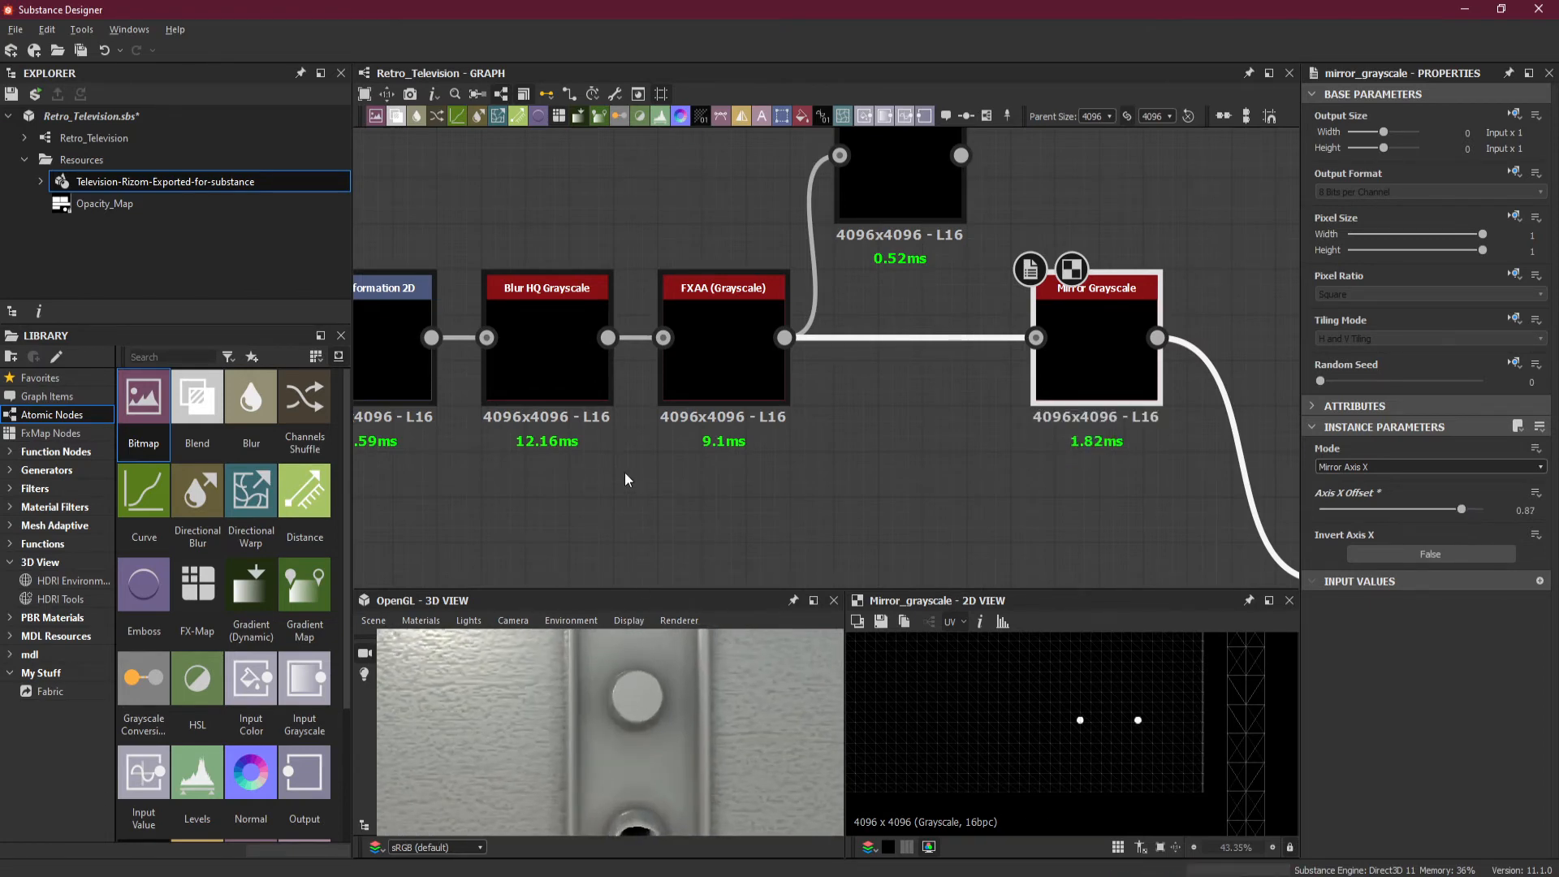
middle_drag(684, 812, 664, 753)
right_drag(660, 750, 649, 519)
drag(675, 710, 676, 693)
scroll(1142, 689, up, 3)
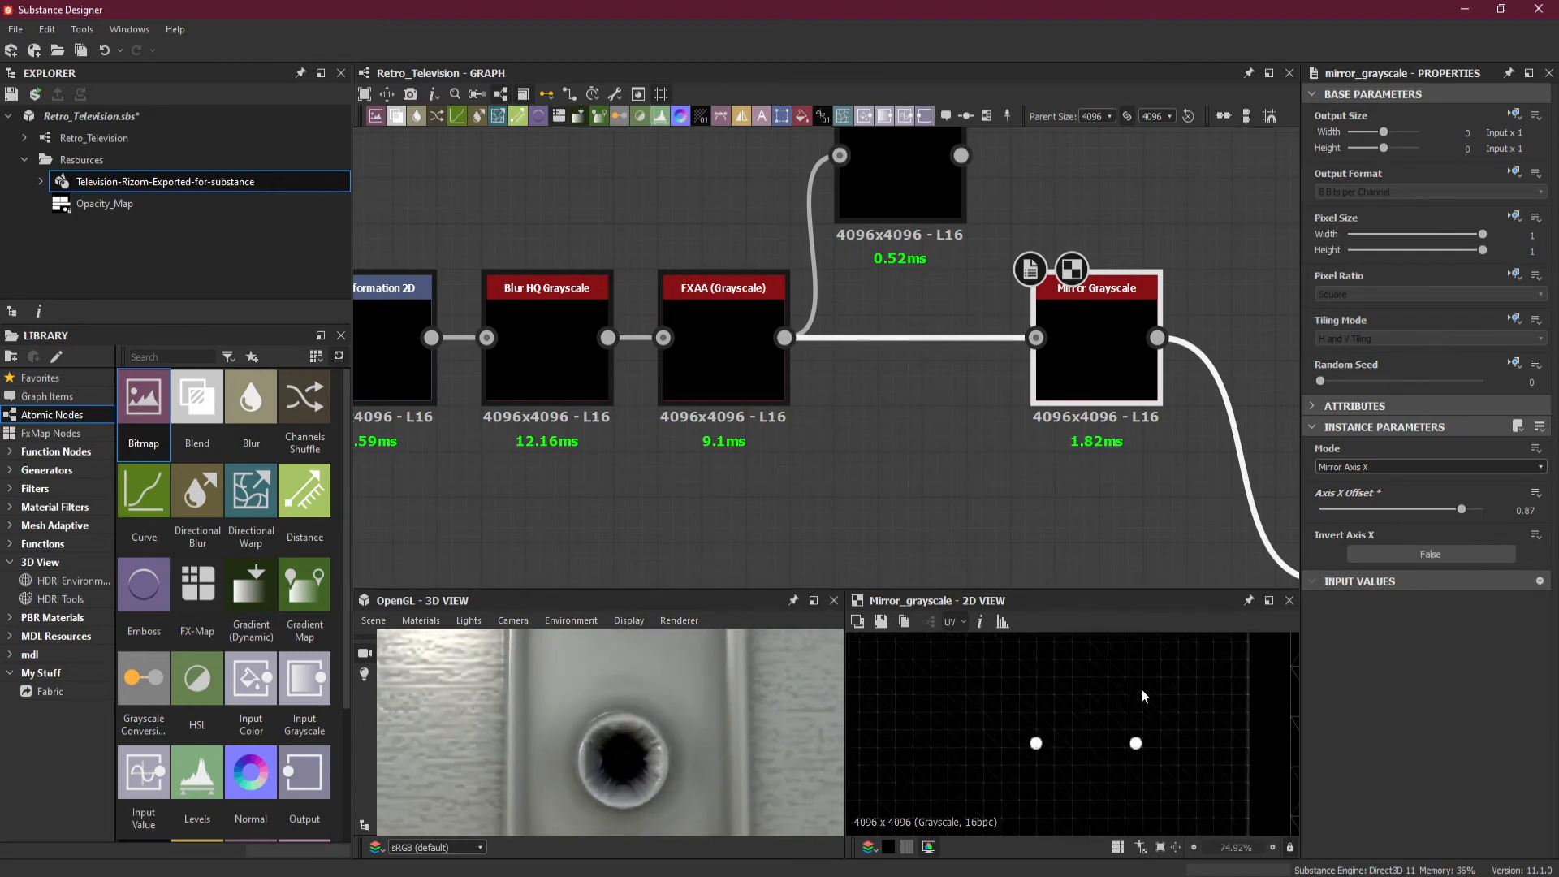
scroll(1092, 743, up, 3)
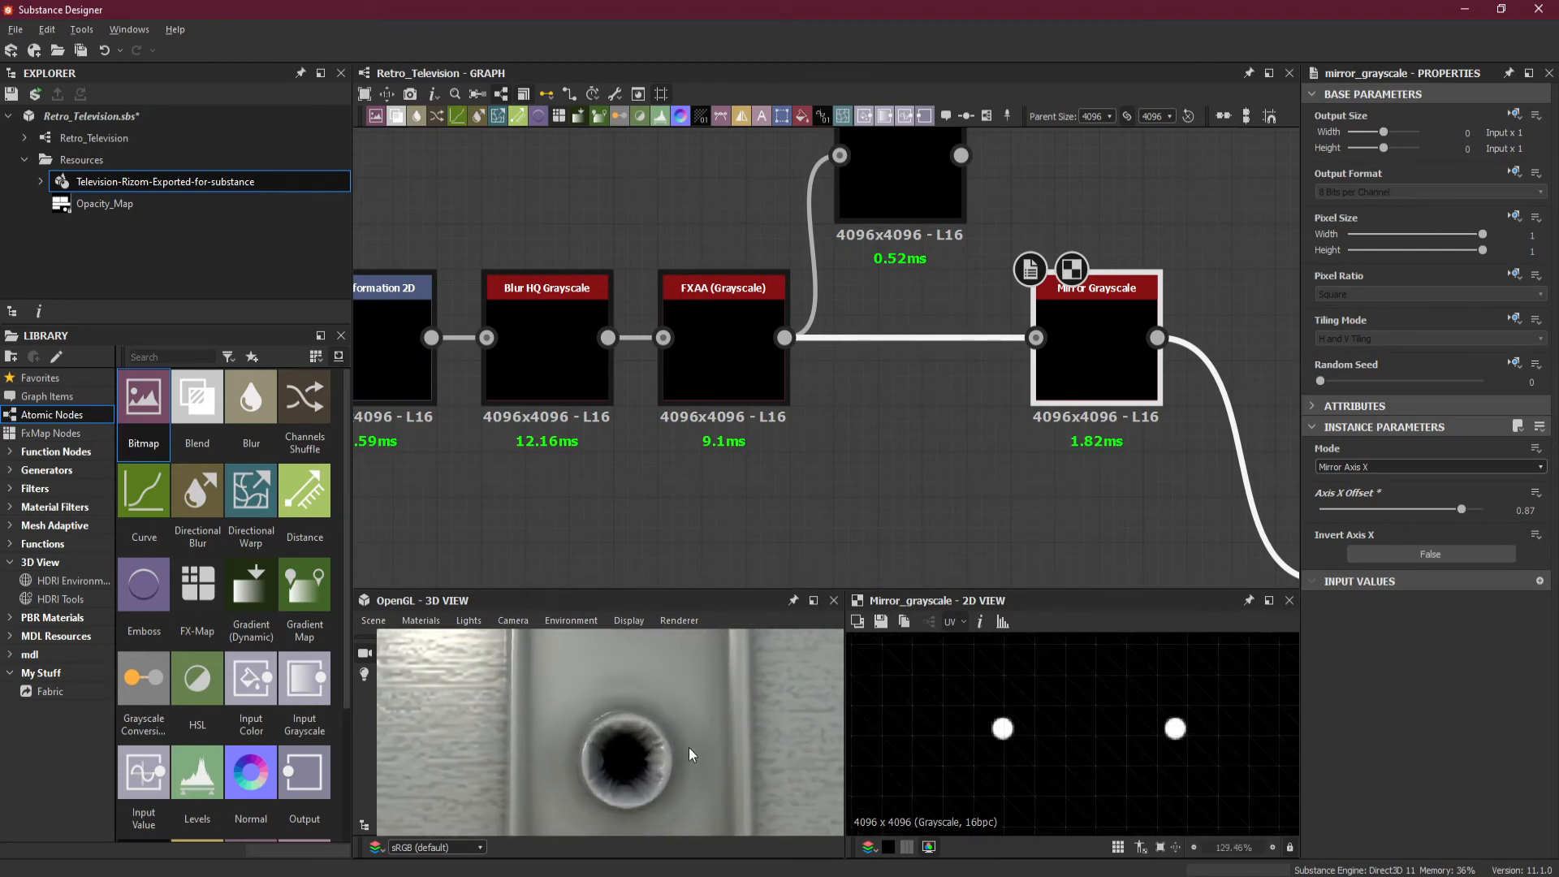
drag(688, 751, 670, 723)
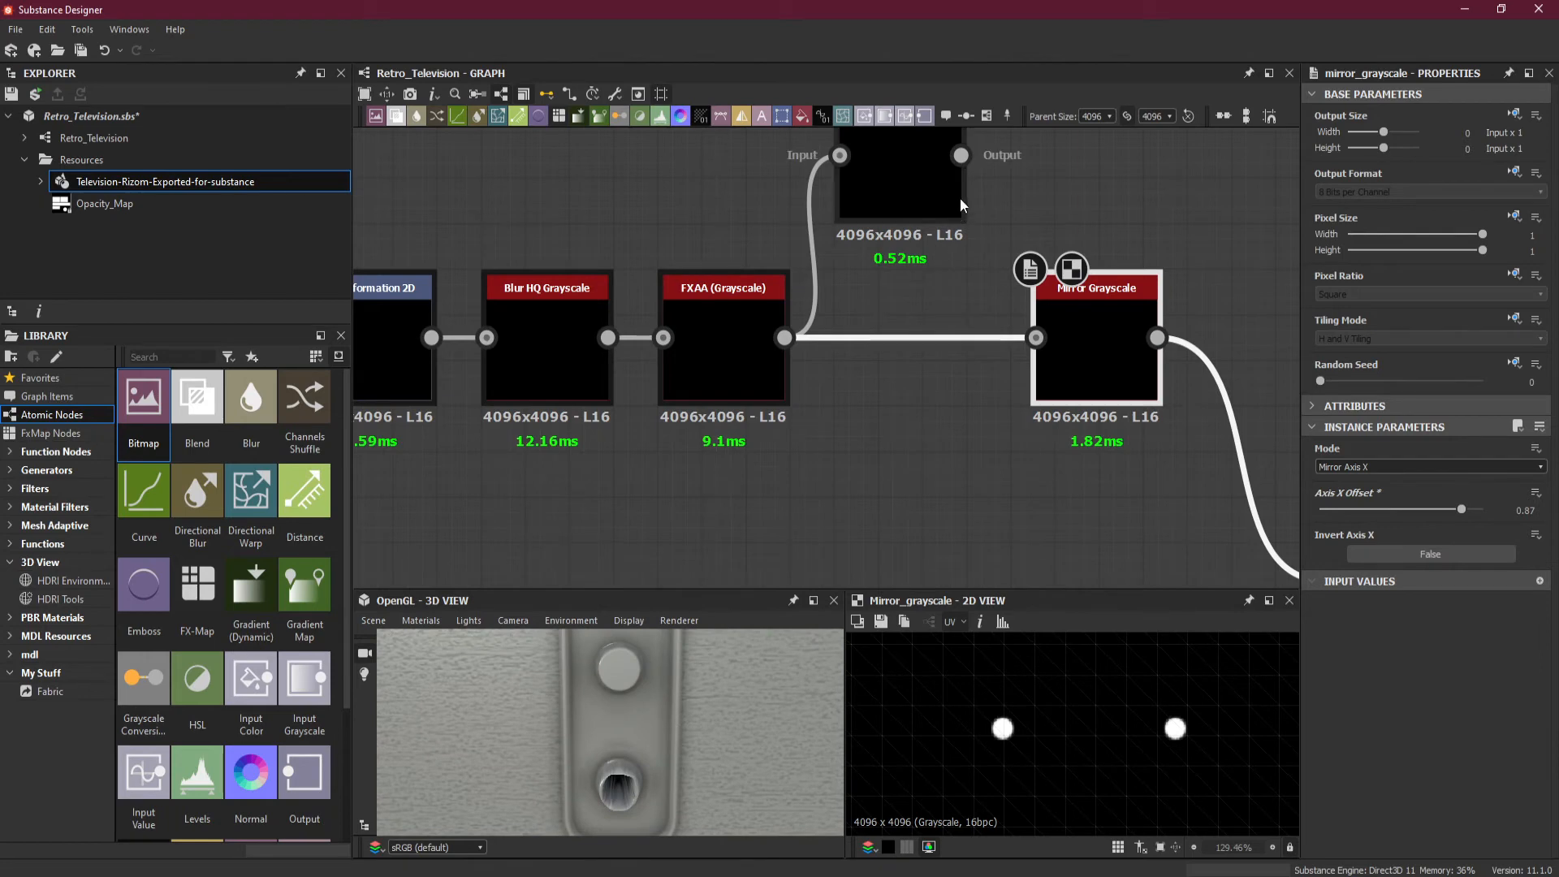
- Connect the Levels copy to the Mirror Grayscale input, check the knob recesses in 3D, and place Levels back in the row
drag(960, 155, 1037, 335)
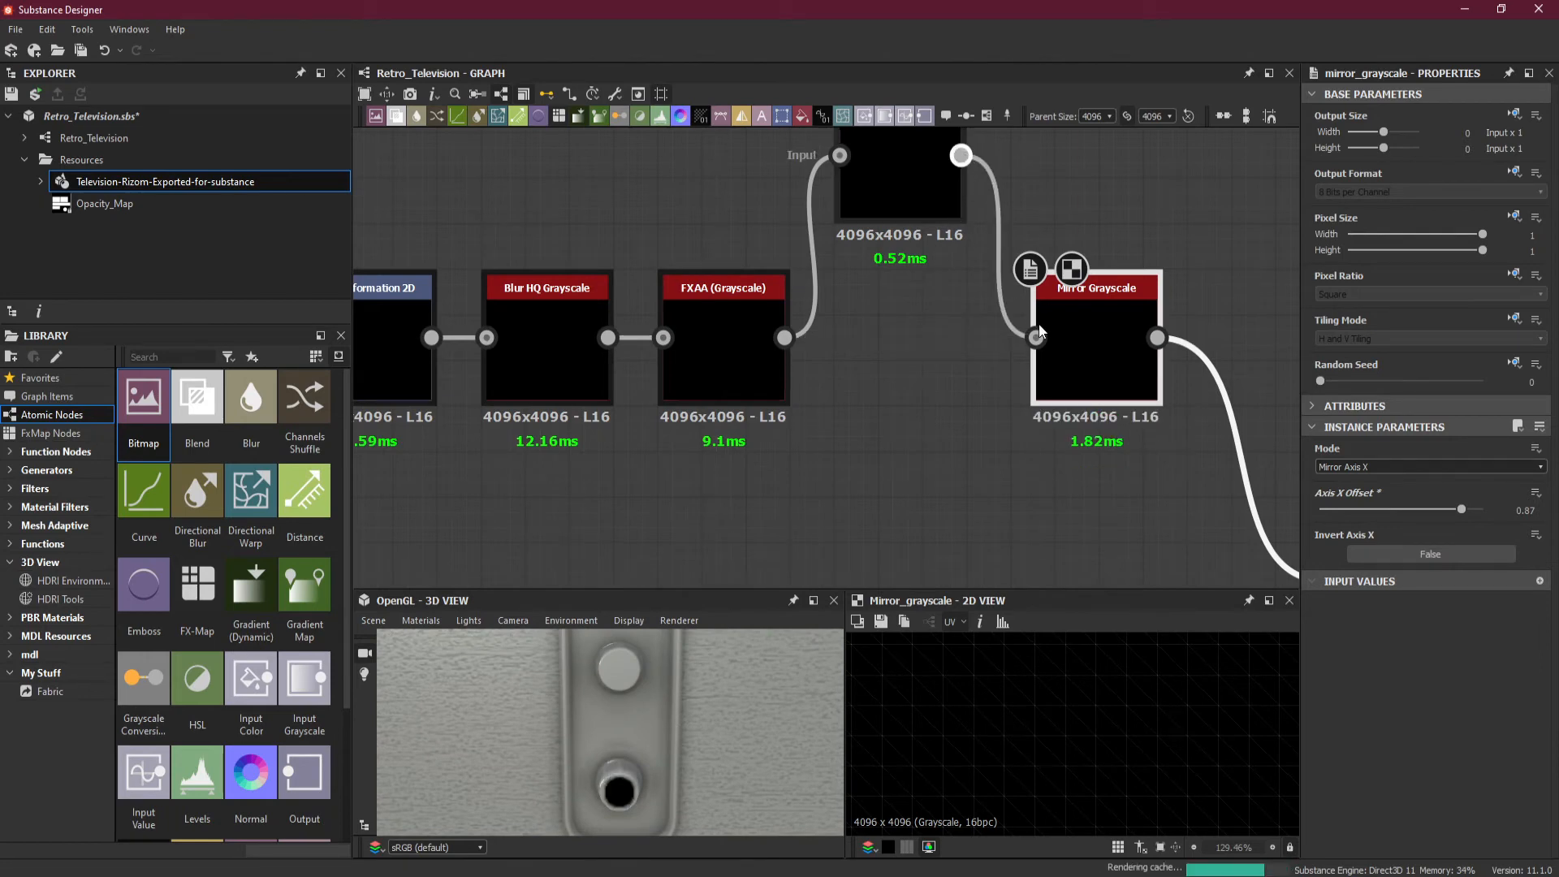
drag(626, 771, 618, 631)
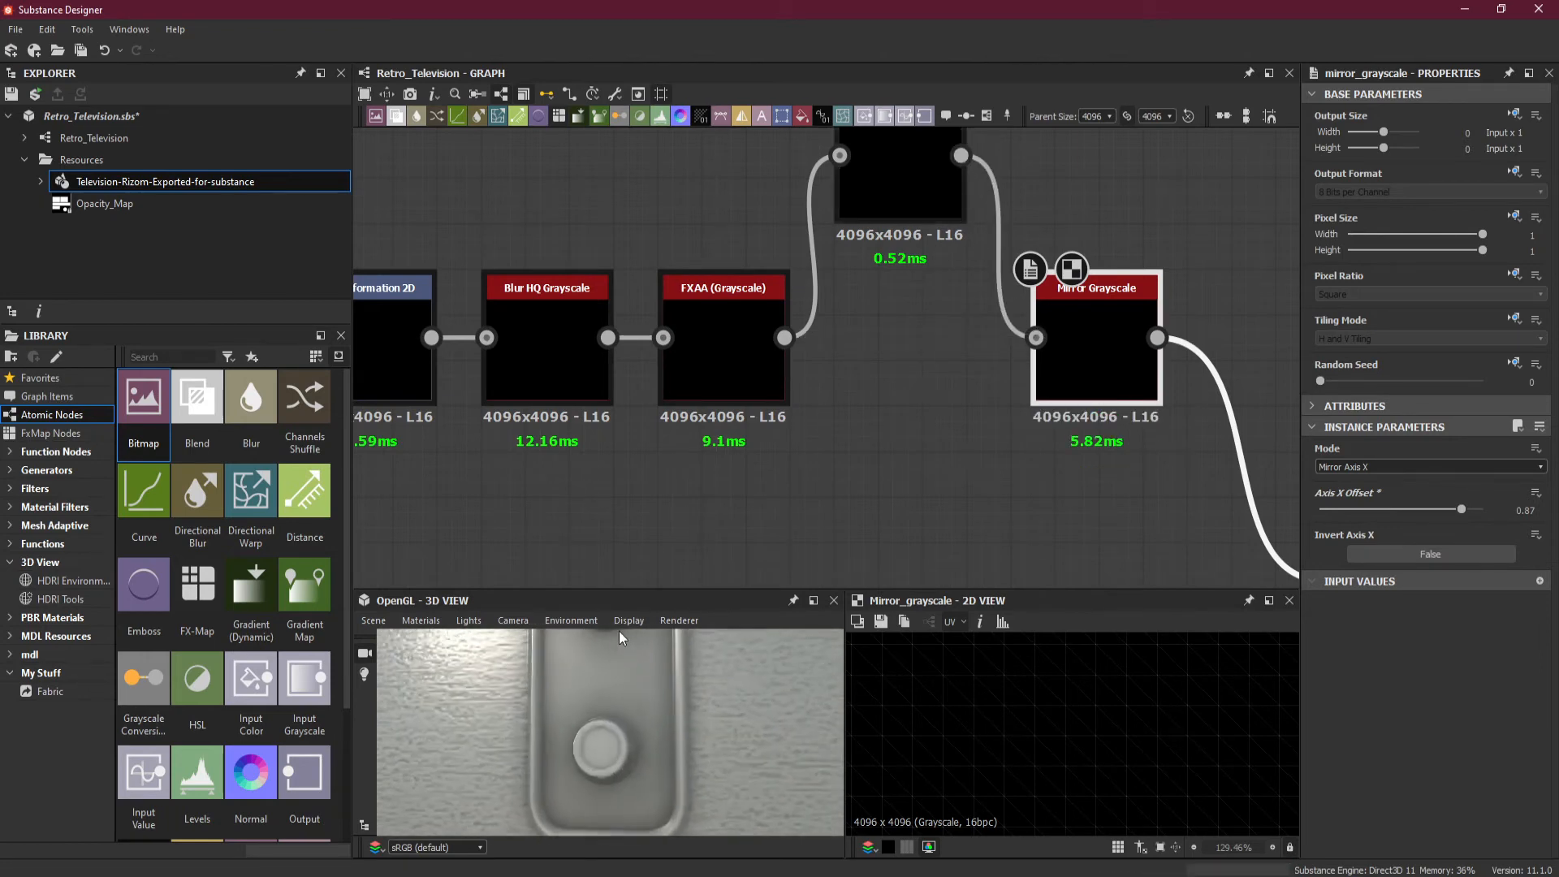
scroll(697, 718, down, 3)
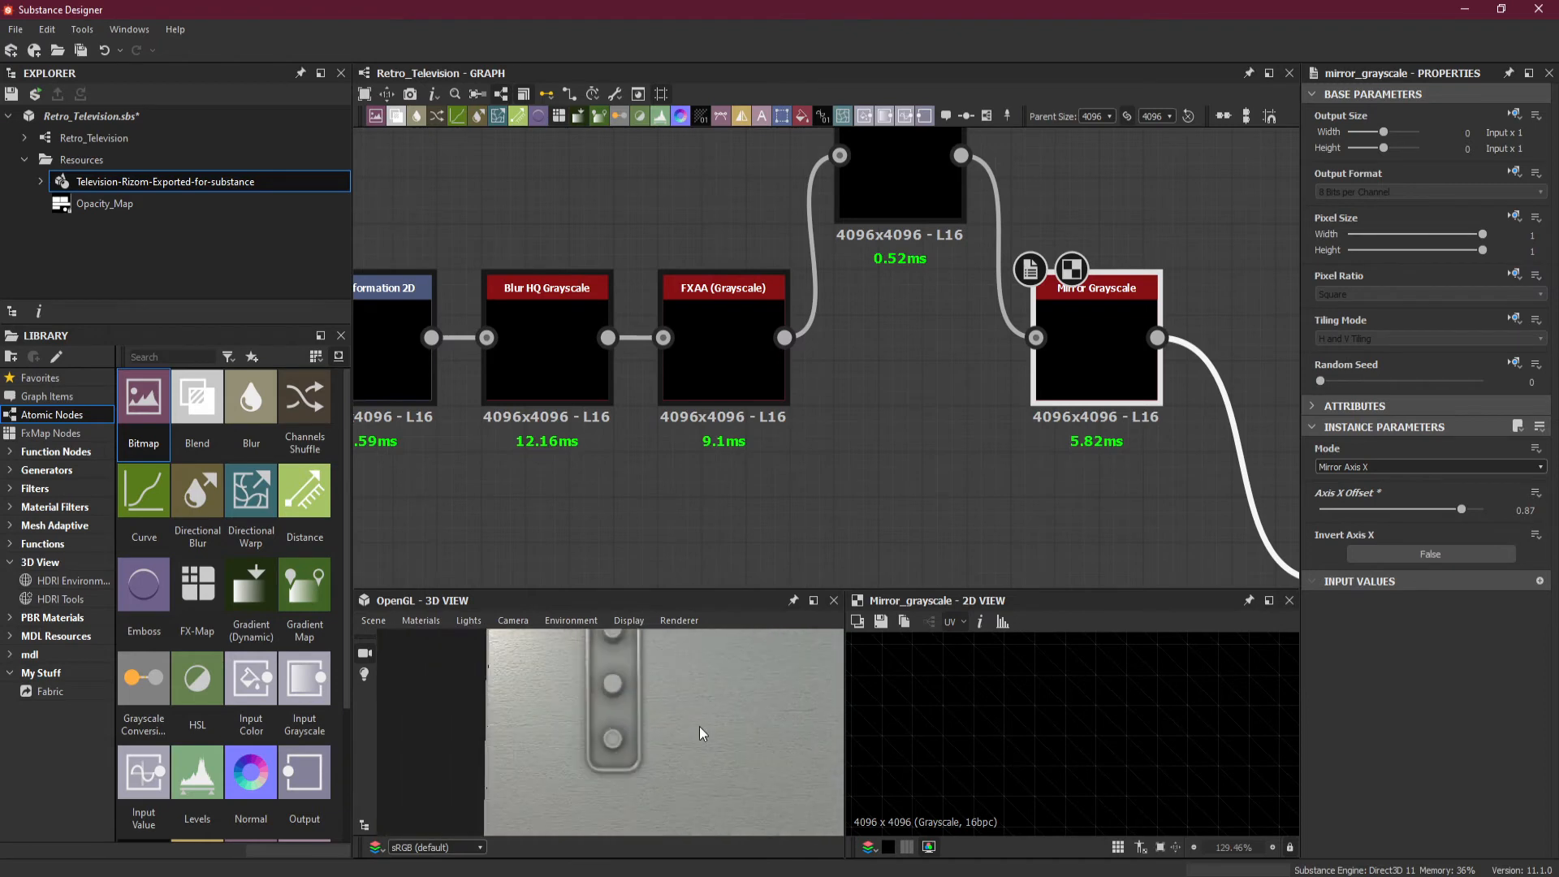
mouse_move(699, 726)
mouse_down()
mouse_move(694, 757)
mouse_move(699, 743)
mouse_up()
middle_drag(696, 737, 691, 748)
scroll(610, 714, up, 3)
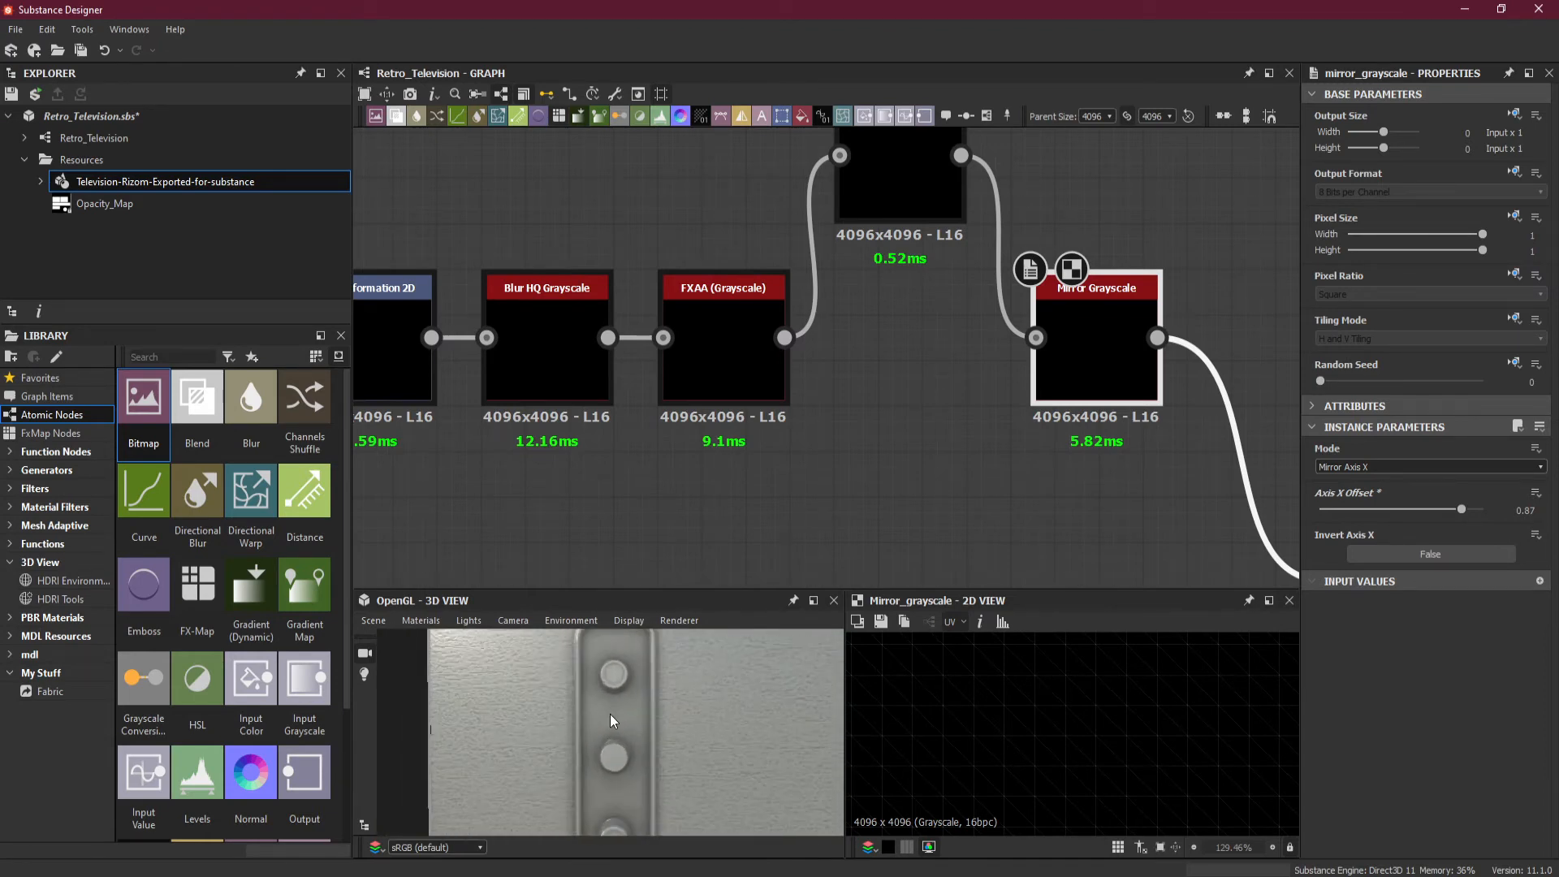
scroll(903, 471, down, 3)
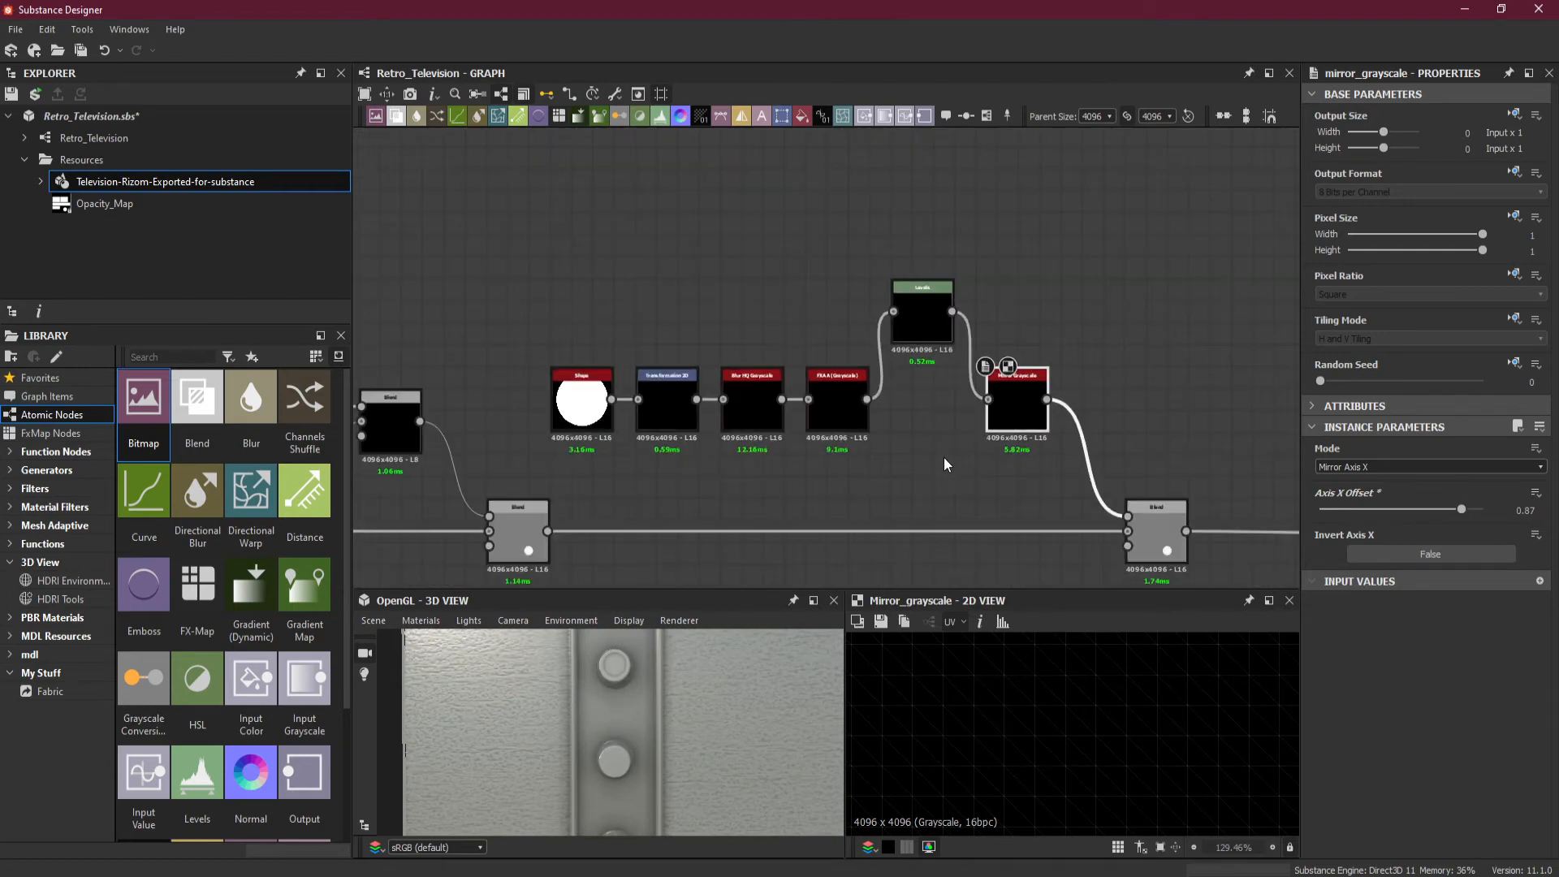
drag(935, 319, 929, 401)
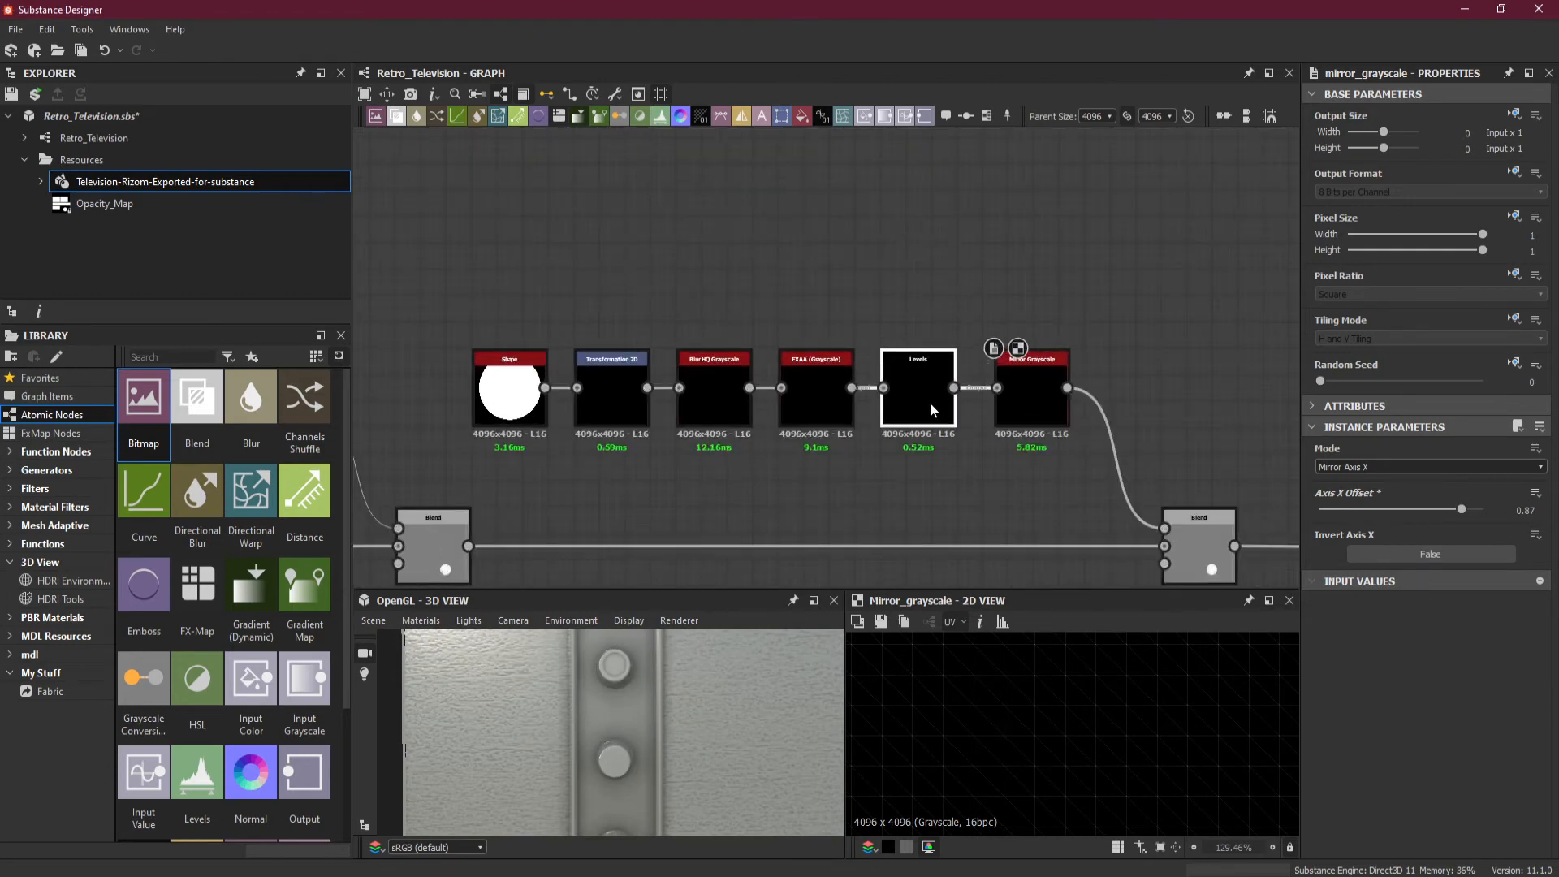
- Raise the Mirror Grayscale node above the row and insert a Blend node between it and the existing Blend
drag(1040, 405, 1029, 301)
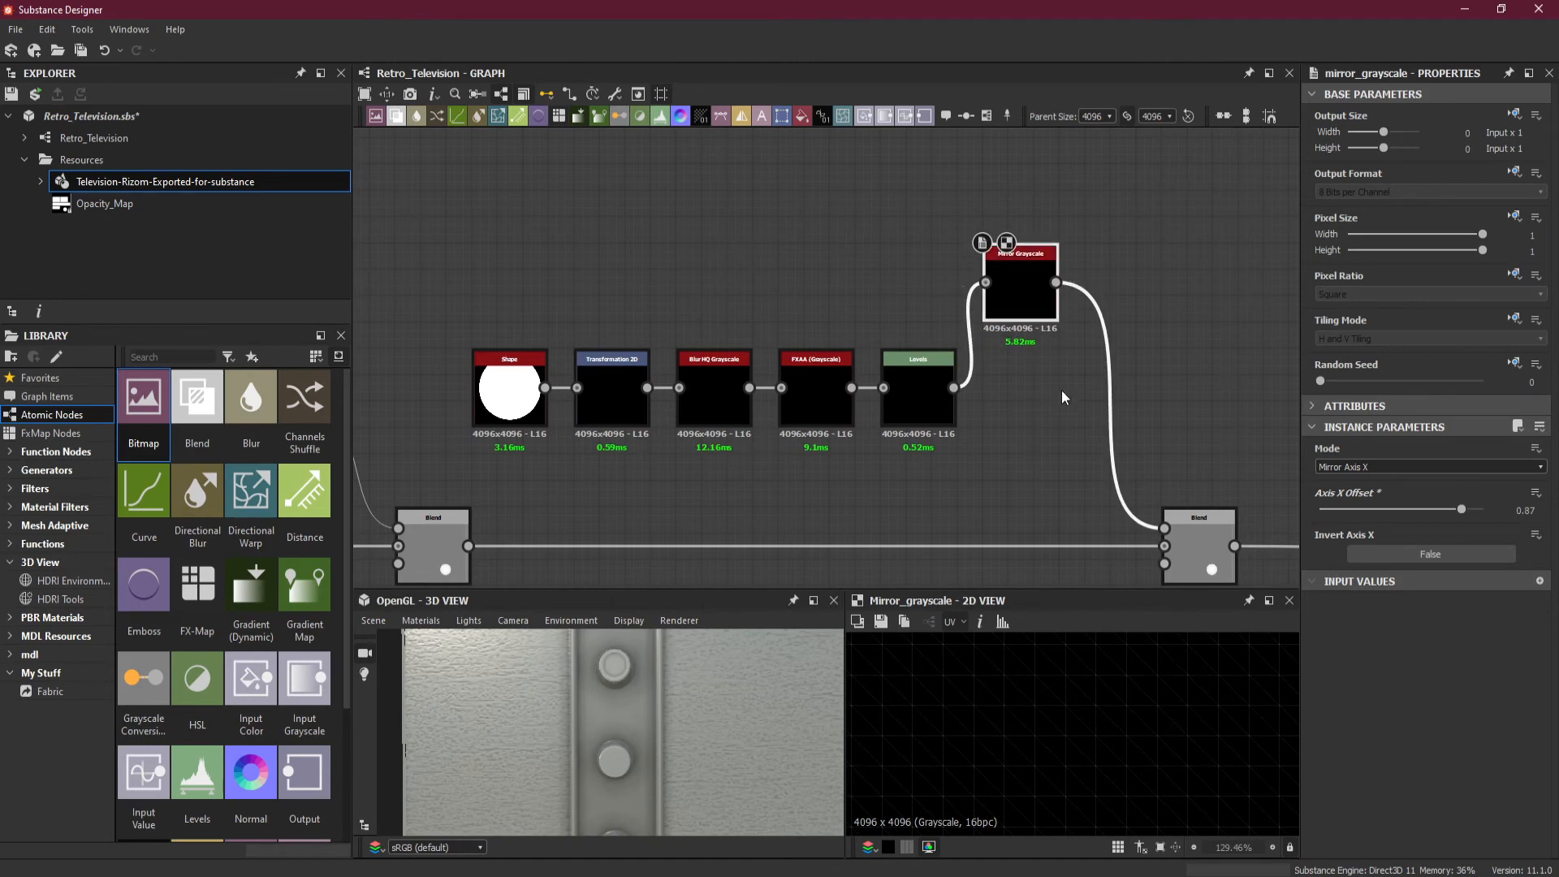
middle_drag(1169, 390, 1026, 391)
key(space)
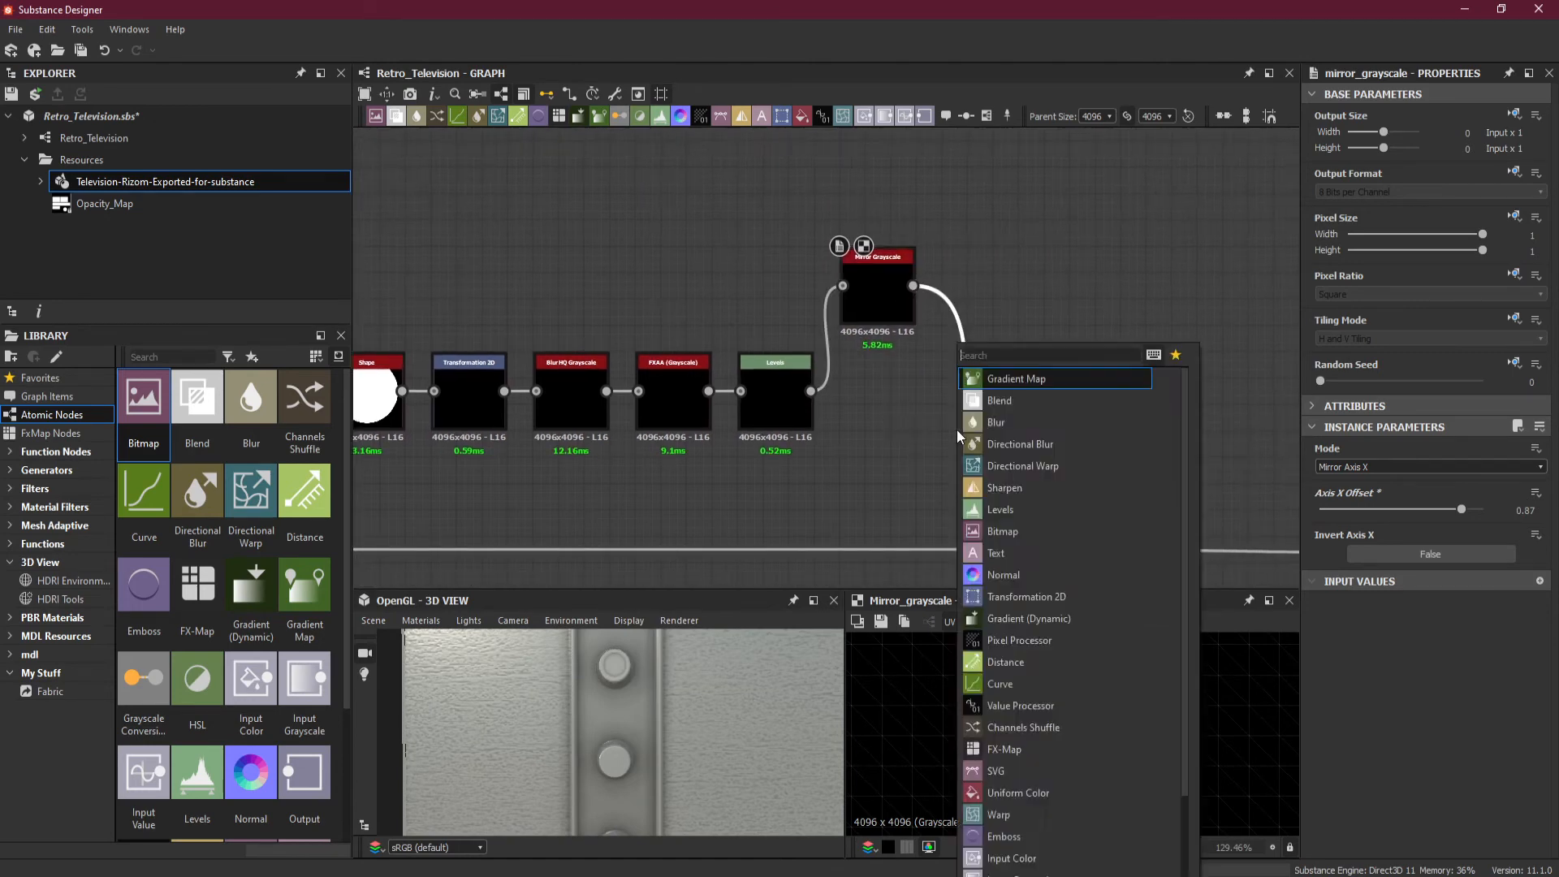
click(1015, 410)
drag(972, 438, 957, 373)
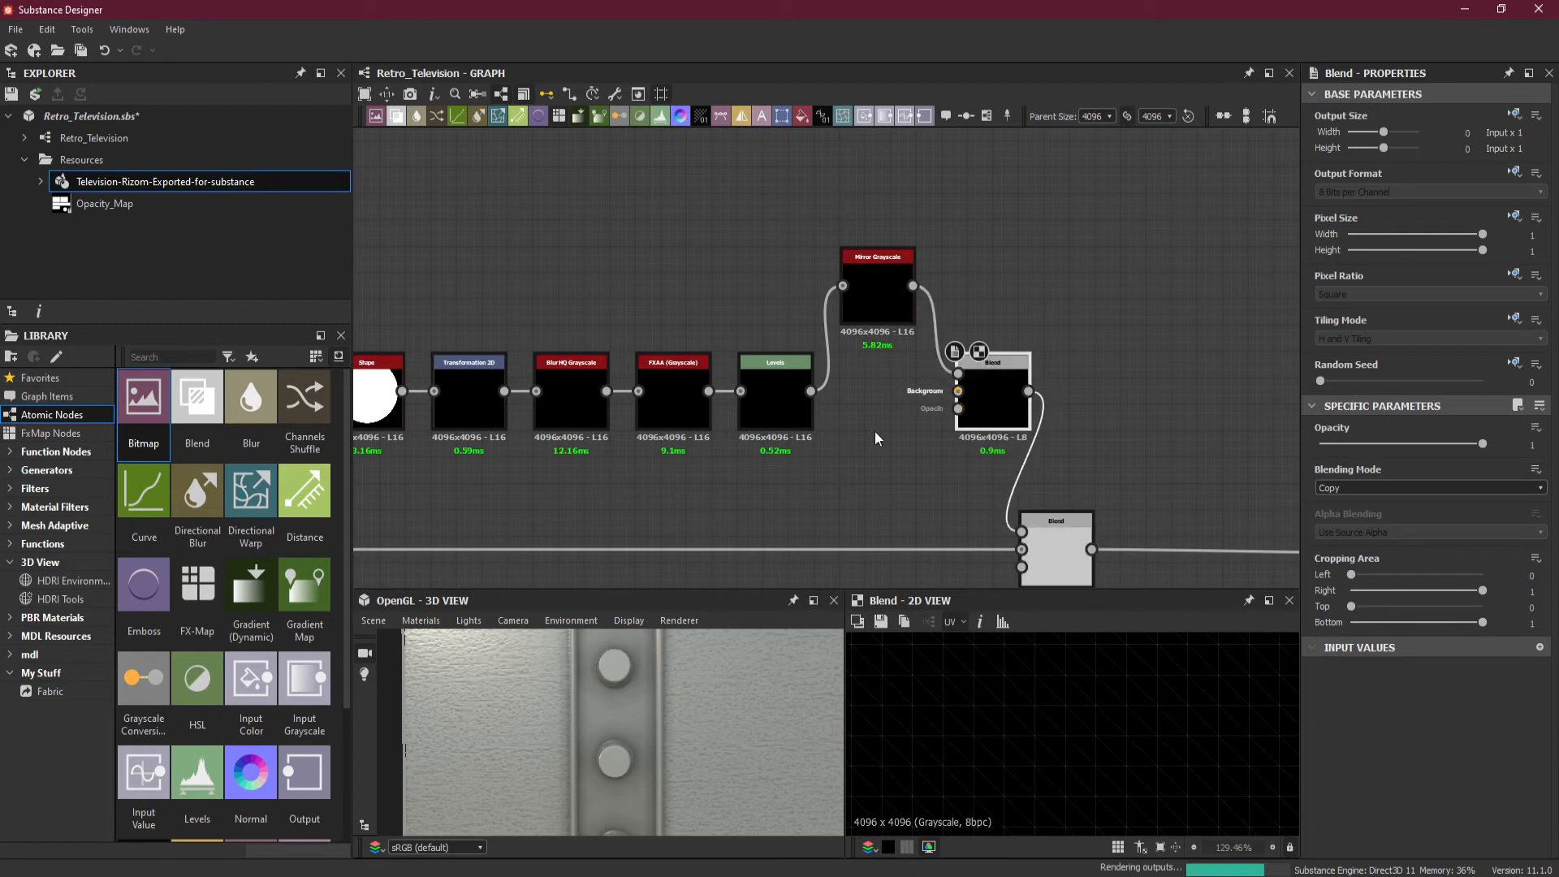
- Add a second Mirror Grayscale node from Levels into the new Blend's background, making room in the graph, and check the knobs in 3D
drag(811, 391, 843, 474)
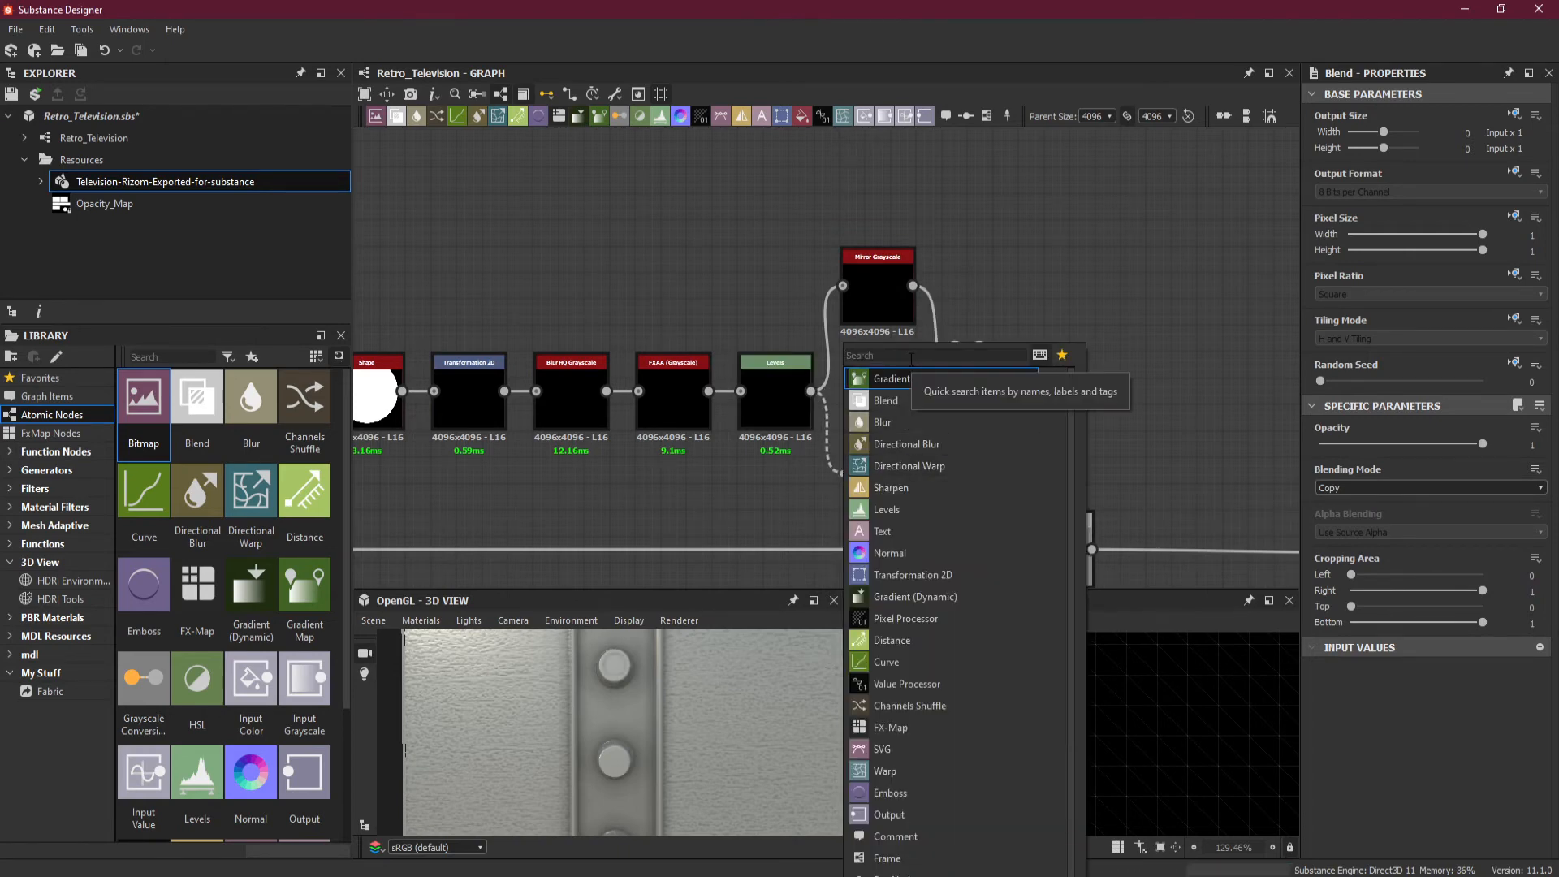
text(mirro)
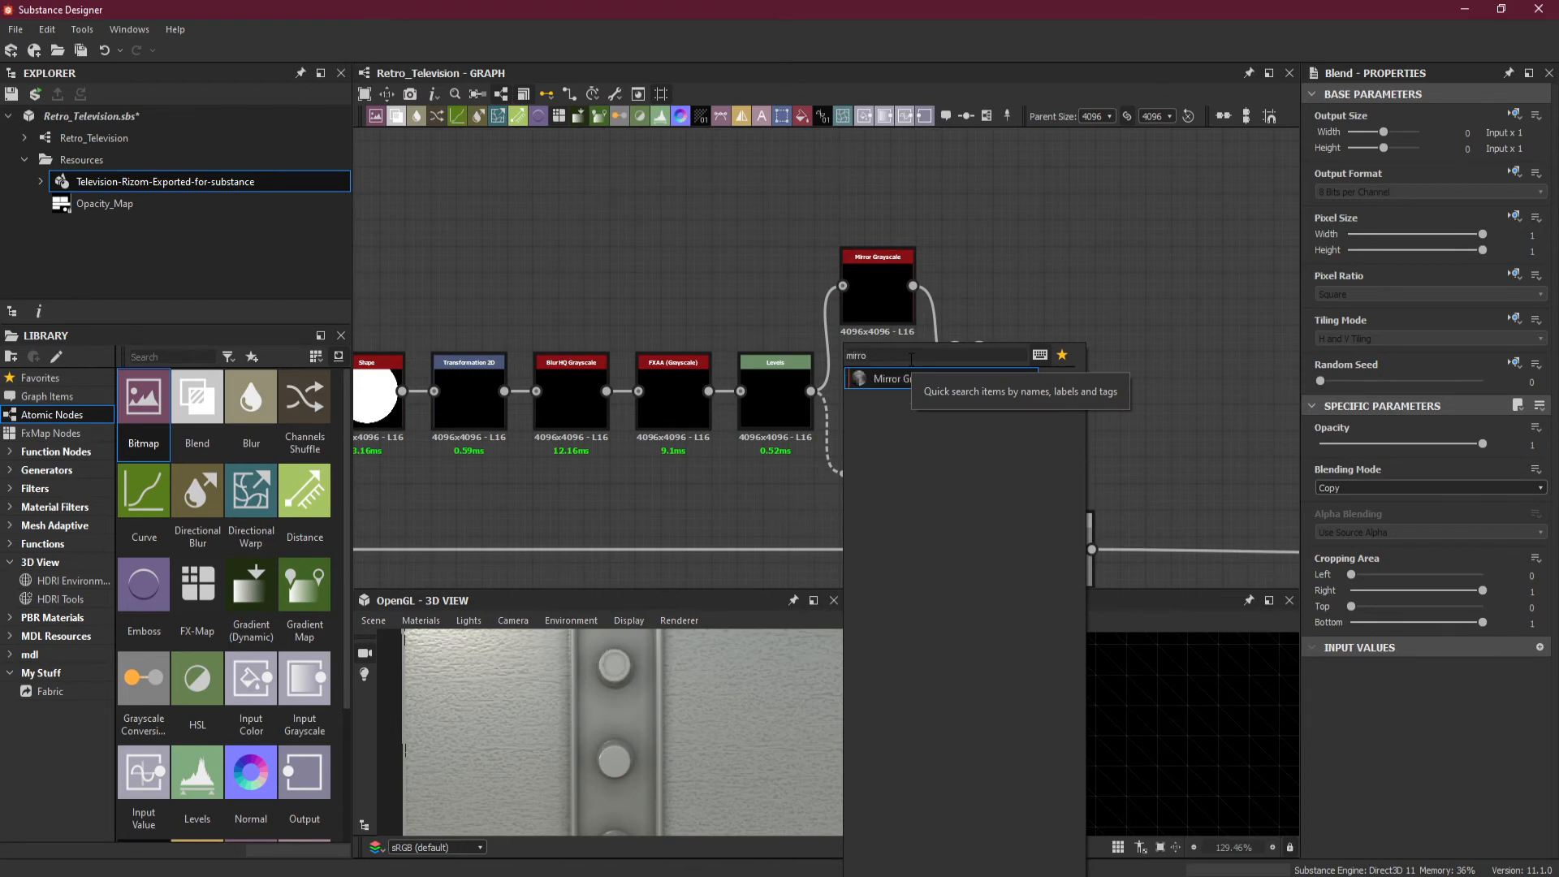
click(898, 378)
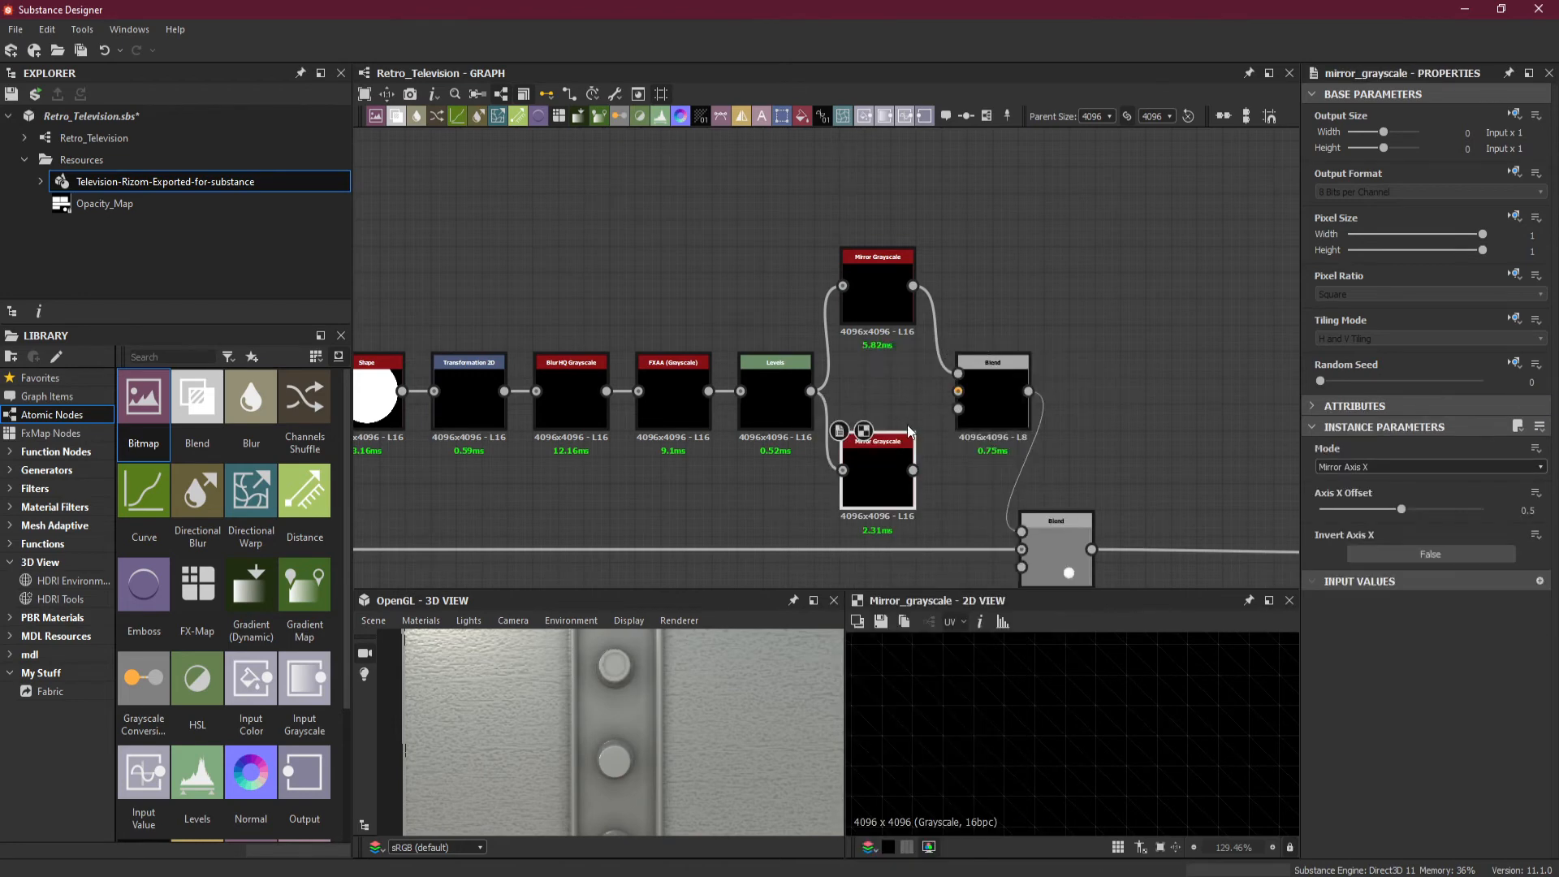
drag(913, 471, 959, 391)
drag(1065, 533, 1160, 554)
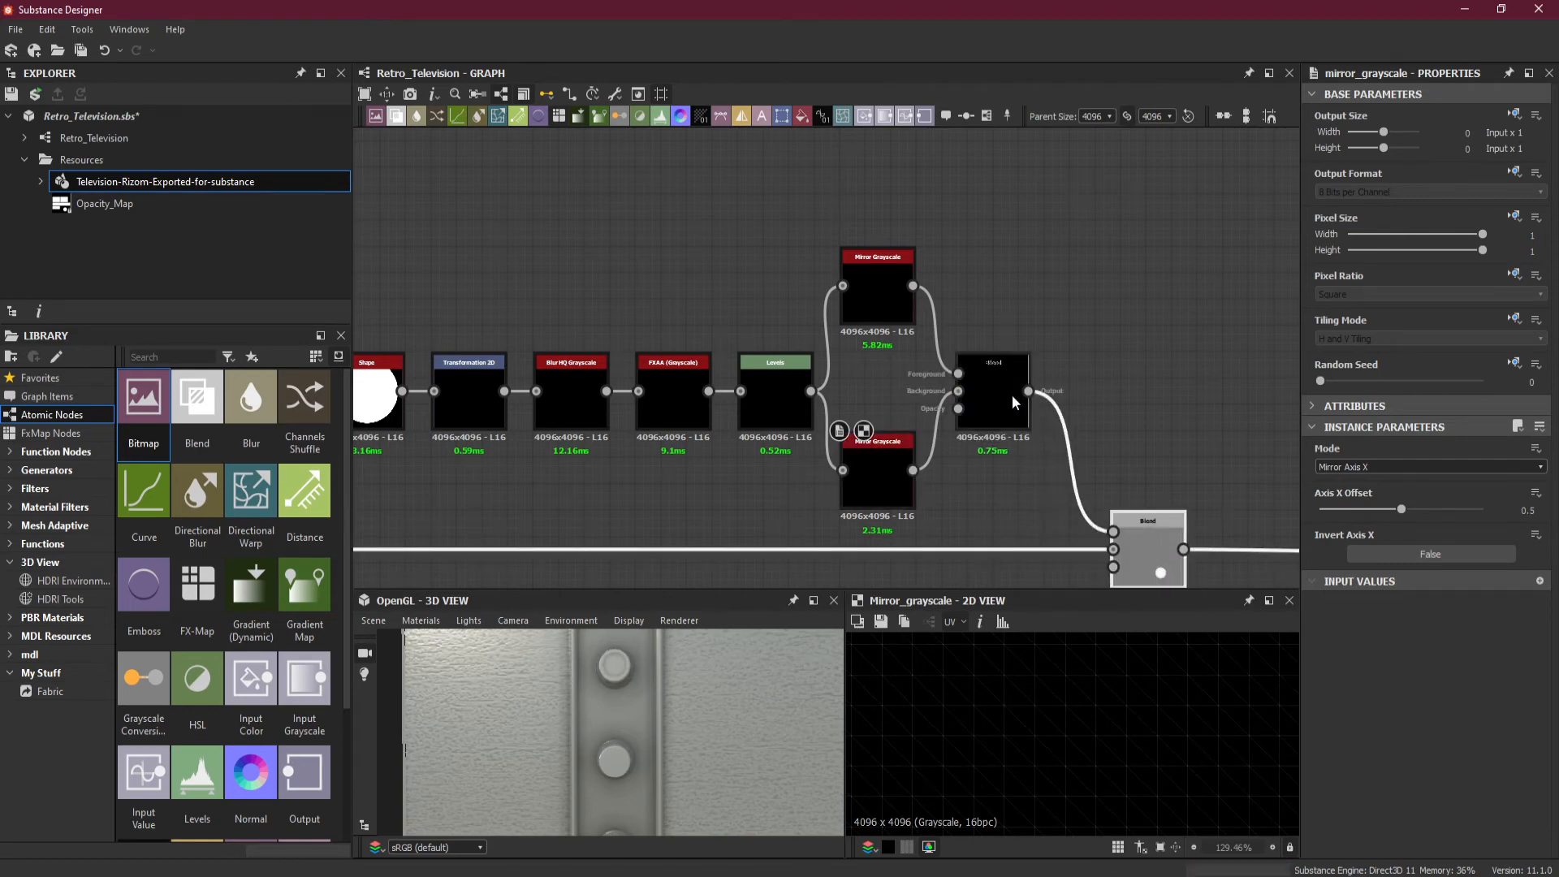
middle_drag(646, 709, 650, 682)
drag(649, 682, 659, 699)
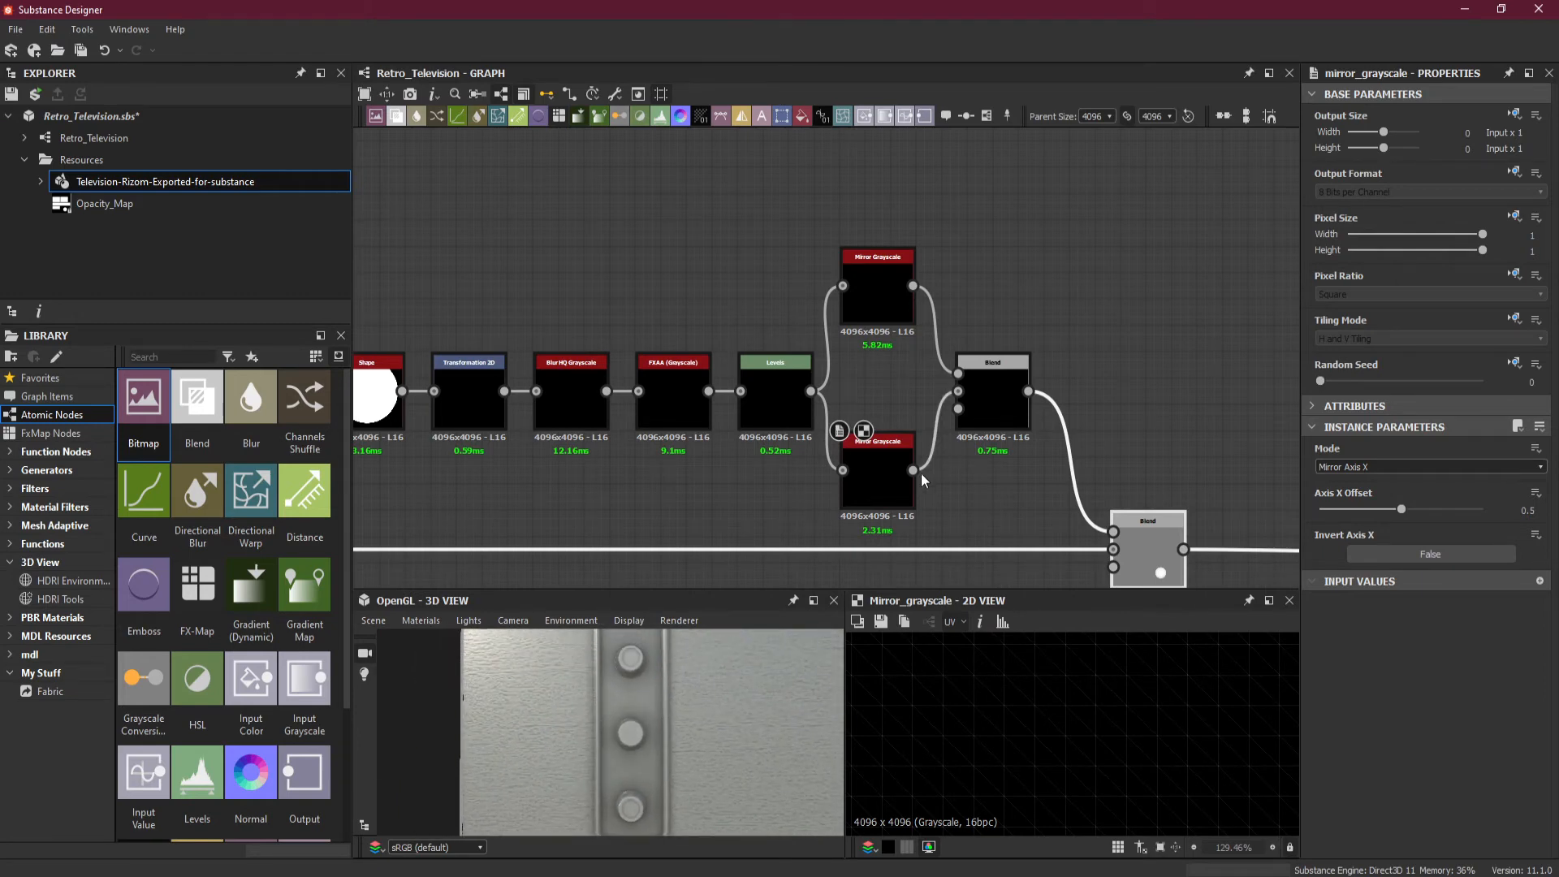
- Park a duplicate Levels node above the row, delete the original so FXAA feeds both Mirror Grayscale nodes, and preview the new Blend
click(884, 478)
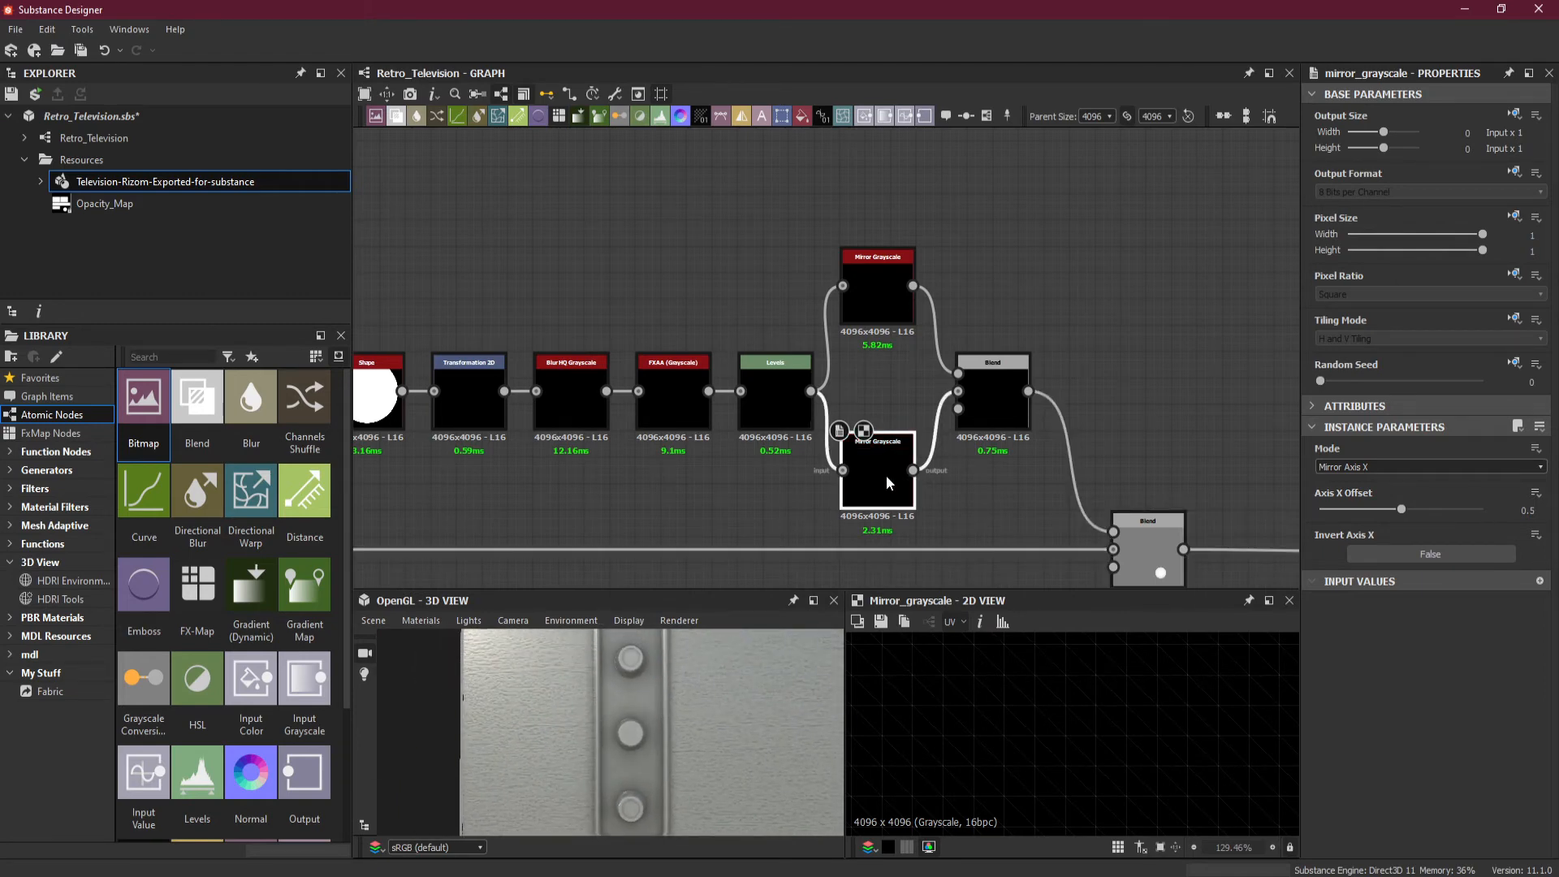
scroll(1103, 692, down, 5)
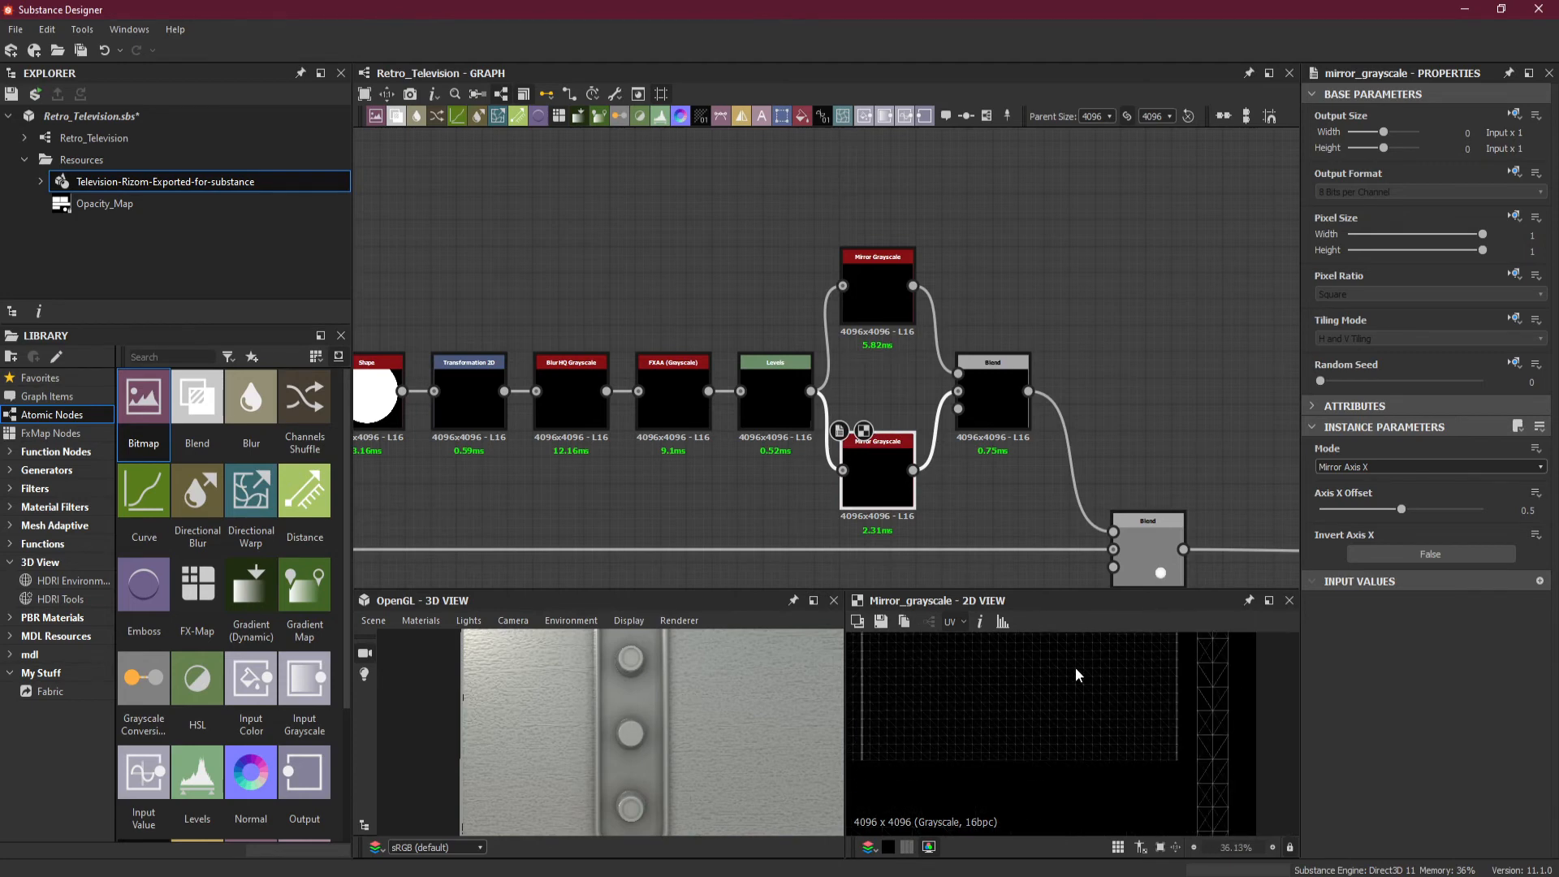
click(767, 388)
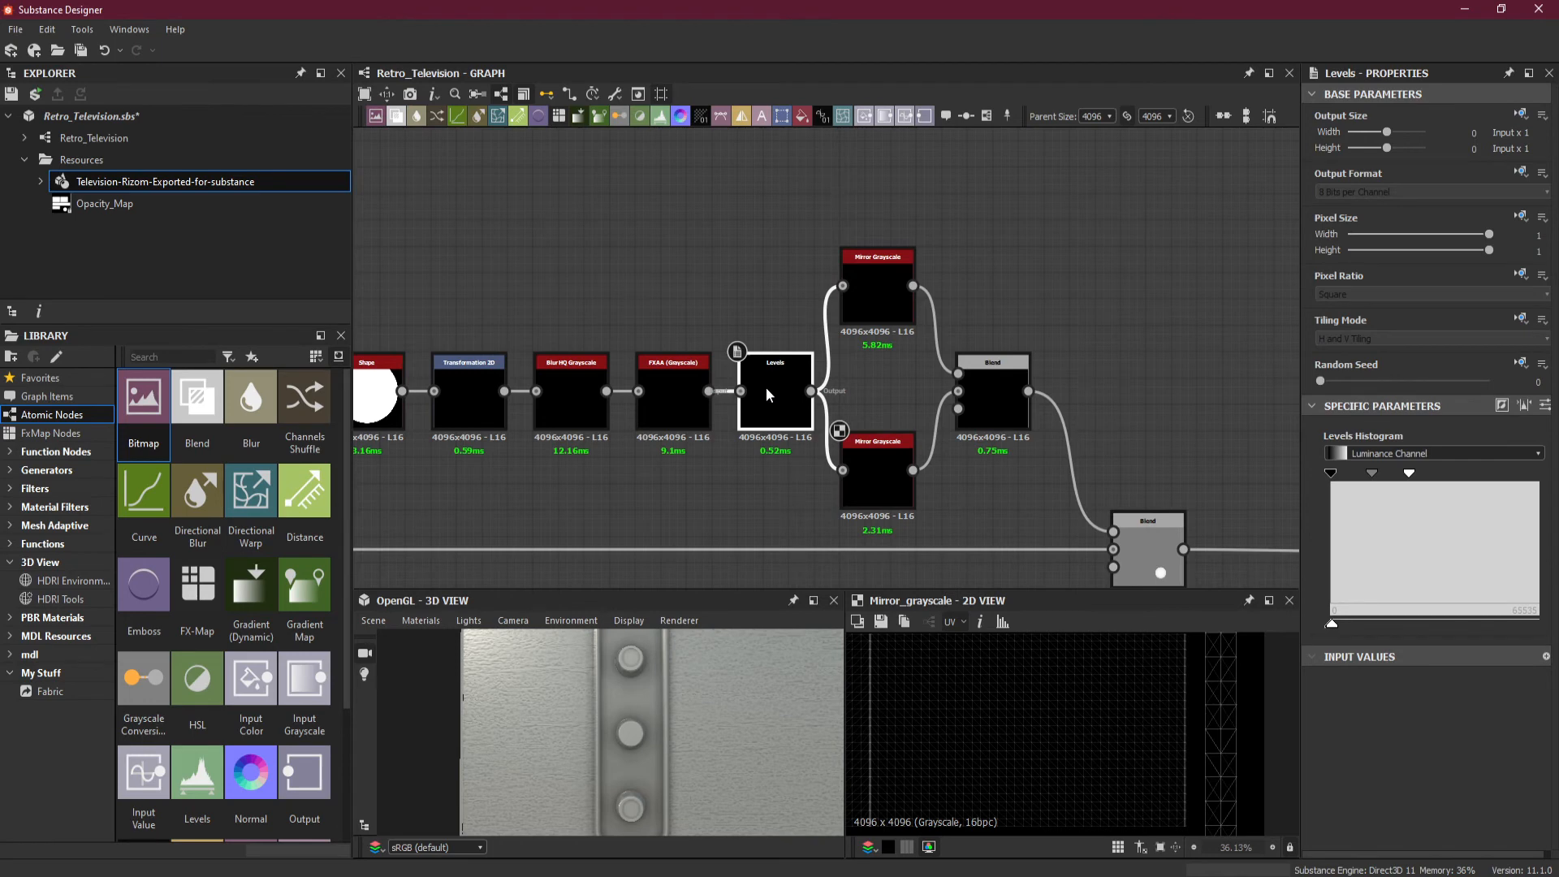
key(ctrl+d)
drag(823, 367, 722, 262)
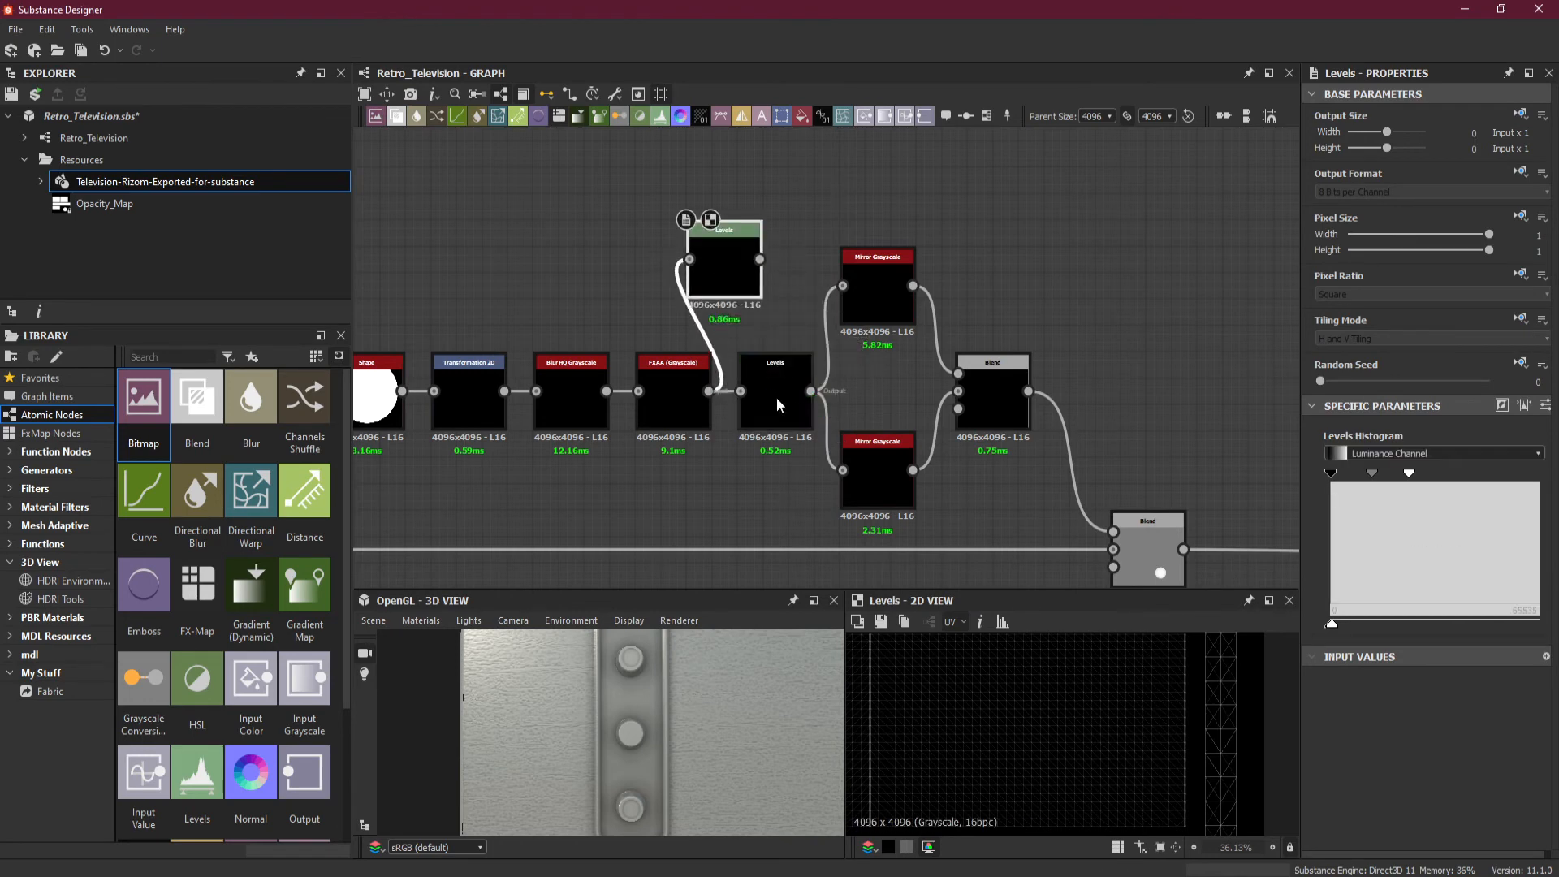
click(776, 397)
key(Delete)
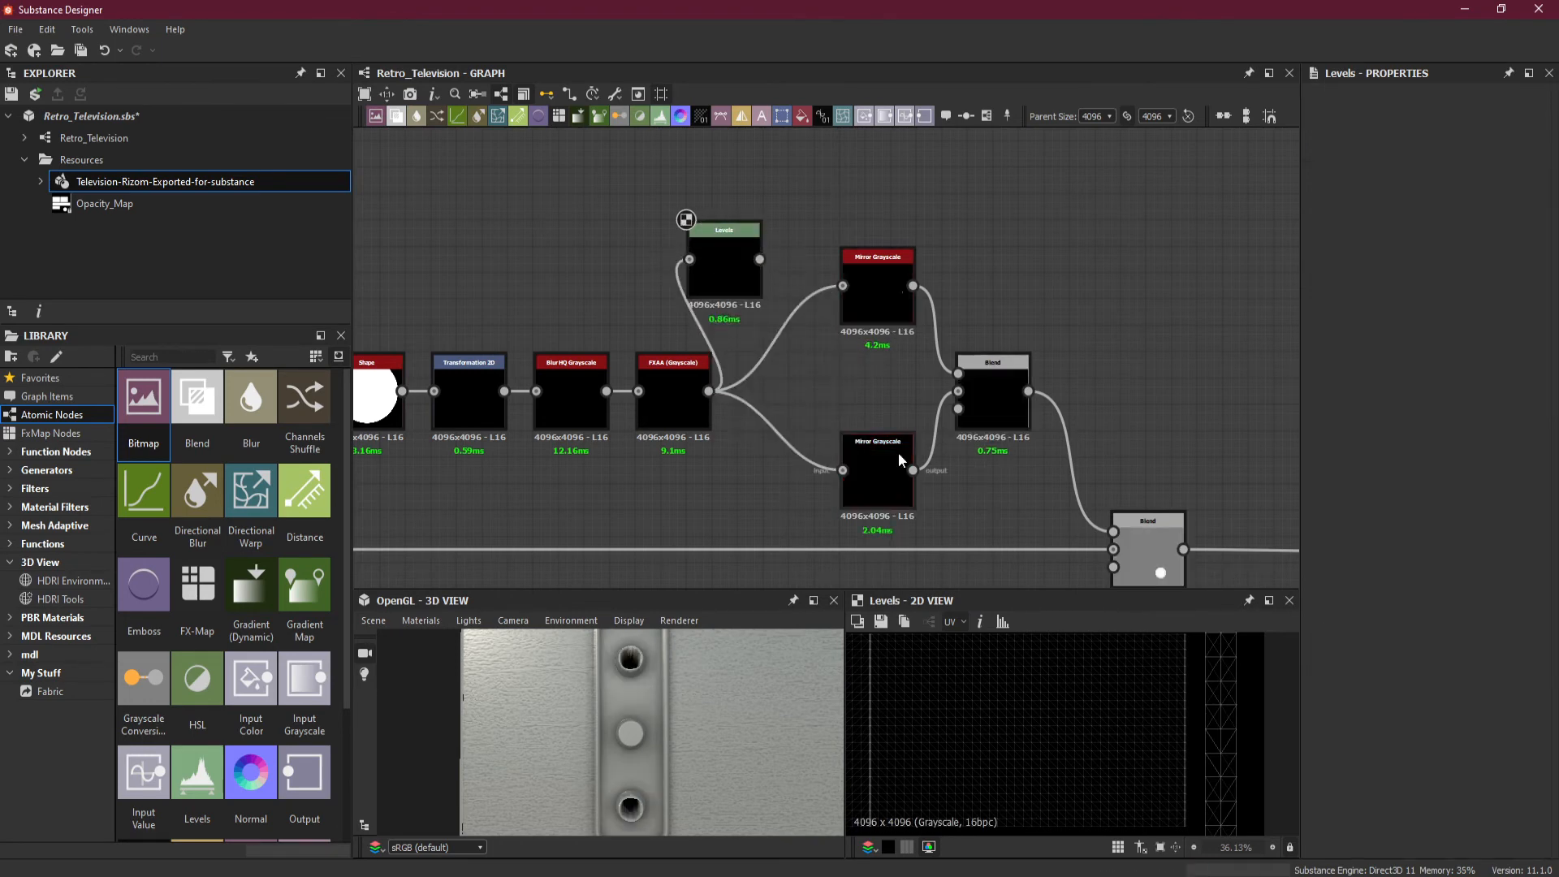
click(878, 479)
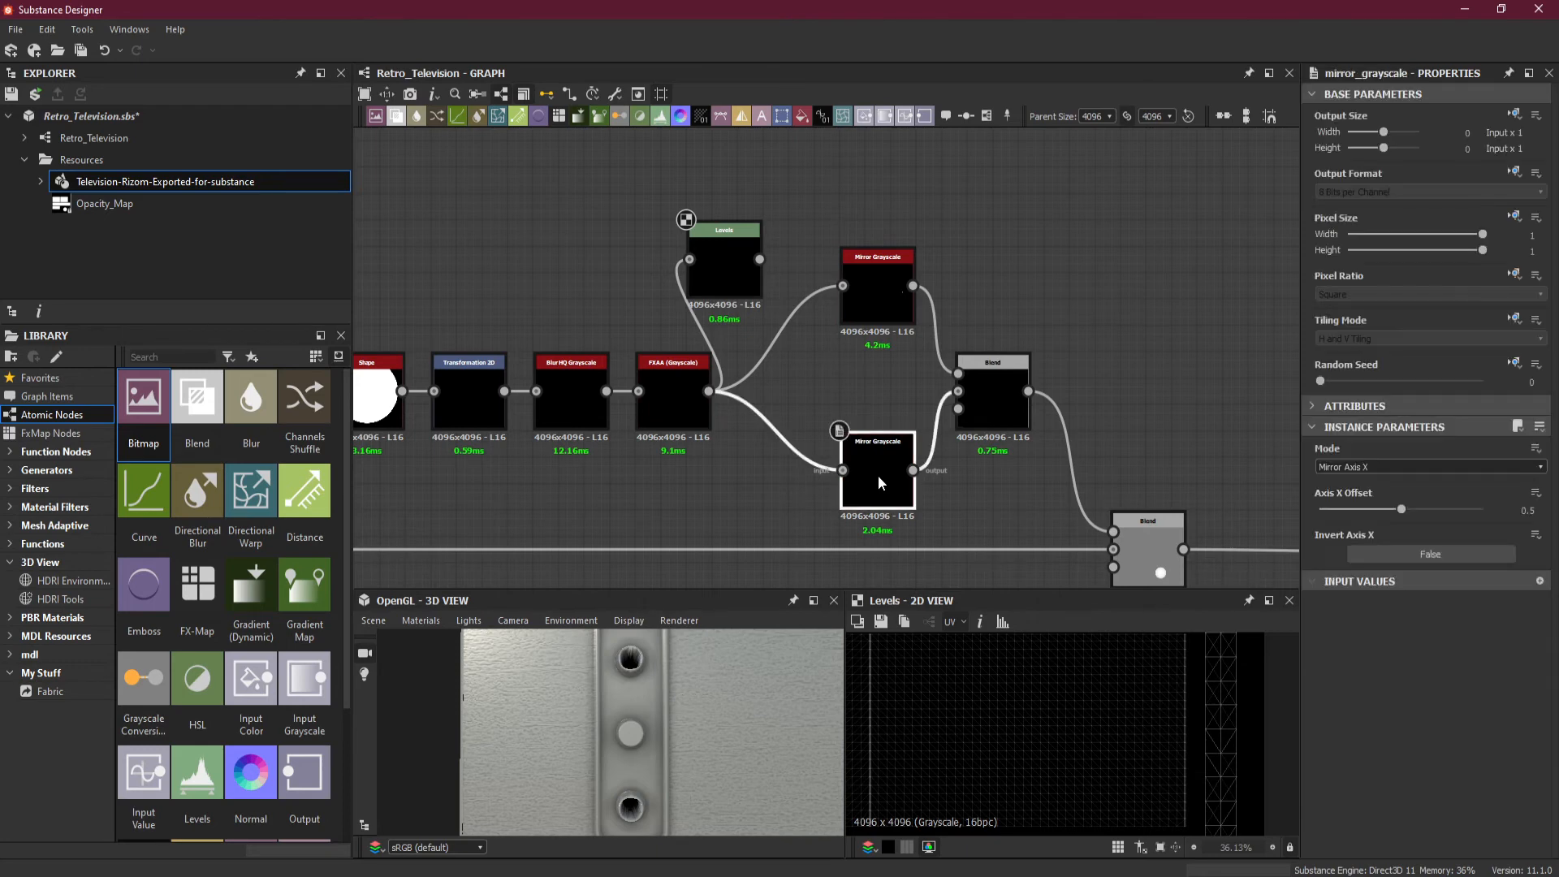
double_click(982, 426)
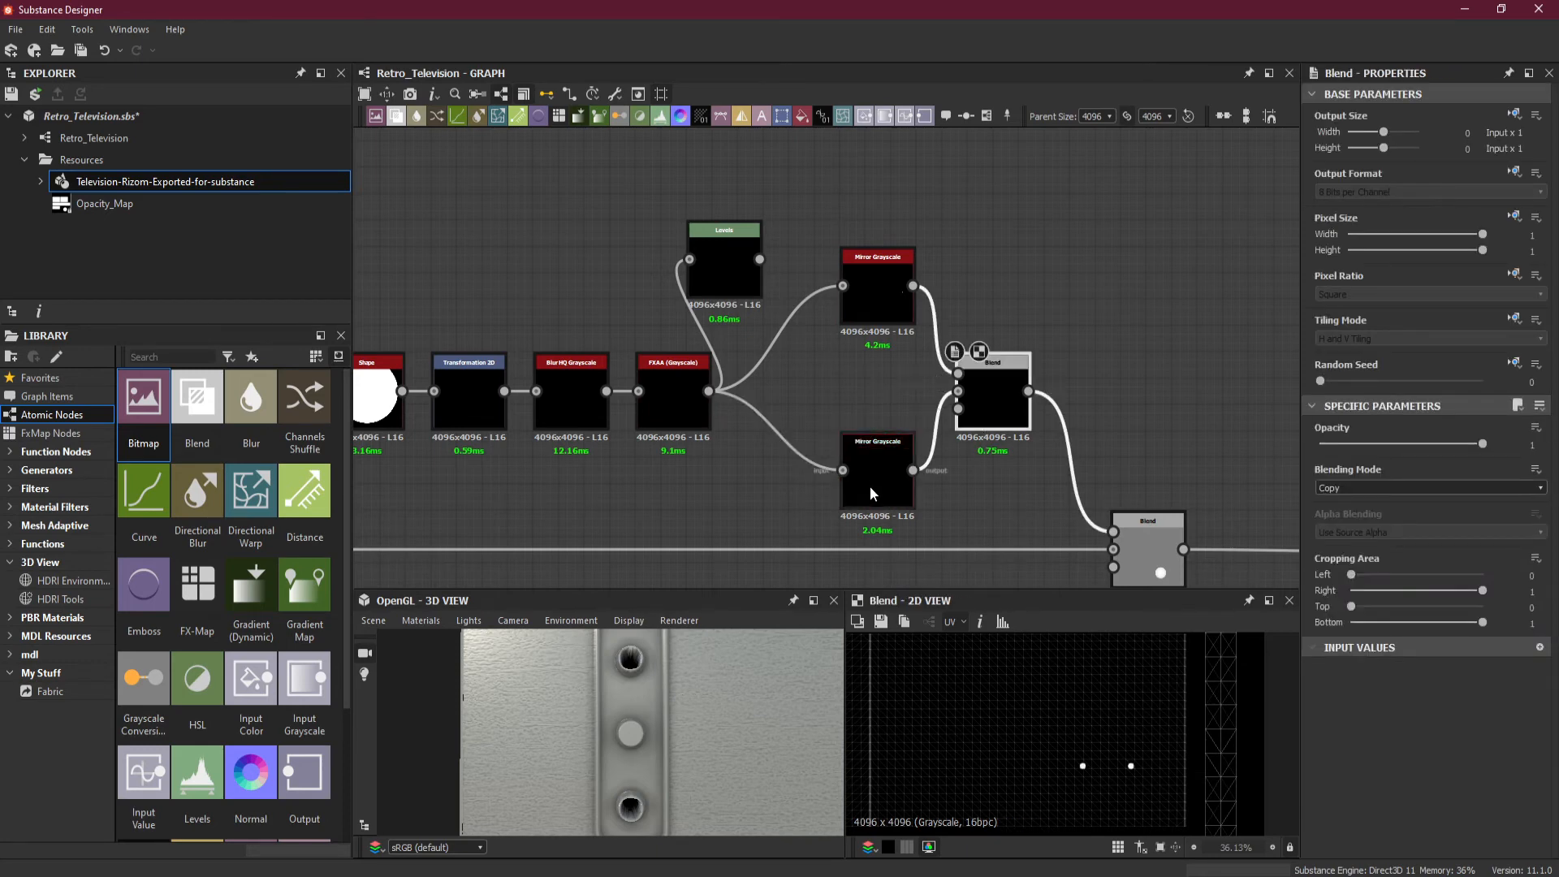
- Set the lower Mirror Grayscale node's Axis X Offset to 0.86 and the connected Blend's mode to Add (Linear Dodge)
scroll(1136, 807, up, 5)
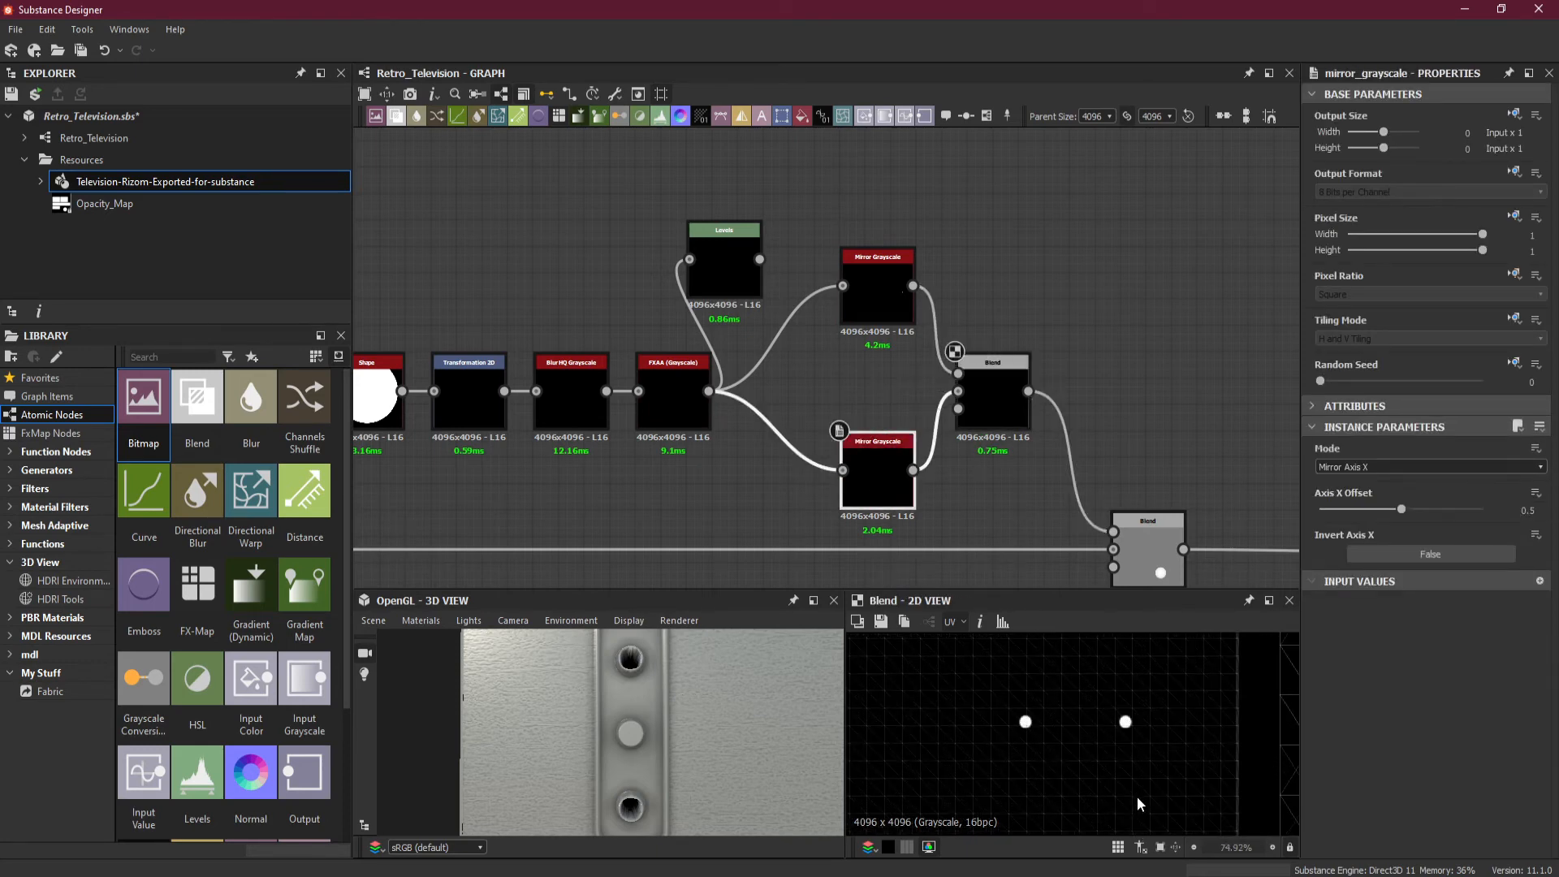
middle_drag(1062, 678, 1081, 713)
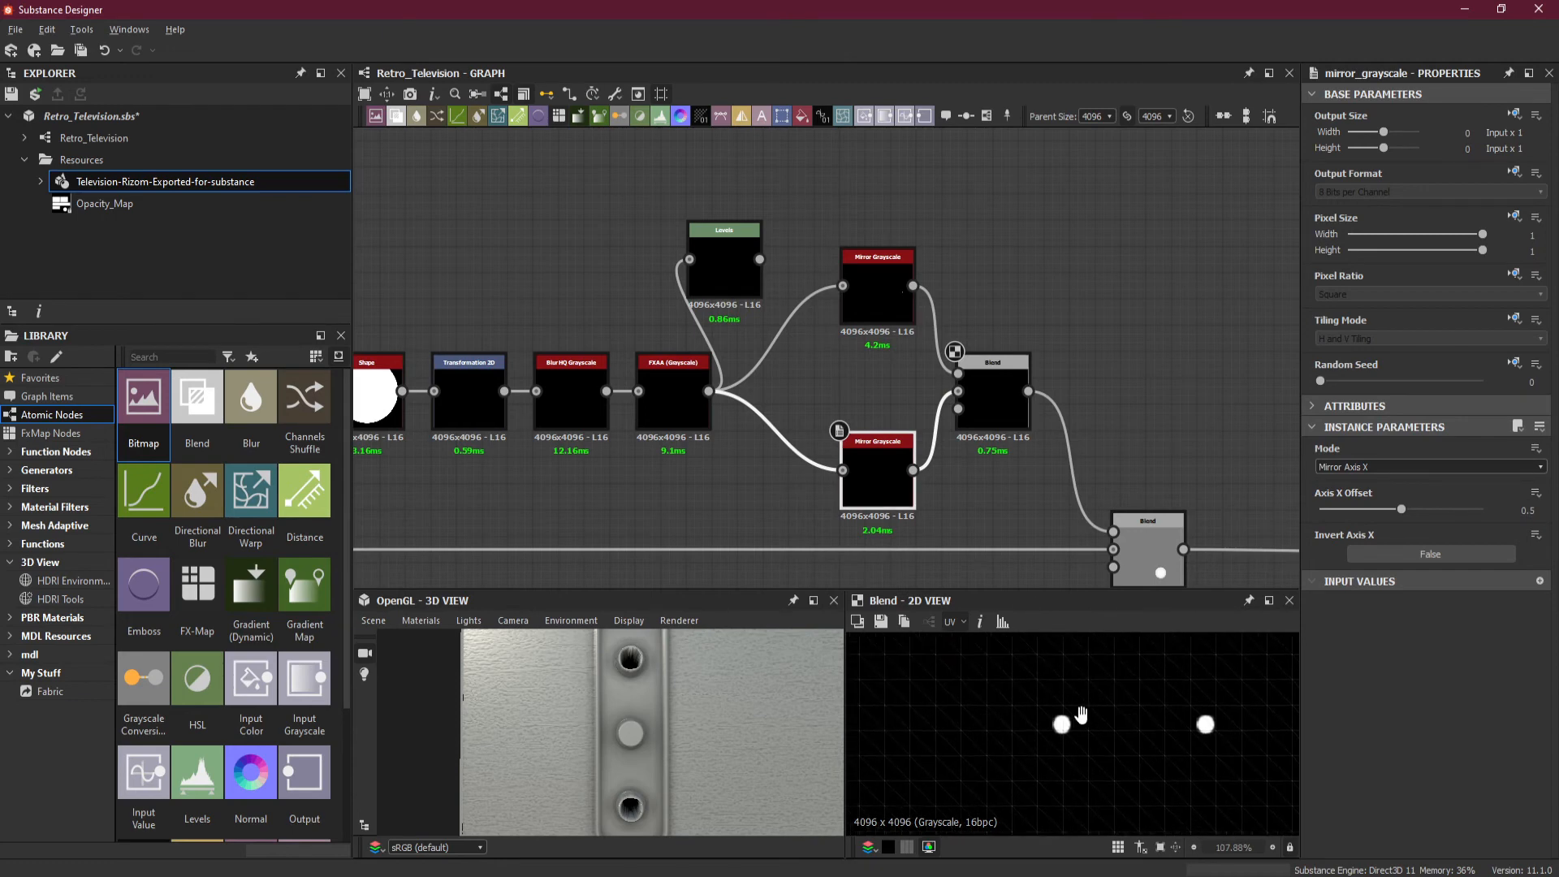
scroll(1204, 725, up, 3)
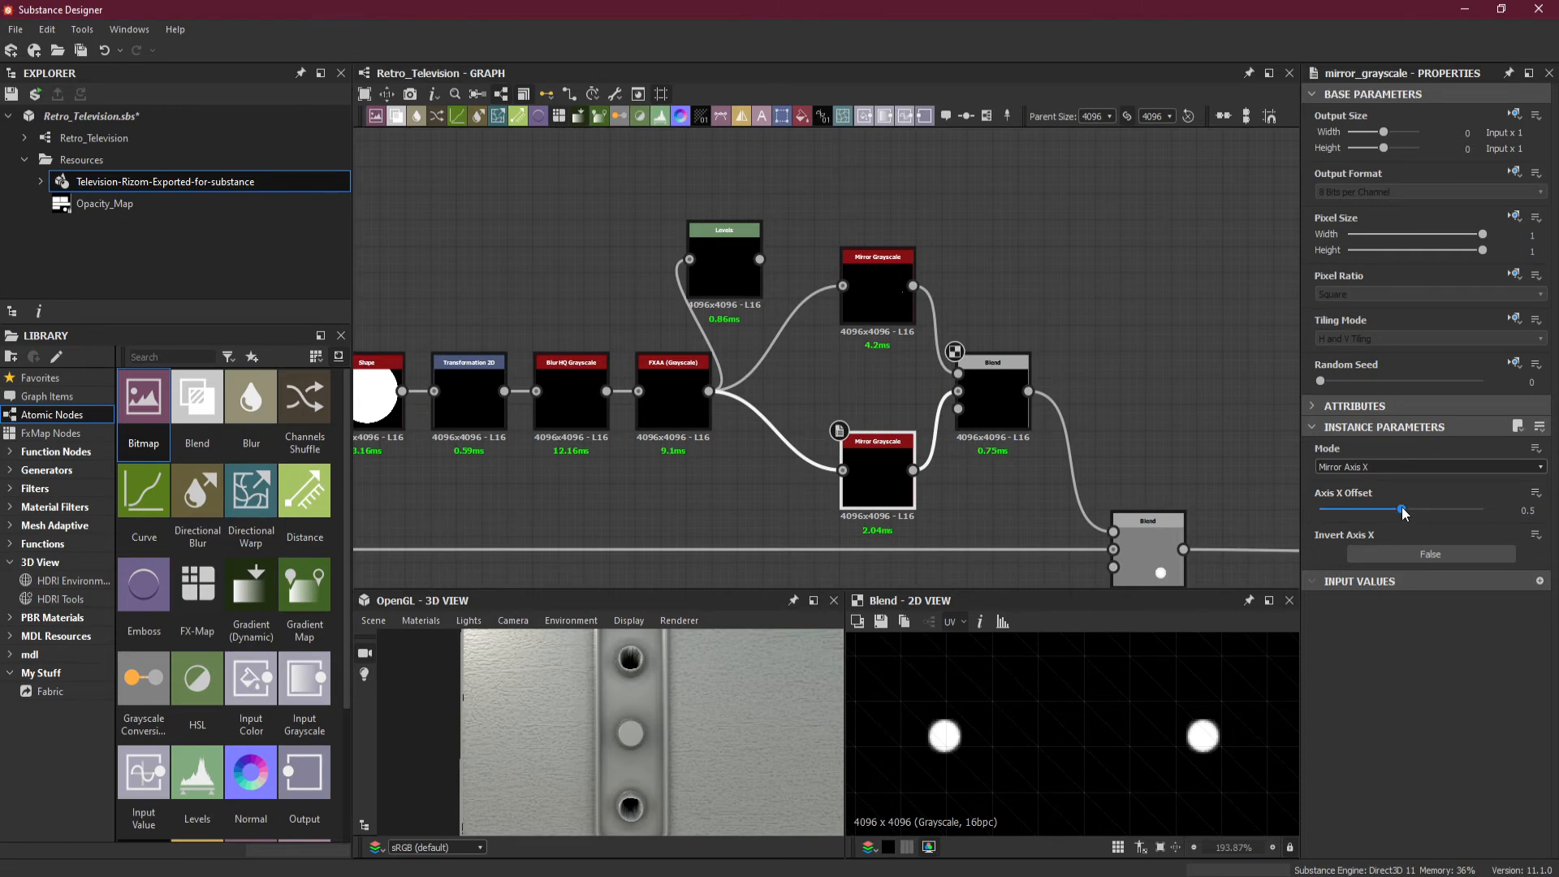
mouse_move(1401, 510)
mouse_down()
mouse_move(1488, 509)
mouse_move(1432, 511)
mouse_up()
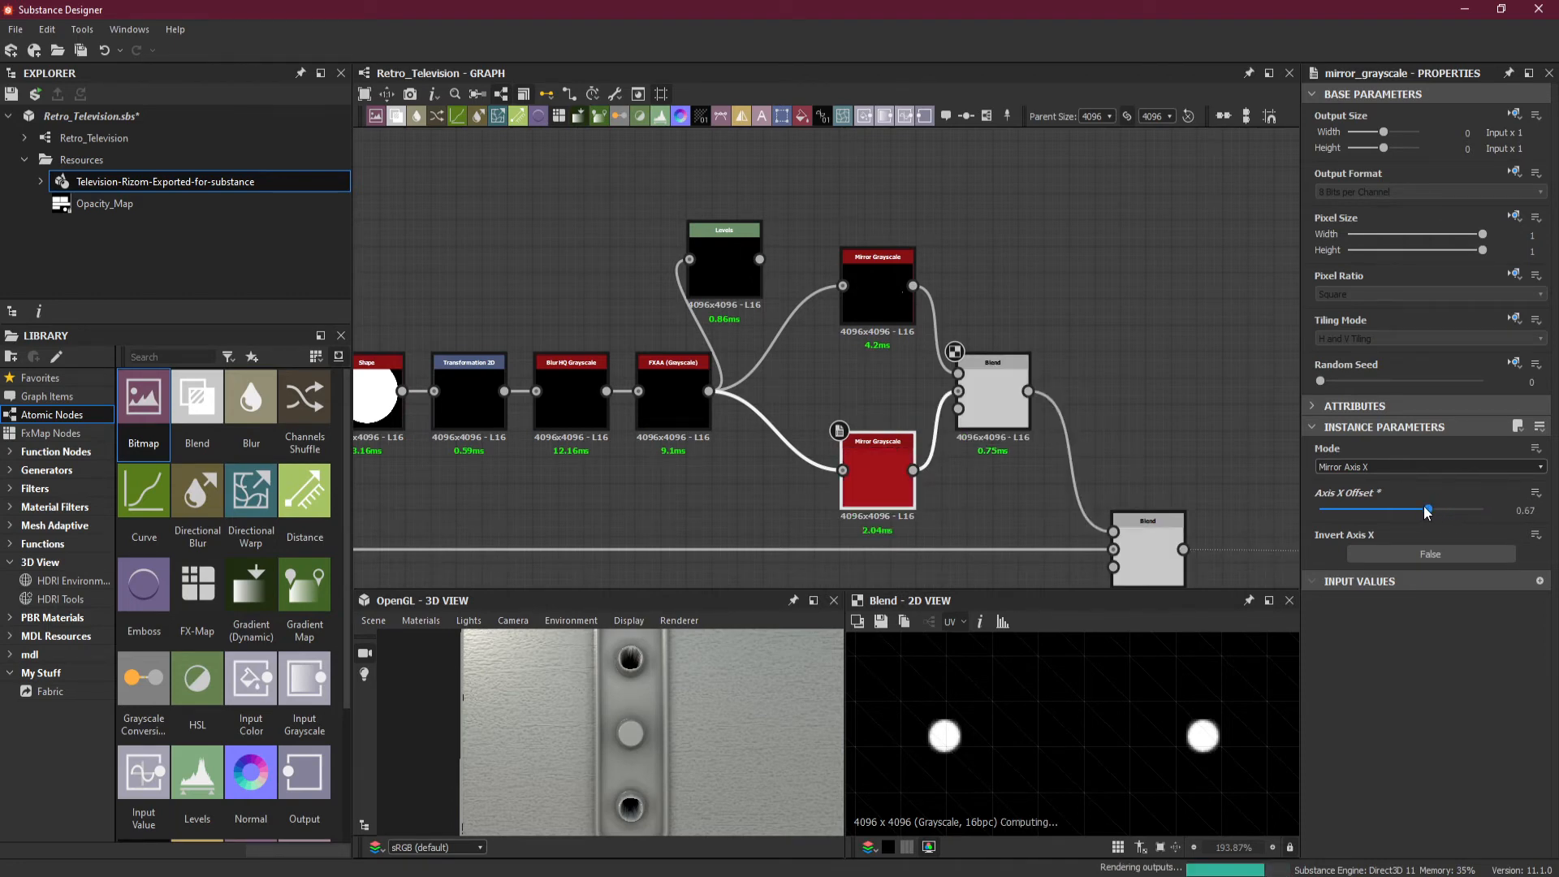
click(992, 398)
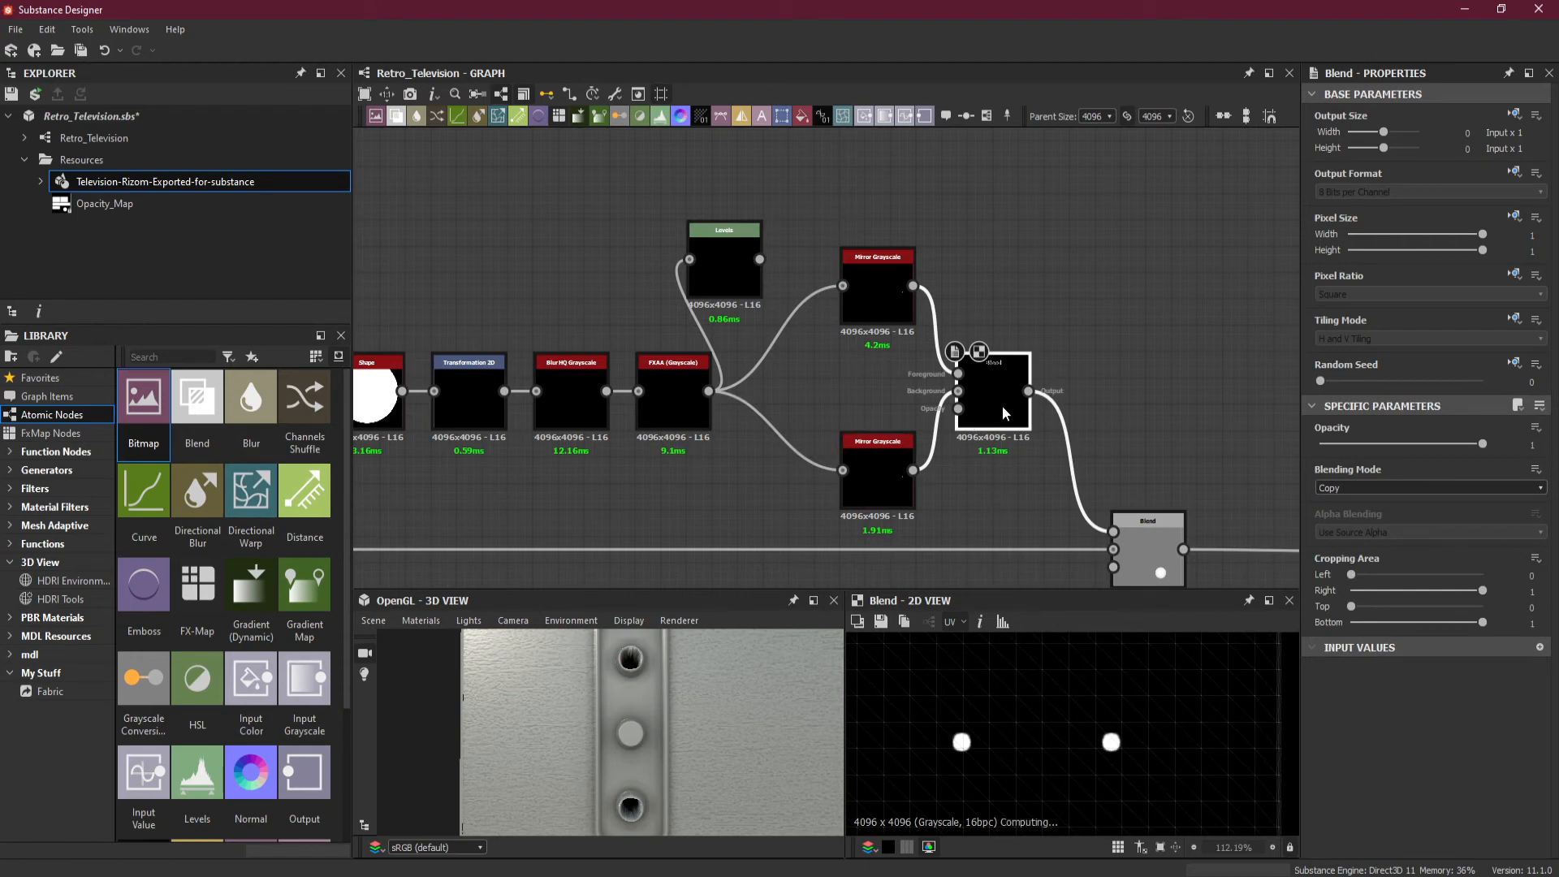
click(1382, 488)
click(1387, 514)
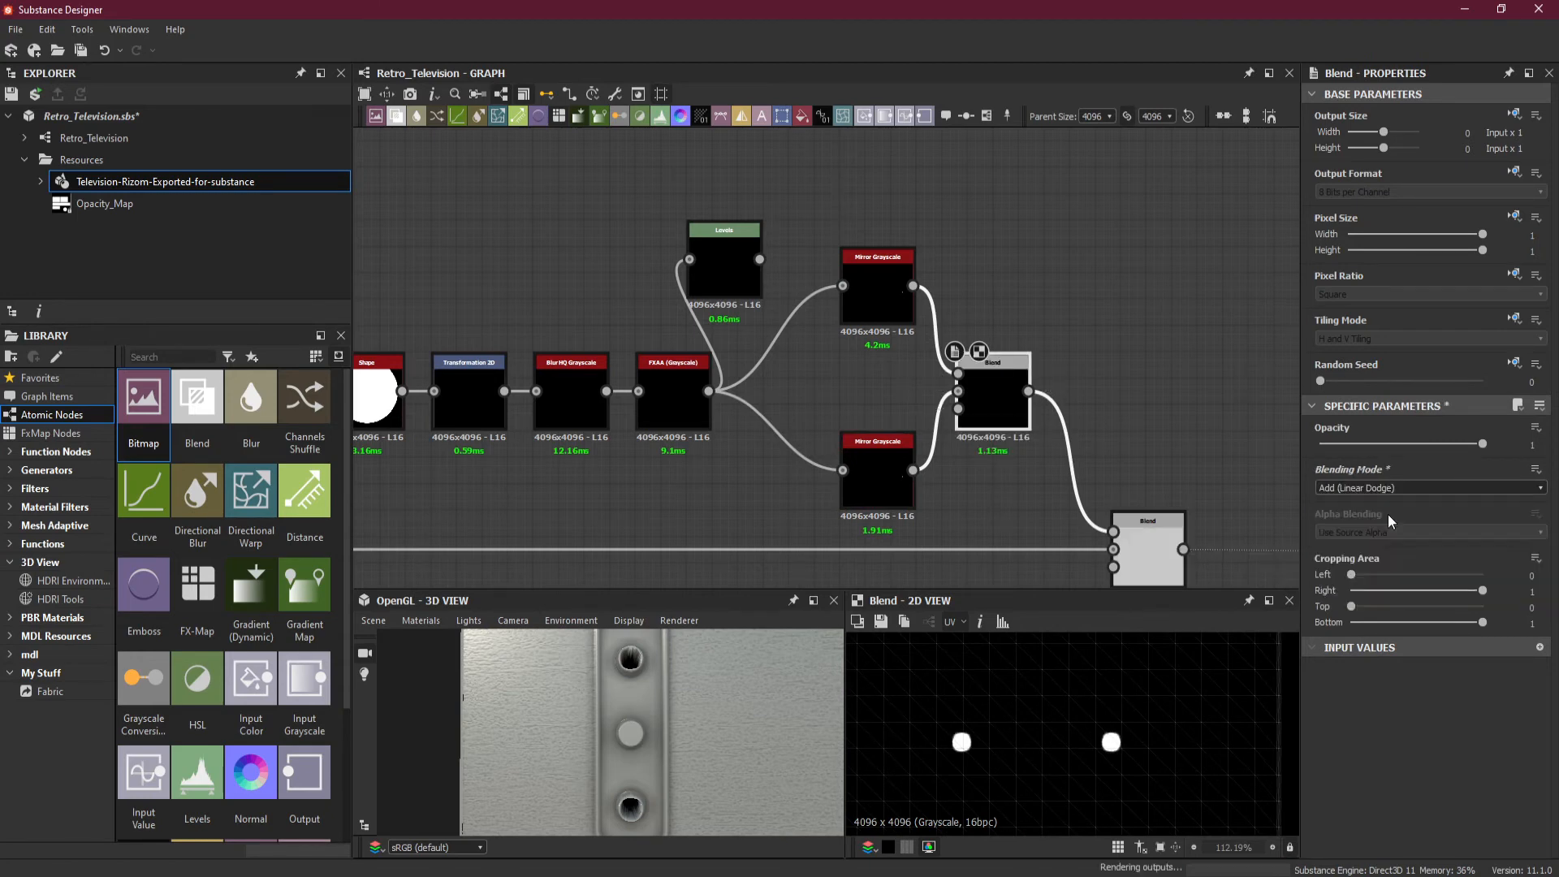
click(879, 472)
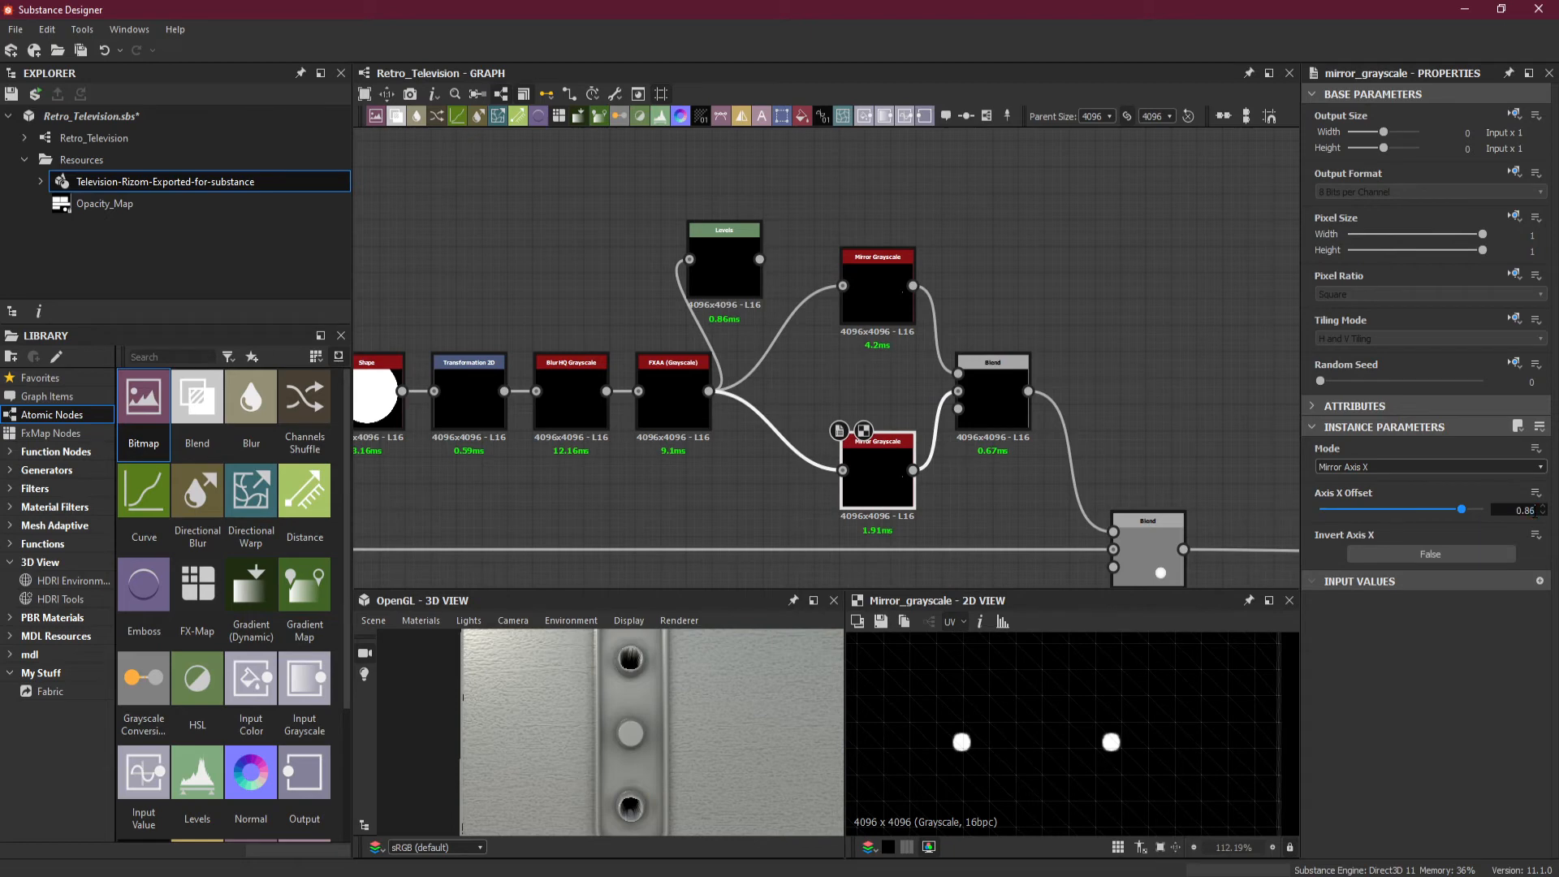
key(Return)
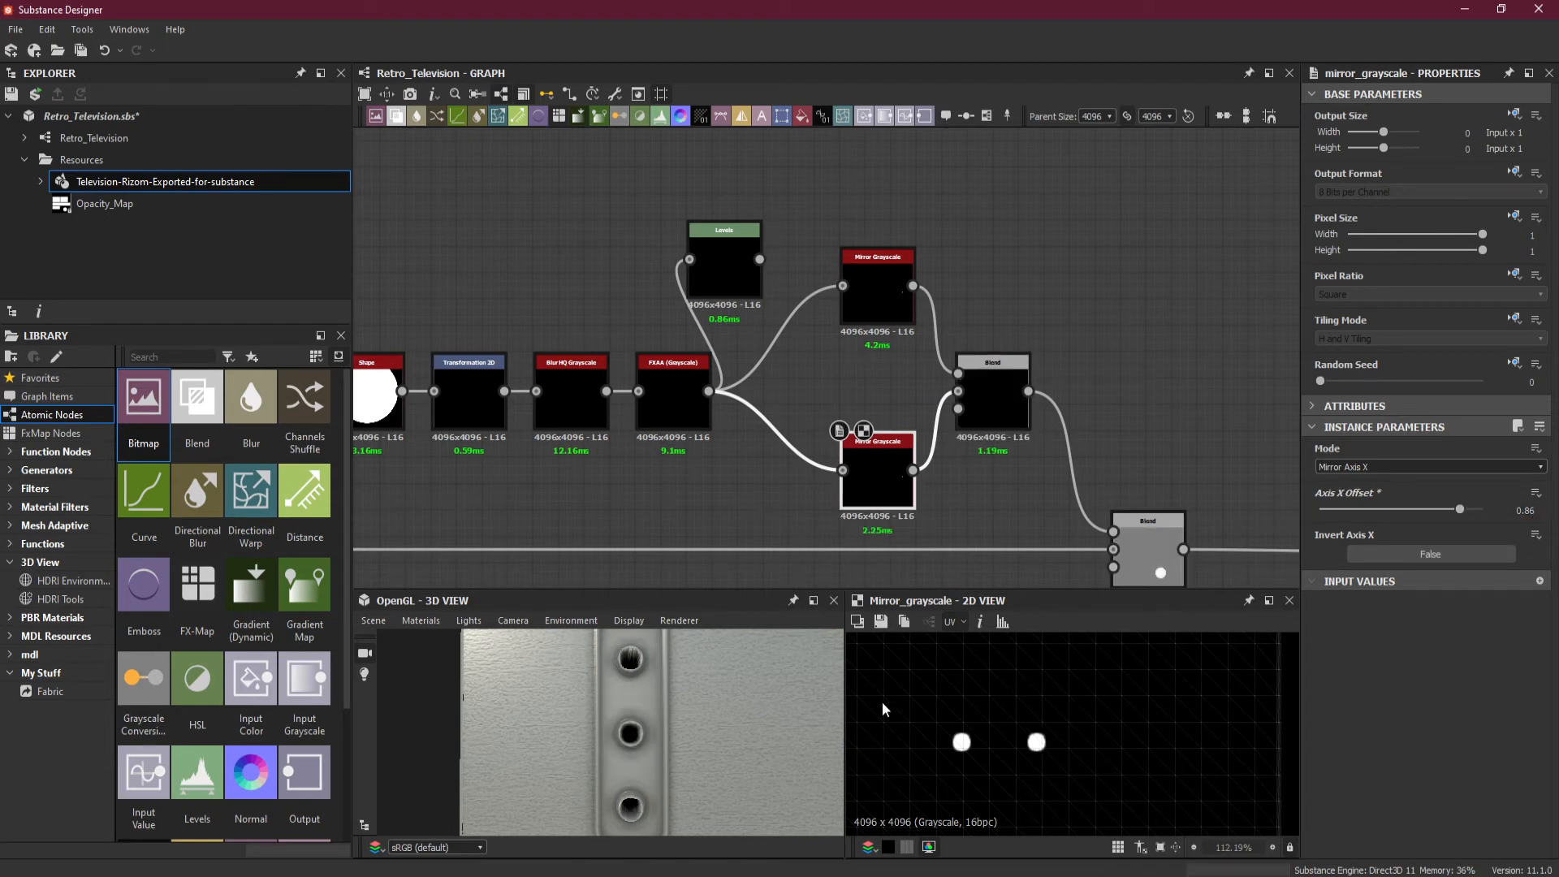
- Put the Levels node back between FXAA and both Mirror Grayscale nodes, and shift the two mirror nodes to make room
drag(731, 266, 843, 286)
click(811, 387)
drag(811, 378, 844, 472)
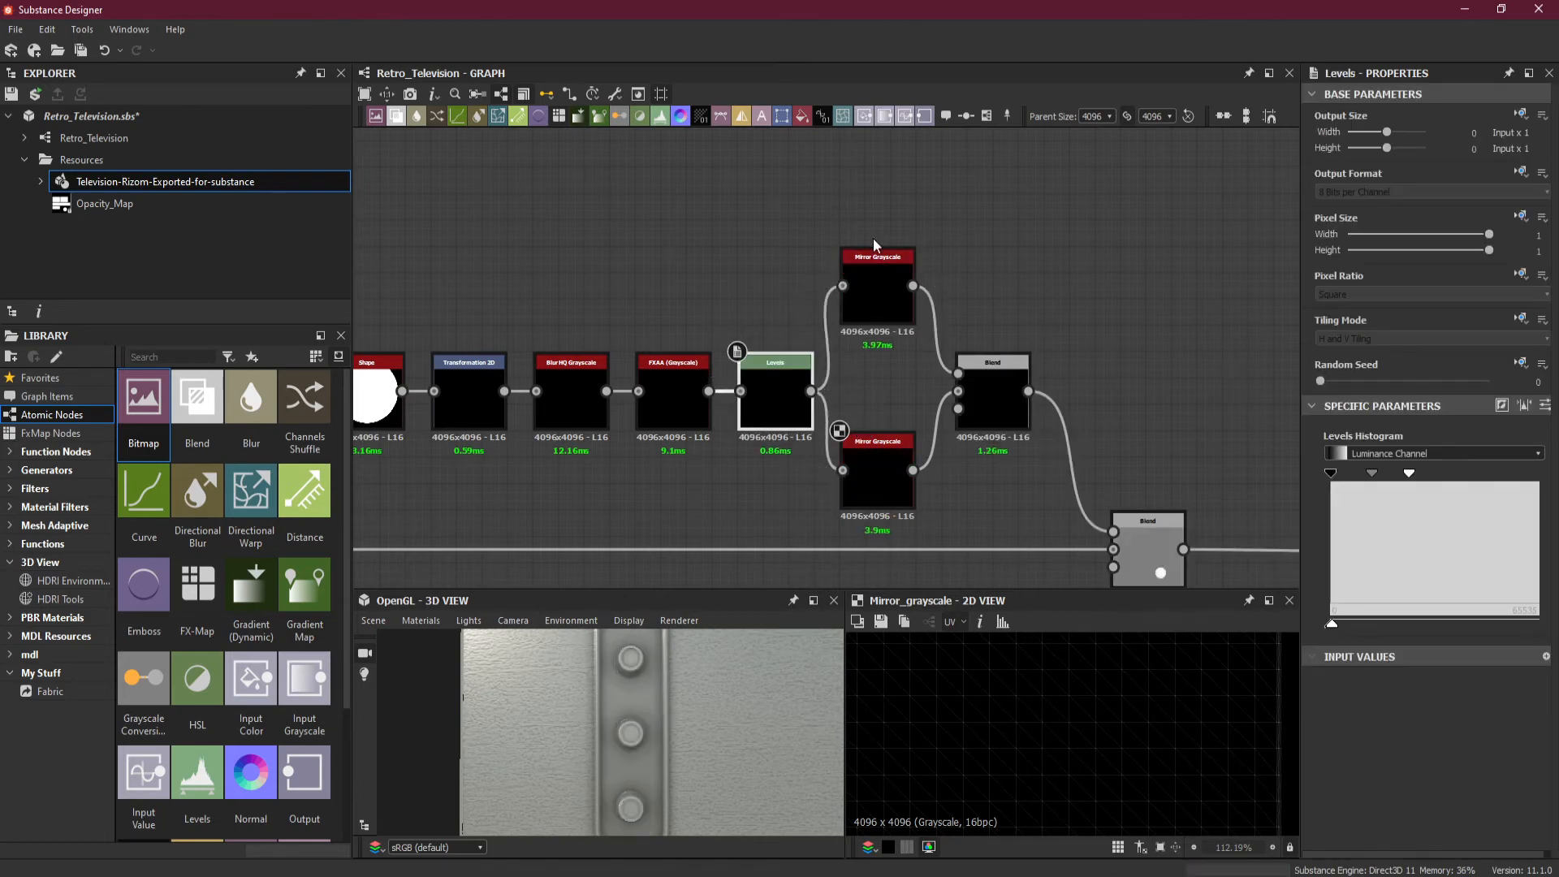
drag(873, 237, 902, 471)
- Examine the three control-panel knobs in 3D from several angles and distances
drag(679, 755, 704, 732)
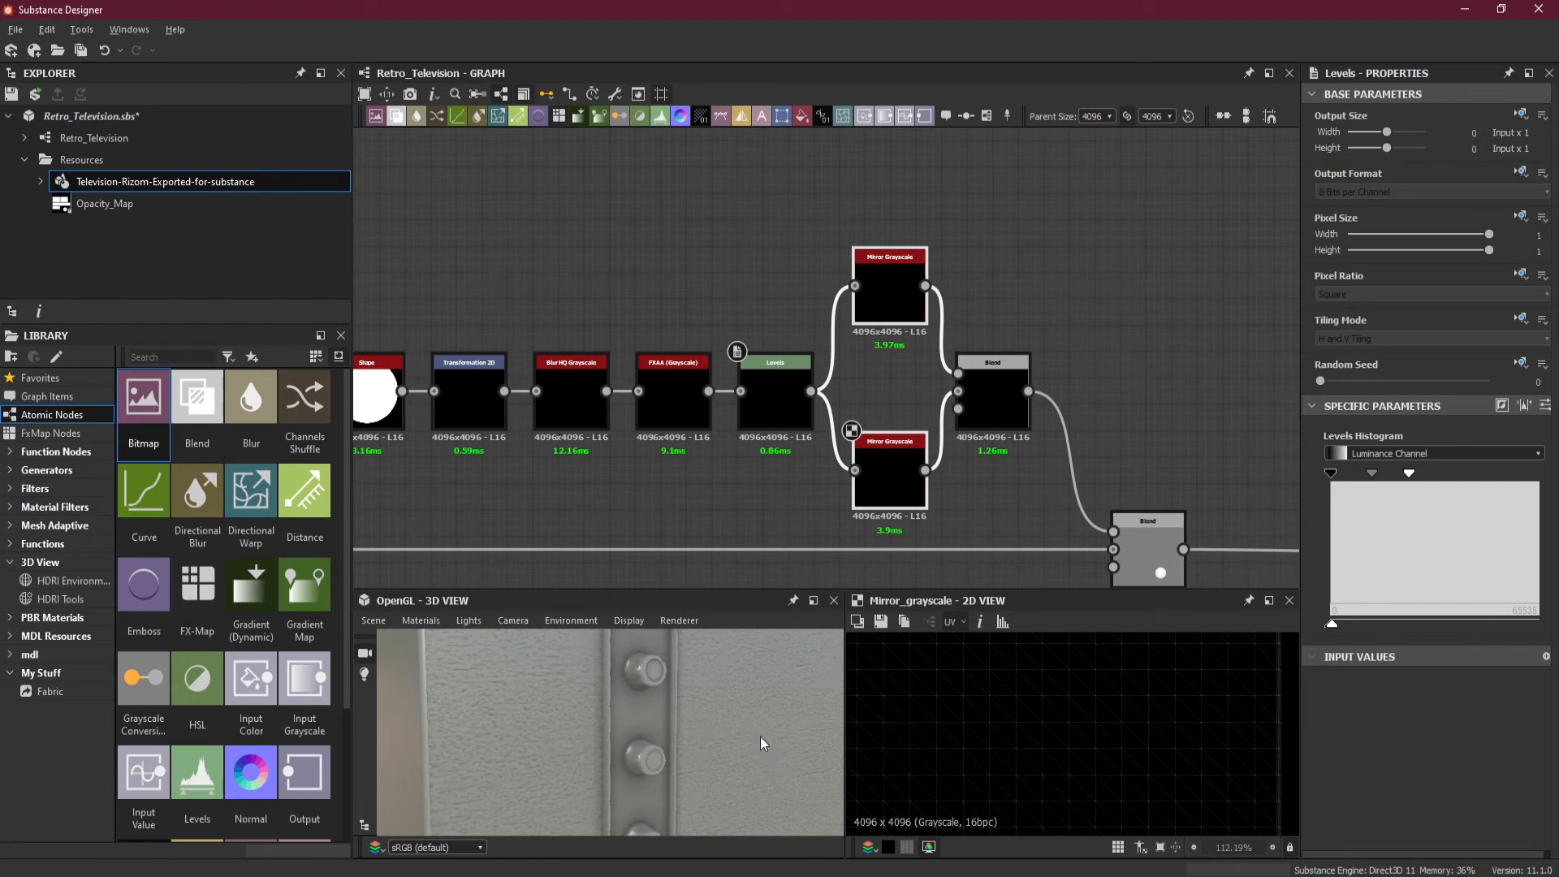
drag(748, 735, 786, 622)
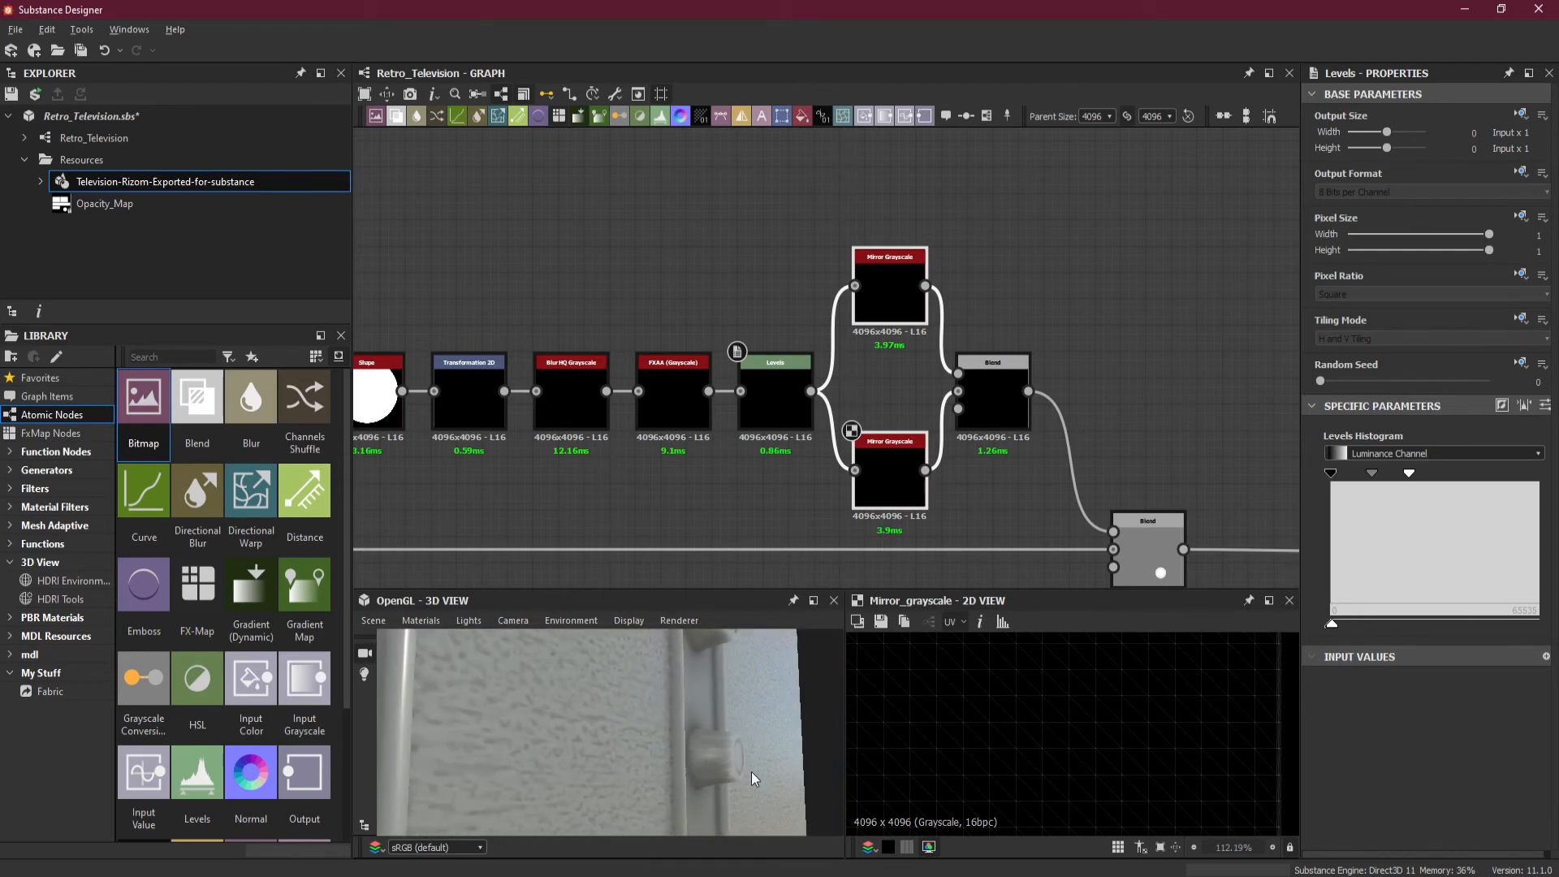
drag(752, 772, 643, 742)
scroll(611, 689, down, 5)
scroll(616, 685, up, 4)
scroll(684, 680, down, 4)
scroll(617, 695, down, 5)
scroll(608, 782, up, 5)
scroll(635, 749, up, 4)
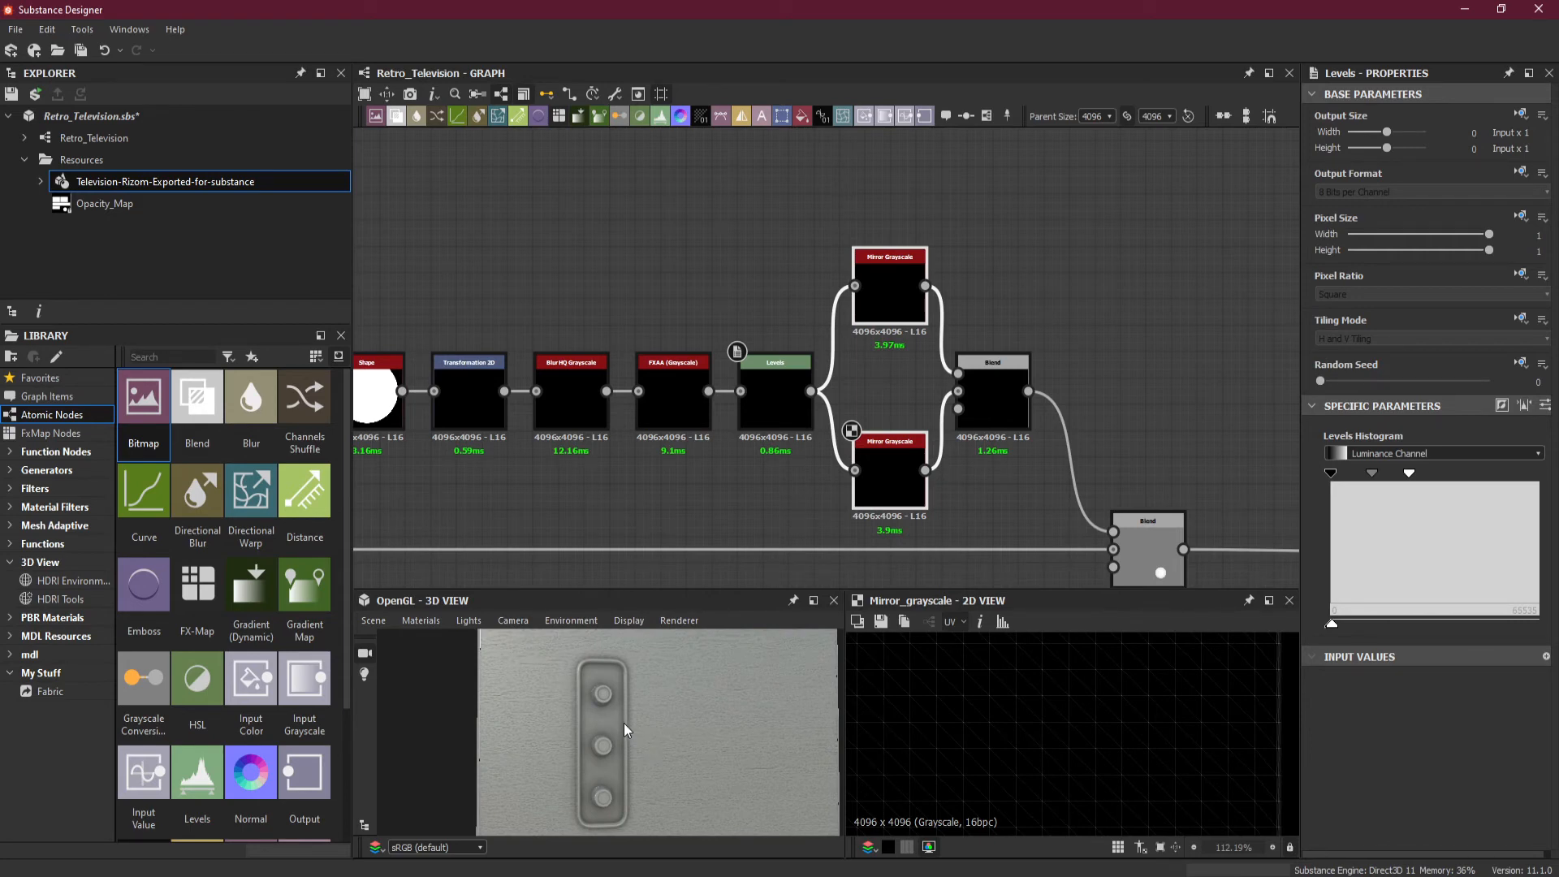
mouse_move(651, 766)
mouse_down()
mouse_move(671, 748)
mouse_move(607, 710)
mouse_move(547, 767)
mouse_move(513, 750)
mouse_move(674, 751)
mouse_move(669, 766)
mouse_move(669, 742)
mouse_up()
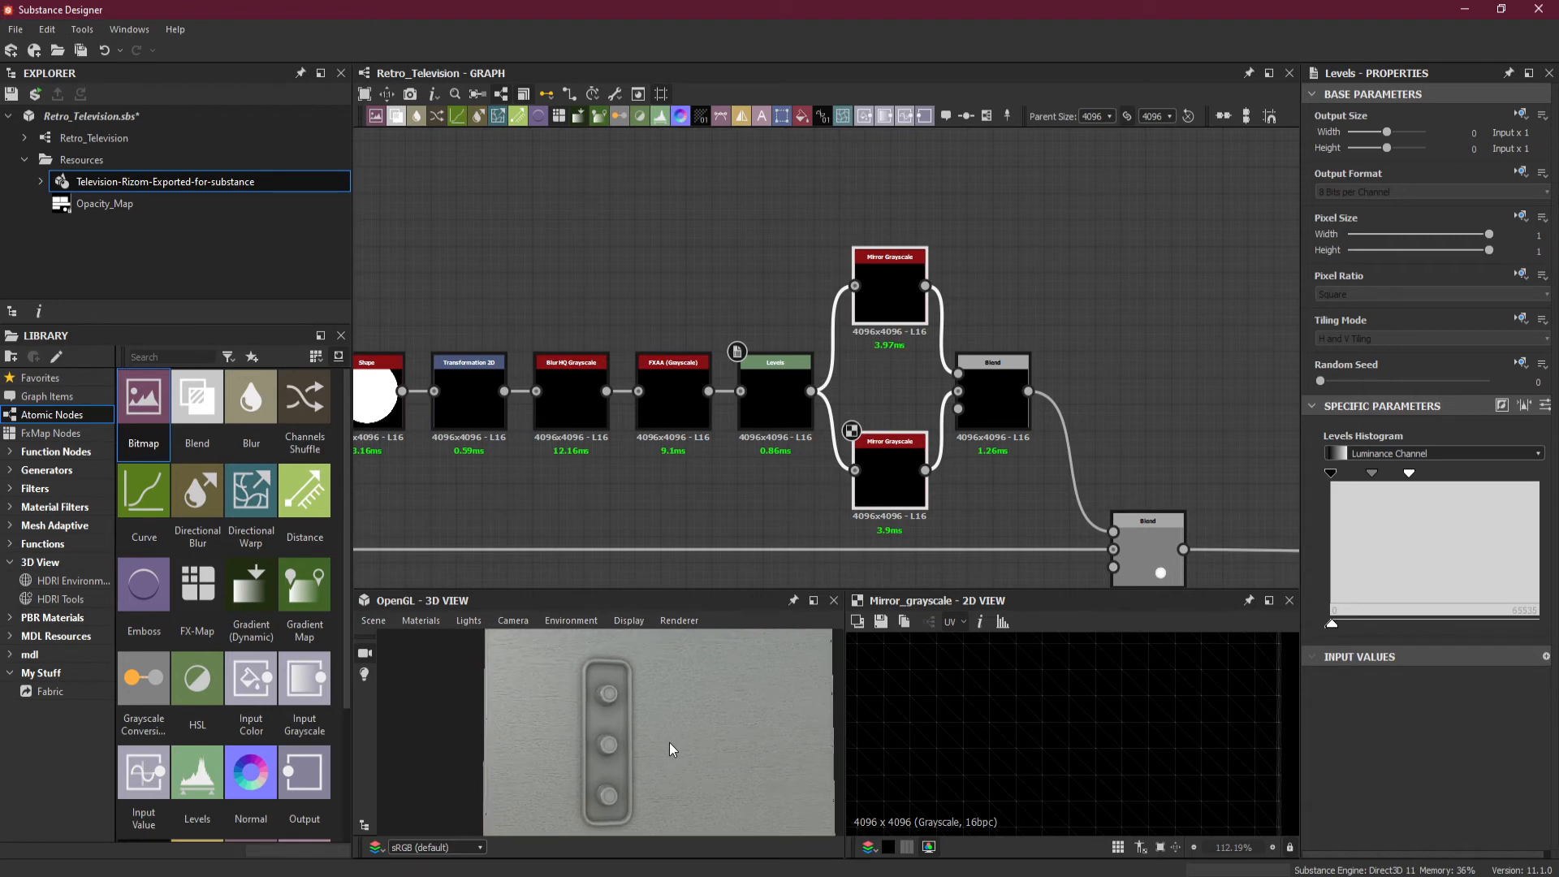
- Set Size X of the first Shape node after the Television Fuse frame to 0.69, then raise it to 0.7
middle_drag(520, 506, 1228, 468)
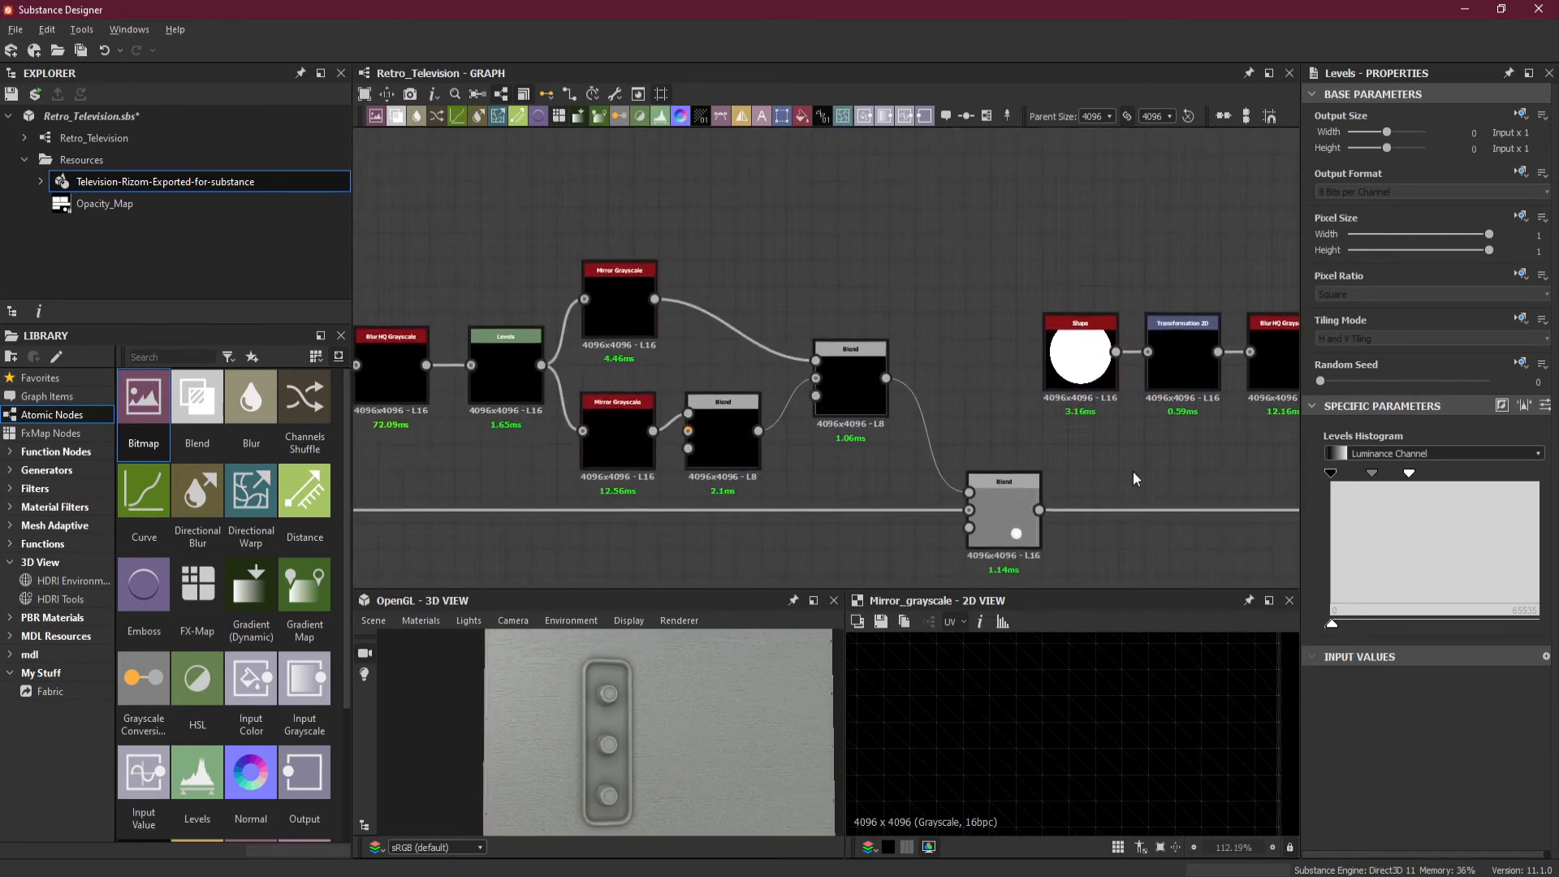
middle_drag(616, 468, 1033, 470)
scroll(806, 457, down, 5)
scroll(806, 455, down, 2)
scroll(815, 450, up, 8)
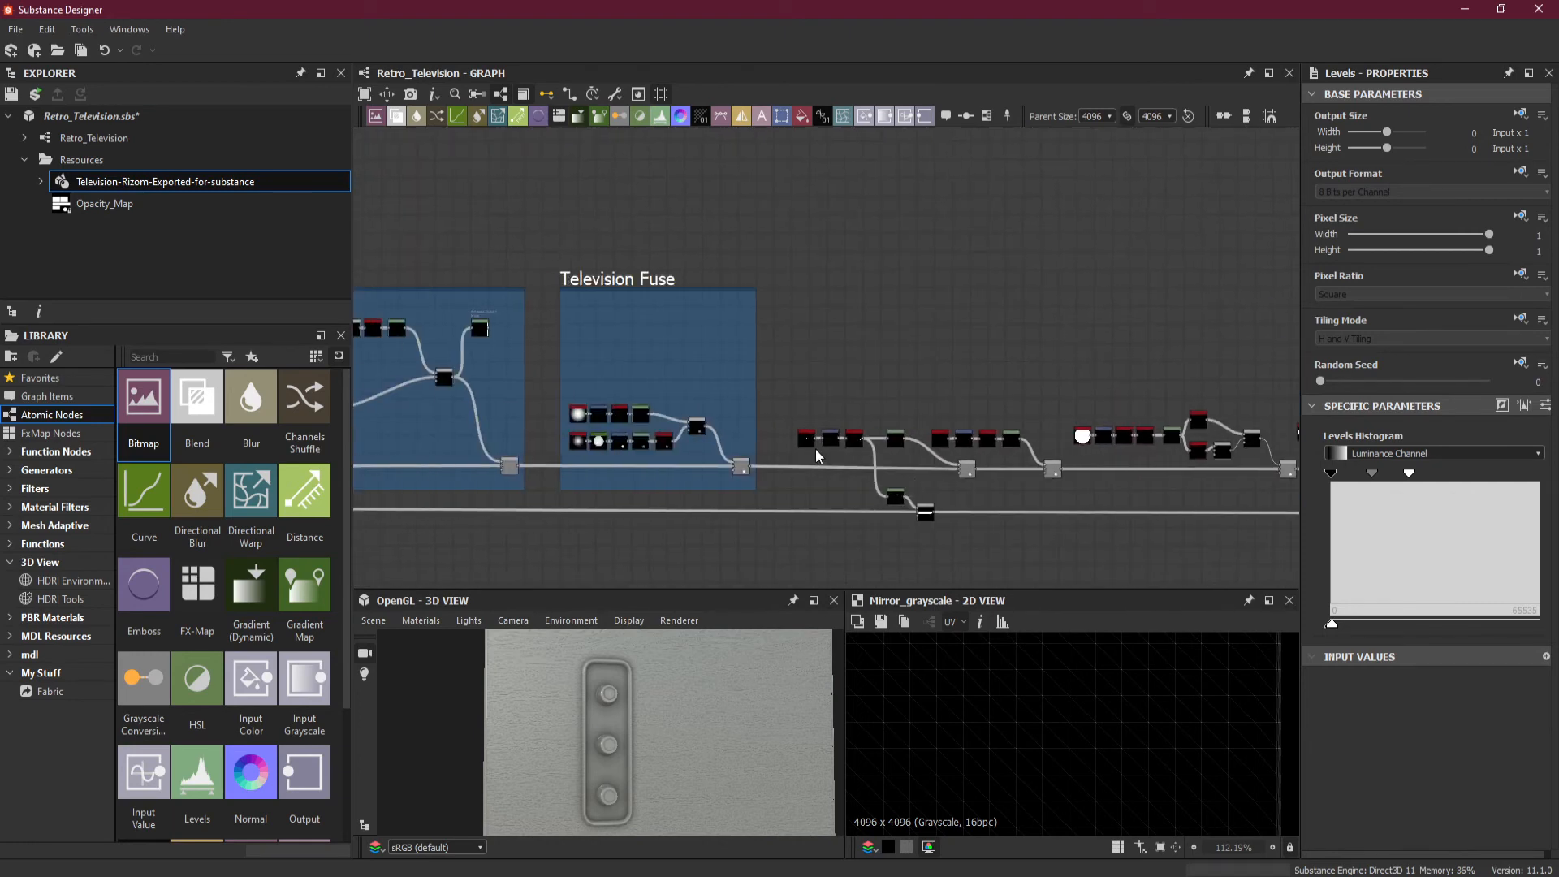
scroll(835, 445, up, 1)
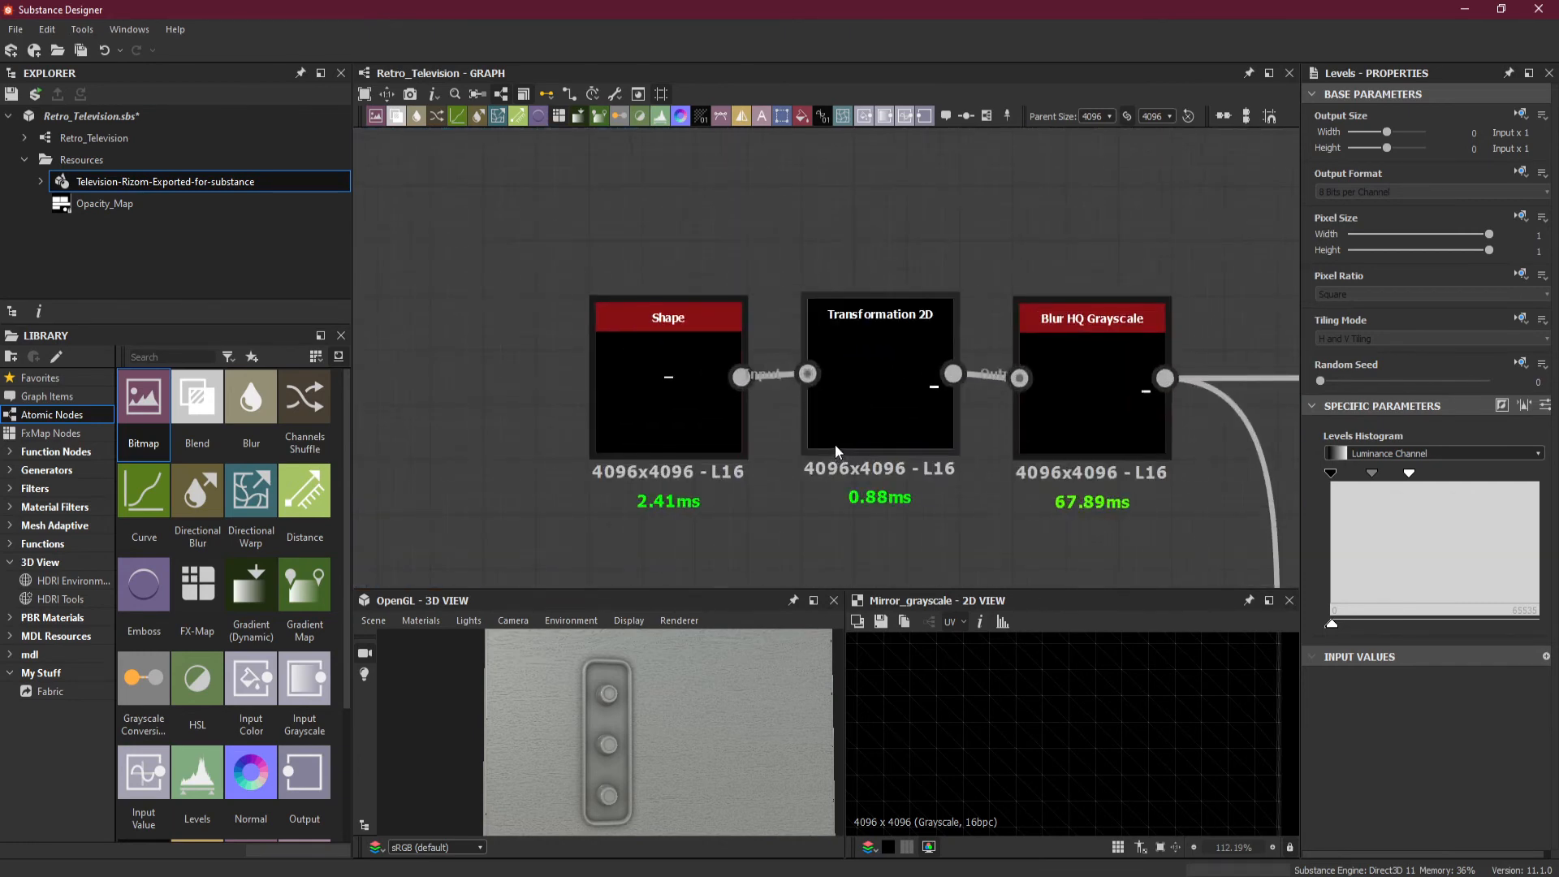
click(674, 416)
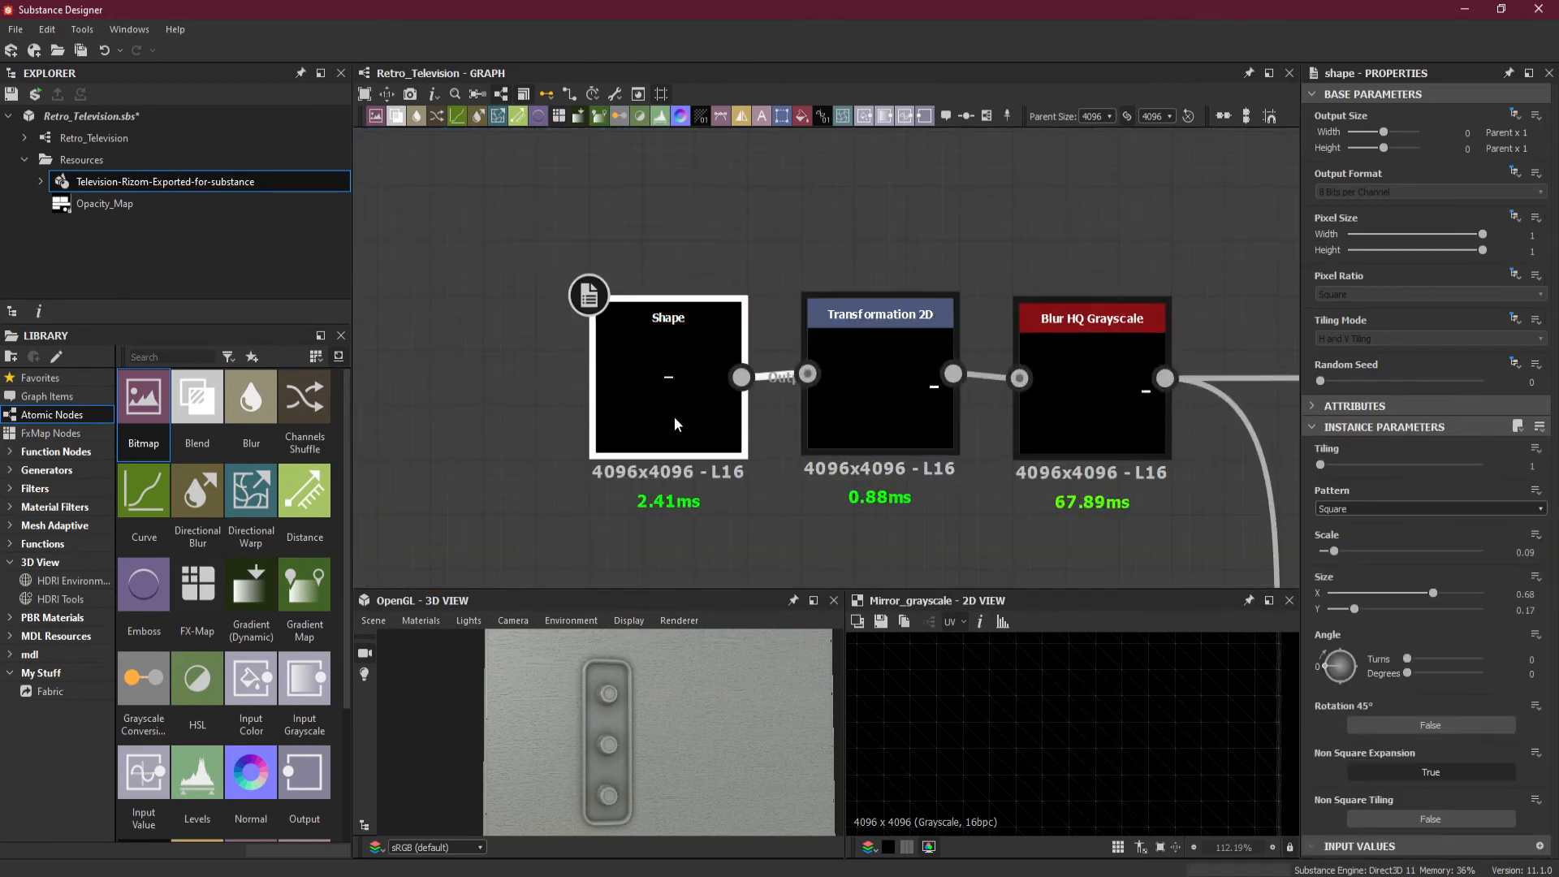
click(1524, 594)
text(9)
key(Return)
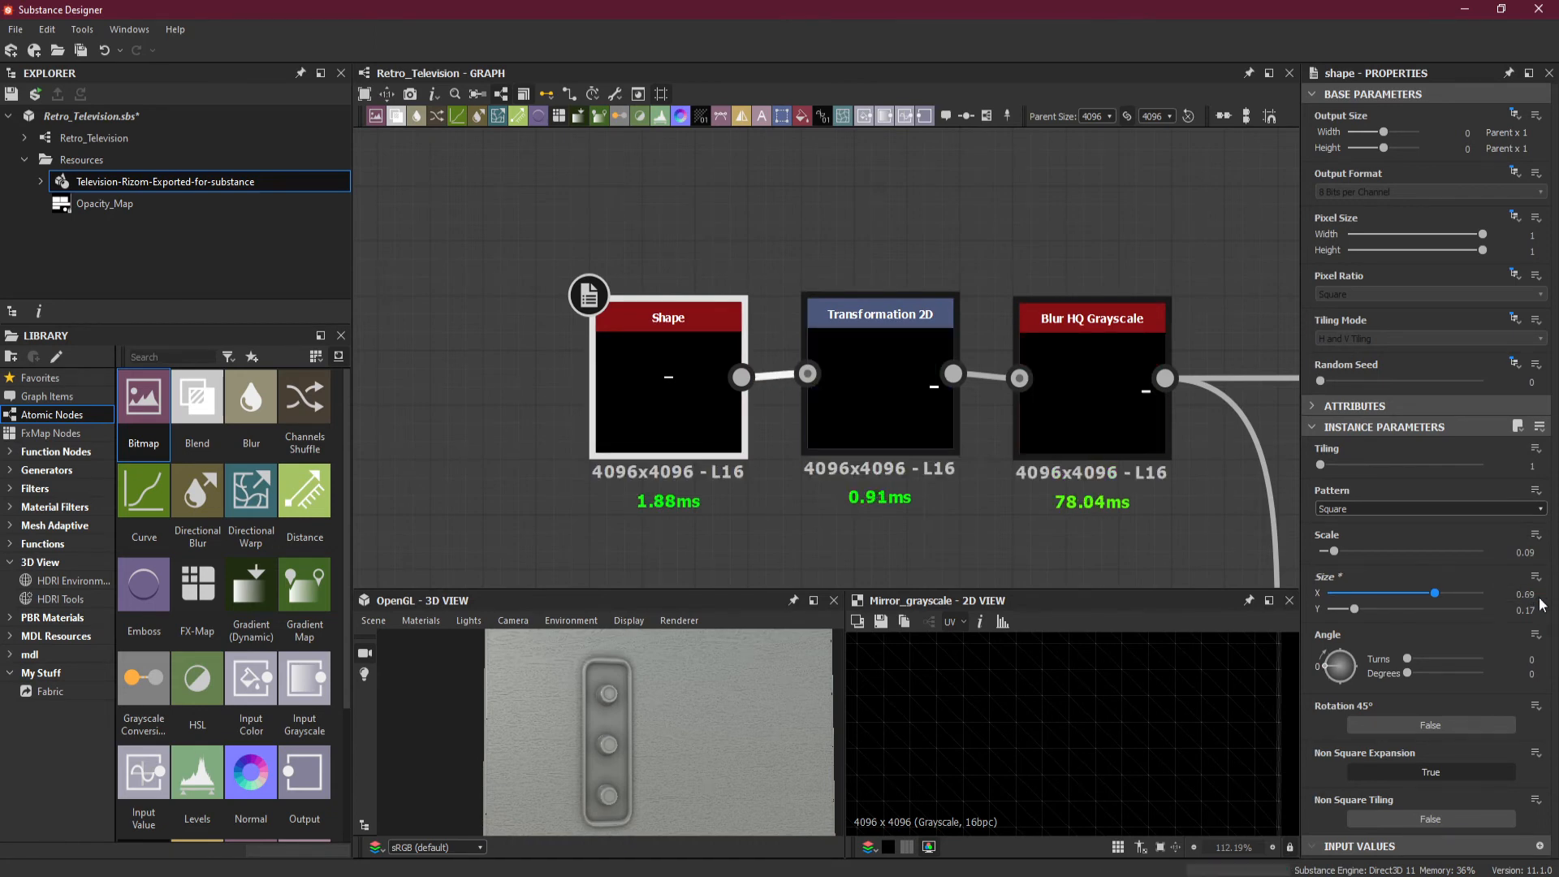
click(1531, 594)
text(7)
key(Return)
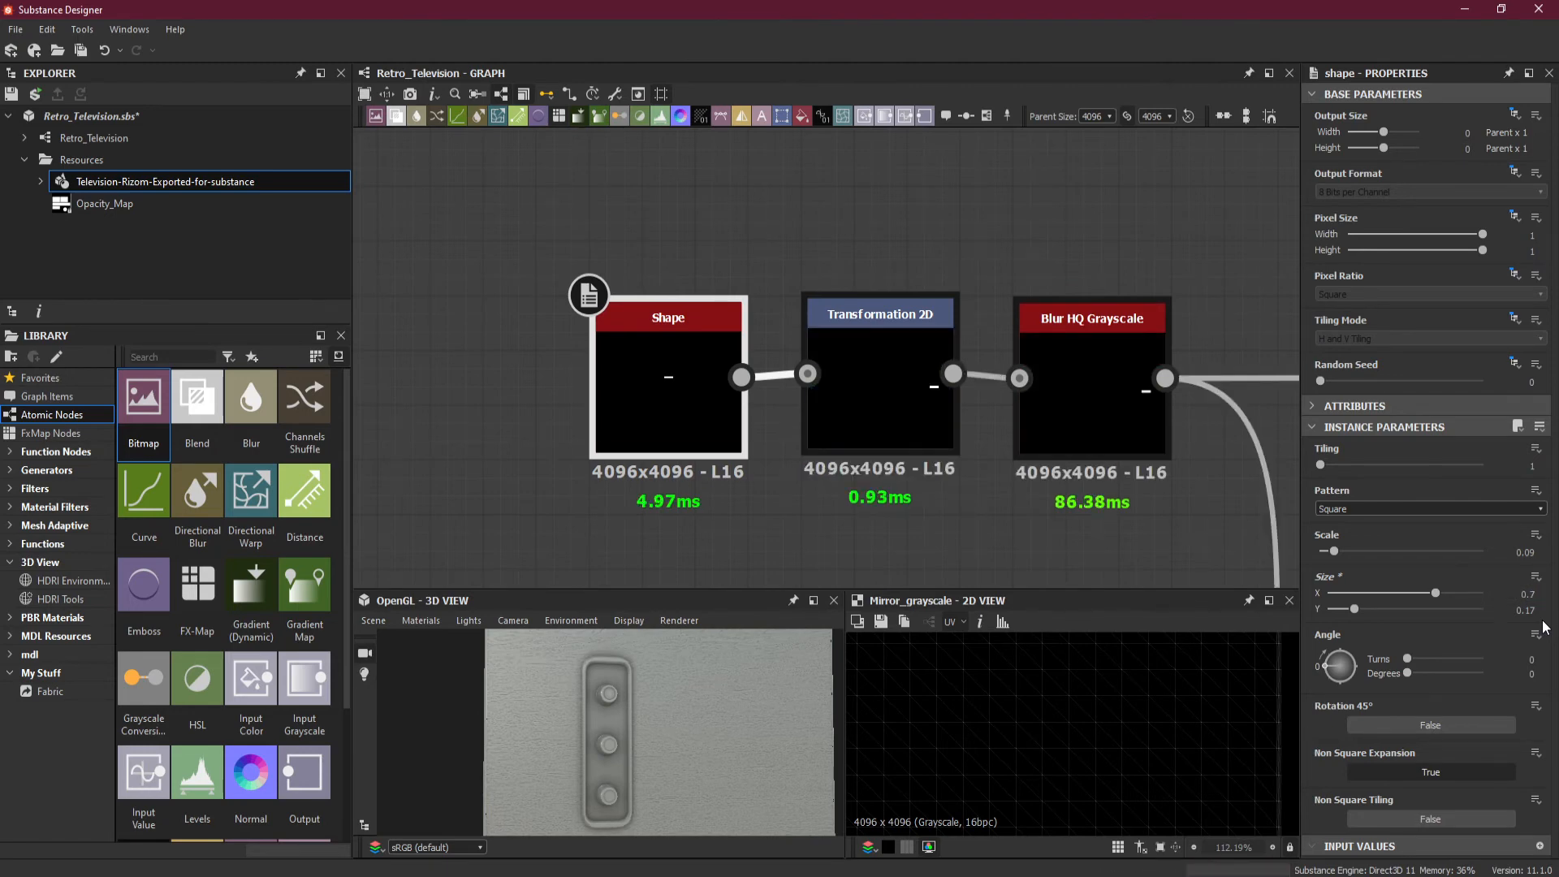
- Inspect the end of the control-panel recess in 3D and set the same Shape node's Size X to 0.695
middle_drag(642, 656, 625, 671)
right_drag(593, 672, 703, 713)
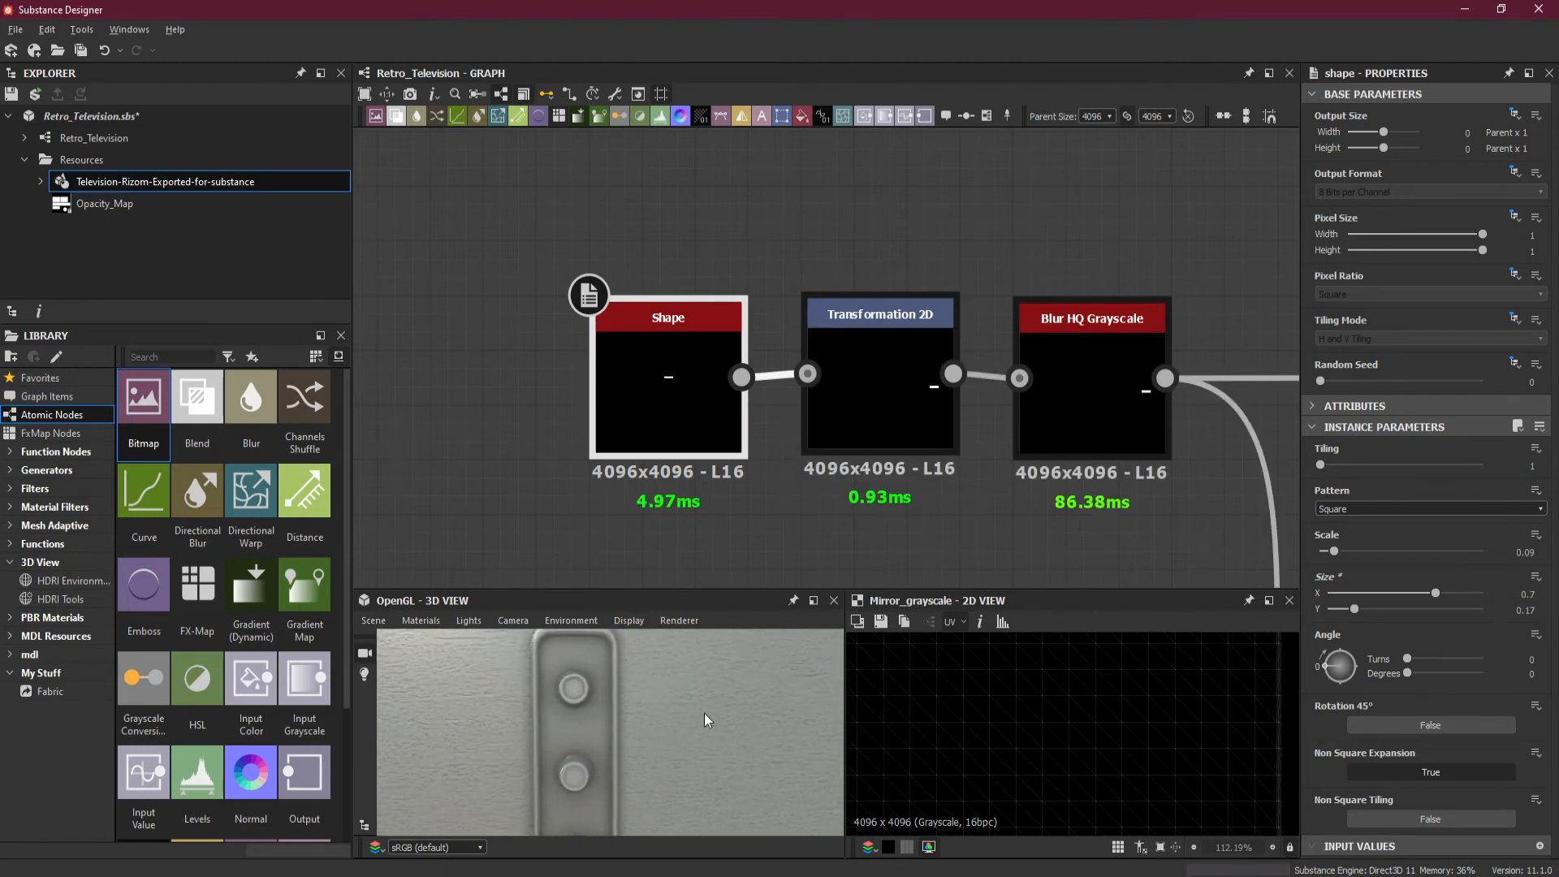
middle_drag(714, 718, 735, 791)
right_drag(588, 638, 671, 686)
mouse_move(671, 685)
mouse_down()
mouse_move(647, 670)
mouse_move(641, 689)
mouse_up()
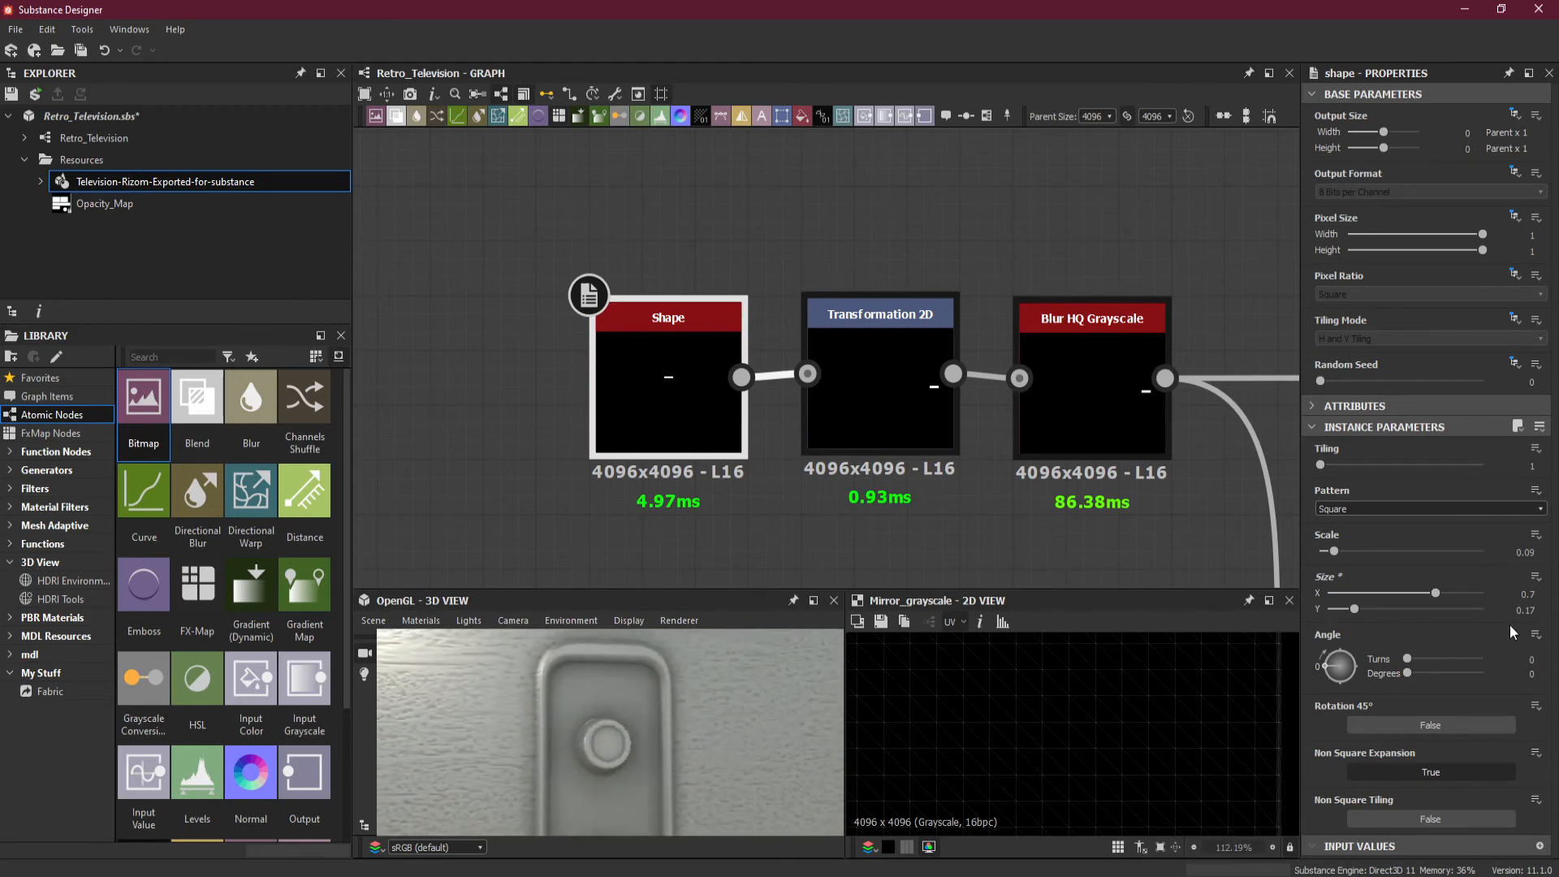
click(1537, 596)
text(5)
key(Return)
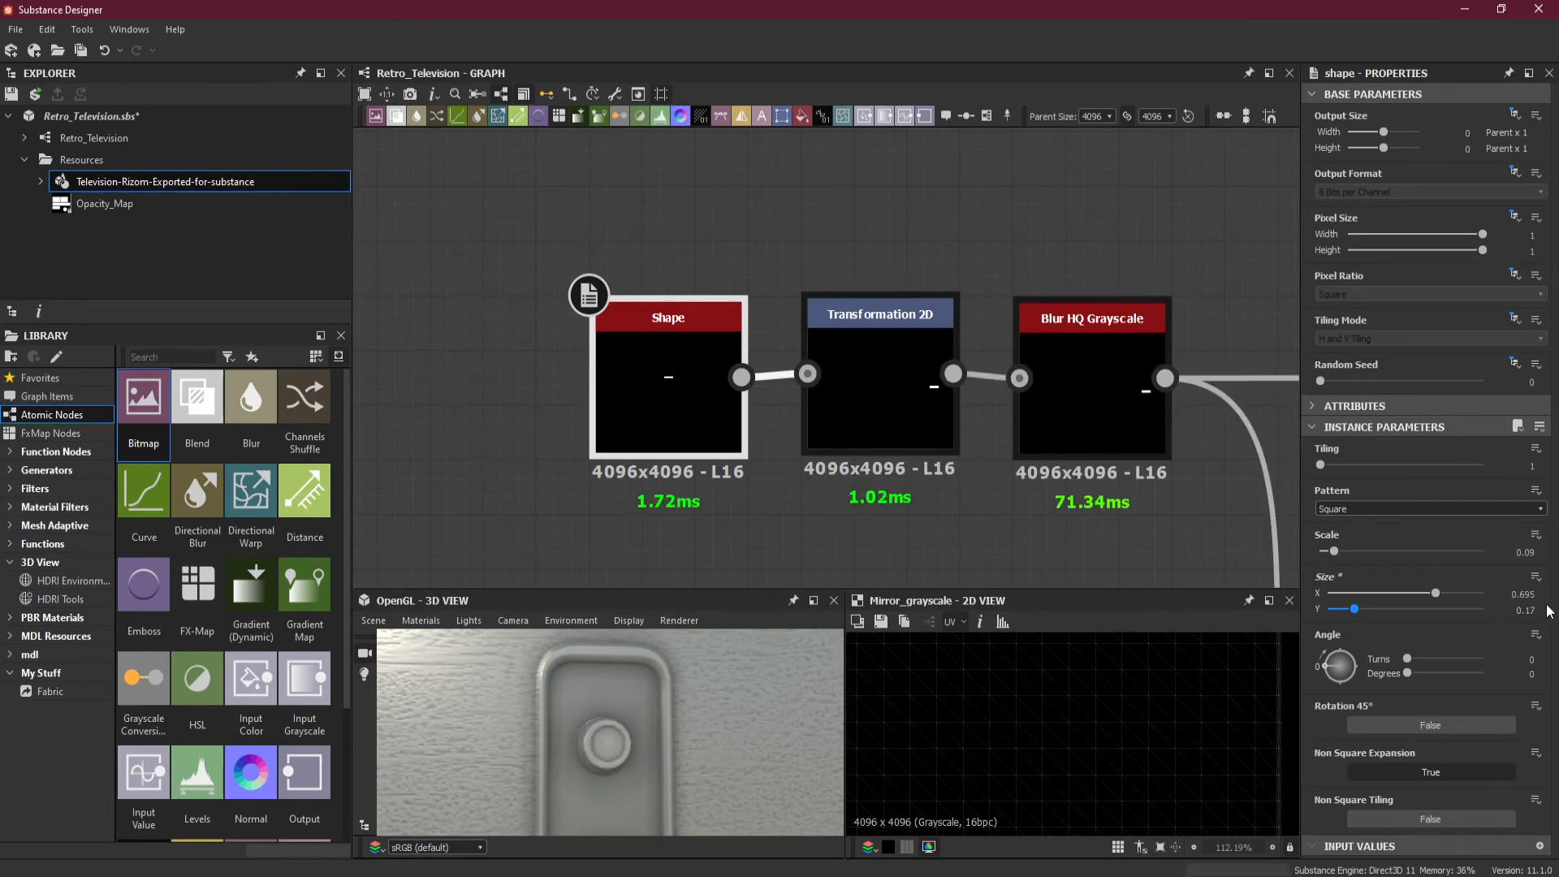
- Preview the Shape node of the next chain and set its Size X to 0.67
scroll(1103, 474, down, 5)
middle_drag(1142, 473, 651, 466)
scroll(1091, 472, up, 1)
scroll(997, 513, up, 1)
scroll(919, 510, down, 1)
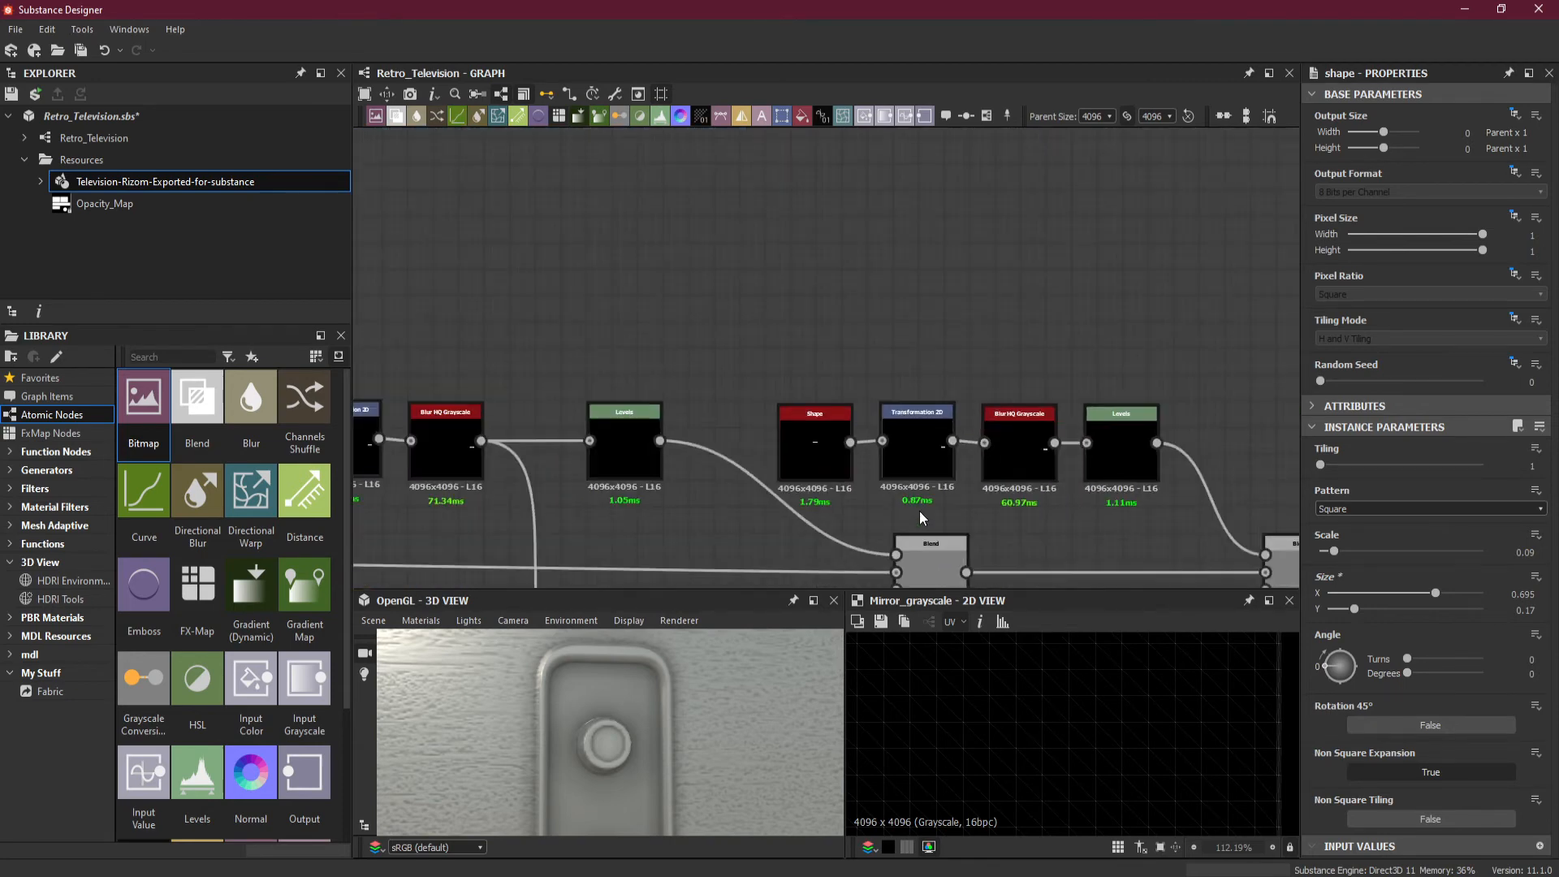
click(830, 441)
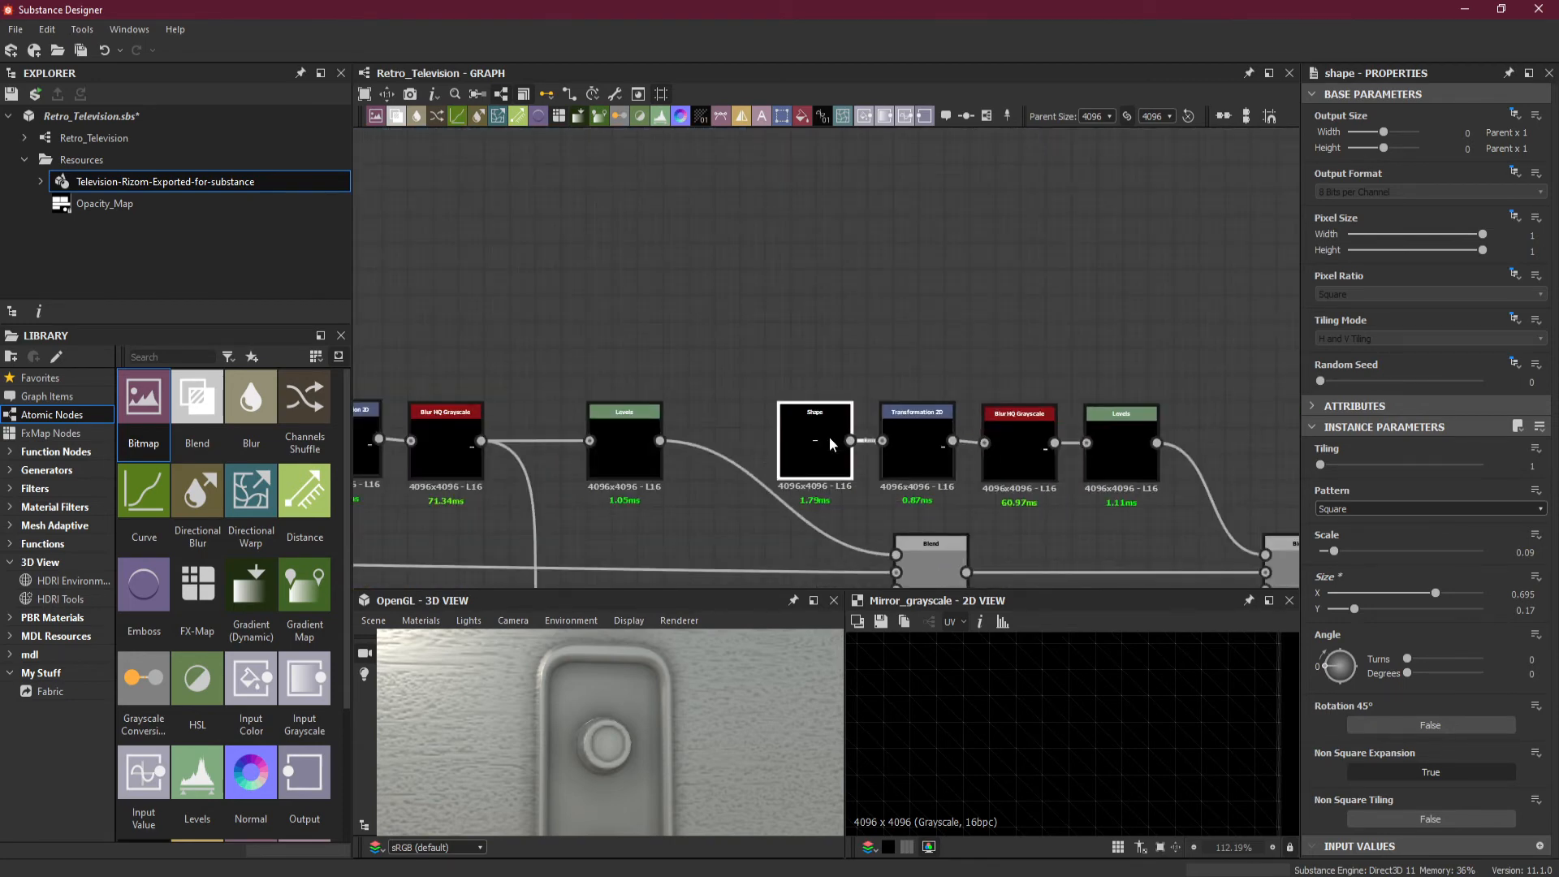
mouse_move(804, 514)
middle_down()
mouse_move(984, 511)
mouse_move(821, 505)
middle_up()
double_click(849, 431)
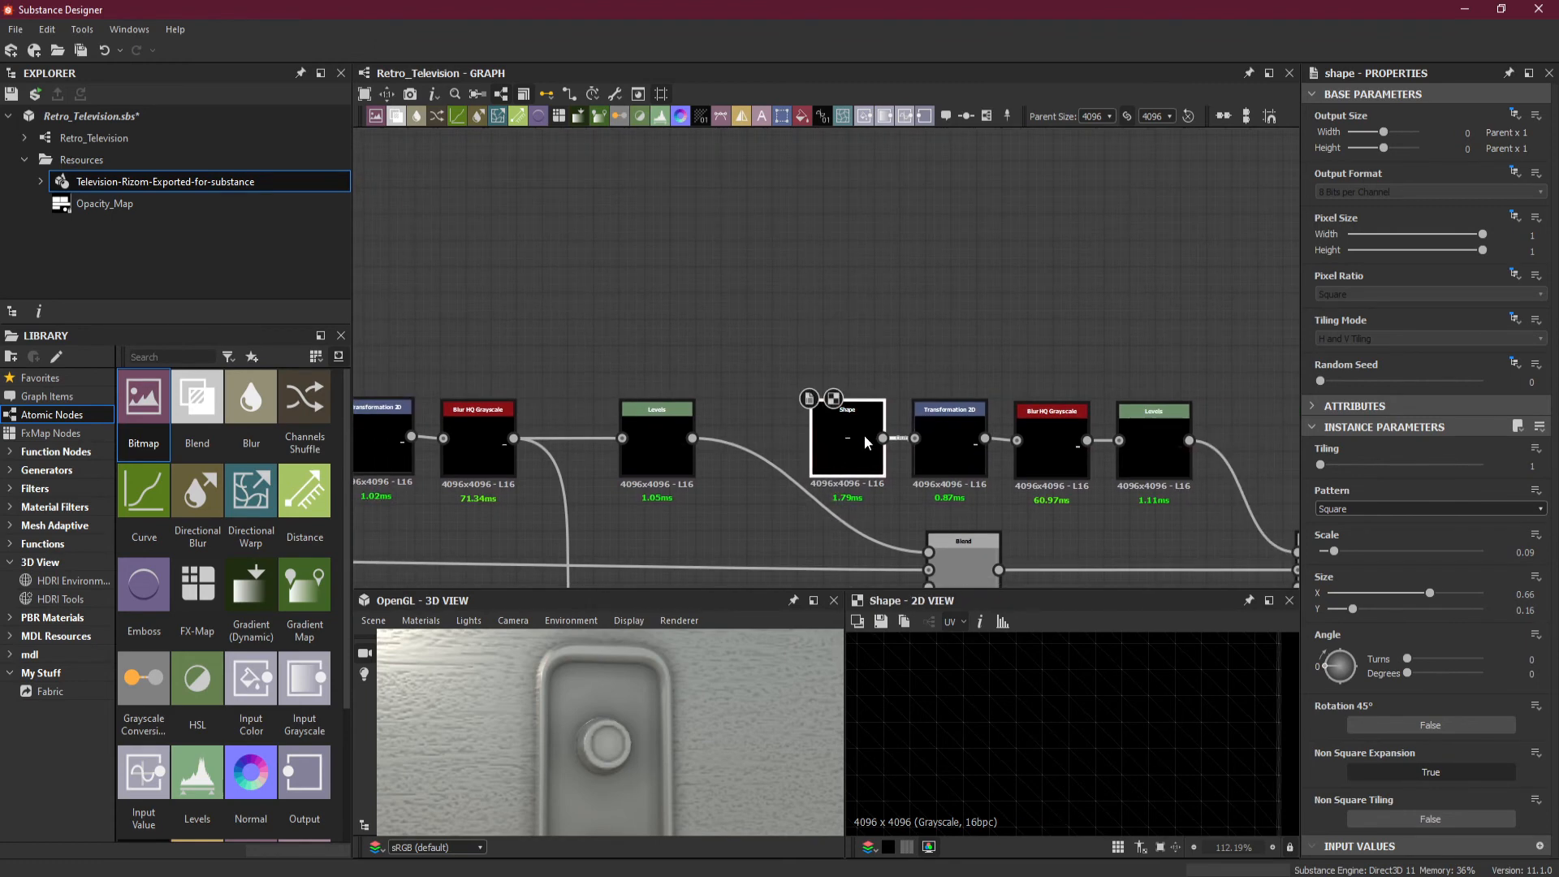
scroll(864, 436, up, 2)
scroll(865, 438, up, 1)
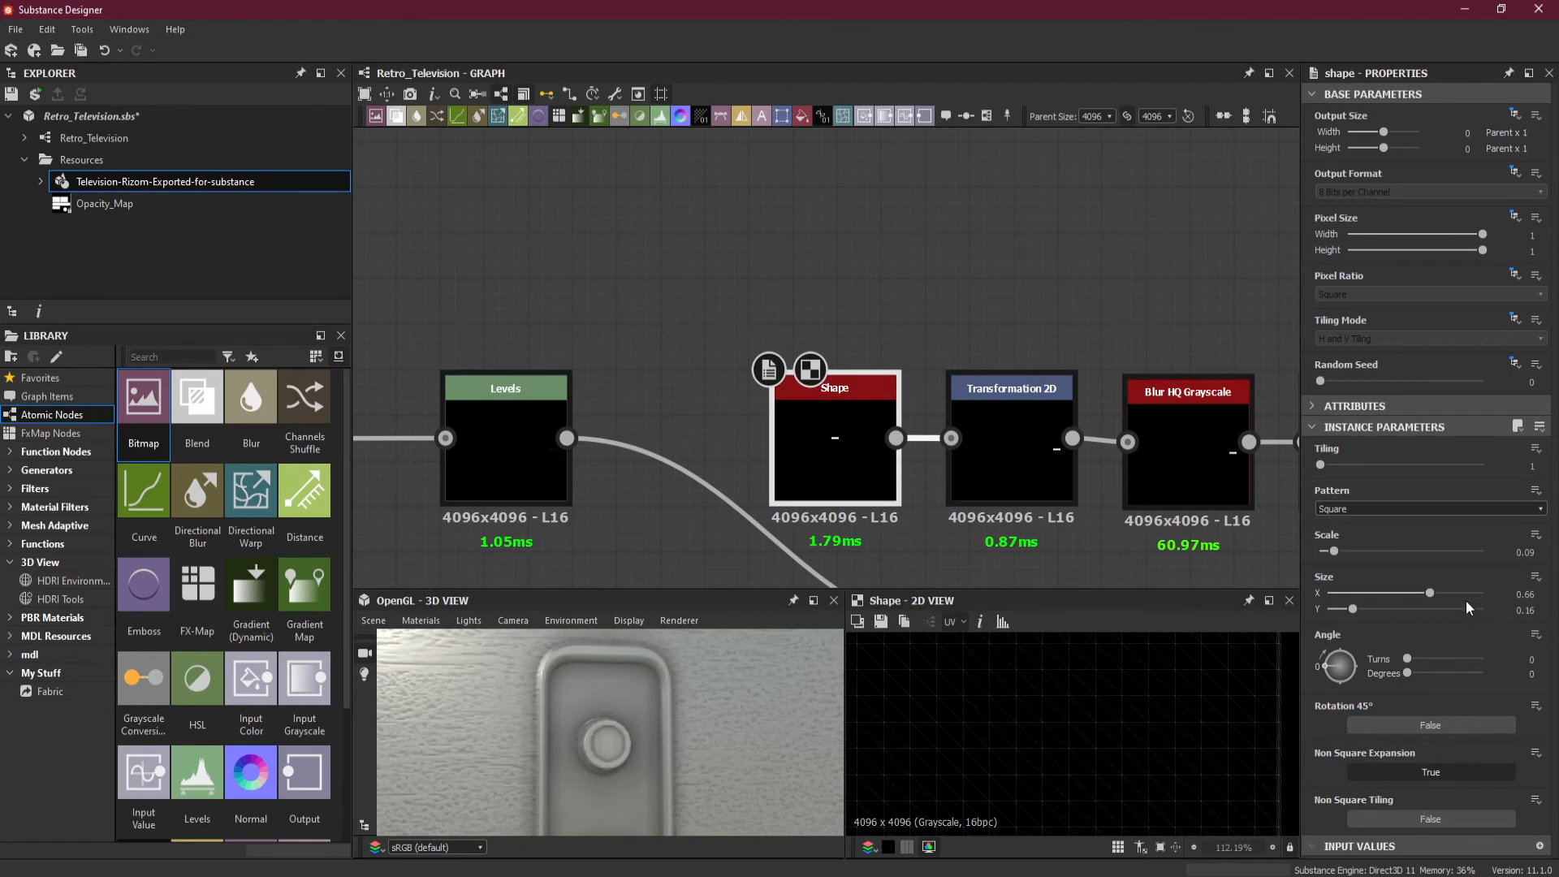
double_click(1531, 594)
text(67)
key(Return)
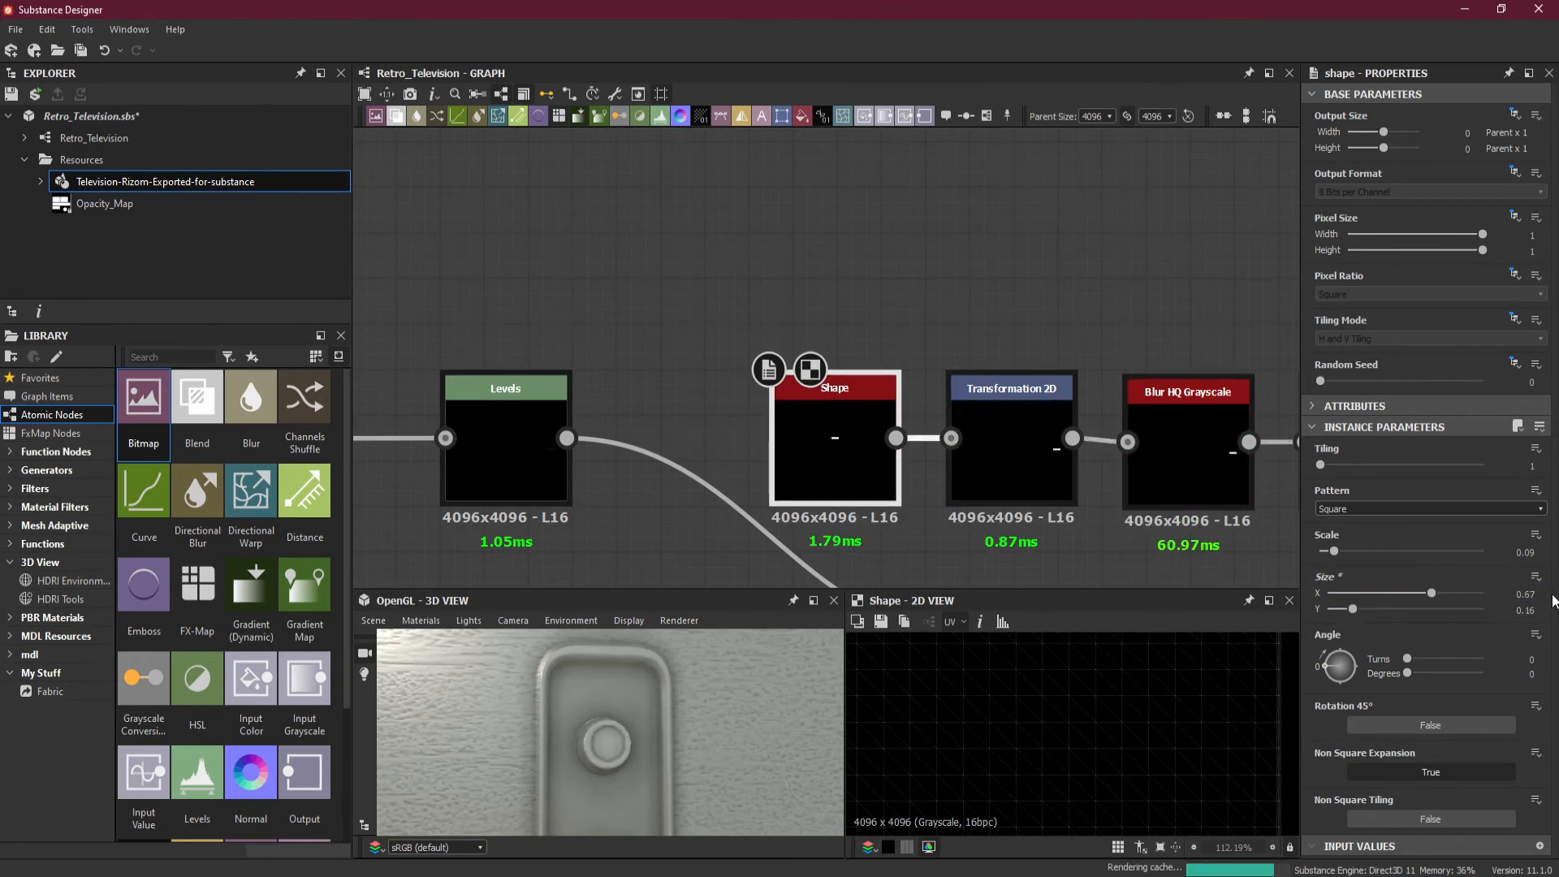
- Refine the second Shape node's Size X to 0.68 and check the panel rim and knobs in 3D
drag(722, 704, 611, 688)
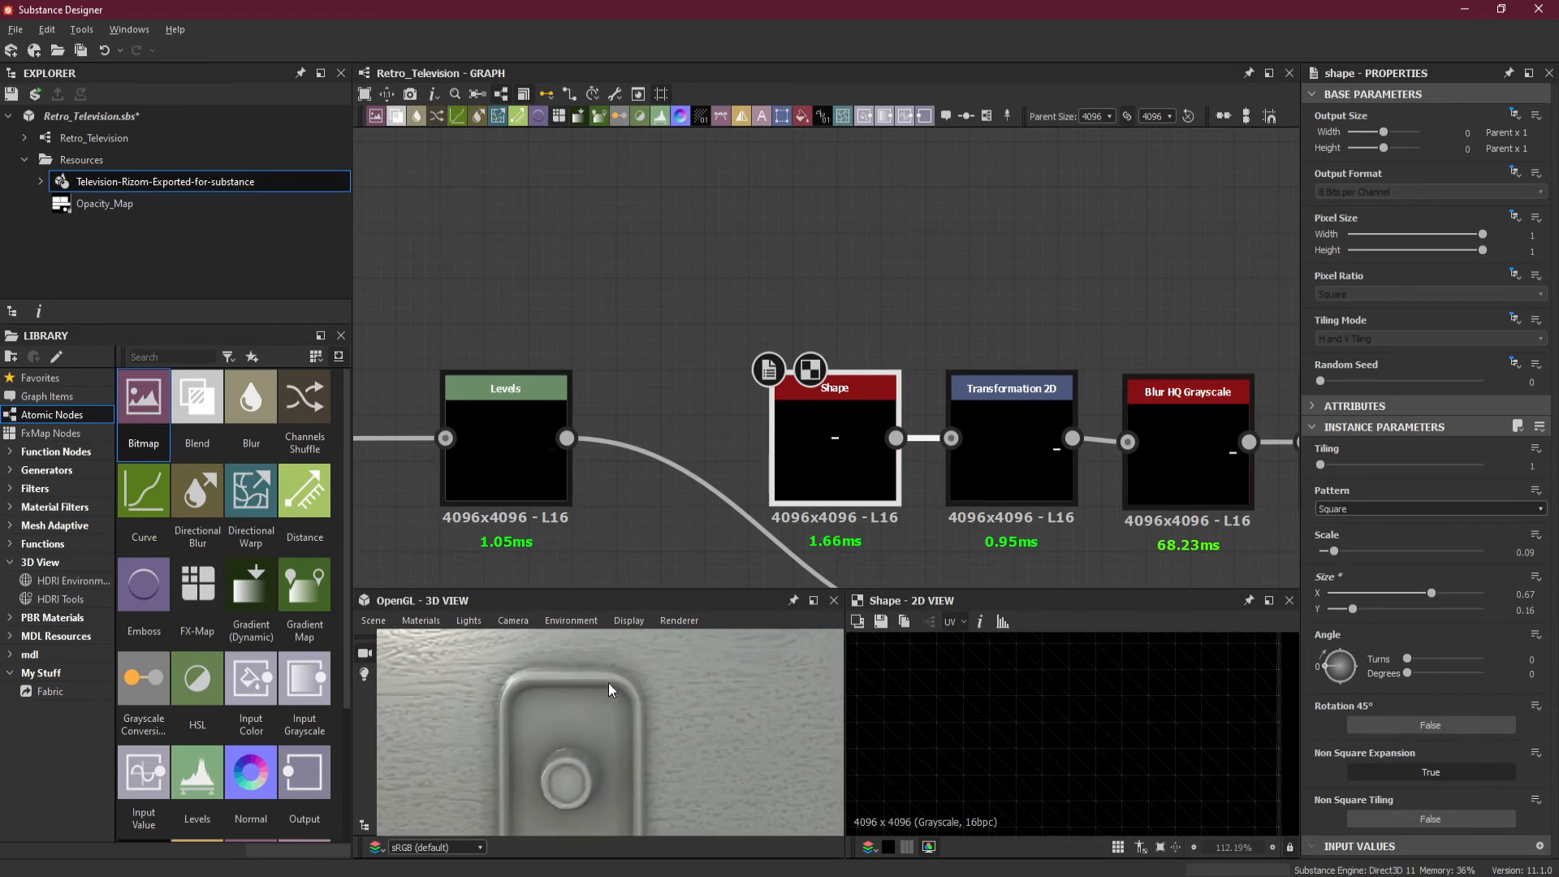
click(1531, 594)
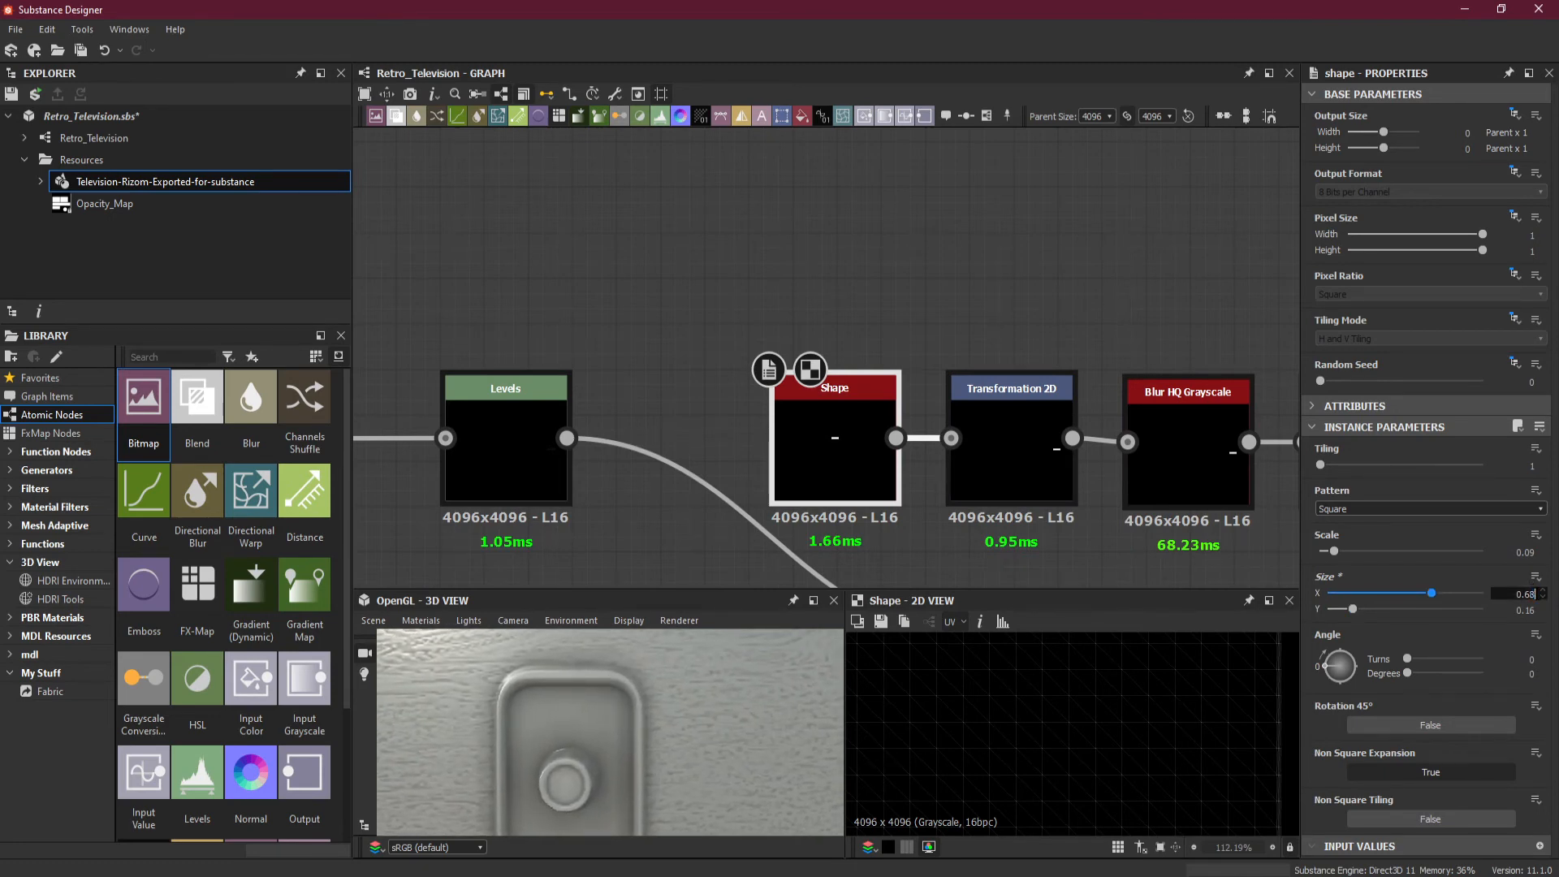
key(Return)
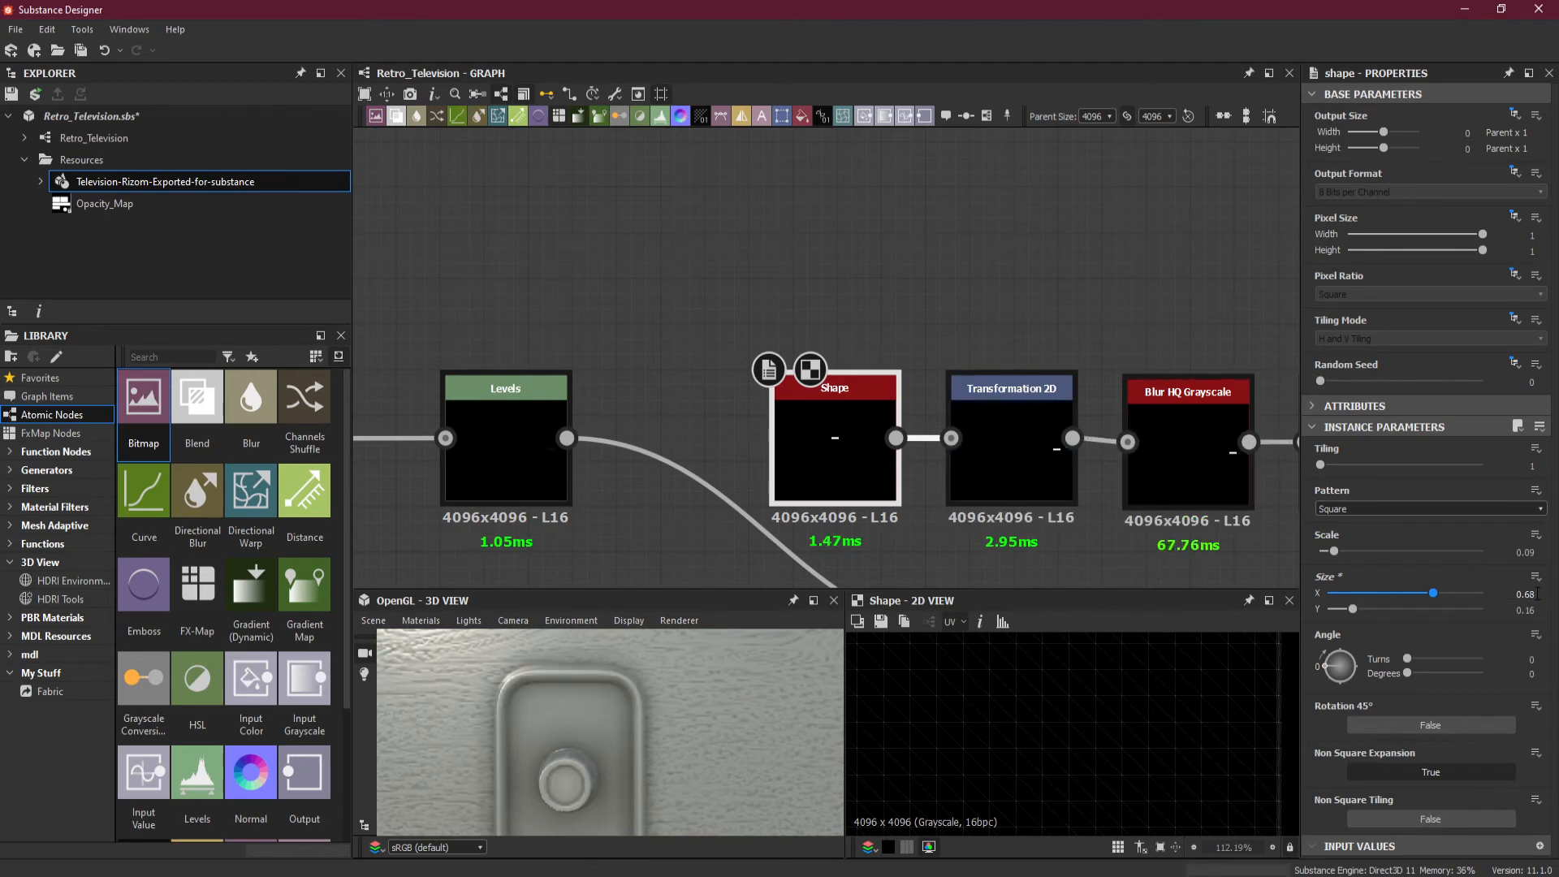
drag(669, 703, 689, 693)
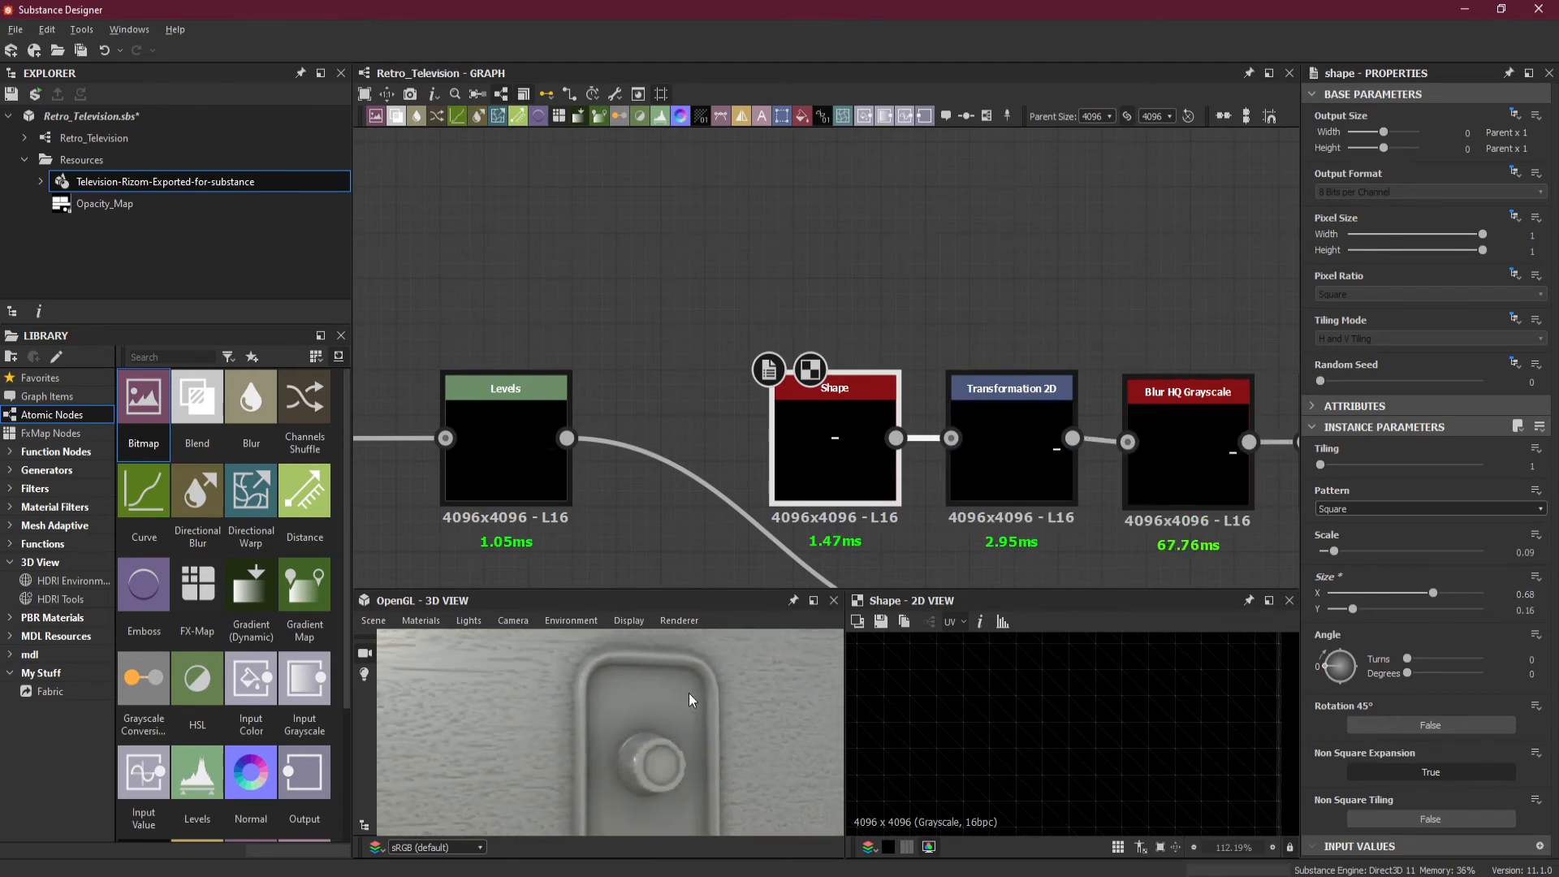
right_drag(689, 694, 690, 659)
drag(690, 659, 646, 750)
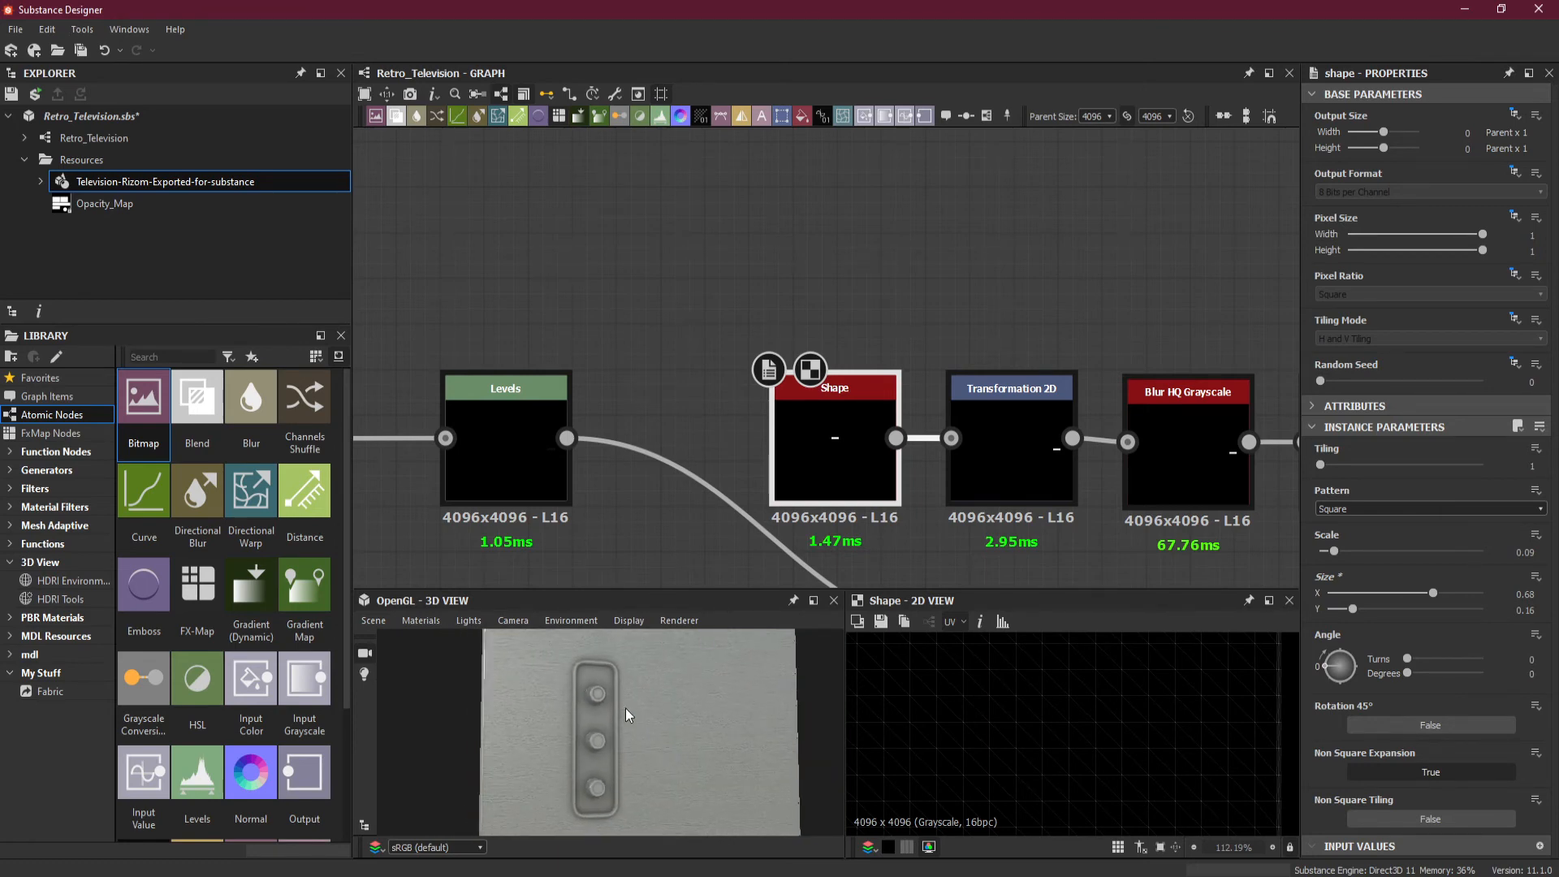
drag(622, 738, 598, 761)
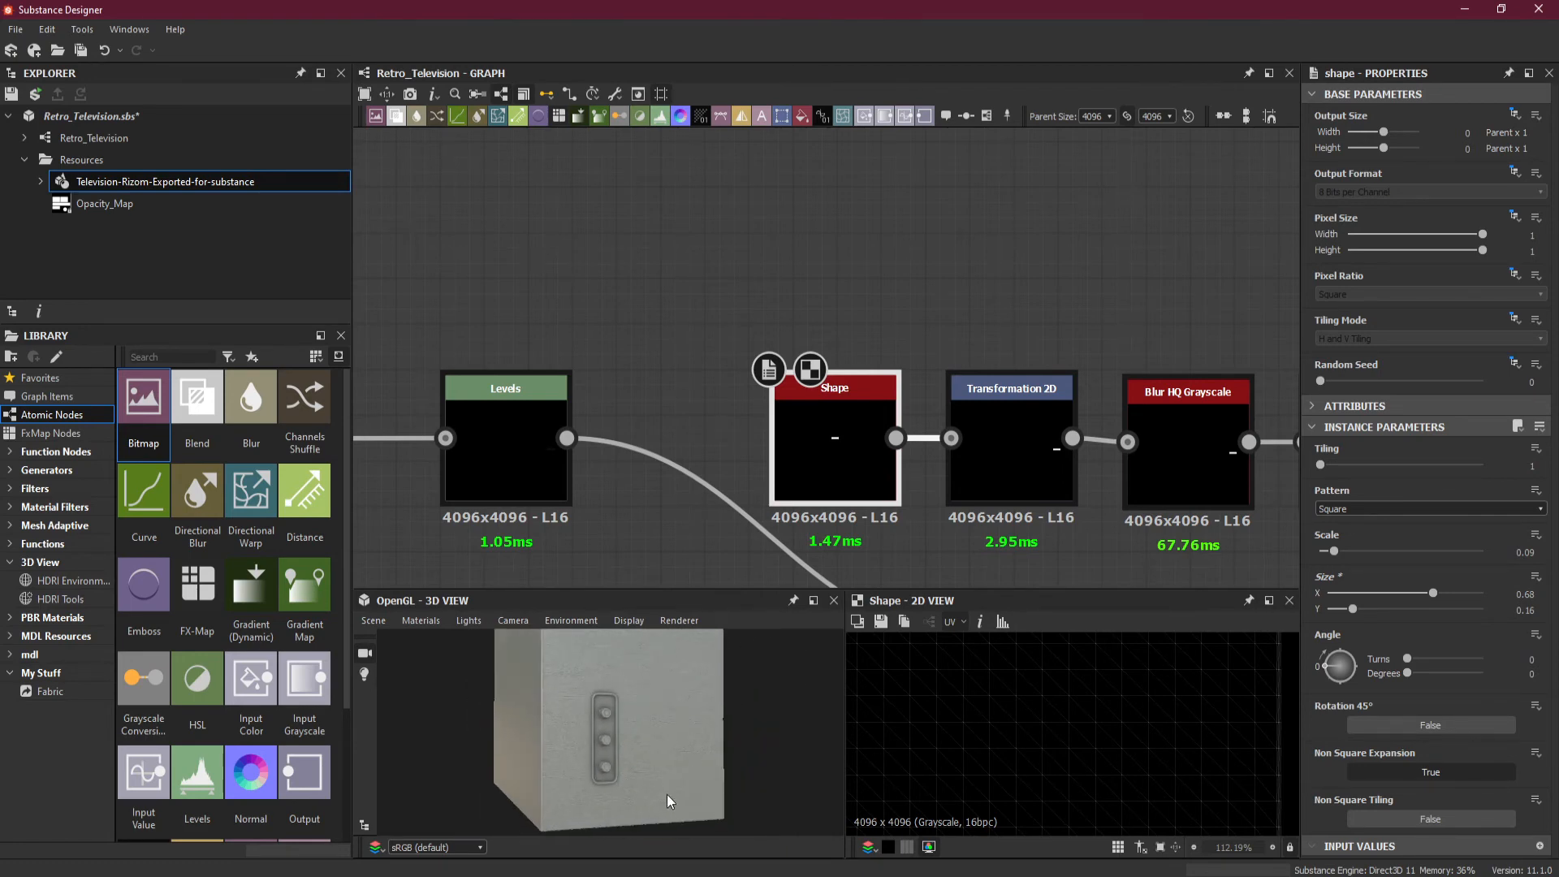
- Nudge the first recess chain's Transformation 2D one increment left, and the second chain's to an Offset X of -0.3668
scroll(582, 490, down, 4)
middle_drag(583, 495, 809, 479)
click(594, 430)
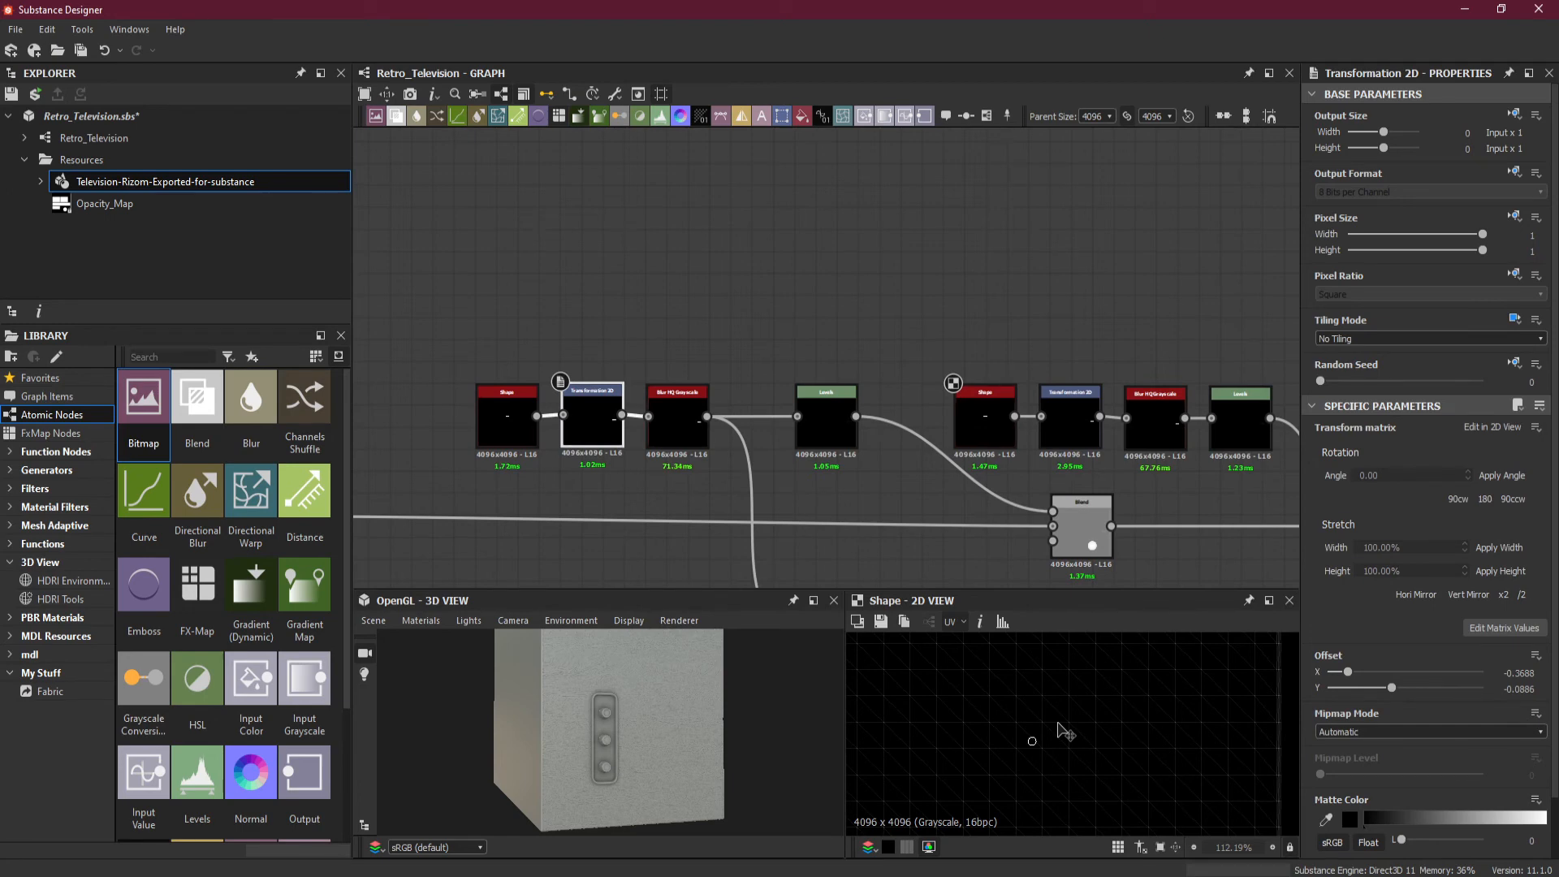
scroll(1046, 725, up, 2)
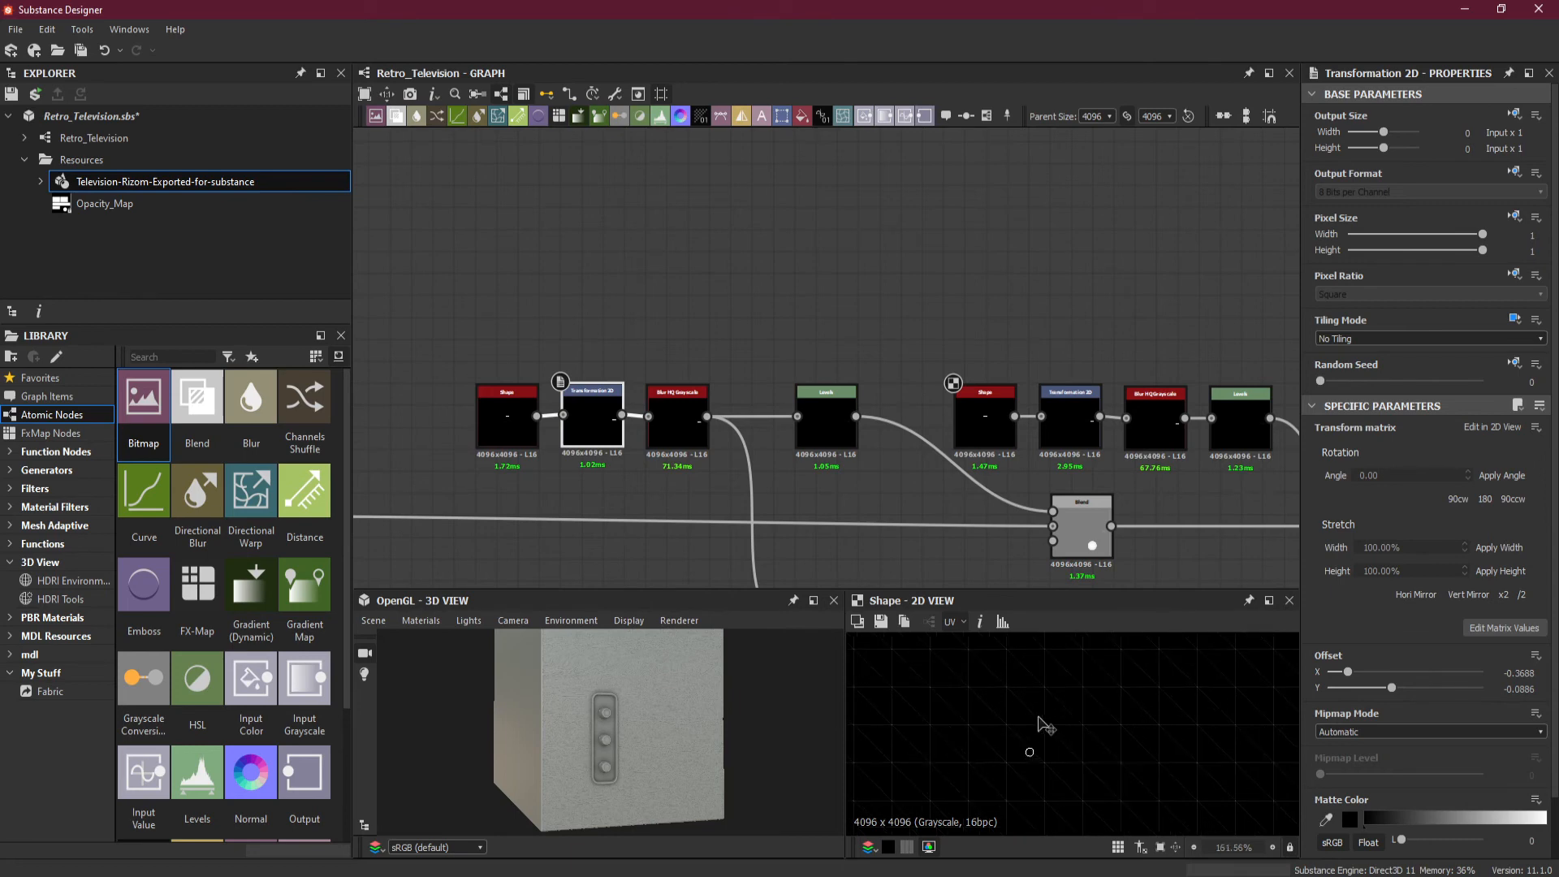
key(Left)
click(1080, 424)
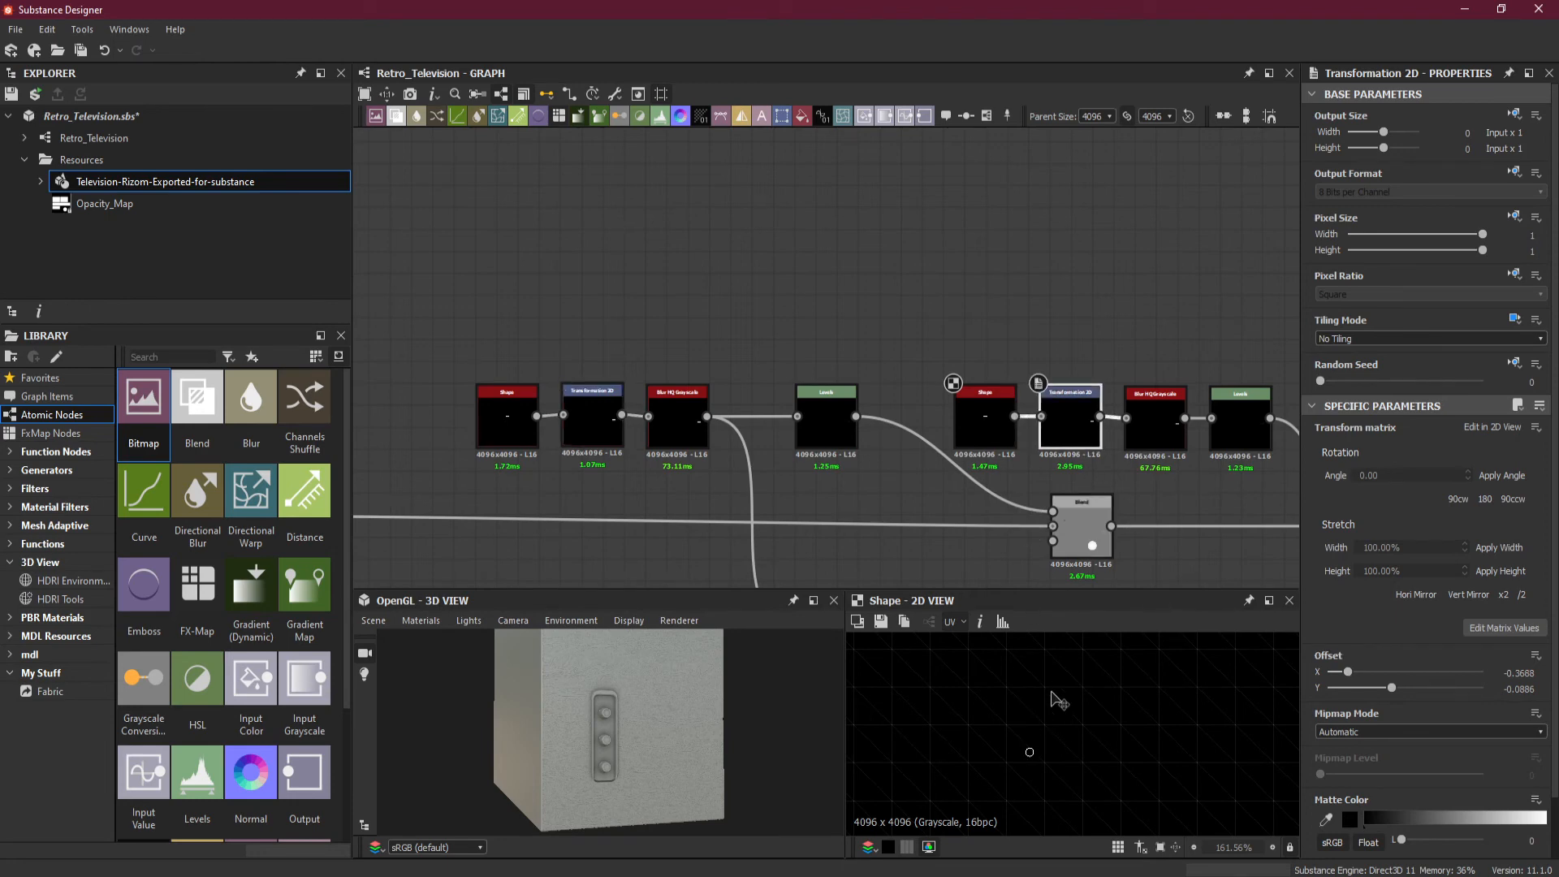
key(Left)
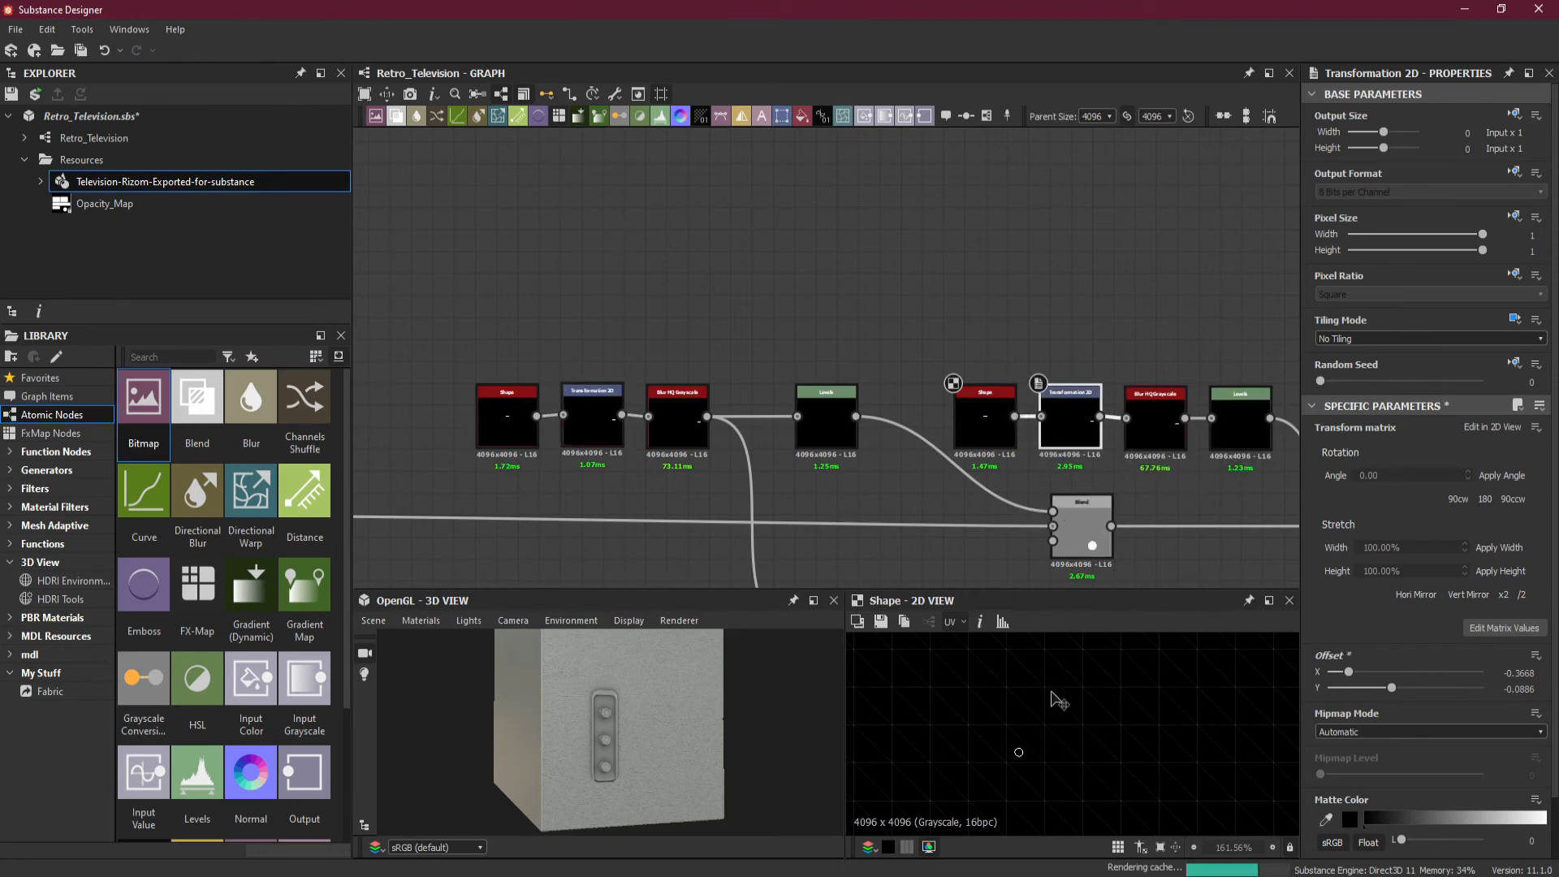
- Examine the control panel's recess and knobs in 3D from several angles and distances
scroll(622, 745, up, 2)
scroll(622, 746, up, 3)
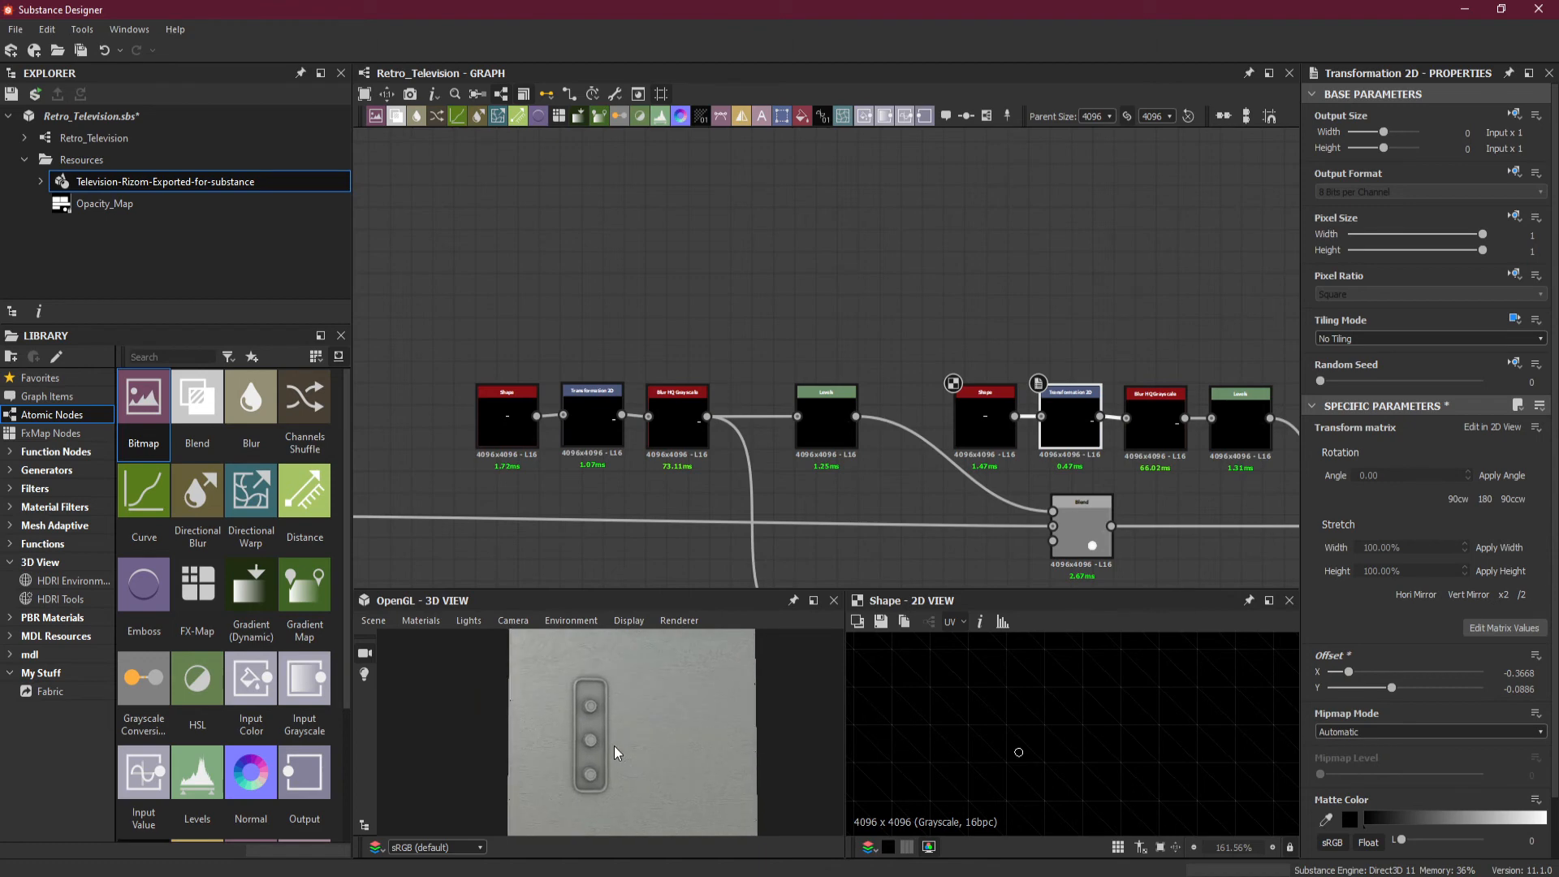
mouse_move(646, 760)
mouse_down()
mouse_move(661, 736)
mouse_move(619, 762)
mouse_move(614, 746)
mouse_move(686, 752)
mouse_move(605, 768)
mouse_move(650, 742)
mouse_move(659, 785)
mouse_up()
scroll(628, 740, down, 5)
right_drag(628, 815, 679, 695)
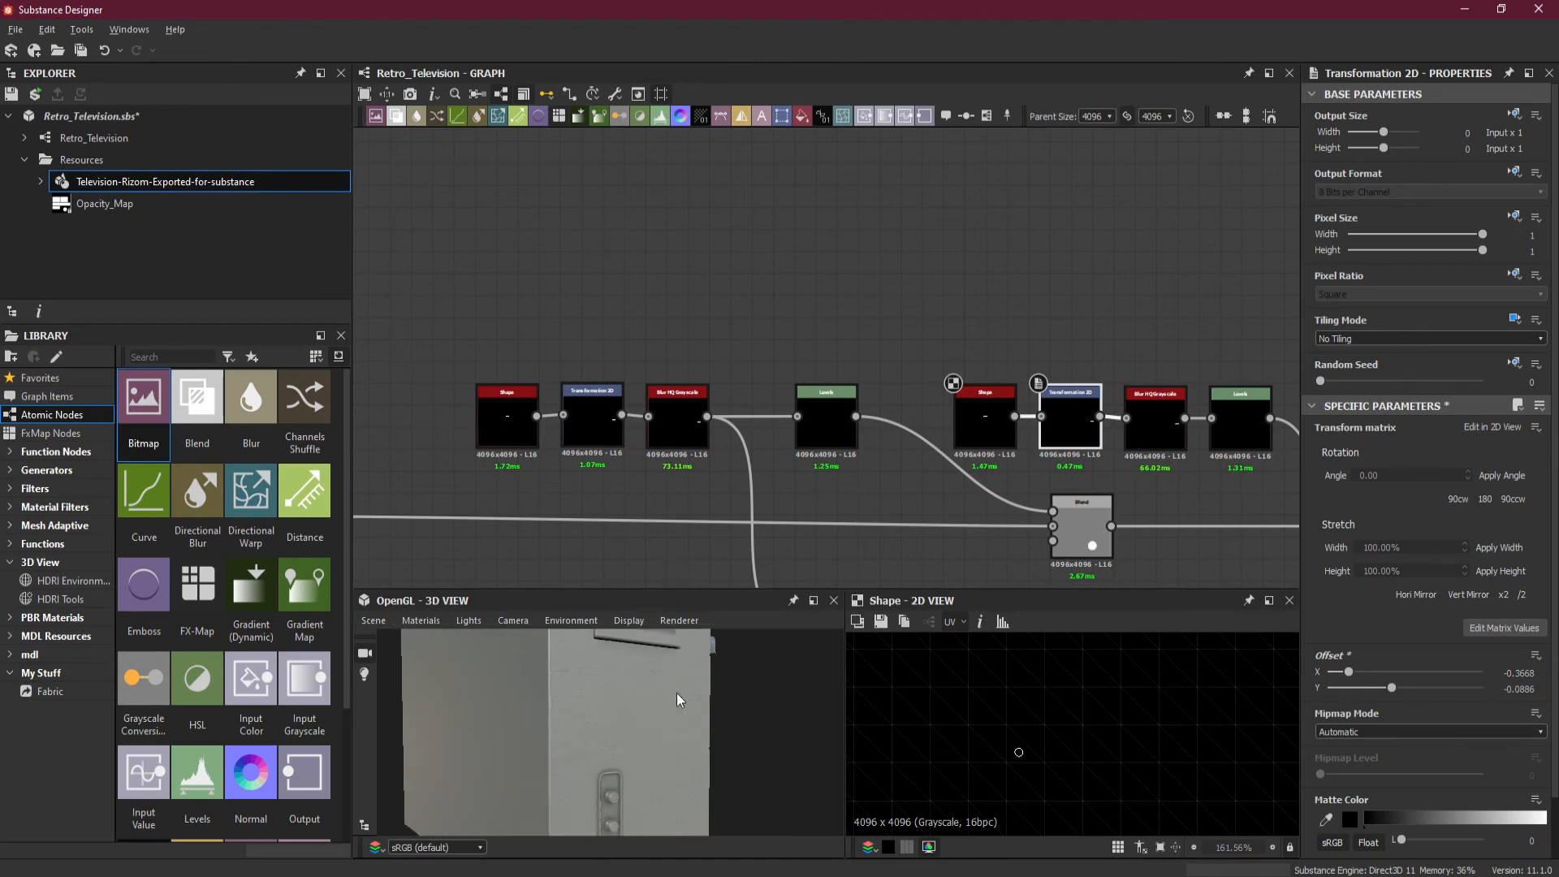
drag(679, 696, 637, 670)
middle_drag(649, 769, 653, 704)
drag(639, 743, 695, 751)
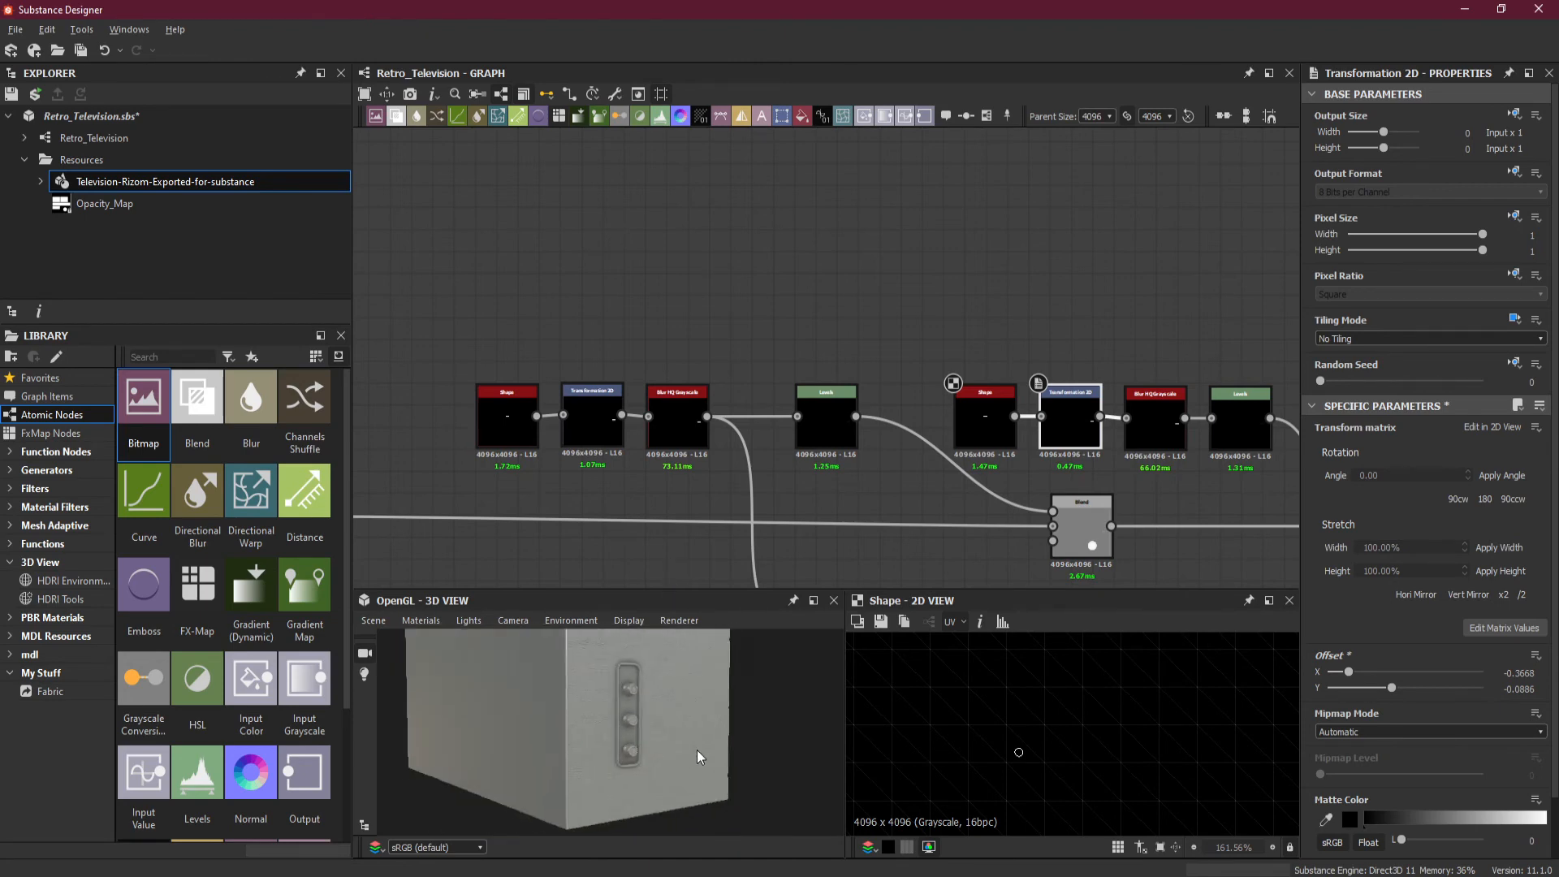
right_drag(695, 752, 680, 712)
mouse_move(683, 733)
mouse_down()
mouse_move(642, 732)
mouse_move(678, 727)
mouse_up()
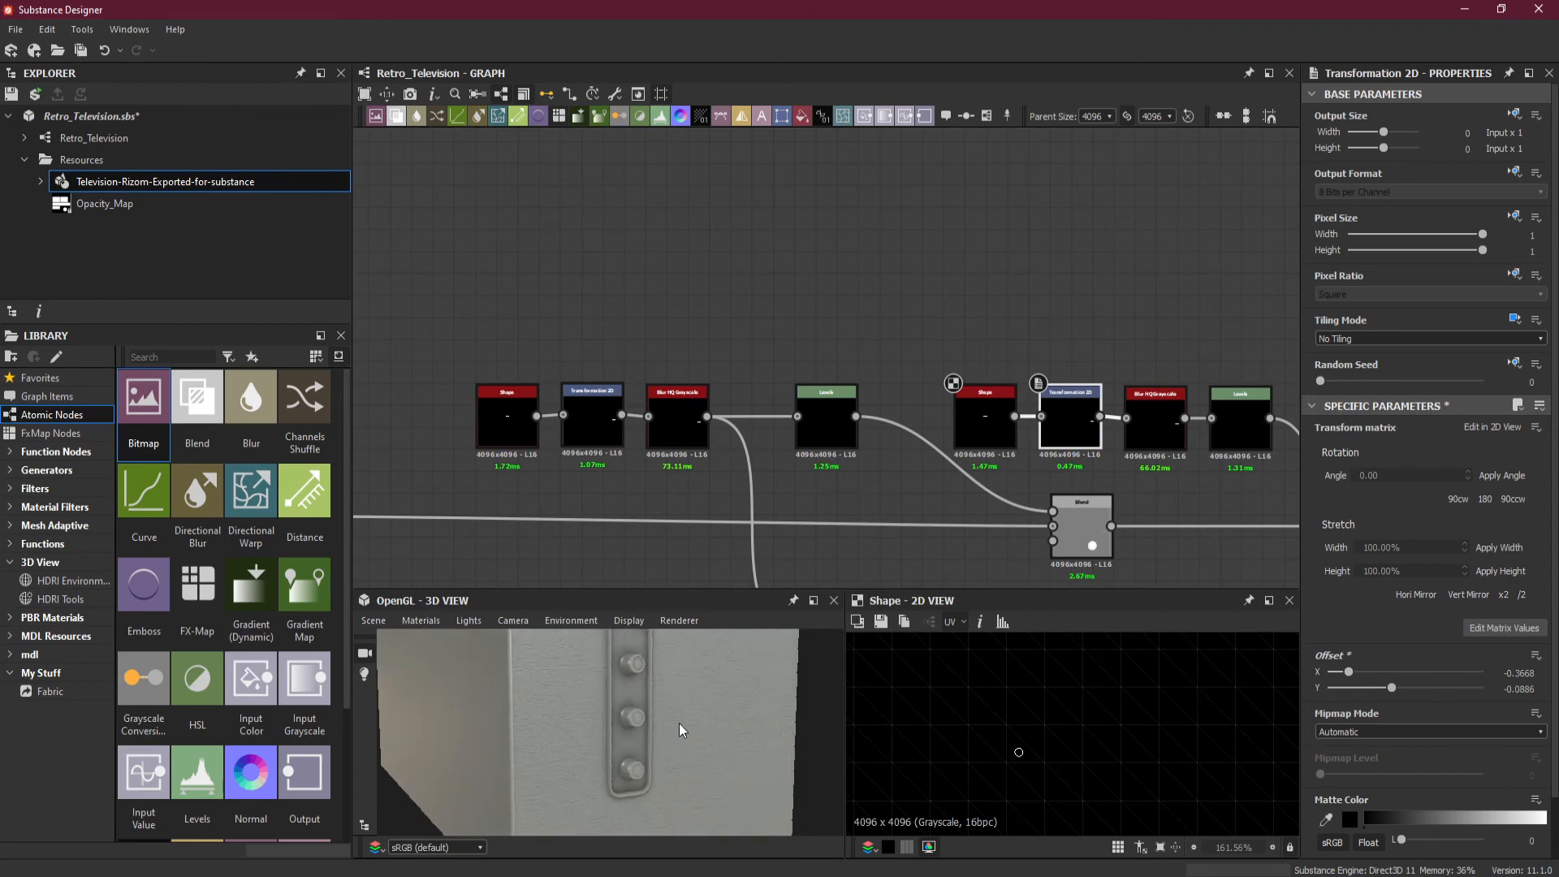
scroll(683, 722, down, 5)
middle_drag(683, 720, 687, 771)
scroll(668, 733, down, 3)
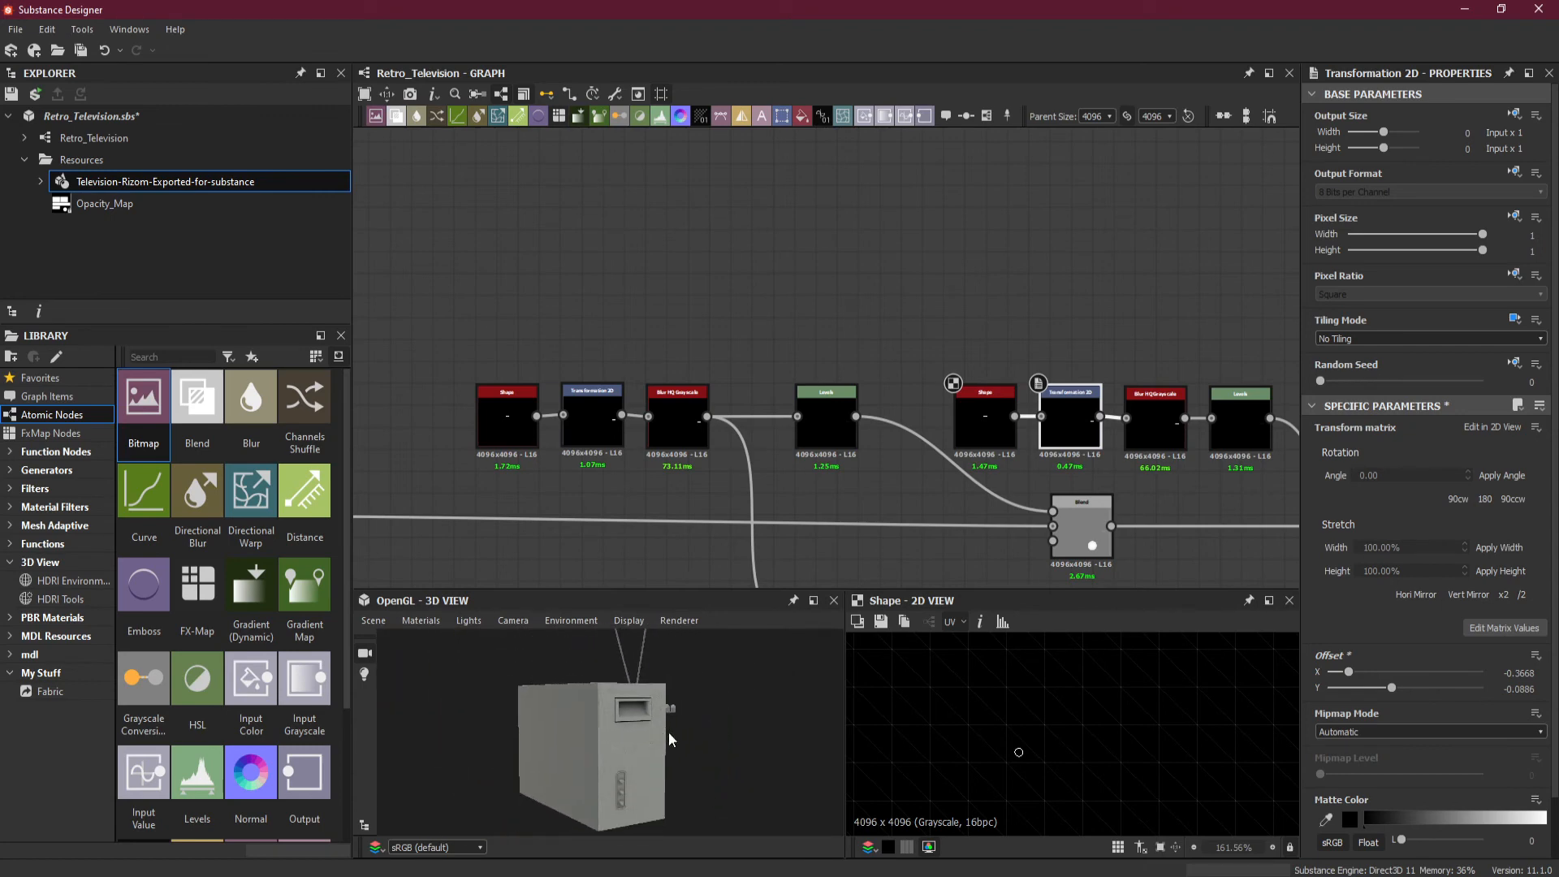
- Save the package and add a frame around the node chains between the Television Fuse and Wooden Side Panel frames
click(79, 56)
scroll(913, 313, down, 6)
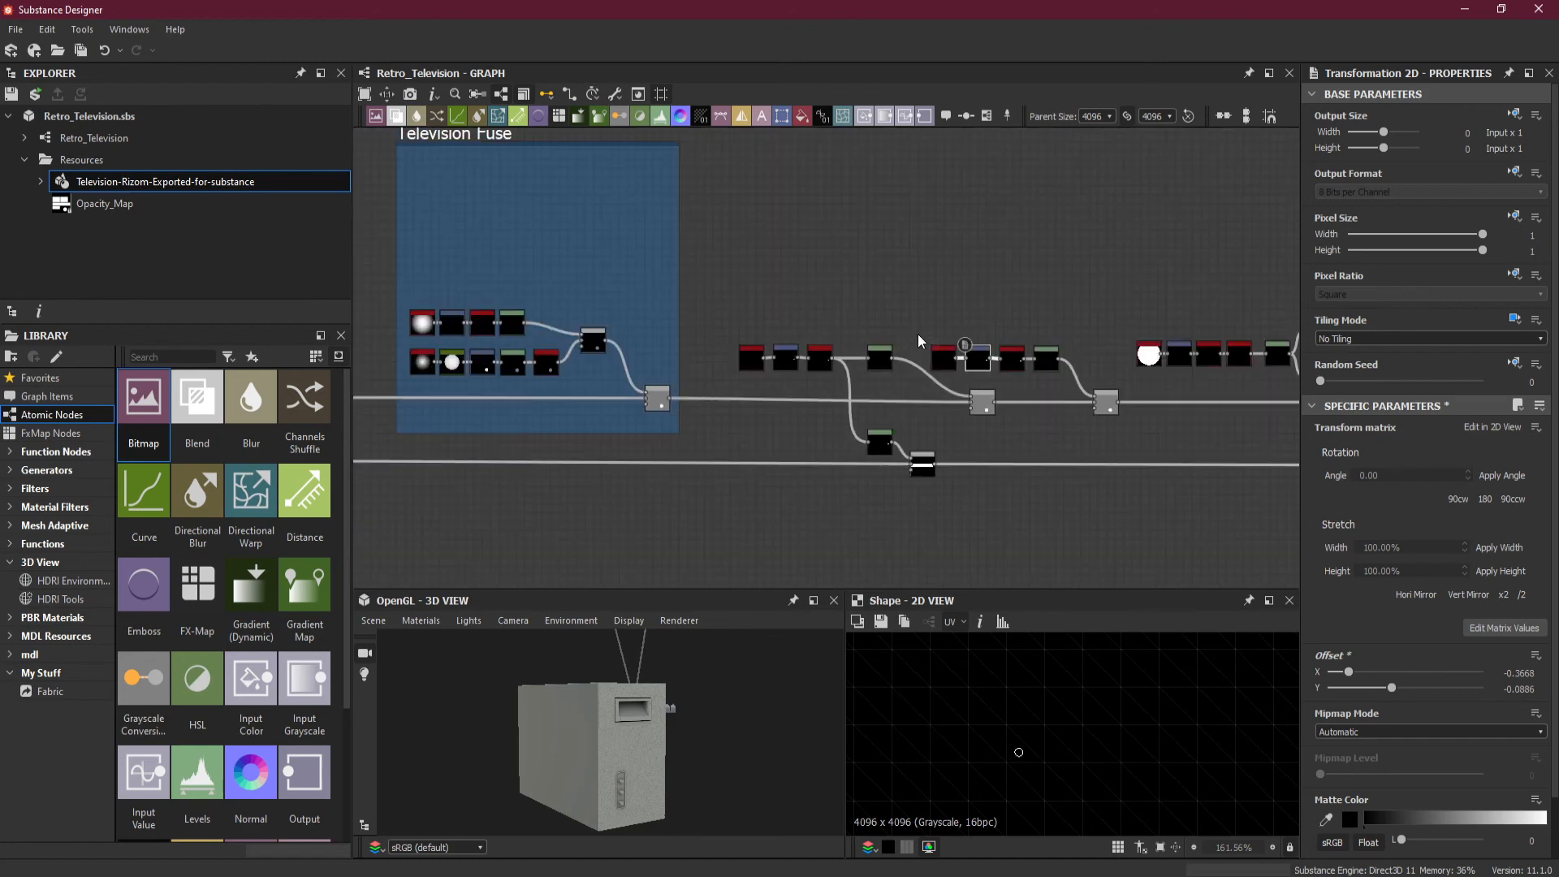
middle_drag(993, 461, 774, 521)
scroll(781, 510, down, 3)
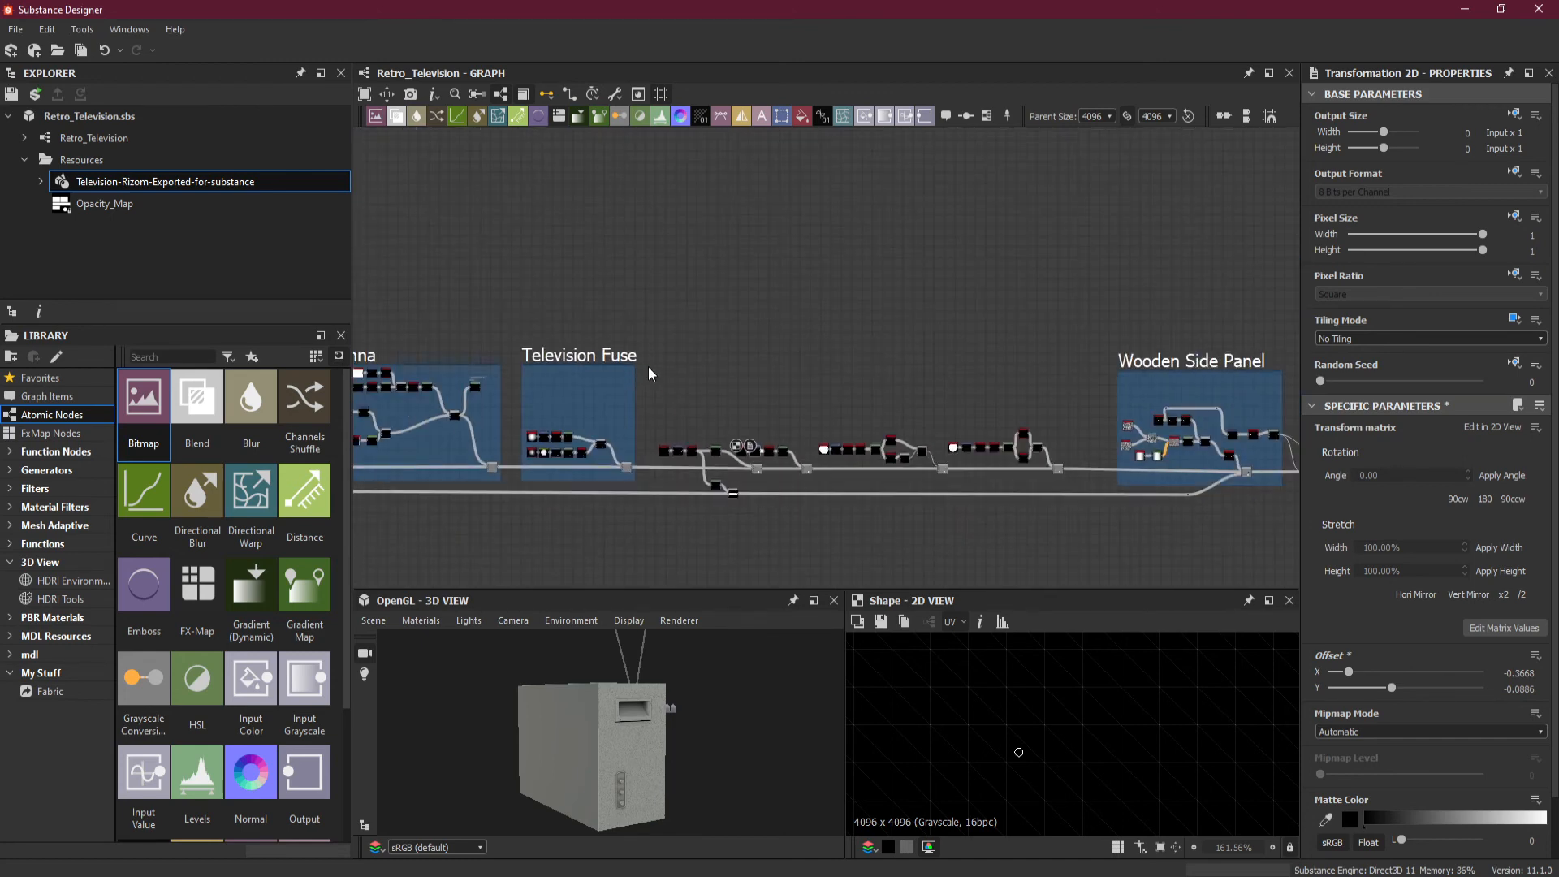
drag(648, 367, 1080, 517)
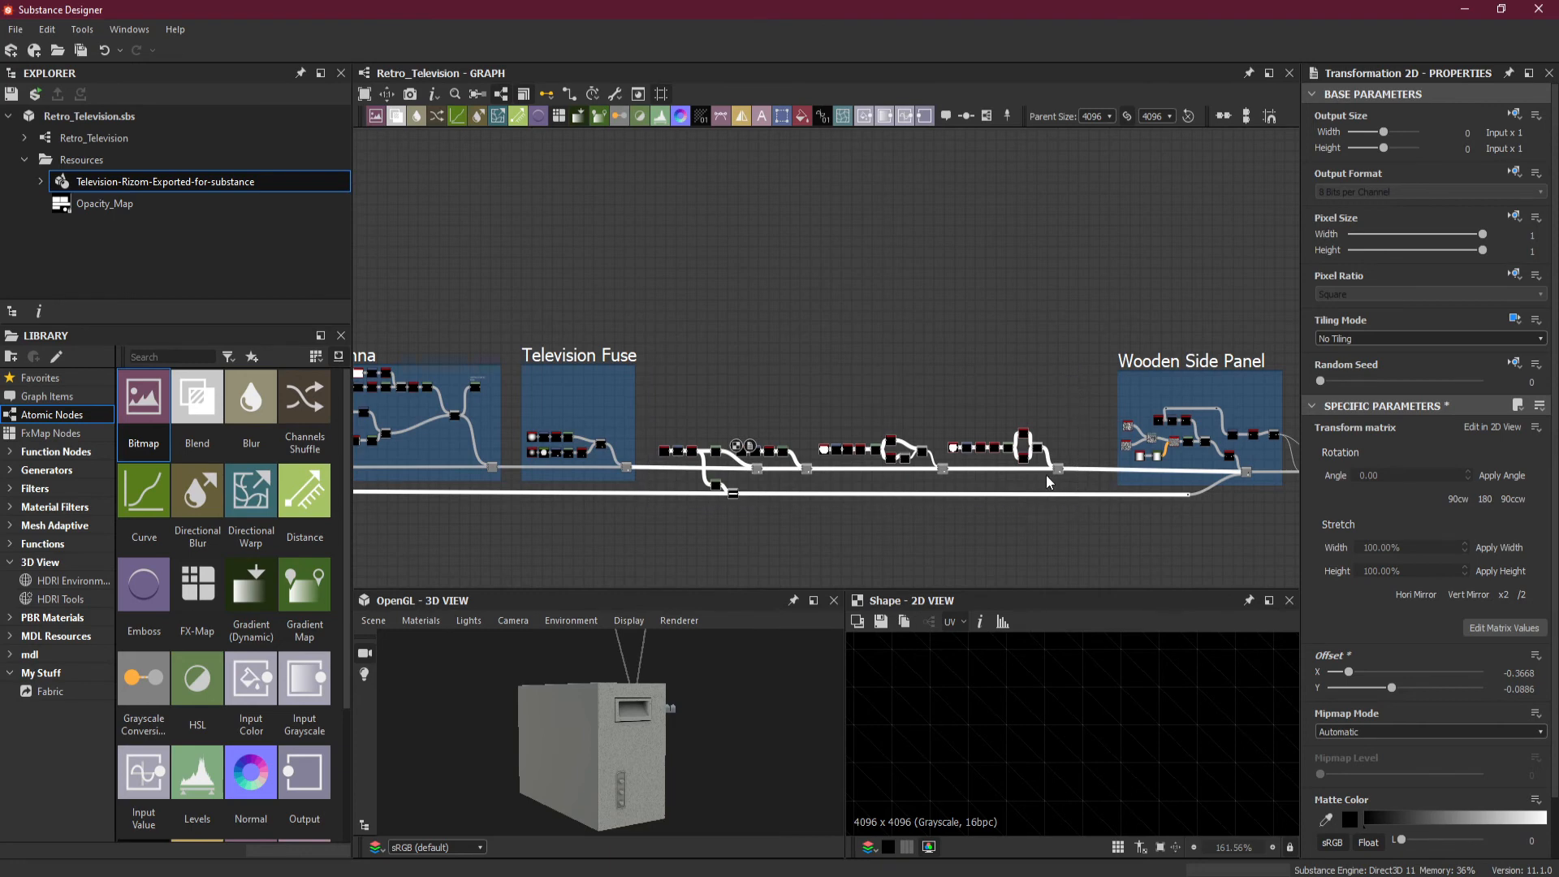
right_click(1049, 481)
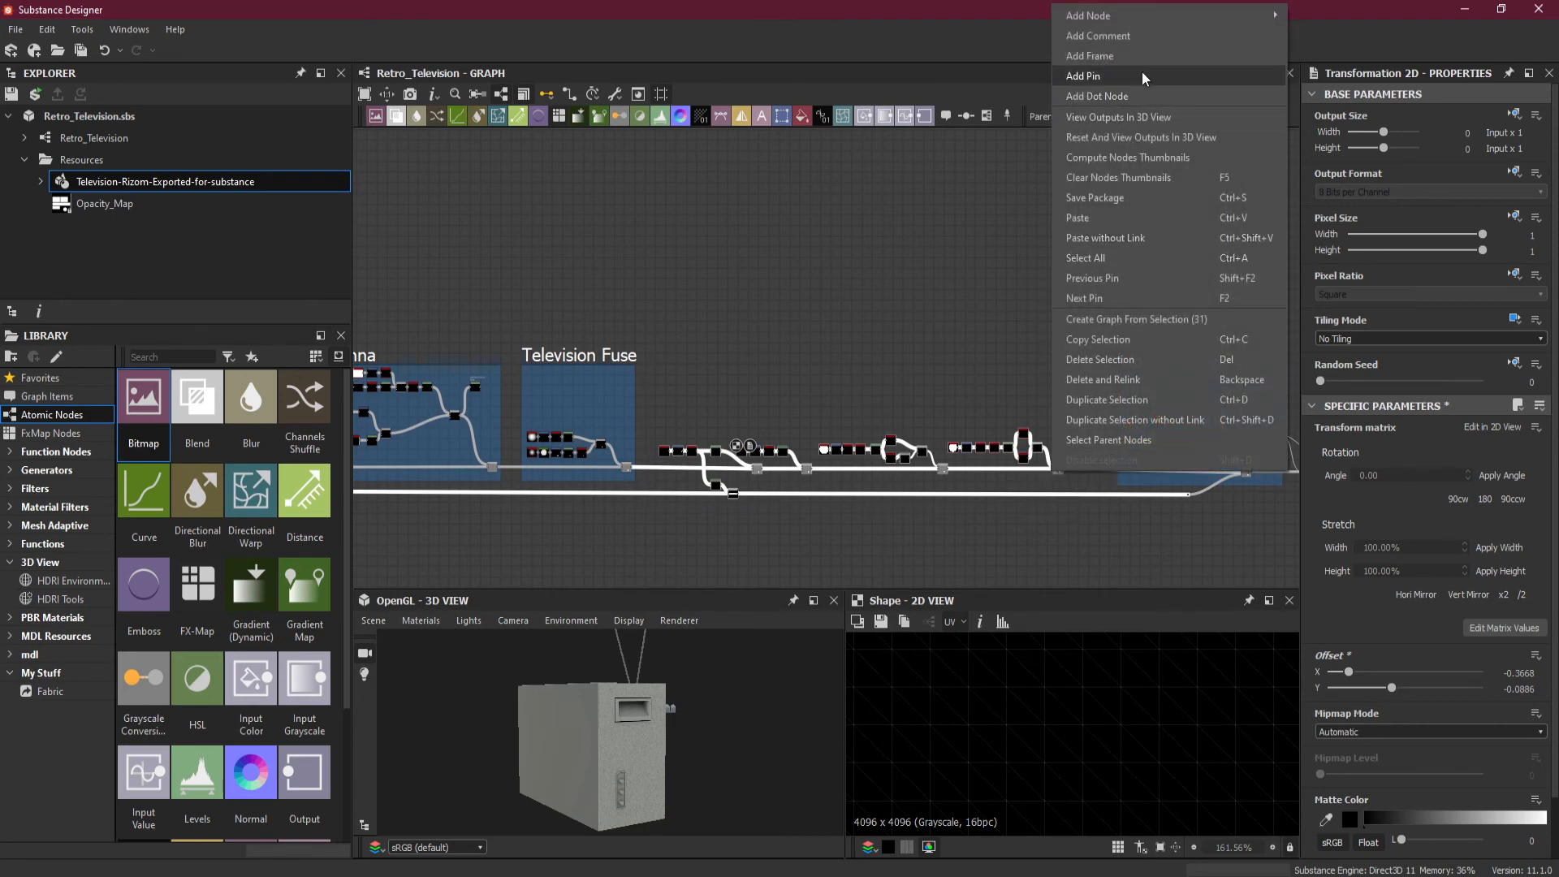
click(1092, 55)
- Extend the new frame upward so its top edge lines up with the Television Fuse frame
scroll(850, 420, up, 3)
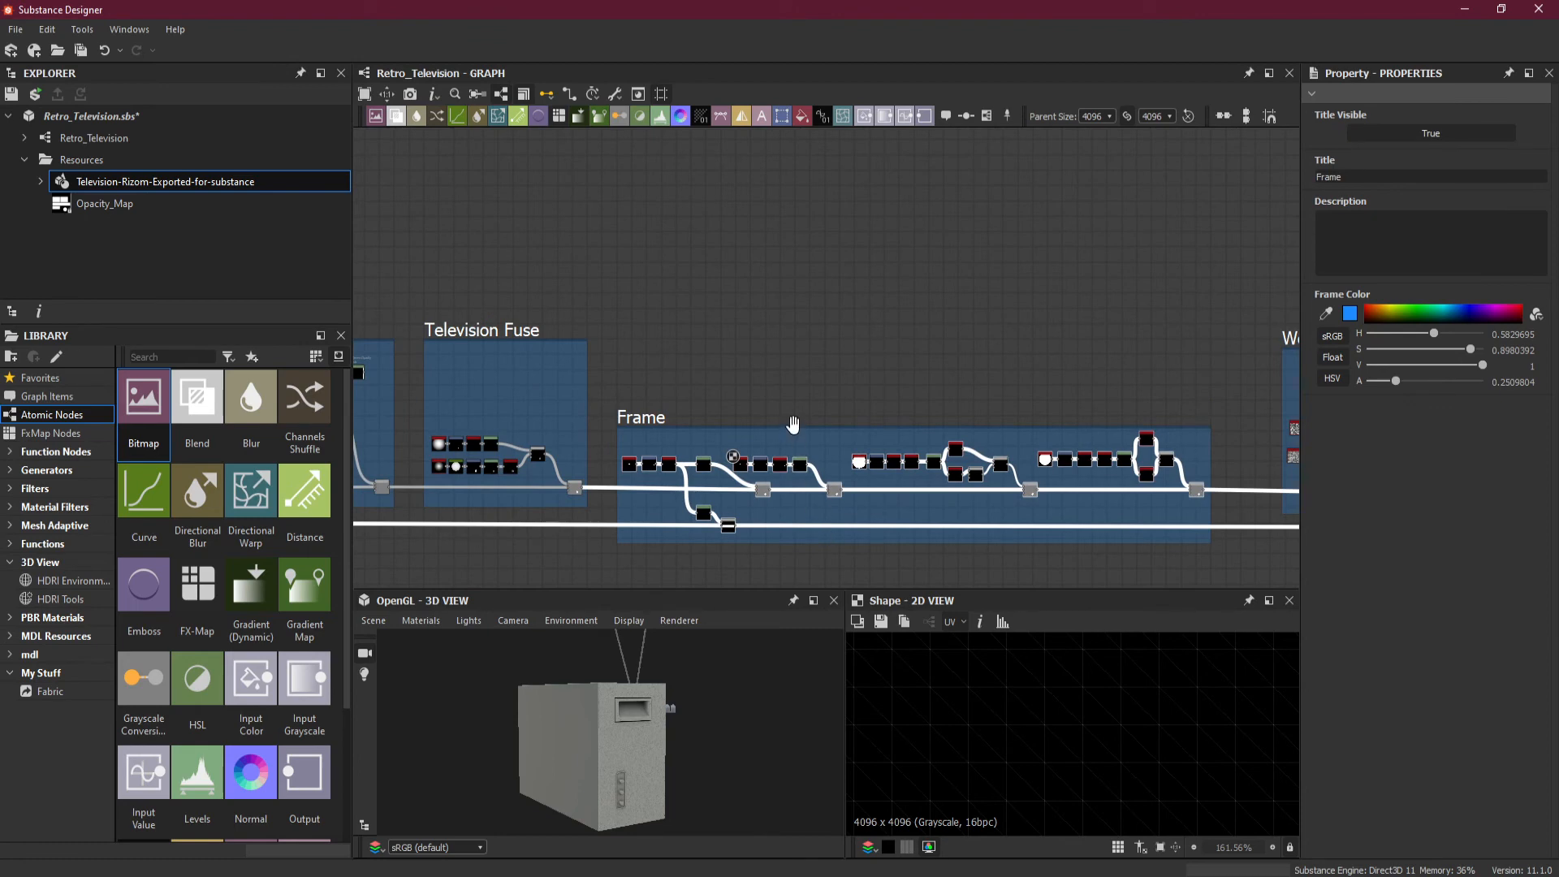
scroll(792, 425, up, 4)
drag(787, 428, 787, 268)
scroll(839, 427, down, 3)
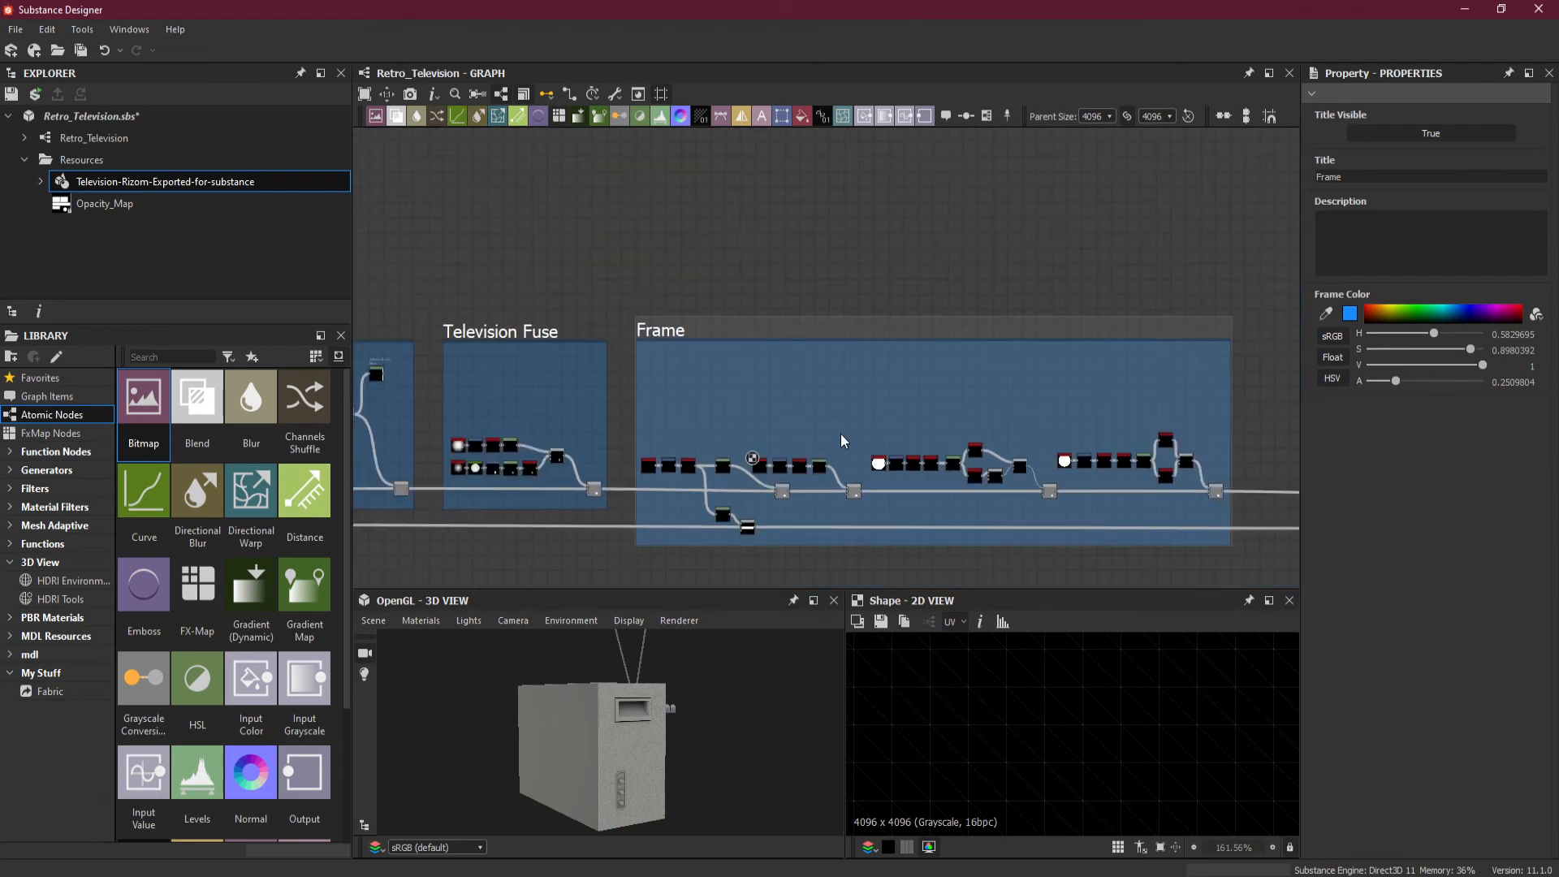
- Preview the first chain's upper Levels node in 2D to identify its panel shape
scroll(808, 560, up, 1)
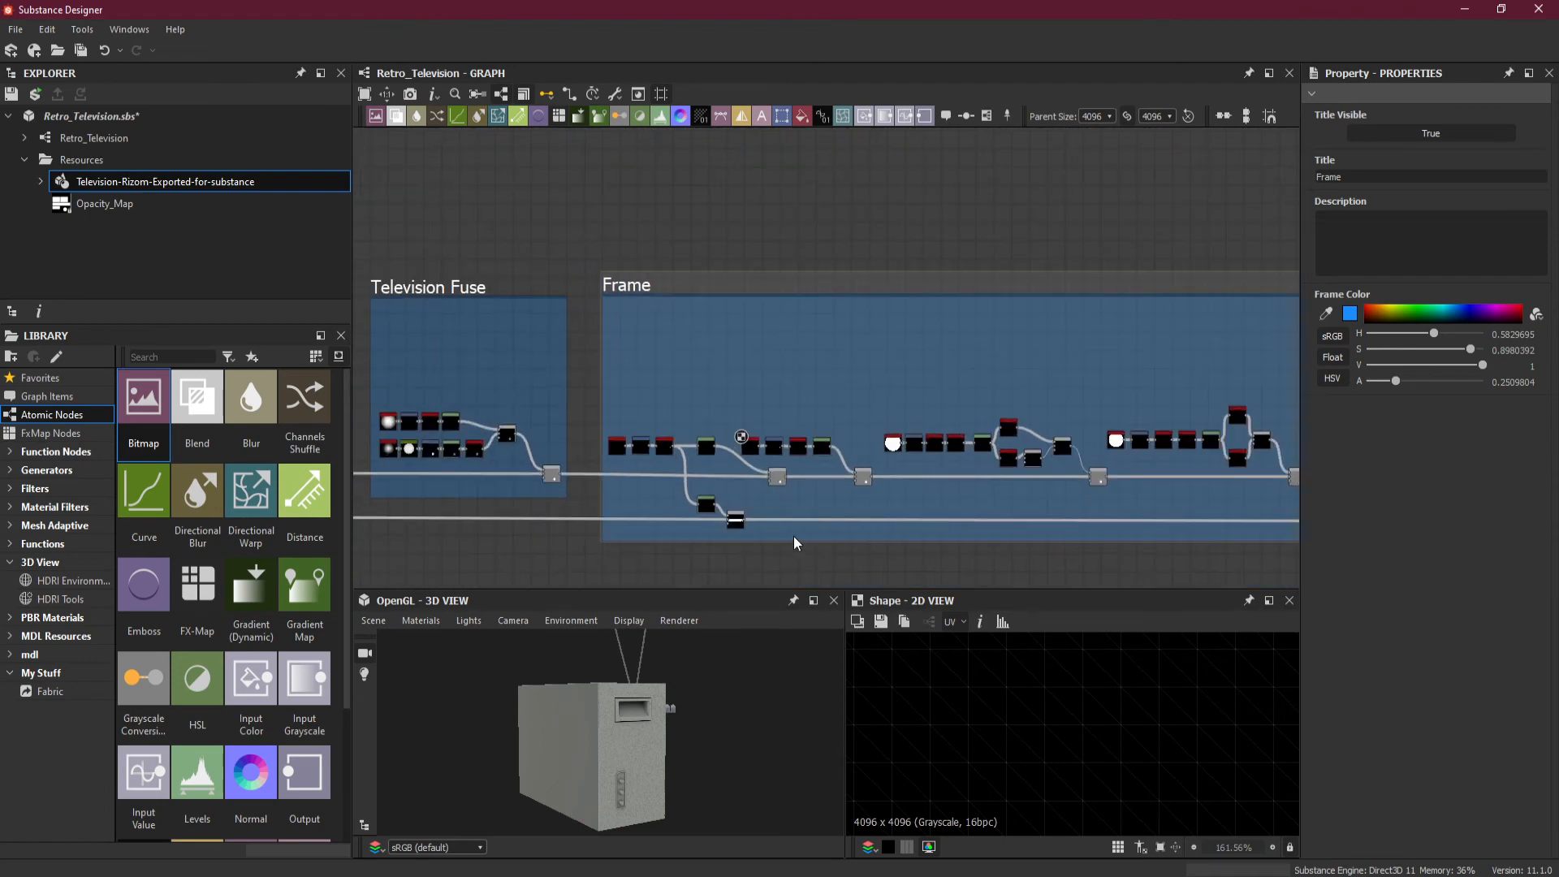
scroll(771, 550, up, 2)
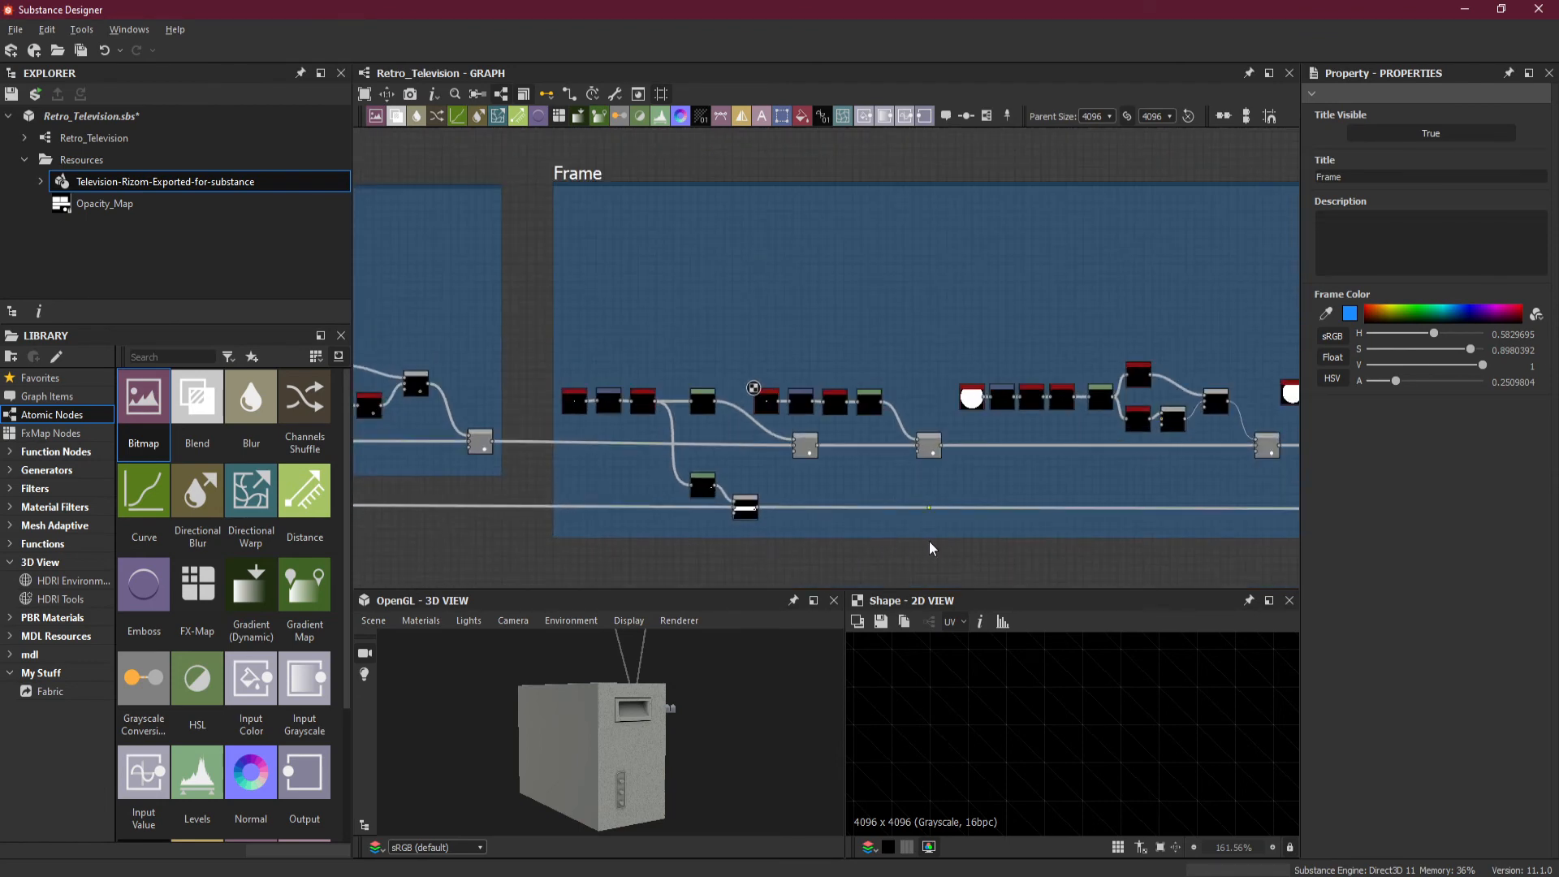
mouse_move(928, 542)
middle_down()
mouse_move(608, 549)
mouse_move(936, 556)
middle_up()
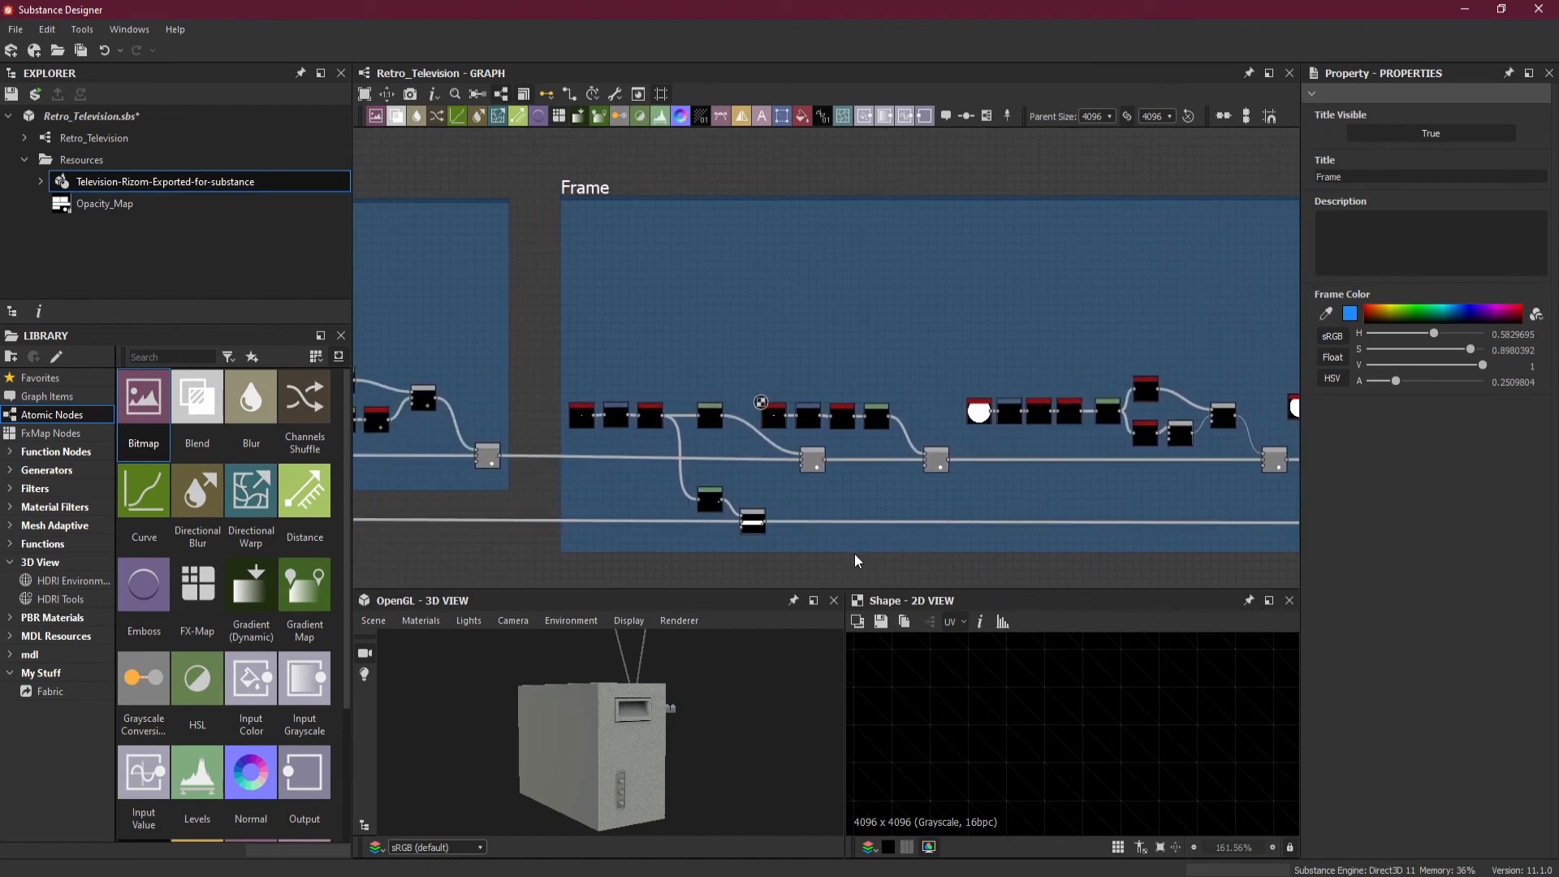
scroll(686, 443, up, 3)
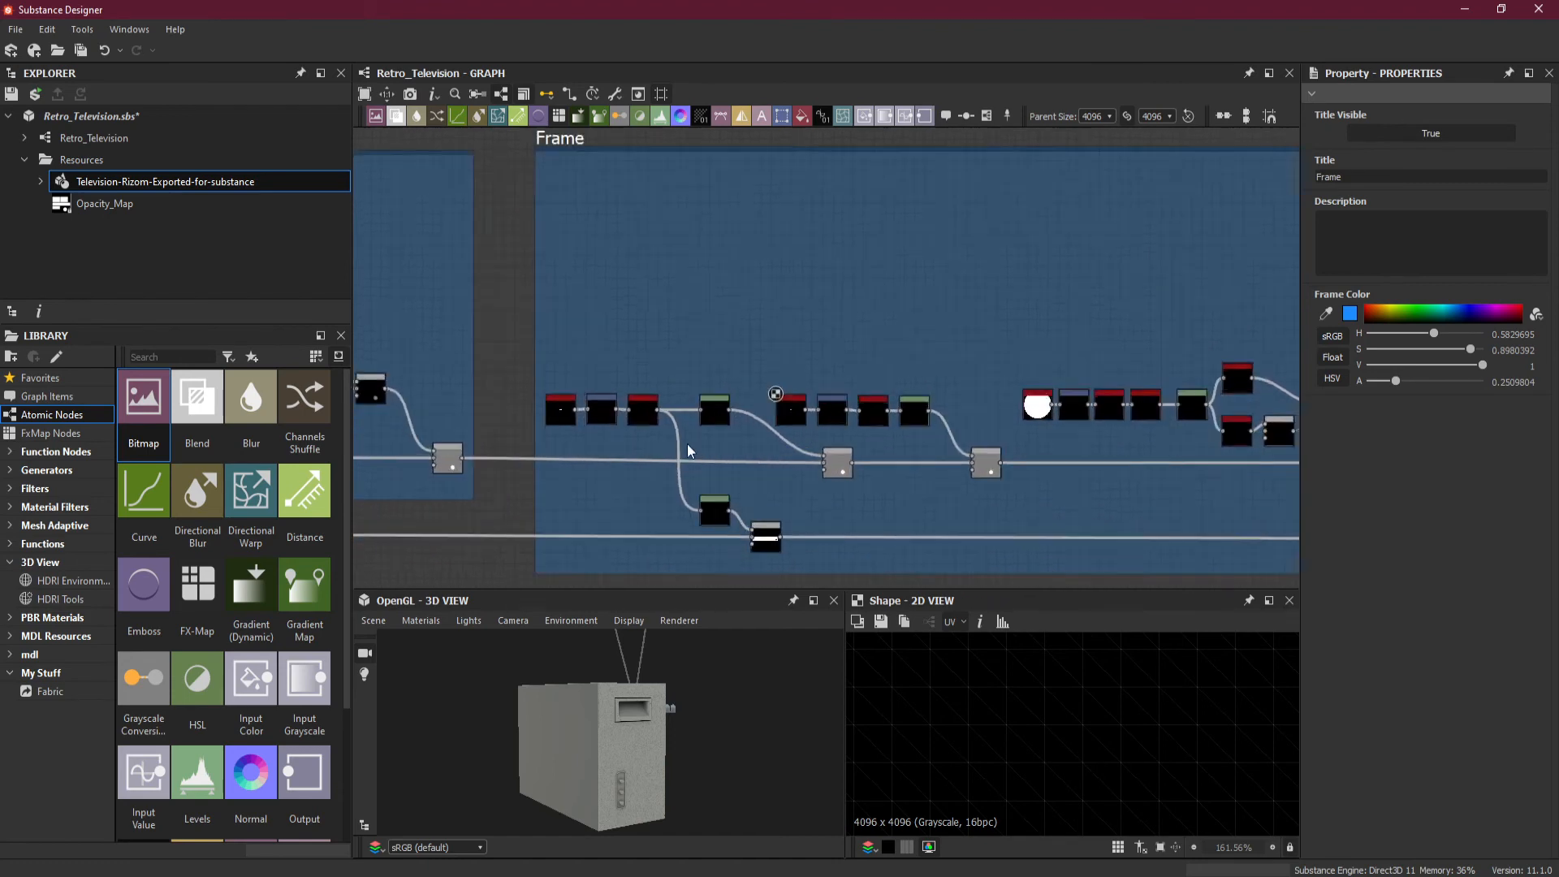
click(738, 388)
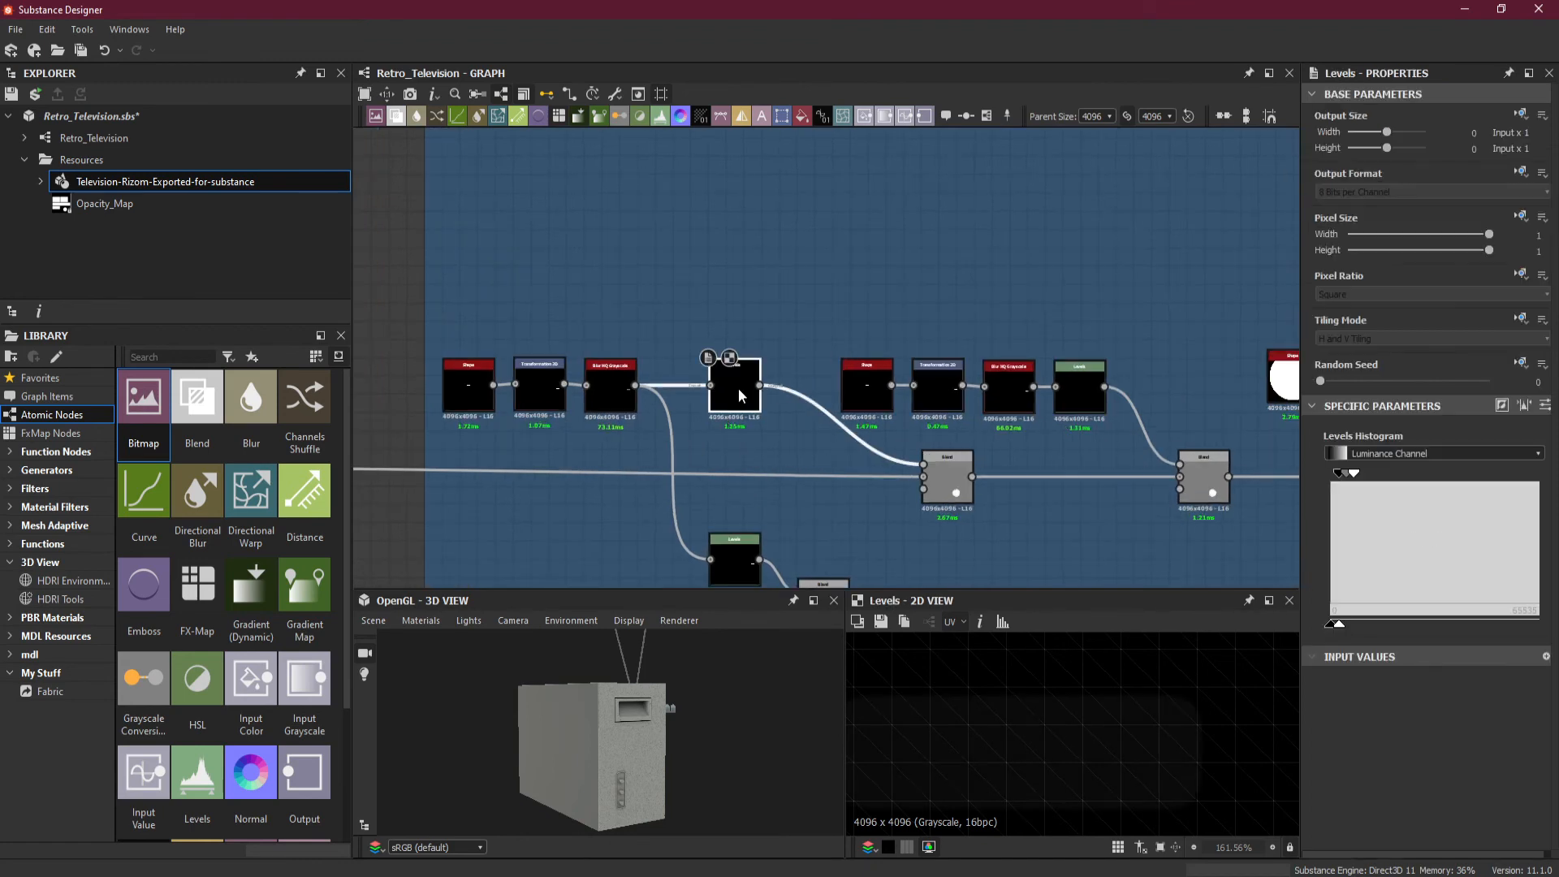
scroll(950, 724, down, 3)
scroll(945, 738, up, 2)
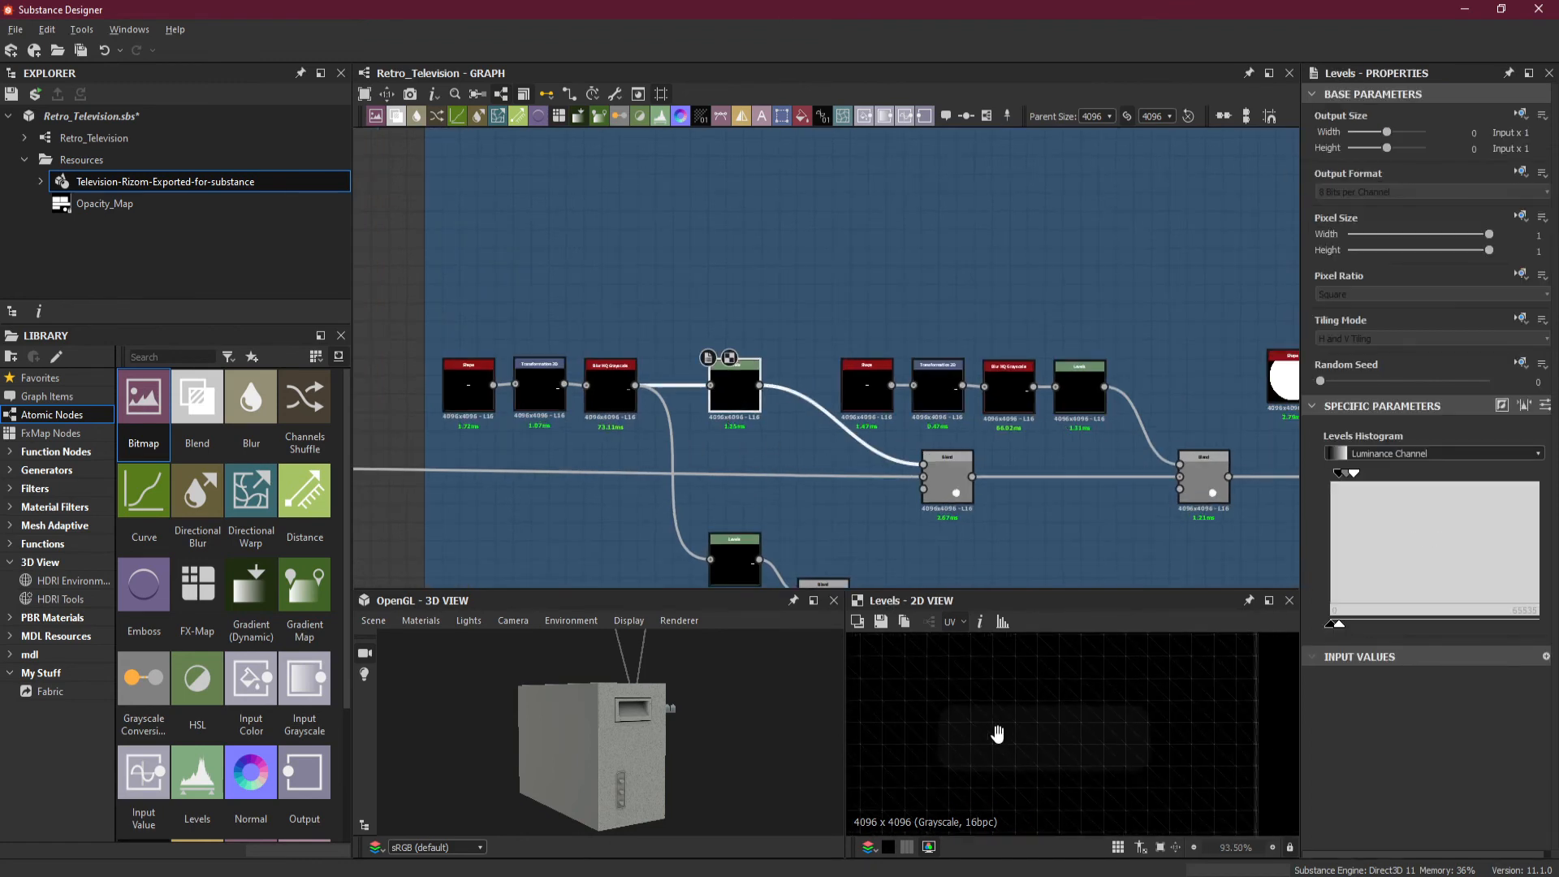
scroll(704, 403, up, 3)
- Add a comment reading "Side Panel" above the first chain's upper Levels node
right_click(714, 227)
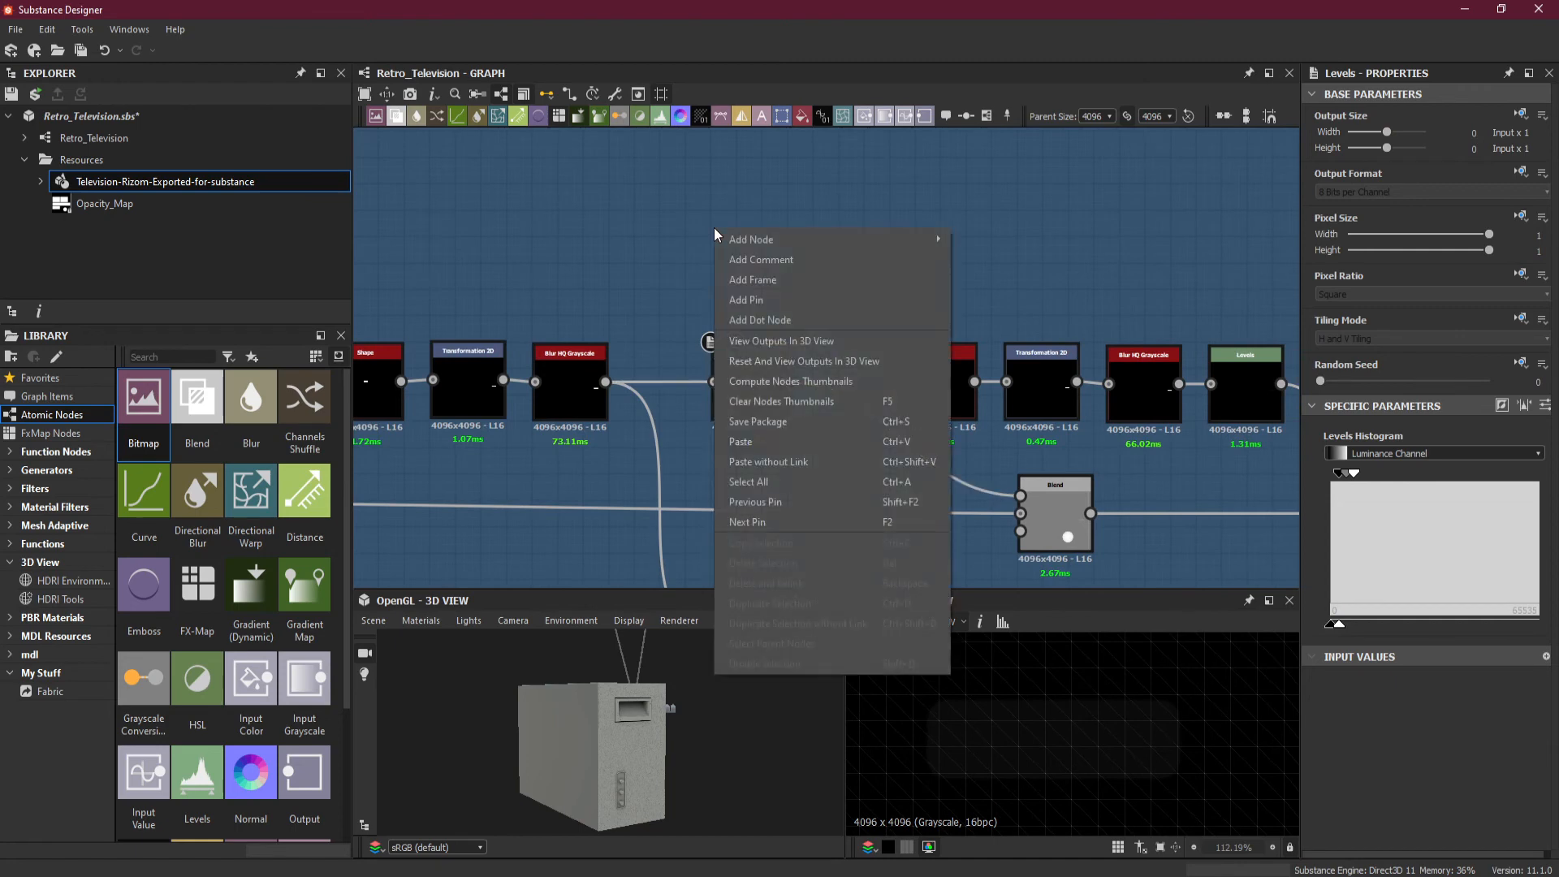
click(791, 264)
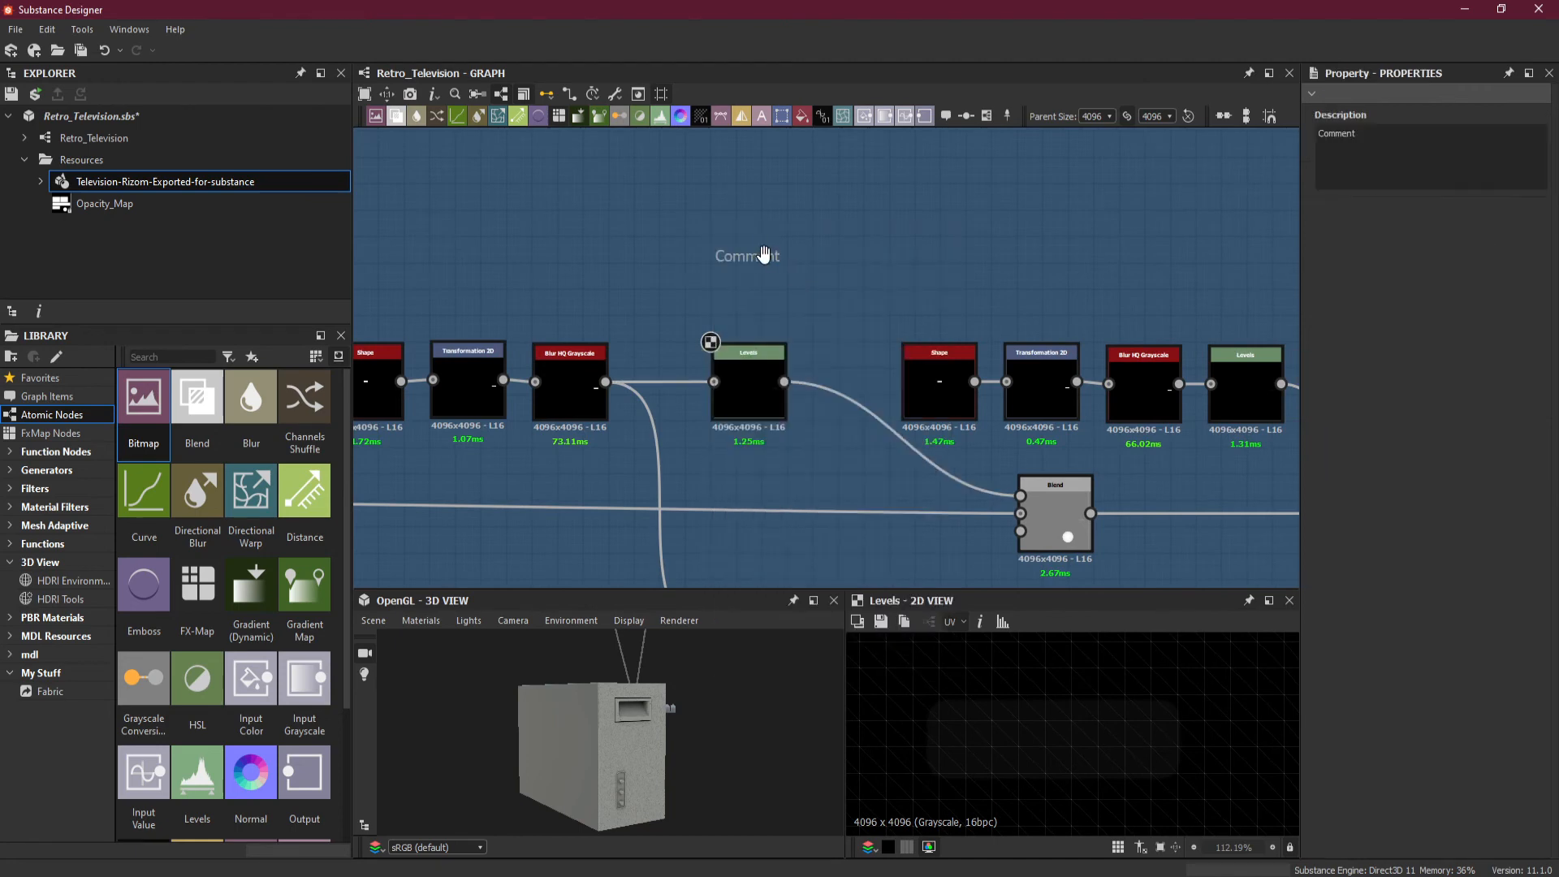
drag(761, 256, 760, 293)
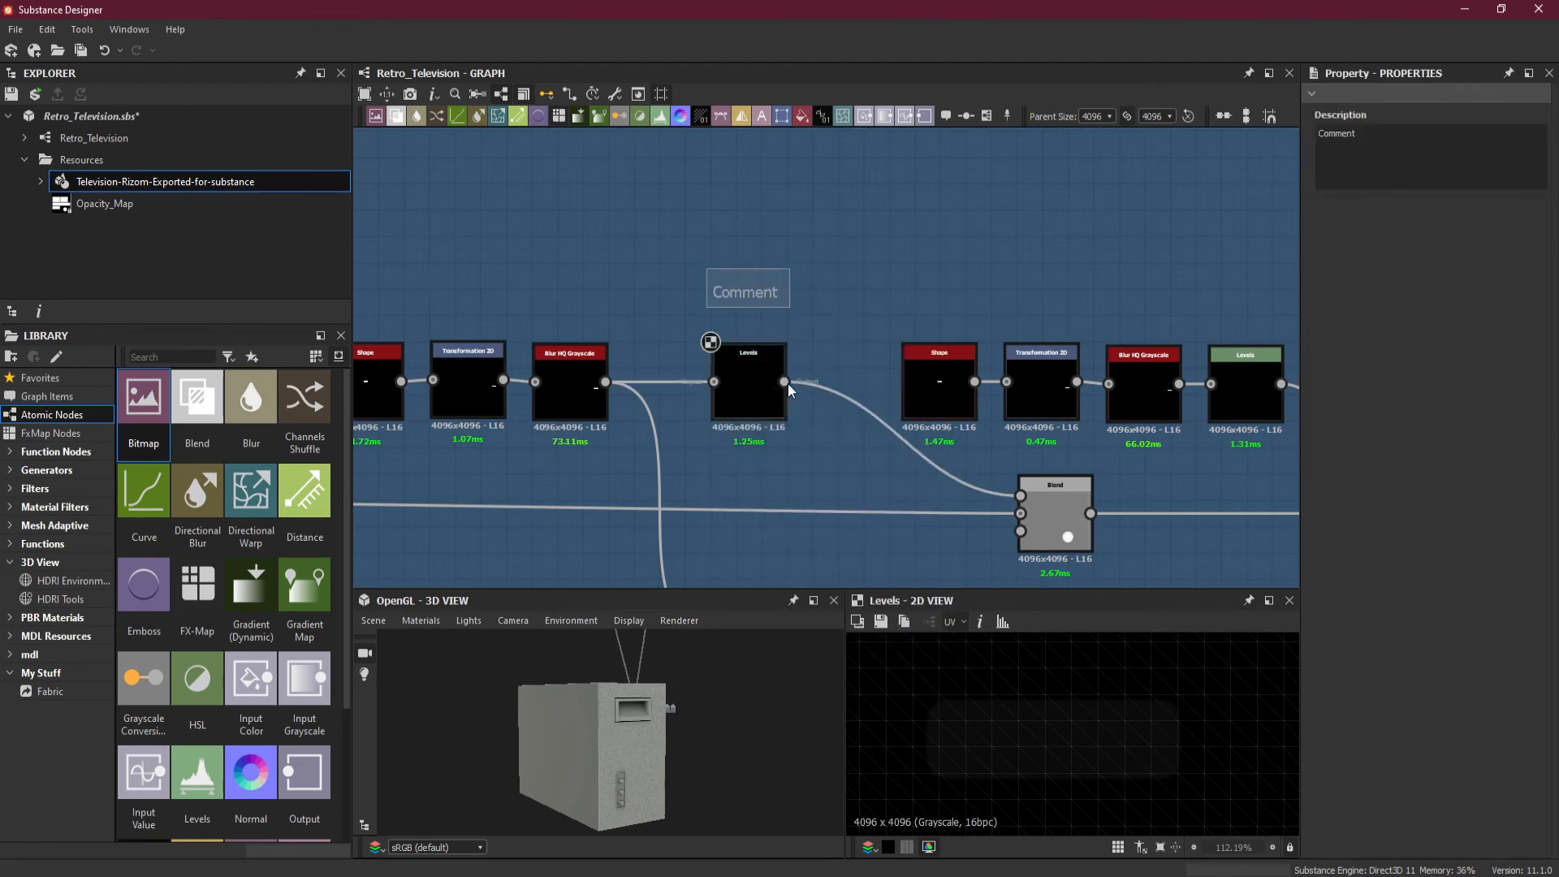
scroll(646, 778, up, 5)
scroll(636, 744, up, 5)
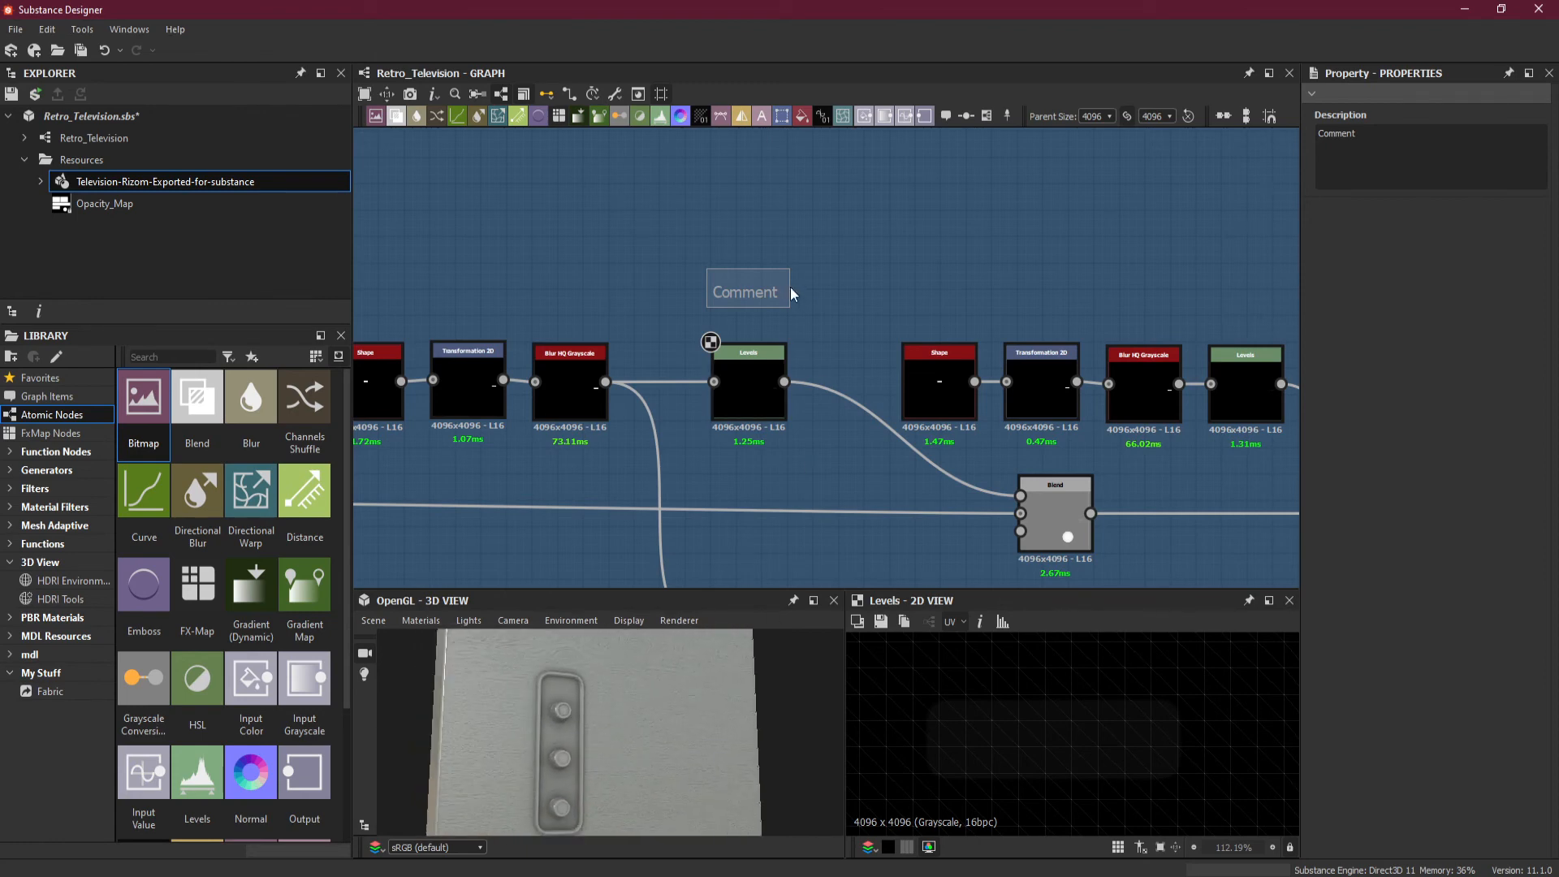
double_click(1304, 132)
text(Side Panel)
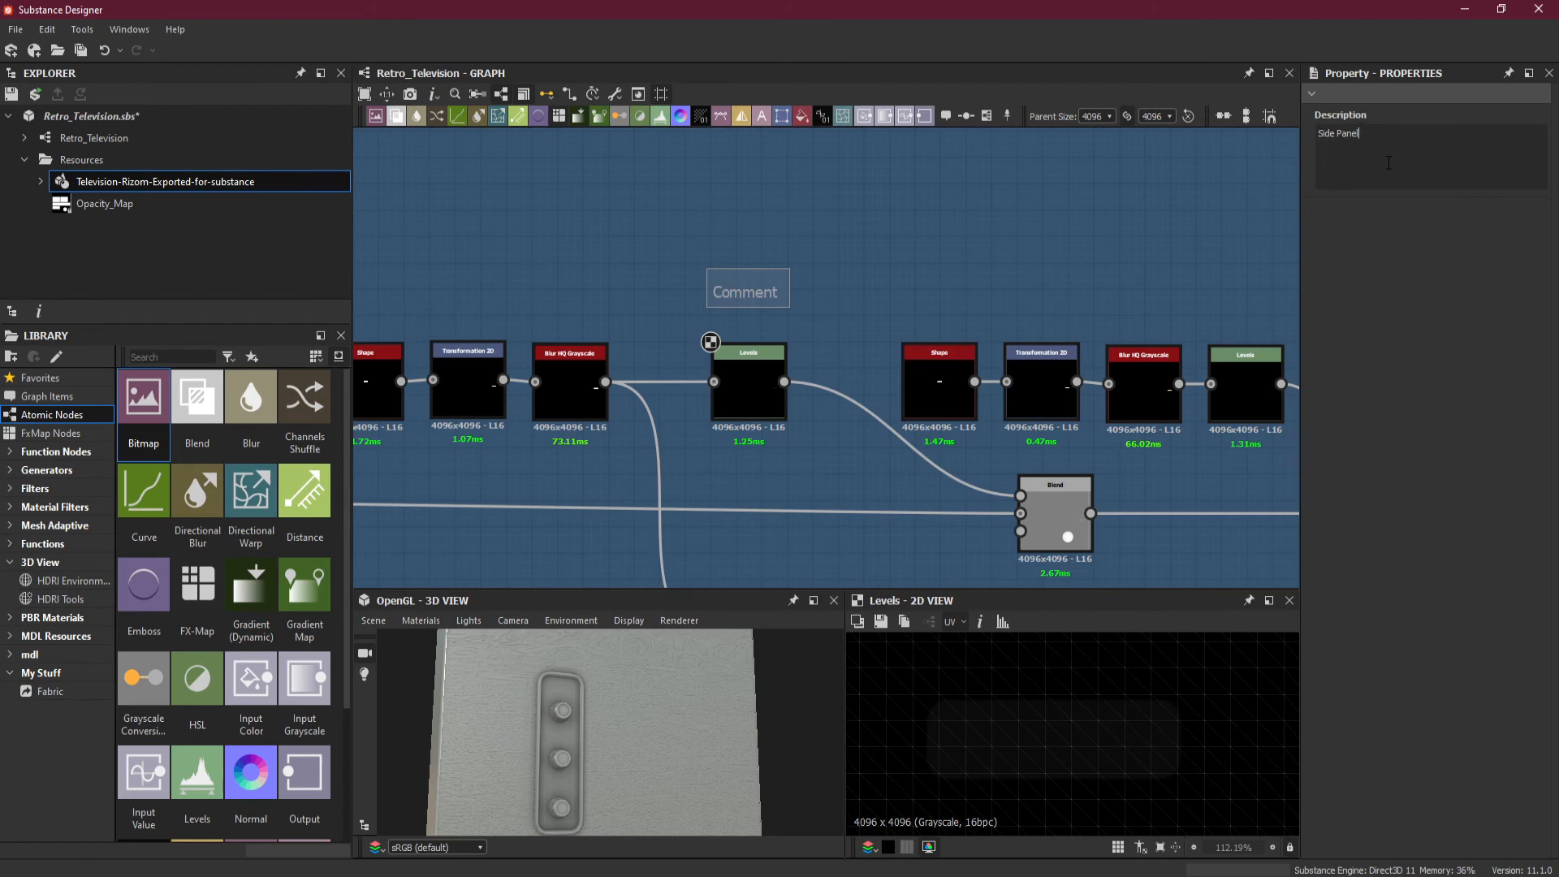
click(1029, 276)
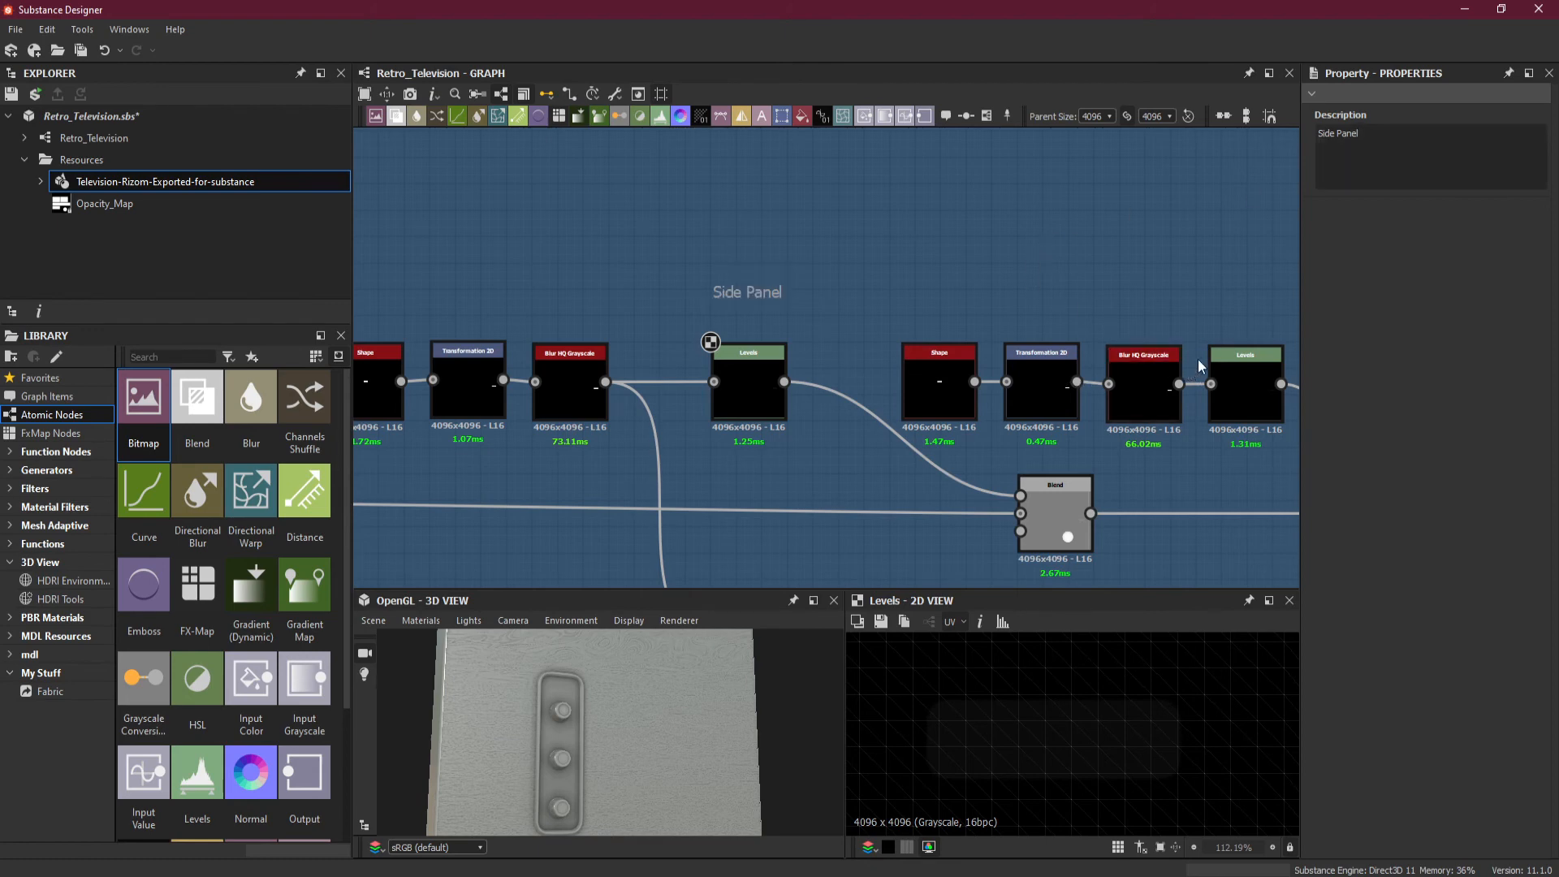
- Add a comment reading "Side Panel Shaft/Gap" centred above the second chain's Levels node
middle_drag(1187, 382, 935, 387)
right_click(995, 321)
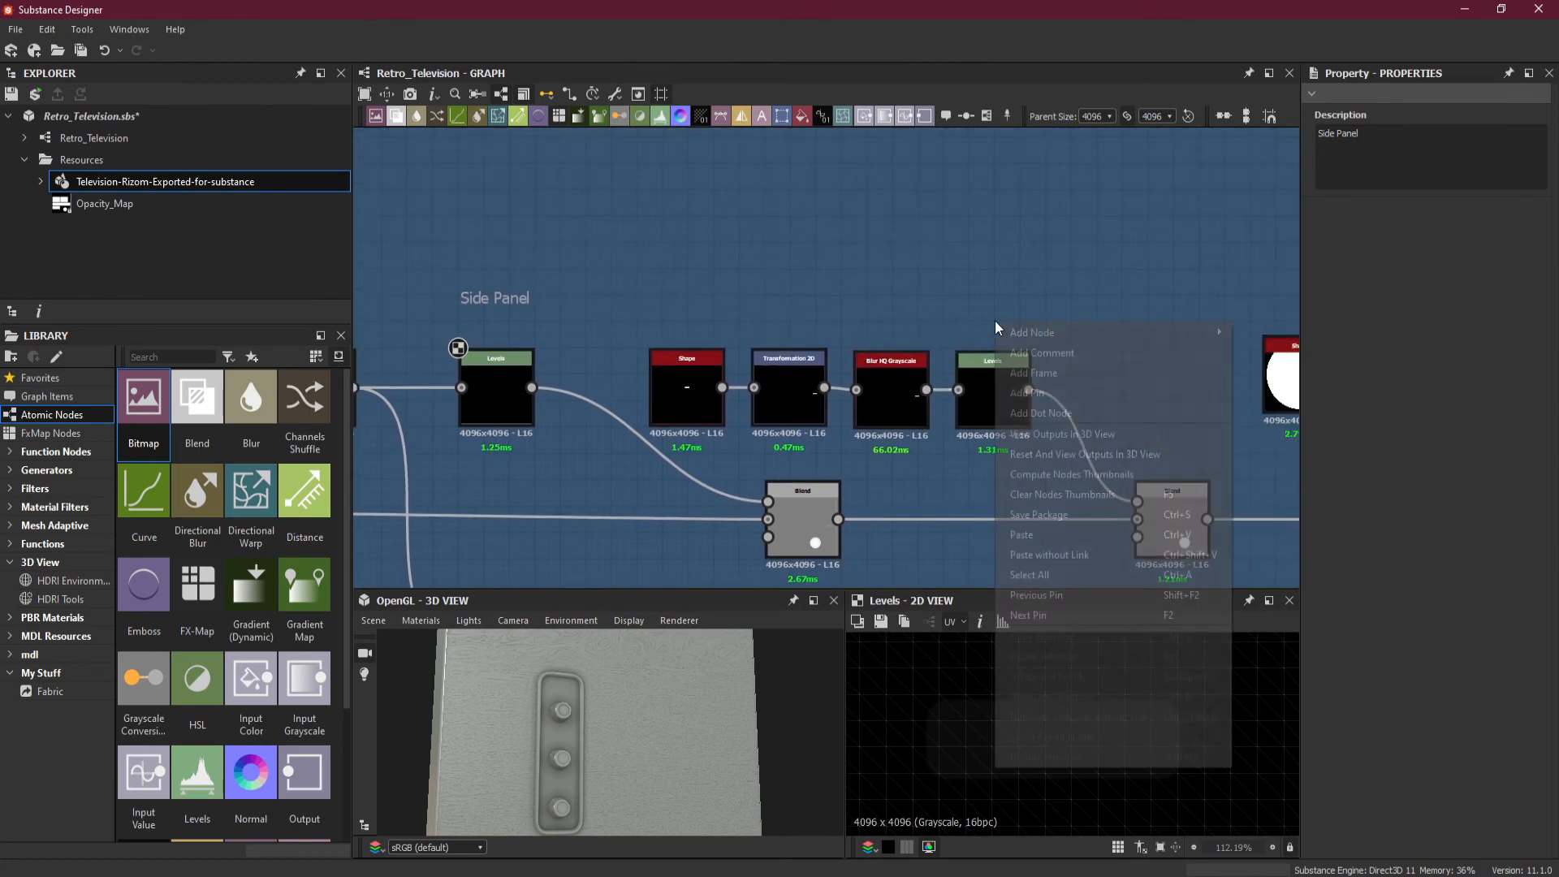
click(1074, 352)
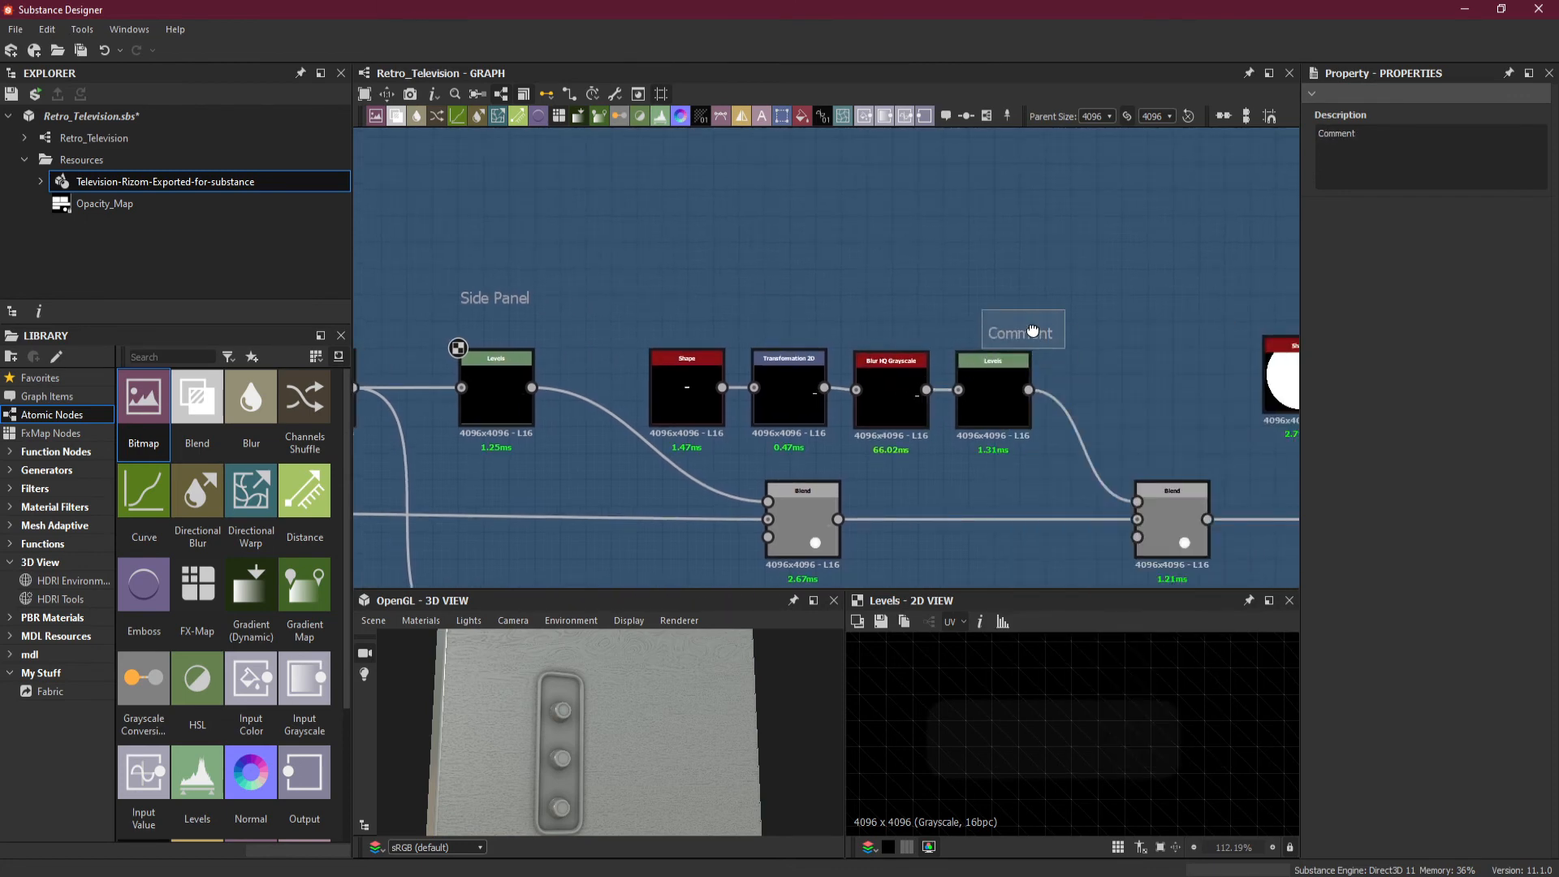
drag(1025, 337, 1004, 298)
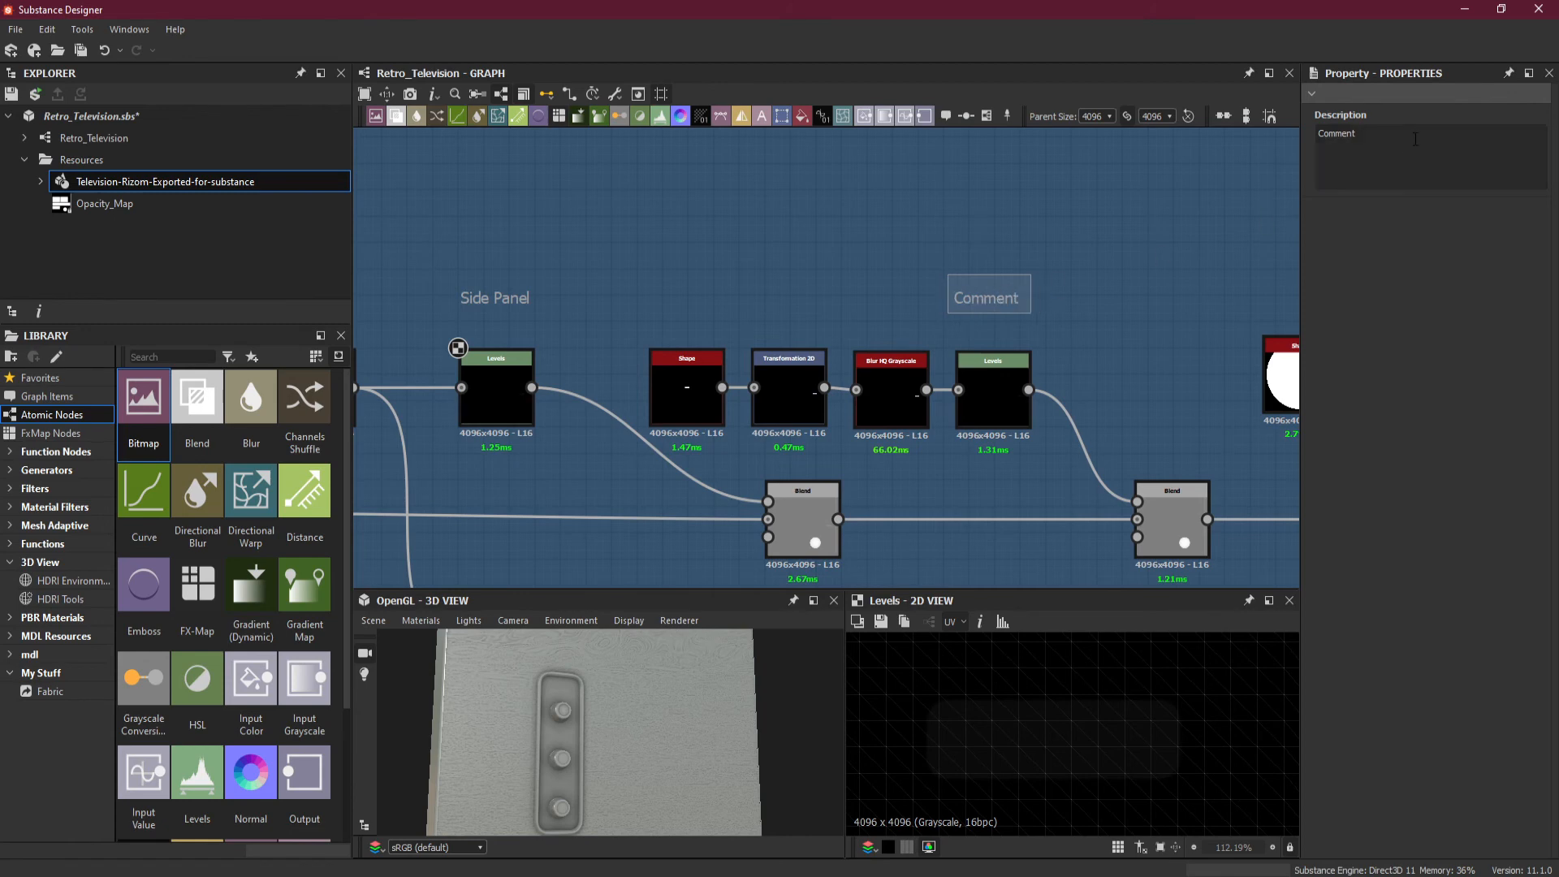
drag(1415, 139, 1309, 136)
text(s)
click(1086, 323)
drag(1016, 297, 983, 297)
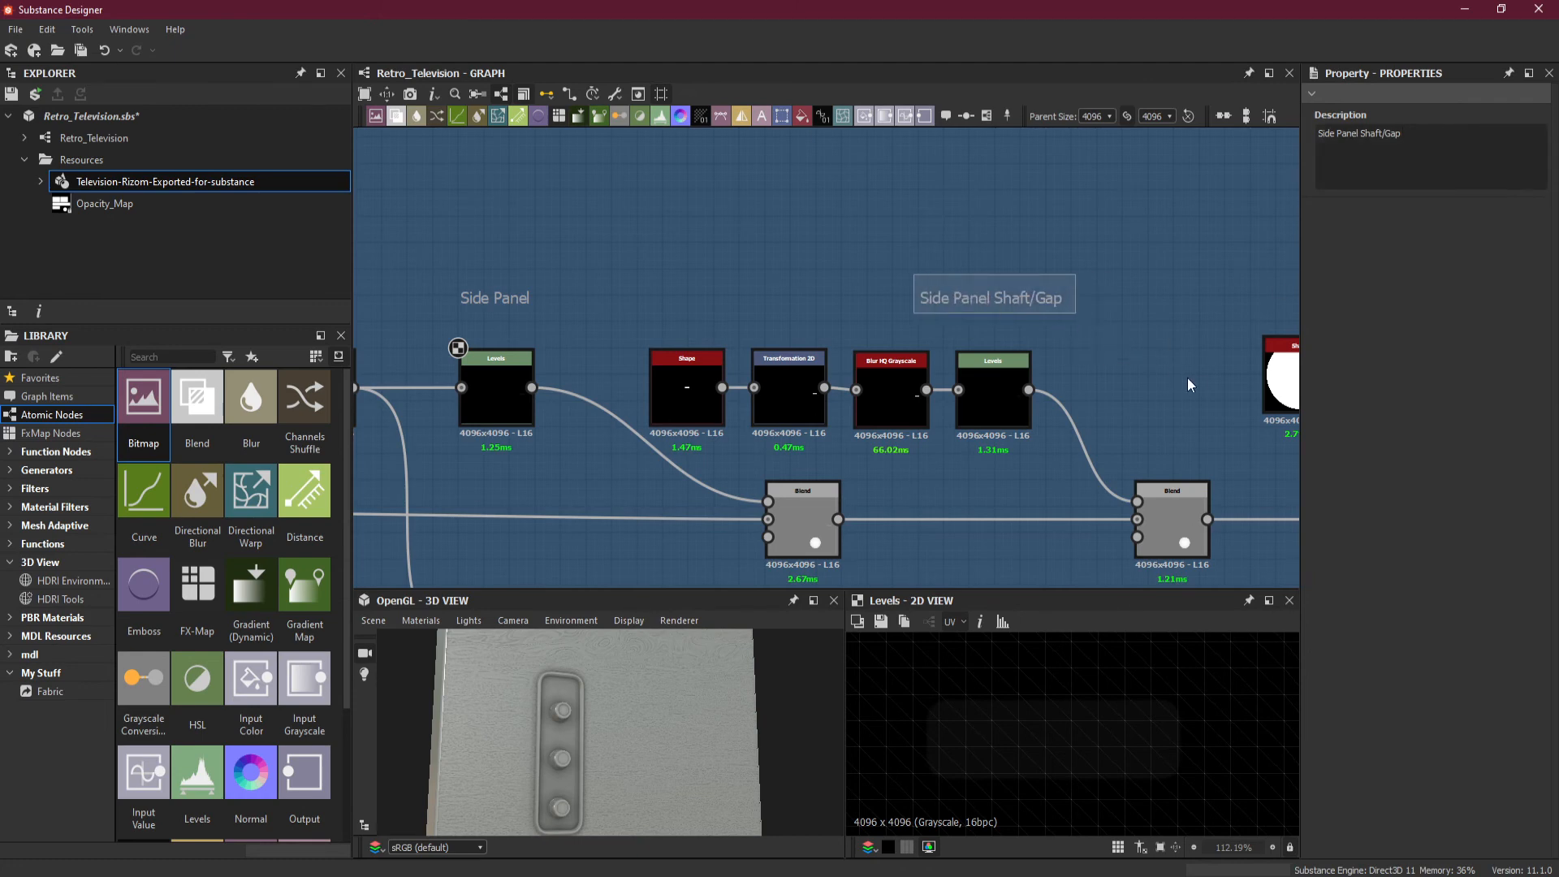
- Add a comment reading "Side Buttons" above the Blend node that merges the third chain's two mirror branches
middle_drag(1159, 379, 451, 362)
scroll(890, 364, down, 2)
mouse_move(1022, 401)
middle_down()
mouse_move(626, 397)
mouse_move(1005, 393)
middle_up()
middle_drag(1184, 381, 949, 392)
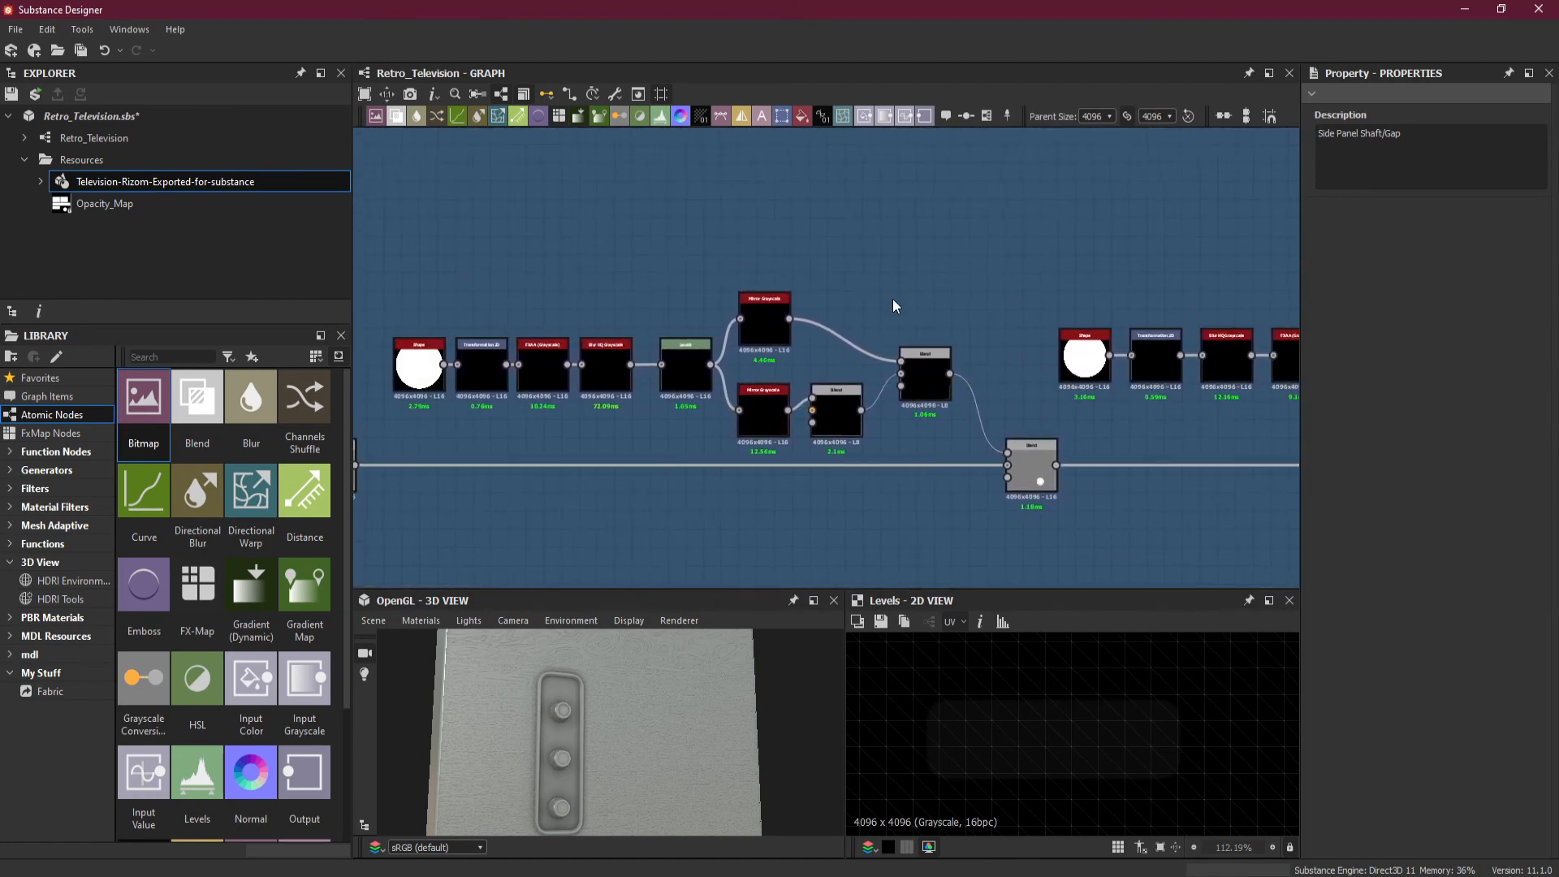
key(space)
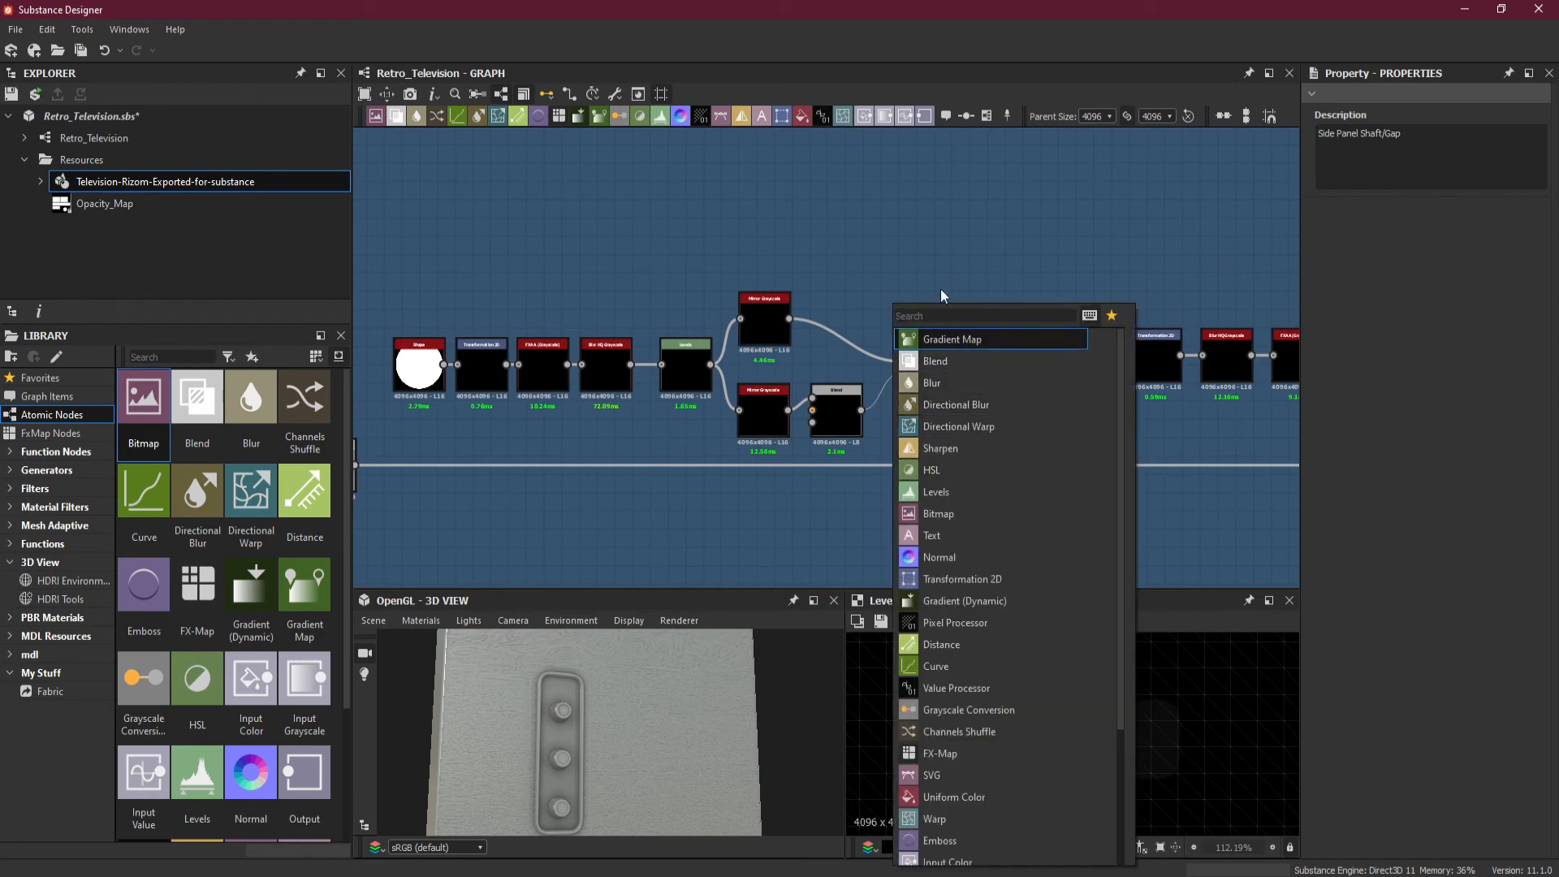
key(Escape)
right_click(918, 255)
click(1003, 305)
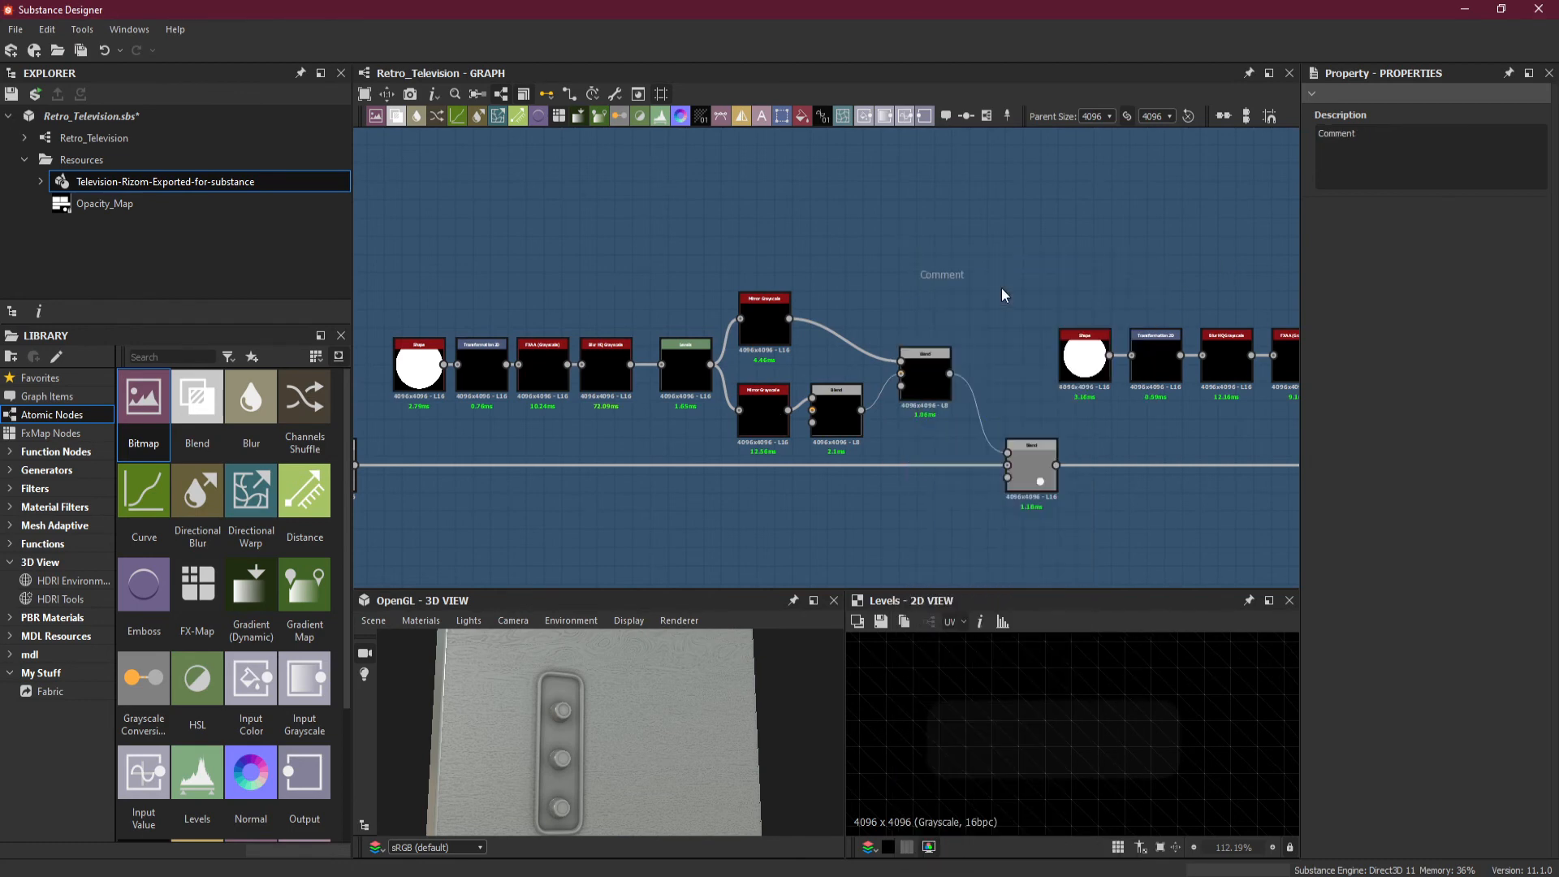
drag(950, 276, 931, 311)
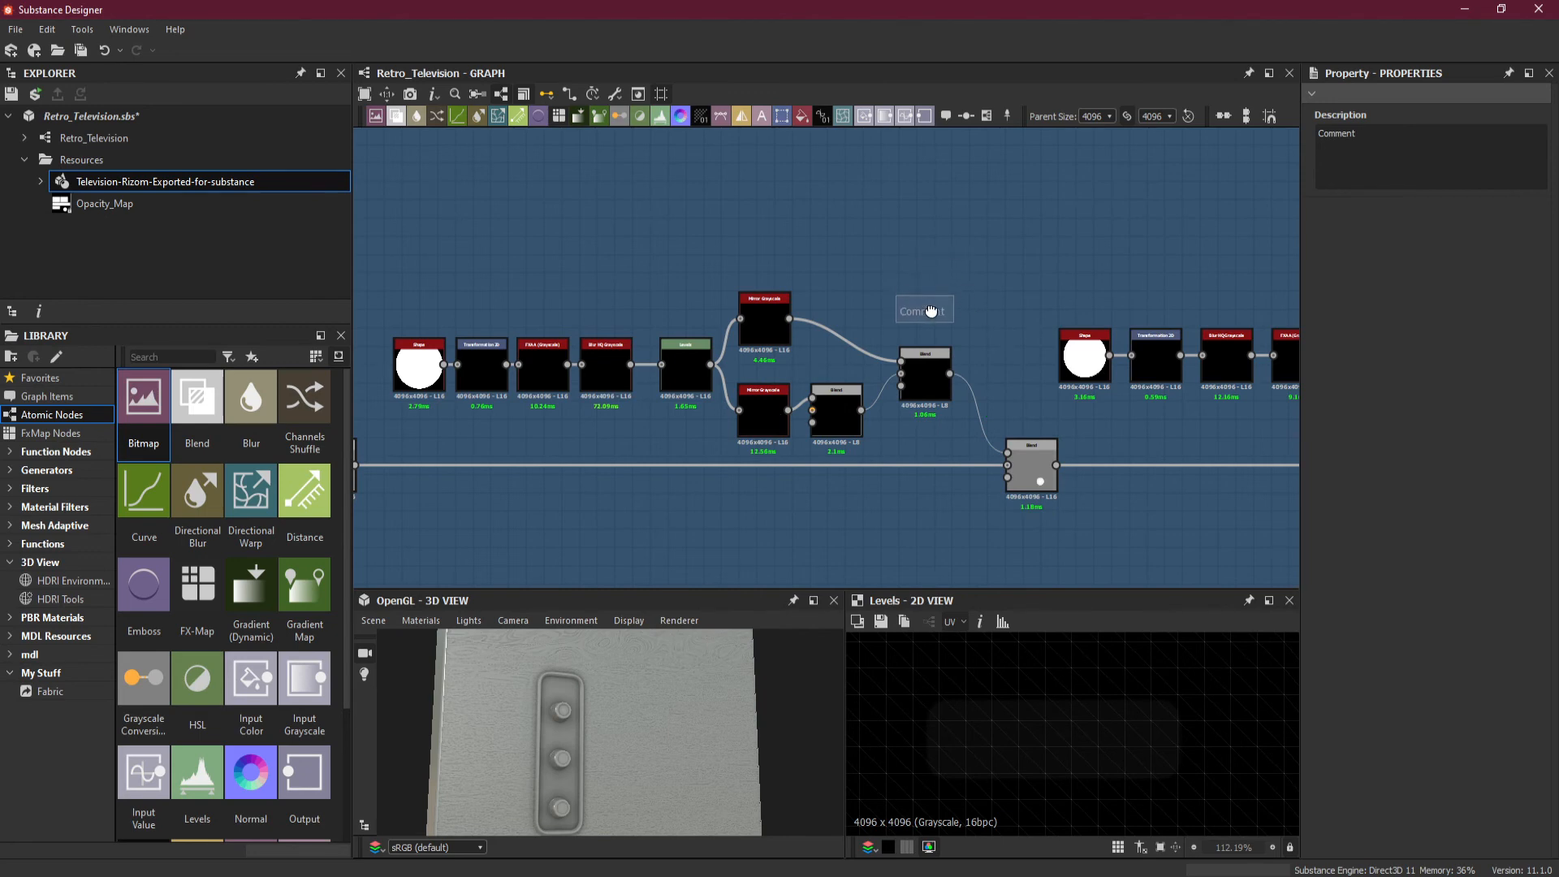
double_click(1374, 133)
text(Side Buttons)
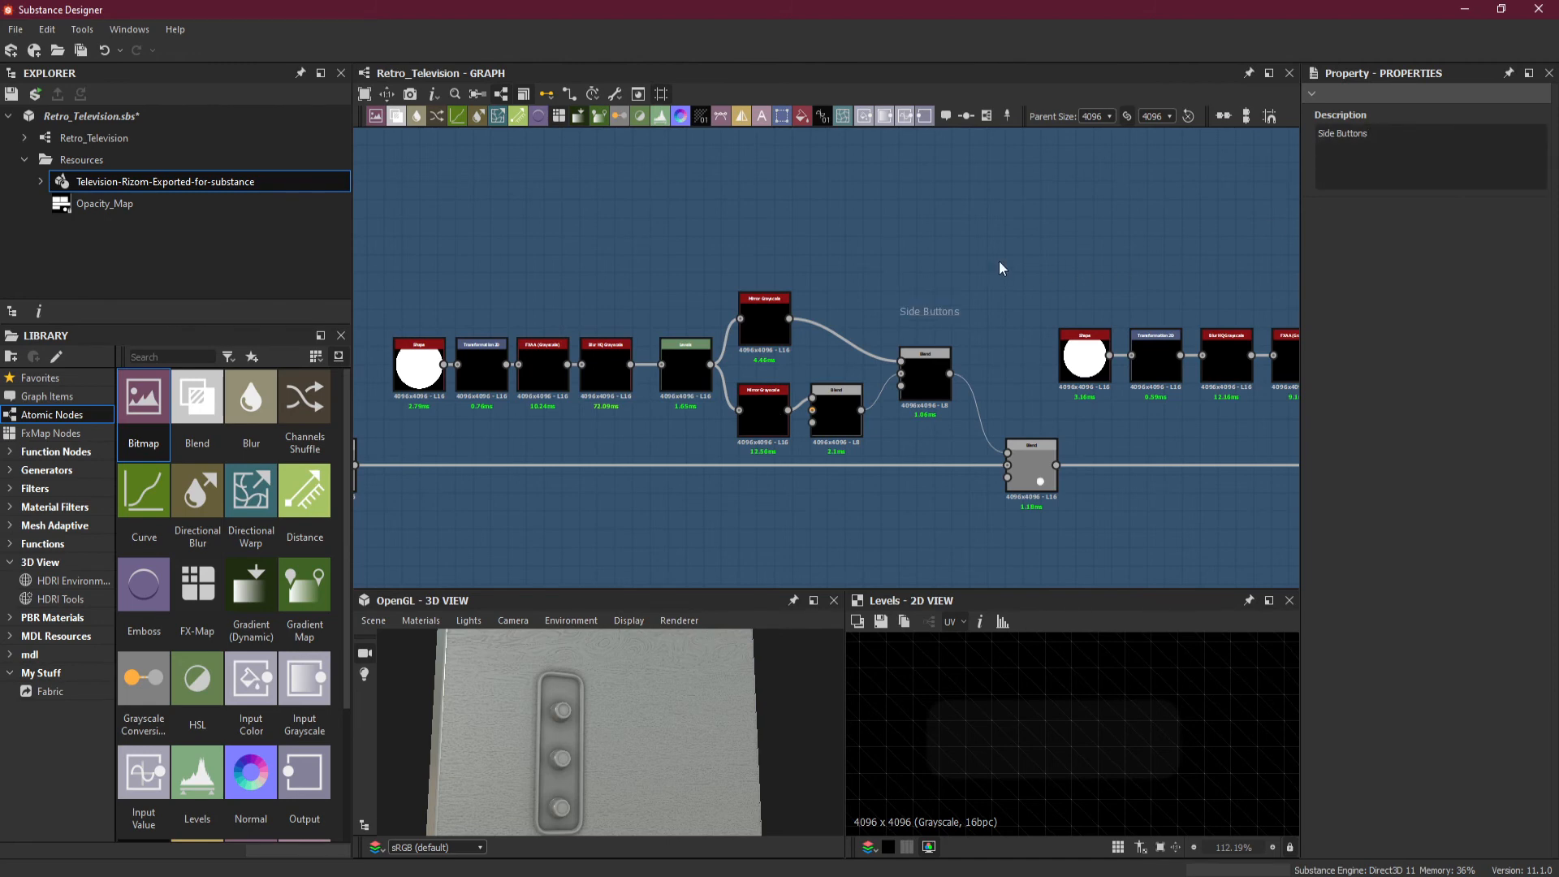
- Add a comment reading "Side Buttons Shaft/Gap" above the Blend node that merges the last chain's mirror branches
middle_drag(1197, 407, 647, 419)
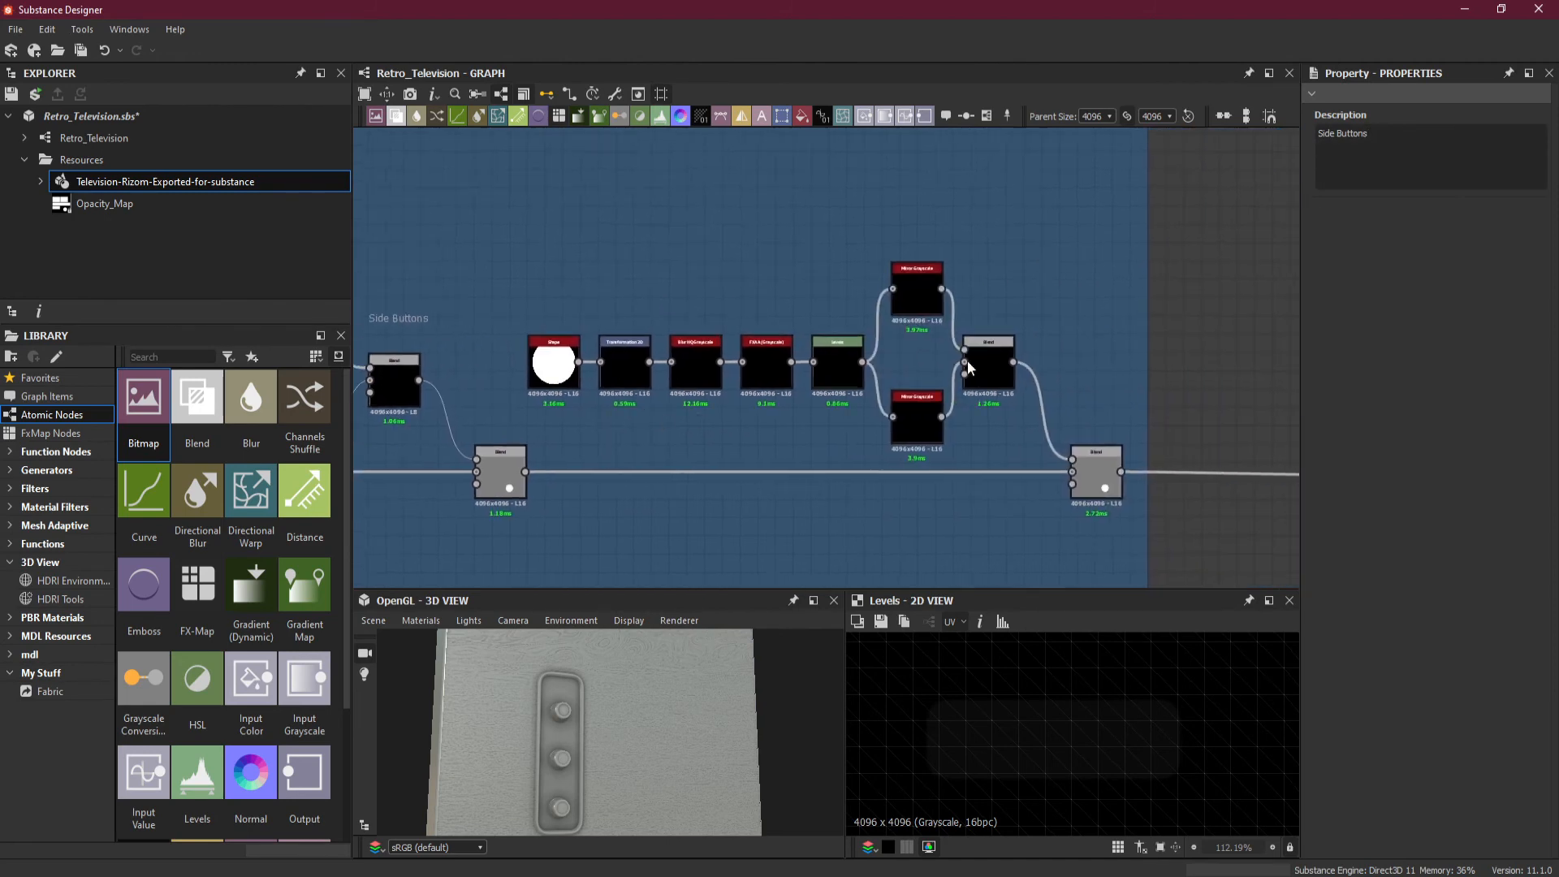
right_click(1011, 245)
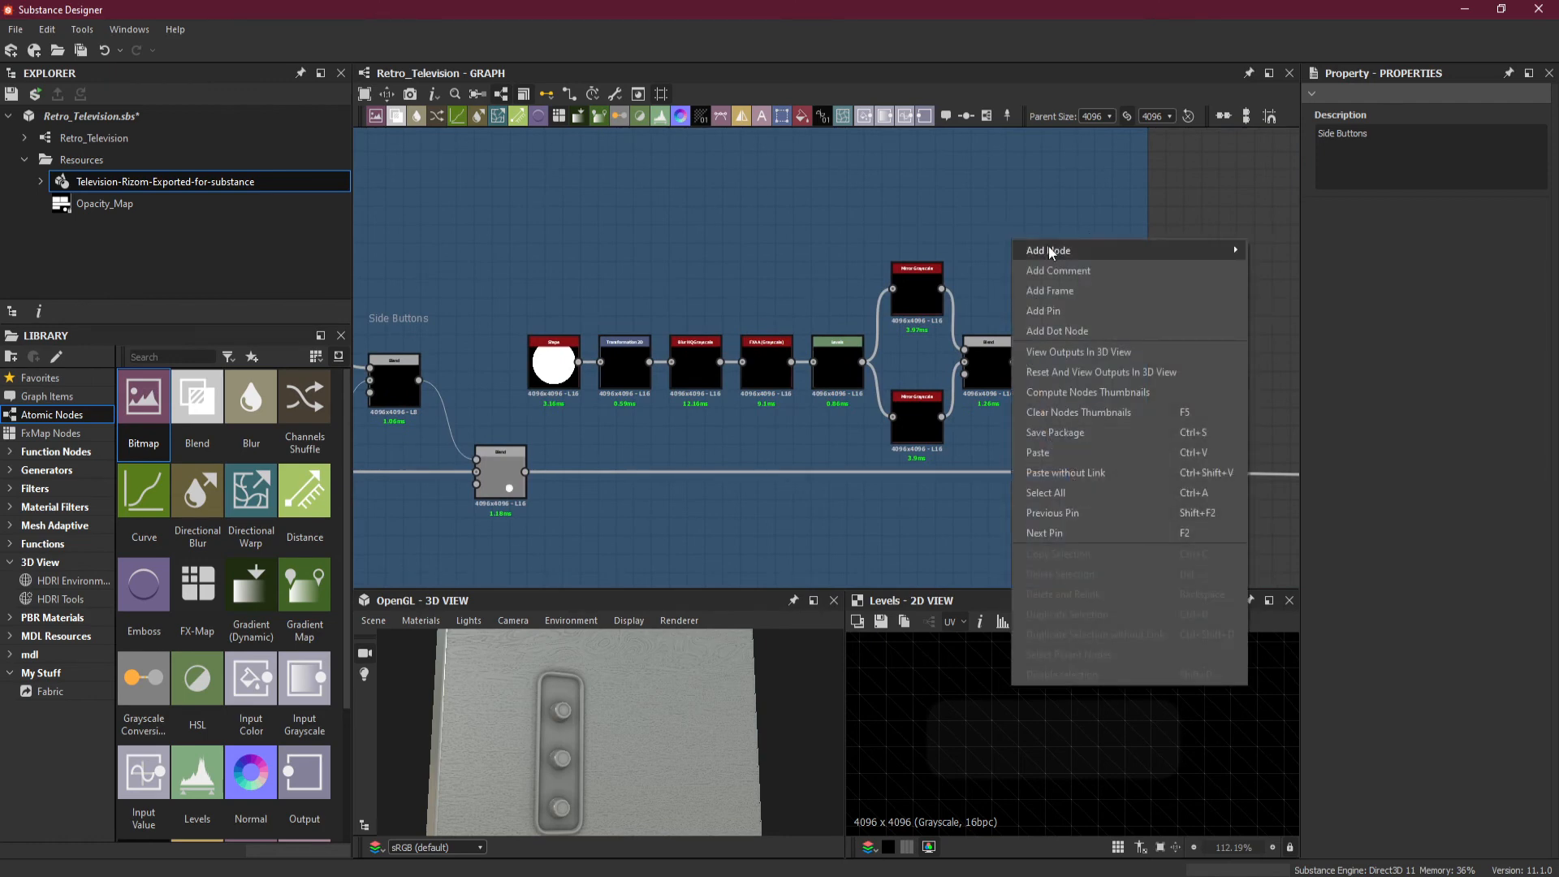
click(1084, 270)
drag(1039, 259, 986, 305)
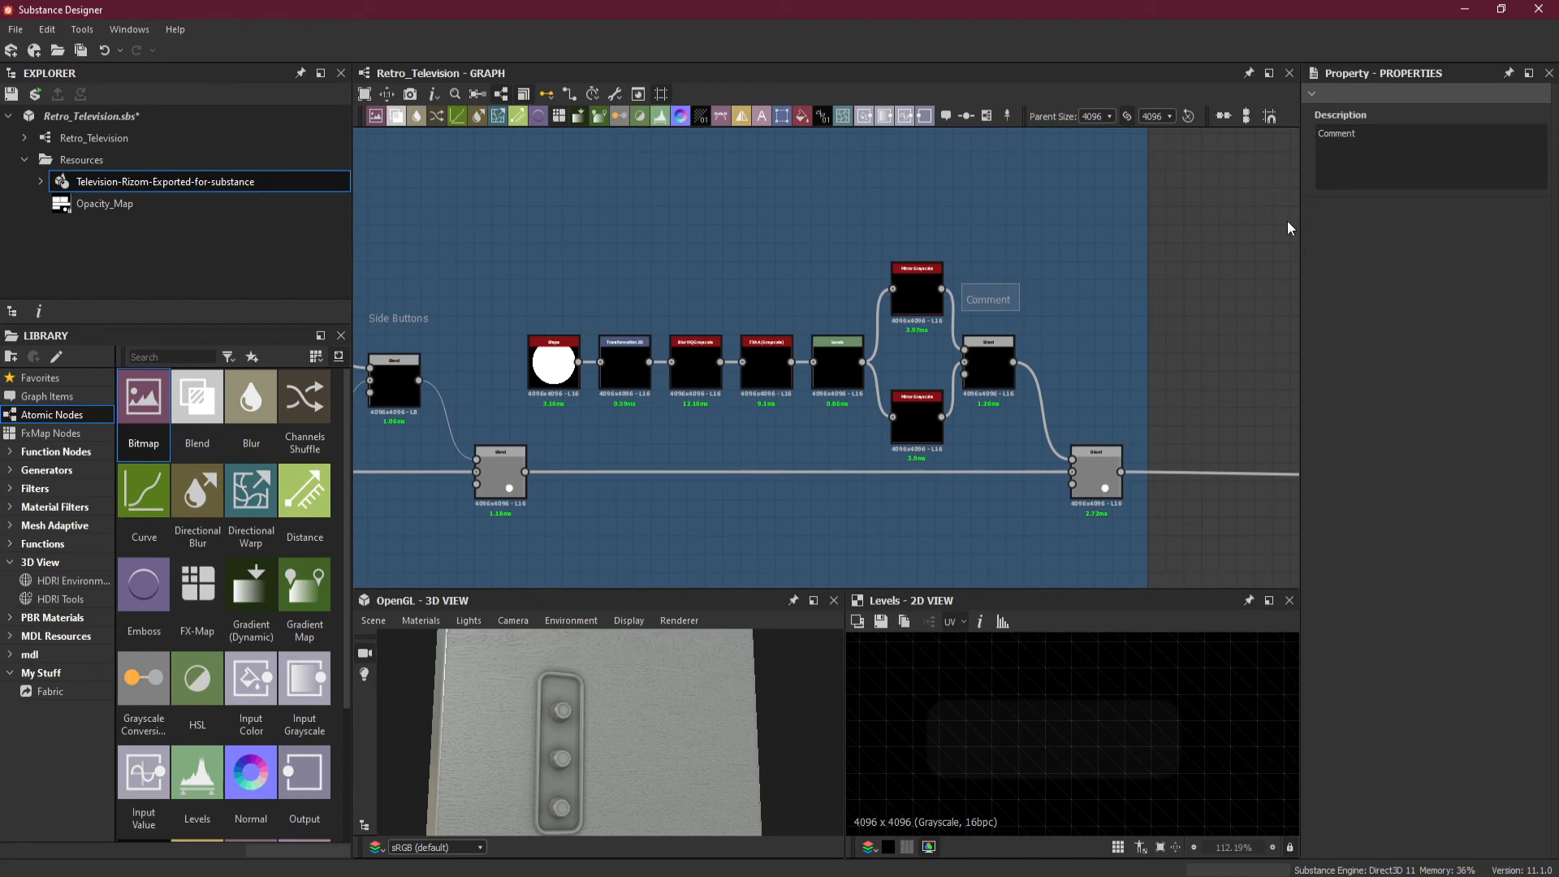
double_click(1351, 135)
text(Side Buttons Shaft/Gap)
click(1309, 276)
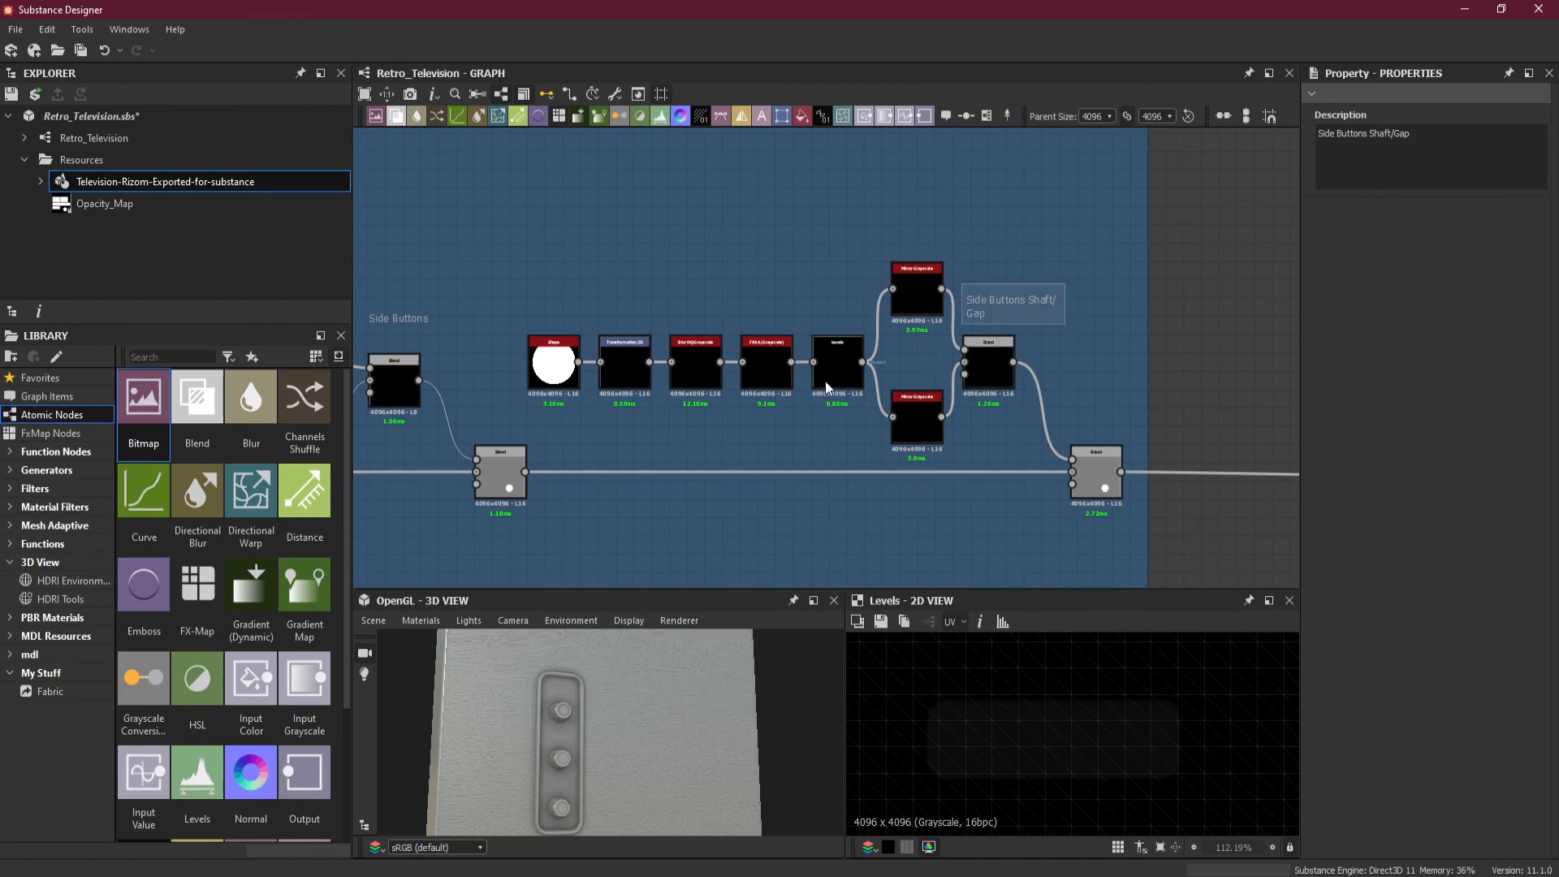
- Add a comment reading "Side Panel Mask" above the Blend node fed by the first chain's lower Levels node
scroll(666, 436, down, 5)
scroll(780, 442, up, 8)
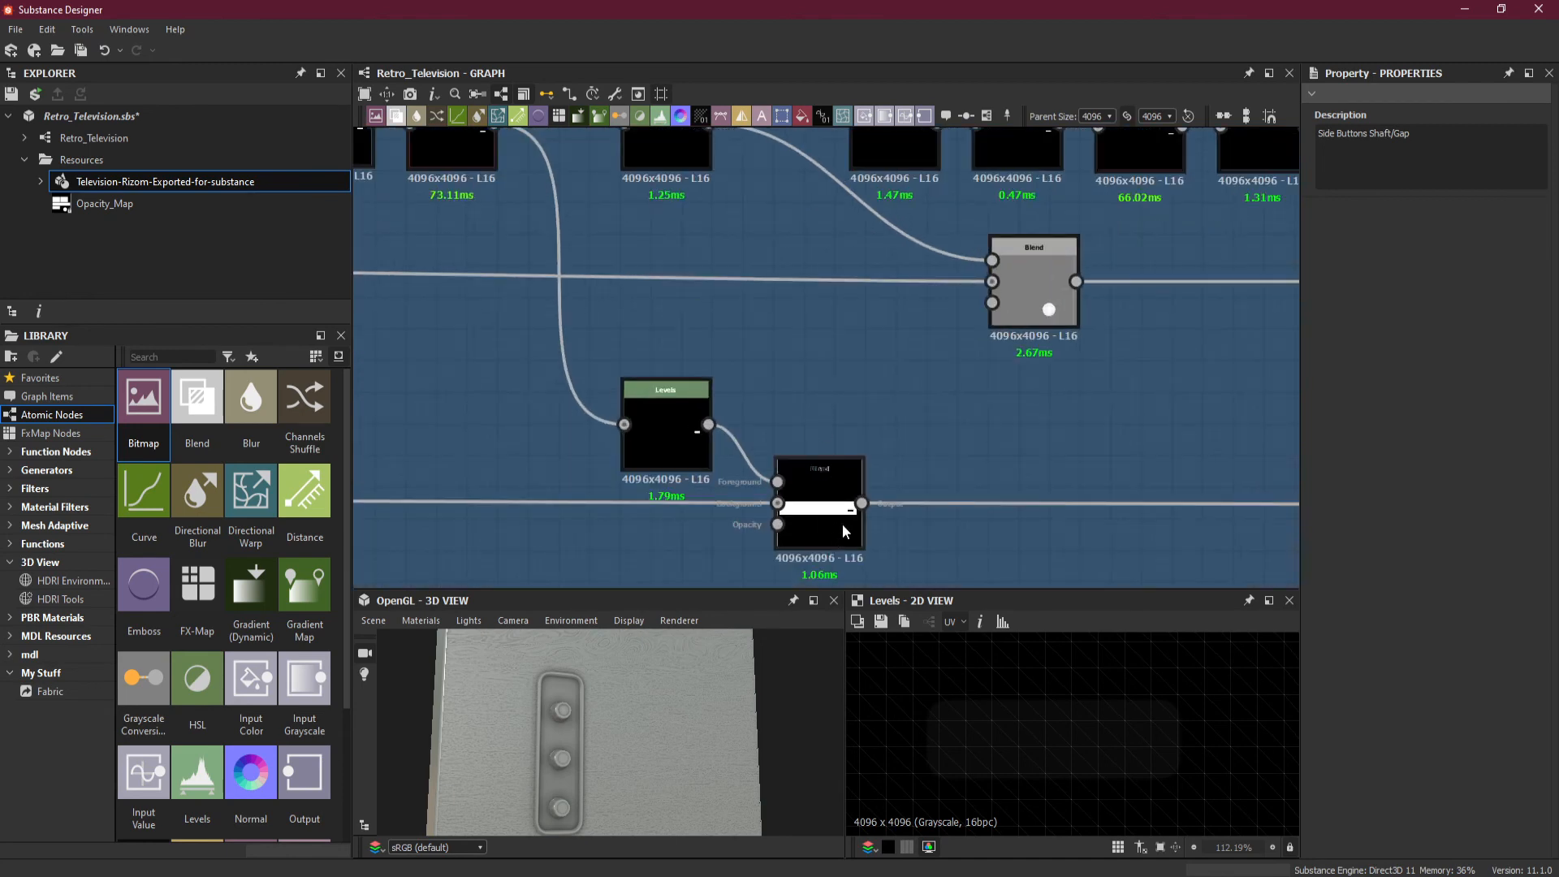
scroll(822, 526, up, 1)
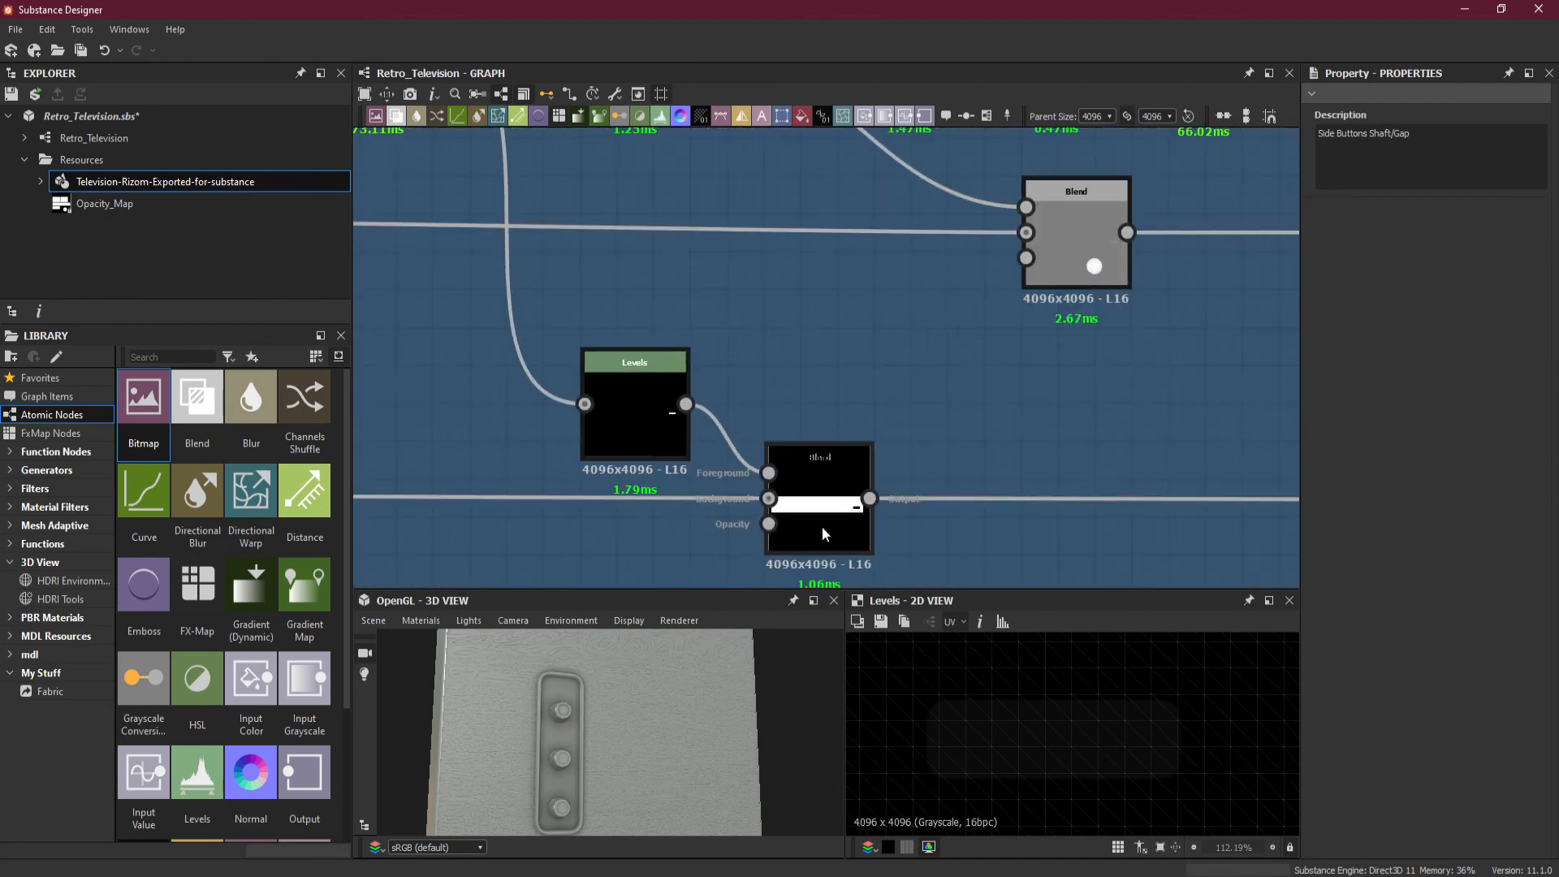
scroll(821, 526, up, 1)
right_click(778, 307)
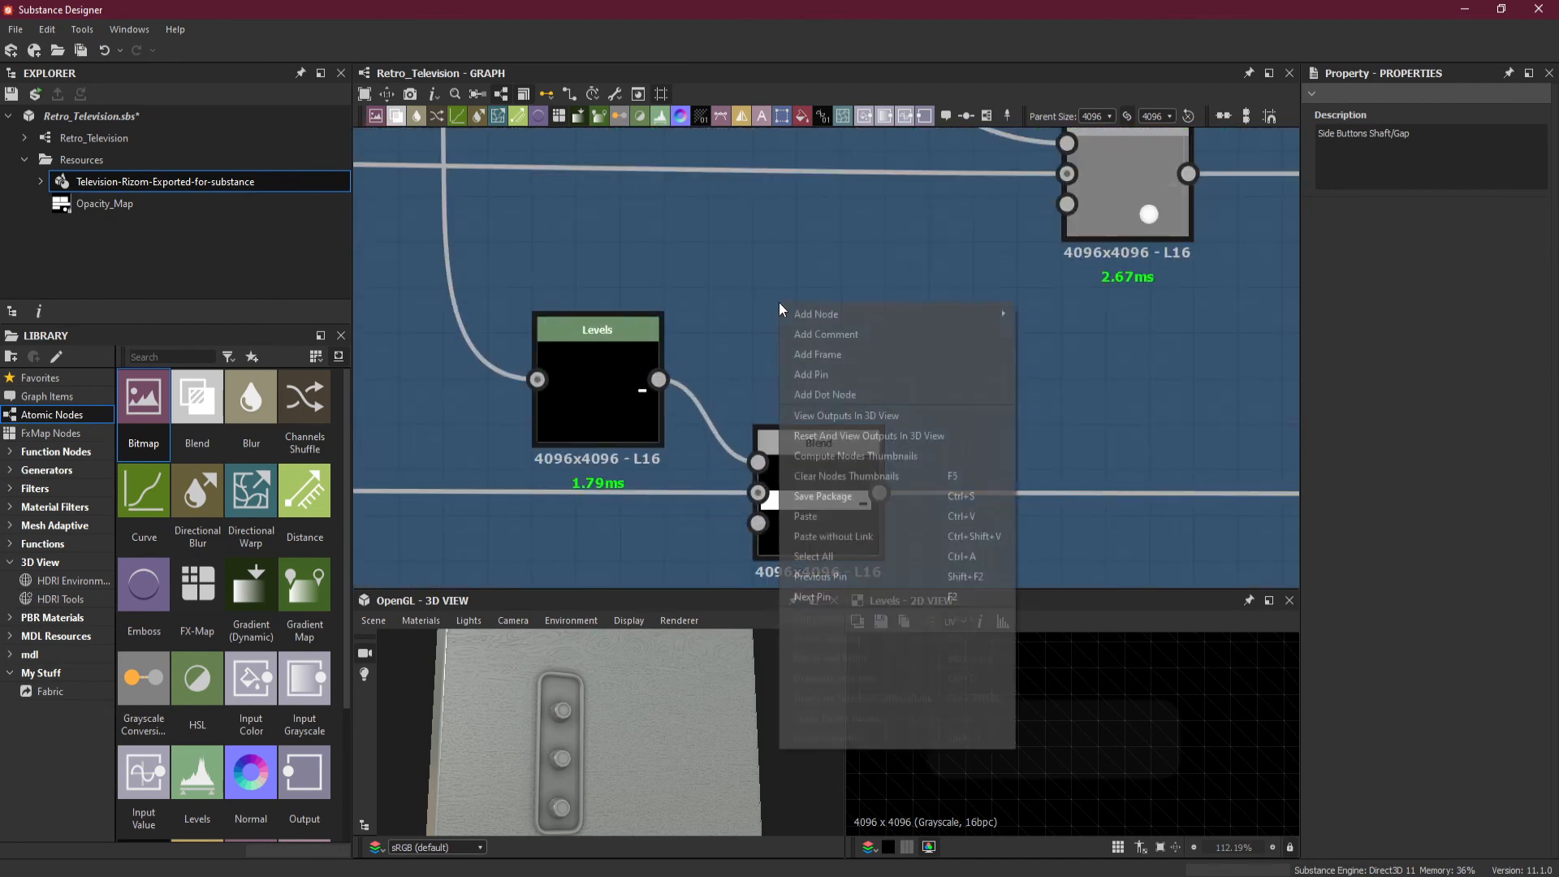
click(858, 336)
drag(857, 357, 829, 358)
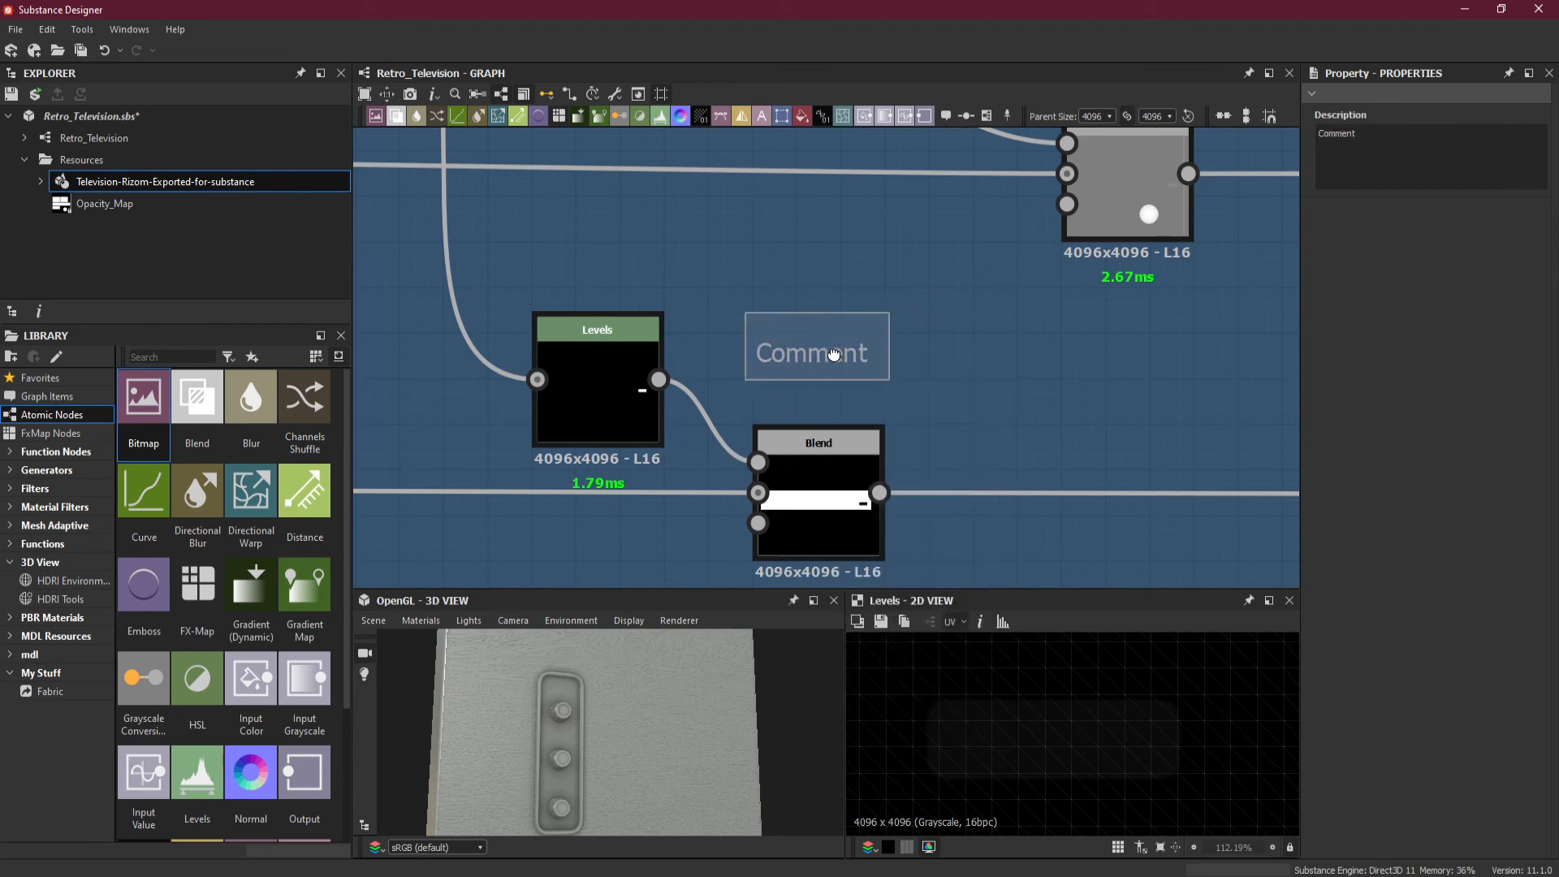
double_click(1380, 142)
text(sk)
click(836, 351)
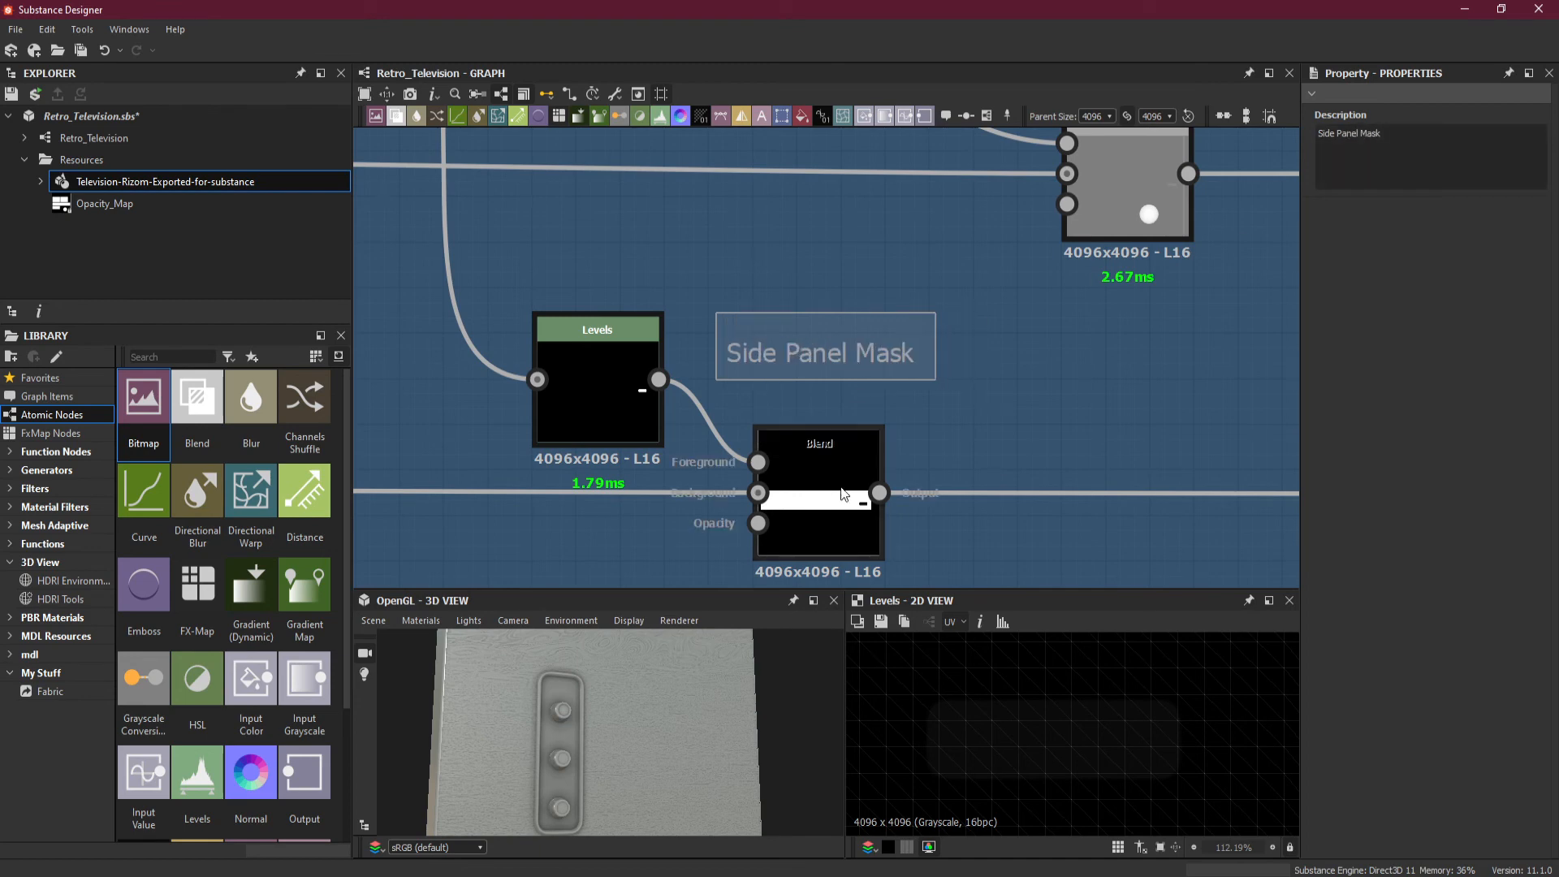
- Shift the mask Blend node slightly away from its Levels node, centre the Side Panel Mask comment above it, and save the package
drag(826, 490, 870, 490)
drag(837, 354, 863, 355)
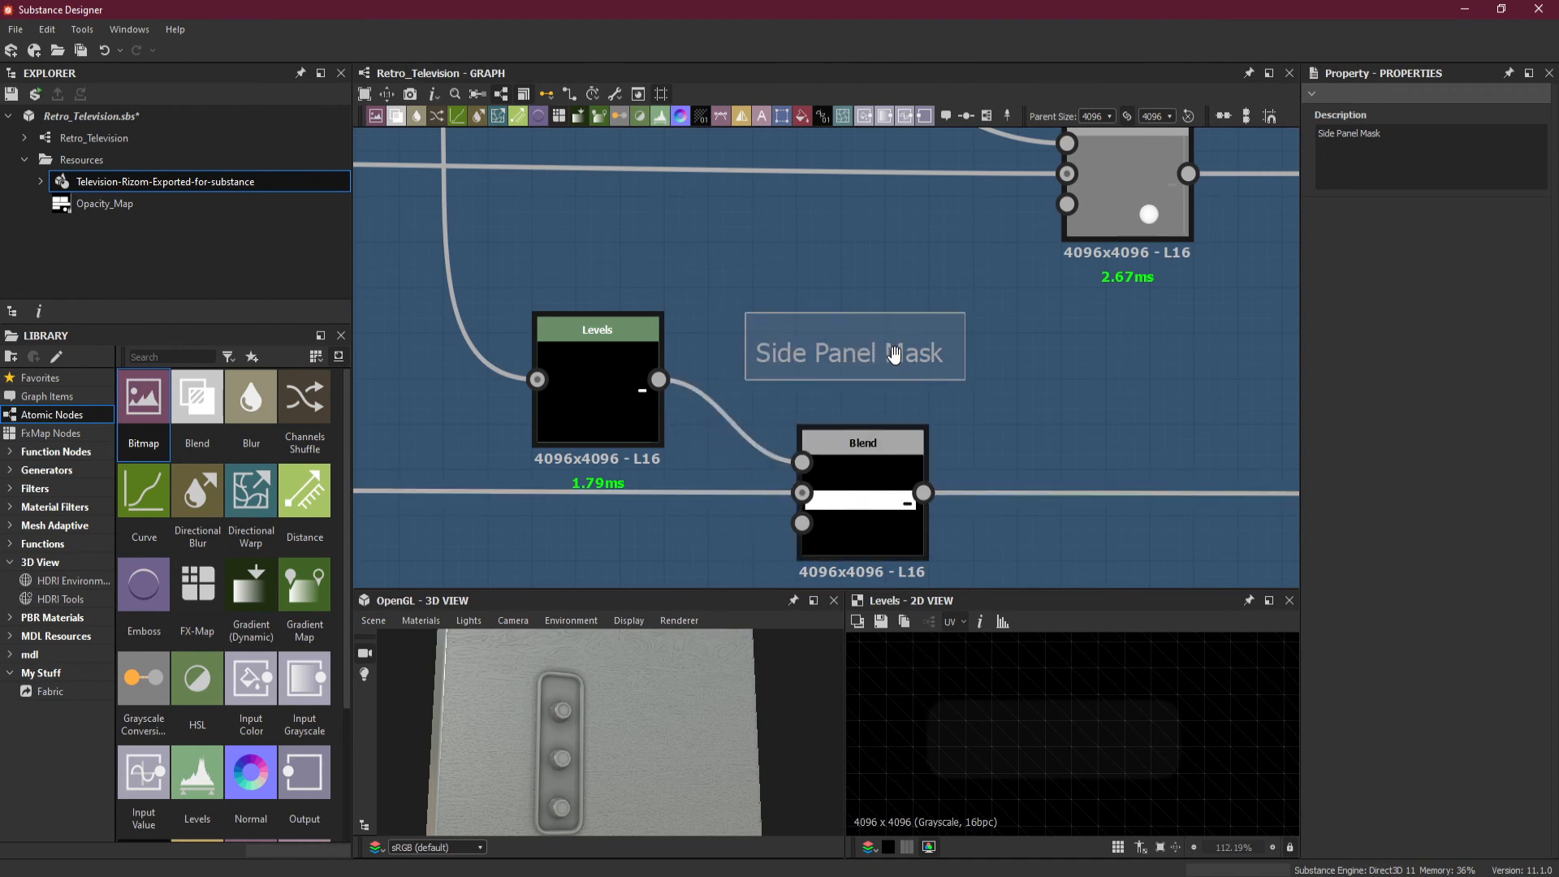
key(ctrl+s)
- Title the untitled frame around the panel and button chains "Side Panel"
scroll(1059, 358, down, 5)
scroll(1062, 359, down, 3)
middle_drag(1125, 440, 533, 512)
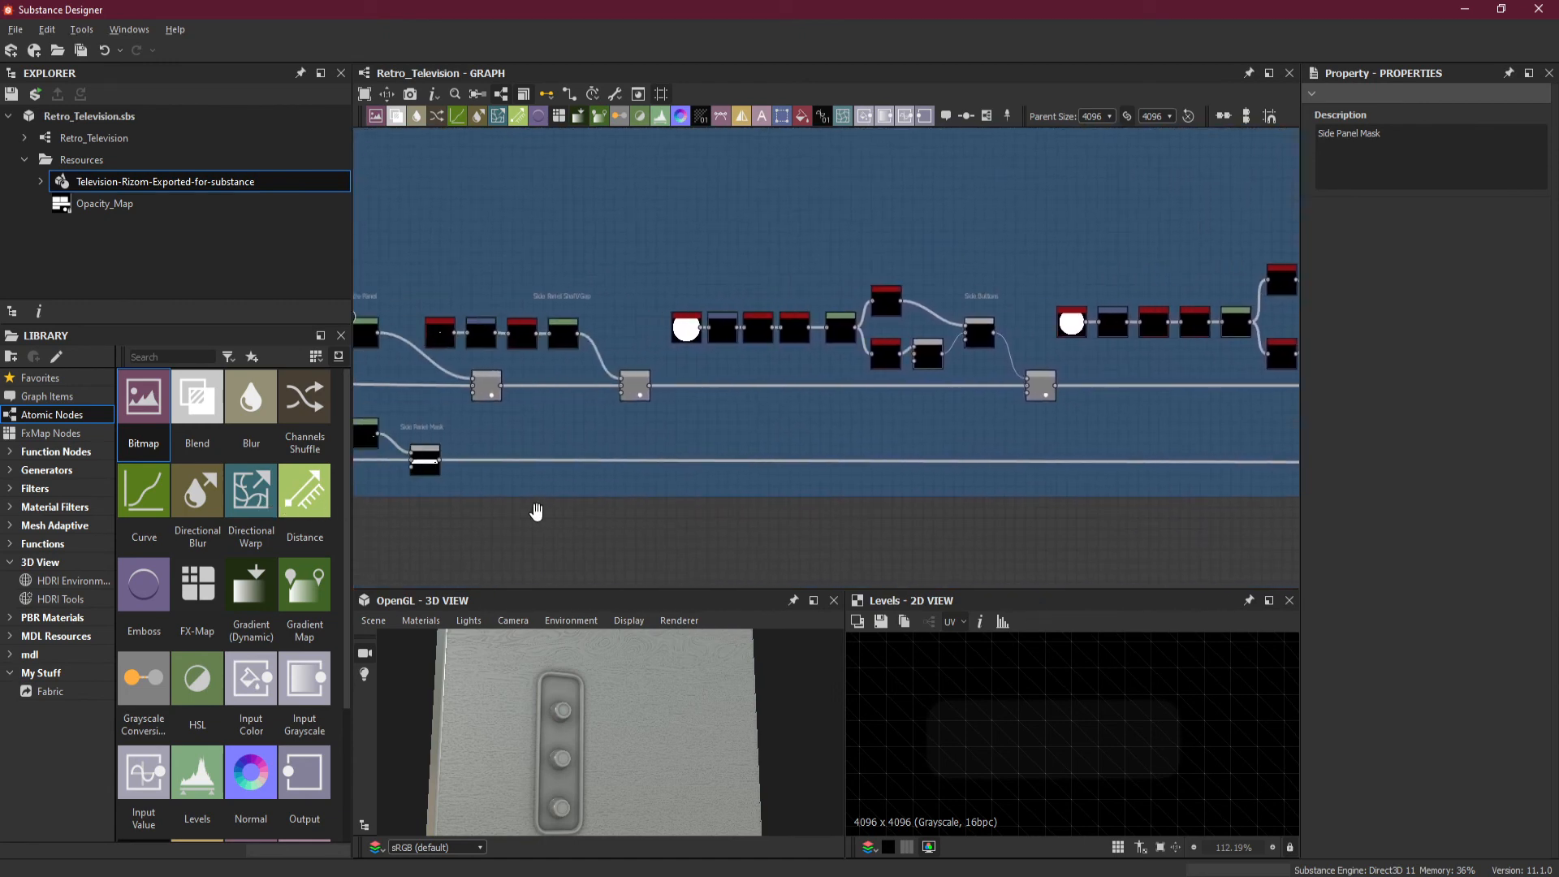
scroll(781, 463, down, 3)
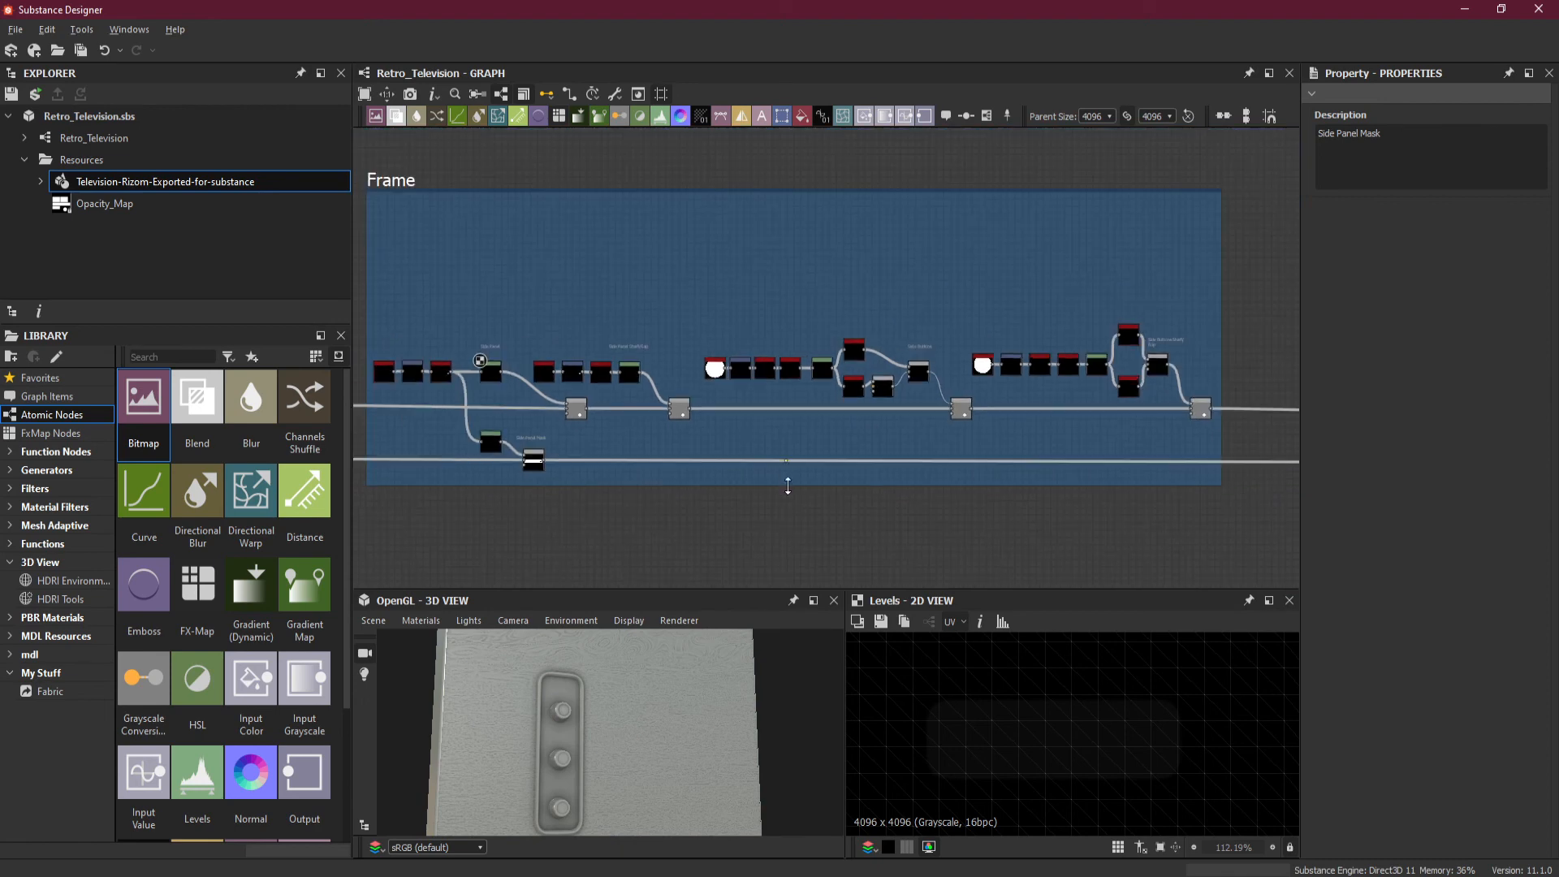
middle_drag(785, 481, 627, 477)
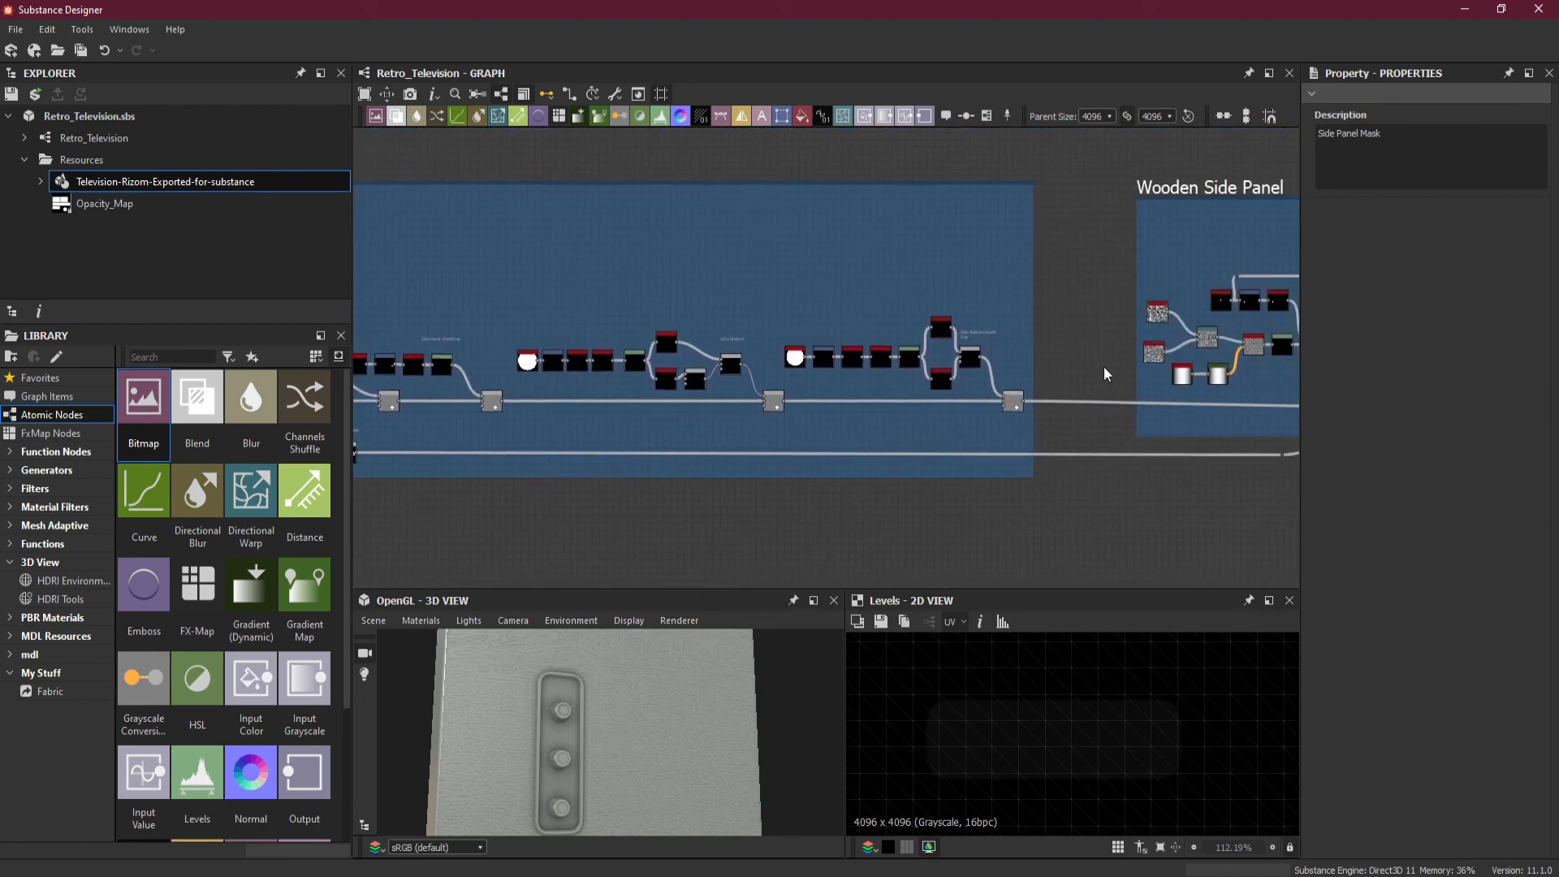
middle_drag(847, 409, 1031, 413)
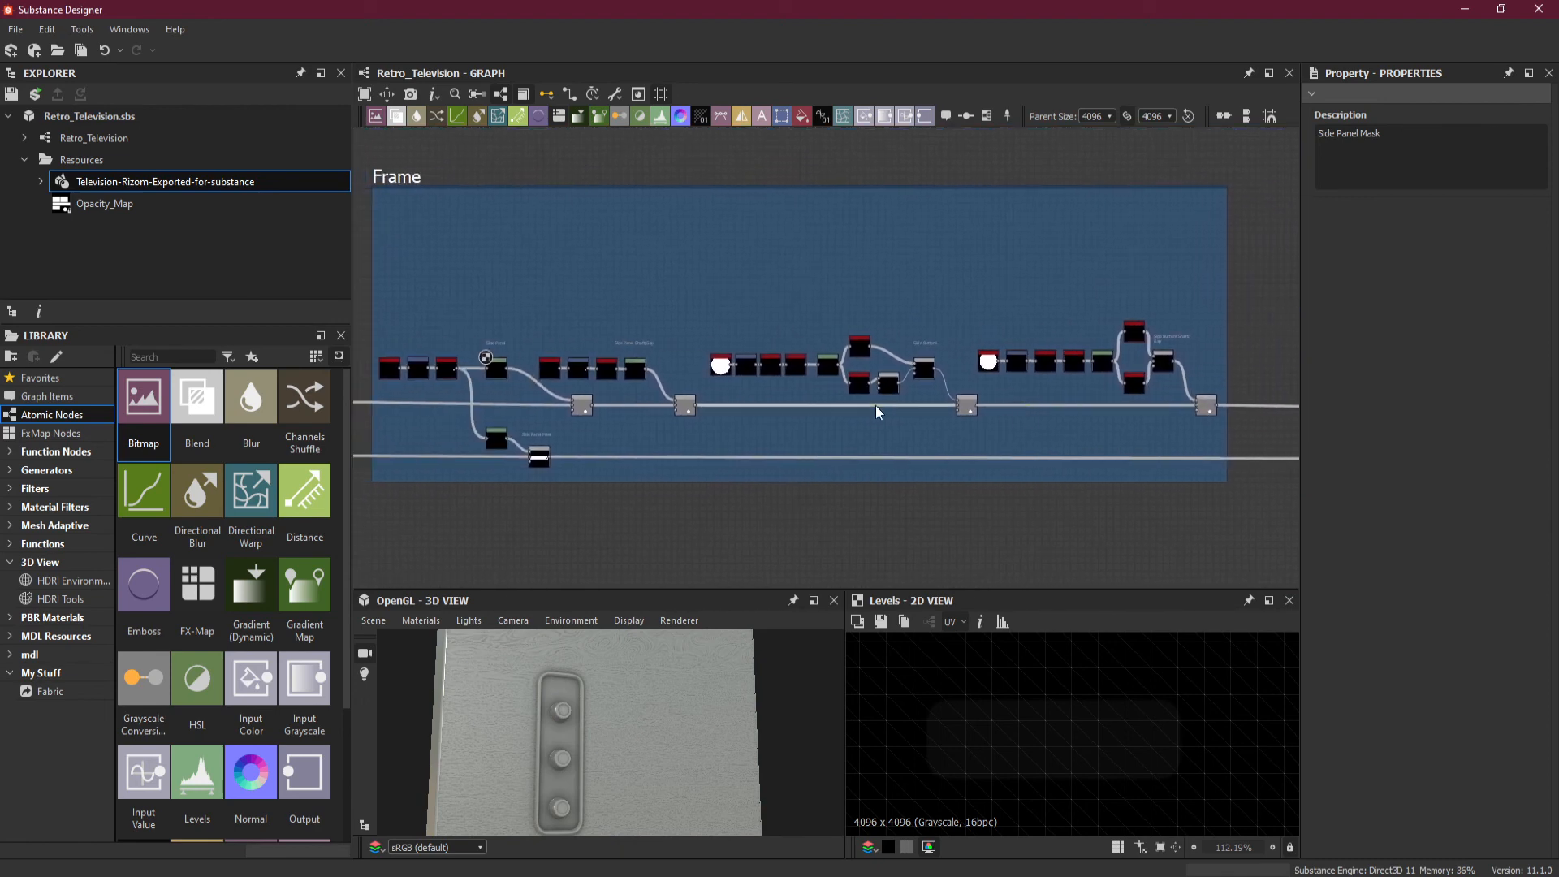
scroll(875, 407, down, 3)
middle_drag(883, 416, 952, 428)
click(693, 315)
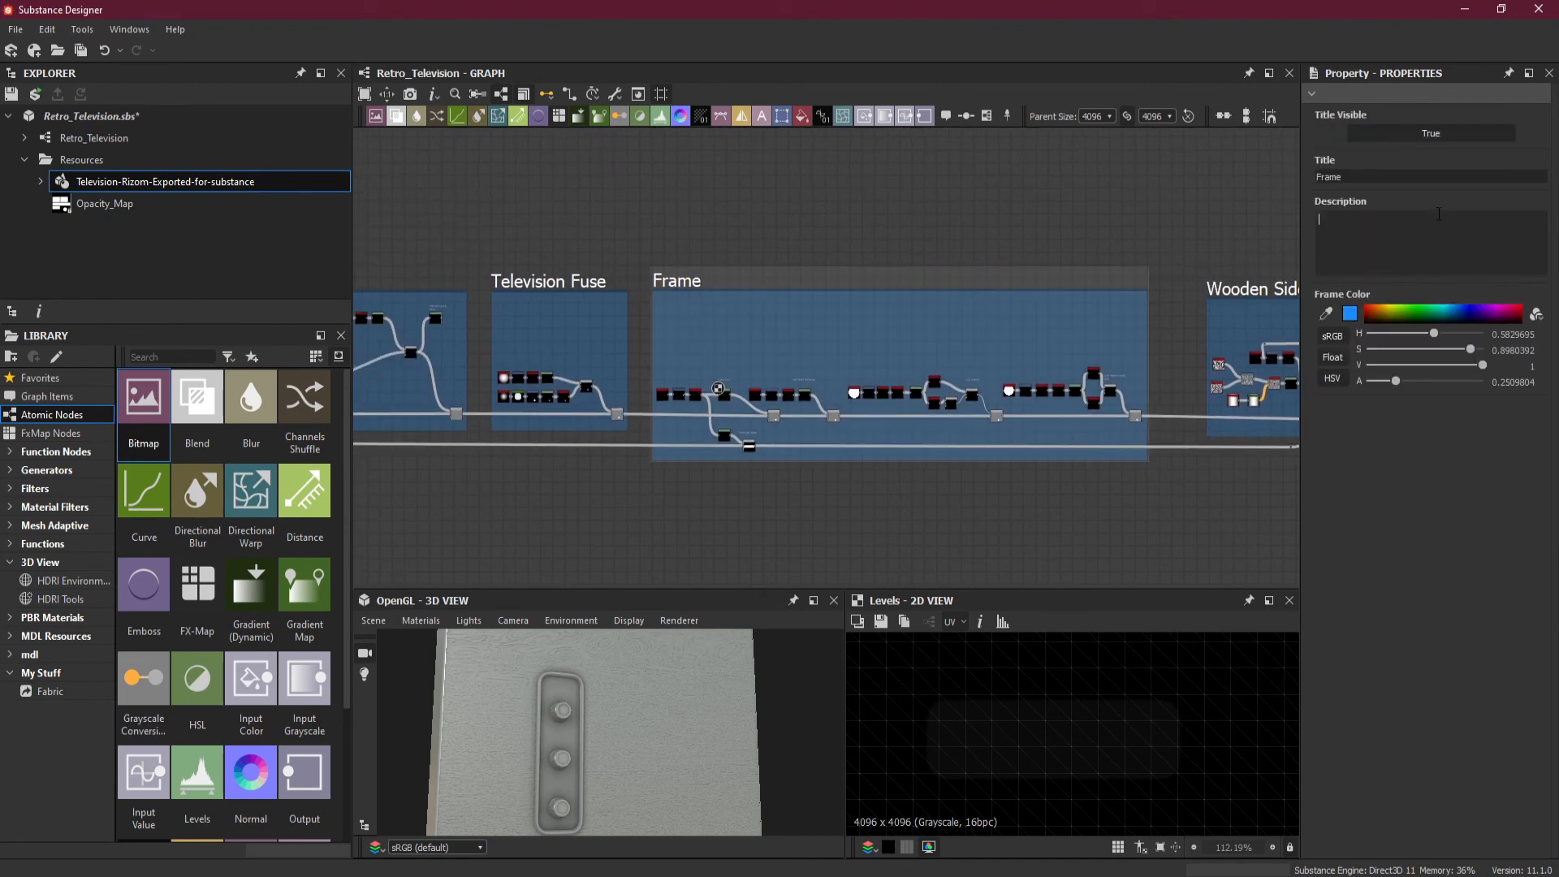
double_click(1416, 174)
text(Side Panel)
key(Return)
- Move the Wooden Side Panel and Picking Handles frames with the output nodes slightly closer to the Side Panel frame, and save
scroll(873, 285, up, 2)
middle_drag(957, 347, 901, 346)
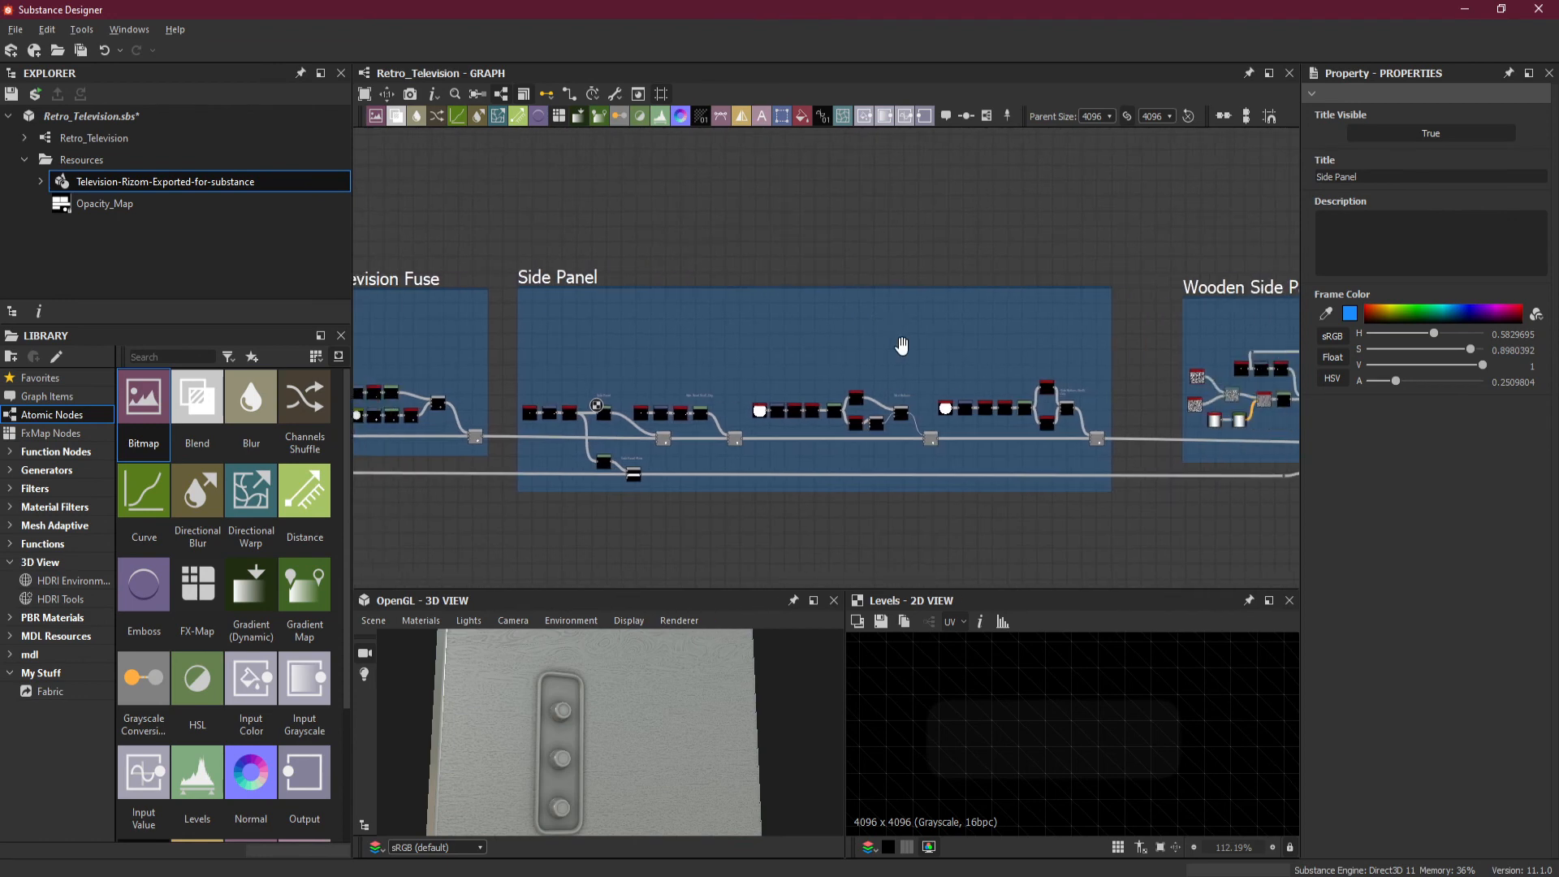
scroll(982, 388, down, 1)
middle_drag(974, 402, 832, 402)
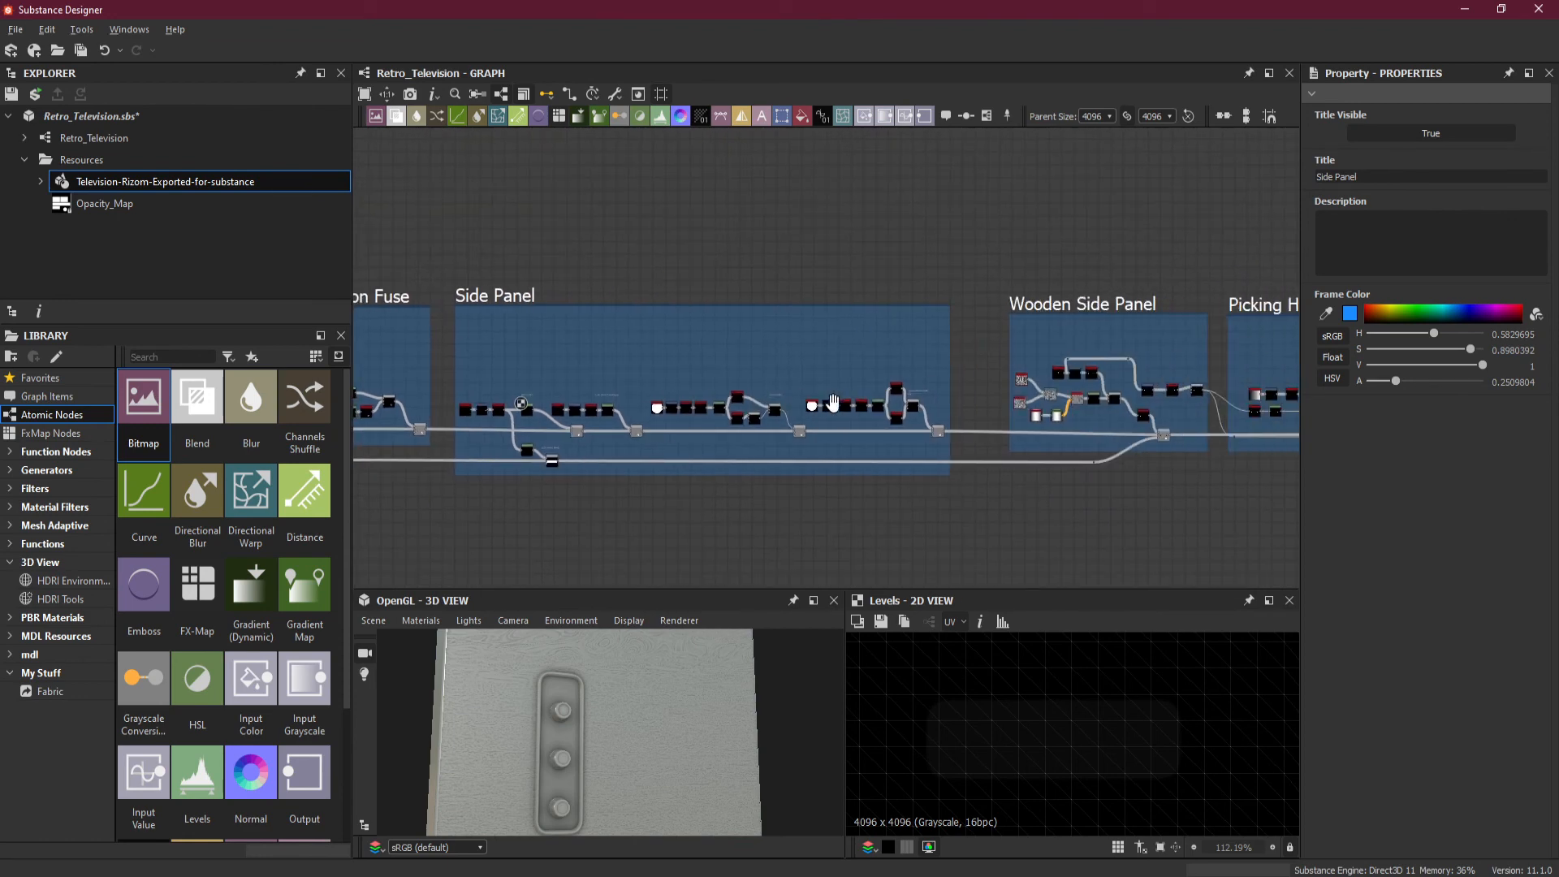
scroll(1002, 446, down, 2)
middle_drag(1001, 446, 803, 452)
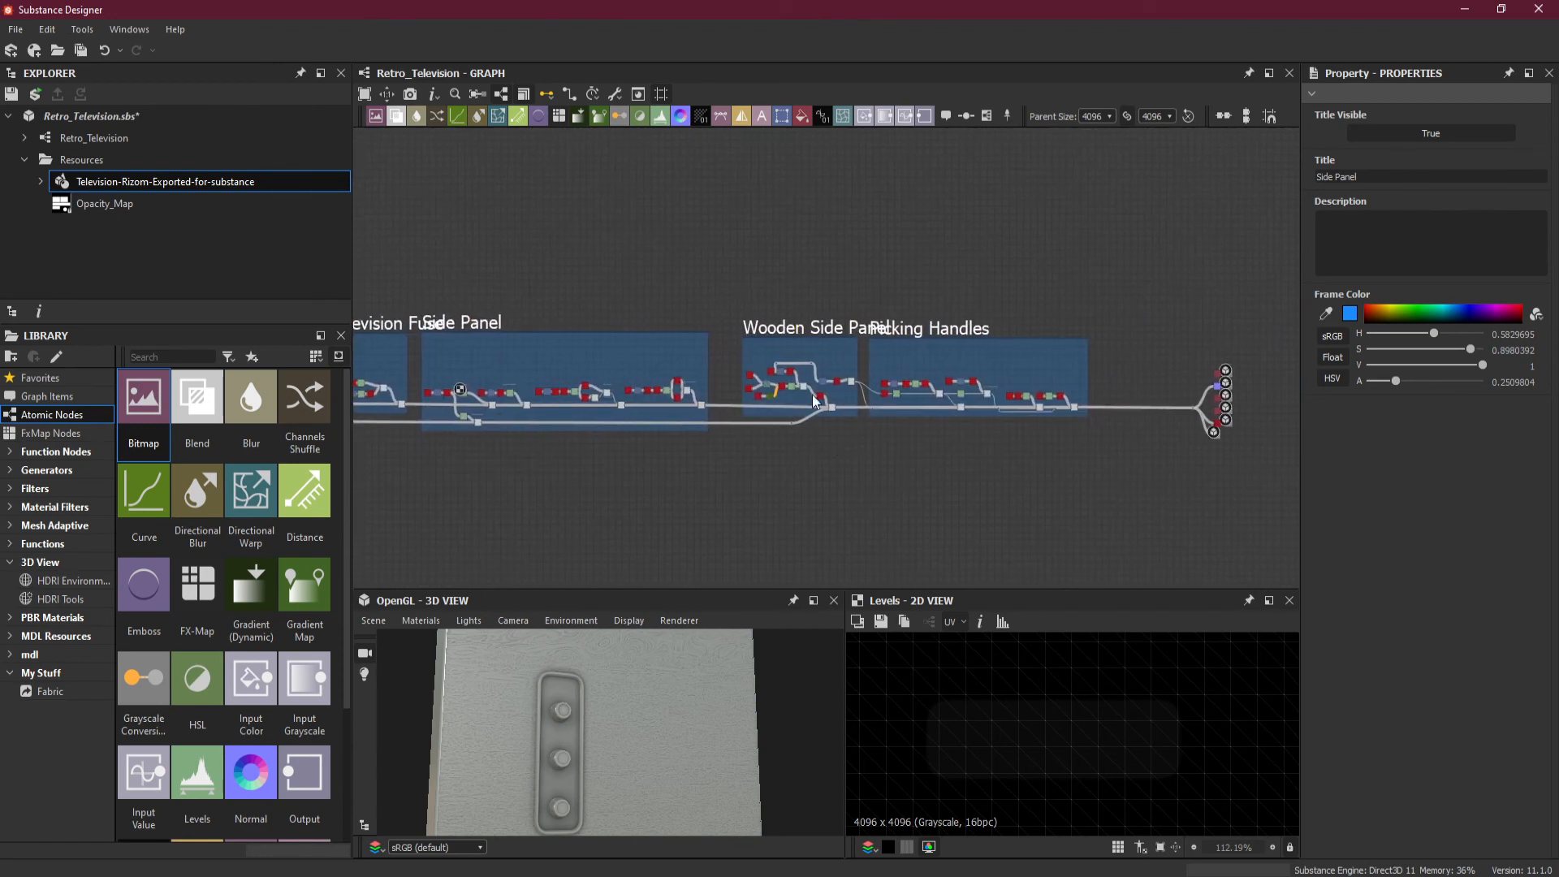
drag(739, 306, 1242, 471)
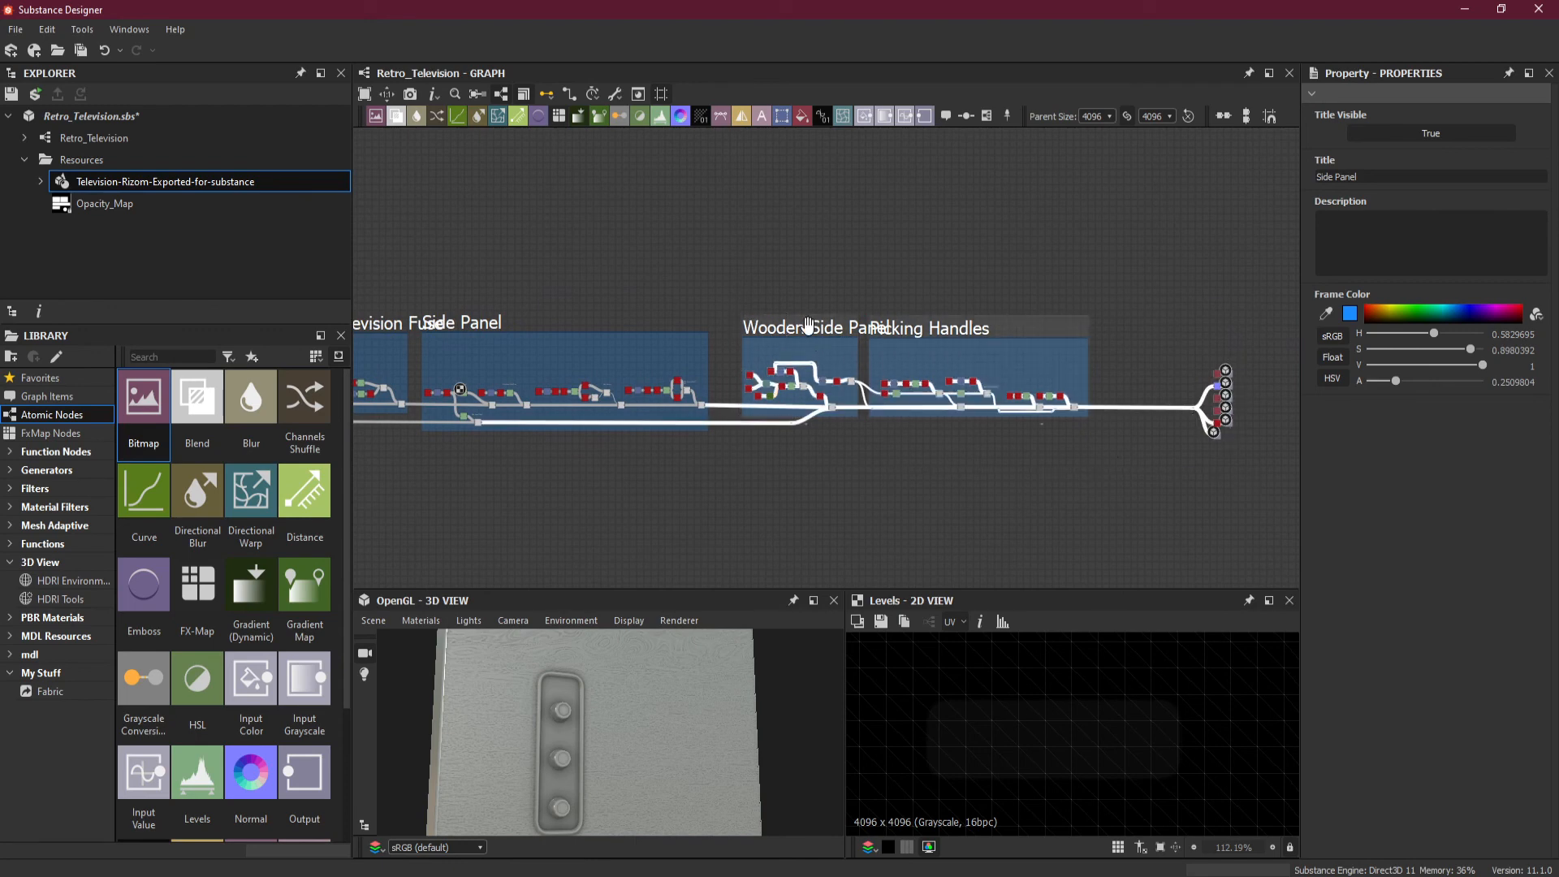
drag(806, 328, 790, 327)
click(772, 479)
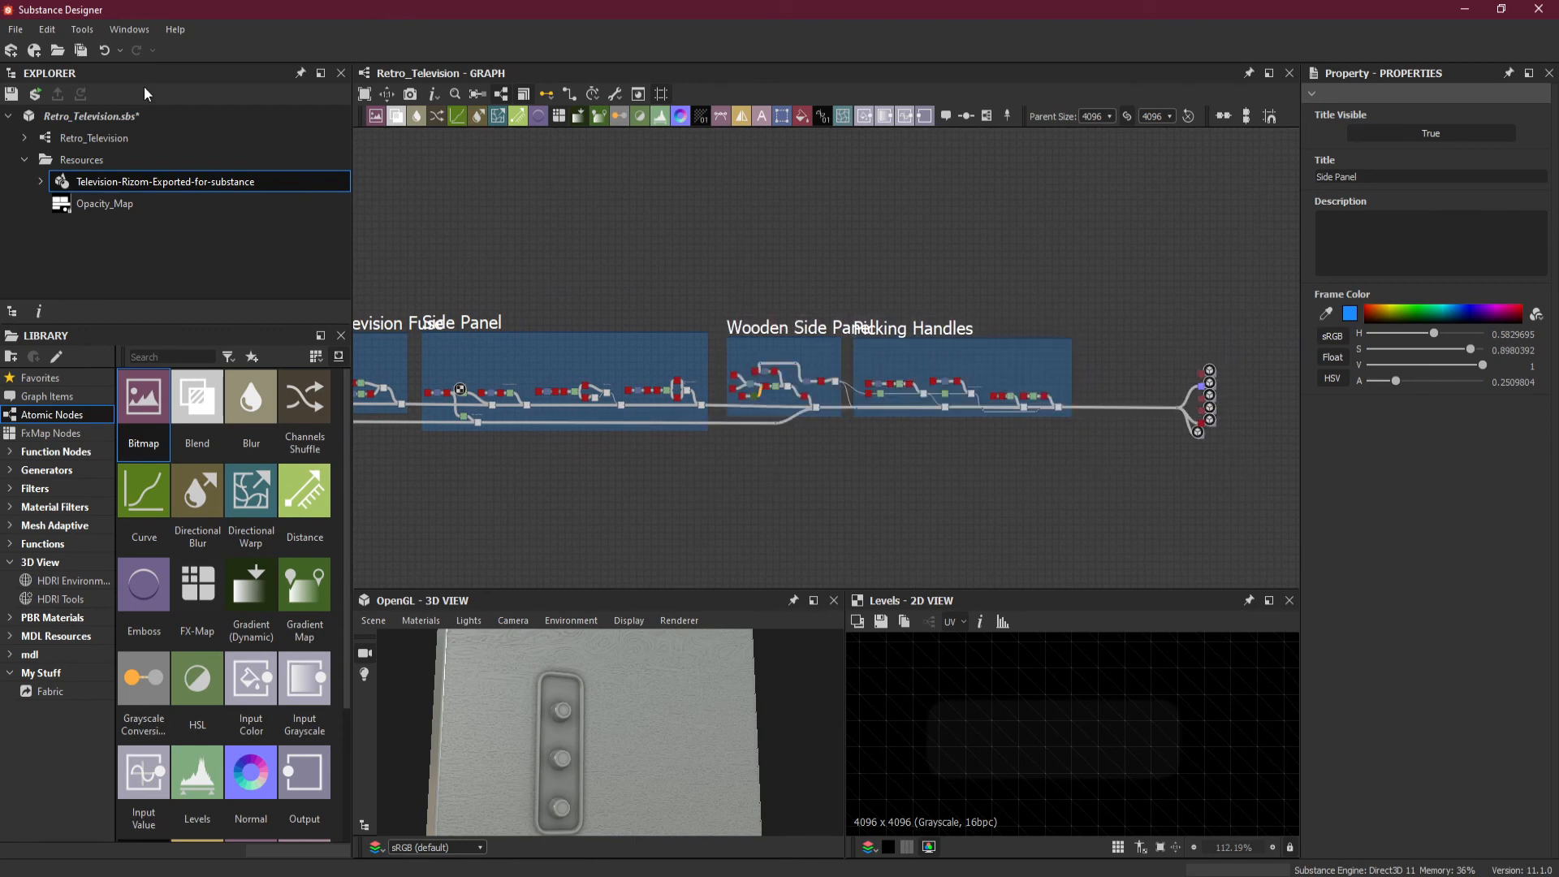
click(82, 50)
- Examine the television's back and the button panel in the 3D view from several angles and distances
drag(650, 699, 608, 674)
scroll(640, 699, down, 4)
scroll(607, 674, up, 5)
drag(630, 738, 557, 695)
scroll(614, 715, down, 5)
scroll(538, 691, down, 4)
mouse_move(557, 695)
middle_down()
mouse_move(558, 789)
mouse_move(561, 713)
middle_up()
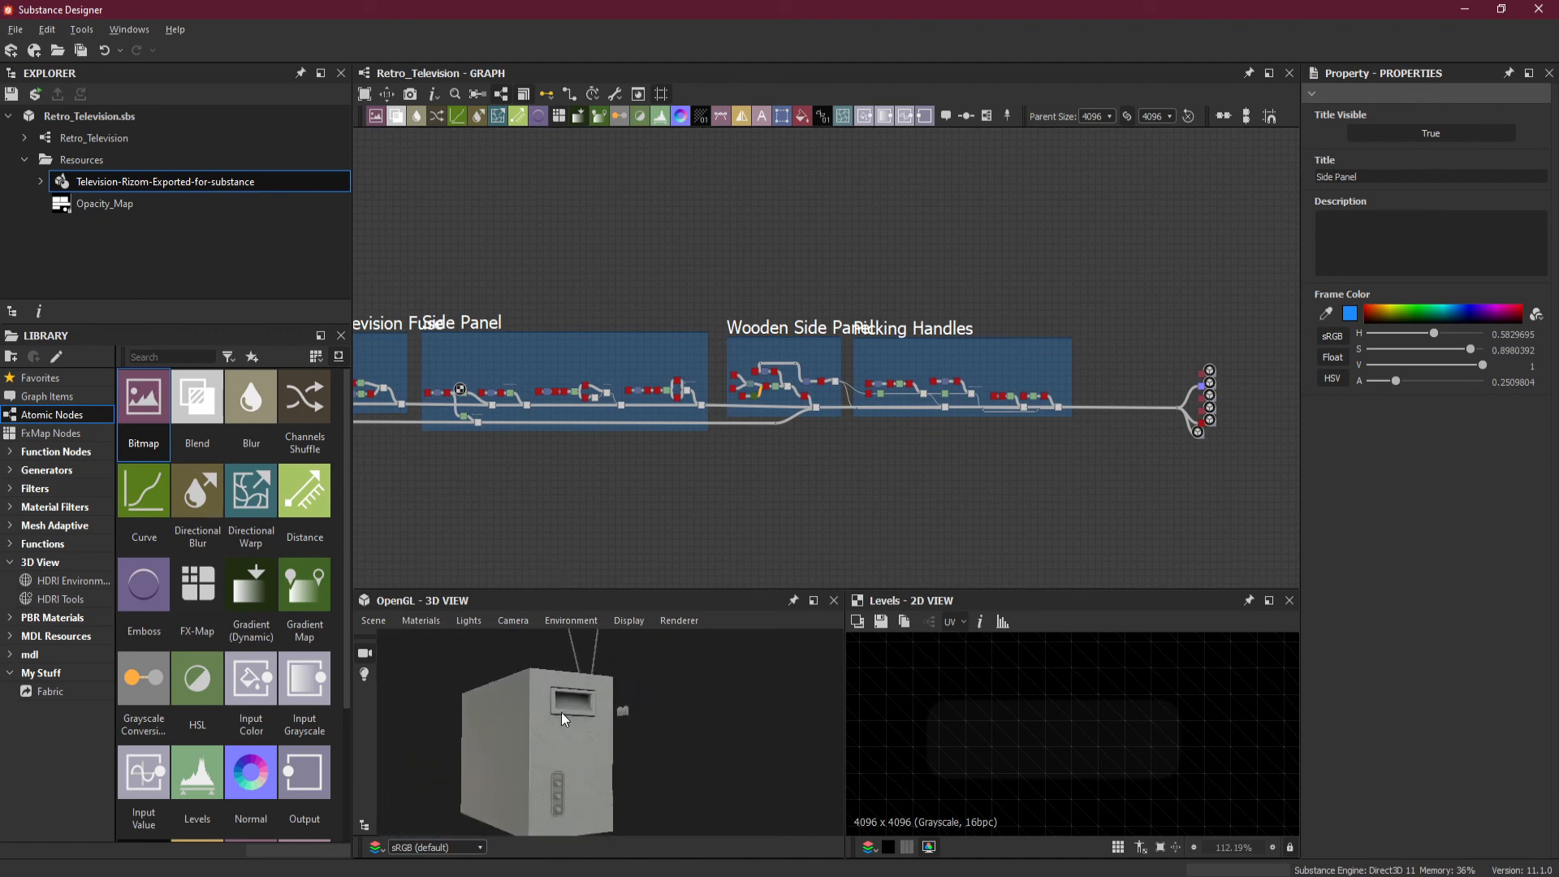
mouse_move(562, 712)
mouse_down()
mouse_move(617, 729)
mouse_move(604, 716)
mouse_move(558, 729)
mouse_up()
middle_drag(558, 729, 588, 704)
scroll(588, 784, up, 5)
scroll(589, 712, up, 3)
drag(590, 717, 625, 720)
scroll(642, 699, down, 3)
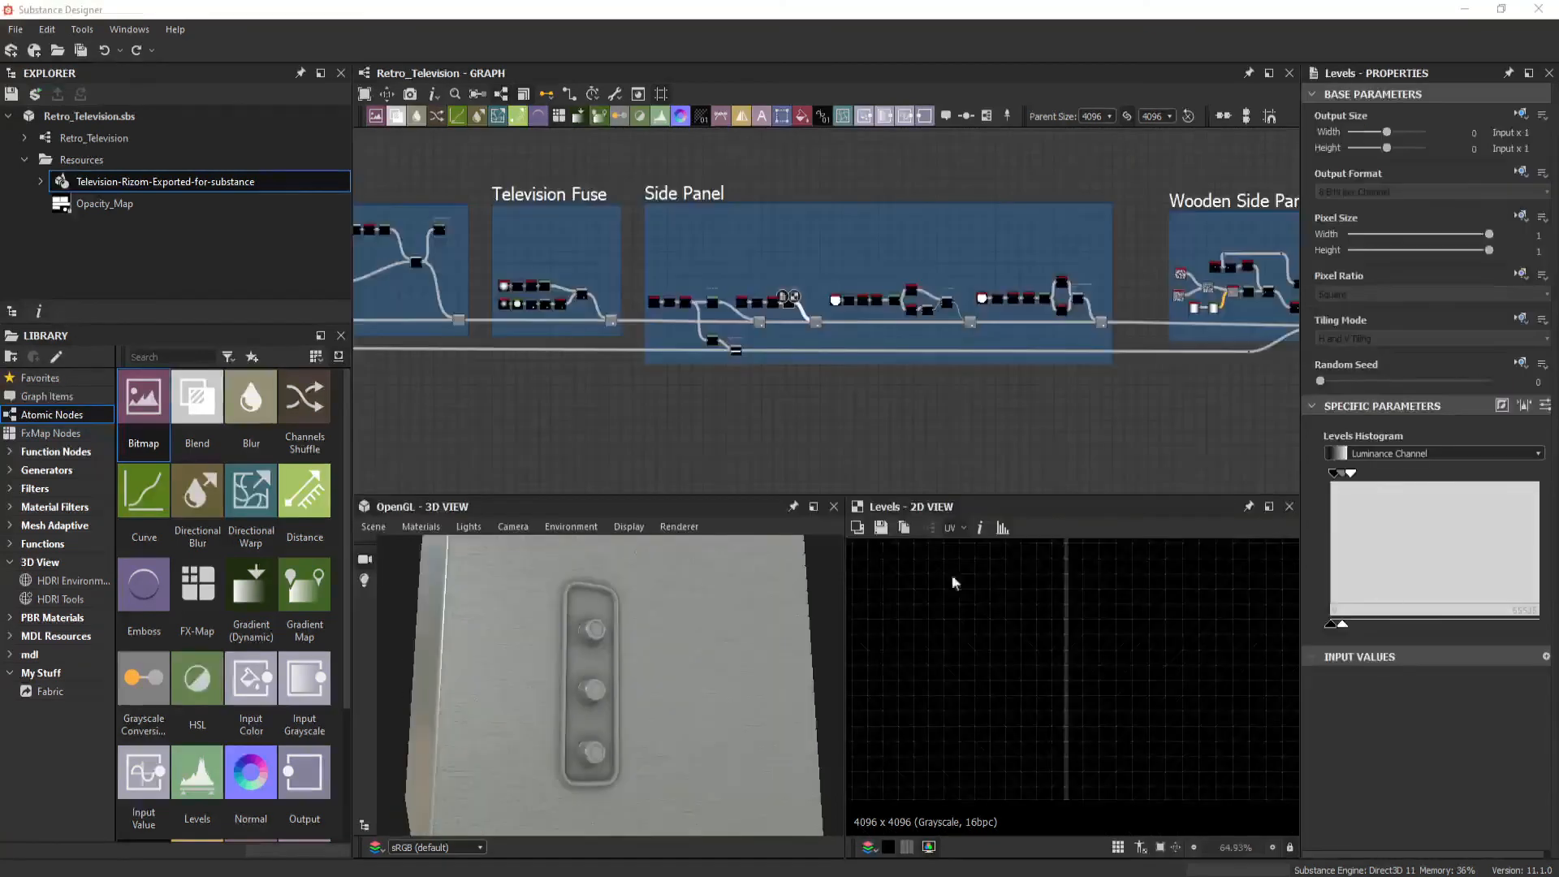
- Preview the first Side Panel chain's Blur HQ Grayscale node in 2D and examine the panel shape against the UV layout
scroll(732, 284, up, 8)
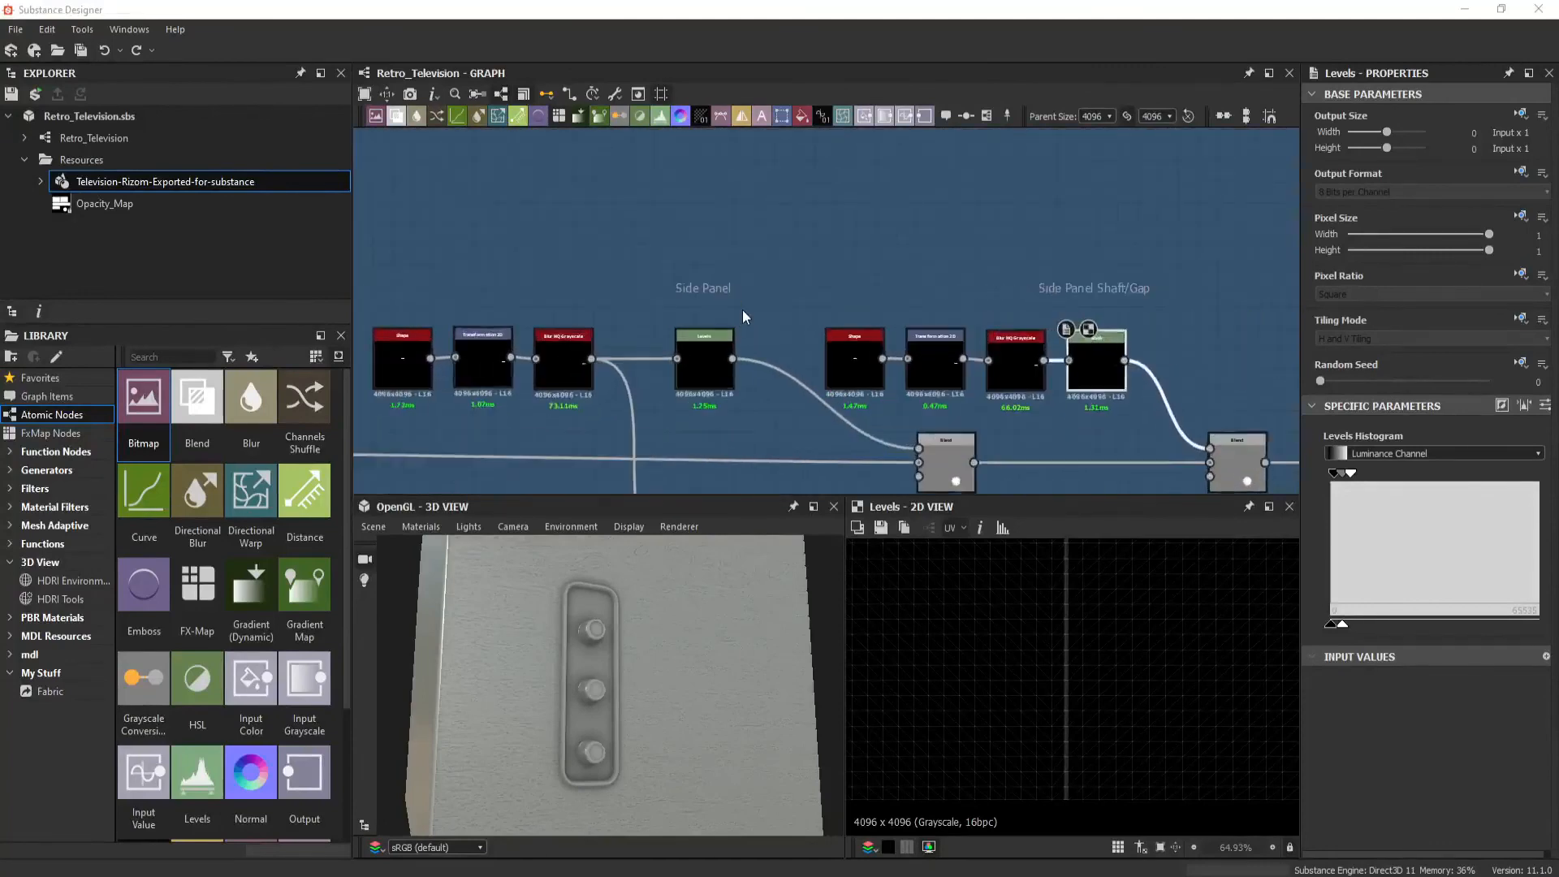
scroll(780, 317, down, 5)
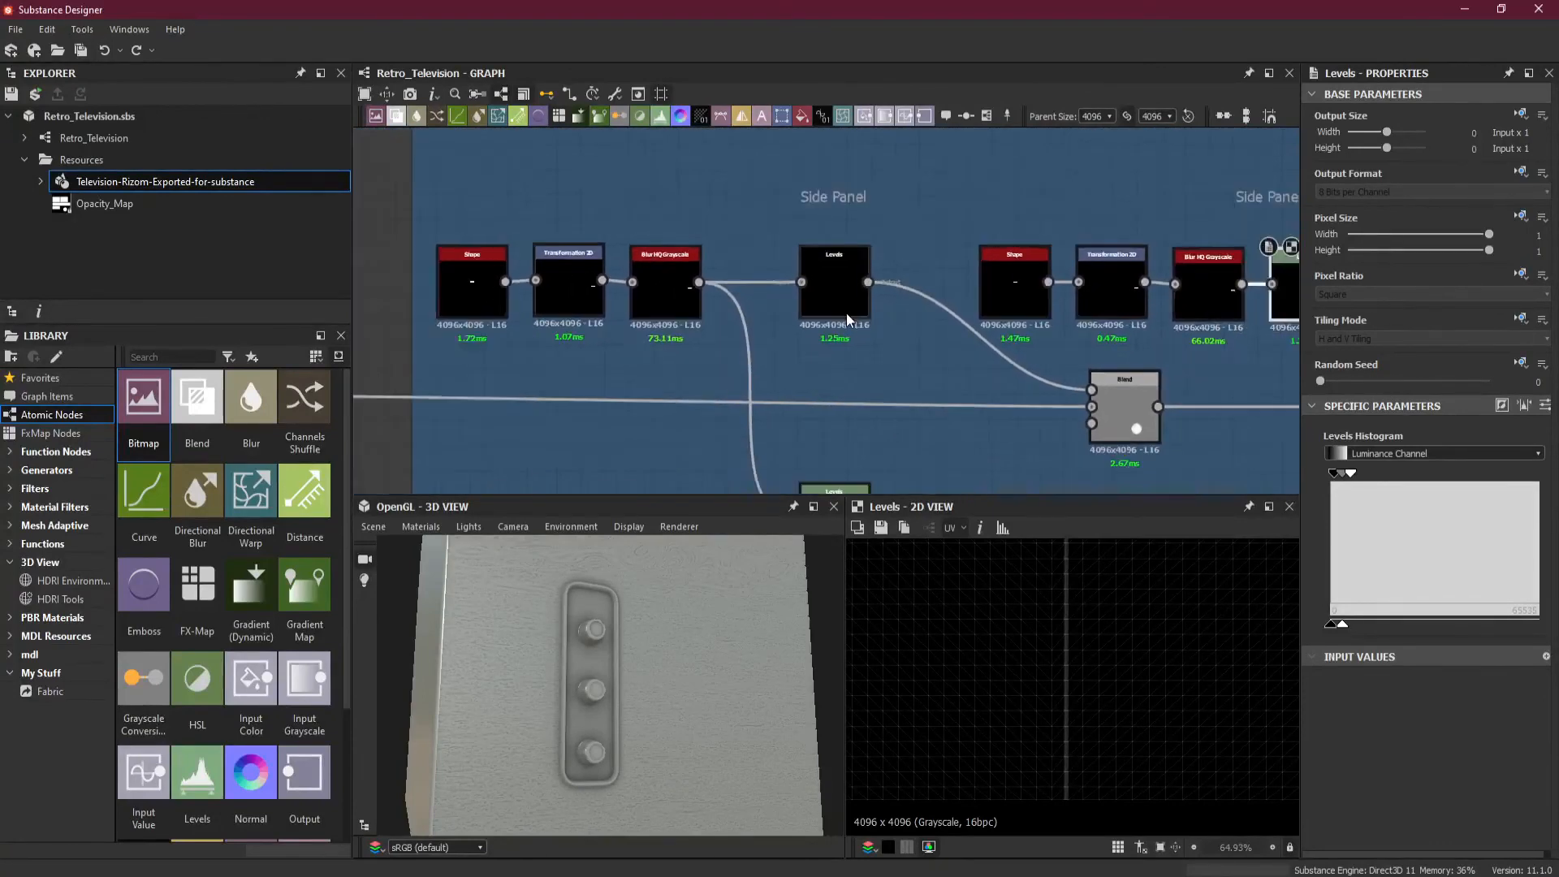
scroll(890, 349, up, 4)
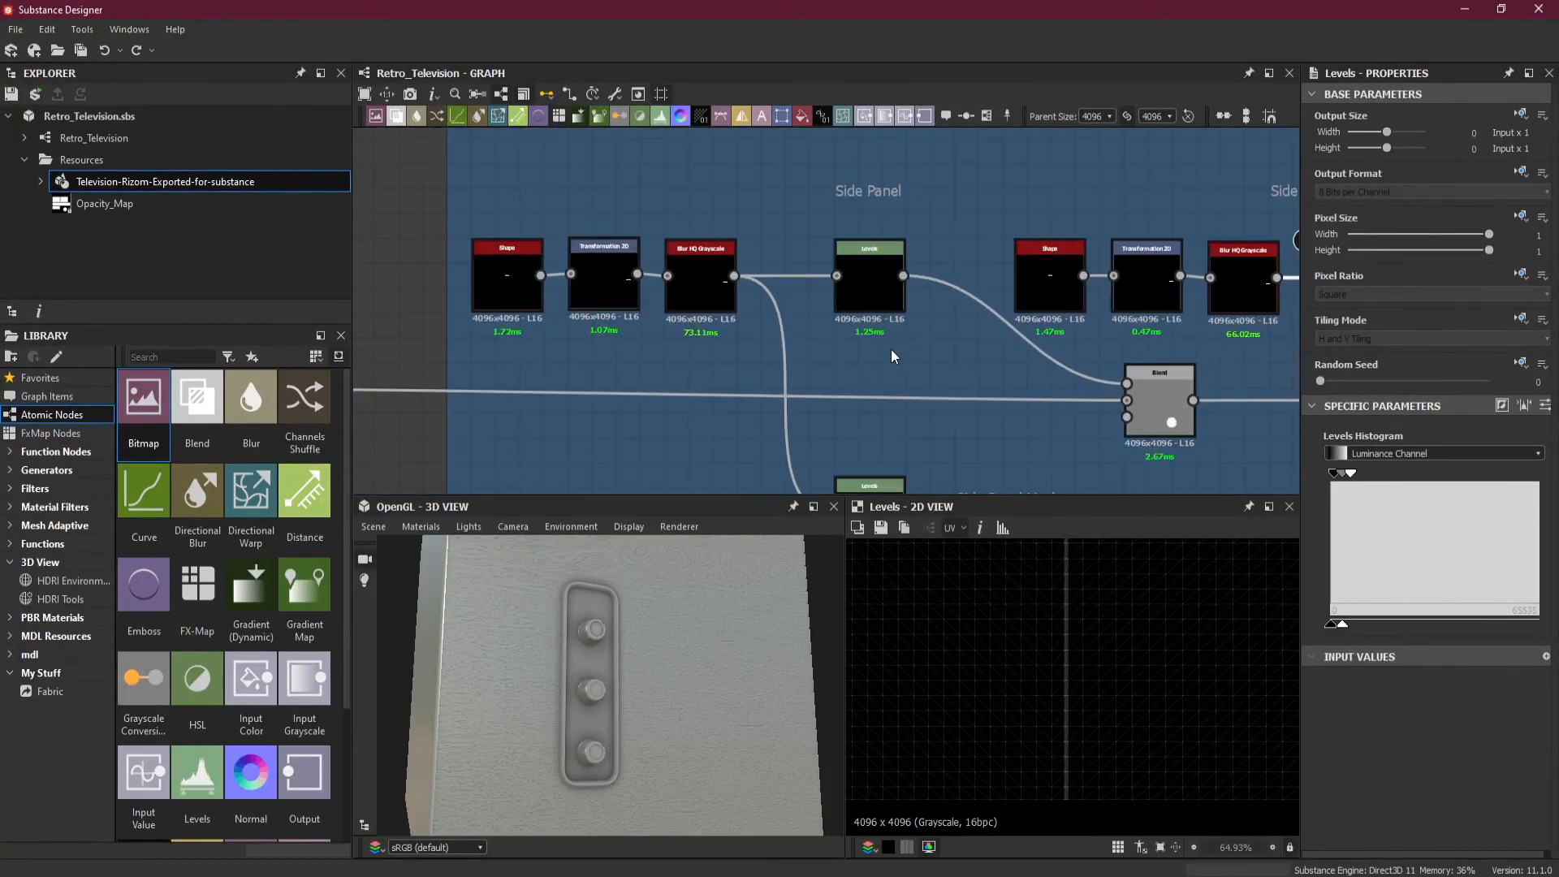
middle_drag(837, 361, 940, 347)
double_click(767, 255)
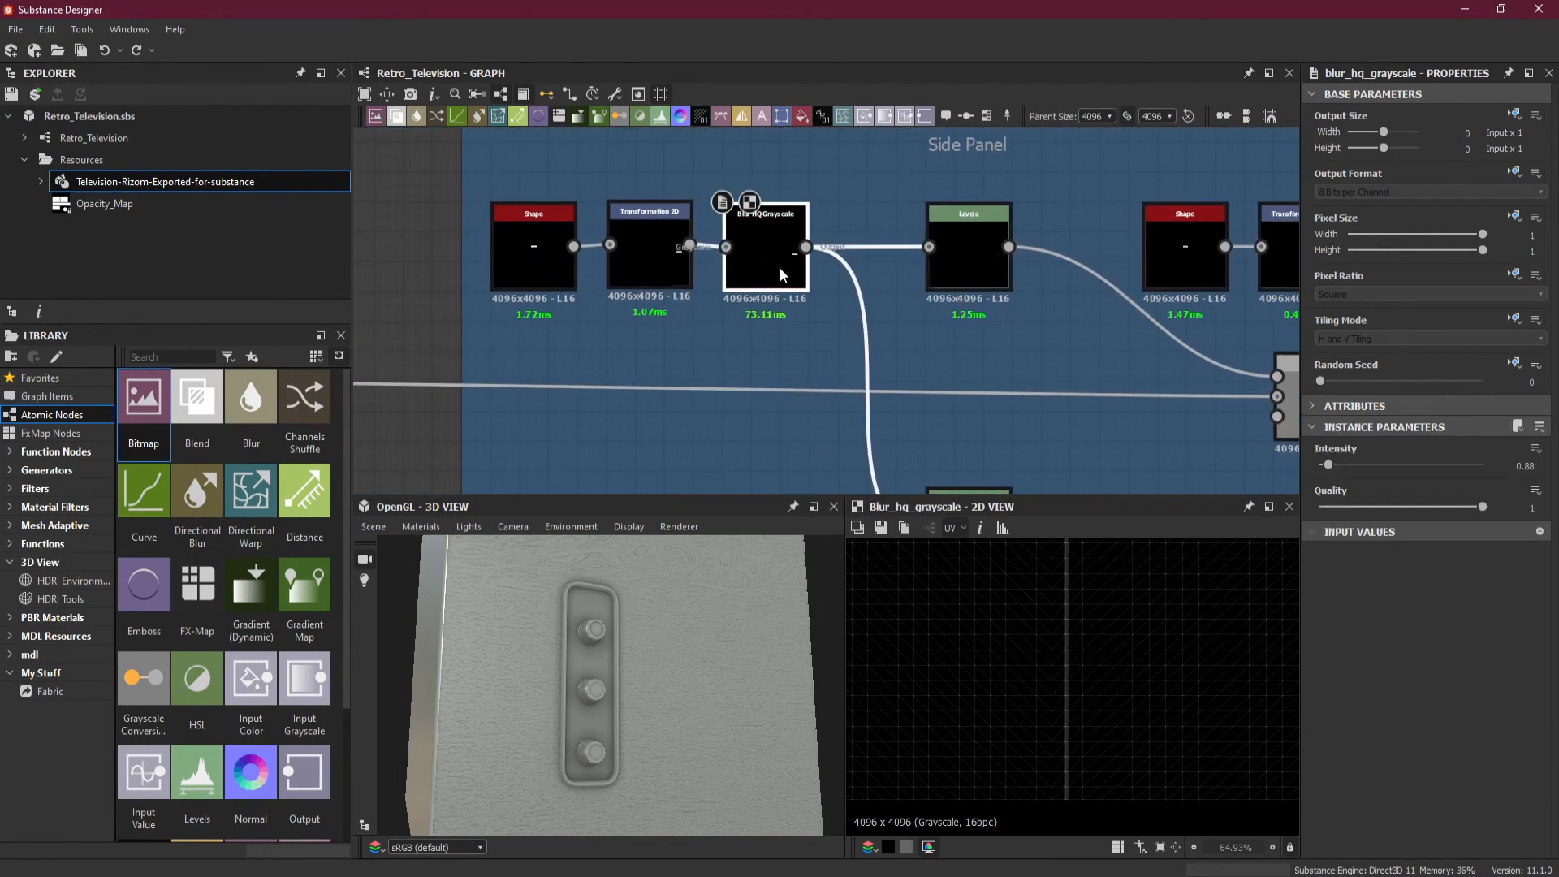
scroll(1085, 685, down, 5)
scroll(1113, 681, up, 6)
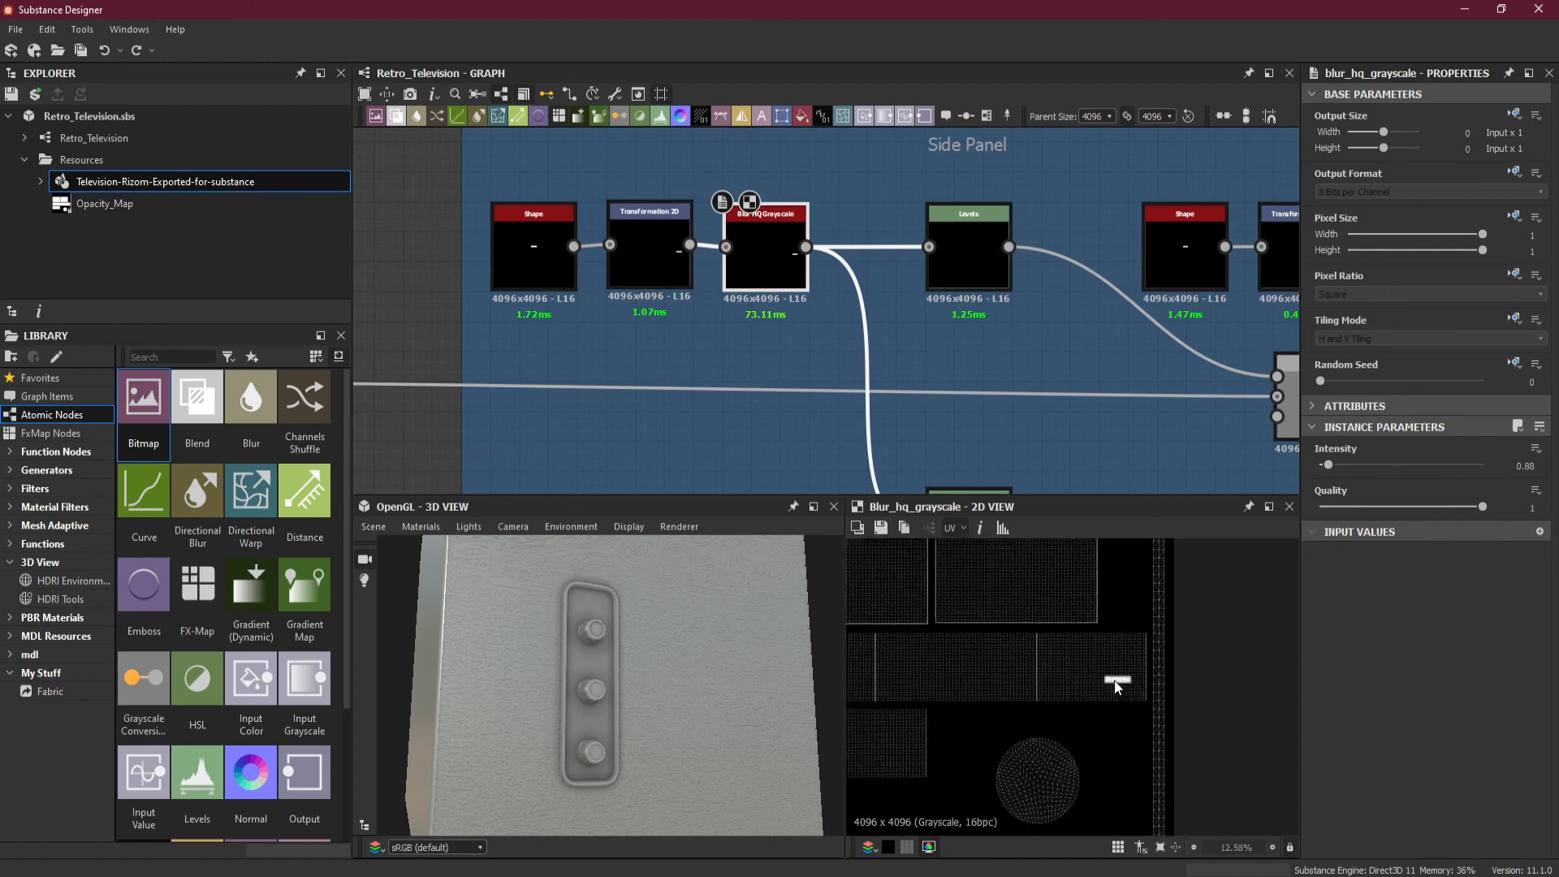
- Duplicate the Side Panel Levels node with its blur input connected, and place the copy above the first chain
double_click(958, 274)
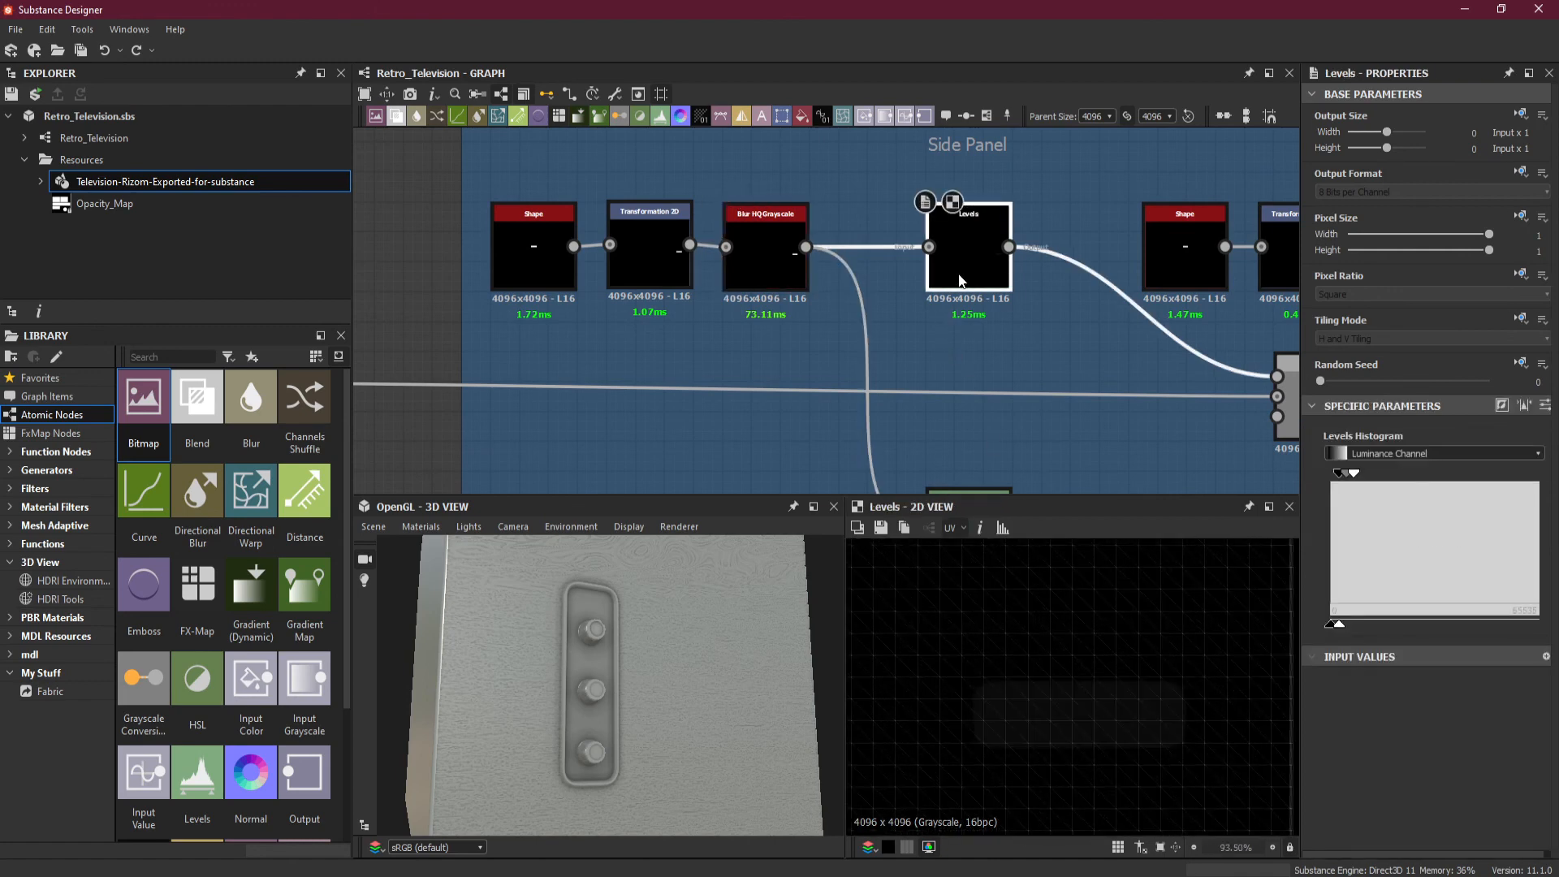
middle_drag(959, 280, 882, 398)
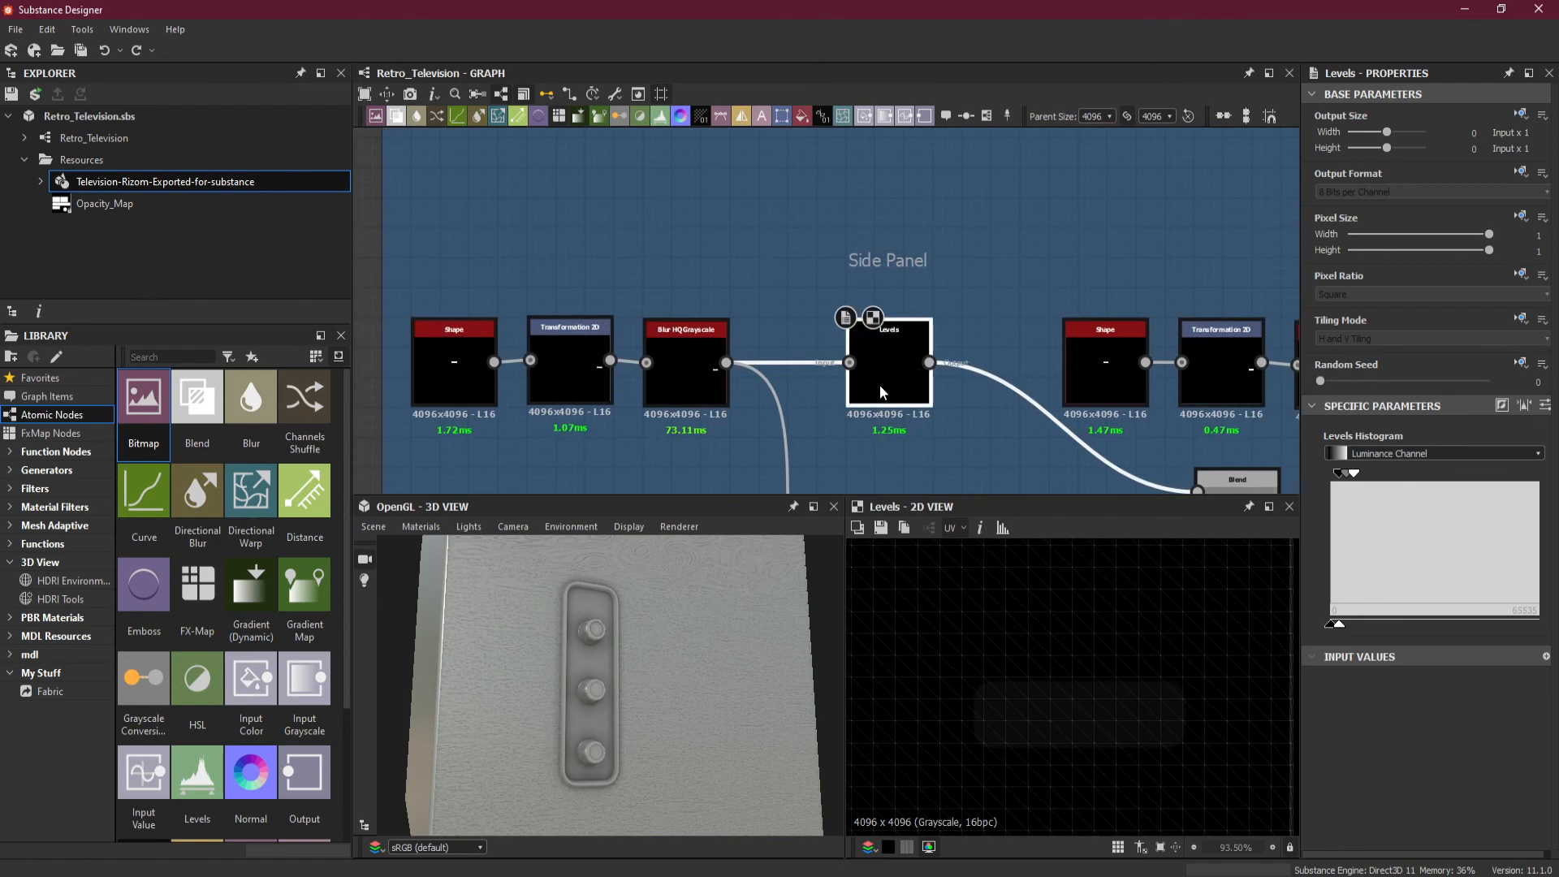
key(ctrl+d)
click(760, 223)
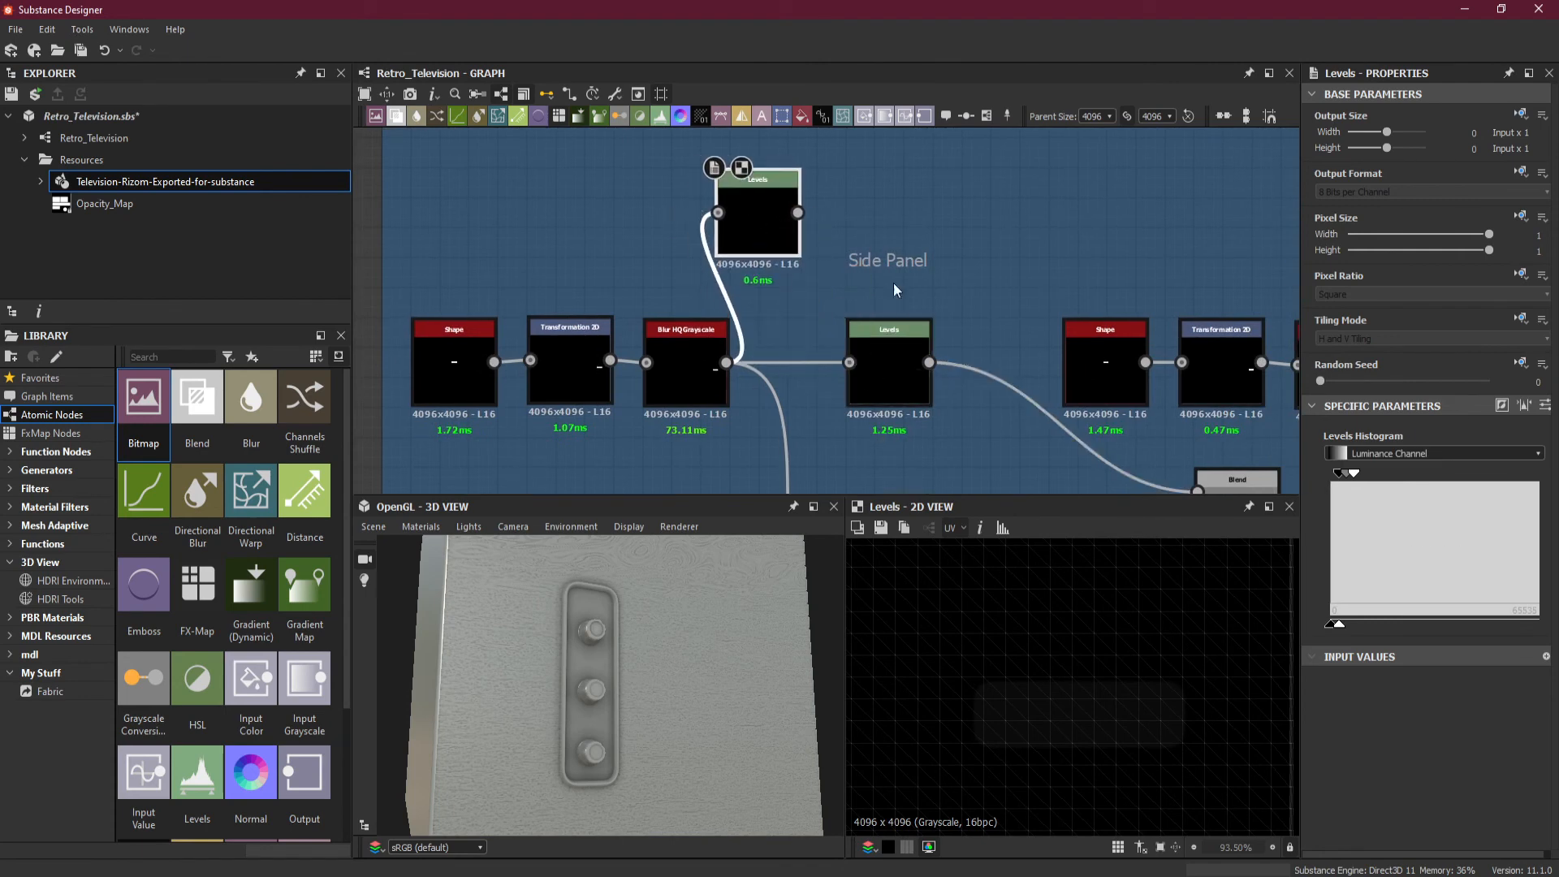
- Raise the new Side Panel Levels copy's output white to maximum, lower its input white point for a sharp-edged mask, and nudge the node
drag(1338, 624, 1558, 647)
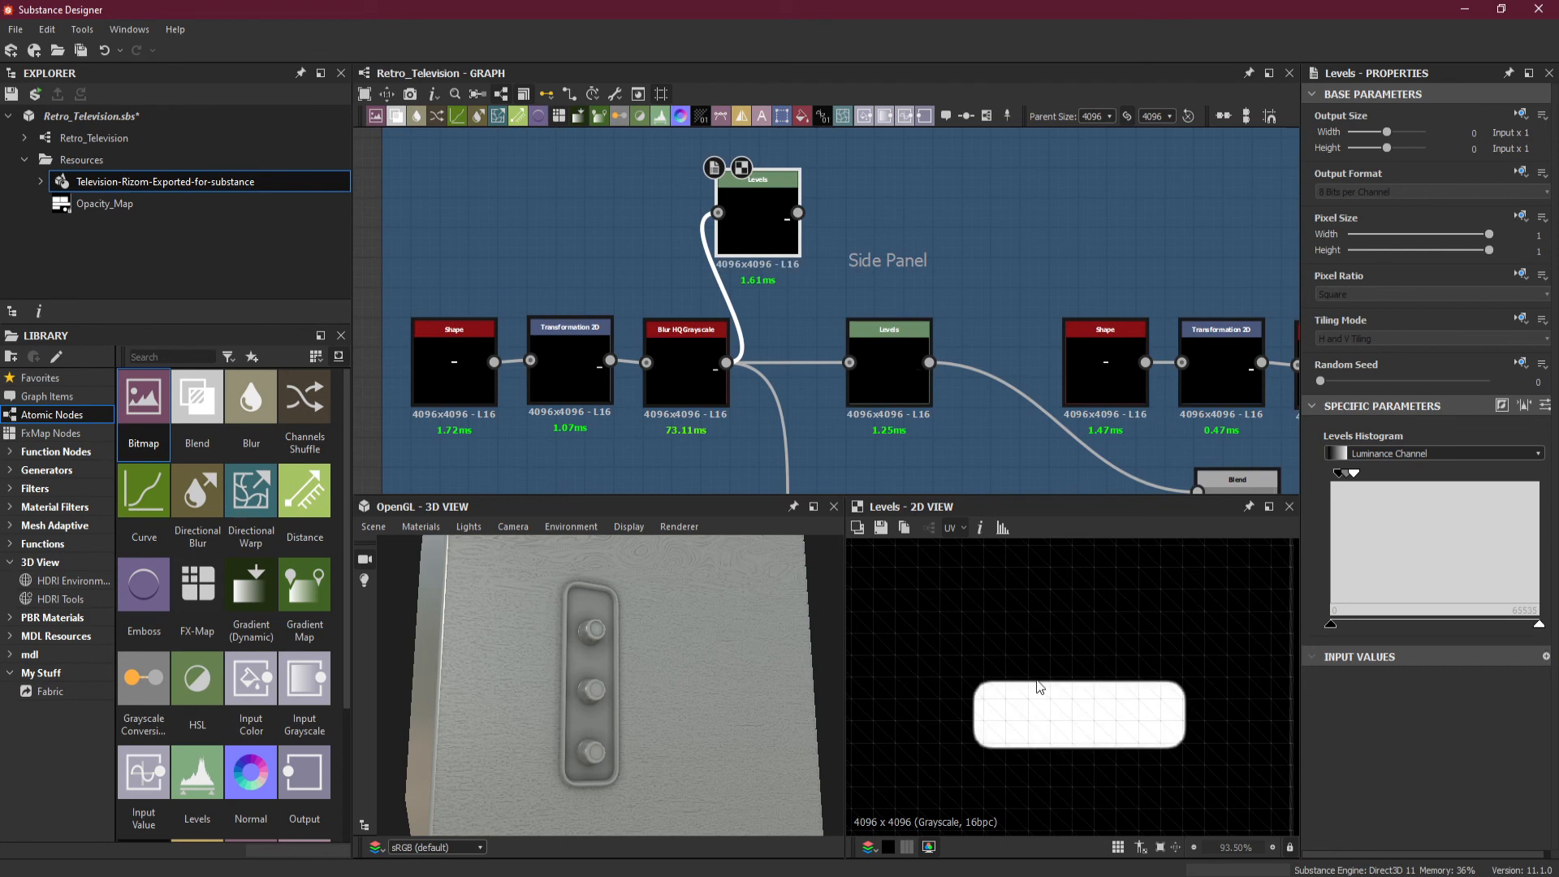
scroll(1039, 682, up, 3)
scroll(914, 688, up, 2)
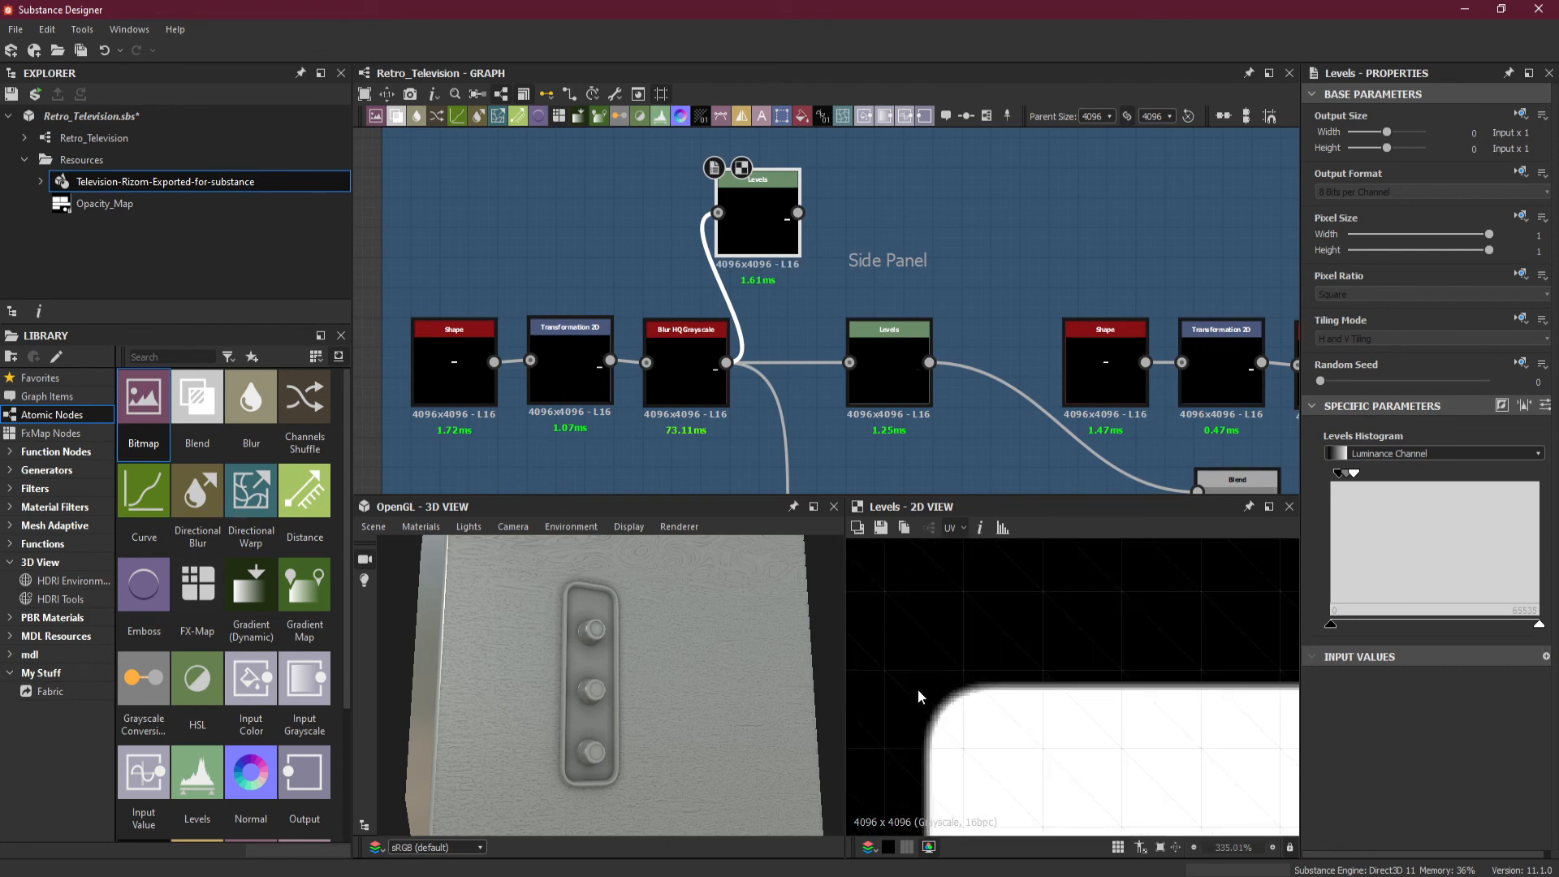
drag(1354, 476, 1341, 479)
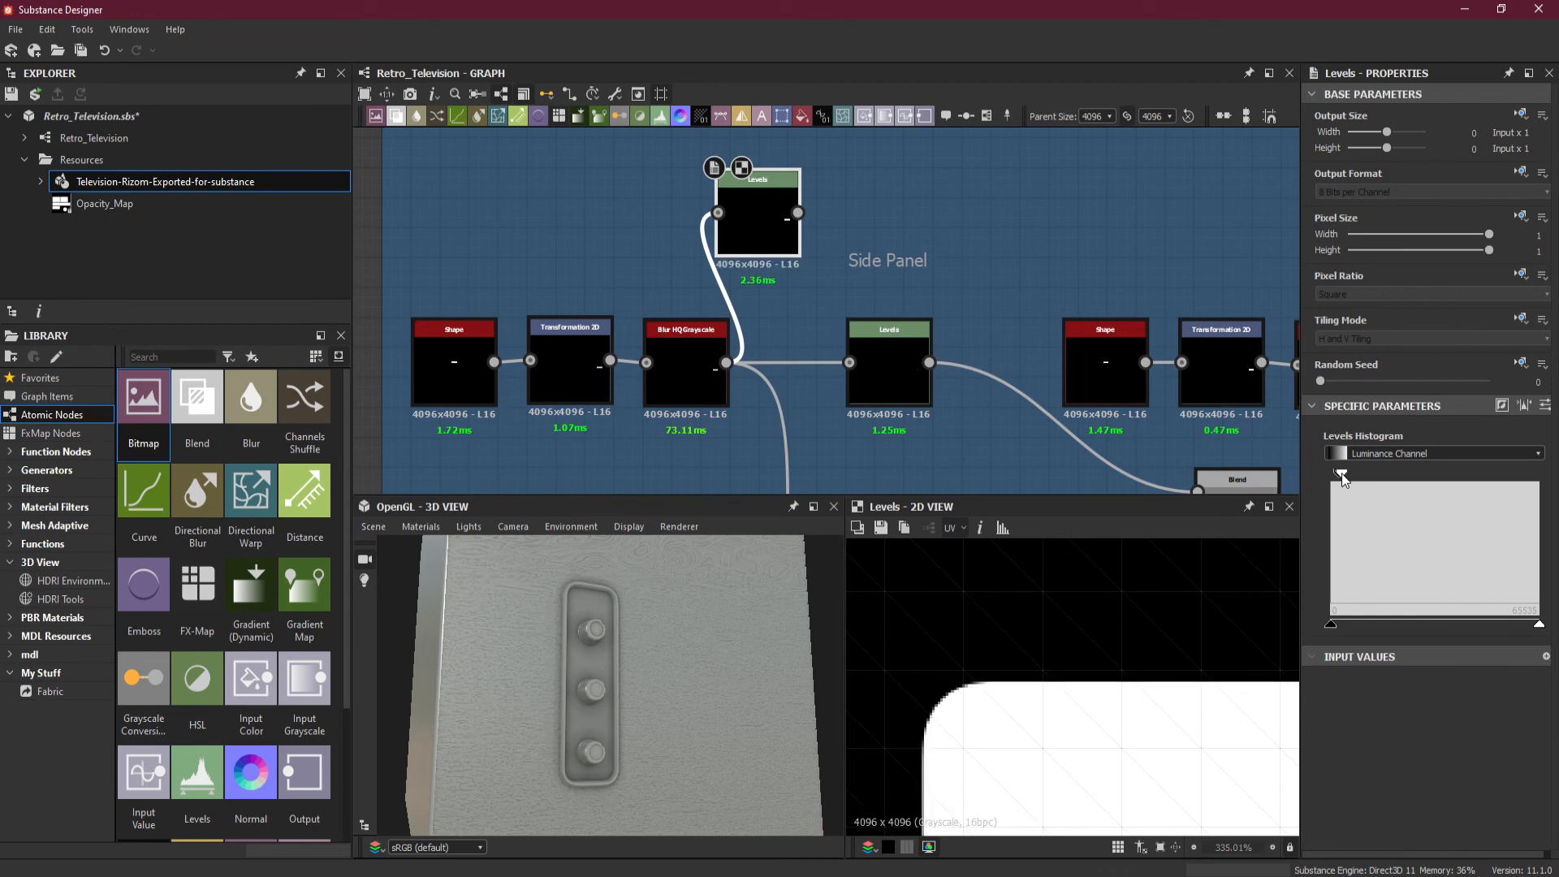
scroll(830, 280, down, 3)
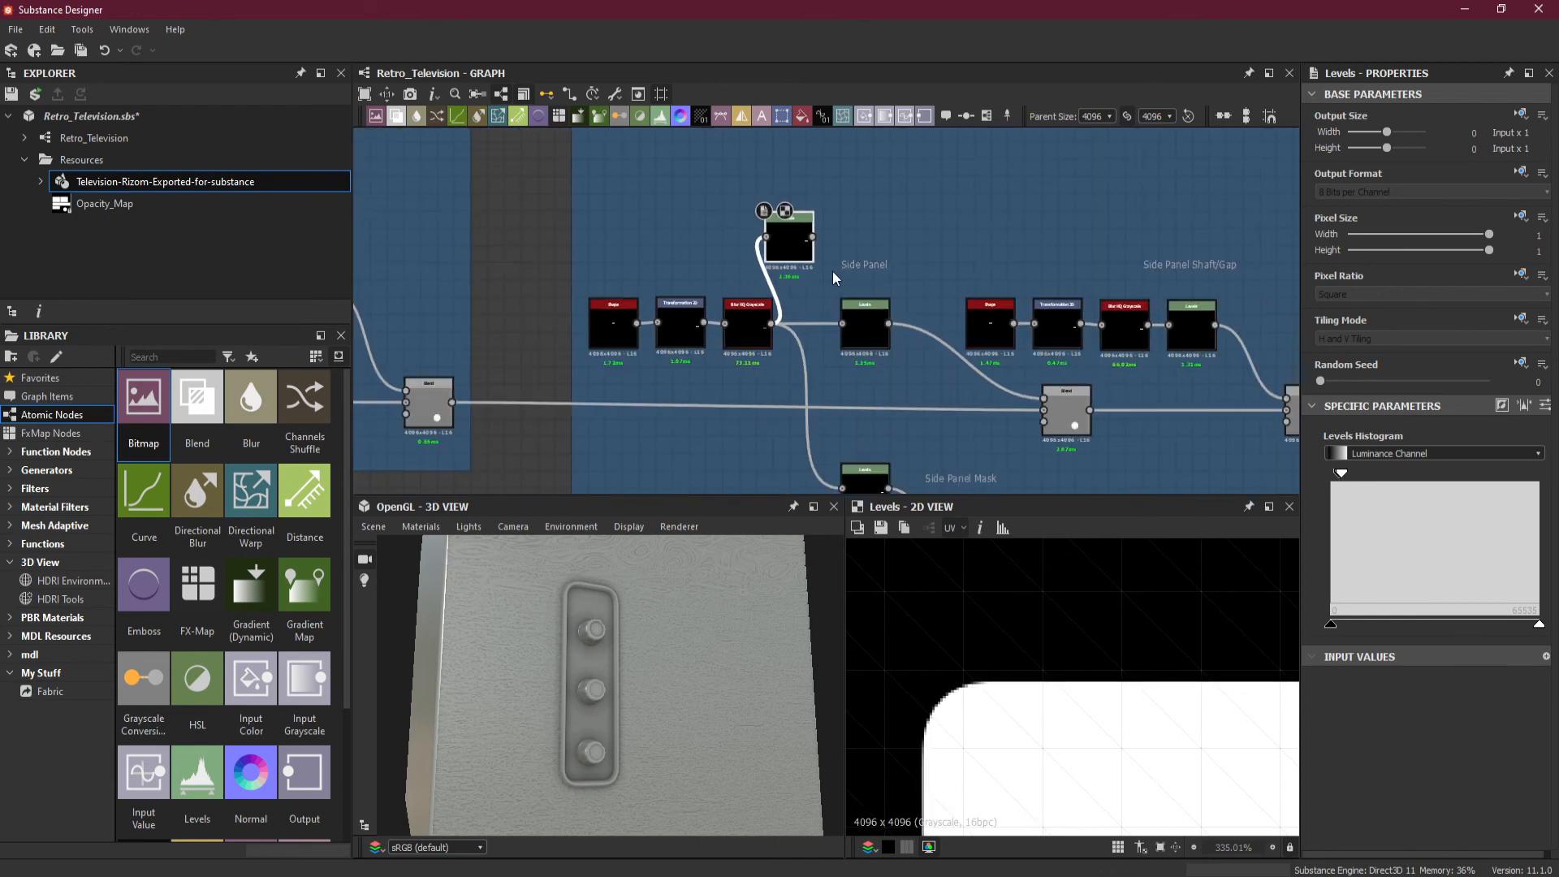
middle_drag(835, 277, 873, 347)
drag(829, 309, 850, 293)
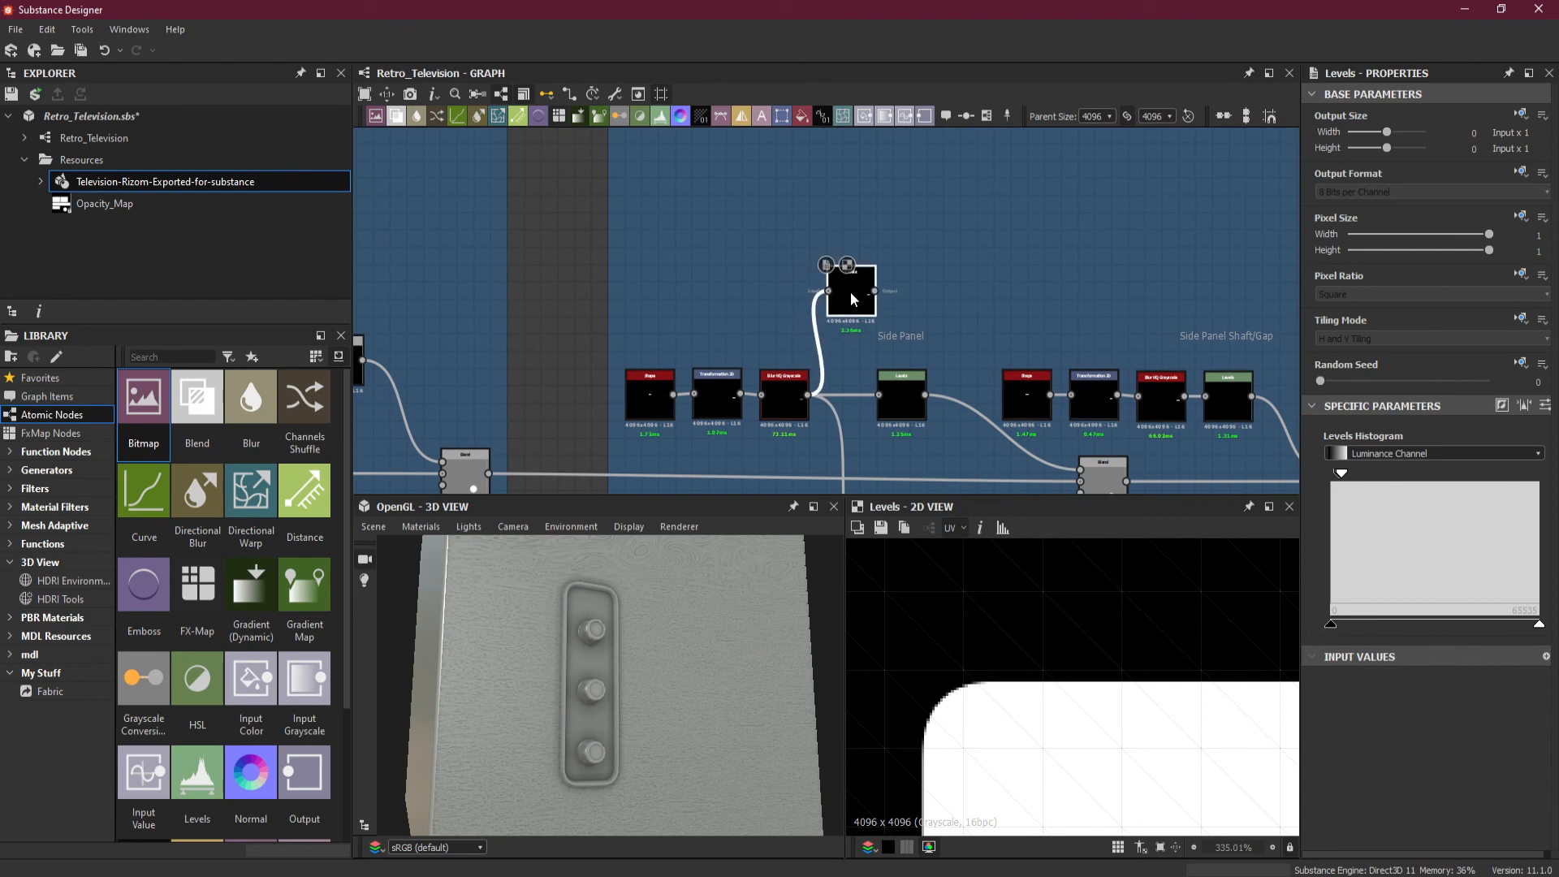
right_click(832, 200)
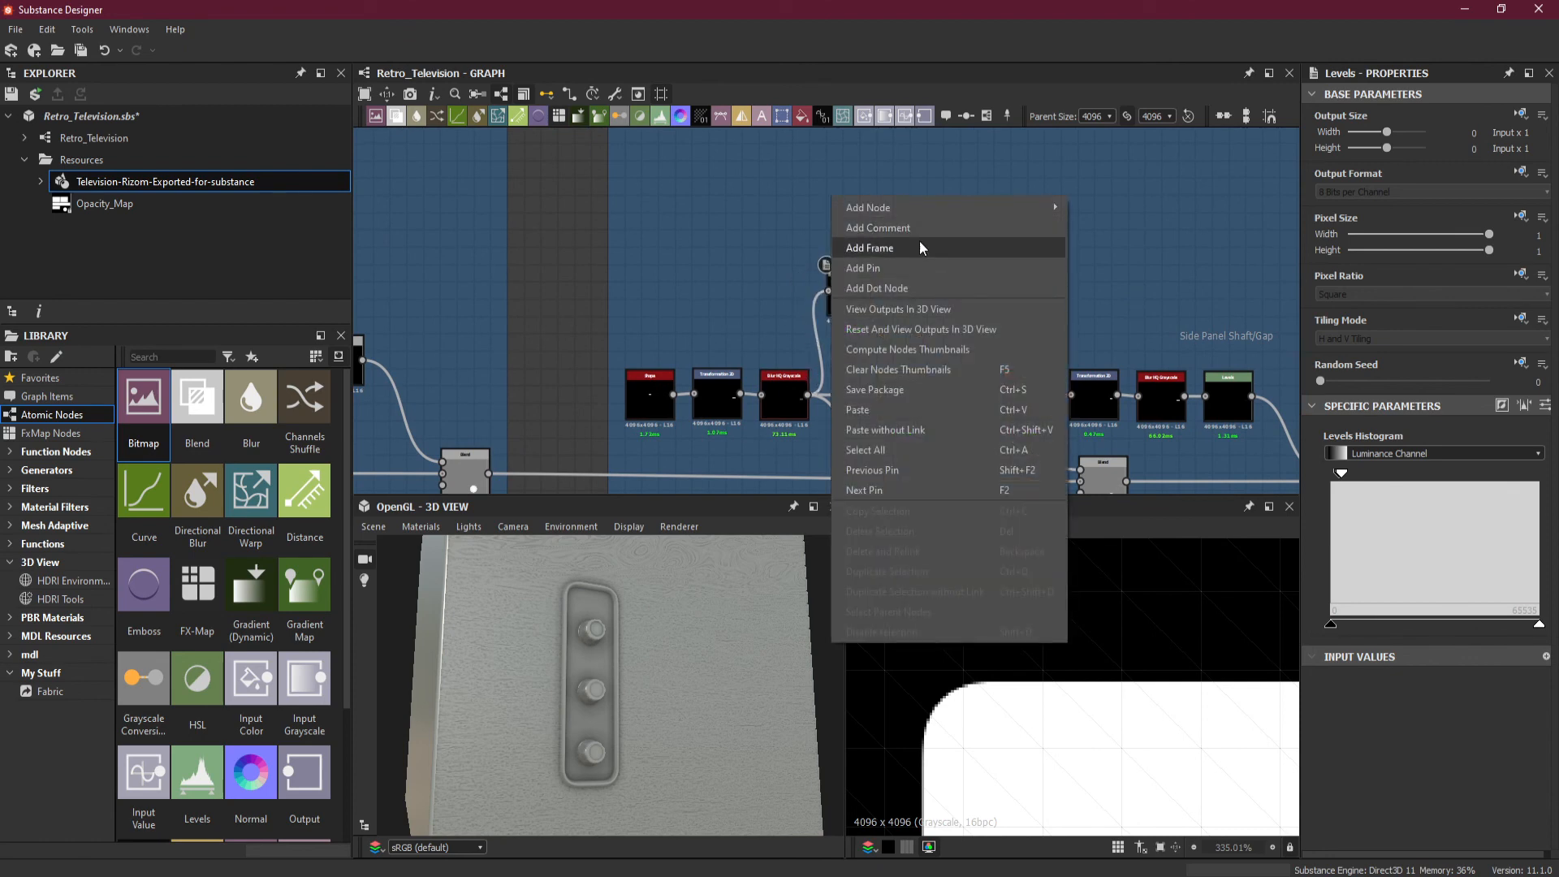
click(919, 246)
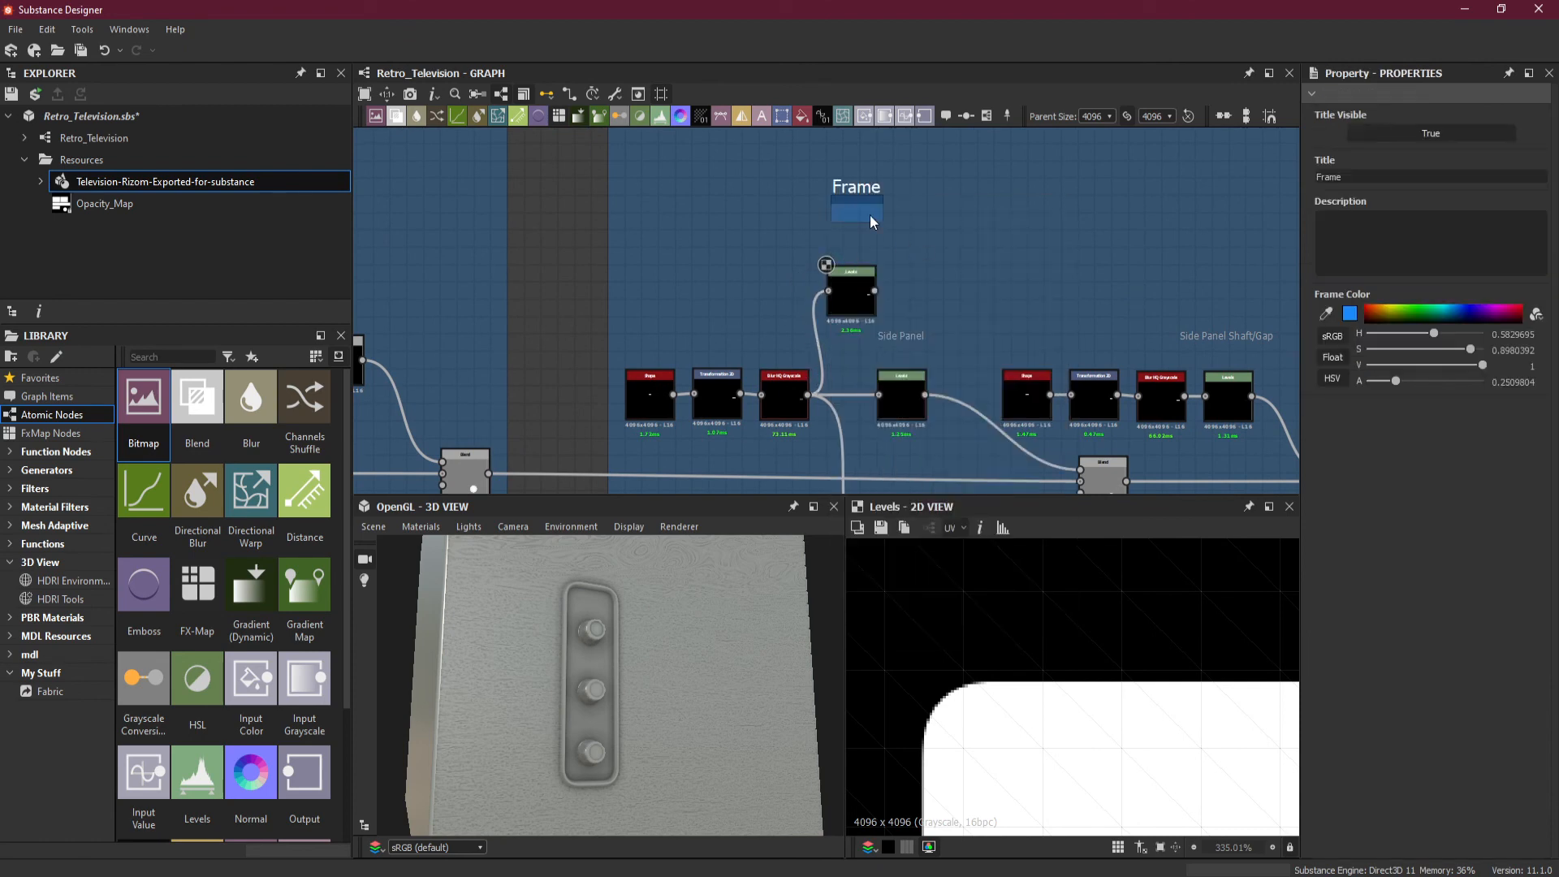
key(ctrl+z)
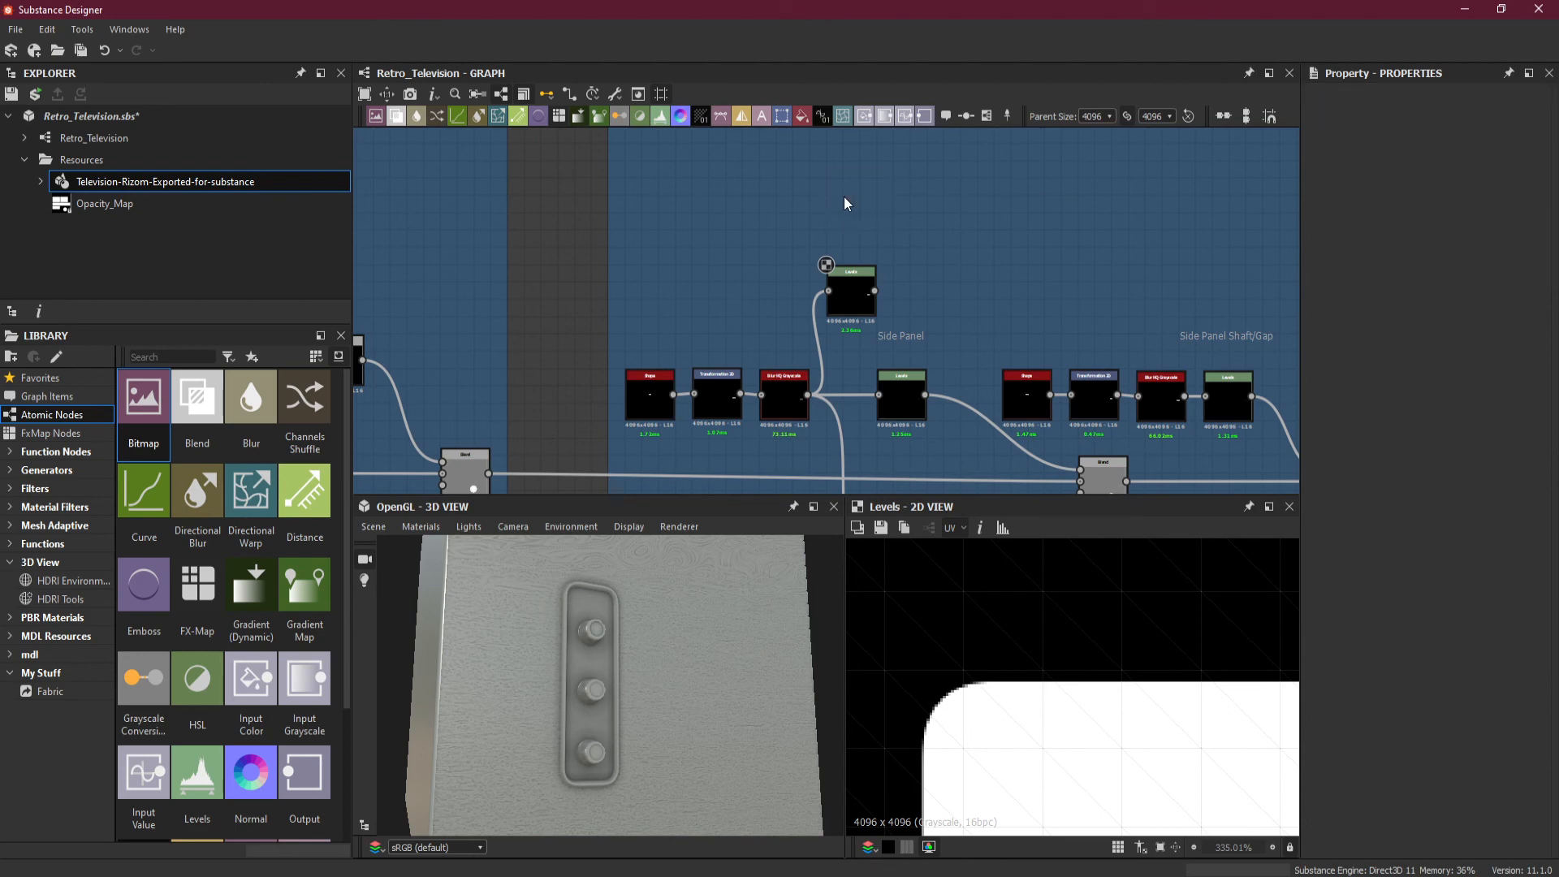
- Add a comment reading "Side Panel Opacity Mask" directly above the new Levels node
right_click(845, 198)
click(923, 227)
scroll(878, 230, up, 3)
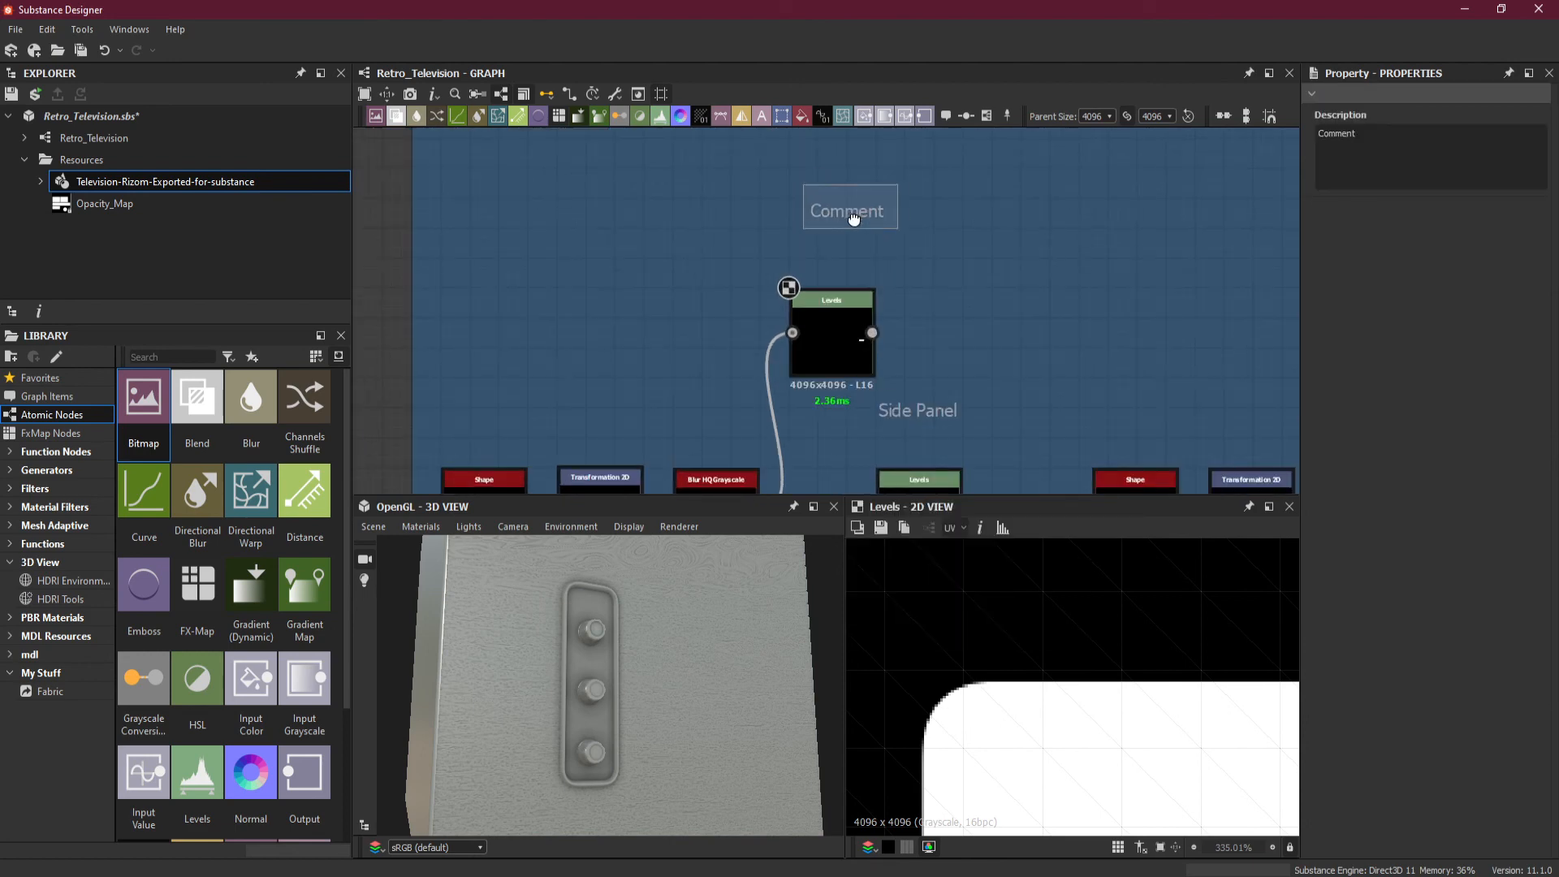
drag(873, 217, 842, 266)
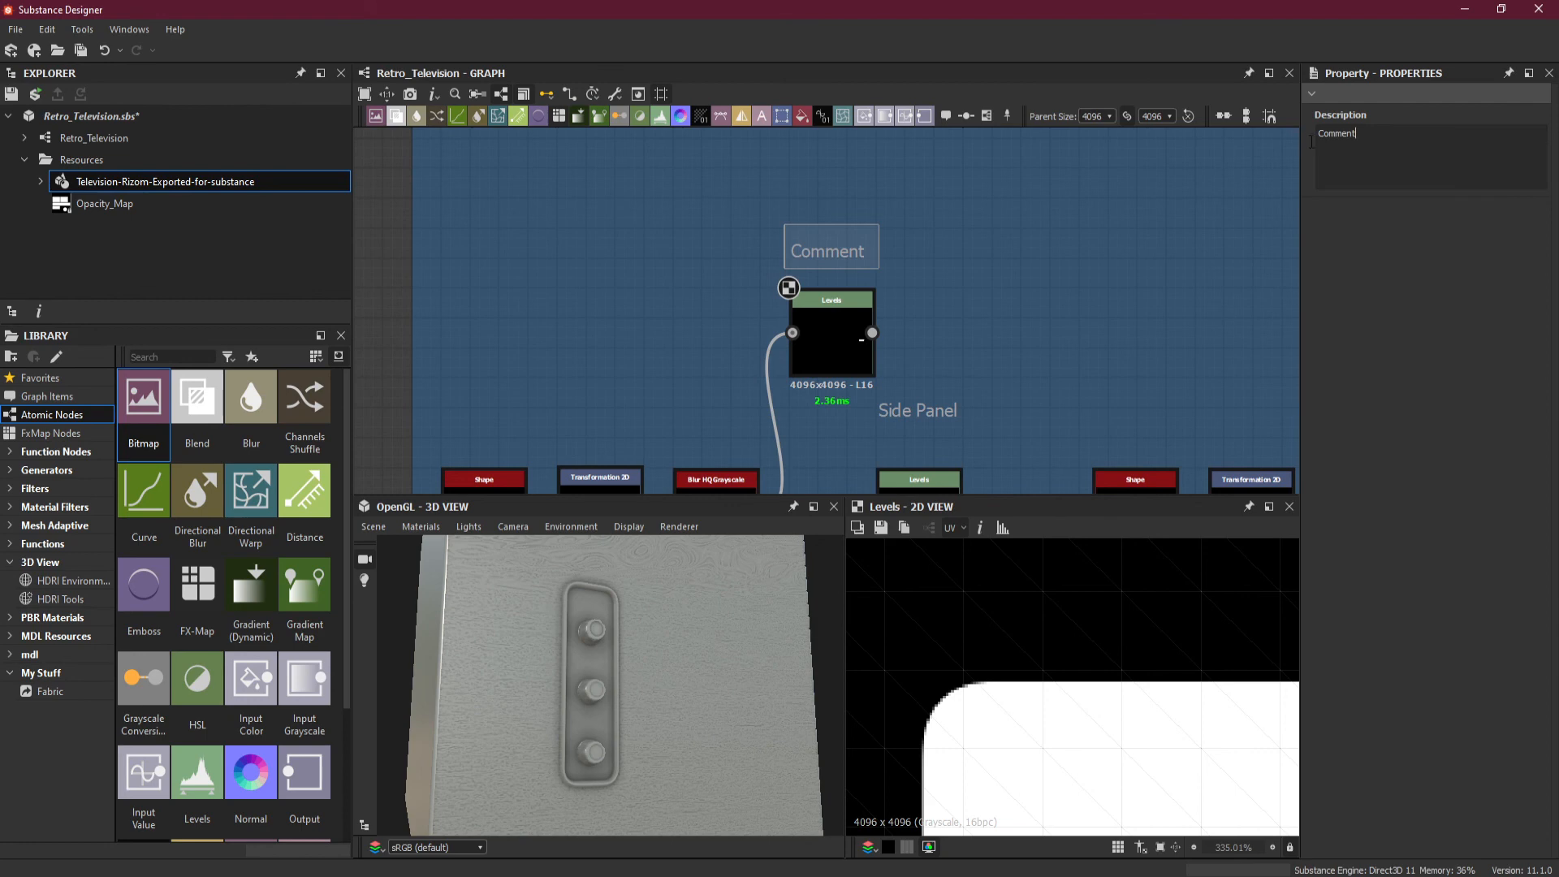
key(ctrl+a)
text(Si)
key(Delete)
text(p)
click(1121, 296)
- Duplicate the Side Panel Shaft/Gap Levels node with its blur input connected, place it above the chain, and raise its output white to maximum
middle_drag(1070, 323, 922, 189)
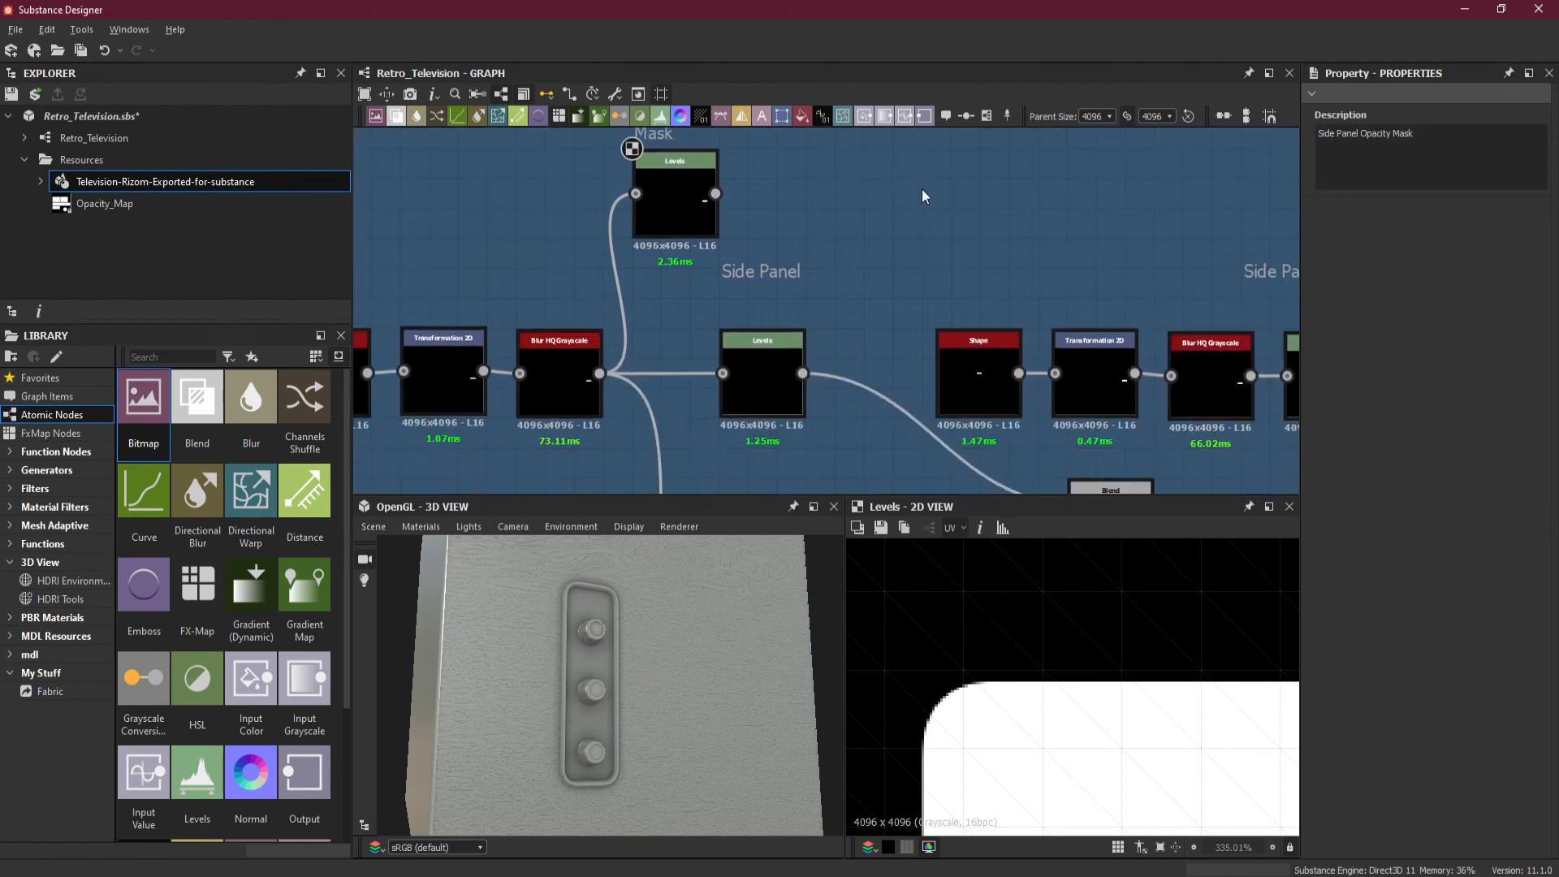
scroll(992, 235, down, 4)
middle_drag(1058, 282, 899, 290)
scroll(987, 263, up, 3)
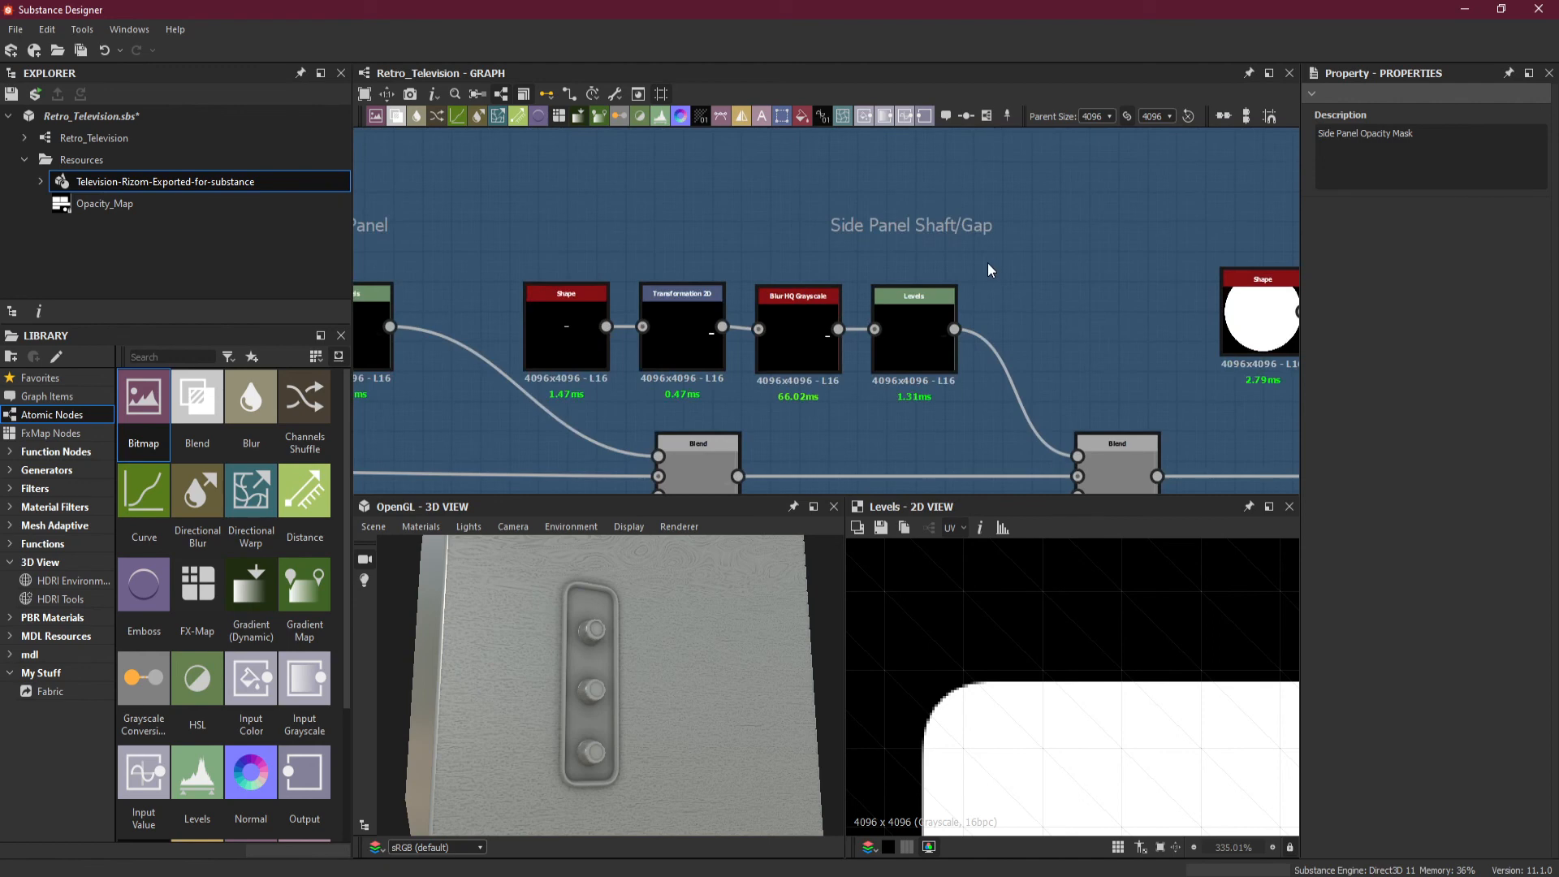
click(929, 309)
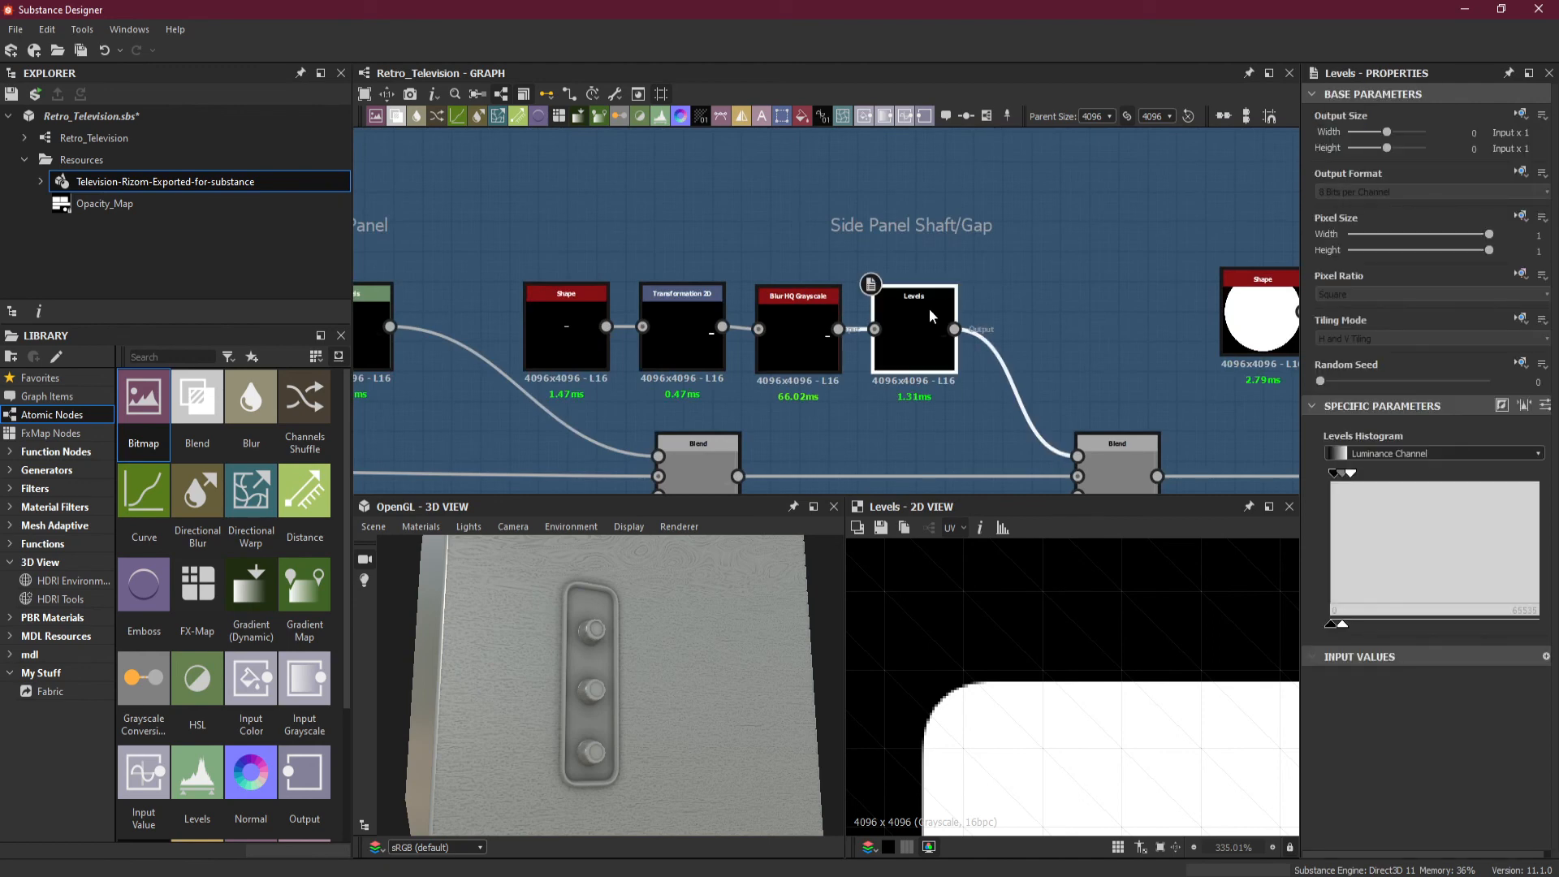
key(ctrl+d)
drag(919, 344, 815, 157)
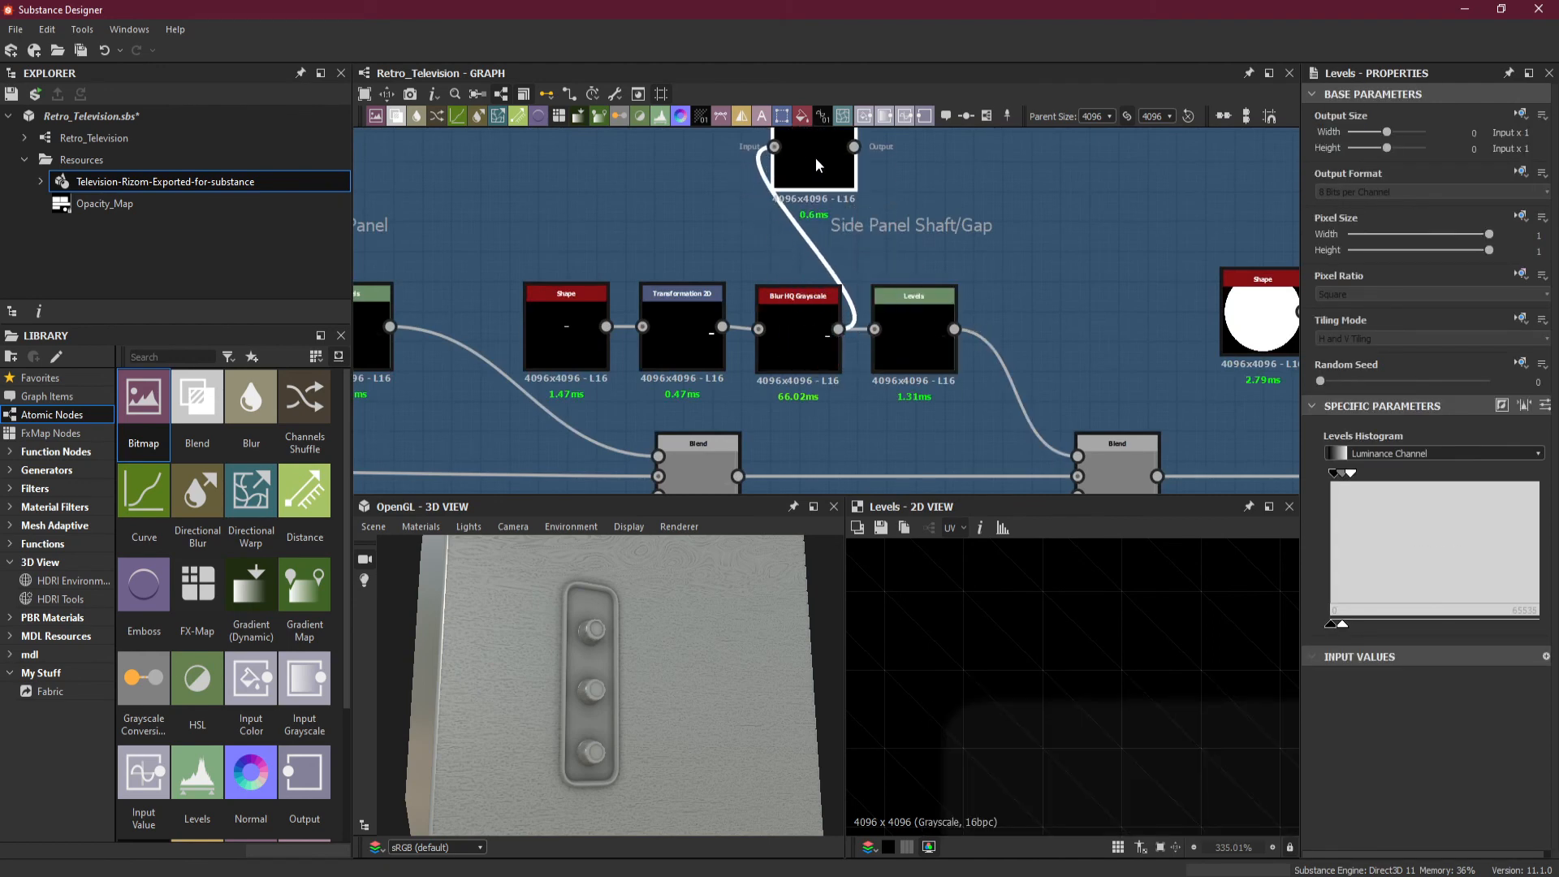
middle_drag(936, 237, 992, 314)
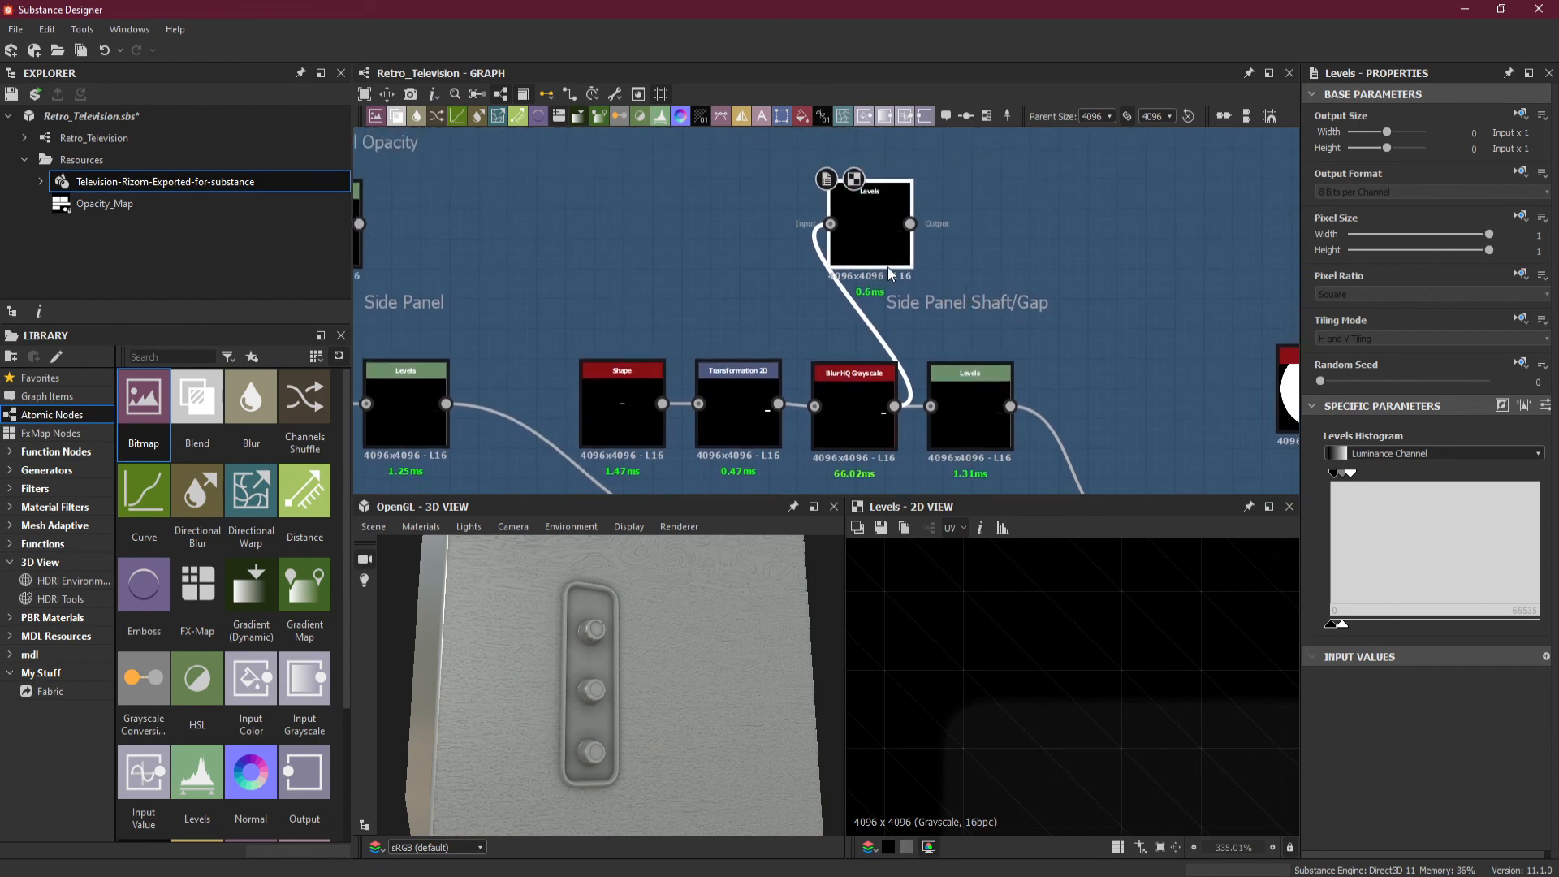
drag(1342, 626, 1544, 628)
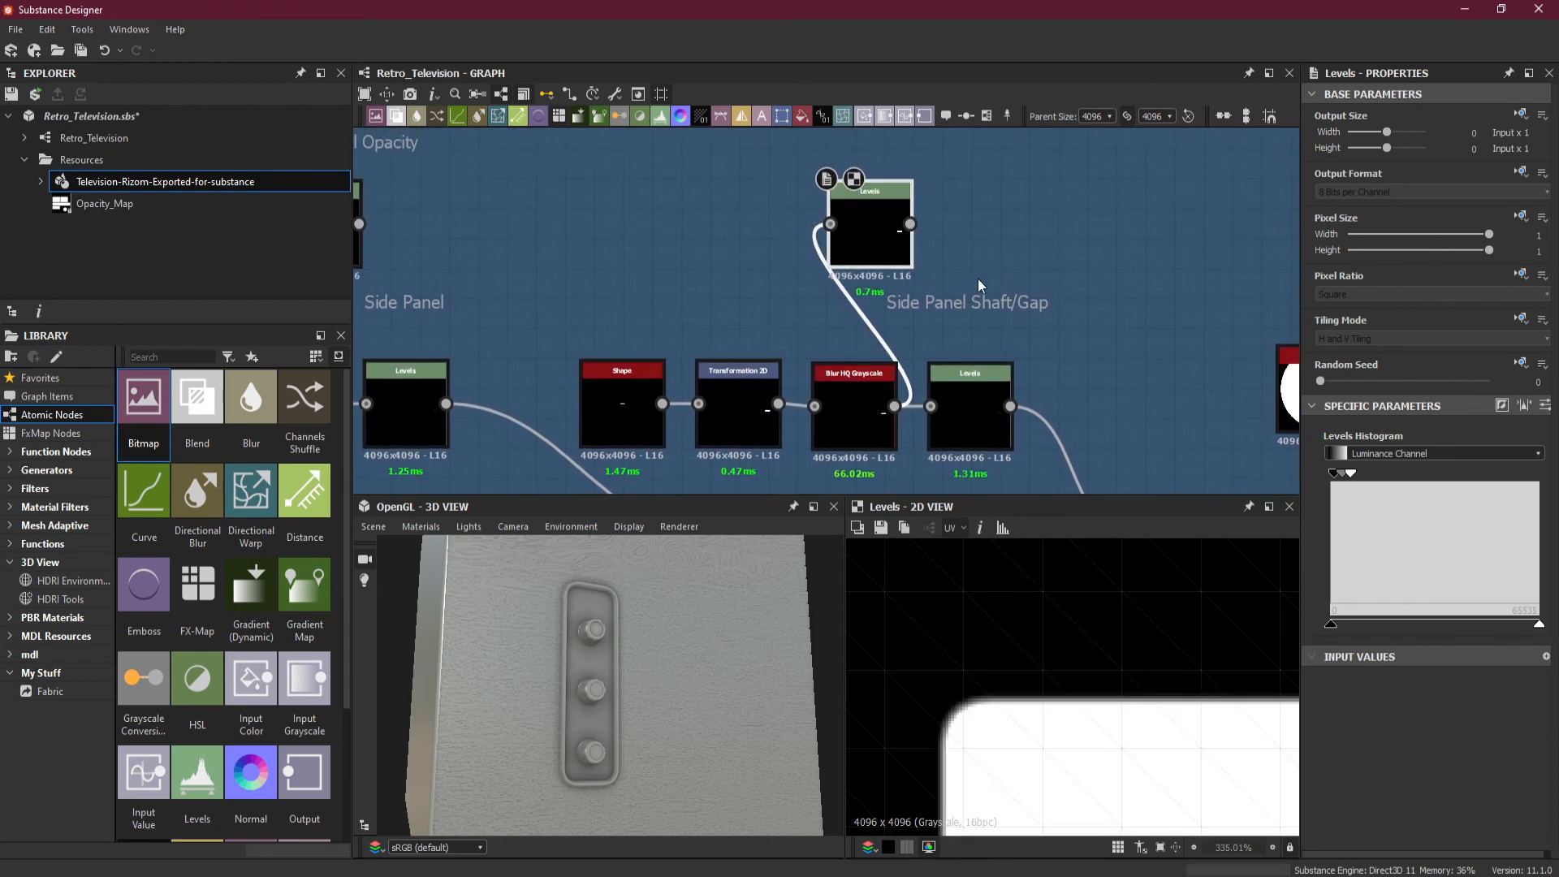
- Duplicate the Side Panel Shaft/Gap comment and label the new Levels node "Side Panel Shaft/Gap Opacity Mask", keeping the original label over its chain
click(986, 303)
drag(988, 303, 932, 152)
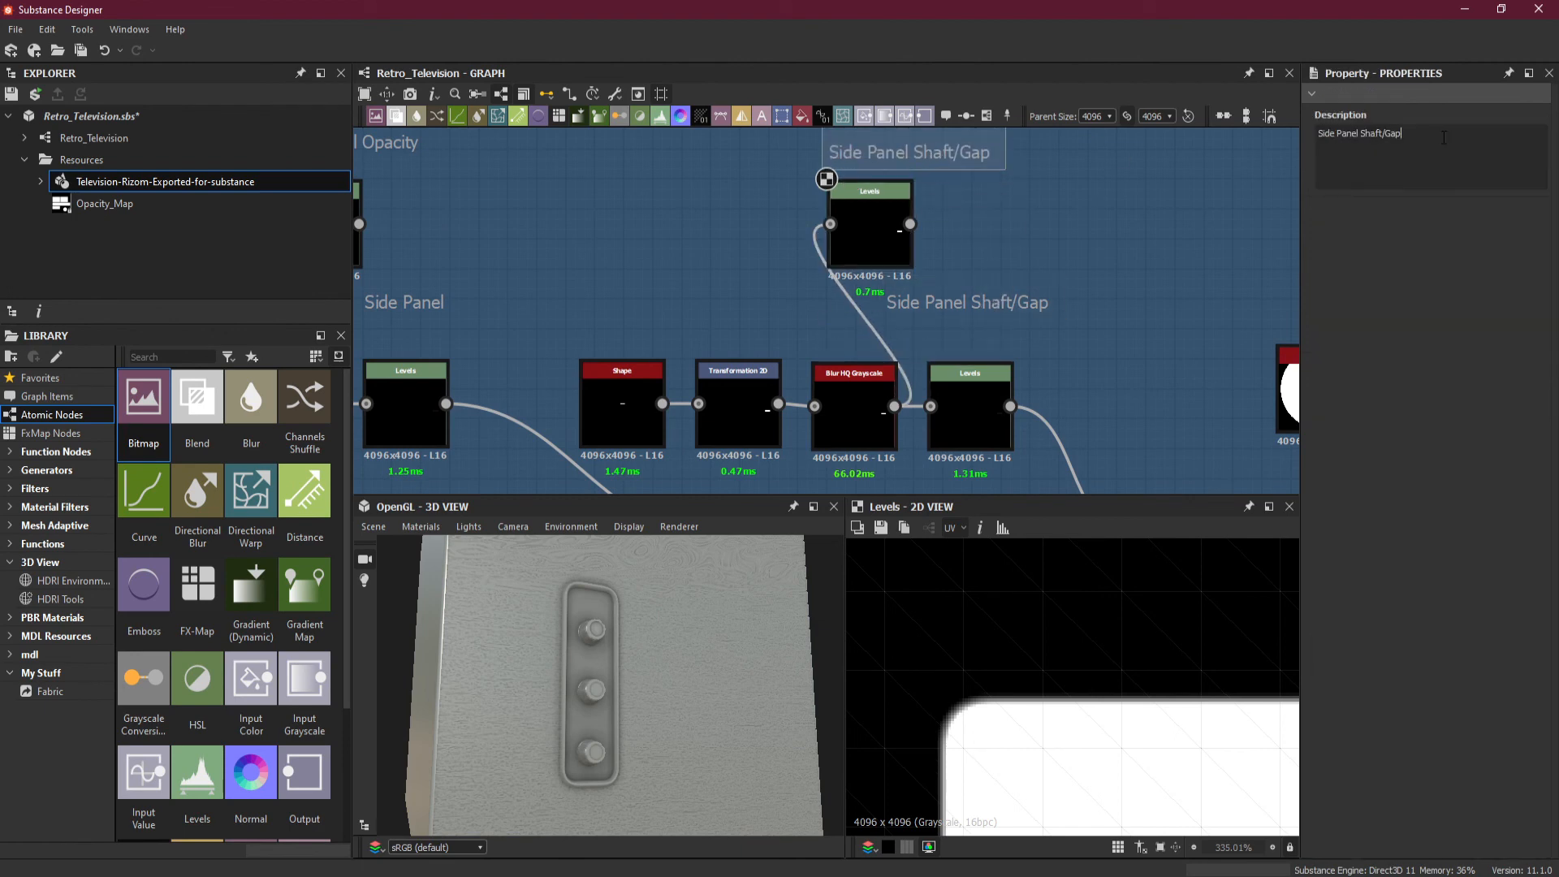
text(acity Mask)
click(705, 260)
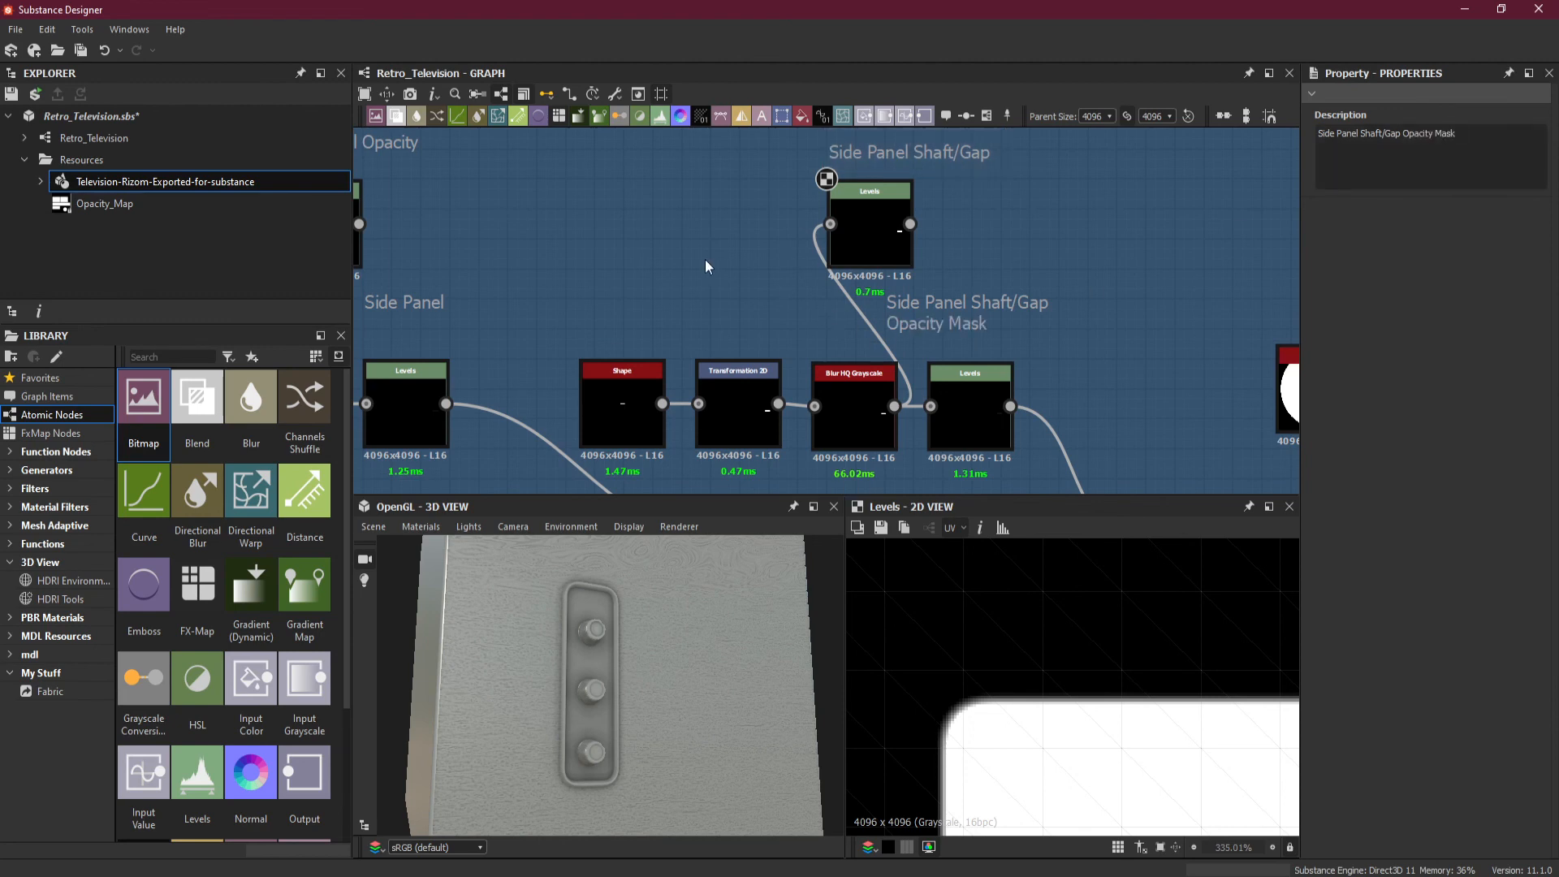
scroll(805, 255, down, 2)
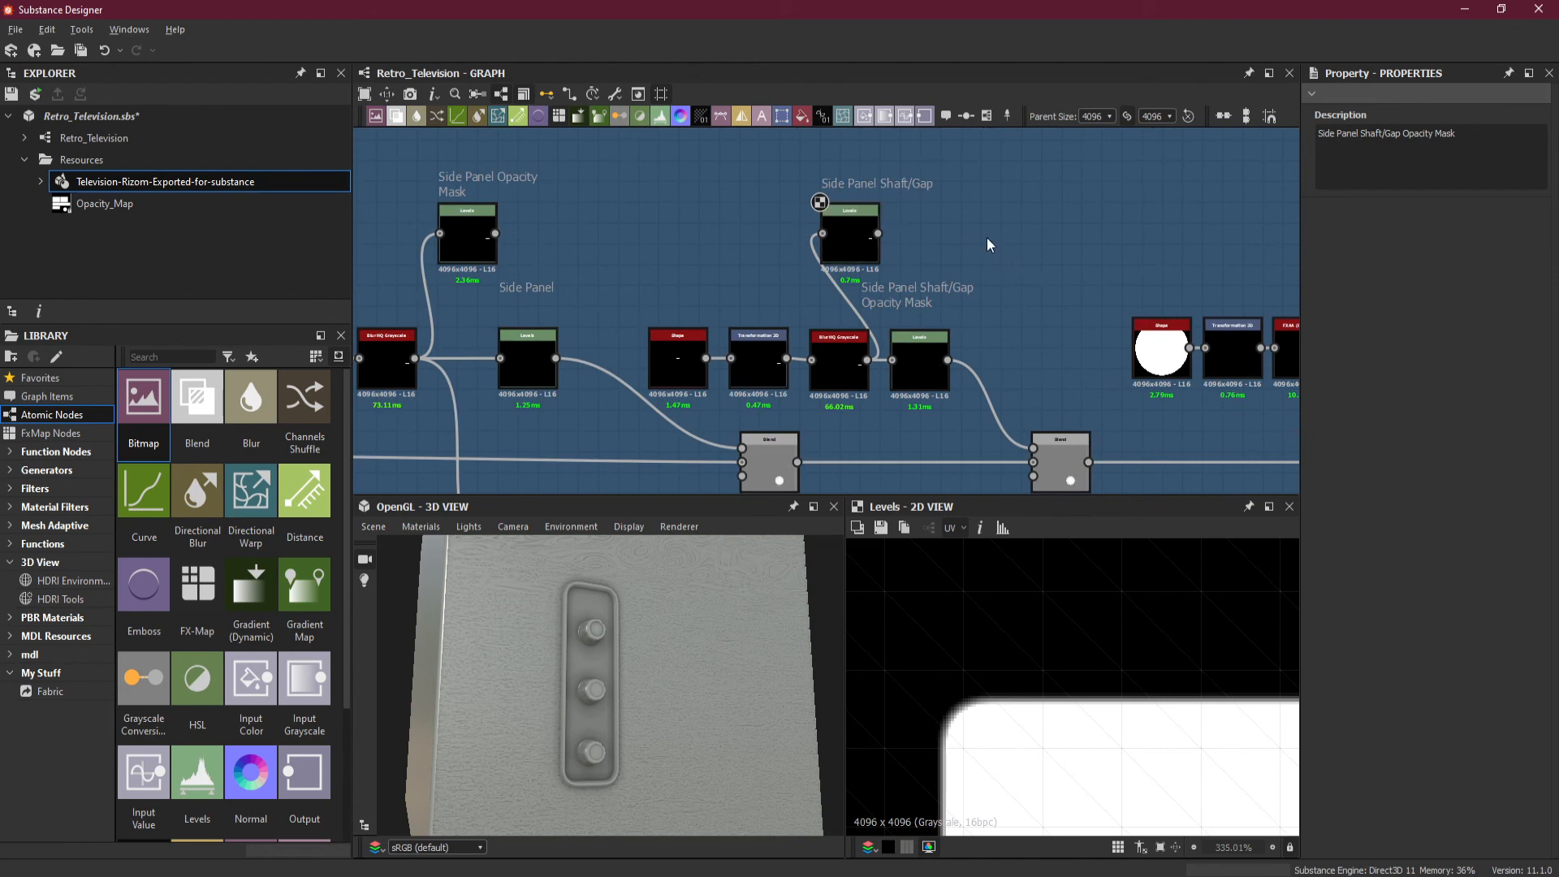
click(915, 183)
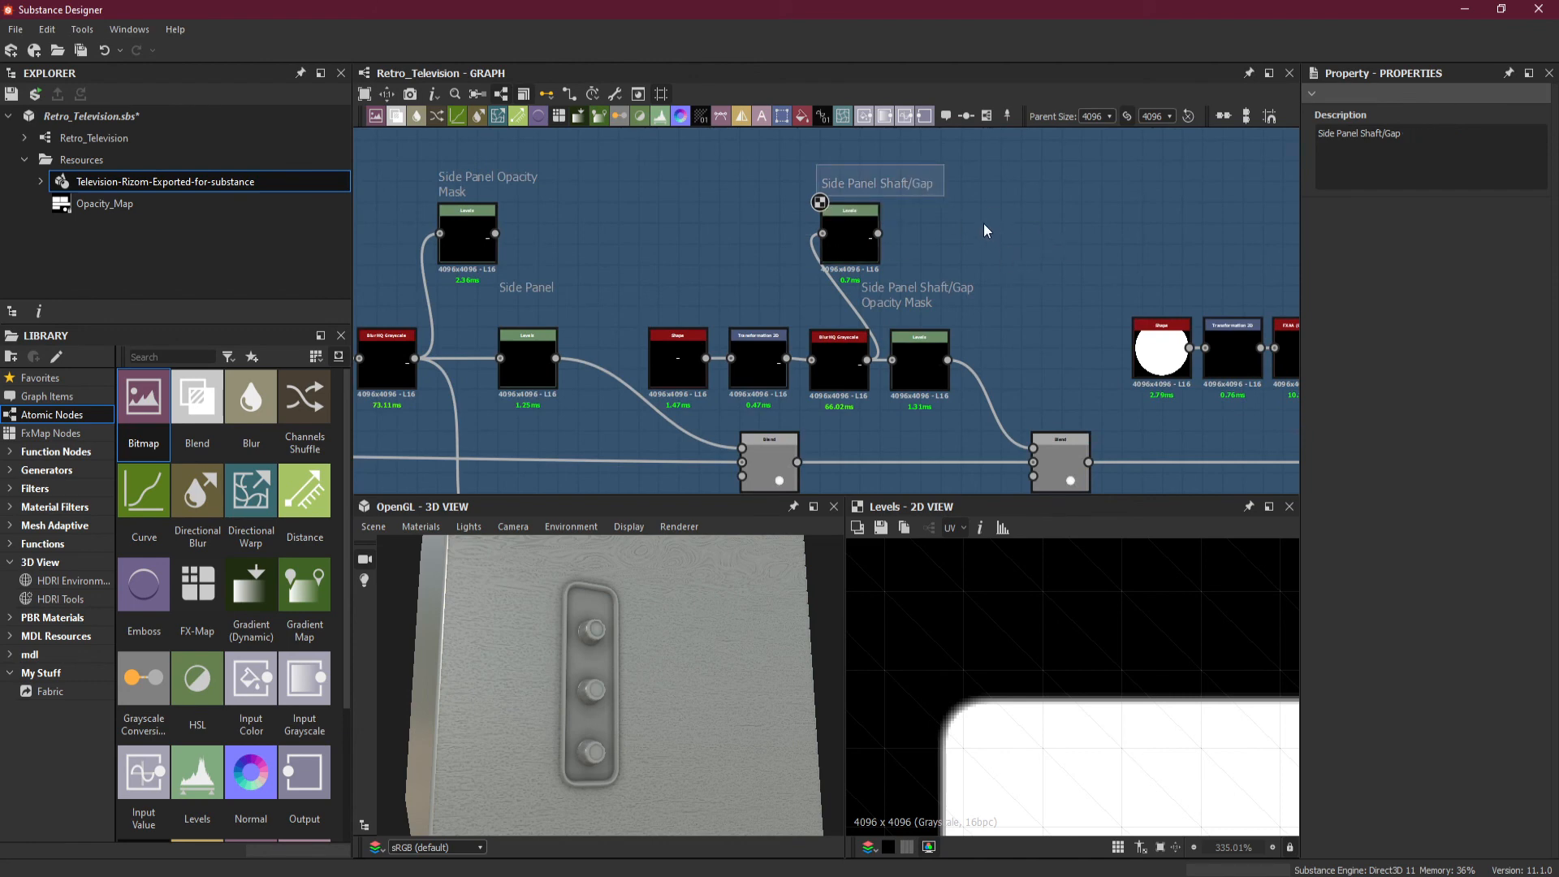
scroll(987, 231, up, 2)
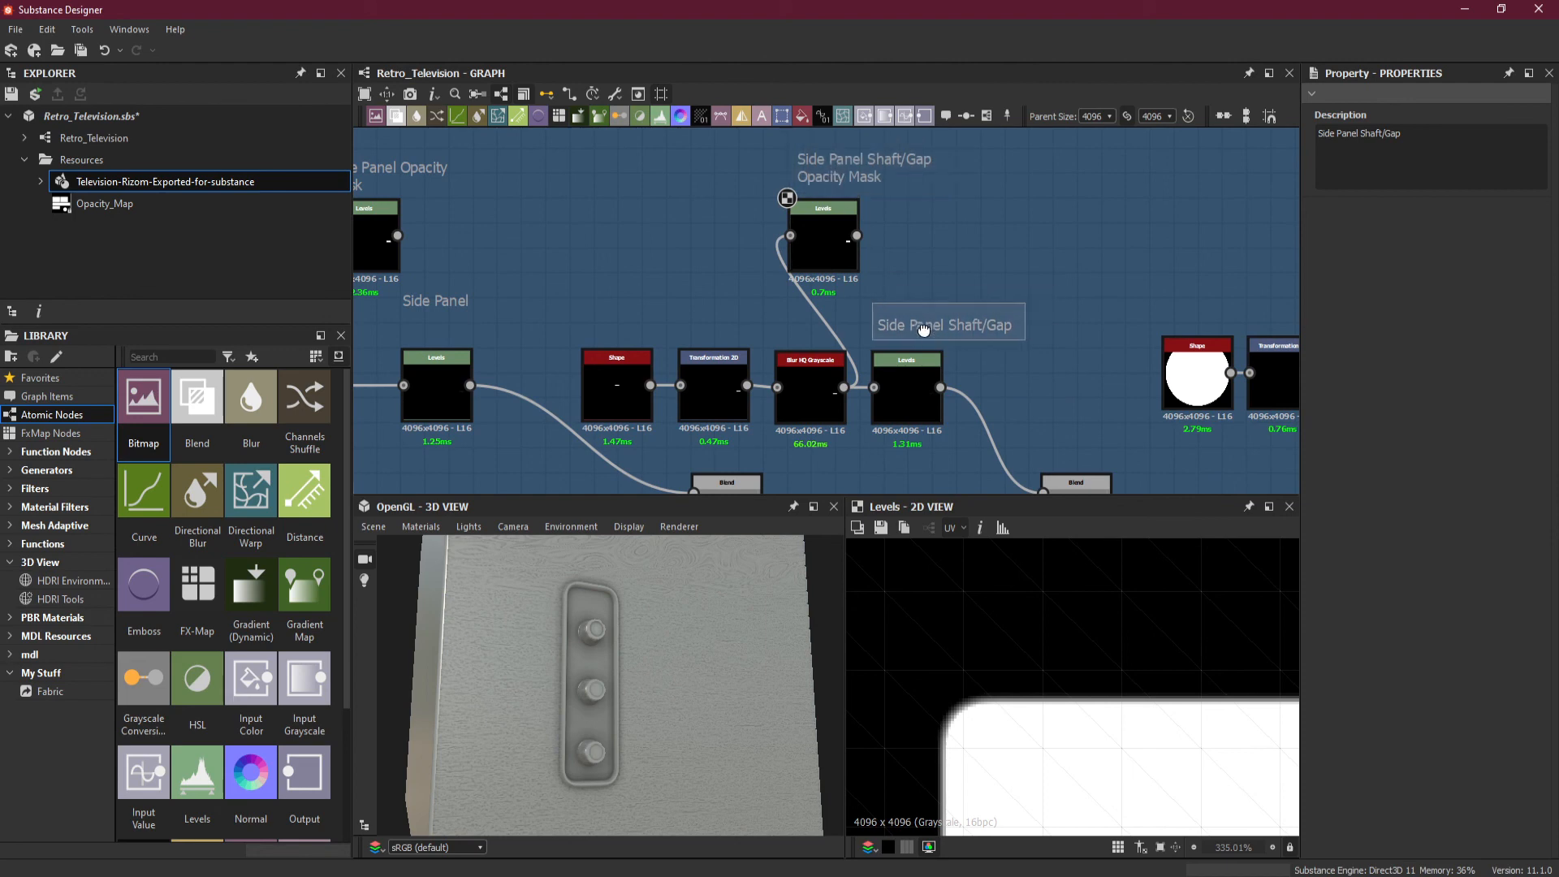
- Move the Blend node that merges the Side Buttons into the main chain slightly further along the chain
middle_drag(1116, 389, 614, 299)
scroll(1167, 330, up, 1)
scroll(1179, 345, down, 1)
middle_drag(1296, 353, 907, 349)
scroll(1175, 347, down, 1)
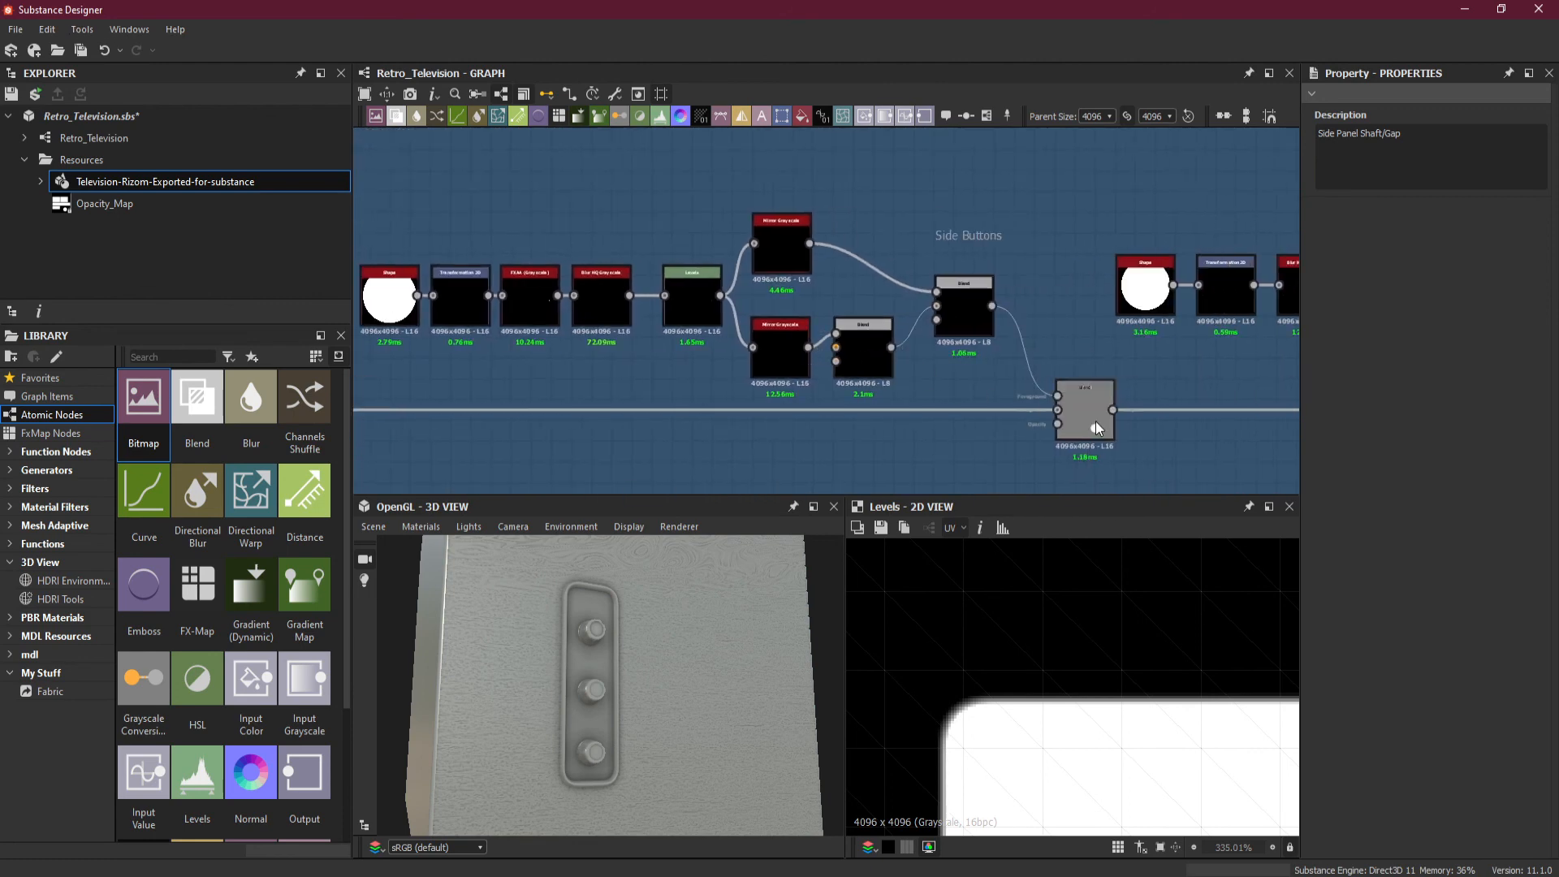
drag(1095, 428, 1116, 427)
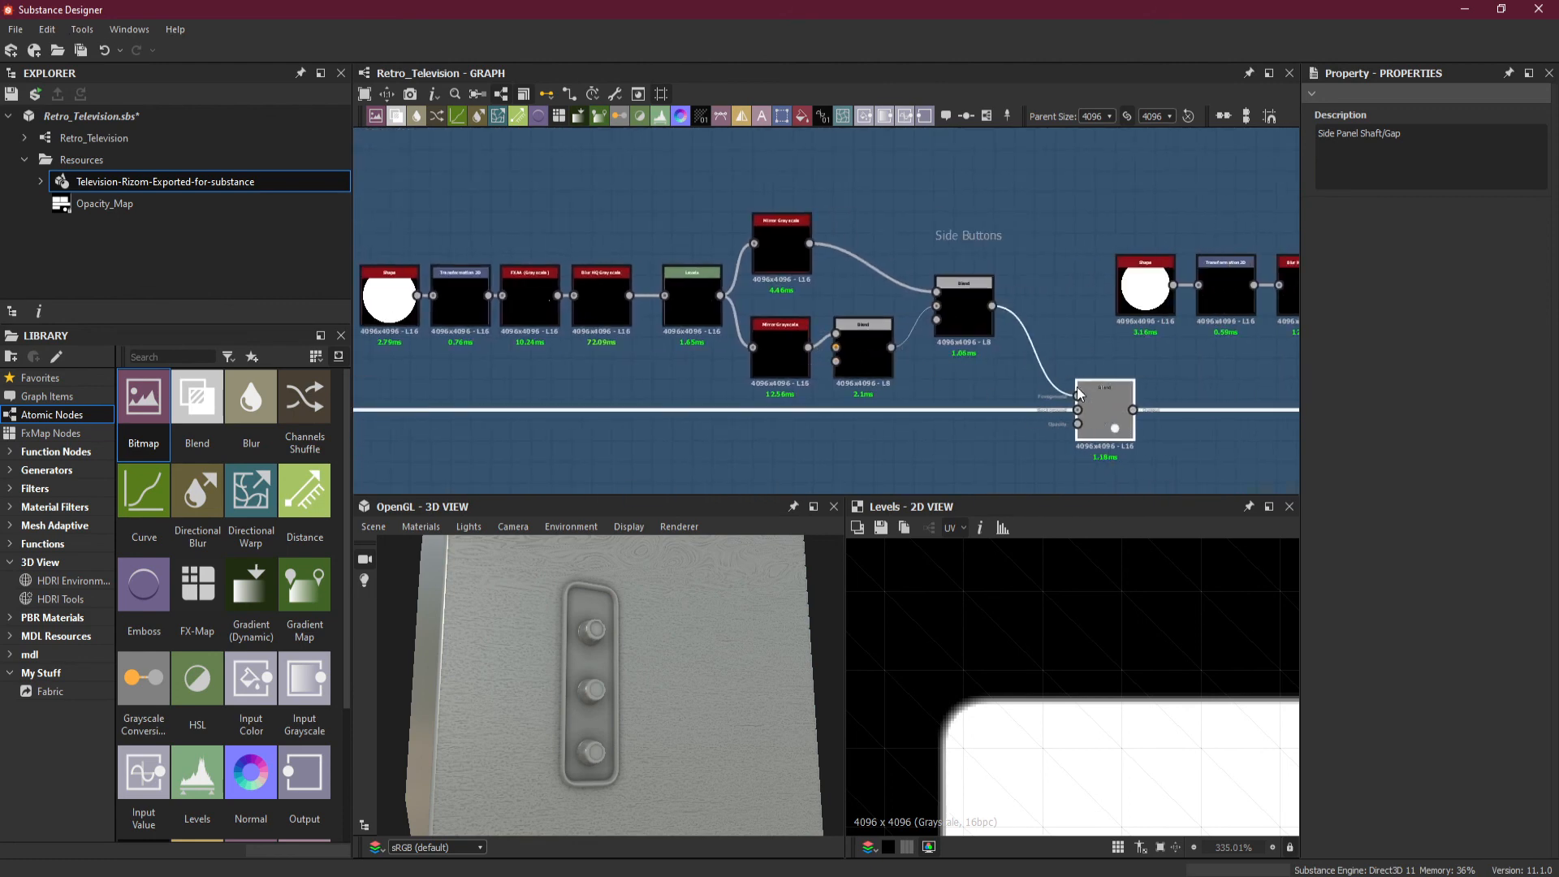
- Add a Levels node fed by the Side Buttons Blend output and place it above that chain
scroll(1044, 319, up, 1)
drag(1044, 317, 1021, 369)
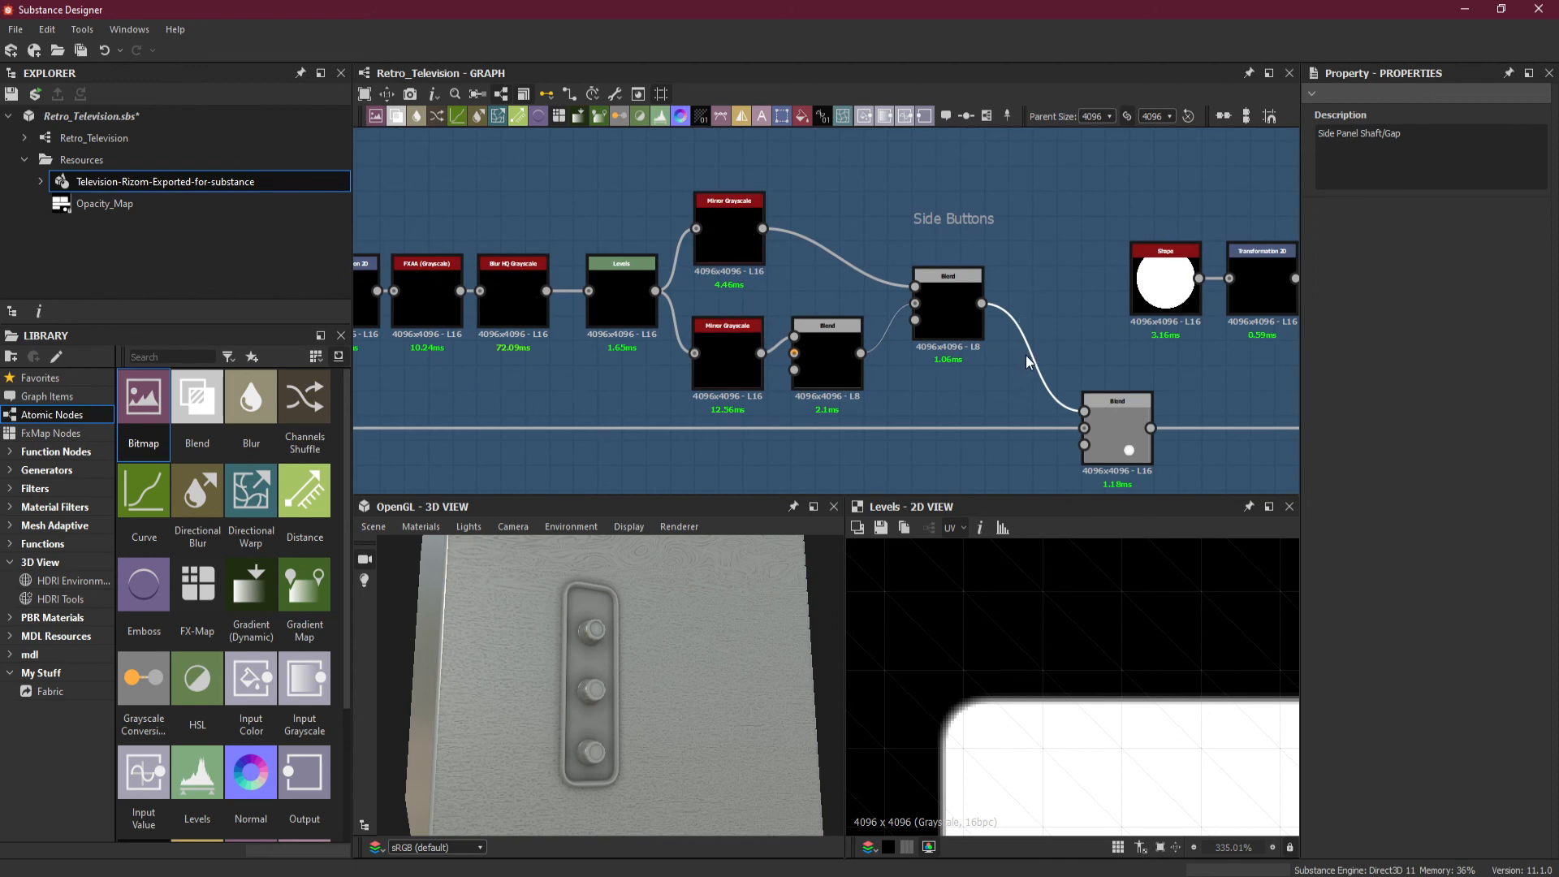
key(space)
click(1013, 323)
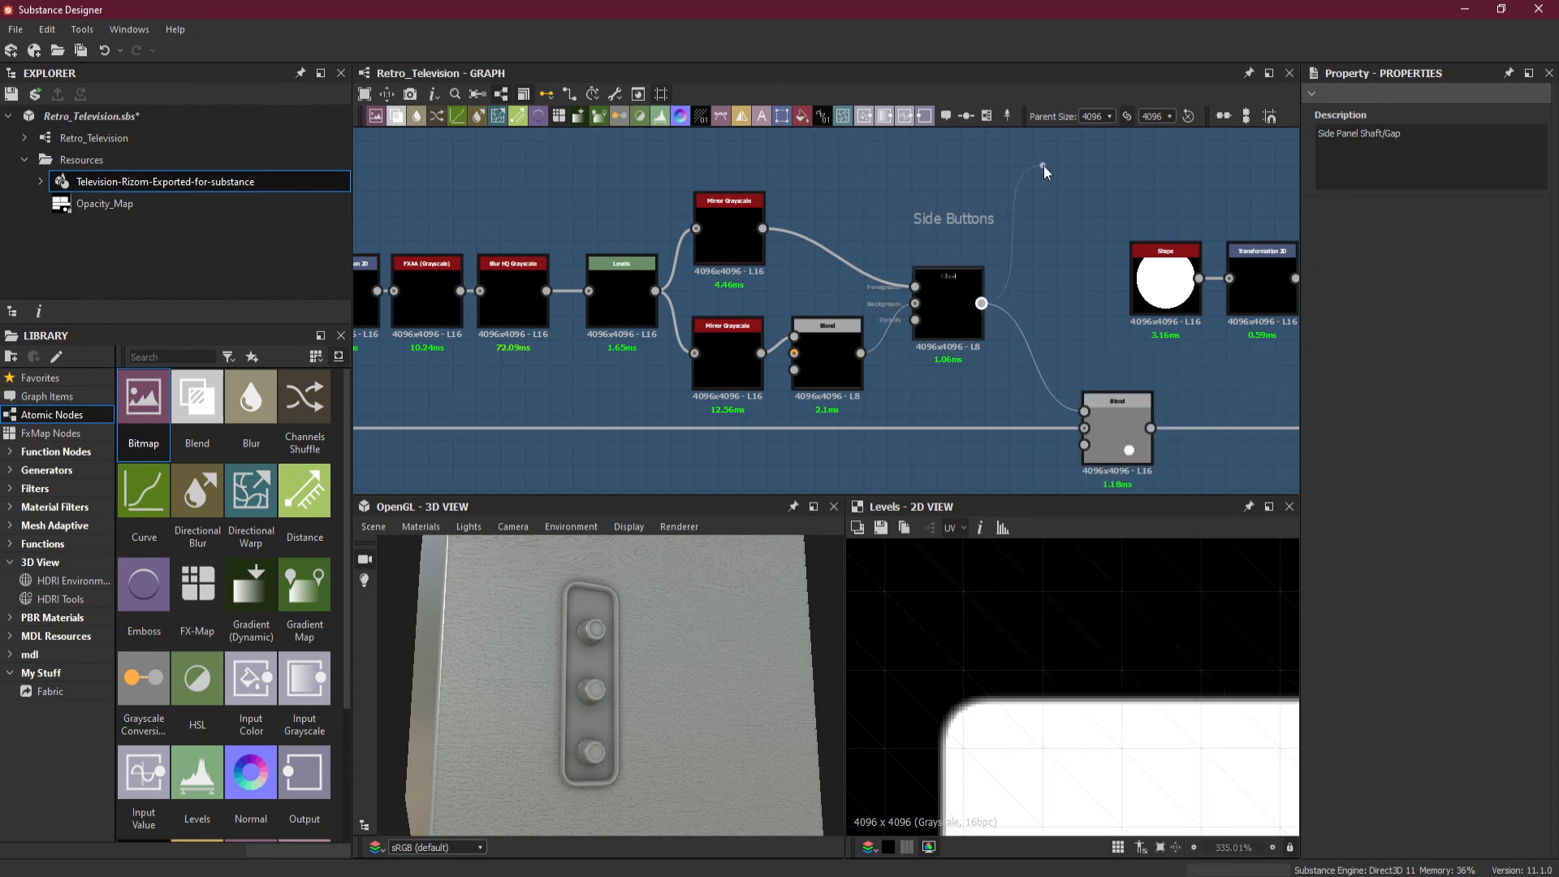
drag(1044, 165, 1044, 166)
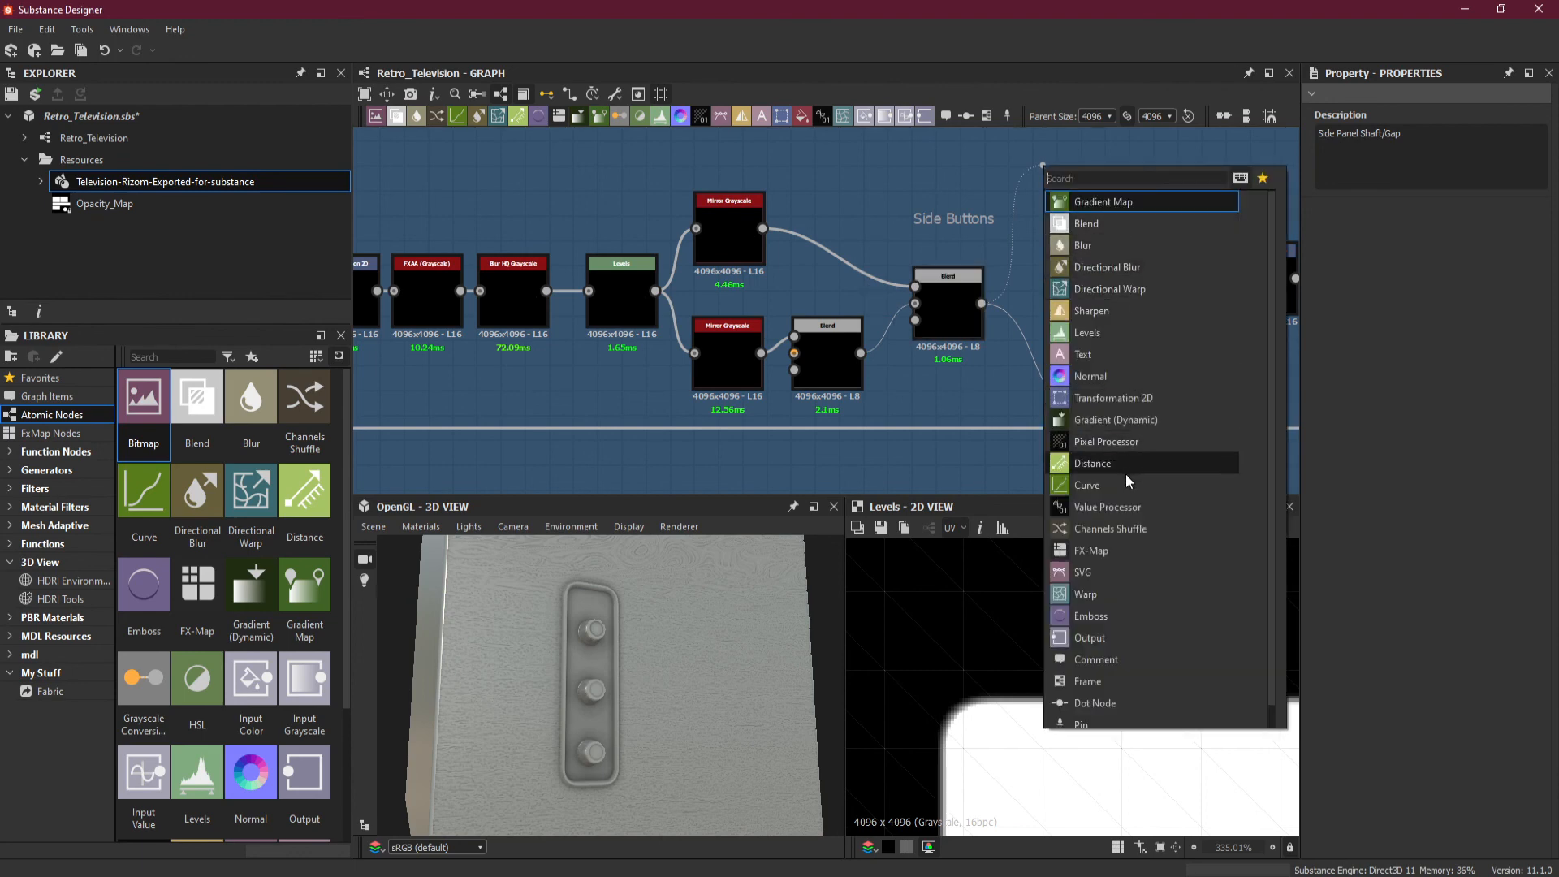
click(1104, 331)
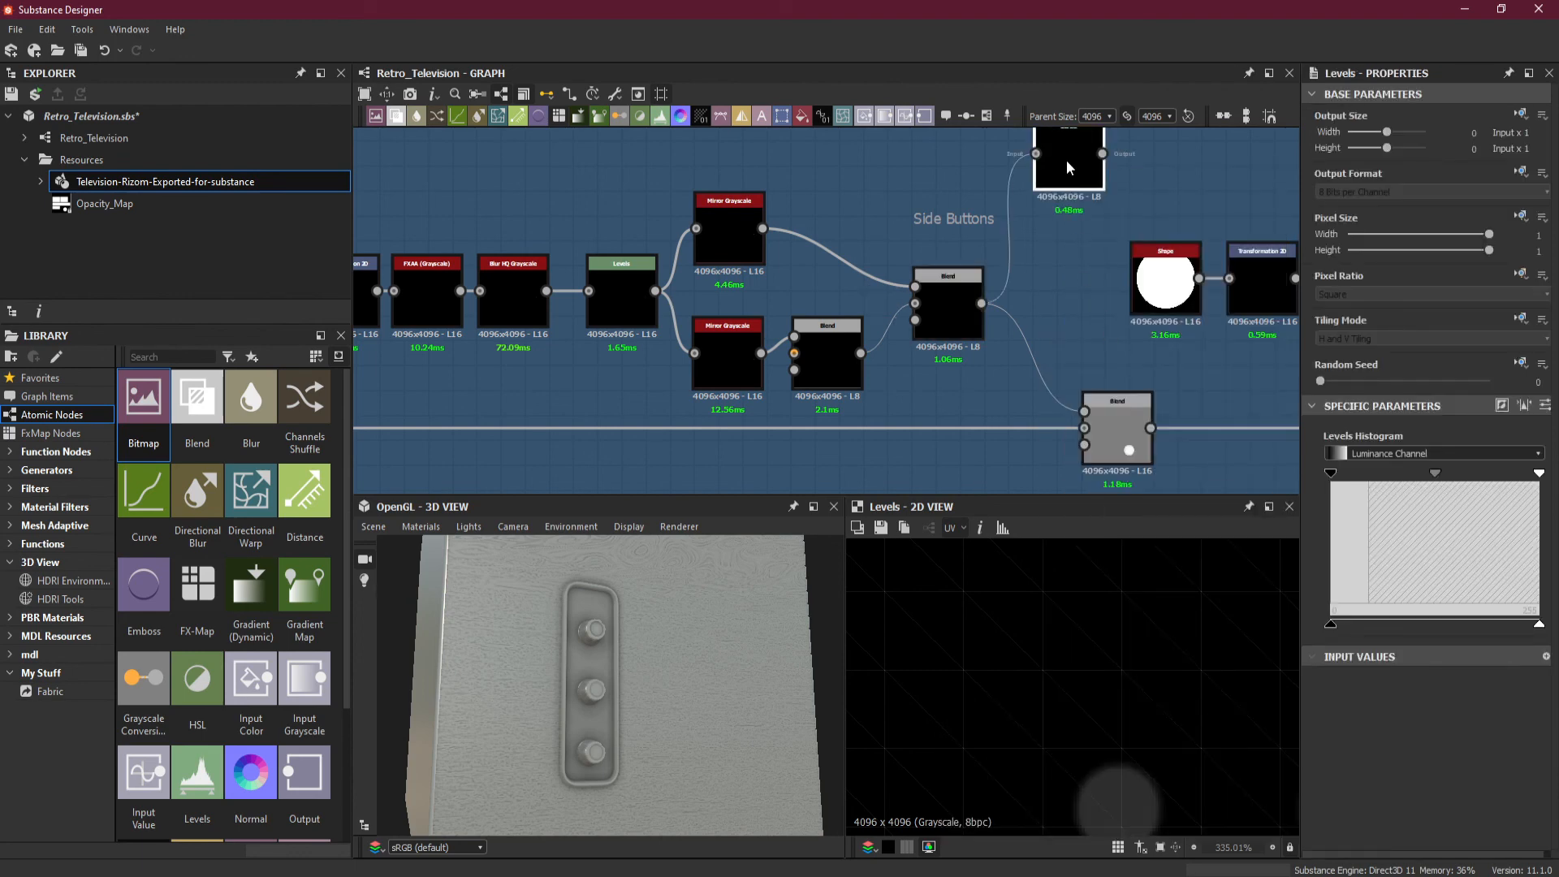
- Lower the new Levels node's input white point until the three button circles turn solid white
scroll(1166, 659, down, 5)
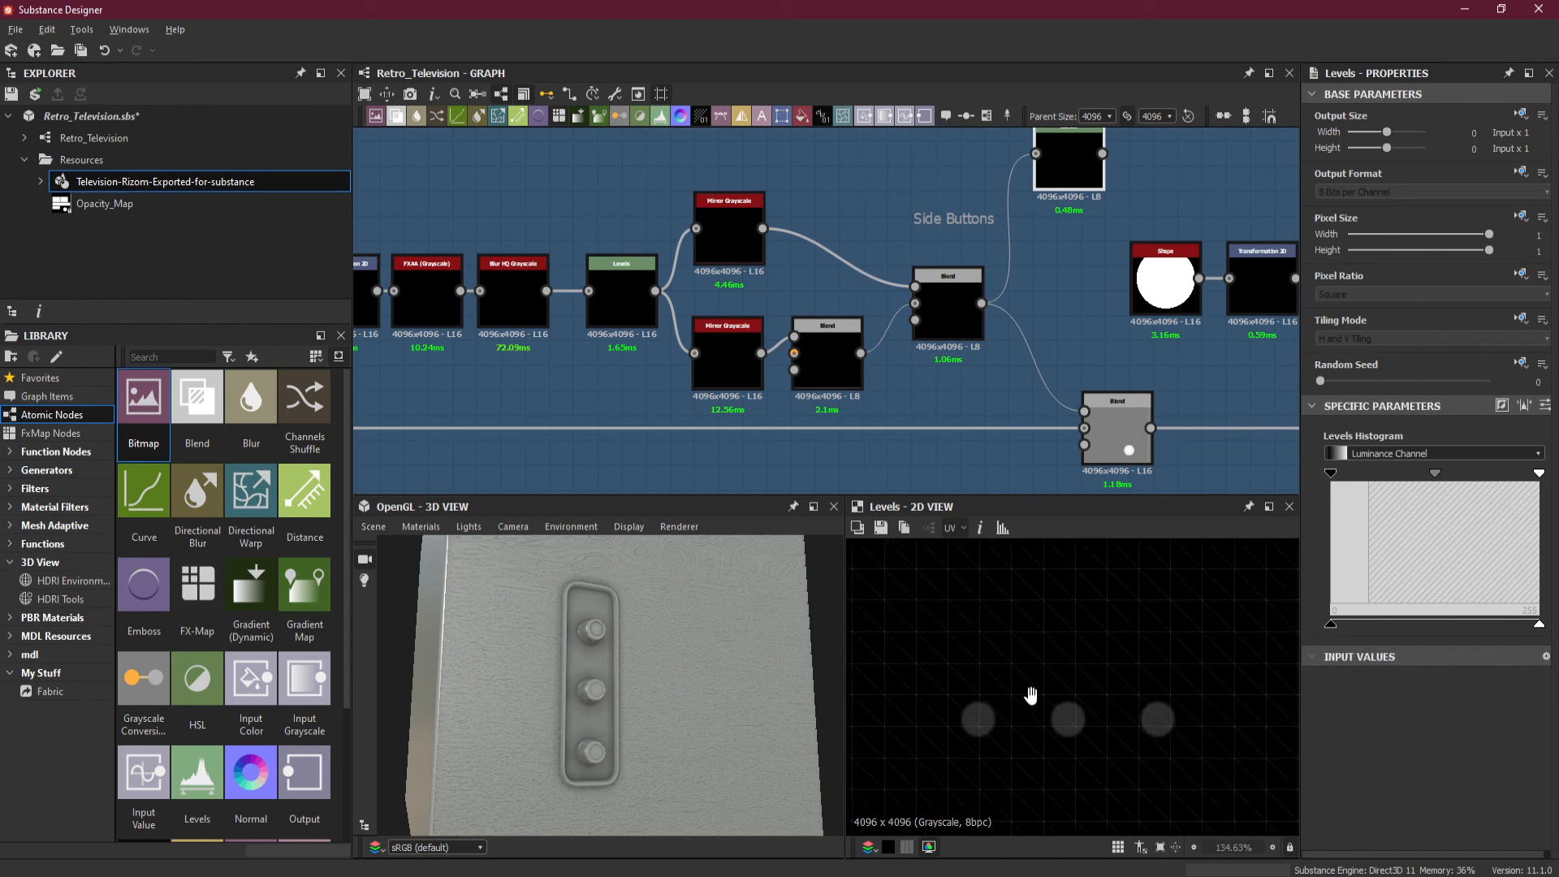
scroll(997, 703, up, 2)
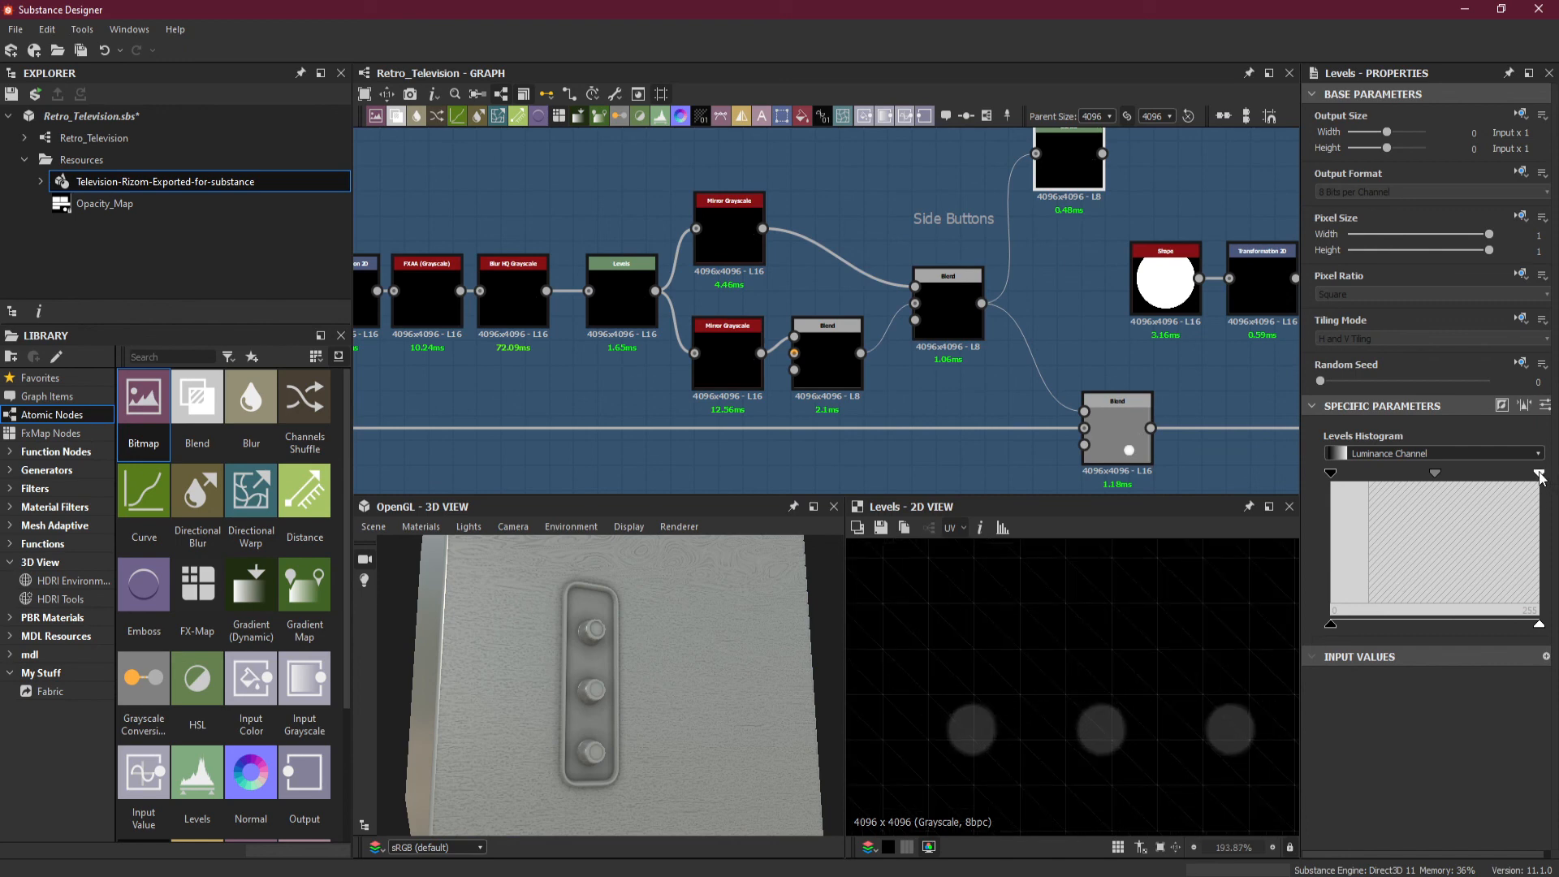
drag(1538, 473, 1341, 475)
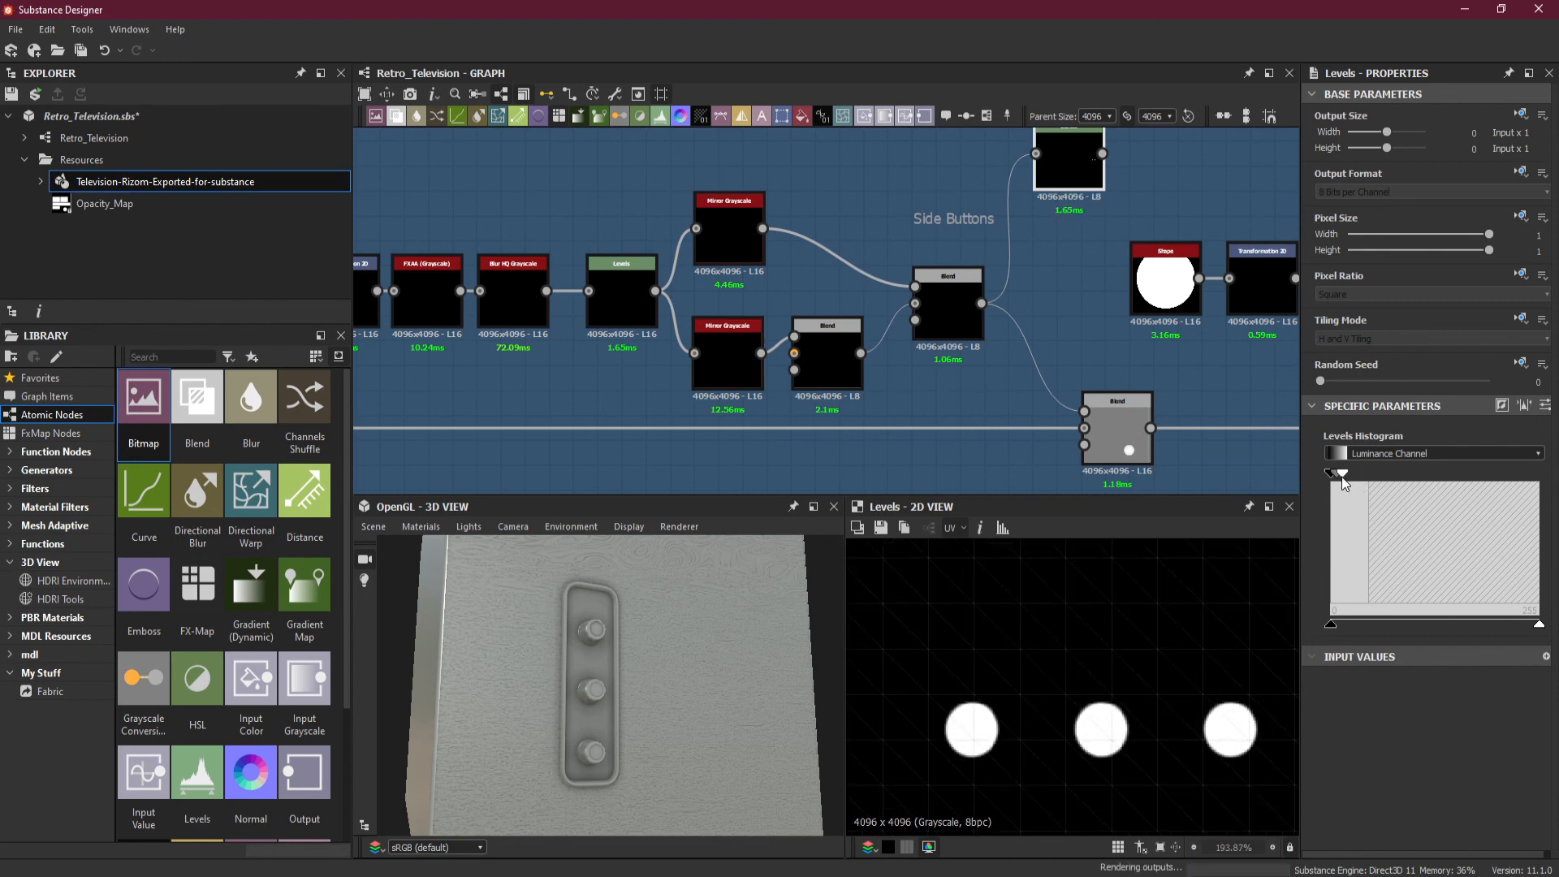
scroll(966, 731, up, 4)
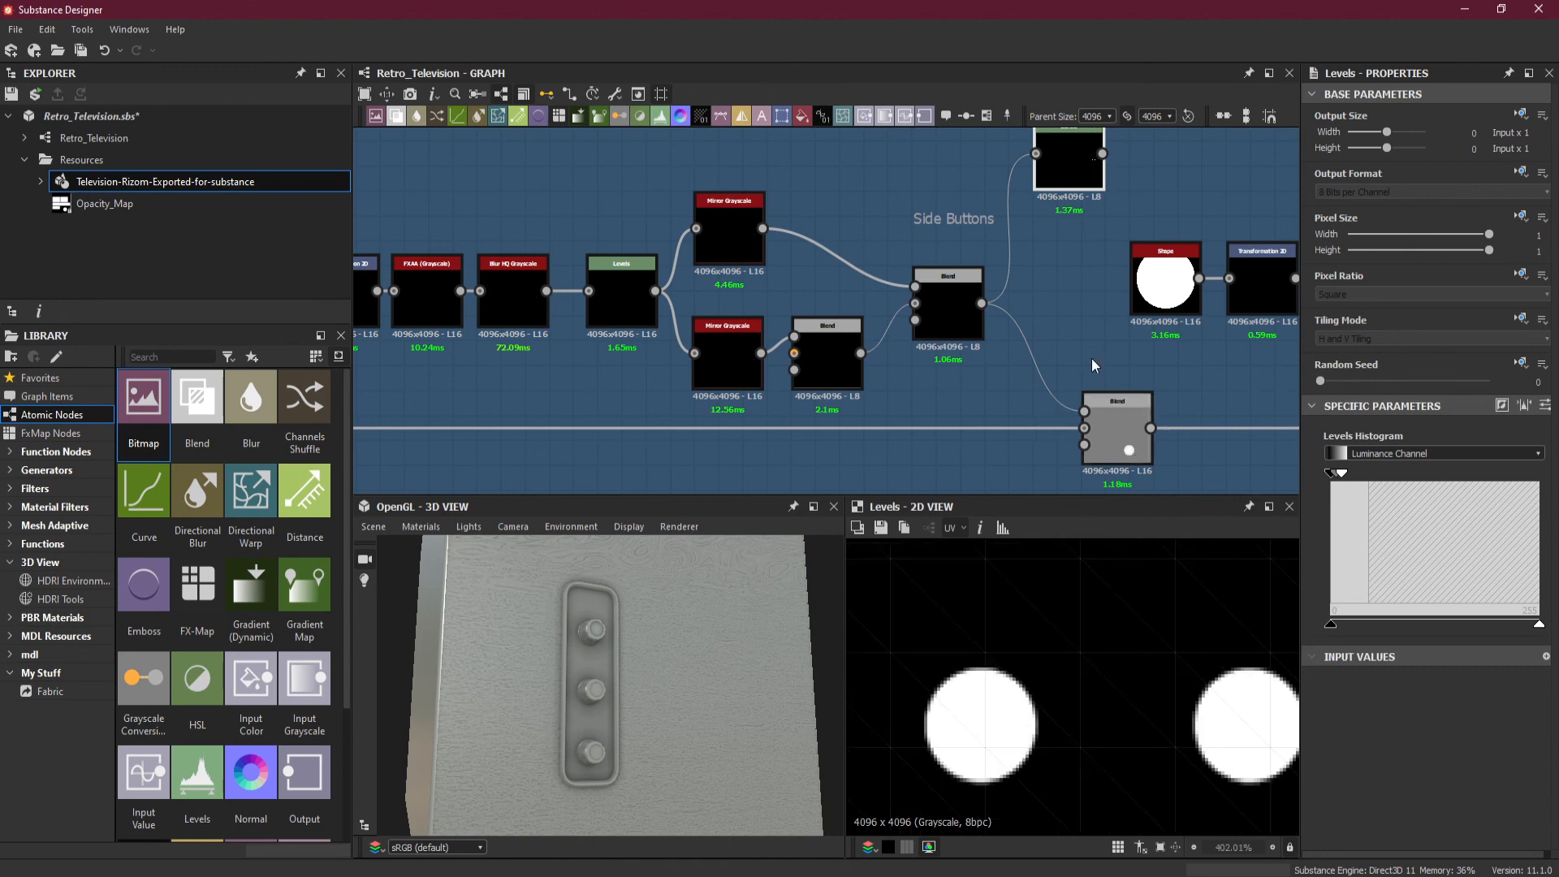
- Add a comment reading "Side Buttons Opacity Mask" above the Side Buttons mask's Levels node
key(f)
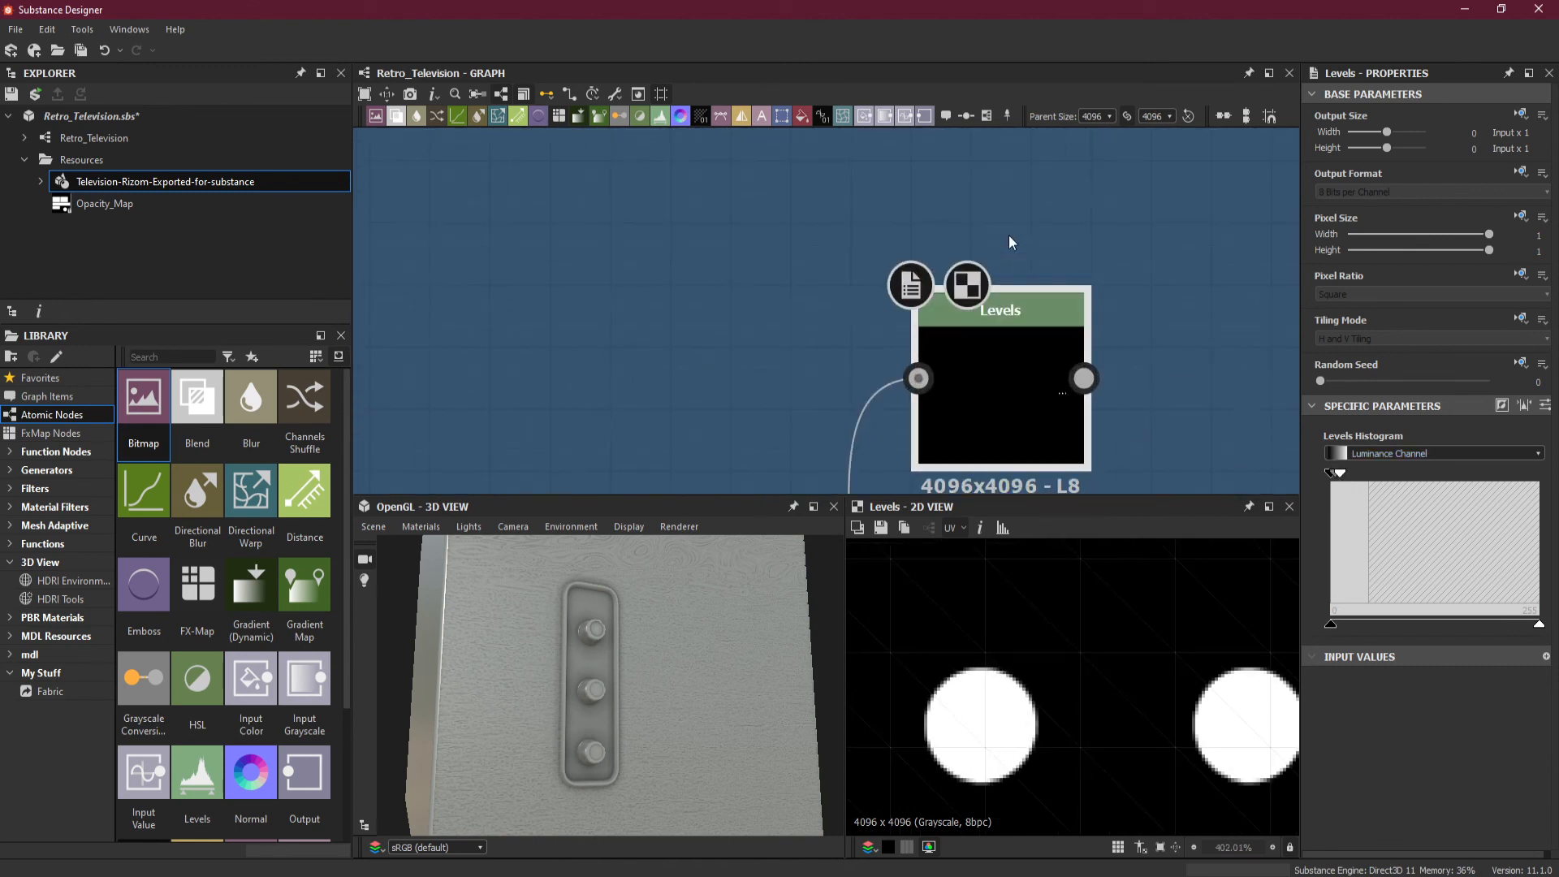
right_click(957, 198)
click(1060, 232)
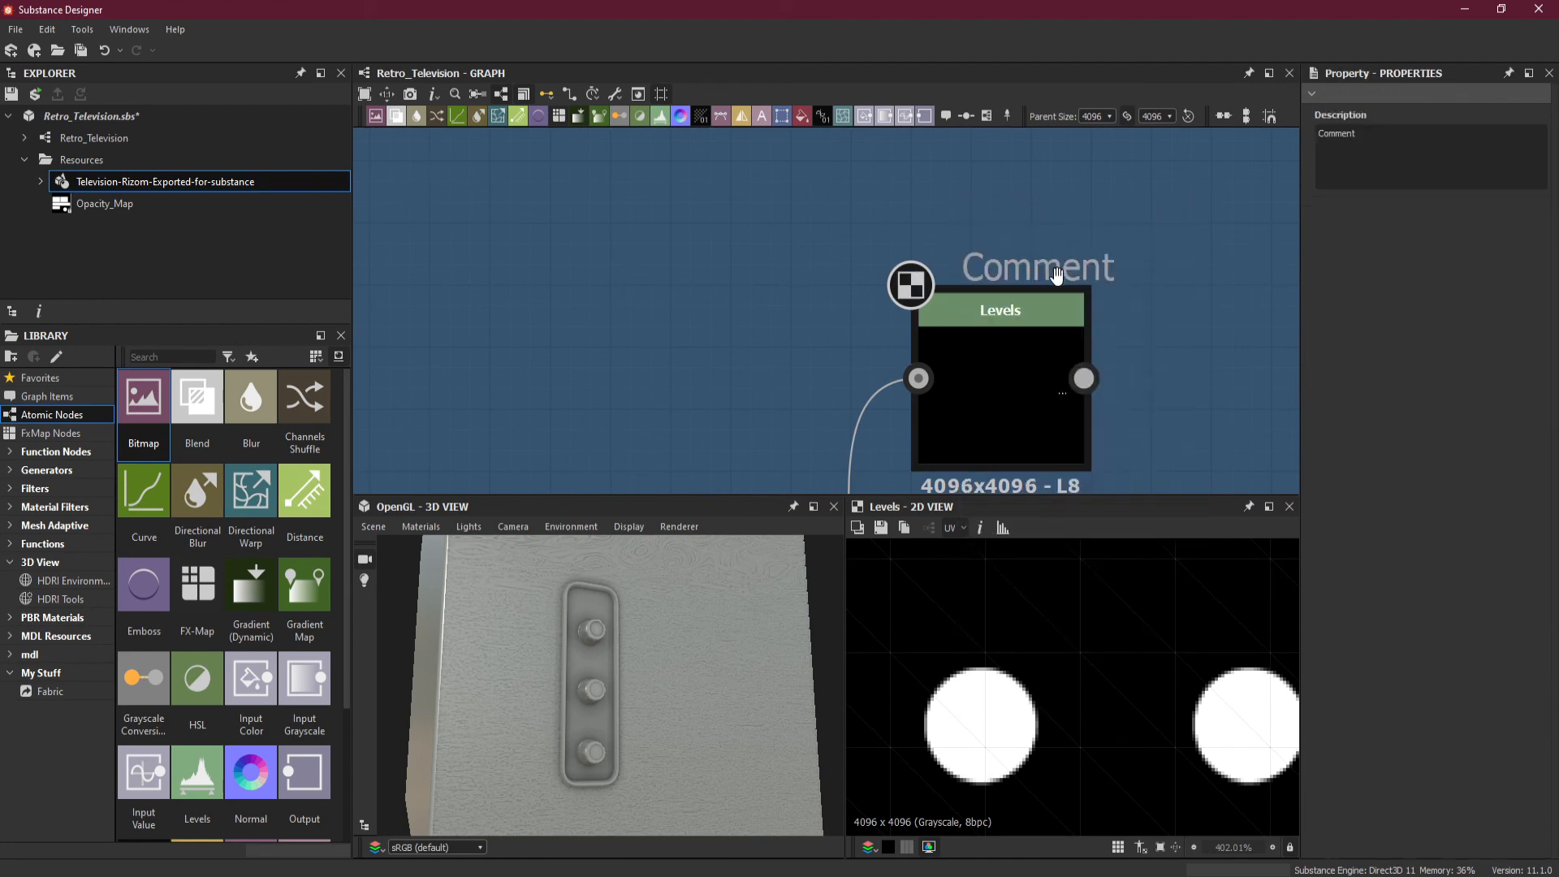
drag(994, 219, 989, 208)
double_click(1335, 133)
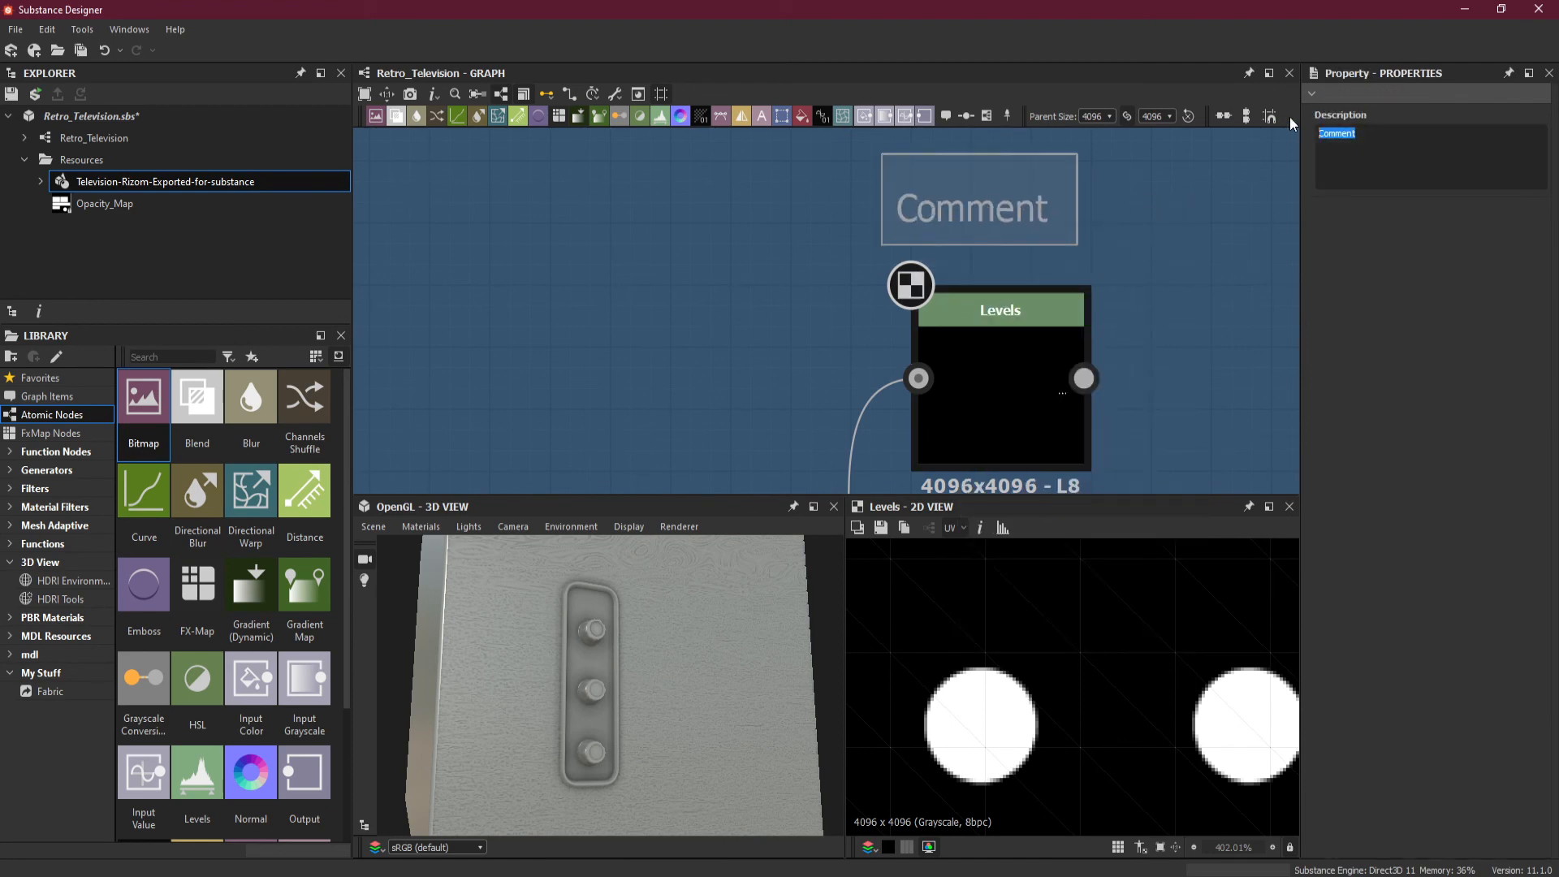
text(Side Buttons Opacity Mask)
click(1156, 255)
drag(1087, 217, 1087, 197)
scroll(1119, 349, down, 5)
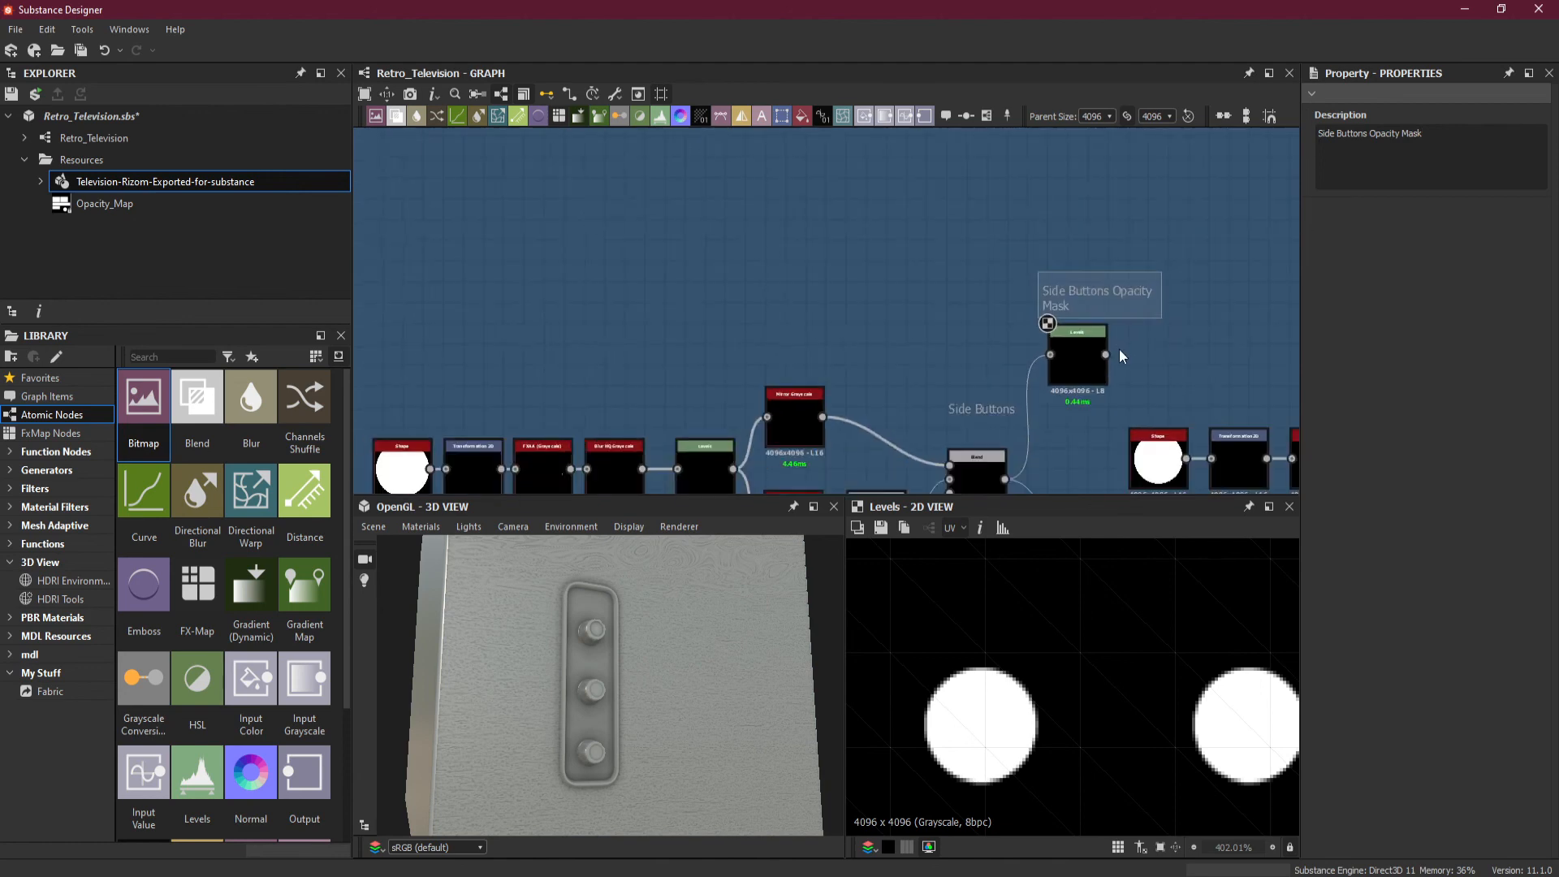
- Add a Levels node fed by the Side Buttons Shaft/Gap Blend output and place it above that chain
scroll(951, 351, up, 3)
middle_drag(1032, 368, 911, 371)
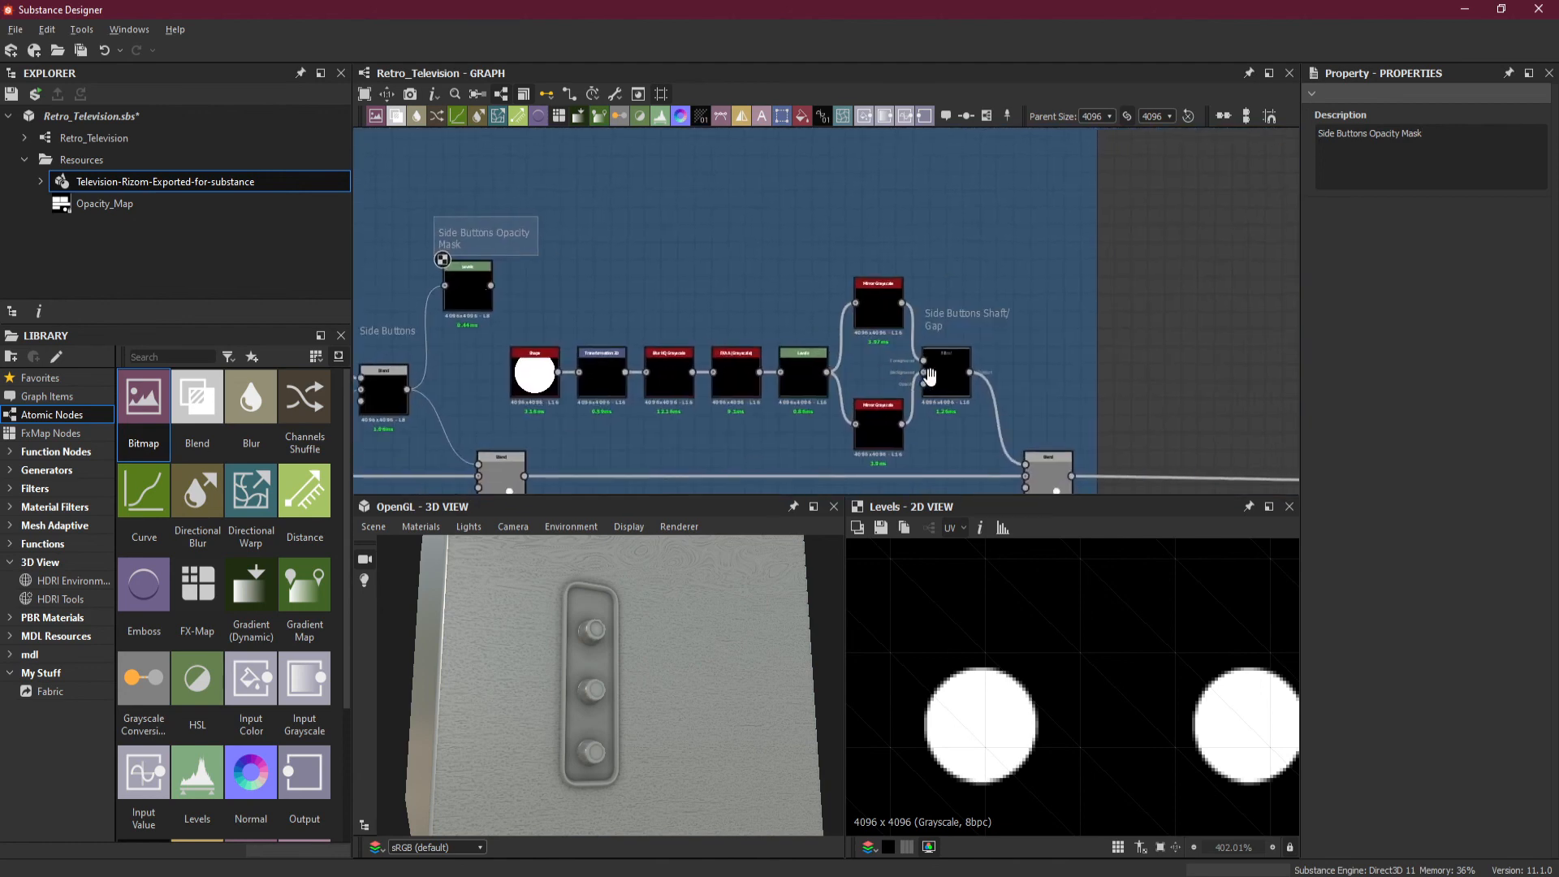
drag(1034, 334, 1007, 271)
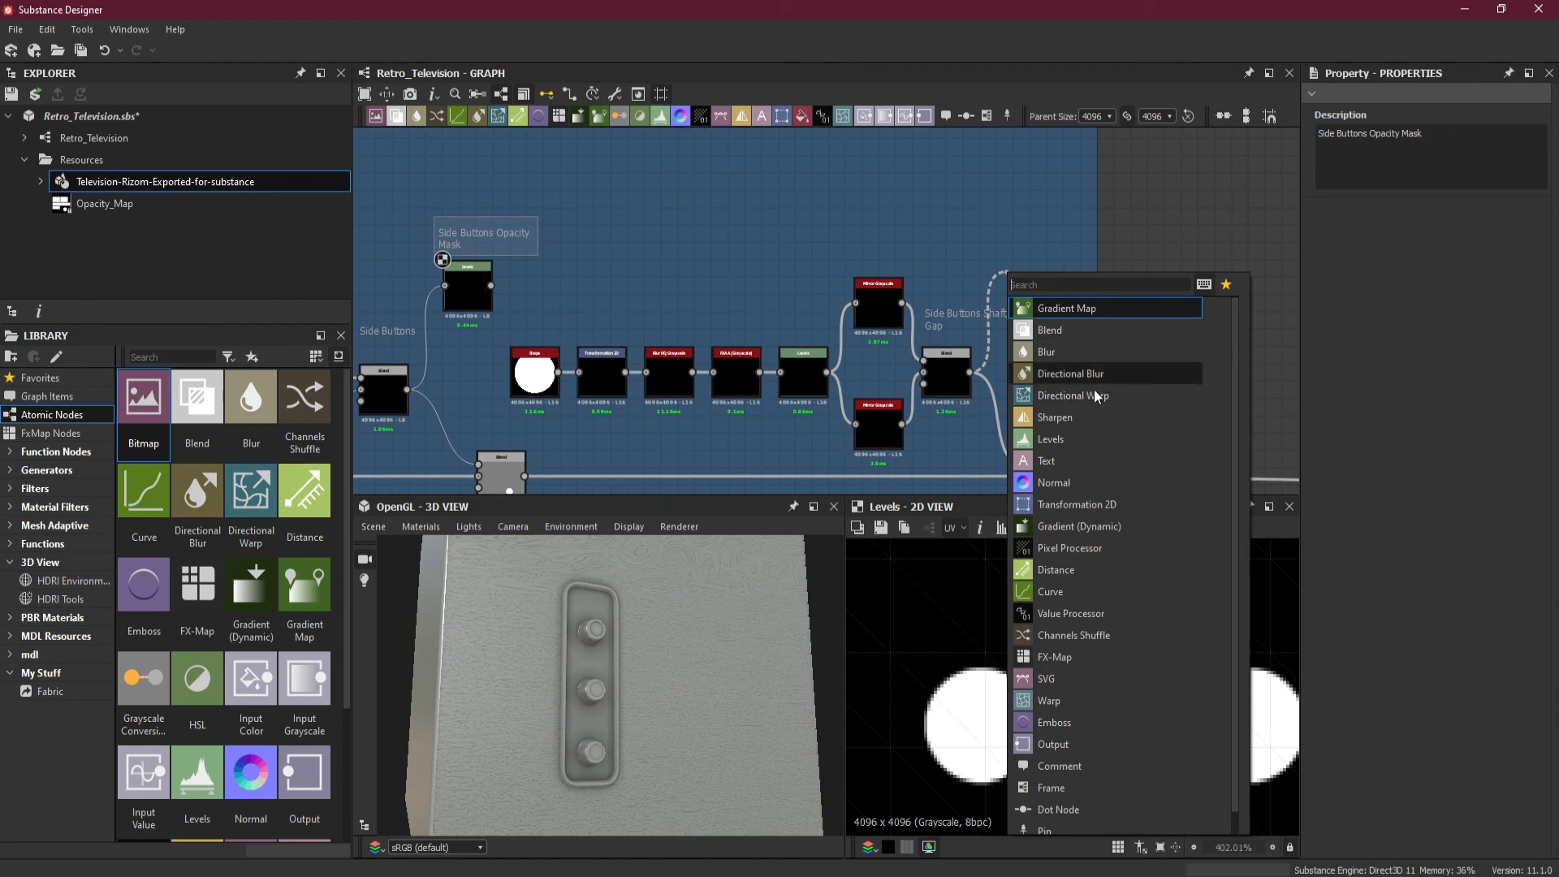
click(1074, 441)
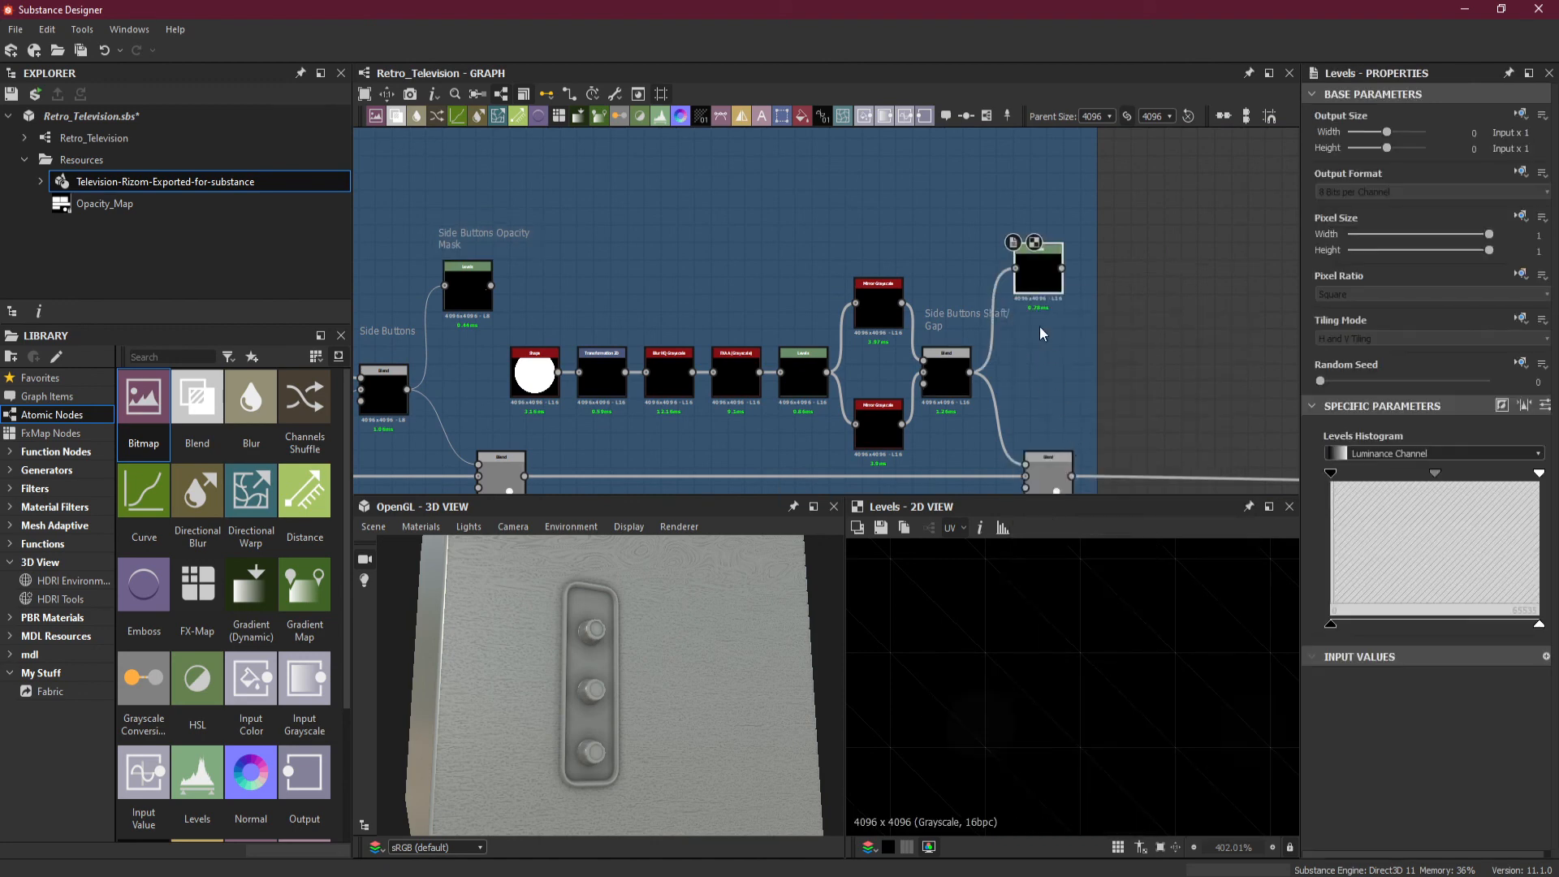
- Lower the input white point of the Shaft/Gap Levels node almost to the black end so the shaft shapes turn solid white
scroll(1039, 326, up, 4)
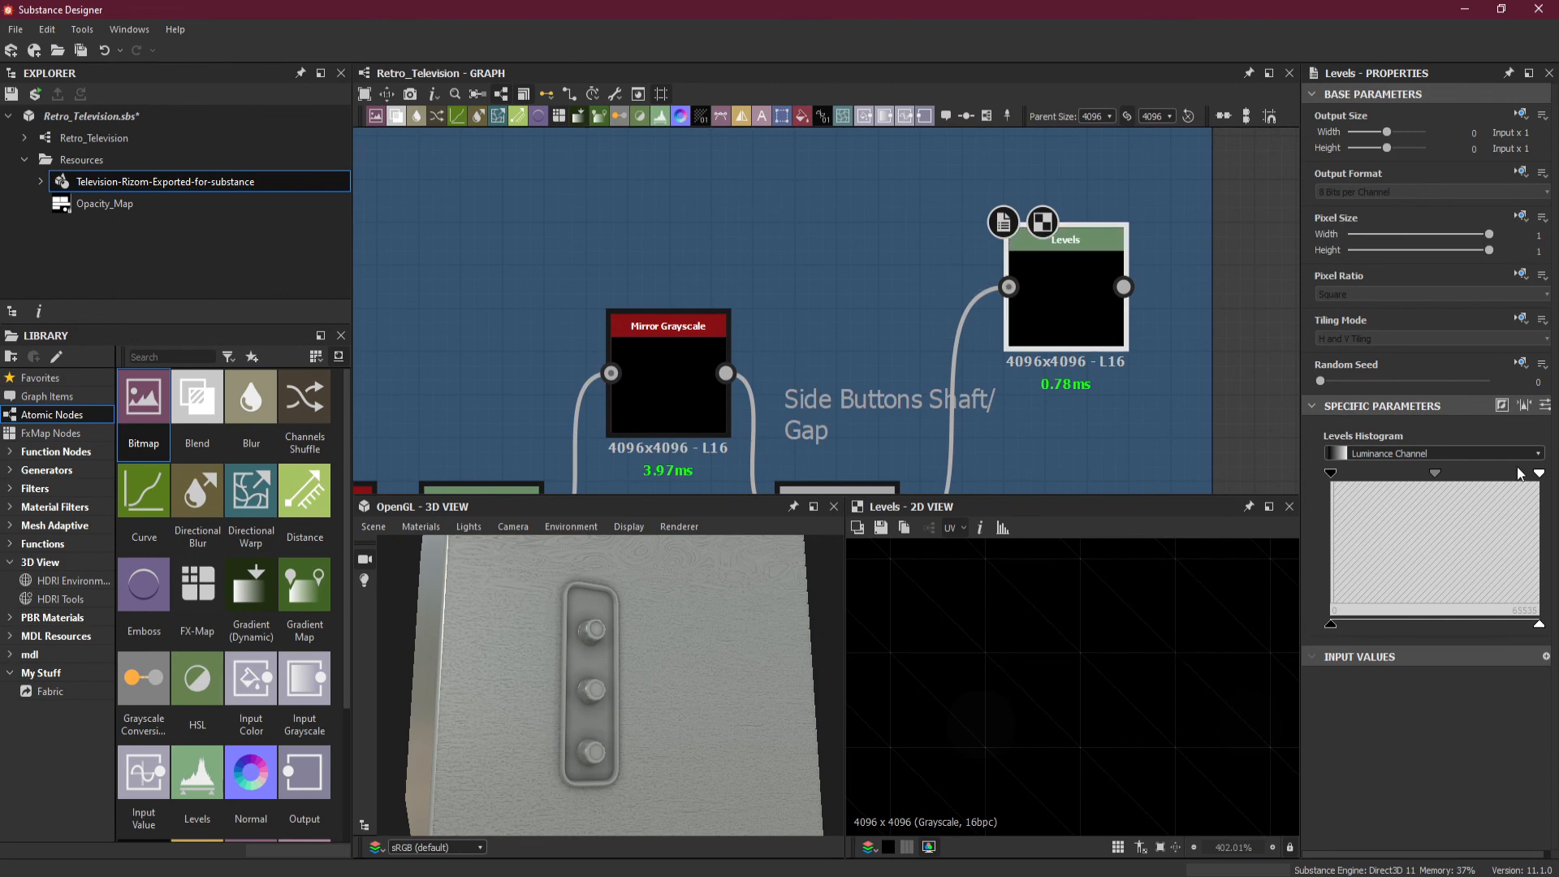
drag(1538, 473, 1333, 479)
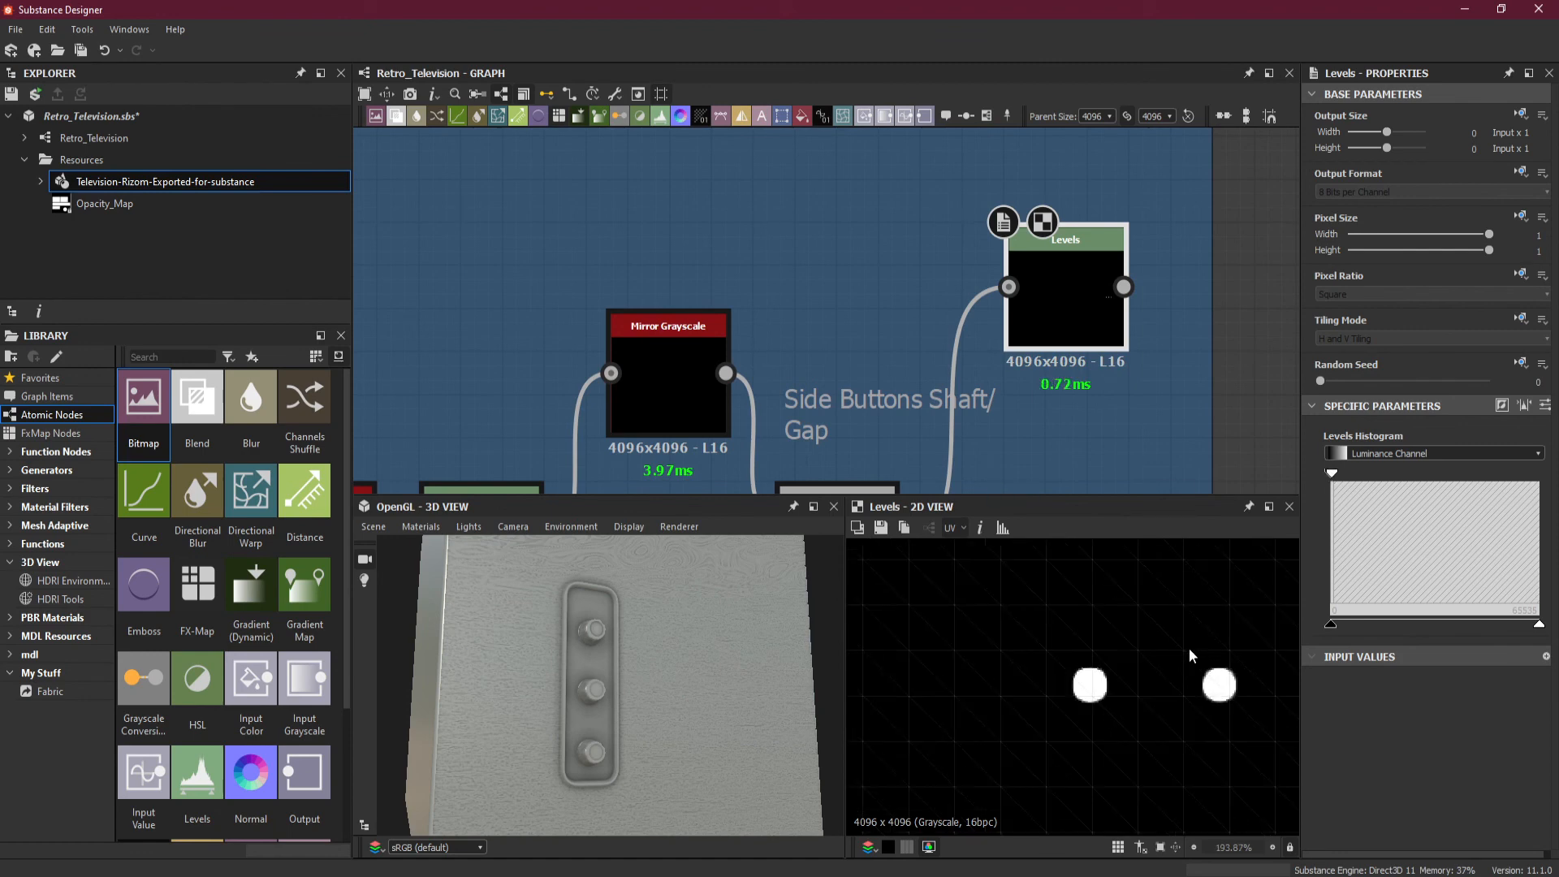
scroll(1188, 648, down, 4)
scroll(1075, 669, up, 3)
middle_drag(1075, 669, 1130, 646)
- Place a copy of the Shaft/Gap comment above its Levels node, reading "Side Buttons Shaft/Gap Opacity Mask", and nudge the original comment slightly
click(878, 387)
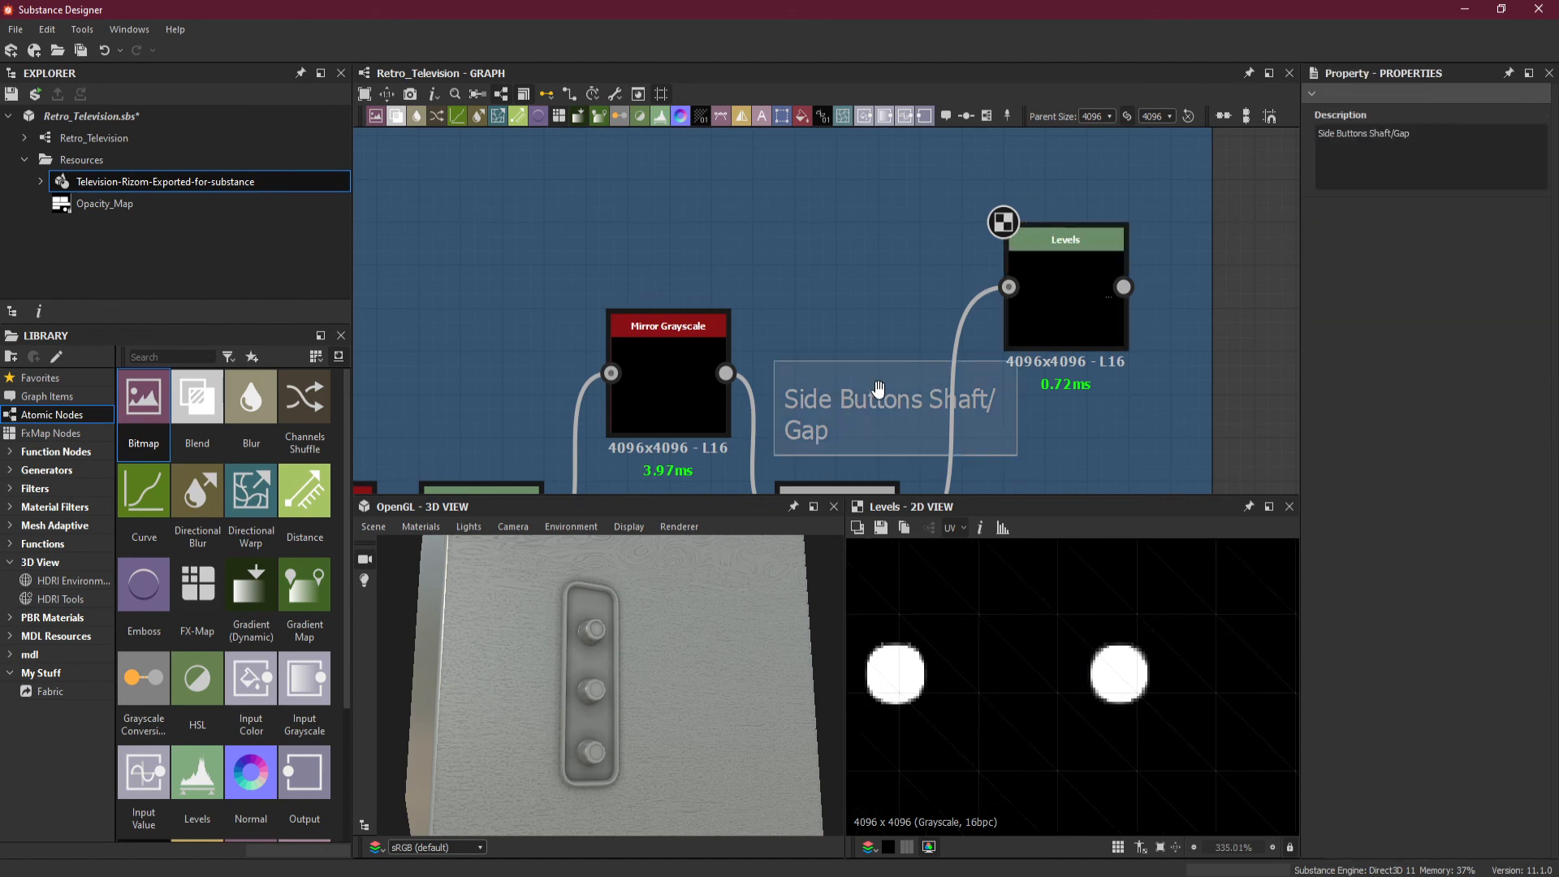
key(ctrl+d)
drag(911, 372, 1035, 167)
click(1431, 137)
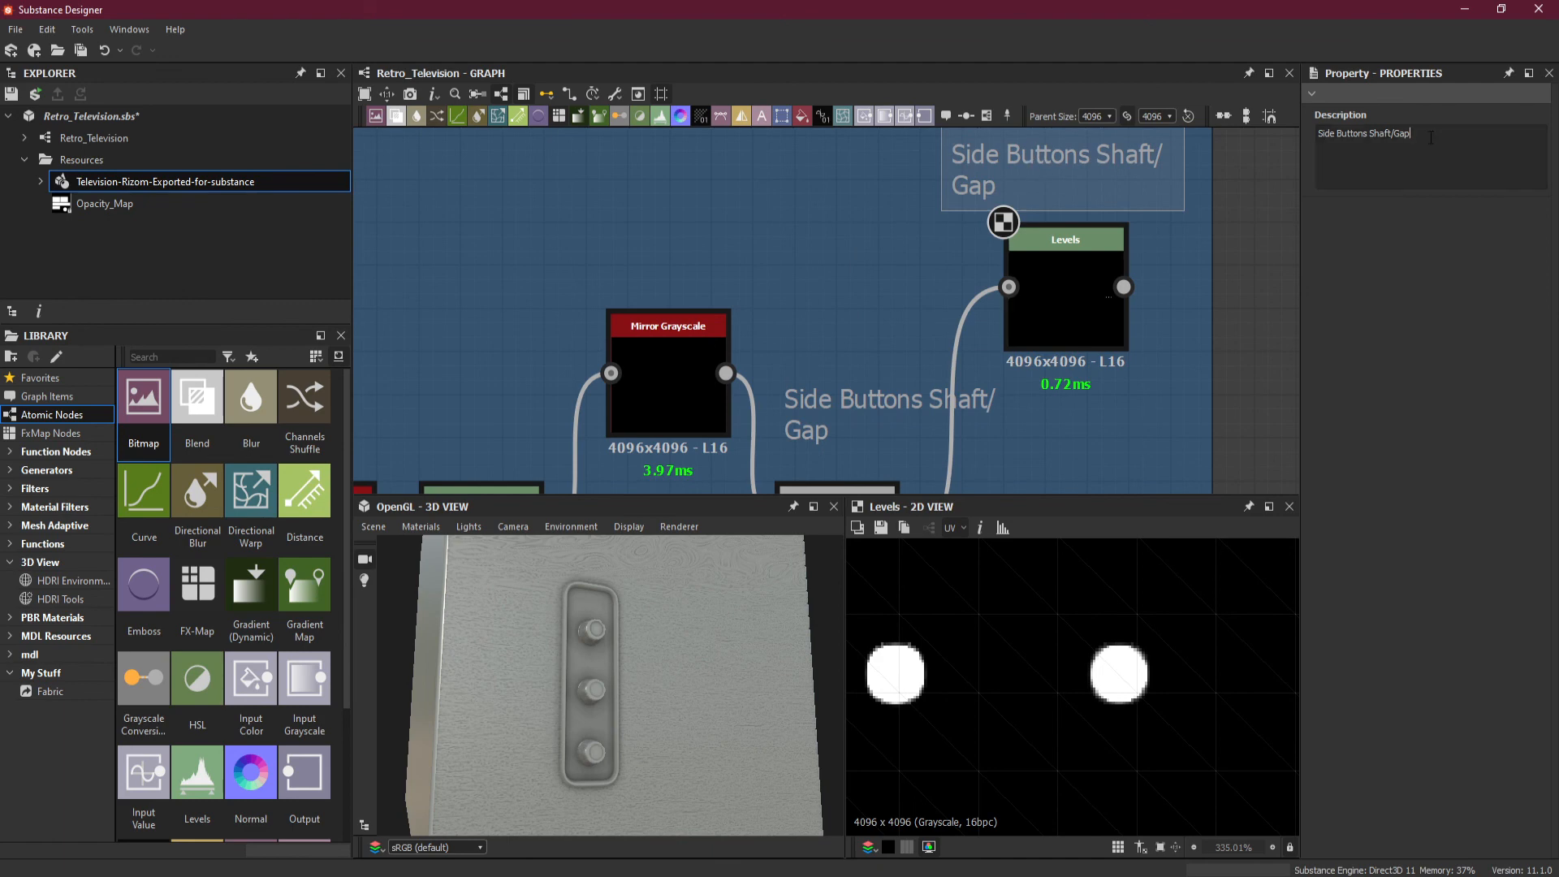
text(Opacity Mask)
click(1229, 245)
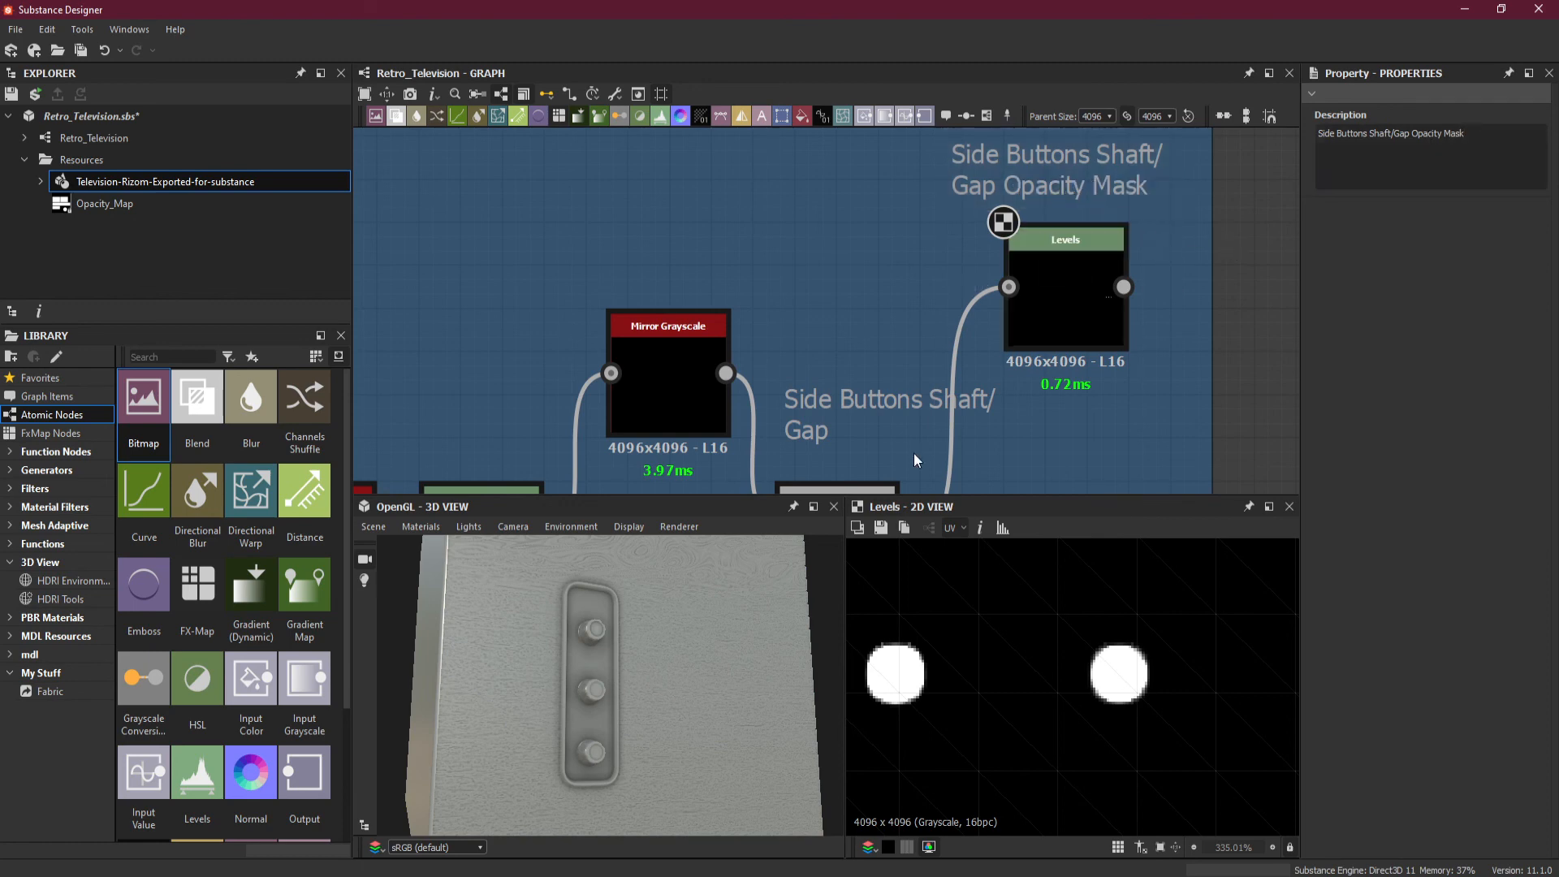
click(836, 398)
click(1248, 357)
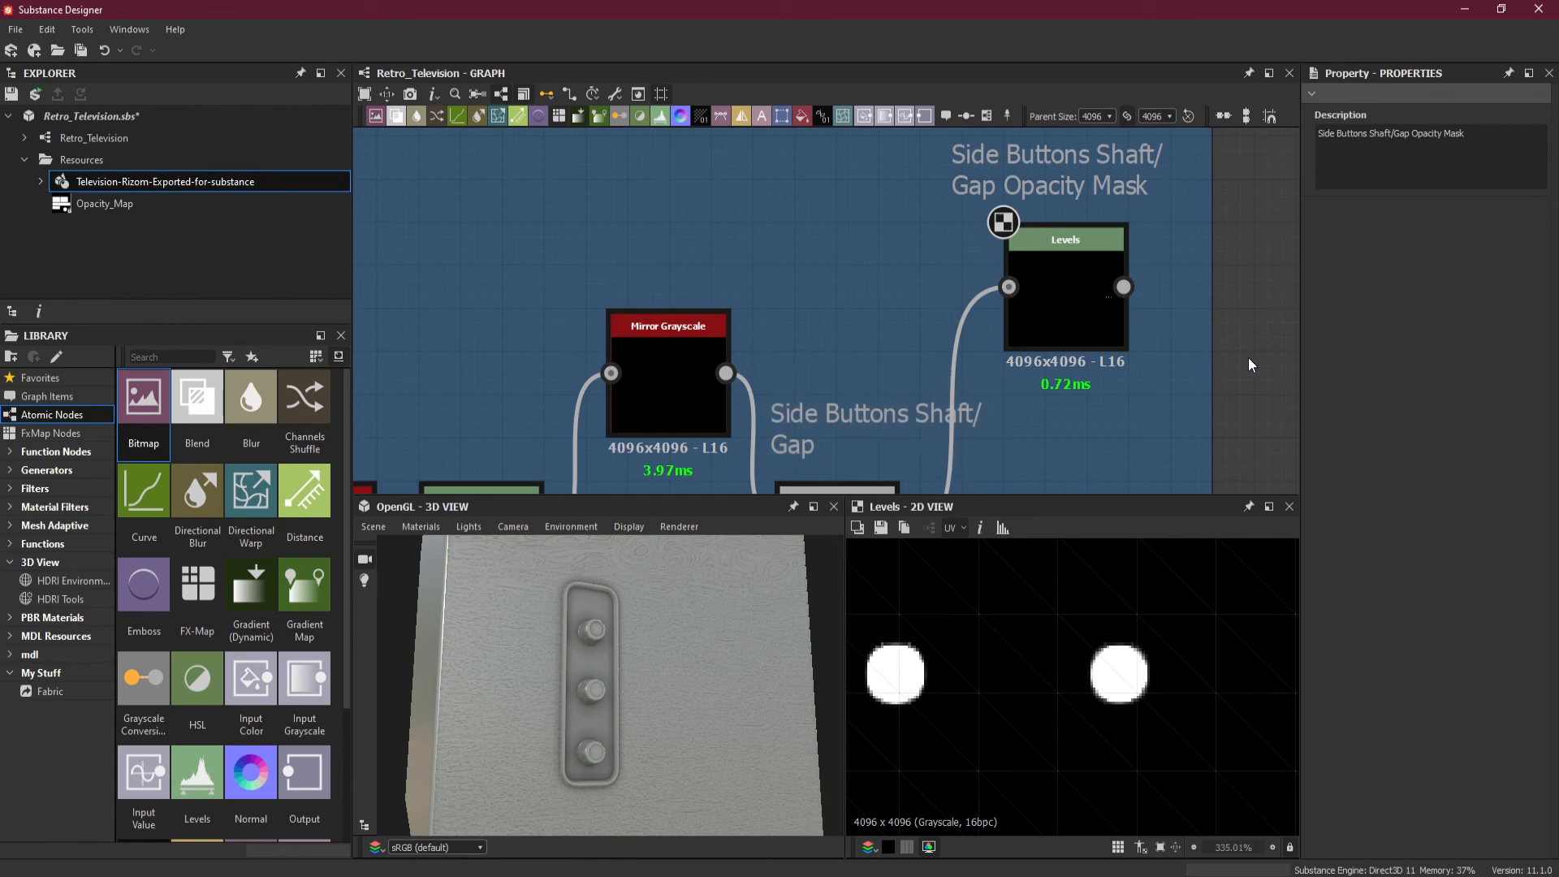
- Review the finished Side Panel frame, its mask and the model, and save the Retro_Television package
scroll(1132, 333, down, 6)
scroll(1172, 400, down, 4)
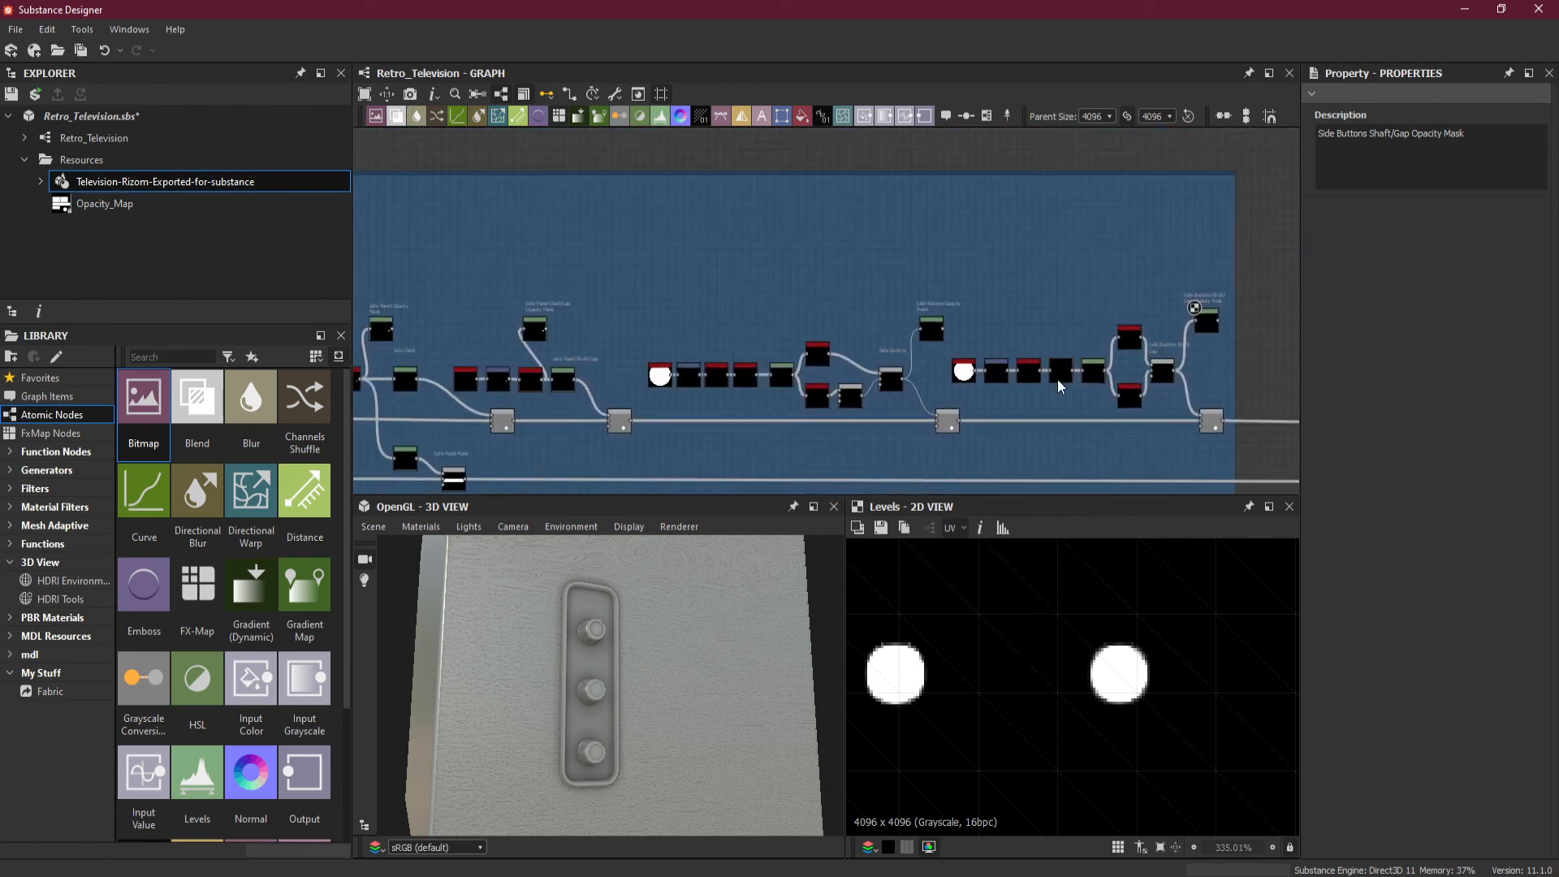
middle_drag(983, 410, 991, 381)
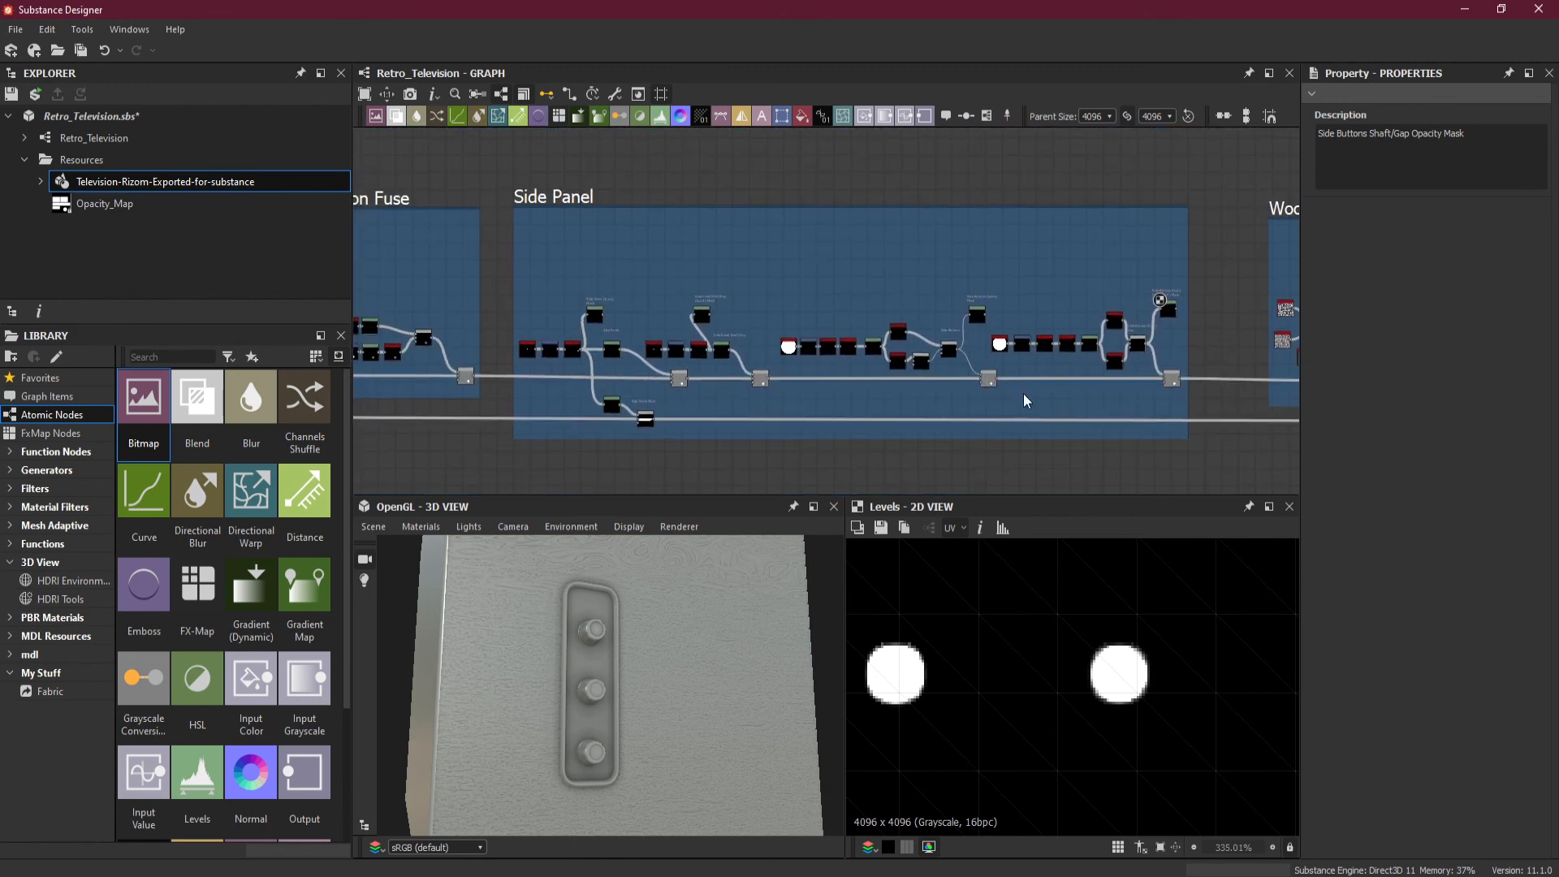
scroll(1025, 670, down, 5)
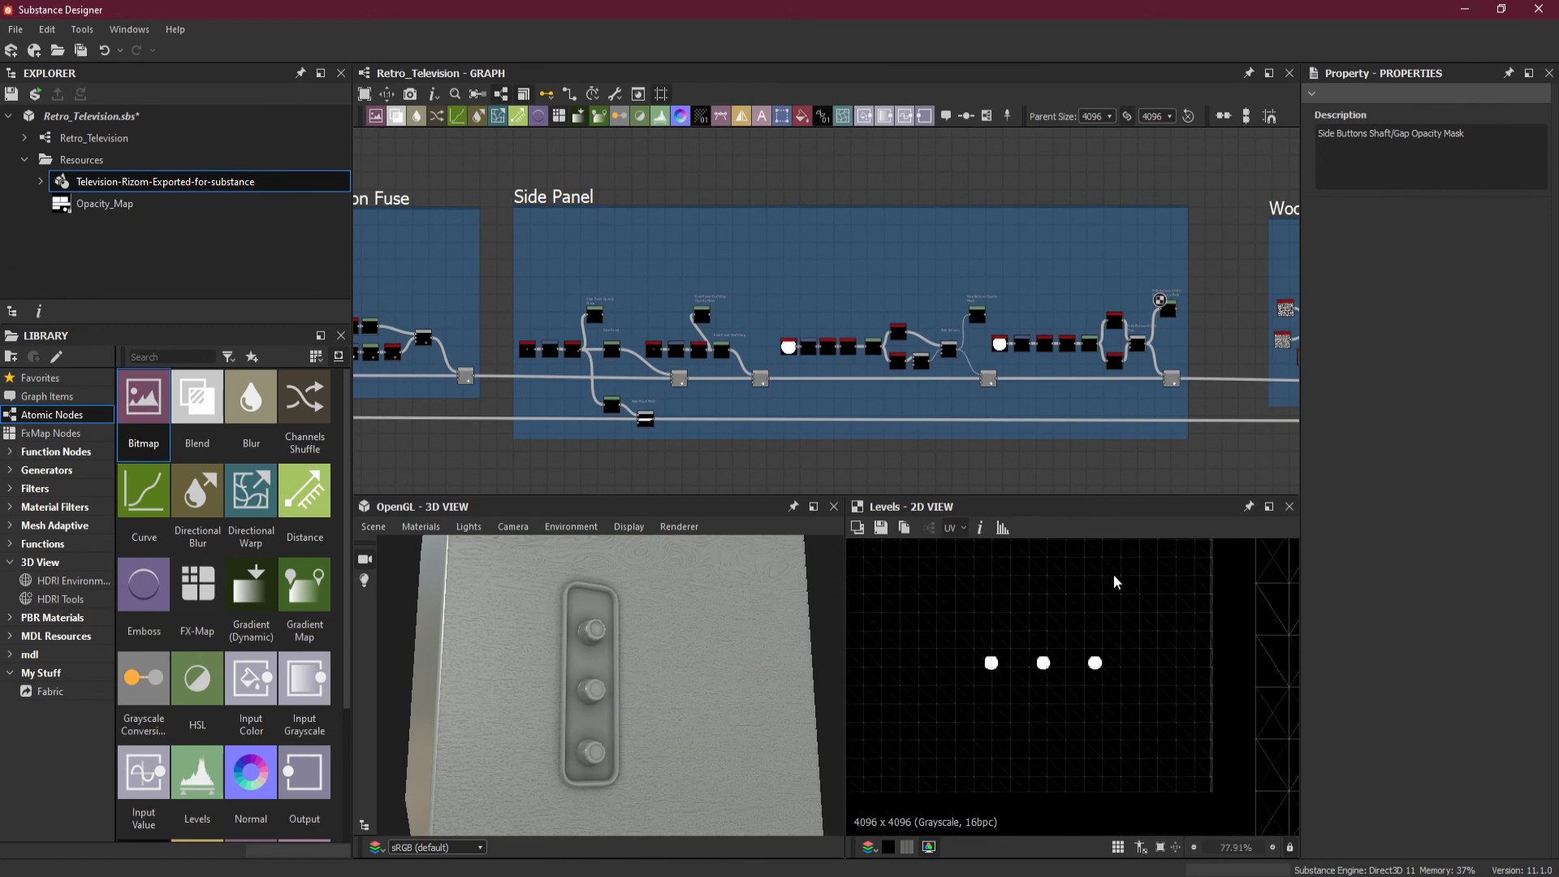
scroll(639, 659, down, 3)
drag(639, 659, 635, 665)
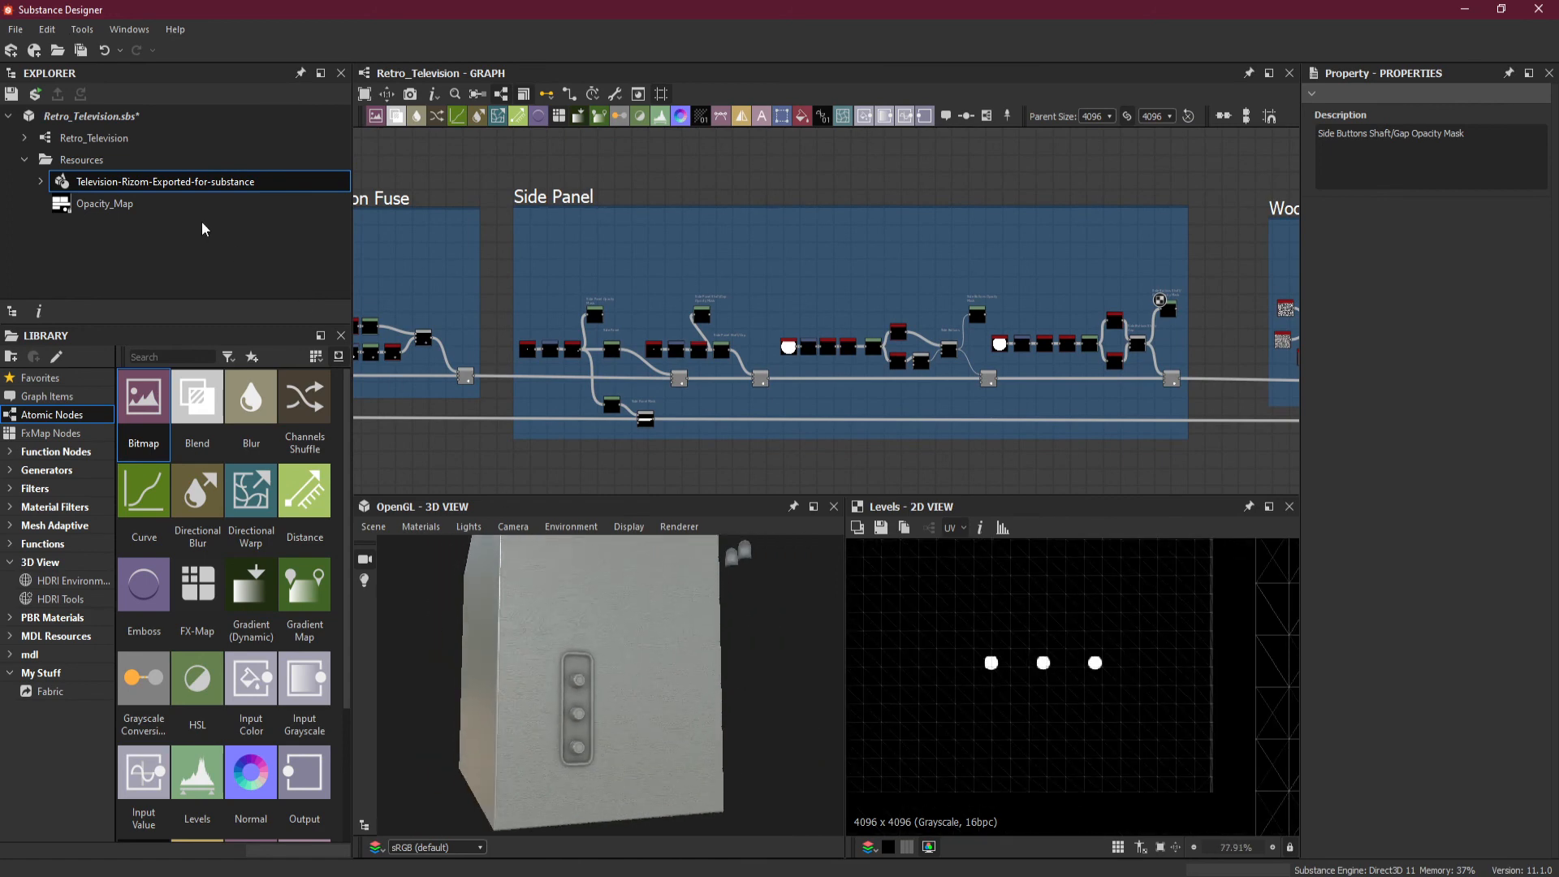
click(81, 52)
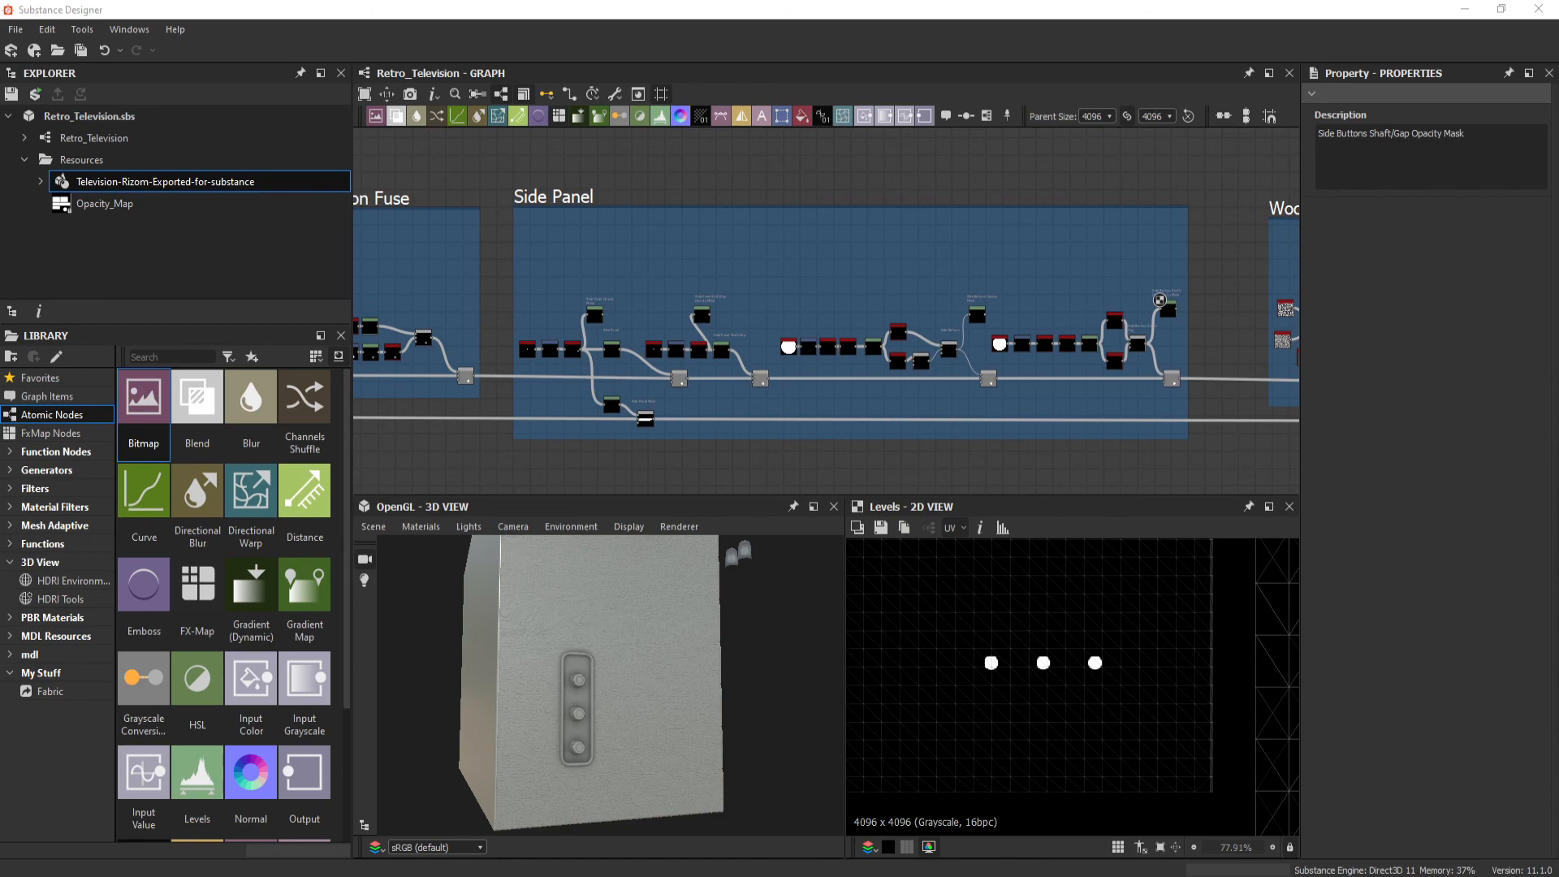
key(Escape)
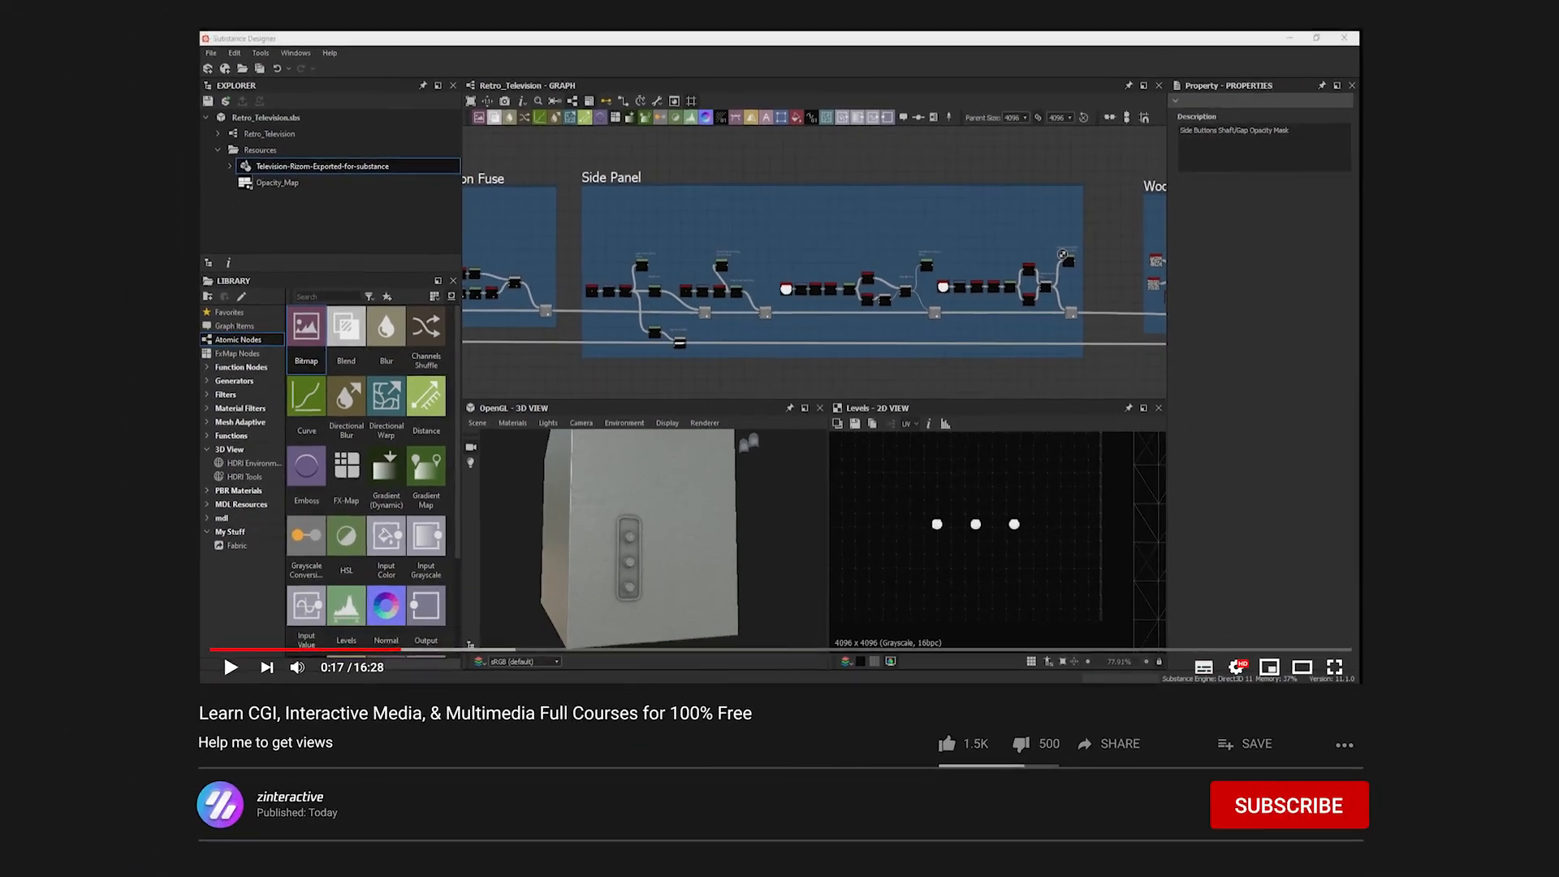